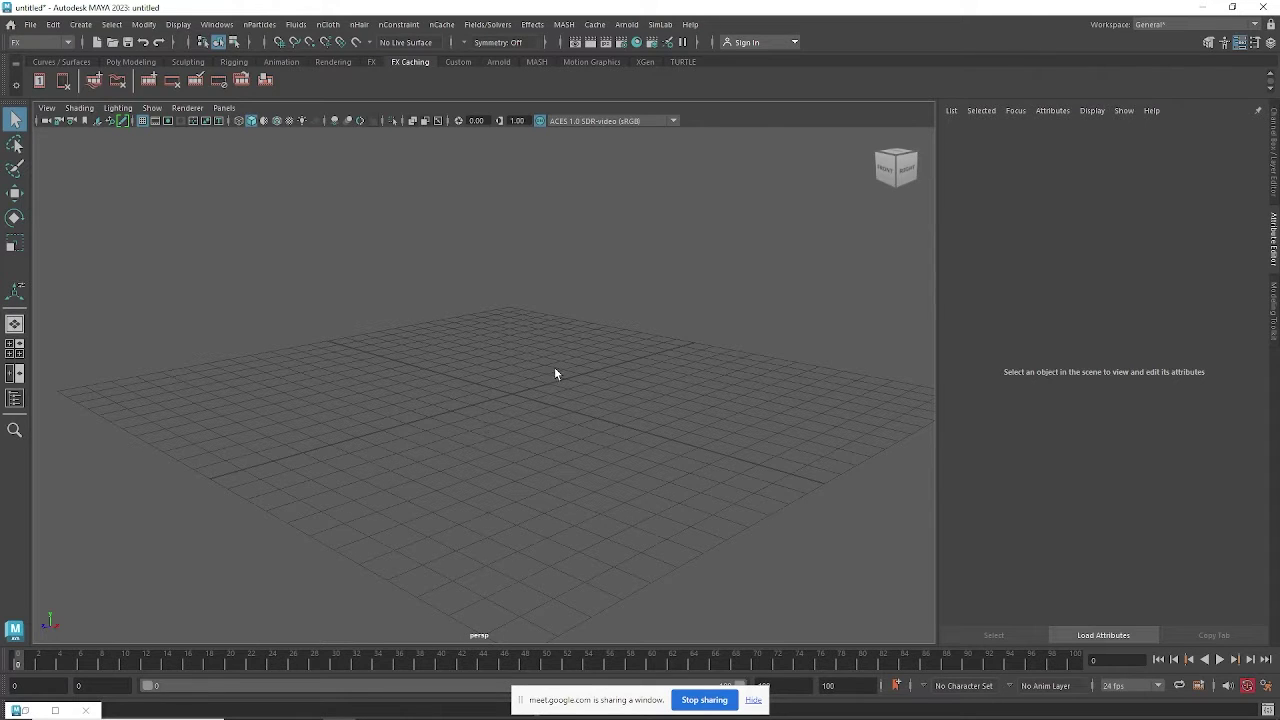
# Orbit the empty grid and display the nParticles menu commands.
pyautogui.moveTo(524, 364)
pyautogui.keyDown('alt'); pyautogui.mouseDown()
pyautogui.moveTo(514, 380)
pyautogui.moveTo(503, 363)
pyautogui.moveTo(508, 374)
pyautogui.mouseUp(); pyautogui.keyUp('alt')
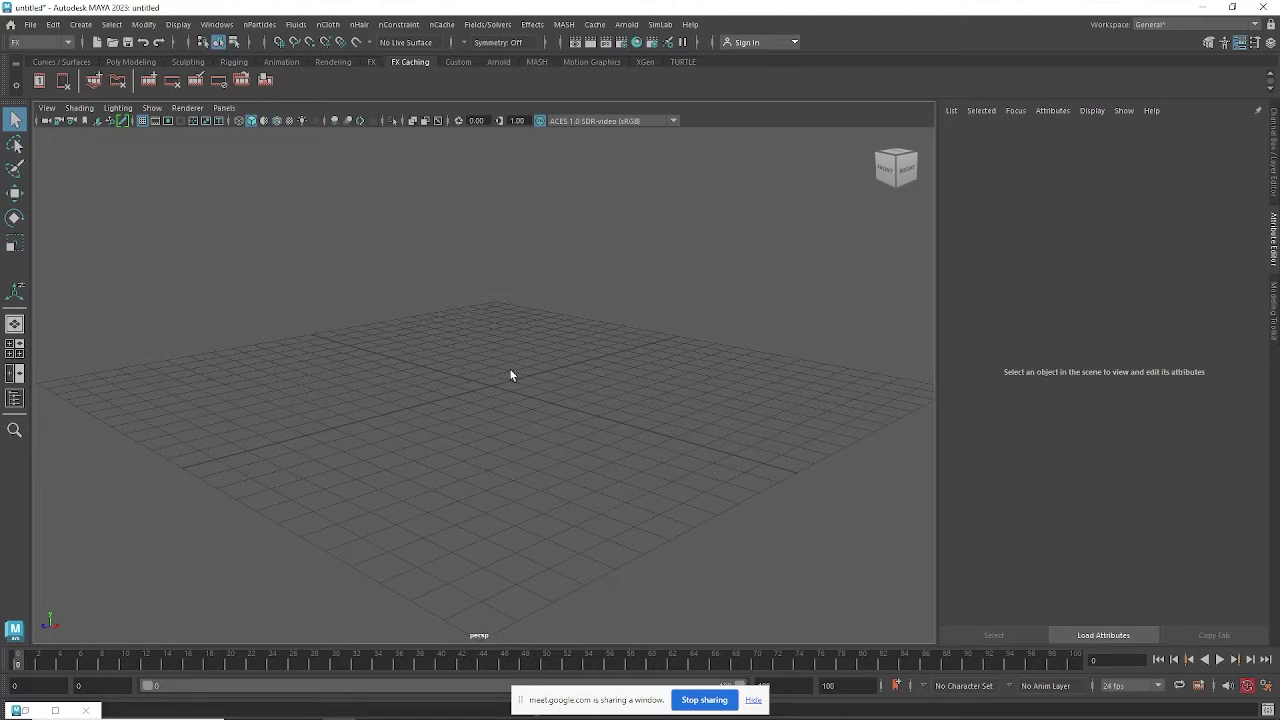
pyautogui.click(259, 24)
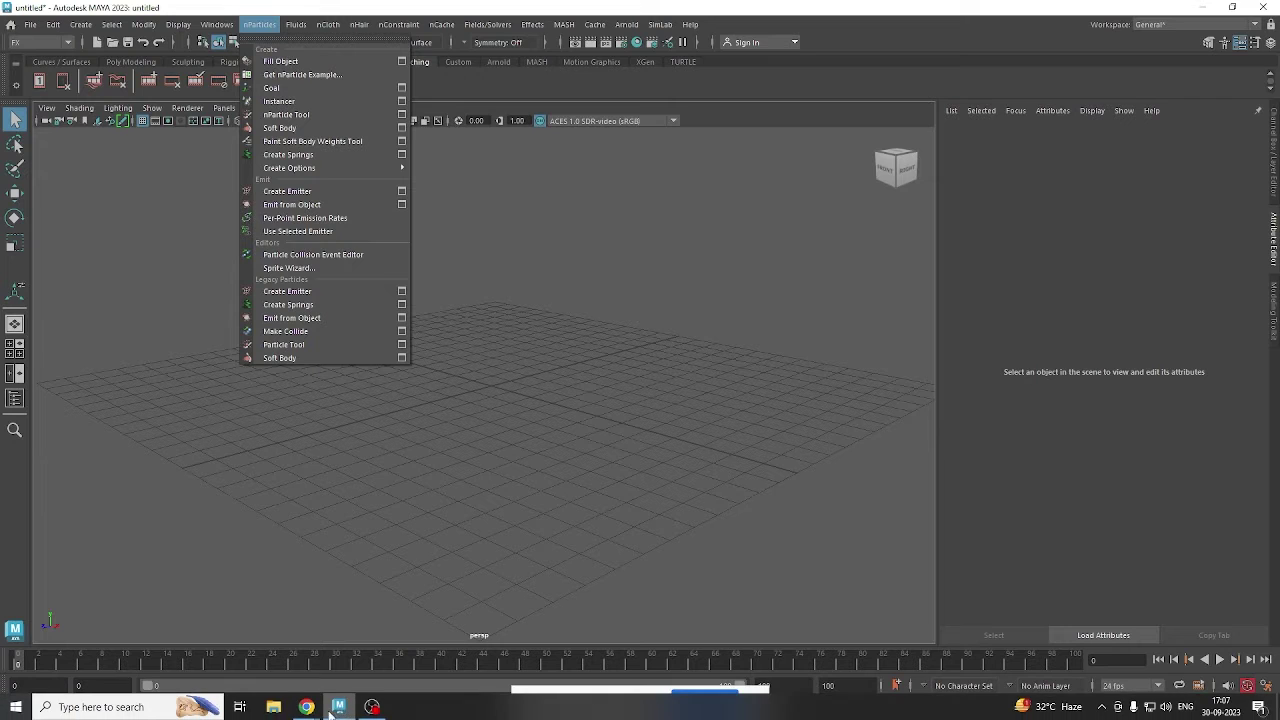
# Admit both waiting participants in Google Meet, then minimize Chrome and OBS to return to Maya.
pyautogui.click(371, 707)
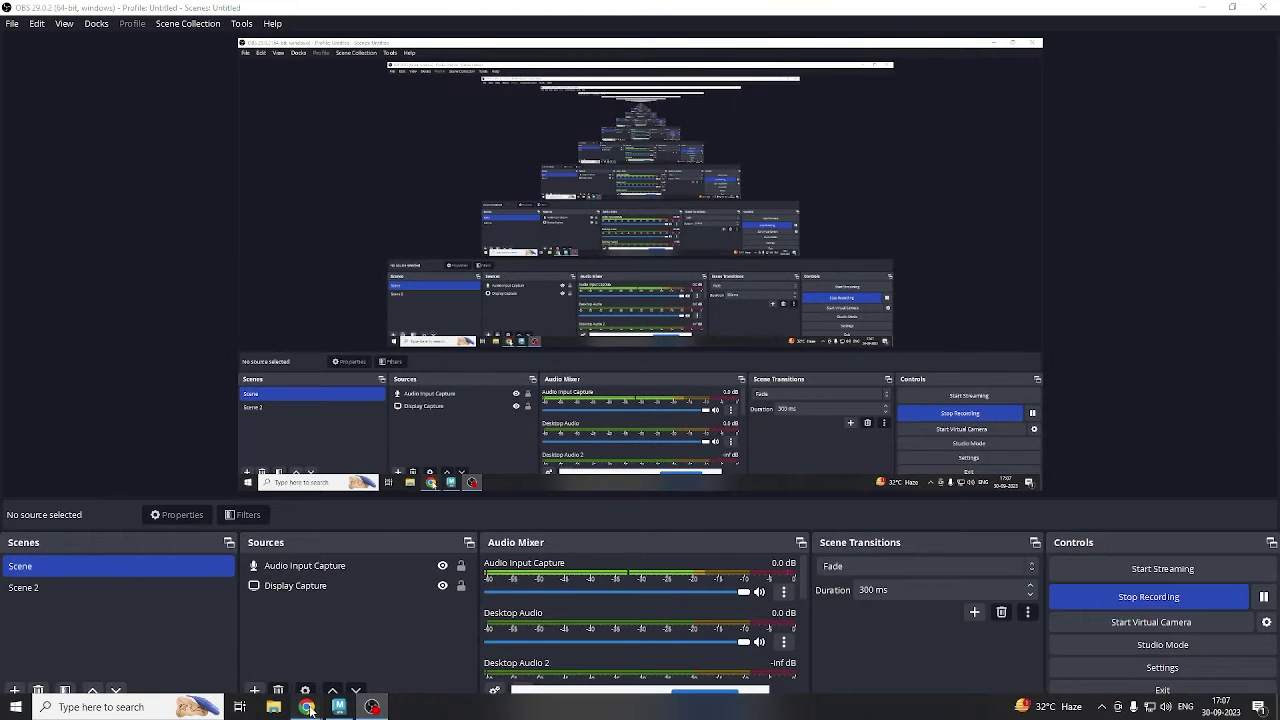
pyautogui.click(233, 645)
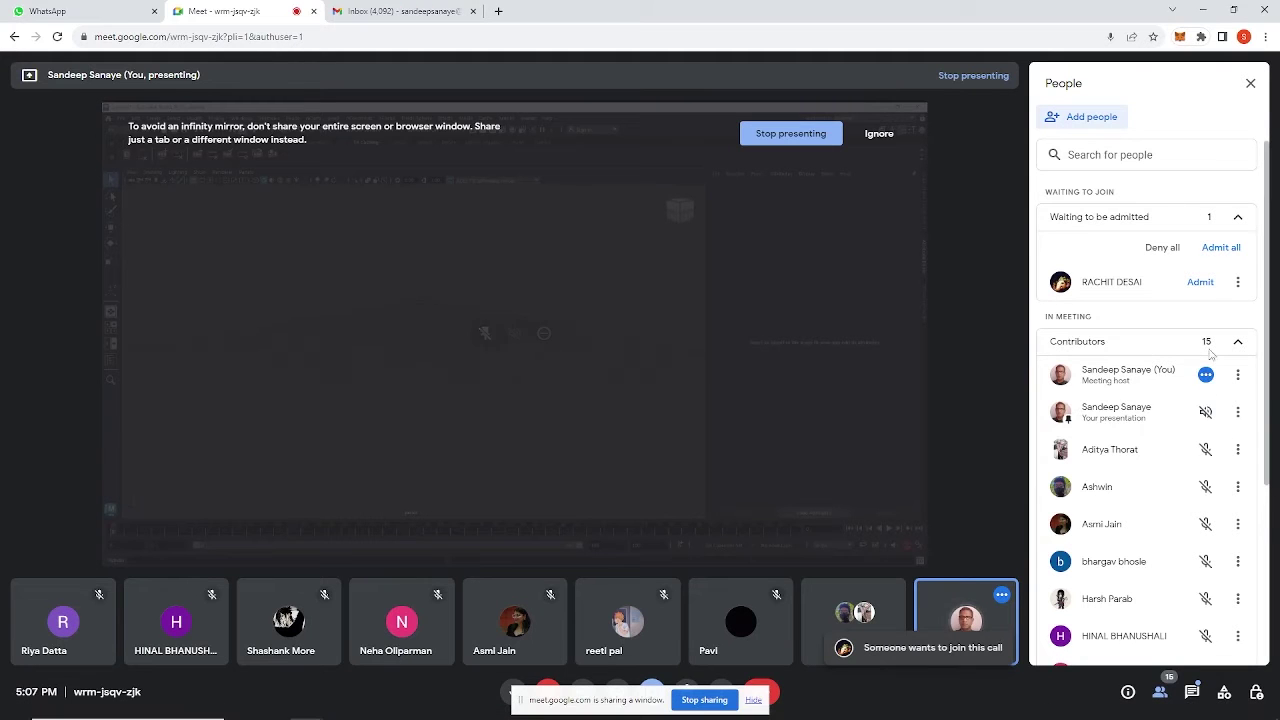
pyautogui.click(1201, 283)
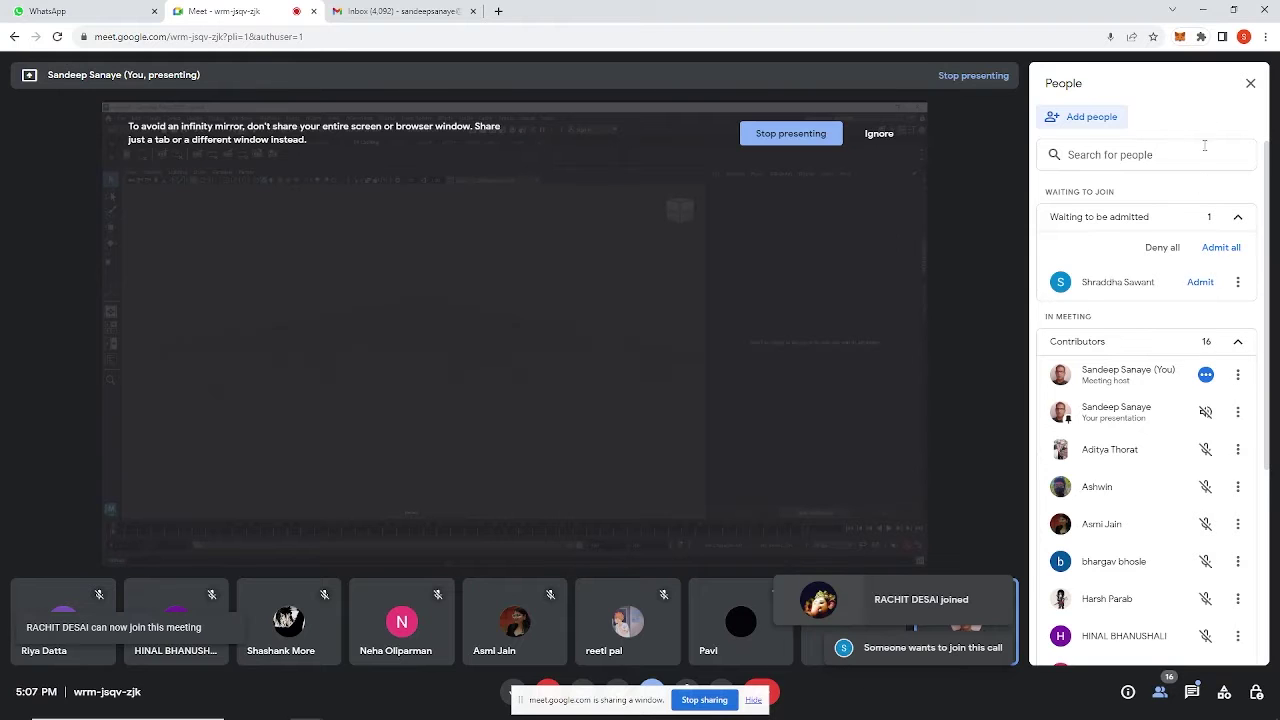
pyautogui.click(1204, 284)
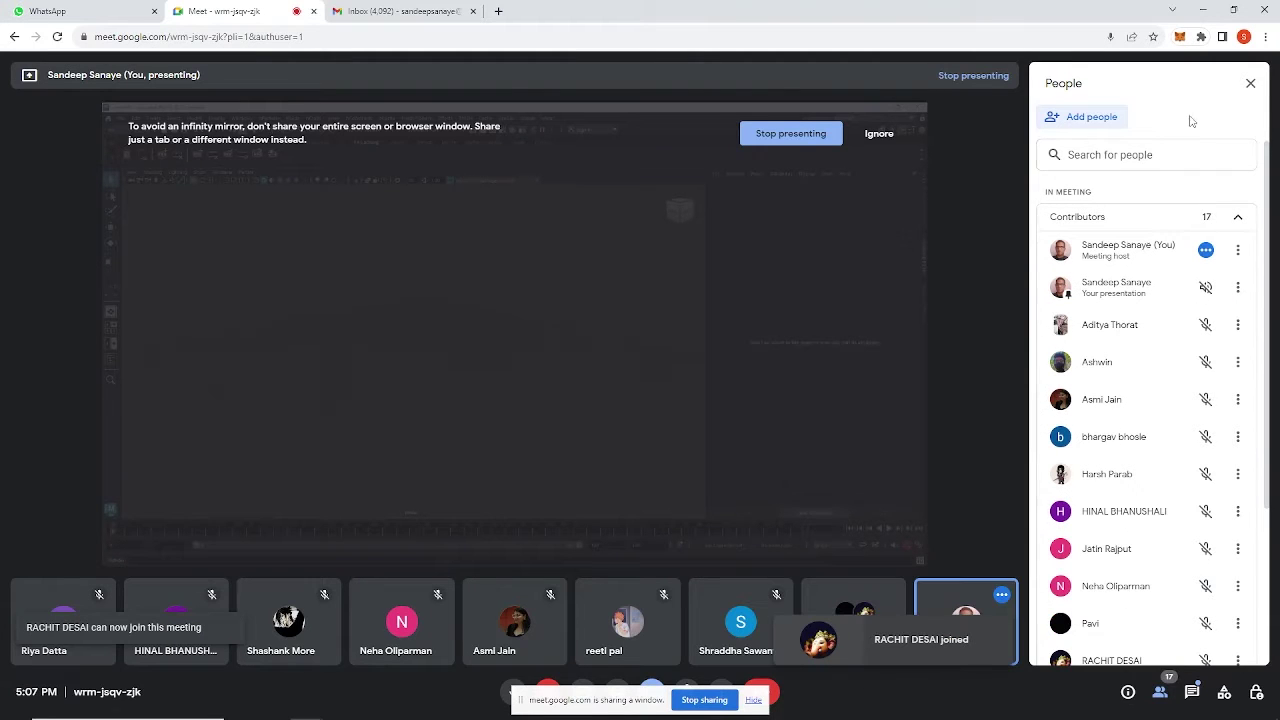
pyautogui.click(1203, 9)
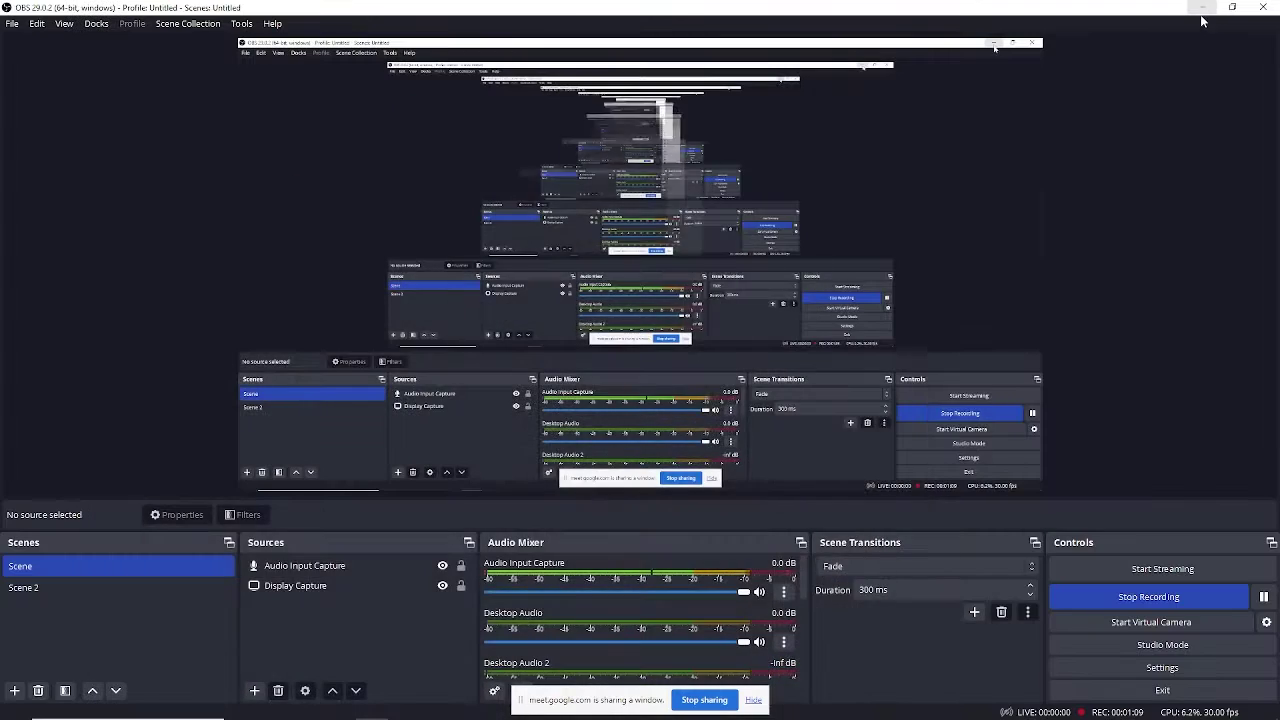
pyautogui.click(1201, 7)
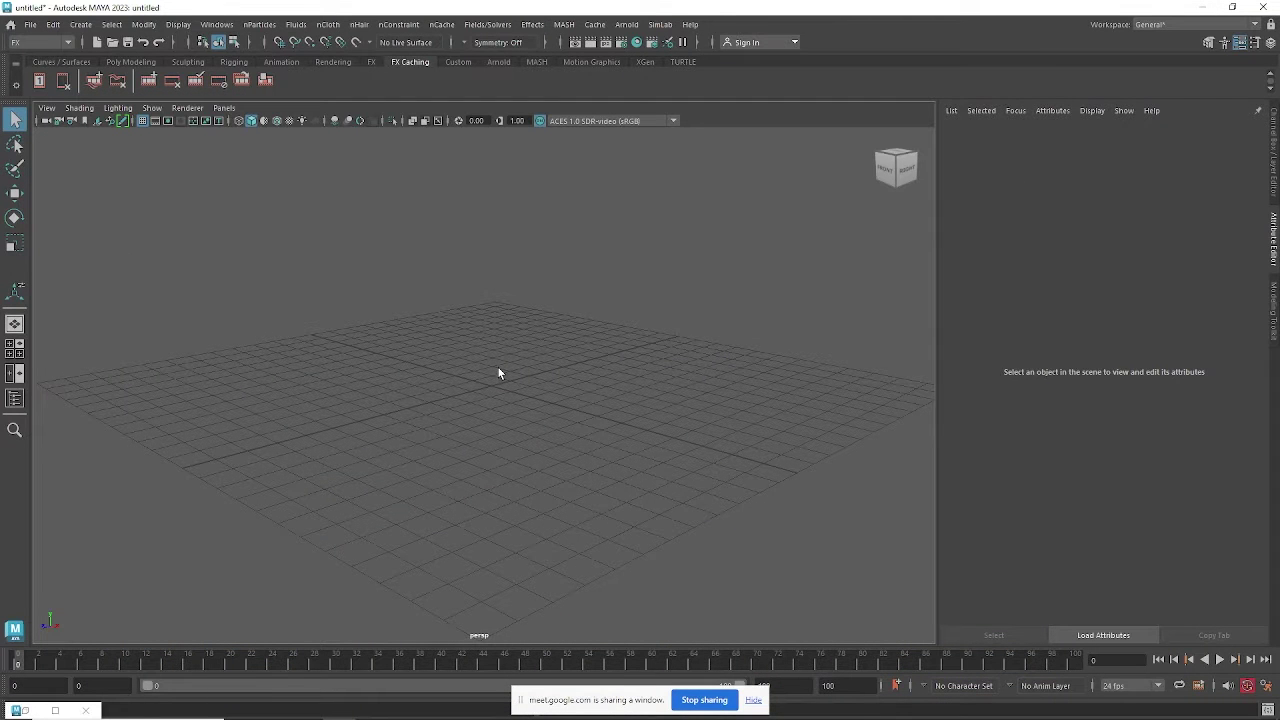
# Orbit the empty scene and browse the nParticles Create Options.
pyautogui.keyDown('alt'); pyautogui.moveTo(524, 421); pyautogui.dragTo(580, 415); pyautogui.keyUp('alt')
pyautogui.click(260, 24)
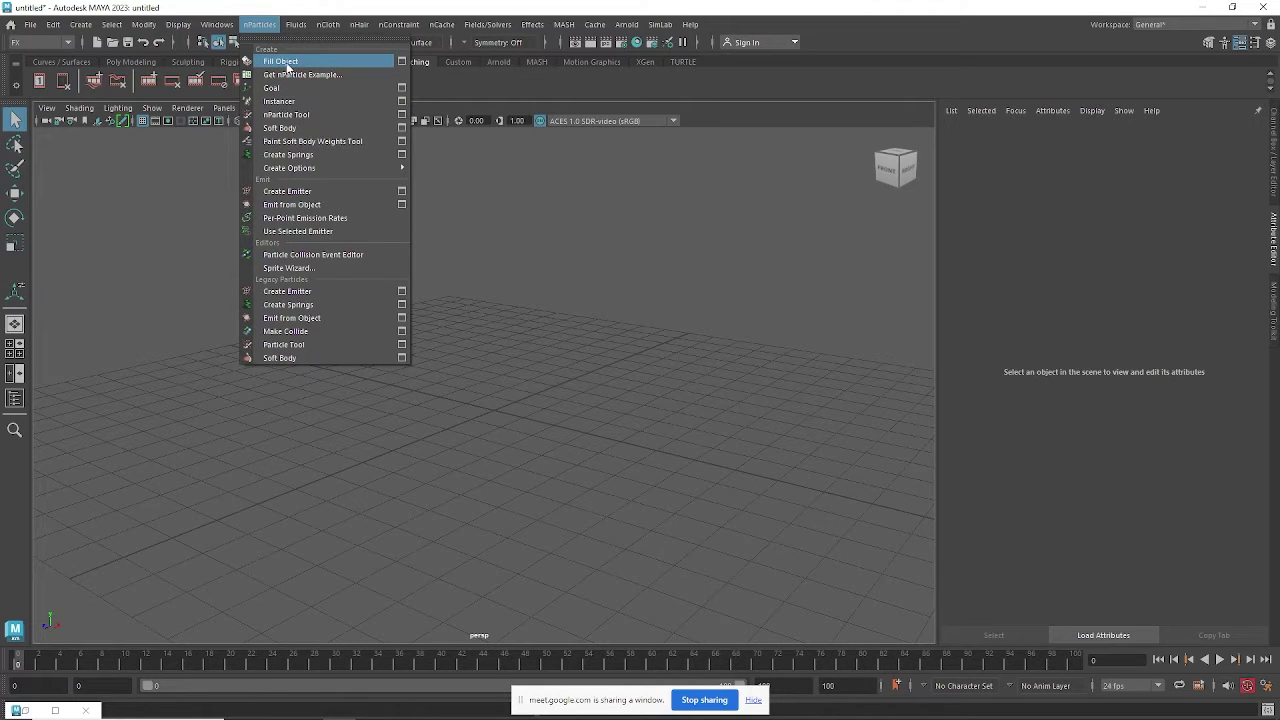
pyautogui.moveTo(282, 169)
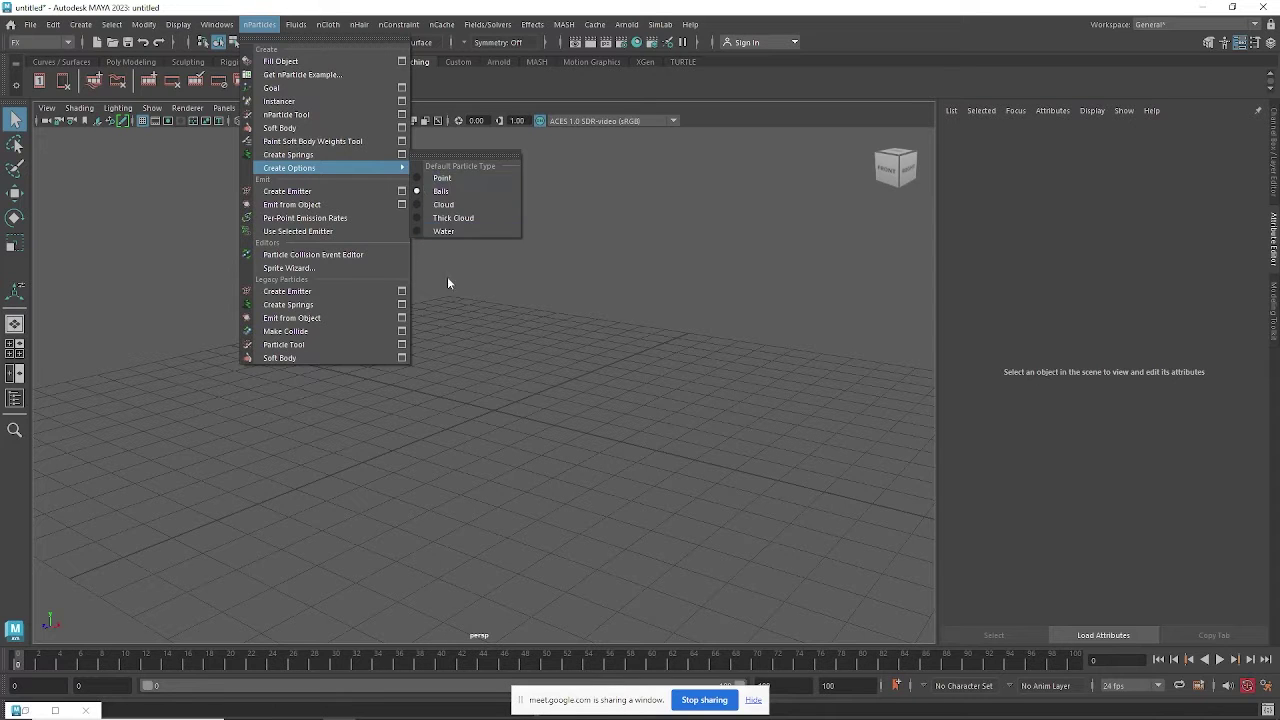
# Admit one more waiting participant in Google Meet and return to Maya.
pyautogui.click(306, 707)
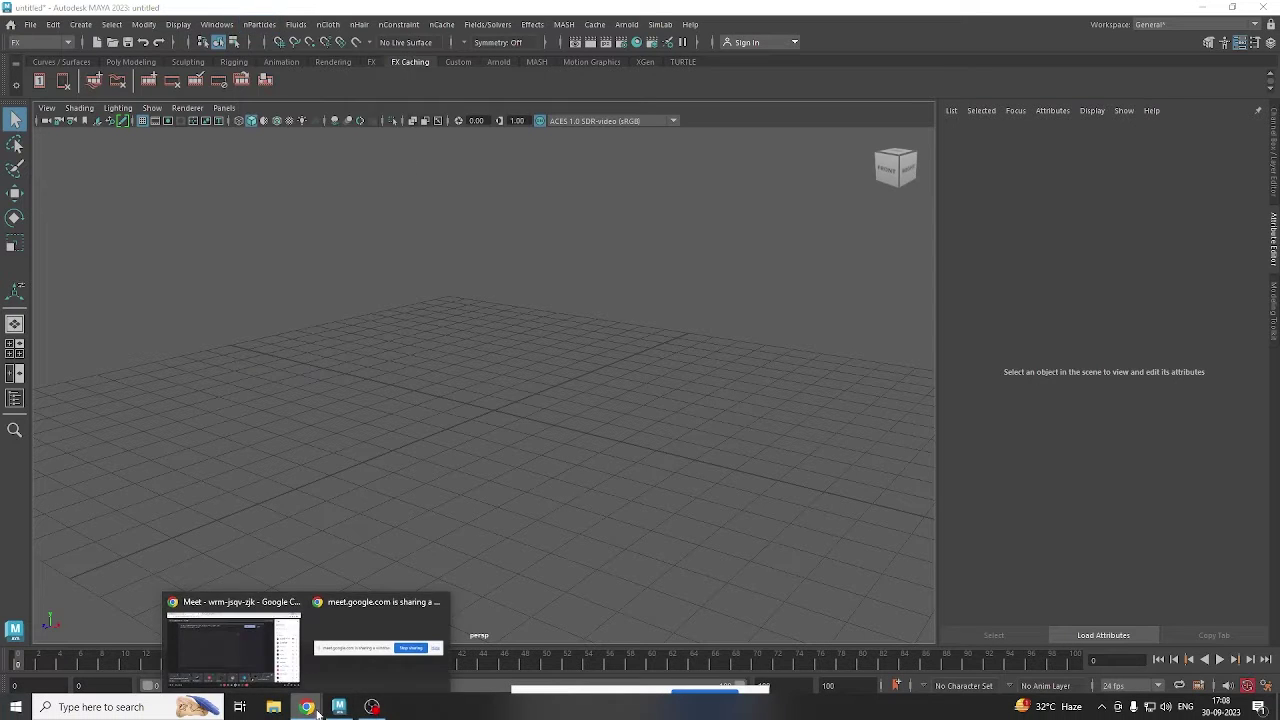
pyautogui.click(277, 660)
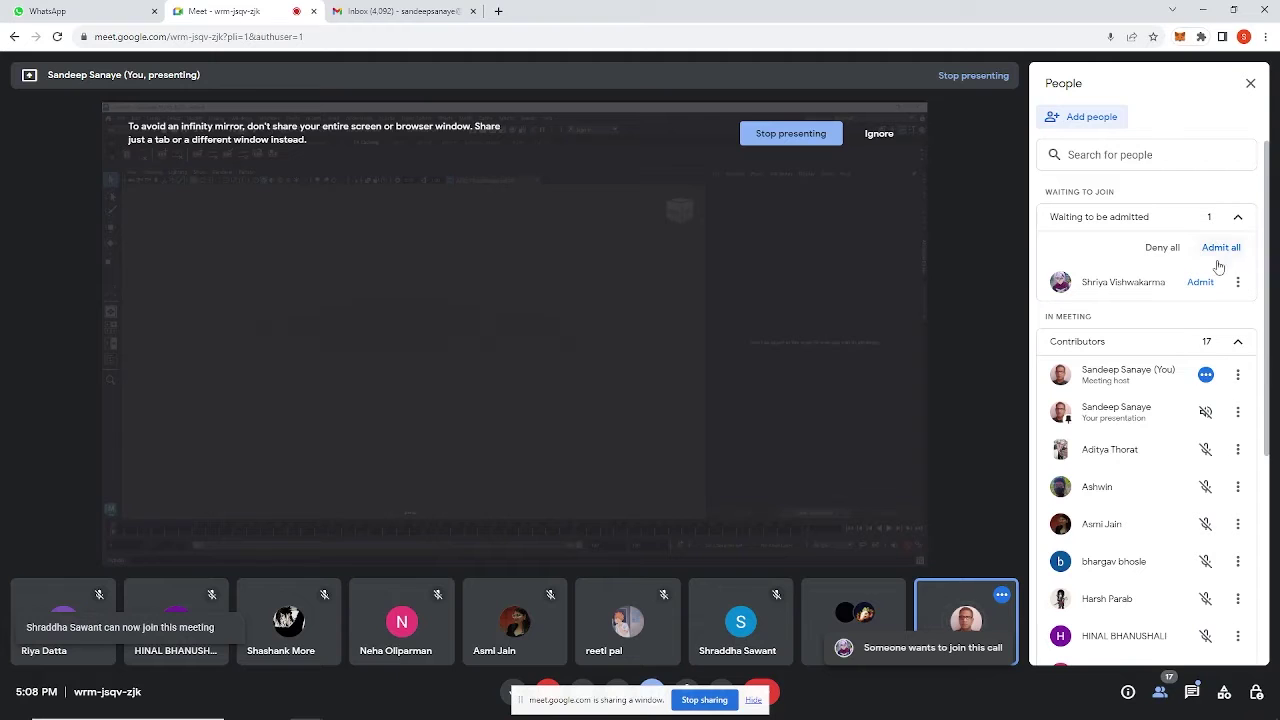
pyautogui.click(1200, 283)
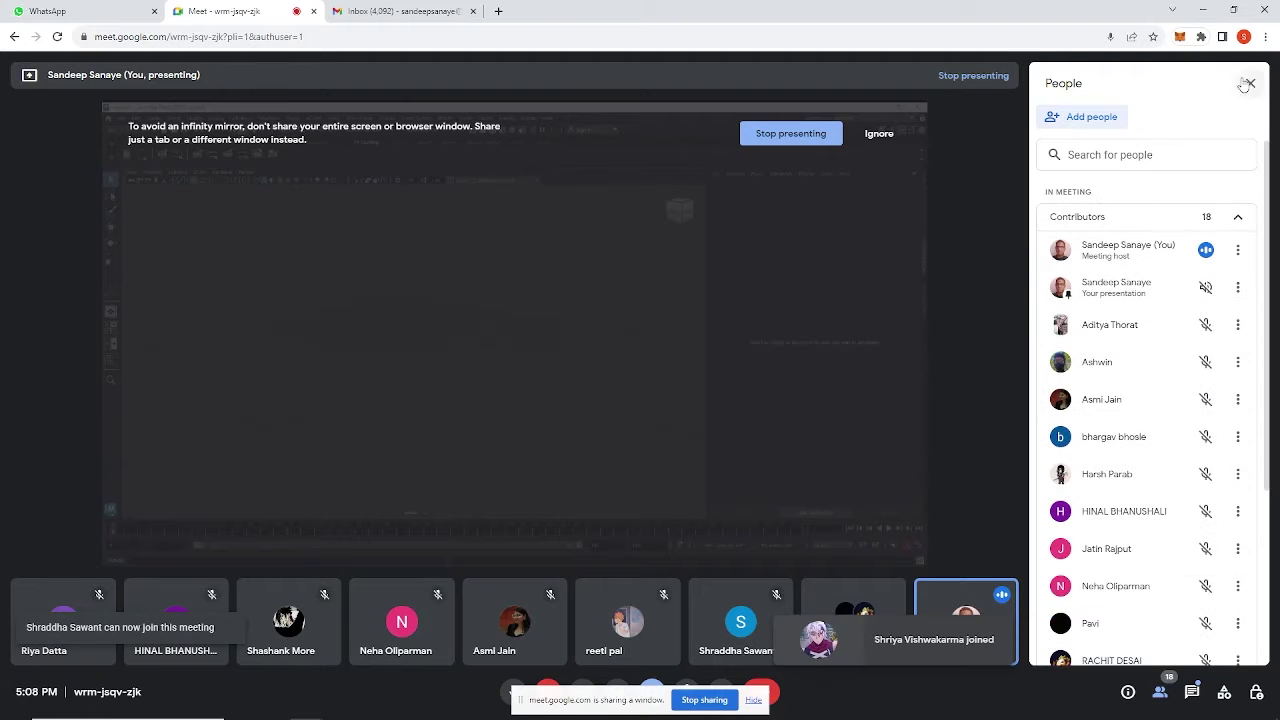
pyautogui.click(1203, 10)
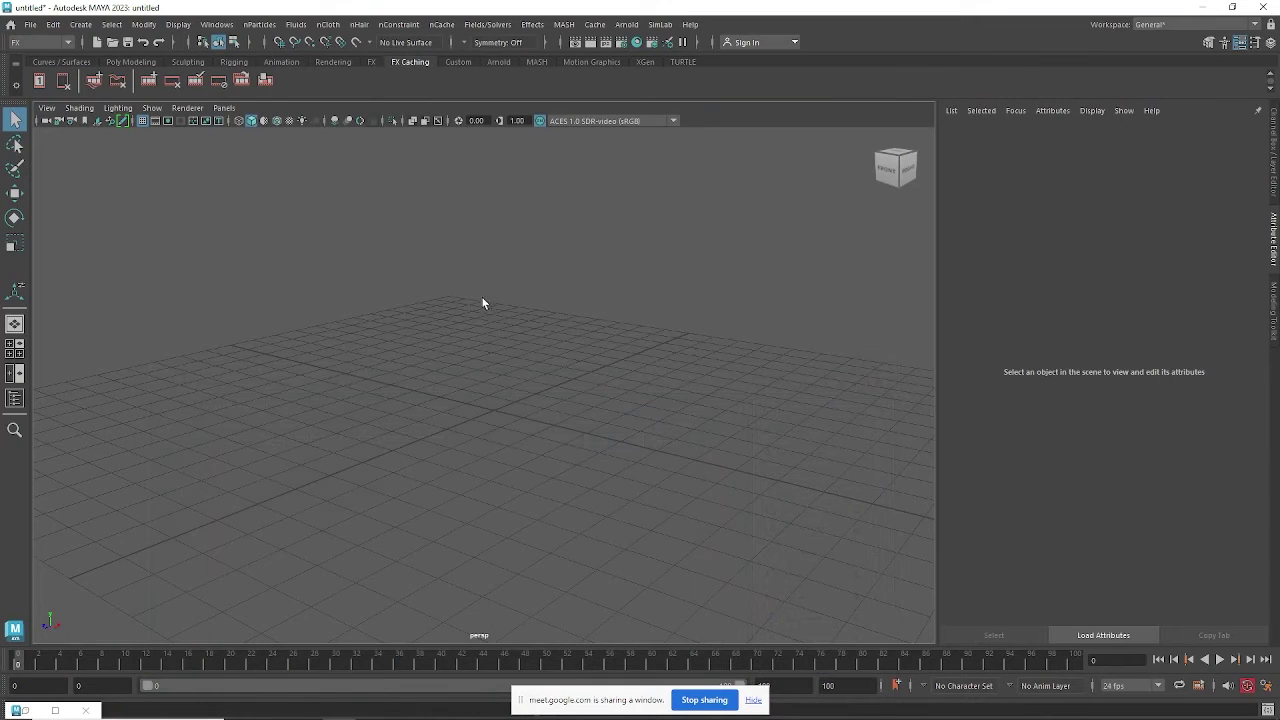
pyautogui.keyDown('alt'); pyautogui.moveTo(491, 403); pyautogui.dragTo(498, 402); pyautogui.keyUp('alt')
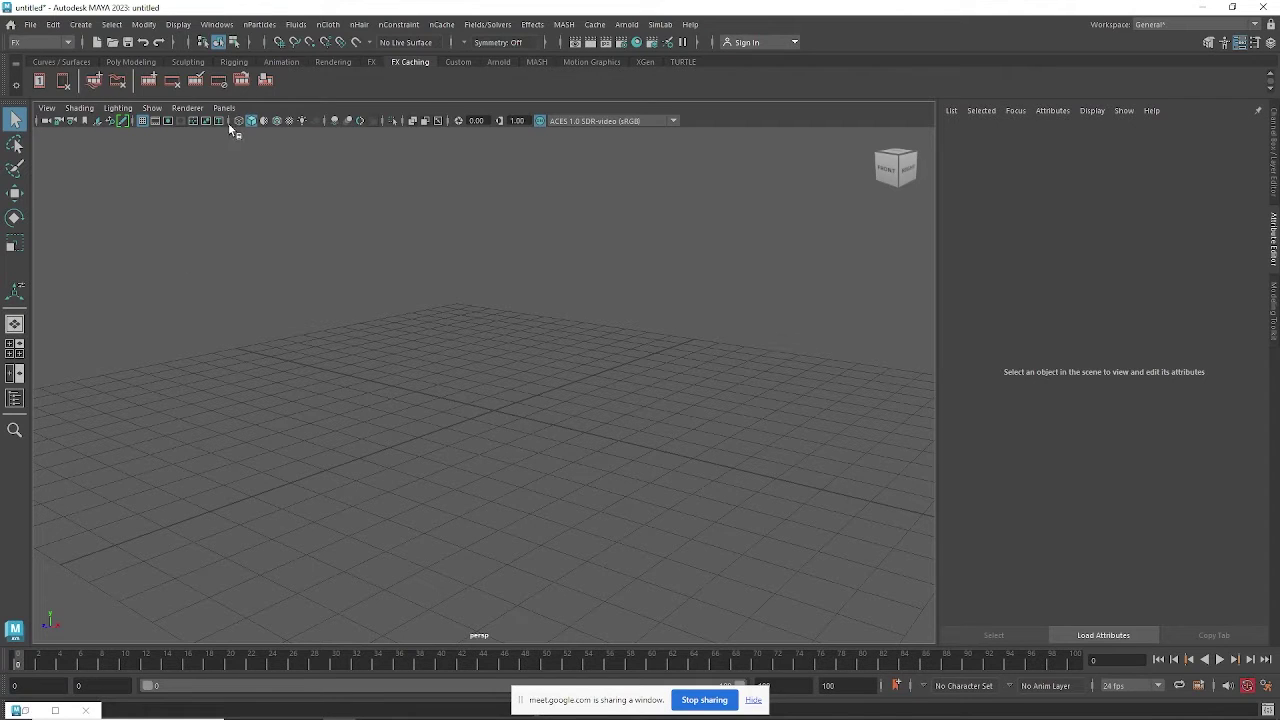
pyautogui.click(261, 24)
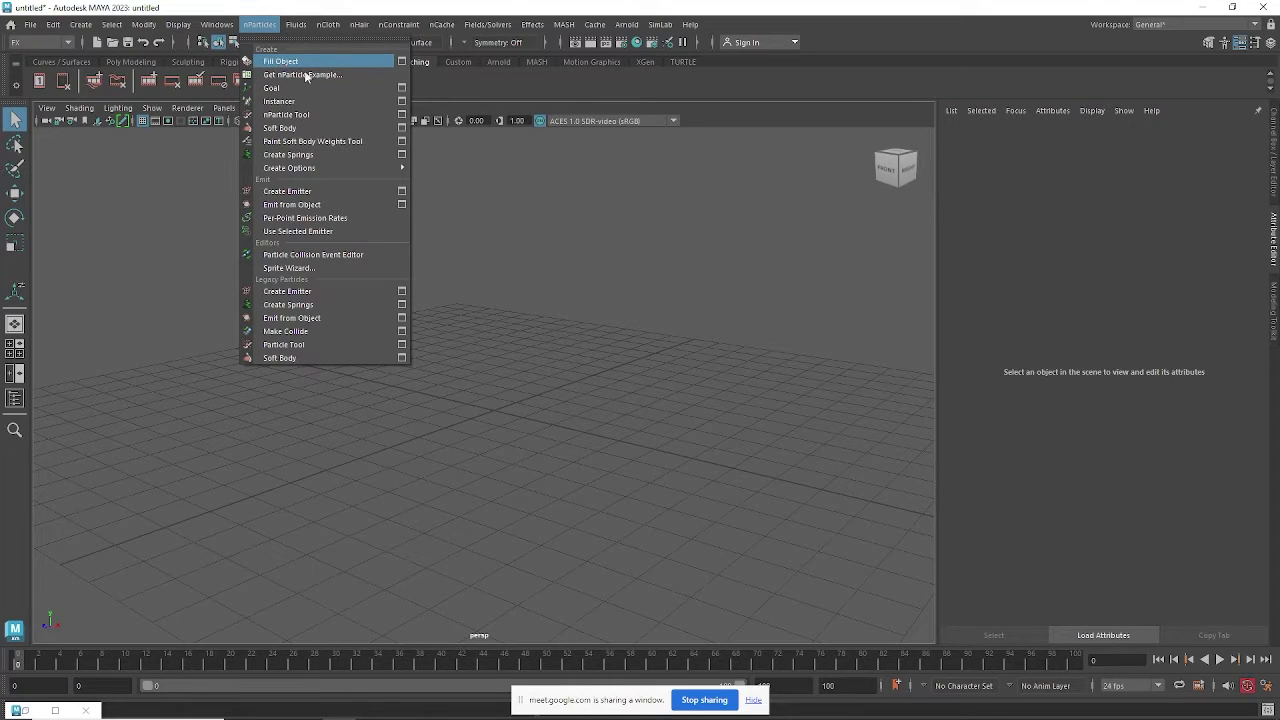
pyautogui.keyDown('alt'); pyautogui.moveTo(580, 353); pyautogui.dragTo(568, 354); pyautogui.keyUp('alt')
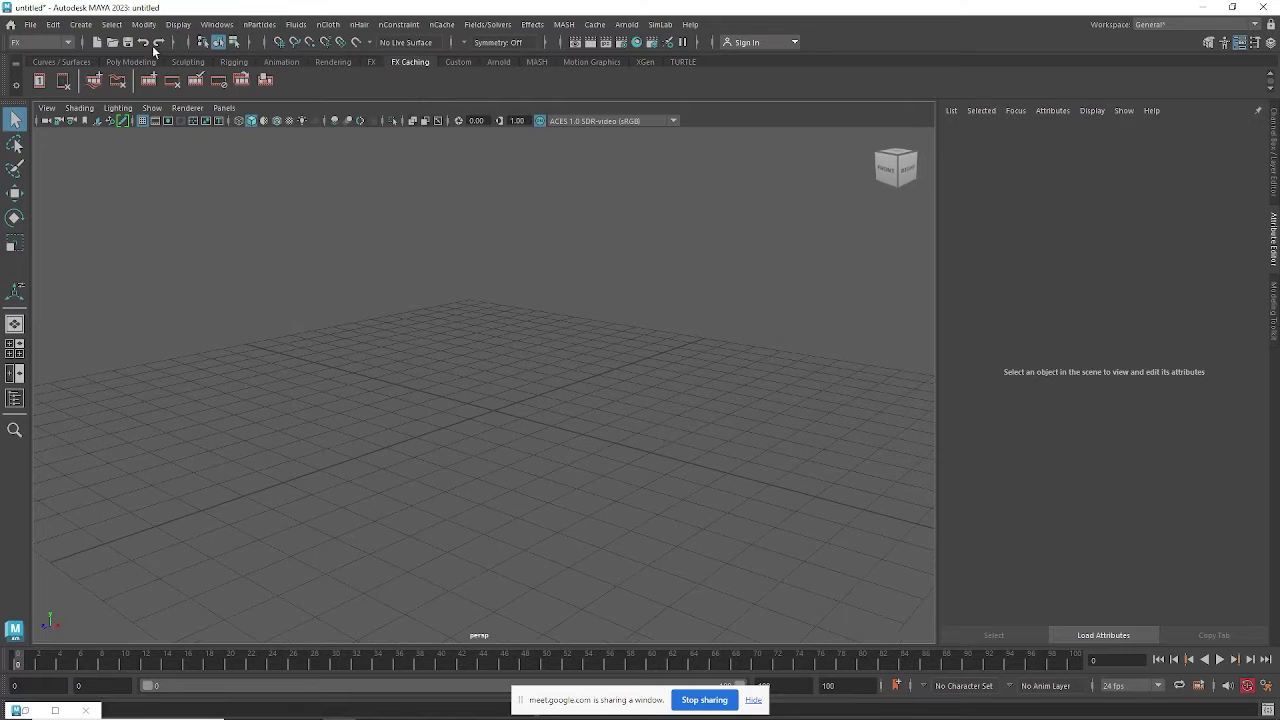
# Create a polygon cylinder at the origin from Polygon Primitives.
pyautogui.click(80, 24)
pyautogui.moveTo(107, 79)
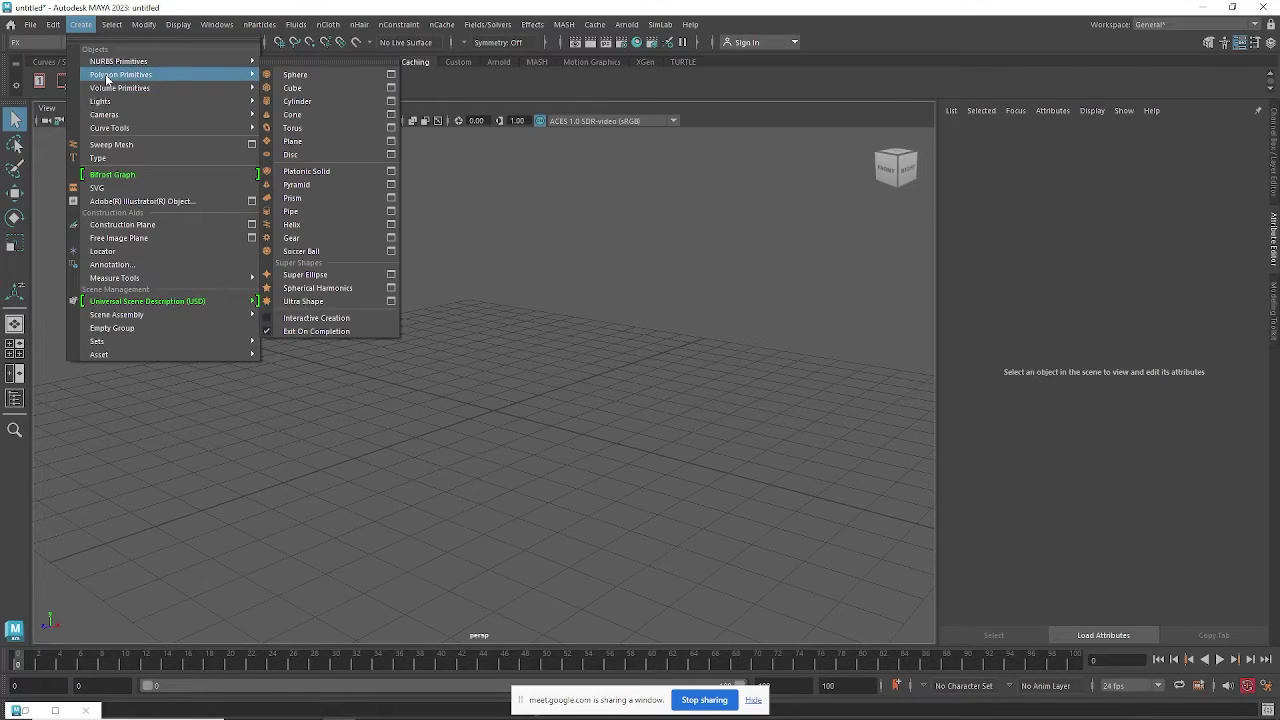
pyautogui.click(324, 102)
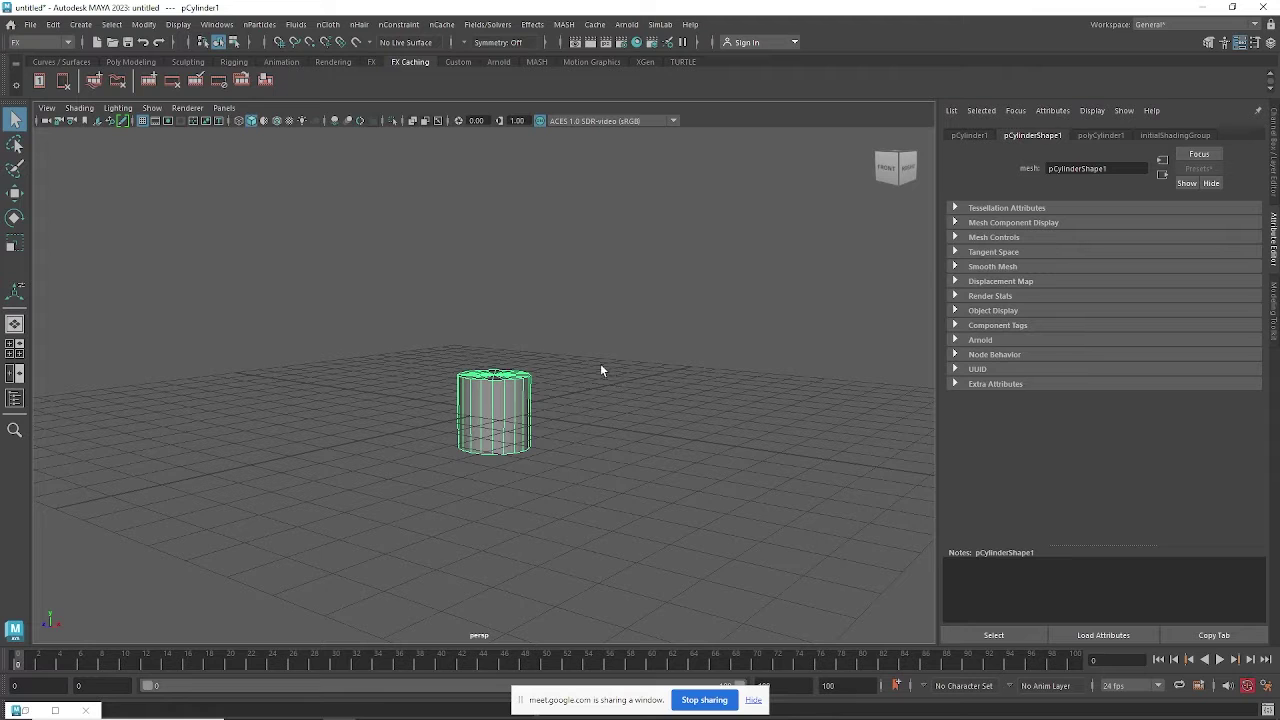
# Raise pCylinder1 above the grid, switch to scaling, and show its Channel Box values.
pyautogui.press('w')
pyautogui.keyDown('alt'); pyautogui.moveTo(504, 384); pyautogui.dragTo(503, 205); pyautogui.keyUp('alt')
pyautogui.keyDown('alt'); pyautogui.moveTo(503, 205); pyautogui.dragTo(521, 331); pyautogui.keyUp('alt')
pyautogui.keyDown('alt'); pyautogui.moveTo(538, 322); pyautogui.dragTo(543, 402, button='middle'); pyautogui.keyUp('alt')
pyautogui.keyDown('alt'); pyautogui.moveTo(543, 402); pyautogui.dragTo(609, 369); pyautogui.keyUp('alt')
pyautogui.press('e')
pyautogui.press('r')
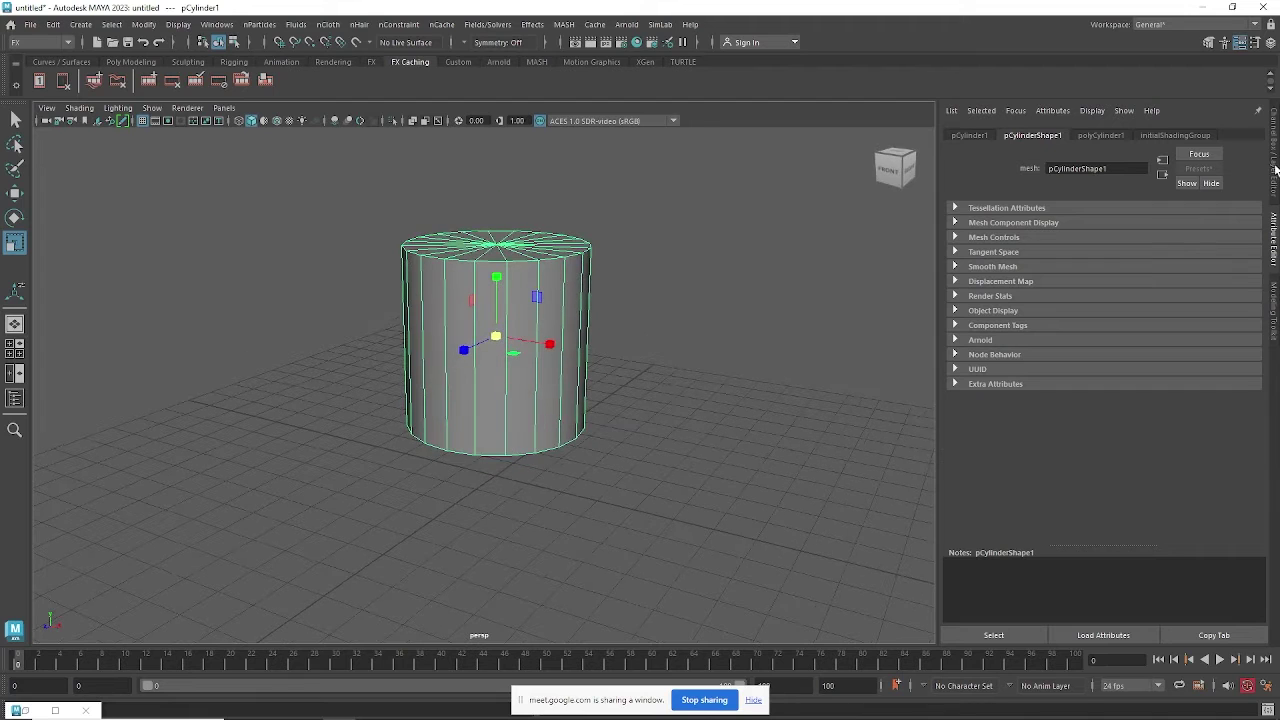
pyautogui.click(1276, 160)
# Set the cylinder's Subdivisions Height to 6 and Subdivisions Caps to 4.
pyautogui.click(822, 287)
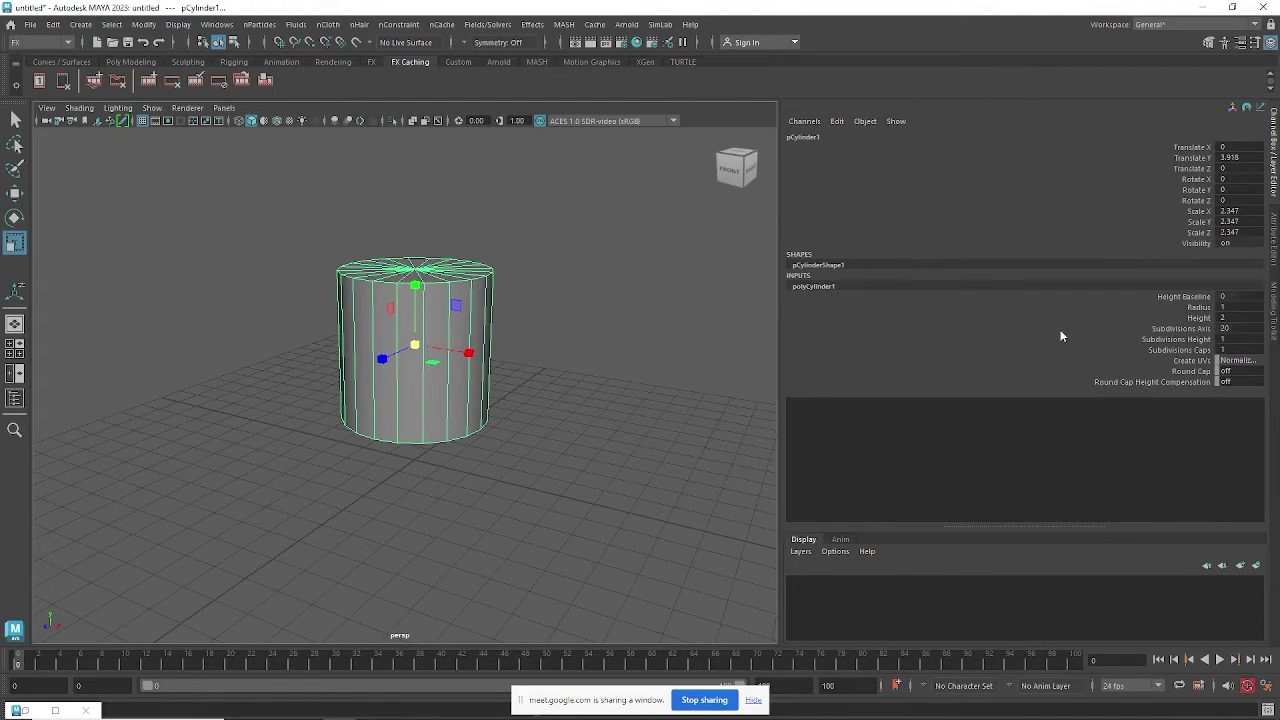
pyautogui.click(1184, 340)
pyautogui.moveTo(659, 373); pyautogui.dragTo(691, 373, button='middle')
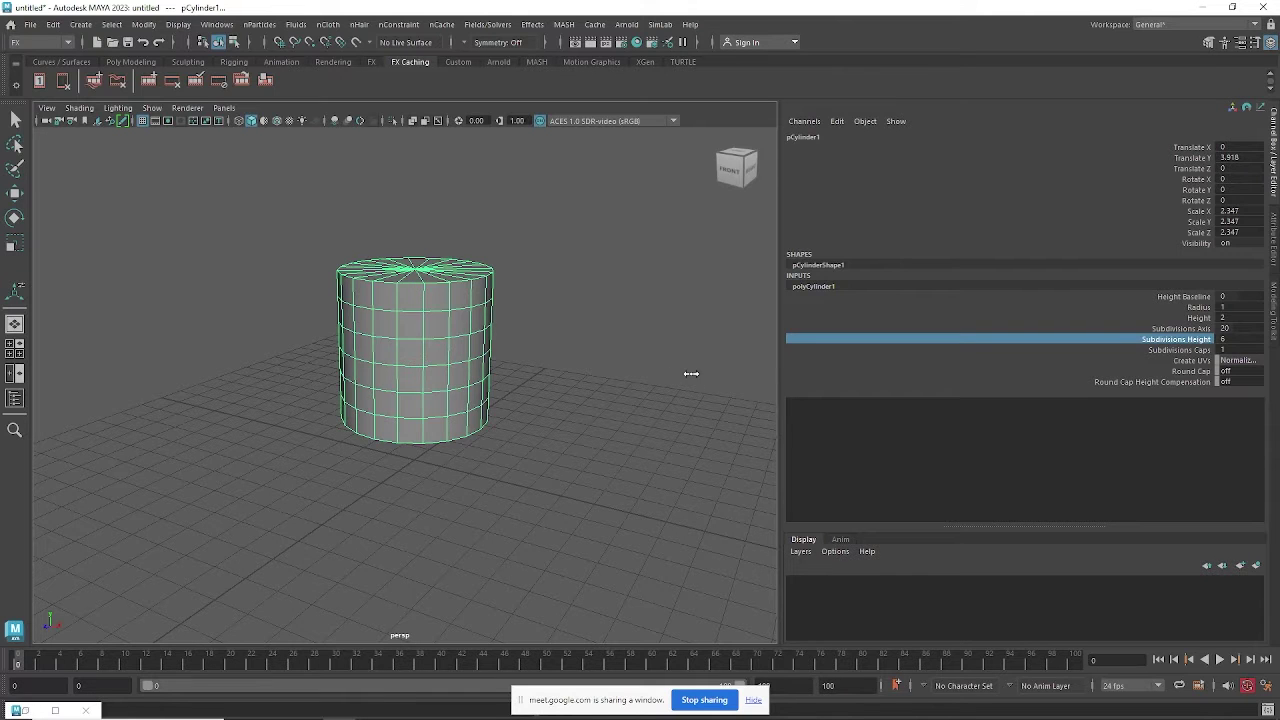
pyautogui.keyDown('alt'); pyautogui.moveTo(408, 320); pyautogui.dragTo(424, 340); pyautogui.keyUp('alt')
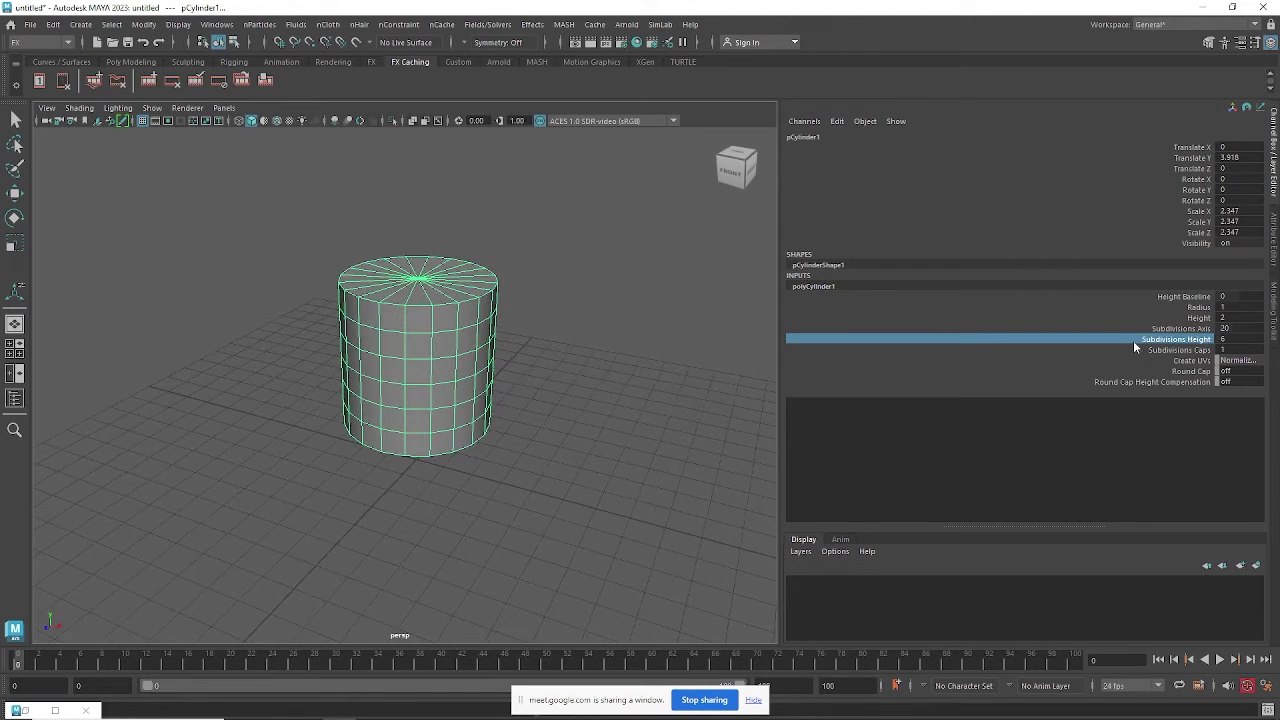
pyautogui.click(1199, 352)
pyautogui.moveTo(605, 332)
pyautogui.keyDown('alt'); pyautogui.mouseDown()
pyautogui.moveTo(591, 251)
pyautogui.moveTo(591, 343)
pyautogui.mouseUp(); pyautogui.keyUp('alt')
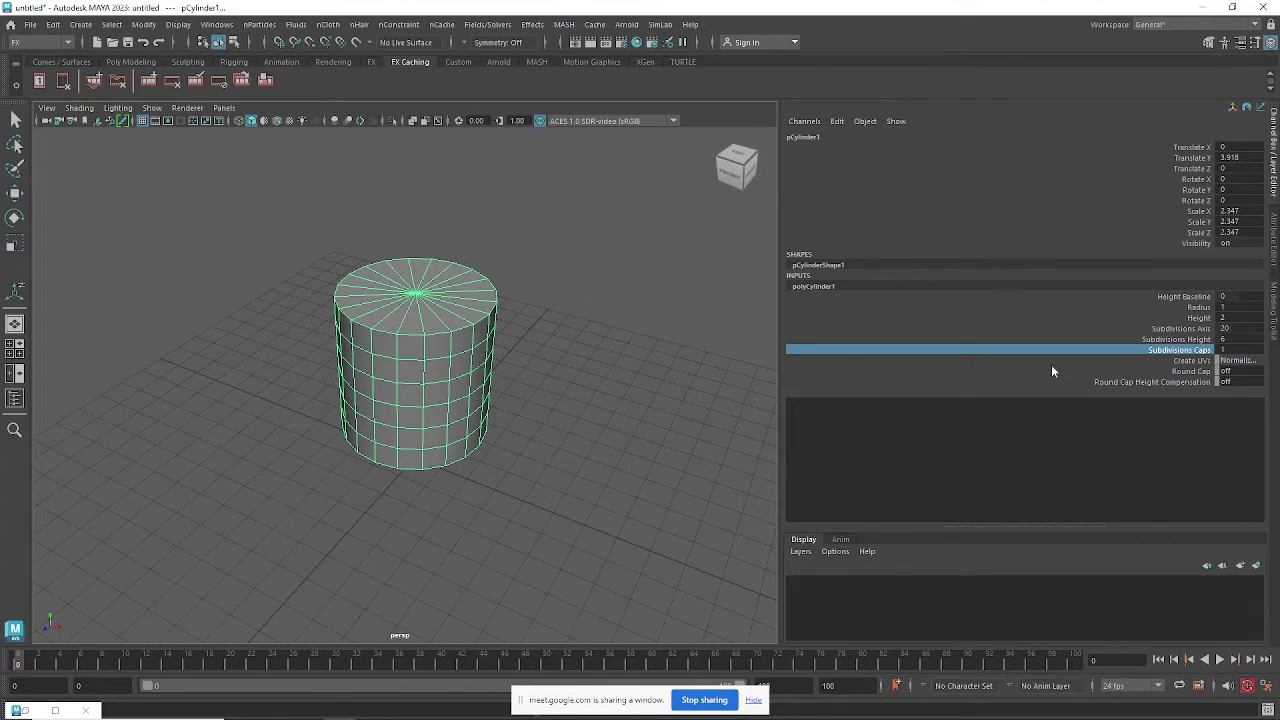
pyautogui.moveTo(626, 330); pyautogui.dragTo(647, 332, button='middle')
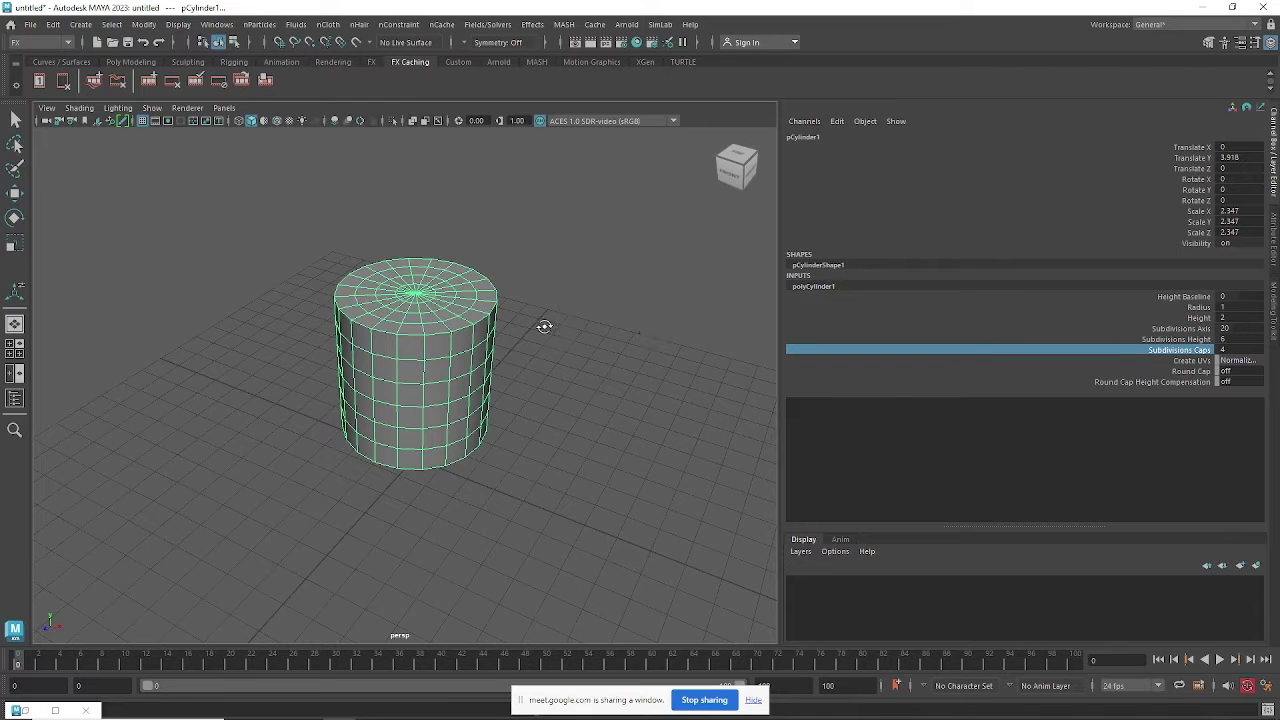
pyautogui.moveTo(543, 323)
pyautogui.keyDown('alt'); pyautogui.mouseDown()
pyautogui.moveTo(528, 300)
pyautogui.moveTo(558, 310)
pyautogui.mouseUp(); pyautogui.keyUp('alt')
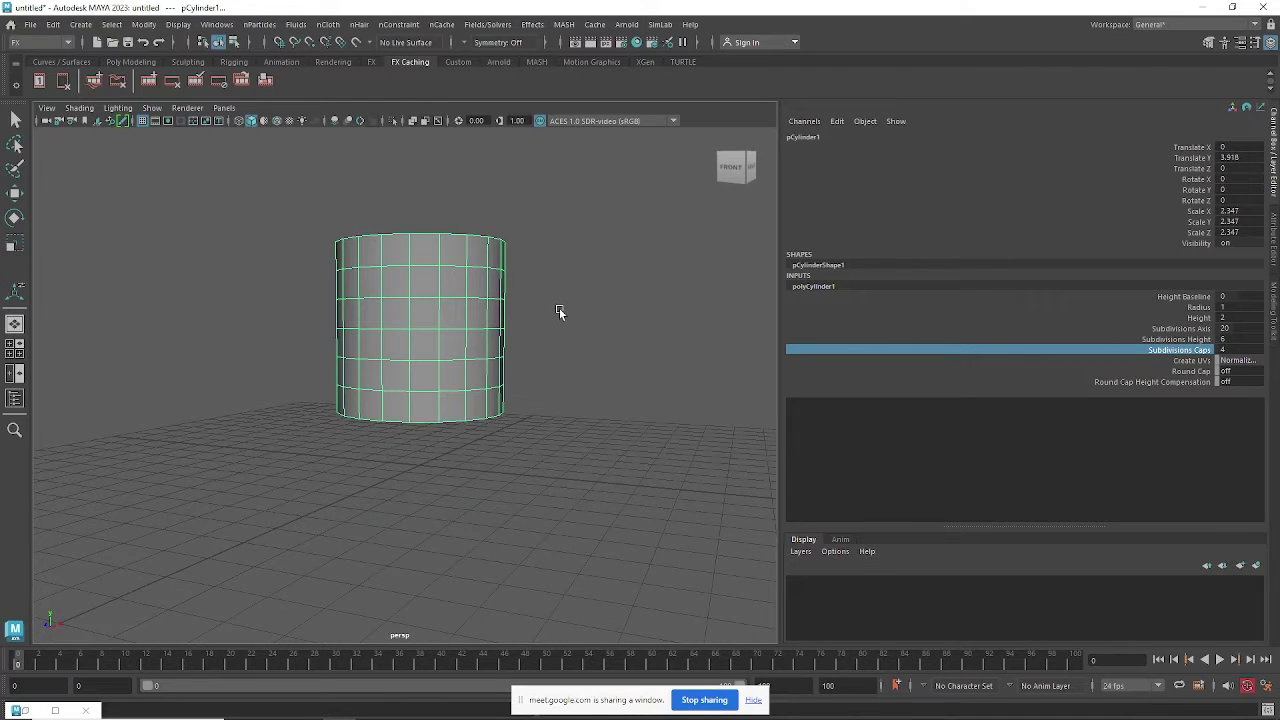
# Switch to wireframe display and scale the cylinder up uniformly to 3.054.
pyautogui.press('4')
pyautogui.scroll(-2, 549, 340)
pyautogui.press('r')
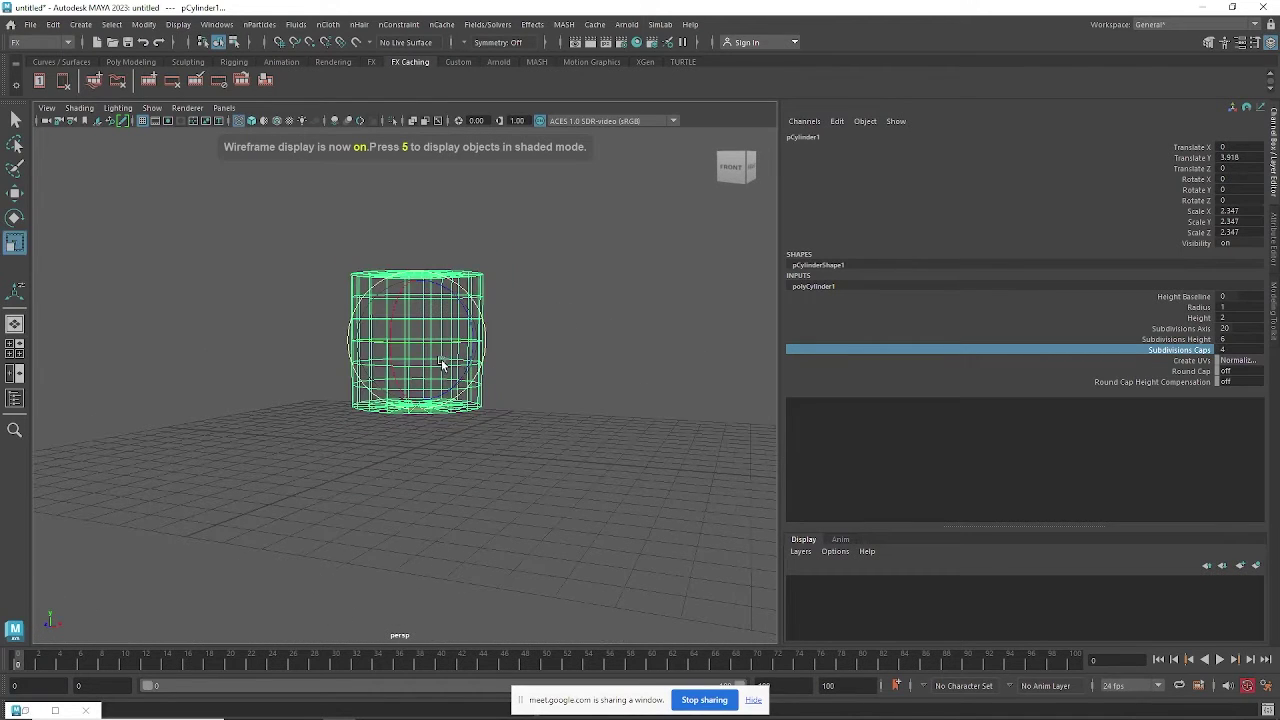
pyautogui.moveTo(417, 341); pyautogui.dragTo(566, 348)
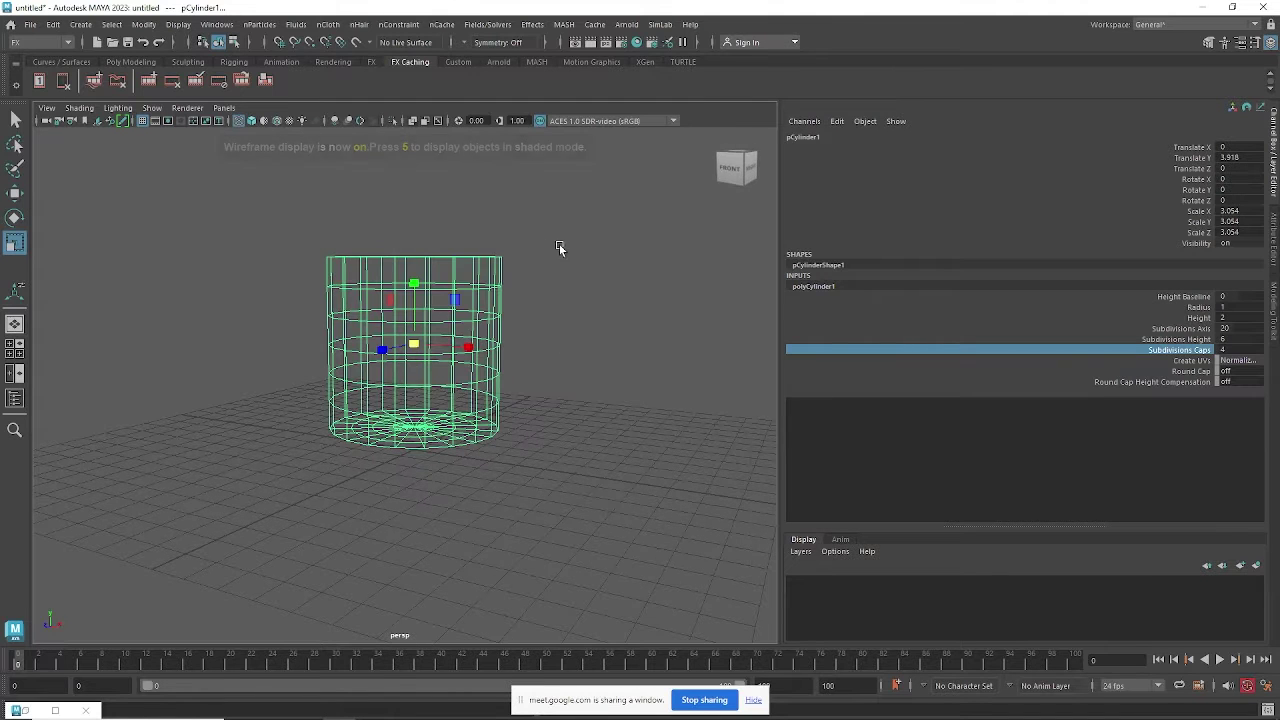
pyautogui.click(484, 262)
# Delete the cylinder's construction history.
pyautogui.click(57, 29)
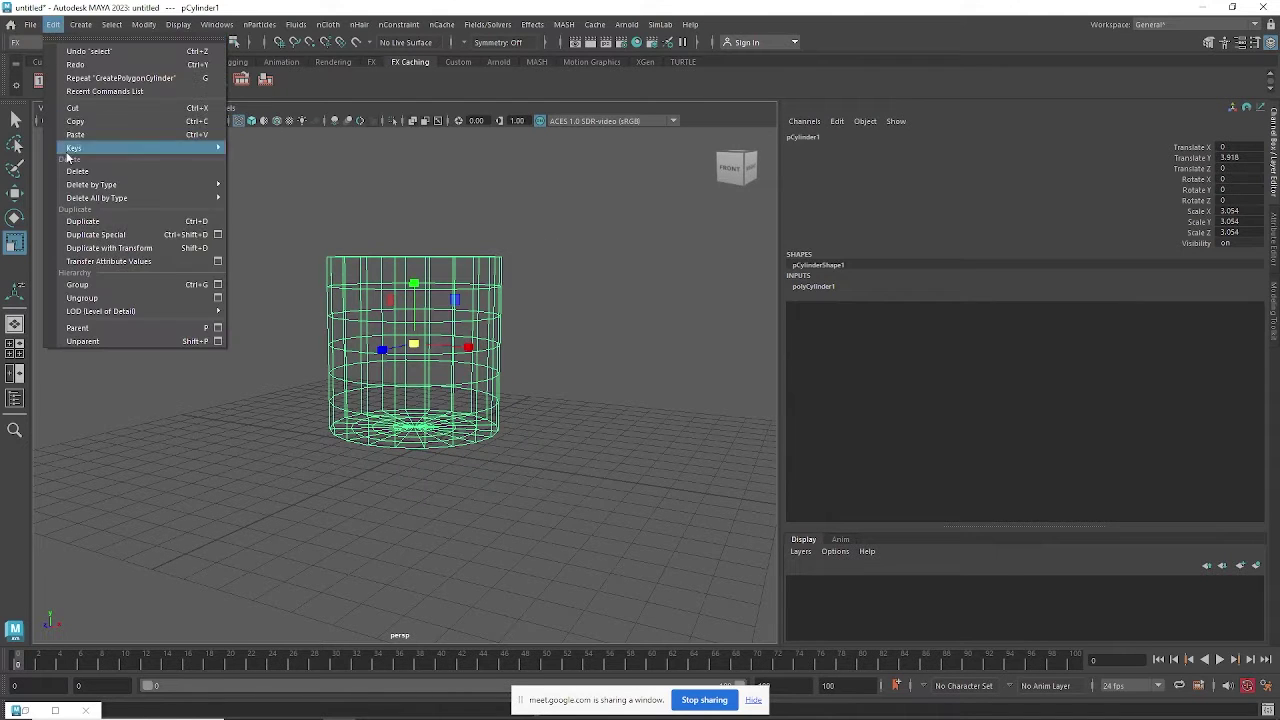
pyautogui.moveTo(92, 187)
pyautogui.click(336, 185)
pyautogui.keyDown('alt'); pyautogui.moveTo(586, 314); pyautogui.dragTo(587, 326); pyautogui.keyUp('alt')
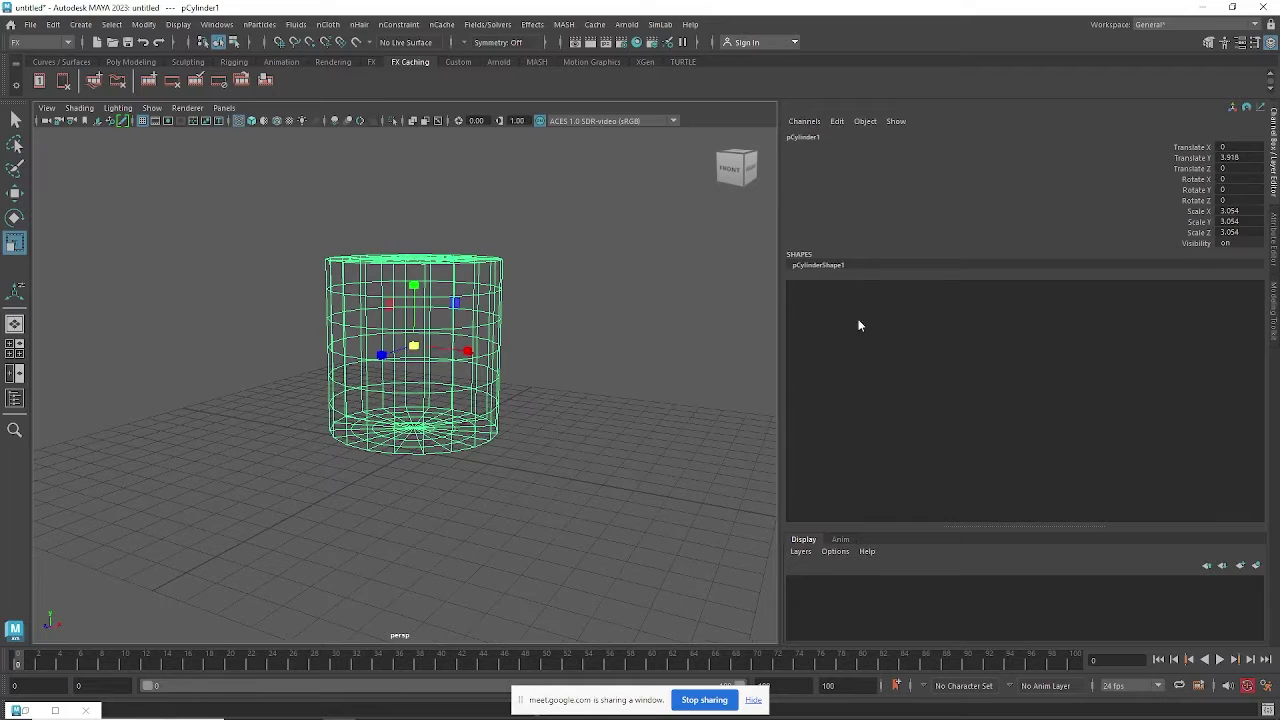
# Freeze the cylinder's transformations, reselect it, and show nParticles Create Options.
pyautogui.click(141, 24)
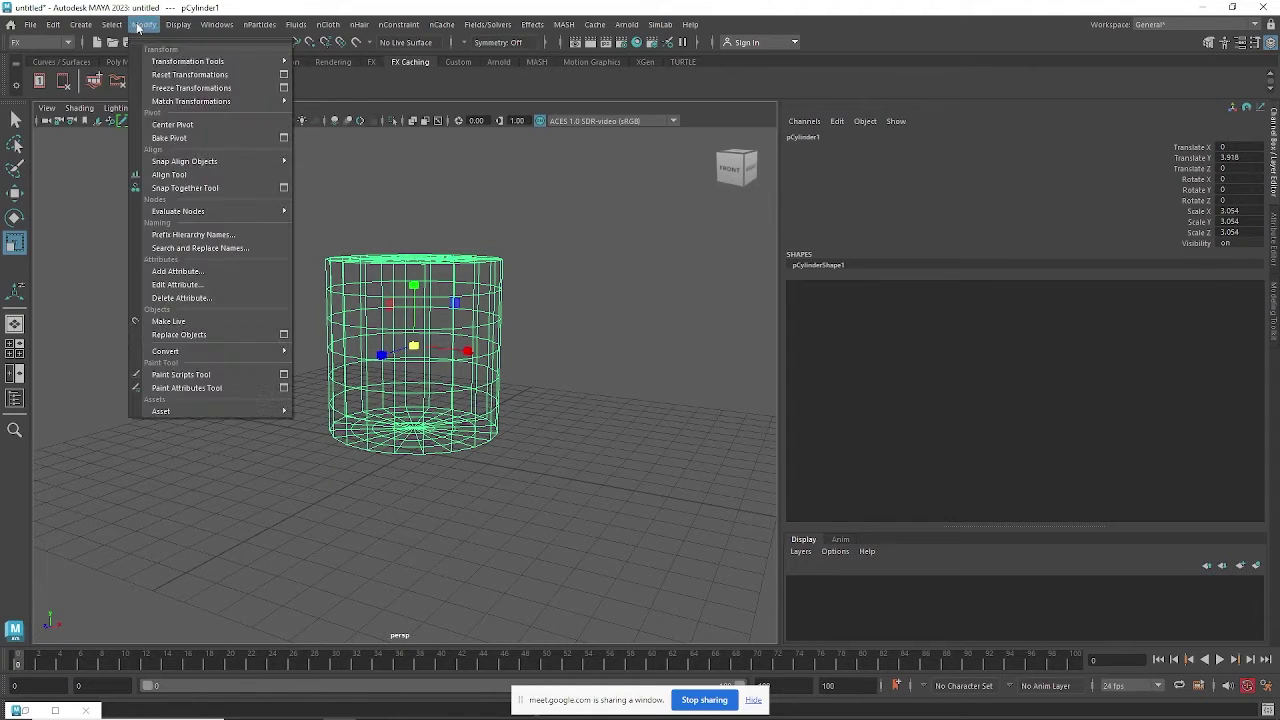
pyautogui.click(155, 90)
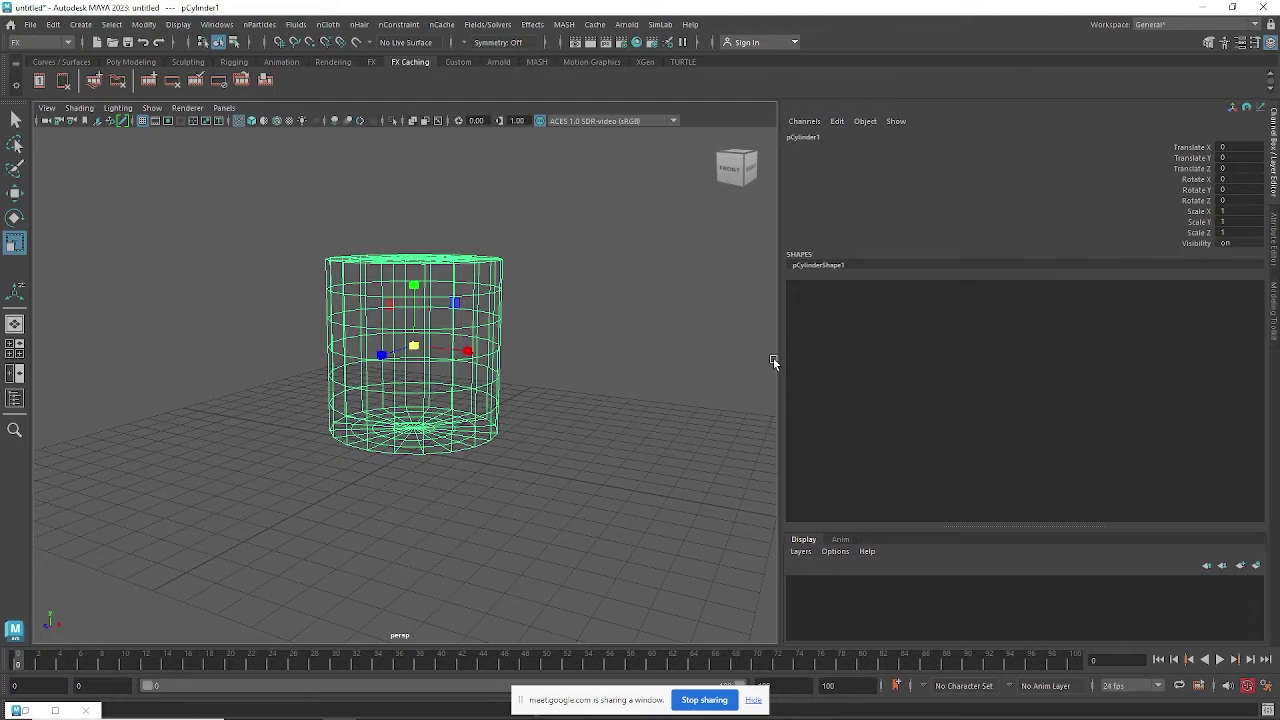
pyautogui.click(535, 342)
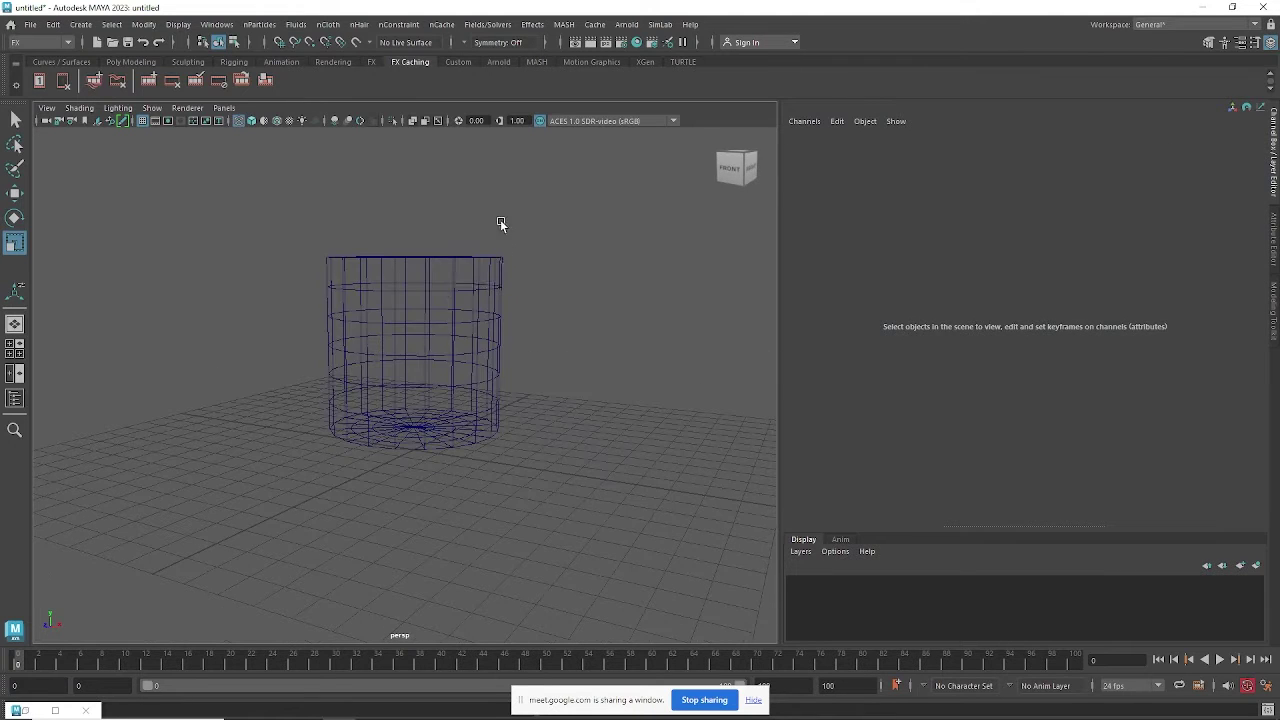
pyautogui.click(484, 270)
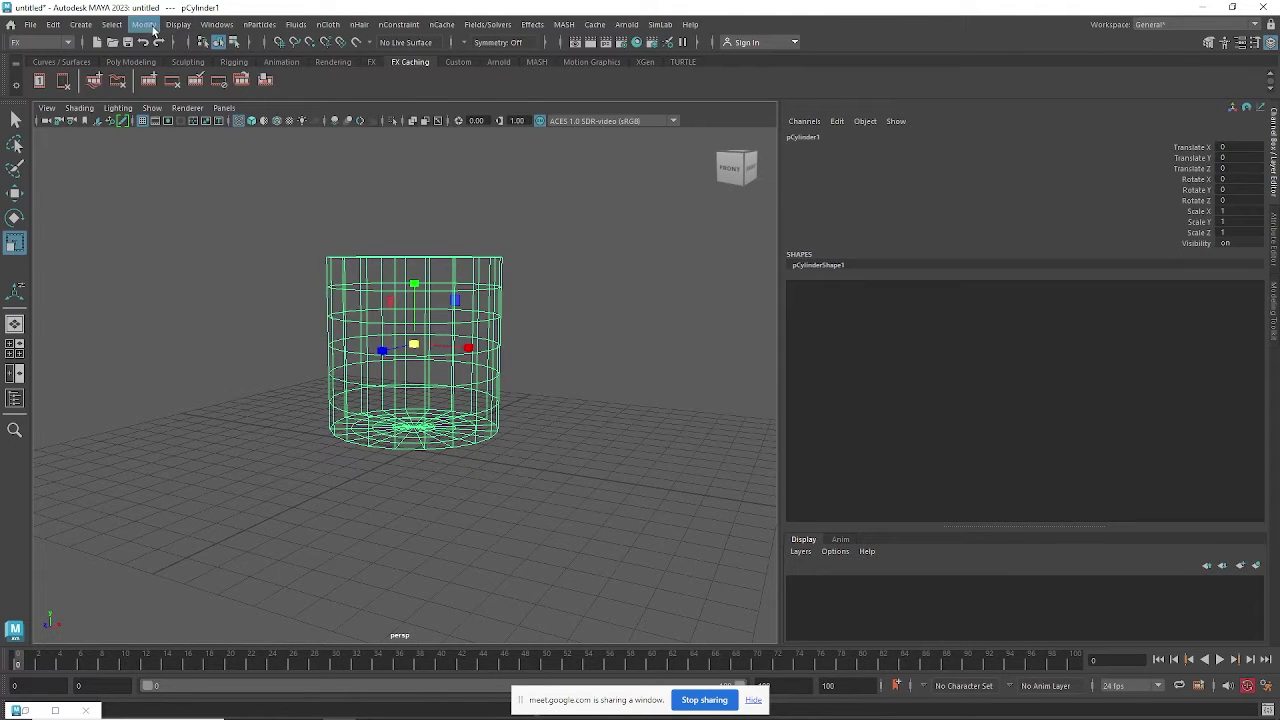
pyautogui.click(259, 24)
pyautogui.moveTo(383, 168)
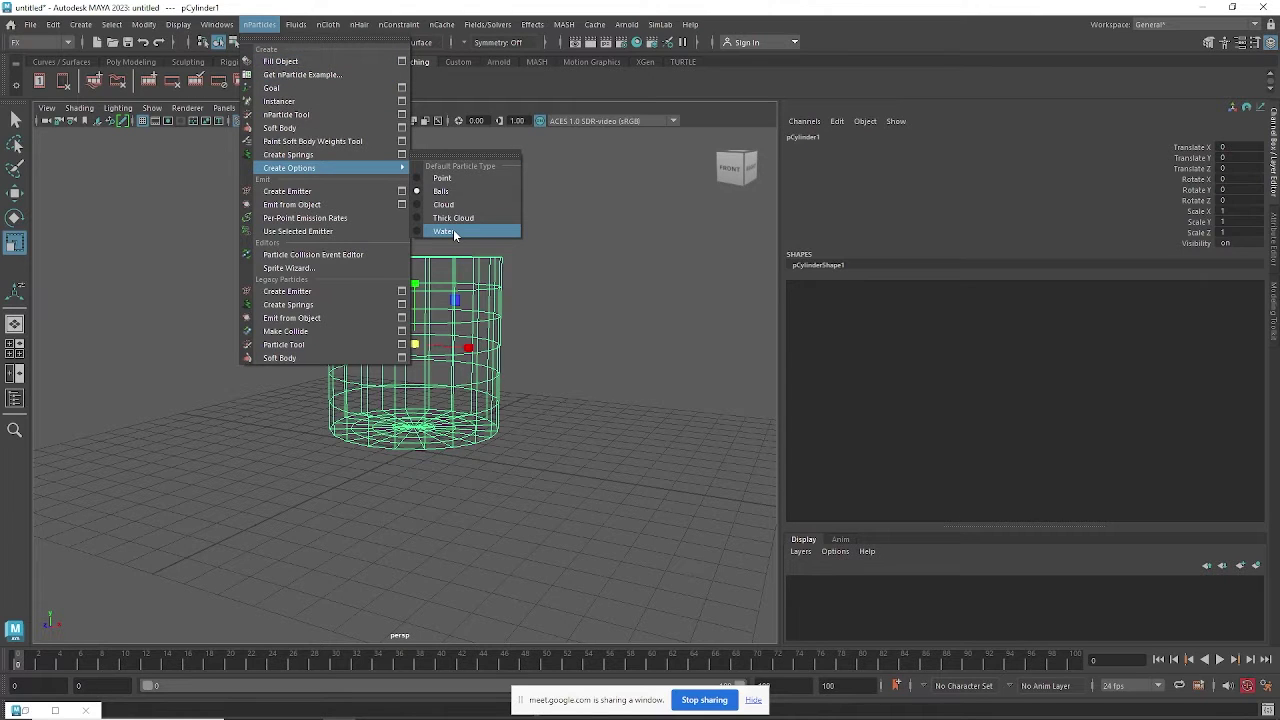
# Set Water as the default nParticle type, then admit a waiting guest in Google Meet.
pyautogui.click(453, 230)
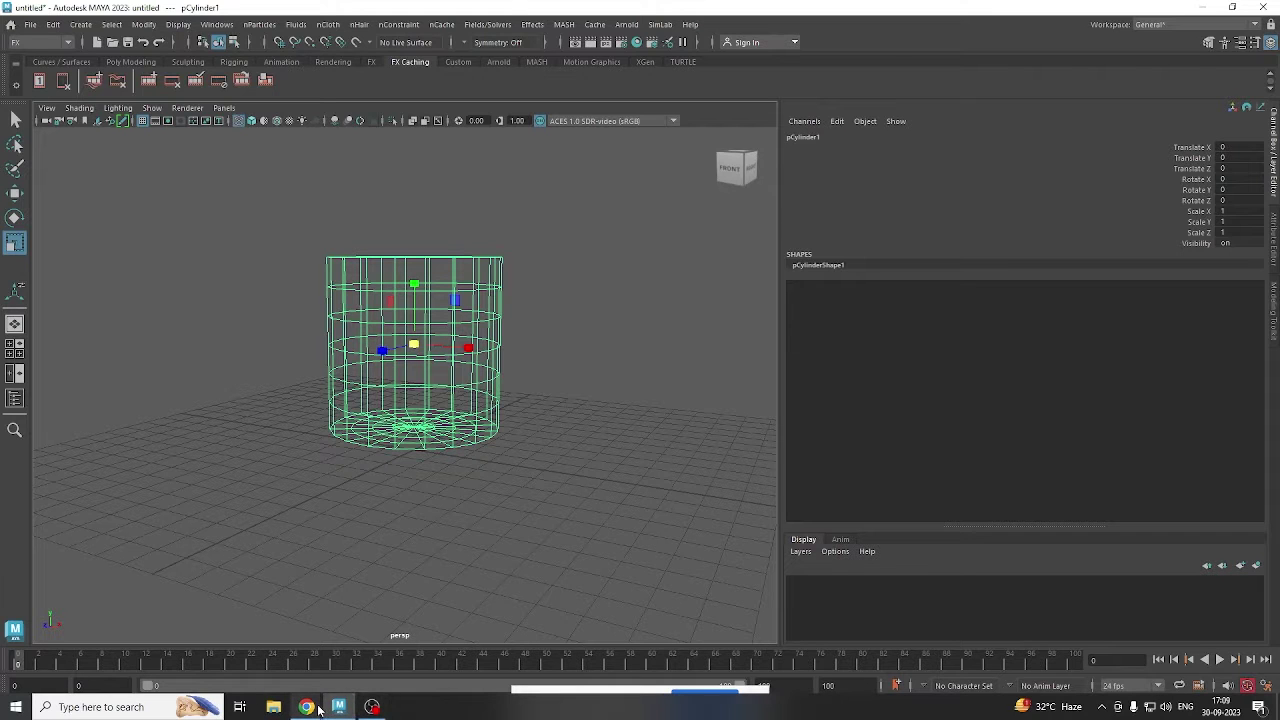
pyautogui.moveTo(307, 706)
pyautogui.click(269, 647)
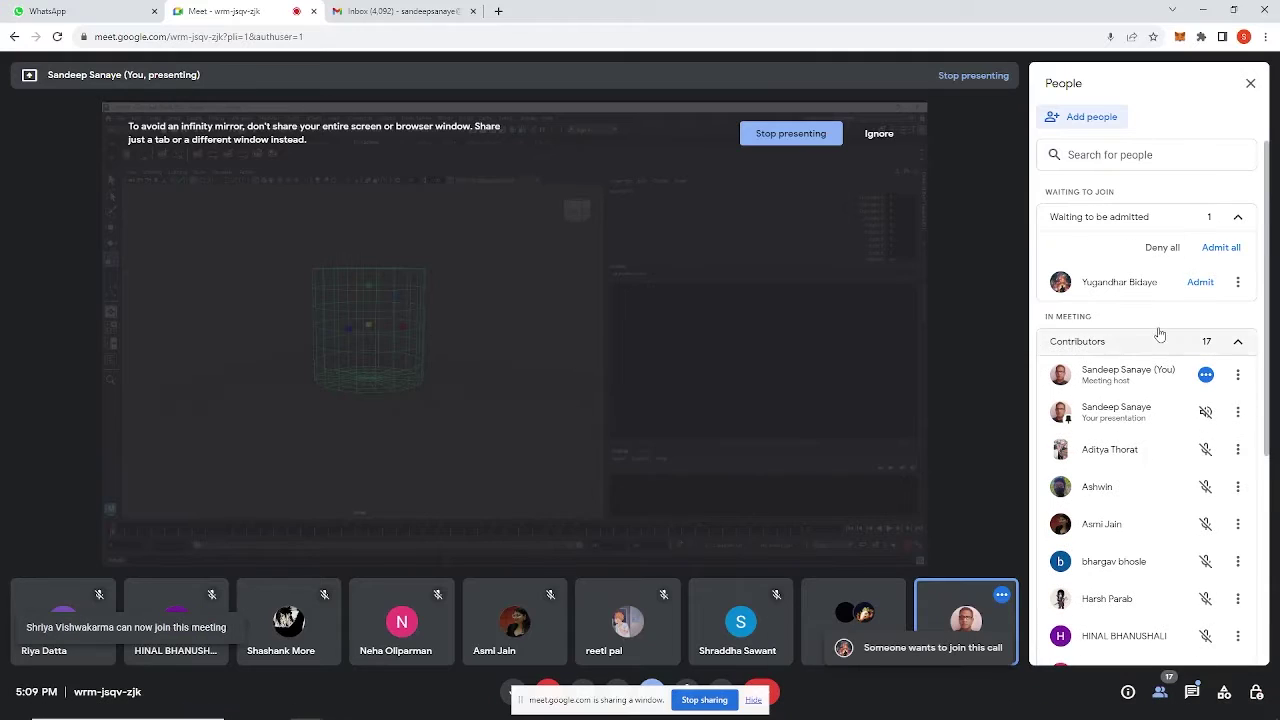
pyautogui.click(1203, 282)
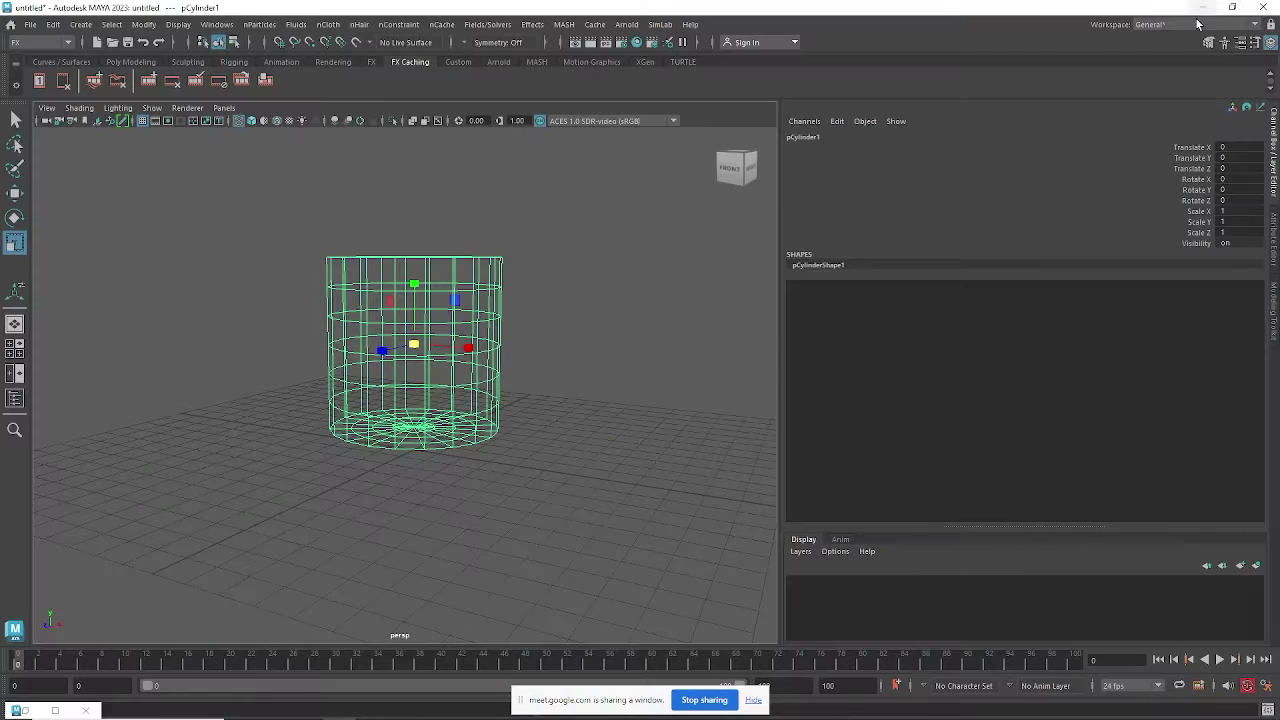
# Return to Maya and tumble the view to see the cylinder from above.
pyautogui.click(1203, 10)
pyautogui.keyDown('alt'); pyautogui.moveTo(485, 343); pyautogui.dragTo(488, 225); pyautogui.keyUp('alt')
pyautogui.moveTo(488, 224); pyautogui.dragTo(468, 320)
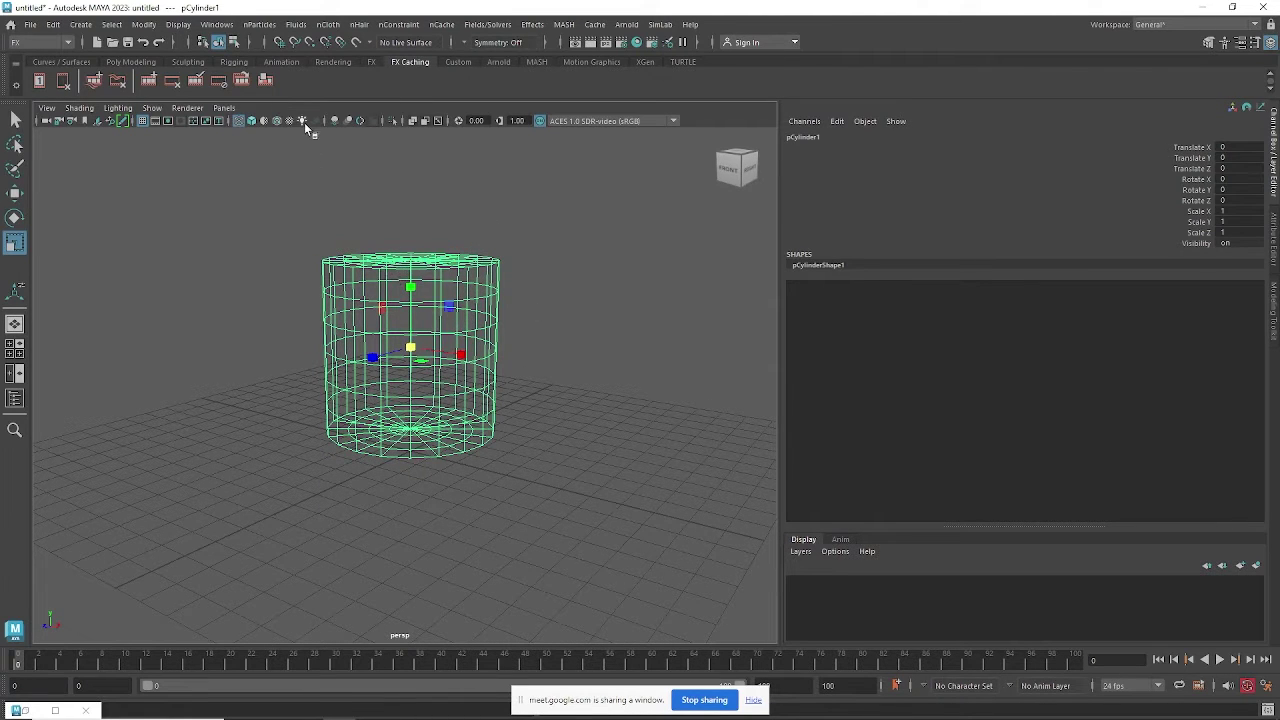
# Open the nParticles Fill Object options and reset them so Resolution reads 10.
pyautogui.click(266, 26)
pyautogui.moveTo(303, 171)
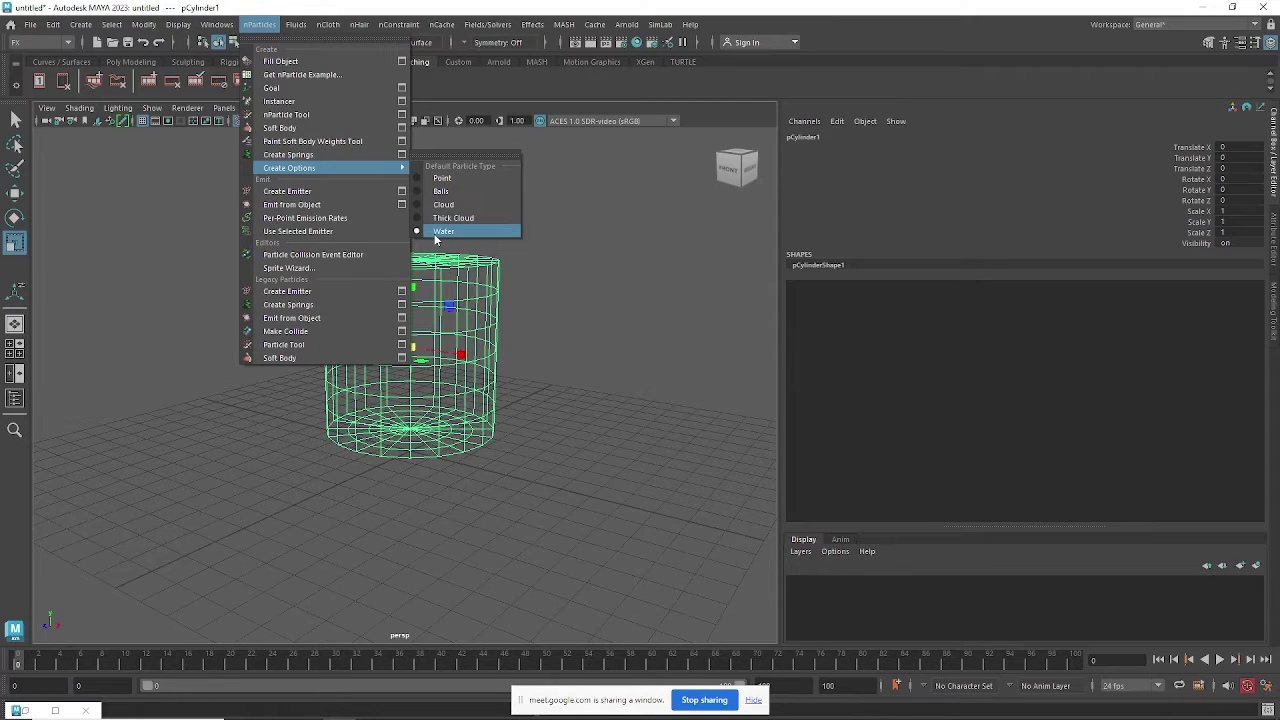
pyautogui.click(402, 62)
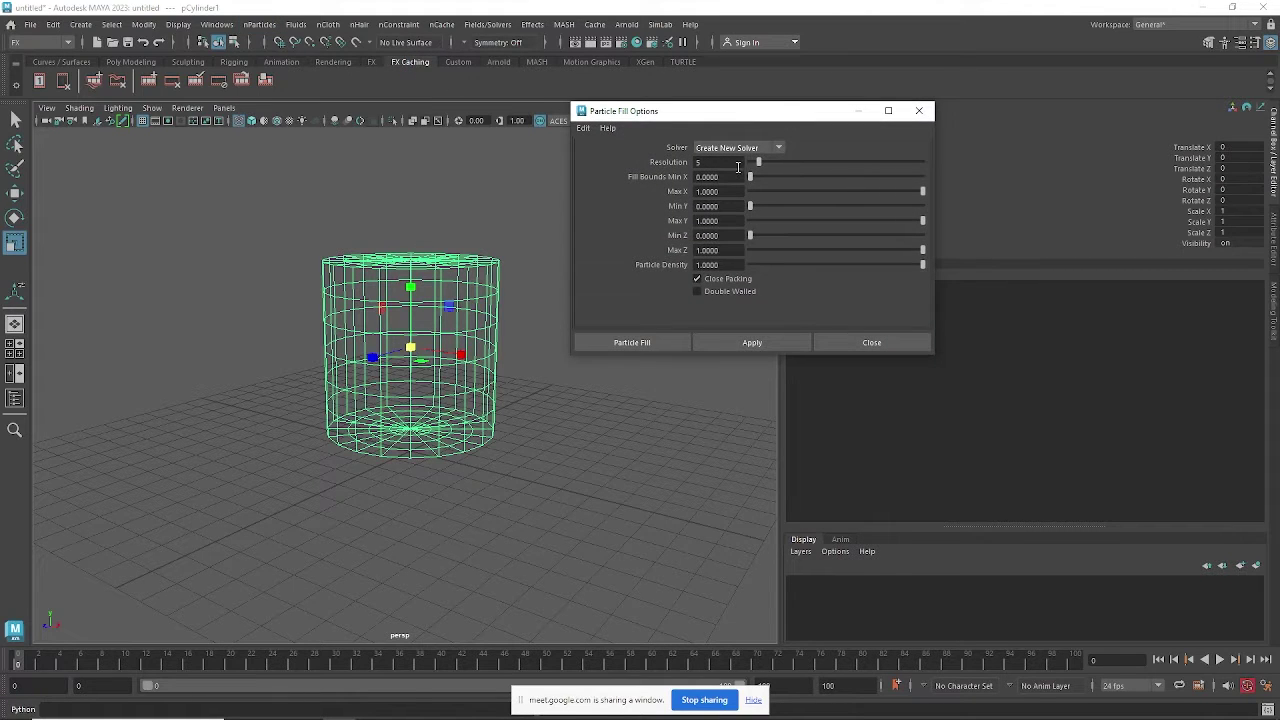
pyautogui.click(583, 128)
pyautogui.click(610, 164)
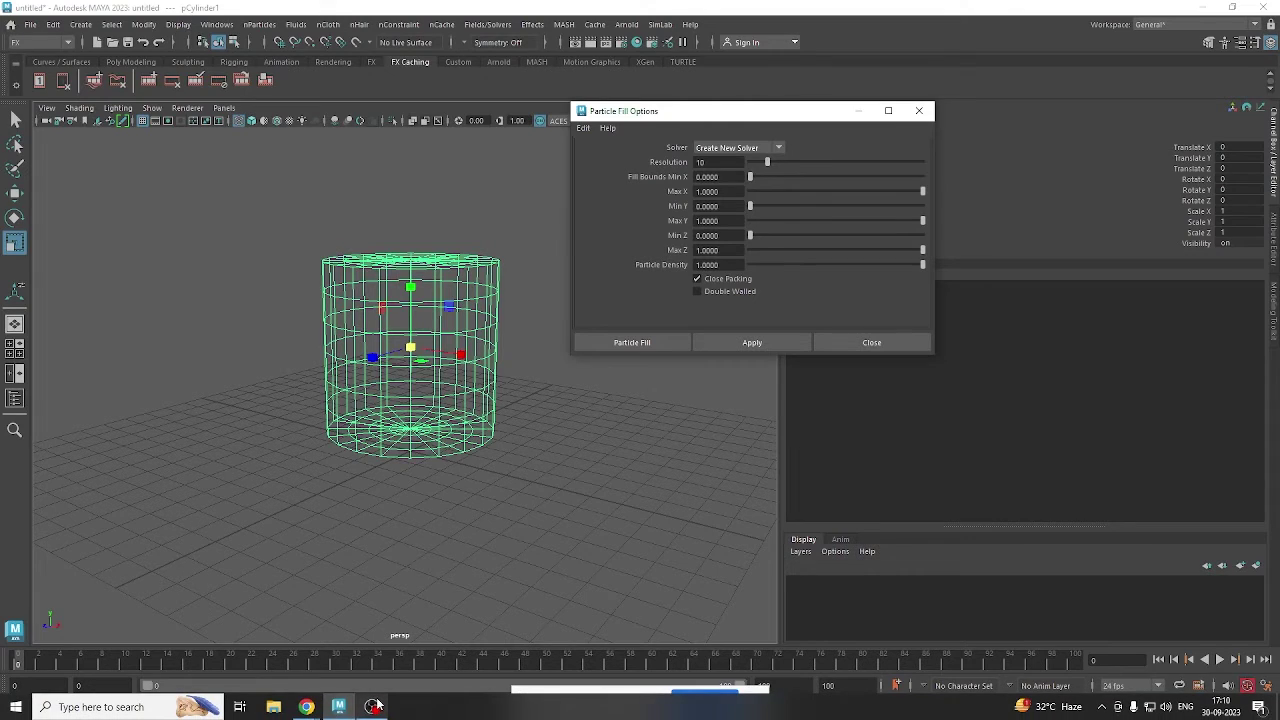
pyautogui.click(372, 706)
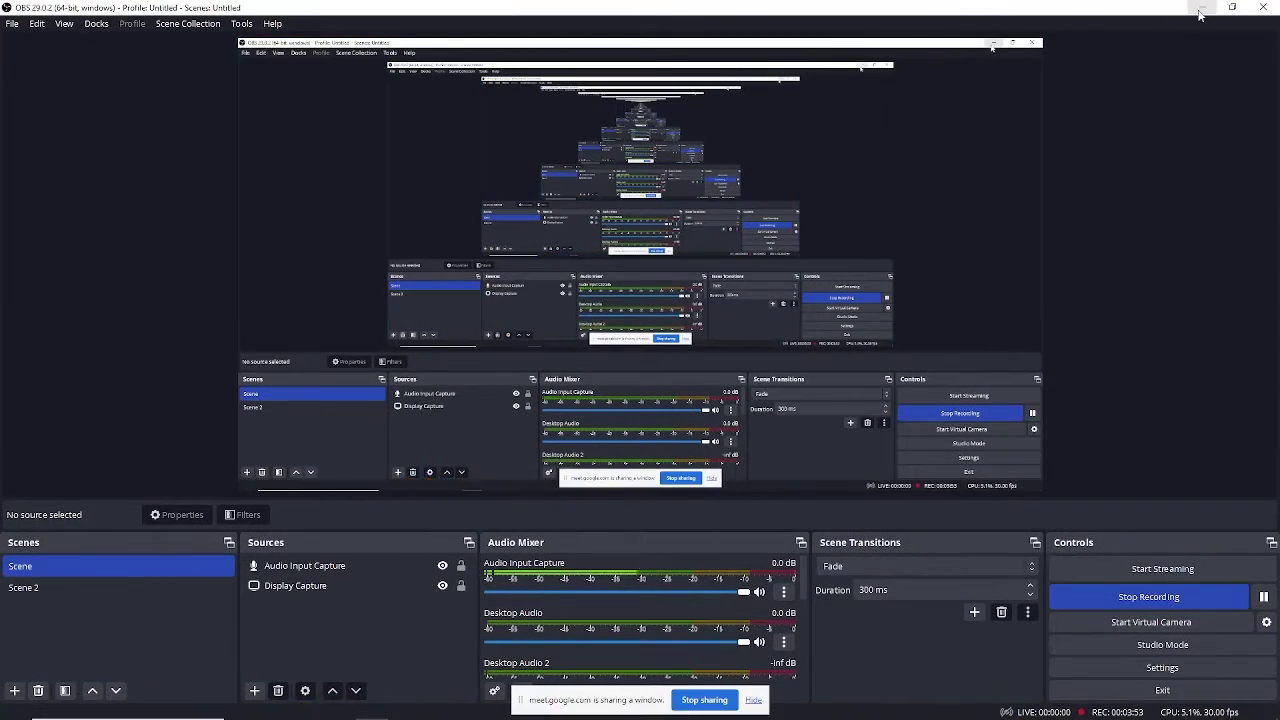
# Admit the newly waiting participant in Google Meet and go back to Maya.
pyautogui.click(1213, 26)
pyautogui.click(306, 706)
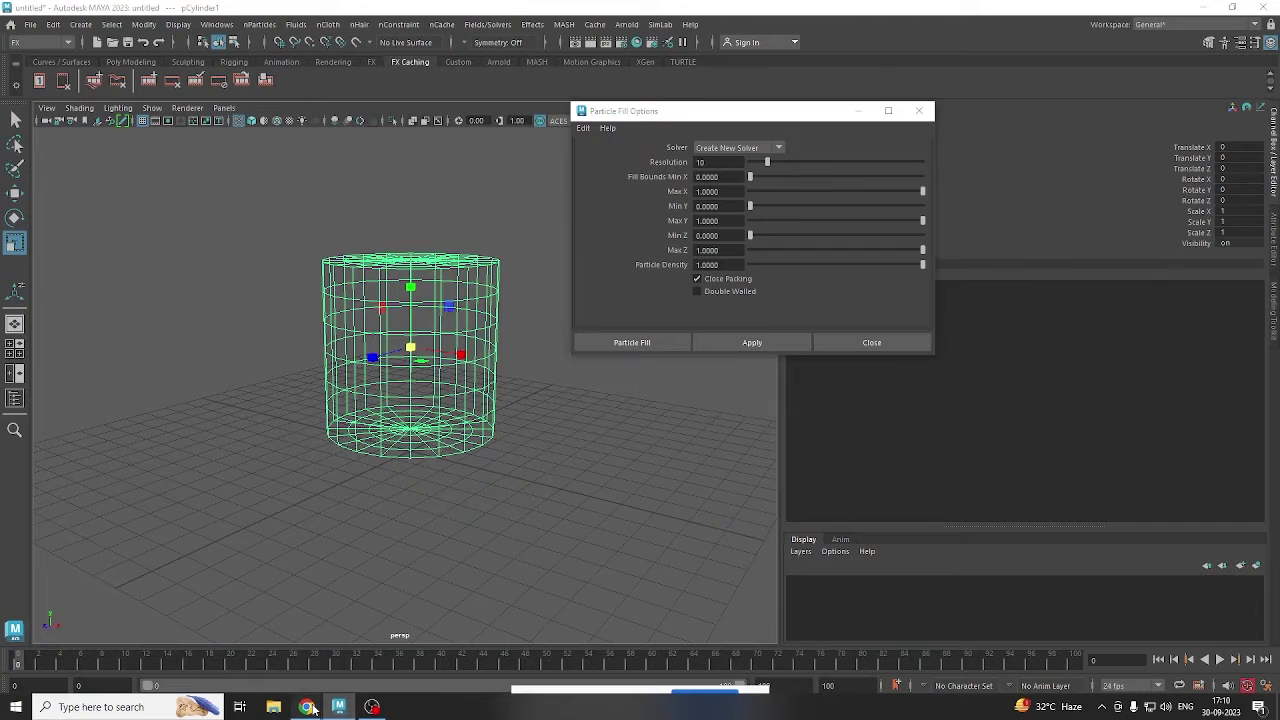
pyautogui.click(276, 678)
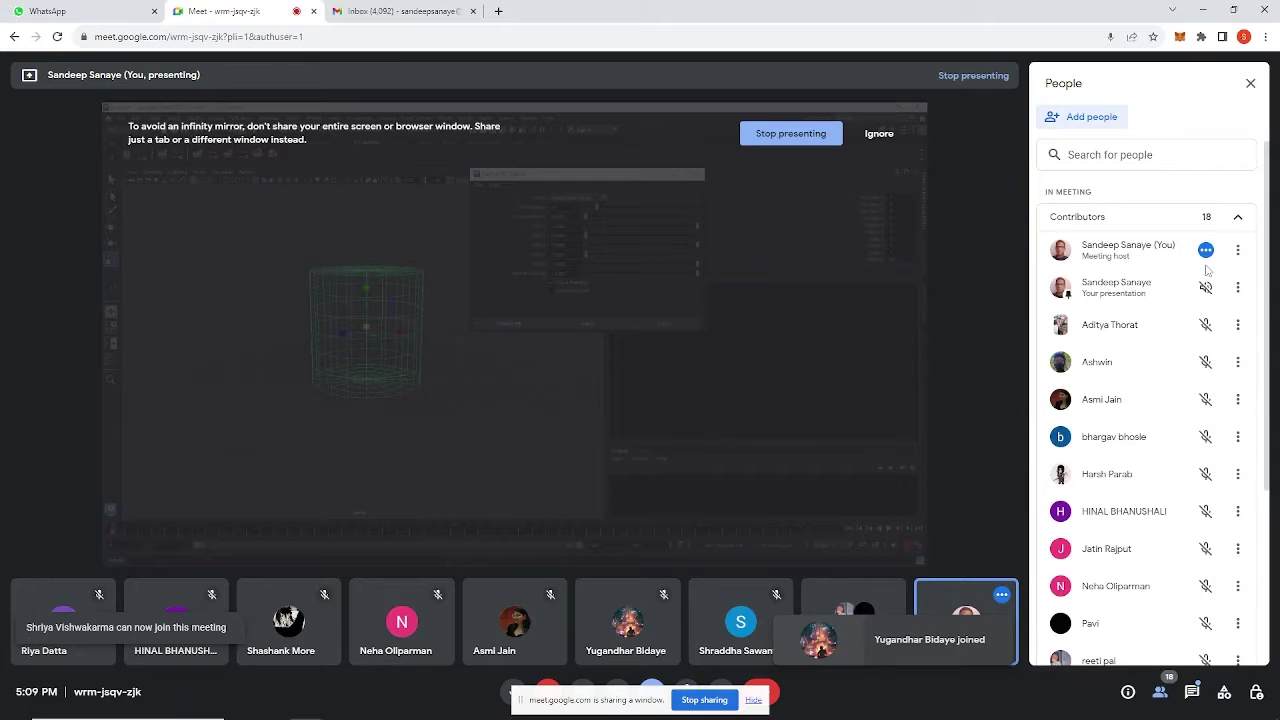
pyautogui.click(1200, 282)
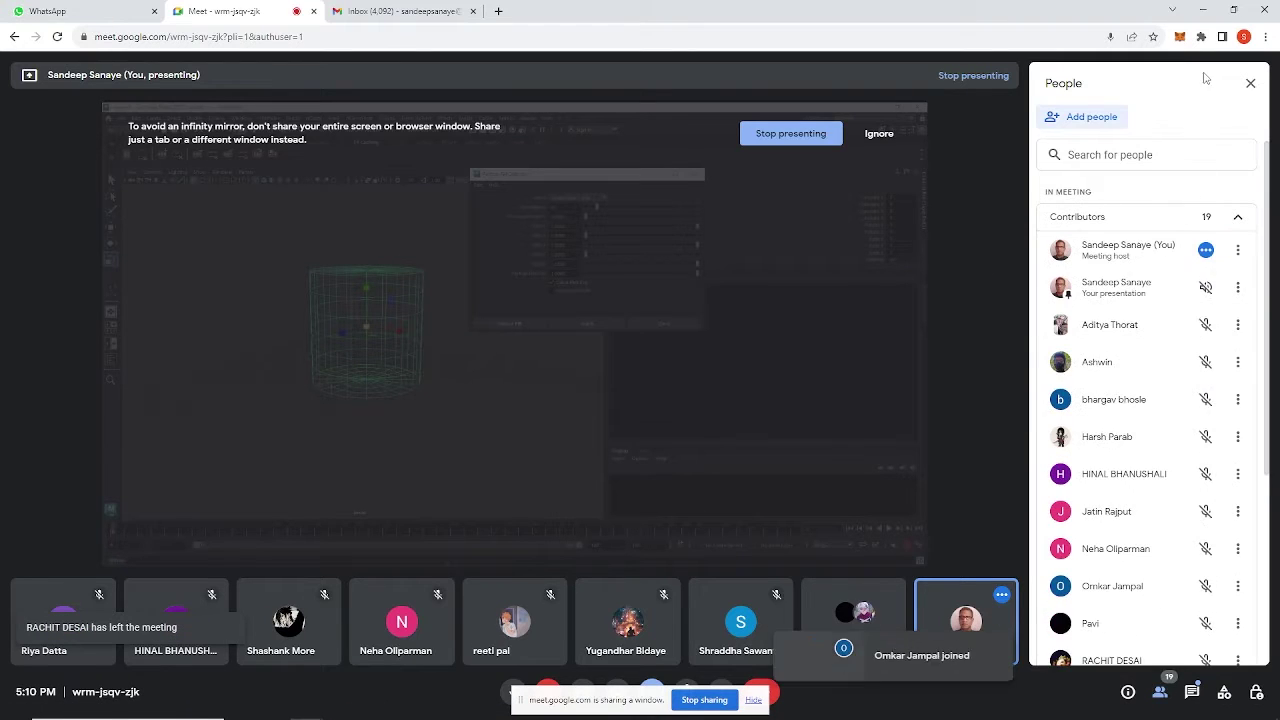
pyautogui.click(1203, 9)
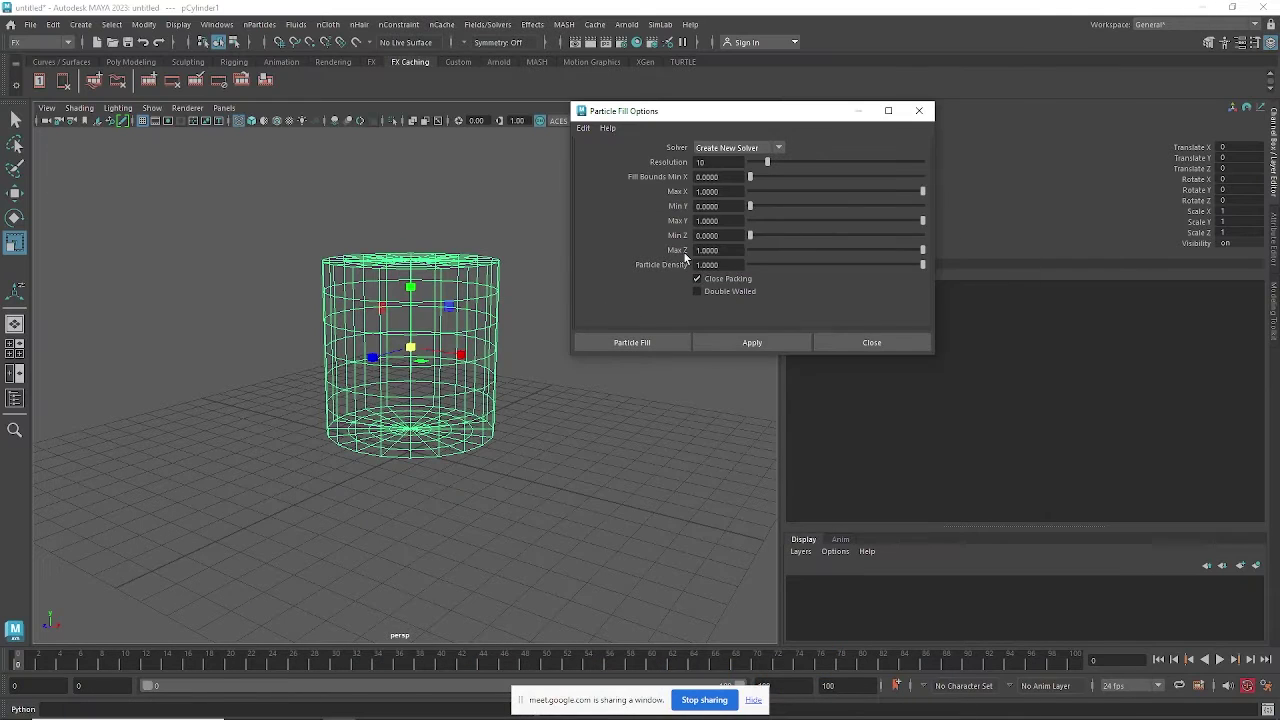
# Reset Particle Fill Options to Resolution 10 and fill the cylinder with nParticles.
pyautogui.moveTo(715, 162); pyautogui.dragTo(645, 168)
pyautogui.click(583, 128)
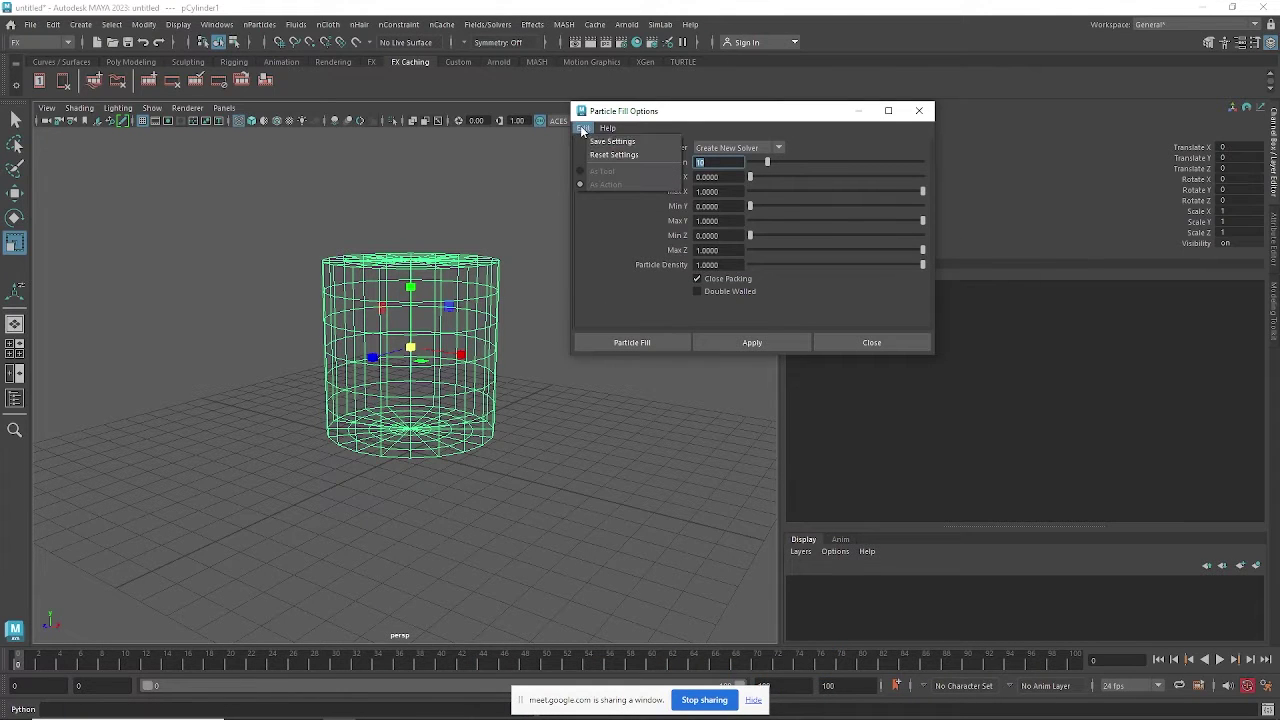
pyautogui.click(614, 157)
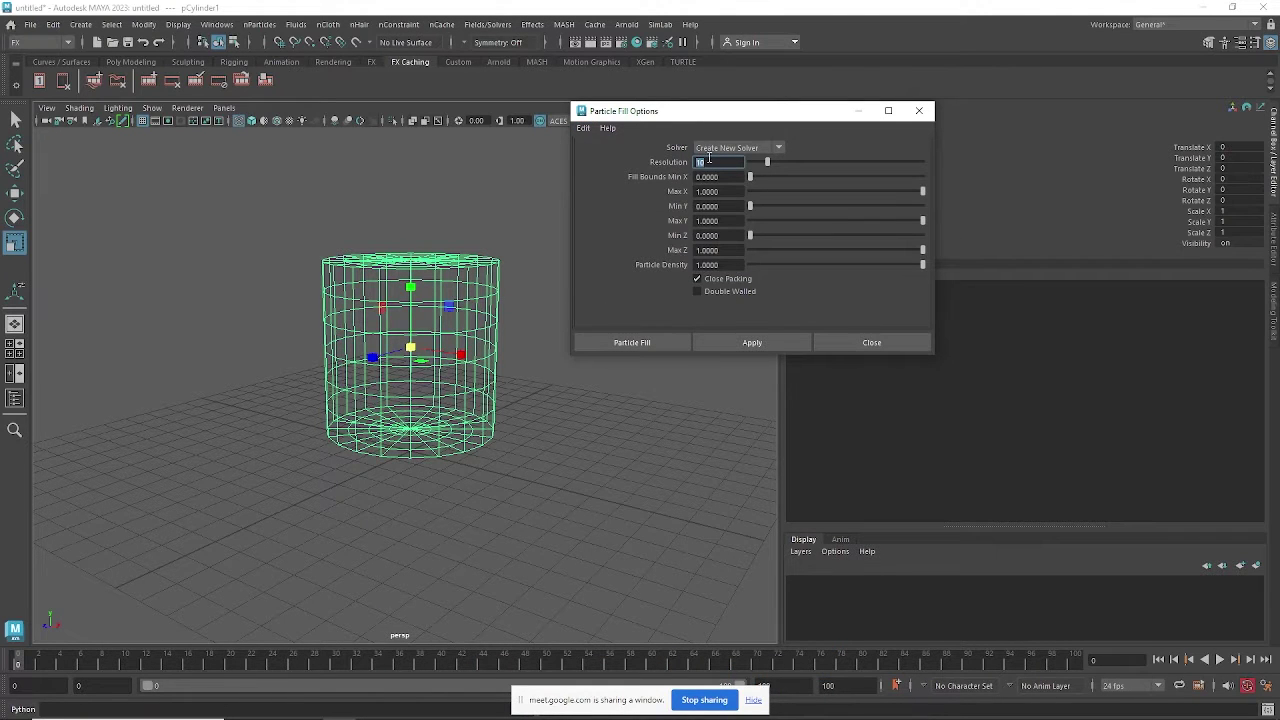
pyautogui.click(739, 342)
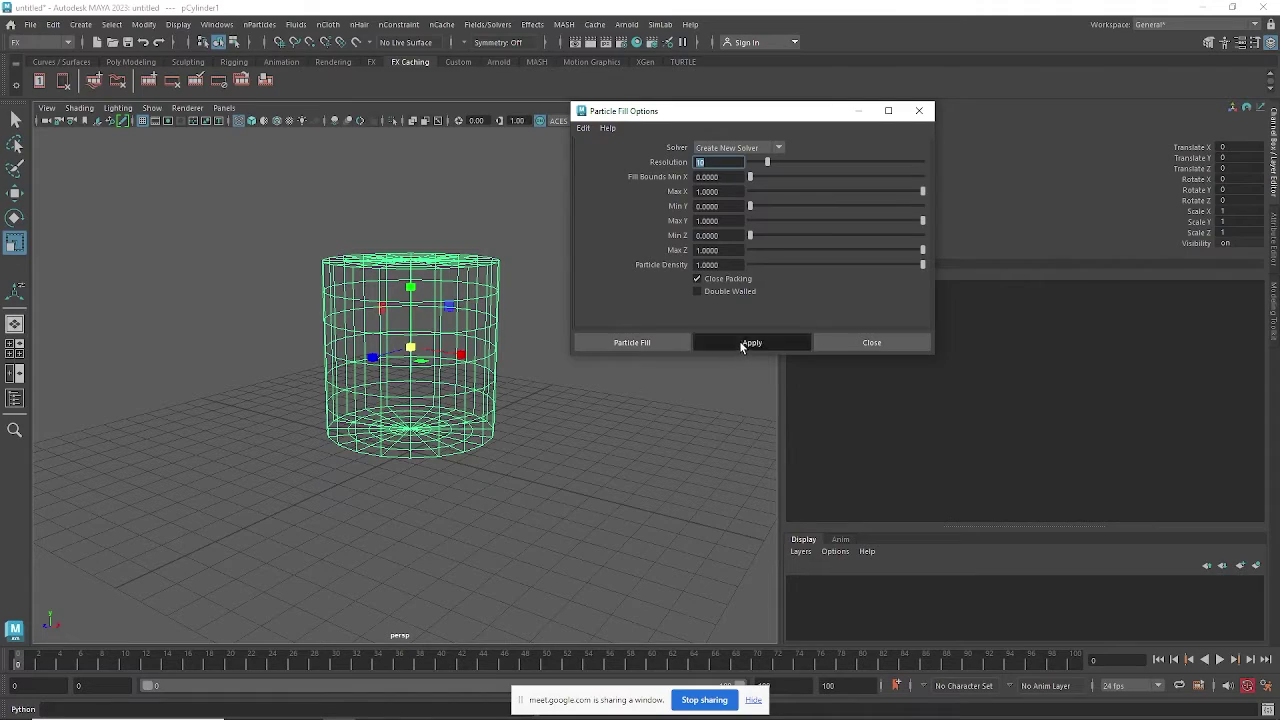
# Orbit, pan and zoom to inspect the water particles packed inside the cylinder.
pyautogui.moveTo(430, 404)
pyautogui.keyDown('alt'); pyautogui.mouseDown()
pyautogui.moveTo(438, 371)
pyautogui.moveTo(420, 403)
pyautogui.mouseUp(); pyautogui.keyUp('alt')
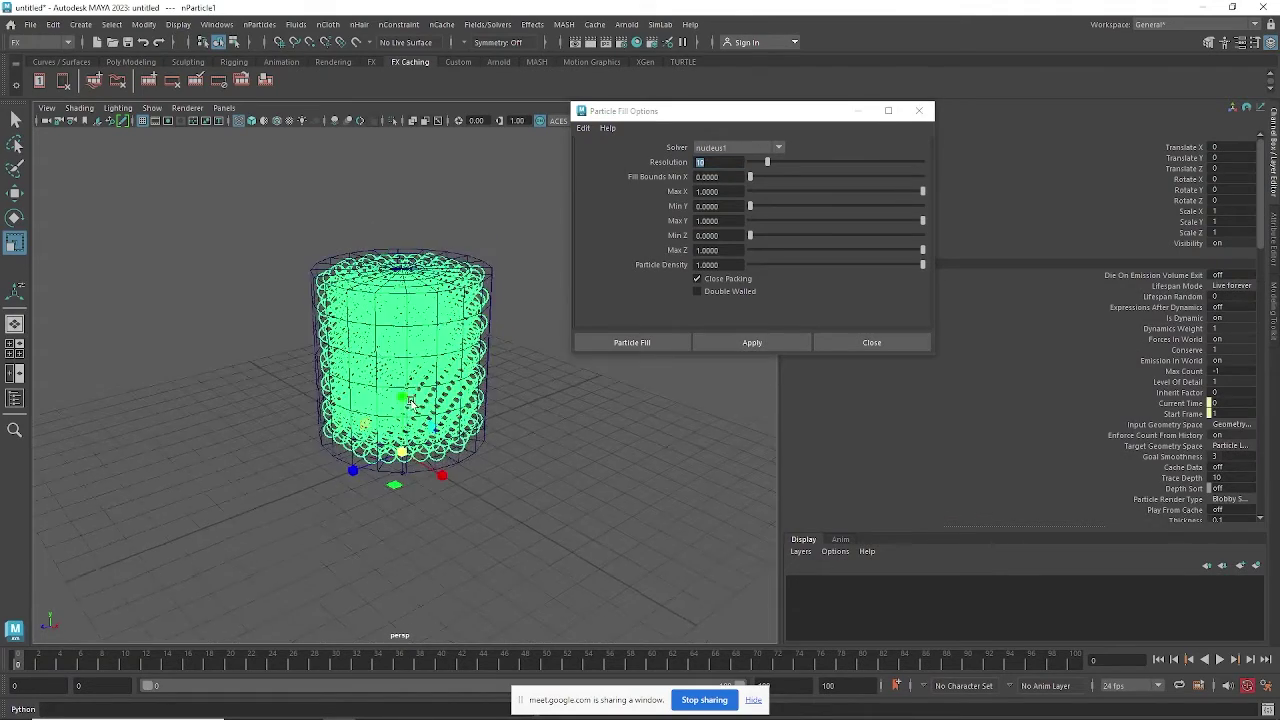
pyautogui.keyDown('alt'); pyautogui.moveTo(416, 400); pyautogui.dragTo(399, 441, button='middle'); pyautogui.keyUp('alt')
pyautogui.keyDown('alt'); pyautogui.moveTo(399, 441); pyautogui.dragTo(455, 415, button='right'); pyautogui.keyUp('alt')
pyautogui.keyDown('alt'); pyautogui.moveTo(455, 415); pyautogui.dragTo(352, 311); pyautogui.keyUp('alt')
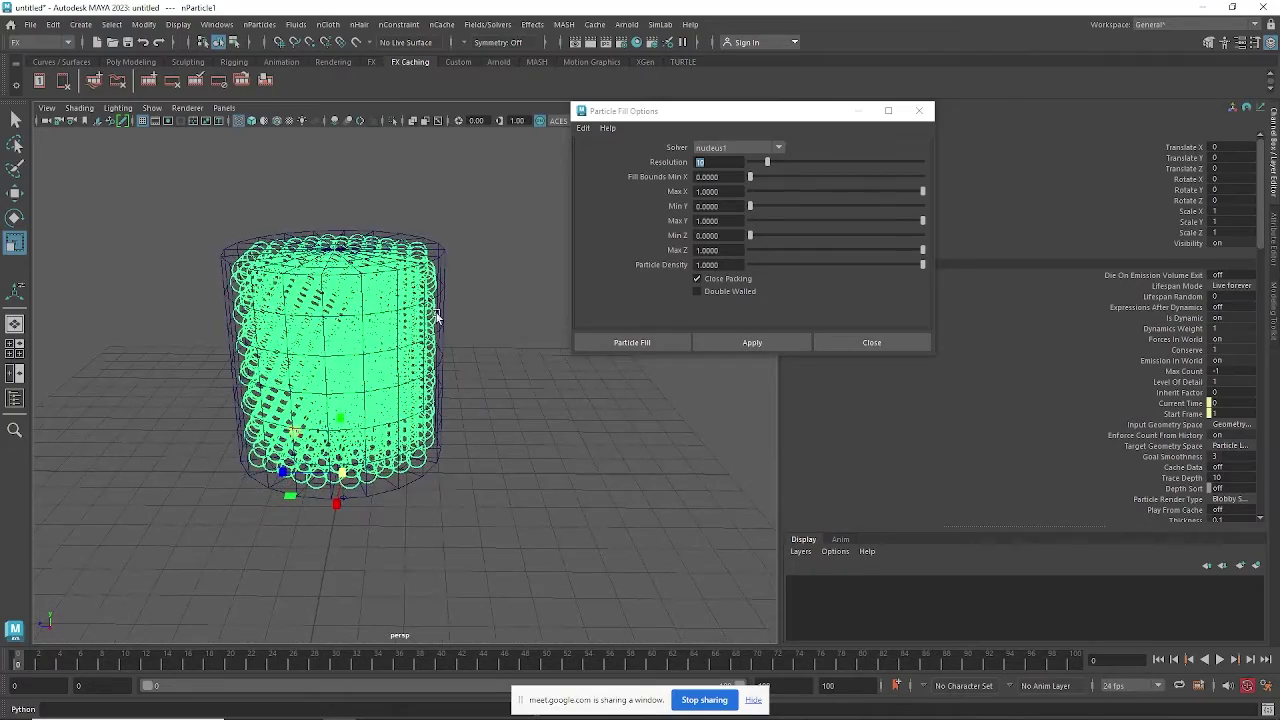
pyautogui.keyDown('alt'); pyautogui.moveTo(437, 315); pyautogui.dragTo(438, 268); pyautogui.keyUp('alt')
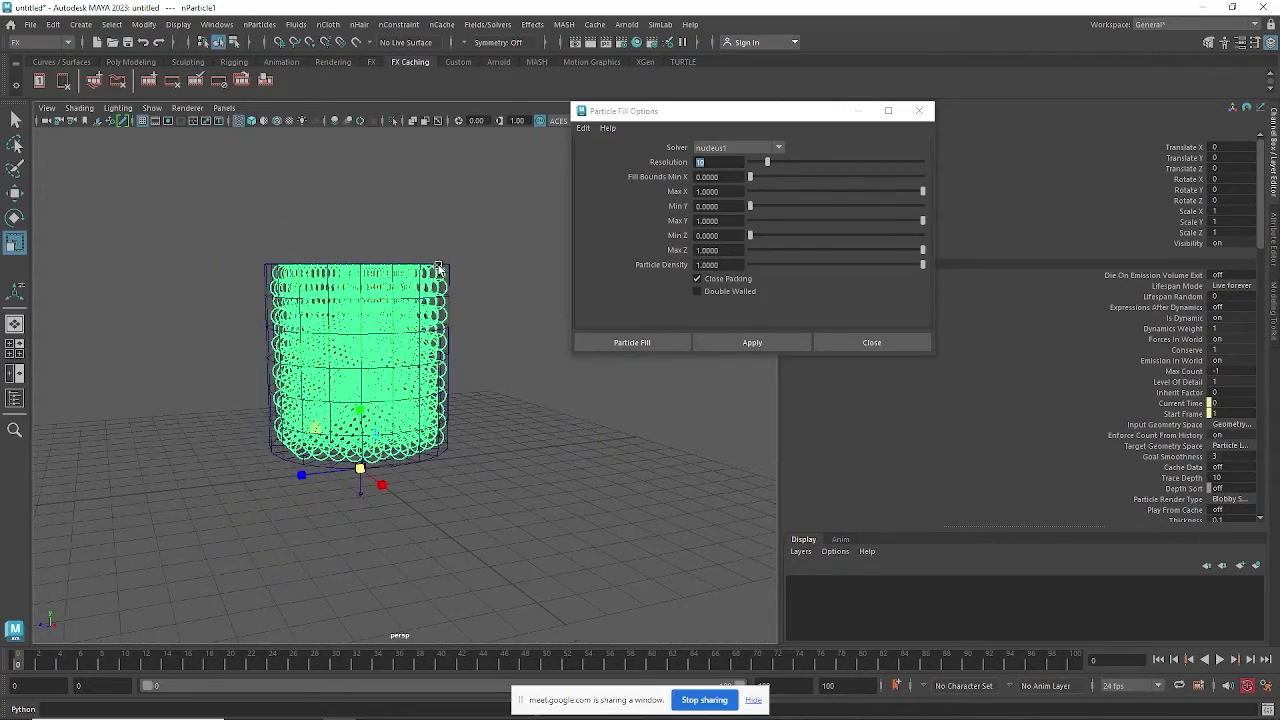
pyautogui.keyDown('alt'); pyautogui.moveTo(444, 396); pyautogui.dragTo(482, 418); pyautogui.keyUp('alt')
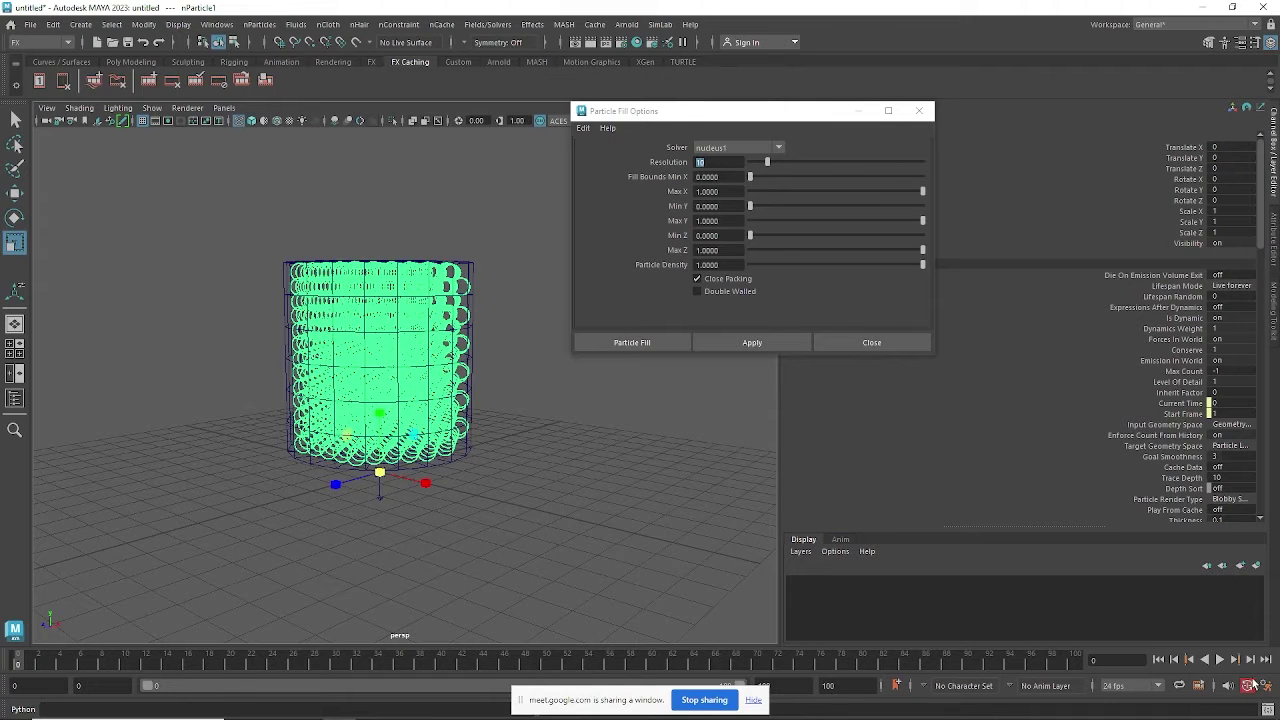
# Play the simulation until particles fall through the base, rewind to frame 0, and select pCylinder1.
pyautogui.click(1220, 660)
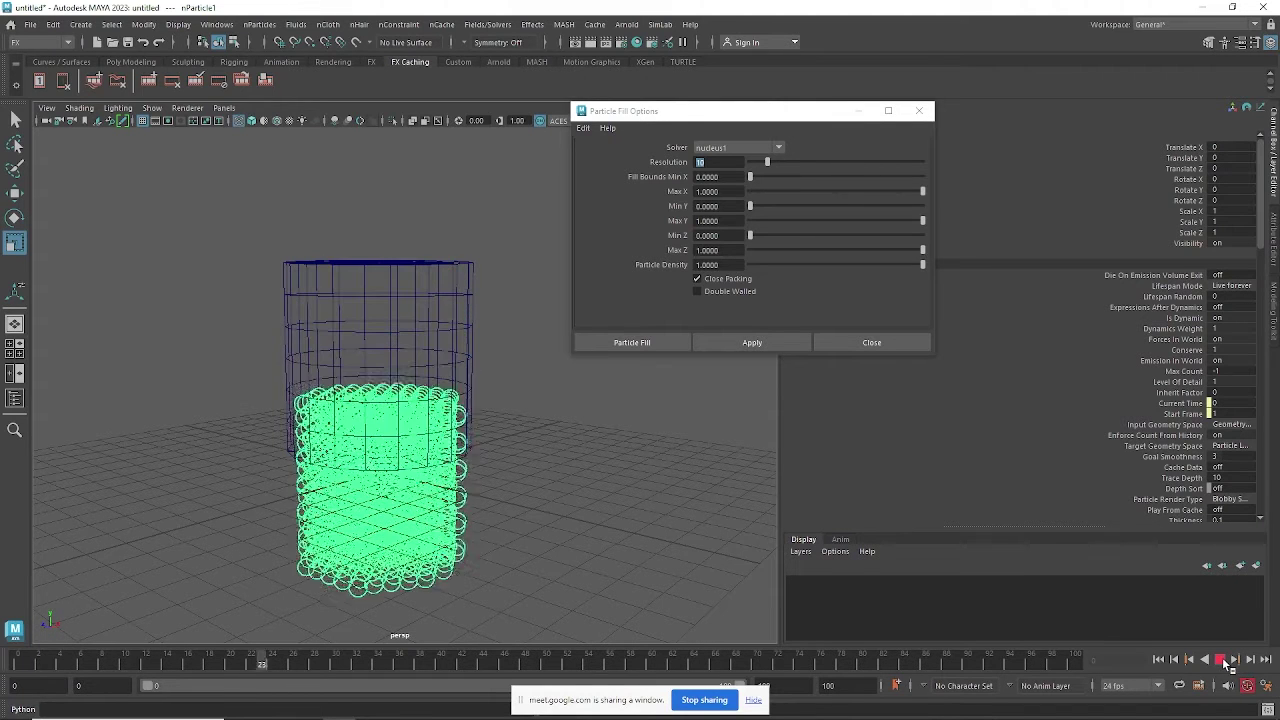
pyautogui.click(1220, 660)
pyautogui.click(1158, 661)
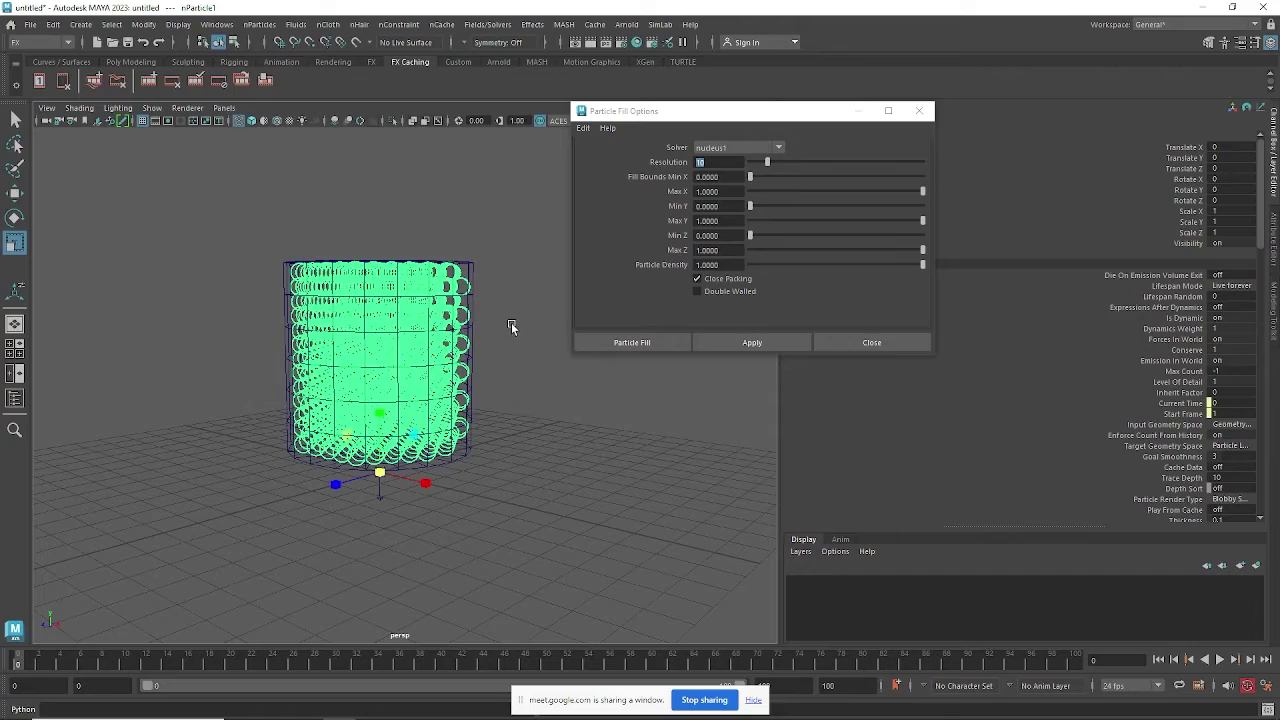
pyautogui.keyDown('alt'); pyautogui.moveTo(530, 371); pyautogui.dragTo(481, 405); pyautogui.keyUp('alt')
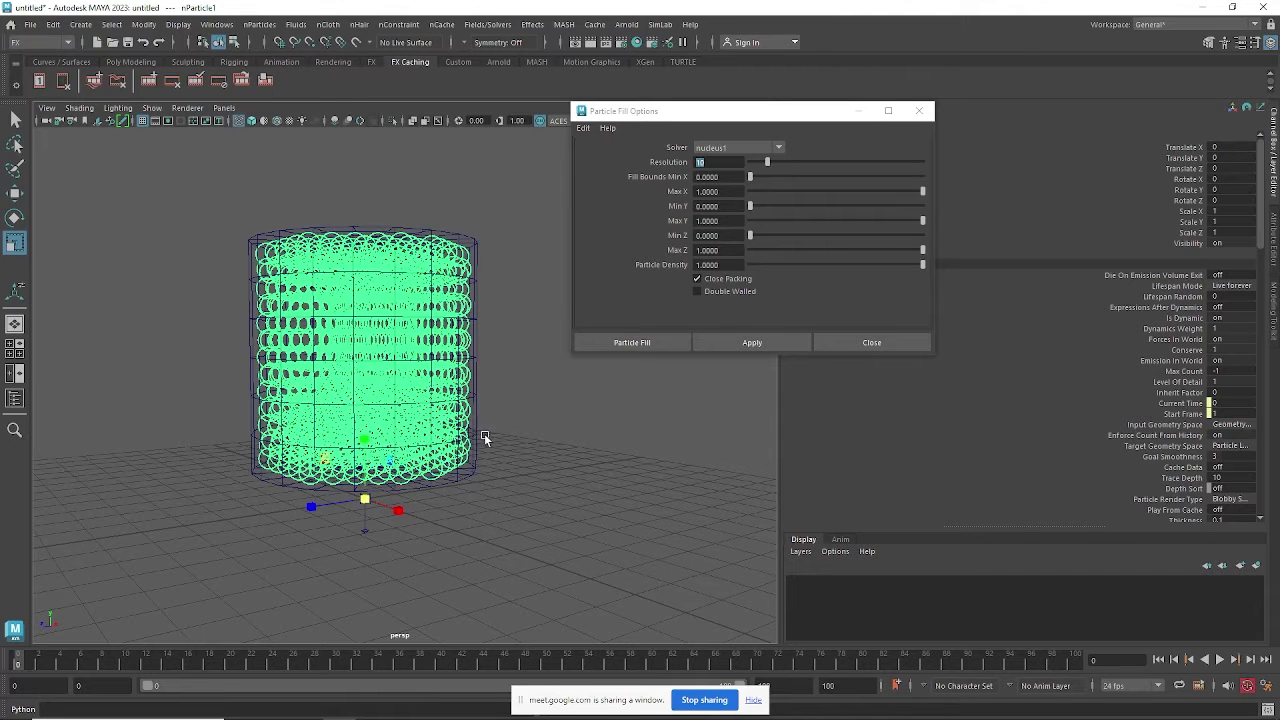
pyautogui.click(477, 418)
pyautogui.keyDown('alt'); pyautogui.moveTo(491, 444); pyautogui.dragTo(499, 441); pyautogui.keyUp('alt')
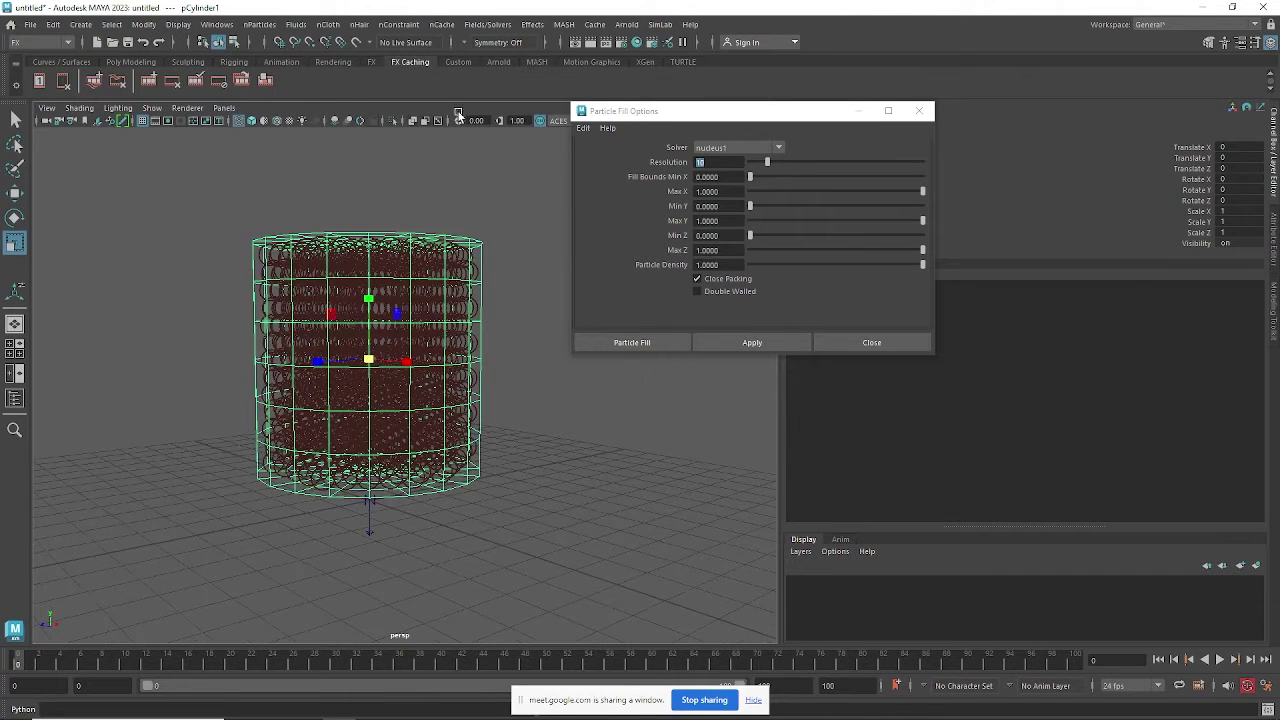
# Glance at the nCloth commands without choosing one, then orbit in on the cylinder.
pyautogui.click(328, 24)
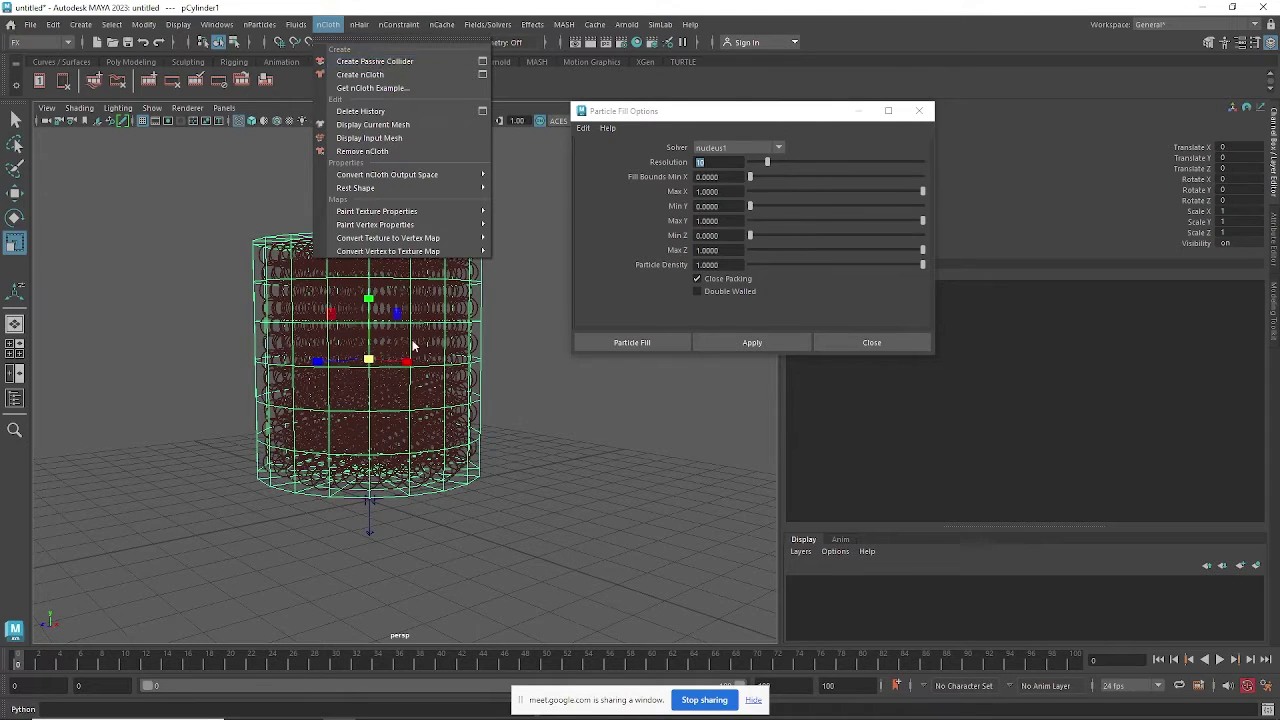
pyautogui.click(510, 402)
pyautogui.scroll(-3, 449, 346)
pyautogui.keyDown('alt'); pyautogui.moveTo(464, 276); pyautogui.dragTo(466, 297); pyautogui.keyUp('alt')
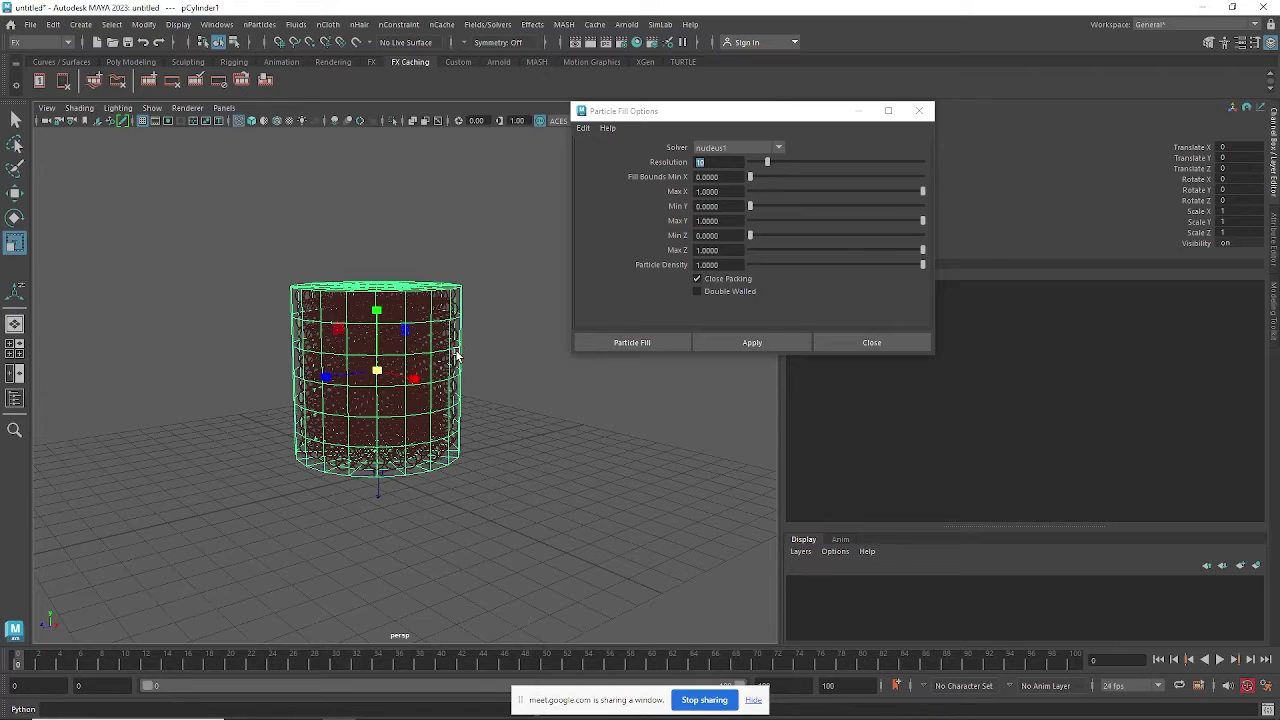
pyautogui.moveTo(457, 355)
pyautogui.keyDown('alt'); pyautogui.mouseDown()
pyautogui.moveTo(467, 338)
pyautogui.moveTo(481, 398)
pyautogui.moveTo(464, 408)
pyautogui.moveTo(448, 345)
pyautogui.mouseUp(); pyautogui.keyUp('alt')
pyautogui.keyDown('alt'); pyautogui.moveTo(441, 370); pyautogui.dragTo(499, 392, button='right'); pyautogui.keyUp('alt')
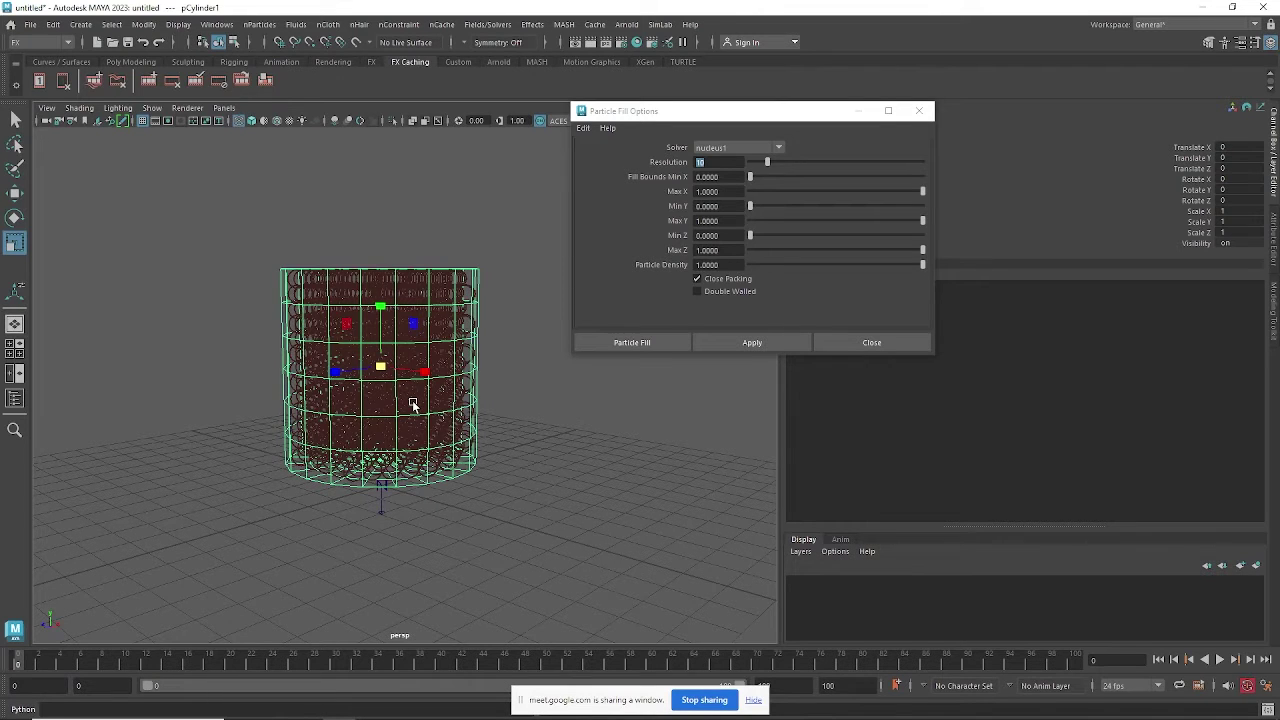
# Adjust the particle fill Resolution, then play and rewind the simulation to frame 0.
pyautogui.click(697, 162)
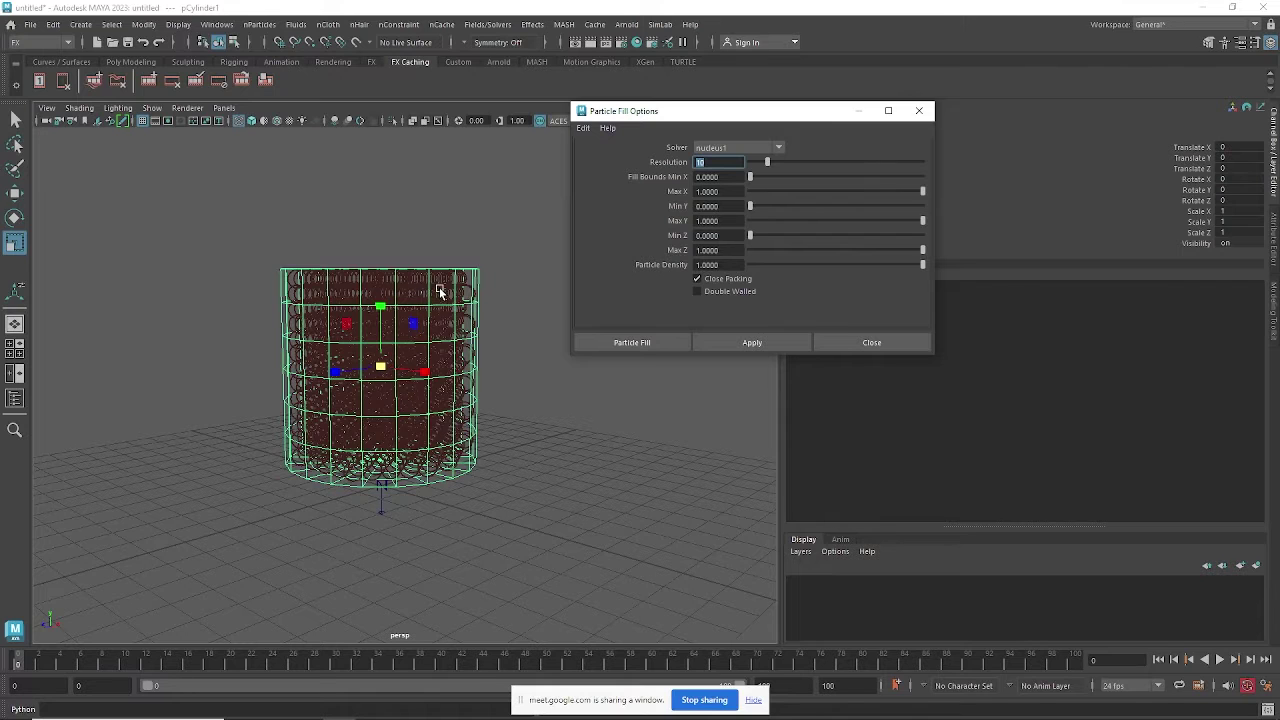
pyautogui.keyDown('alt'); pyautogui.moveTo(472, 322); pyautogui.dragTo(482, 298); pyautogui.keyUp('alt')
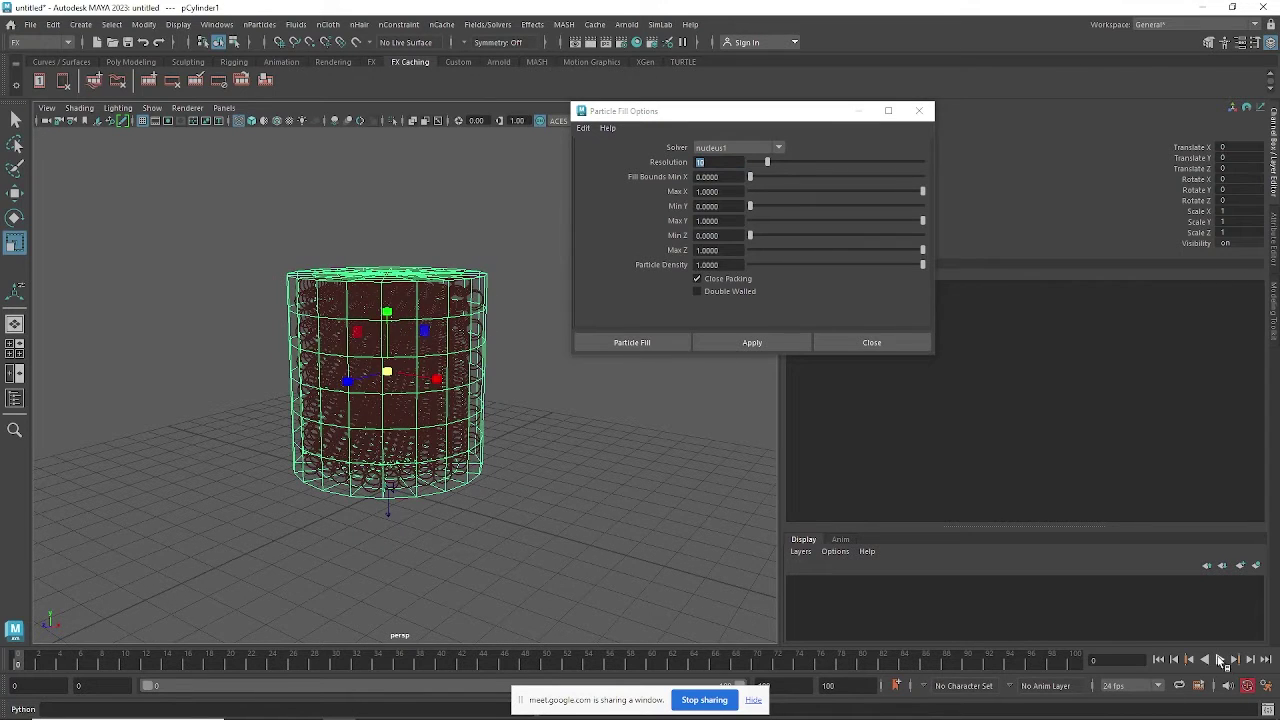
pyautogui.click(1220, 660)
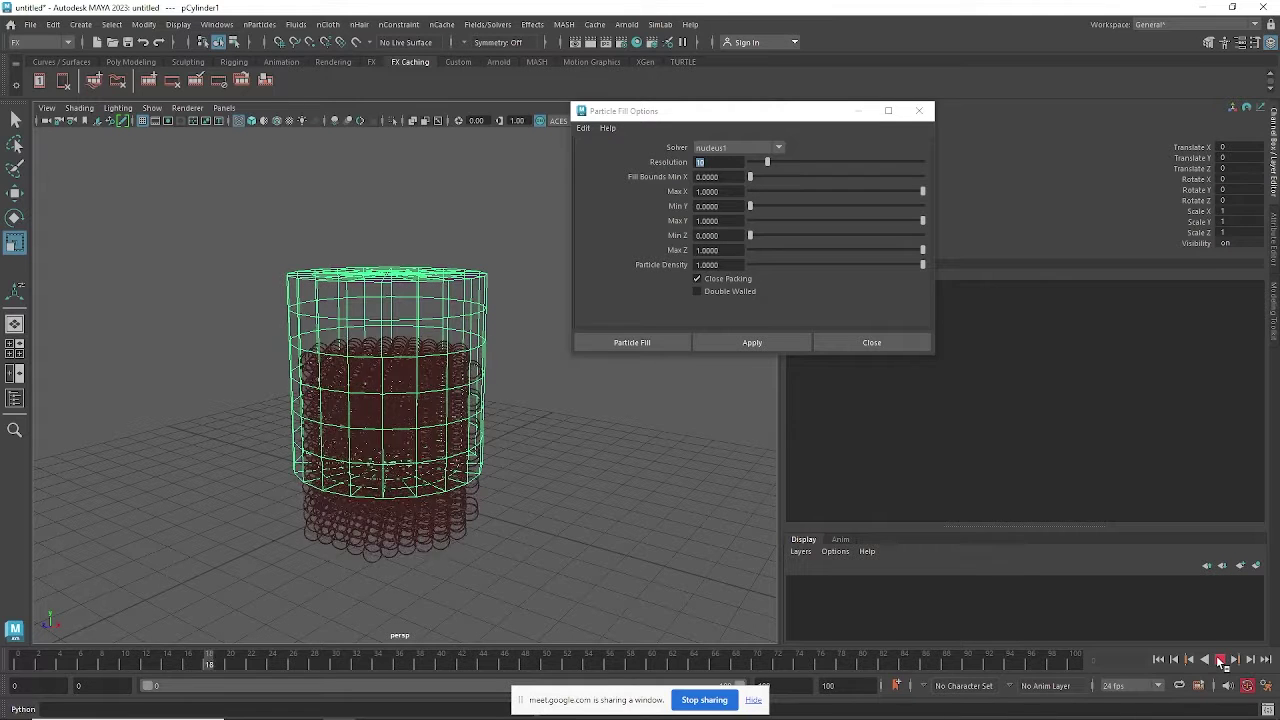
pyautogui.click(1220, 660)
pyautogui.click(1158, 661)
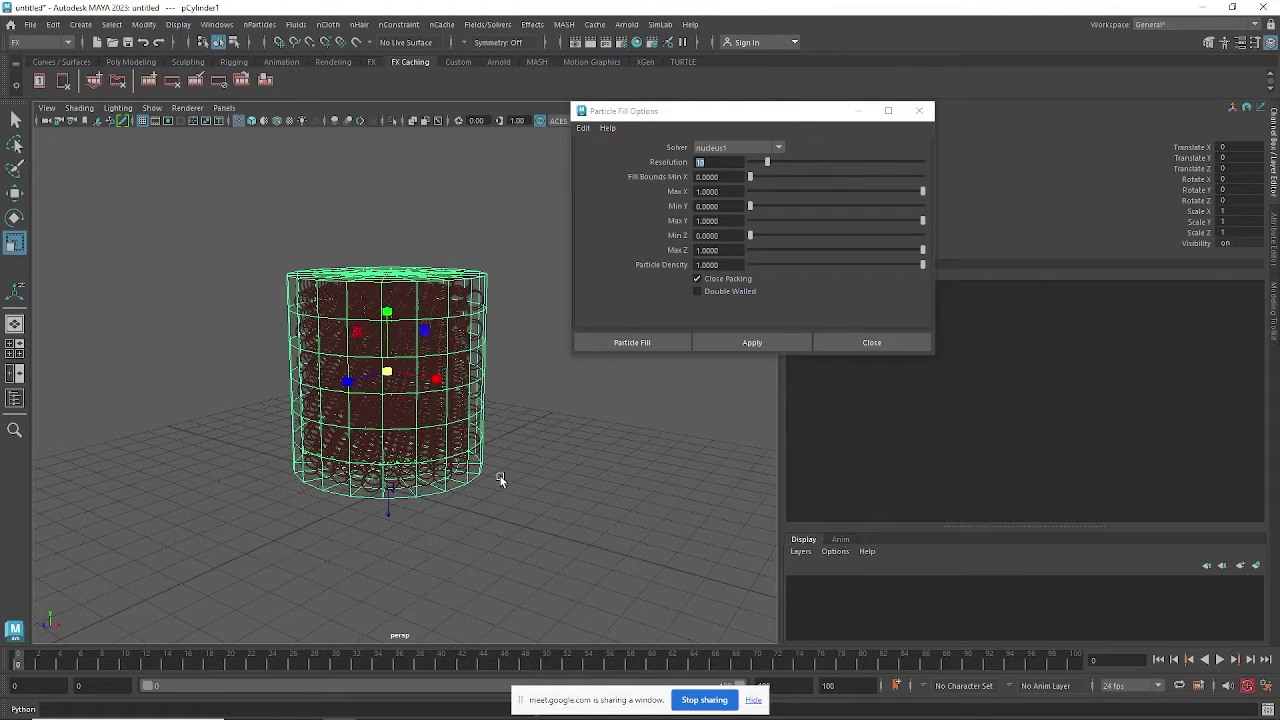
# Reselect pCylinder1 and bring up the nCloth creation commands from the nParticles menu.
pyautogui.click(486, 277)
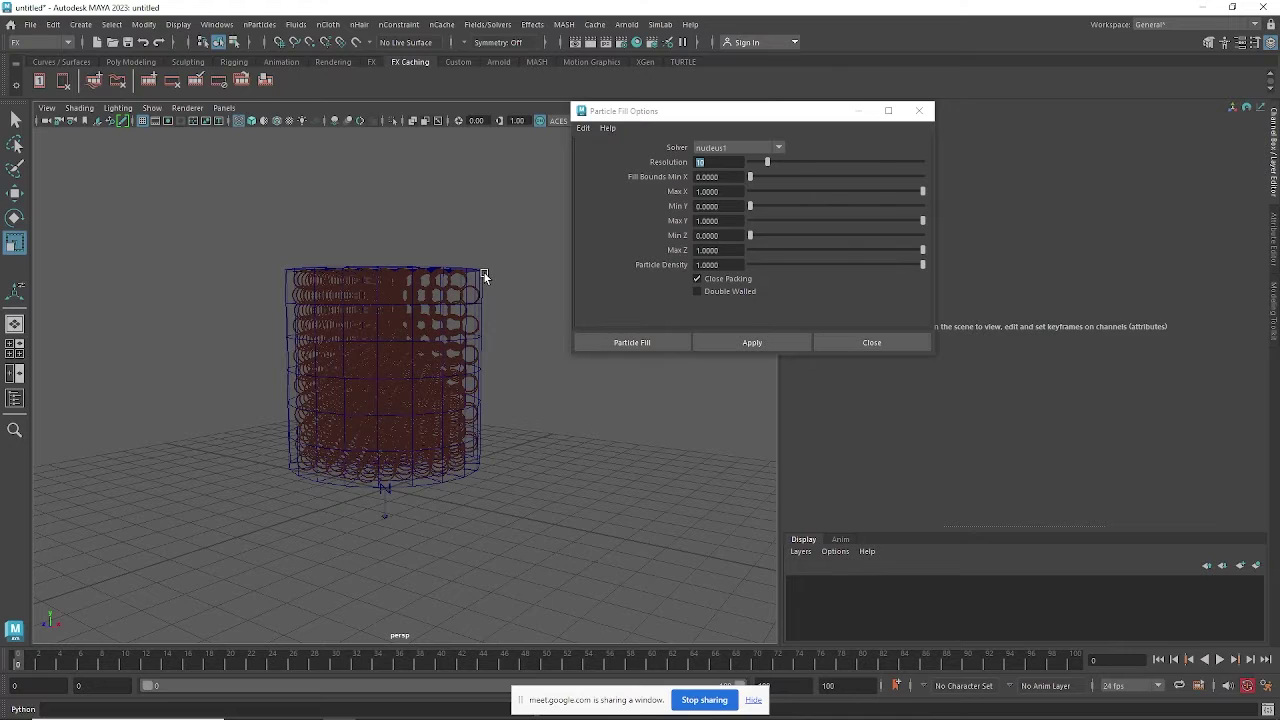
pyautogui.click(482, 264)
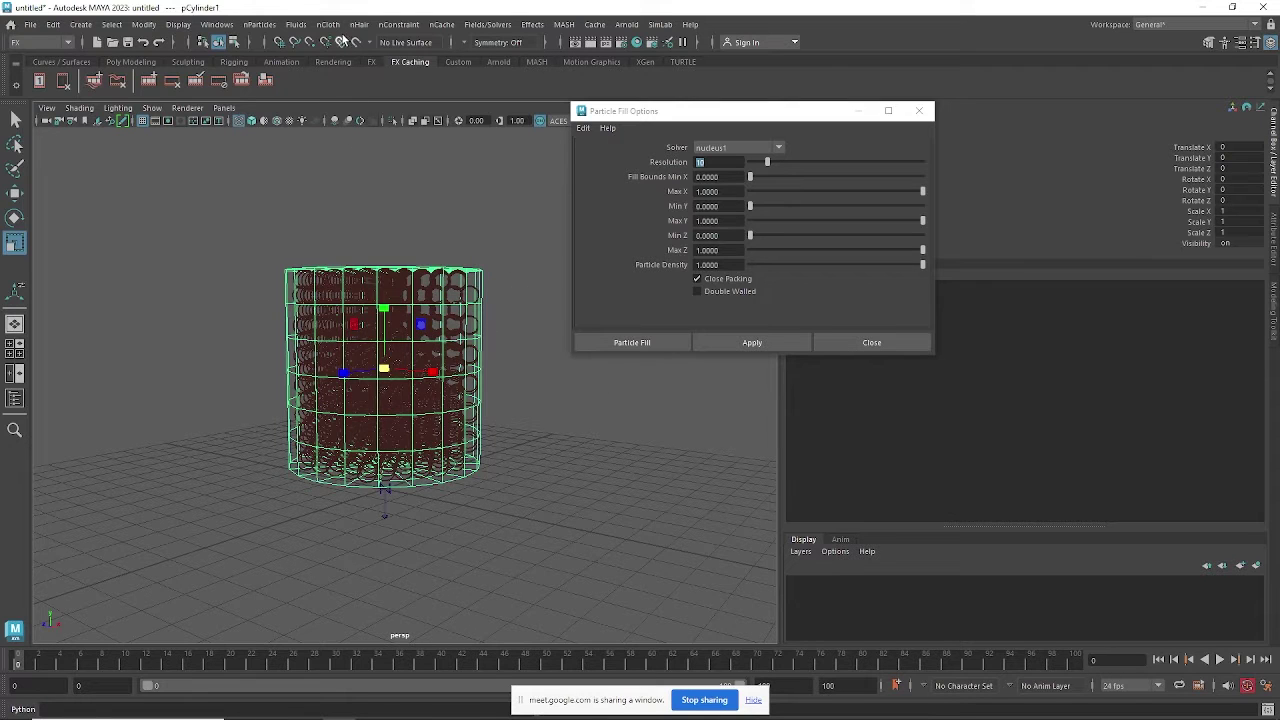
pyautogui.click(262, 26)
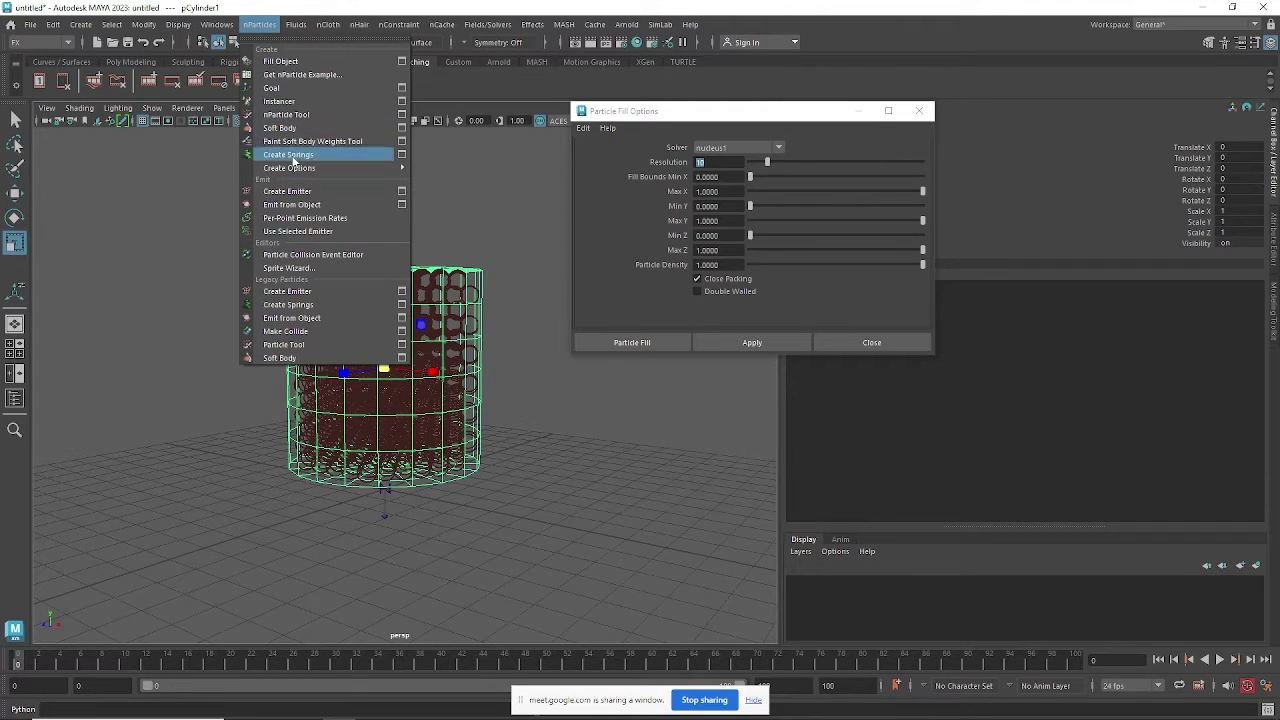
pyautogui.moveTo(298, 25)
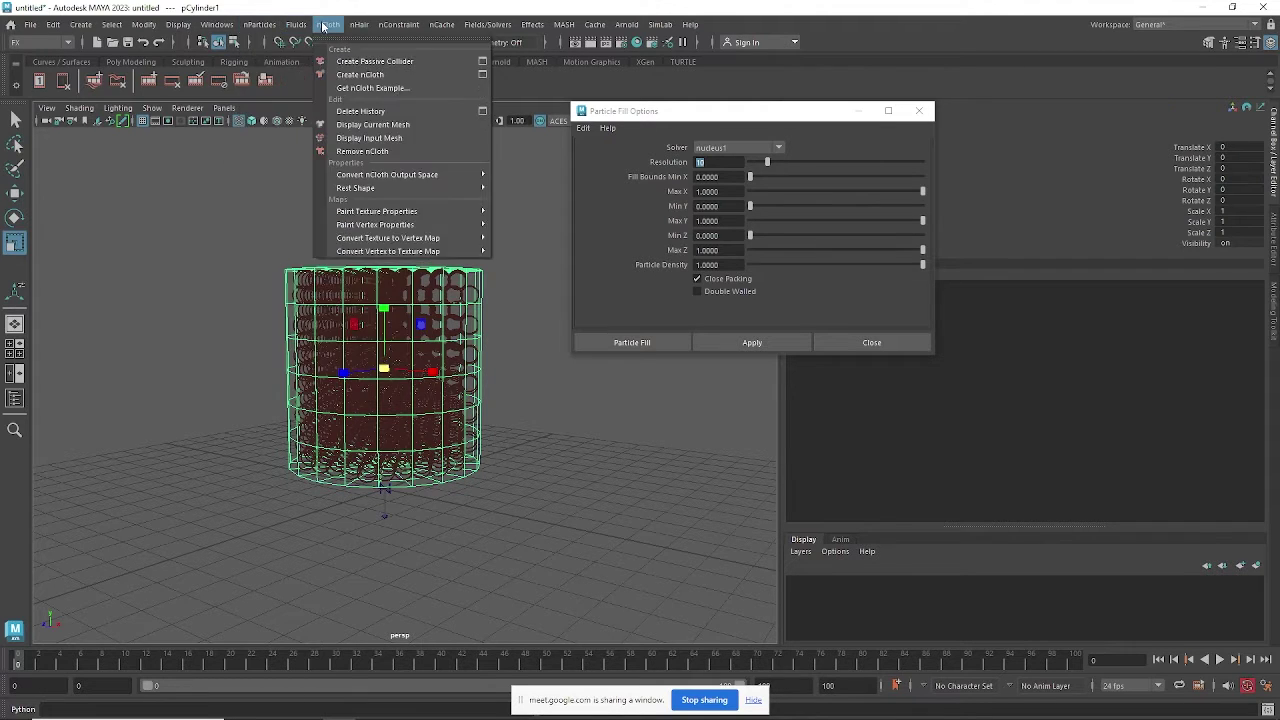
# Make pCylinder1 a passive collider and play the simulation to frame 45 to test it.
pyautogui.click(351, 63)
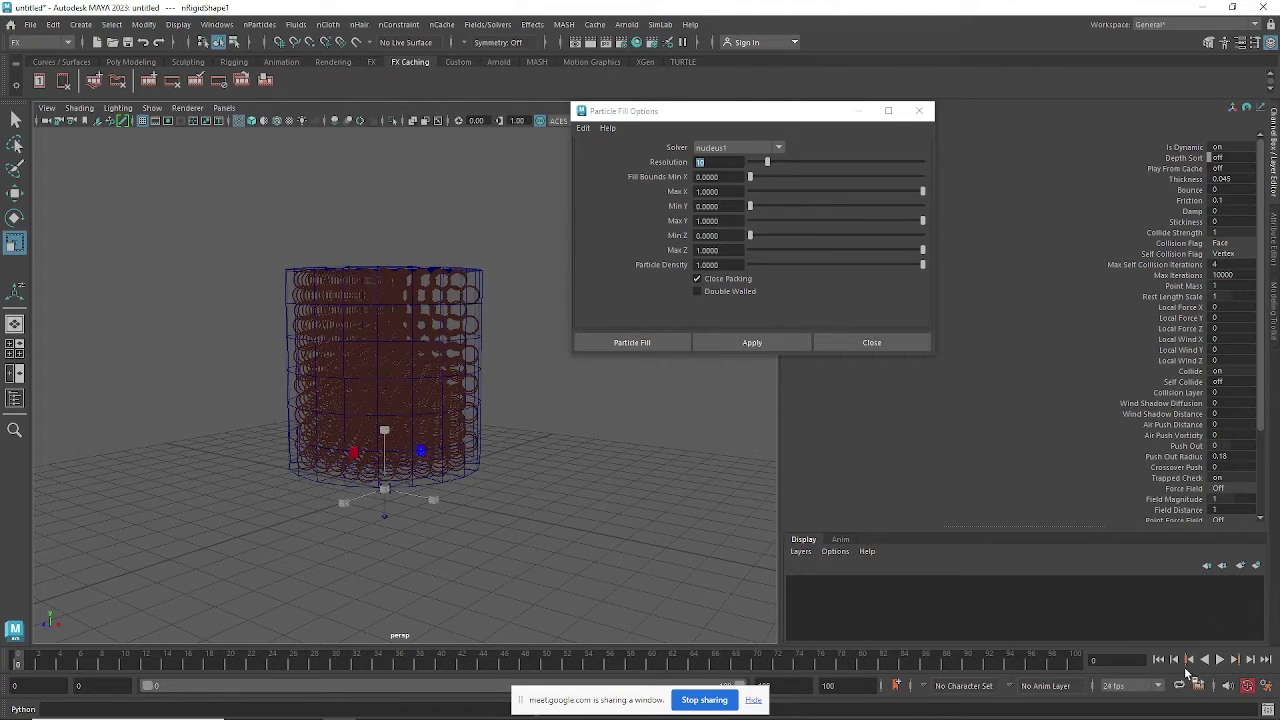
pyautogui.click(1220, 660)
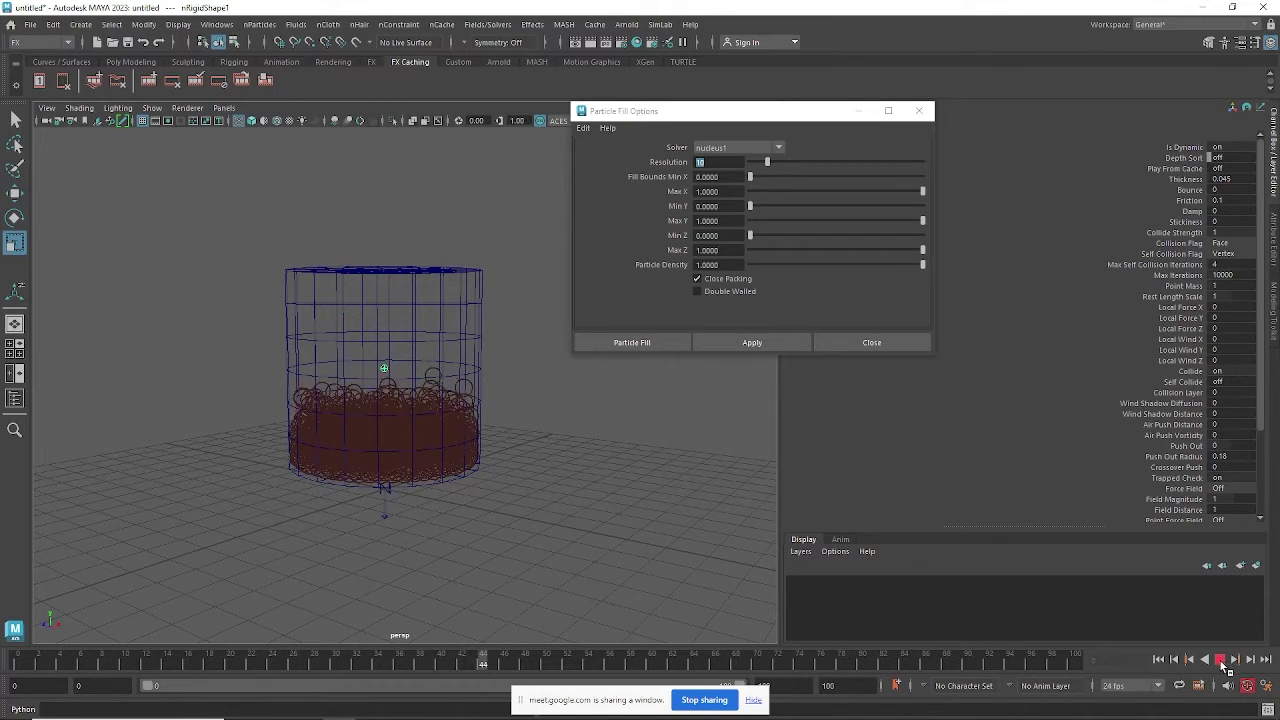
pyautogui.click(1220, 660)
pyautogui.keyDown('alt'); pyautogui.moveTo(548, 523); pyautogui.dragTo(533, 442); pyautogui.keyUp('alt')
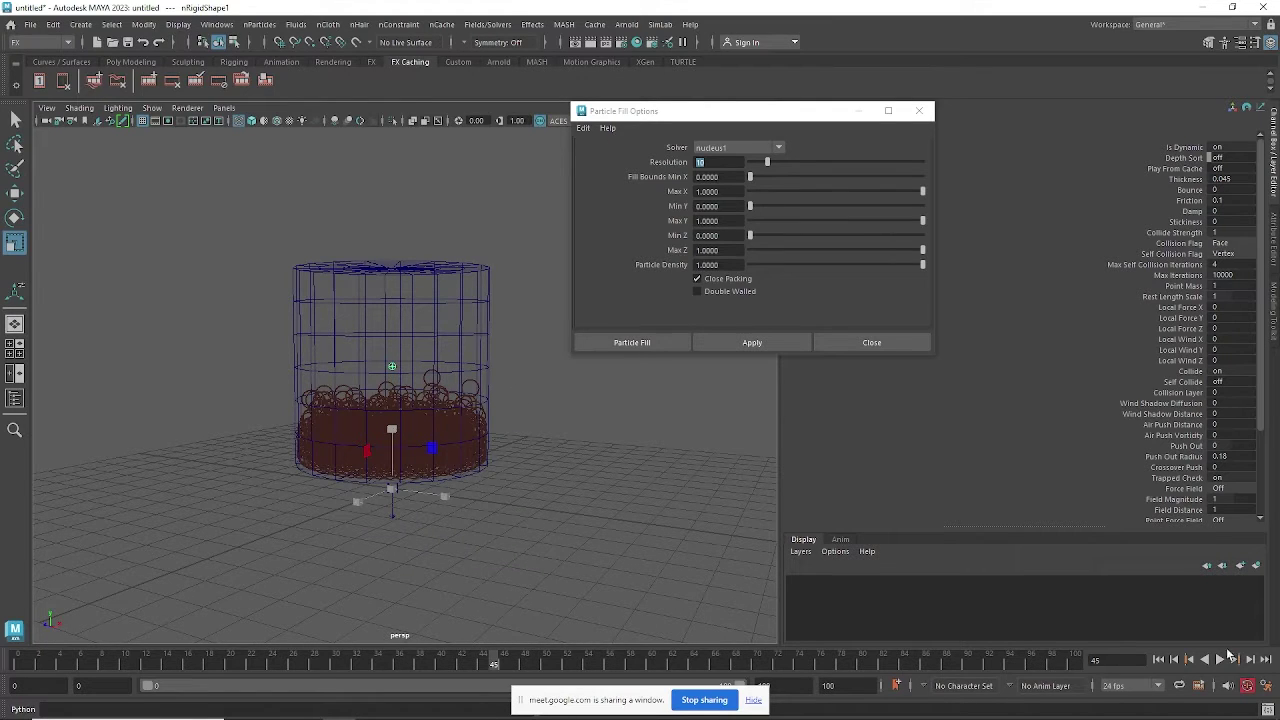
# Replay from the start to frame 40 and reselect the cylinder.
pyautogui.click(1158, 659)
pyautogui.click(1220, 660)
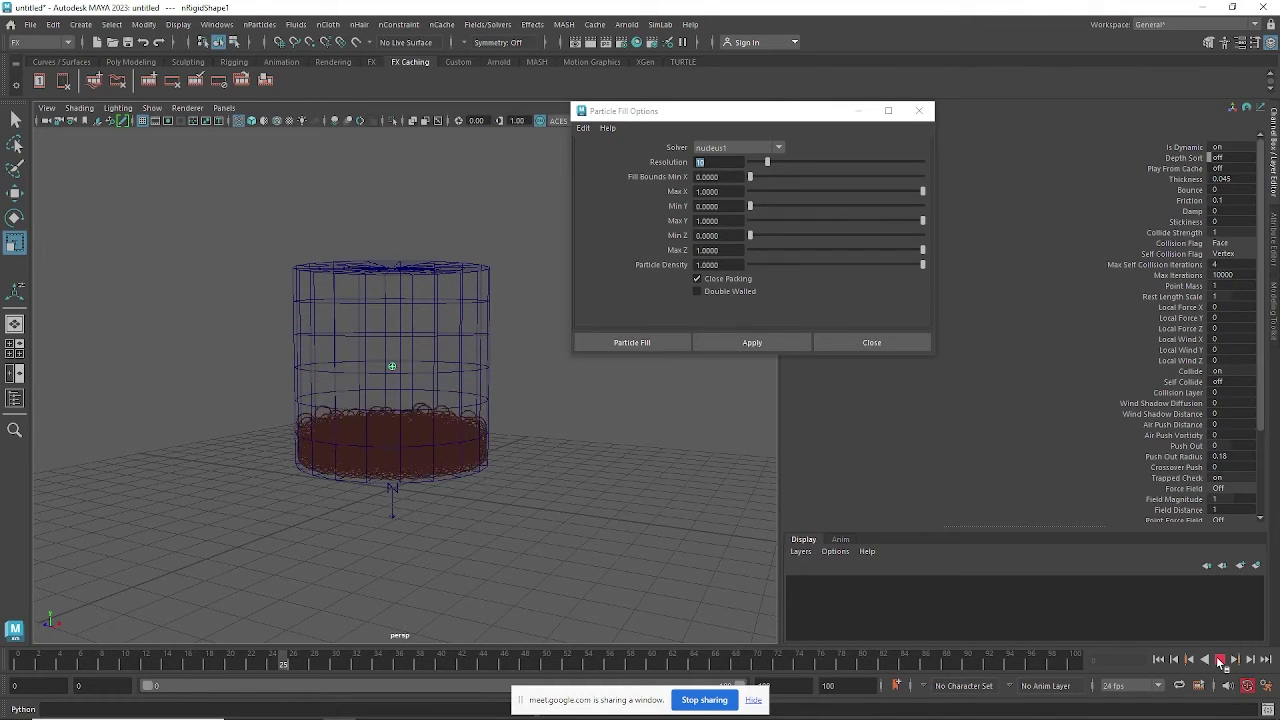
pyautogui.click(1220, 661)
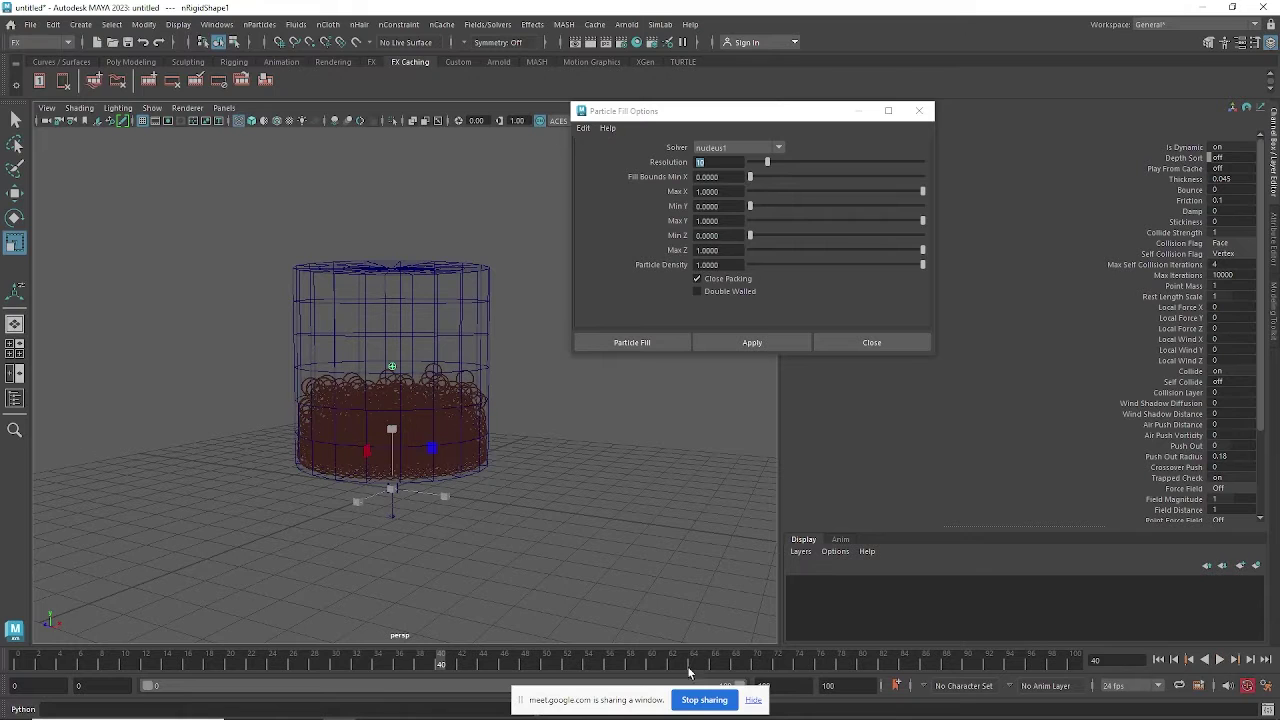
pyautogui.keyDown('alt'); pyautogui.moveTo(529, 293); pyautogui.dragTo(475, 293); pyautogui.keyUp('alt')
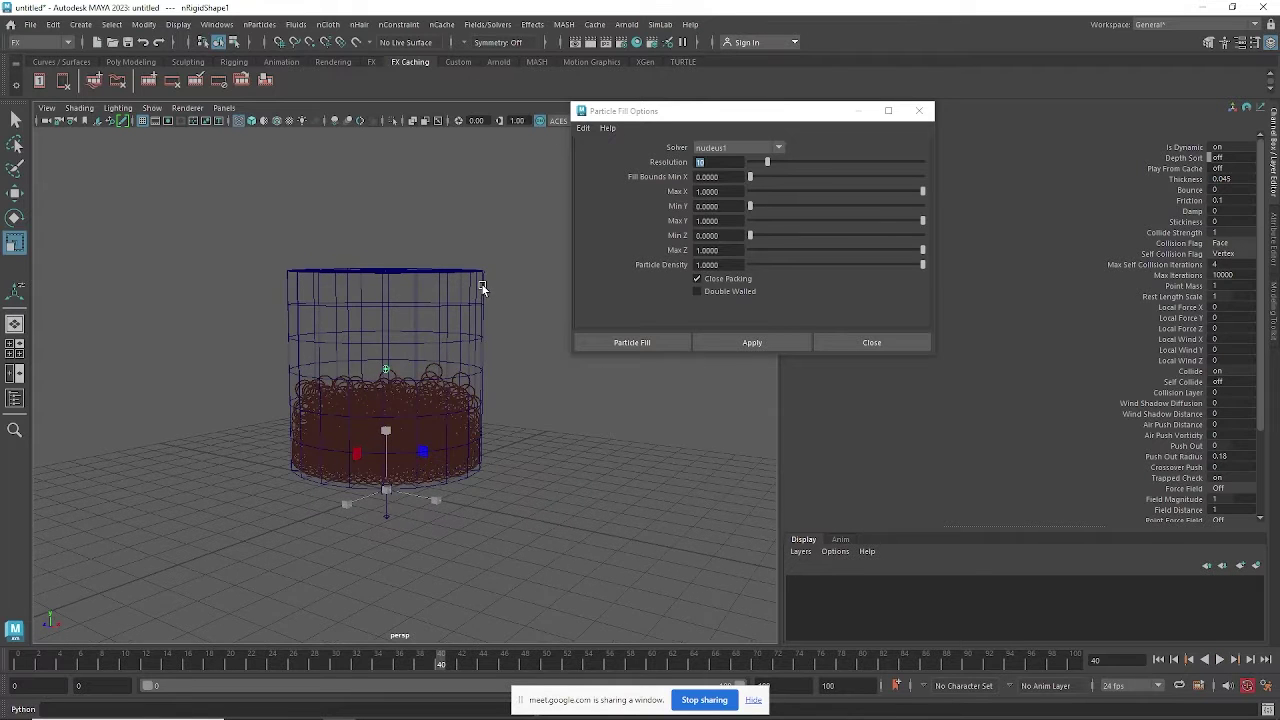
pyautogui.click(482, 290)
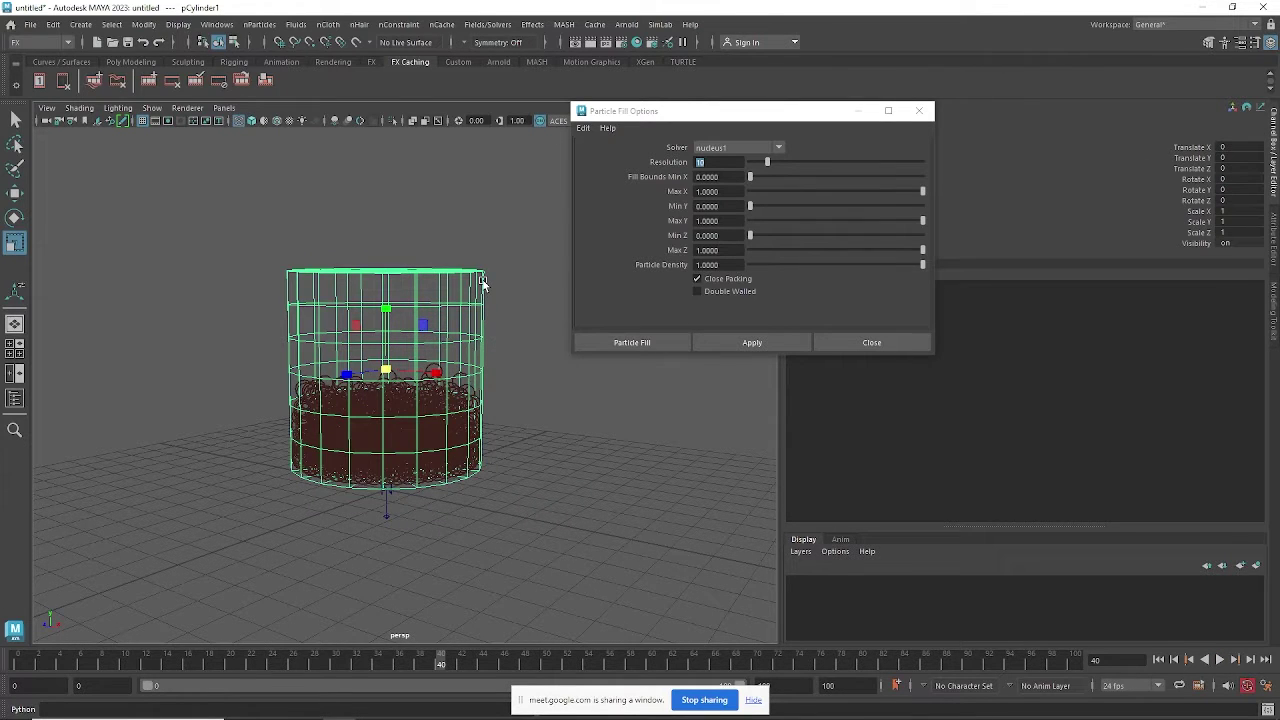
# Assign a new Lambert material (lambert2) to the cylinder, open the Attribute Editor, and switch to shaded display.
pyautogui.rightClick(482, 285)
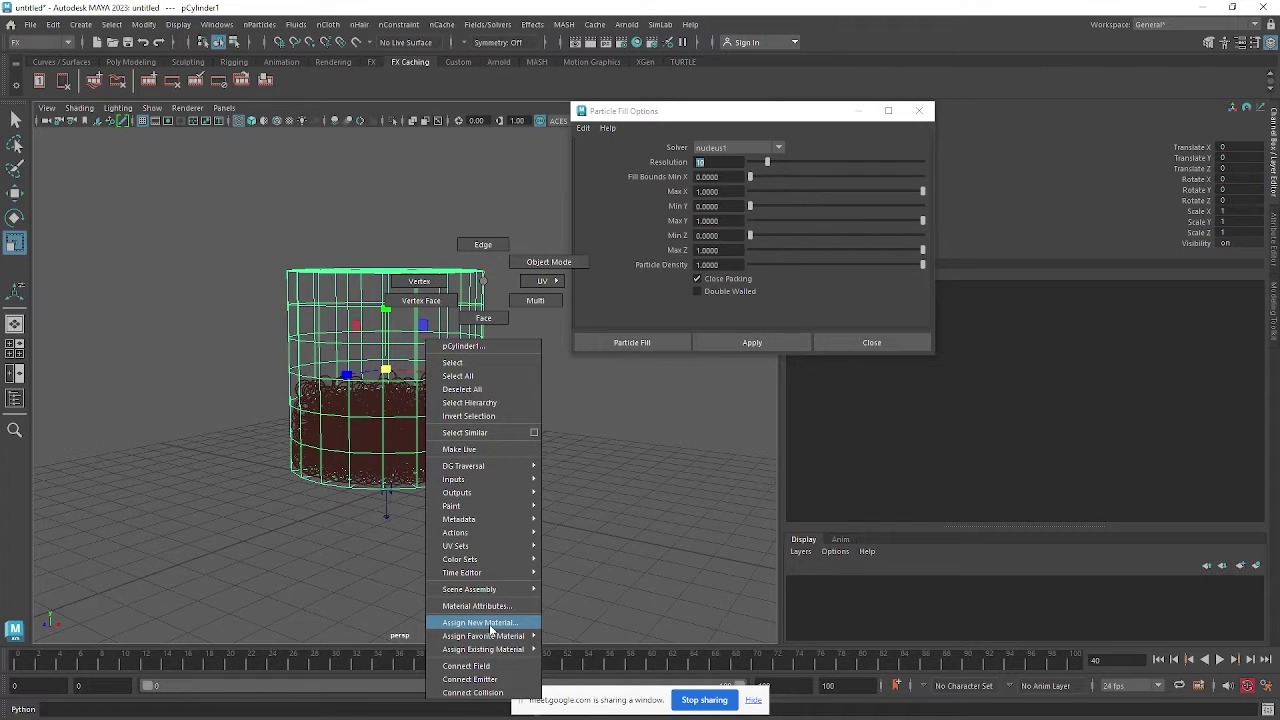
pyautogui.click(490, 624)
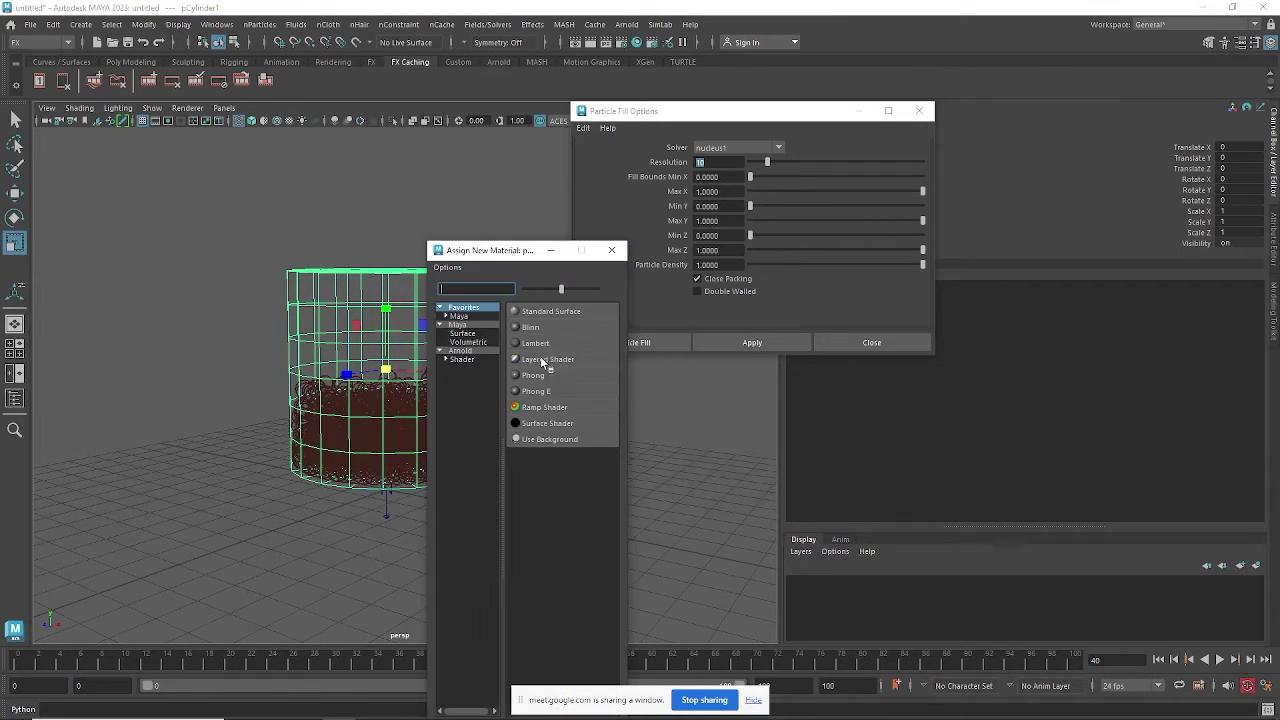
pyautogui.click(548, 343)
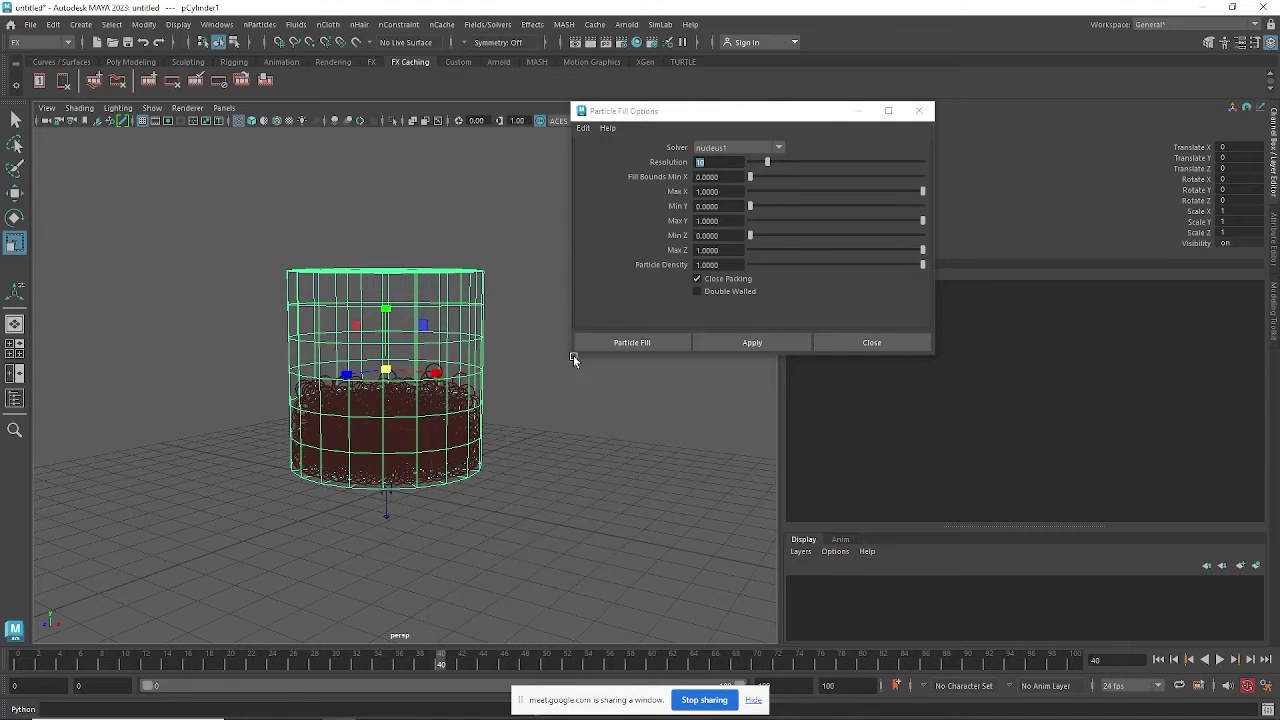
pyautogui.hotkey('ctrl', 'a')
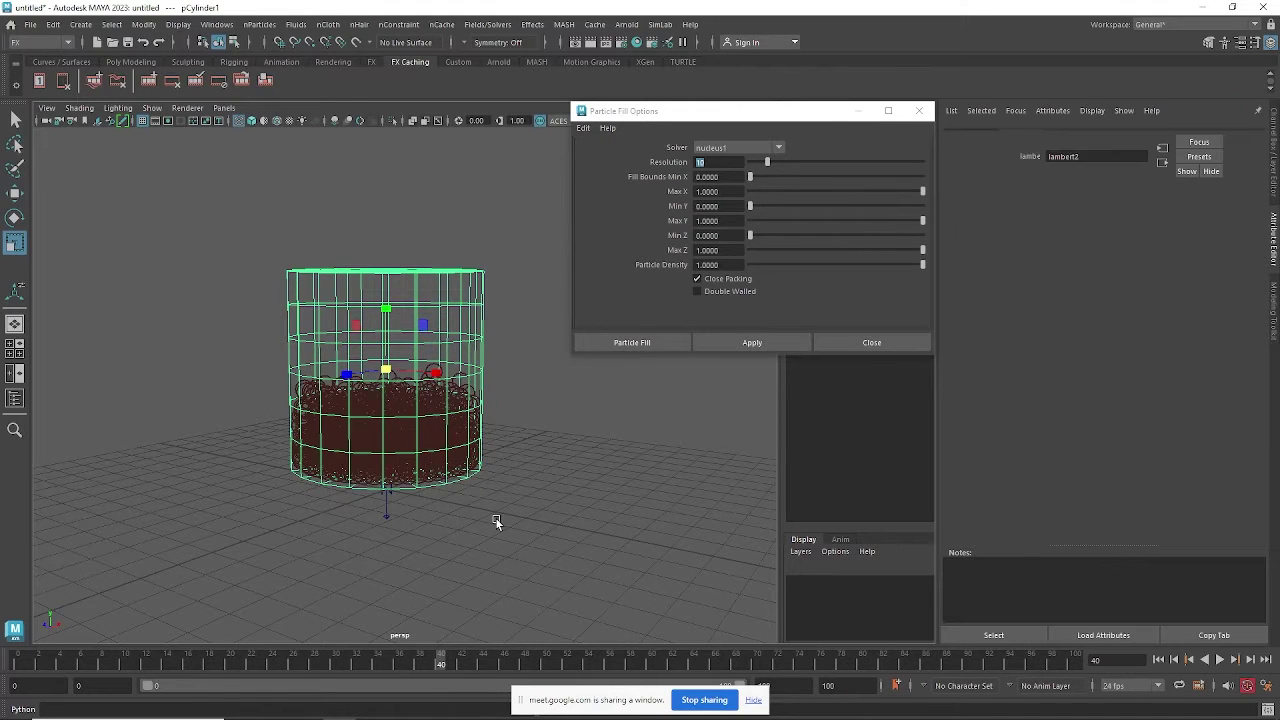
pyautogui.press('5')
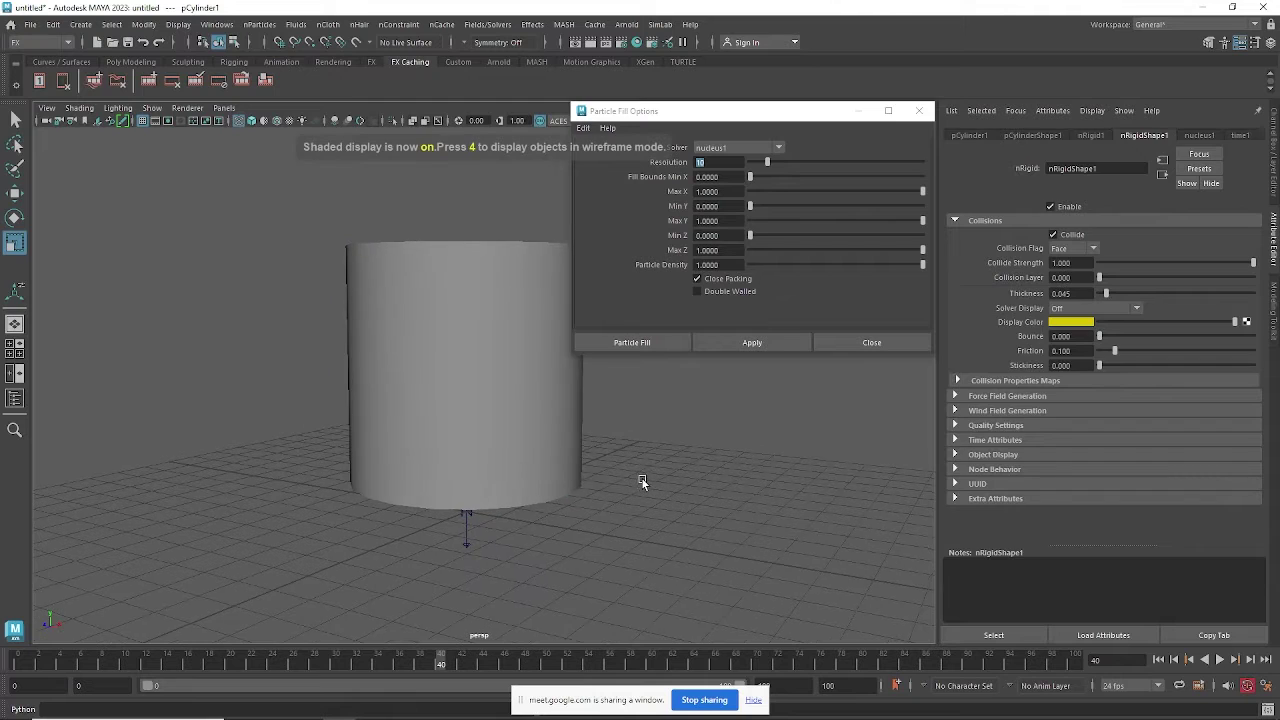
pyautogui.click(640, 480)
pyautogui.click(575, 474)
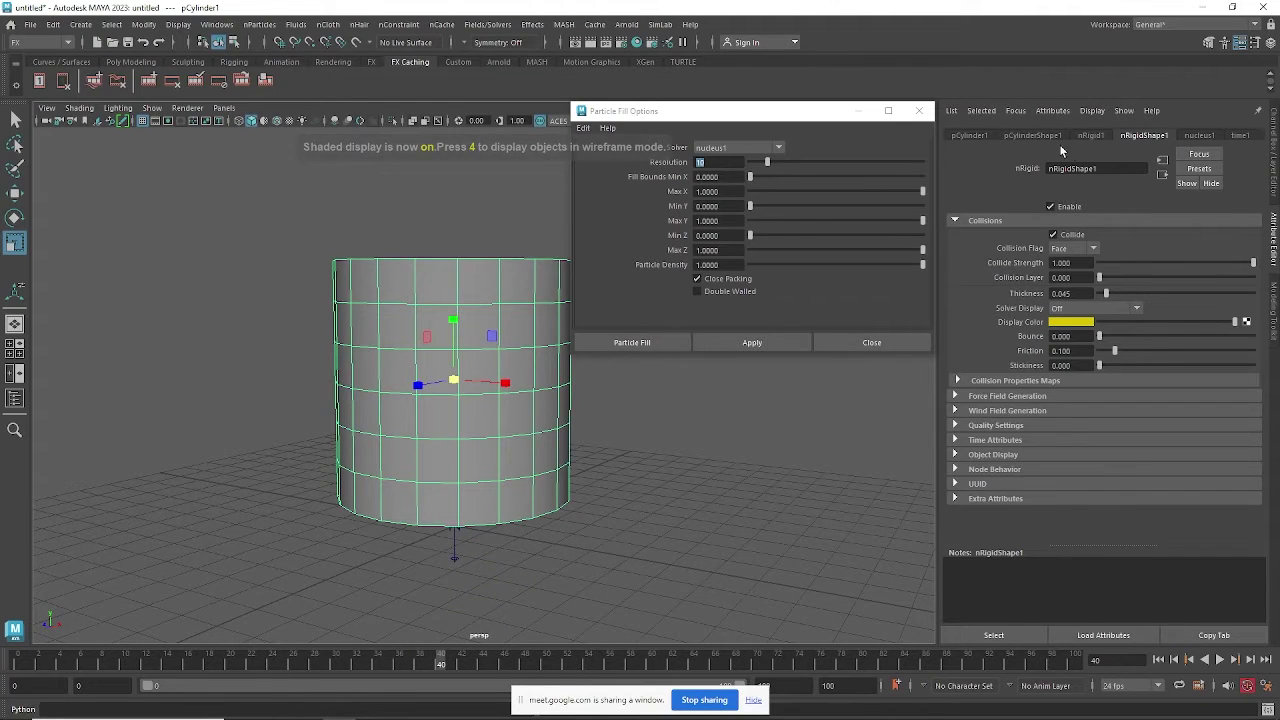
# Reselect the cylinder and open the Hypershade material editor.
pyautogui.click(577, 436)
pyautogui.click(563, 410)
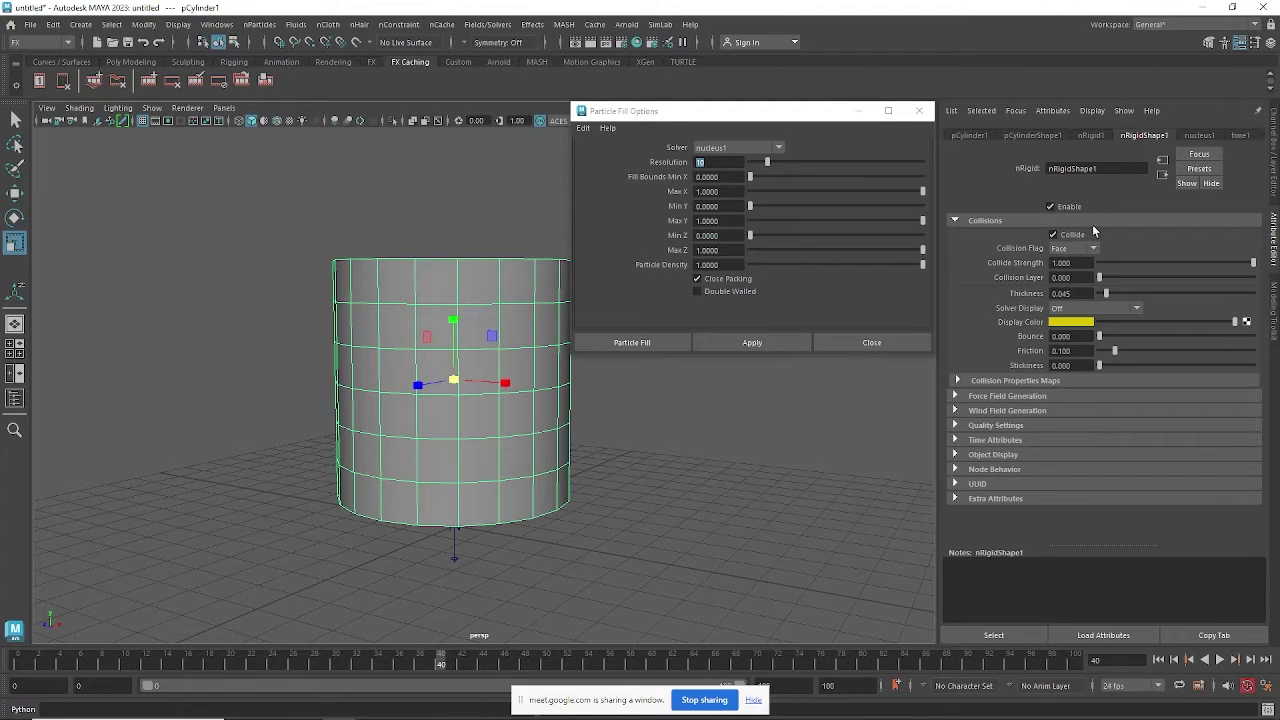
pyautogui.click(216, 24)
pyautogui.moveTo(231, 133)
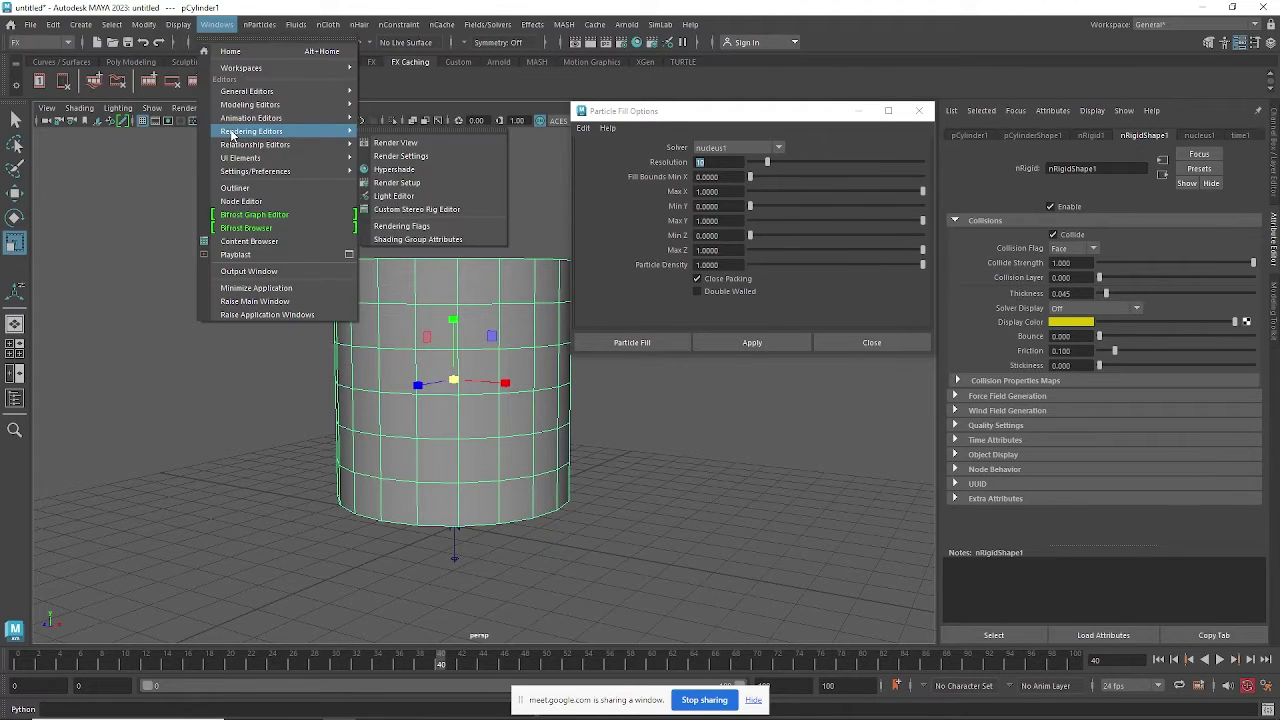
pyautogui.click(394, 169)
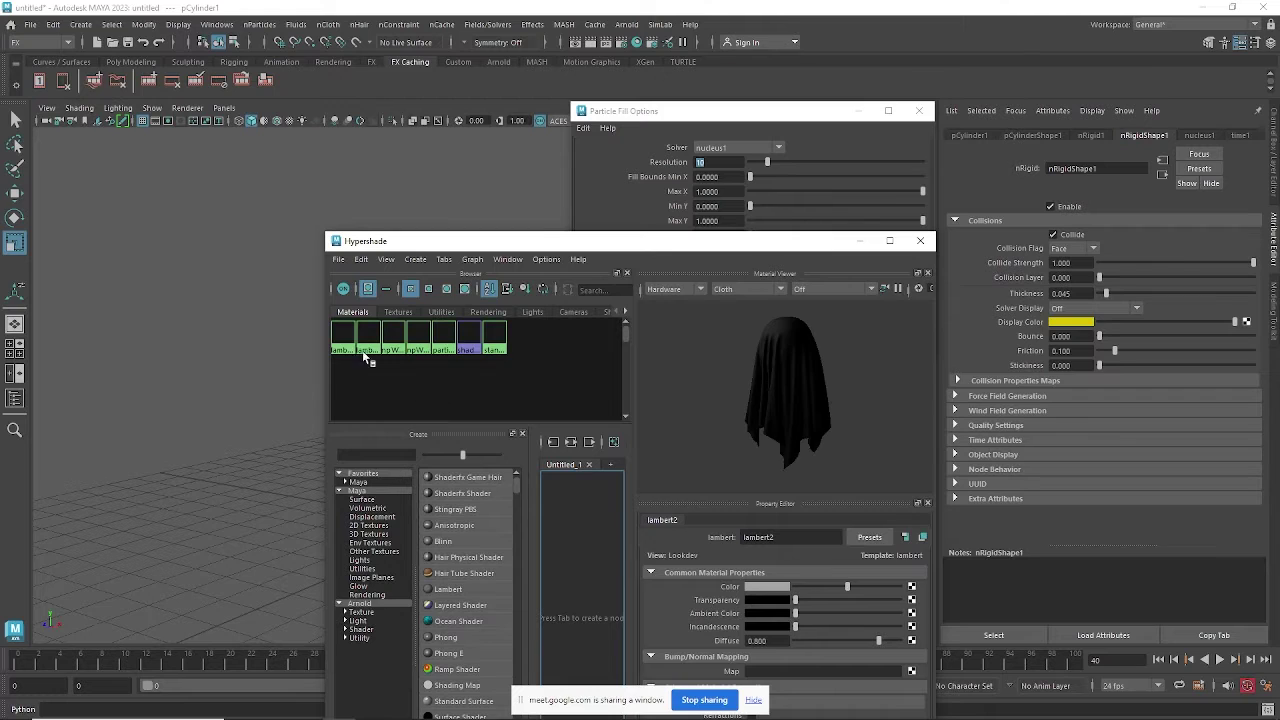
# Graph lambert1 in Hypershade, raise its transparency, and reselect the cylinder.
pyautogui.moveTo(345, 335); pyautogui.dragTo(371, 371, button='right')
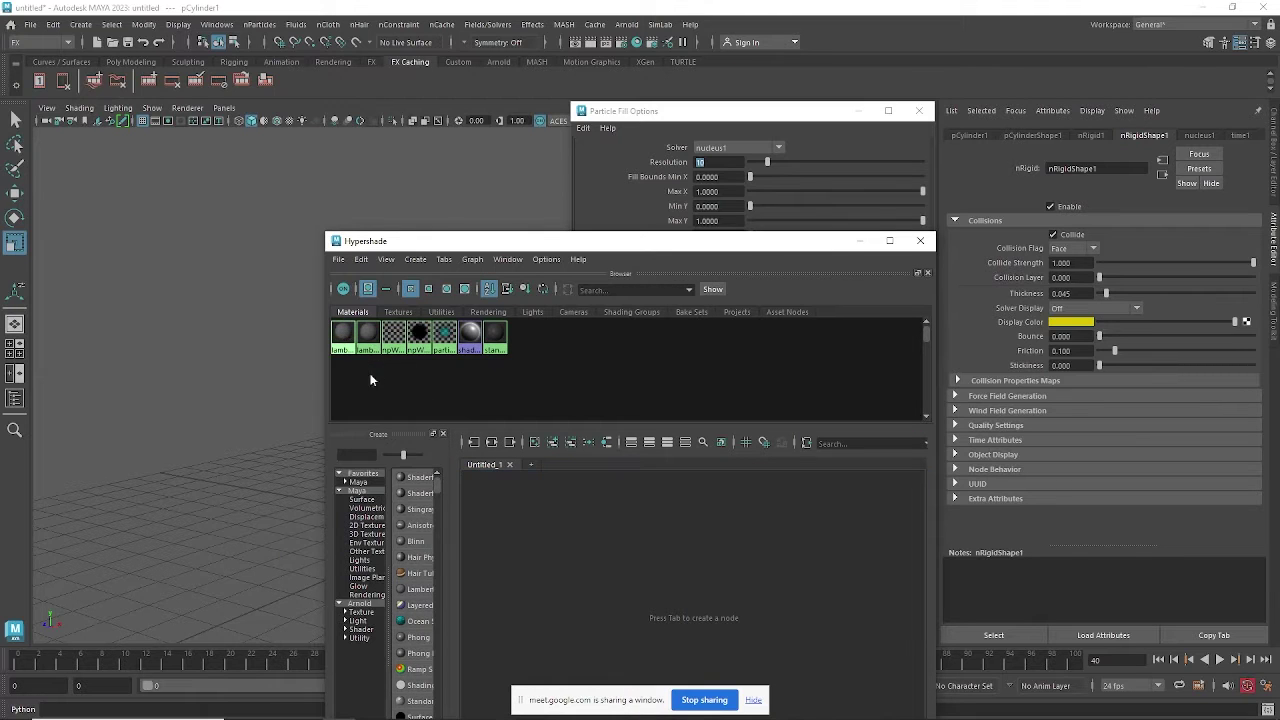
pyautogui.click(610, 585)
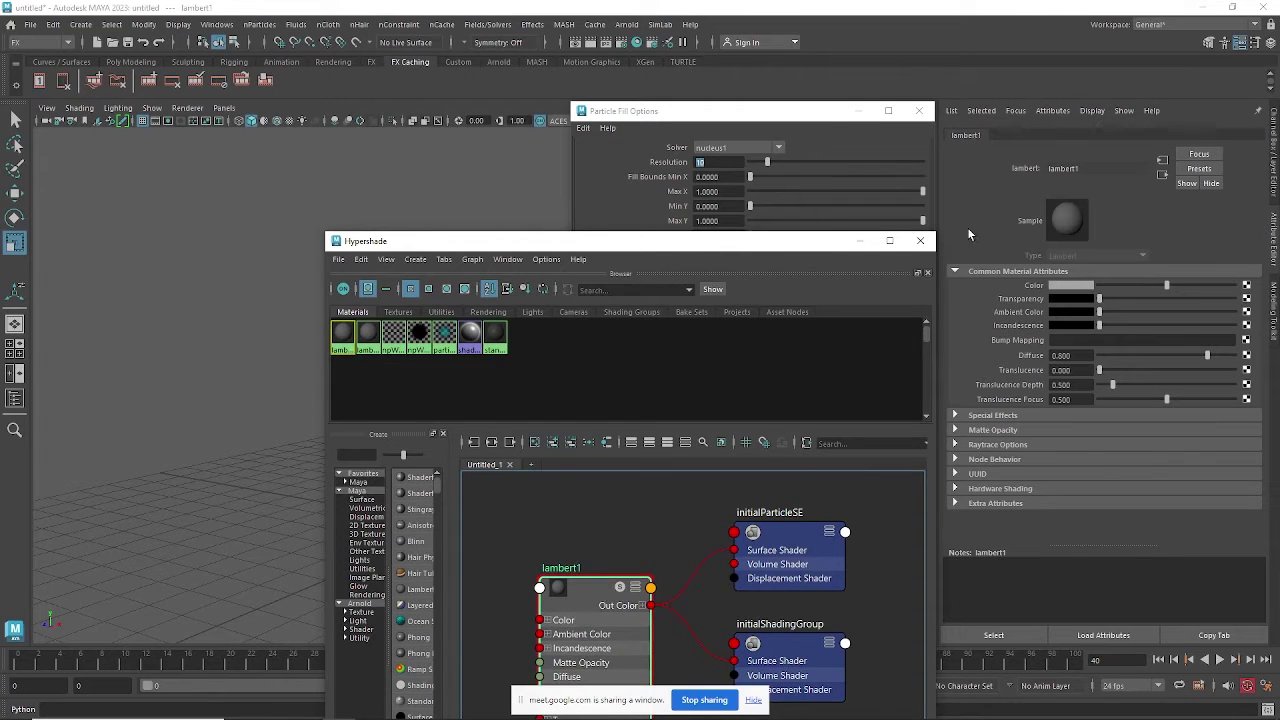
pyautogui.click(858, 241)
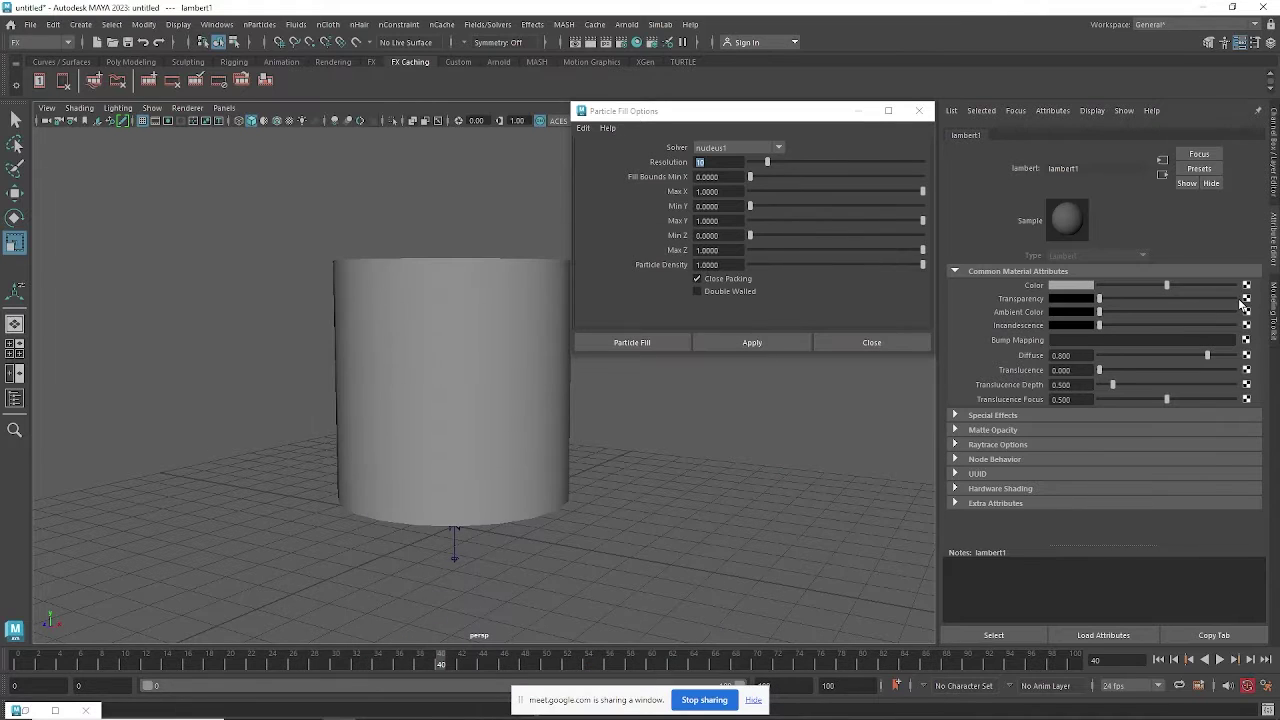
pyautogui.moveTo(1140, 299); pyautogui.dragTo(1041, 328)
pyautogui.click(543, 390)
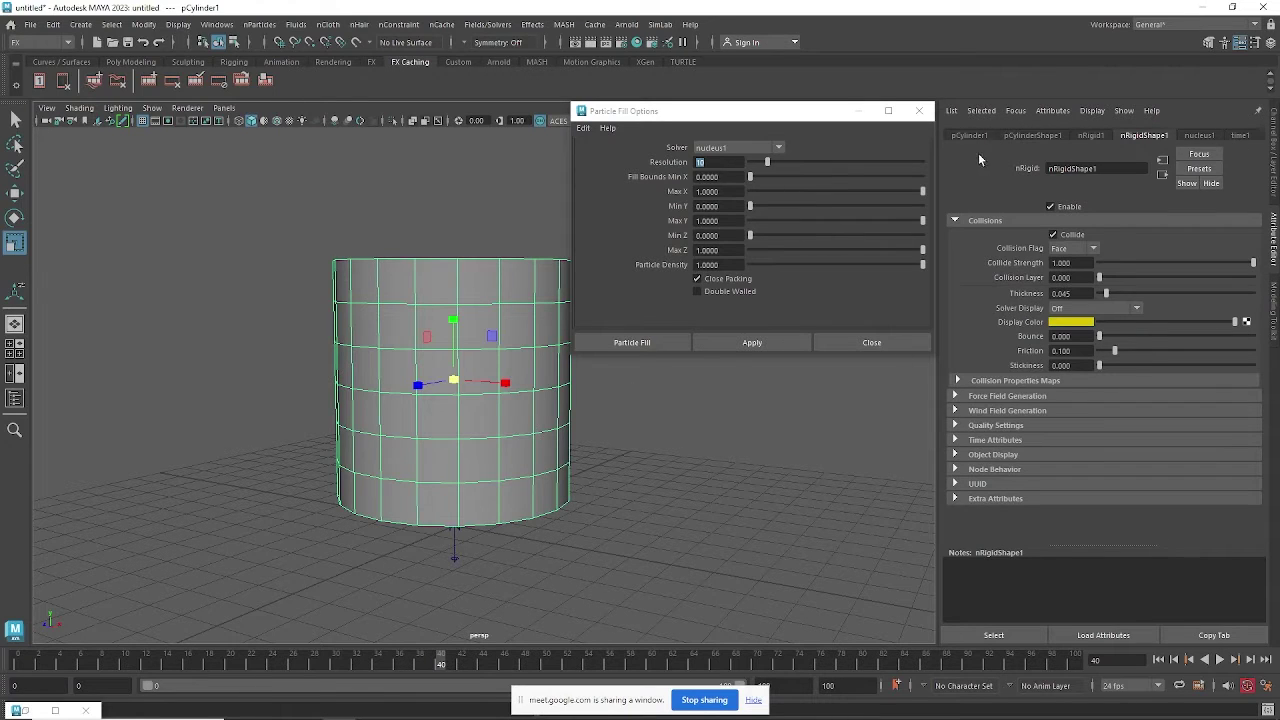
# Restore Hypershade, graph the standardSurface1 network, and resize the window out of full screen.
pyautogui.click(55, 711)
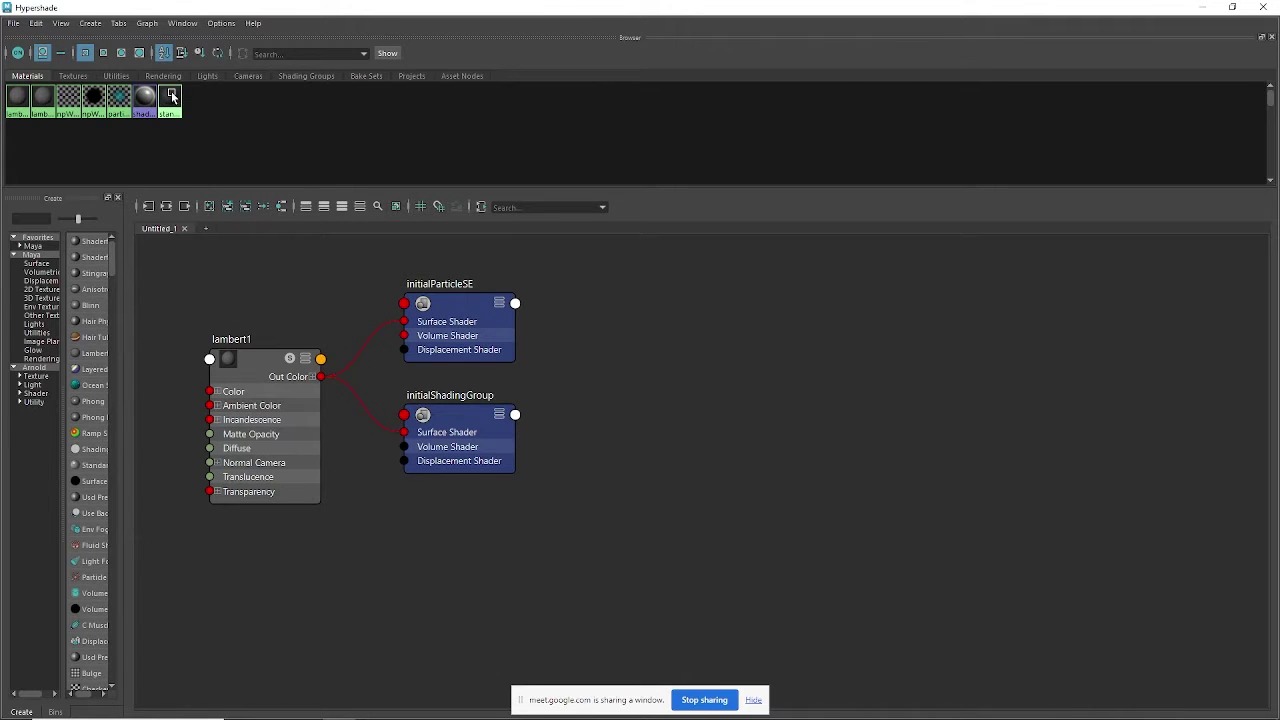
pyautogui.moveTo(172, 97); pyautogui.dragTo(174, 129, button='right')
pyautogui.click(695, 291)
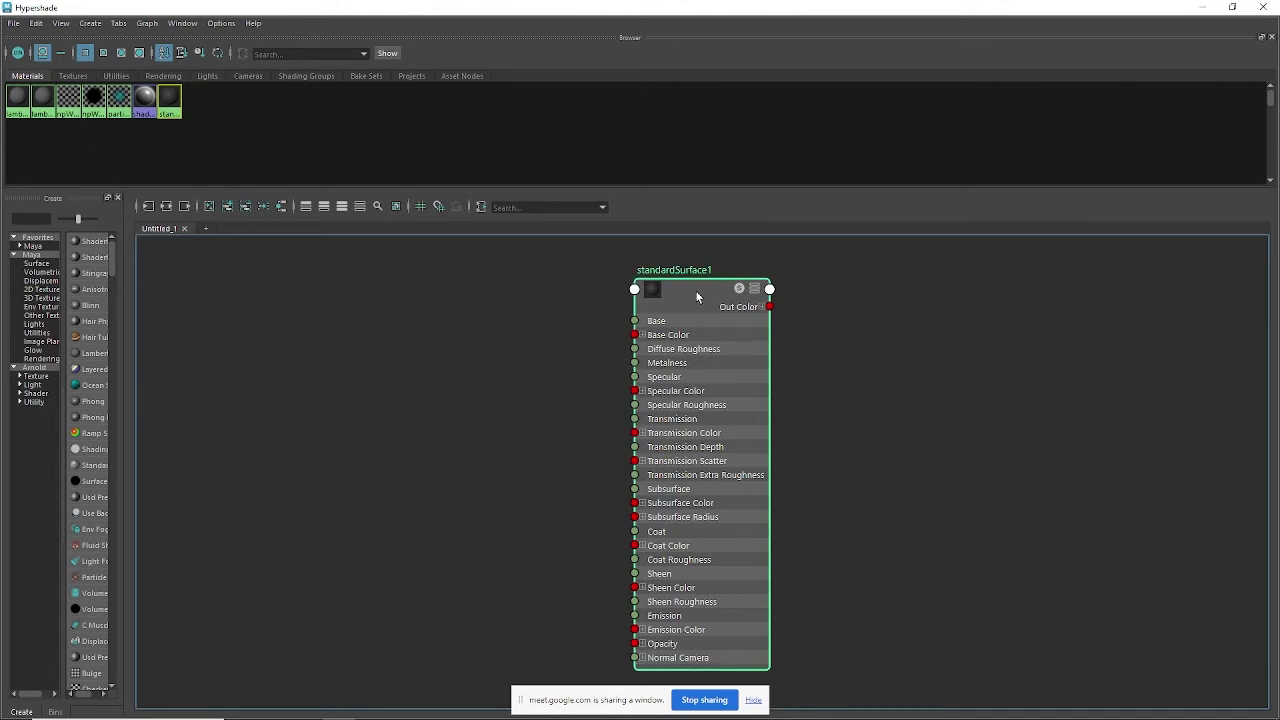
pyautogui.click(1232, 7)
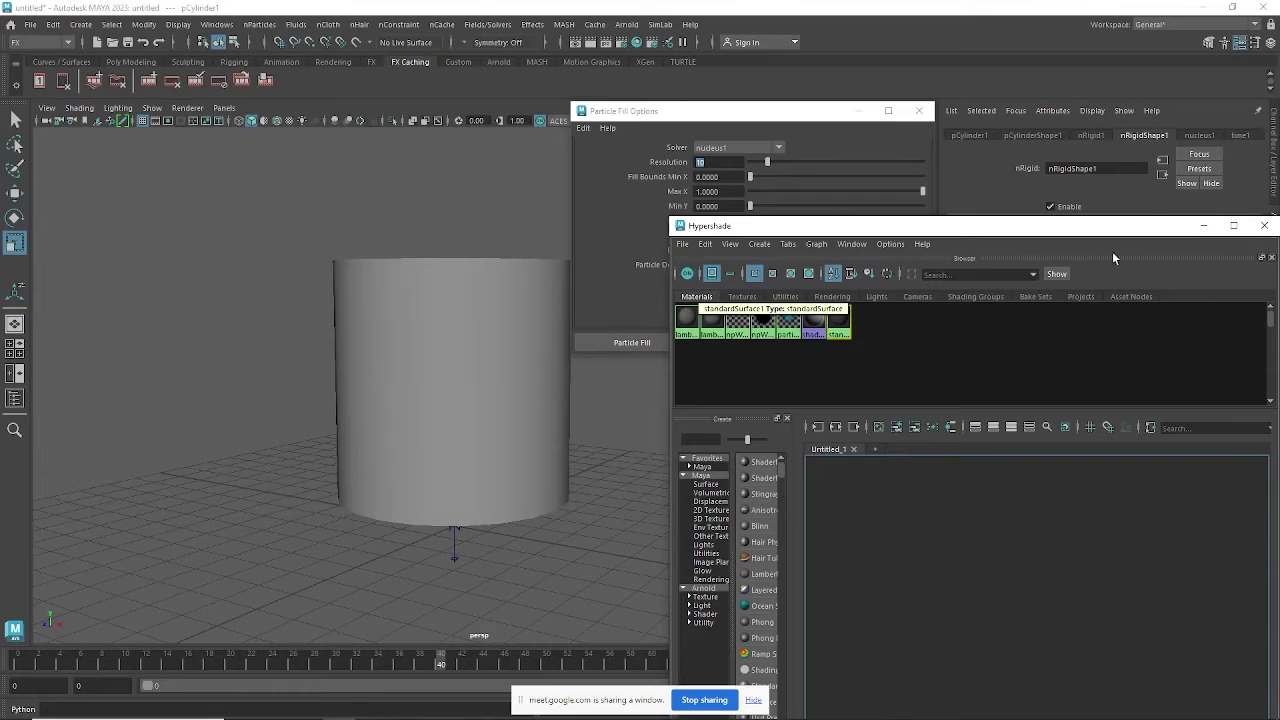
pyautogui.moveTo(1122, 236); pyautogui.dragTo(1072, 462)
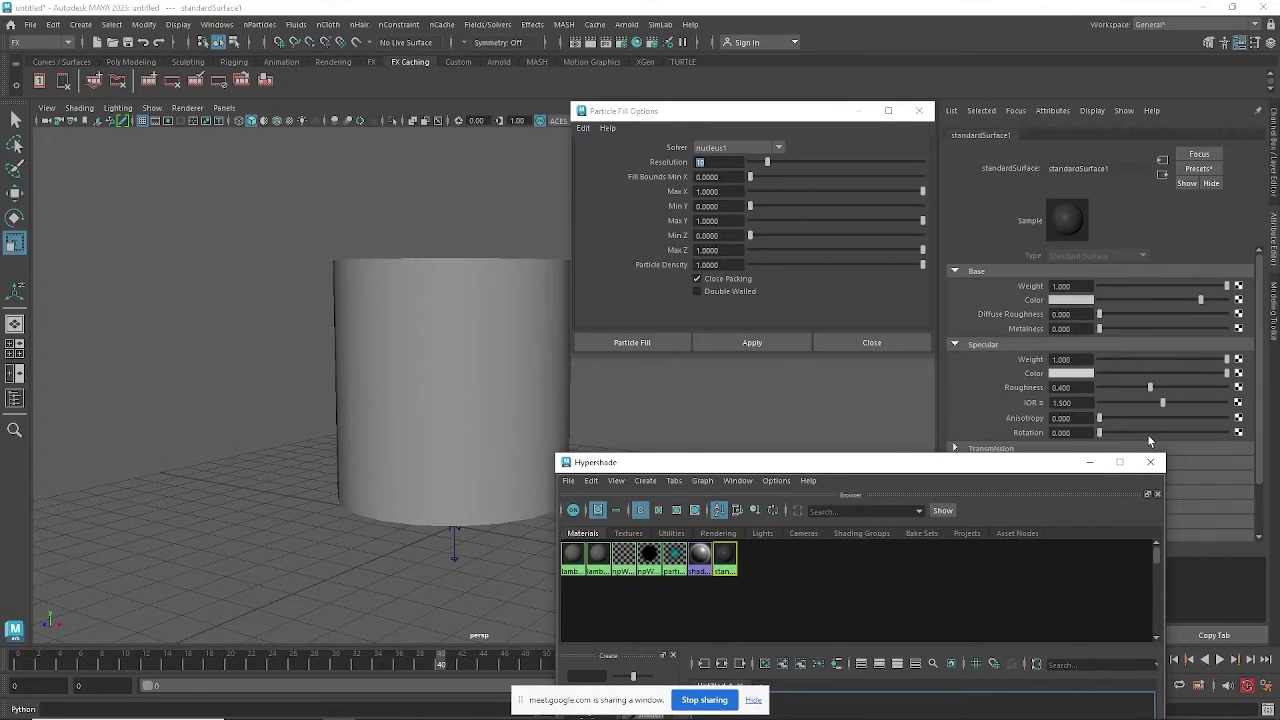
pyautogui.moveTo(1262, 374); pyautogui.dragTo(1266, 492)
# Turn on standardSurface1 Transmission with a weight of 0.011, then load lambert2's settings.
pyautogui.click(1018, 387)
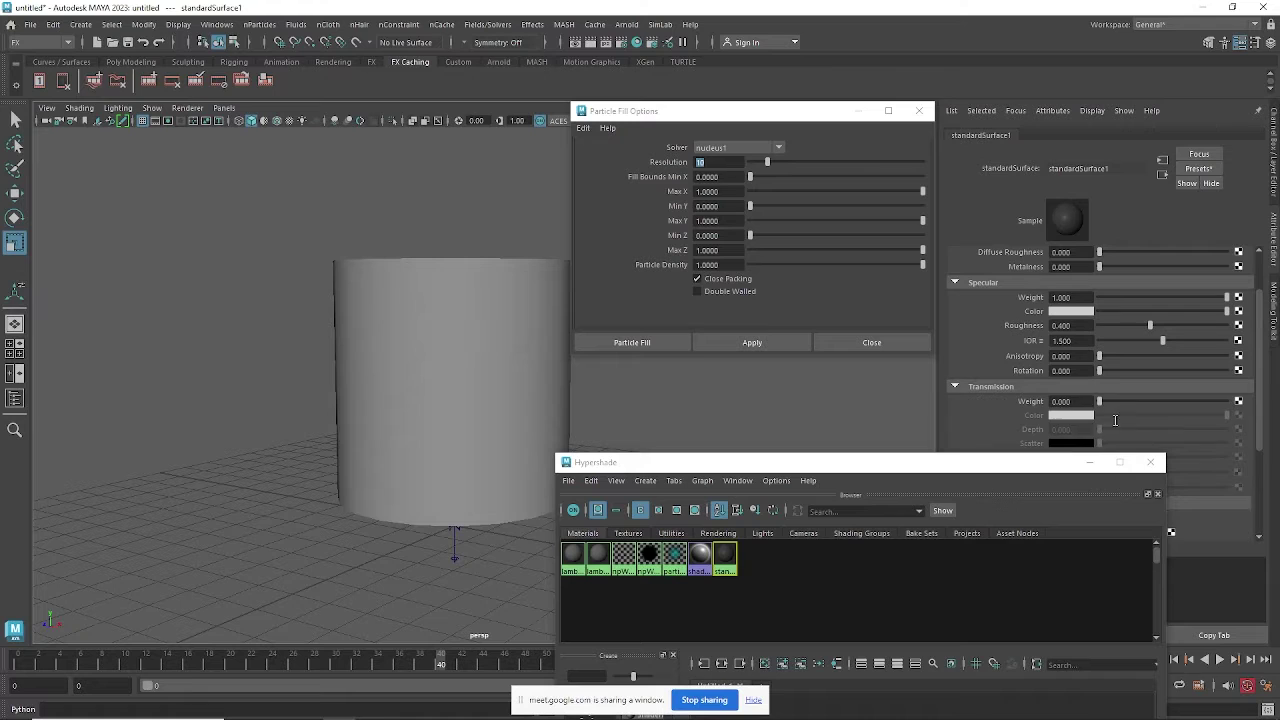
pyautogui.click(1121, 402)
pyautogui.moveTo(1215, 404); pyautogui.dragTo(1224, 410)
pyautogui.moveTo(1104, 413); pyautogui.dragTo(1100, 412)
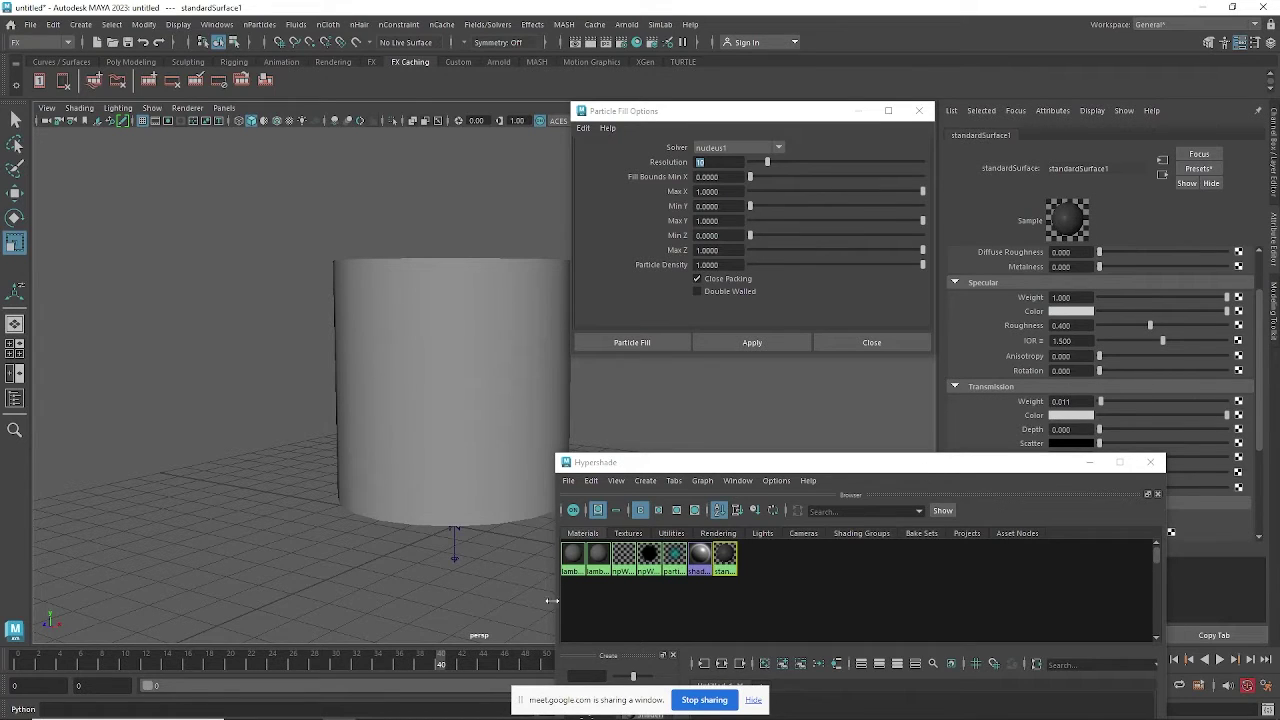
pyautogui.click(597, 558)
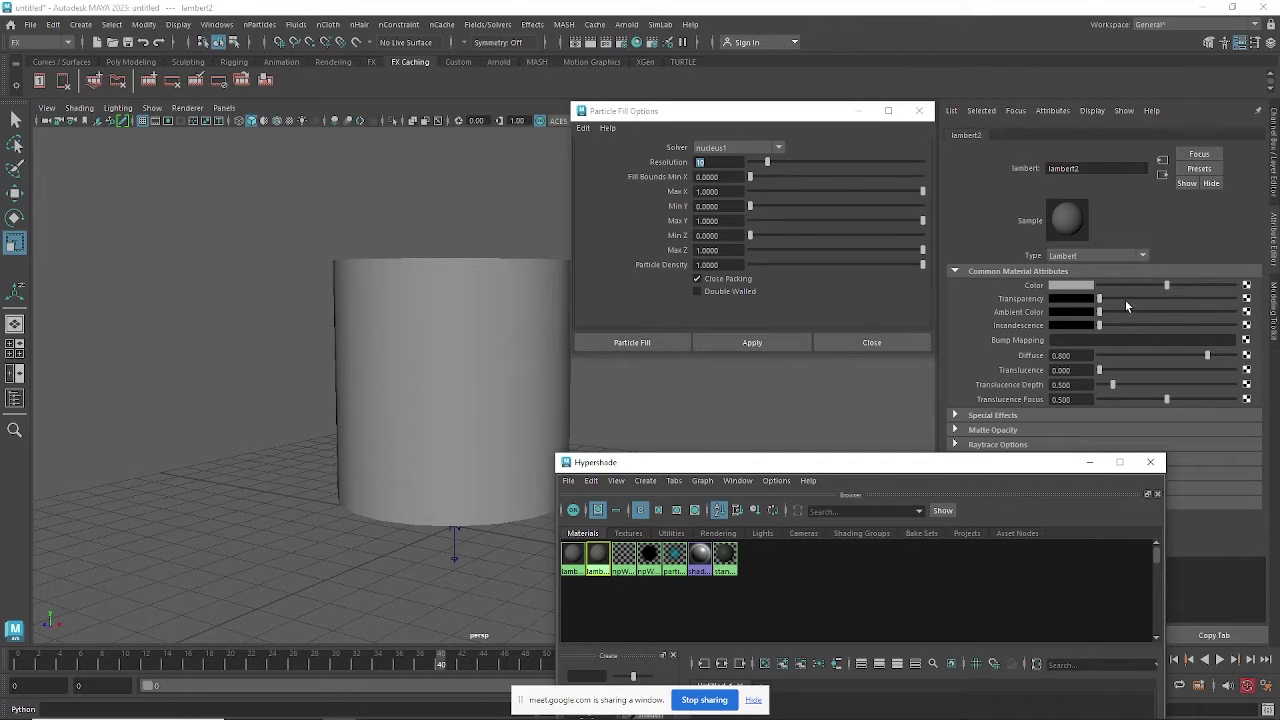
# Push lambert2's Transparency high, minimize Hypershade and Particle Fill Options, and select the cylinder.
pyautogui.moveTo(1125, 299); pyautogui.dragTo(1201, 309)
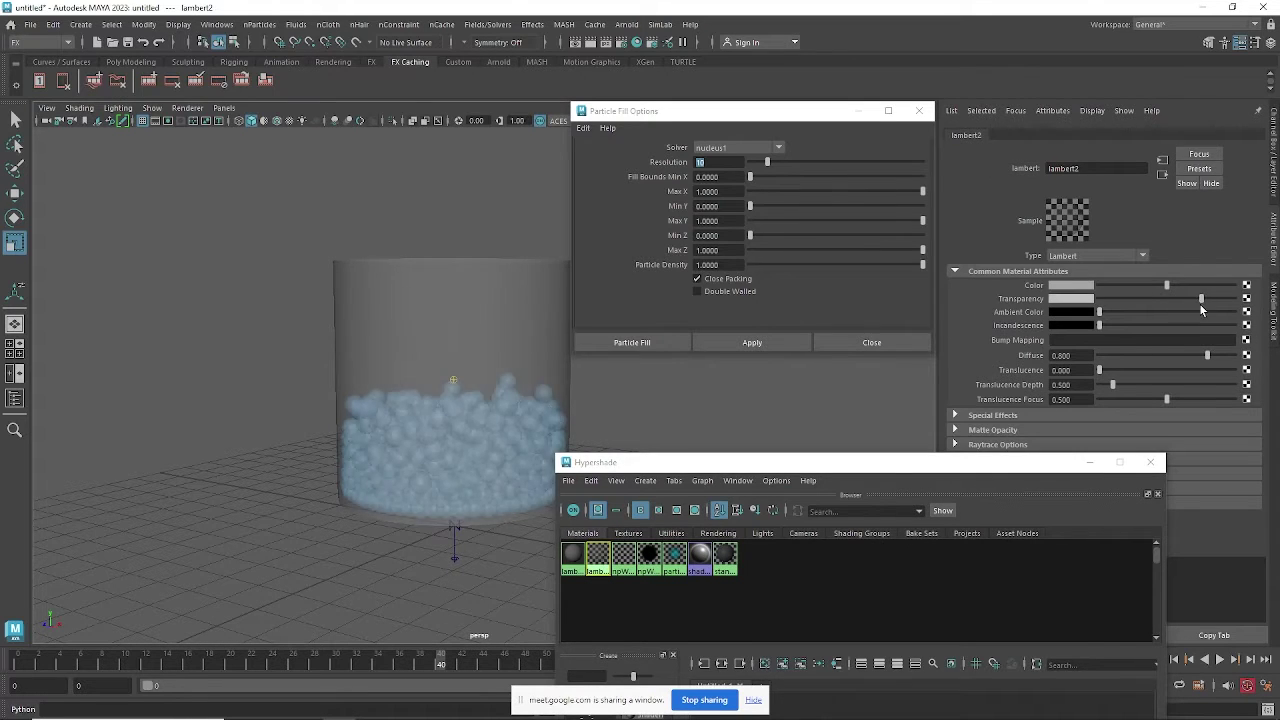
pyautogui.click(1090, 462)
pyautogui.click(858, 110)
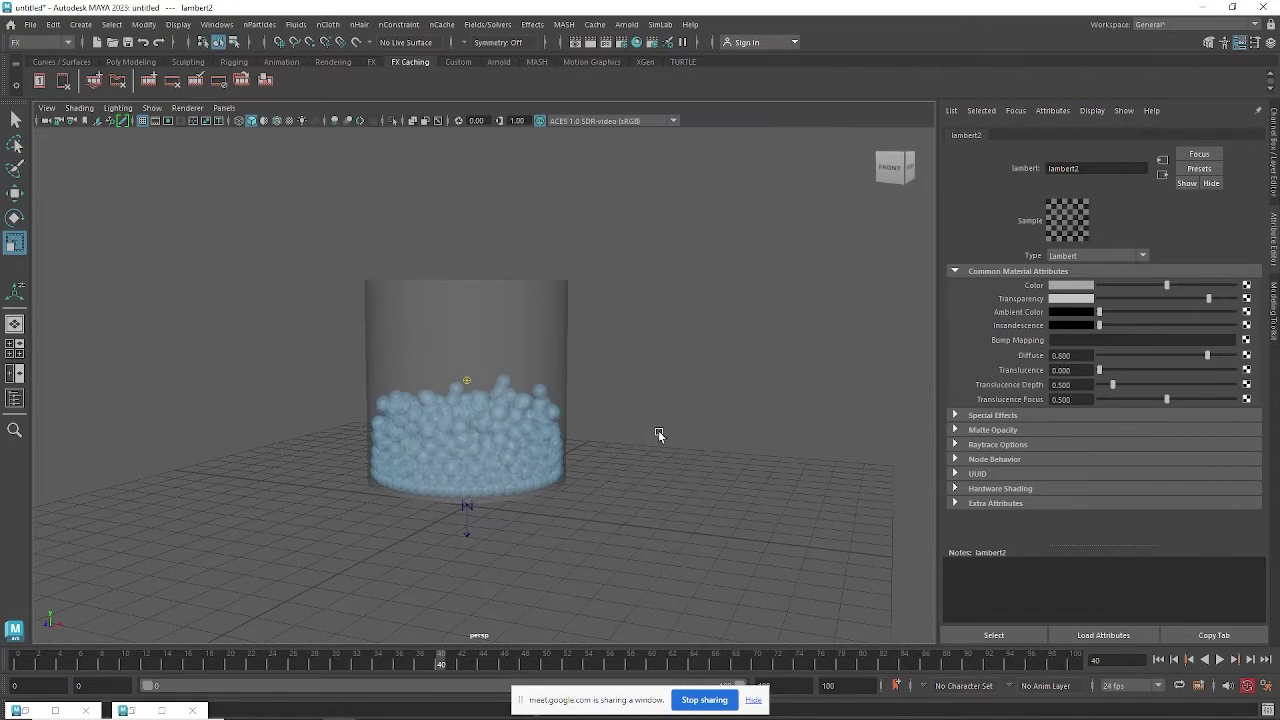
pyautogui.click(550, 350)
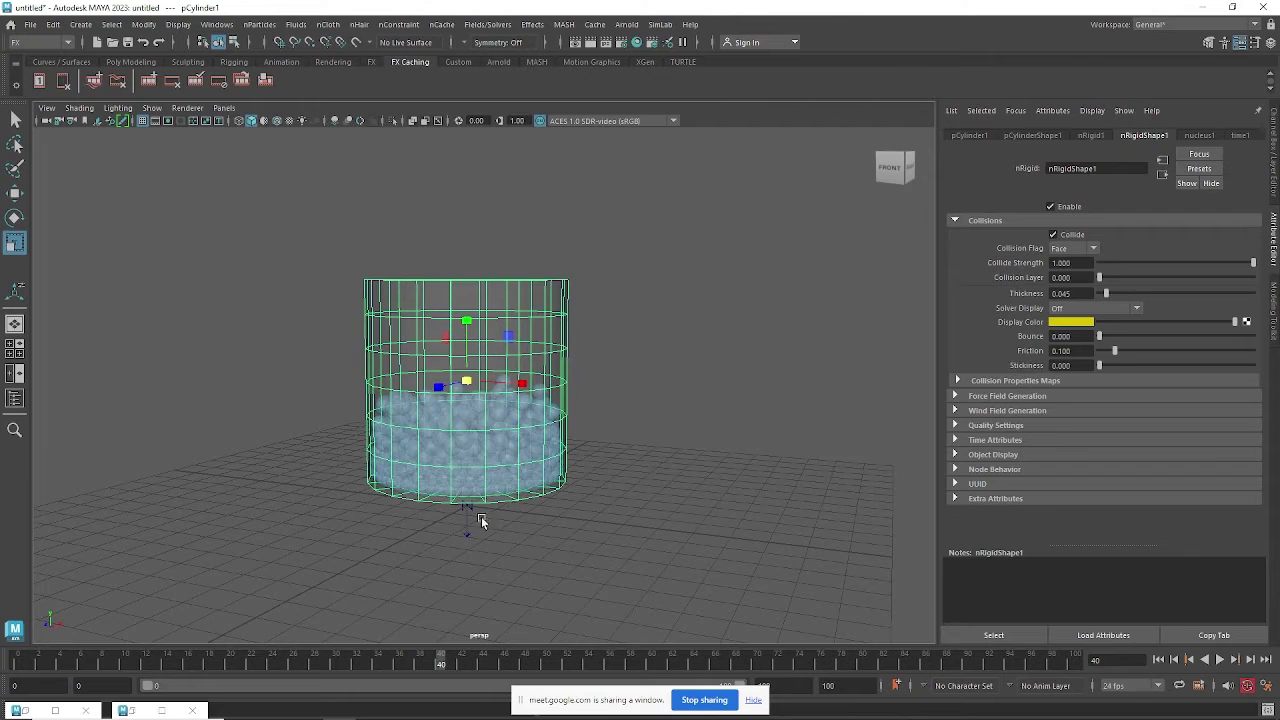
# Key the cylinder rotated over onto its side at frame 50.
pyautogui.click(31, 662)
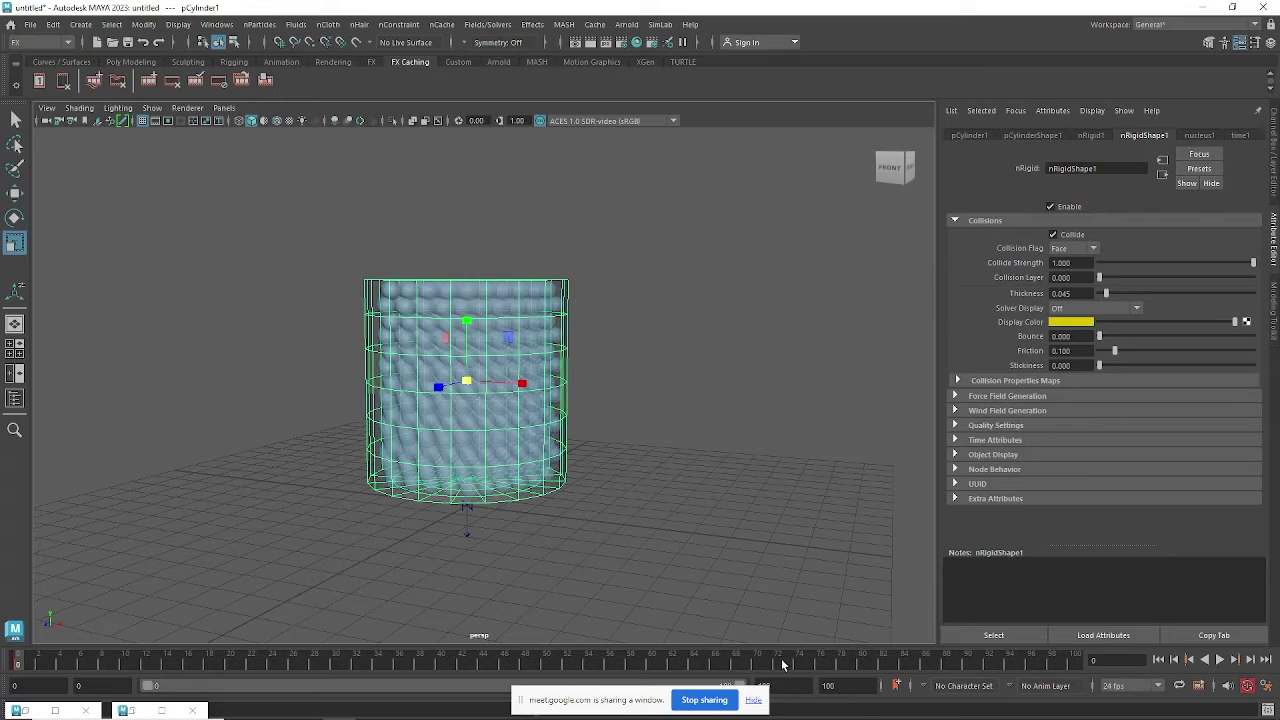
pyautogui.click(548, 663)
pyautogui.press('e')
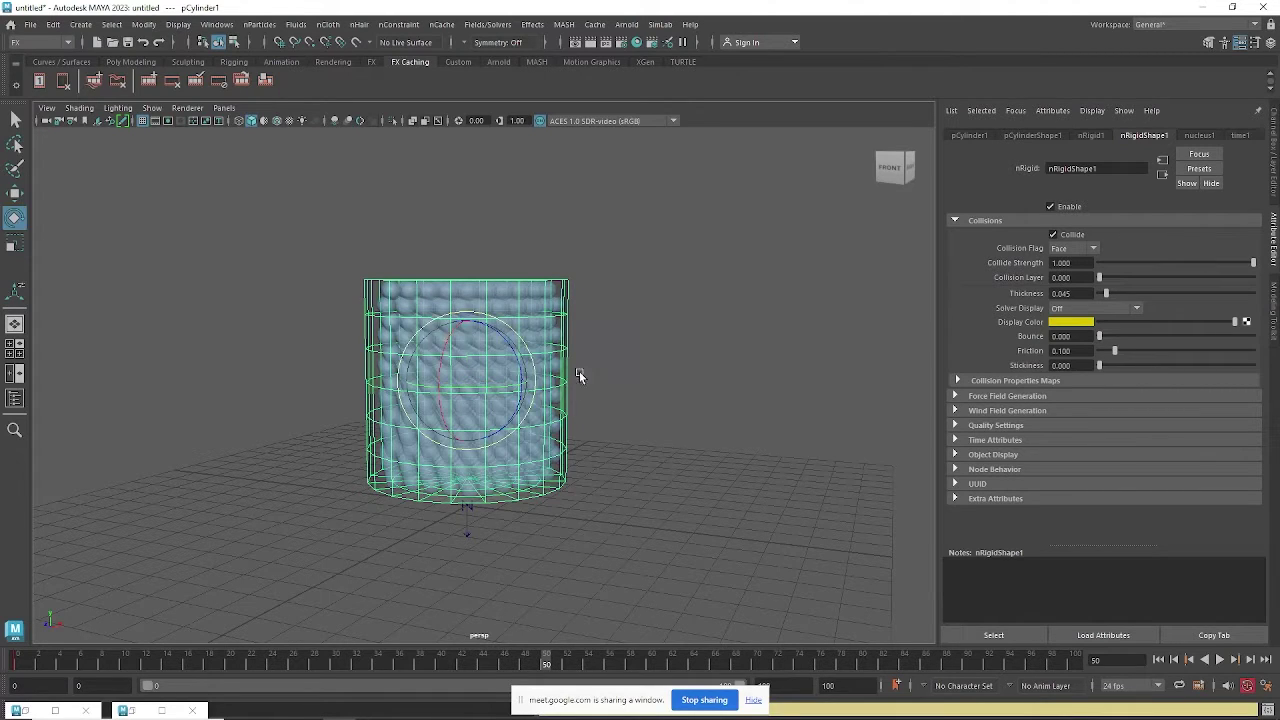
pyautogui.moveTo(514, 343); pyautogui.dragTo(506, 380)
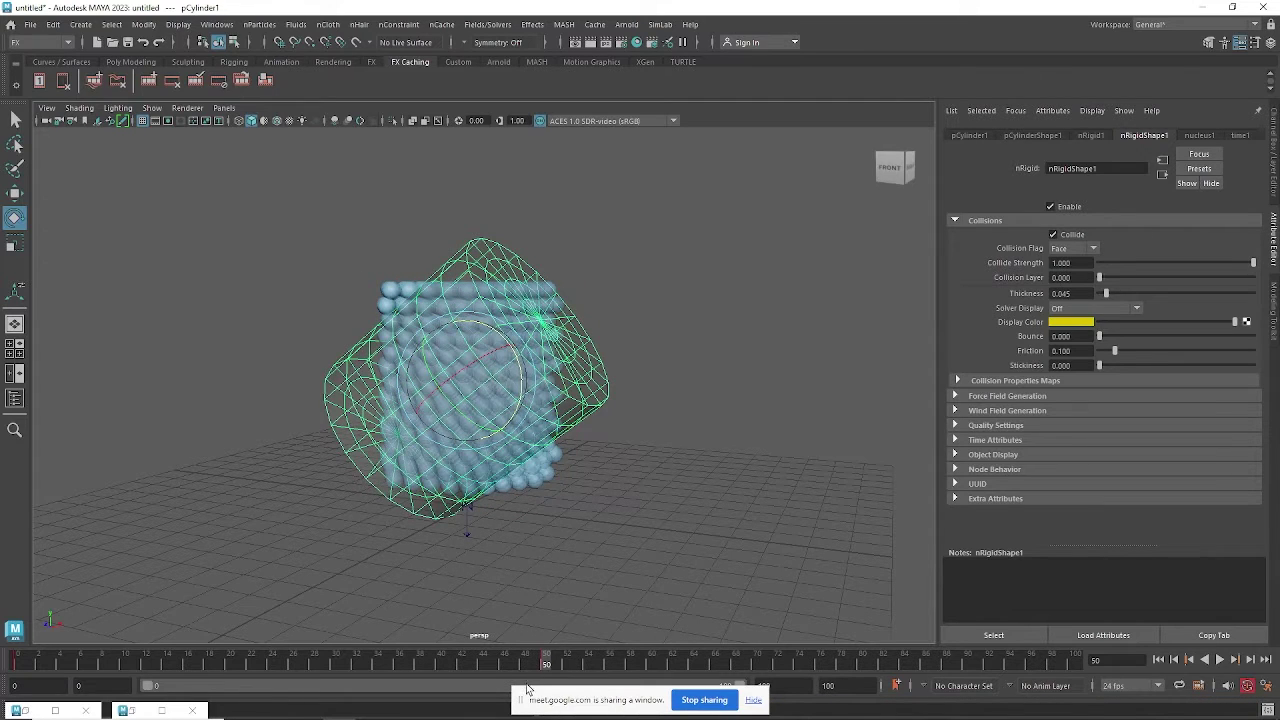
# Copy the upright key from frame 0 and paste it at frame 24.
pyautogui.moveTo(474, 668); pyautogui.dragTo(22, 665)
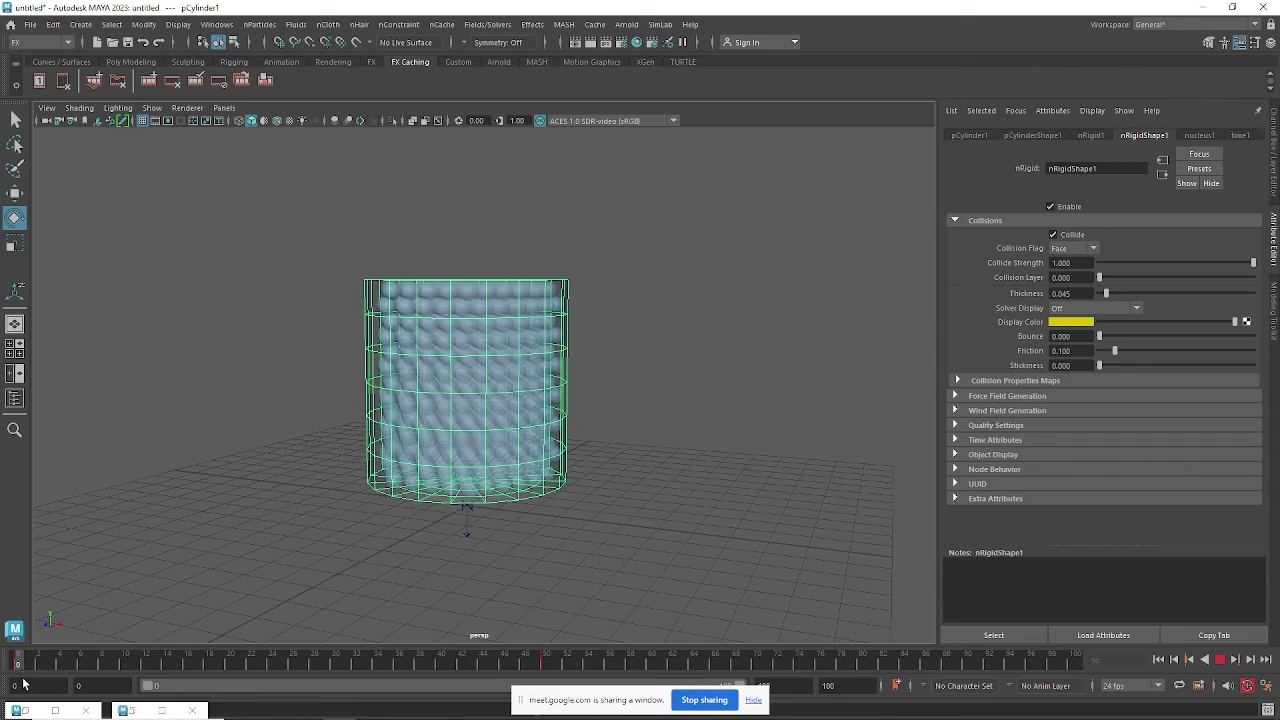
pyautogui.rightClick(23, 666)
pyautogui.click(43, 428)
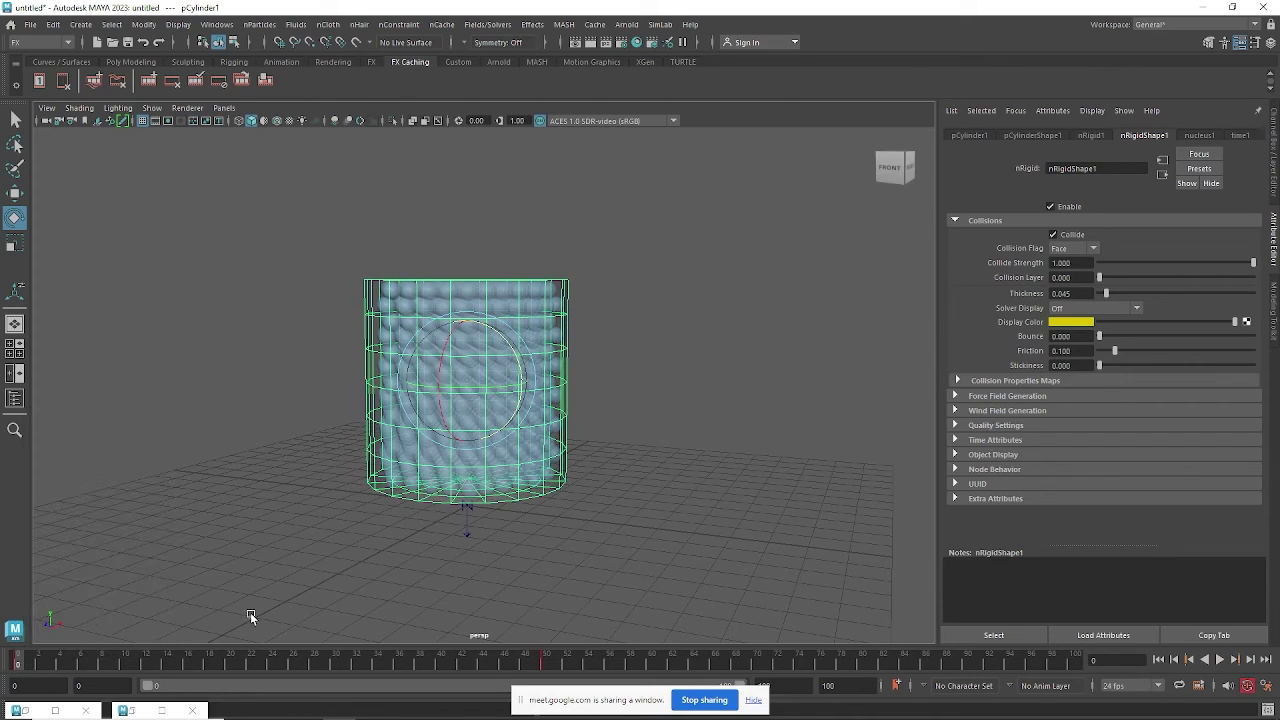
pyautogui.click(271, 666)
pyautogui.rightClick(272, 666)
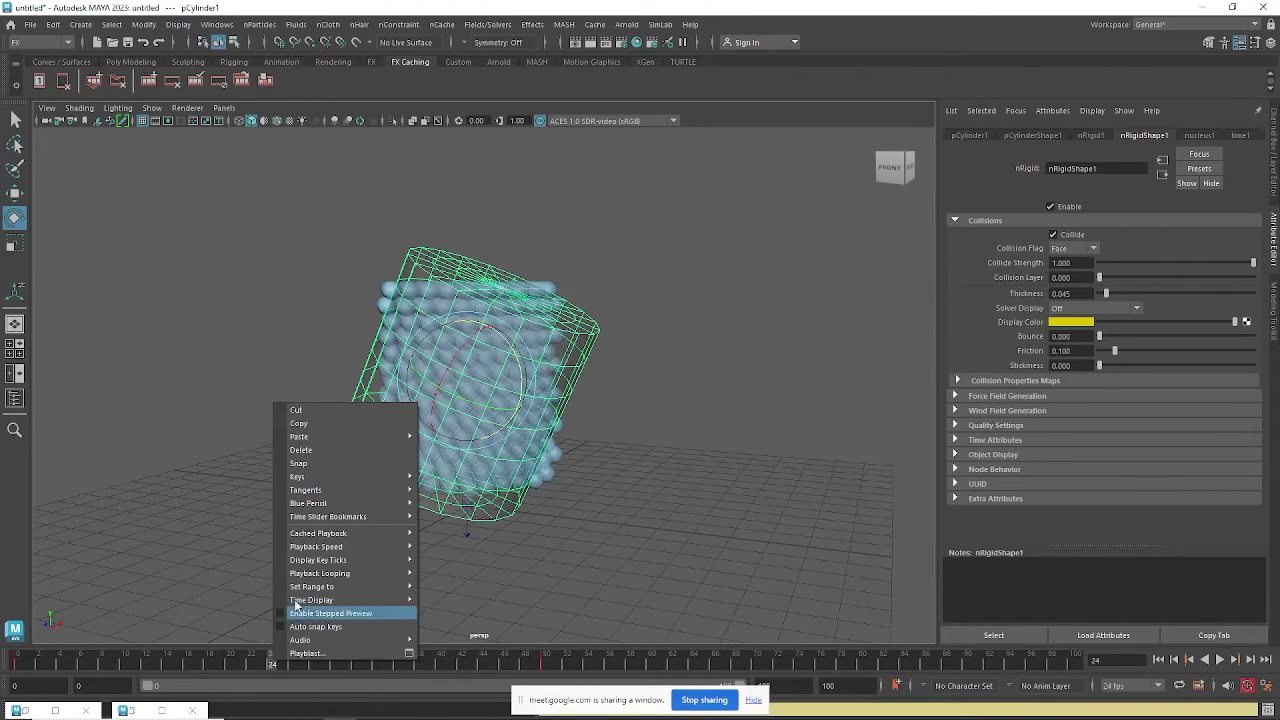
pyautogui.moveTo(319, 436)
pyautogui.click(443, 437)
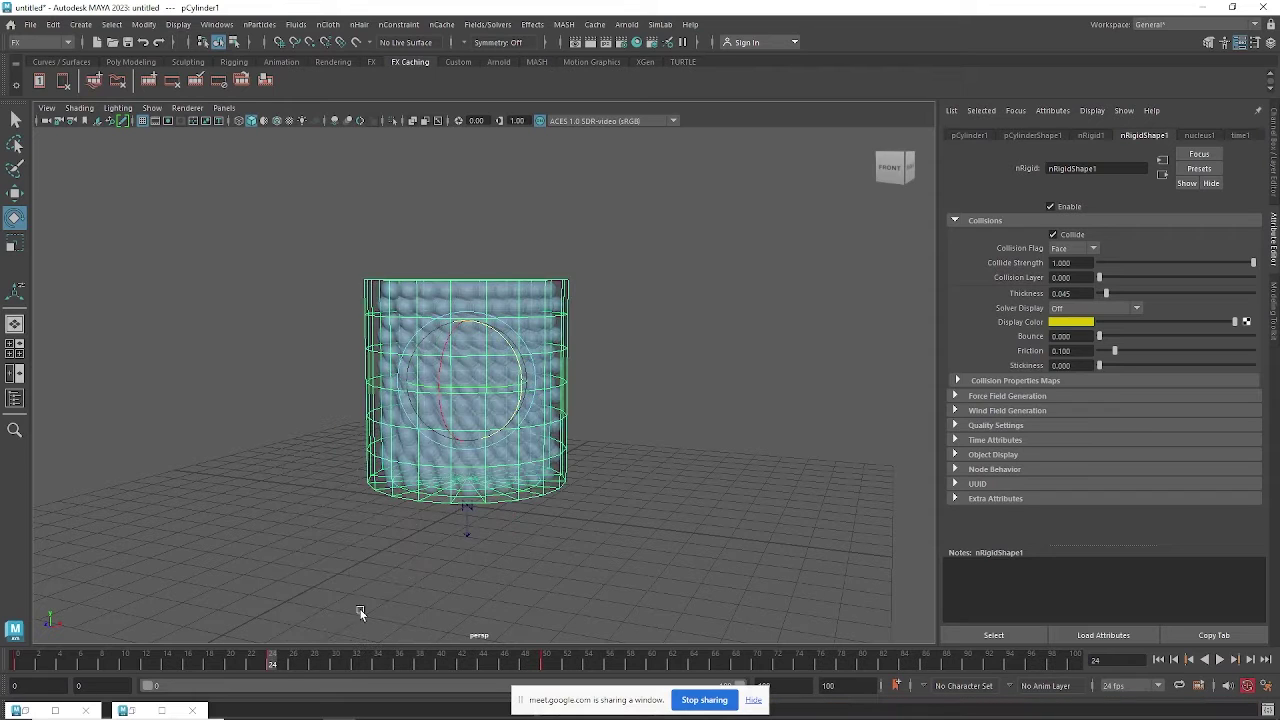
# Play back from the start to preview the cylinder tipping around frame 39.
pyautogui.click(62, 662)
pyautogui.hotkey('alt', 'v')
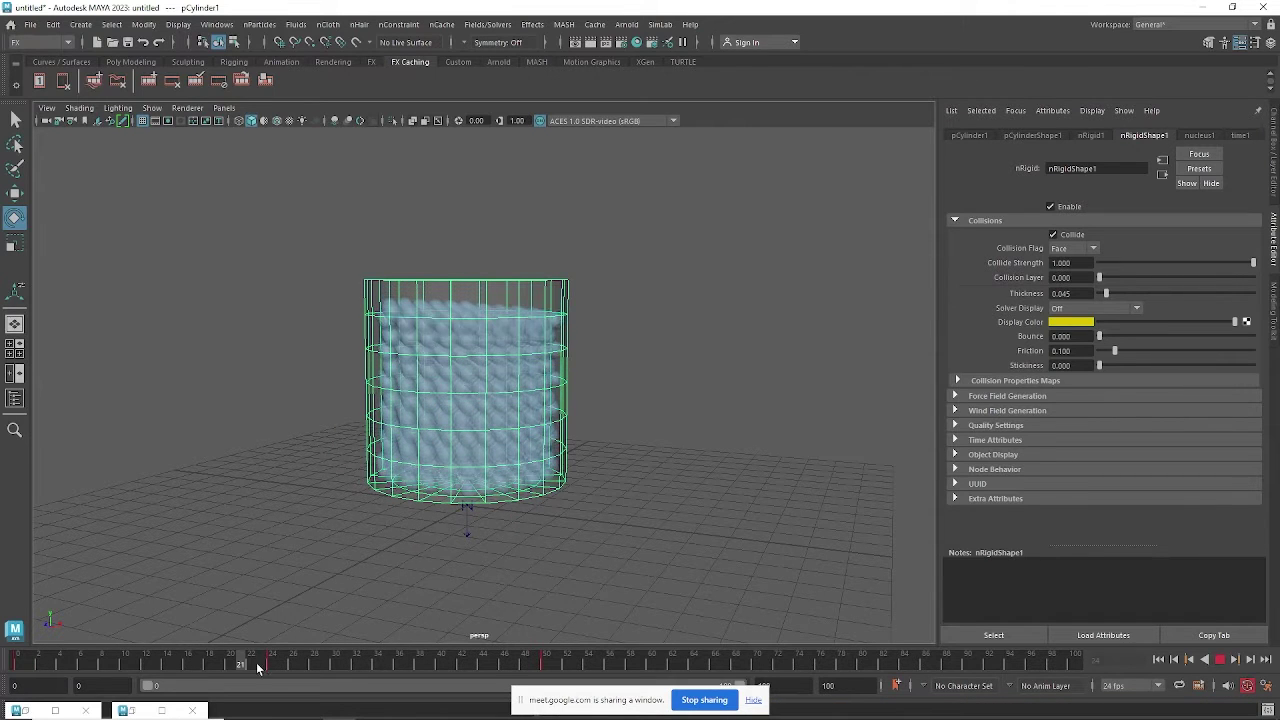
pyautogui.moveTo(276, 664); pyautogui.dragTo(17, 666)
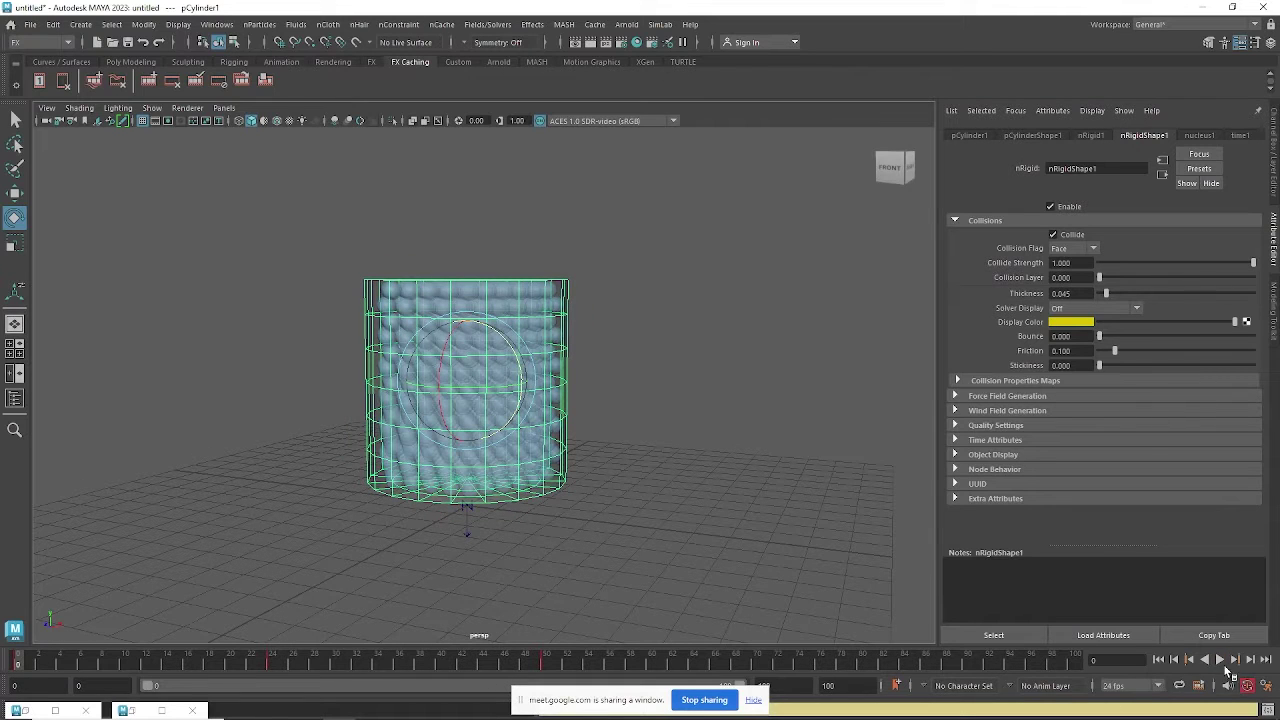
# Play to frame 61, orbit the view, then scrub from frame 24 to about 77 to watch particles spill.
pyautogui.click(1222, 662)
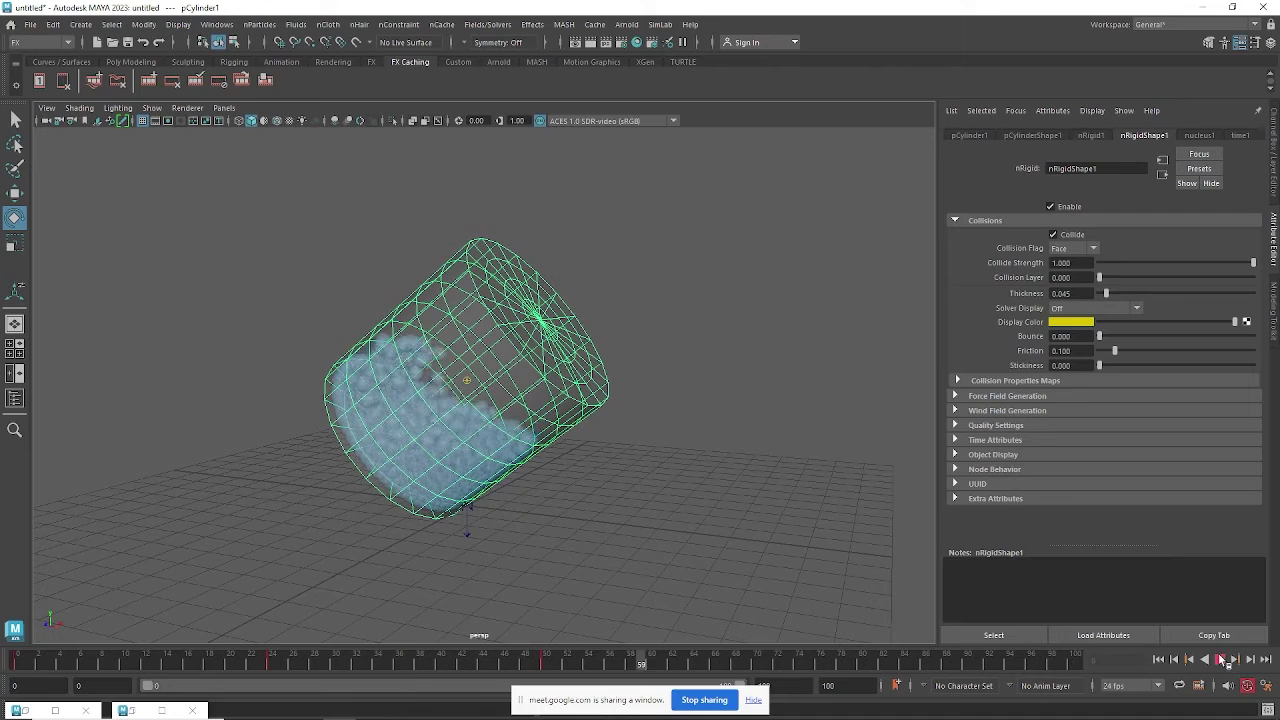
pyautogui.click(1221, 659)
pyautogui.keyDown('alt'); pyautogui.moveTo(566, 462); pyautogui.dragTo(514, 417); pyautogui.keyUp('alt')
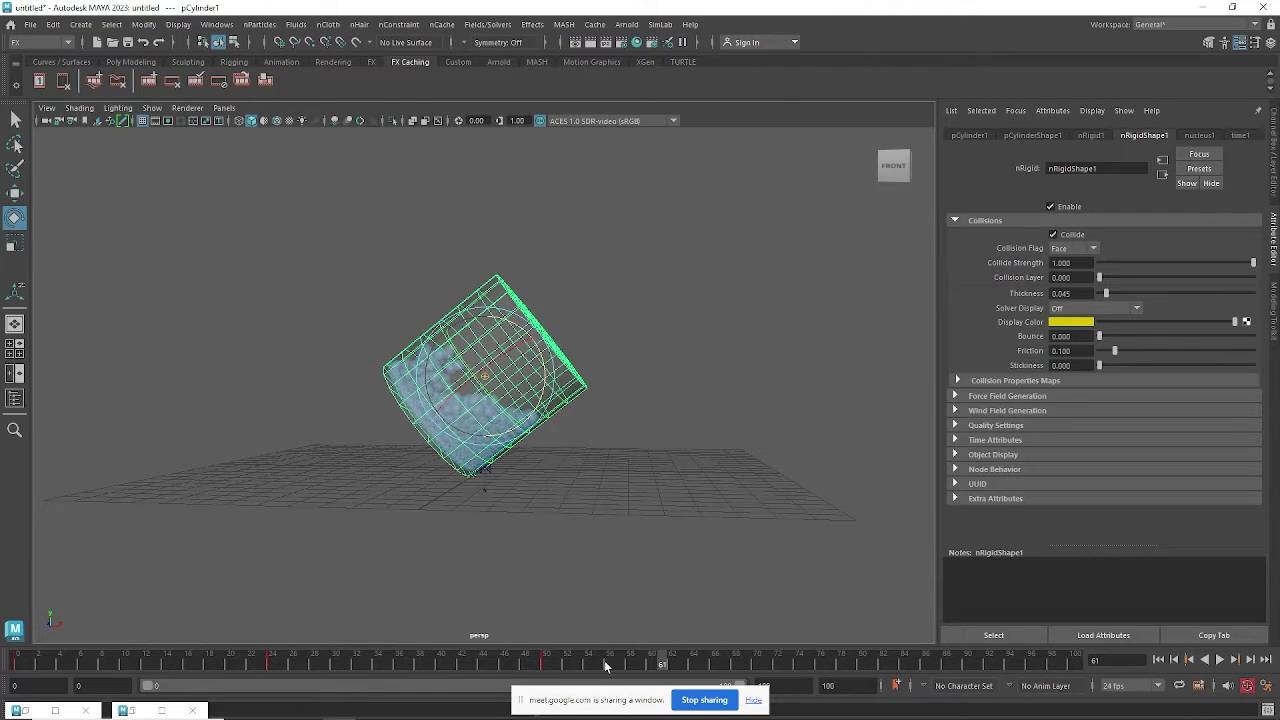
pyautogui.click(273, 664)
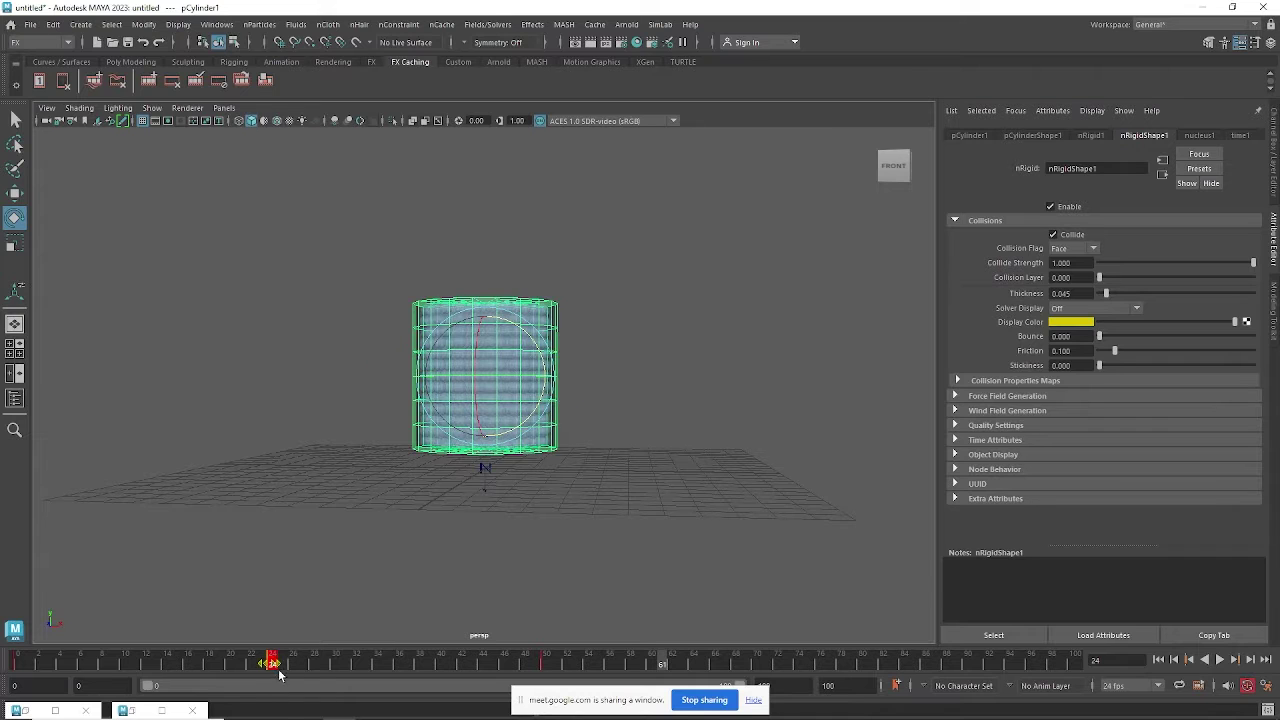
pyautogui.moveTo(273, 664); pyautogui.dragTo(828, 664)
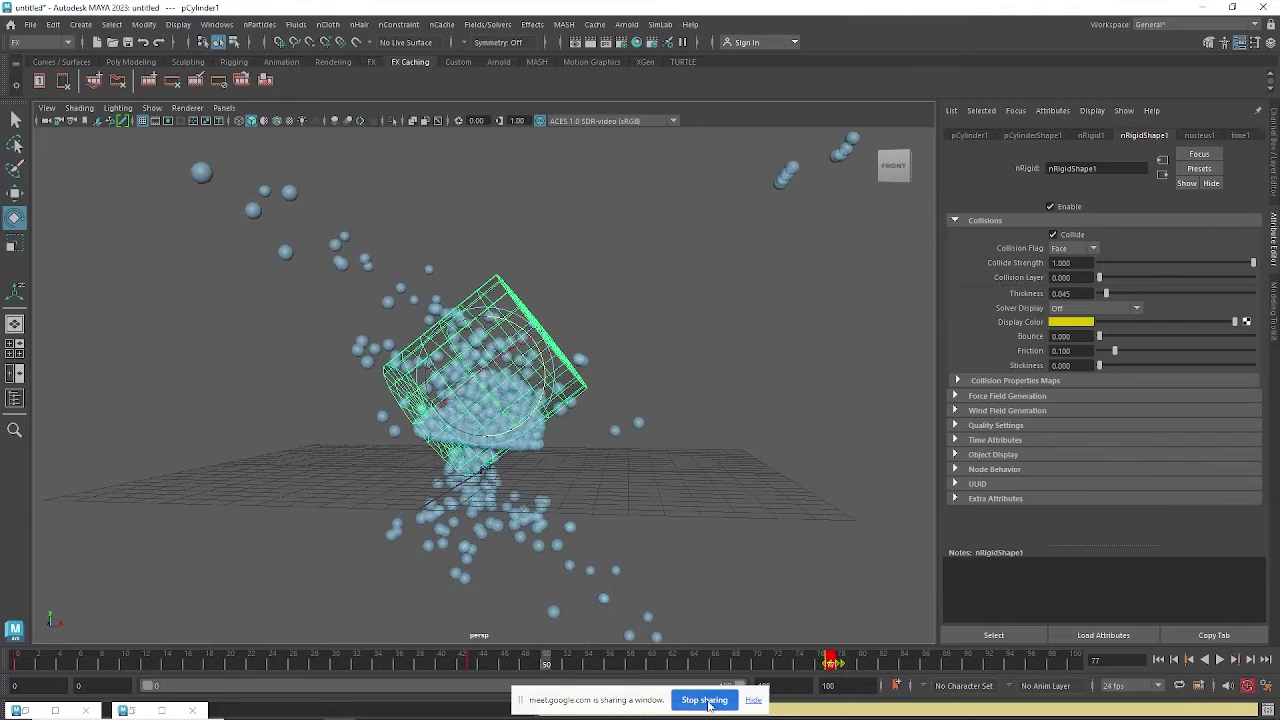
# Extend playback to 300 frames, replay to frame 71, then rotate the cylinder further at frame 77.
pyautogui.click(753, 704)
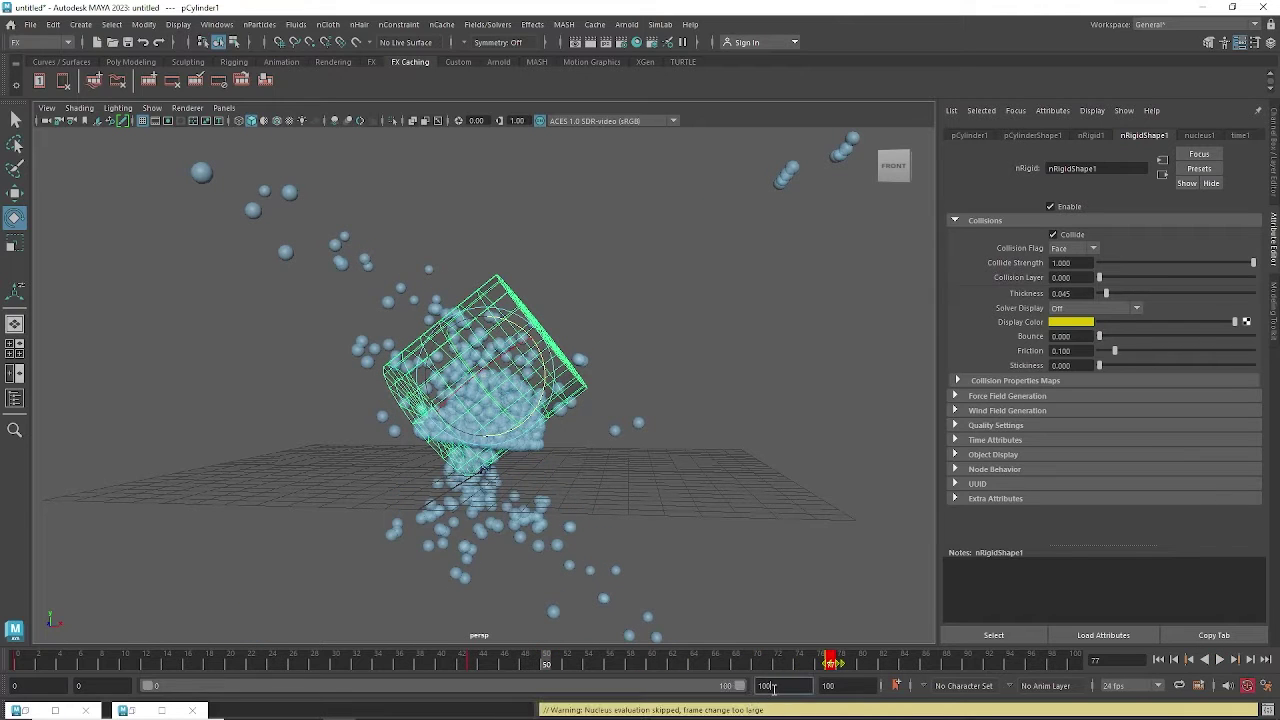
pyautogui.doubleClick(714, 685)
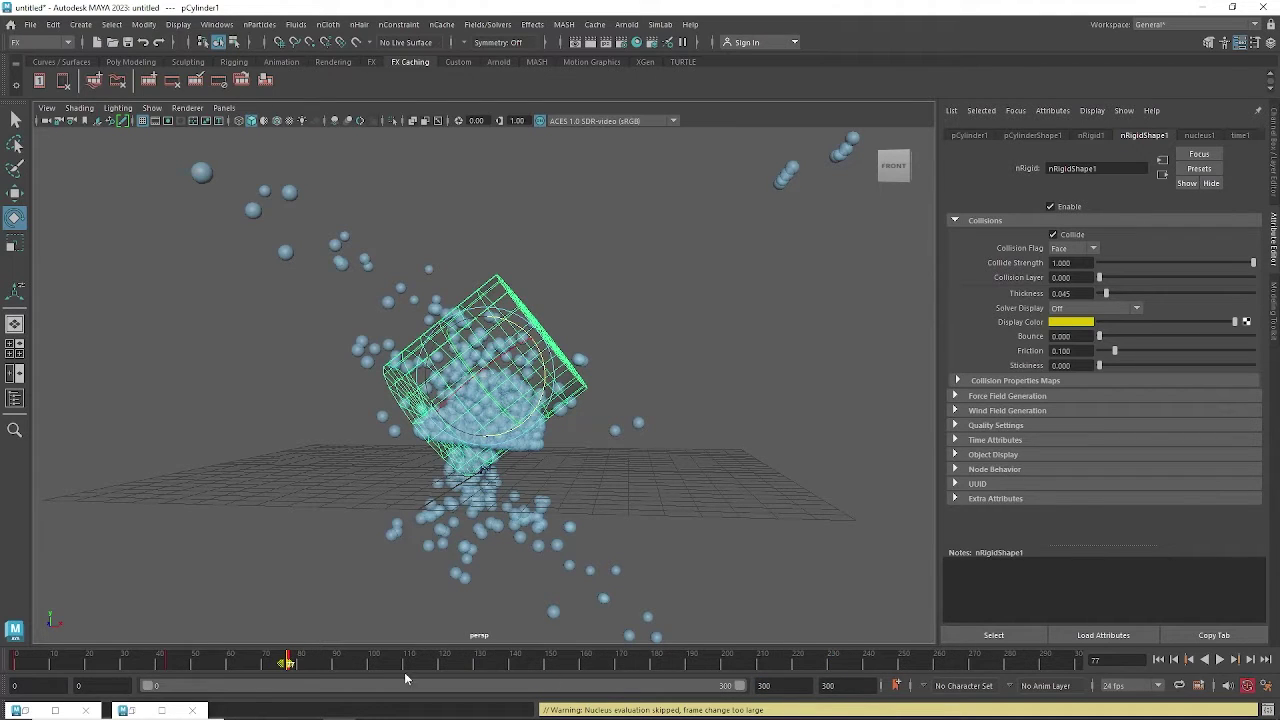
pyautogui.click(18, 663)
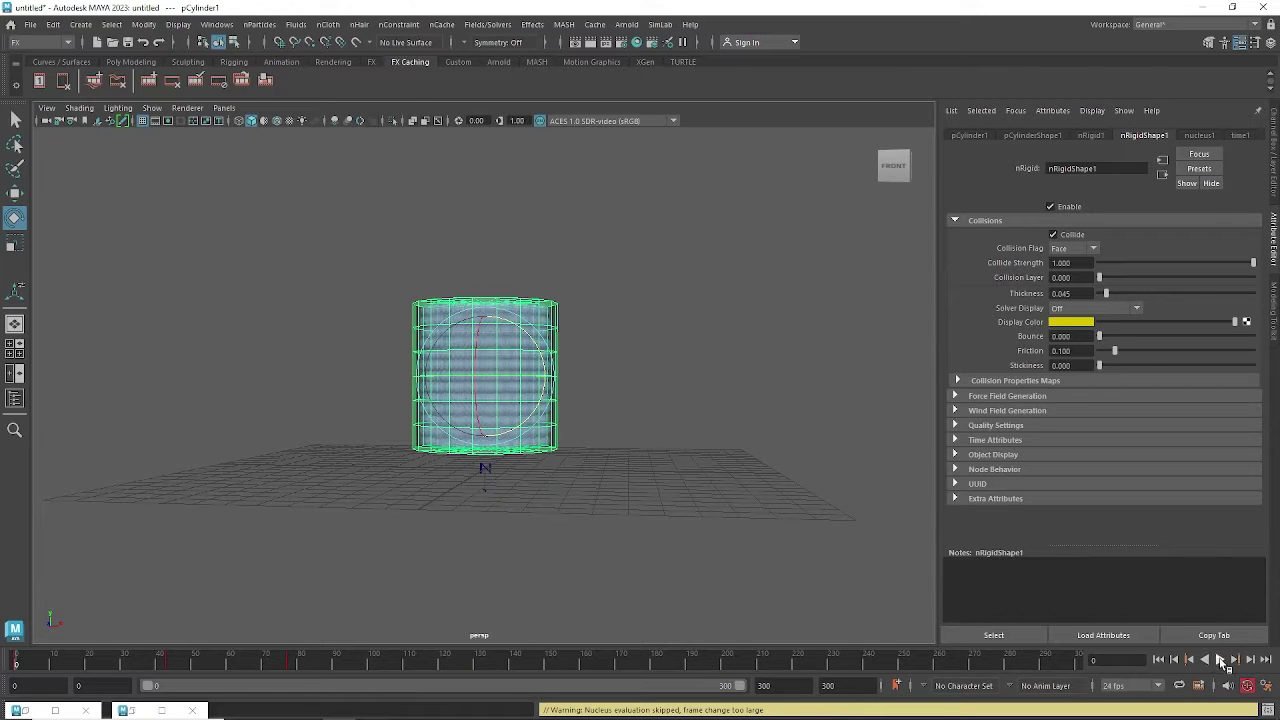
pyautogui.click(1219, 660)
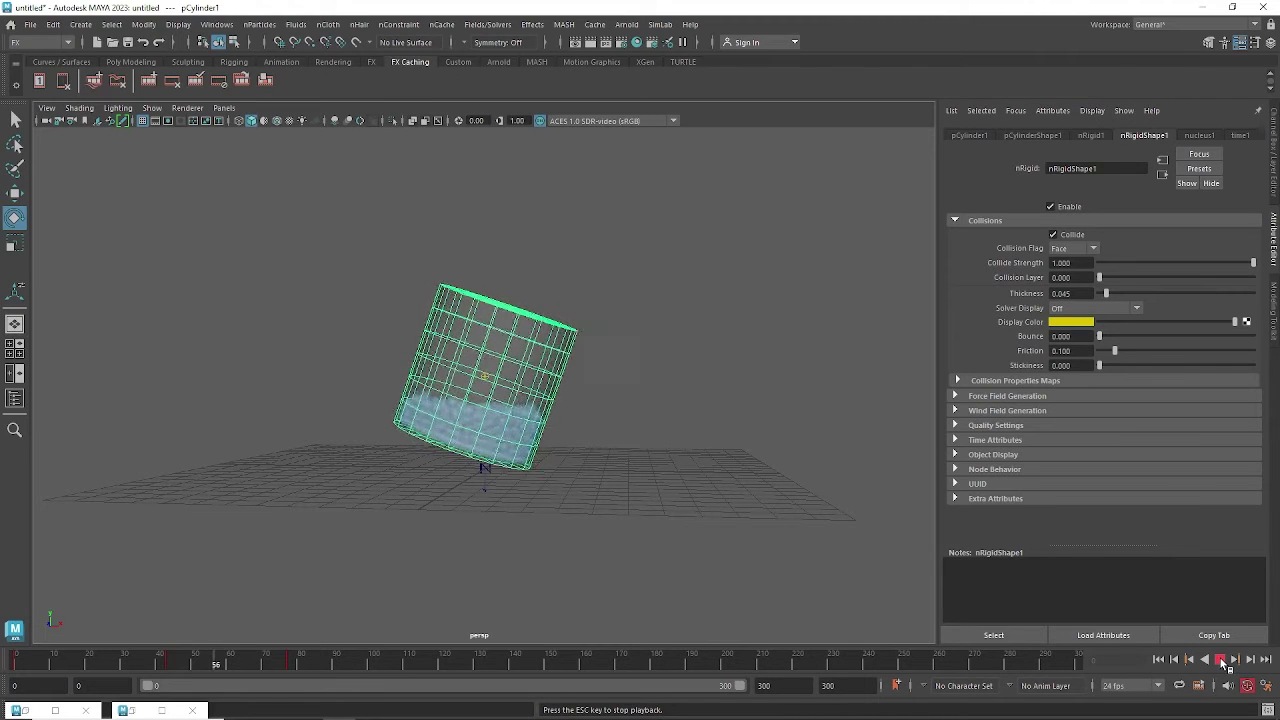
pyautogui.click(1221, 660)
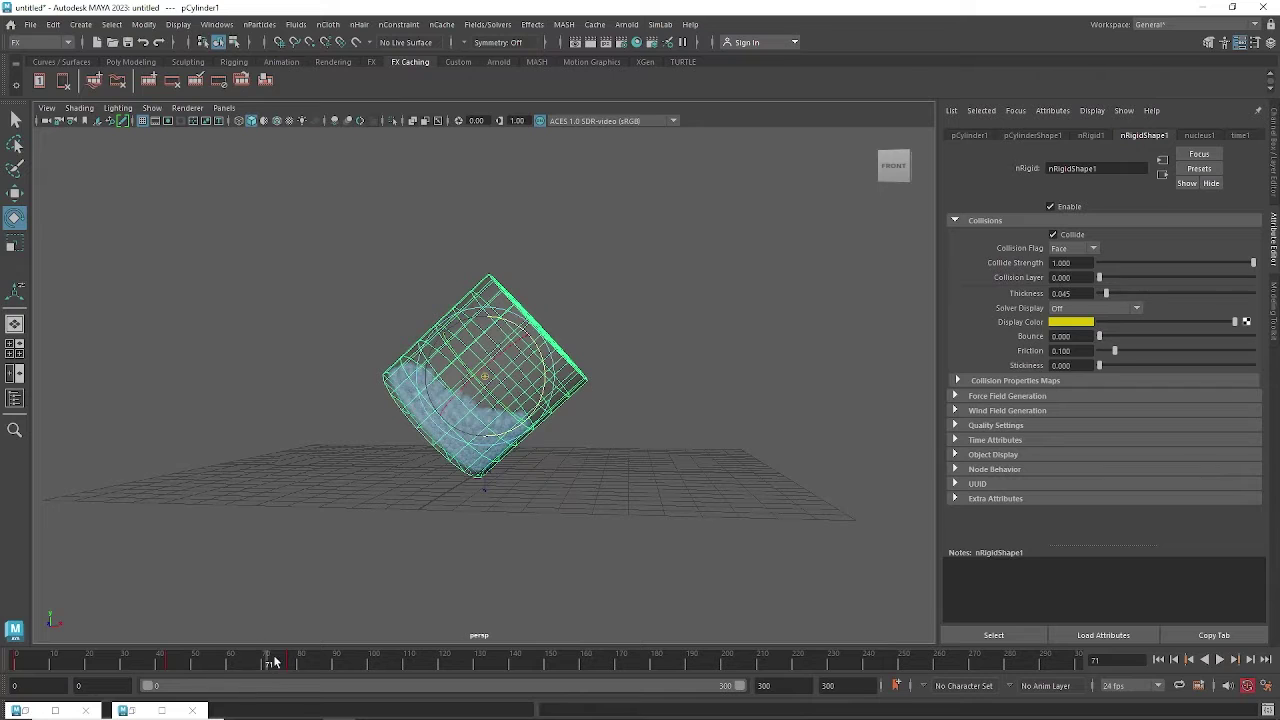
pyautogui.moveTo(273, 662); pyautogui.dragTo(290, 662)
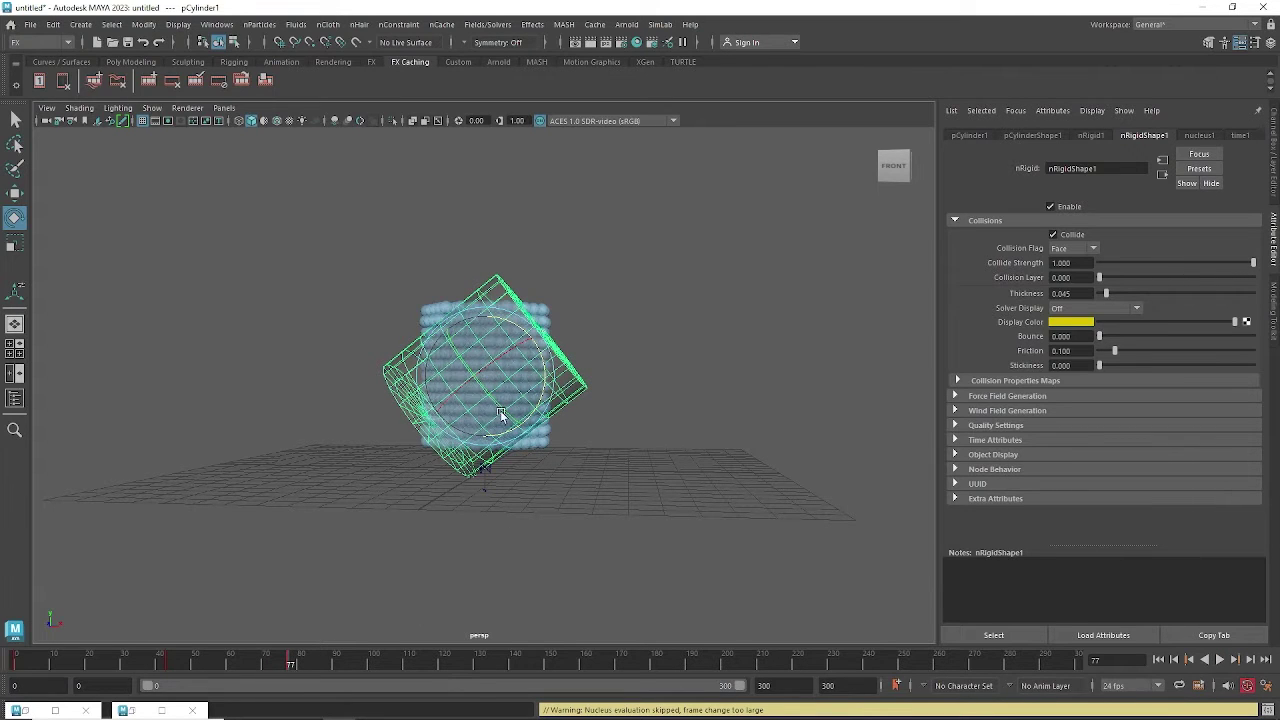
pyautogui.moveTo(546, 371); pyautogui.dragTo(522, 483)
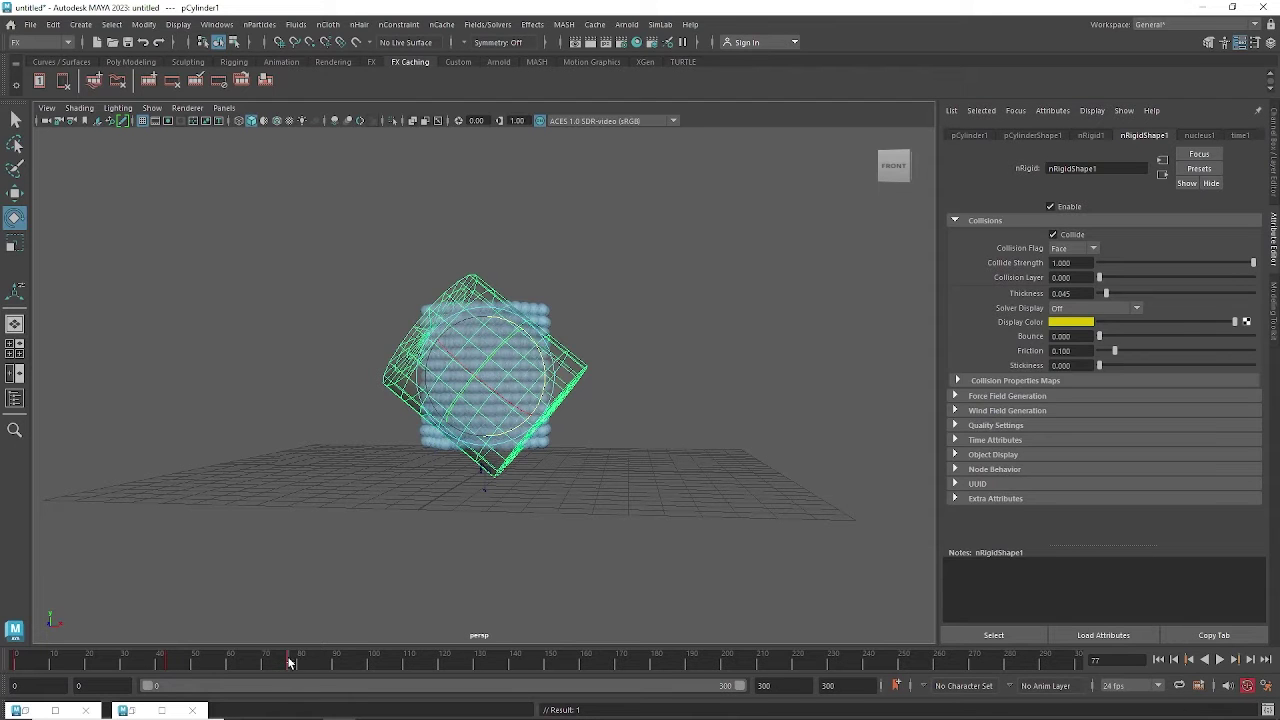
# Play back while marking frame ranges 44–92 and 101–120 on the time slider, then clear them.
pyautogui.hotkey('alt', 'v')
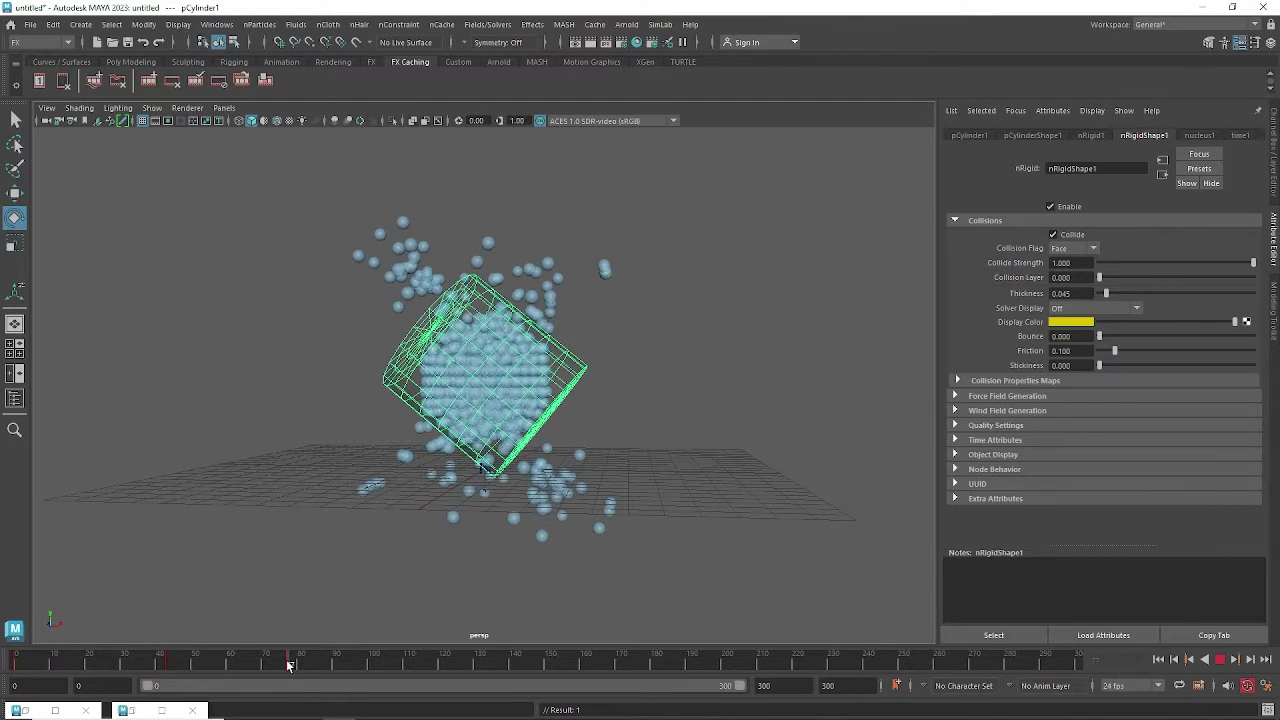
pyautogui.click(288, 662)
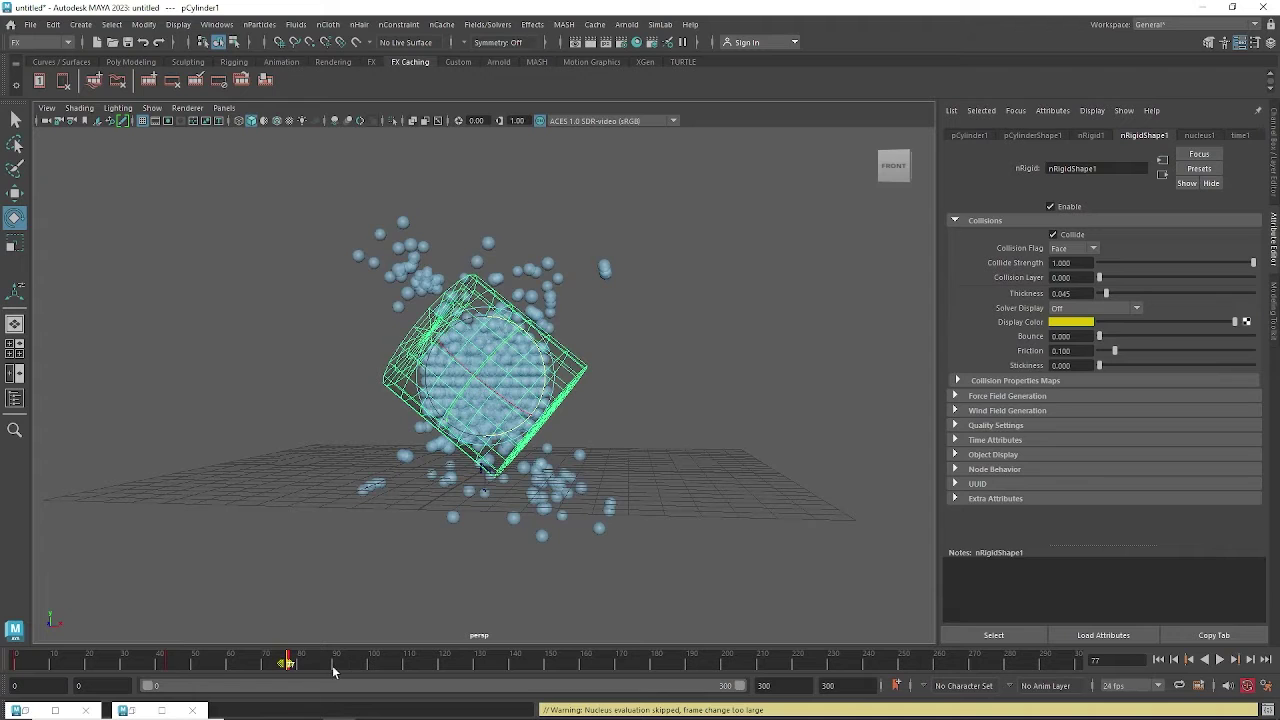
pyautogui.moveTo(334, 671)
pyautogui.keyDown('shift'); pyautogui.mouseDown()
pyautogui.moveTo(172, 668)
pyautogui.moveTo(345, 670)
pyautogui.moveTo(309, 671)
pyautogui.mouseUp(); pyautogui.keyUp('shift')
pyautogui.hotkey('alt', 'v')
pyautogui.click(457, 667)
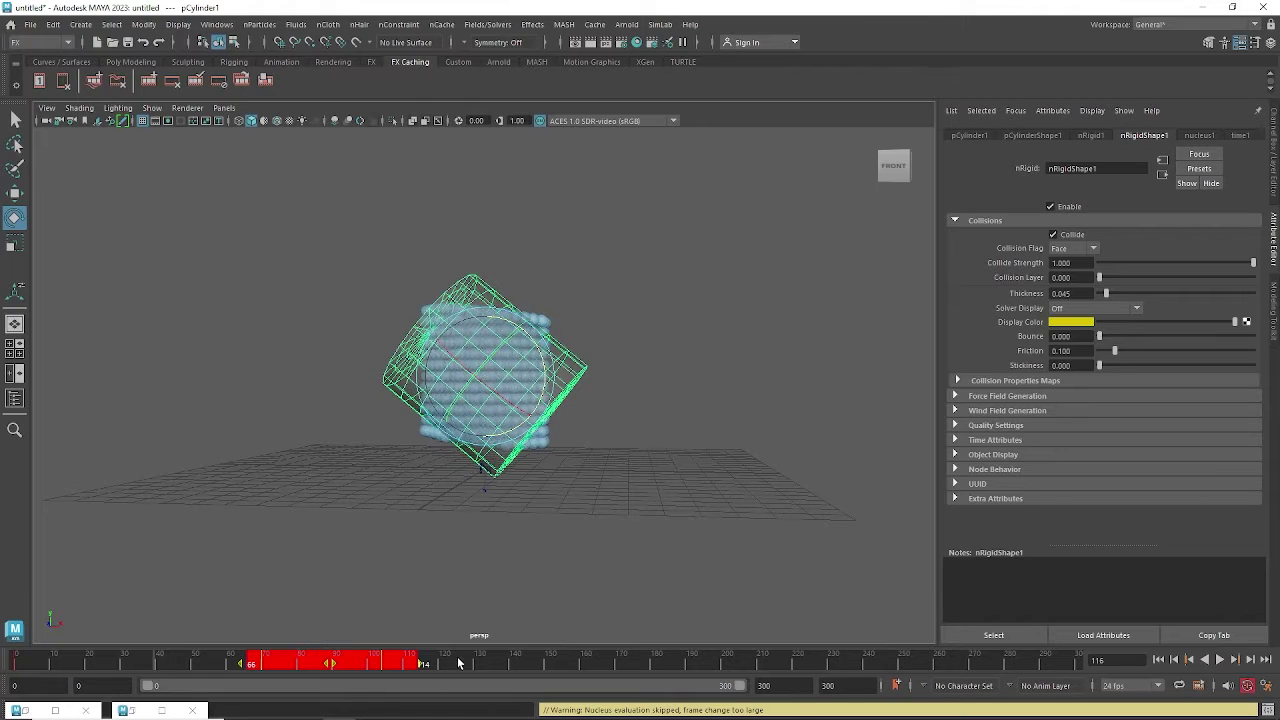
pyautogui.keyDown('shift'); pyautogui.moveTo(440, 667); pyautogui.dragTo(534, 667); pyautogui.keyUp('shift')
pyautogui.click(421, 664)
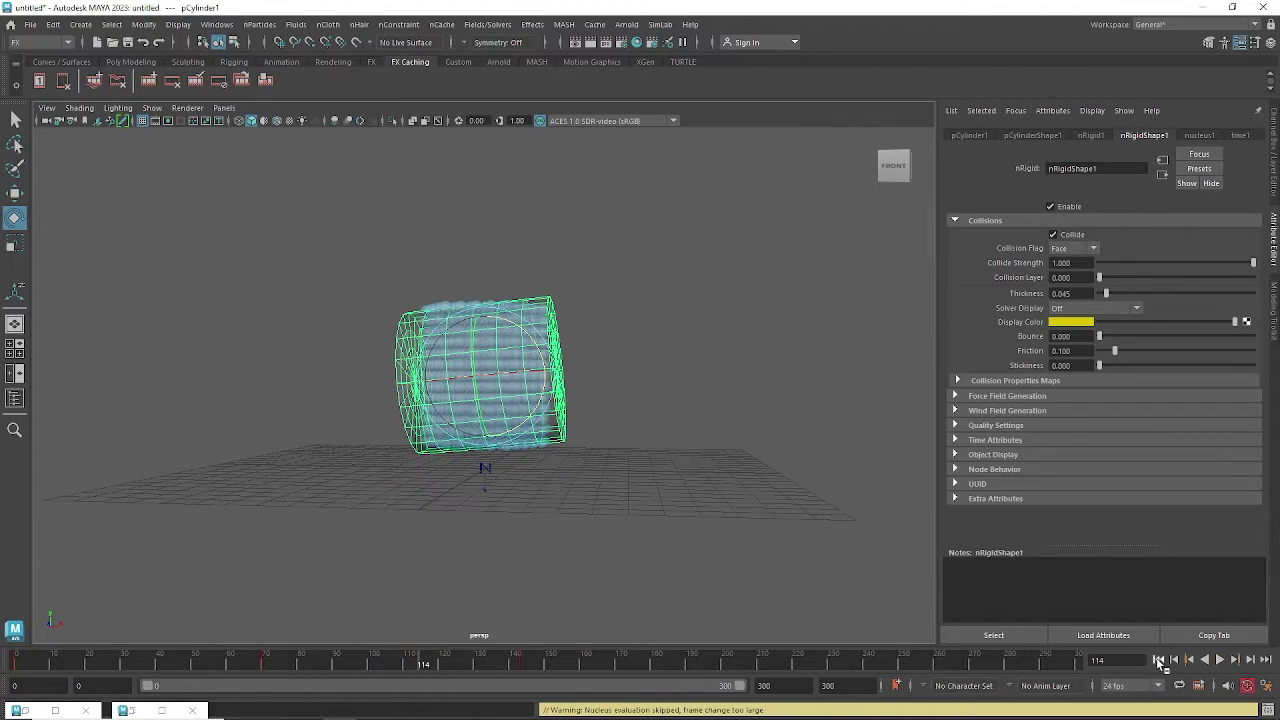
# Replay the full simulation, rewind to frame 0, and zoom in on the upright cylinder.
pyautogui.click(1158, 660)
pyautogui.click(1220, 660)
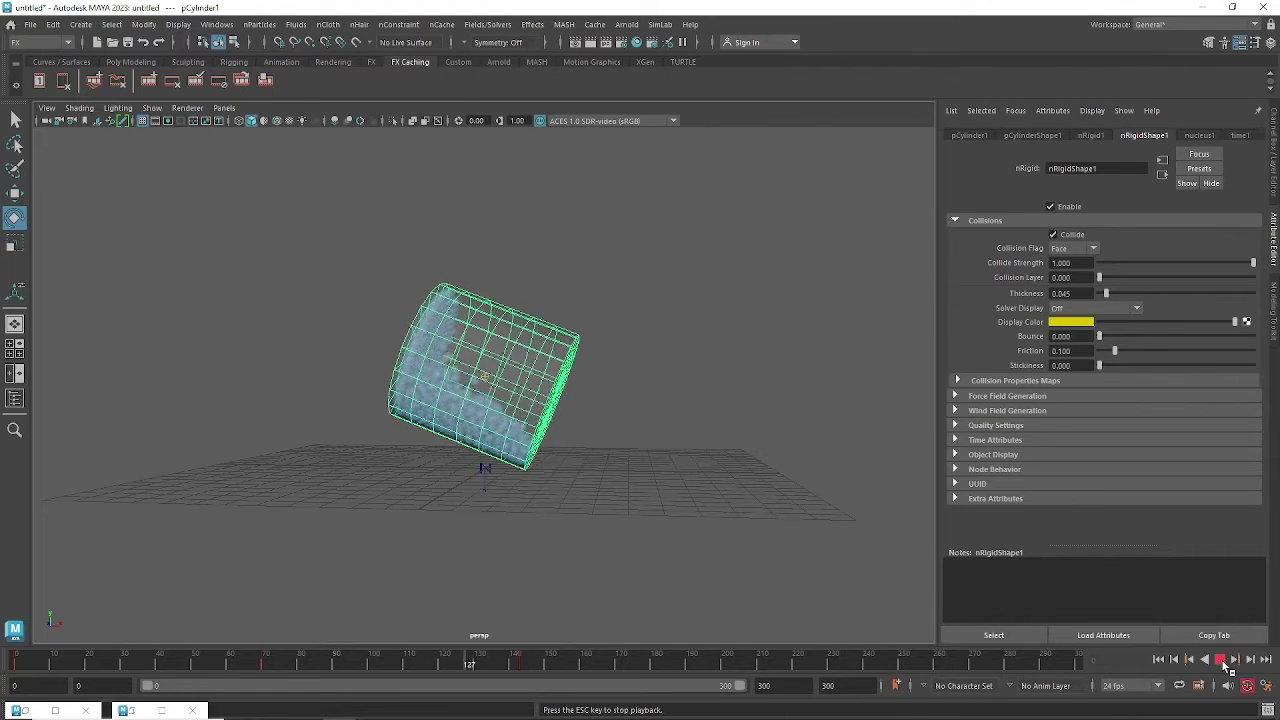
pyautogui.click(1223, 662)
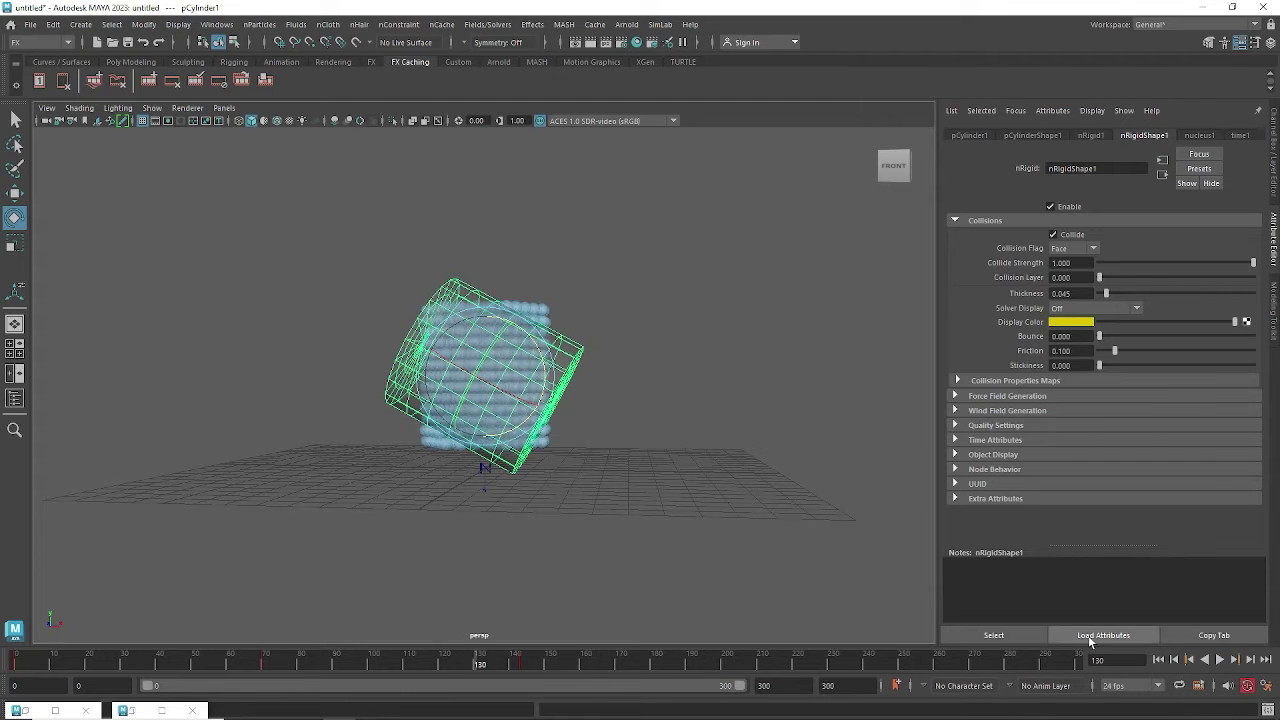
pyautogui.click(1158, 660)
pyautogui.keyDown('alt'); pyautogui.moveTo(561, 304); pyautogui.dragTo(595, 350); pyautogui.keyUp('alt')
pyautogui.scroll(3, 540, 341)
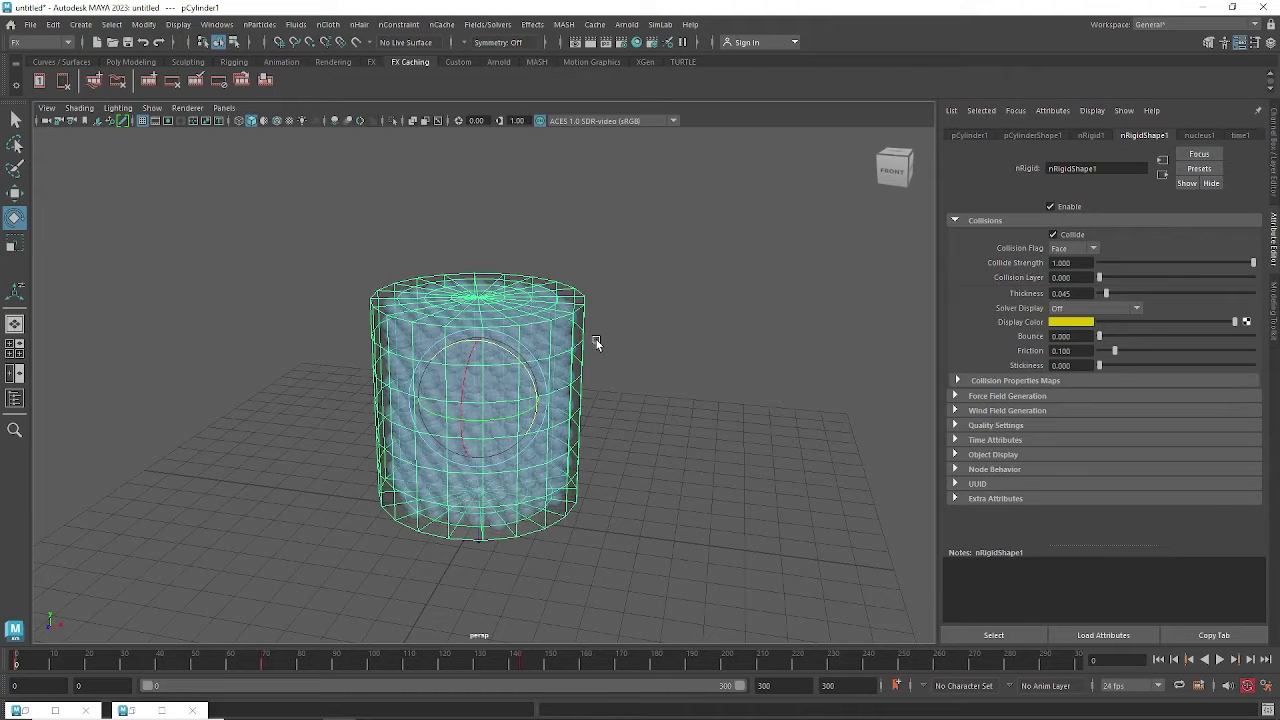
# Switch the viewport to the front view of the cylinder.
pyautogui.keyDown('alt'); pyautogui.moveTo(543, 307); pyautogui.dragTo(517, 277); pyautogui.keyUp('alt')
pyautogui.keyDown('alt'); pyautogui.moveTo(517, 277); pyautogui.dragTo(583, 282, button='right'); pyautogui.keyUp('alt')
pyautogui.keyDown('alt'); pyautogui.moveTo(583, 282); pyautogui.dragTo(591, 247); pyautogui.keyUp('alt')
pyautogui.press('space')
pyautogui.moveTo(695, 284); pyautogui.dragTo(698, 317)
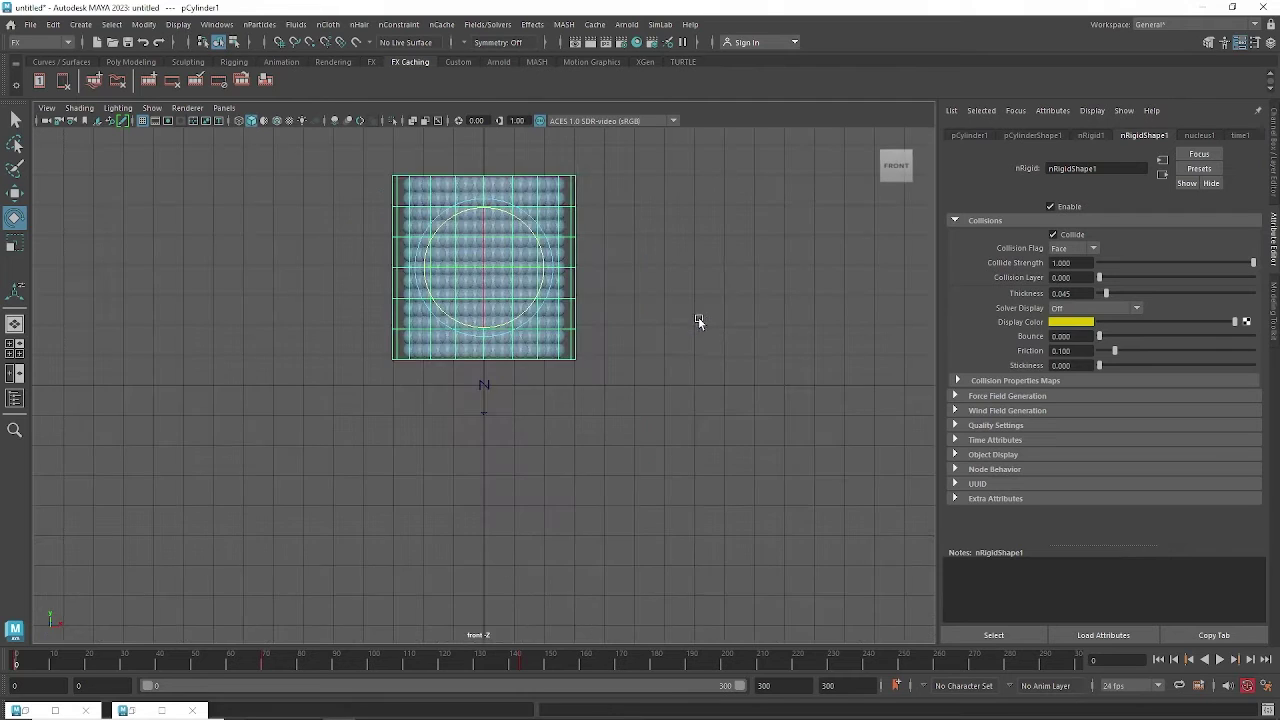
pyautogui.scroll(2, 491, 218)
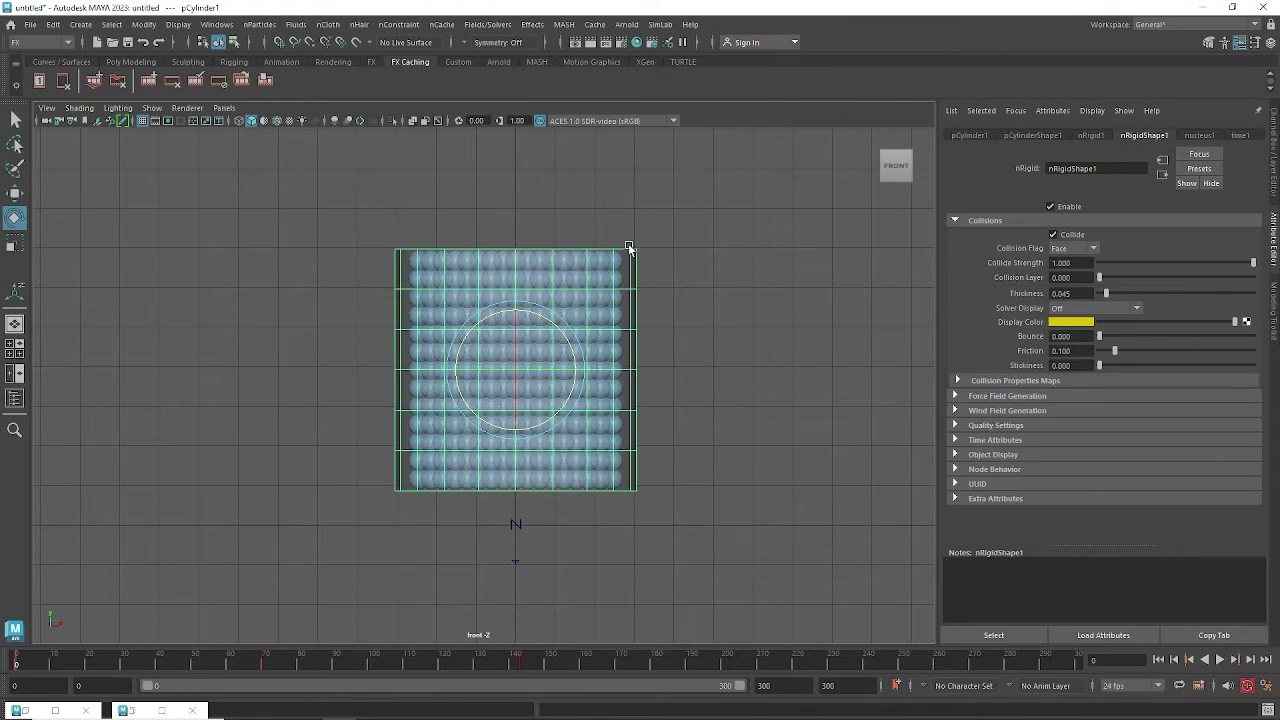
# Select and delete the cylinder's top cap faces in Face mode, then return to perspective view.
pyautogui.moveTo(629, 247); pyautogui.dragTo(628, 281, button='right')
pyautogui.moveTo(357, 218); pyautogui.dragTo(274, 242)
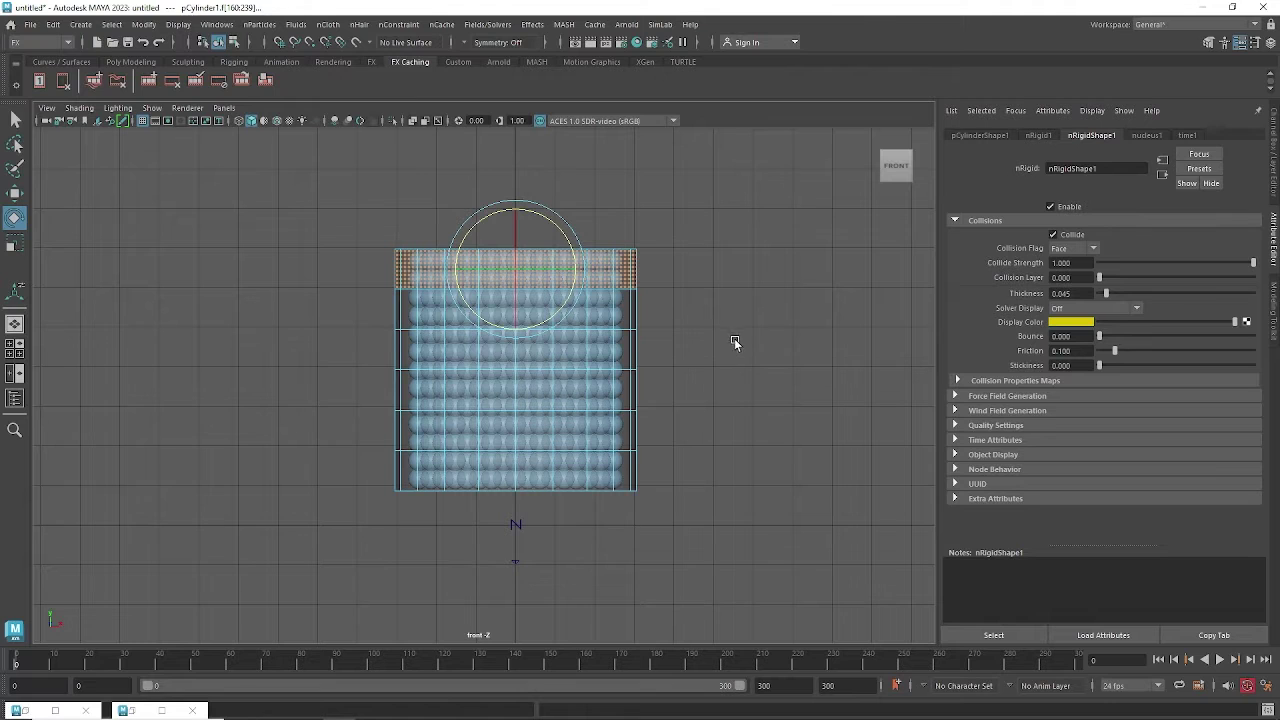
pyautogui.moveTo(273, 278); pyautogui.dragTo(685, 303)
pyautogui.press('space')
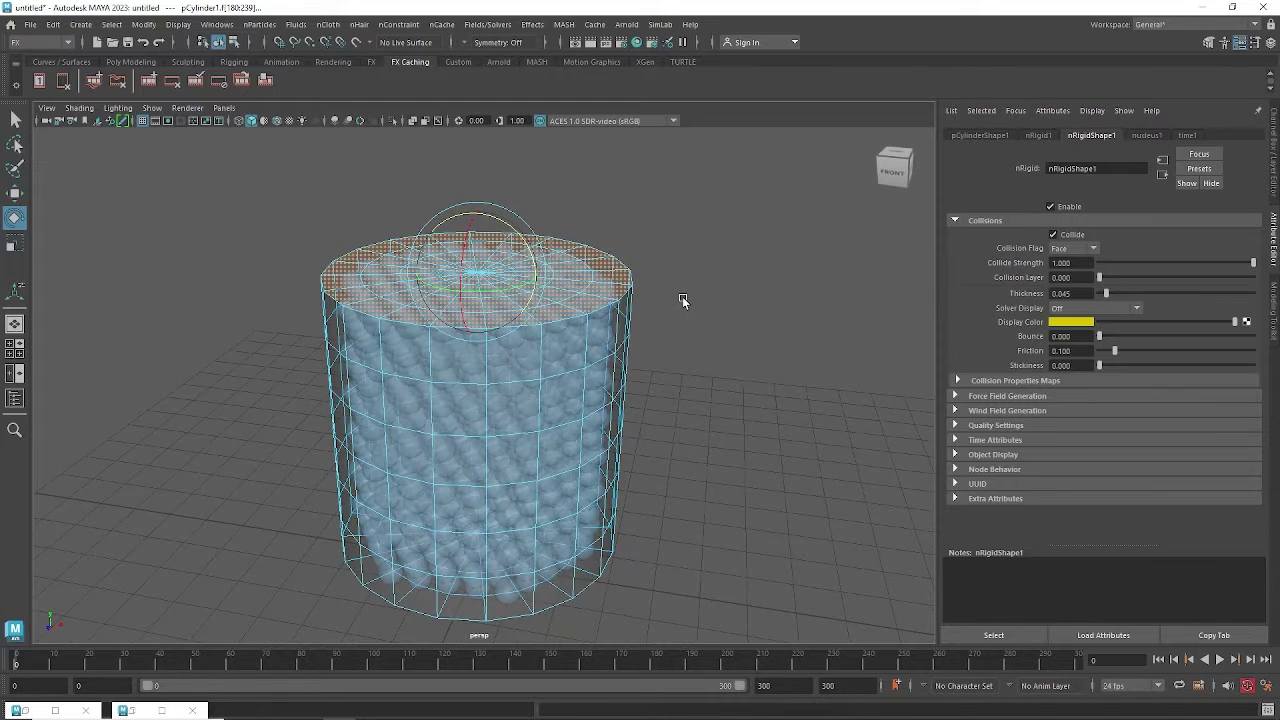
pyautogui.click(680, 293)
pyautogui.scroll(-3, 717, 411)
pyautogui.keyDown('alt'); pyautogui.moveTo(640, 400); pyautogui.dragTo(580, 370); pyautogui.keyUp('alt')
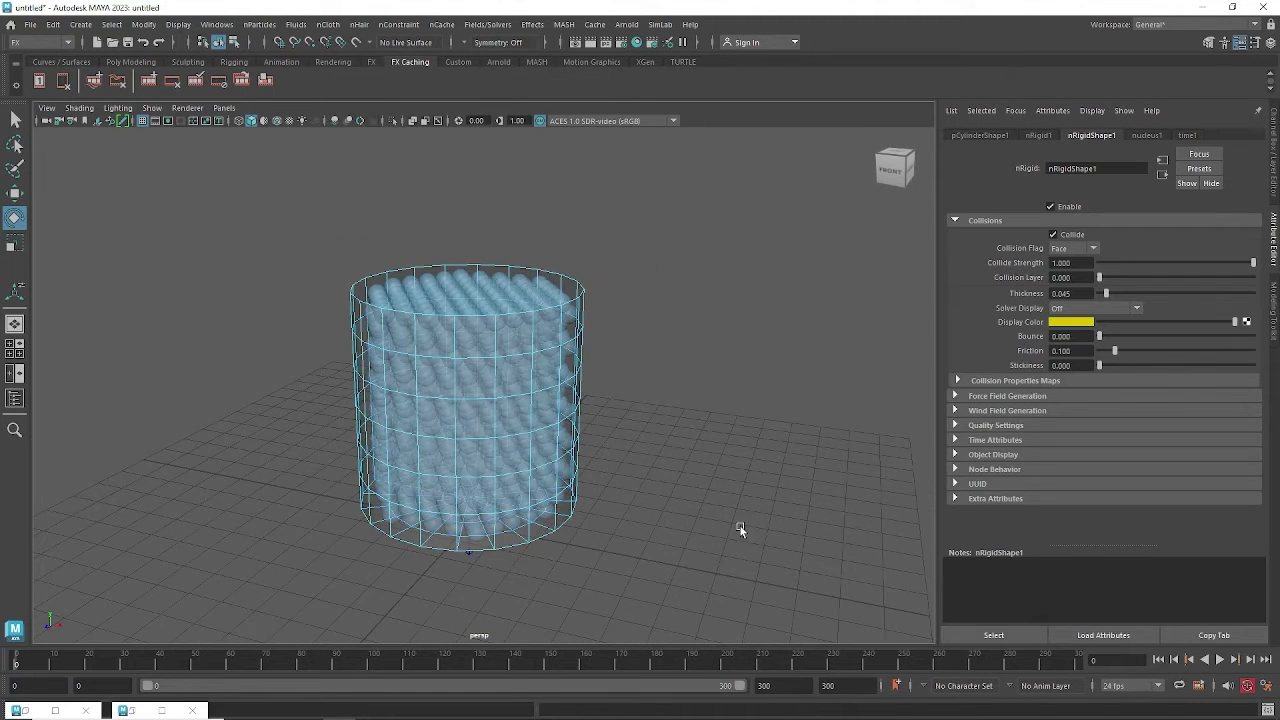
pyautogui.click(1219, 660)
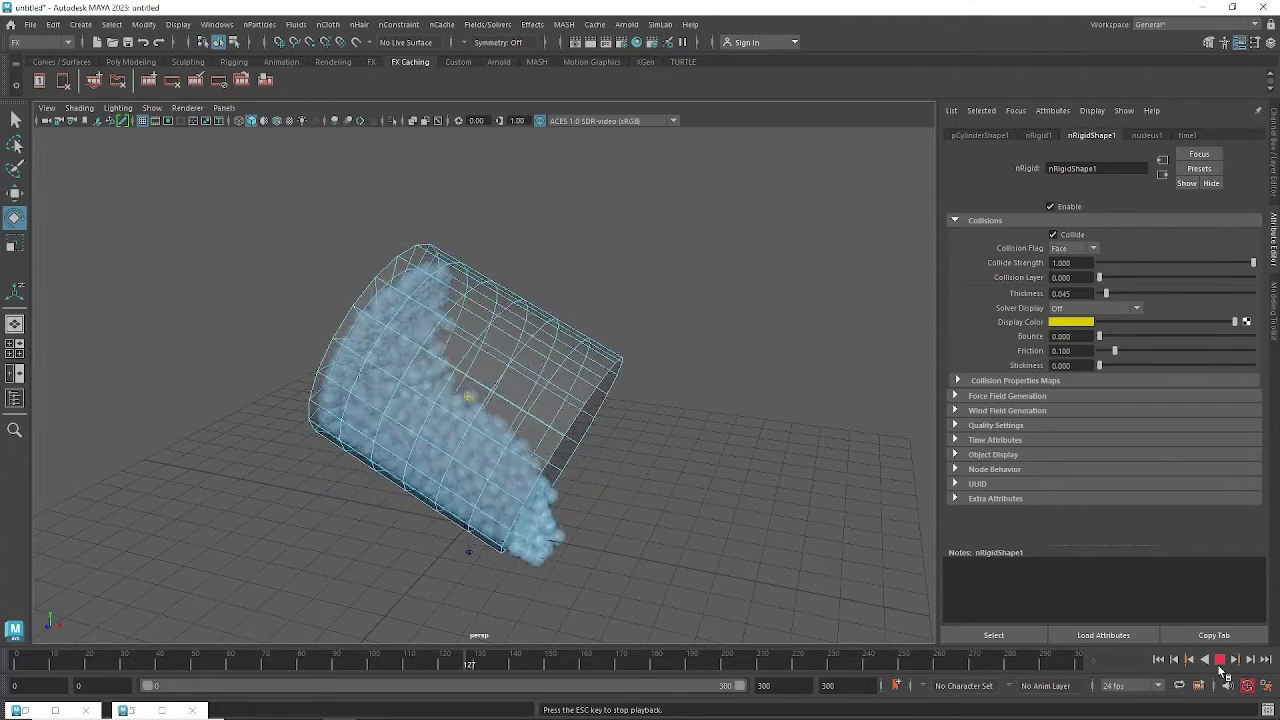
pyautogui.click(1220, 659)
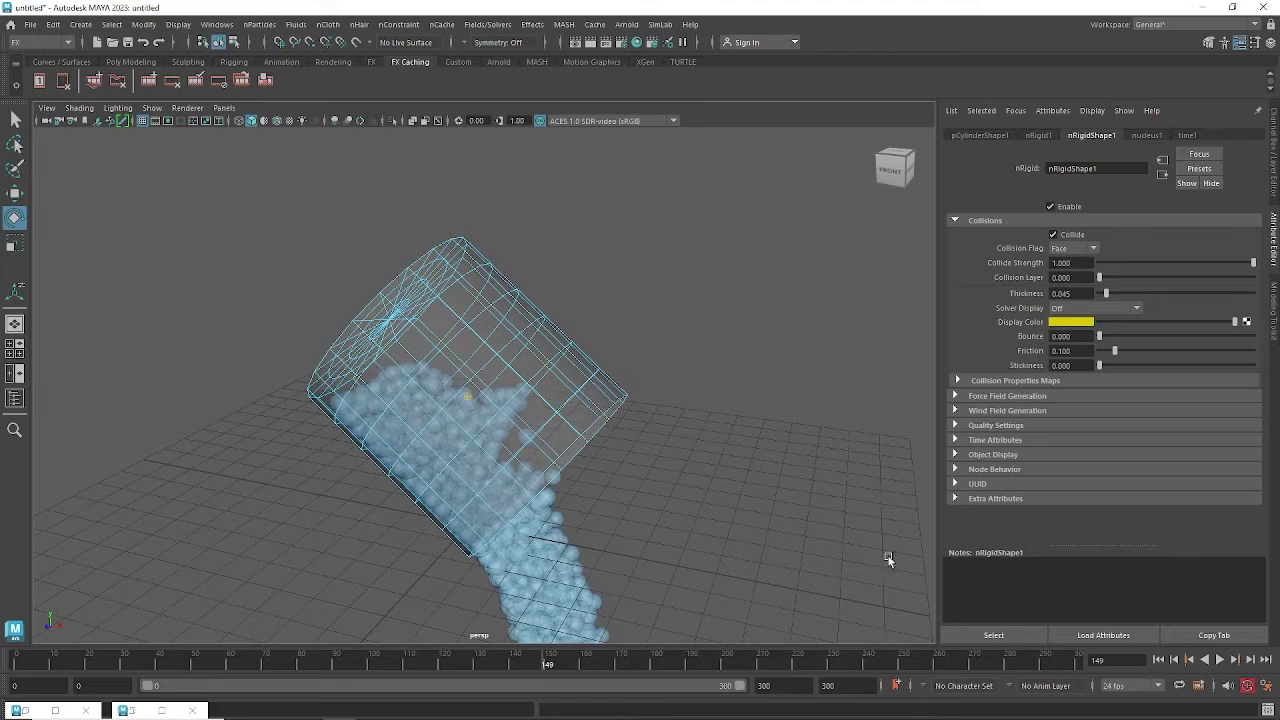
pyautogui.keyDown('alt'); pyautogui.moveTo(888, 556); pyautogui.dragTo(560, 366); pyautogui.keyUp('alt')
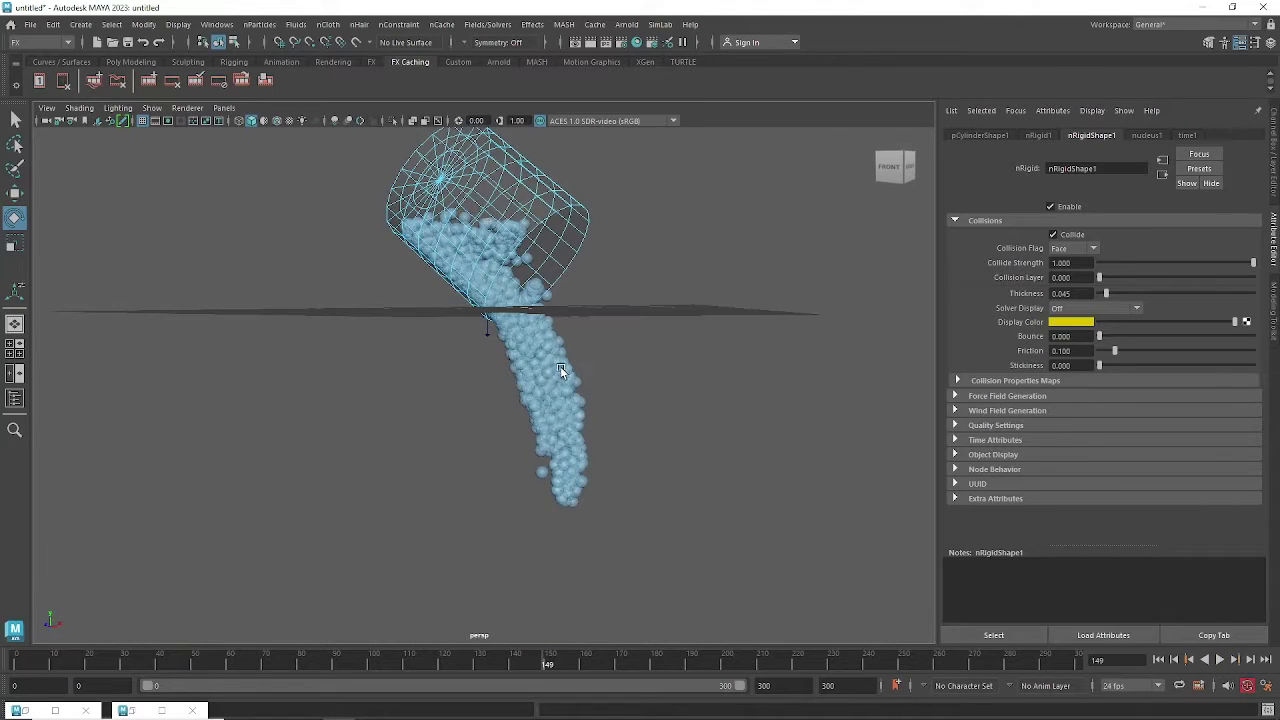
pyautogui.keyDown('alt'); pyautogui.moveTo(737, 329); pyautogui.dragTo(784, 416); pyautogui.keyUp('alt')
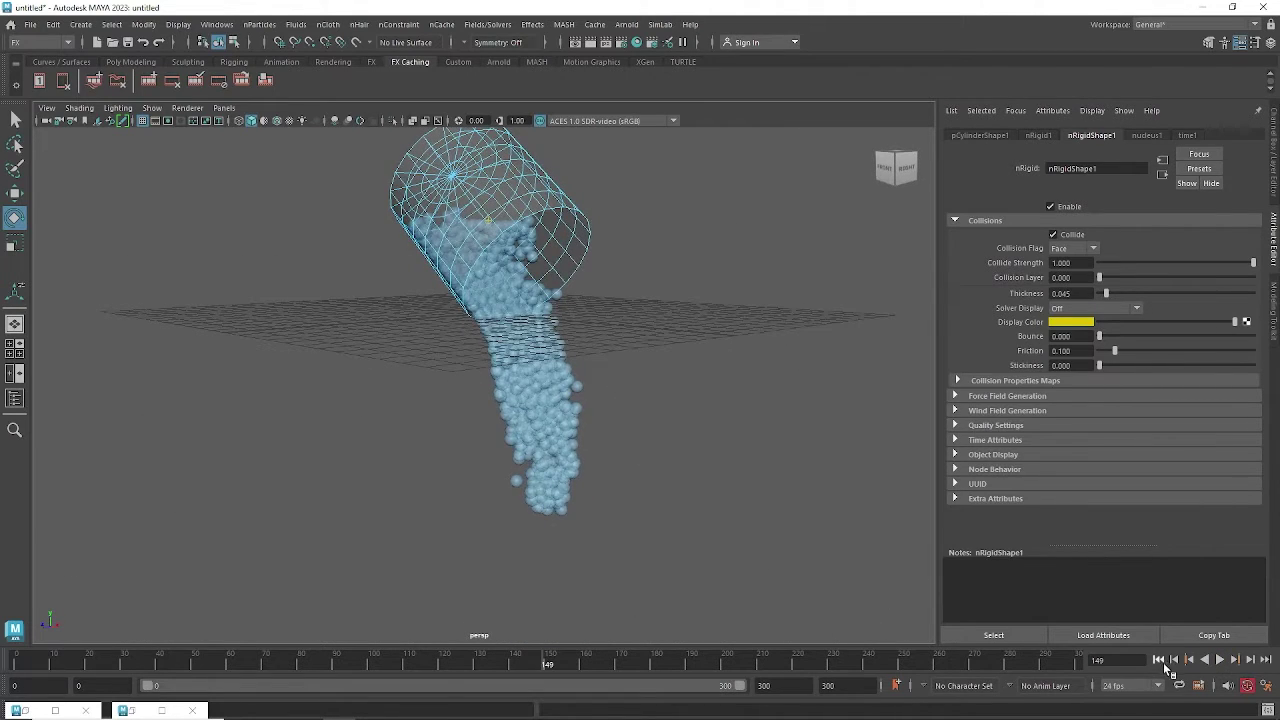
pyautogui.click(1158, 659)
pyautogui.keyDown('alt'); pyautogui.moveTo(583, 509); pyautogui.dragTo(471, 429); pyautogui.keyUp('alt')
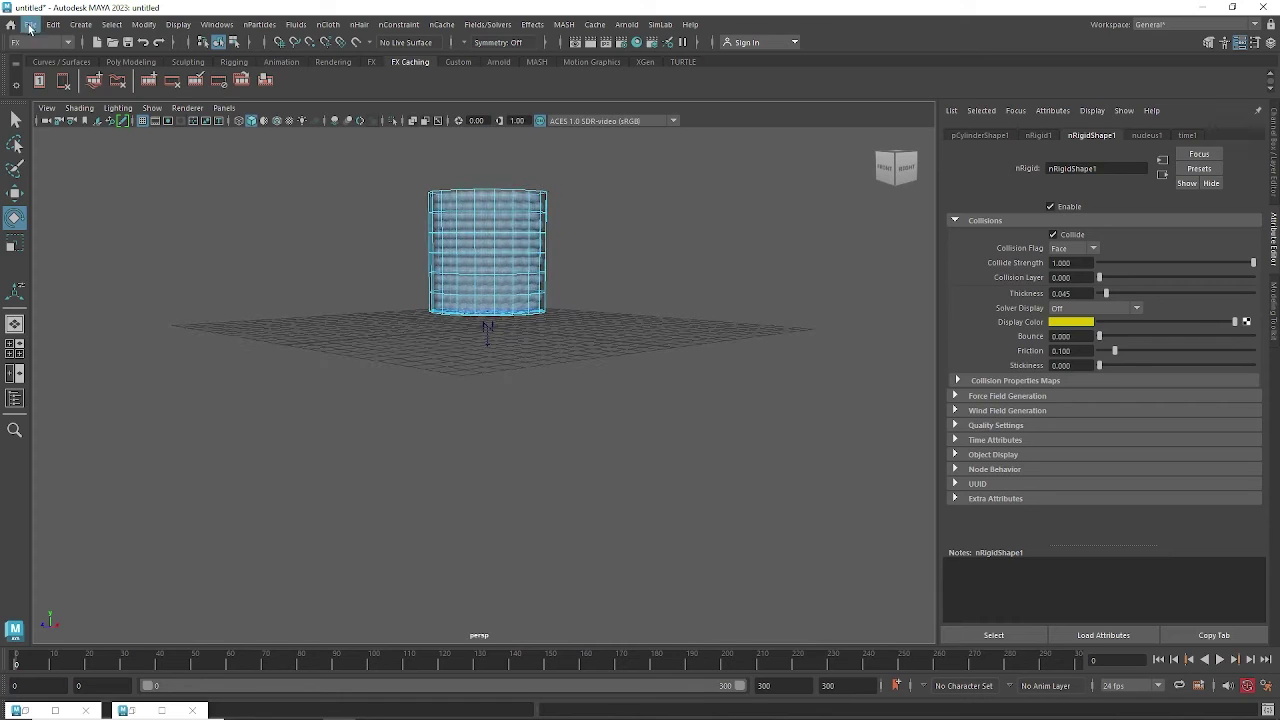
pyautogui.click(82, 26)
pyautogui.moveTo(107, 88)
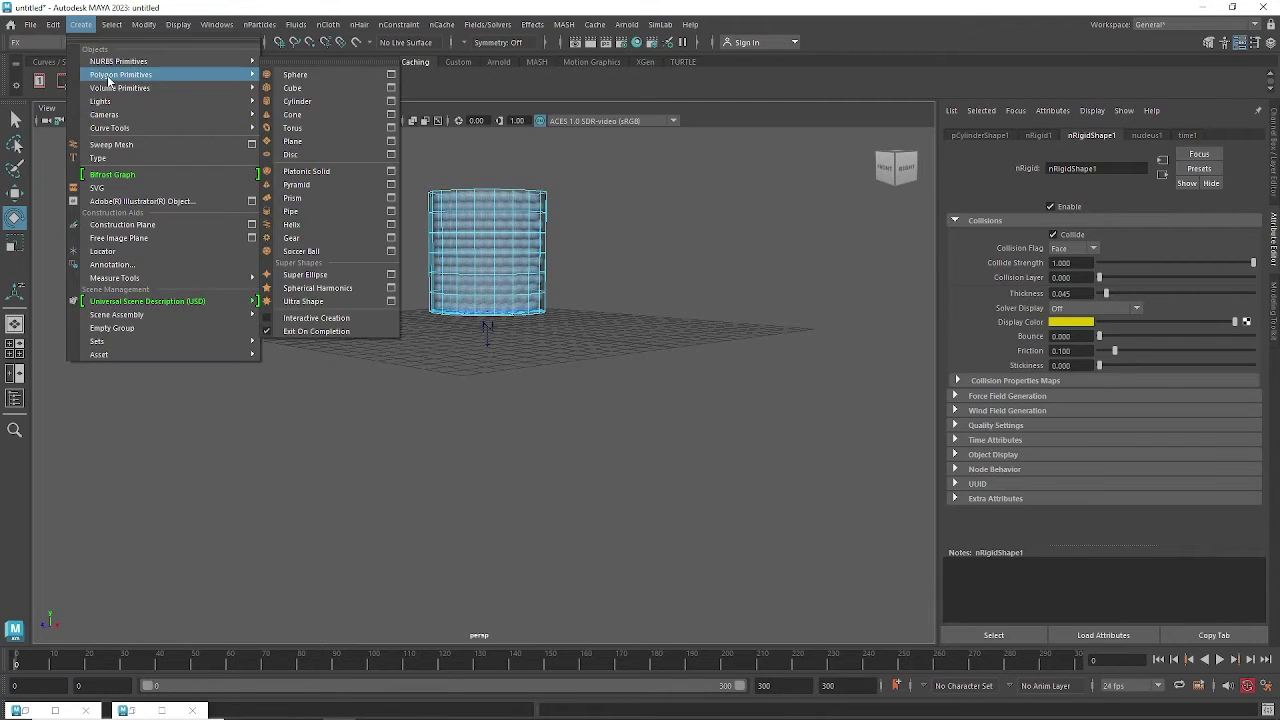
pyautogui.click(290, 101)
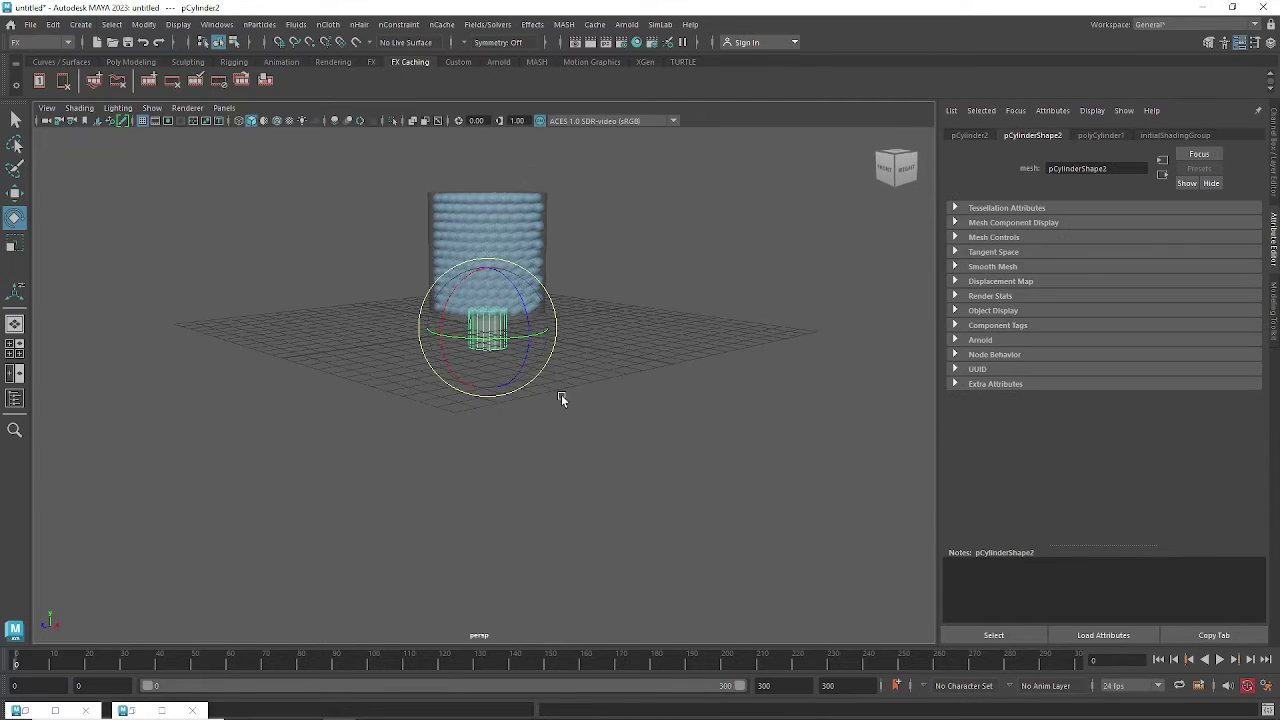
pyautogui.press('Delete')
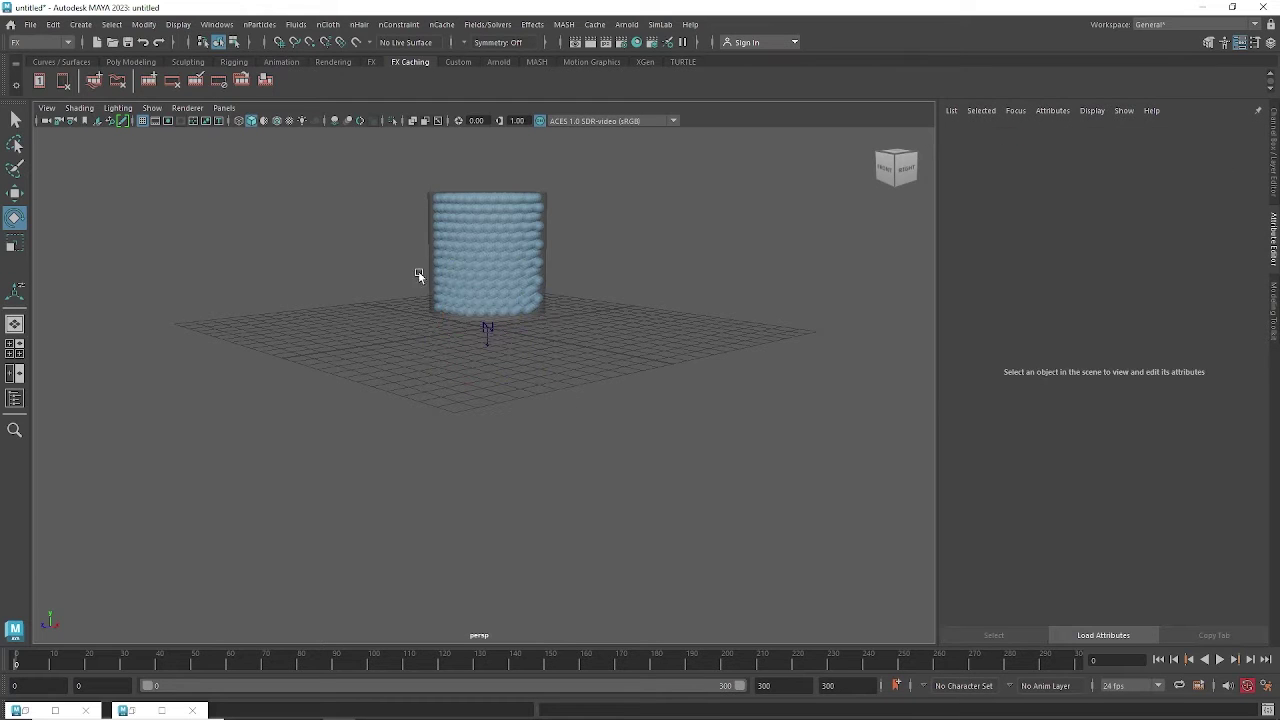
pyautogui.click(80, 25)
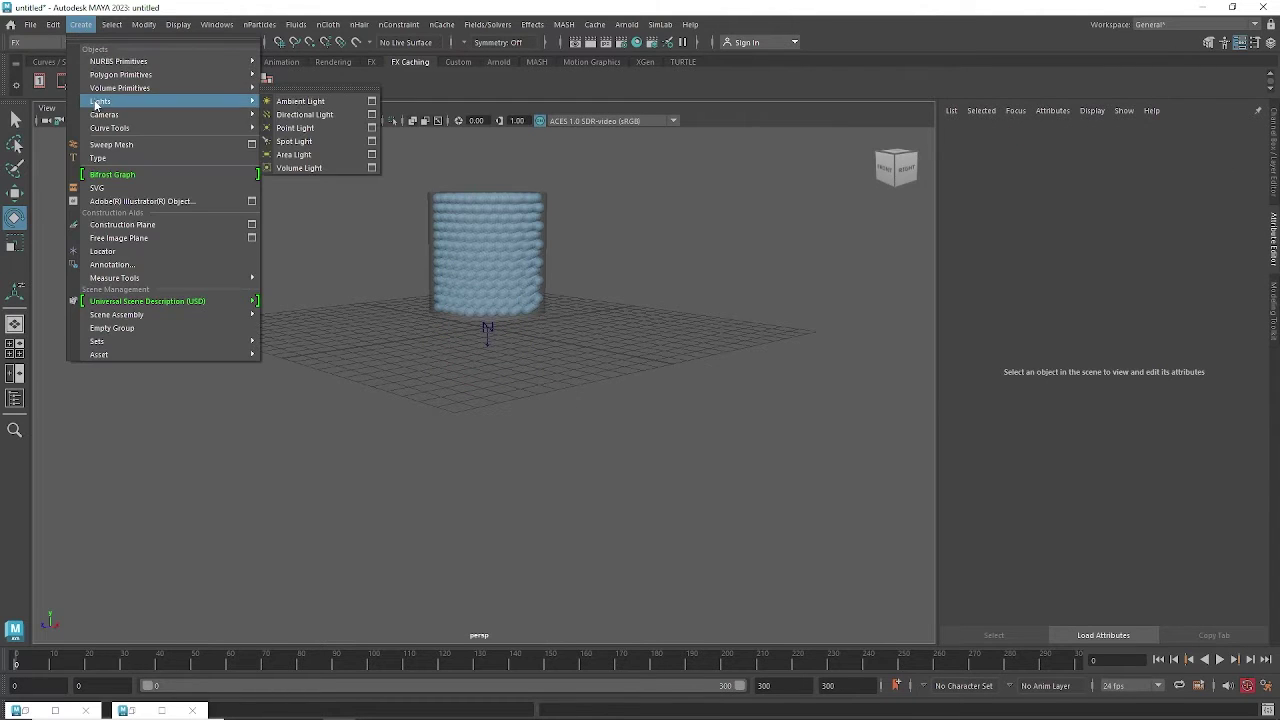
pyautogui.moveTo(103, 93)
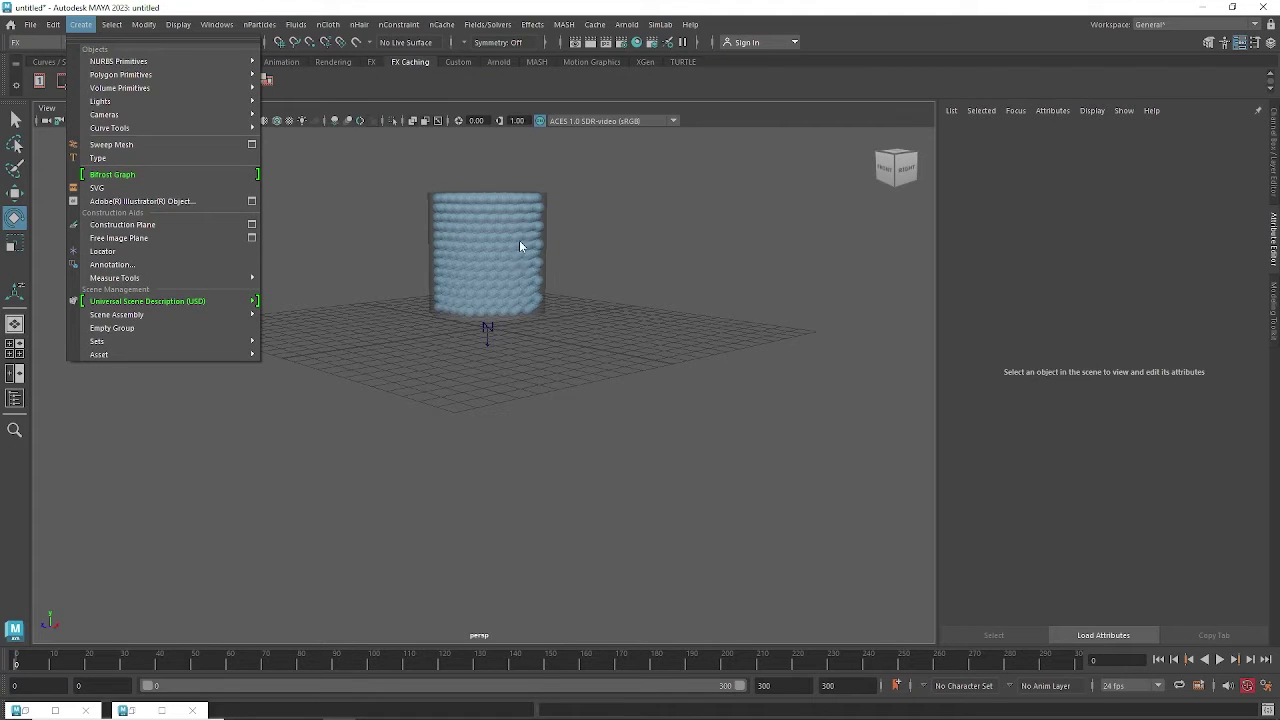
pyautogui.click(633, 297)
pyautogui.keyDown('alt'); pyautogui.moveTo(591, 307); pyautogui.dragTo(572, 322, button='middle'); pyautogui.keyUp('alt')
pyautogui.keyDown('alt'); pyautogui.moveTo(572, 322); pyautogui.dragTo(609, 321, button='right'); pyautogui.keyUp('alt')
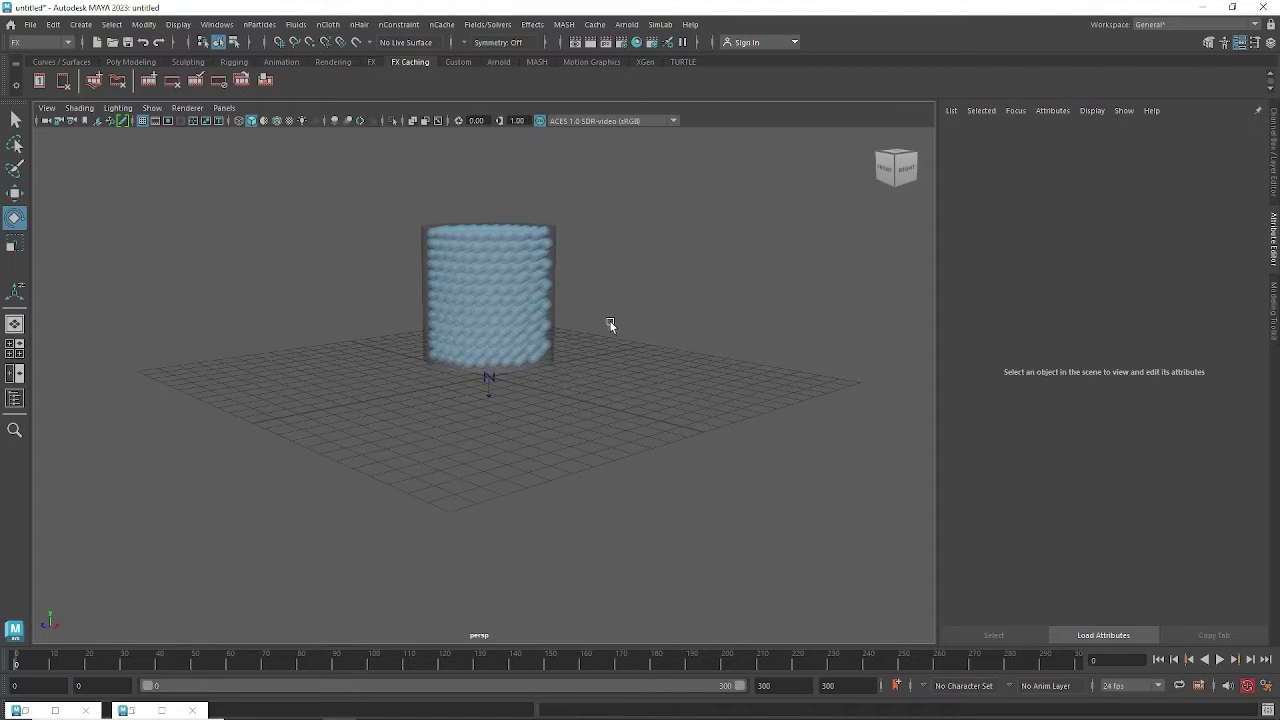
pyautogui.keyDown('alt'); pyautogui.moveTo(609, 321); pyautogui.dragTo(612, 334, button='middle'); pyautogui.keyUp('alt')
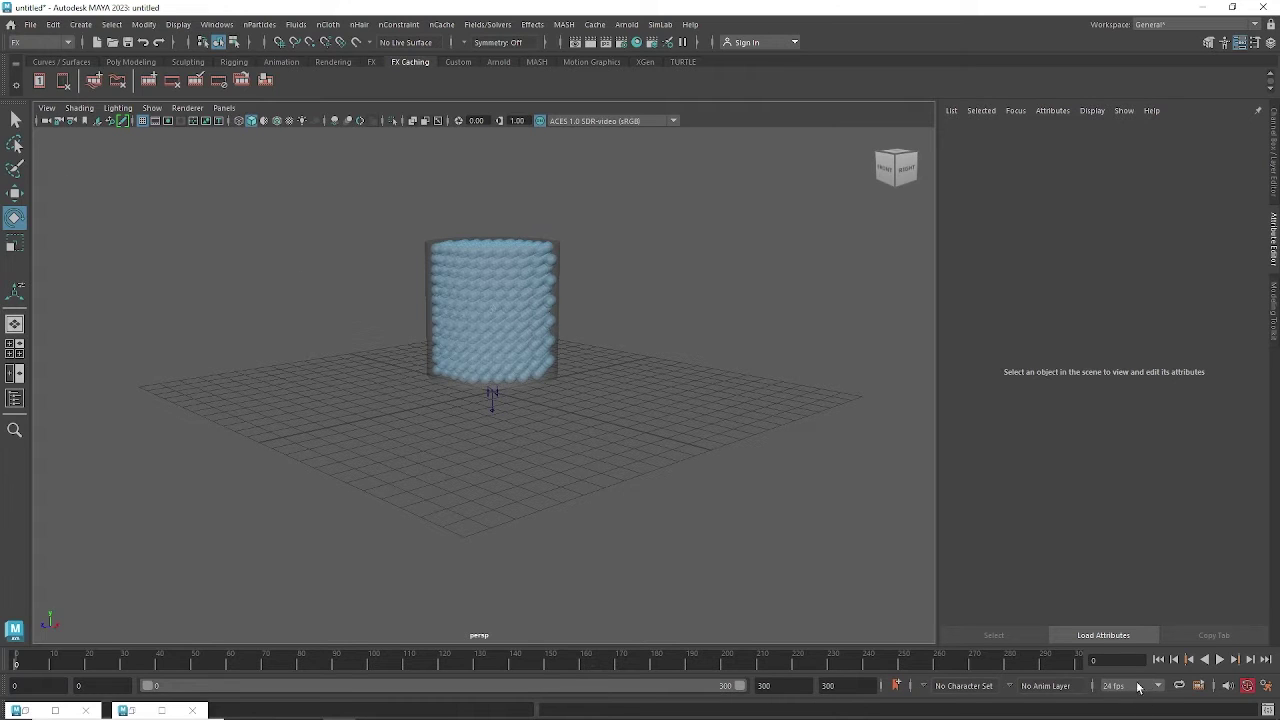
# Play the simulation and stop at frame 68, with the particles settled at the cylinder's bottom.
pyautogui.click(1219, 660)
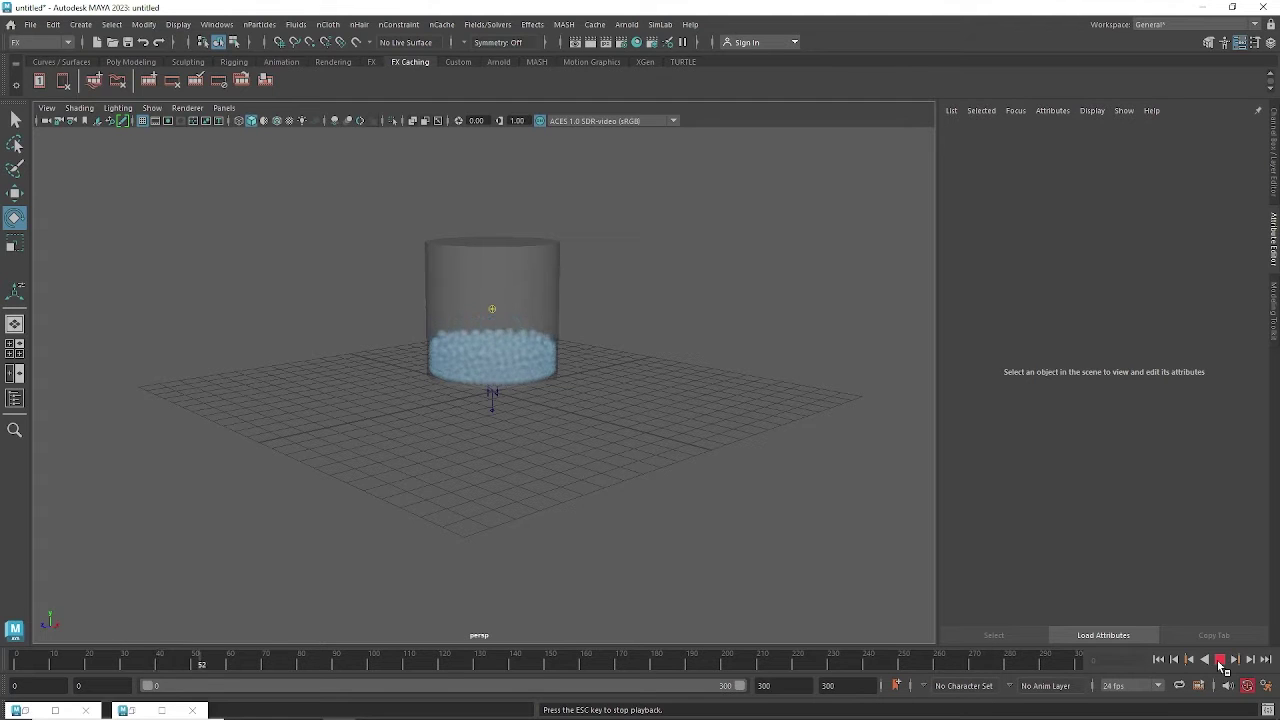
pyautogui.click(1219, 660)
pyautogui.keyDown('alt'); pyautogui.moveTo(737, 443); pyautogui.dragTo(832, 447, button='right'); pyautogui.keyUp('alt')
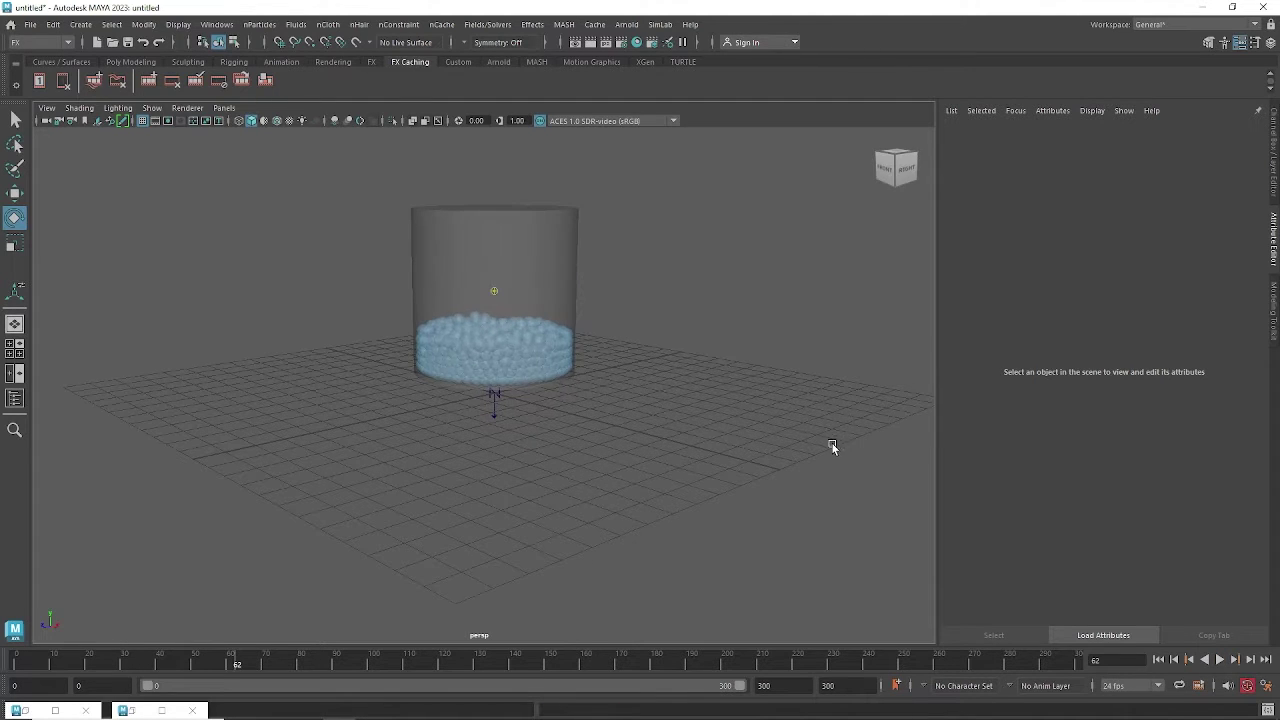
pyautogui.click(1219, 660)
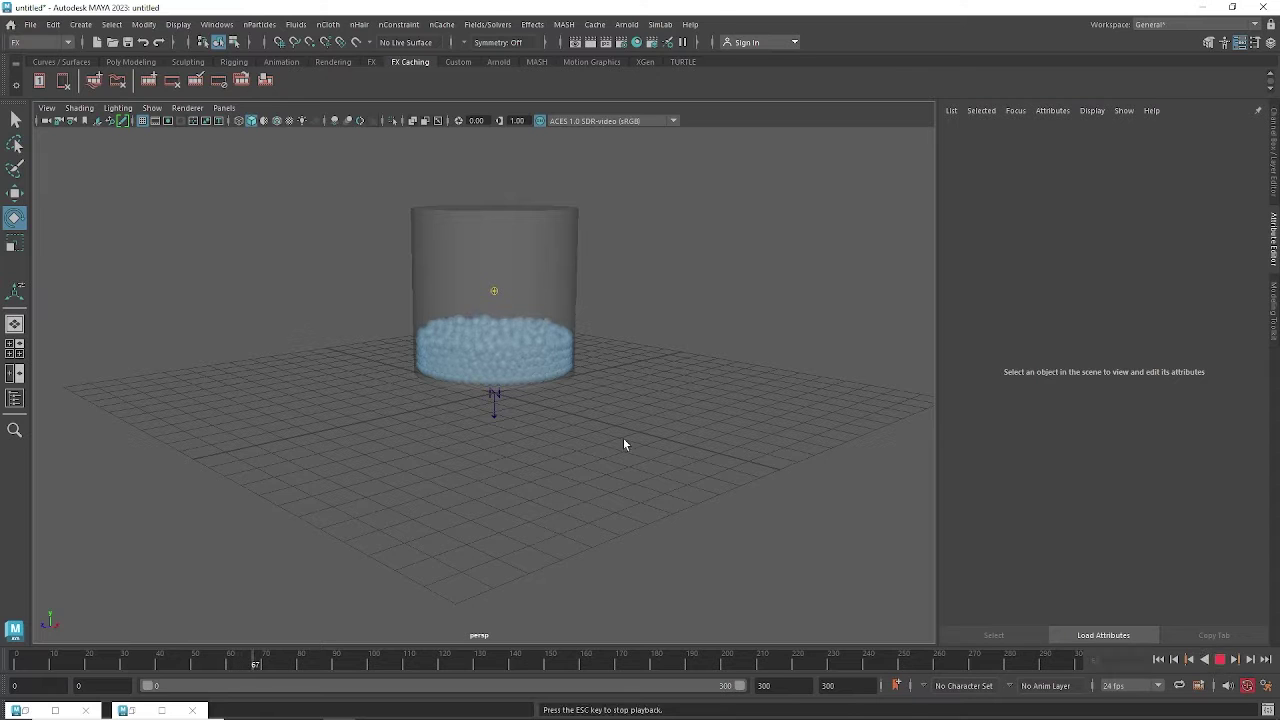
pyautogui.press('Escape')
pyautogui.keyDown('alt'); pyautogui.moveTo(623, 444); pyautogui.dragTo(648, 431, button='right'); pyautogui.keyUp('alt')
# In wireframe, select the settled particles and apply Fields/Solvers > Initial State > Set for Selected.
pyautogui.press('4')
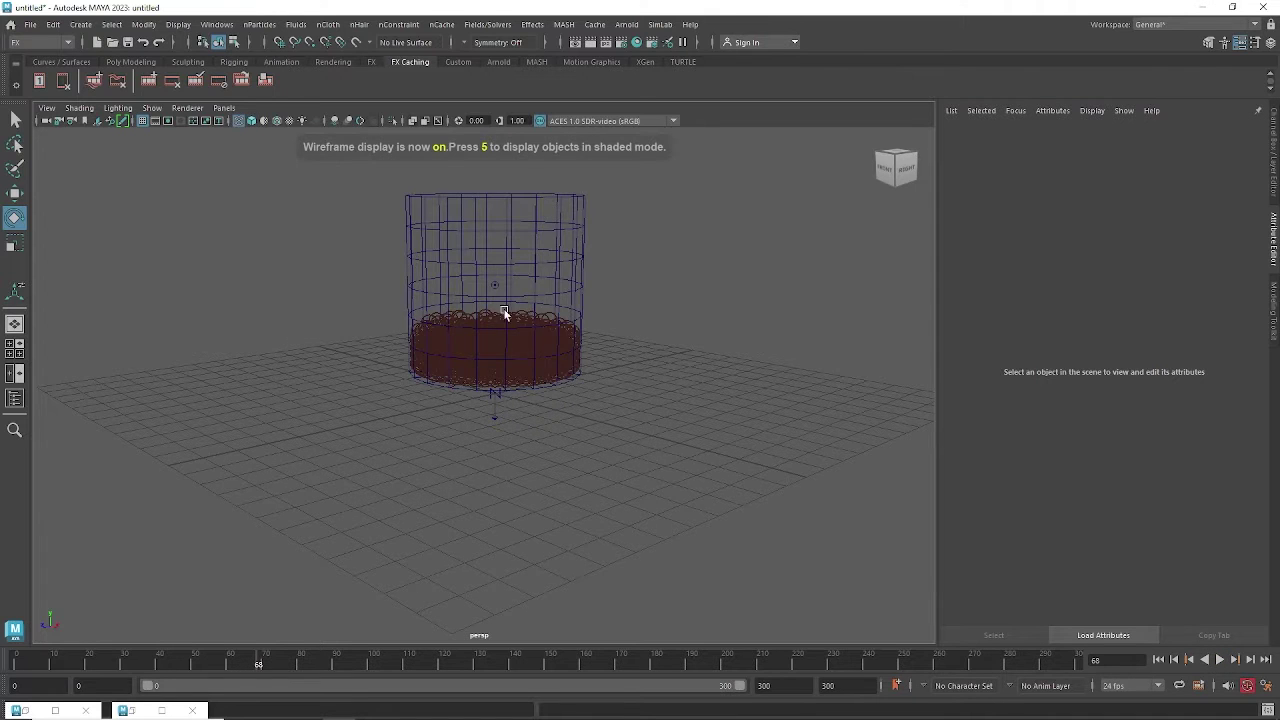
pyautogui.keyDown('alt'); pyautogui.moveTo(503, 314); pyautogui.dragTo(560, 320, button='right'); pyautogui.keyUp('alt')
pyautogui.click(551, 262)
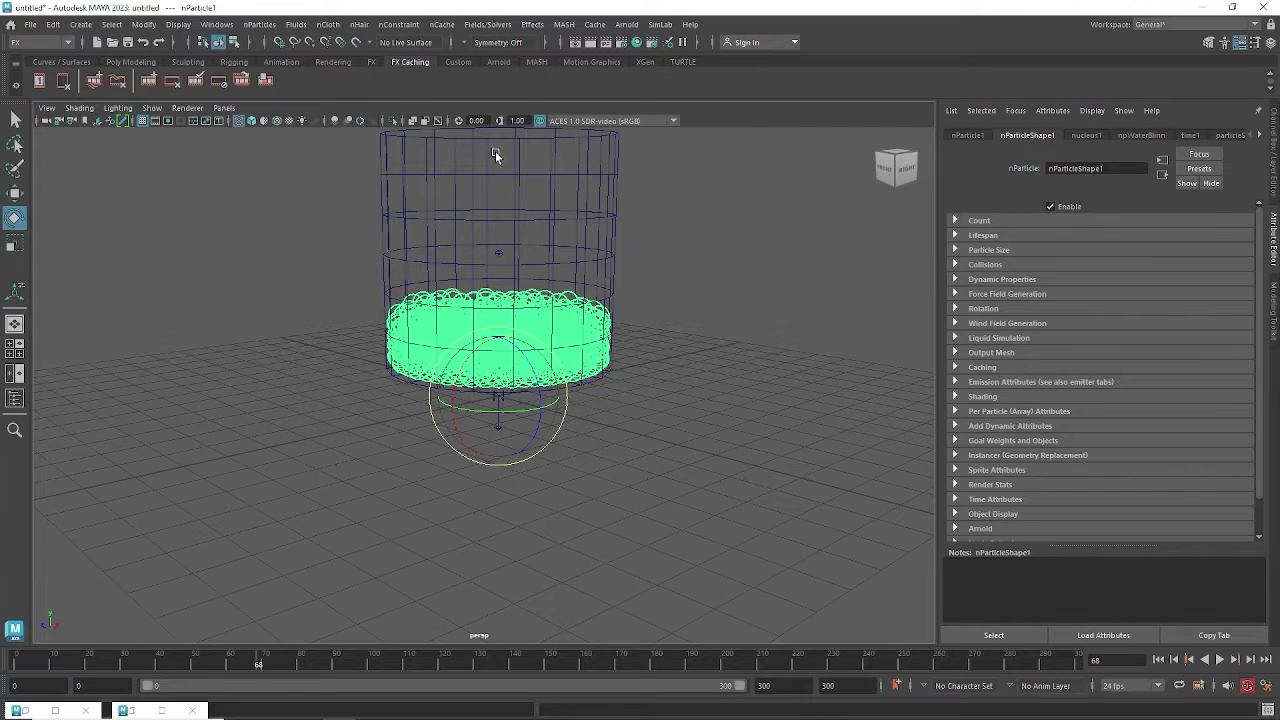
pyautogui.keyDown('alt'); pyautogui.moveTo(688, 350); pyautogui.dragTo(641, 386); pyautogui.keyUp('alt')
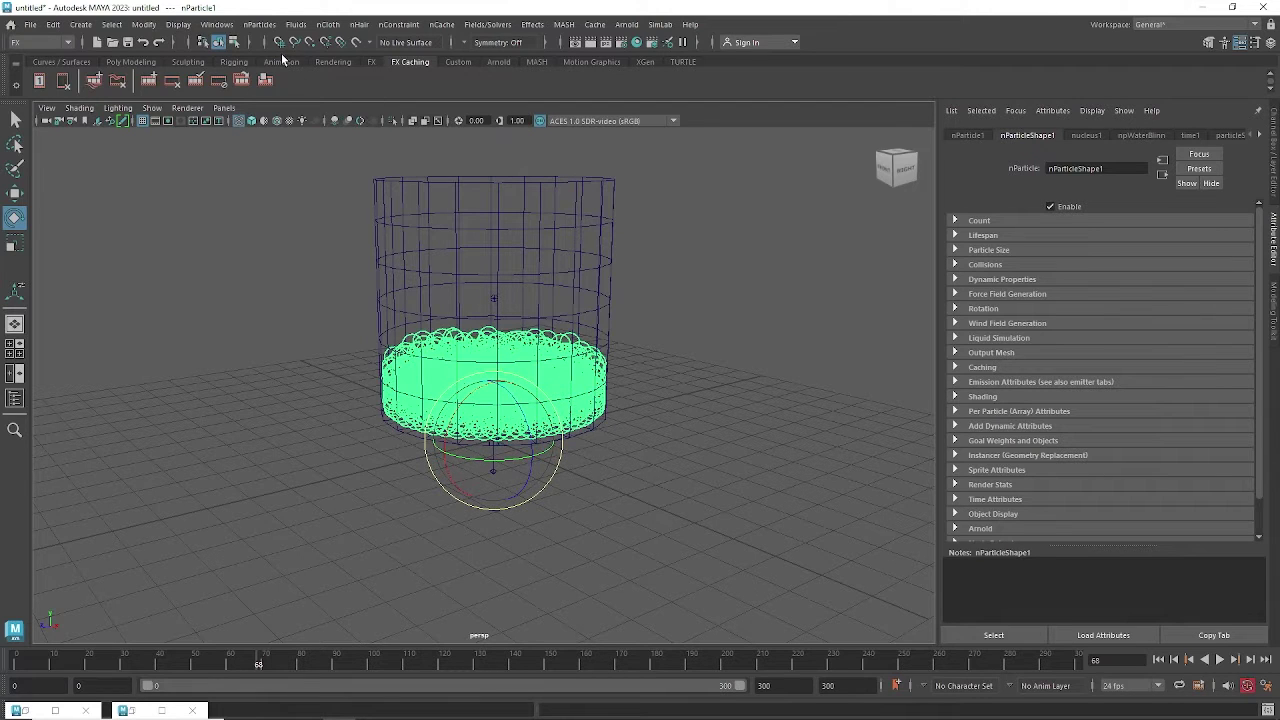
pyautogui.click(486, 26)
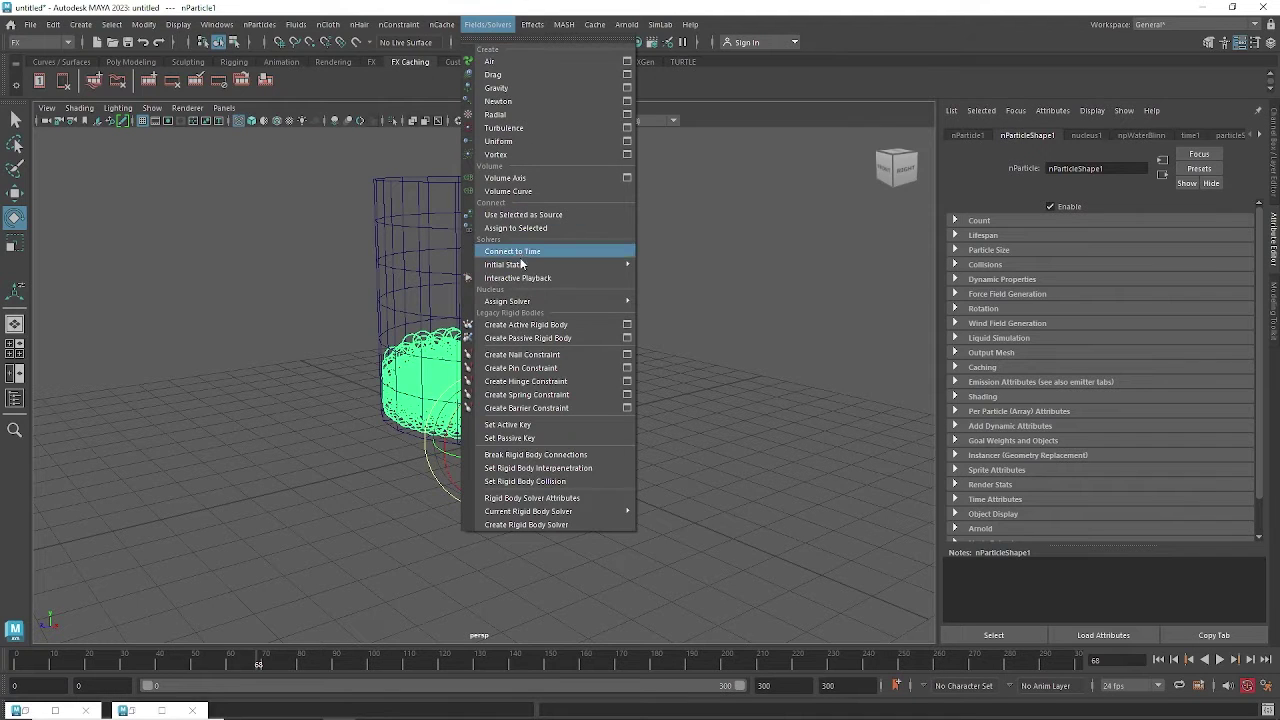
pyautogui.moveTo(528, 265)
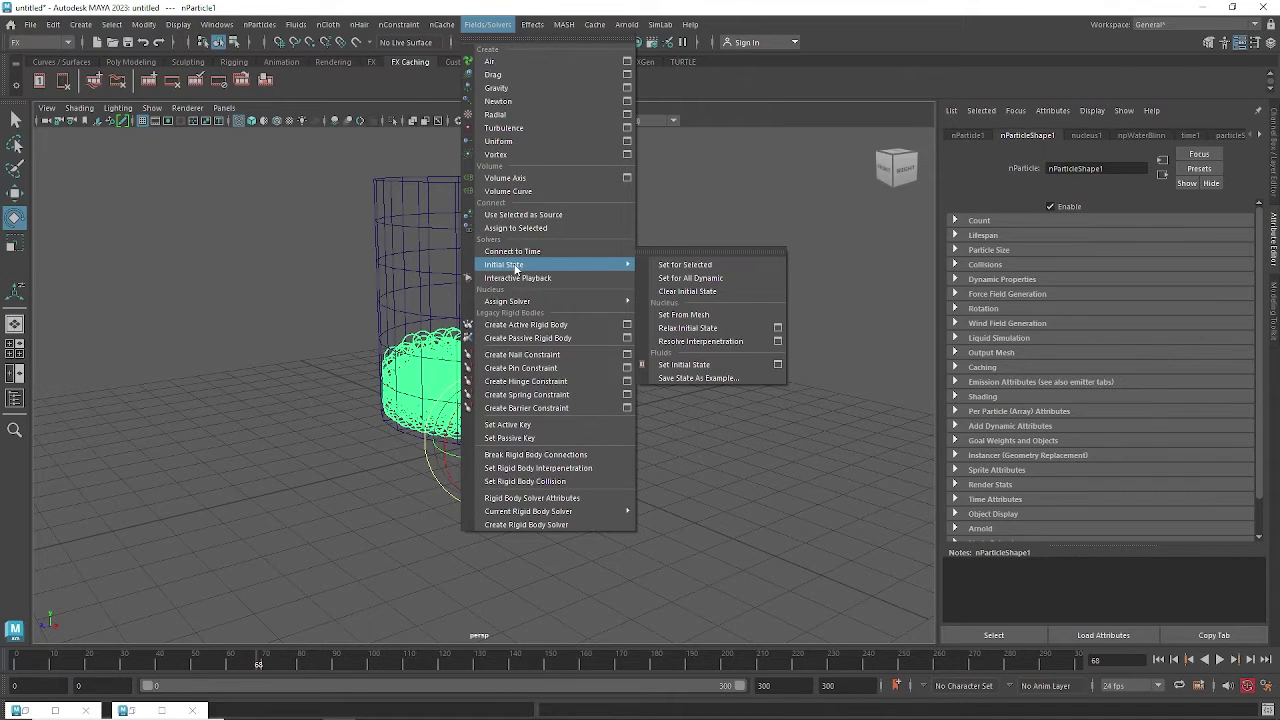
pyautogui.click(664, 264)
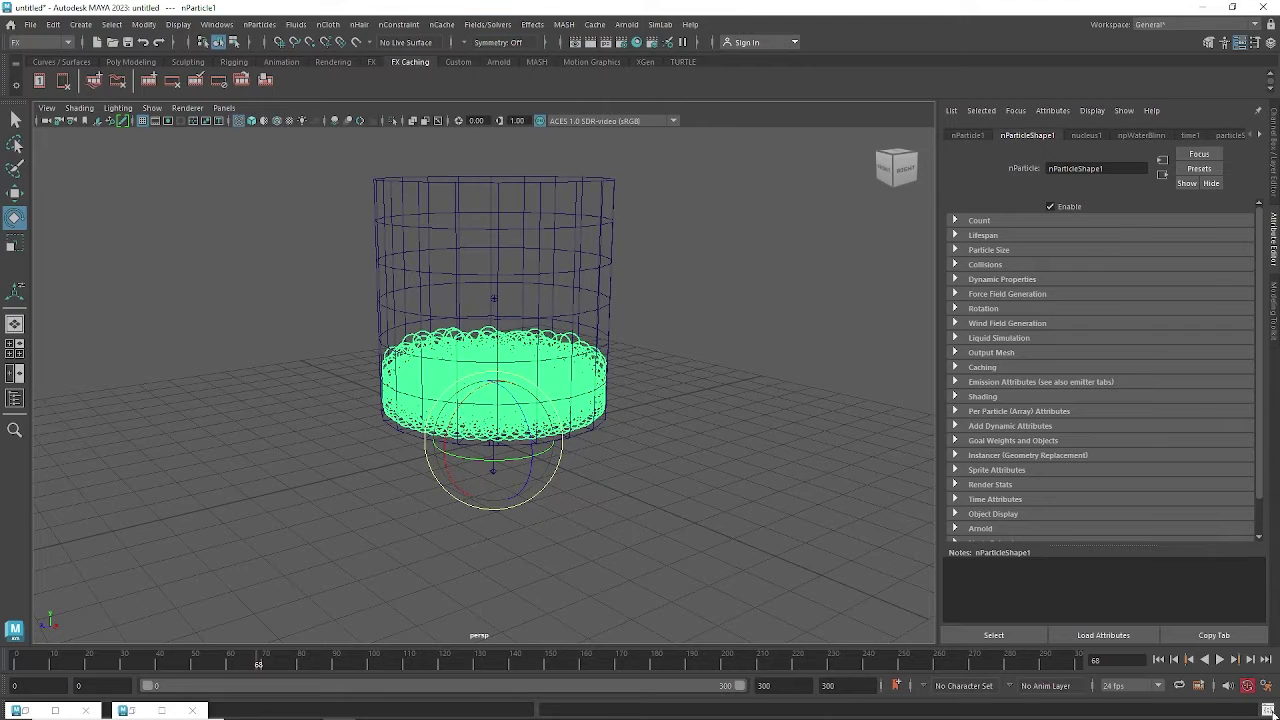
# Rewind and replay from the new initial state to frame 140, then switch to shaded display.
pyautogui.click(1158, 660)
pyautogui.click(1219, 660)
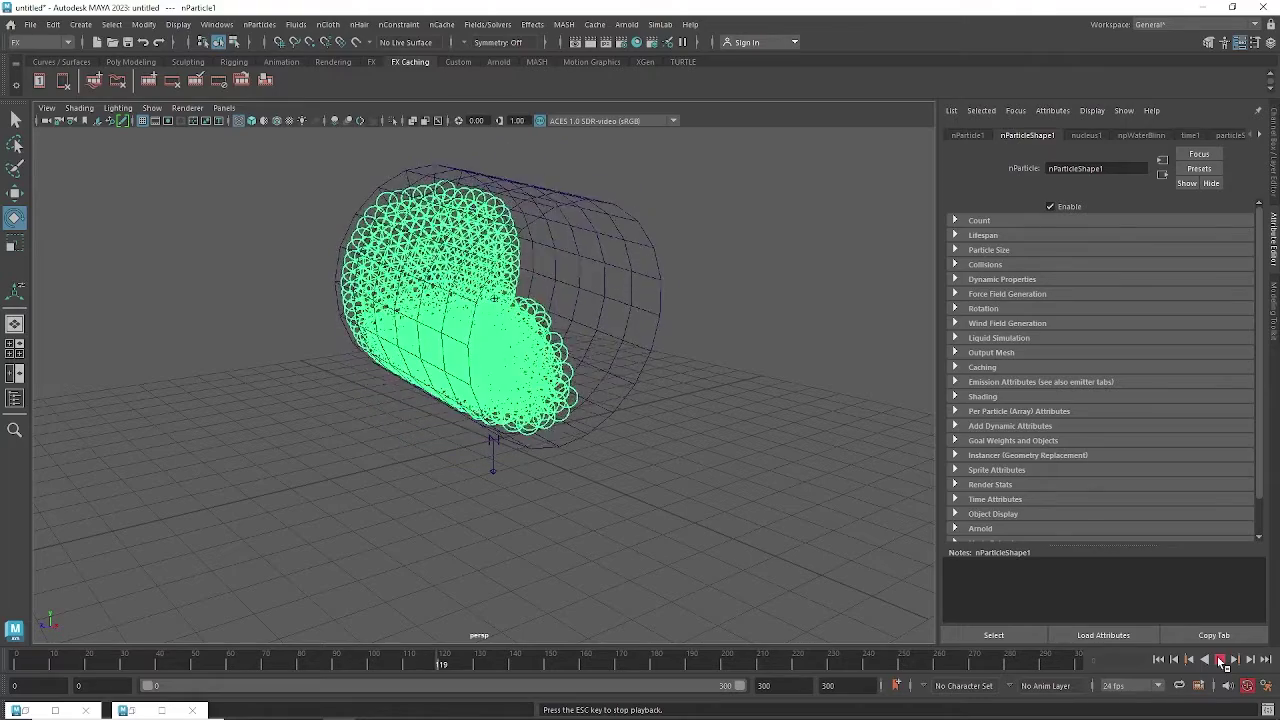
pyautogui.click(1220, 659)
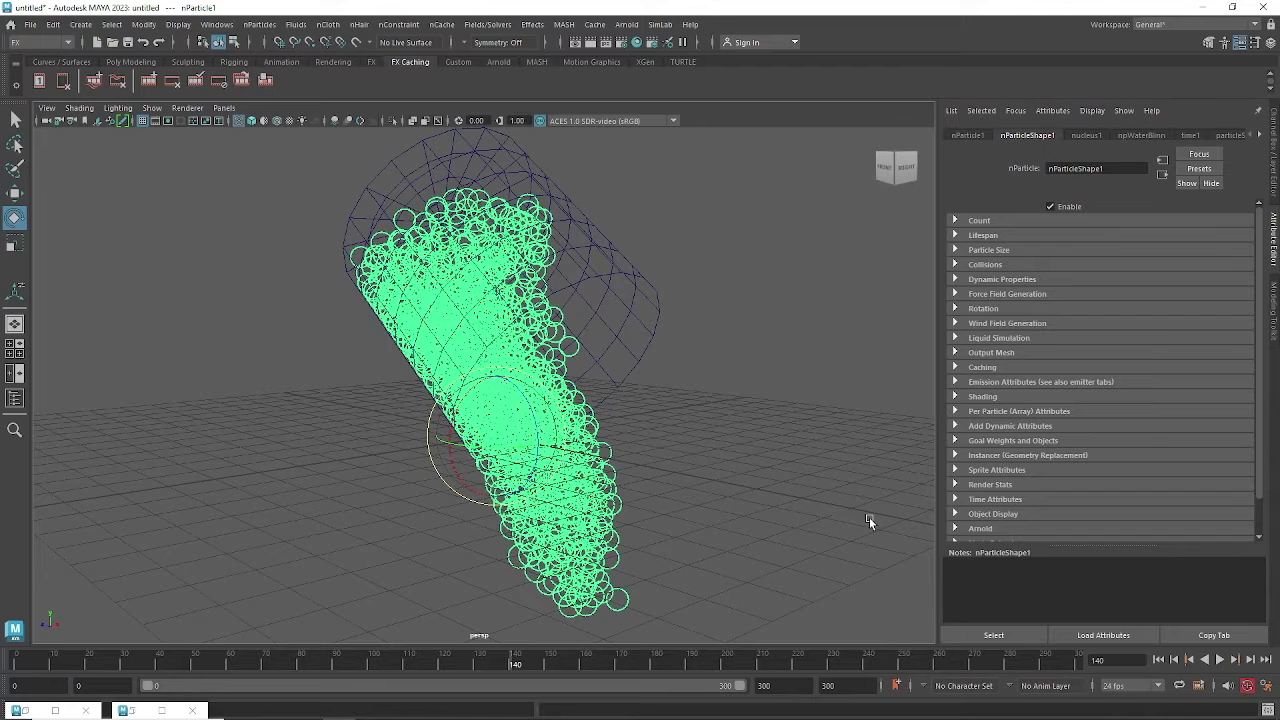
pyautogui.press('5')
pyautogui.moveTo(862, 515)
pyautogui.keyDown('alt'); pyautogui.mouseDown()
pyautogui.moveTo(814, 400)
pyautogui.moveTo(755, 398)
pyautogui.moveTo(792, 425)
pyautogui.mouseUp(); pyautogui.keyUp('alt')
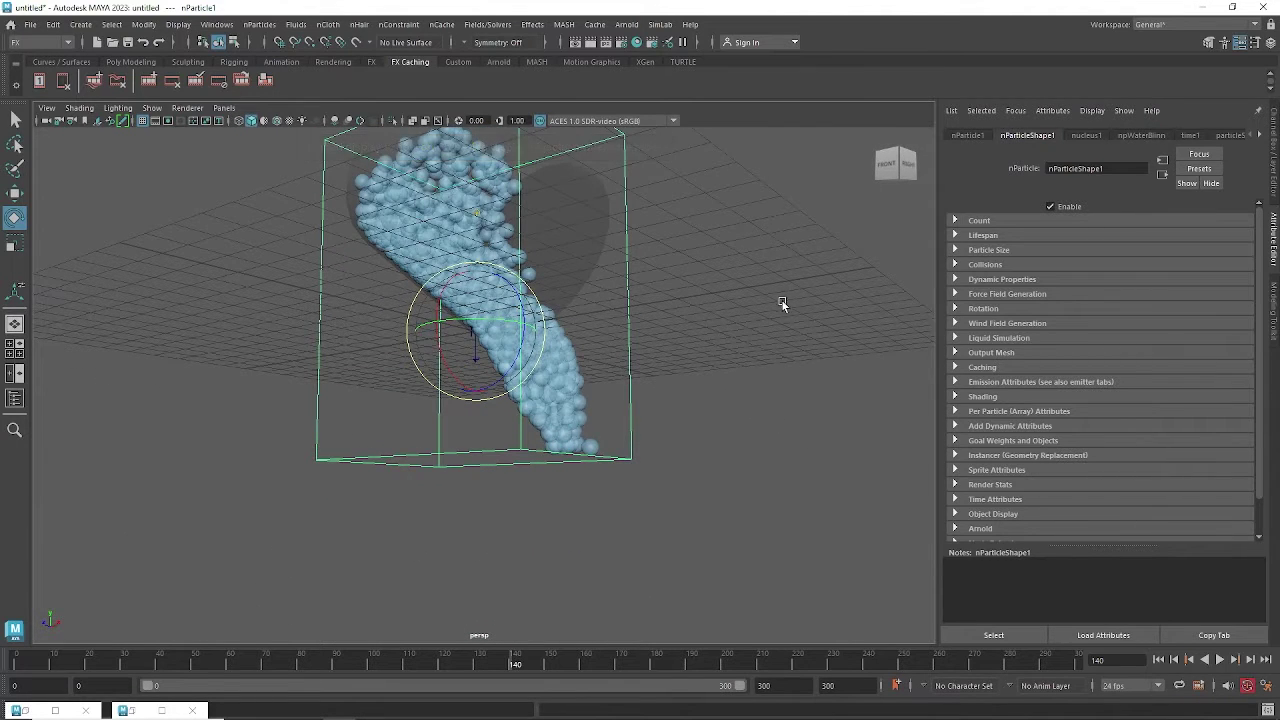
# Select the poured particles to load nParticleShape1 in the Attribute Editor.
pyautogui.keyDown('alt'); pyautogui.moveTo(731, 326); pyautogui.dragTo(717, 386); pyautogui.keyUp('alt')
pyautogui.click(646, 384)
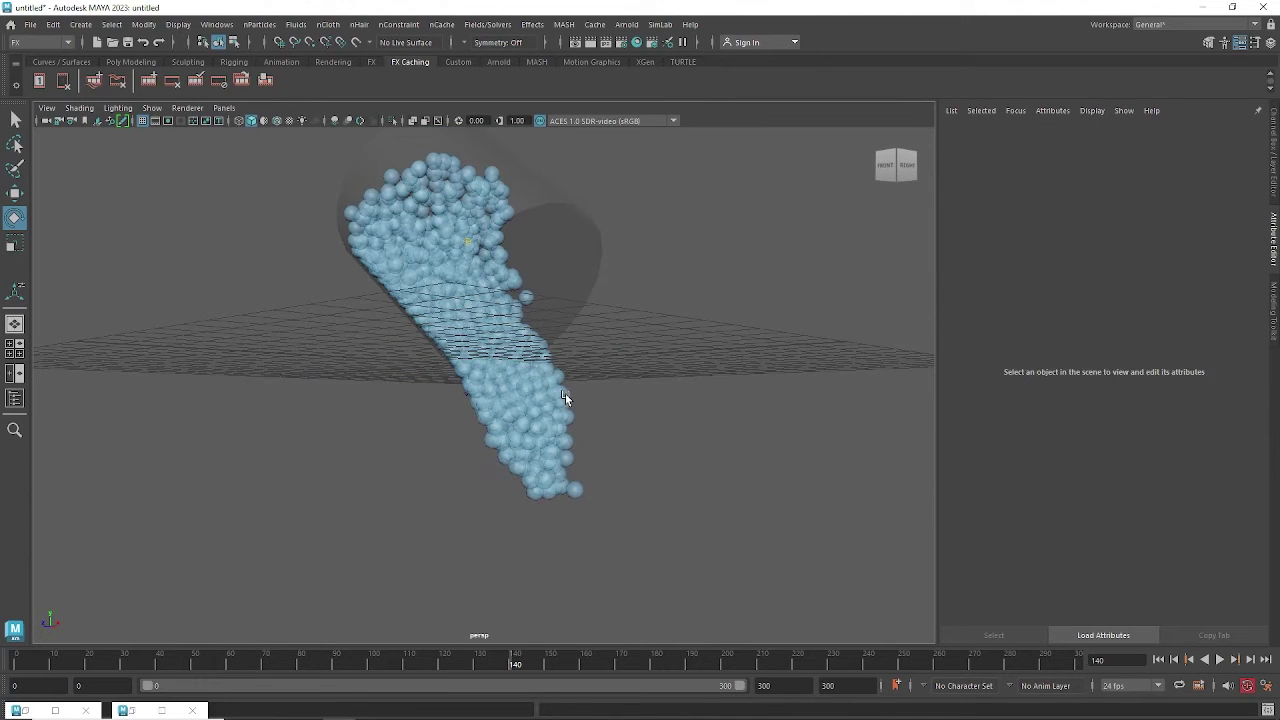
pyautogui.click(565, 393)
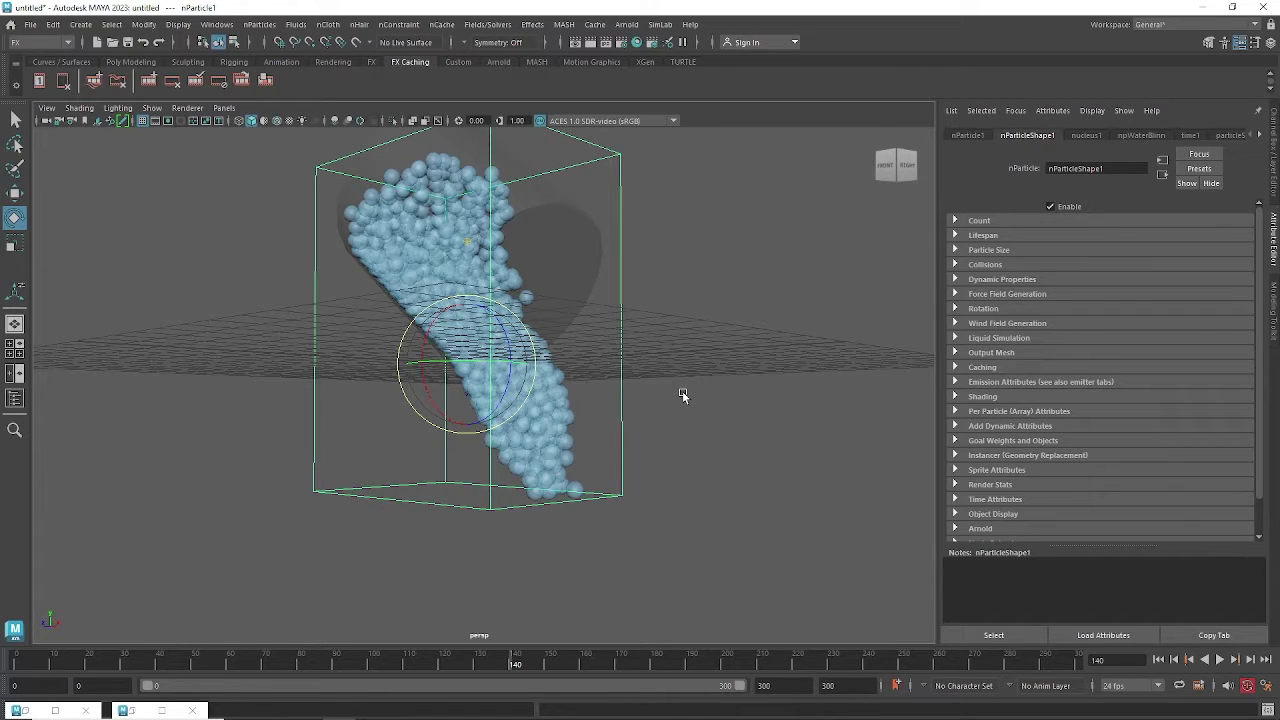
pyautogui.keyDown('alt'); pyautogui.moveTo(783, 390); pyautogui.dragTo(576, 364); pyautogui.keyUp('alt')
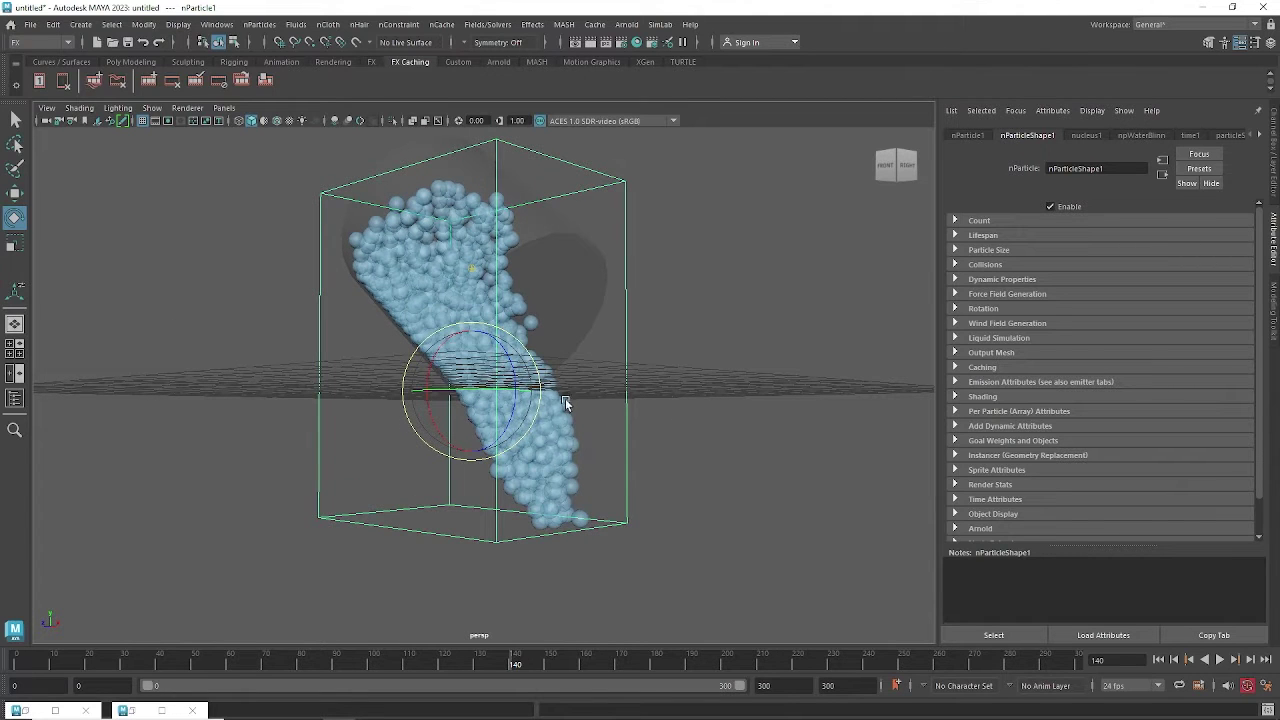
pyautogui.keyDown('alt'); pyautogui.moveTo(606, 380); pyautogui.dragTo(571, 386); pyautogui.keyUp('alt')
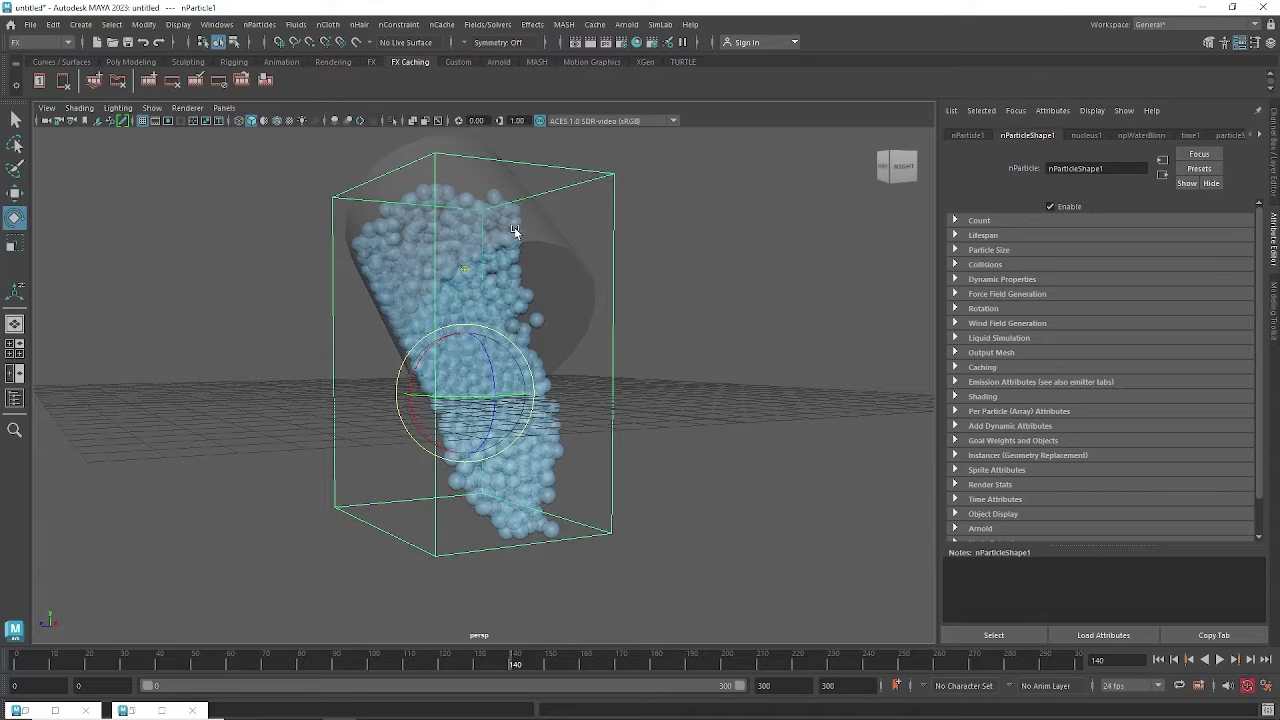
# Admit the waiting participant in Google Meet, then minimize Chrome to return to Maya.
pyautogui.moveTo(122, 717)
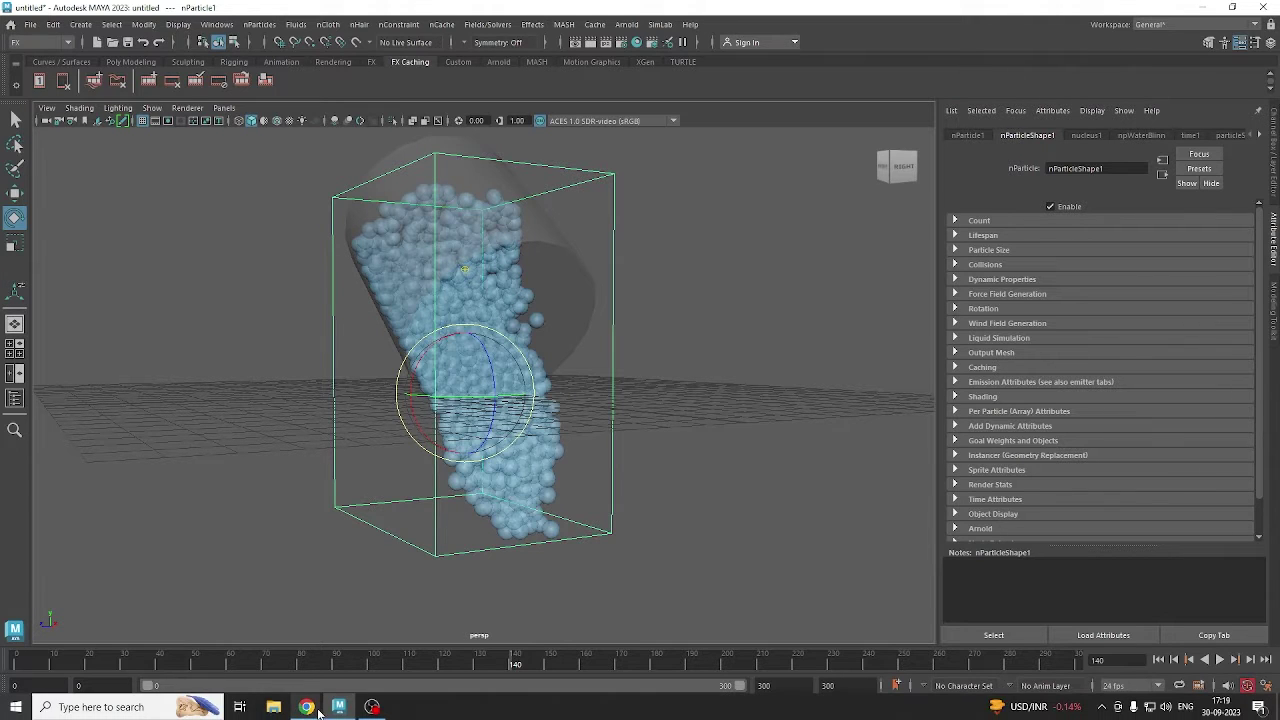
pyautogui.moveTo(318, 711)
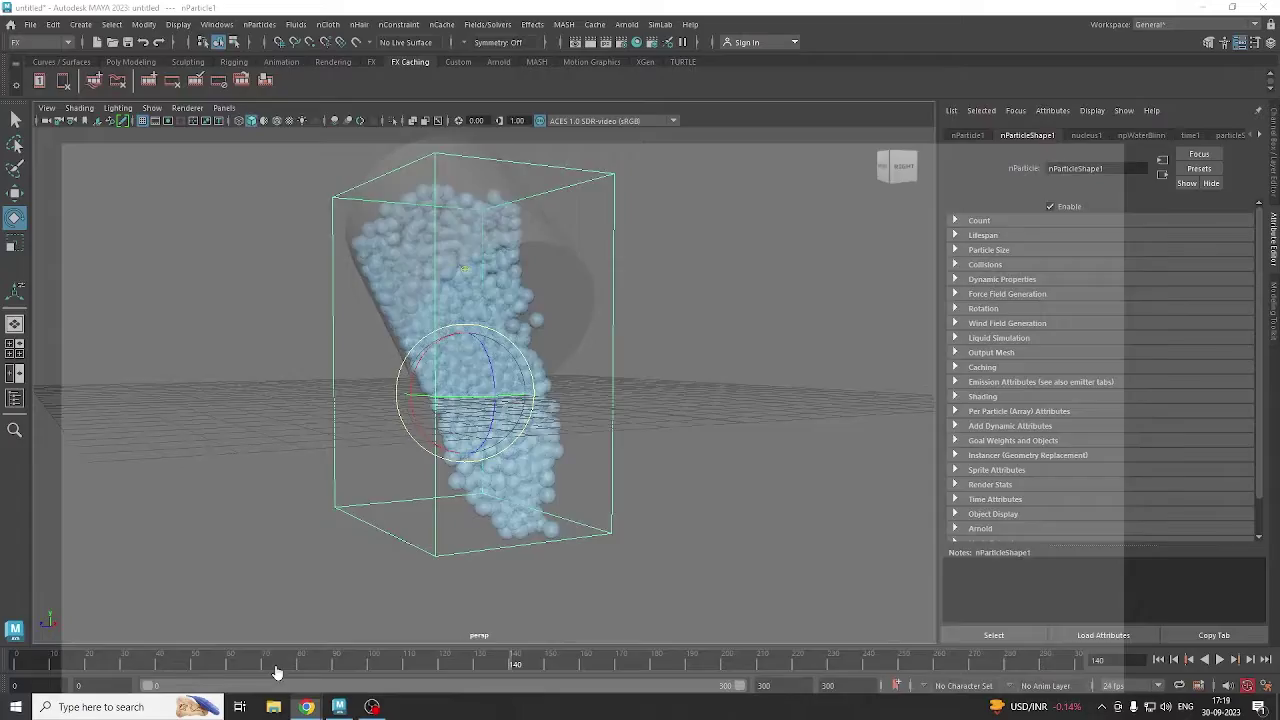
pyautogui.click(274, 674)
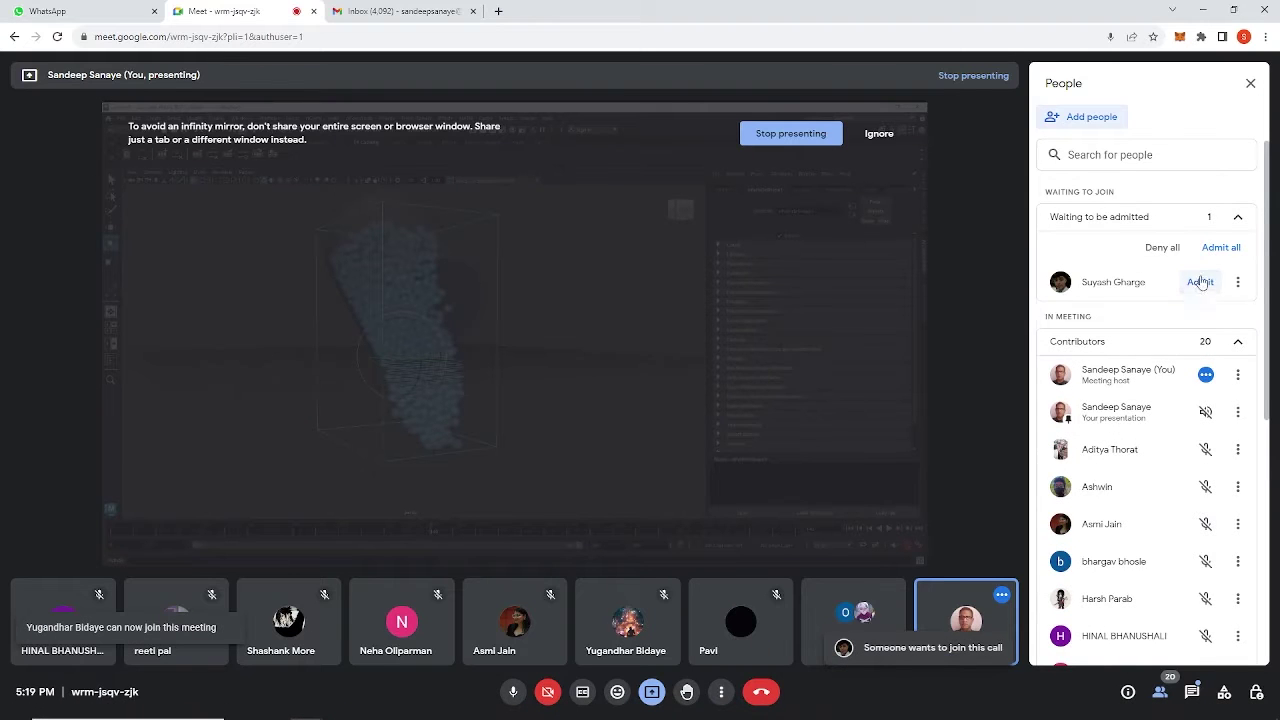
pyautogui.click(1201, 282)
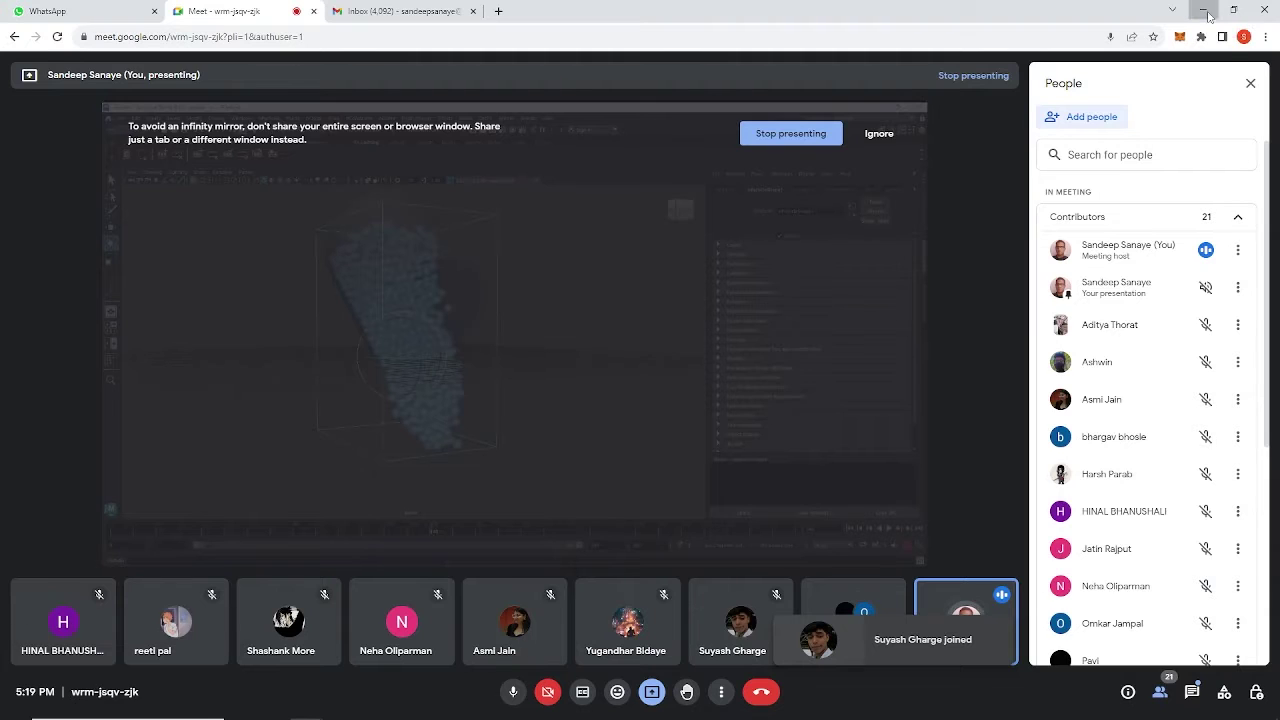
pyautogui.click(1204, 10)
pyautogui.keyDown('alt'); pyautogui.moveTo(564, 392); pyautogui.dragTo(572, 341); pyautogui.keyUp('alt')
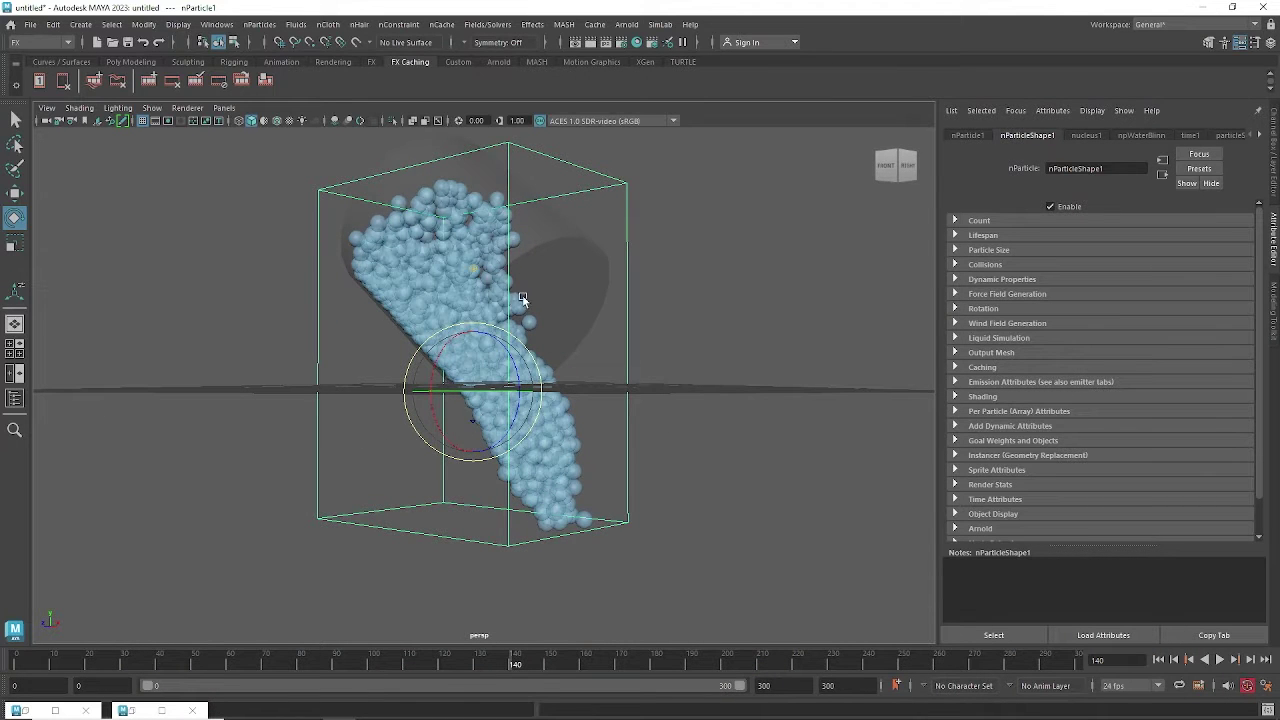
# Rewind to frame 0 and replay the simulation, stopping at frame 20.
pyautogui.keyDown('alt'); pyautogui.moveTo(676, 496); pyautogui.dragTo(688, 509); pyautogui.keyUp('alt')
pyautogui.click(1159, 661)
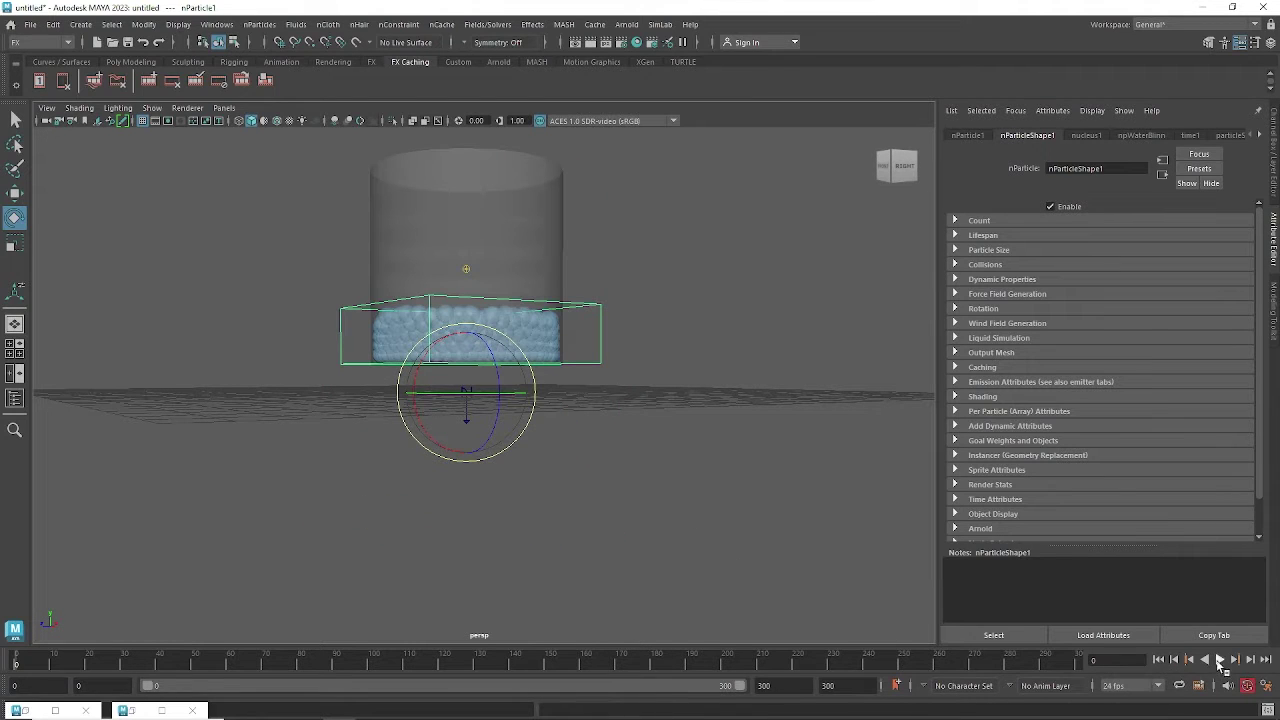
pyautogui.click(1219, 660)
pyautogui.click(1219, 660)
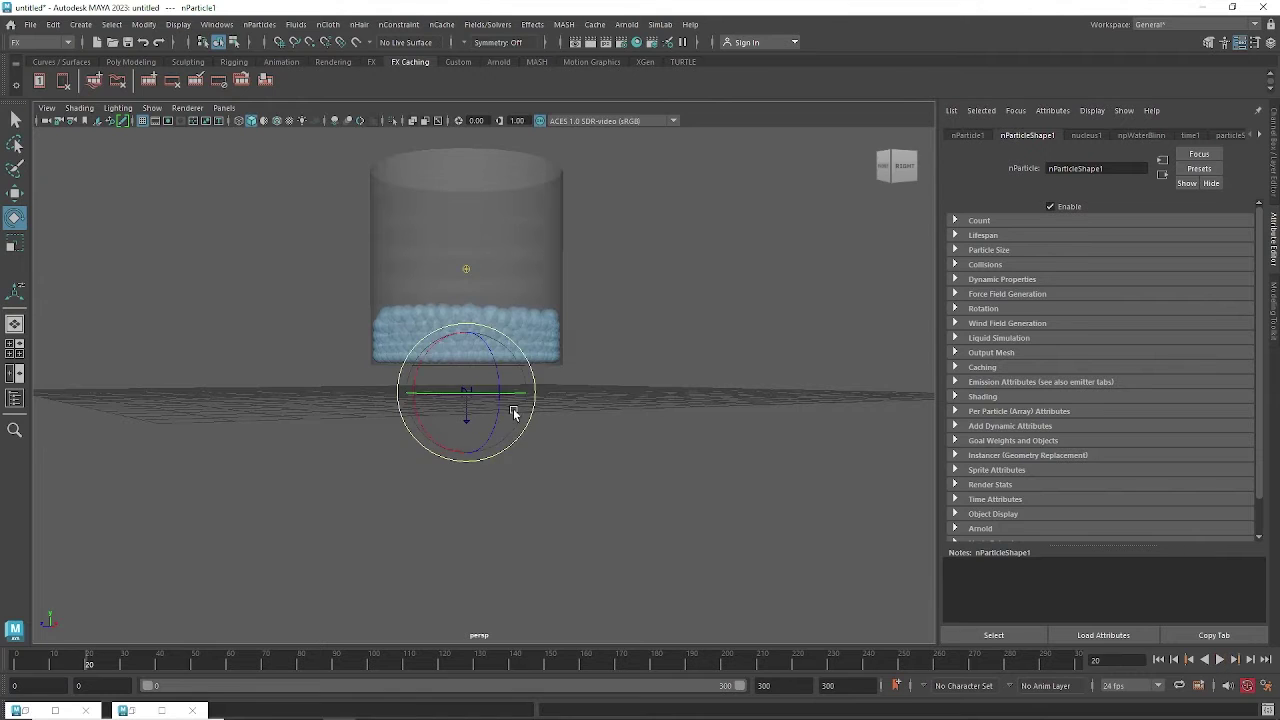
pyautogui.keyDown('alt'); pyautogui.moveTo(514, 414); pyautogui.dragTo(580, 446); pyautogui.keyUp('alt')
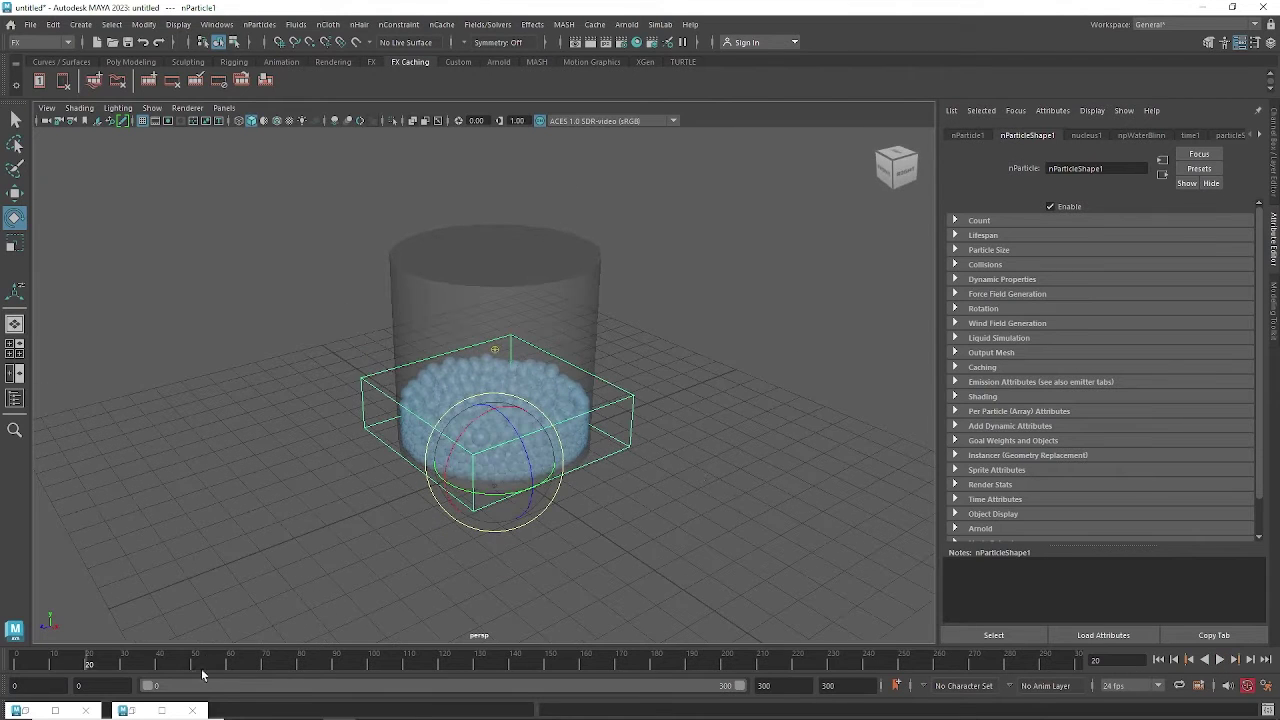
# Open the Meet window briefly, then Alt+Tab back to the Maya scene.
pyautogui.moveTo(200, 717)
pyautogui.moveTo(307, 707)
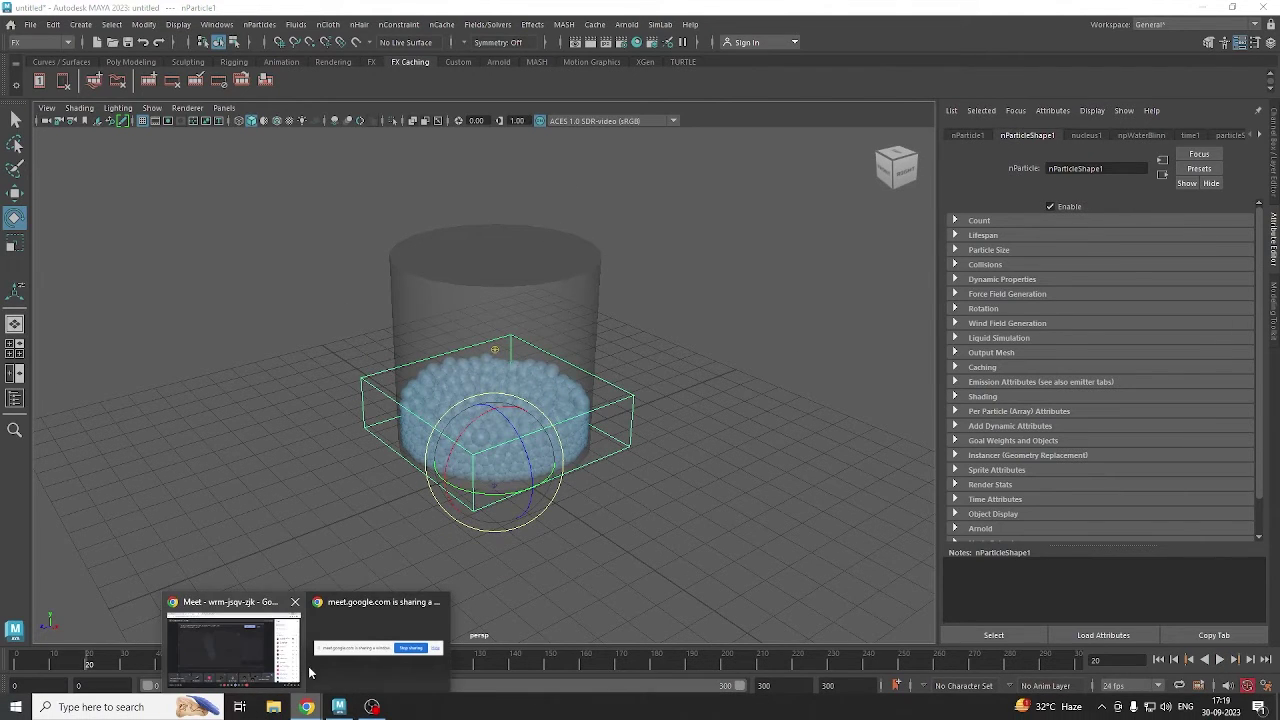
pyautogui.click(240, 645)
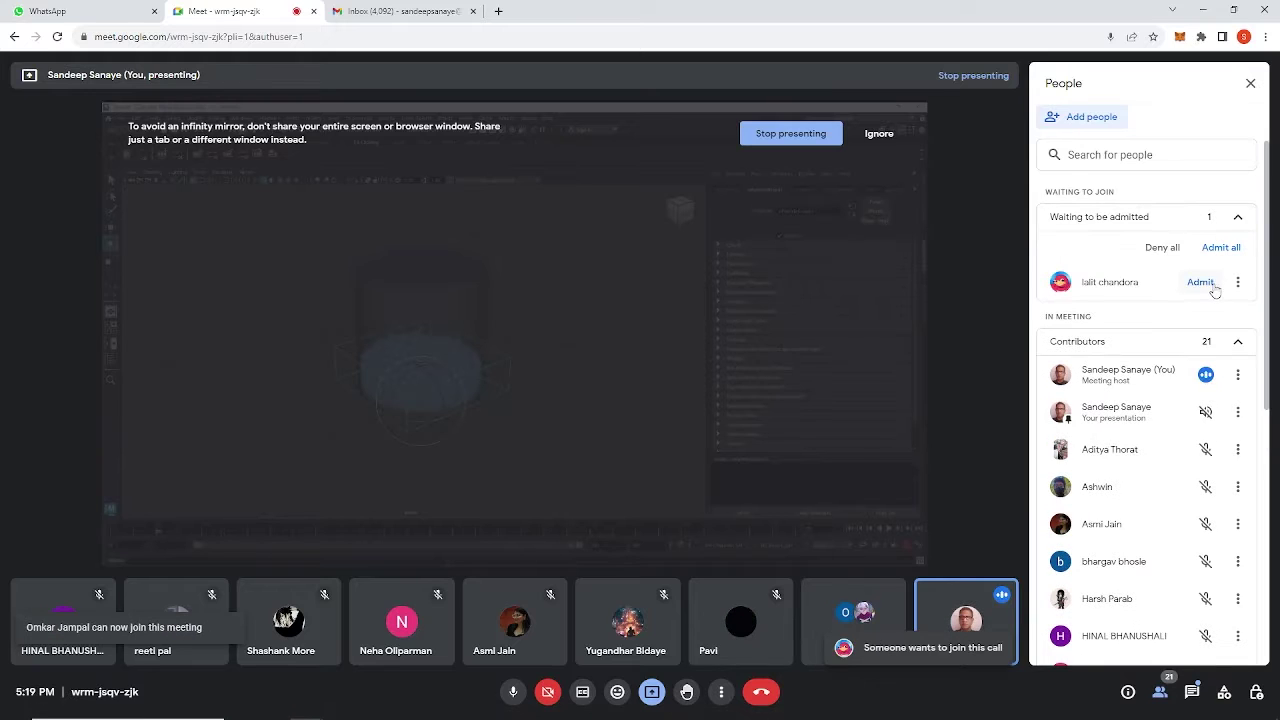
pyautogui.hotkey('alt', 'Tab')
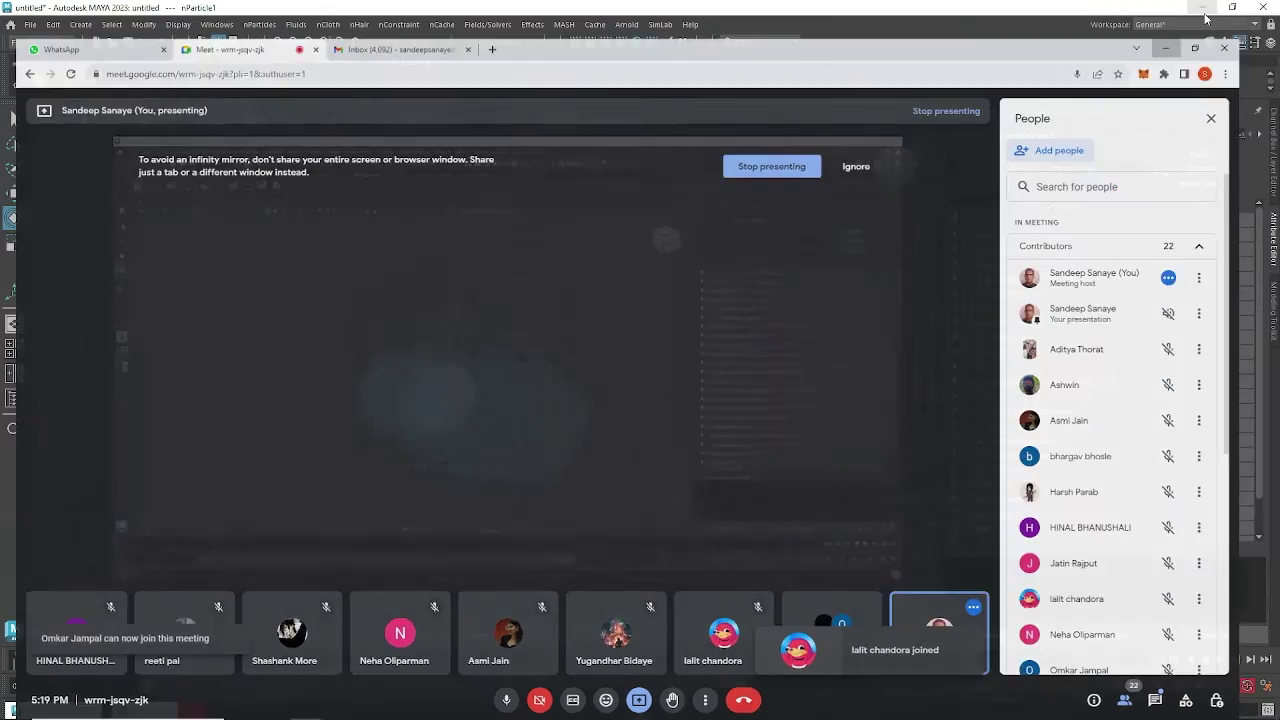
pyautogui.keyDown('alt'); pyautogui.moveTo(708, 358); pyautogui.dragTo(698, 362); pyautogui.keyUp('alt')
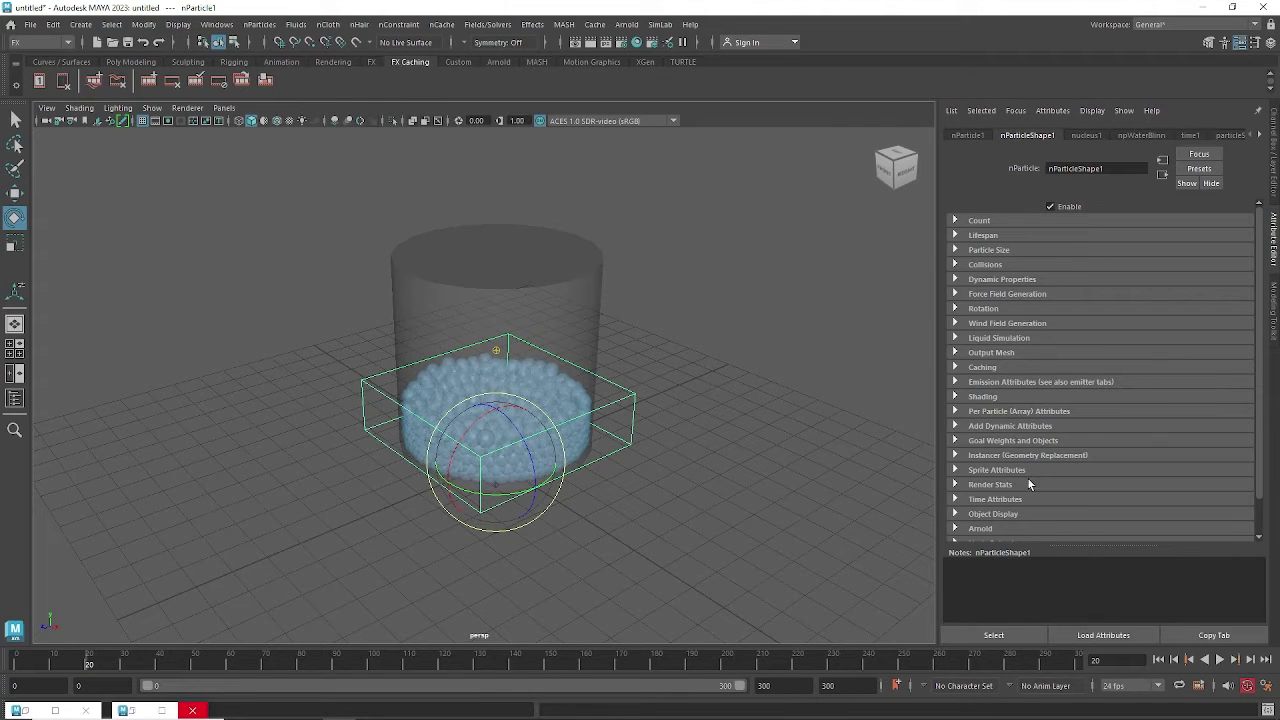
pyautogui.moveTo(1258, 323); pyautogui.dragTo(1262, 258)
# Admit everyone waiting in Google Meet, confirm, and minimize the meeting.
pyautogui.moveTo(306, 707)
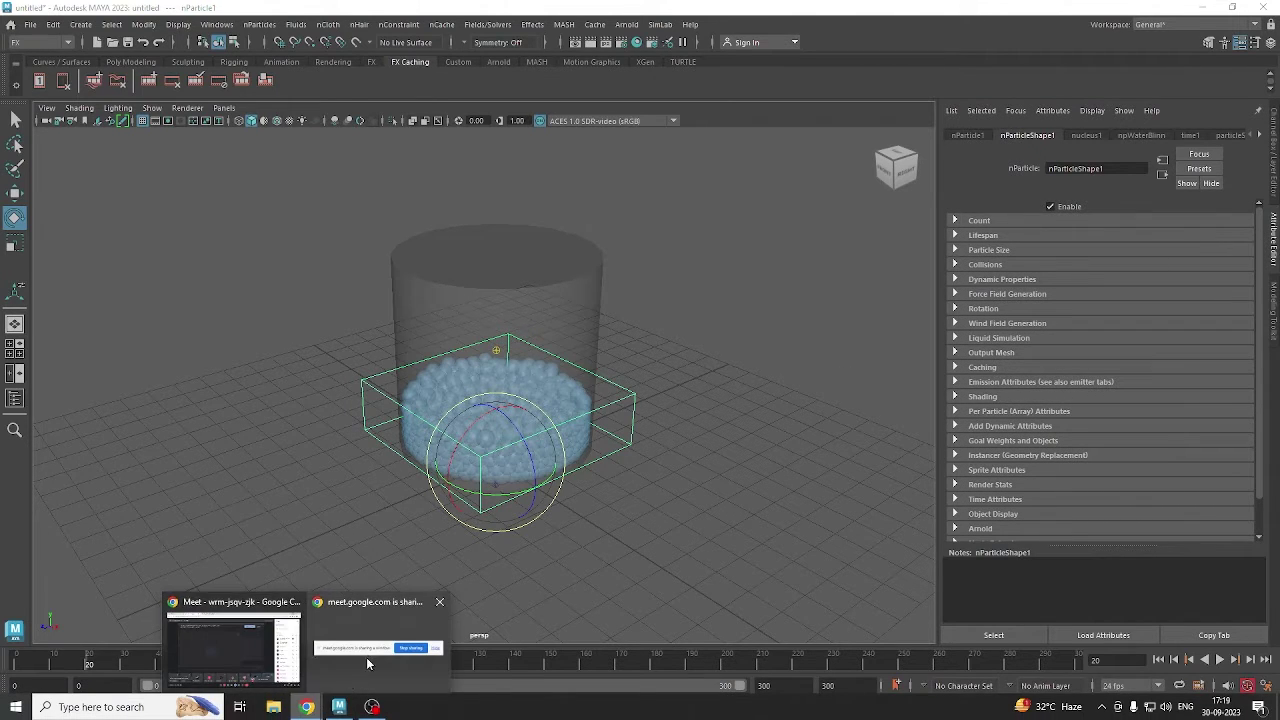
pyautogui.click(243, 644)
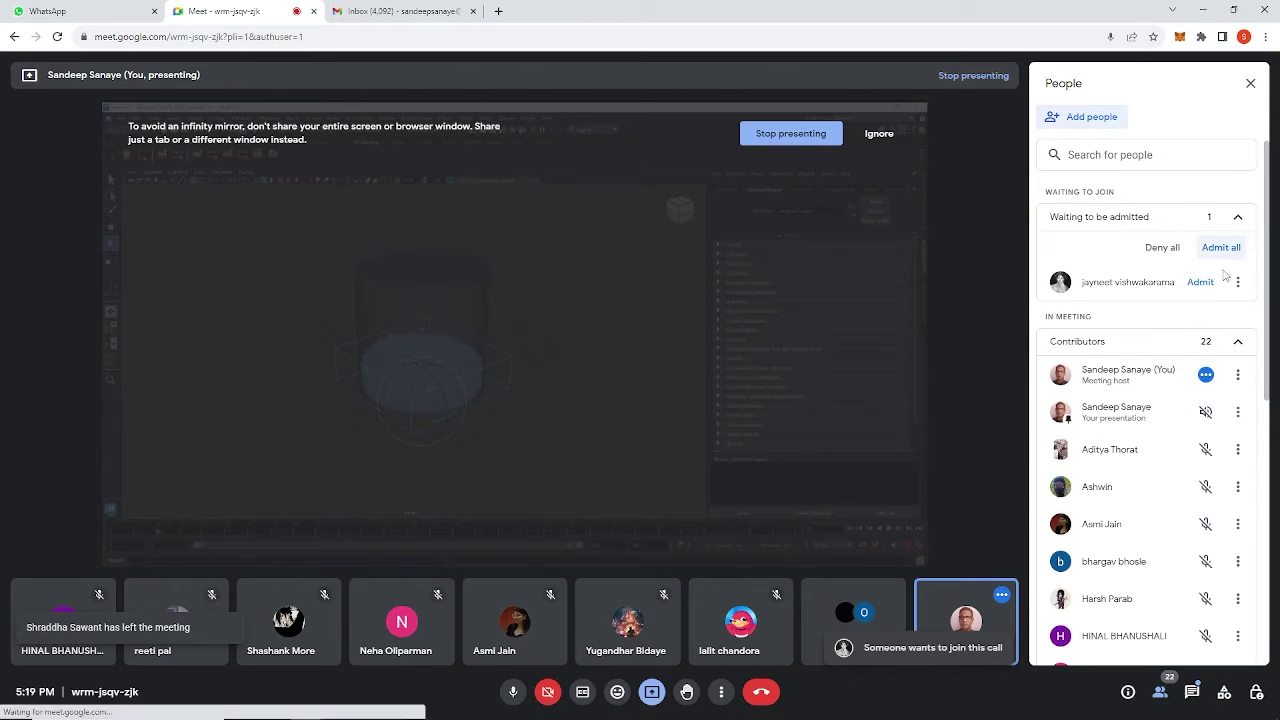
pyautogui.click(1221, 249)
pyautogui.click(704, 425)
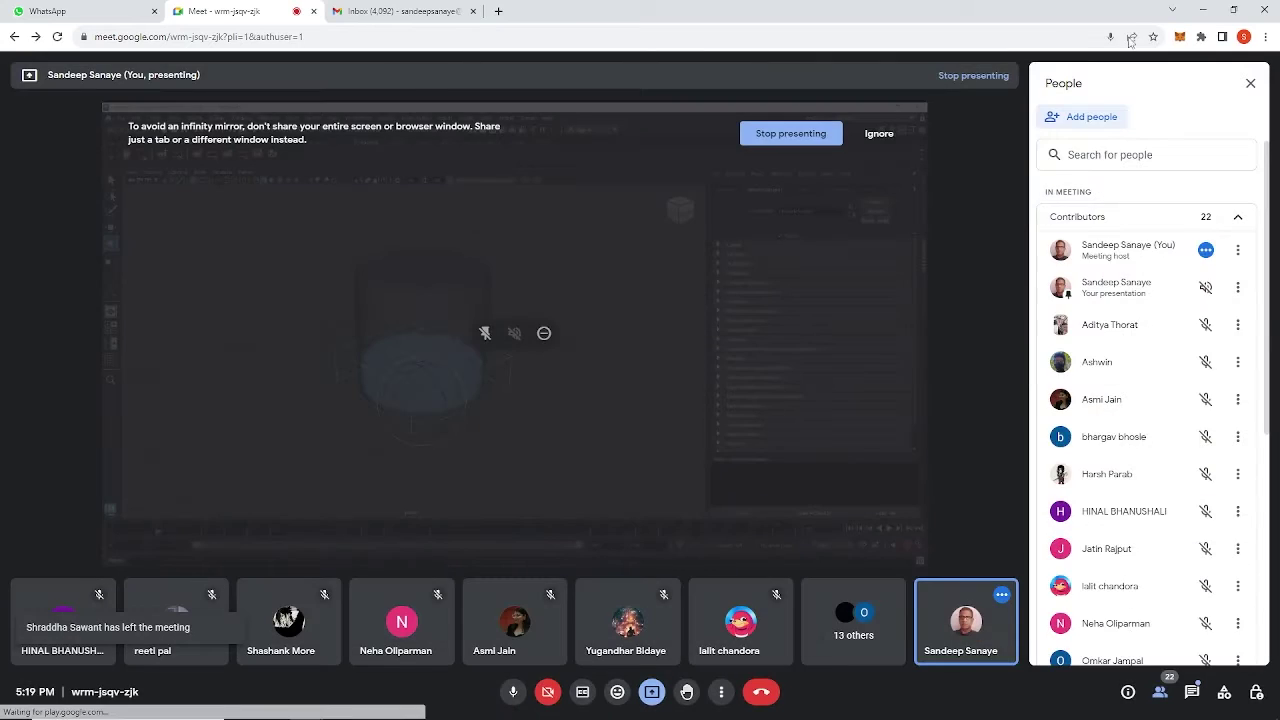
pyautogui.click(1203, 10)
pyautogui.keyDown('alt'); pyautogui.moveTo(588, 370); pyautogui.dragTo(489, 95); pyautogui.keyUp('alt')
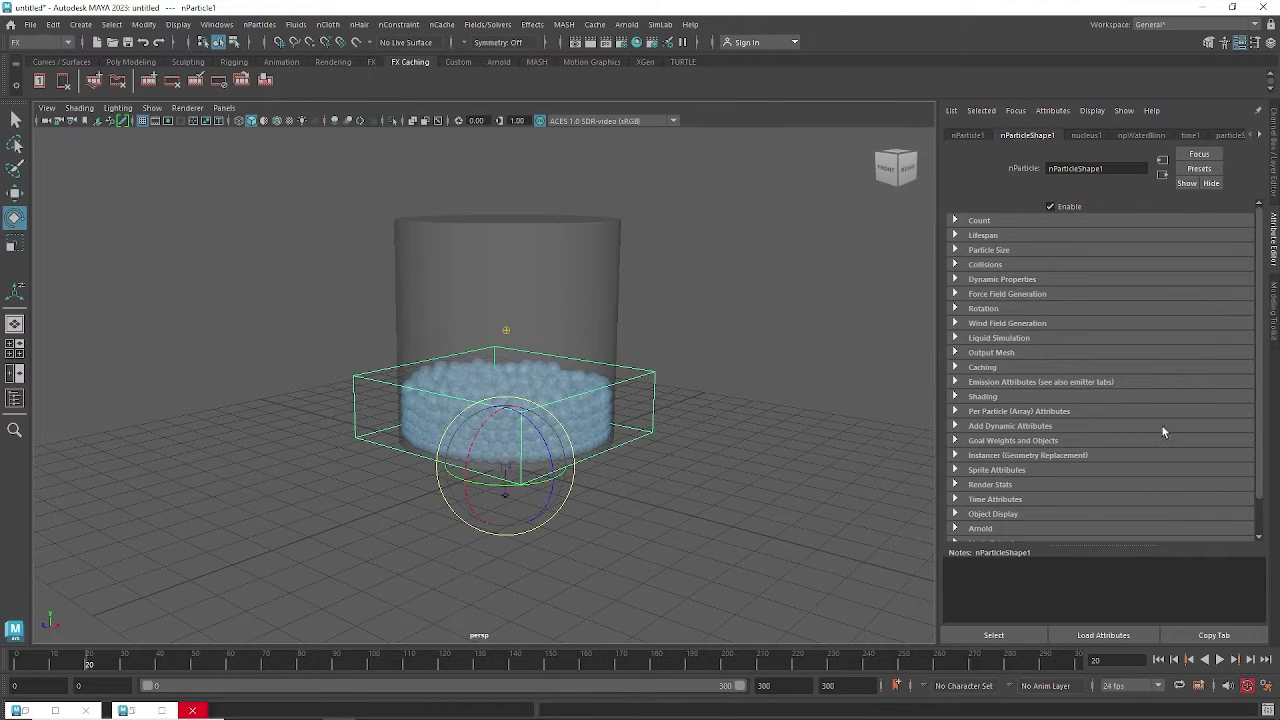
# Browse the Edit and Modify > Convert menus, then play the simulation on to frame 106.
pyautogui.moveTo(1259, 416); pyautogui.dragTo(1259, 431)
pyautogui.moveTo(1260, 473); pyautogui.dragTo(1266, 362)
pyautogui.click(56, 26)
pyautogui.moveTo(138, 24)
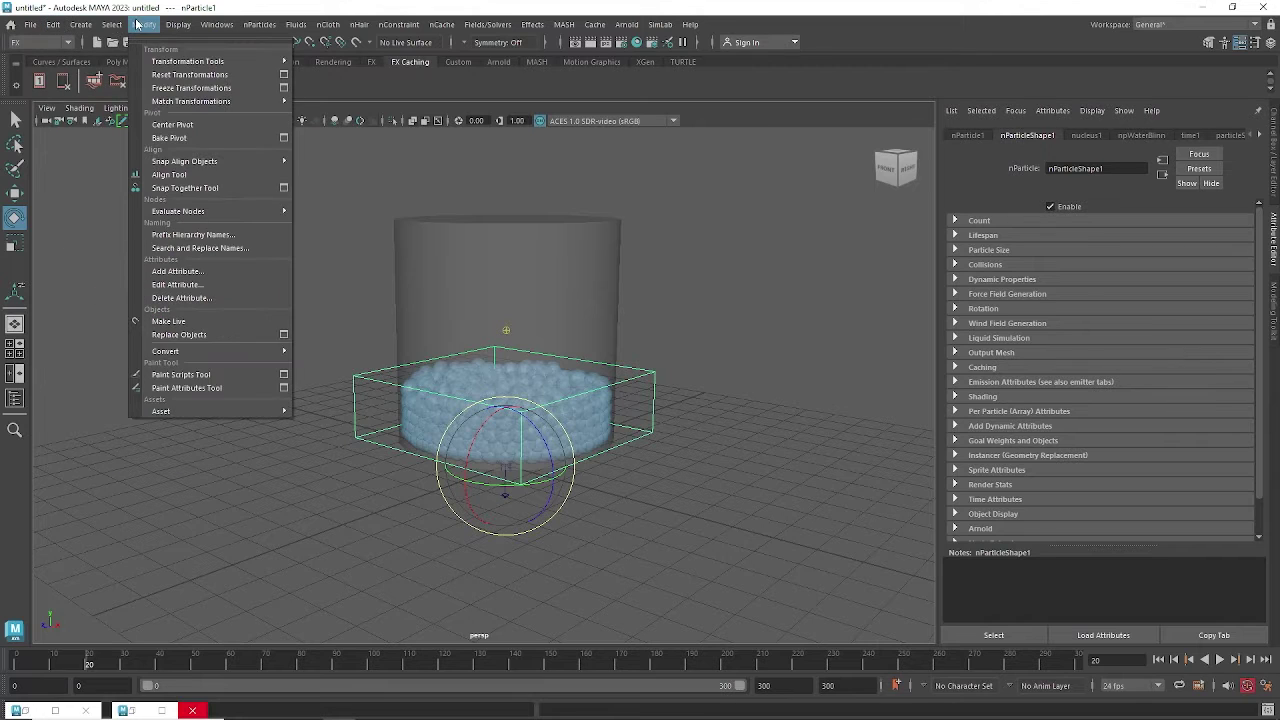
pyautogui.moveTo(181, 349)
pyautogui.click(1216, 660)
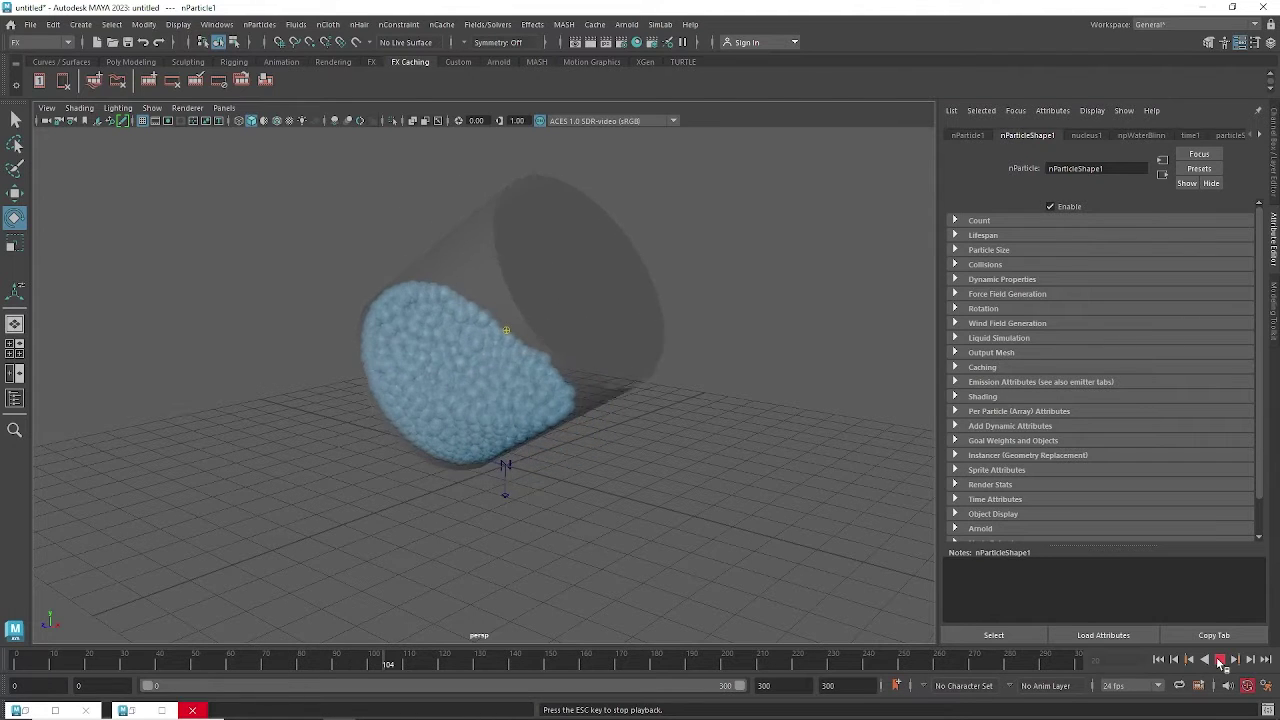
pyautogui.click(1219, 660)
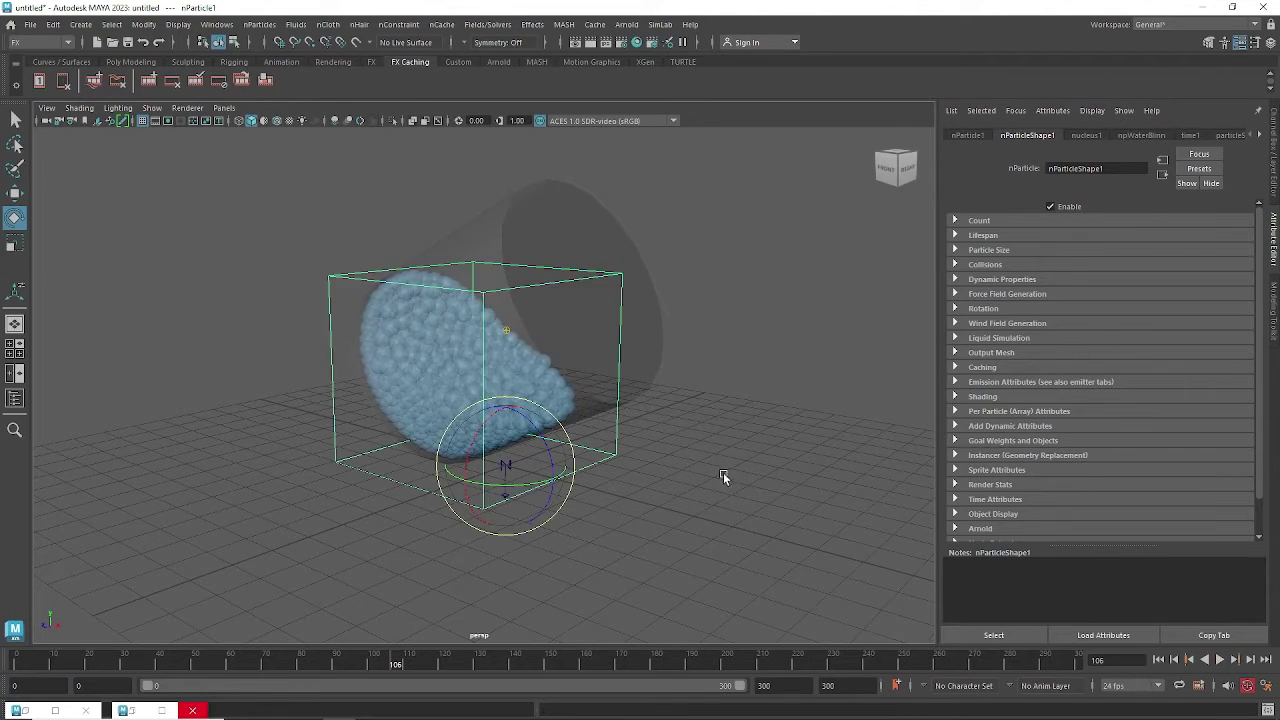
# Create a polygon cube and move it down below the cylinder.
pyautogui.click(78, 25)
pyautogui.moveTo(120, 74)
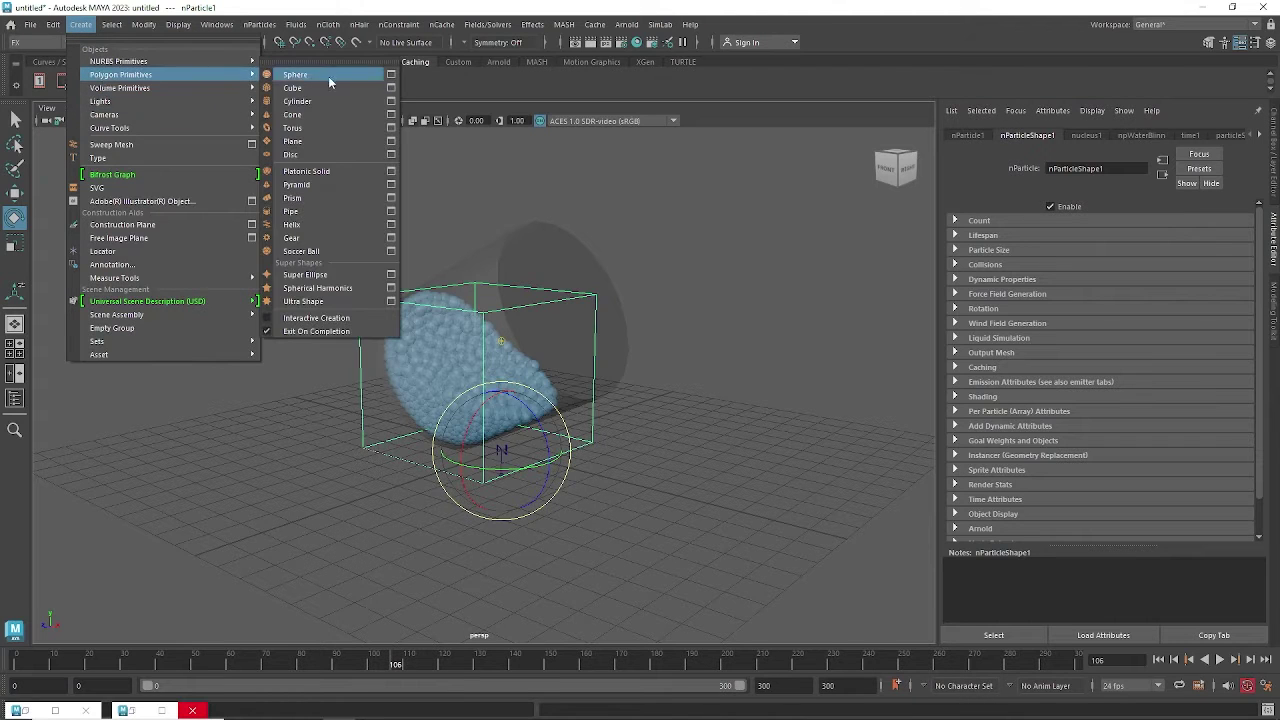
pyautogui.click(322, 88)
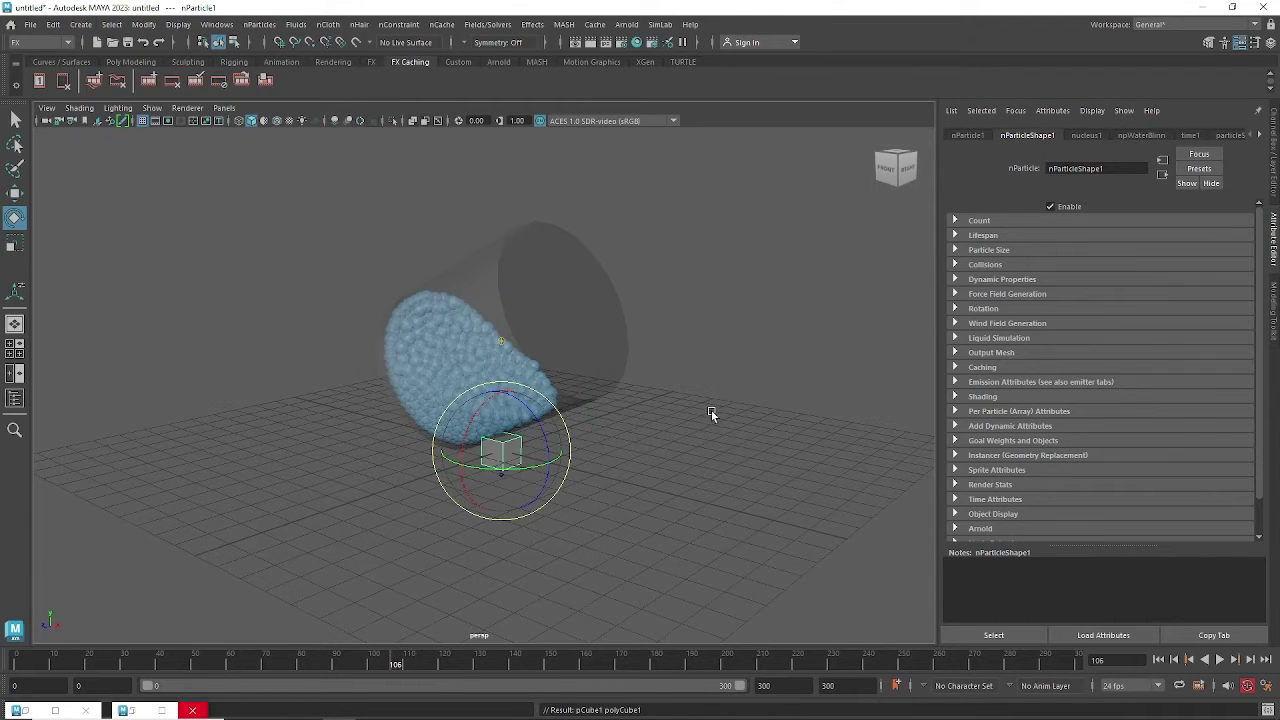
pyautogui.press('w')
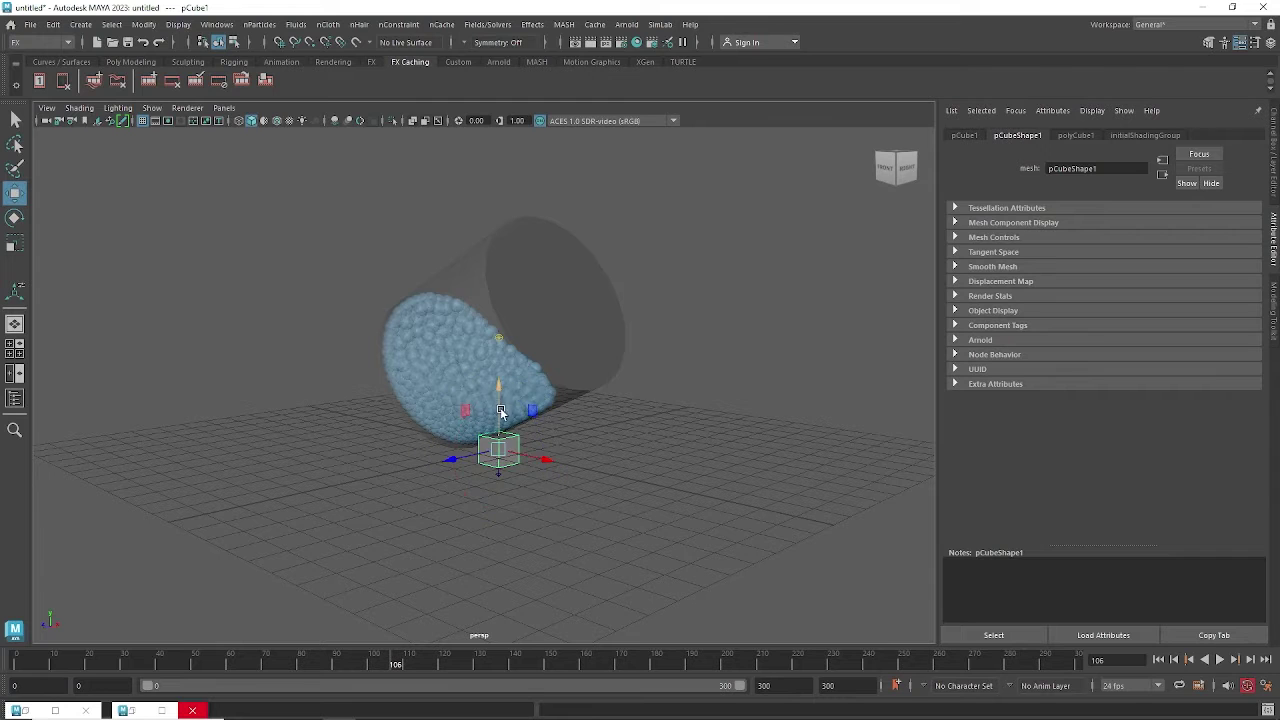
pyautogui.moveTo(502, 410); pyautogui.dragTo(709, 510)
# Scale the cube into a thin, wide slab and show its values in the Channel Box.
pyautogui.press('e')
pyautogui.press('r')
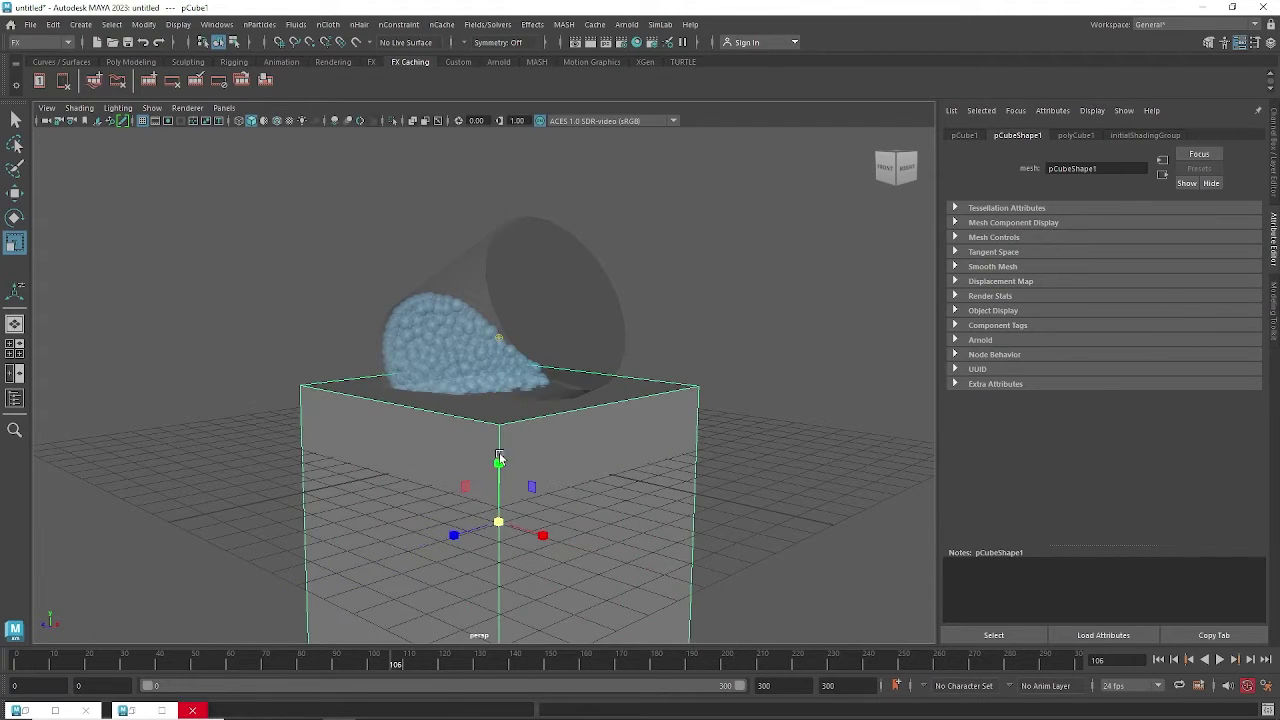
pyautogui.moveTo(500, 458); pyautogui.dragTo(608, 570)
pyautogui.scroll(-3, 664, 520)
pyautogui.moveTo(448, 494); pyautogui.dragTo(476, 513)
pyautogui.moveTo(559, 491); pyautogui.dragTo(502, 486)
pyautogui.press('w')
pyautogui.click(1267, 166)
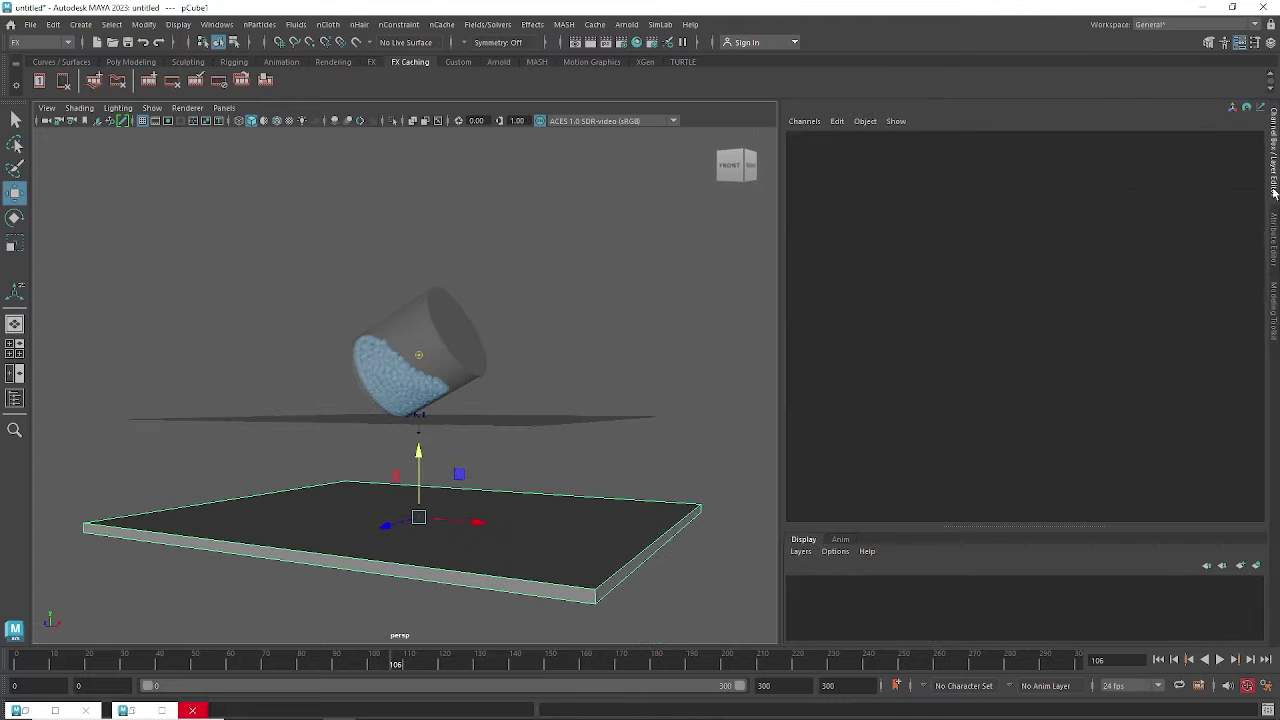
pyautogui.click(825, 294)
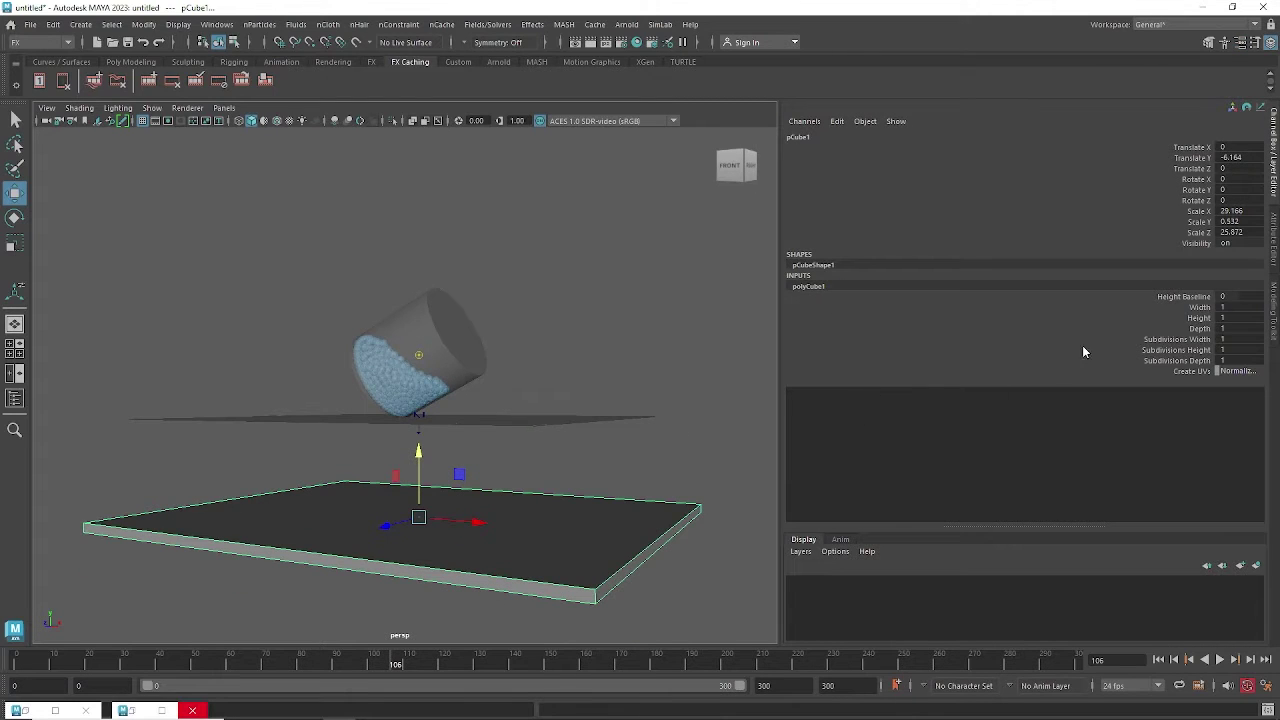
pyautogui.click(1176, 340)
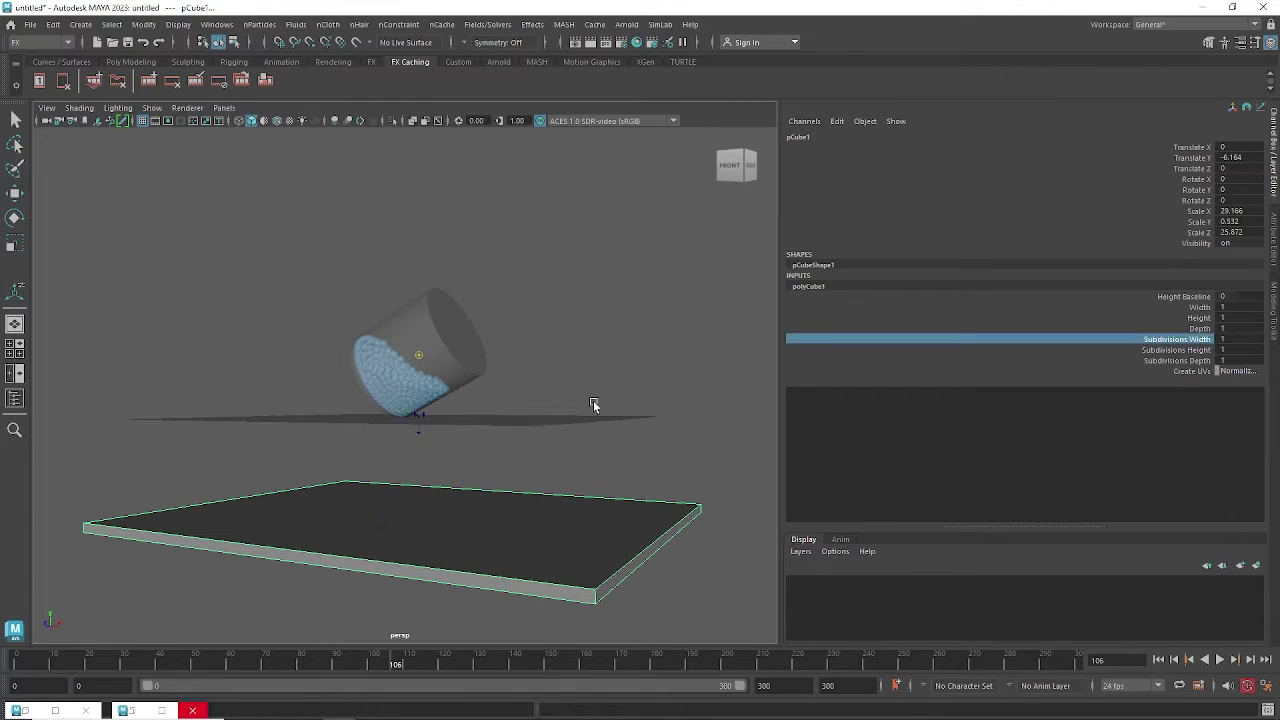
pyautogui.moveTo(594, 403); pyautogui.dragTo(694, 380, button='middle')
pyautogui.click(1191, 361)
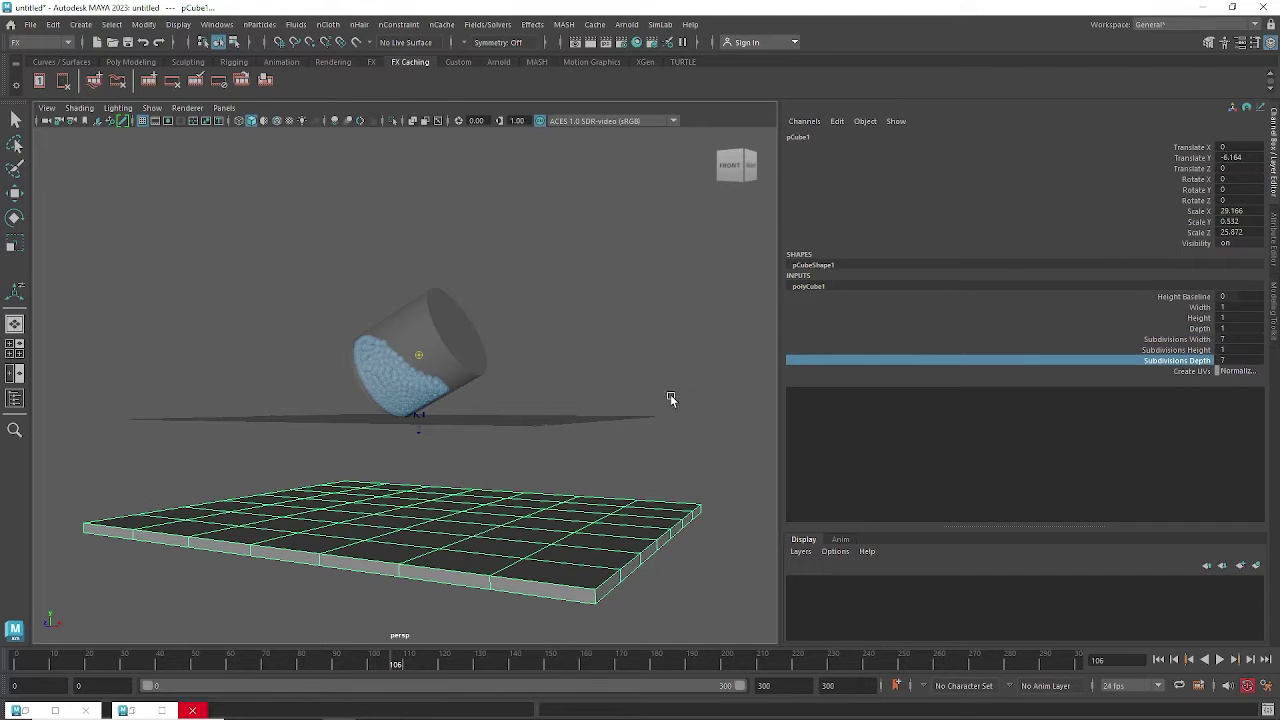
pyautogui.keyDown('alt'); pyautogui.moveTo(674, 400); pyautogui.dragTo(540, 349); pyautogui.keyUp('alt')
pyautogui.keyDown('alt'); pyautogui.moveTo(432, 334); pyautogui.dragTo(557, 480); pyautogui.keyUp('alt')
pyautogui.scroll(3, 557, 480)
pyautogui.keyDown('alt'); pyautogui.moveTo(557, 480); pyautogui.dragTo(537, 417, button='middle'); pyautogui.keyUp('alt')
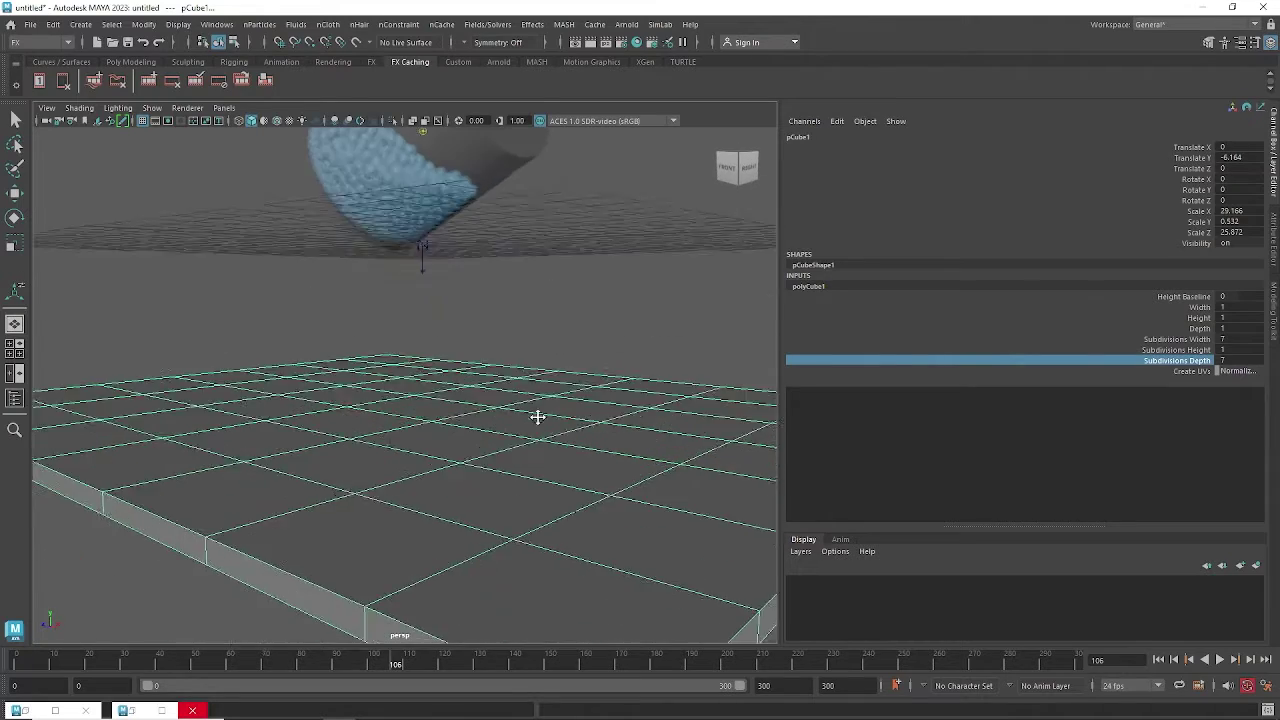
pyautogui.keyDown('alt'); pyautogui.moveTo(537, 417); pyautogui.dragTo(509, 449); pyautogui.keyUp('alt')
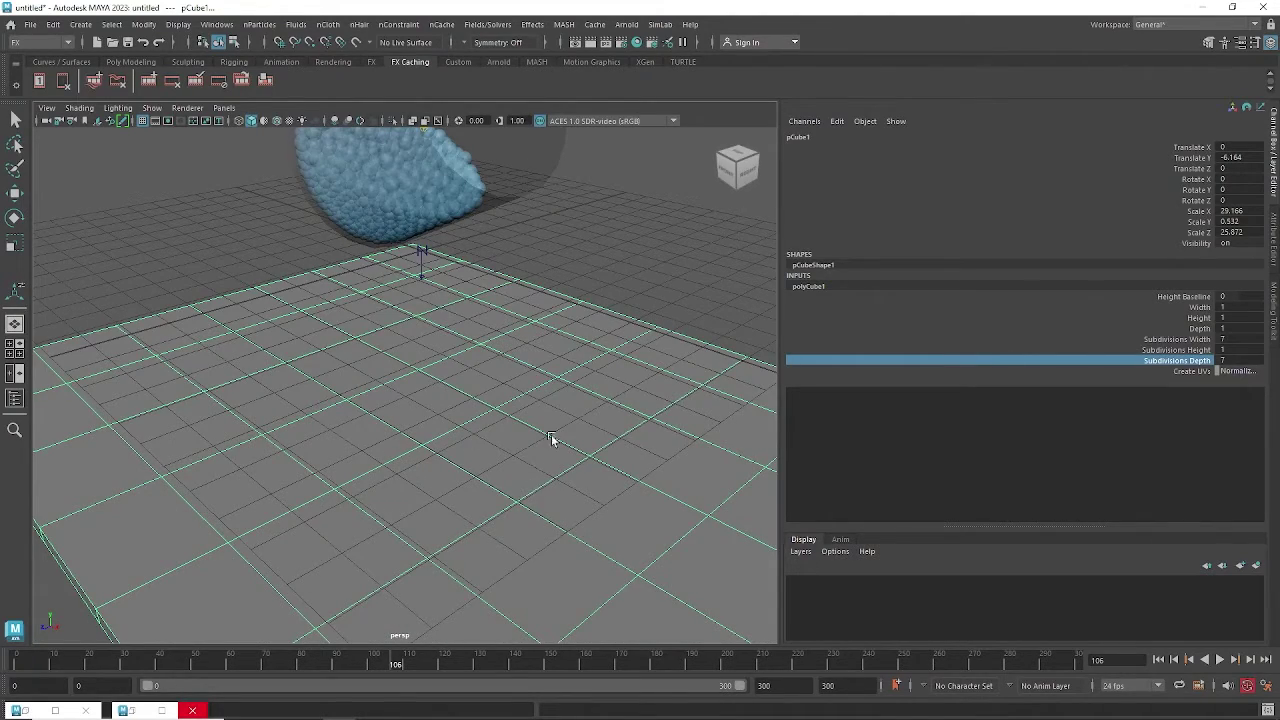
pyautogui.keyDown('alt'); pyautogui.moveTo(654, 465); pyautogui.dragTo(553, 425); pyautogui.keyUp('alt')
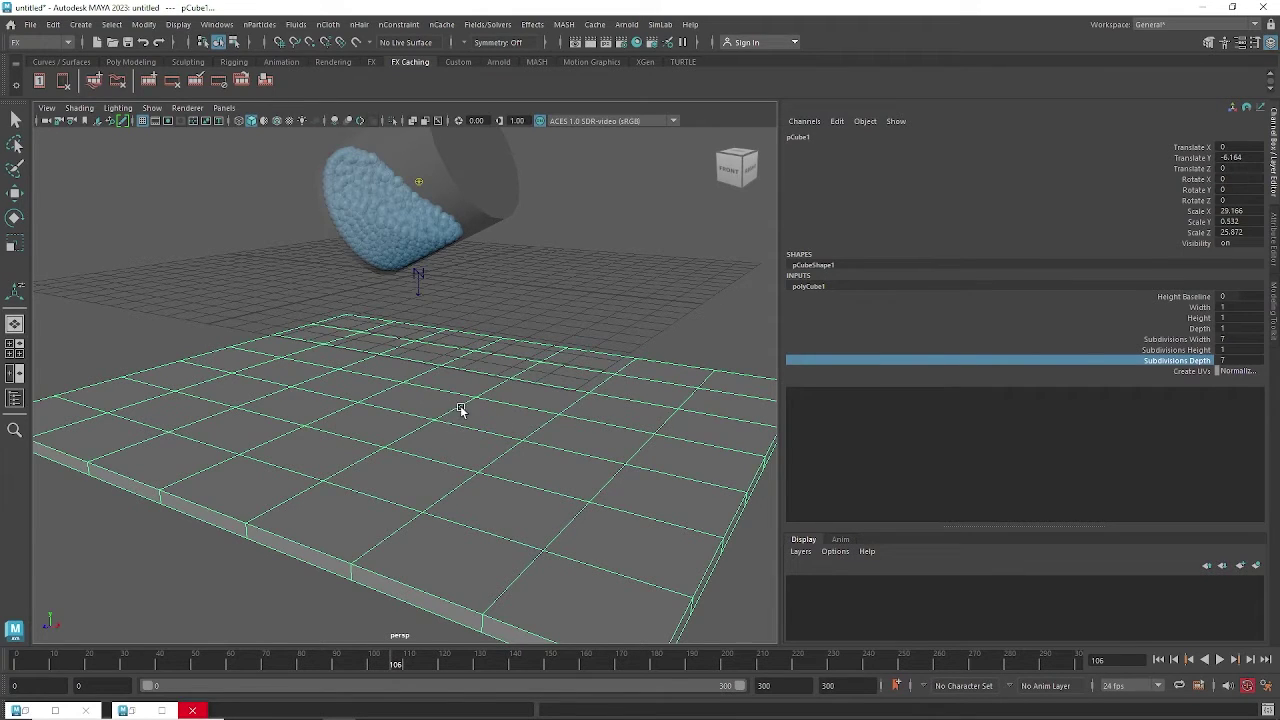
pyautogui.moveTo(460, 417)
pyautogui.keyDown('alt'); pyautogui.mouseDown()
pyautogui.moveTo(526, 426)
pyautogui.moveTo(477, 417)
pyautogui.mouseUp(); pyautogui.keyUp('alt')
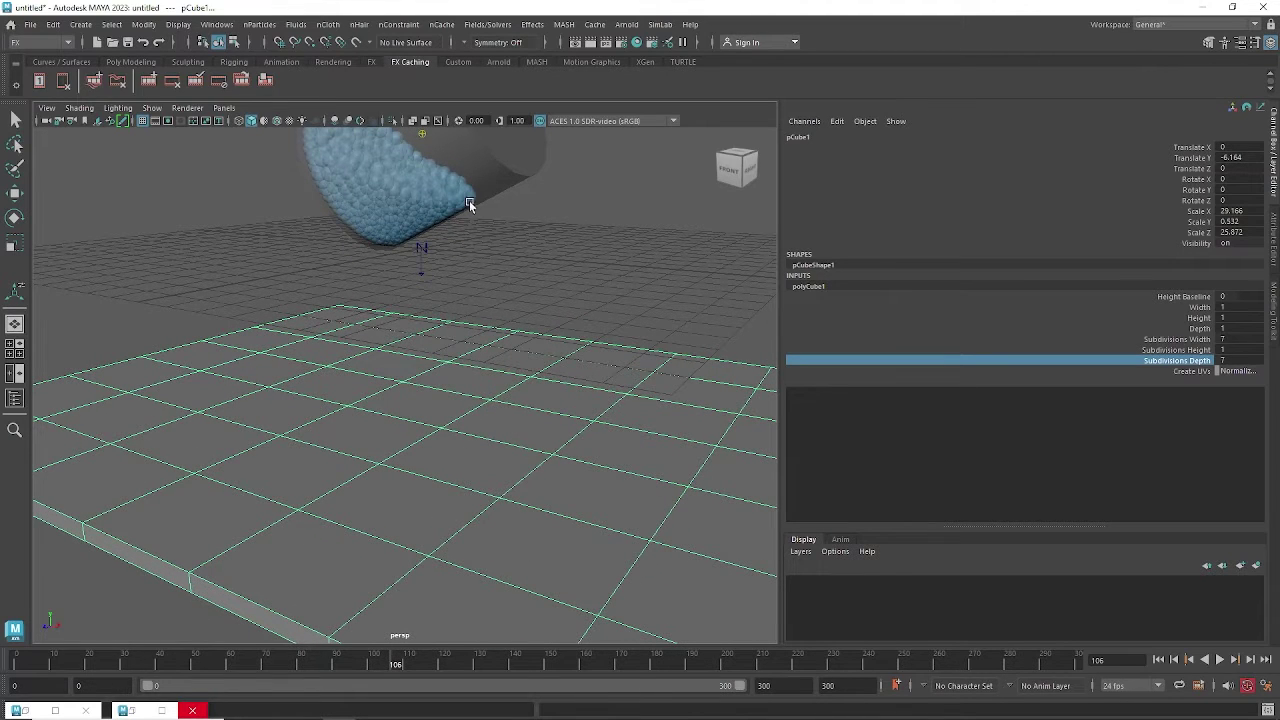
pyautogui.press('f')
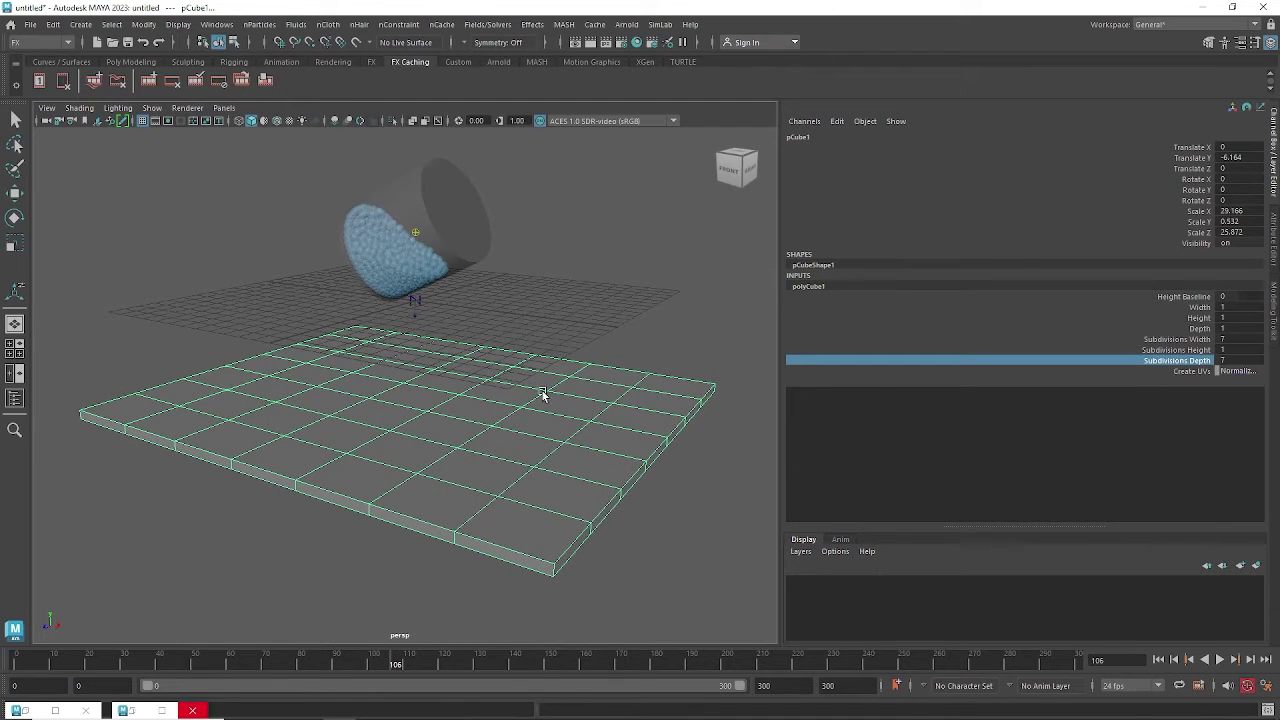
# Select the ground slab and make it an nCloth passive collider.
pyautogui.click(682, 353)
pyautogui.moveTo(646, 397); pyautogui.dragTo(597, 479)
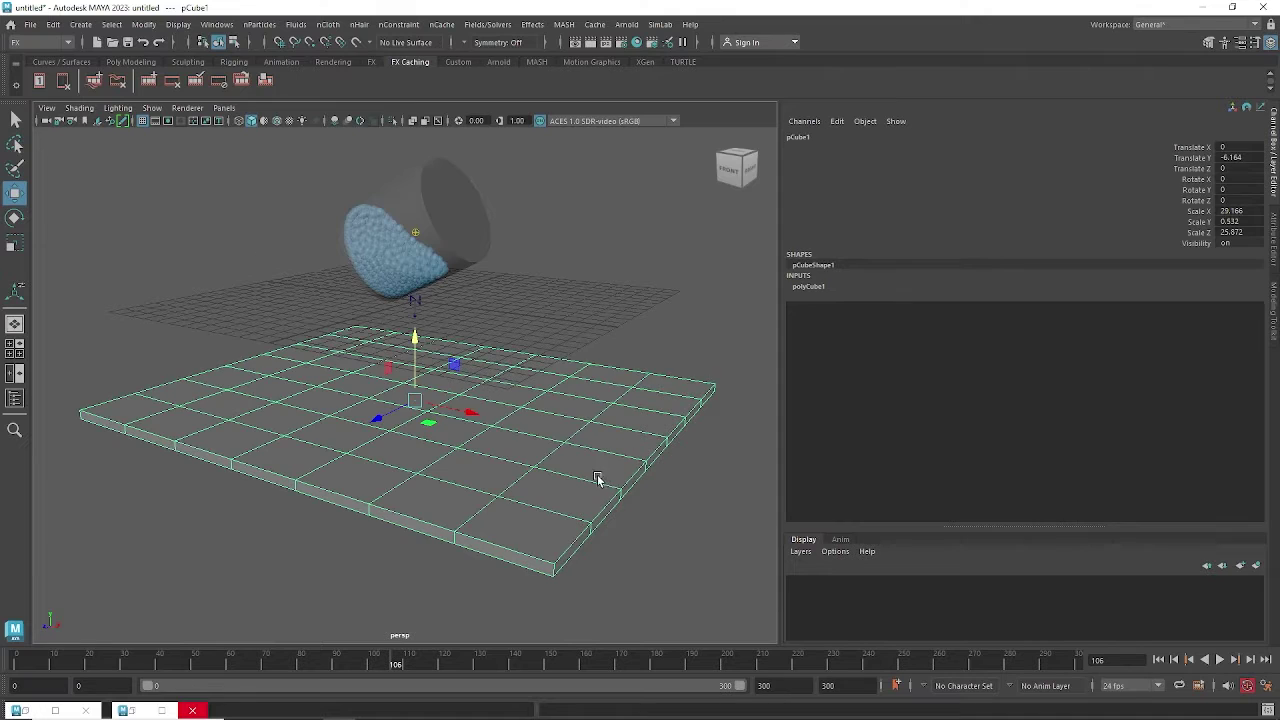
pyautogui.click(328, 24)
pyautogui.click(330, 63)
pyautogui.click(428, 212)
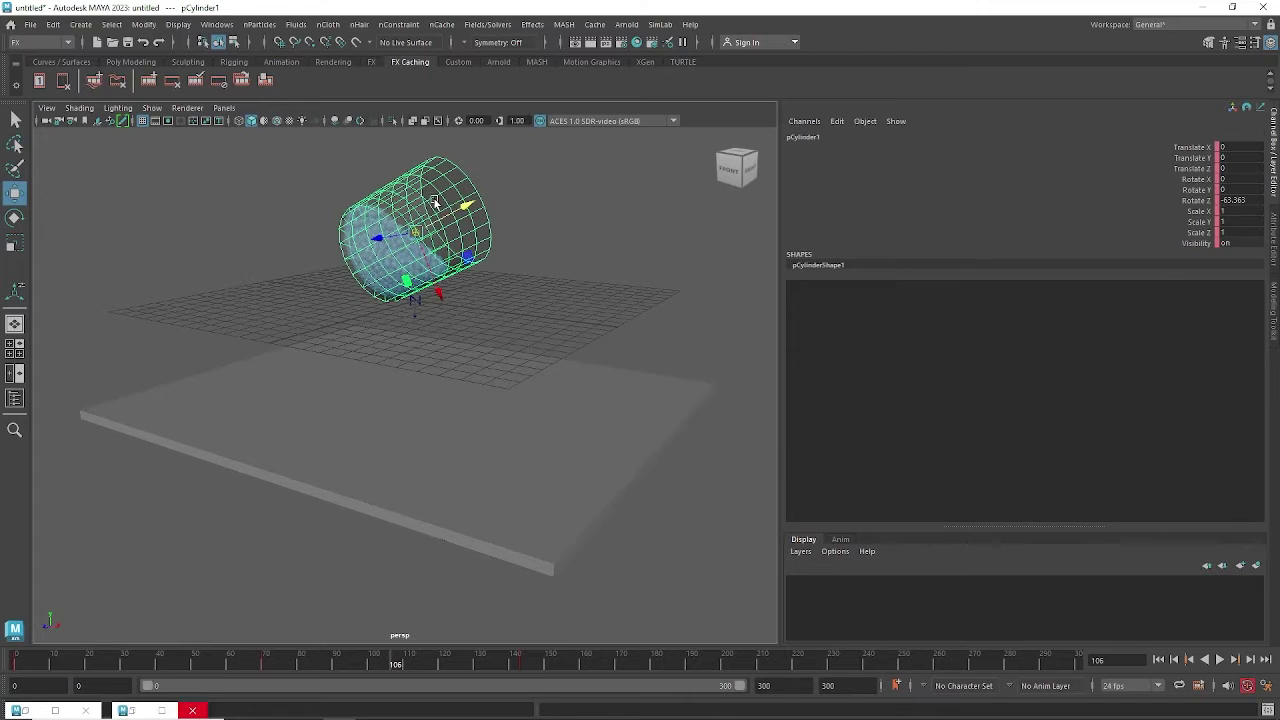
# Rewind and replay the simulation to watch particles land on the slab, stopping at frame 42.
pyautogui.click(633, 372)
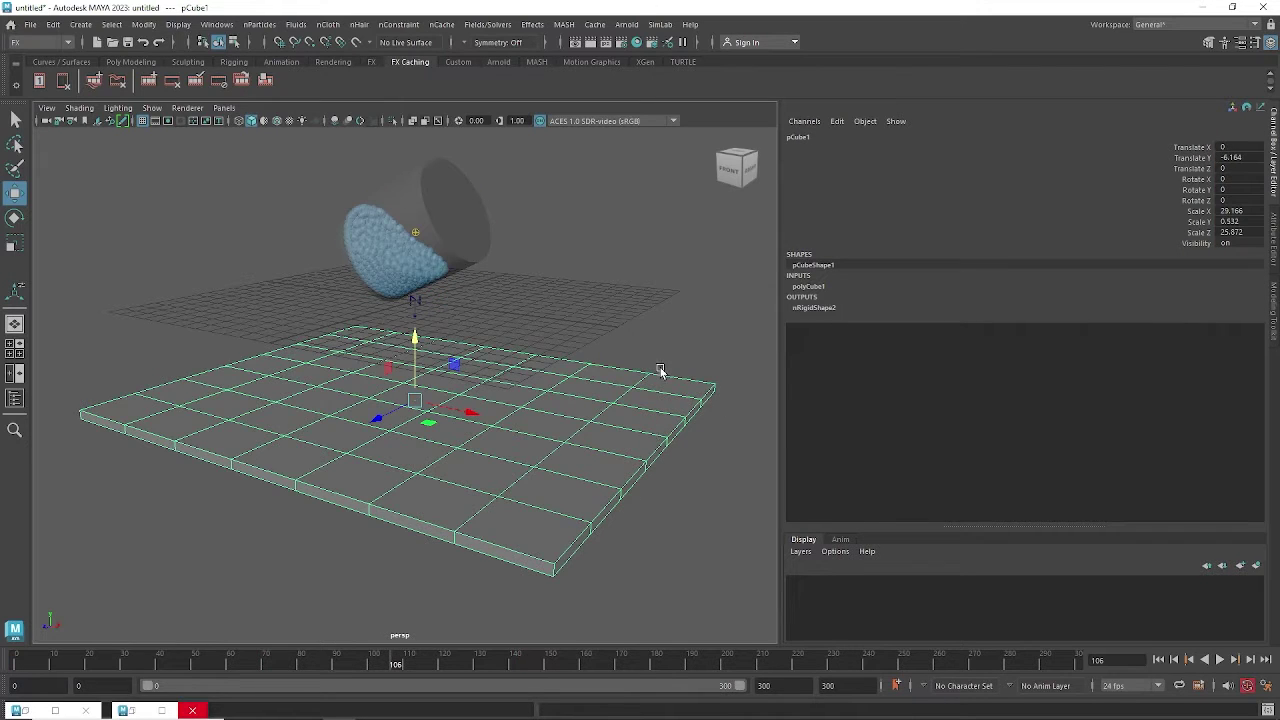
pyautogui.click(1220, 660)
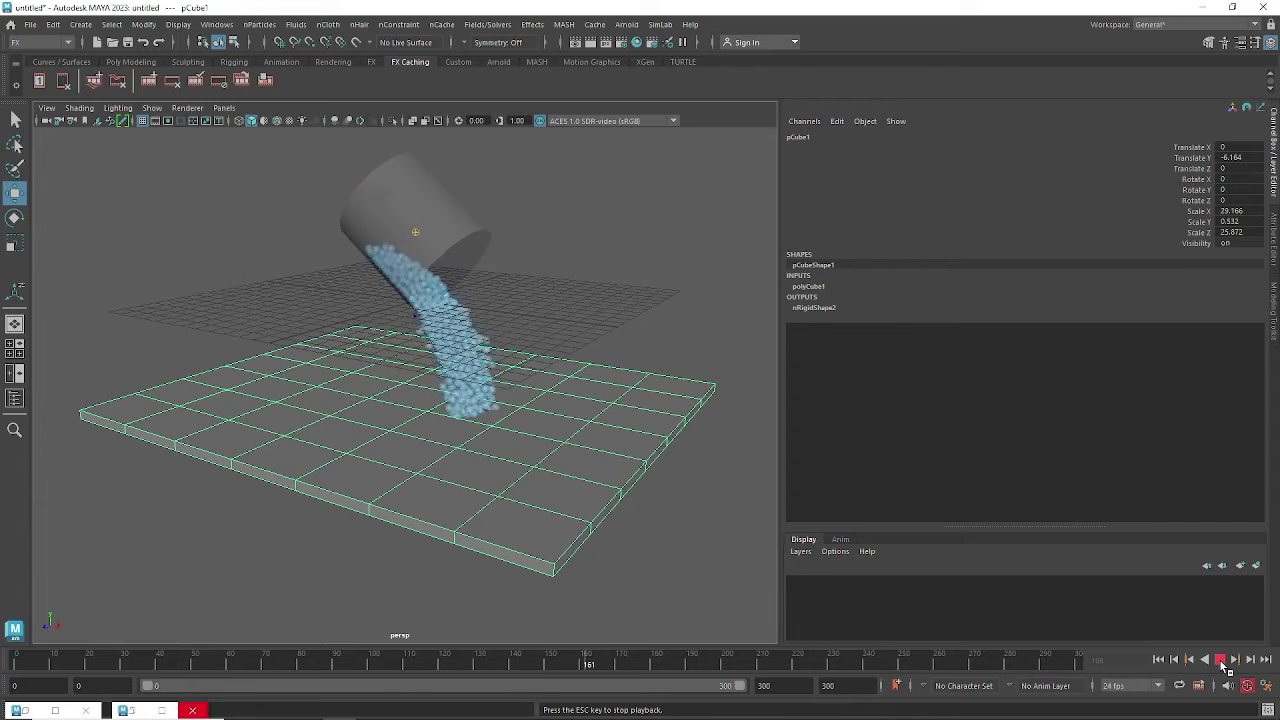
pyautogui.click(1221, 664)
pyautogui.keyDown('alt'); pyautogui.moveTo(631, 503); pyautogui.dragTo(643, 494); pyautogui.keyUp('alt')
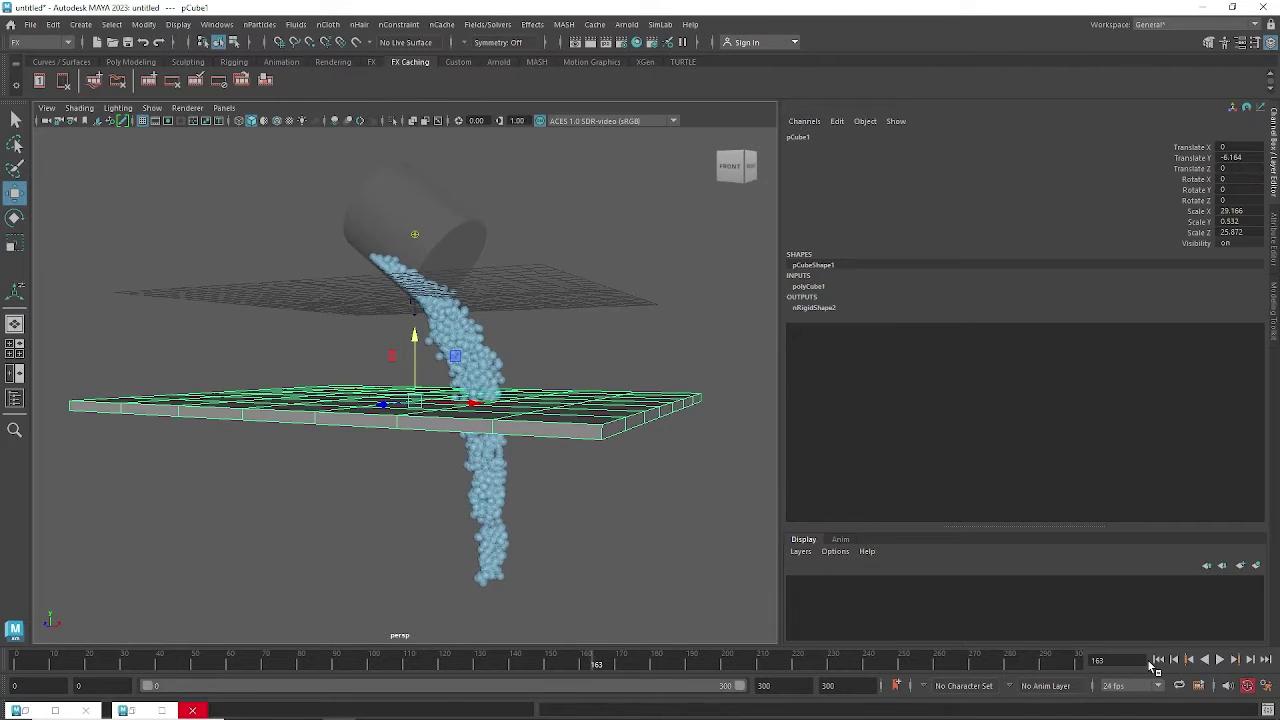
pyautogui.click(1158, 660)
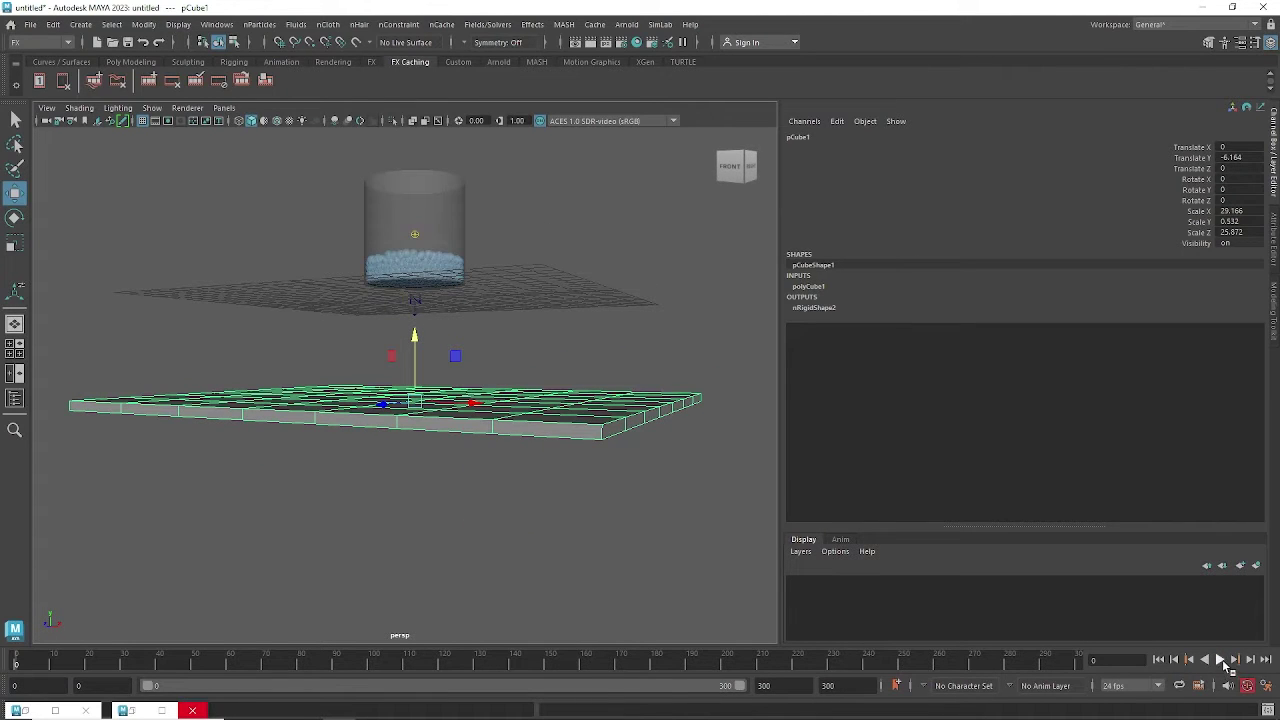
pyautogui.click(1221, 661)
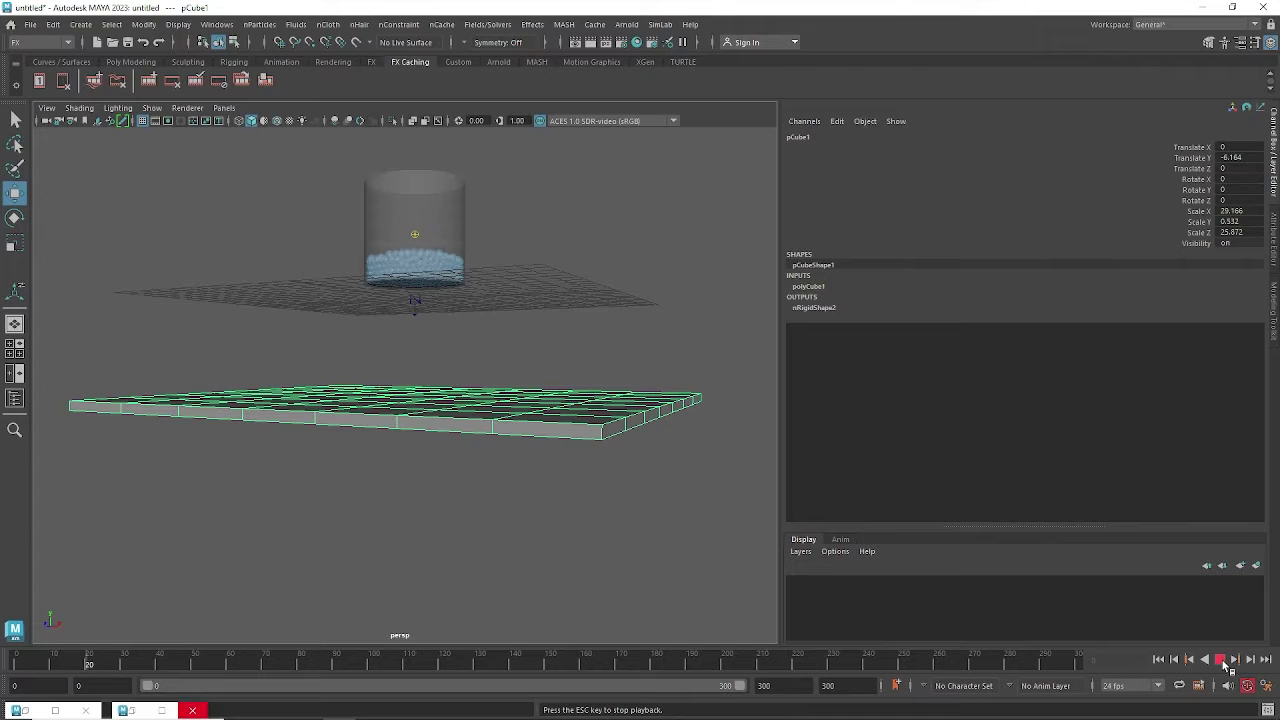
pyautogui.click(1221, 661)
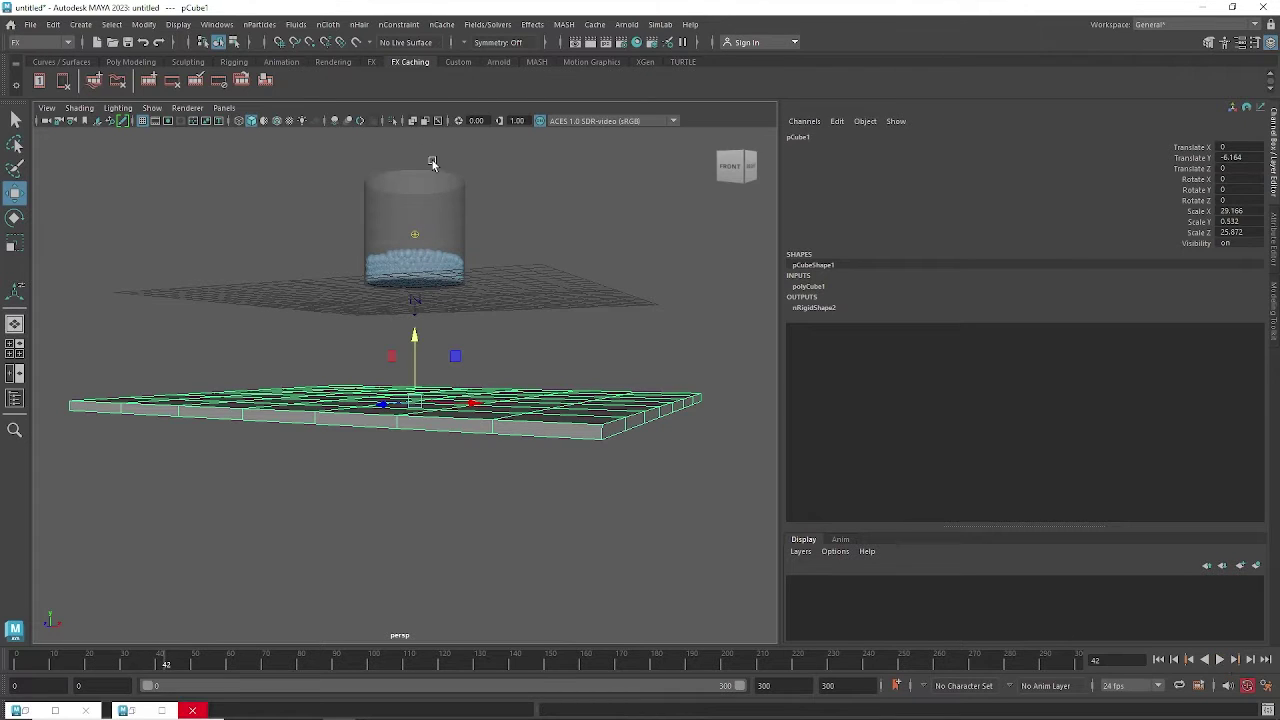
pyautogui.click(217, 24)
# Check the Time Slider playback preferences, then play the simulation through to frame 160.
pyautogui.moveTo(252, 172)
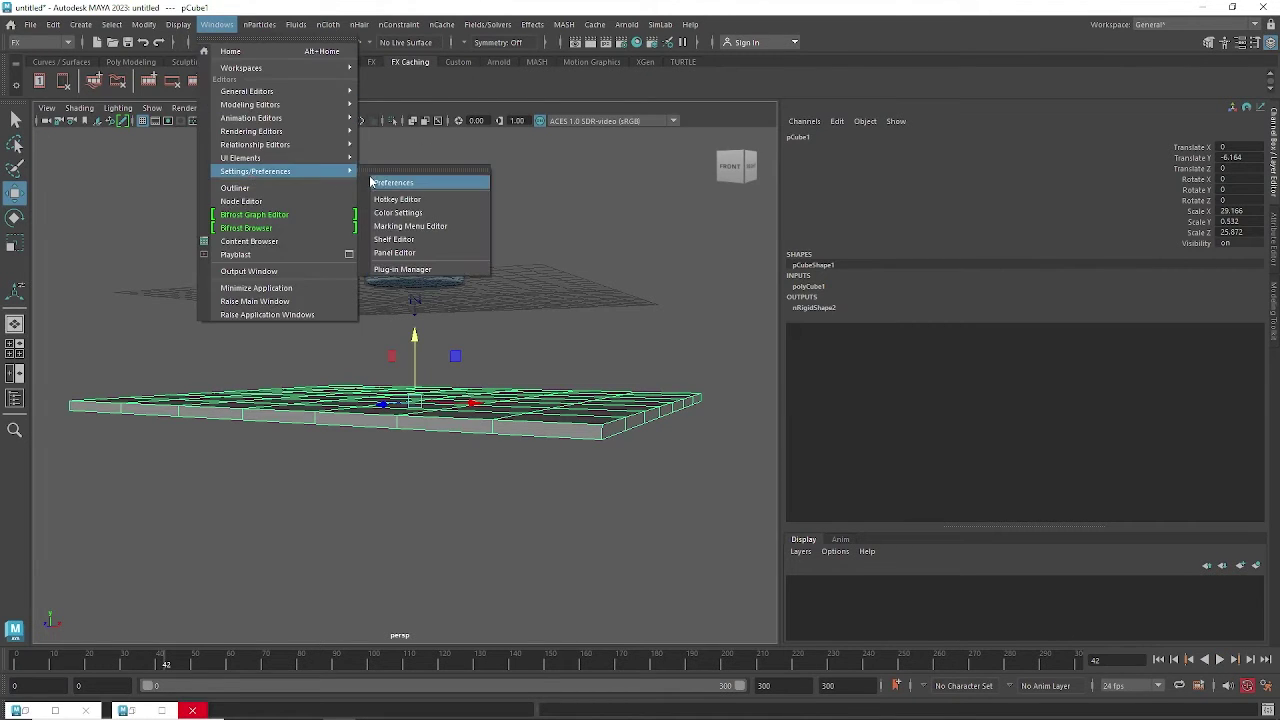
pyautogui.click(400, 181)
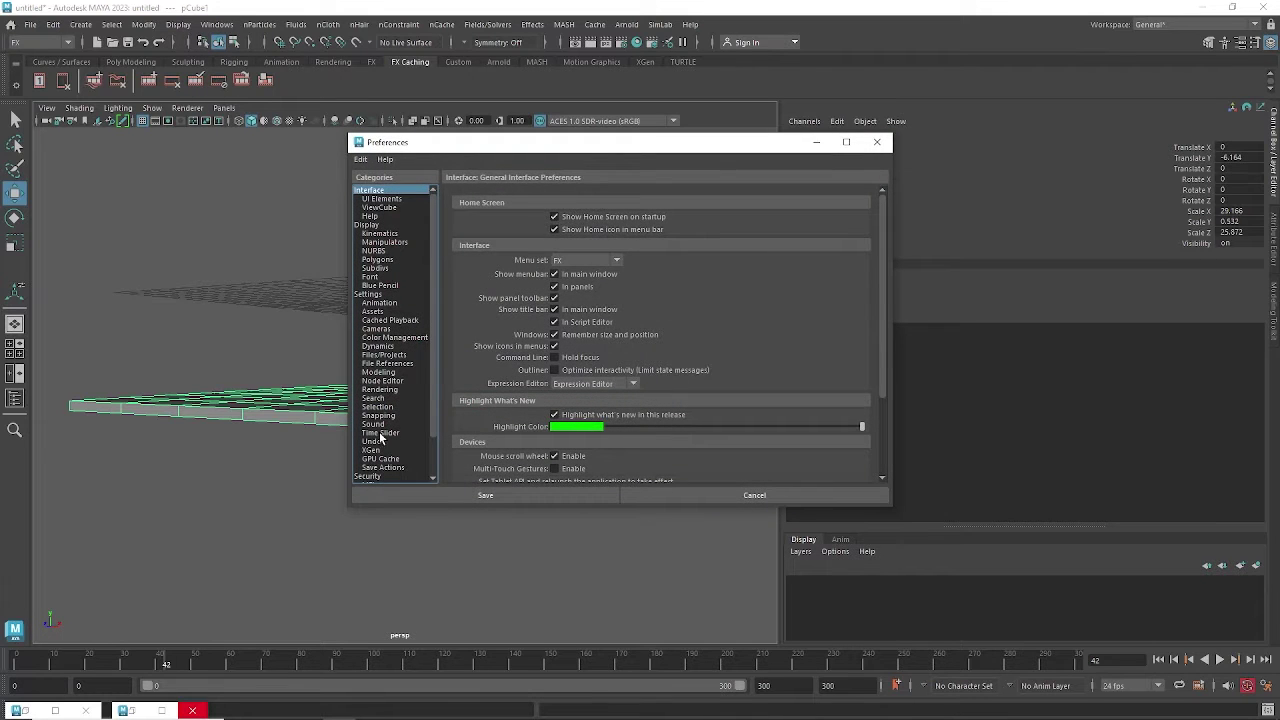
pyautogui.click(380, 433)
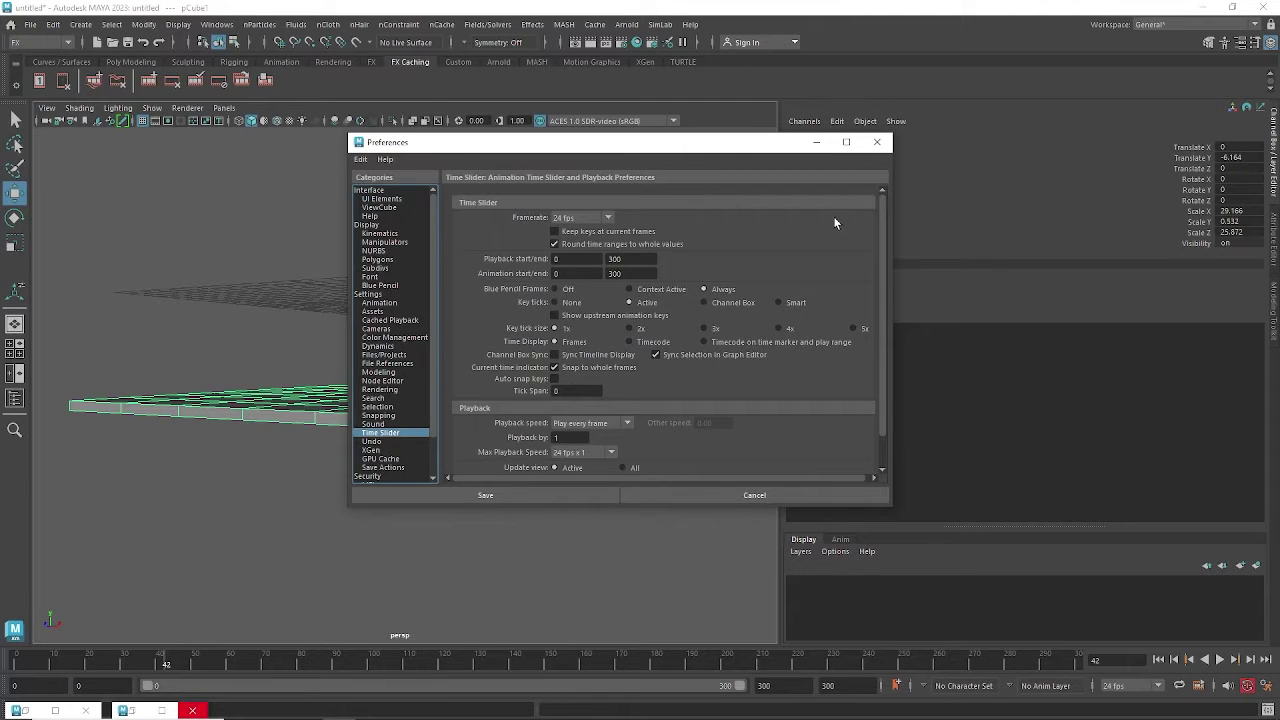
pyautogui.click(877, 142)
pyautogui.click(1219, 659)
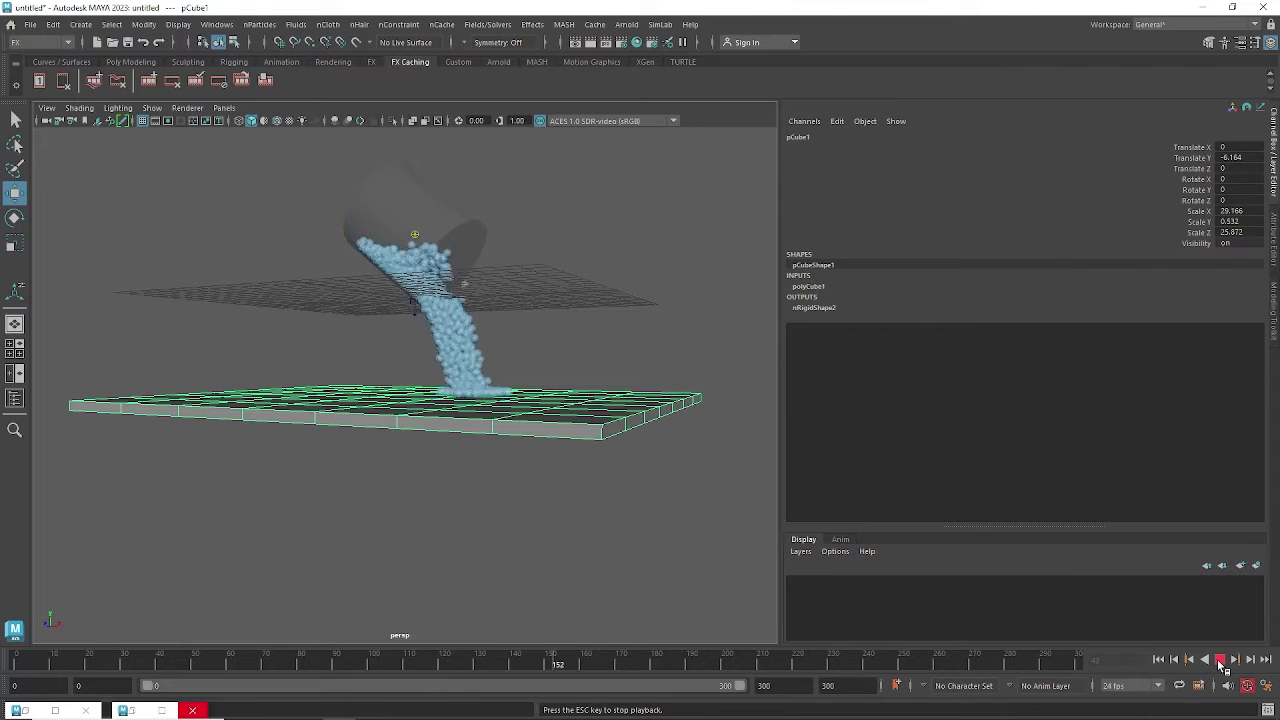
pyautogui.click(1221, 667)
# Select the cylinder and scrub the timeline to find where its tilt begins and ends.
pyautogui.keyDown('alt'); pyautogui.moveTo(470, 465); pyautogui.dragTo(460, 477); pyautogui.keyUp('alt')
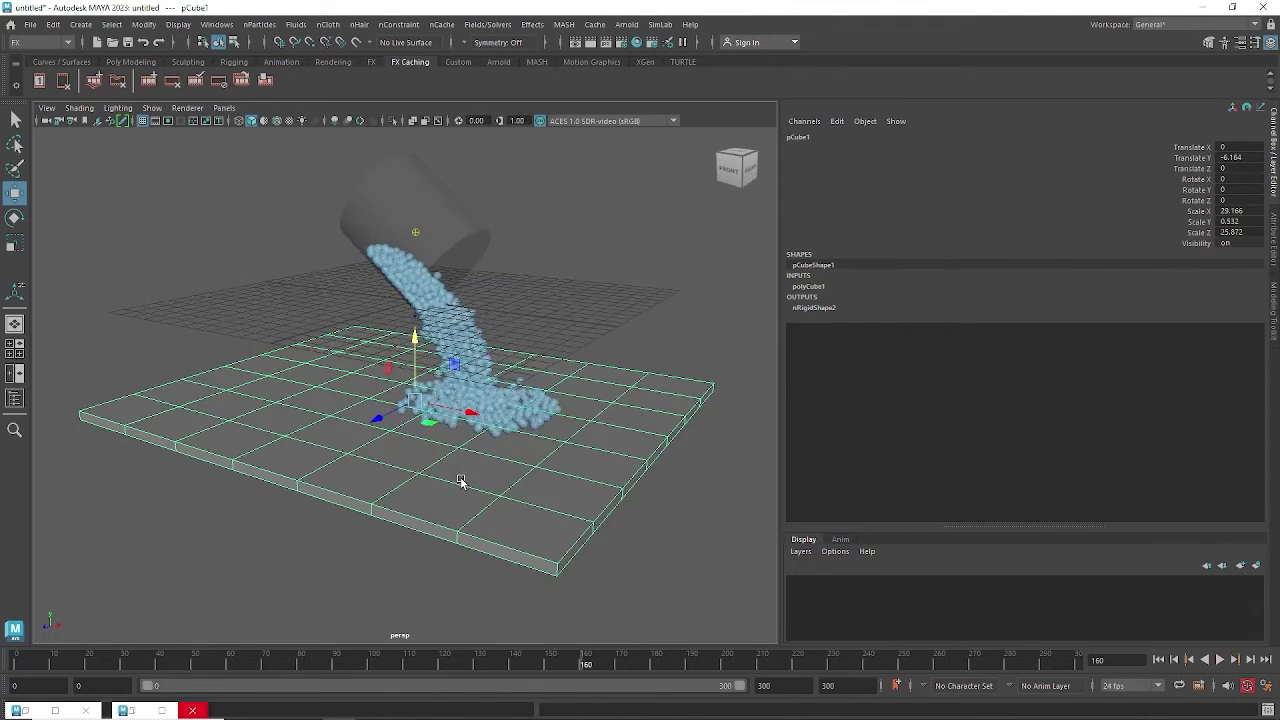
pyautogui.click(475, 240)
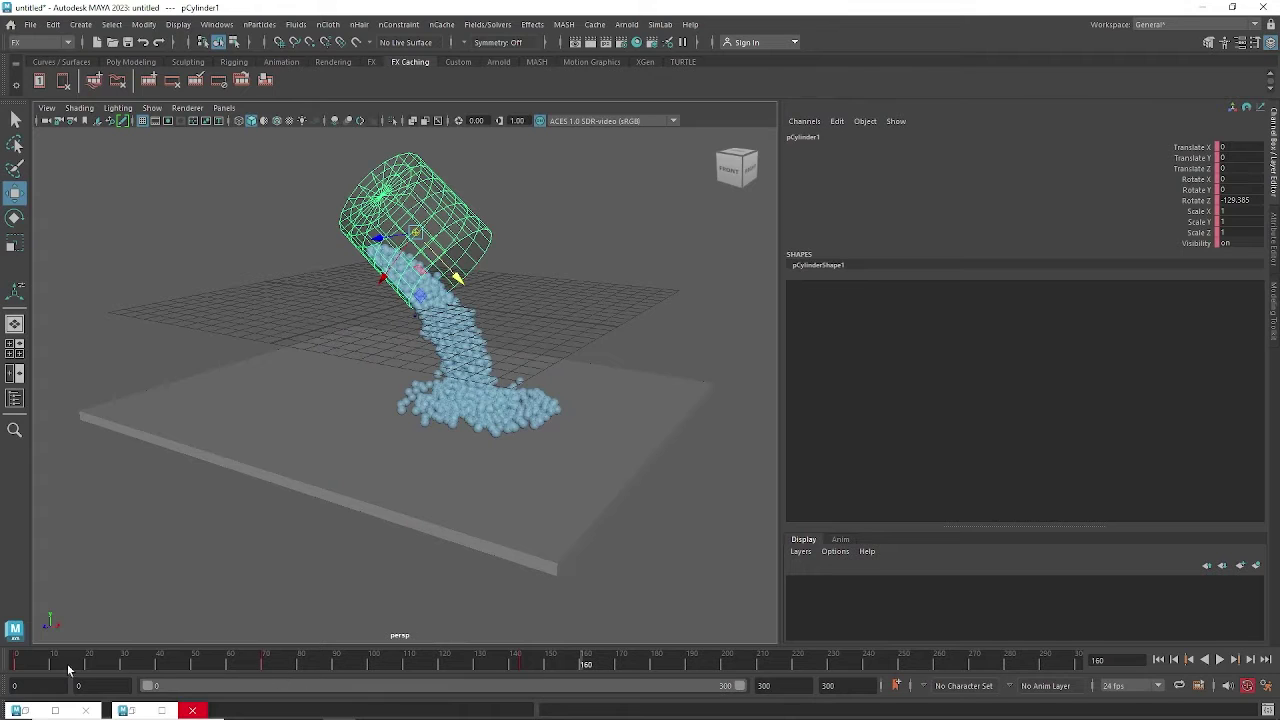
pyautogui.click(263, 666)
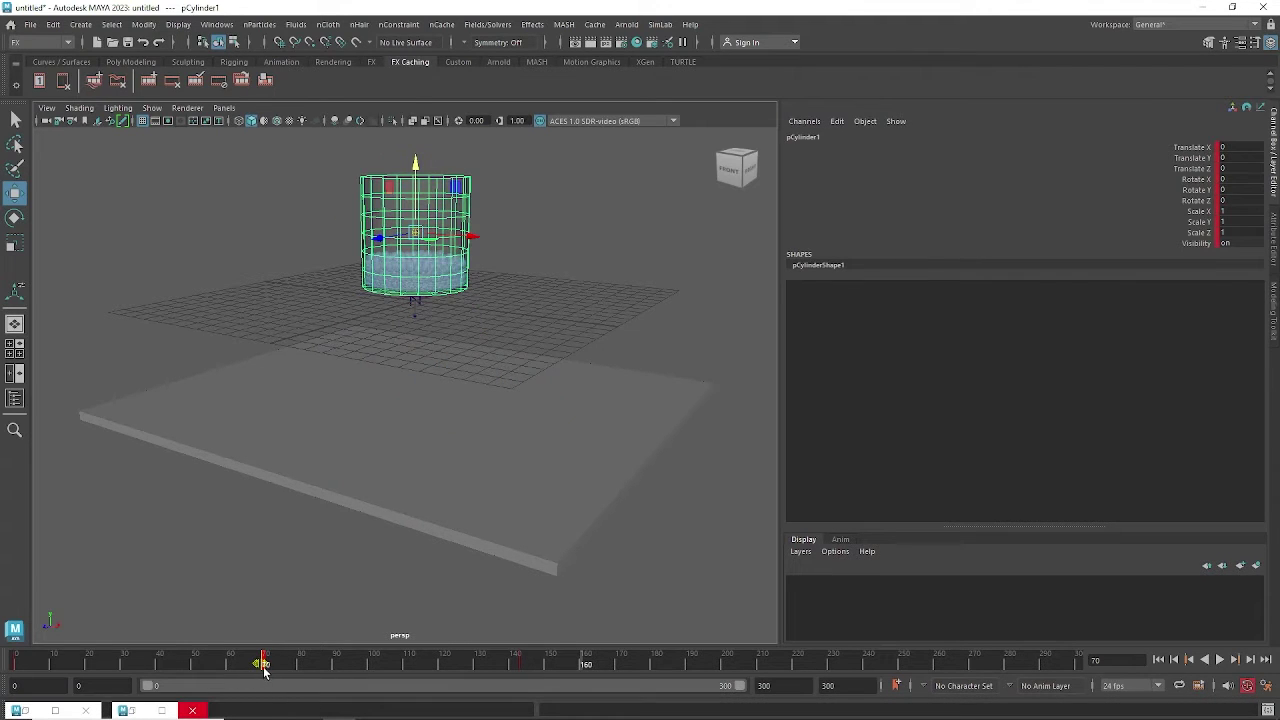
pyautogui.moveTo(263, 668); pyautogui.dragTo(76, 676)
pyautogui.click(522, 666)
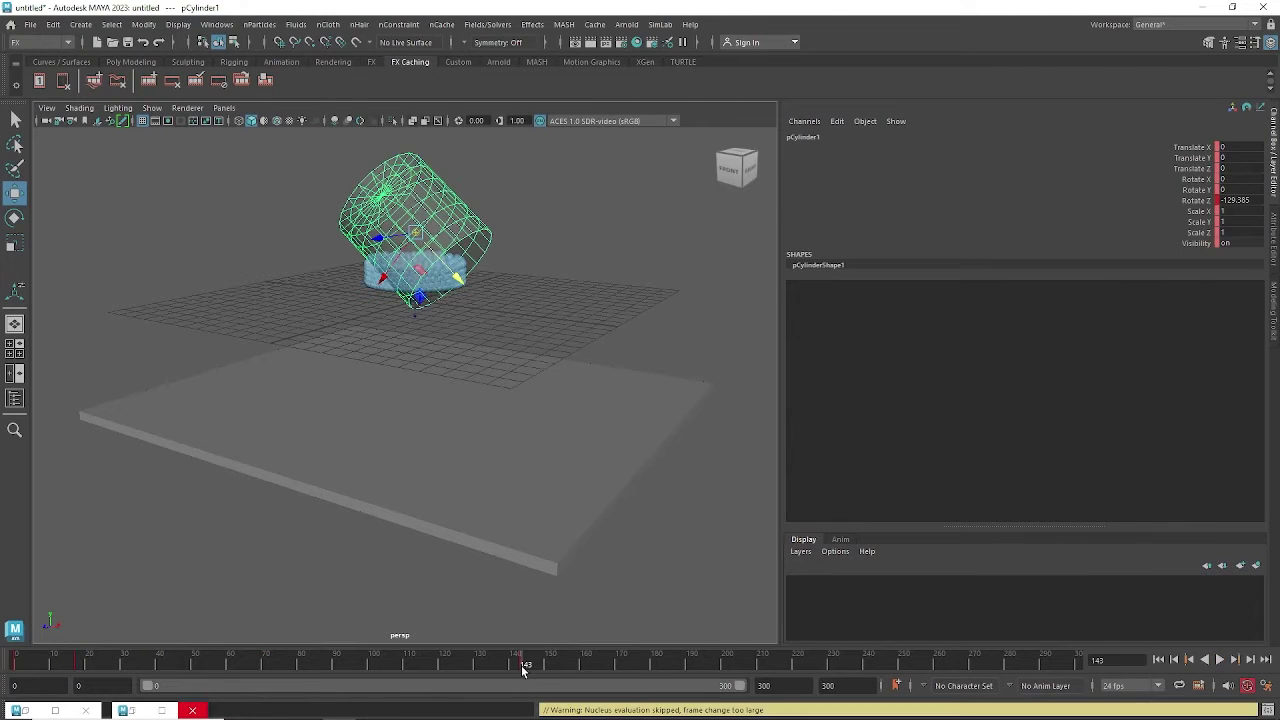
pyautogui.moveTo(521, 668); pyautogui.dragTo(427, 666)
pyautogui.click(82, 665)
pyautogui.click(115, 665)
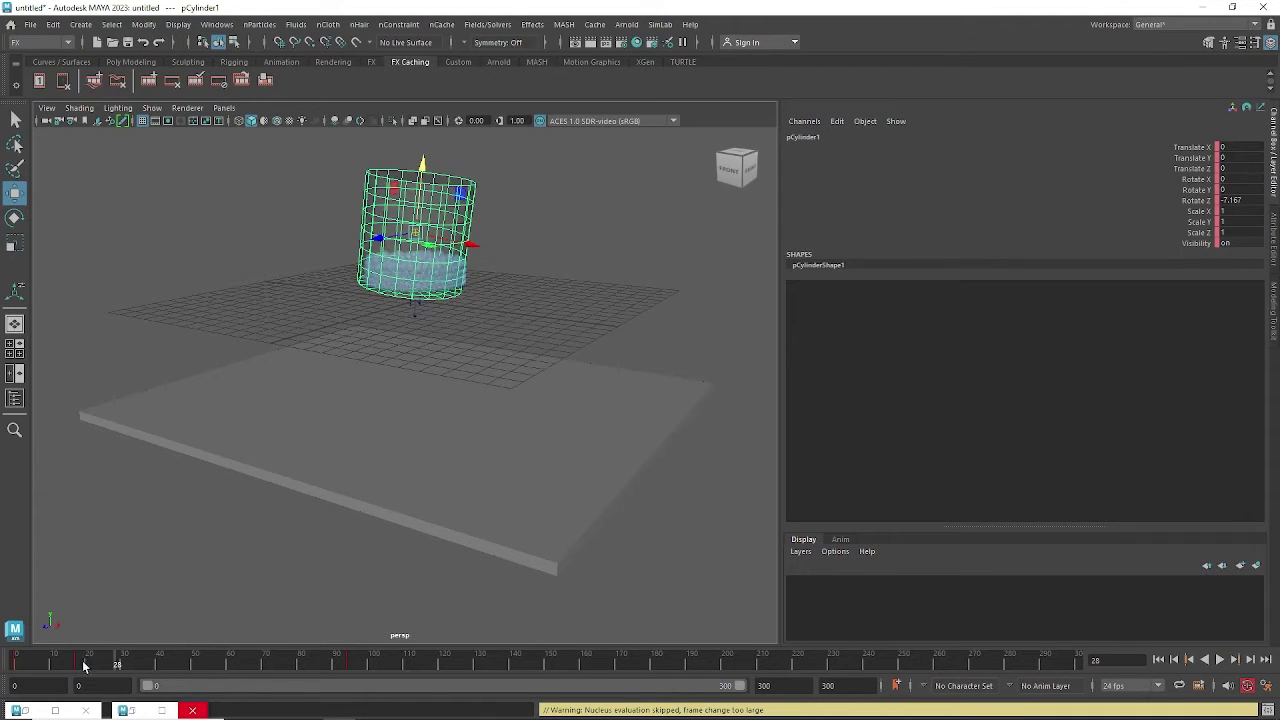
pyautogui.click(76, 665)
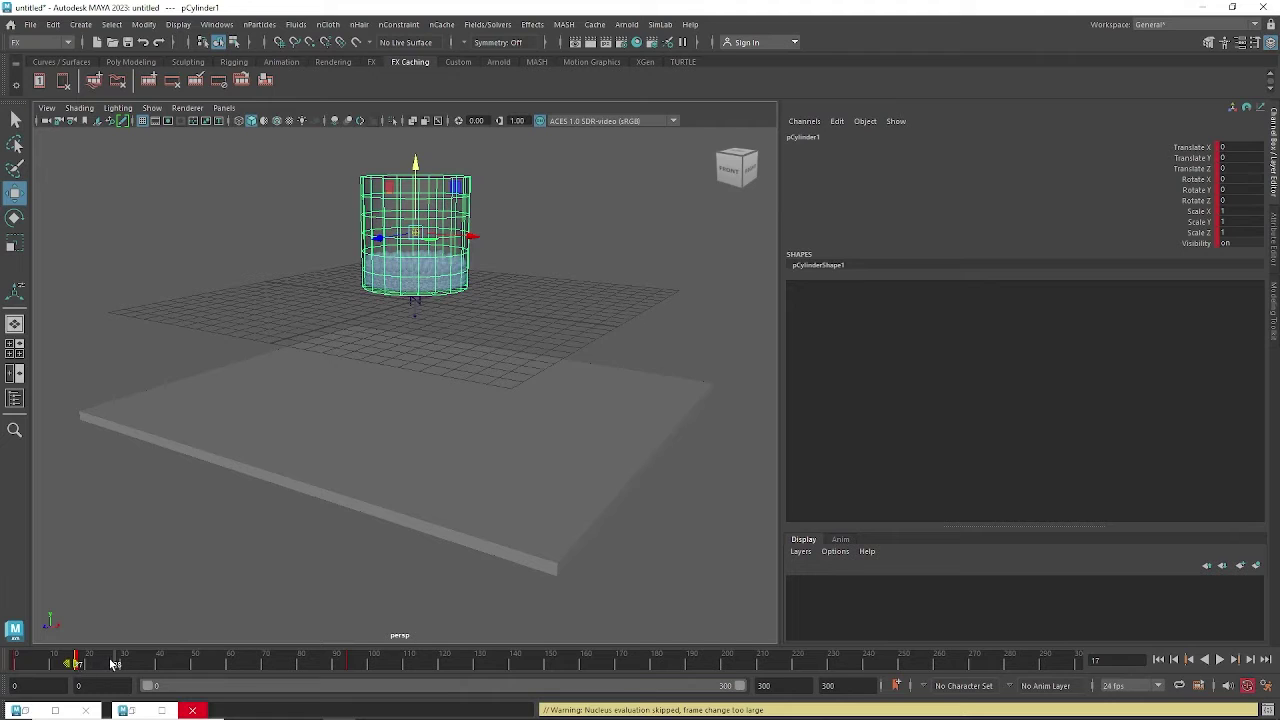
pyautogui.click(114, 664)
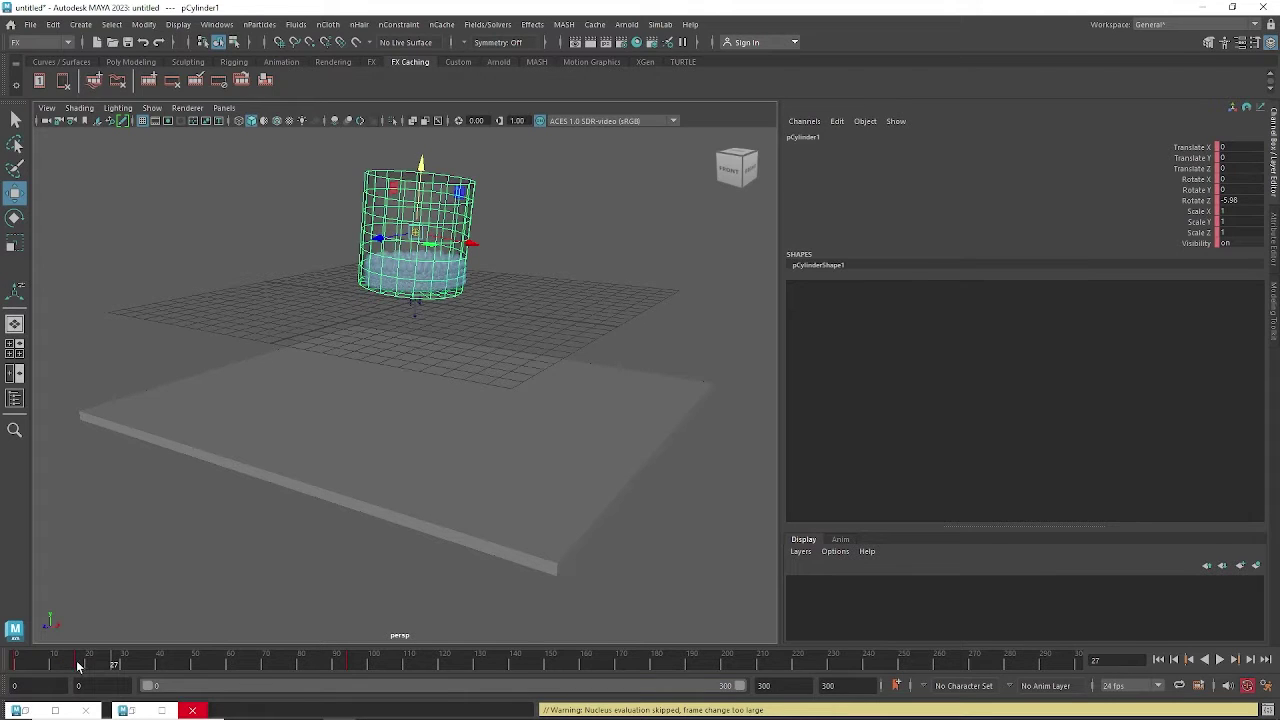
pyautogui.click(78, 665)
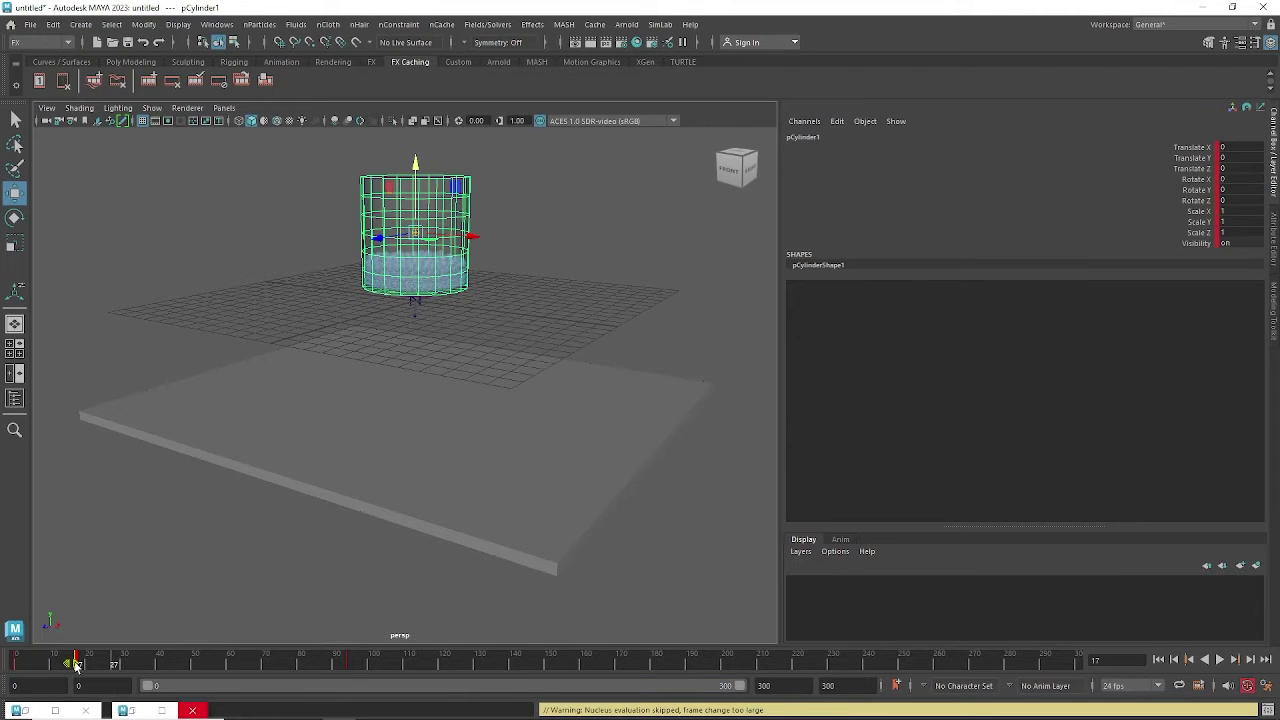
pyautogui.moveTo(84, 667)
pyautogui.mouseDown()
pyautogui.moveTo(109, 670)
pyautogui.moveTo(58, 673)
pyautogui.mouseUp()
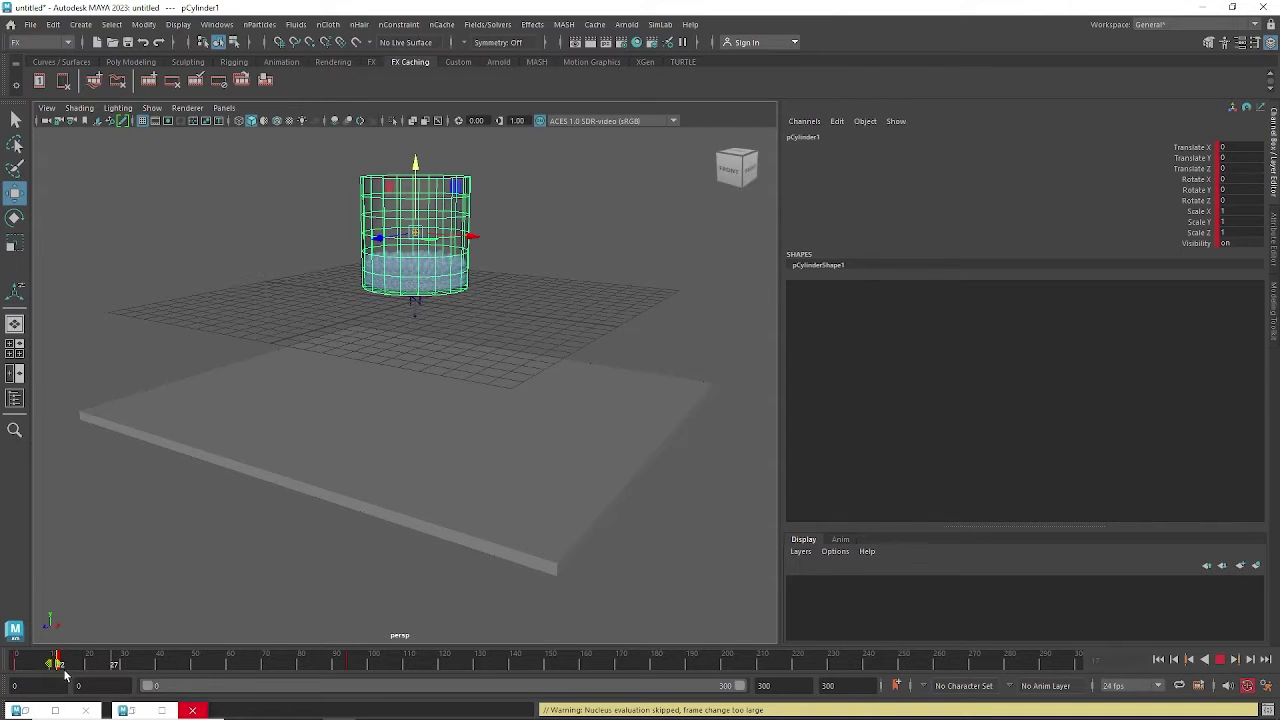
pyautogui.click(350, 666)
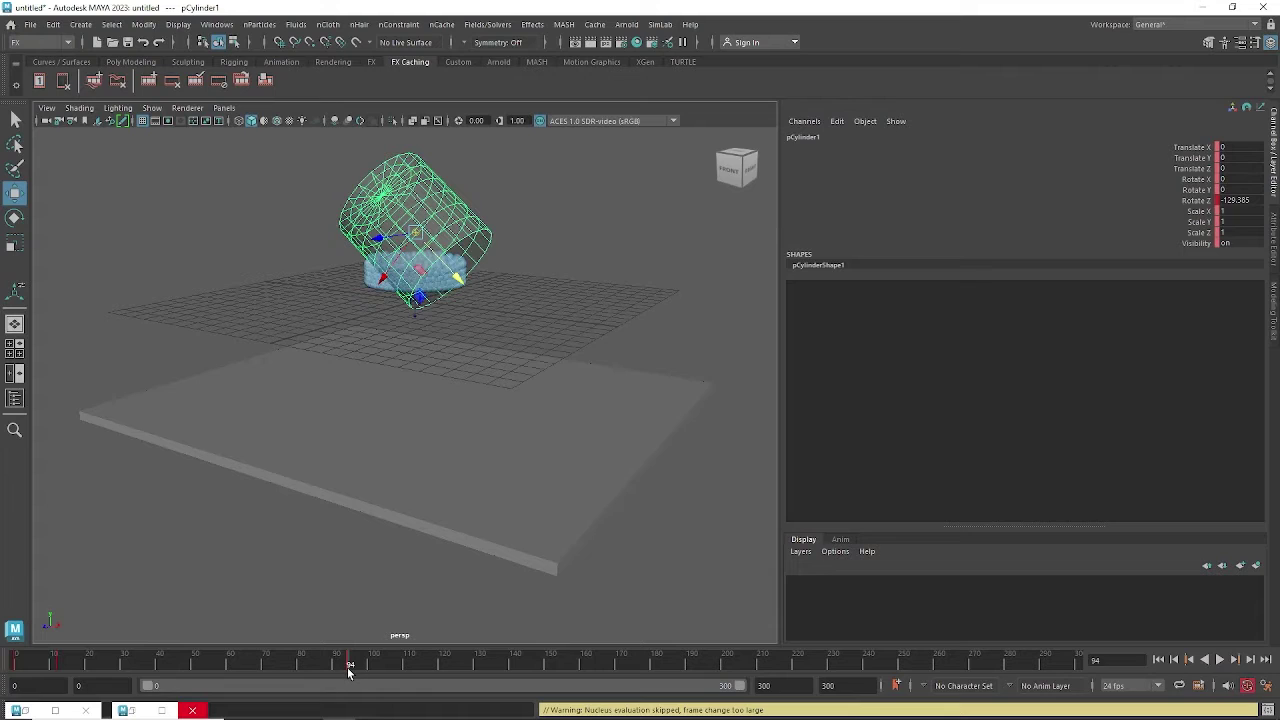
# Move the tipping key from frame 94 to 109 and replay the pour to frame 113.
pyautogui.keyDown('shift'); pyautogui.click(348, 669); pyautogui.keyUp('shift')
pyautogui.moveTo(350, 669); pyautogui.dragTo(398, 669)
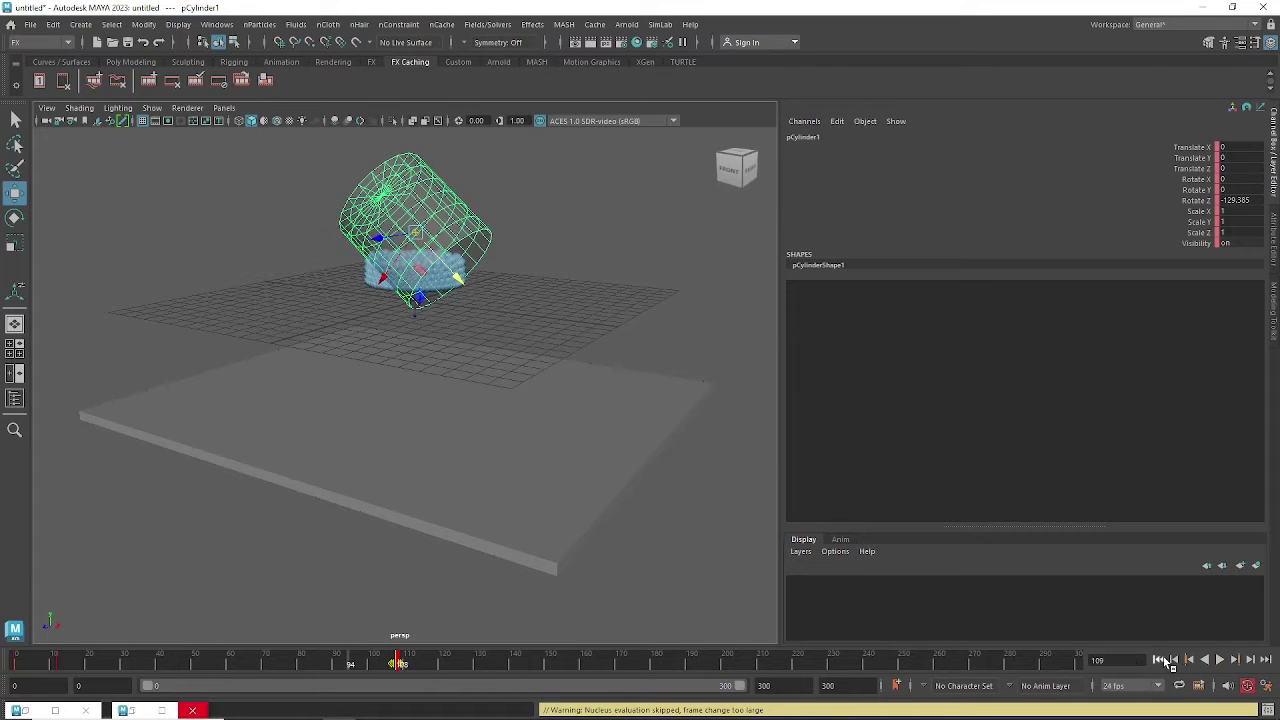
pyautogui.click(1159, 660)
pyautogui.click(1220, 660)
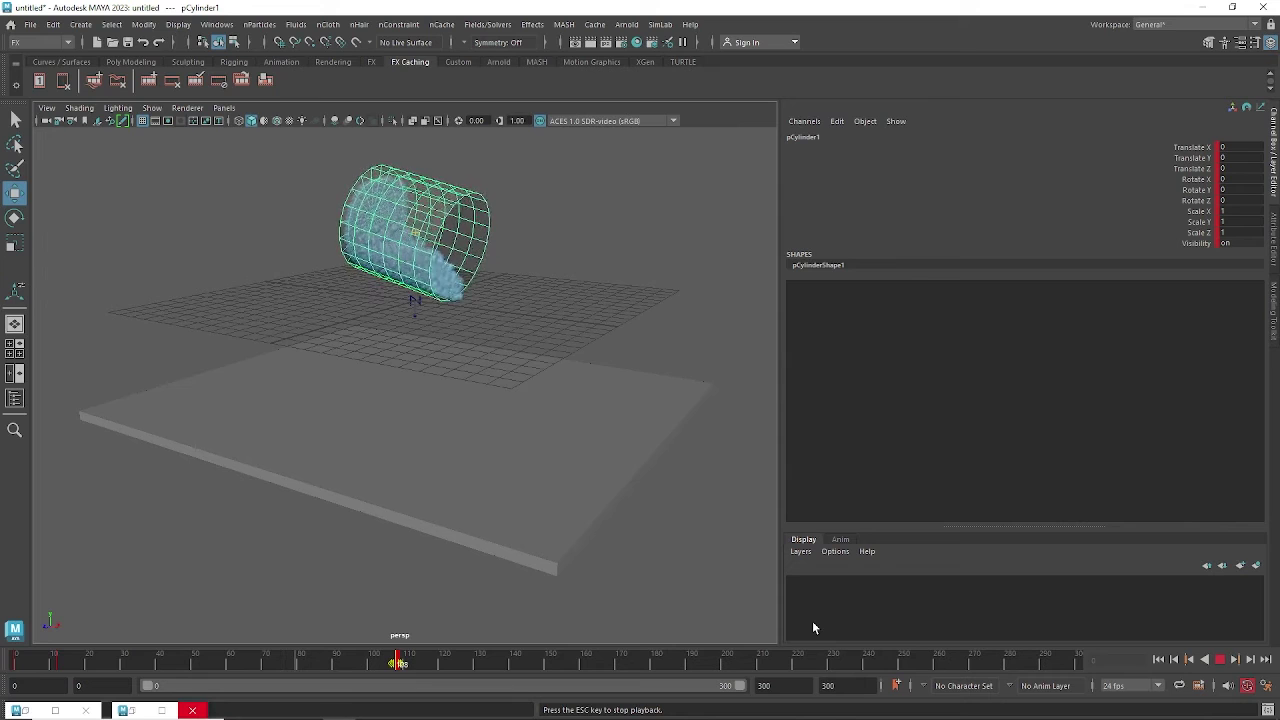
pyautogui.click(1223, 664)
# Select the nParticle1 stream and run Convert > nParticle to Polygons to create polySurface1.
pyautogui.keyDown('alt'); pyautogui.moveTo(630, 420); pyautogui.dragTo(498, 387); pyautogui.keyUp('alt')
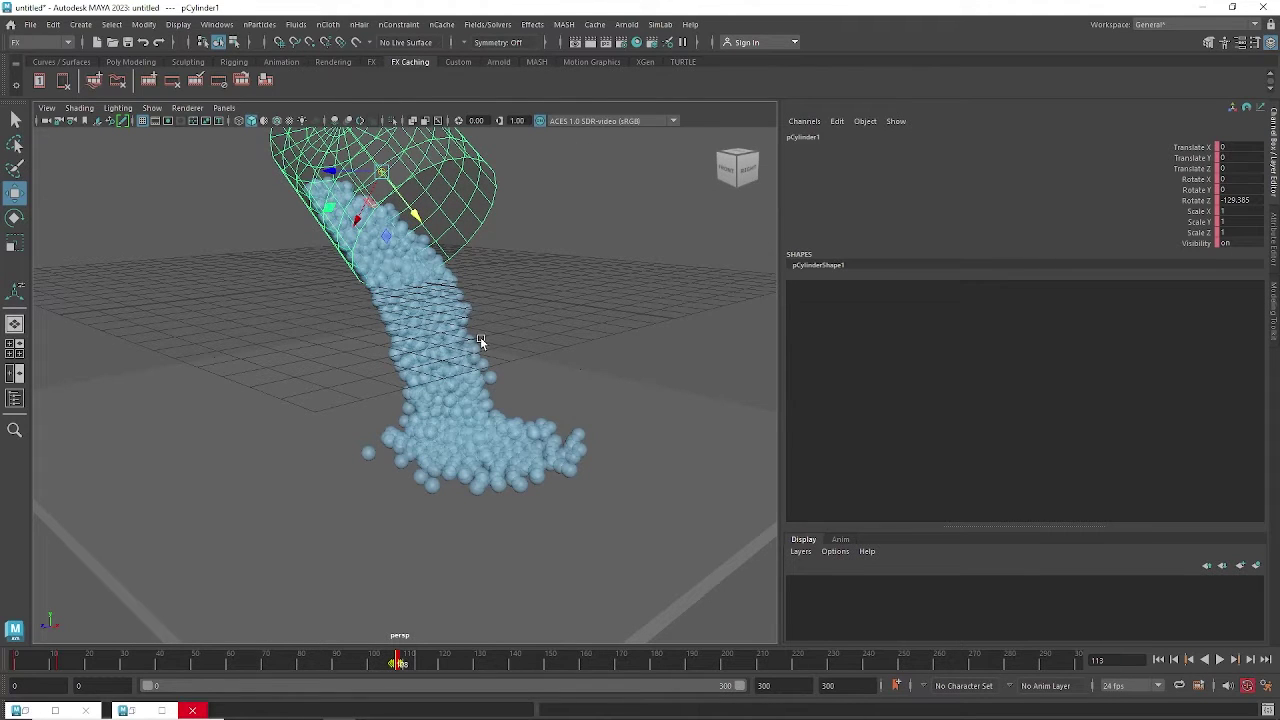
pyautogui.click(463, 298)
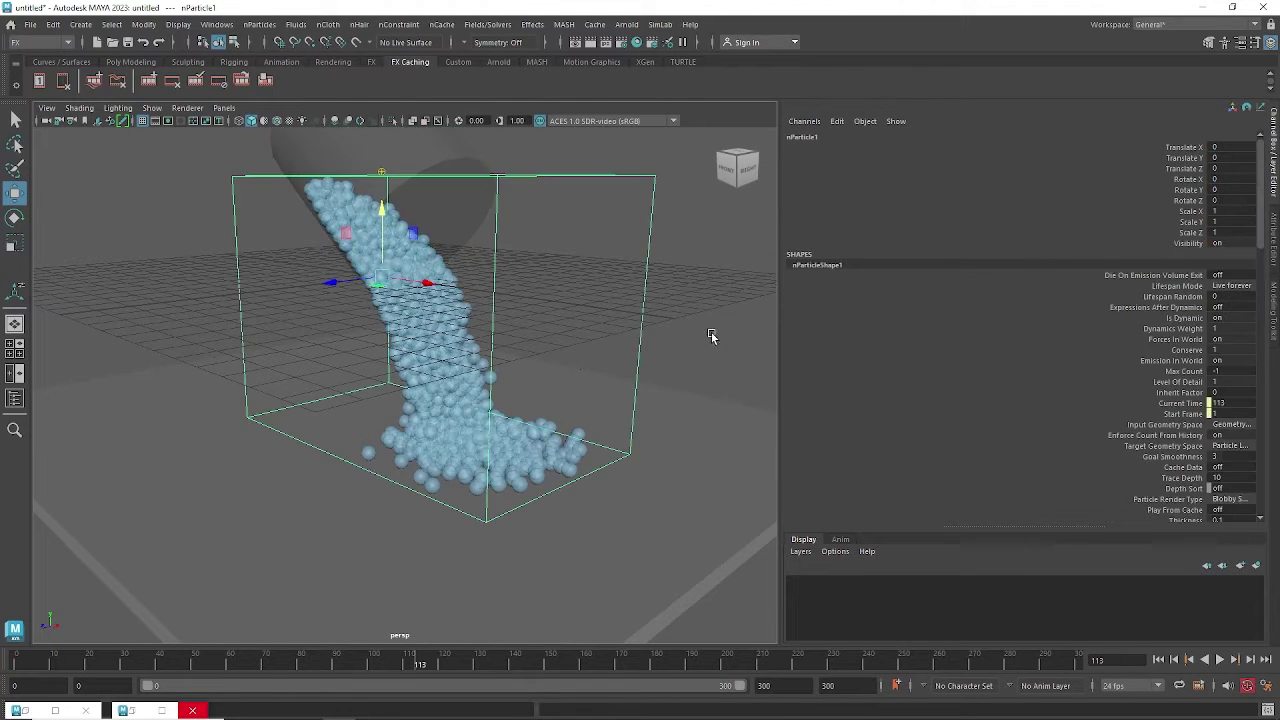
pyautogui.click(146, 25)
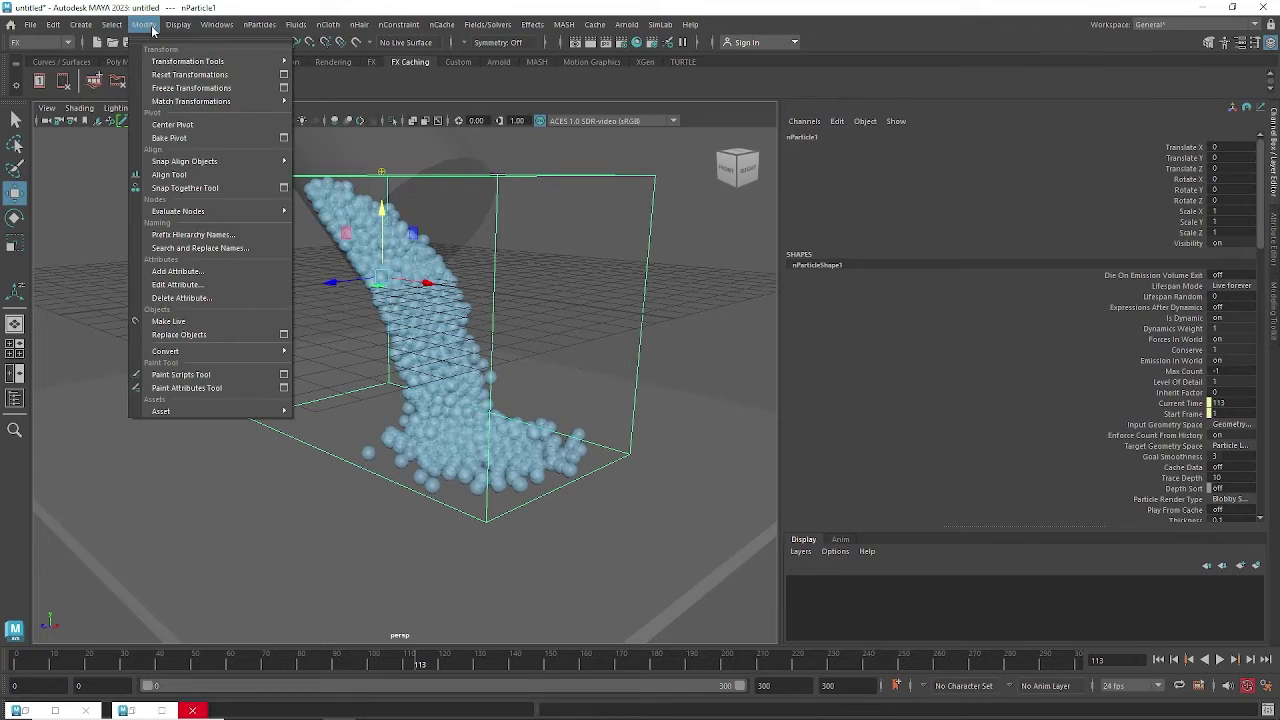
pyautogui.moveTo(187, 355)
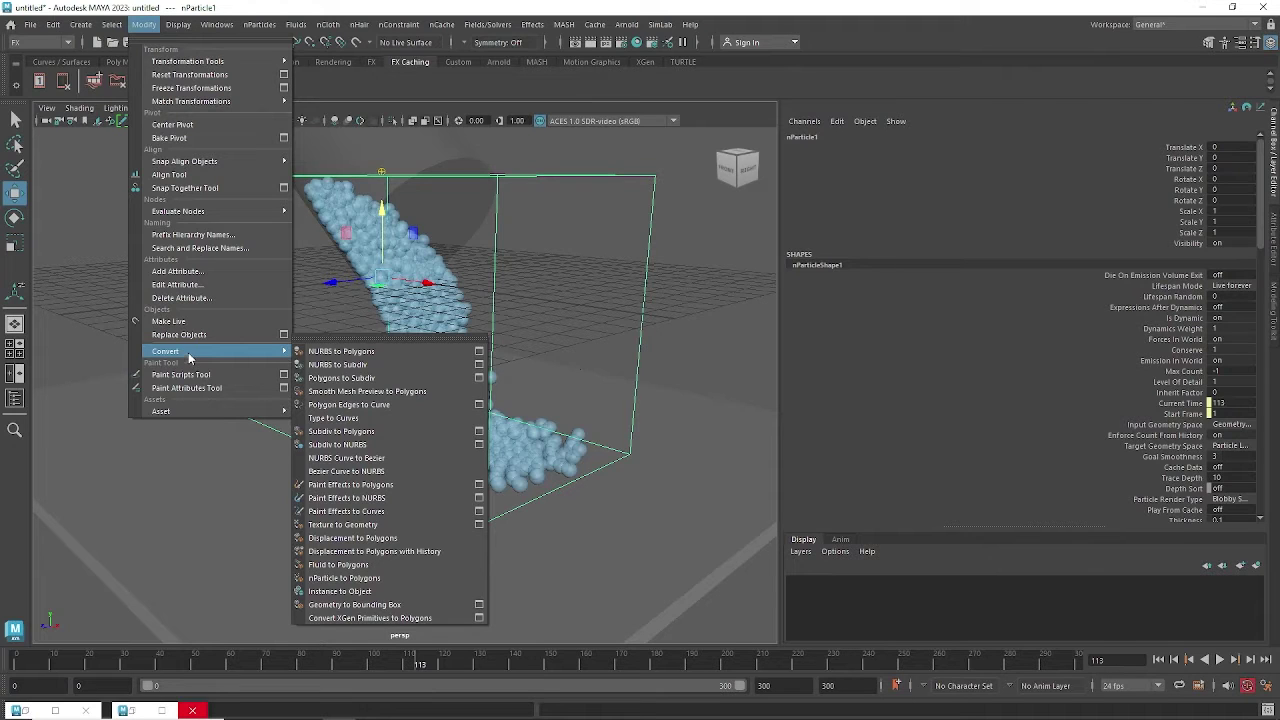
pyautogui.click(345, 578)
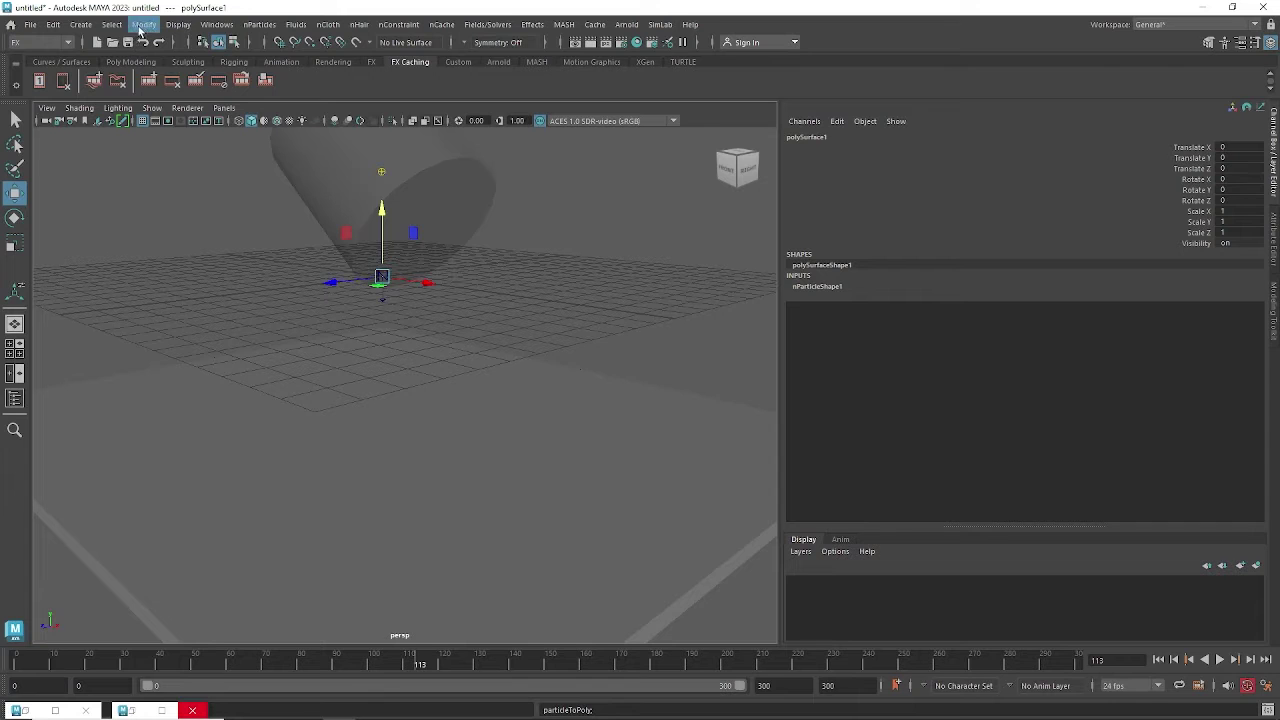
# Open the Outliner and bring up the attributes of polySurfaceShape1.
pyautogui.click(217, 25)
pyautogui.click(240, 189)
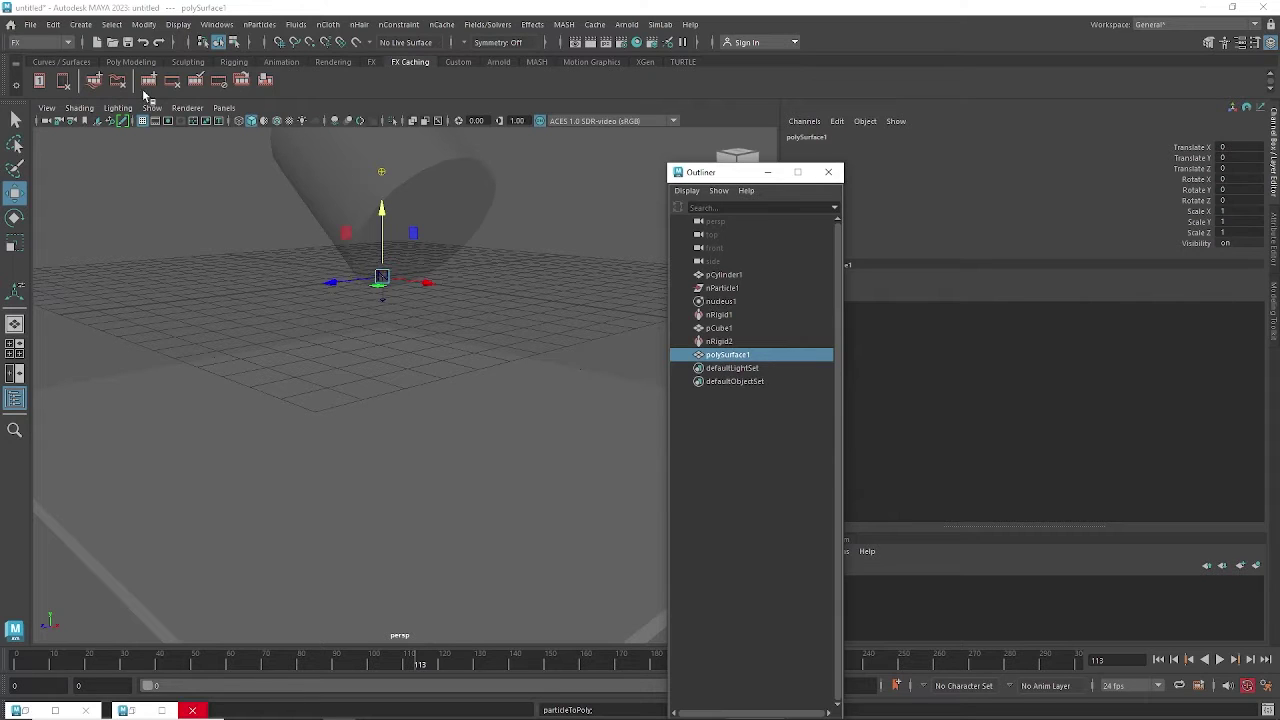
pyautogui.click(150, 26)
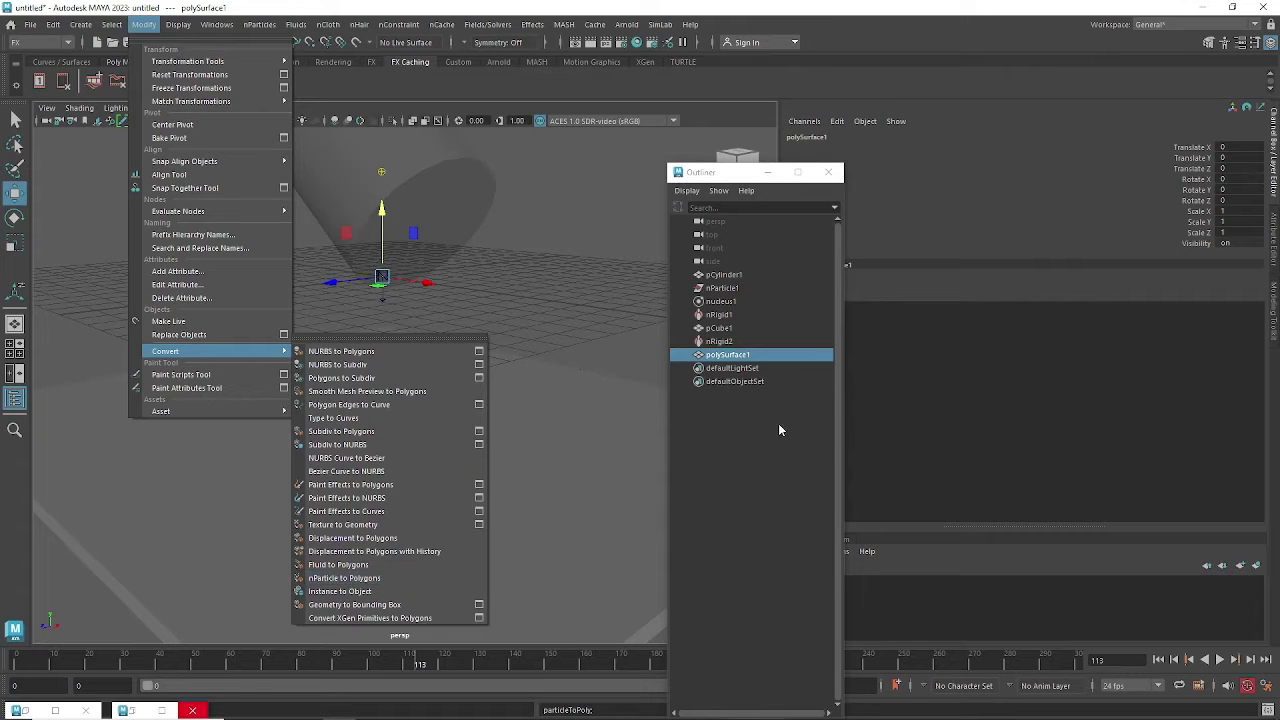
pyautogui.click(707, 358)
pyautogui.click(767, 172)
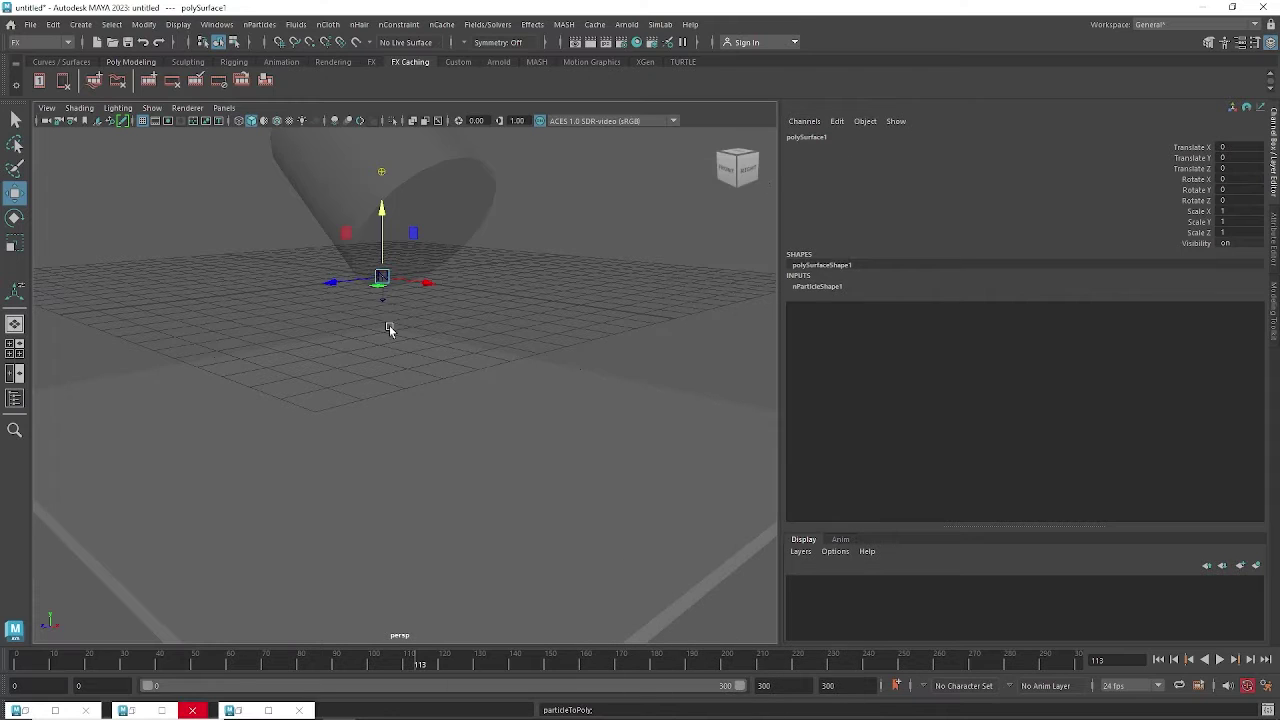
pyautogui.hotkey('ctrl', 'a')
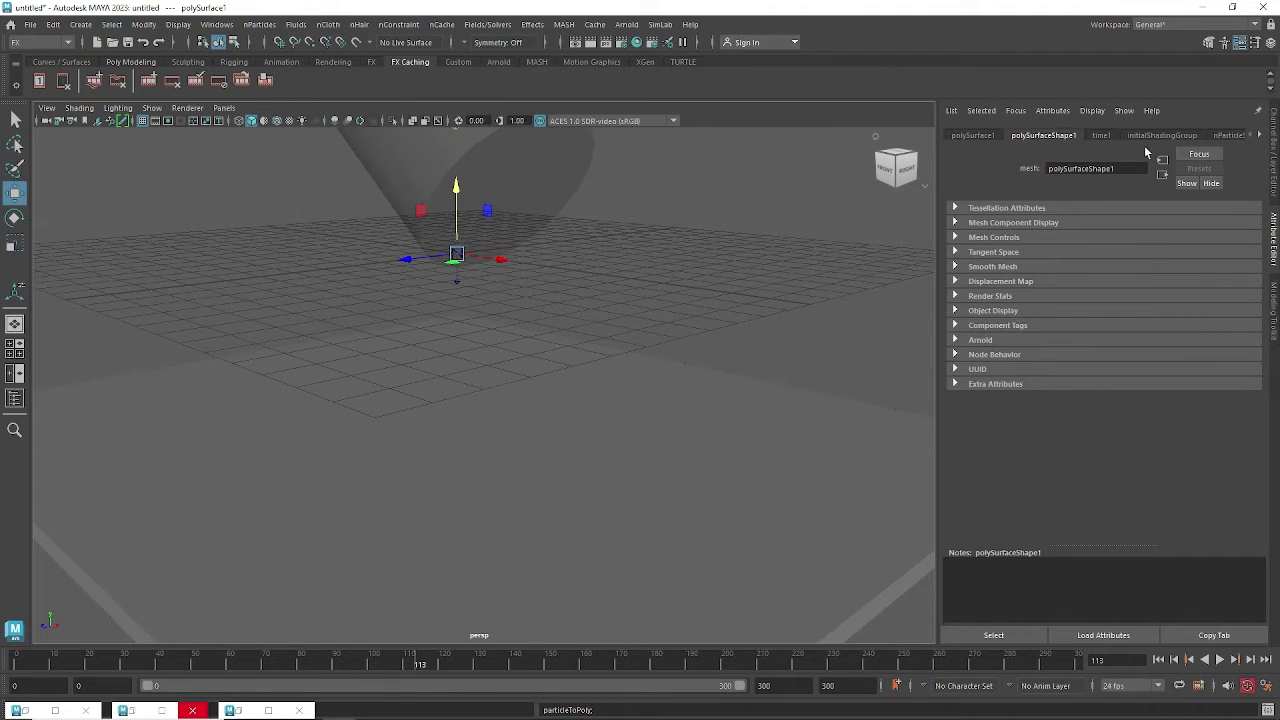
# Select nParticle1 in the Outliner and expand Output Mesh on its nParticleShape1 tab.
pyautogui.click(218, 24)
pyautogui.click(262, 190)
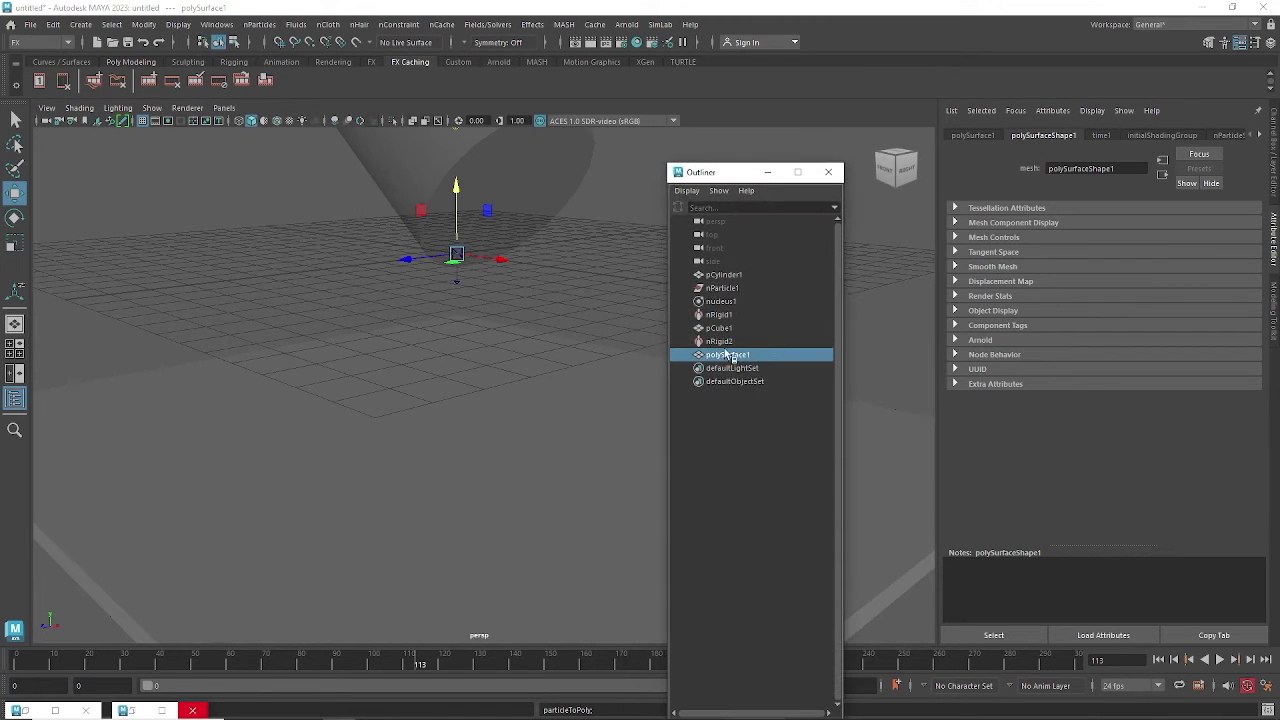
pyautogui.click(721, 288)
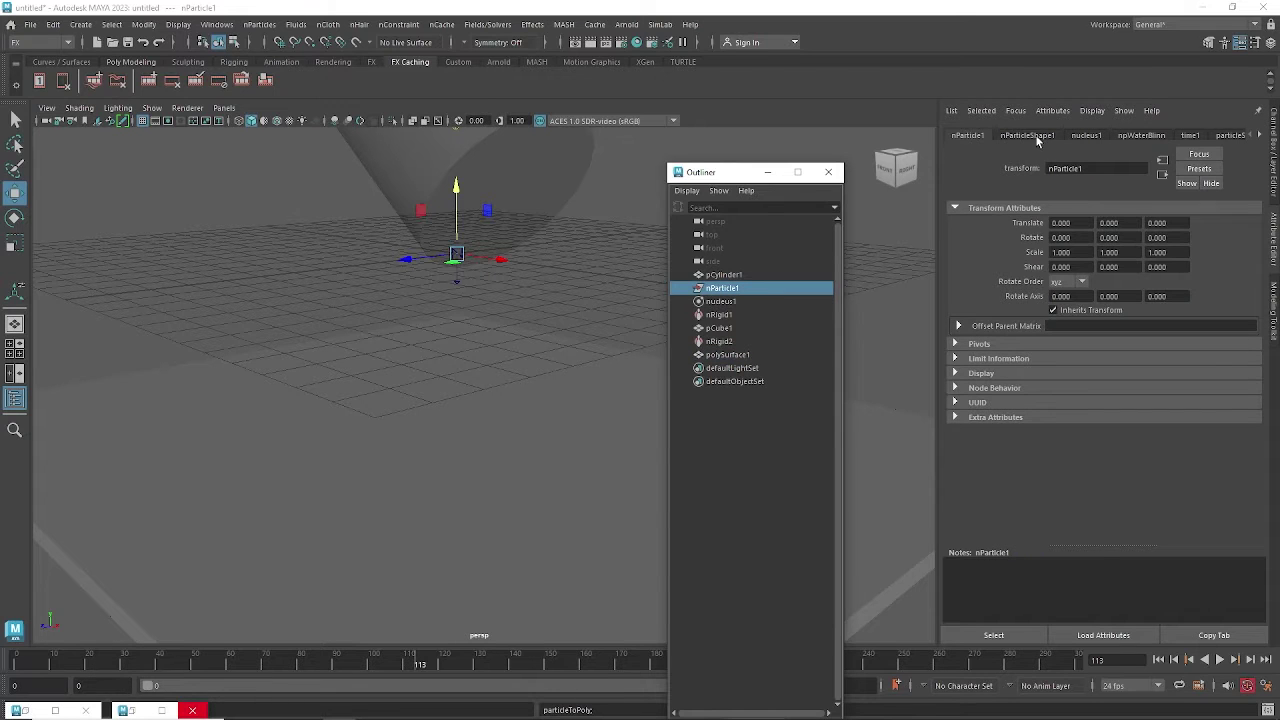
pyautogui.click(1030, 136)
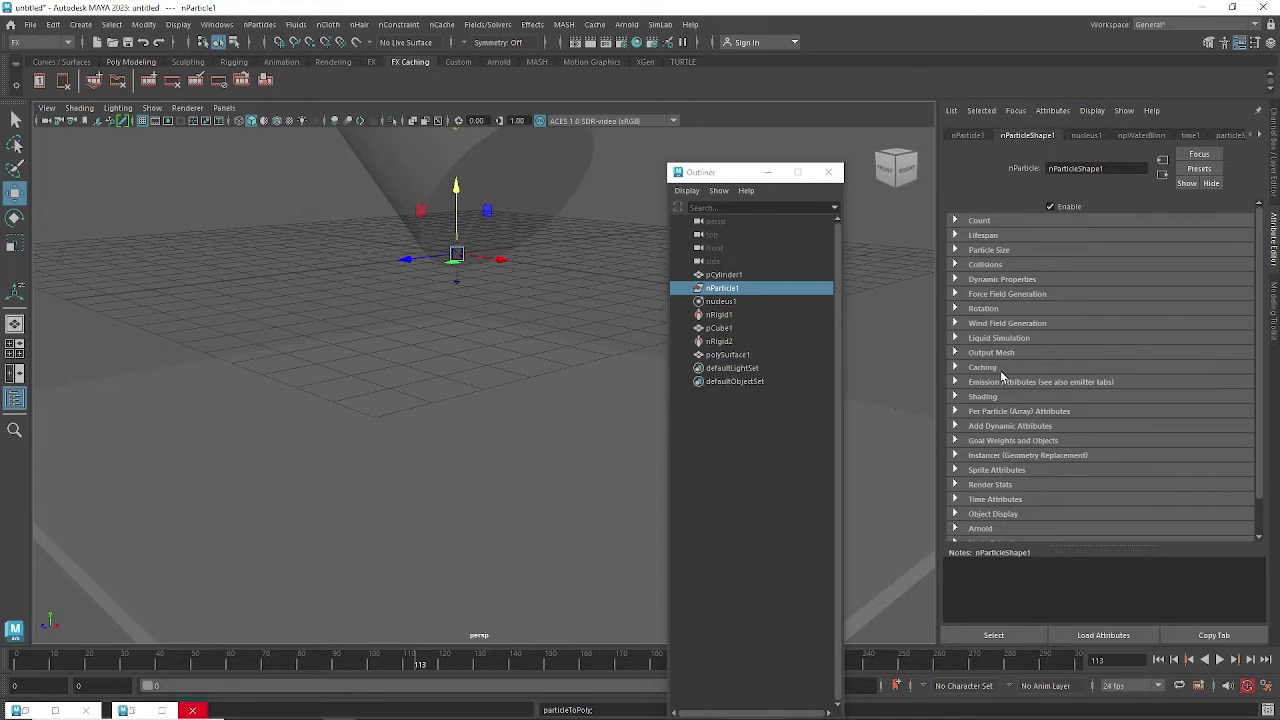
pyautogui.click(991, 353)
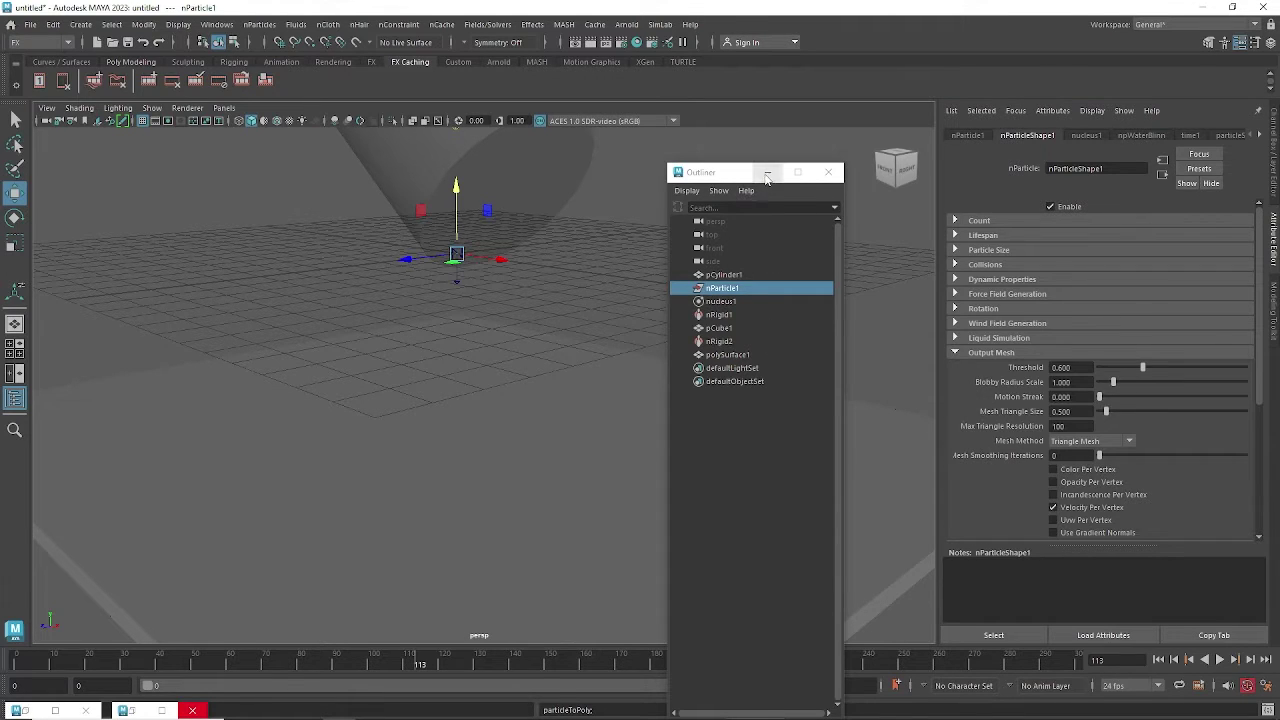
# Lower nParticleShape1's Threshold to 0.070, inspect the fused liquid mesh, and rewind to frame 0.
pyautogui.click(767, 172)
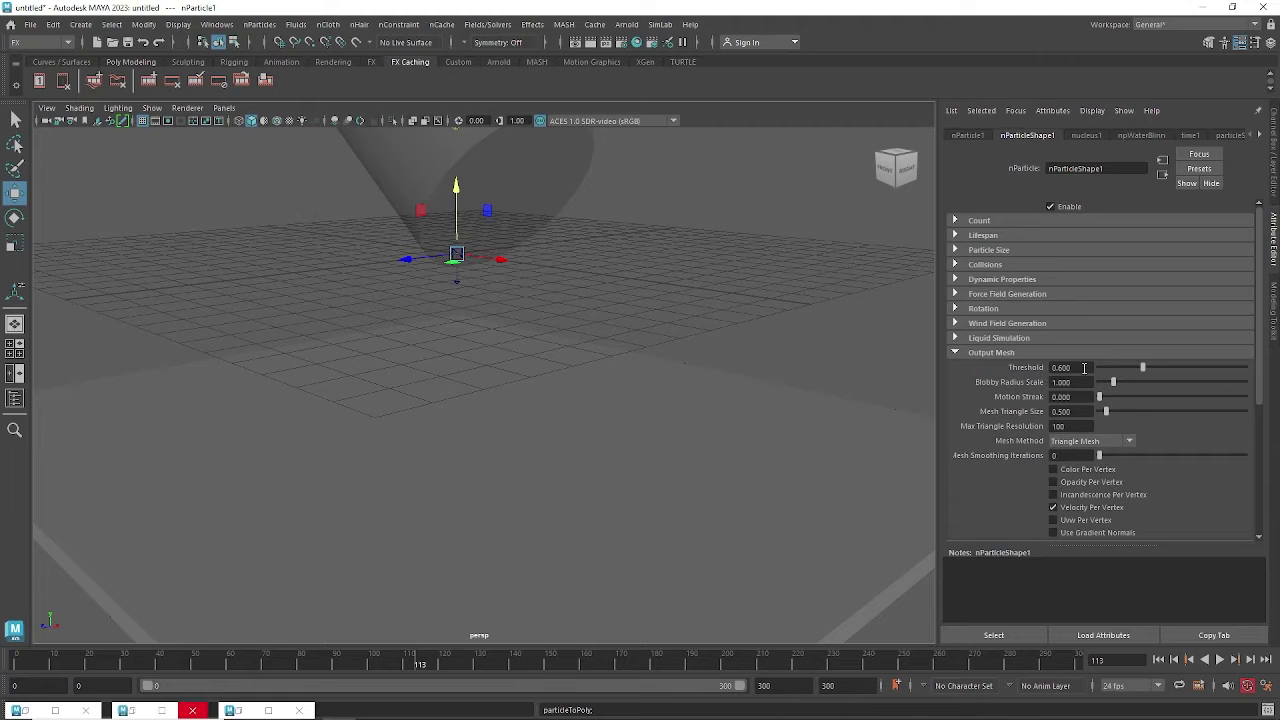
pyautogui.keyDown('ctrl'); pyautogui.moveTo(1084, 368); pyautogui.dragTo(1049, 372); pyautogui.keyUp('ctrl')
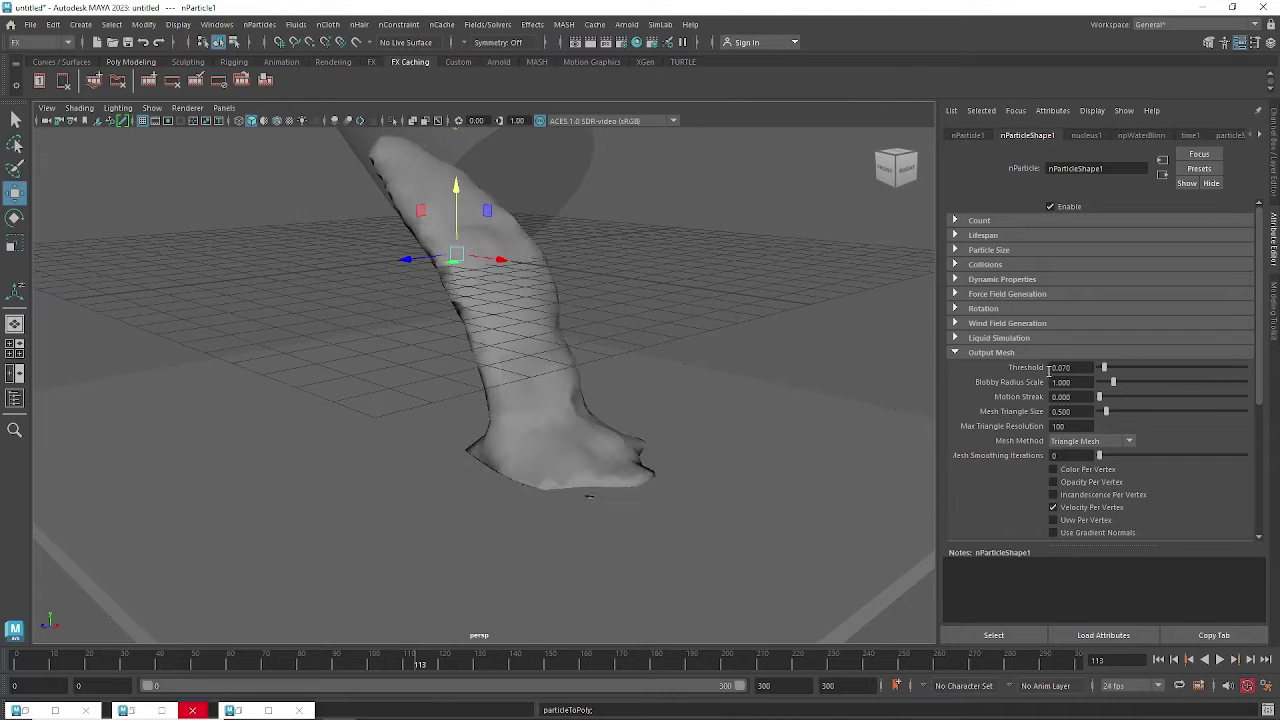
pyautogui.keyDown('alt'); pyautogui.moveTo(760, 417); pyautogui.dragTo(620, 352); pyautogui.keyUp('alt')
pyautogui.click(548, 303)
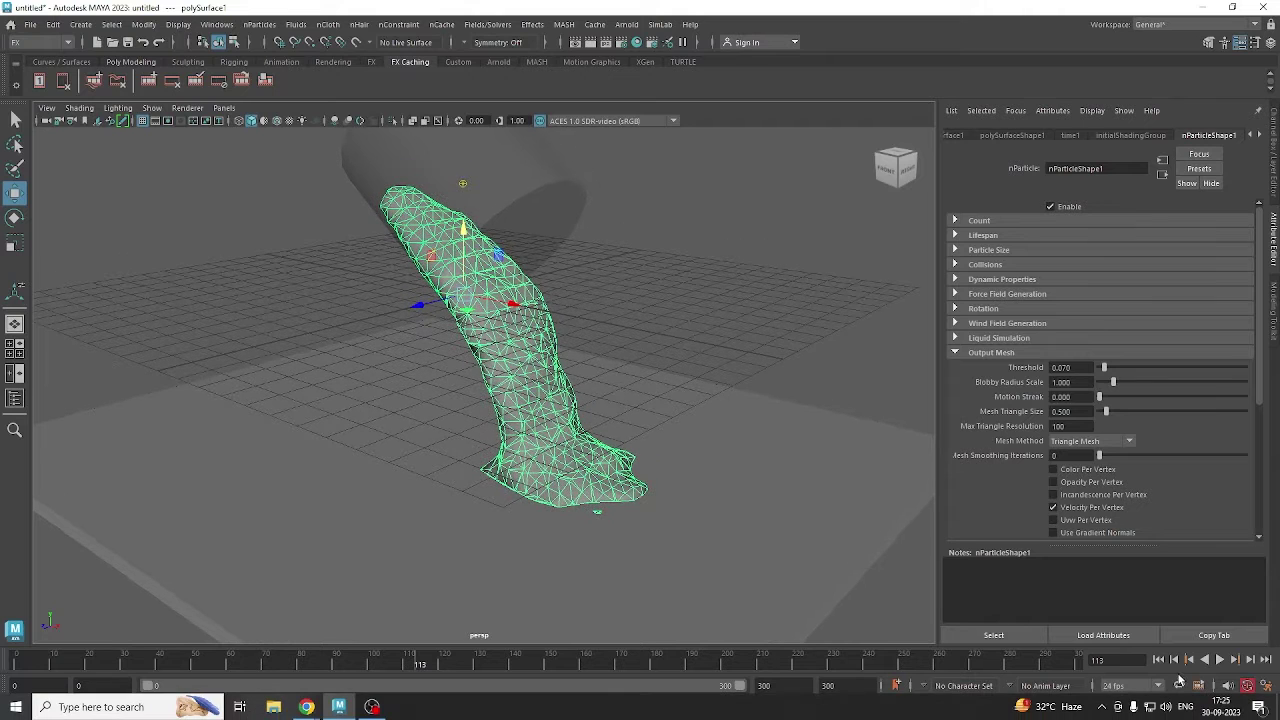
pyautogui.click(1158, 659)
# Zoom in on the liquid mesh and try a Mesh Triangle Size of 0.280.
pyautogui.keyDown('alt'); pyautogui.moveTo(756, 536); pyautogui.dragTo(760, 563); pyautogui.keyUp('alt')
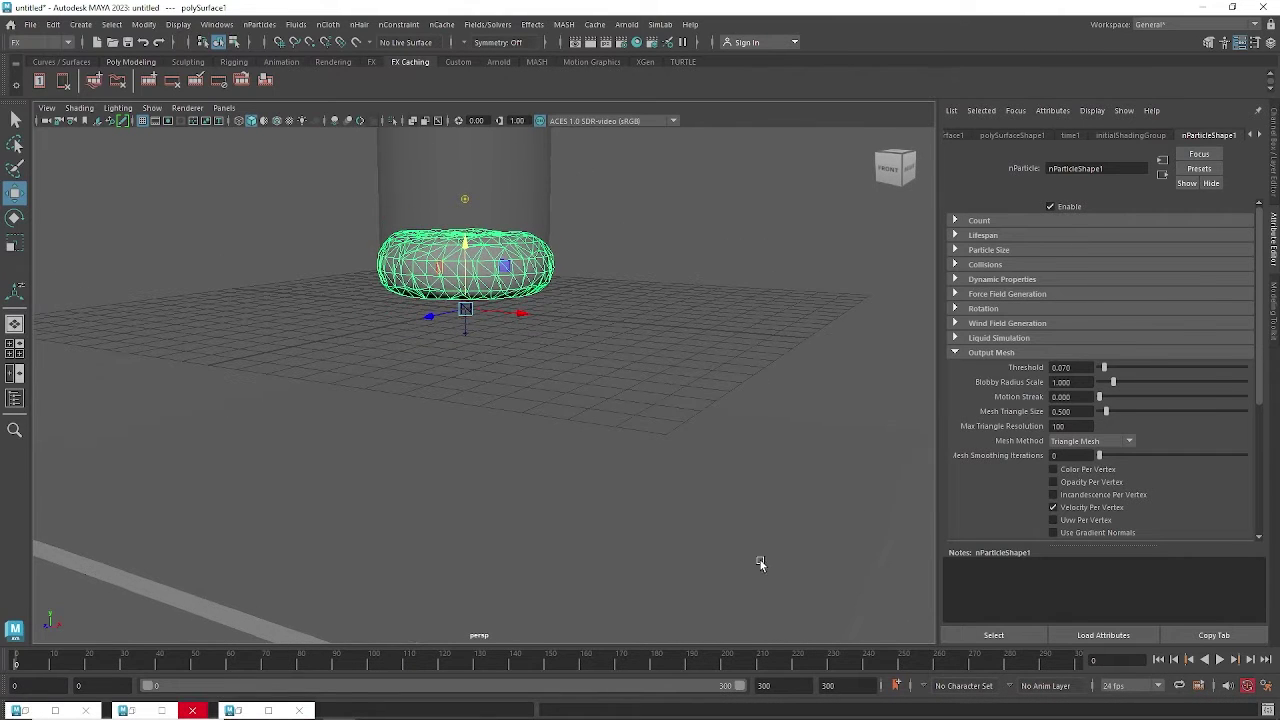
pyautogui.keyDown('alt'); pyautogui.moveTo(590, 344); pyautogui.dragTo(606, 340); pyautogui.keyUp('alt')
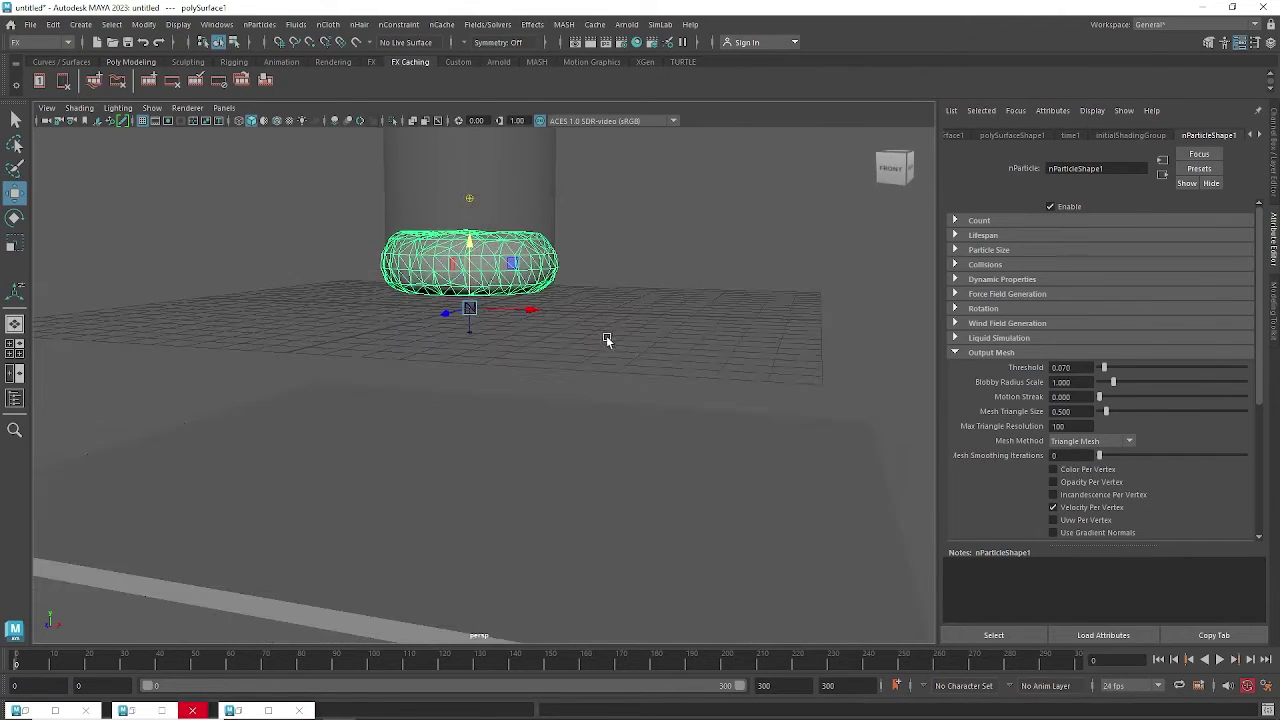
pyautogui.keyDown('alt'); pyautogui.moveTo(596, 341); pyautogui.dragTo(591, 386, button='middle'); pyautogui.keyUp('alt')
pyautogui.scroll(3, 591, 386)
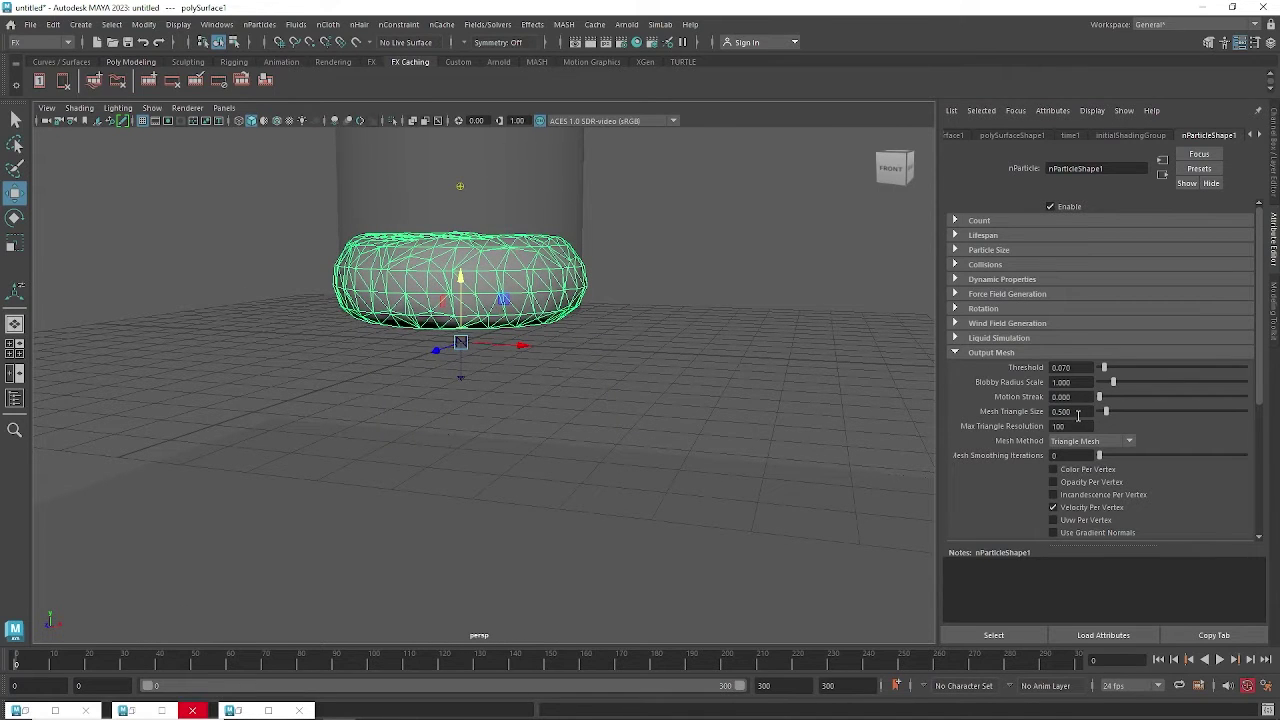
pyautogui.keyDown('ctrl'); pyautogui.moveTo(1077, 412); pyautogui.dragTo(1062, 411); pyautogui.keyUp('ctrl')
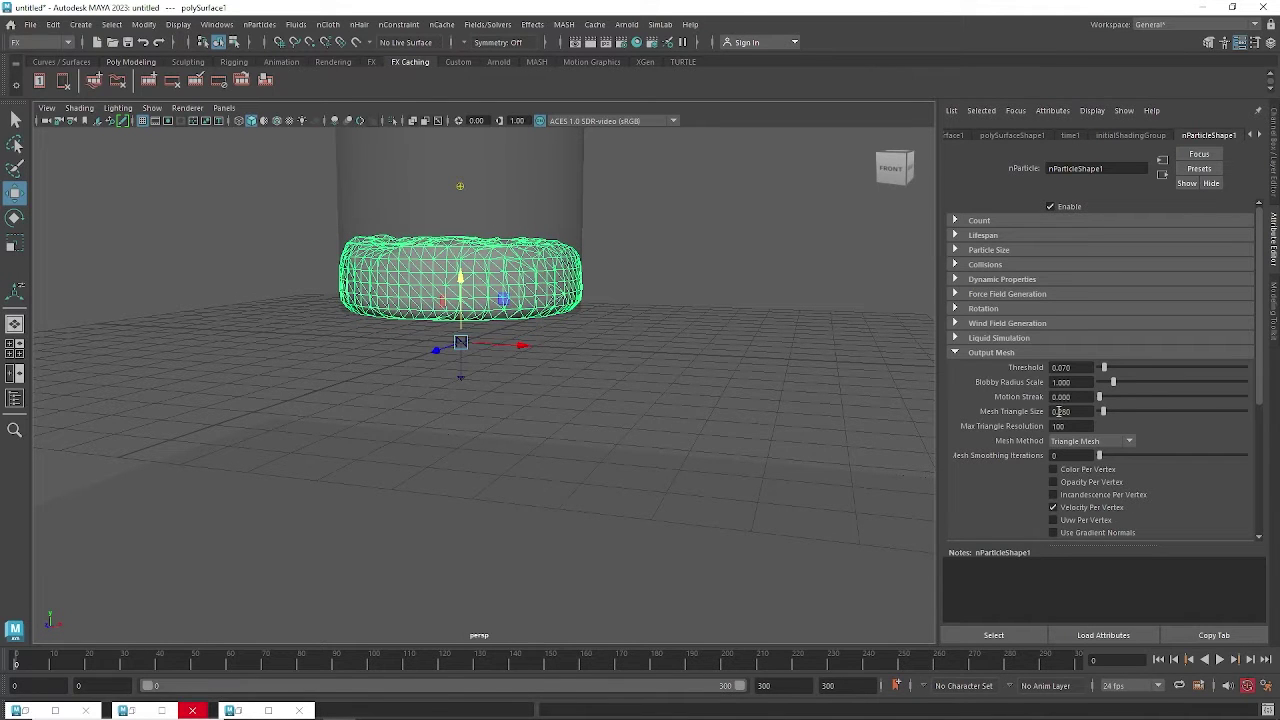
pyautogui.scroll(4, 620, 325)
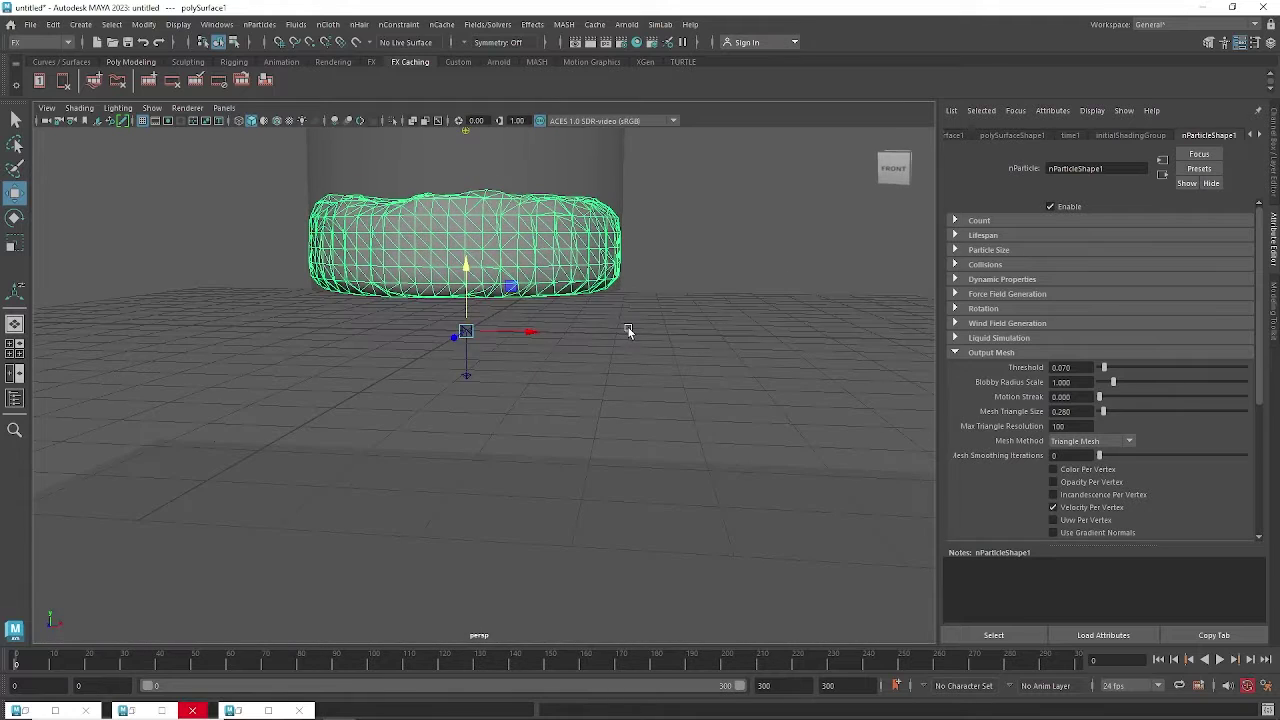
# Switch to the front view and compare with a Mesh Triangle Size of 0.430.
pyautogui.press('space')
pyautogui.moveTo(628, 331); pyautogui.dragTo(629, 365)
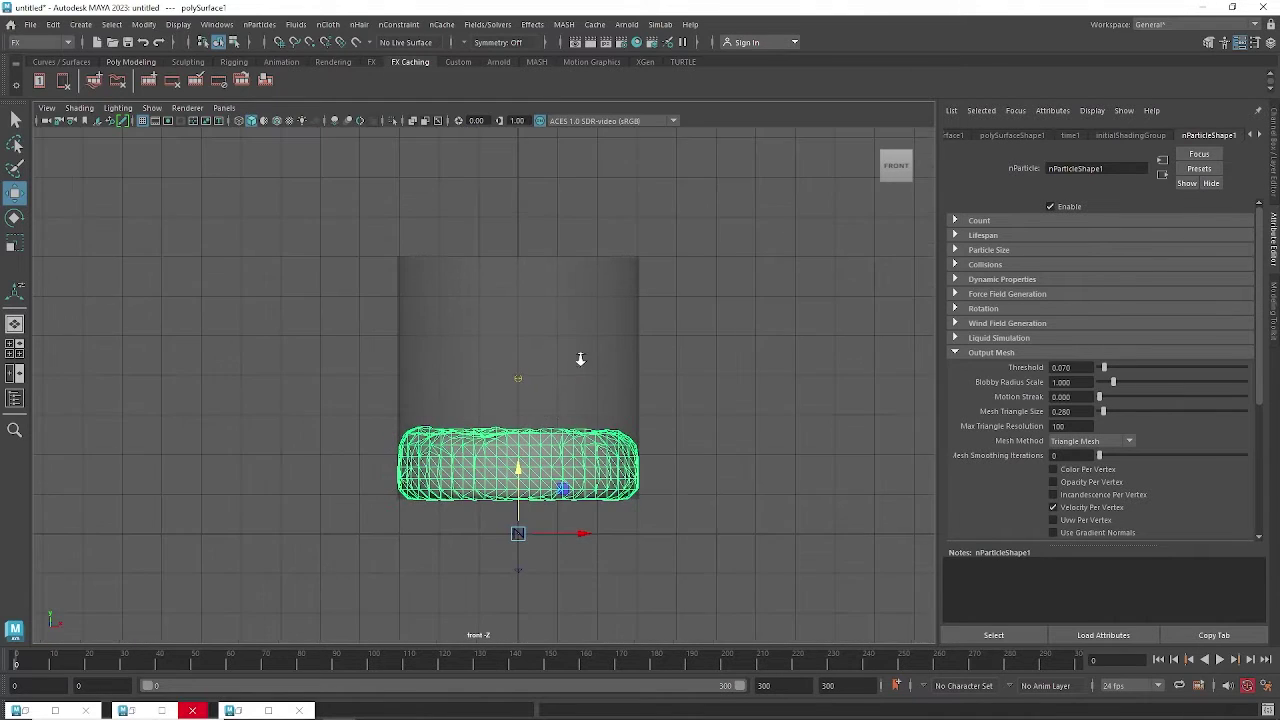
pyautogui.scroll(4, 671, 343)
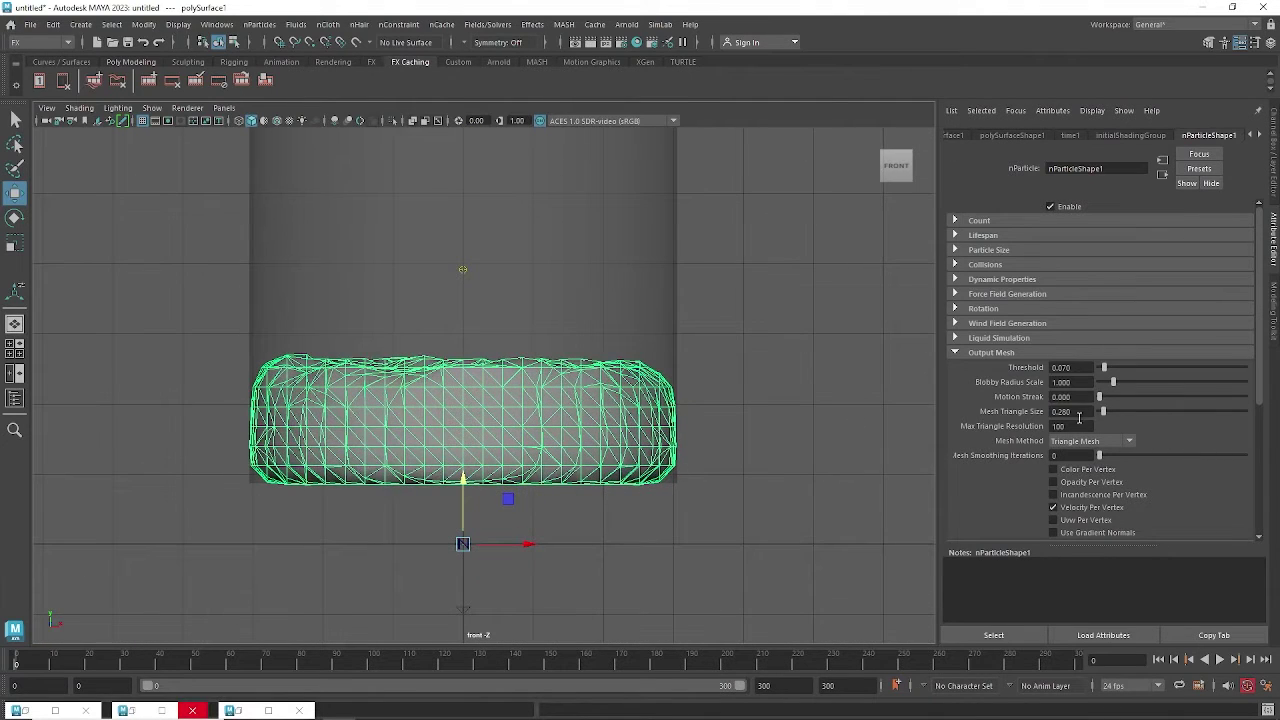
pyautogui.keyDown('ctrl'); pyautogui.moveTo(1080, 411); pyautogui.dragTo(1089, 413); pyautogui.keyUp('ctrl')
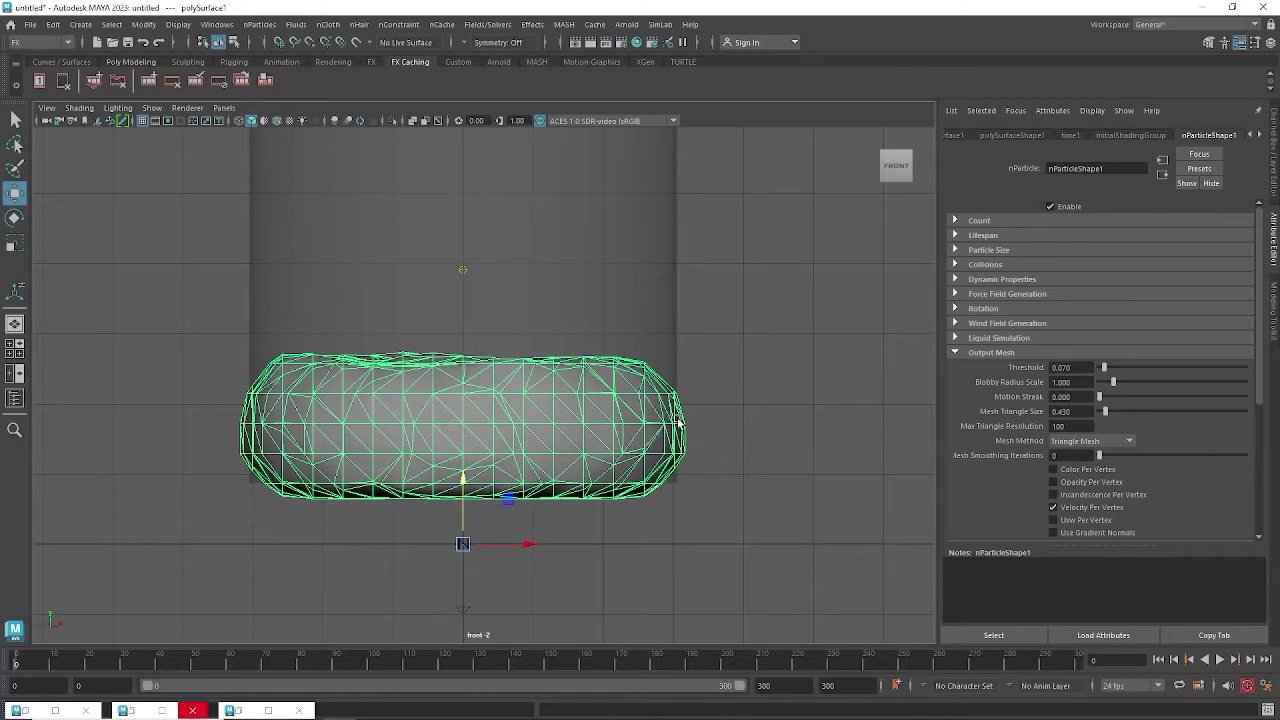
pyautogui.keyDown('alt'); pyautogui.moveTo(672, 462); pyautogui.dragTo(762, 455, button='right'); pyautogui.keyUp('alt')
pyautogui.keyDown('alt'); pyautogui.moveTo(733, 405); pyautogui.dragTo(695, 310, button='middle'); pyautogui.keyUp('alt')
pyautogui.keyDown('alt'); pyautogui.moveTo(695, 310); pyautogui.dragTo(763, 382, button='right'); pyautogui.keyUp('alt')
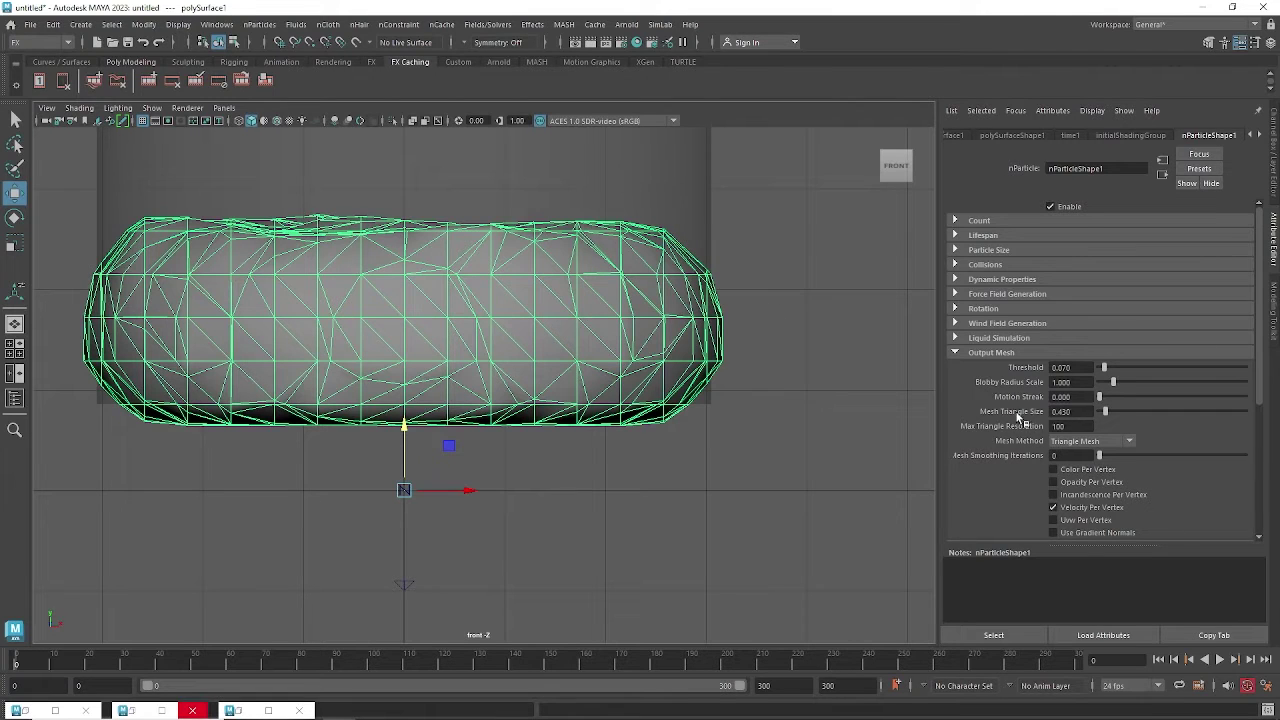
# Settle on Mesh Triangle Size 0.190 and return to the perspective view of the mesh.
pyautogui.keyDown('ctrl'); pyautogui.moveTo(1080, 411); pyautogui.dragTo(1065, 412); pyautogui.keyUp('ctrl')
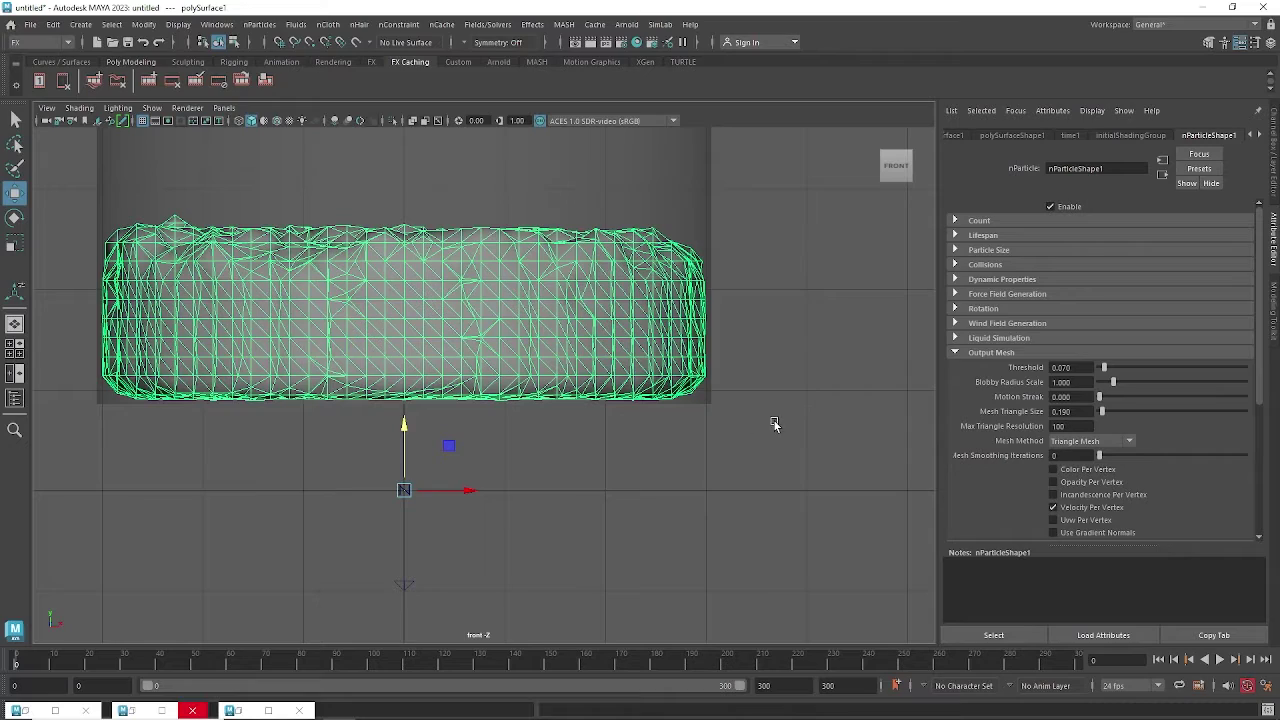
pyautogui.scroll(-3, 765, 420)
pyautogui.press('space')
pyautogui.moveTo(731, 407); pyautogui.dragTo(666, 378)
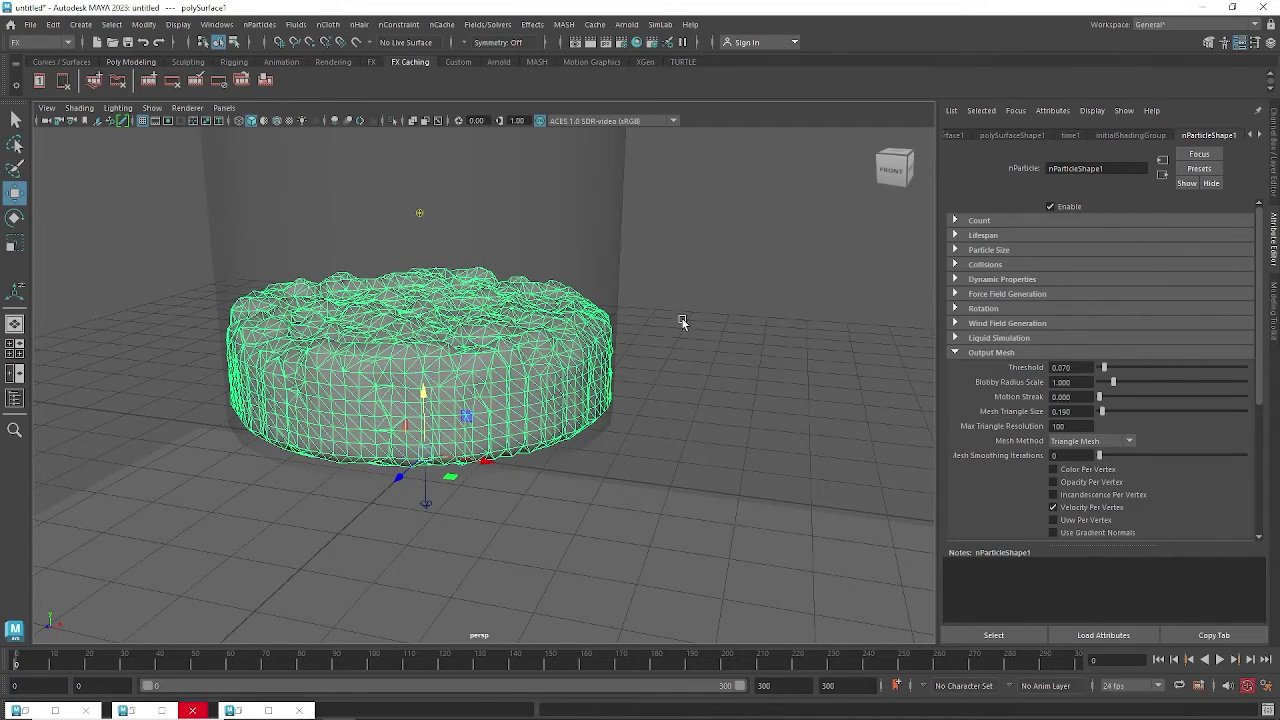
pyautogui.keyDown('alt'); pyautogui.moveTo(682, 318); pyautogui.dragTo(648, 402); pyautogui.keyUp('alt')
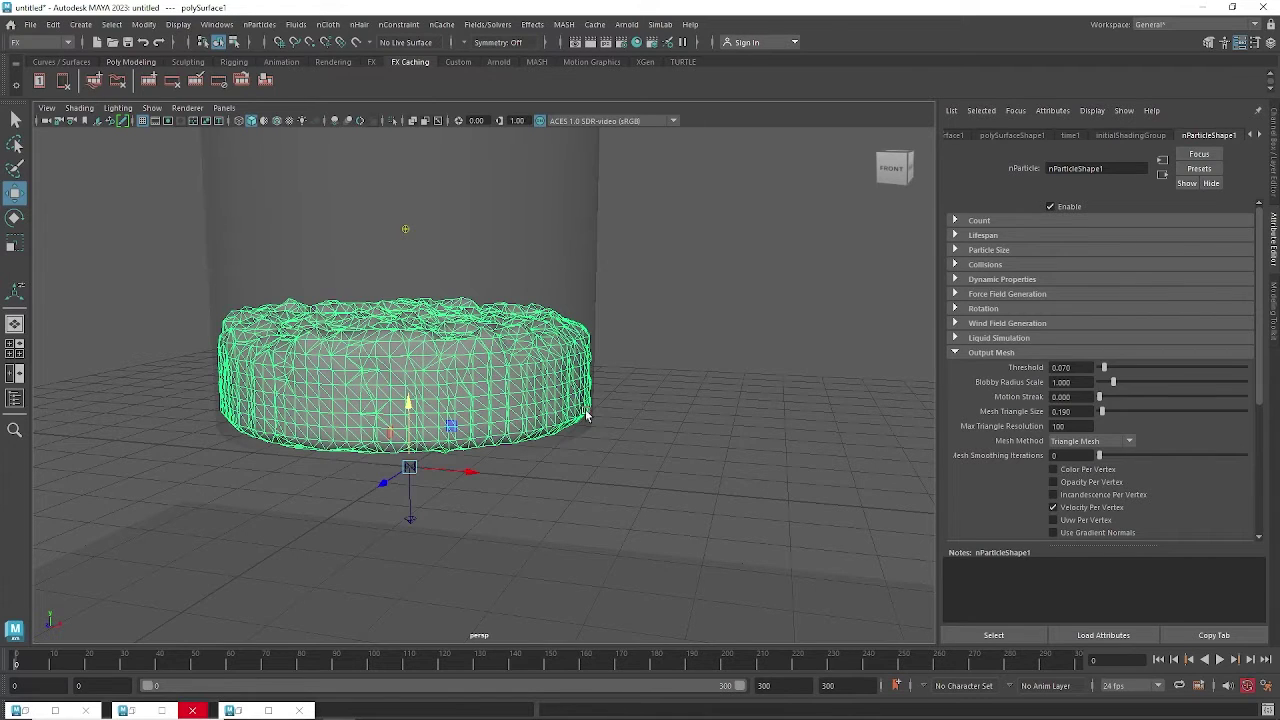
# Set Mesh Triangle Size to 0.270 and Motion Streak to 0.276, then play the liquid simulation.
pyautogui.keyDown('alt'); pyautogui.moveTo(528, 339); pyautogui.dragTo(521, 343); pyautogui.keyUp('alt')
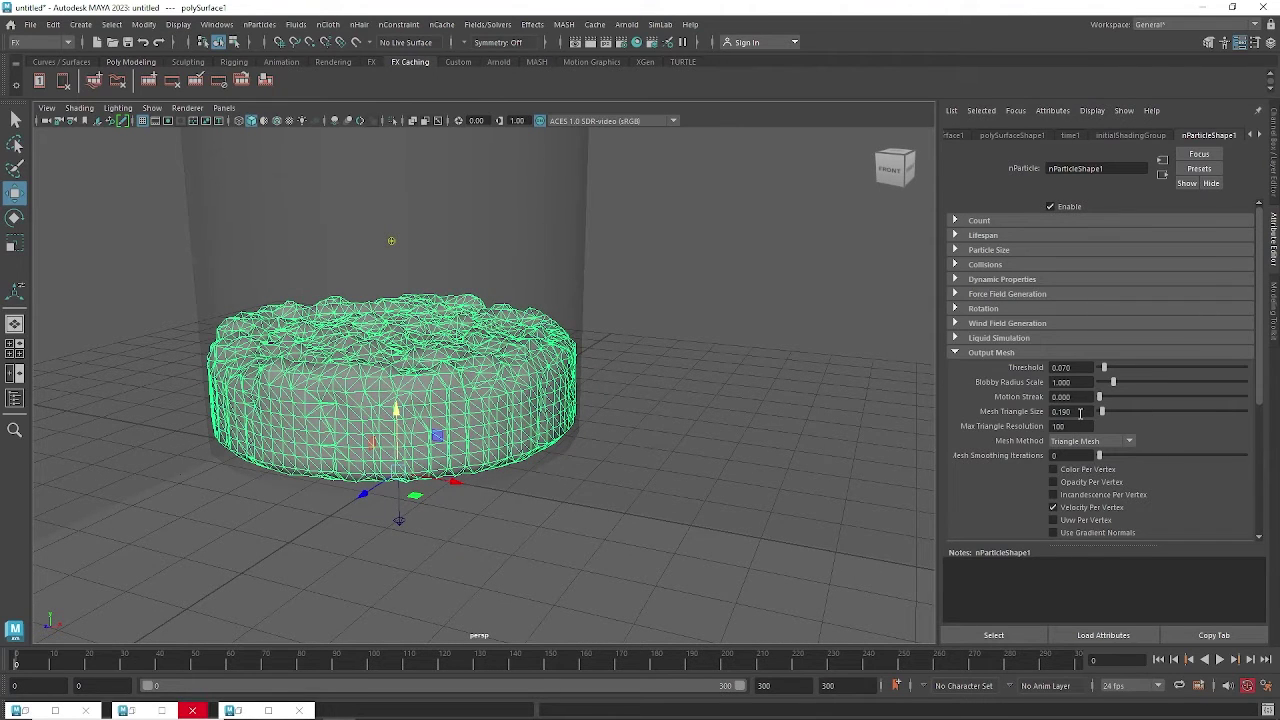
pyautogui.keyDown('ctrl'); pyautogui.moveTo(1077, 413); pyautogui.dragTo(1079, 413); pyautogui.keyUp('ctrl')
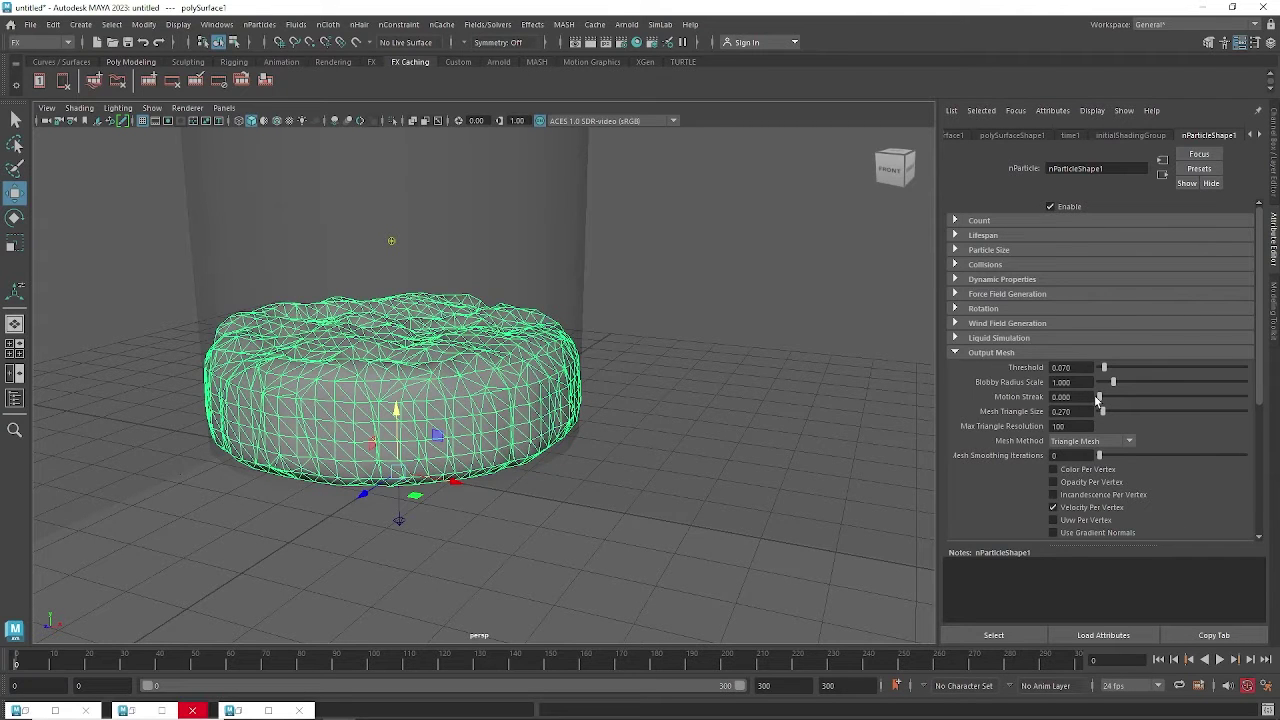
pyautogui.moveTo(1098, 396); pyautogui.dragTo(1102, 396)
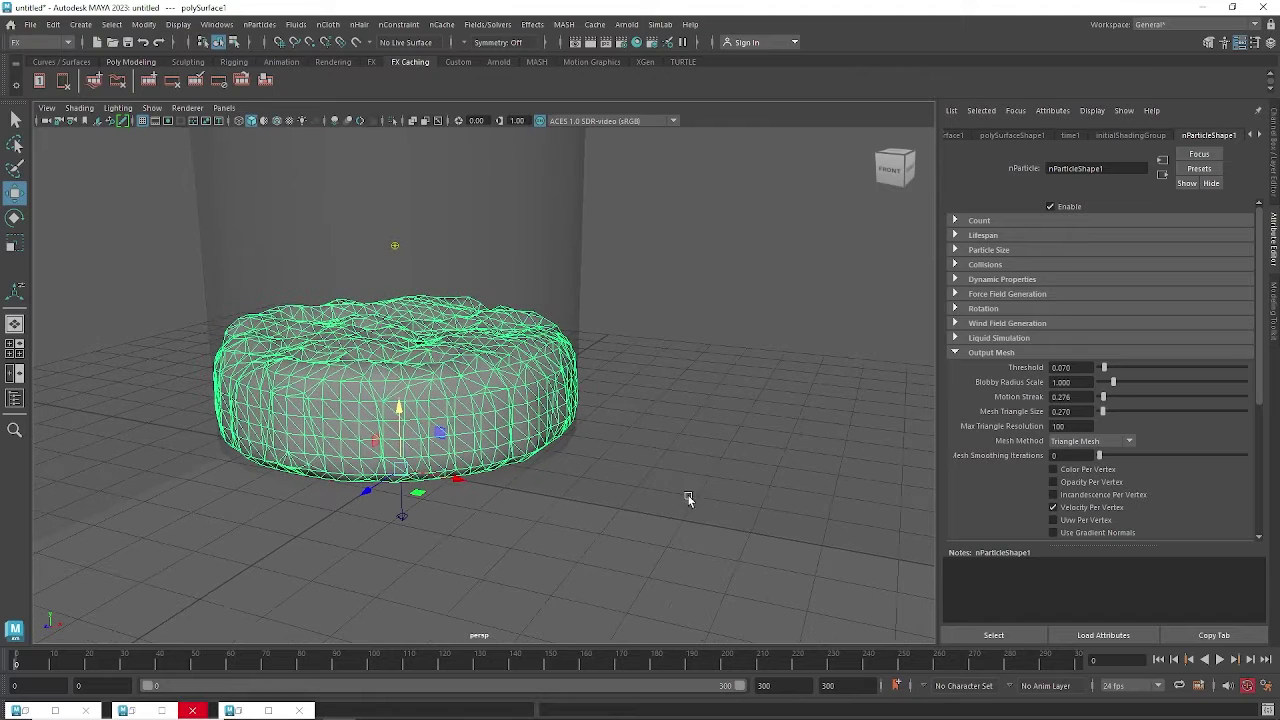
pyautogui.click(1220, 659)
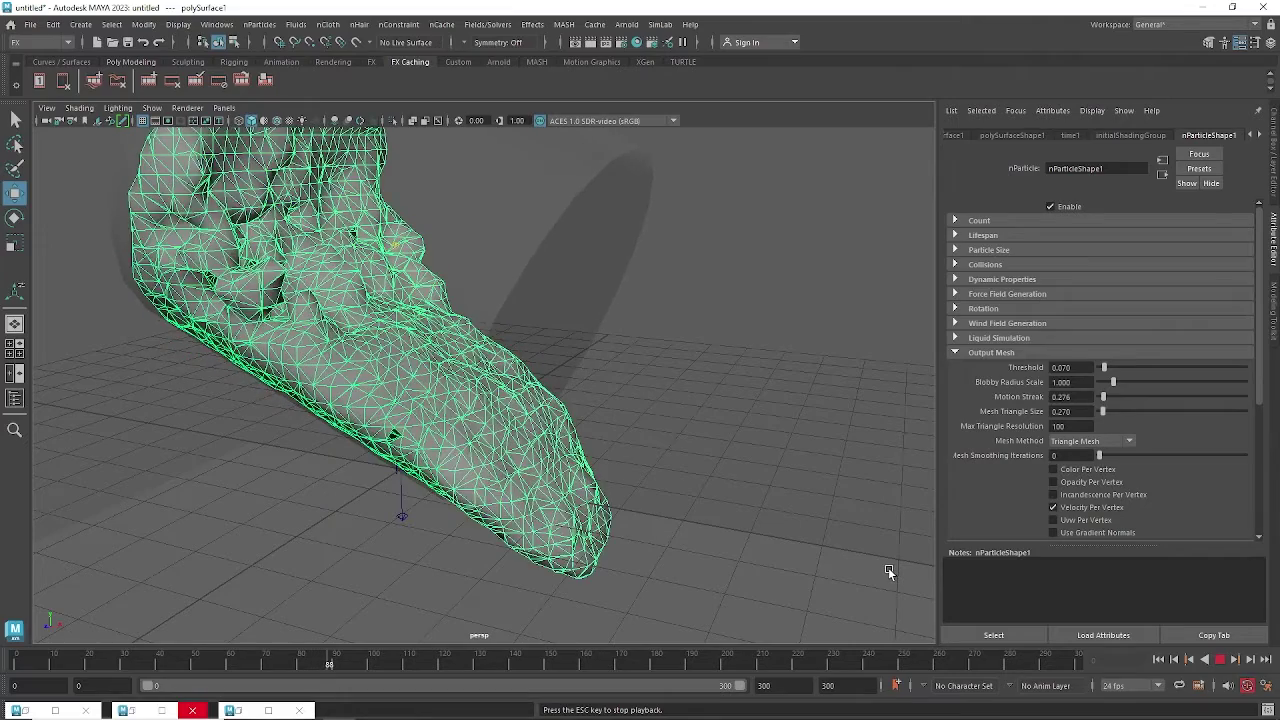
# Stop at frame 95, raise Motion Streak to about 1.126, and replay the simulation.
pyautogui.click(1222, 662)
pyautogui.keyDown('alt'); pyautogui.moveTo(659, 434); pyautogui.dragTo(545, 350); pyautogui.keyUp('alt')
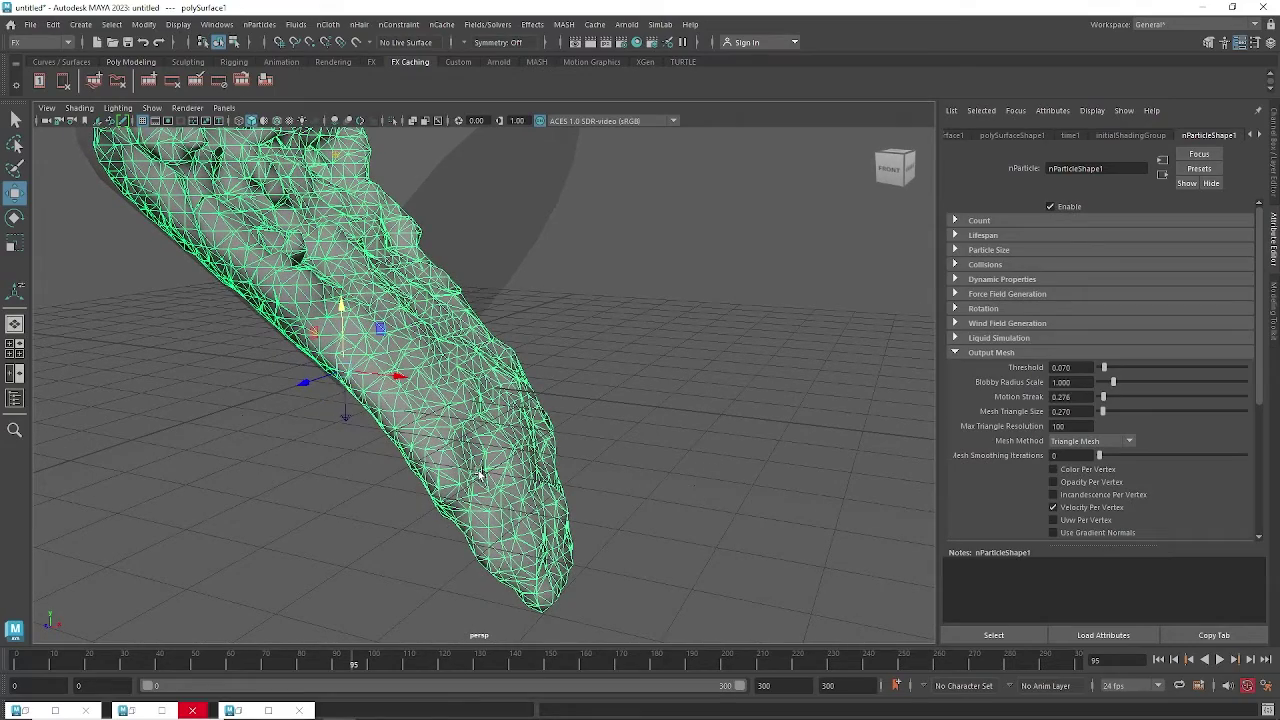
pyautogui.keyDown('alt'); pyautogui.moveTo(530, 512); pyautogui.dragTo(540, 460); pyautogui.keyUp('alt')
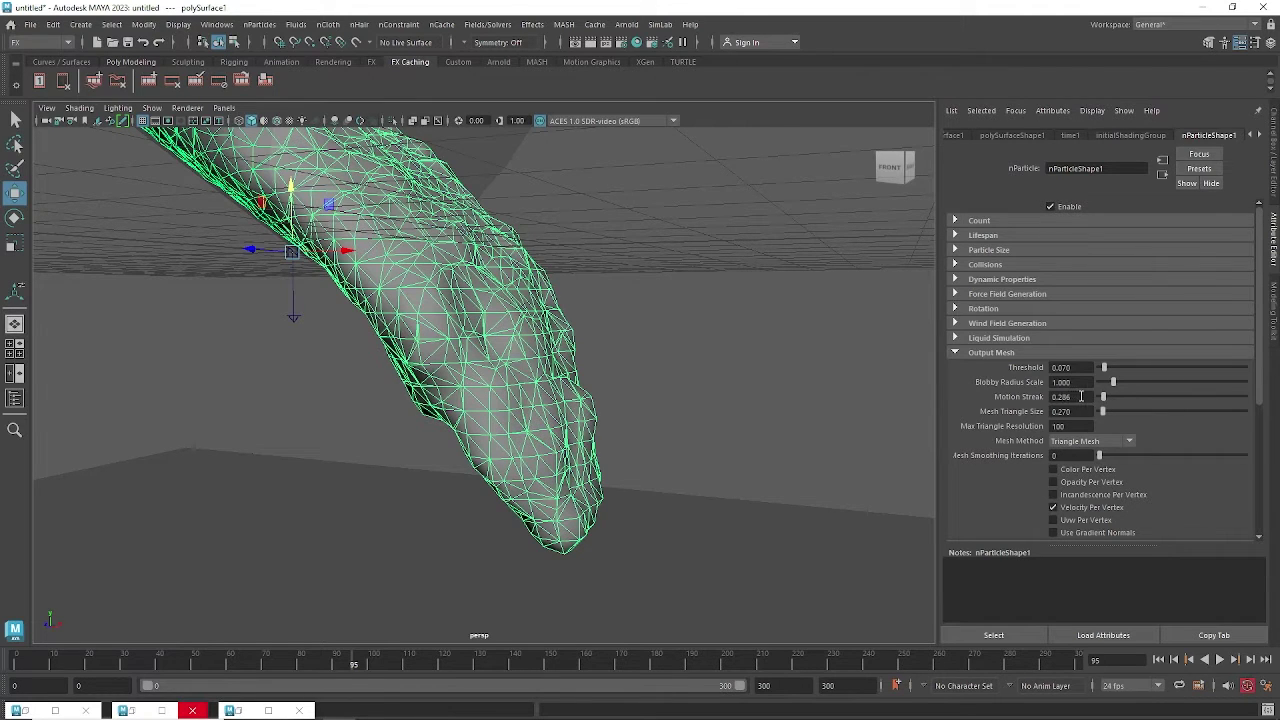
pyautogui.keyDown('ctrl'); pyautogui.moveTo(1081, 396); pyautogui.dragTo(1137, 397); pyautogui.keyUp('ctrl')
pyautogui.keyDown('alt'); pyautogui.moveTo(697, 525); pyautogui.dragTo(643, 501, button='right'); pyautogui.keyUp('alt')
pyautogui.keyDown('alt'); pyautogui.moveTo(643, 501); pyautogui.dragTo(644, 451, button='middle'); pyautogui.keyUp('alt')
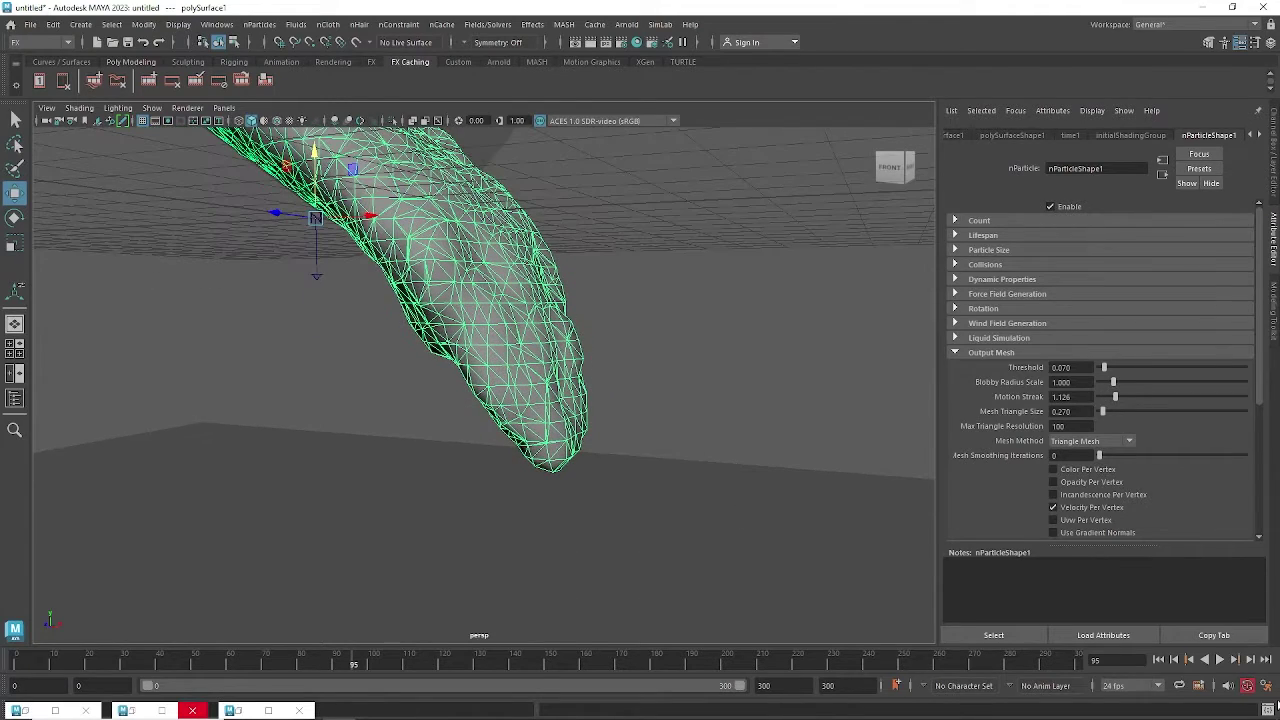
pyautogui.click(1219, 660)
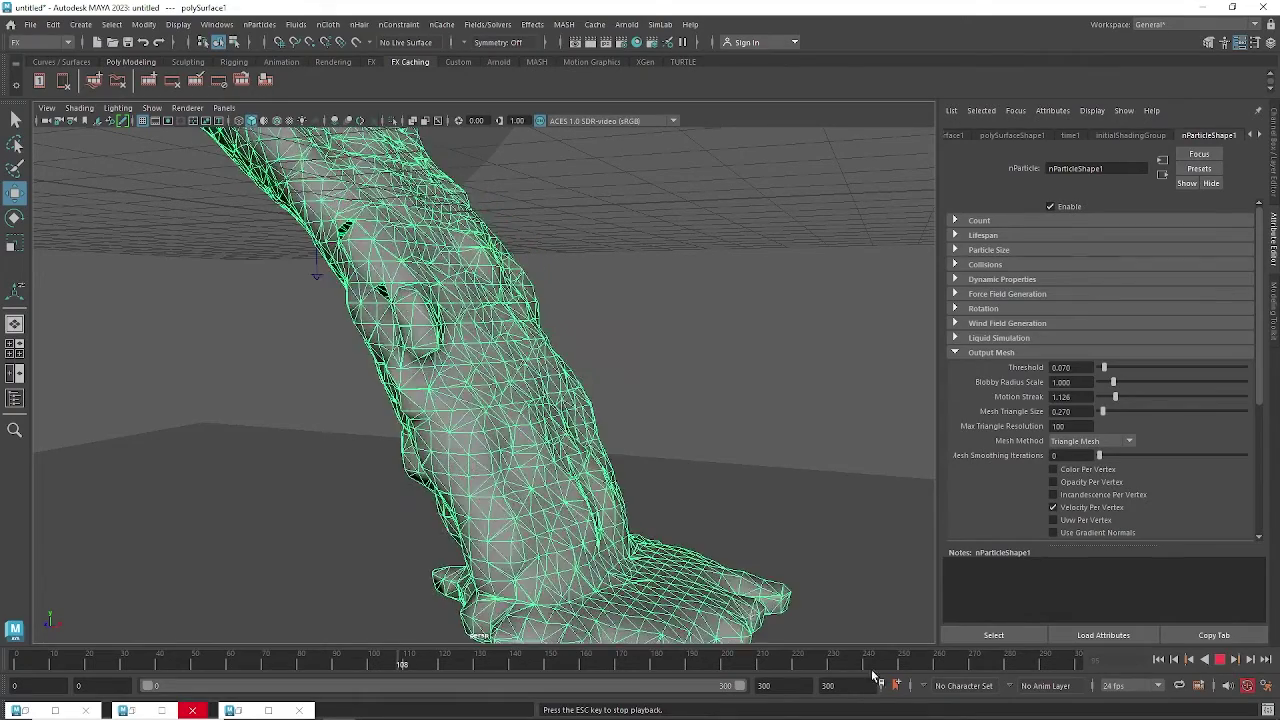
# Stop playback at frame 109 and settle Motion Streak at 1.096.
pyautogui.press('Escape')
pyautogui.keyDown('alt'); pyautogui.moveTo(743, 597); pyautogui.dragTo(737, 546); pyautogui.keyUp('alt')
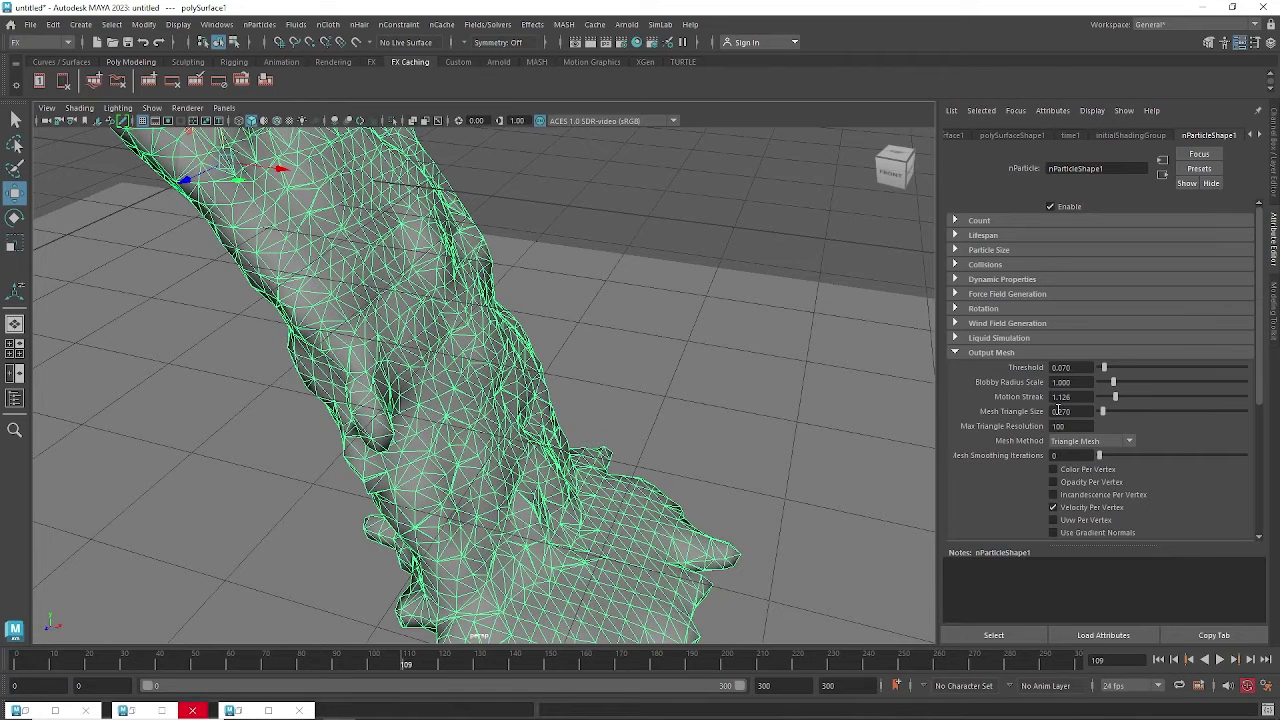
pyautogui.moveTo(1075, 397)
pyautogui.keyDown('ctrl'); pyautogui.mouseDown()
pyautogui.moveTo(1058, 397)
pyautogui.moveTo(1075, 397)
pyautogui.mouseUp(); pyautogui.keyUp('ctrl')
pyautogui.keyDown('alt'); pyautogui.moveTo(490, 490); pyautogui.dragTo(490, 464); pyautogui.keyUp('alt')
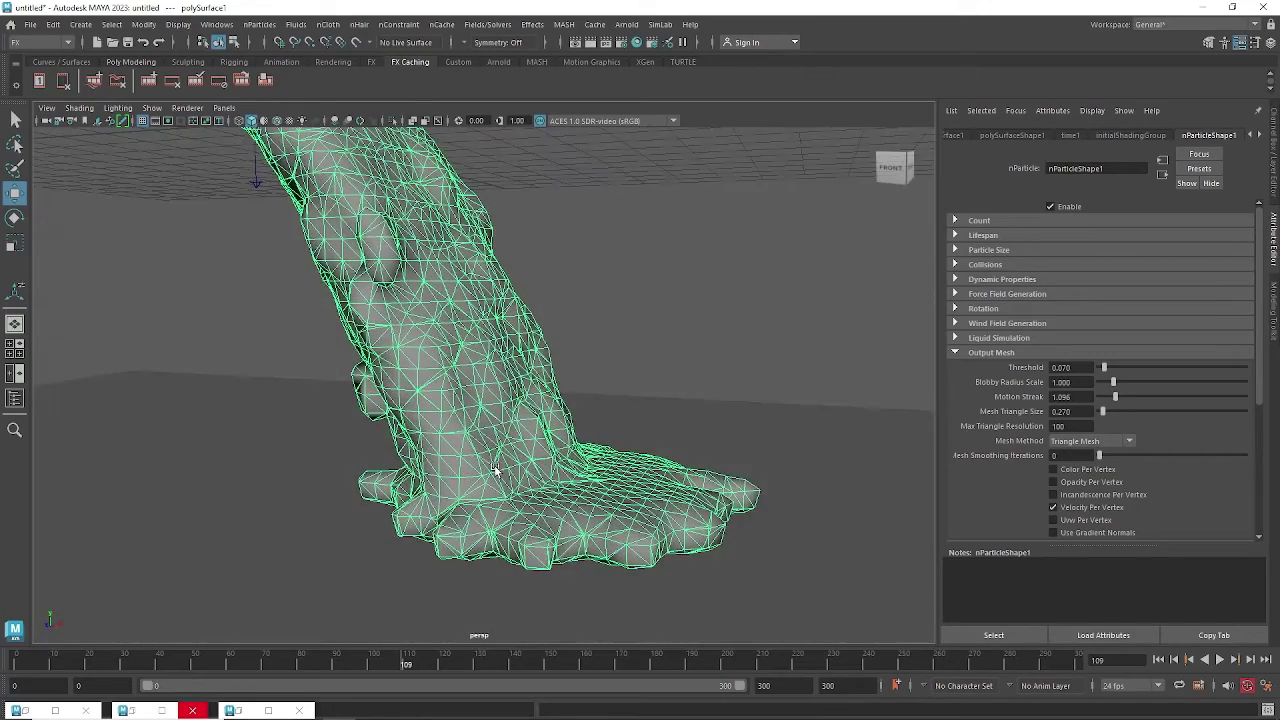
pyautogui.moveTo(362, 478)
pyautogui.keyDown('alt'); pyautogui.mouseDown()
pyautogui.moveTo(700, 523)
pyautogui.moveTo(686, 531)
pyautogui.moveTo(640, 455)
pyautogui.mouseUp(); pyautogui.keyUp('alt')
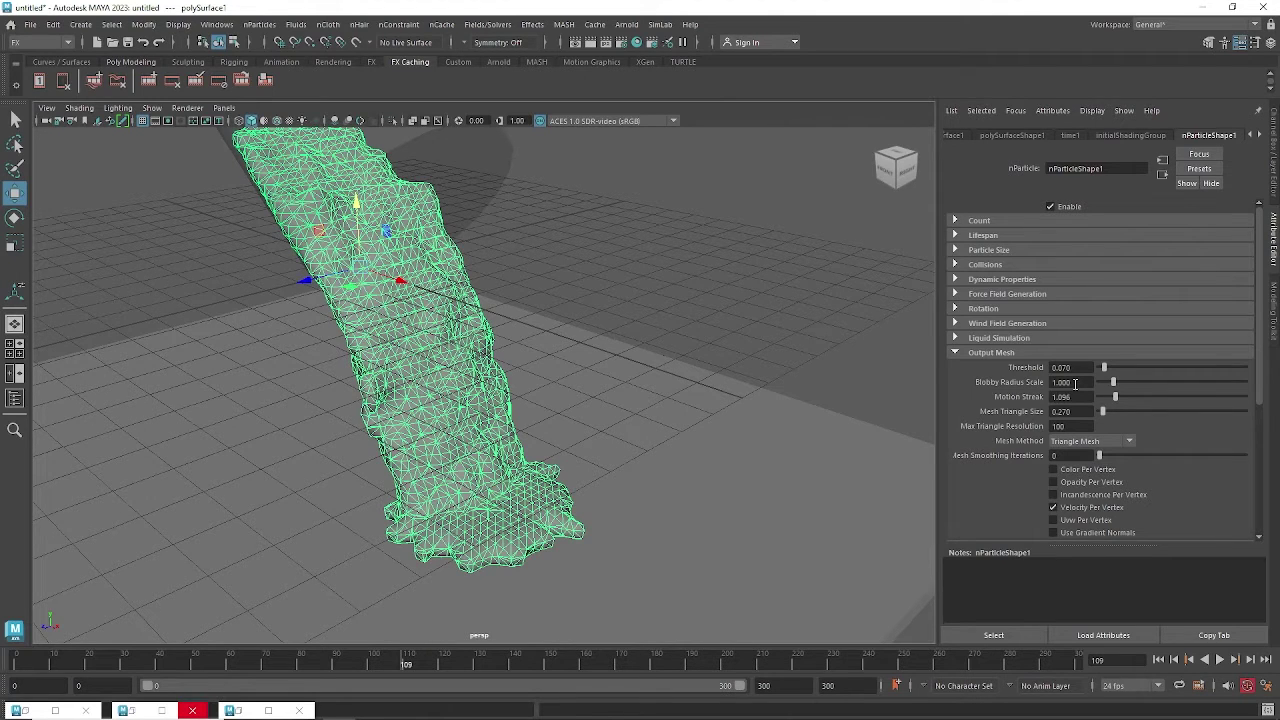
# Reduce Blobby Radius Scale to 0.720 to thin the liquid mesh.
pyautogui.scroll(3, 403, 362)
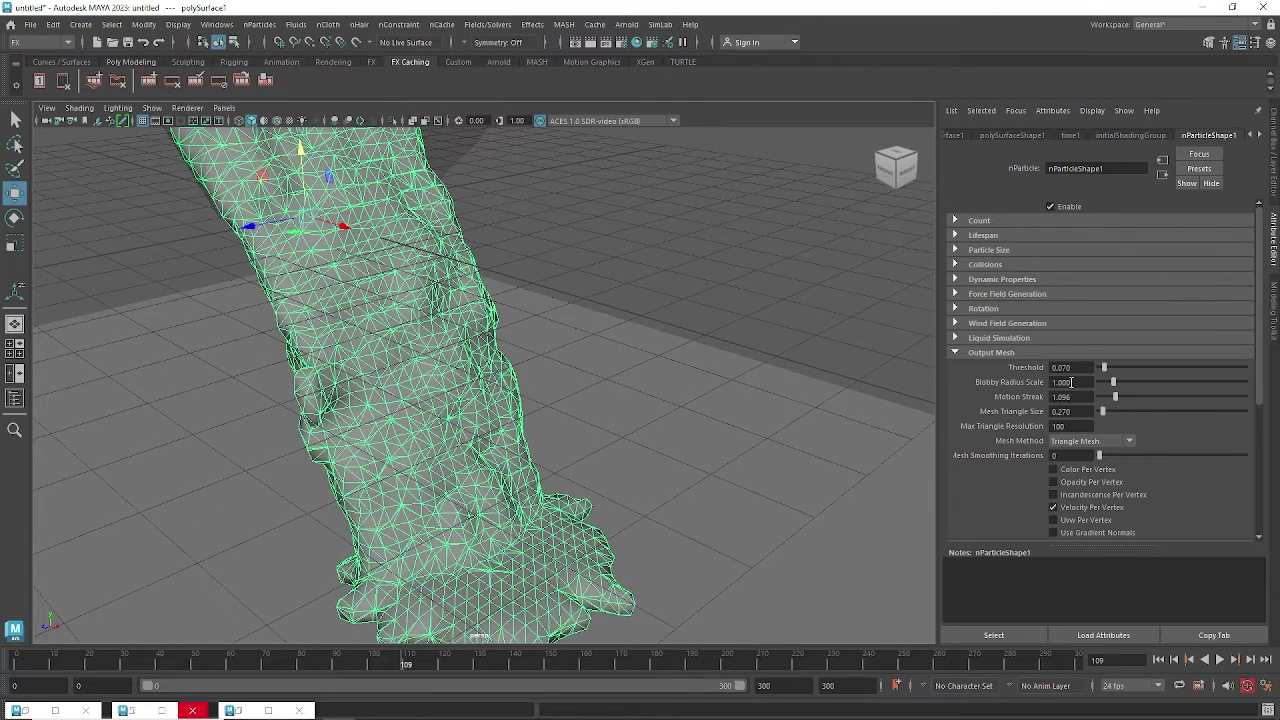
pyautogui.keyDown('ctrl'); pyautogui.moveTo(1071, 384); pyautogui.dragTo(1053, 387); pyautogui.keyUp('ctrl')
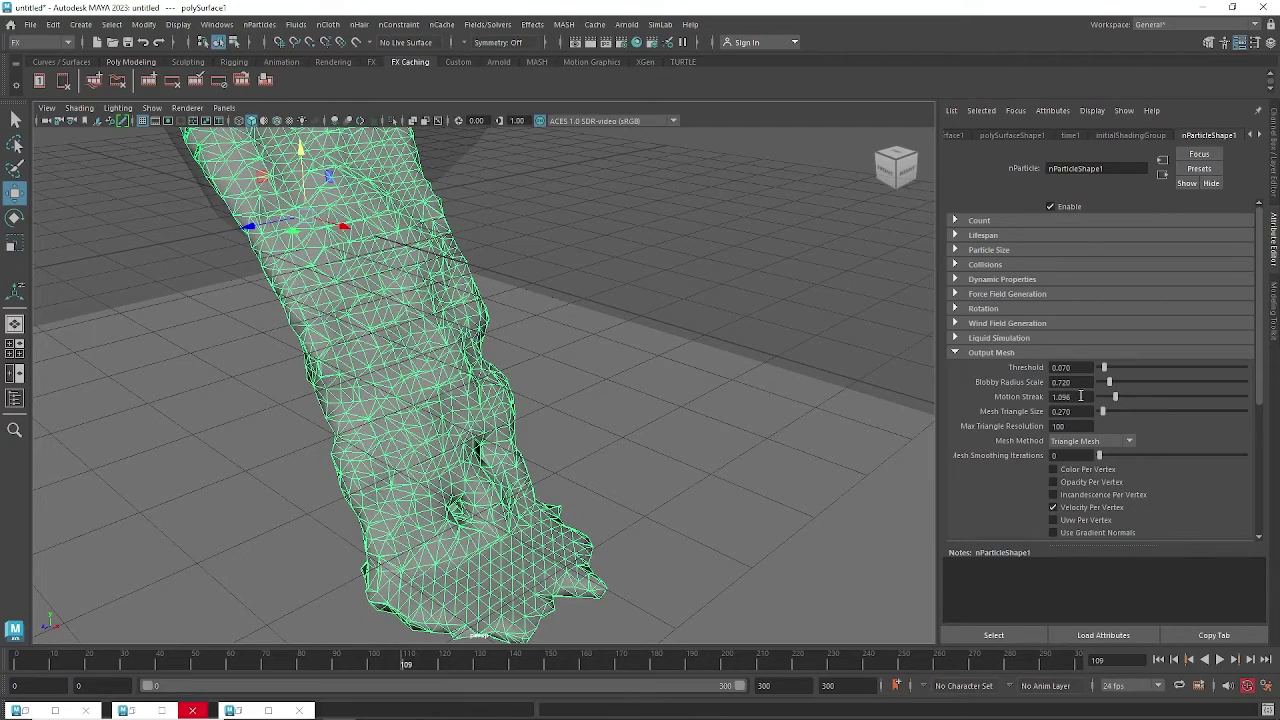
pyautogui.keyDown('alt'); pyautogui.moveTo(606, 378); pyautogui.dragTo(777, 480); pyautogui.keyUp('alt')
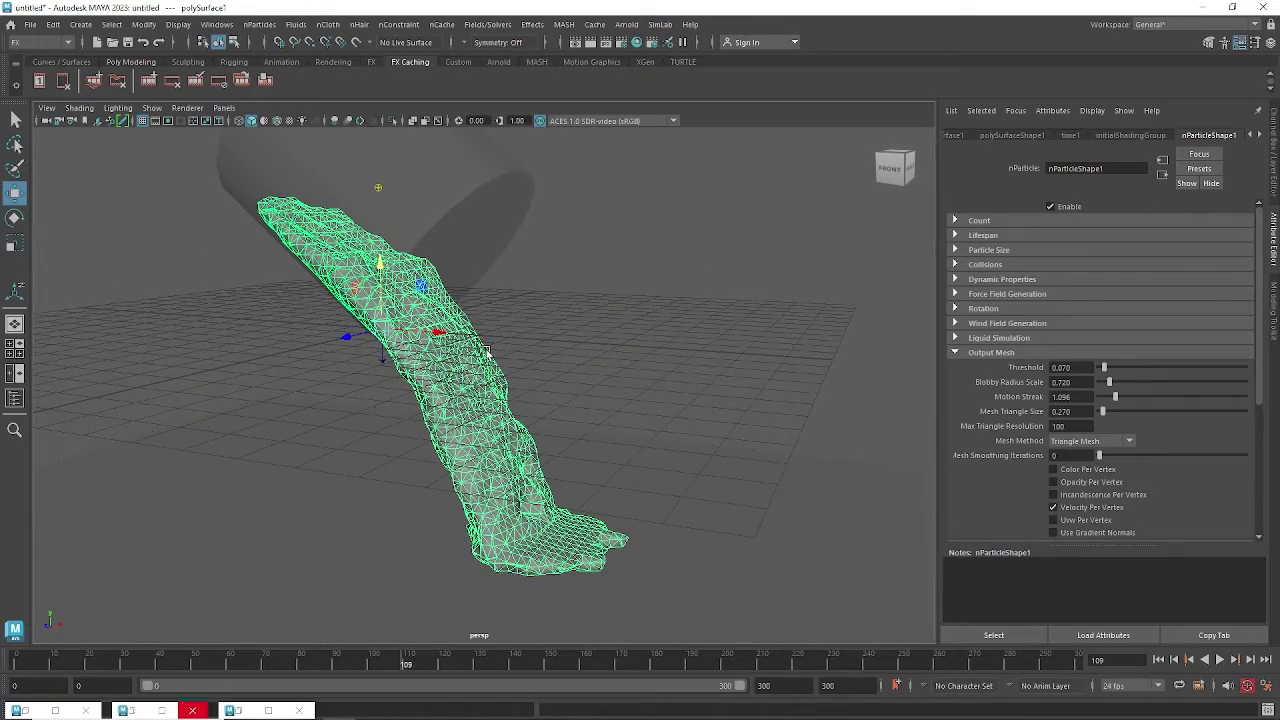
pyautogui.moveTo(552, 396)
pyautogui.keyDown('alt'); pyautogui.mouseDown()
pyautogui.moveTo(549, 415)
pyautogui.moveTo(523, 413)
pyautogui.moveTo(544, 400)
pyautogui.mouseUp(); pyautogui.keyUp('alt')
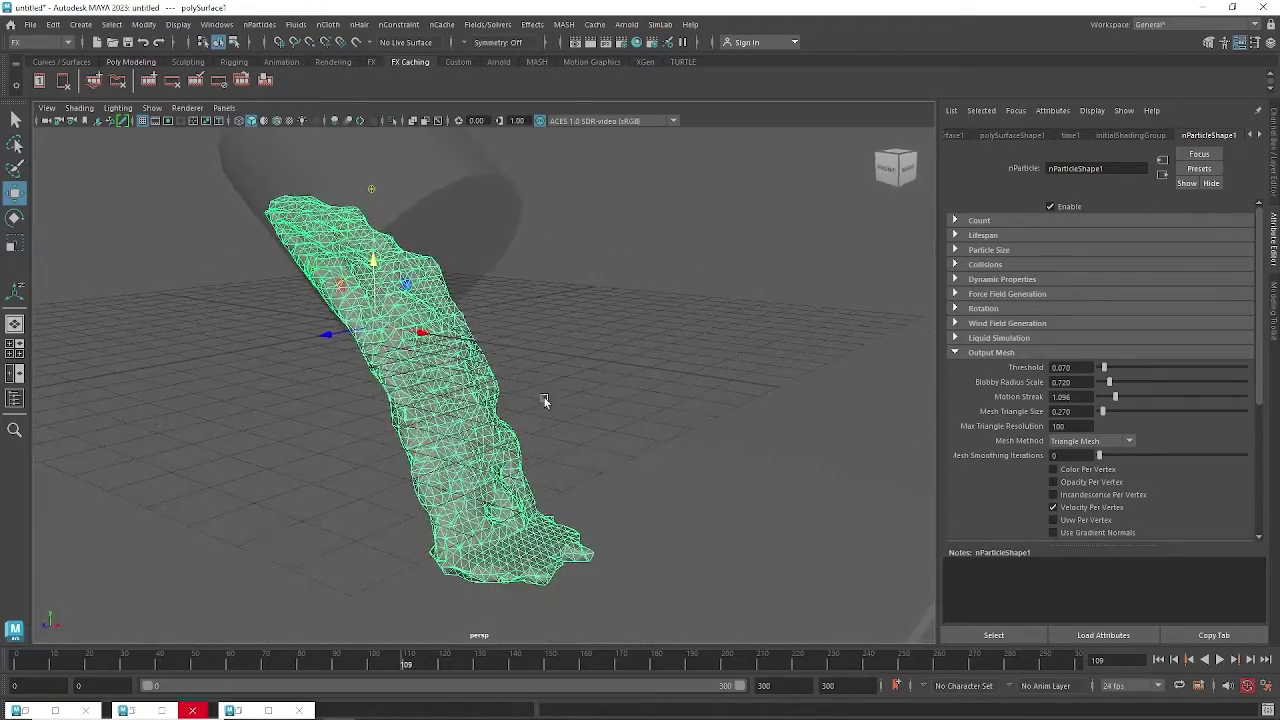
# Reselect the liquid mesh and bring up its material-assignment options.
pyautogui.click(592, 360)
pyautogui.click(480, 372)
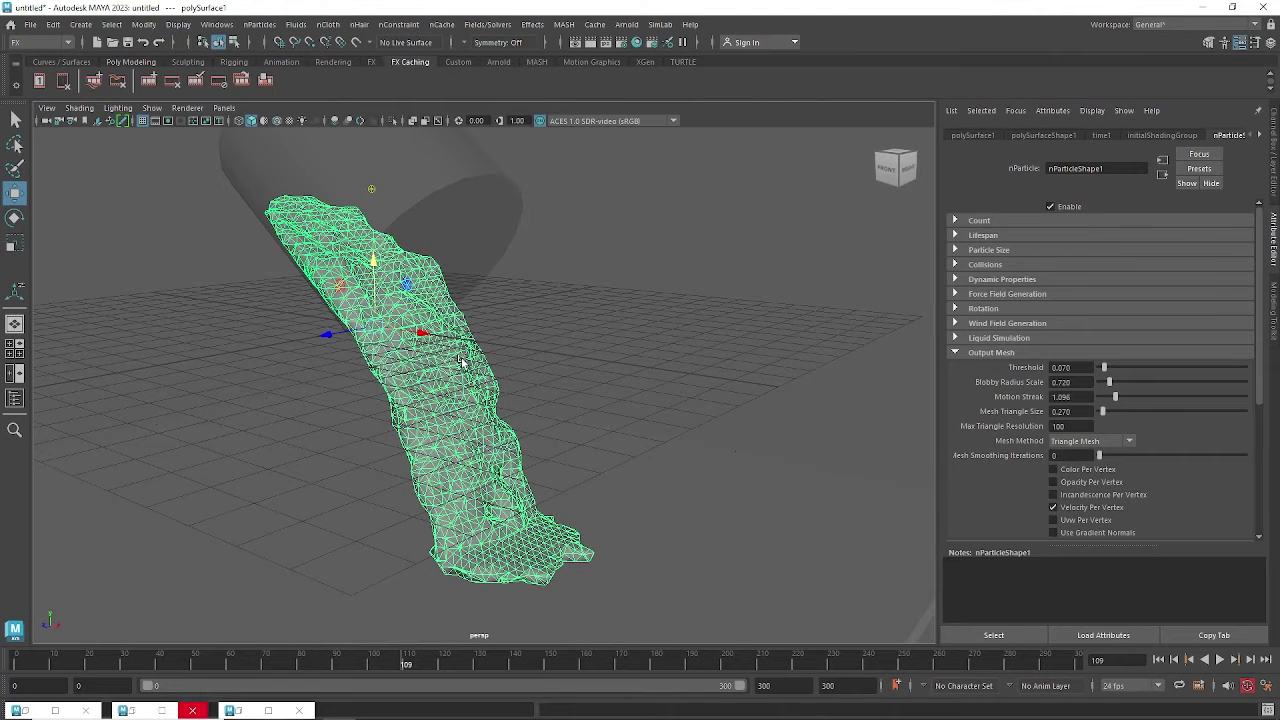
pyautogui.keyDown('alt'); pyautogui.moveTo(463, 350); pyautogui.dragTo(462, 332); pyautogui.keyUp('alt')
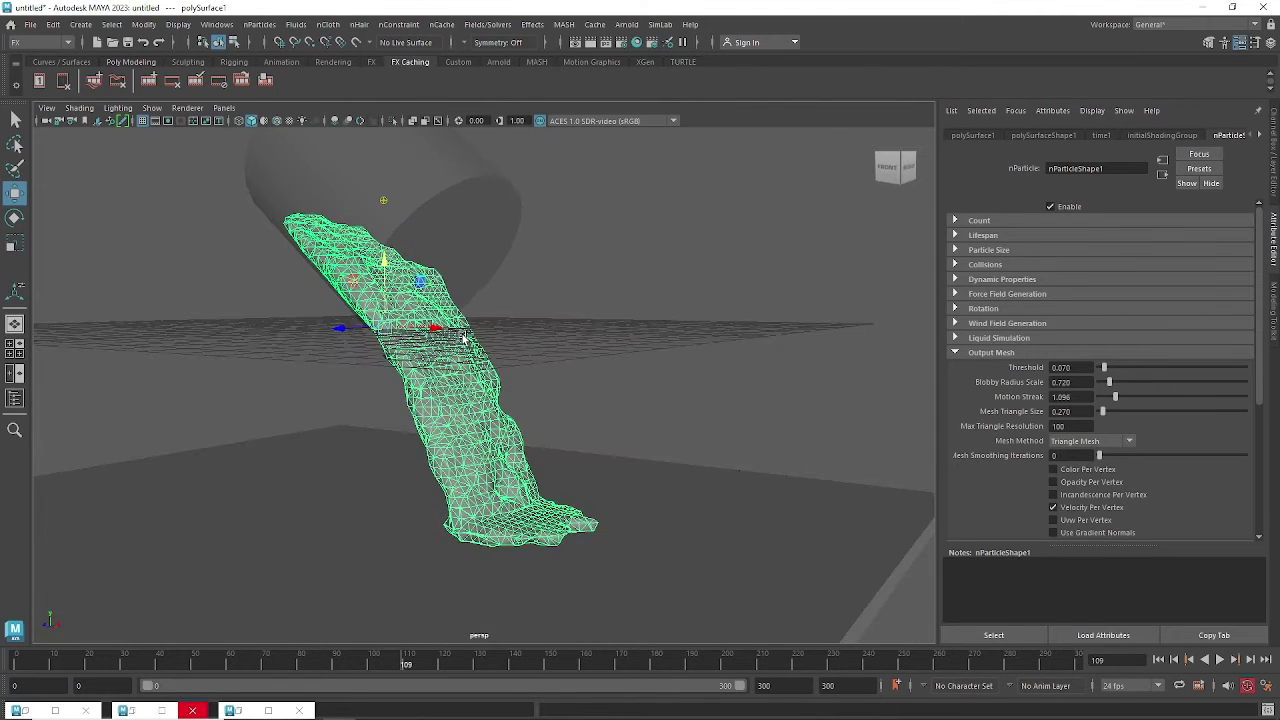
pyautogui.moveTo(463, 296); pyautogui.dragTo(467, 647, button='right')
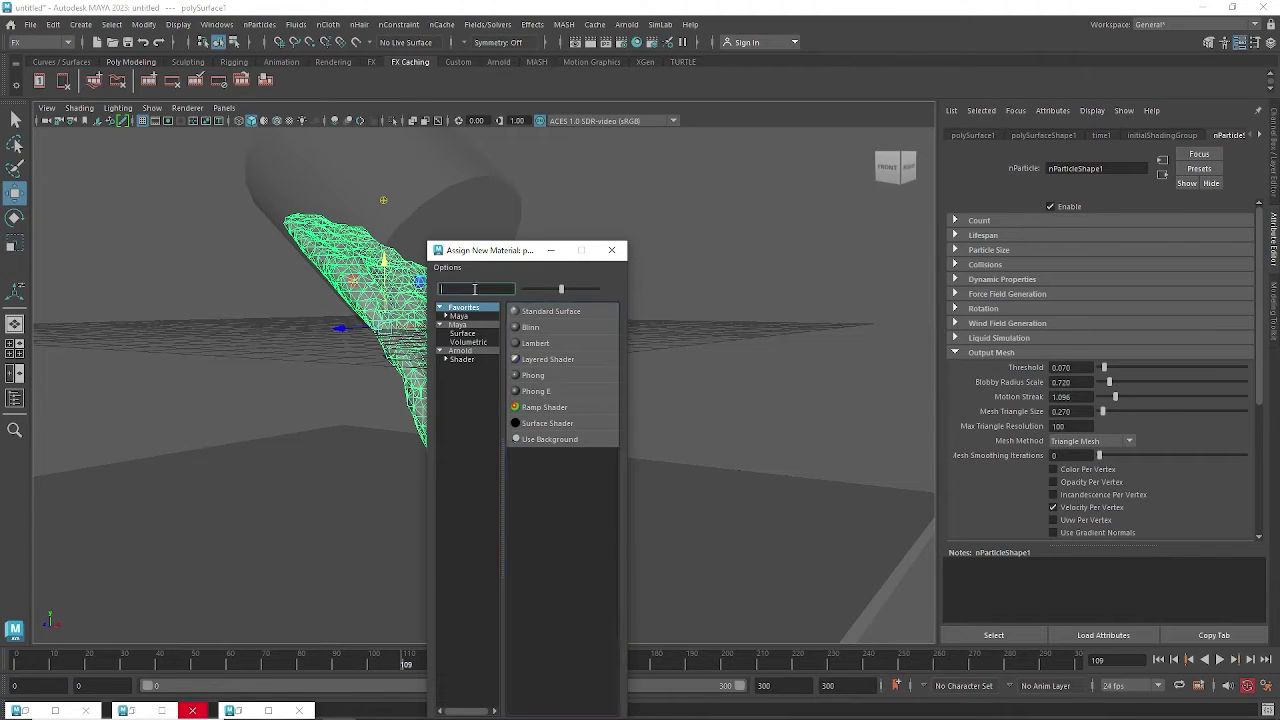
# Search the Assign New Material list and apply aiStandardSurface to the liquid mesh.
pyautogui.write('aisr')
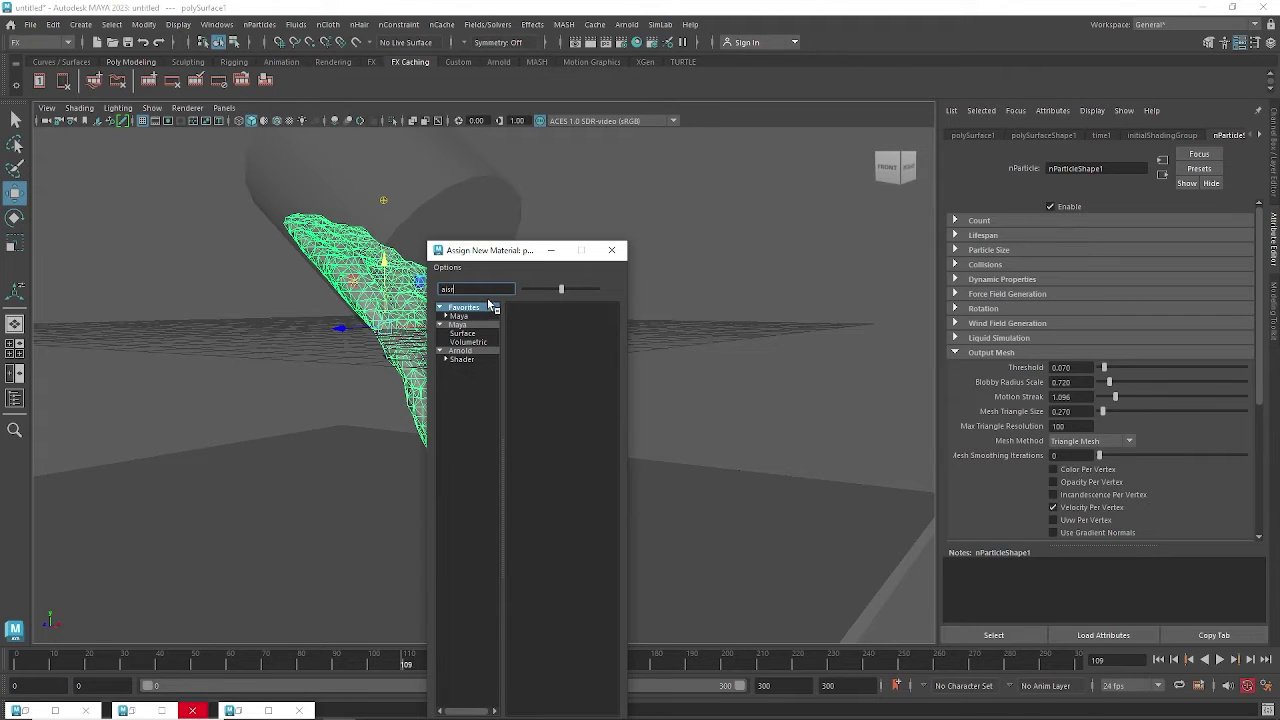
pyautogui.click(467, 351)
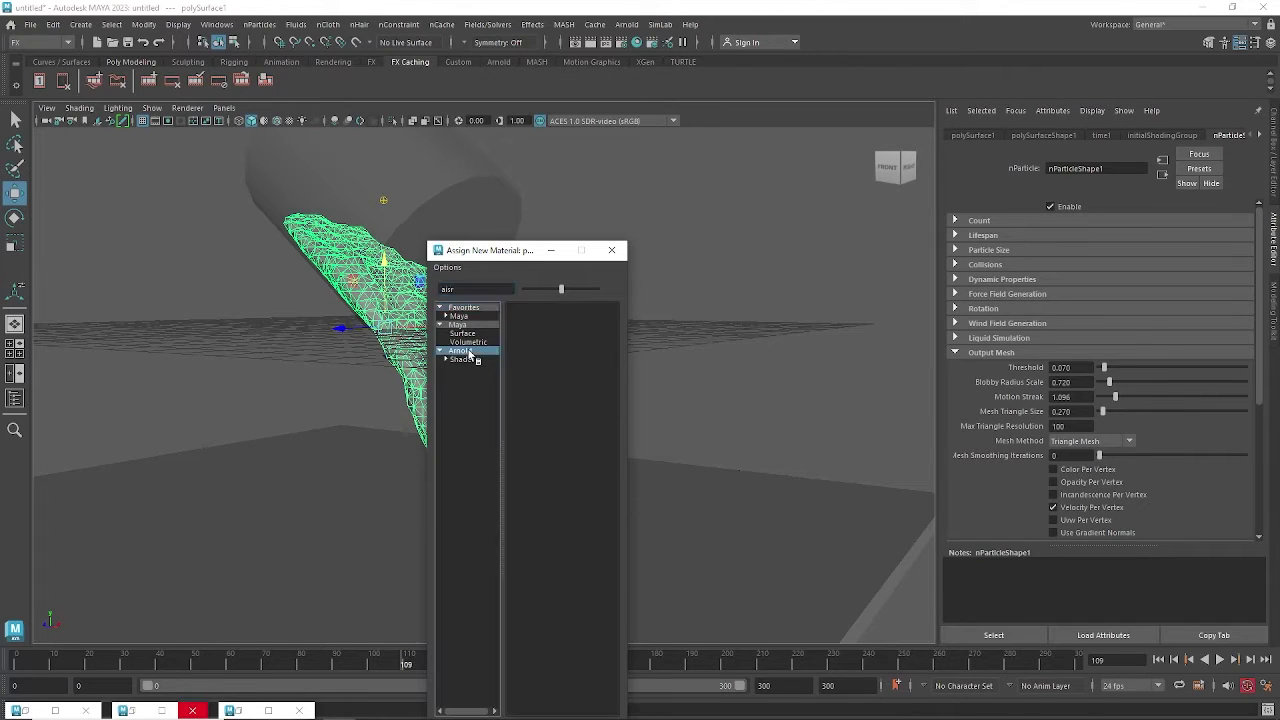
pyautogui.click(551, 250)
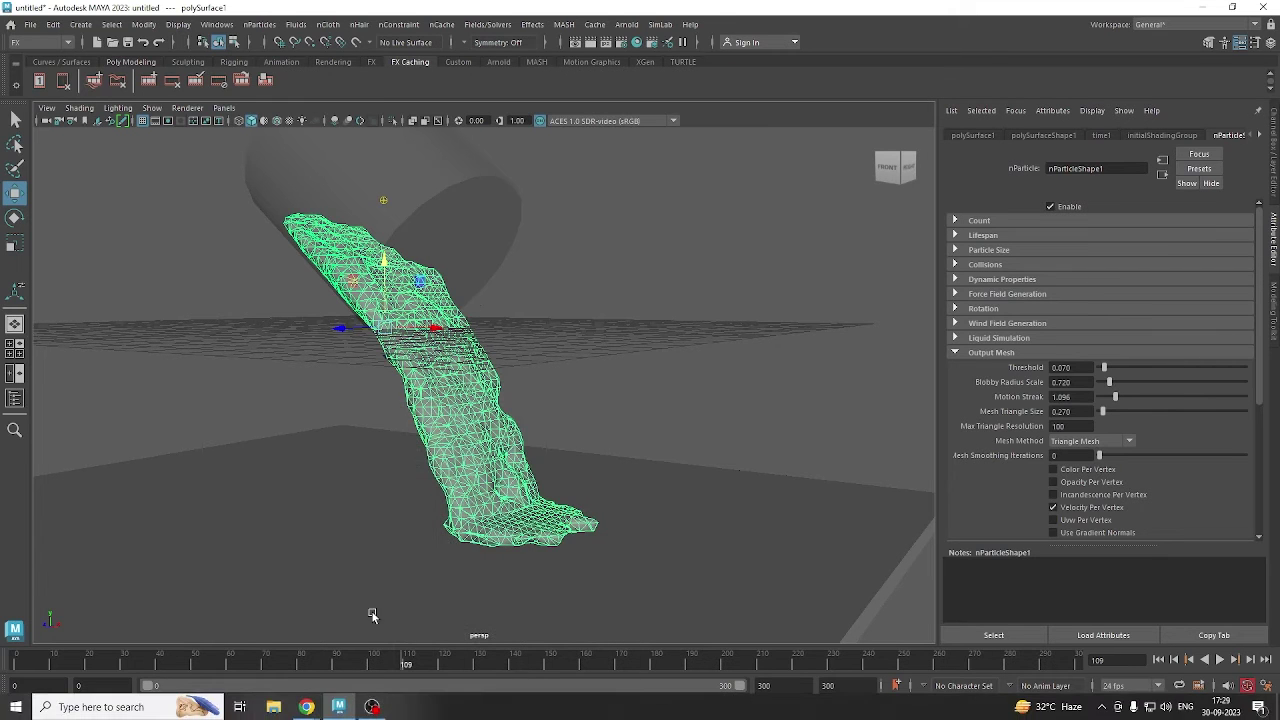
pyautogui.click(345, 710)
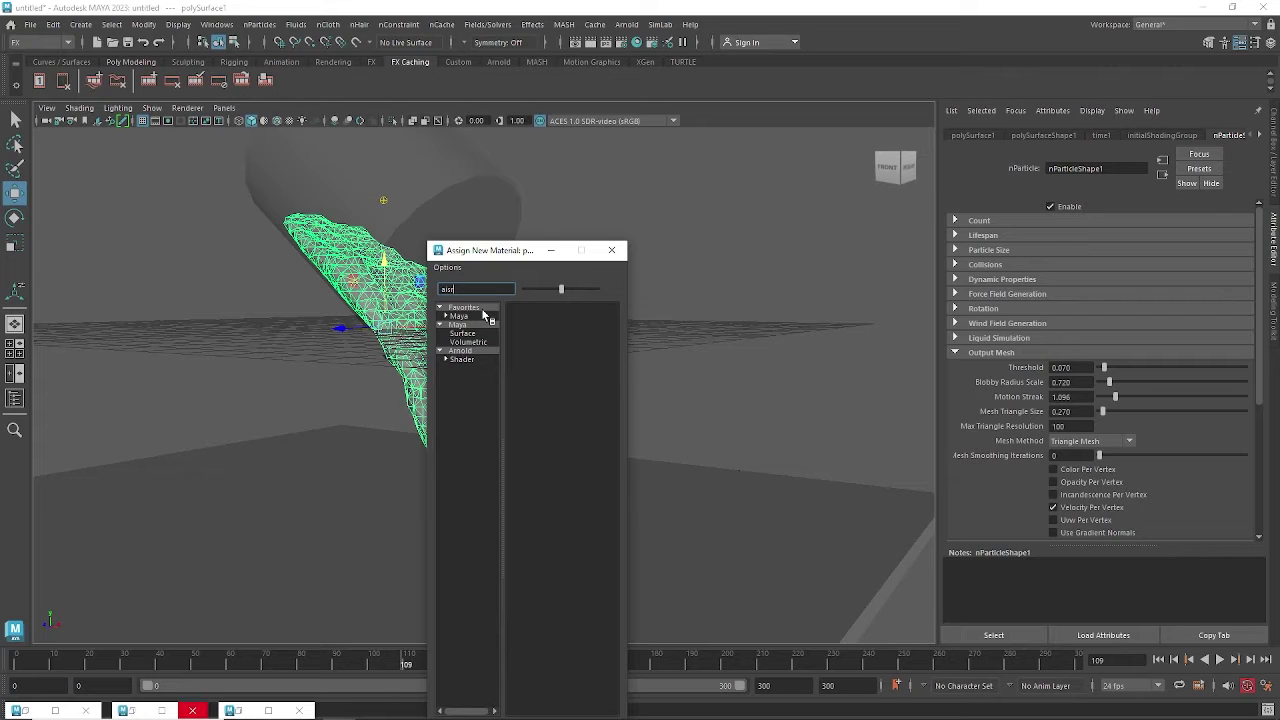
pyautogui.press('BackSpace')
pyautogui.write('t')
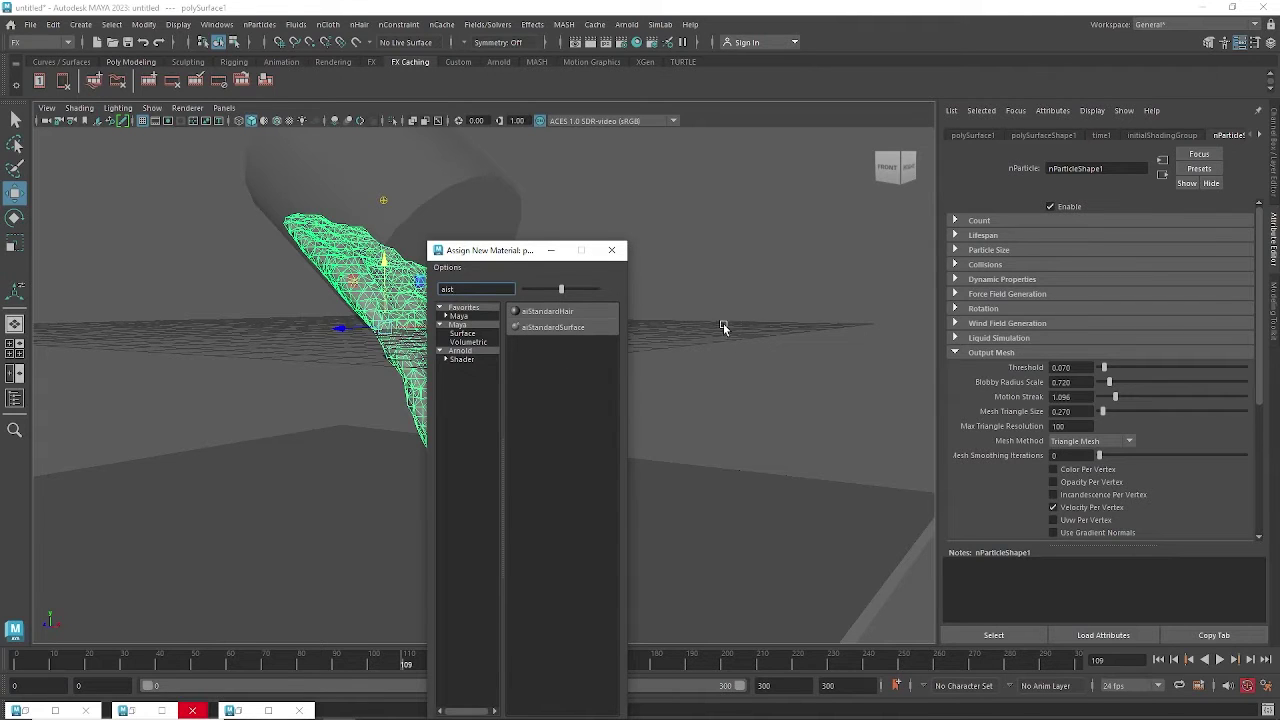
pyautogui.click(559, 330)
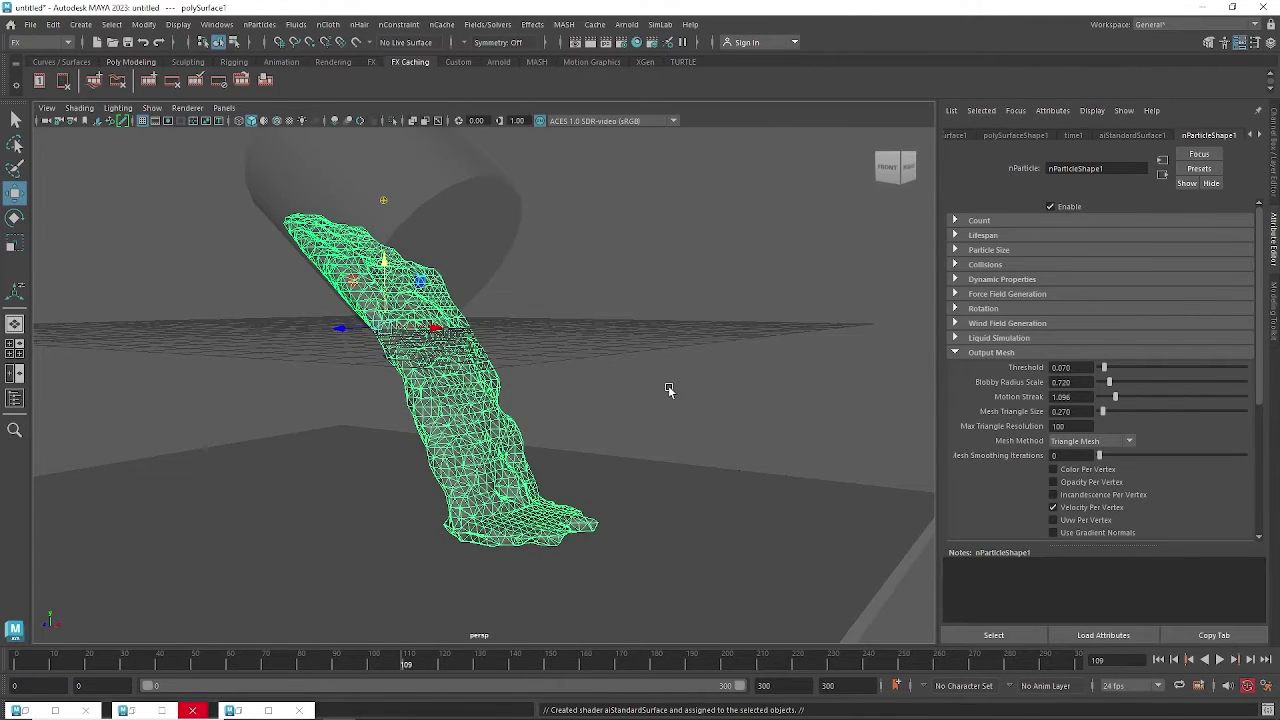
pyautogui.moveTo(656, 368)
pyautogui.keyDown('alt'); pyautogui.mouseDown()
pyautogui.moveTo(665, 394)
pyautogui.moveTo(620, 368)
pyautogui.moveTo(650, 362)
pyautogui.mouseUp(); pyautogui.keyUp('alt')
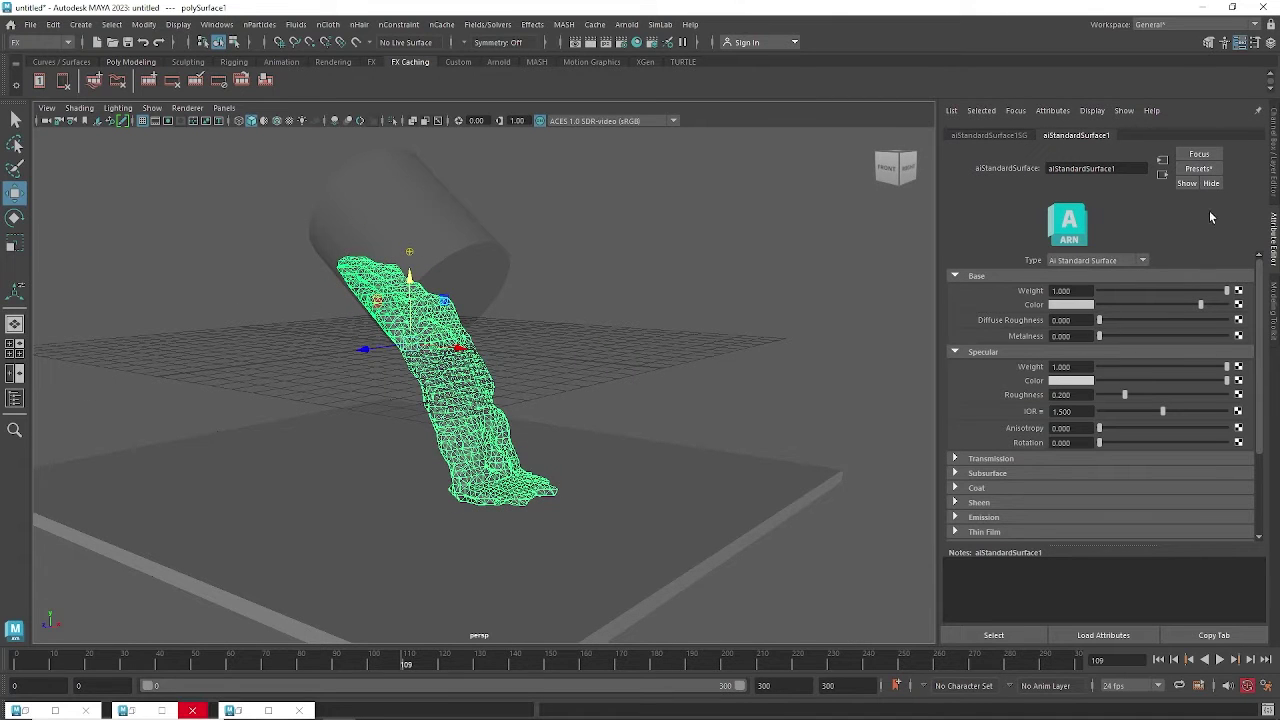
# Replace the aiStandardSurface settings with the Gold preset (Metalness 1.0, Specular Roughness 0.15).
pyautogui.click(1201, 170)
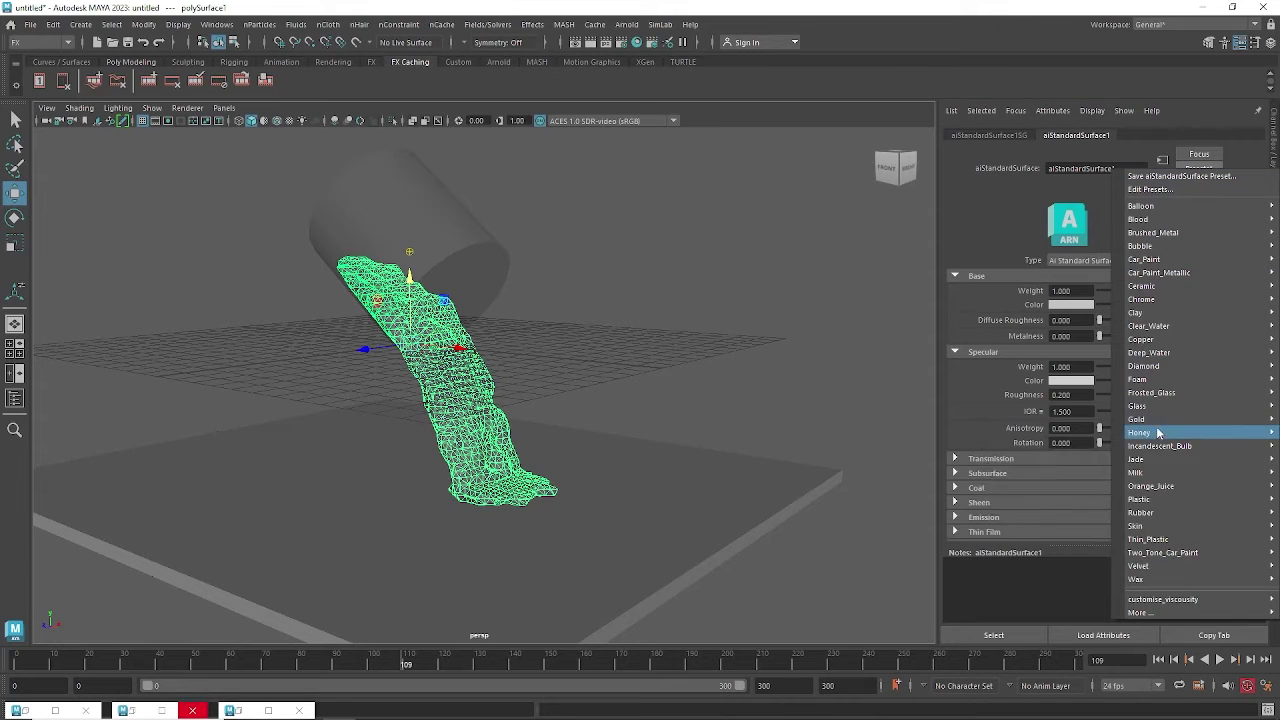
pyautogui.moveTo(1153, 420)
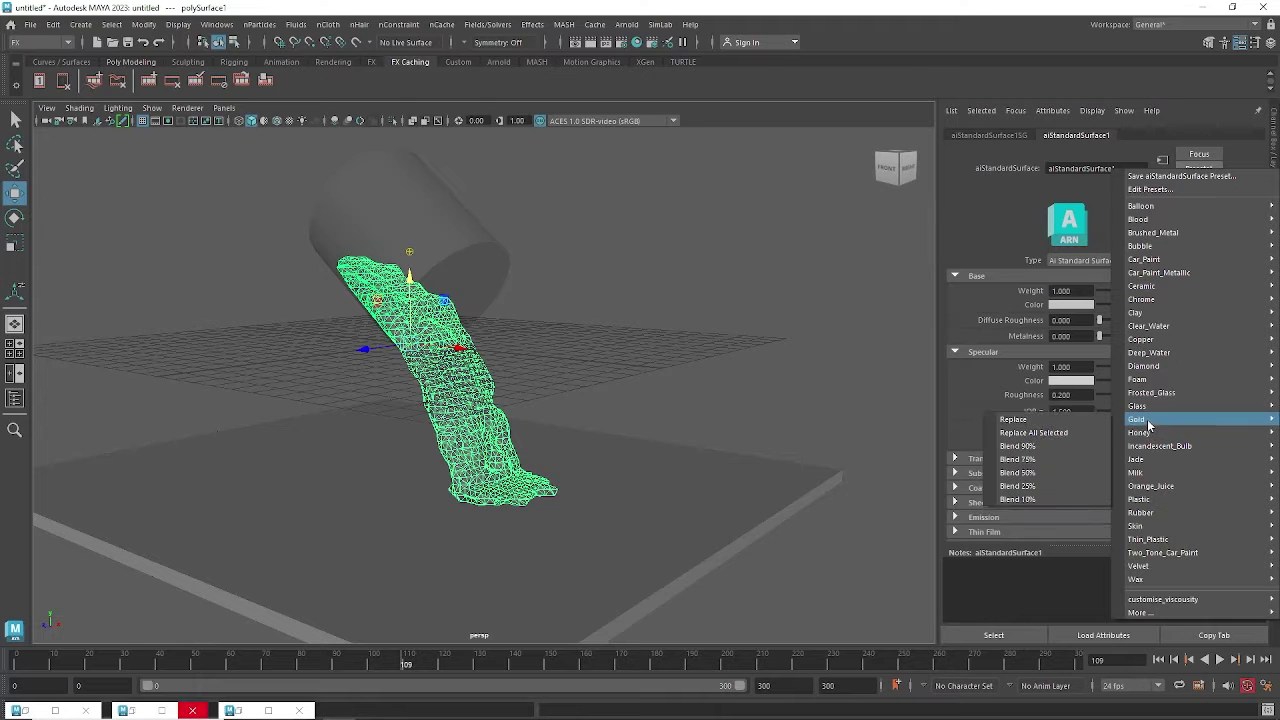
pyautogui.click(1035, 421)
pyautogui.keyDown('alt'); pyautogui.moveTo(602, 379); pyautogui.dragTo(672, 316); pyautogui.keyUp('alt')
pyautogui.click(646, 338)
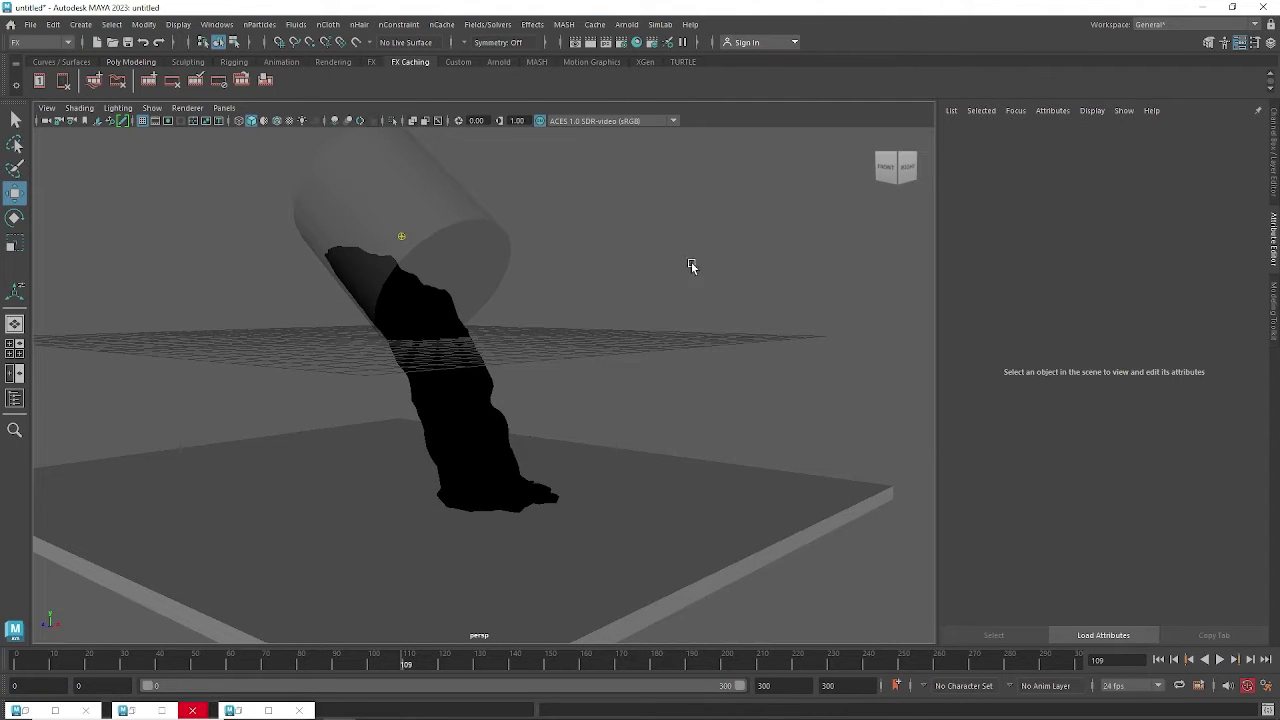
# Create an Arnold area light, moved up and right and tilted toward the pouring liquid.
pyautogui.press('a')
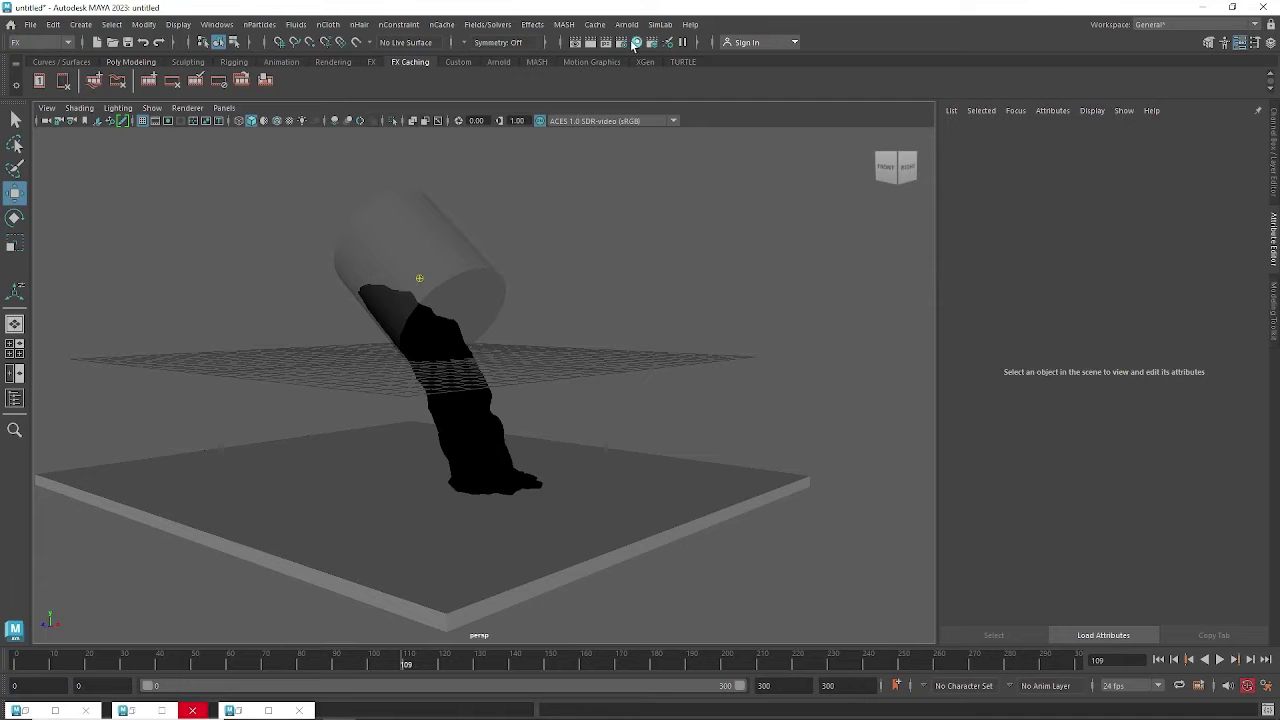
pyautogui.click(626, 24)
pyautogui.moveTo(650, 95)
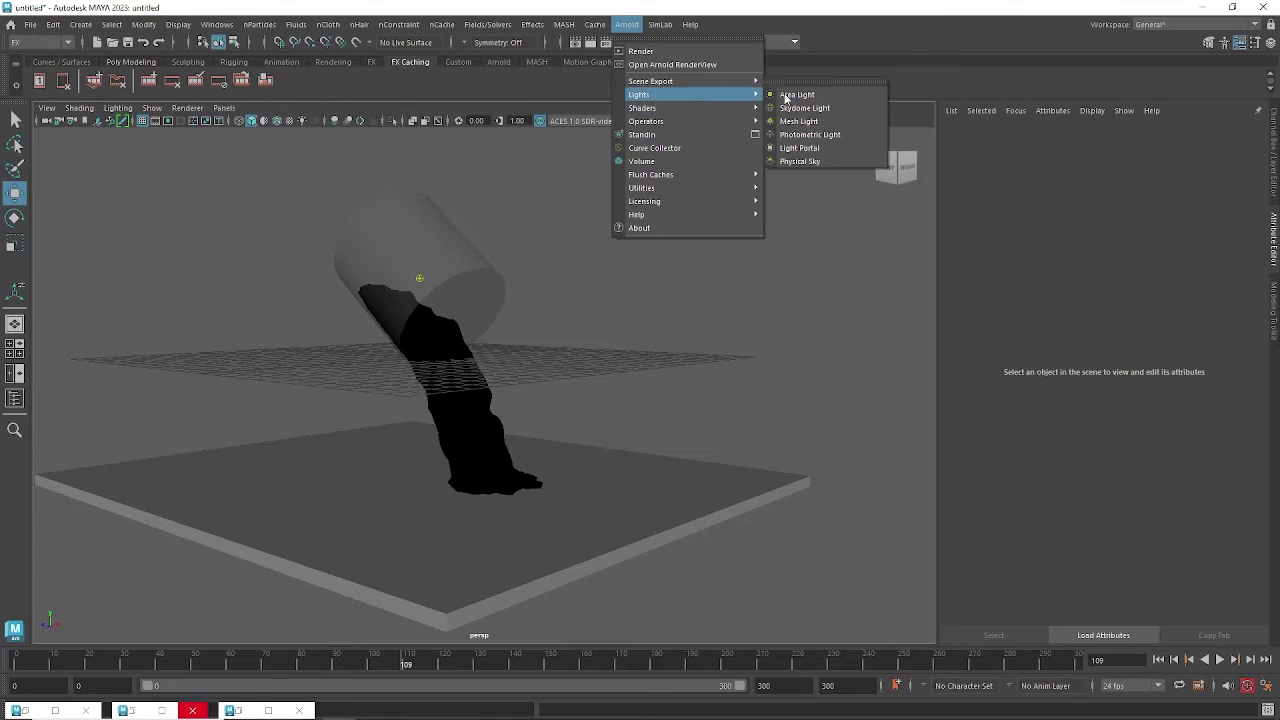
pyautogui.click(798, 98)
pyautogui.keyDown('alt'); pyautogui.moveTo(443, 526); pyautogui.dragTo(530, 508); pyautogui.keyUp('alt')
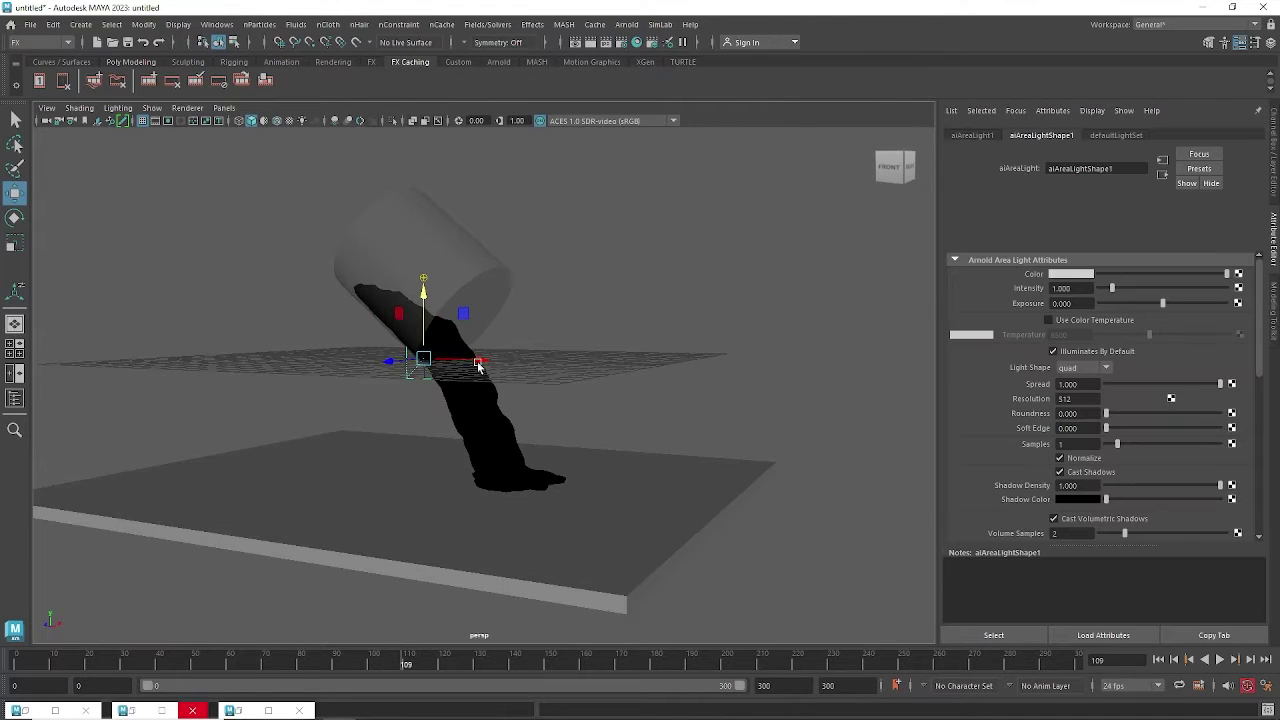
pyautogui.moveTo(479, 362); pyautogui.dragTo(706, 366)
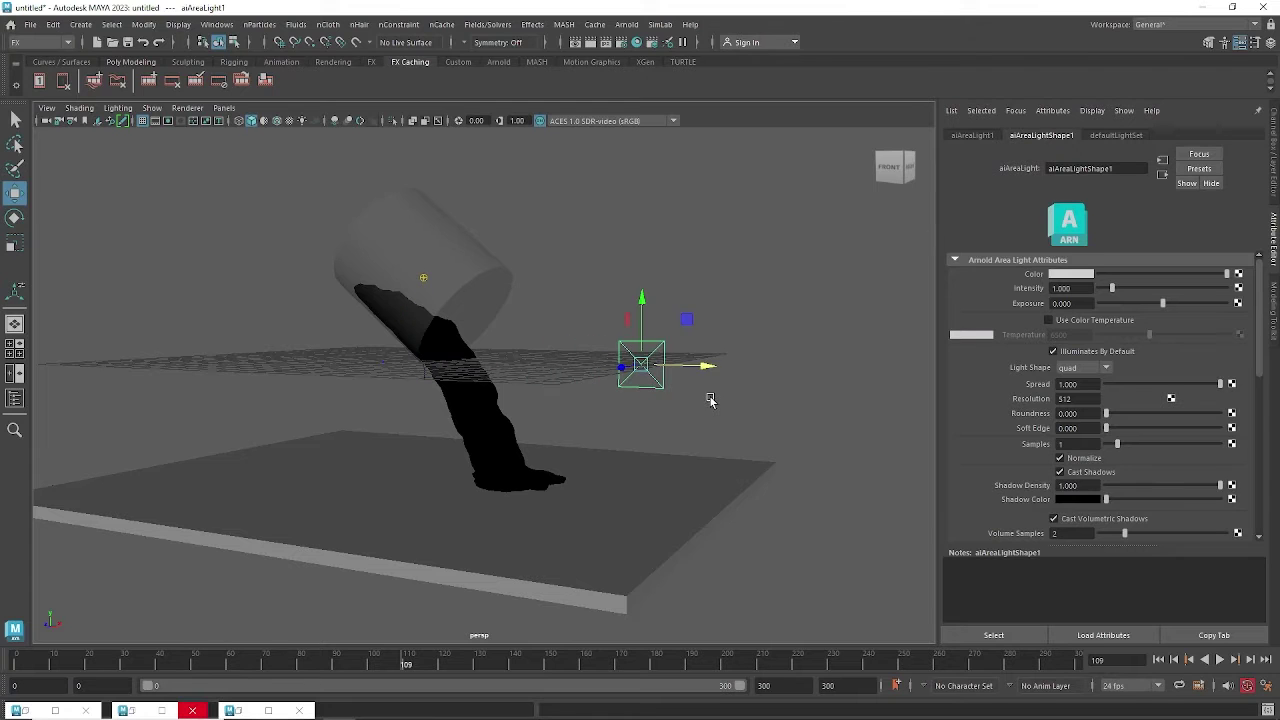
pyautogui.press('e')
pyautogui.keyDown('alt'); pyautogui.moveTo(666, 423); pyautogui.dragTo(632, 456); pyautogui.keyUp('alt')
pyautogui.moveTo(604, 479); pyautogui.dragTo(694, 462)
pyautogui.press('w')
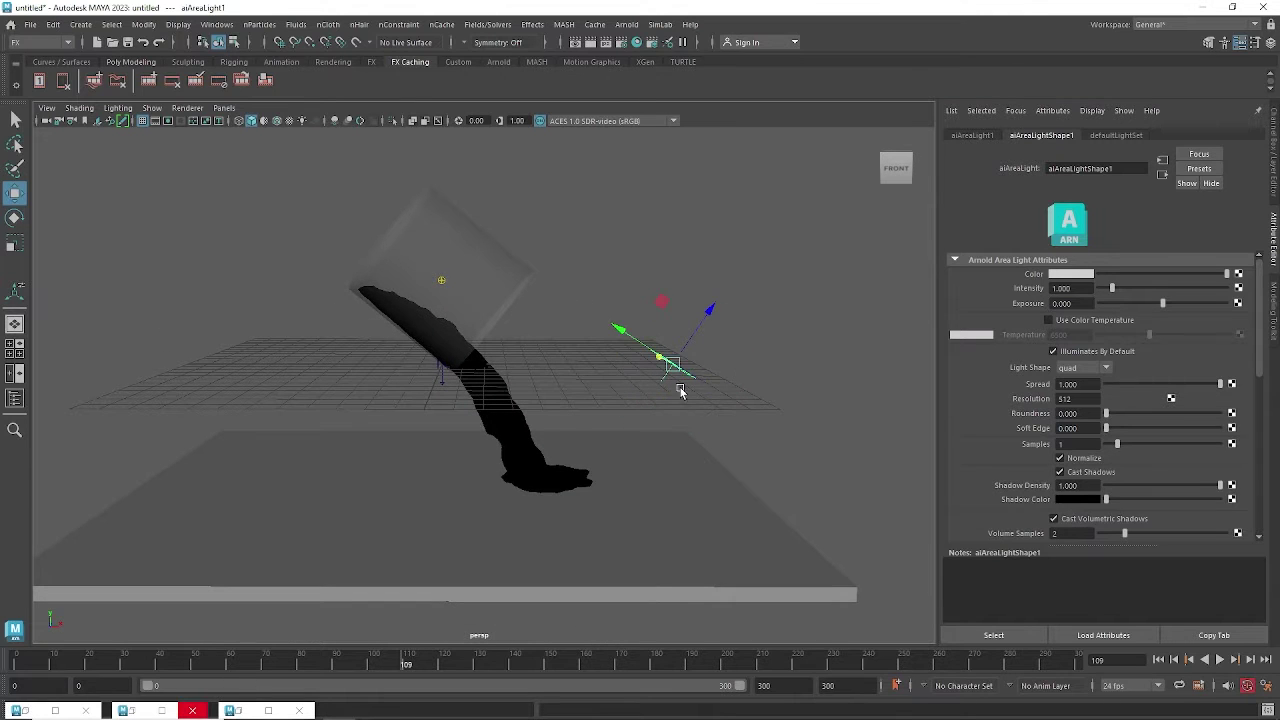
pyautogui.moveTo(677, 366); pyautogui.dragTo(794, 134)
pyautogui.keyDown('alt'); pyautogui.moveTo(794, 134); pyautogui.dragTo(692, 272, button='right'); pyautogui.keyUp('alt')
pyautogui.keyDown('alt'); pyautogui.moveTo(692, 272); pyautogui.dragTo(182, 368); pyautogui.keyUp('alt')
# Duplicate the area light as aiAreaLight2, ready to rotate, and select the cylinder.
pyautogui.hotkey('ctrl', 'd')
pyautogui.press('e')
pyautogui.keyDown('alt'); pyautogui.moveTo(520, 349); pyautogui.dragTo(564, 342); pyautogui.keyUp('alt')
pyautogui.click(508, 331)
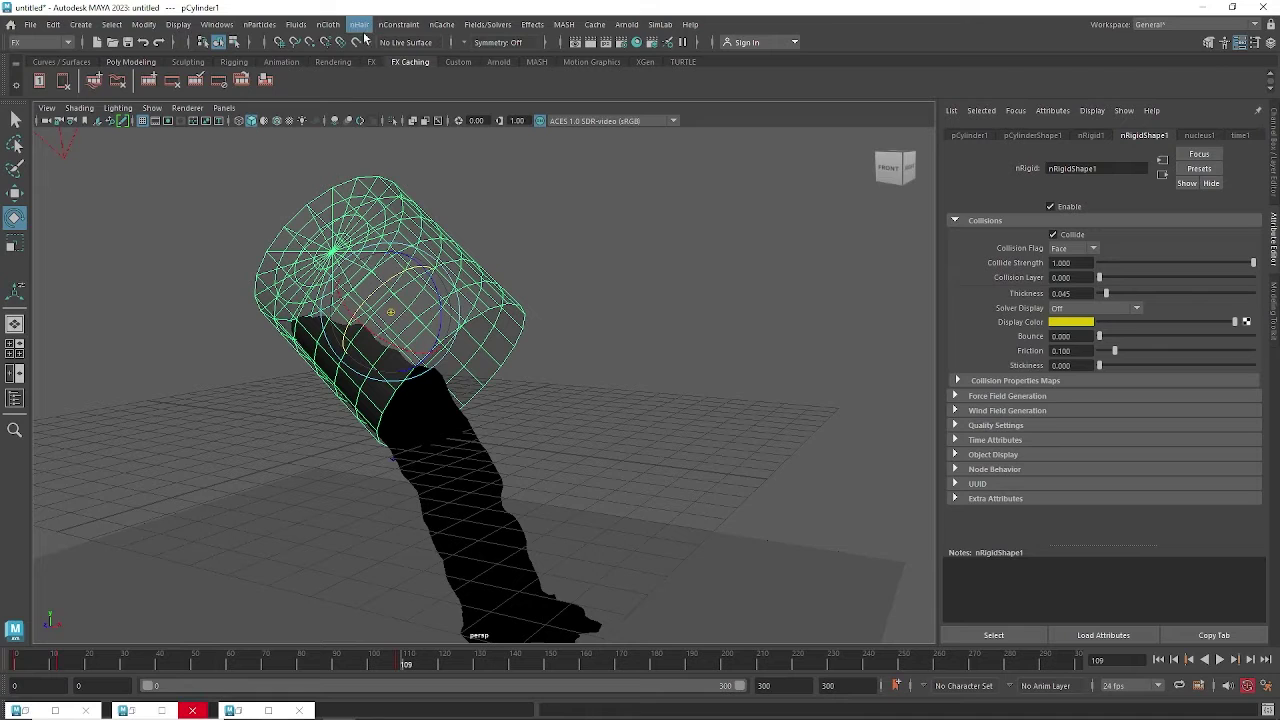
# From the Modeling menu set, extrude the cylinder's faces outward with Local Translate Z 0.211.
pyautogui.click(40, 42)
pyautogui.click(35, 55)
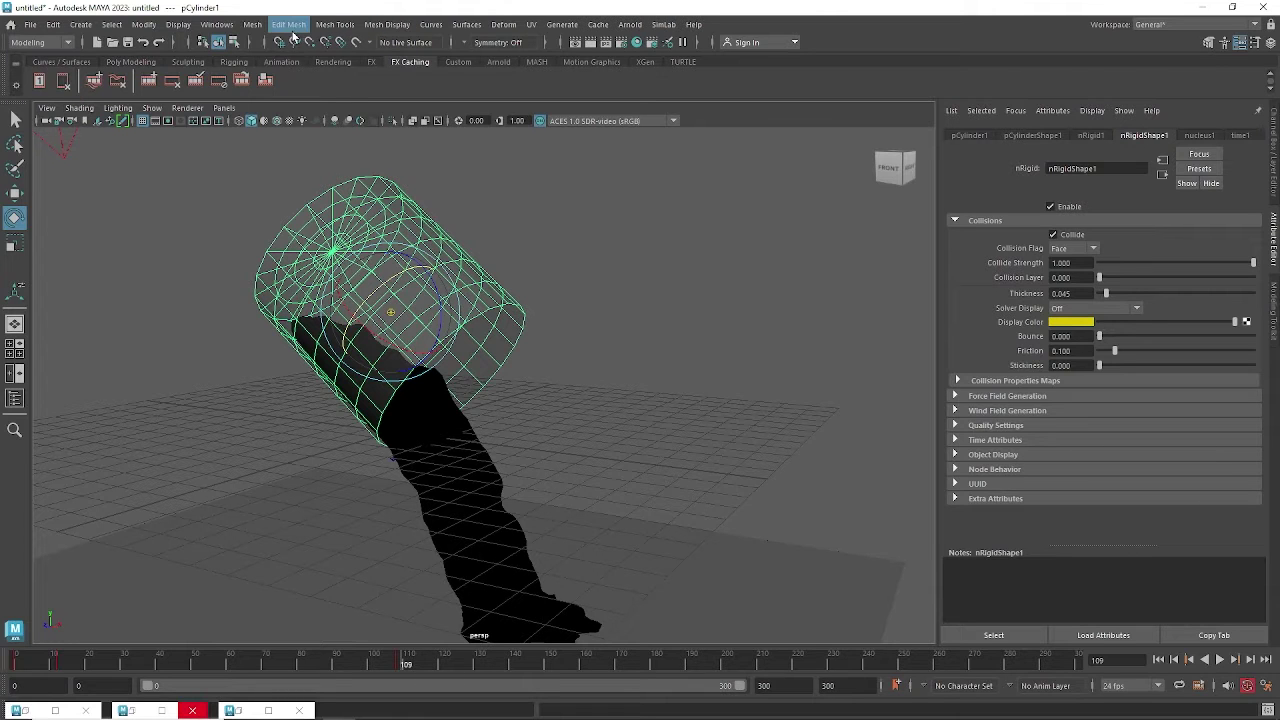
pyautogui.click(290, 30)
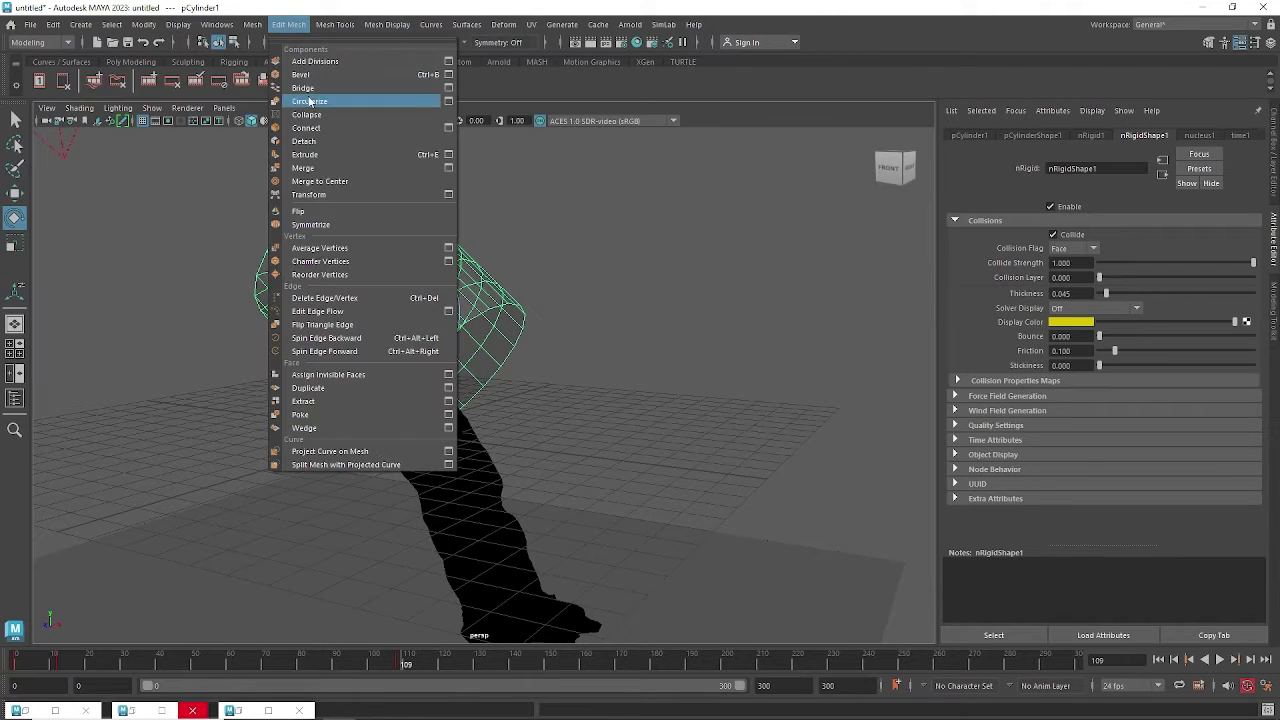
pyautogui.click(305, 152)
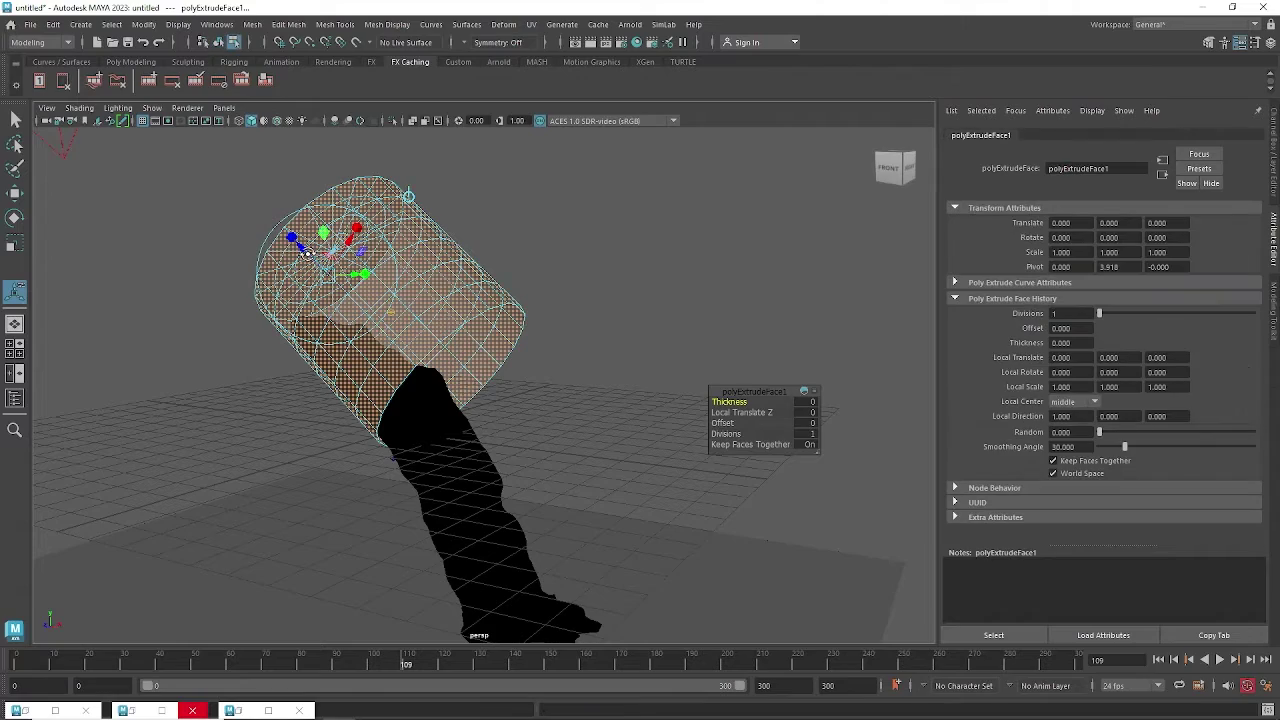
pyautogui.keyDown('alt'); pyautogui.moveTo(307, 254); pyautogui.dragTo(280, 249); pyautogui.keyUp('alt')
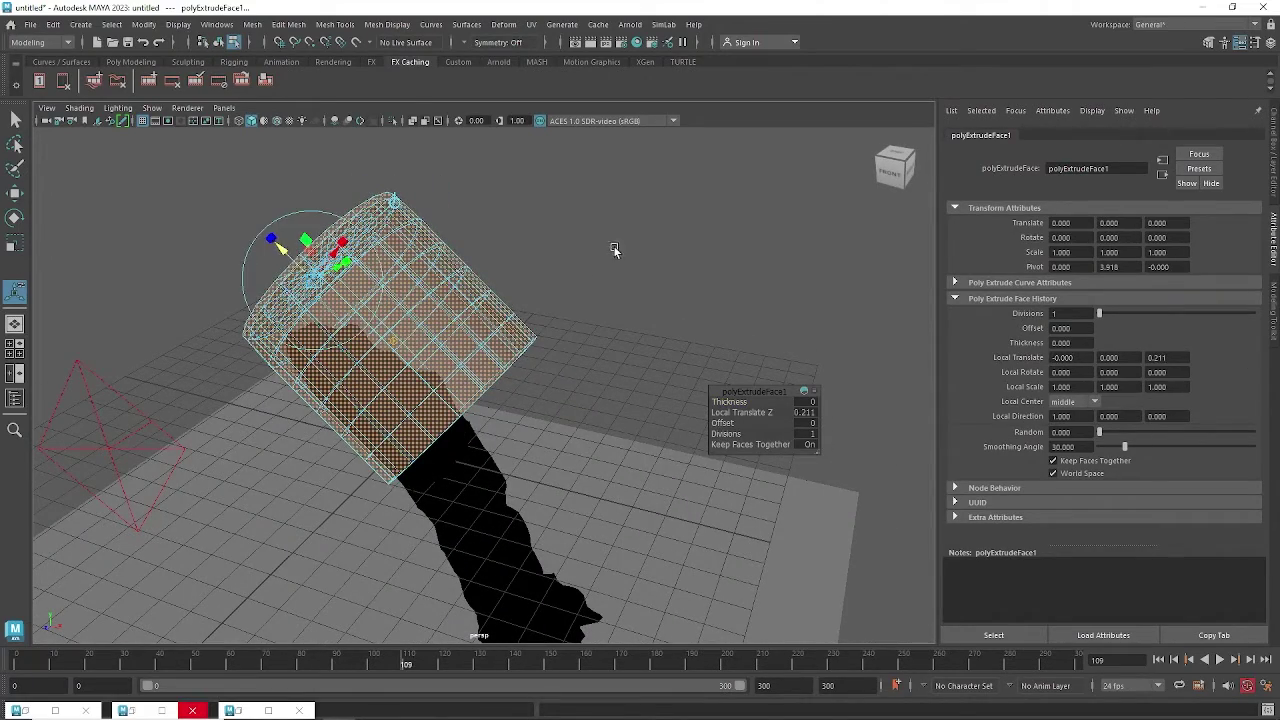
pyautogui.keyDown('alt'); pyautogui.moveTo(615, 250); pyautogui.dragTo(588, 245); pyautogui.keyUp('alt')
# Return to object selection mode, reselect the cylinder, and open the Hypershade.
pyautogui.click(587, 250)
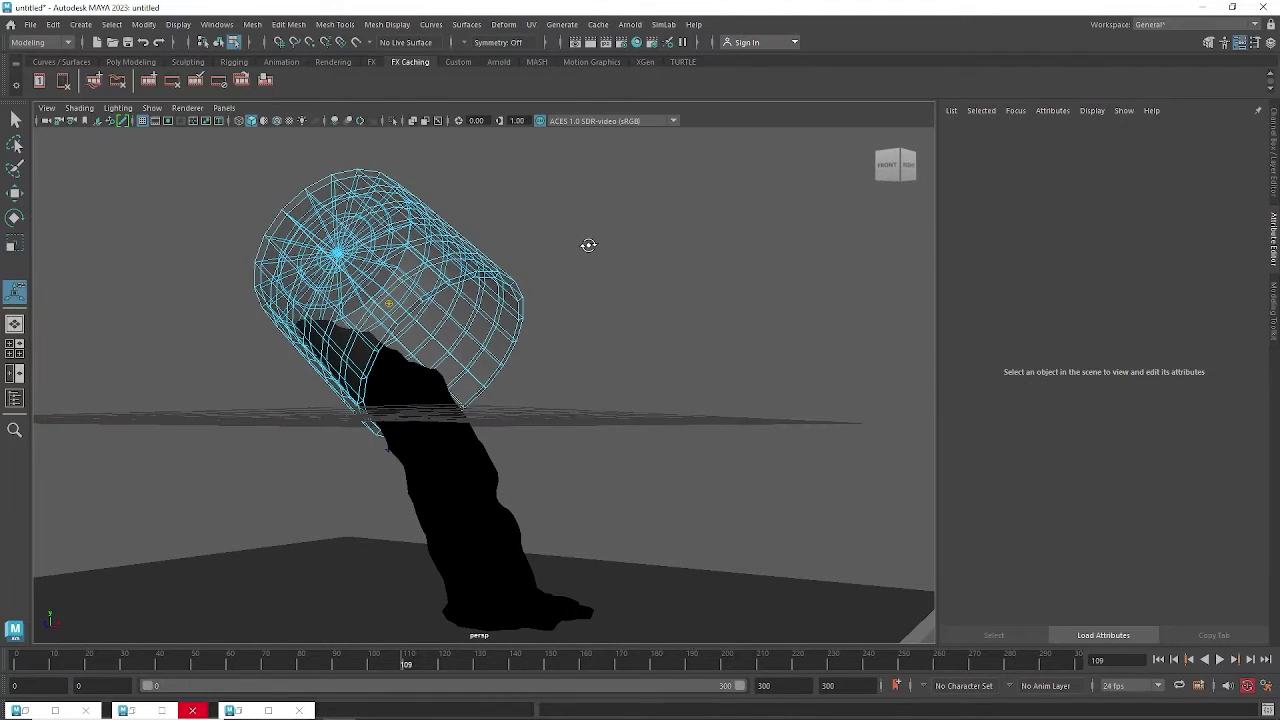
pyautogui.press('q')
pyautogui.press('F8')
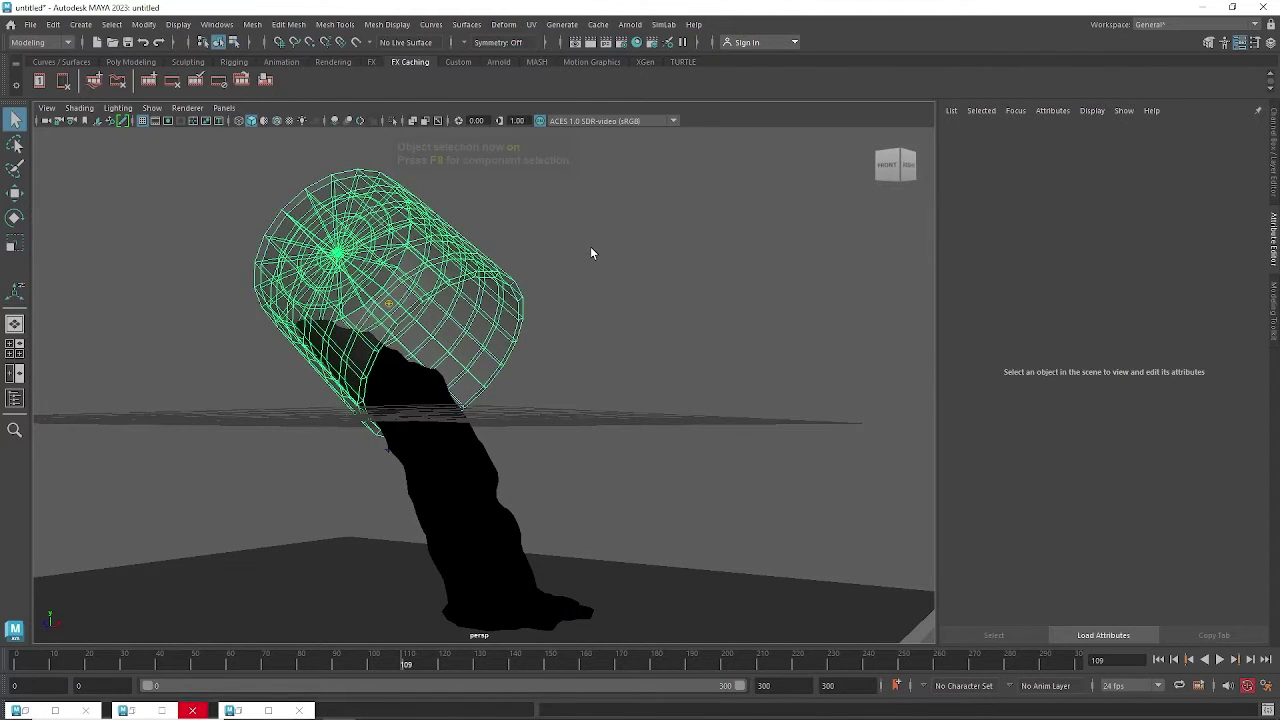
pyautogui.click(589, 256)
pyautogui.click(513, 290)
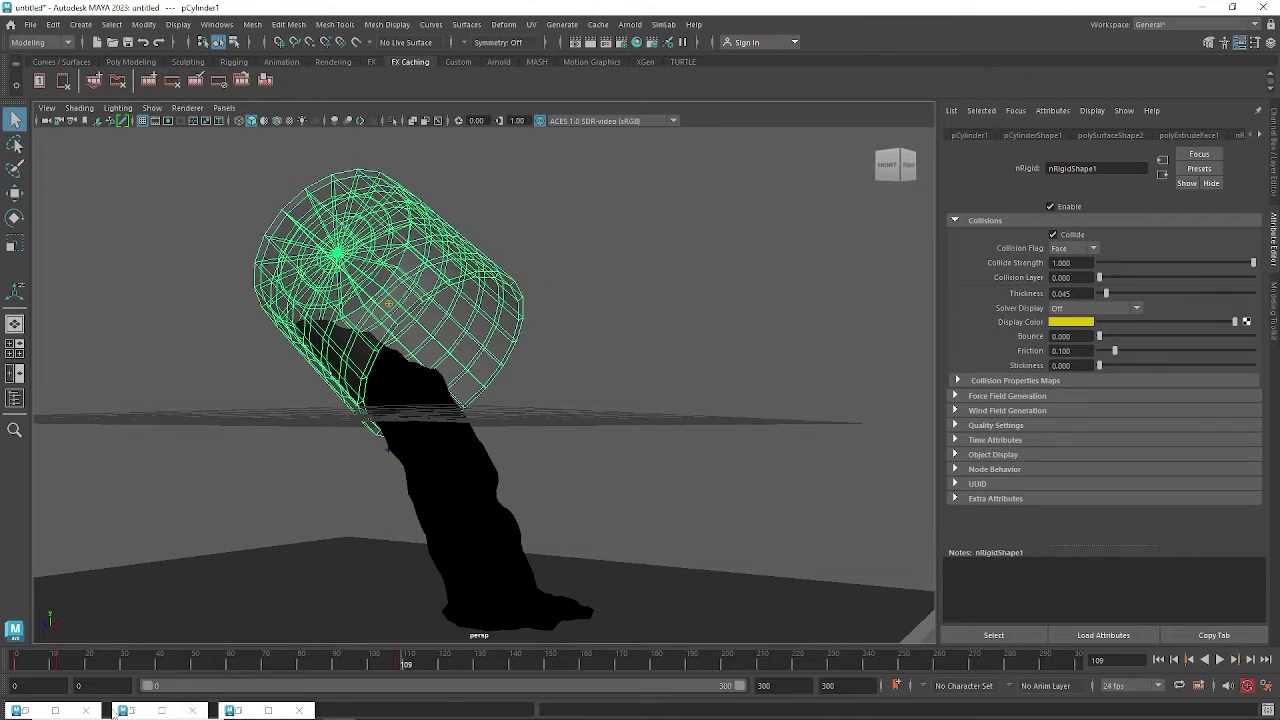
pyautogui.click(64, 712)
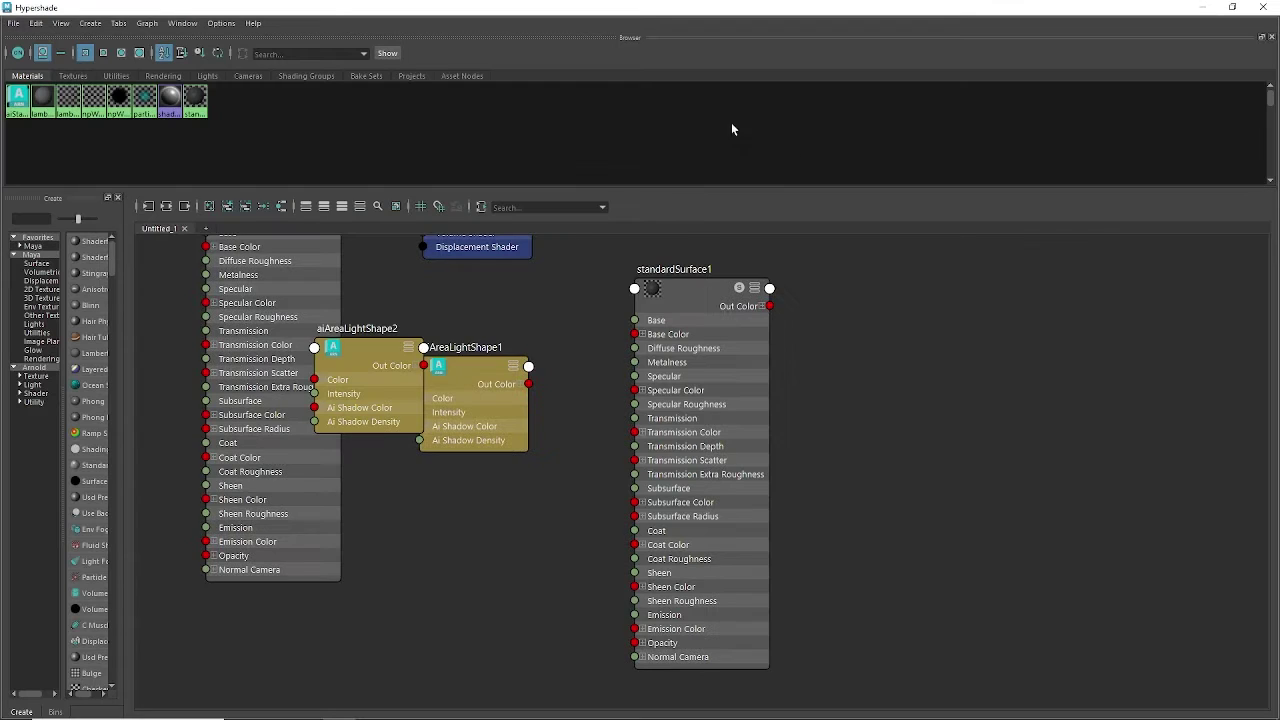
# Inspect the Transmission settings of aiStandardSurface1 and standardSurface1.
pyautogui.keyDown('alt'); pyautogui.moveTo(560, 309); pyautogui.dragTo(621, 430, button='middle'); pyautogui.keyUp('alt')
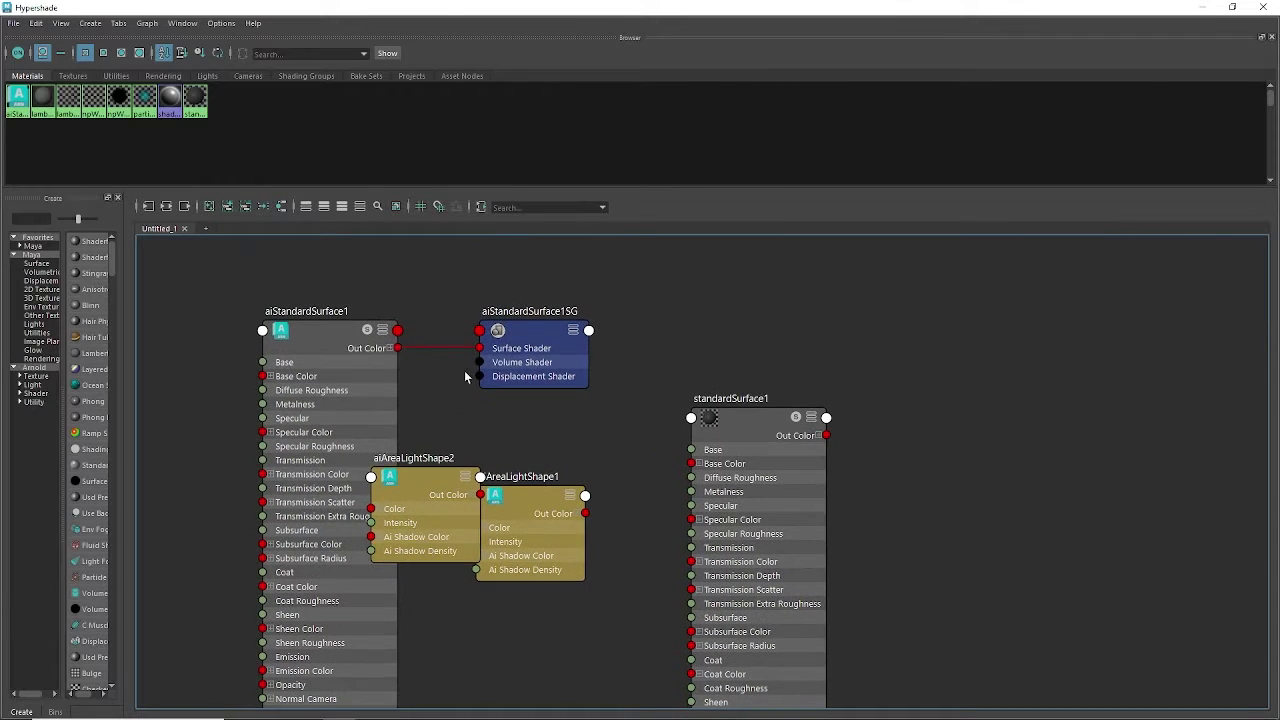
pyautogui.click(349, 332)
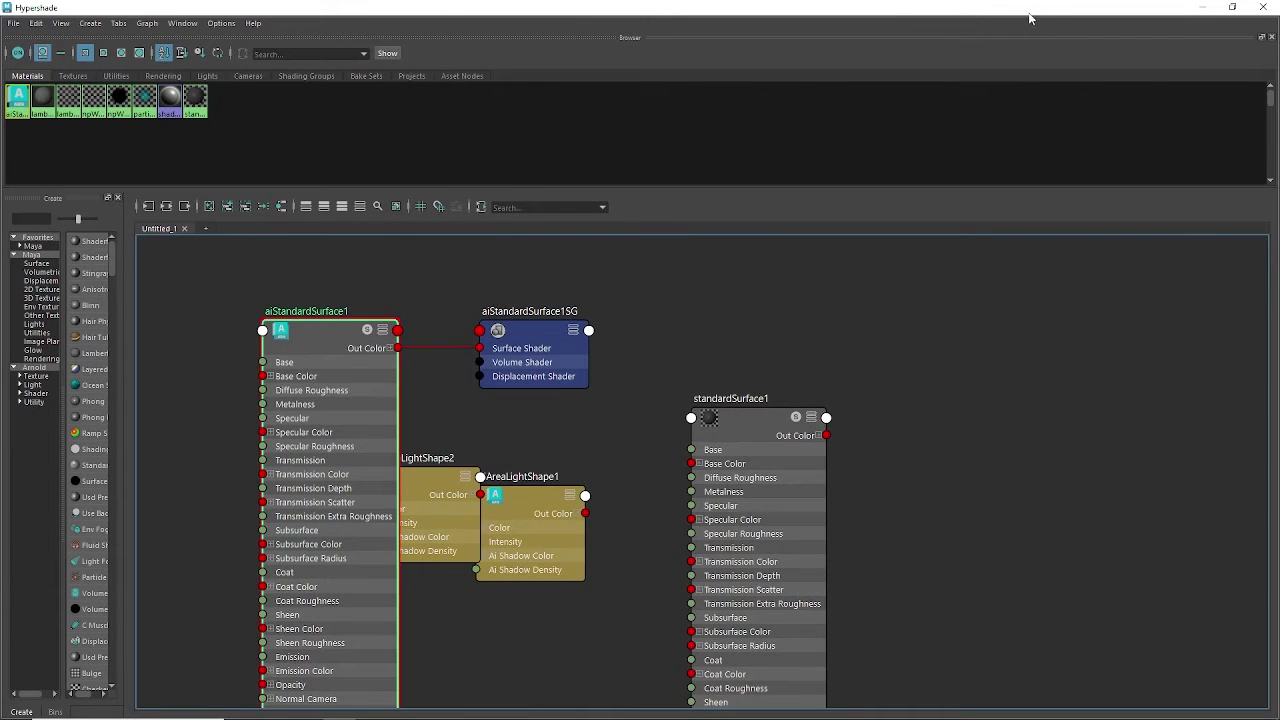
pyautogui.moveTo(1030, 18); pyautogui.dragTo(644, 234)
pyautogui.click(1019, 460)
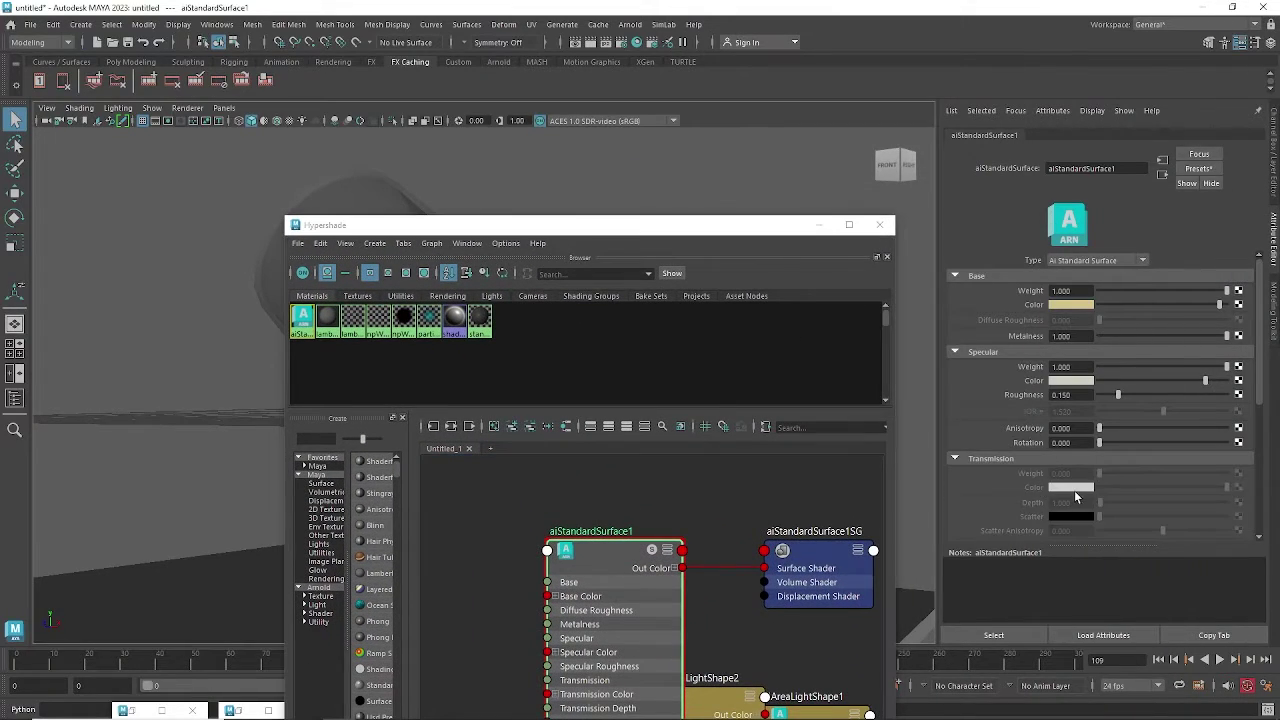
pyautogui.keyDown('alt'); pyautogui.moveTo(575, 499); pyautogui.dragTo(470, 480, button='middle'); pyautogui.keyUp('alt')
pyautogui.click(828, 593)
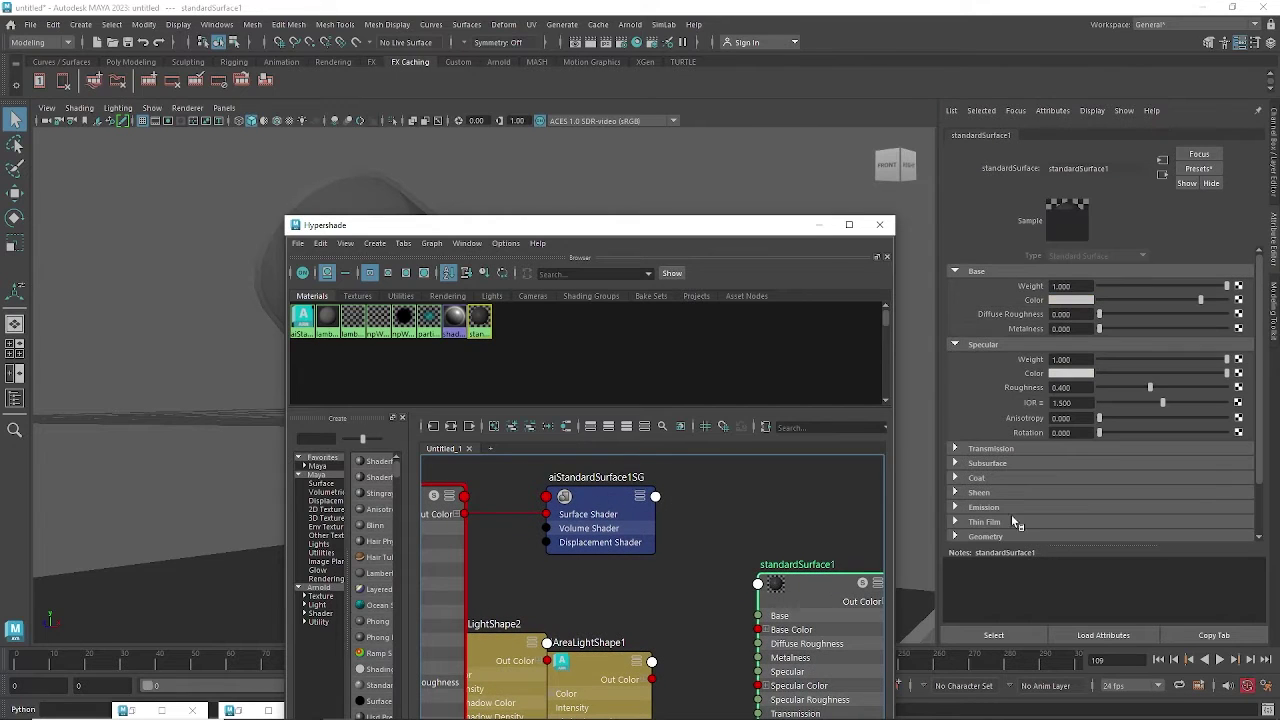
pyautogui.click(1008, 449)
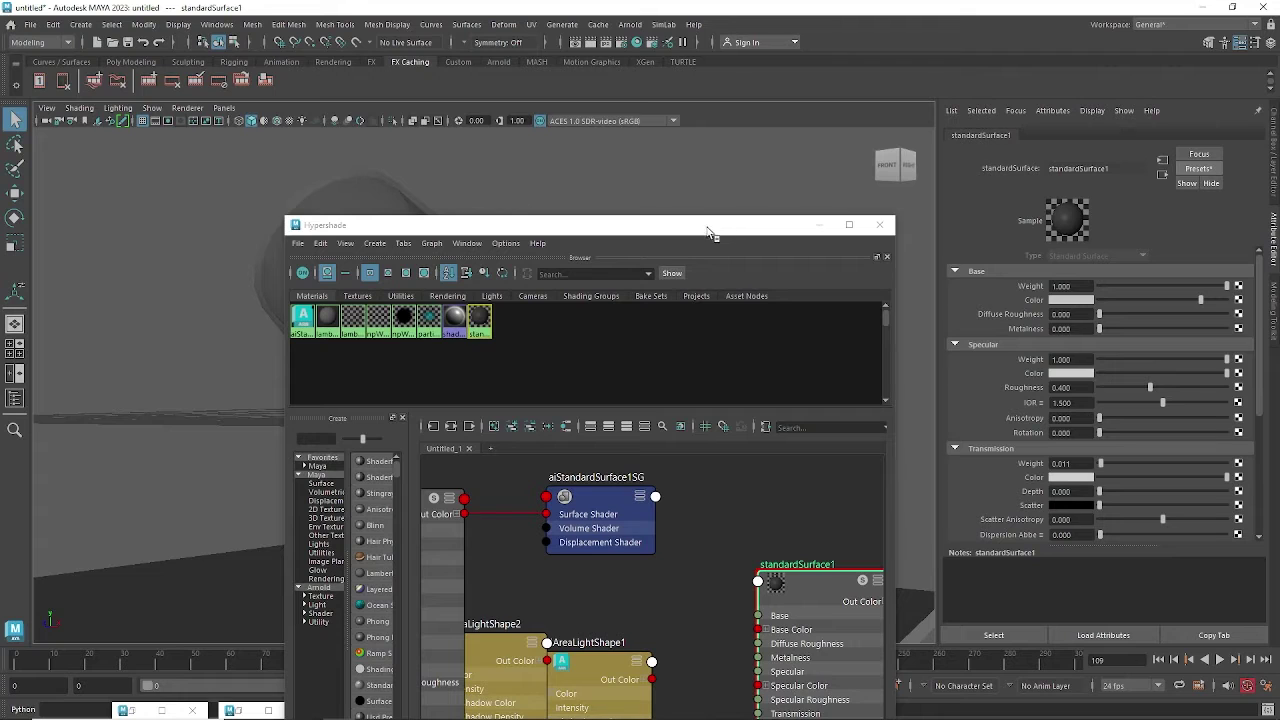
# Minimize the Outliner, Particle Fill Options and Hypershade windows to uncover the scene.
pyautogui.moveTo(702, 716)
pyautogui.moveTo(447, 717)
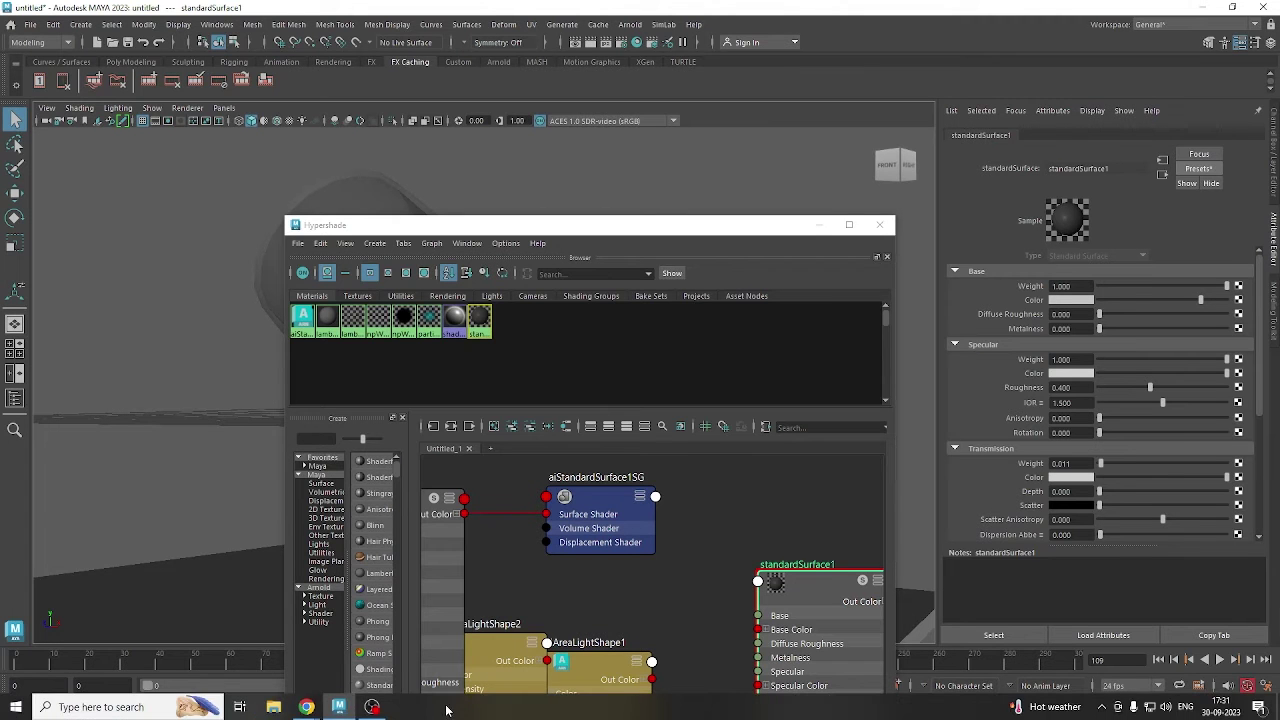
pyautogui.click(338, 705)
pyautogui.click(338, 705)
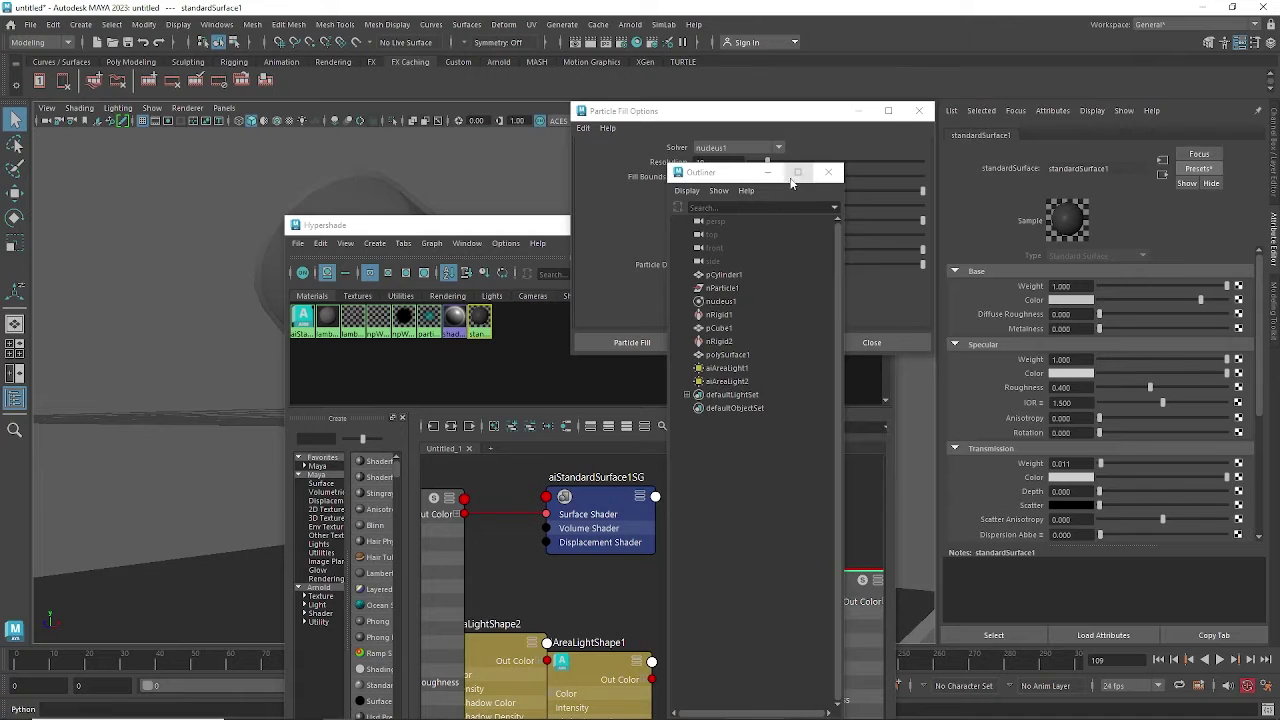
pyautogui.click(775, 178)
pyautogui.click(857, 110)
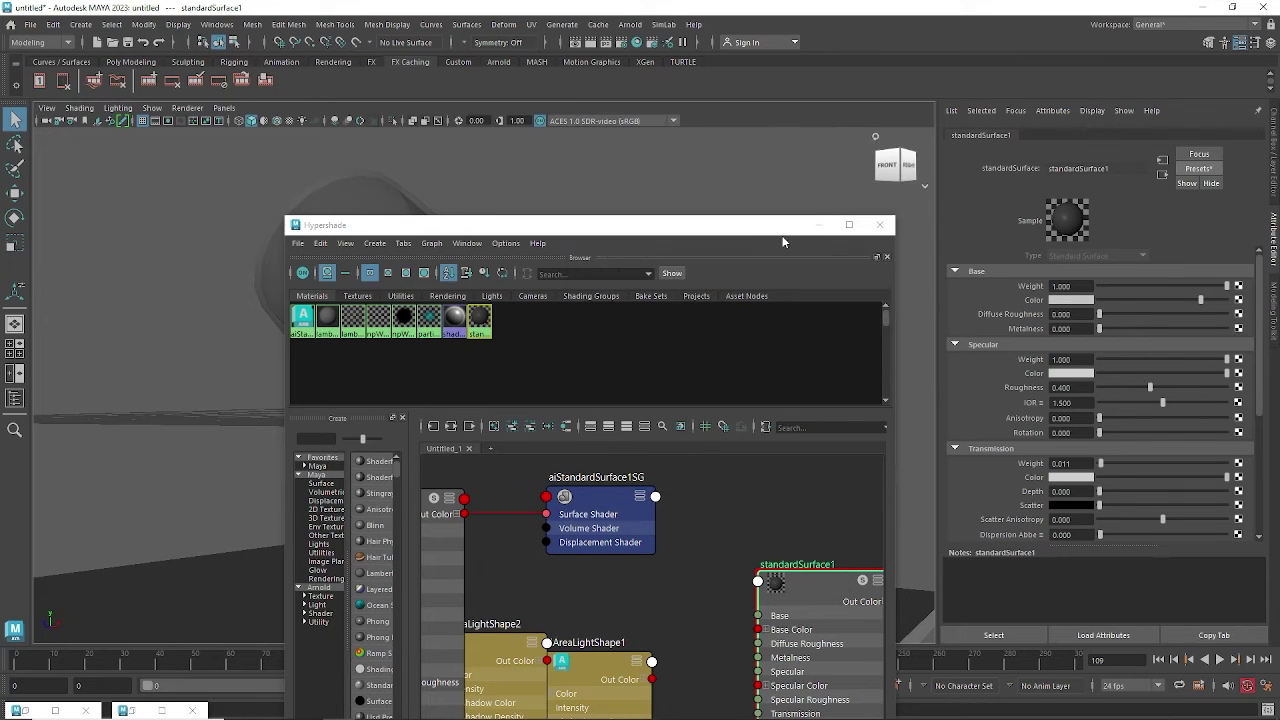
pyautogui.click(816, 228)
pyautogui.keyDown('alt'); pyautogui.moveTo(617, 286); pyautogui.dragTo(510, 497); pyautogui.keyUp('alt')
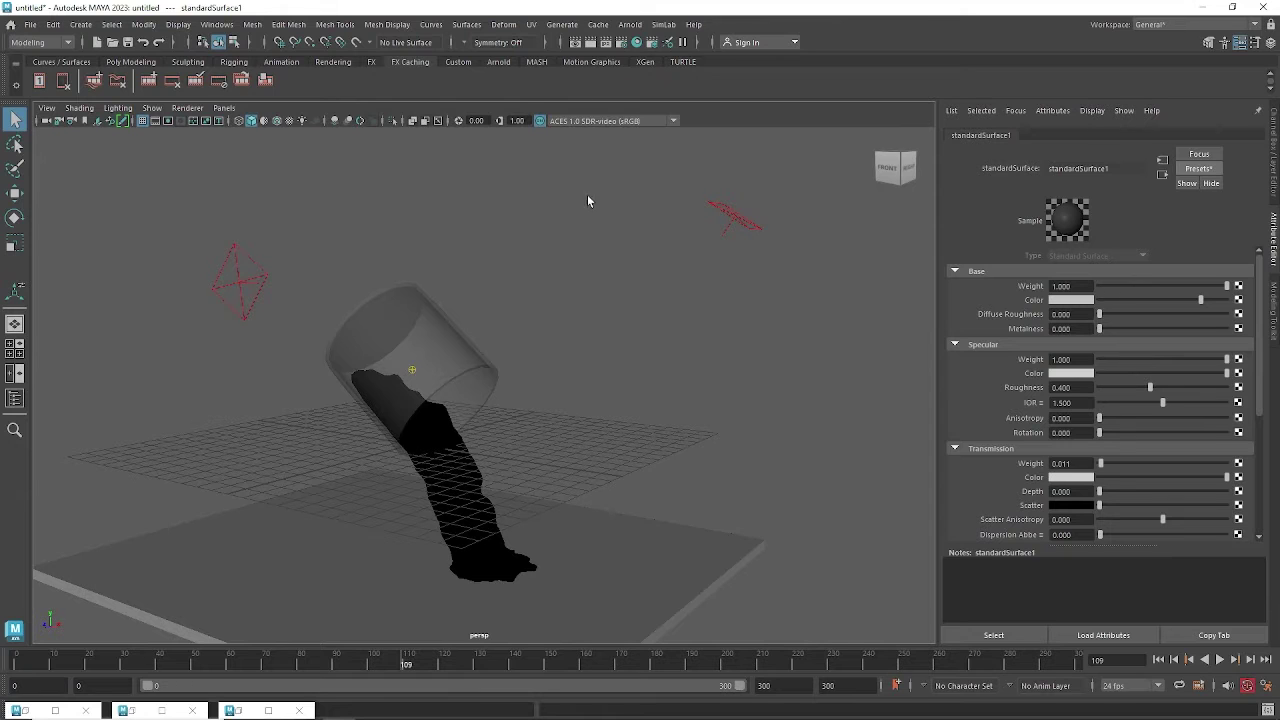
# Open the Arnold RenderView and move it aside from the main window.
pyautogui.click(630, 24)
pyautogui.click(645, 66)
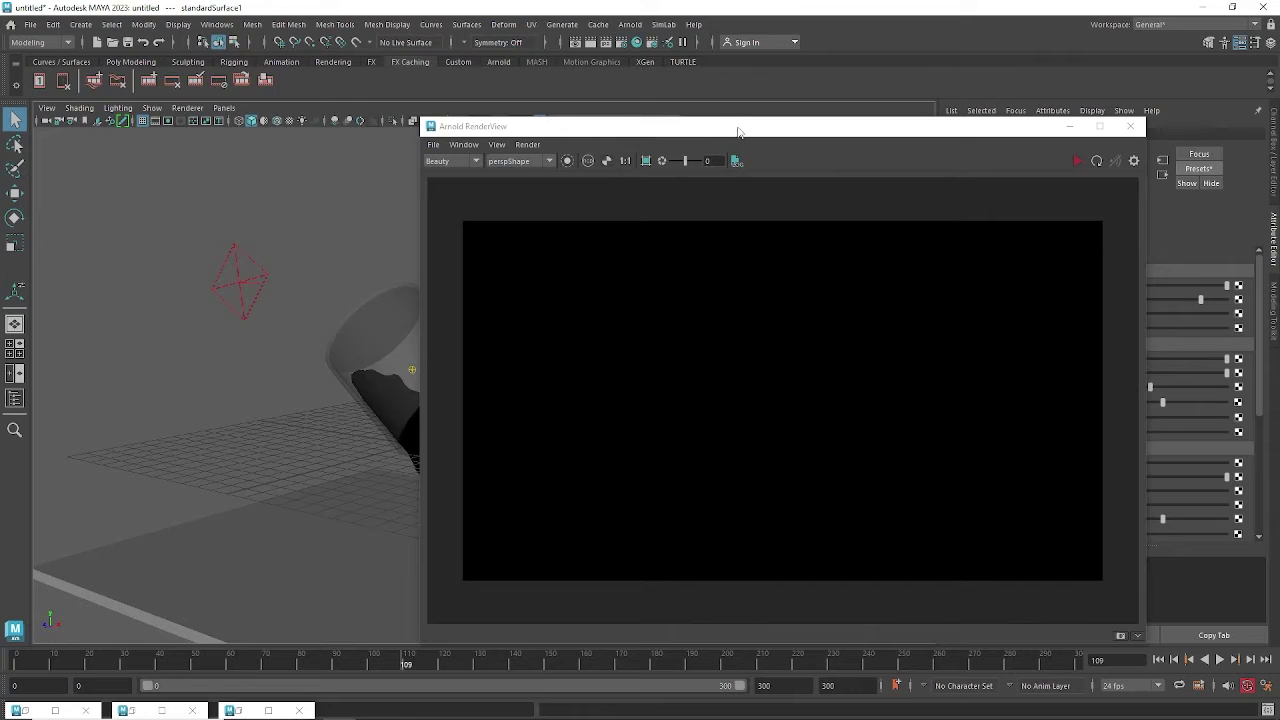
pyautogui.moveTo(738, 132); pyautogui.dragTo(308, 228)
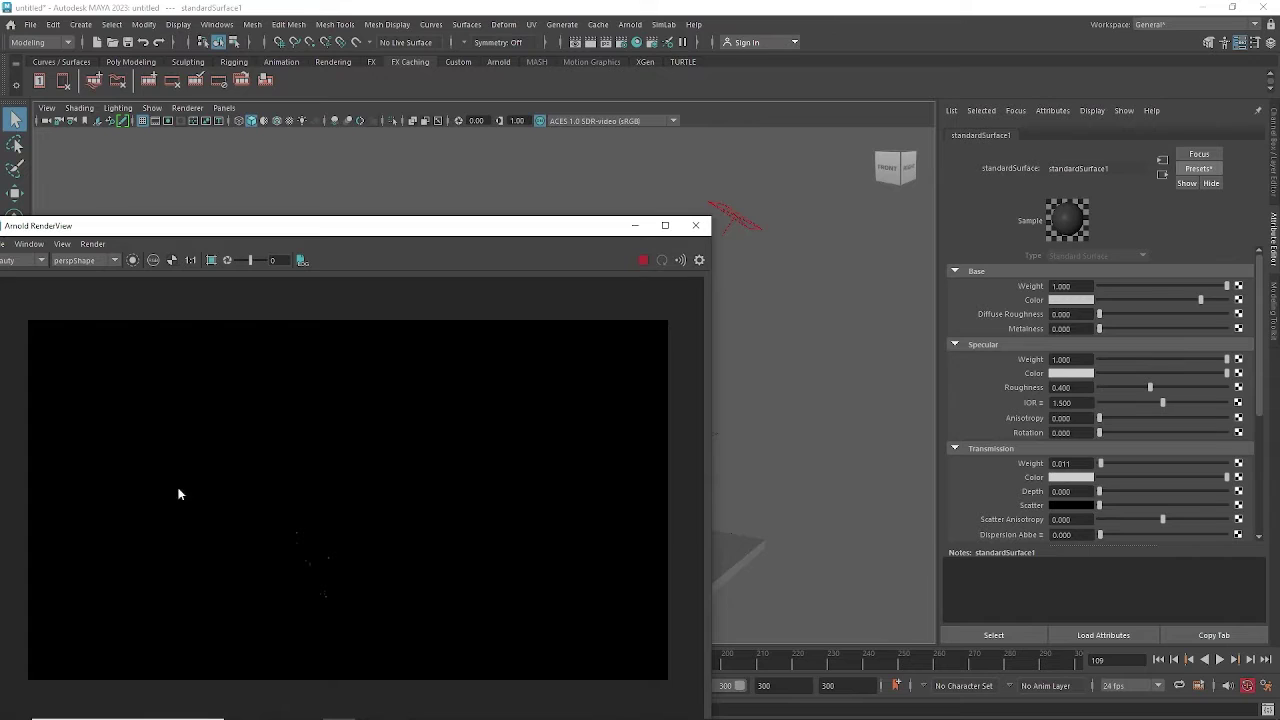
pyautogui.click(740, 229)
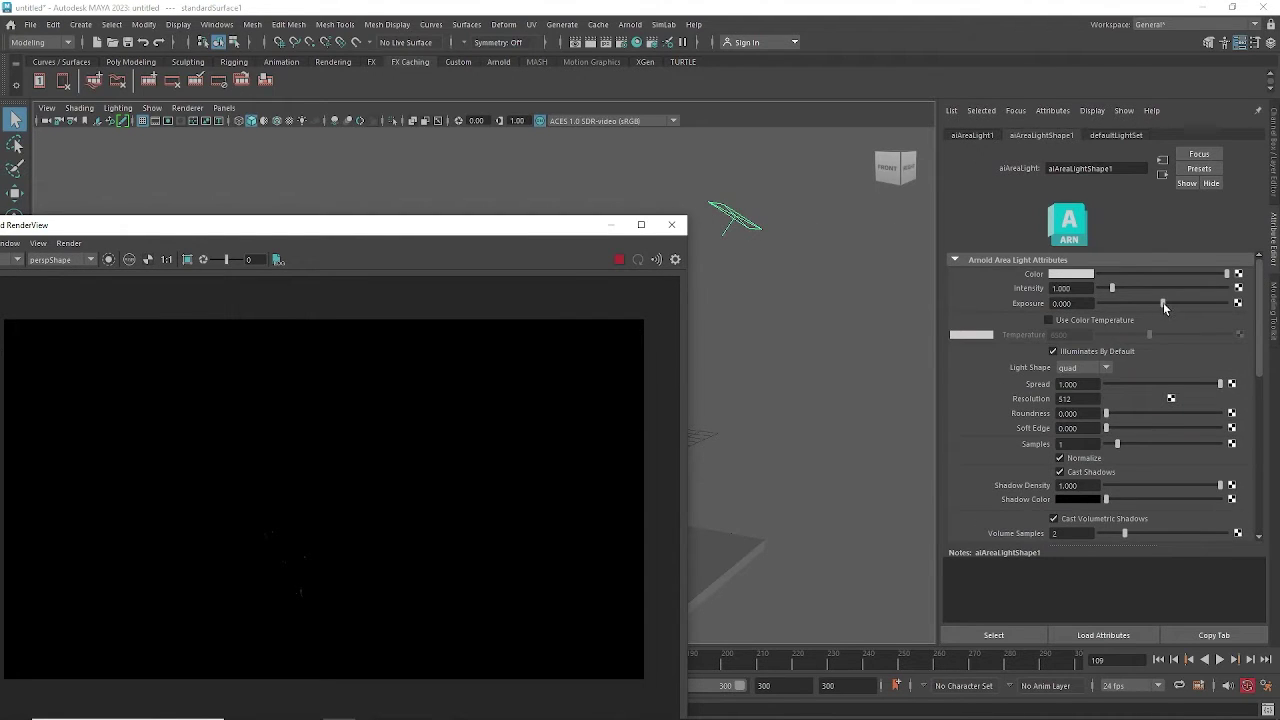
# Raise aiAreaLight1's Exposure through 5 to 10.
pyautogui.moveTo(1163, 303); pyautogui.dragTo(1222, 305)
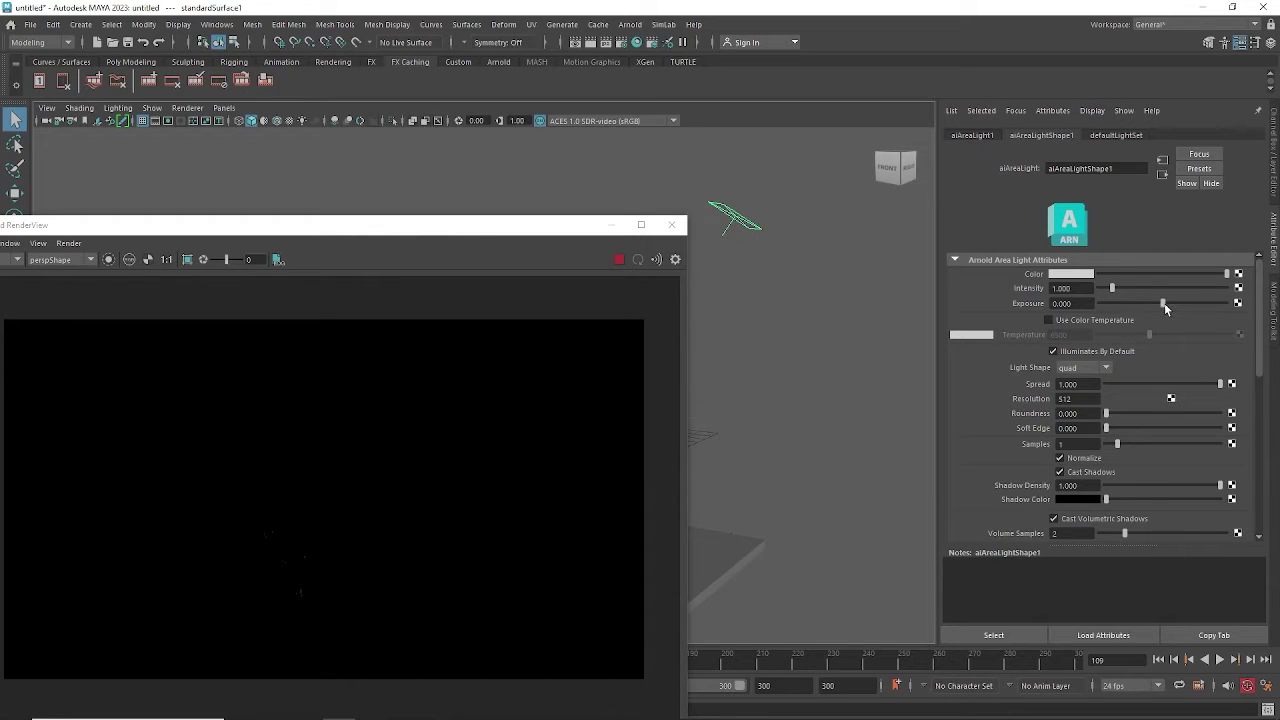
pyautogui.moveTo(1163, 303); pyautogui.dragTo(1204, 304)
pyautogui.doubleClick(1074, 305)
pyautogui.write('5')
pyautogui.press('Return')
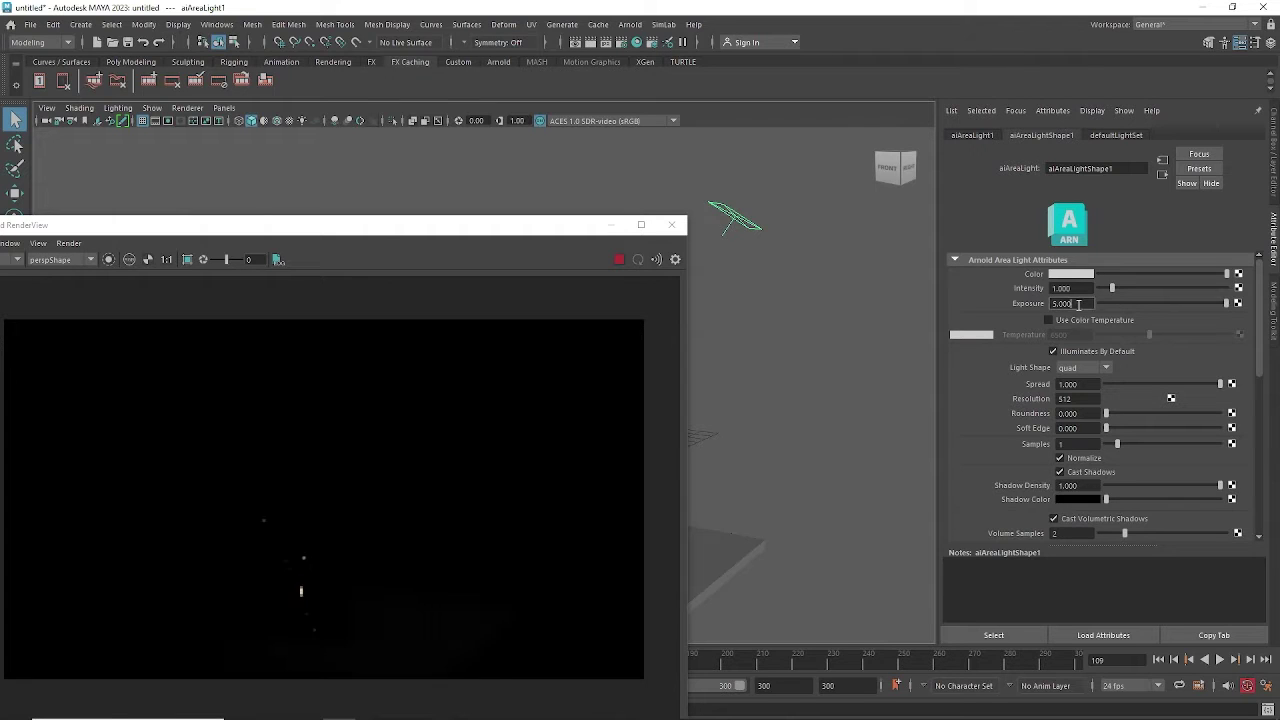
pyautogui.moveTo(1078, 304); pyautogui.dragTo(1040, 304)
pyautogui.write('10')
pyautogui.press('Return')
# Stop the interactive render, minimize the RenderView, and zoom close on the poured liquid.
pyautogui.moveTo(460, 233); pyautogui.dragTo(708, 184)
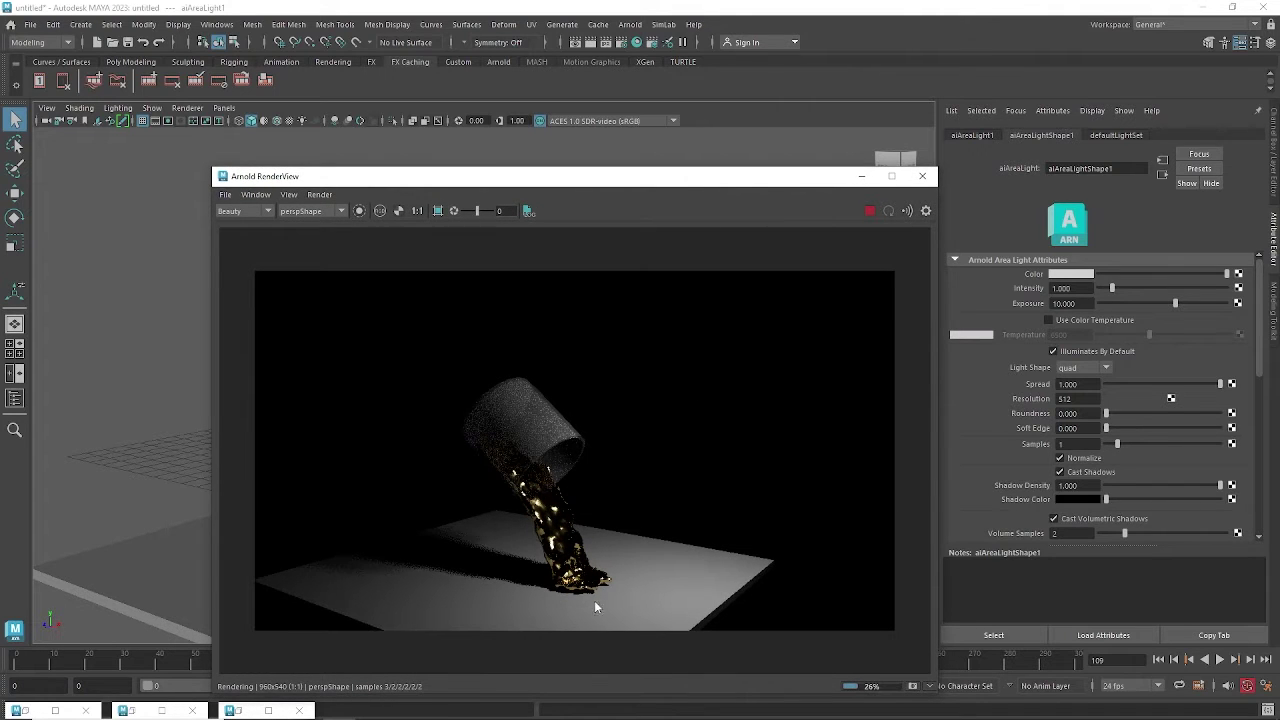
pyautogui.click(873, 215)
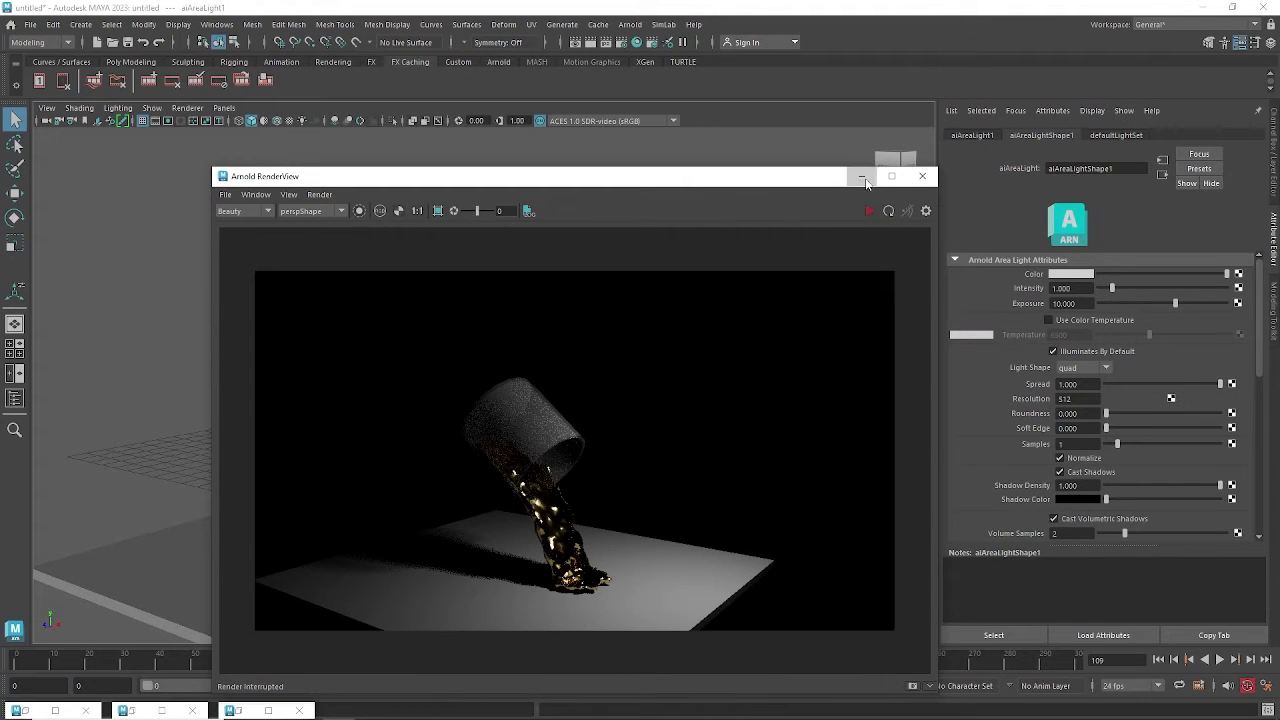
pyautogui.click(862, 177)
pyautogui.keyDown('alt'); pyautogui.moveTo(520, 450); pyautogui.dragTo(513, 421); pyautogui.keyUp('alt')
pyautogui.scroll(3, 513, 421)
pyautogui.keyDown('alt'); pyautogui.moveTo(536, 462); pyautogui.dragTo(544, 357, button='middle'); pyautogui.keyUp('alt')
pyautogui.scroll(4, 544, 357)
pyautogui.keyDown('alt'); pyautogui.moveTo(540, 375); pyautogui.dragTo(523, 457); pyautogui.keyUp('alt')
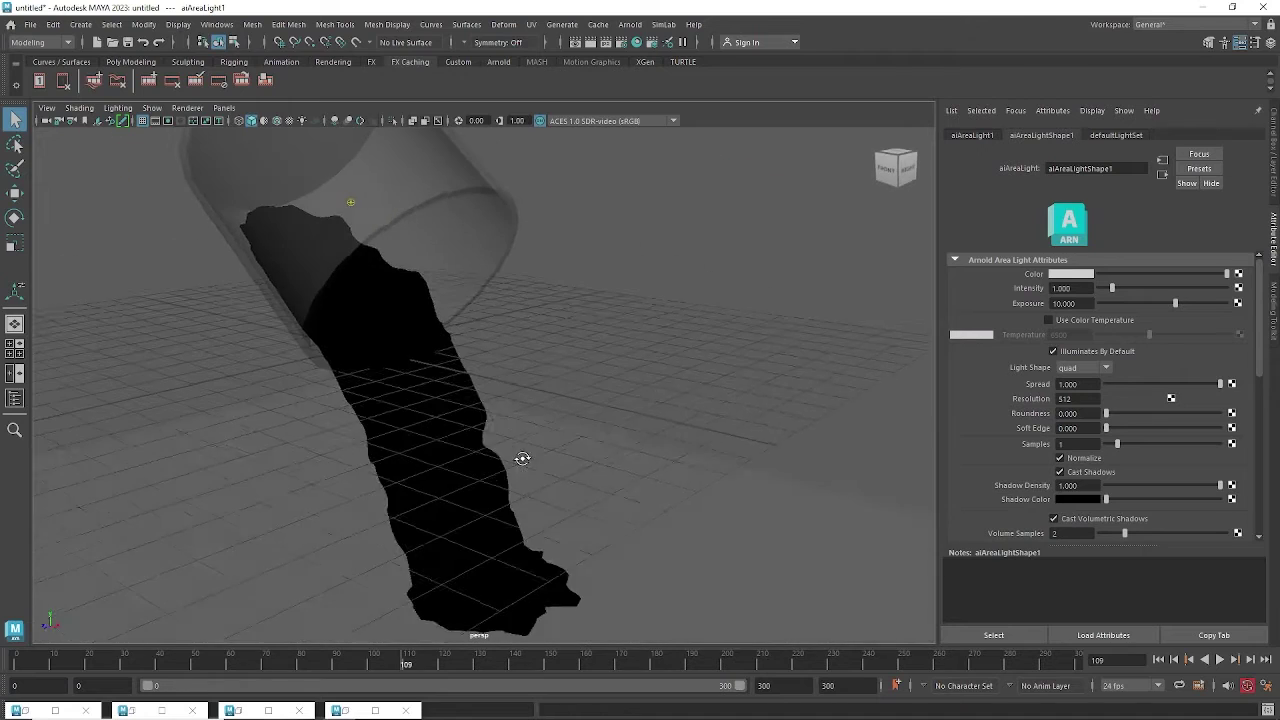
# Turn on smooth preview for the liquid mesh and pull back to see the whole scene.
pyautogui.click(480, 418)
pyautogui.keyDown('alt'); pyautogui.moveTo(503, 394); pyautogui.dragTo(514, 400); pyautogui.keyUp('alt')
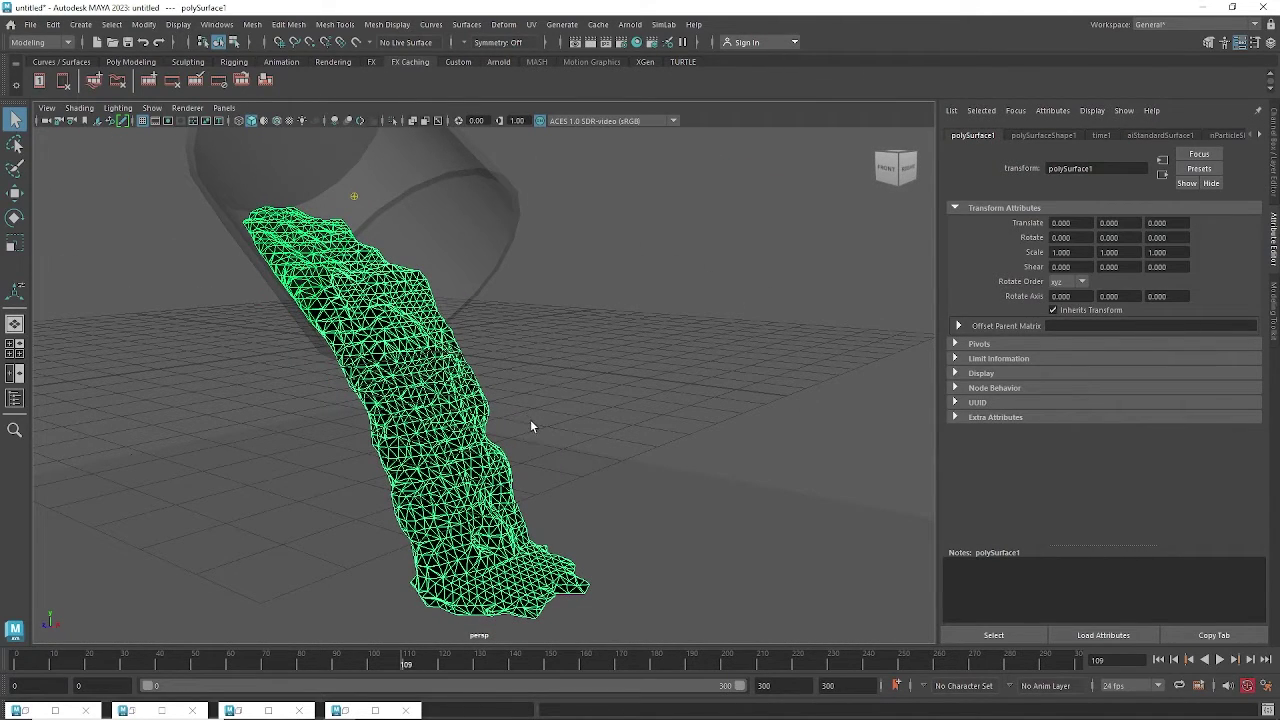
pyautogui.press('3')
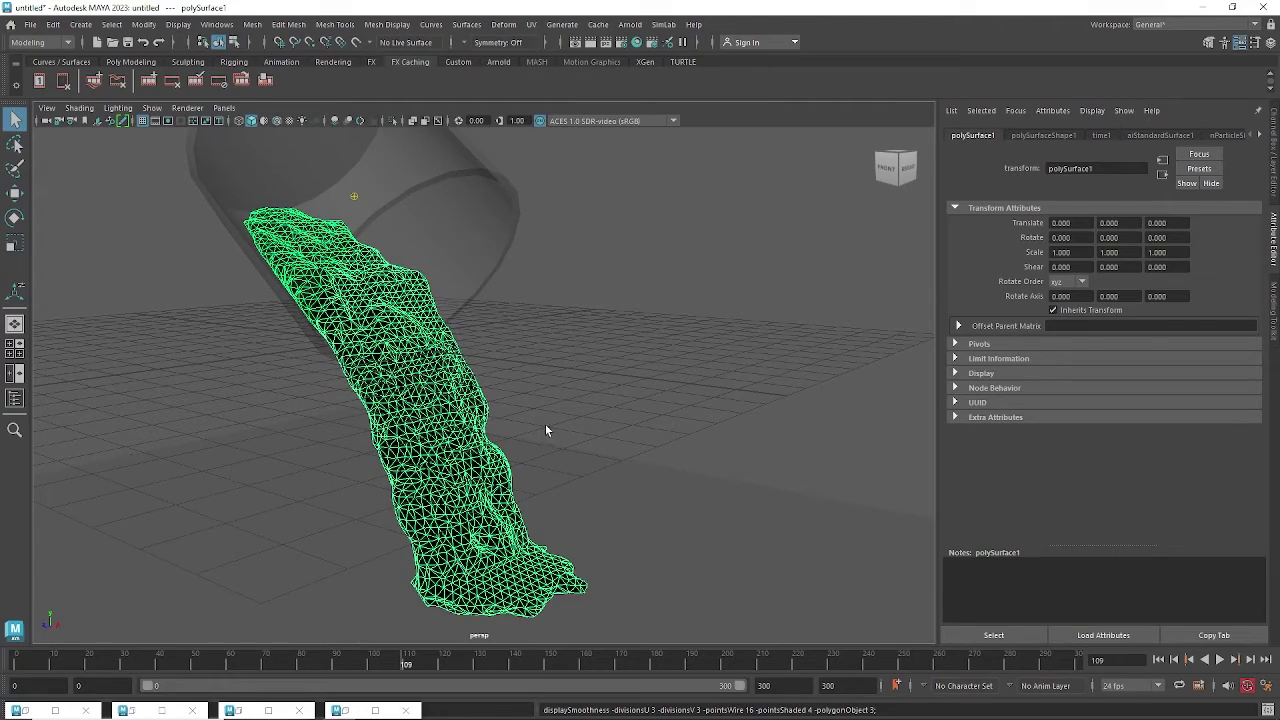
pyautogui.keyDown('alt'); pyautogui.moveTo(548, 416); pyautogui.dragTo(616, 406); pyautogui.keyUp('alt')
pyautogui.keyDown('alt'); pyautogui.moveTo(616, 406); pyautogui.dragTo(331, 248, button='right'); pyautogui.keyUp('alt')
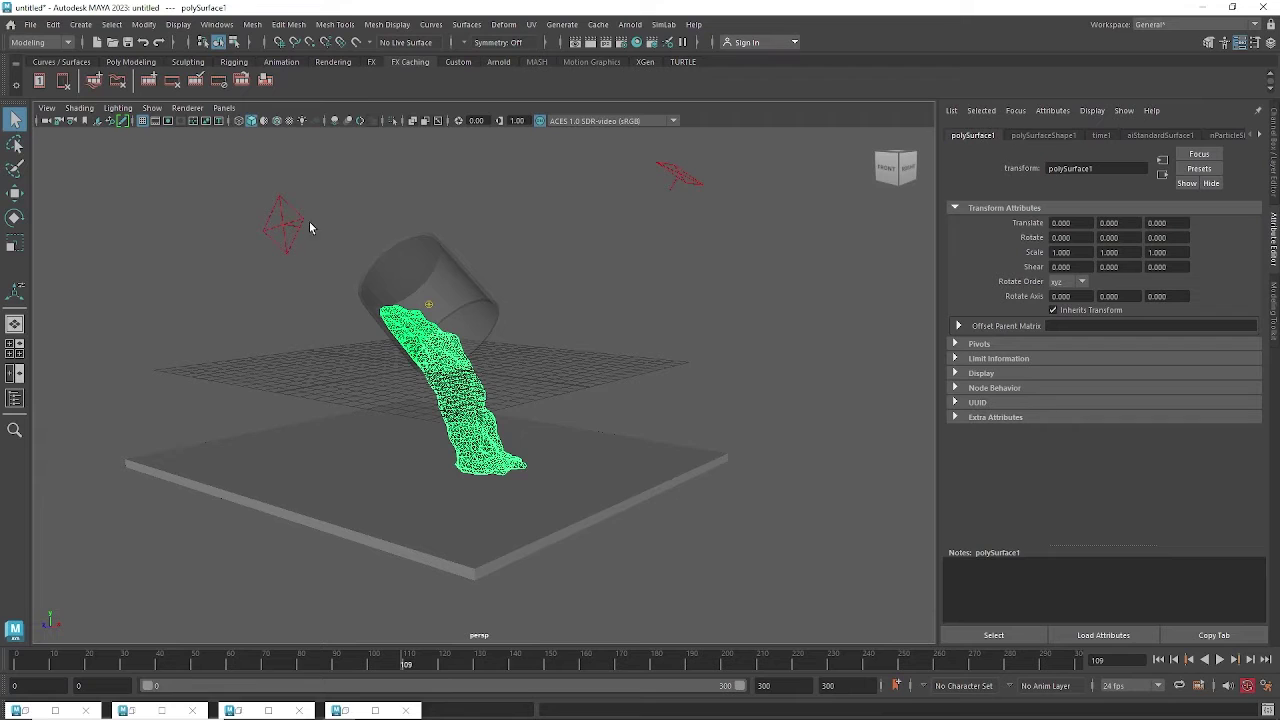
# Set the second area light's Exposure to 10 in its aiAreaLightShape2 attributes.
pyautogui.click(297, 226)
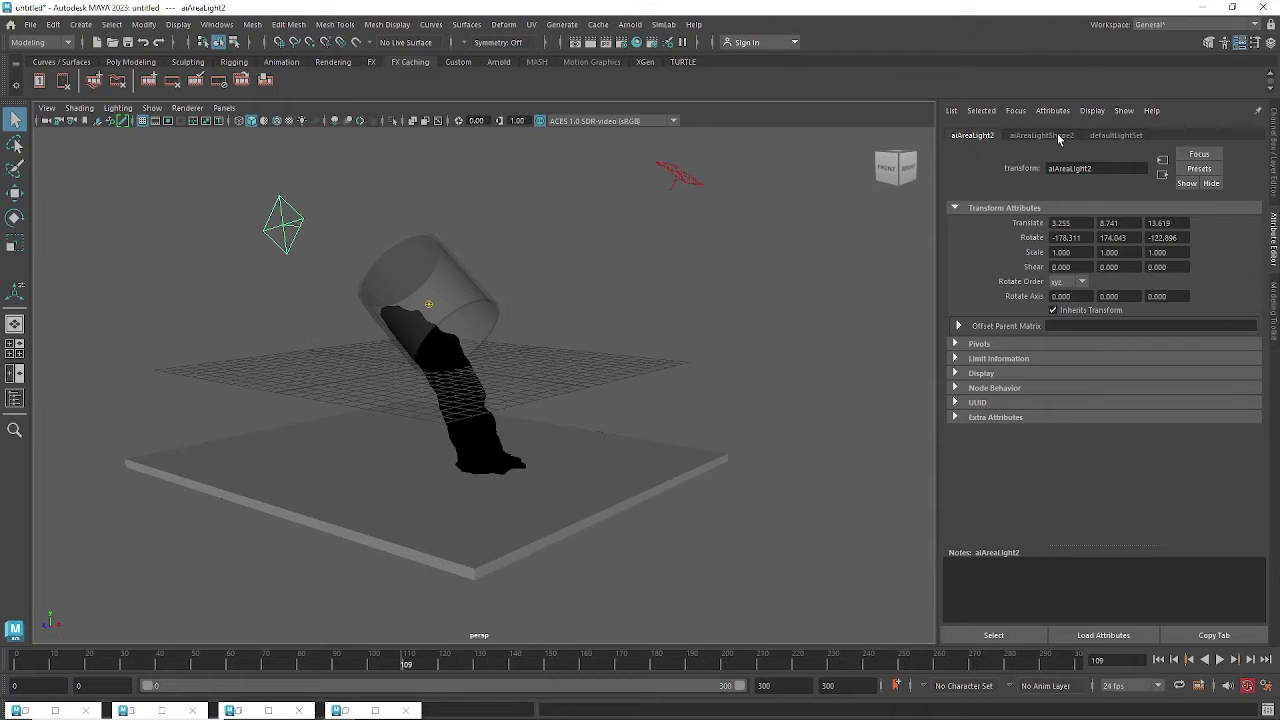
pyautogui.click(1058, 136)
pyautogui.click(1078, 304)
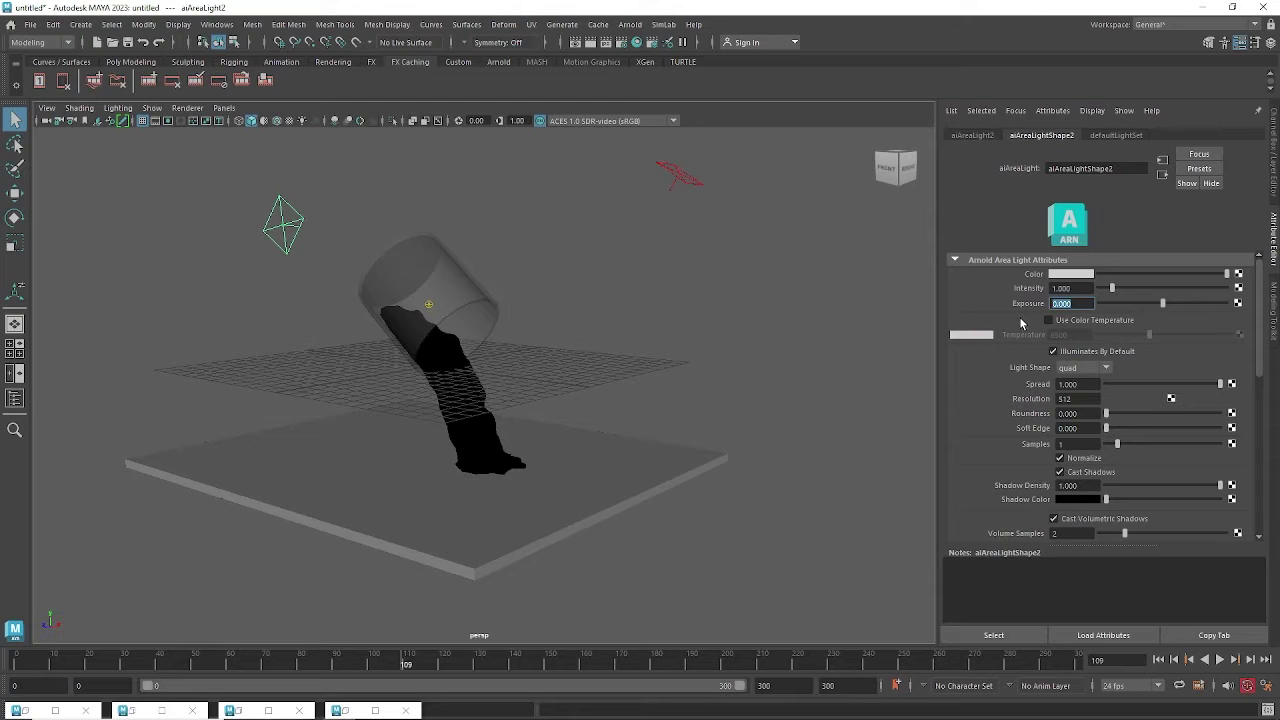
pyautogui.write('10')
pyautogui.press('Return')
# Open the Arnold RenderView and arrange it beside the light's attributes.
pyautogui.keyDown('alt'); pyautogui.moveTo(620, 406); pyautogui.dragTo(633, 415, button='middle'); pyautogui.keyUp('alt')
pyautogui.scroll(1, 688, 322)
pyautogui.keyDown('alt'); pyautogui.moveTo(688, 322); pyautogui.dragTo(718, 357, button='middle'); pyautogui.keyUp('alt')
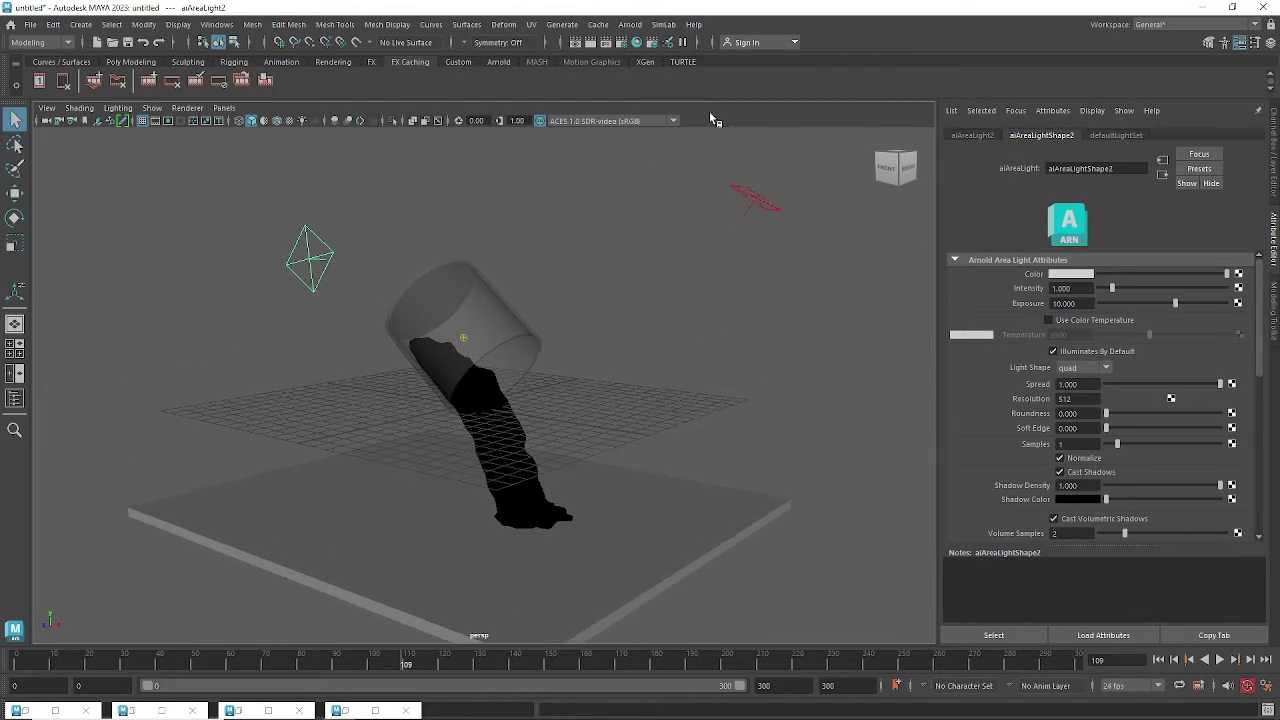
pyautogui.click(637, 28)
pyautogui.click(656, 67)
pyautogui.click(375, 710)
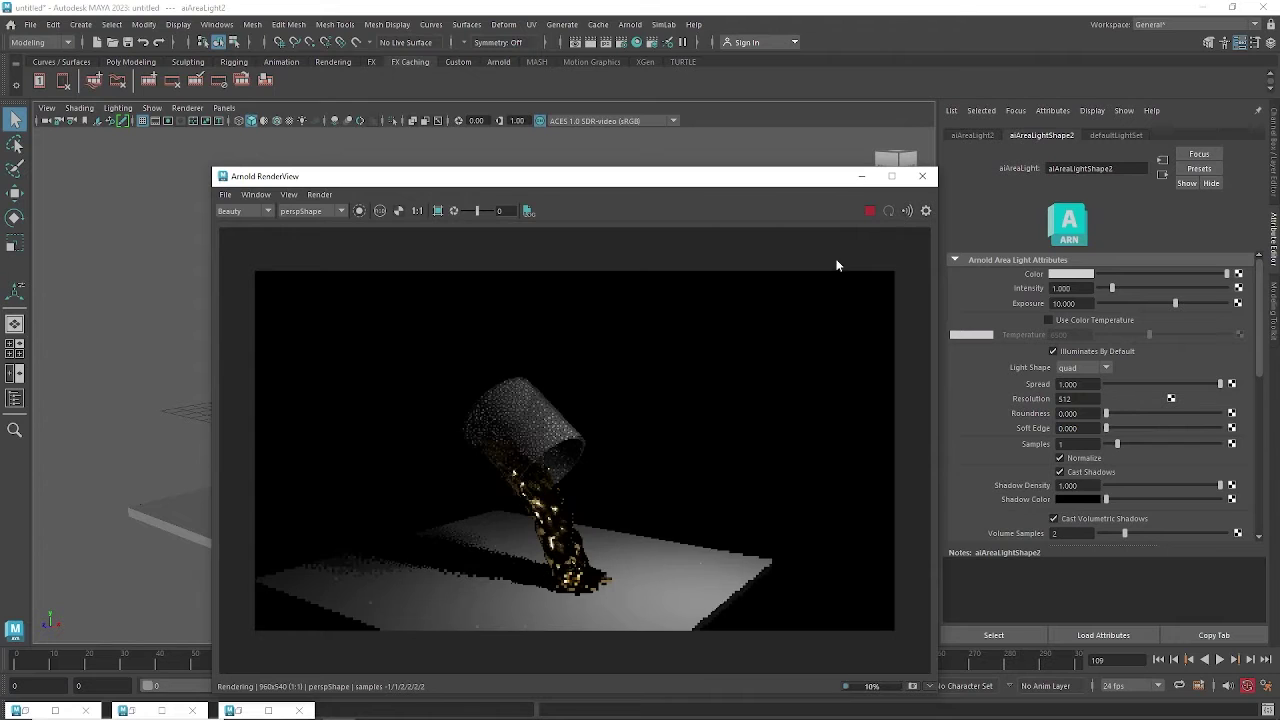
pyautogui.moveTo(669, 185); pyautogui.dragTo(751, 190)
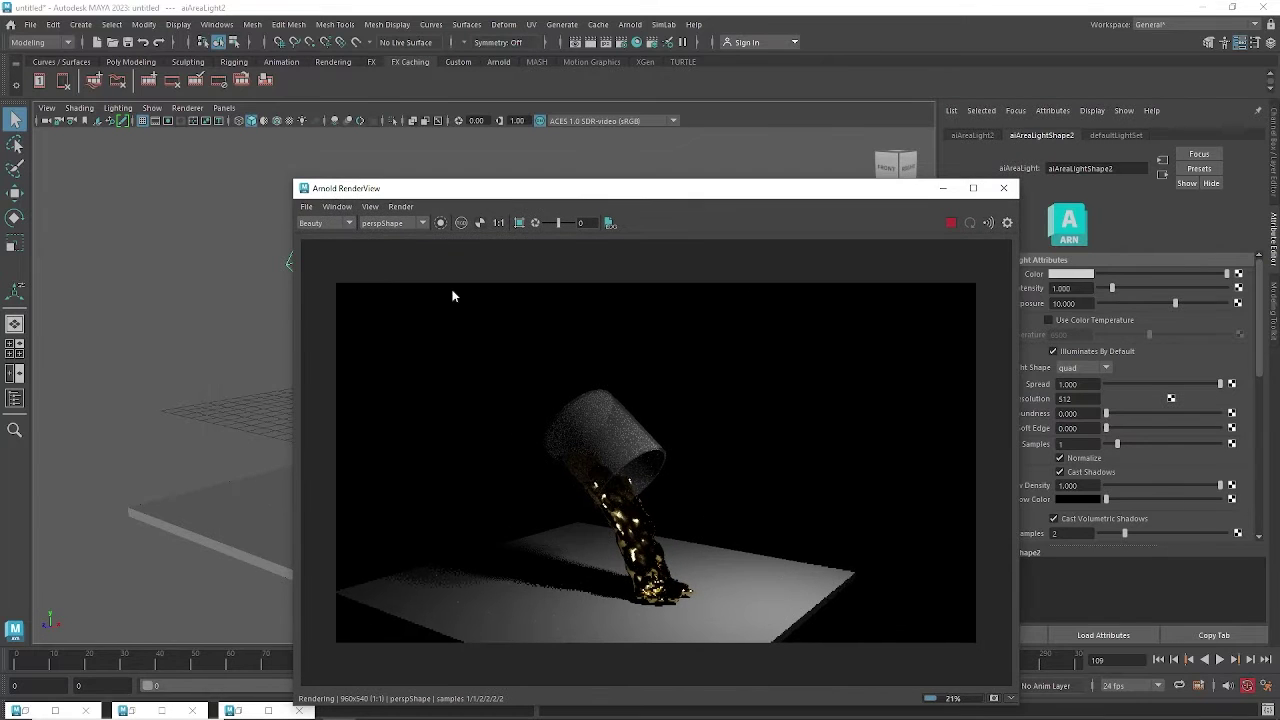
pyautogui.moveTo(546, 196); pyautogui.dragTo(594, 202)
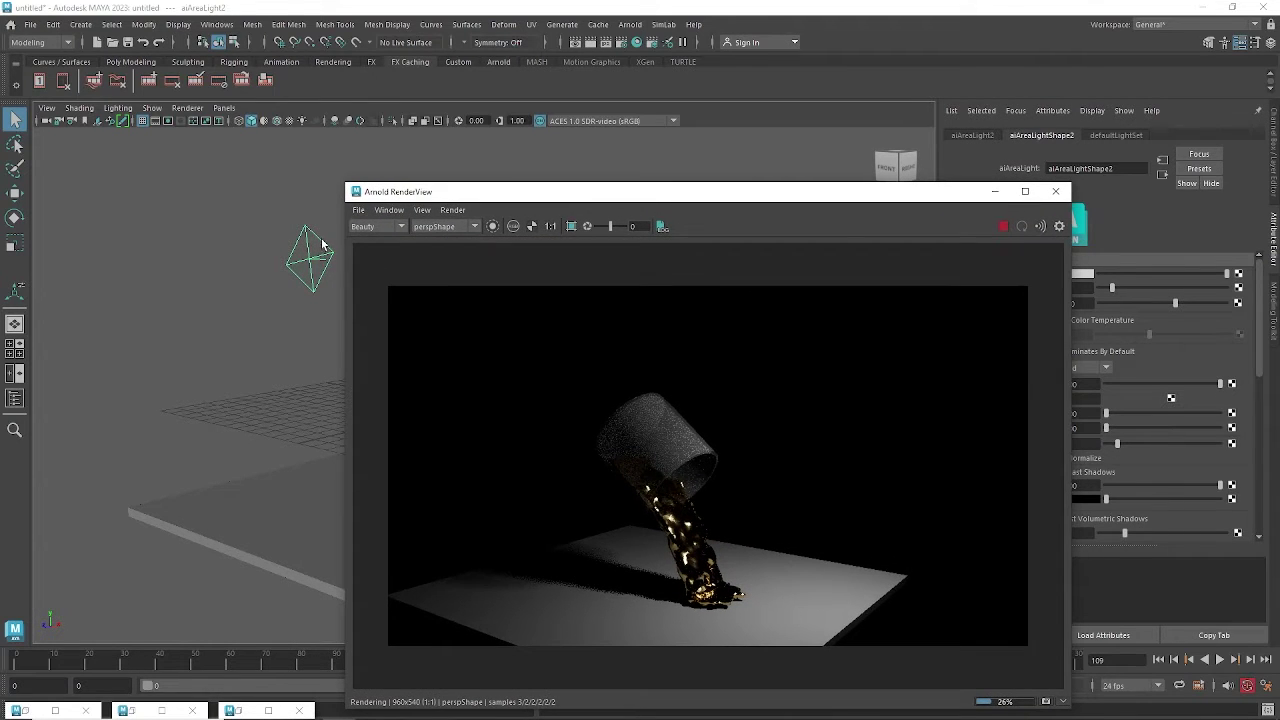
pyautogui.moveTo(955, 194); pyautogui.dragTo(778, 195)
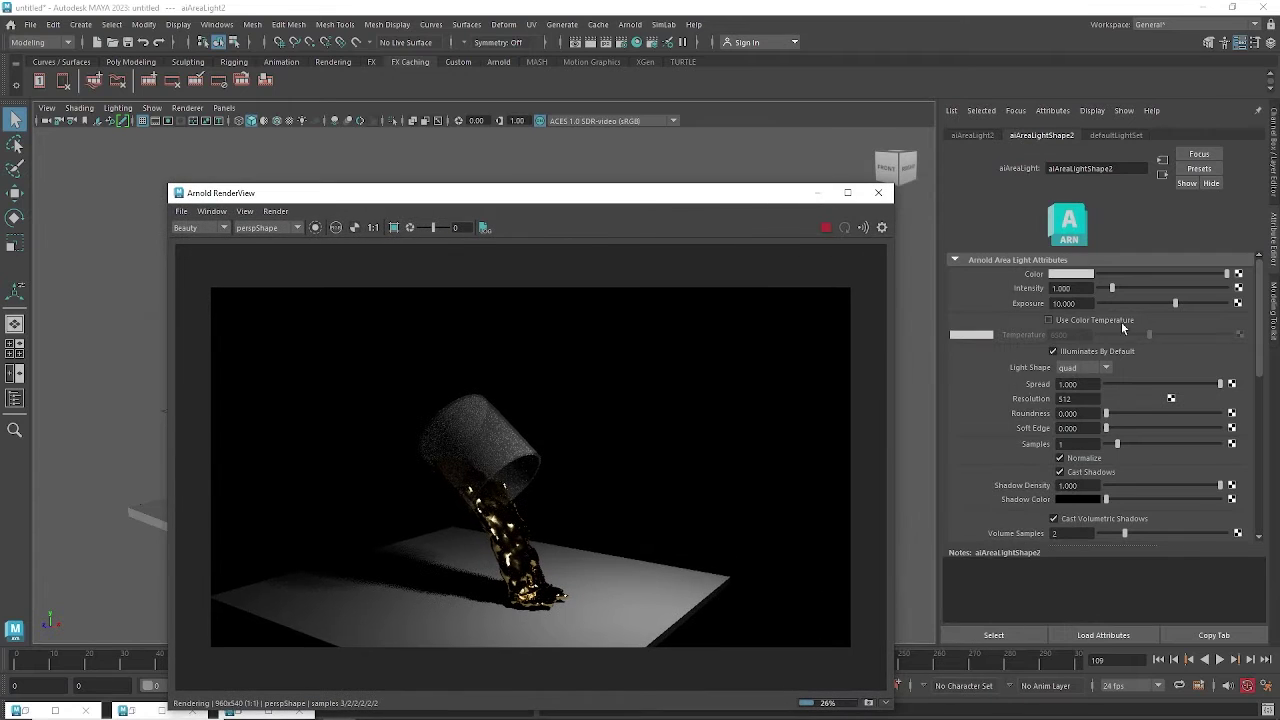
# Raise aiAreaLight2's Exposure to 20 and review the updated gold liquid render.
pyautogui.click(1093, 303)
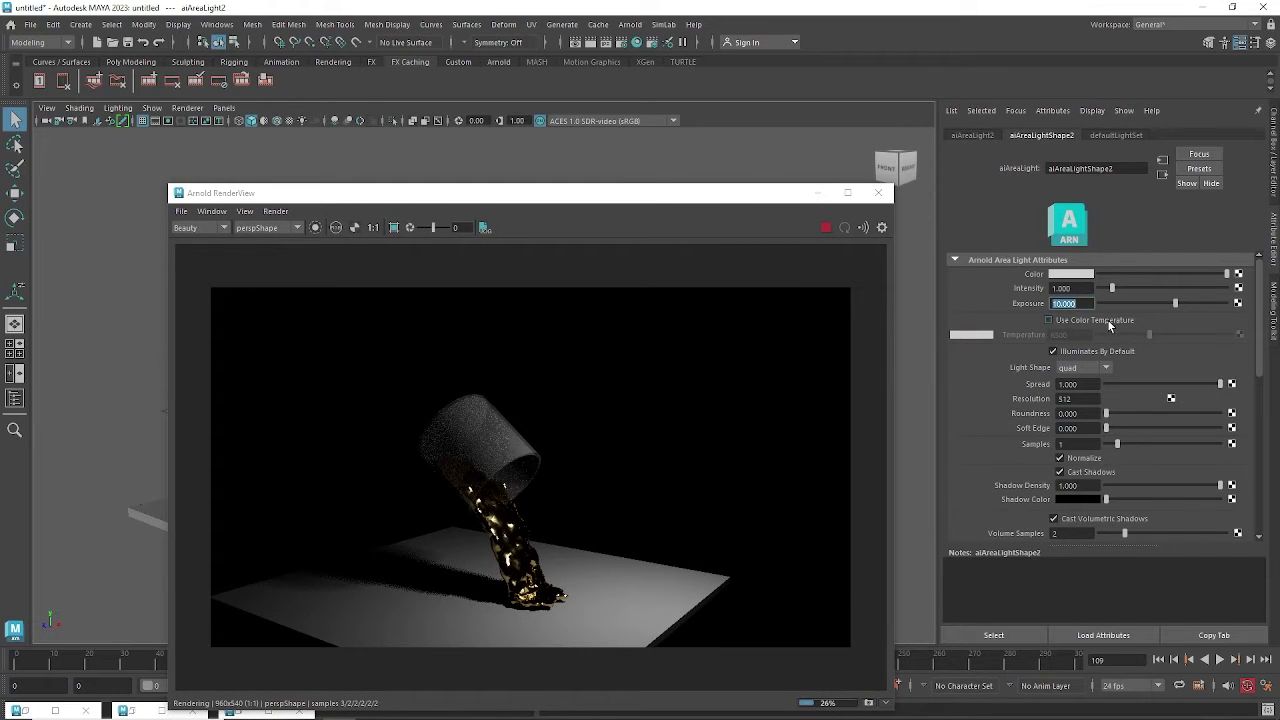
pyautogui.write('3')
pyautogui.write('0')
pyautogui.press('Return')
pyautogui.moveTo(632, 206); pyautogui.dragTo(669, 204)
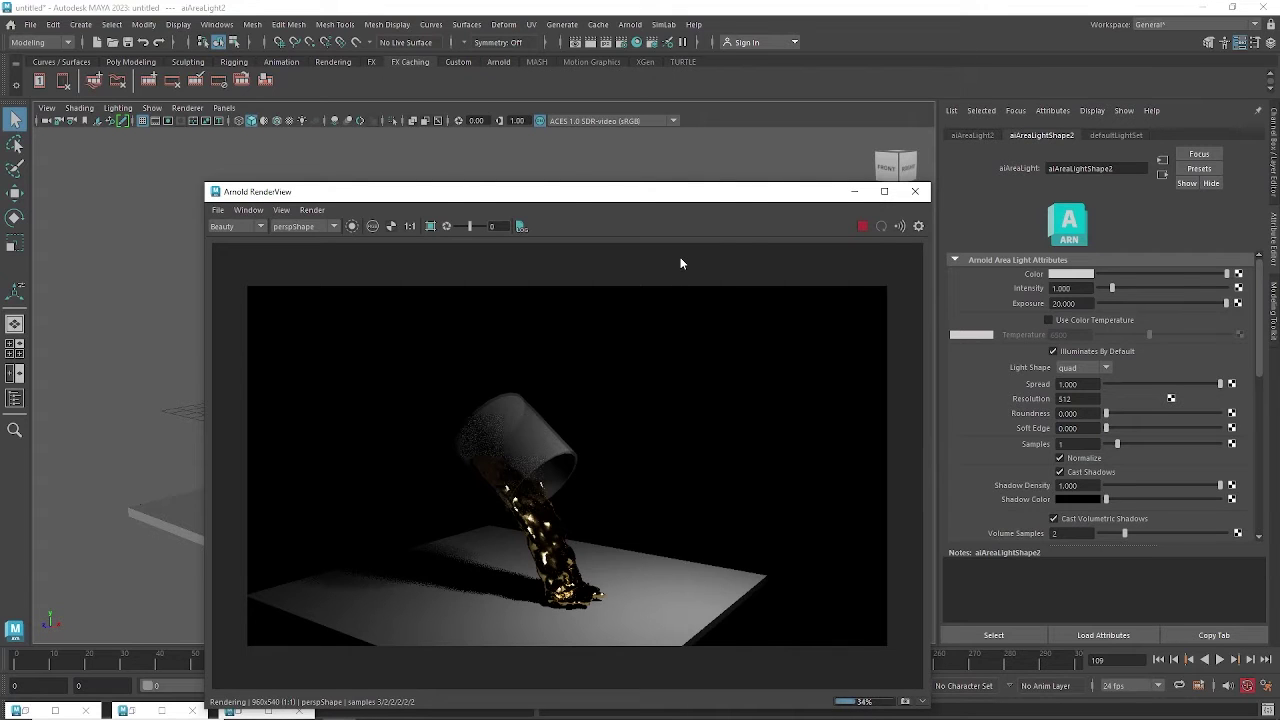
pyautogui.moveTo(667, 196); pyautogui.dragTo(588, 152)
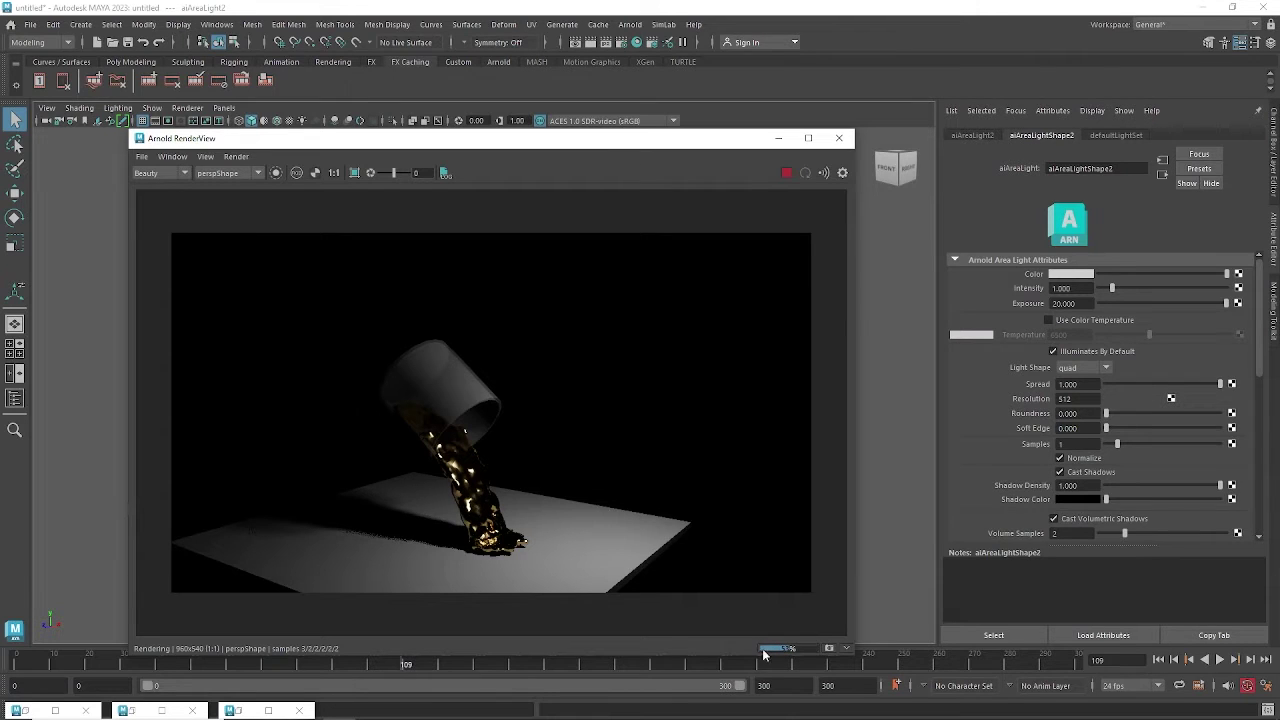
pyautogui.moveTo(565, 146); pyautogui.dragTo(611, 140)
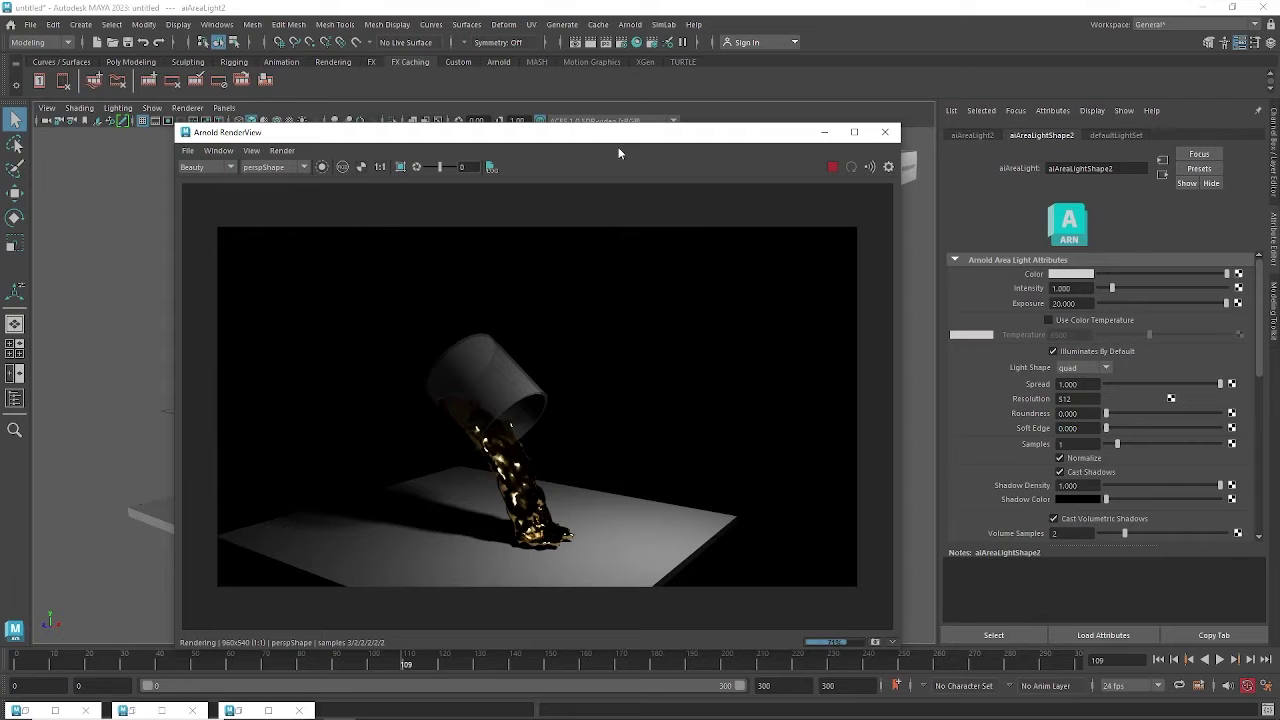
pyautogui.moveTo(628, 142); pyautogui.dragTo(725, 342)
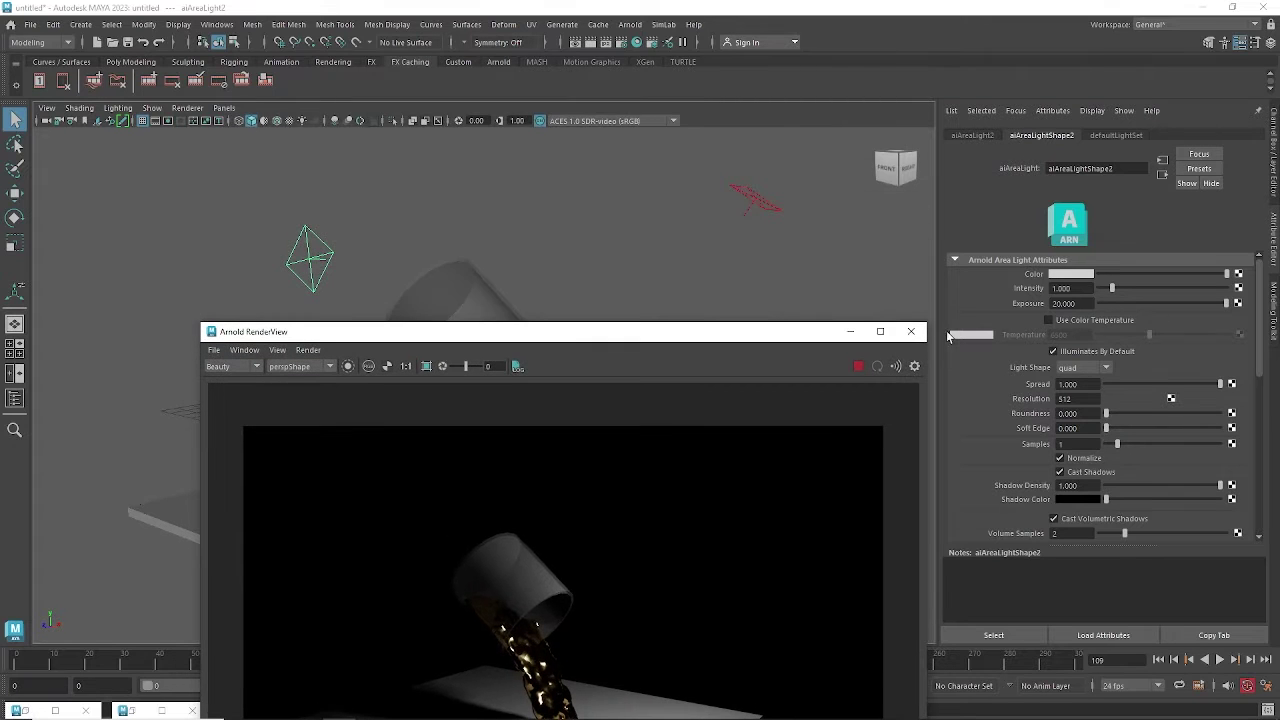
# Raise the second area light's Exposure to 50 and re-render the Arnold preview.
pyautogui.click(748, 188)
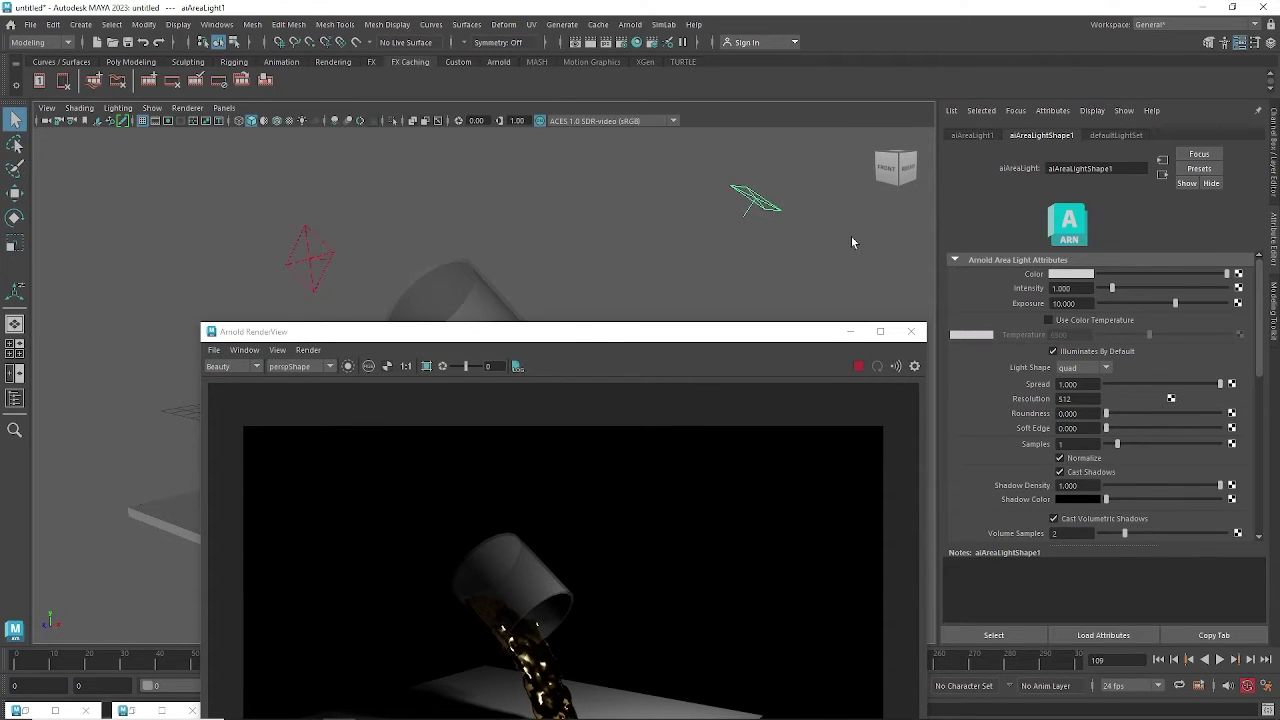
pyautogui.click(336, 261)
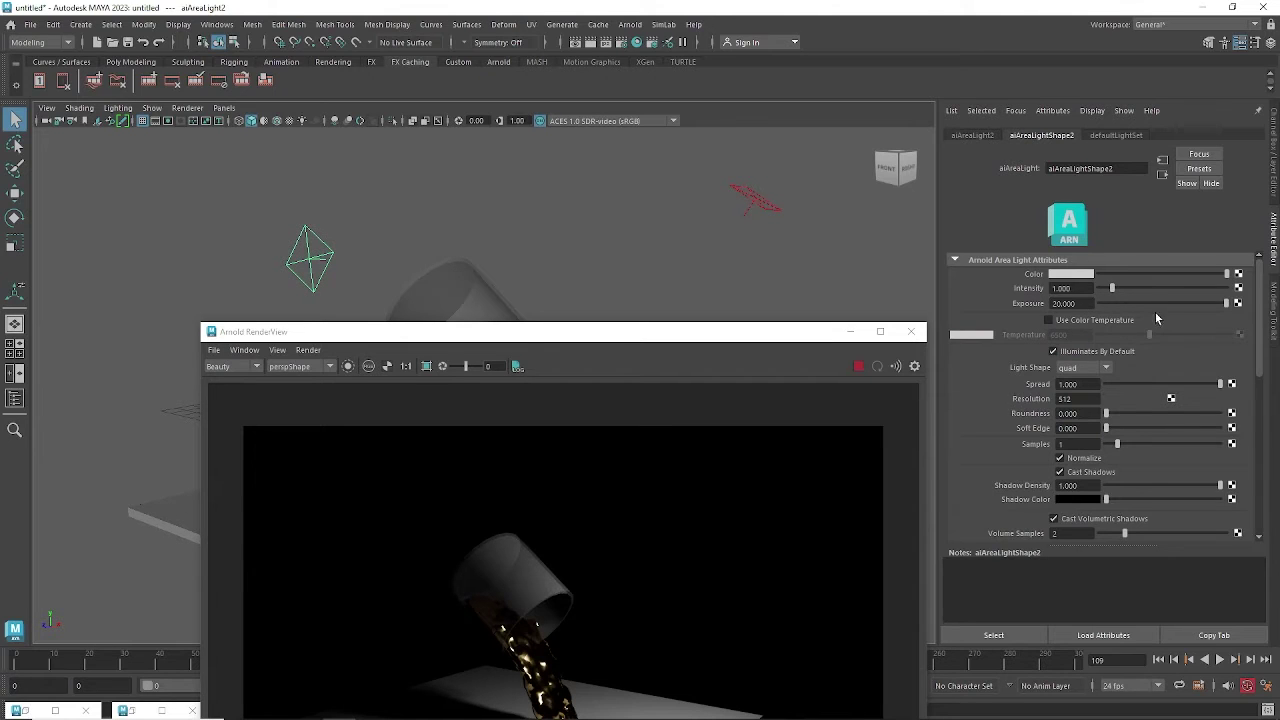
pyautogui.click(1087, 304)
pyautogui.write('50')
pyautogui.press('Return')
pyautogui.moveTo(775, 333); pyautogui.dragTo(760, 232)
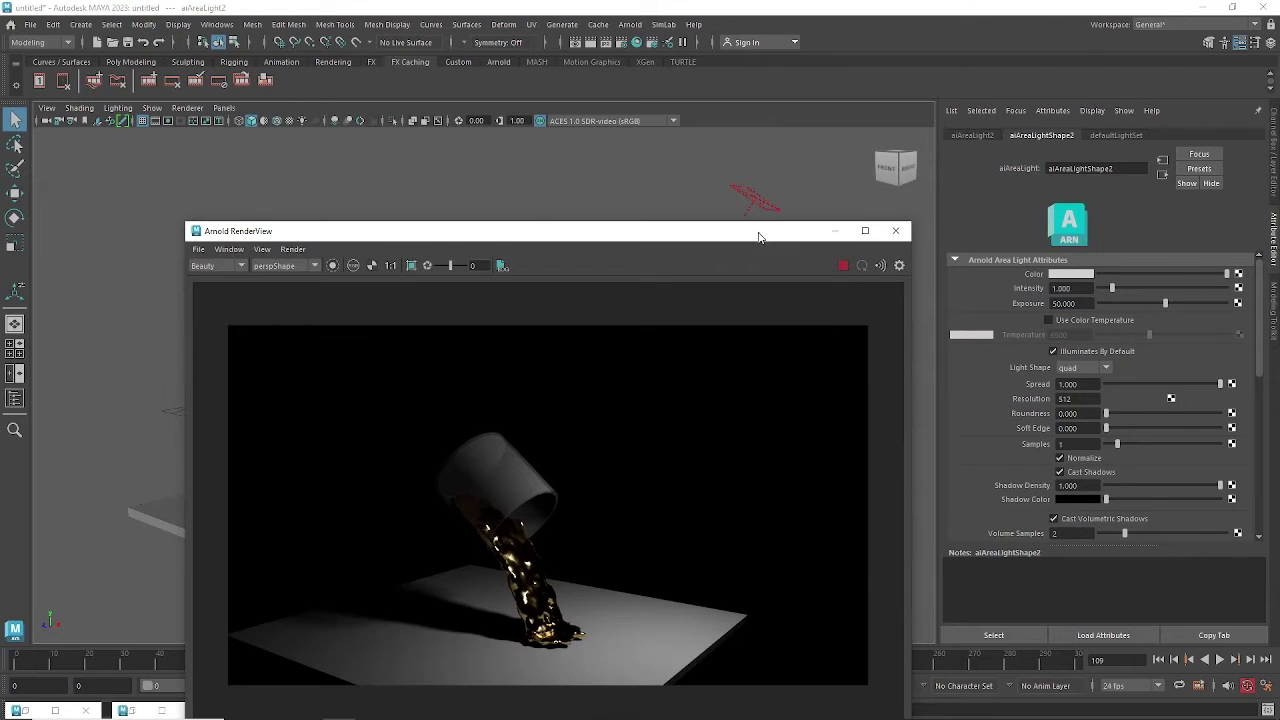
pyautogui.click(843, 266)
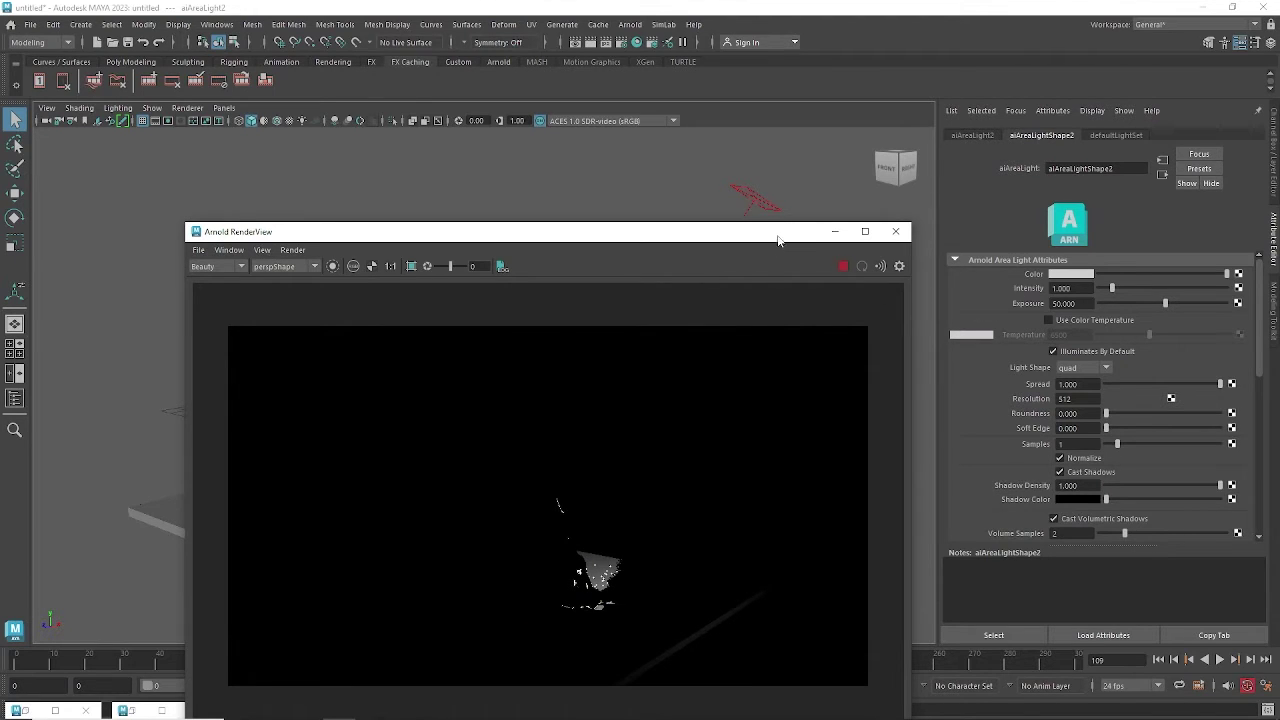
pyautogui.moveTo(777, 234)
pyautogui.mouseDown()
pyautogui.moveTo(757, 293)
pyautogui.moveTo(787, 389)
pyautogui.moveTo(757, 232)
pyautogui.mouseUp()
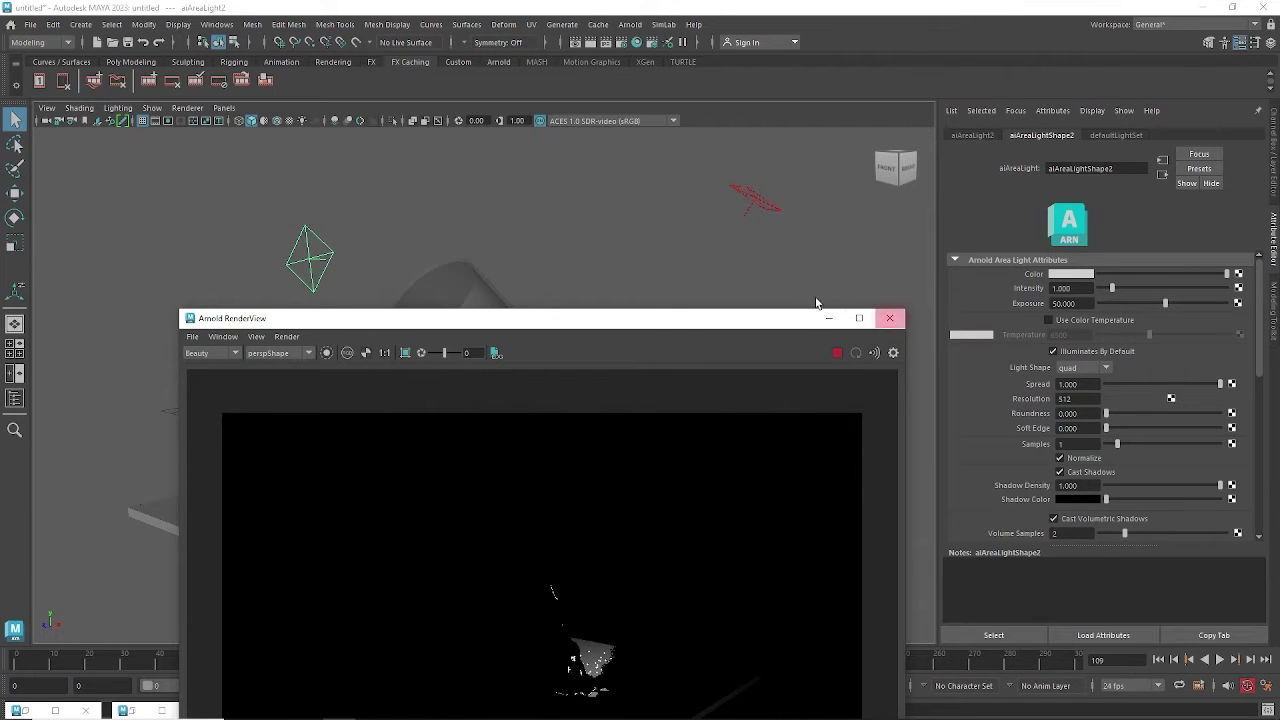
pyautogui.click(776, 211)
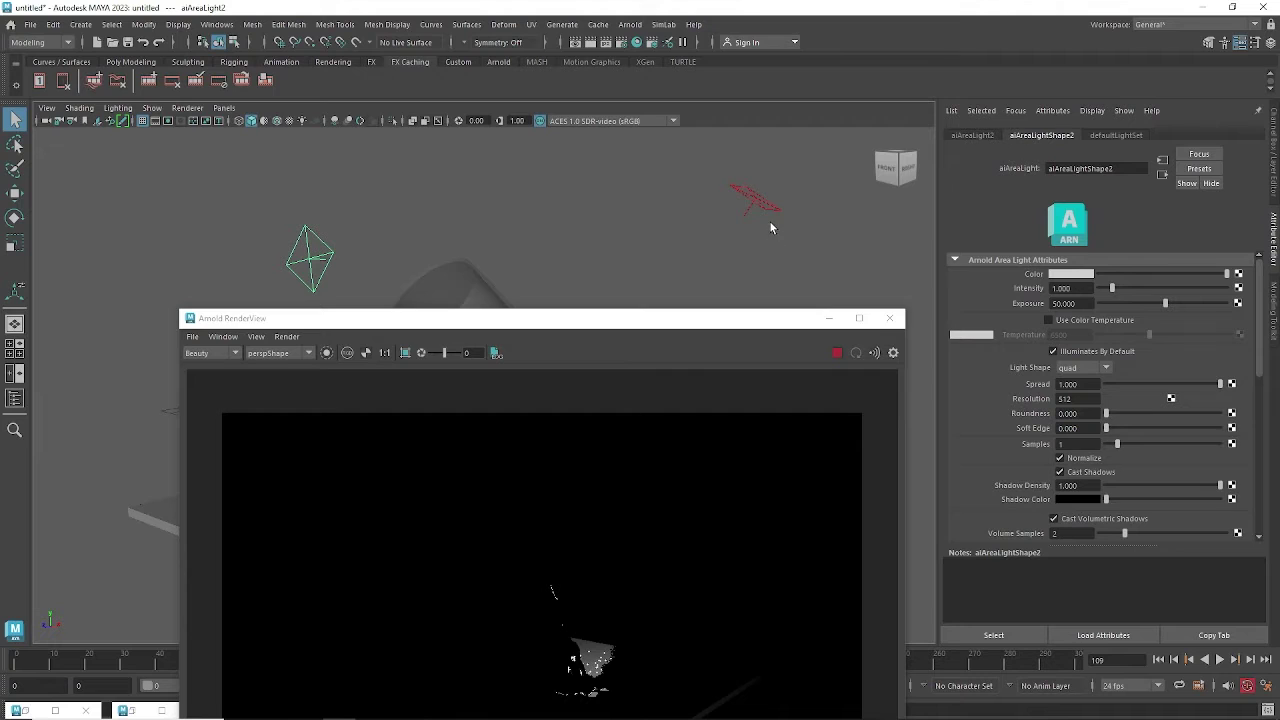
# Reselect the second area light and drop its Exposure to 30.
pyautogui.click(840, 355)
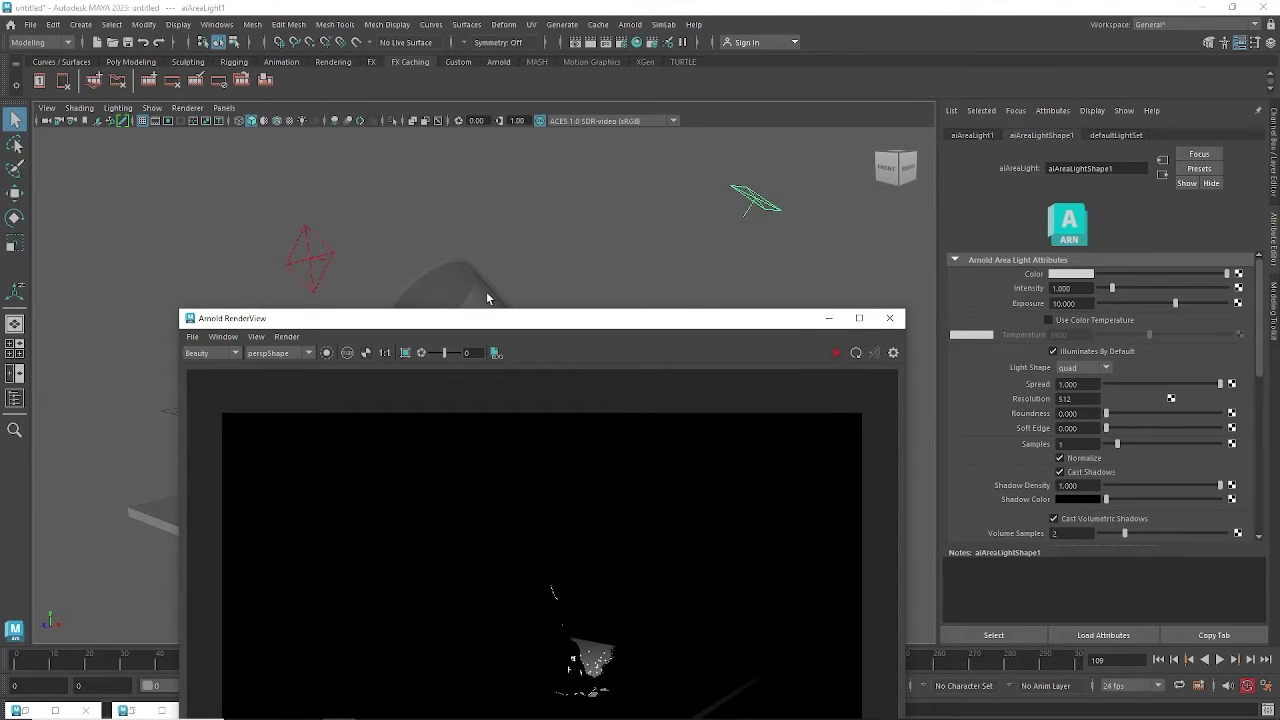
pyautogui.click(322, 264)
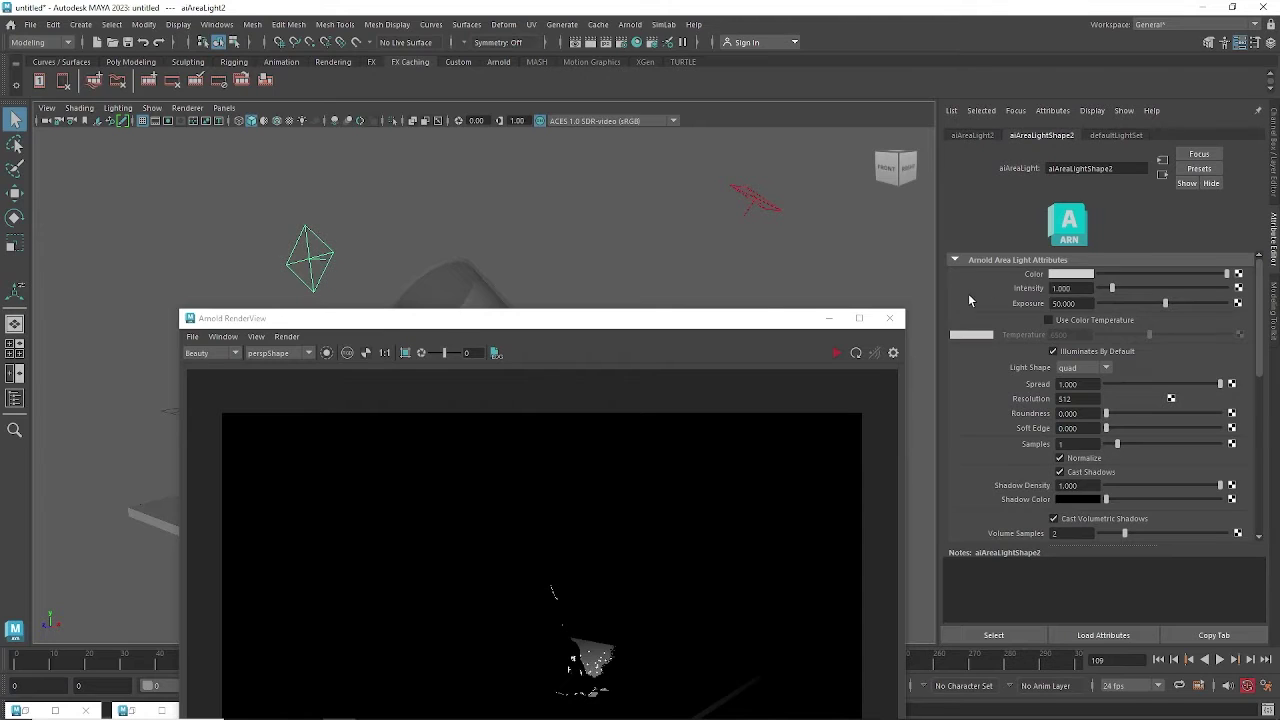
pyautogui.moveTo(1076, 303); pyautogui.dragTo(981, 307)
pyautogui.write('30')
pyautogui.press('Return')
pyautogui.moveTo(795, 328); pyautogui.dragTo(722, 280)
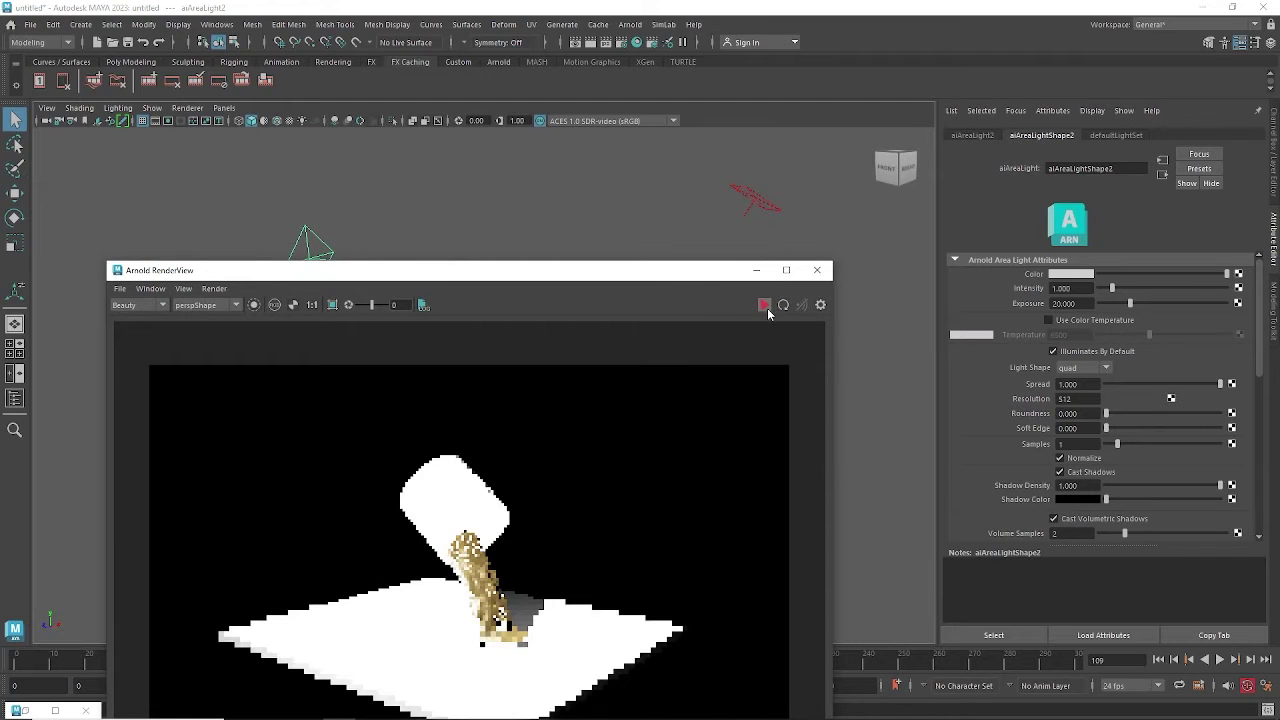
# Fine-tune aiAreaLight2's Exposure down to 13, then 10, and minimize the Arnold RenderView.
pyautogui.click(1078, 303)
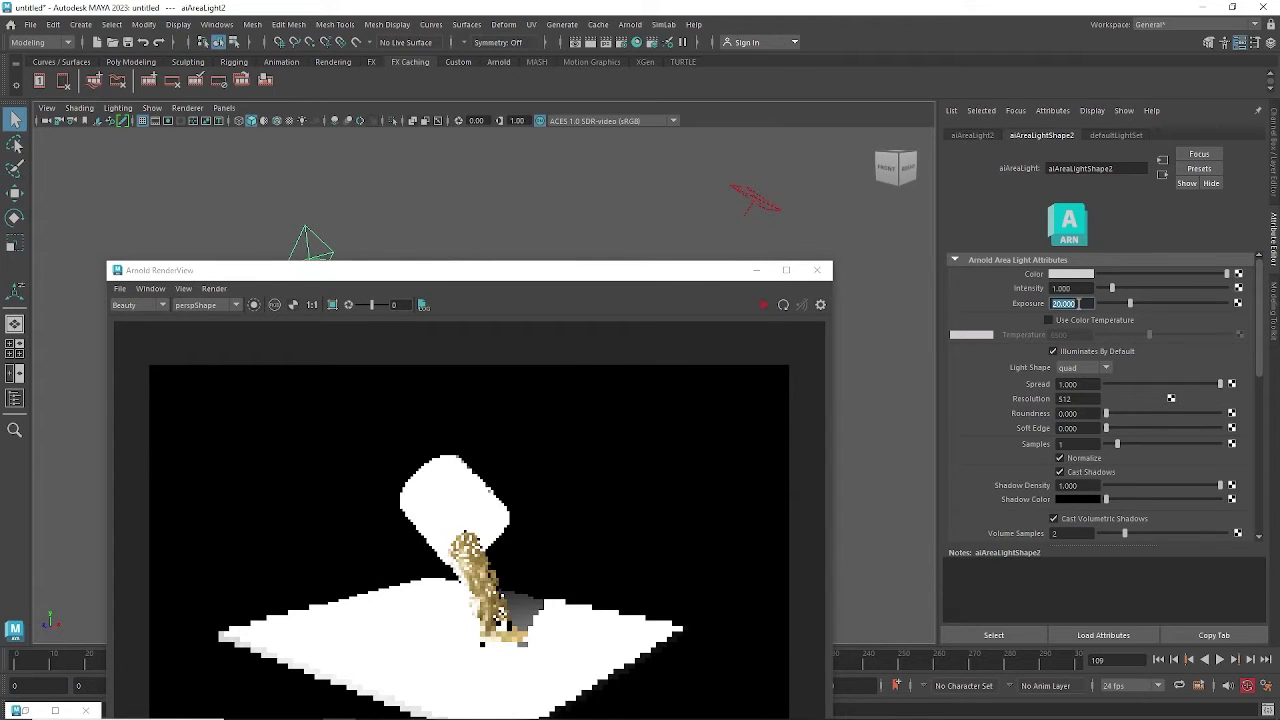
pyautogui.write('13')
pyautogui.press('Return')
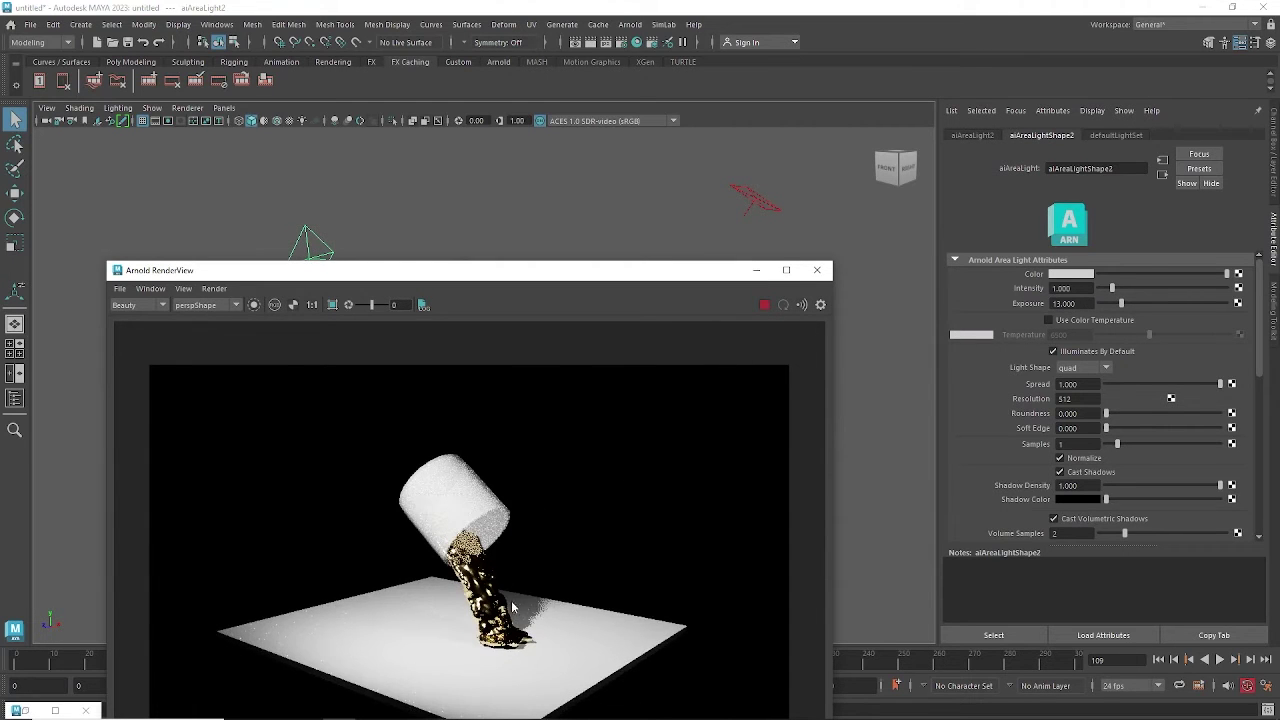
pyautogui.click(1079, 303)
pyautogui.doubleClick(1079, 303)
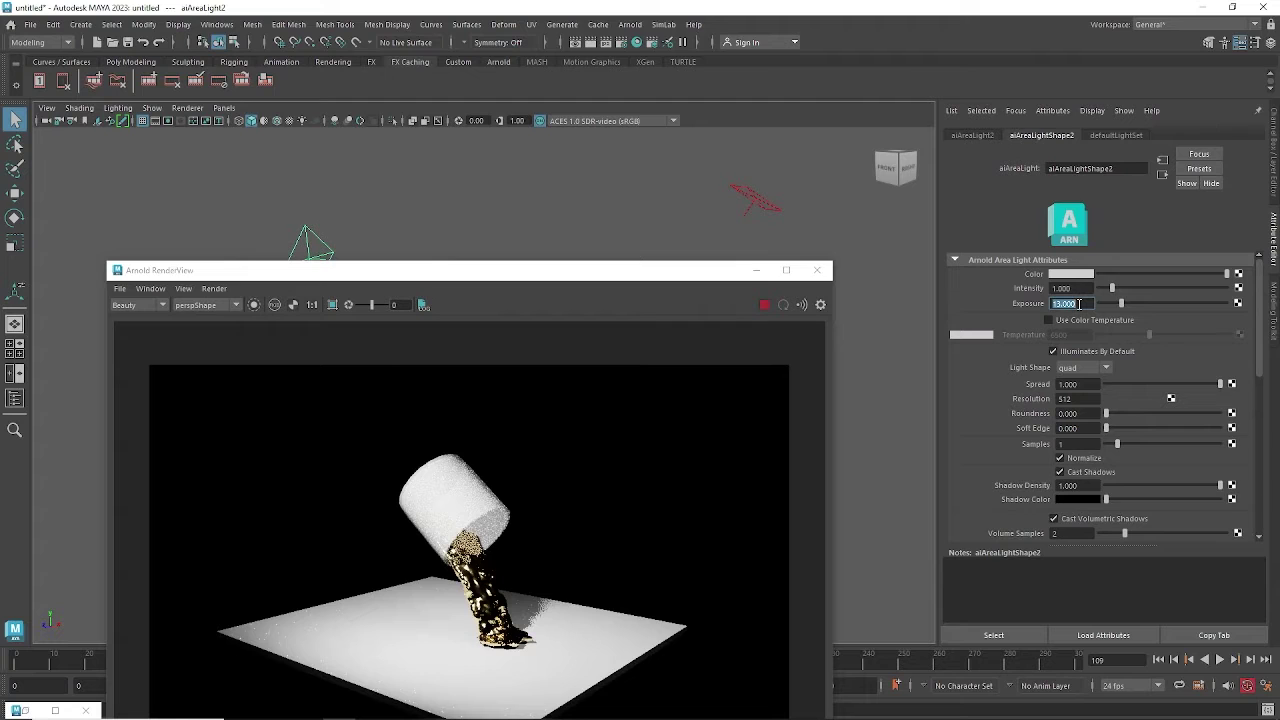
pyautogui.write('10')
pyautogui.press('Return')
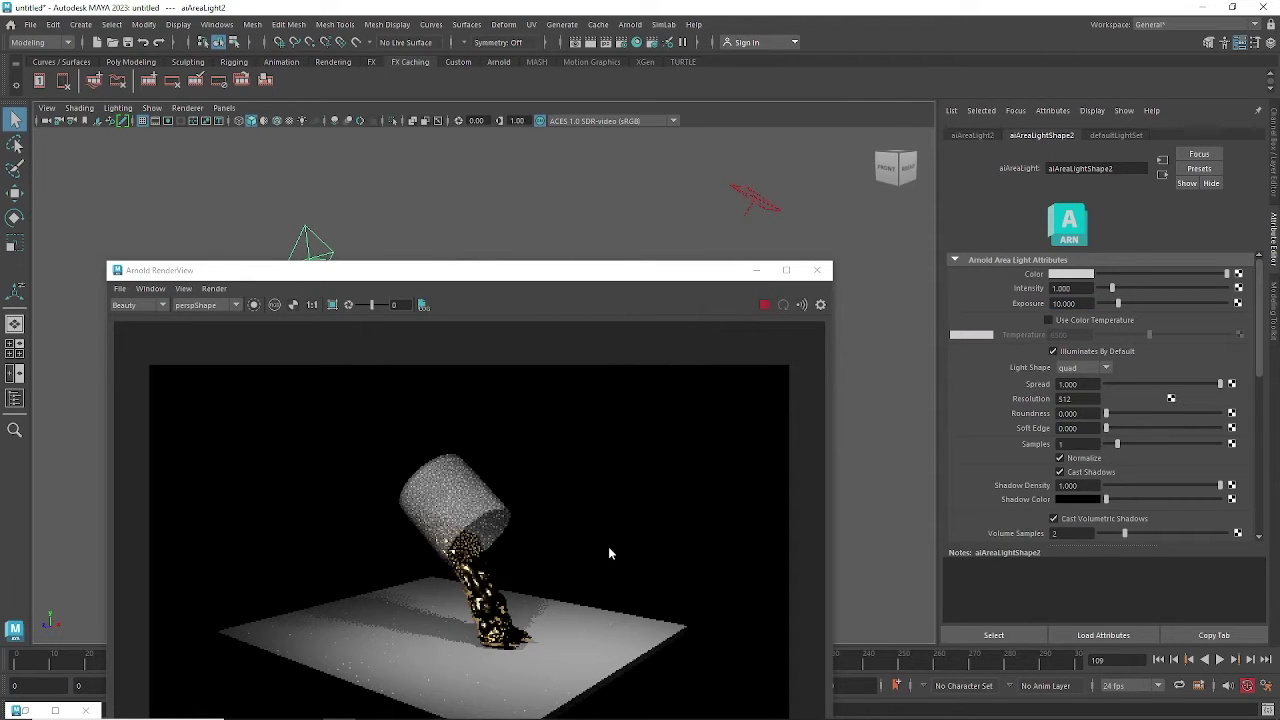
pyautogui.click(757, 271)
# Open Render Settings, keep Arnold Renderer as the renderer, and select the File name prefix text.
pyautogui.keyDown('alt'); pyautogui.moveTo(636, 430); pyautogui.dragTo(640, 394, button='middle'); pyautogui.keyUp('alt')
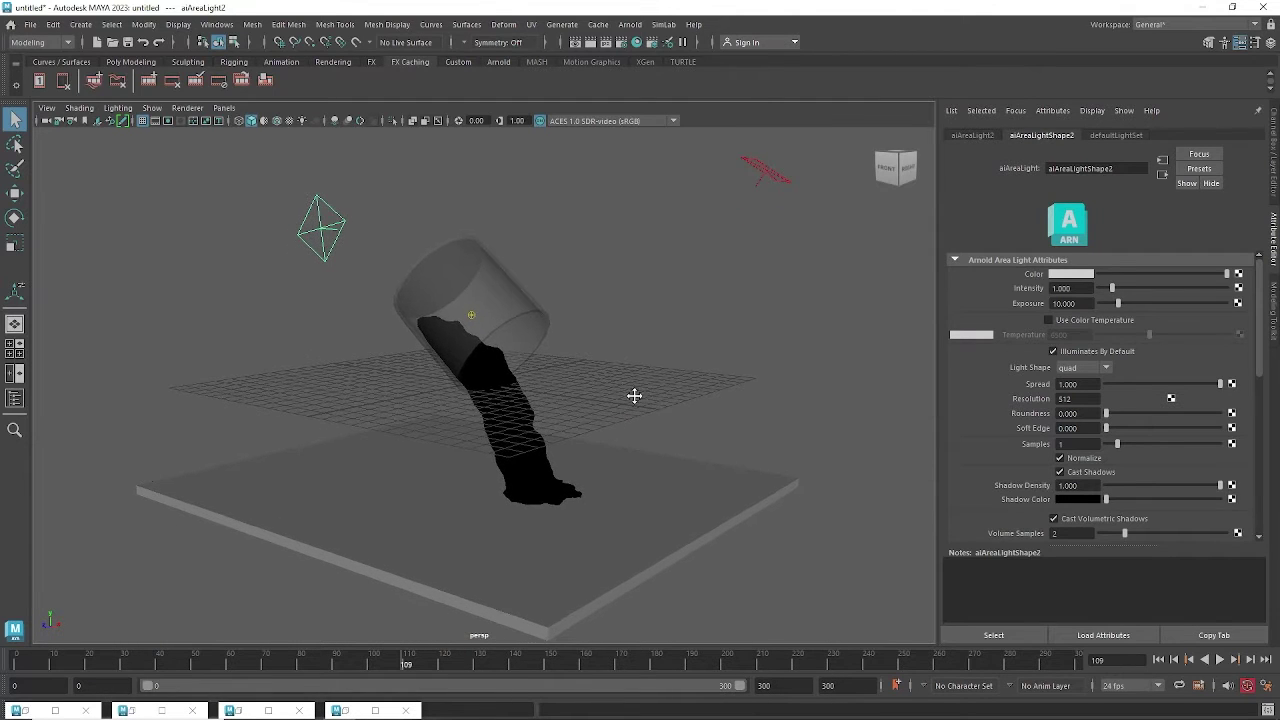
pyautogui.keyDown('alt'); pyautogui.moveTo(634, 397); pyautogui.dragTo(486, 343); pyautogui.keyUp('alt')
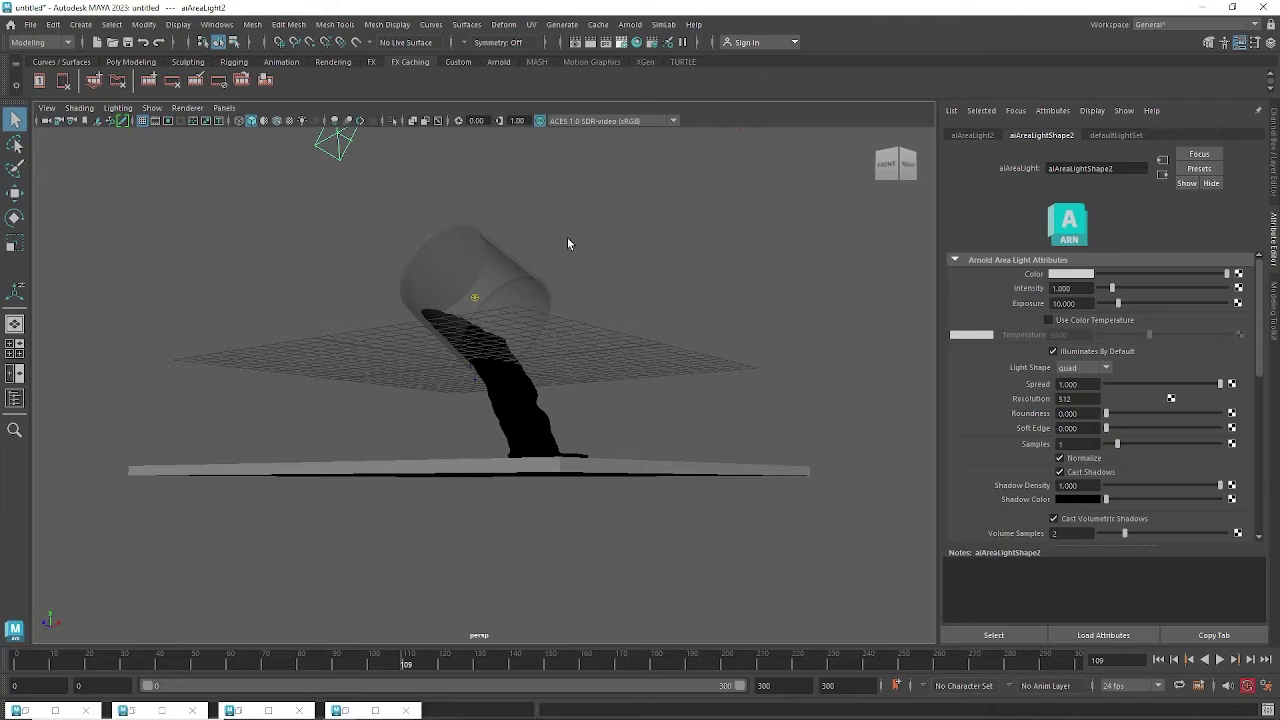
pyautogui.click(621, 42)
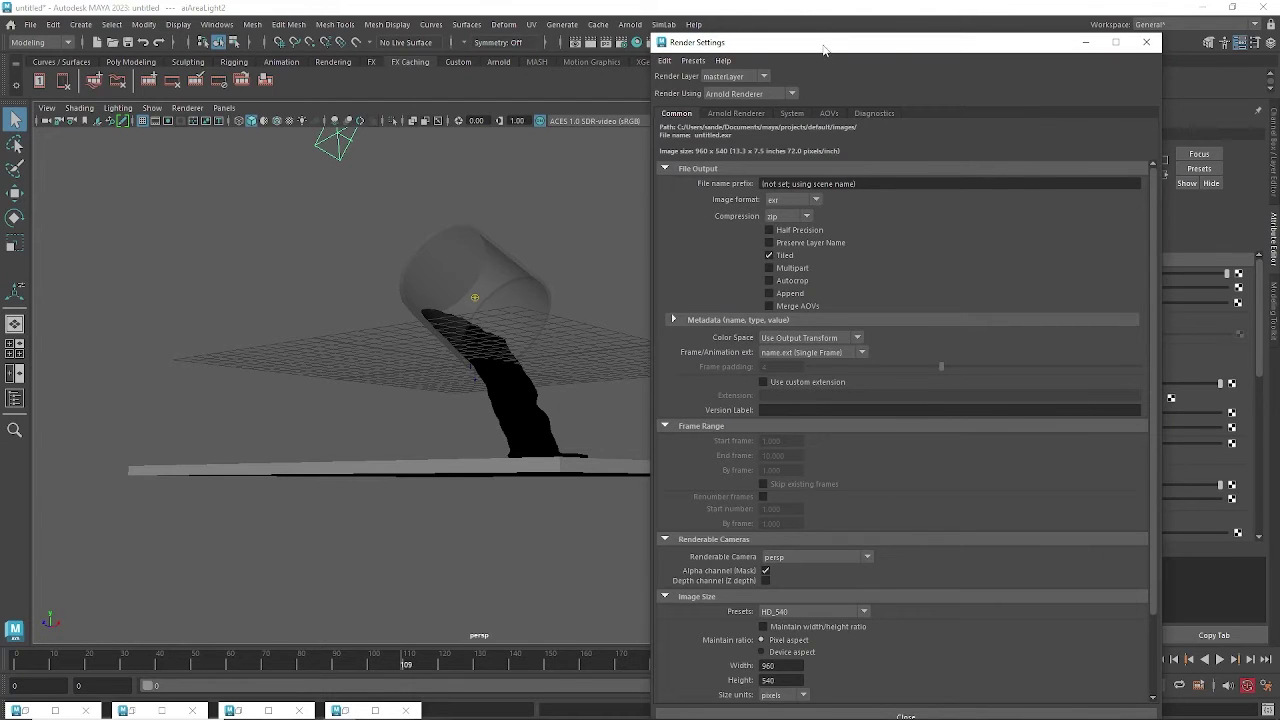
pyautogui.moveTo(823, 50); pyautogui.dragTo(588, 67)
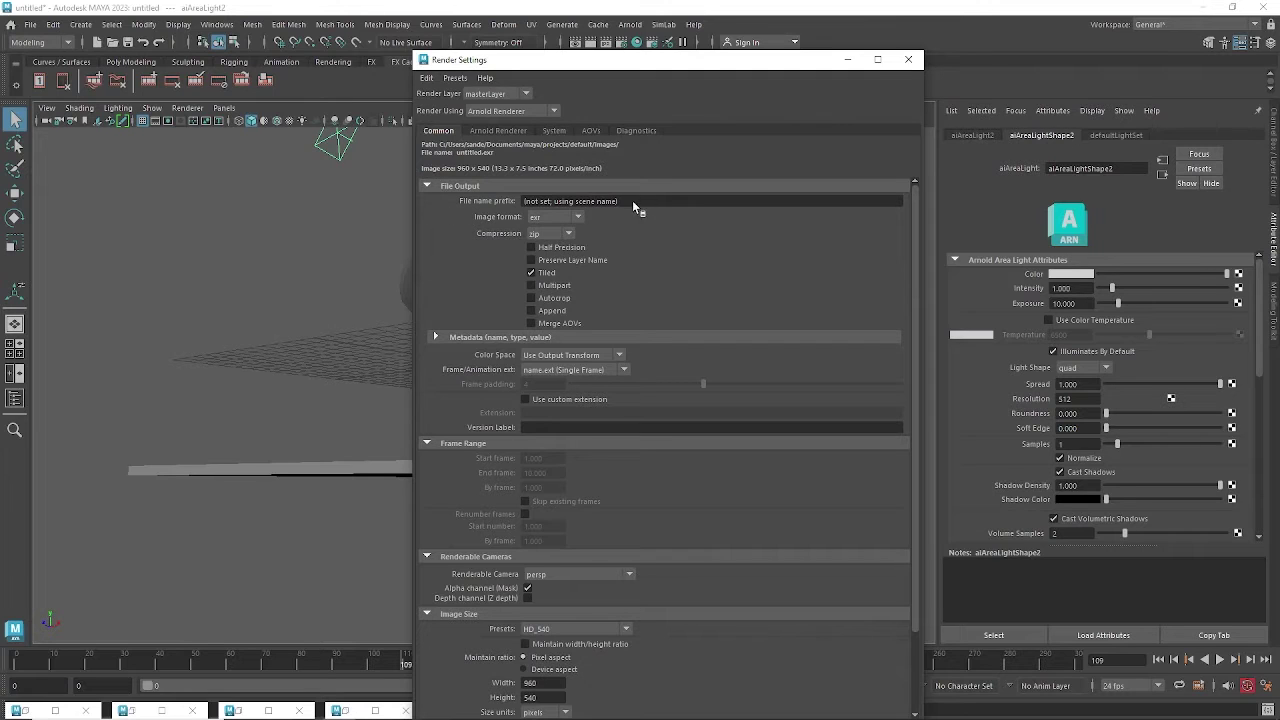
pyautogui.click(612, 201)
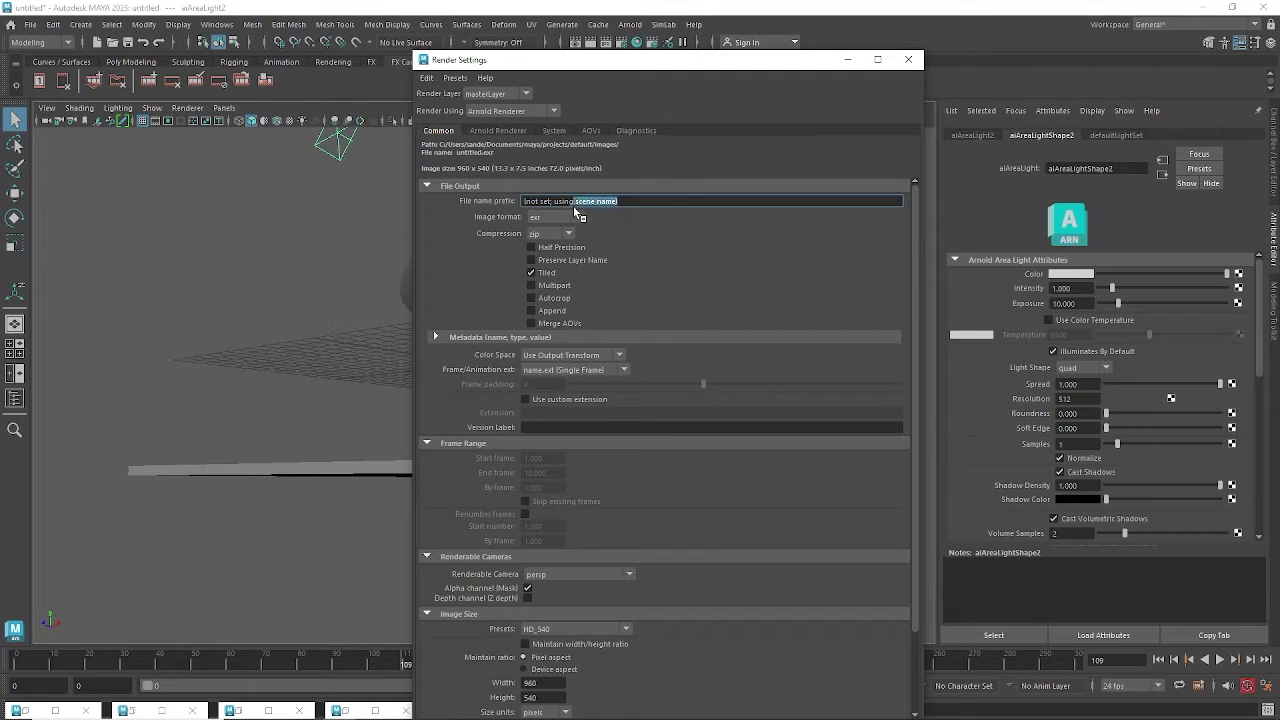
pyautogui.moveTo(515, 202); pyautogui.dragTo(623, 203)
pyautogui.click(496, 117)
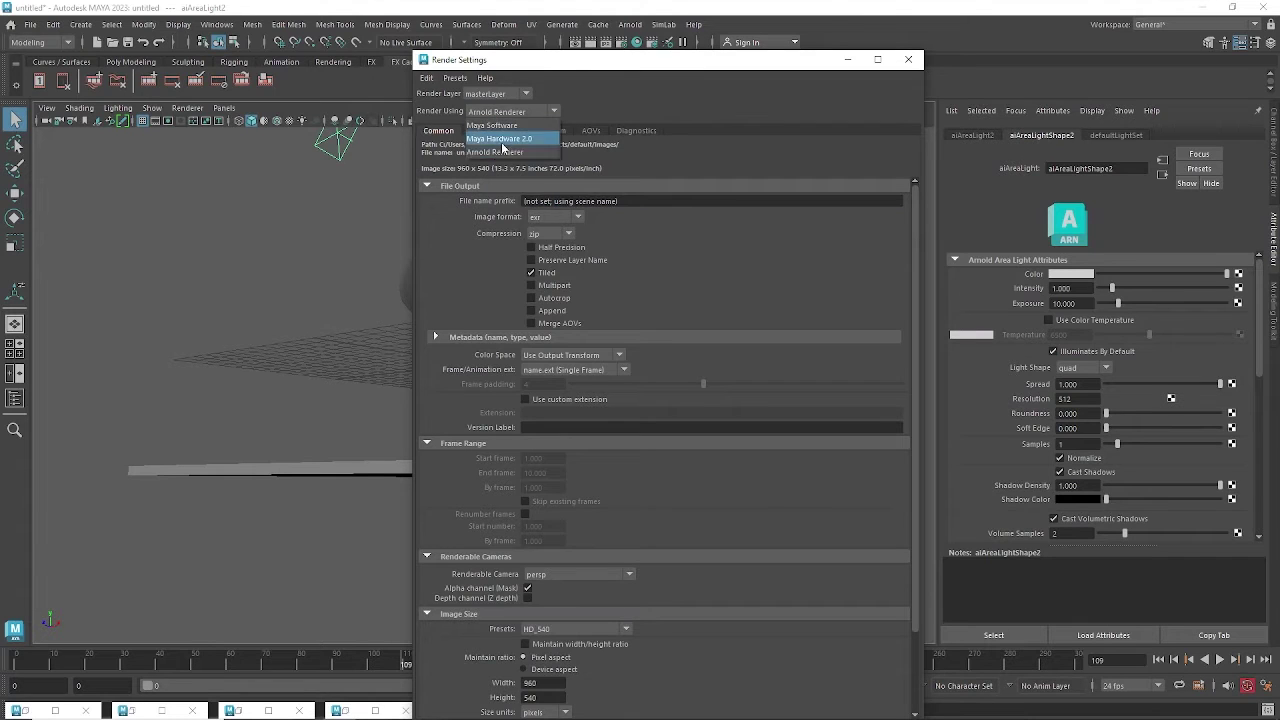
pyautogui.click(503, 151)
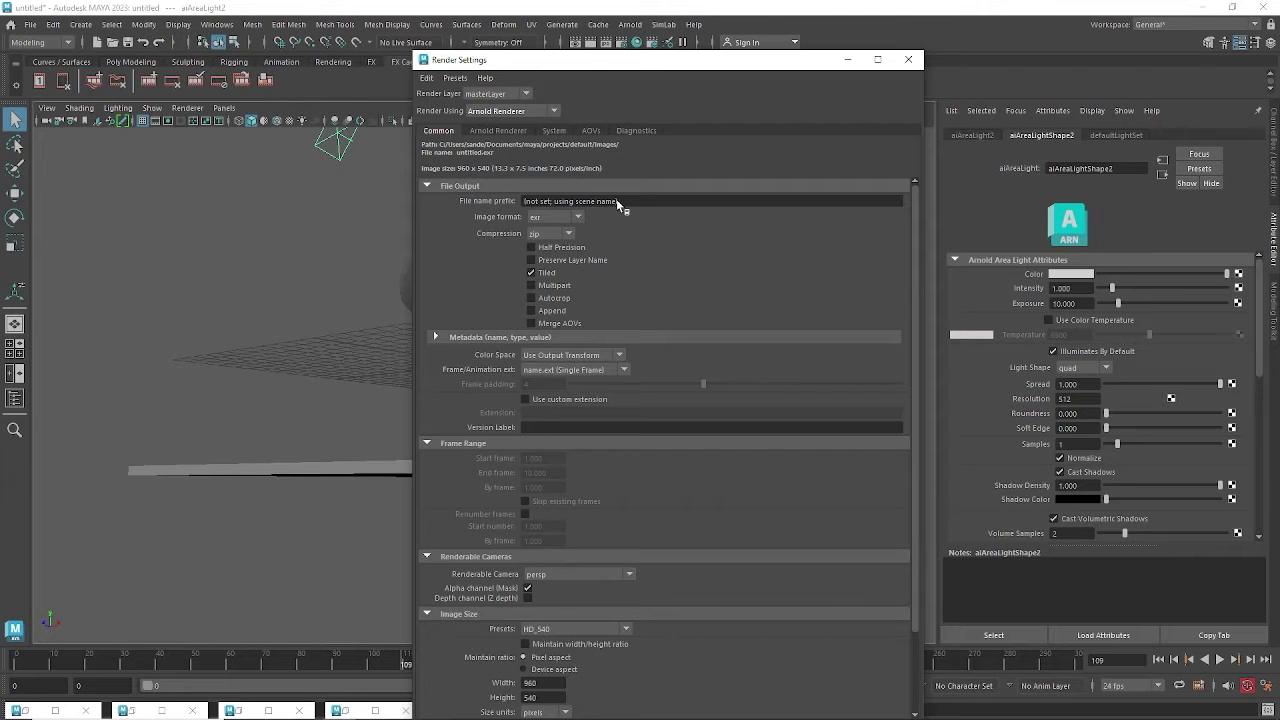
pyautogui.moveTo(616, 199); pyautogui.dragTo(516, 204)
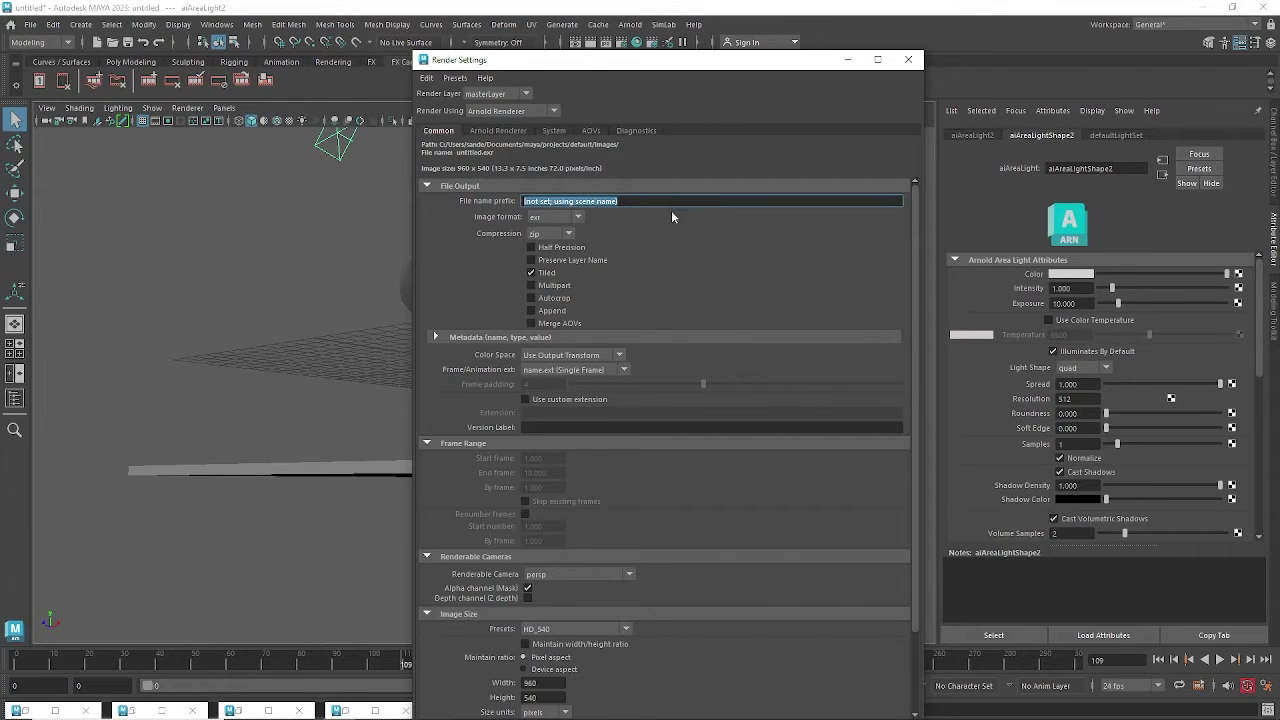
# Set the file name prefix to 'liquid' and the image format to jpeg, keeping Use View Transform.
pyautogui.press('BackSpace')
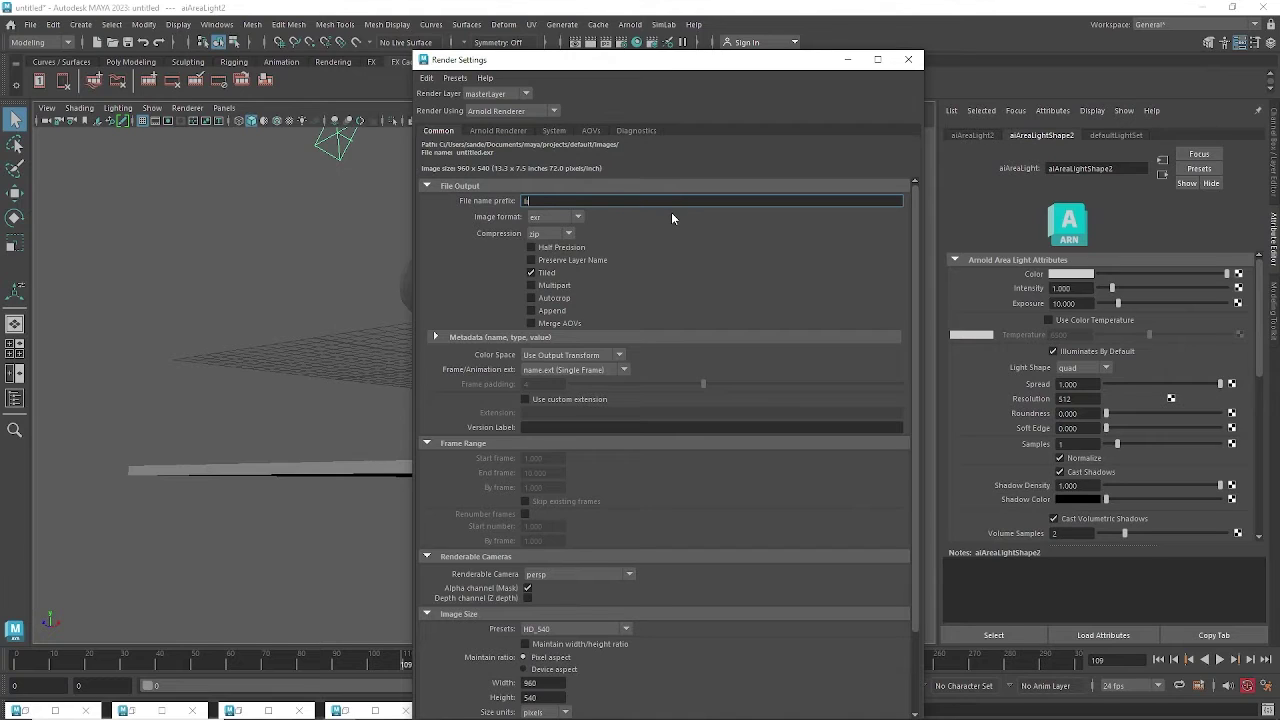
pyautogui.write('liquid')
pyautogui.press('Return')
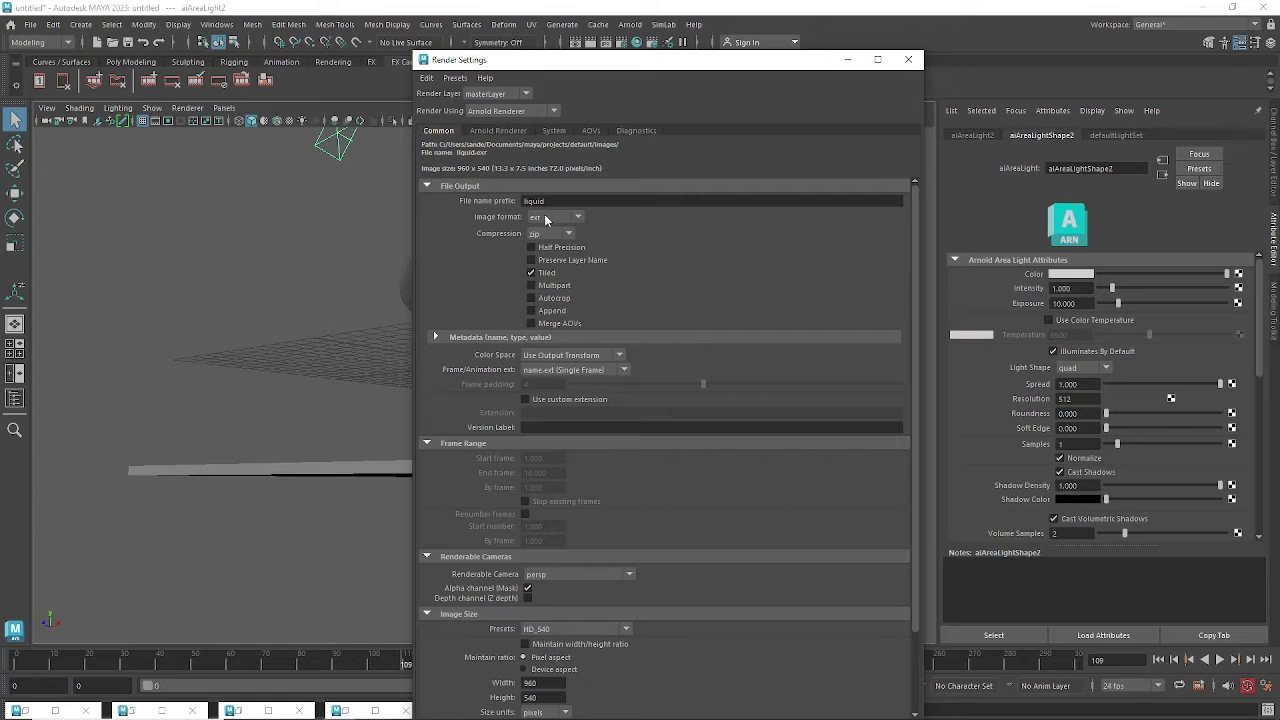
pyautogui.click(545, 219)
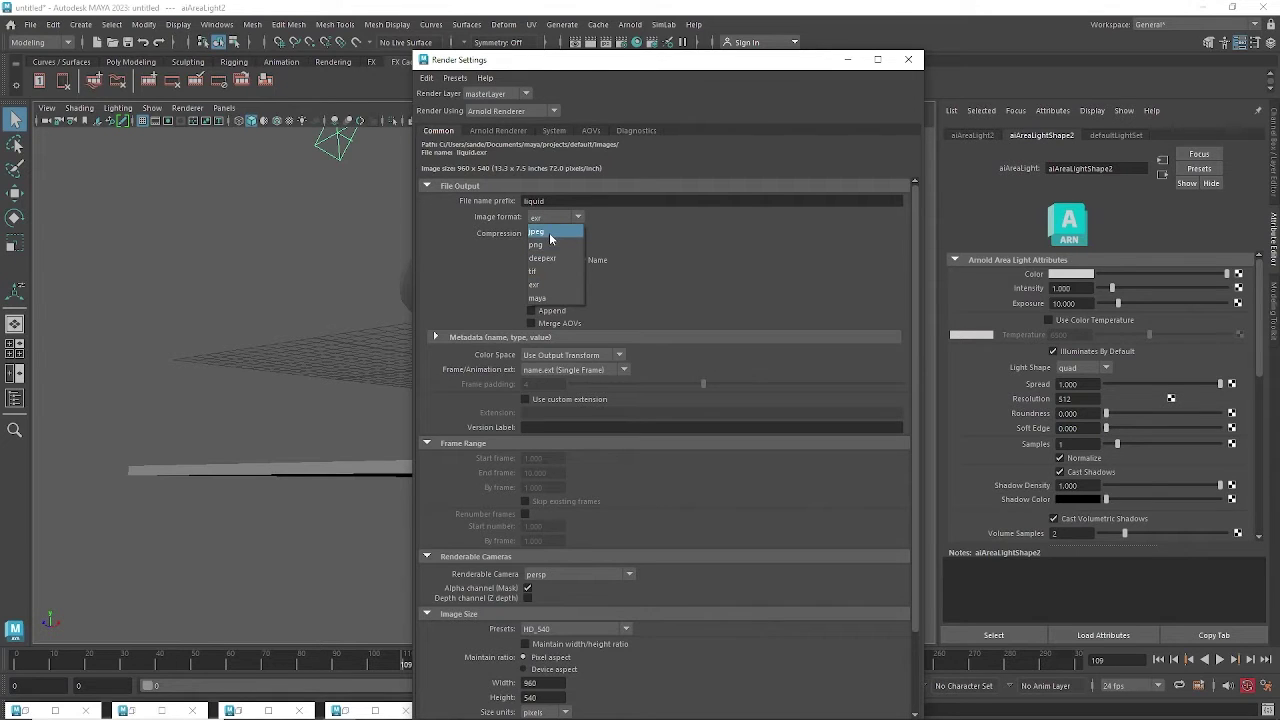
pyautogui.click(551, 233)
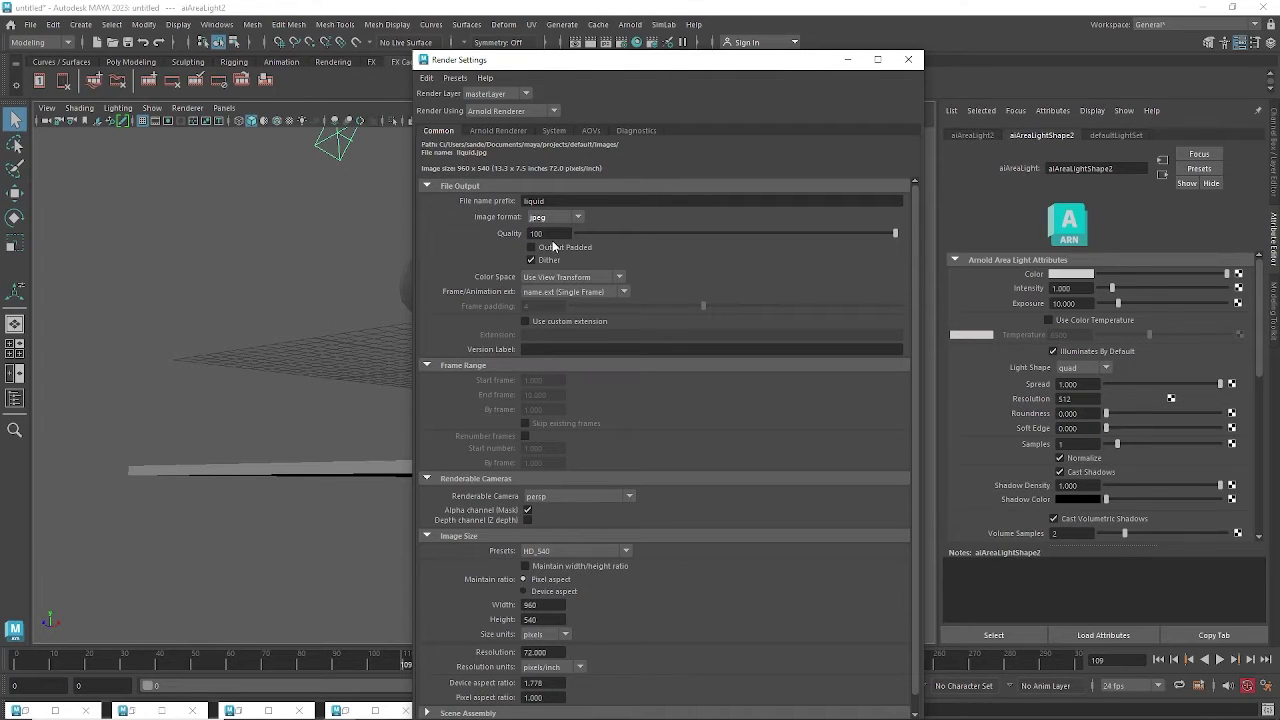
pyautogui.click(552, 280)
pyautogui.click(557, 280)
pyautogui.click(569, 295)
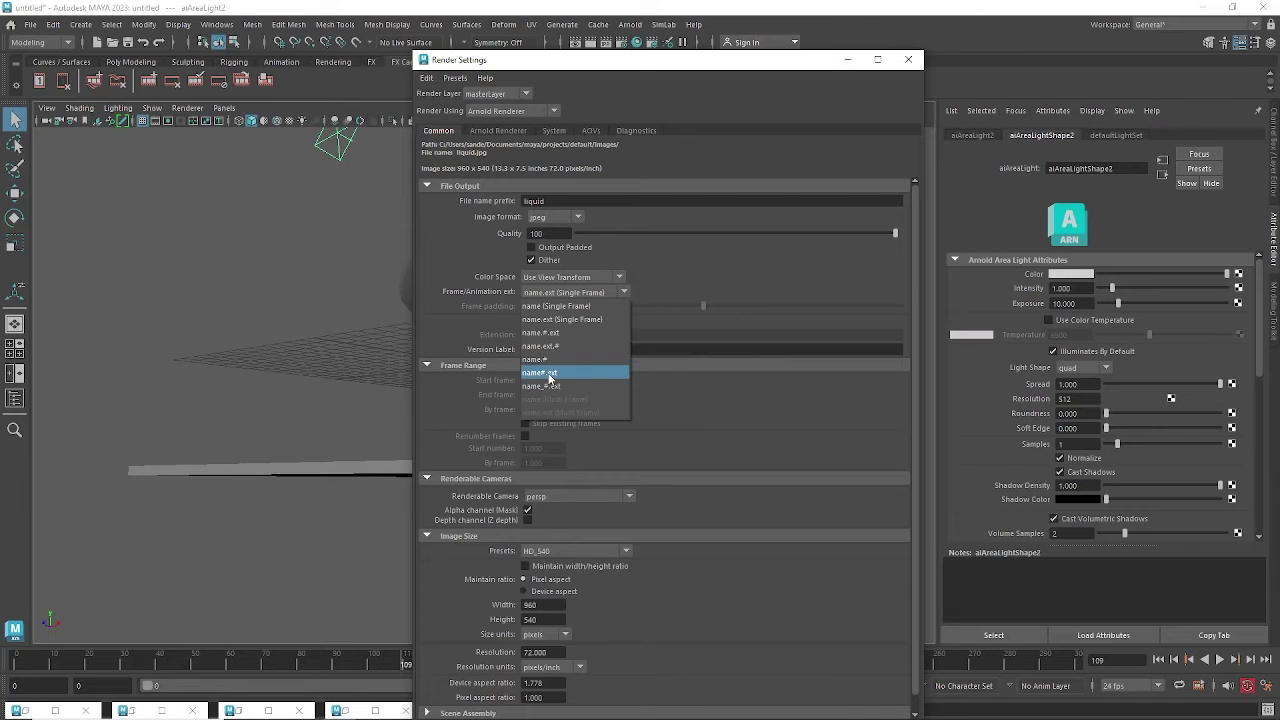
# Choose the name#.ext numbering pattern and set Frame padding to 3.
pyautogui.click(548, 373)
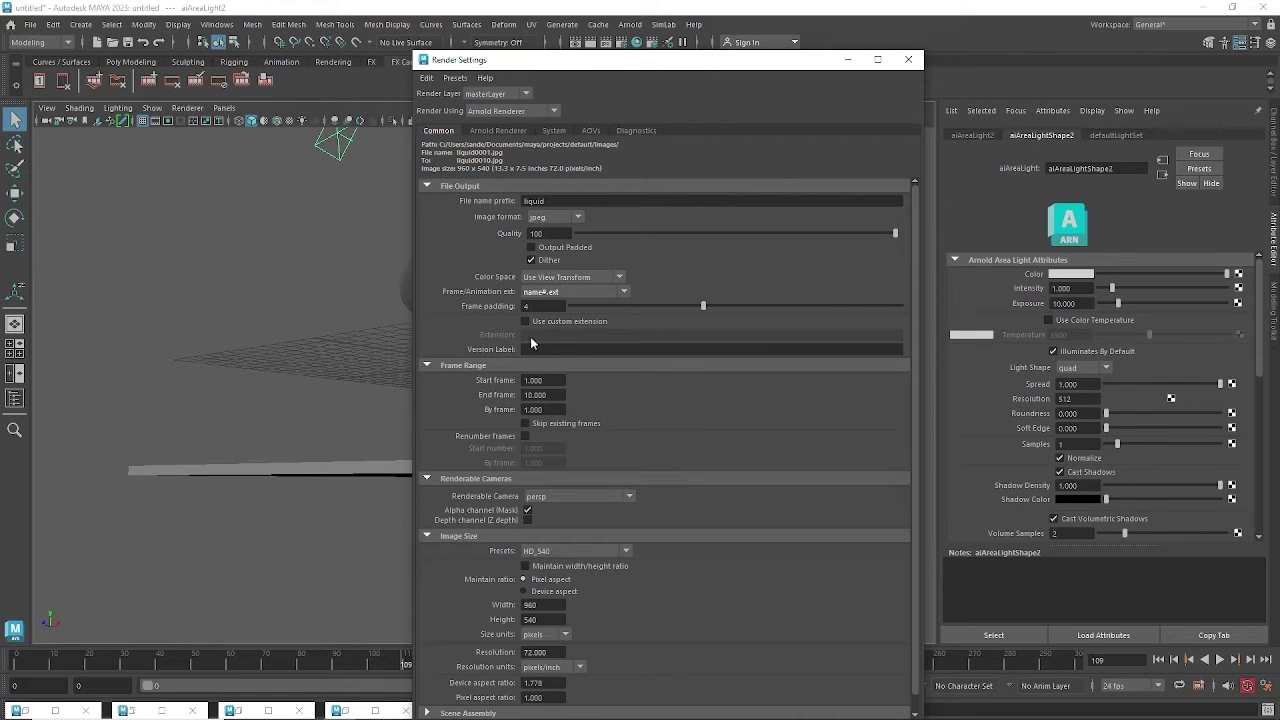
pyautogui.doubleClick(528, 305)
pyautogui.write('4')
pyautogui.press('Return')
pyautogui.write('3')
pyautogui.press('Return')
pyautogui.click(538, 305)
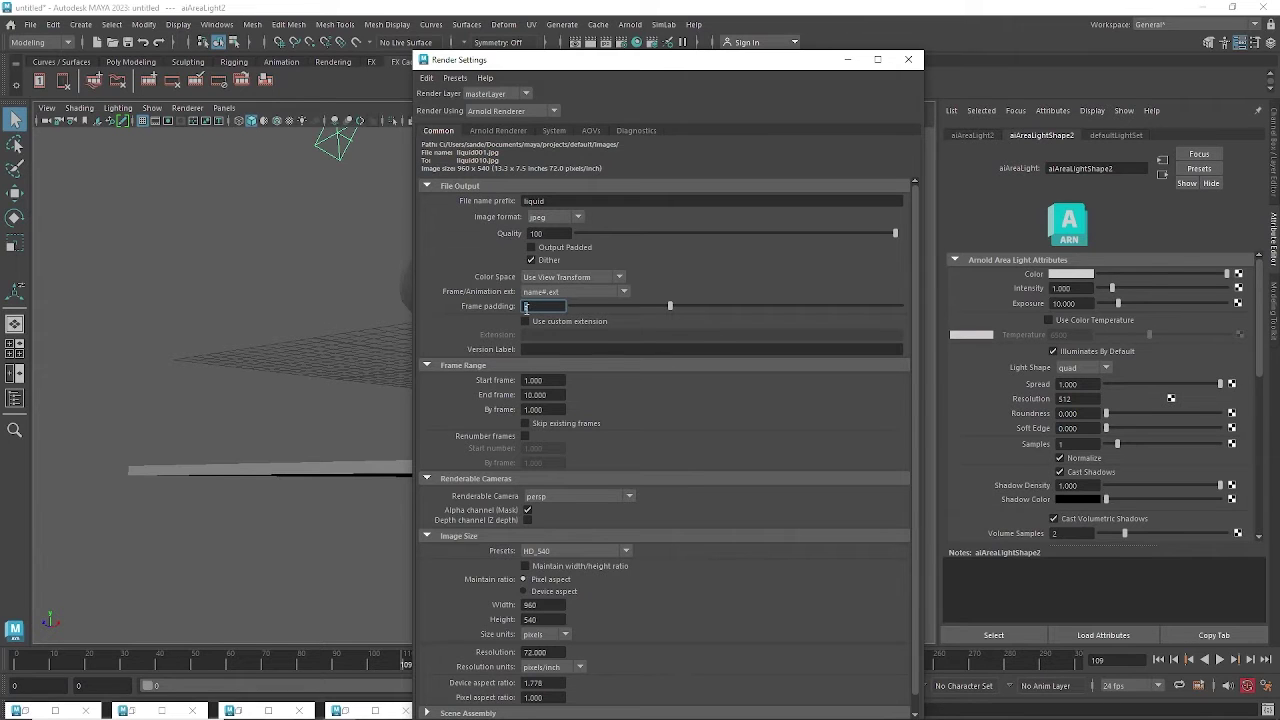
pyautogui.click(524, 306)
# Confirm name#.ext and persp as the renderable camera, then check the image width and height.
pyautogui.click(548, 292)
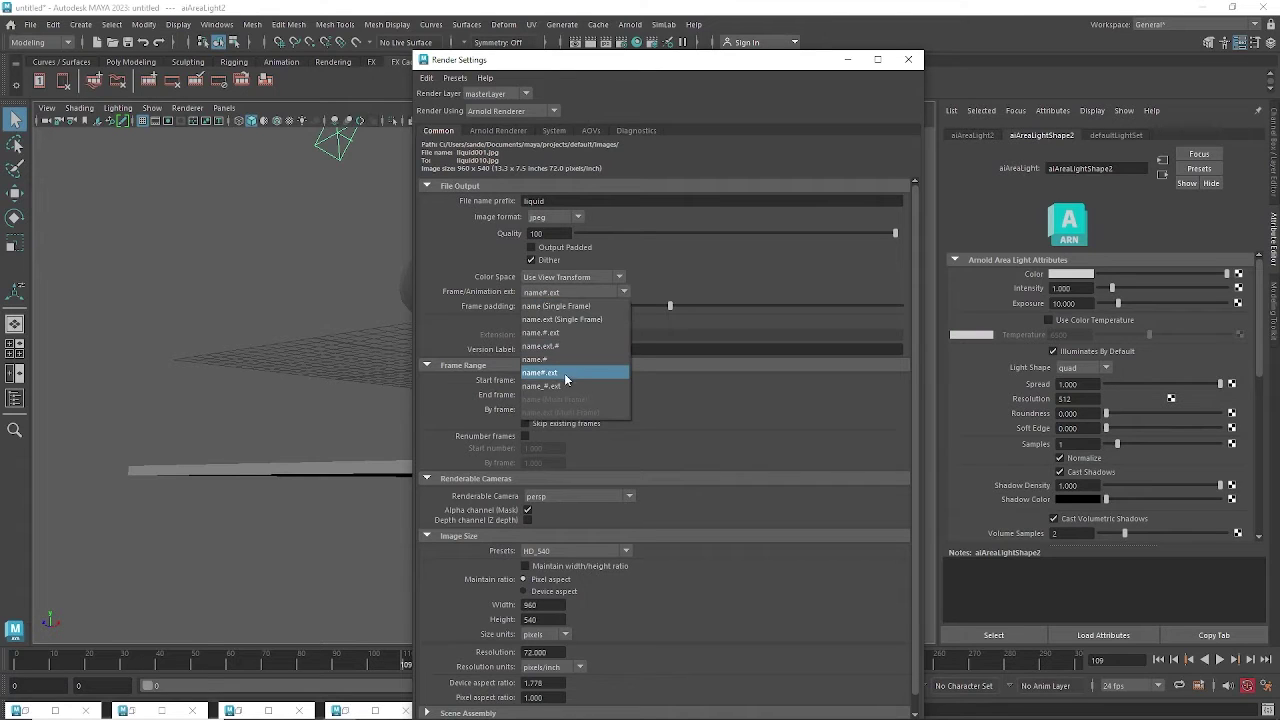
pyautogui.click(556, 373)
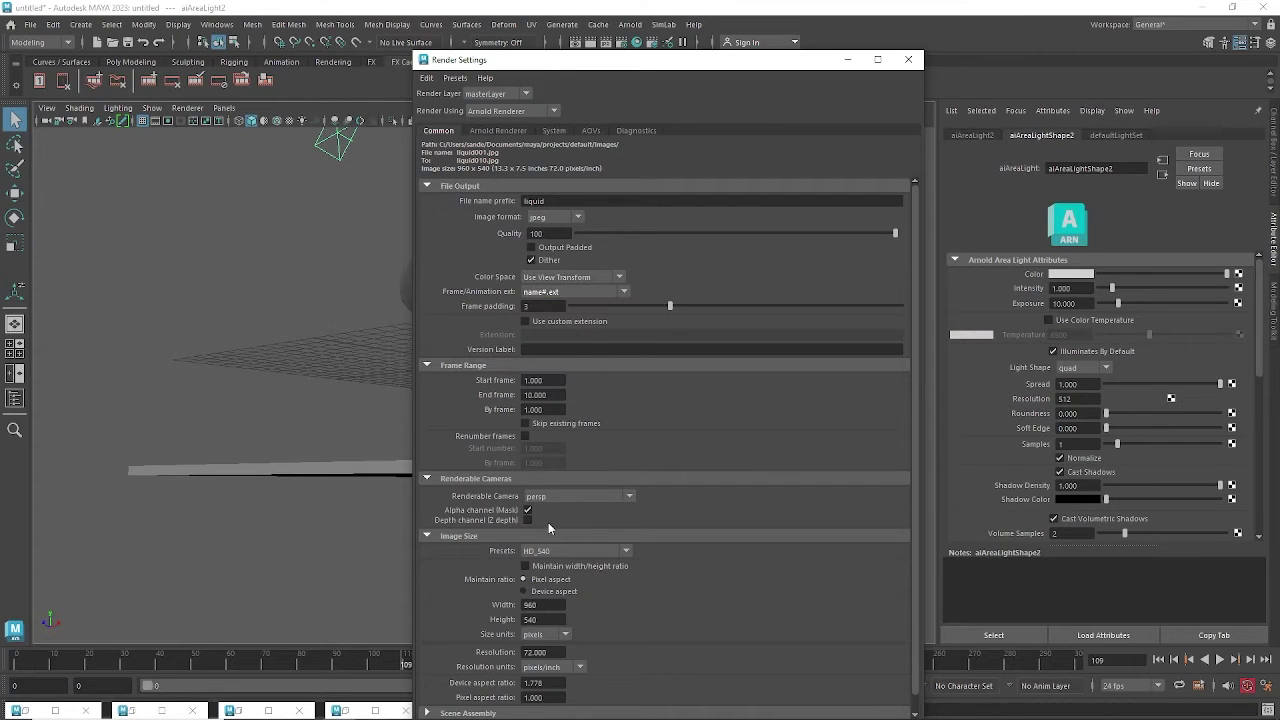
pyautogui.click(546, 498)
pyautogui.click(548, 511)
pyautogui.click(557, 498)
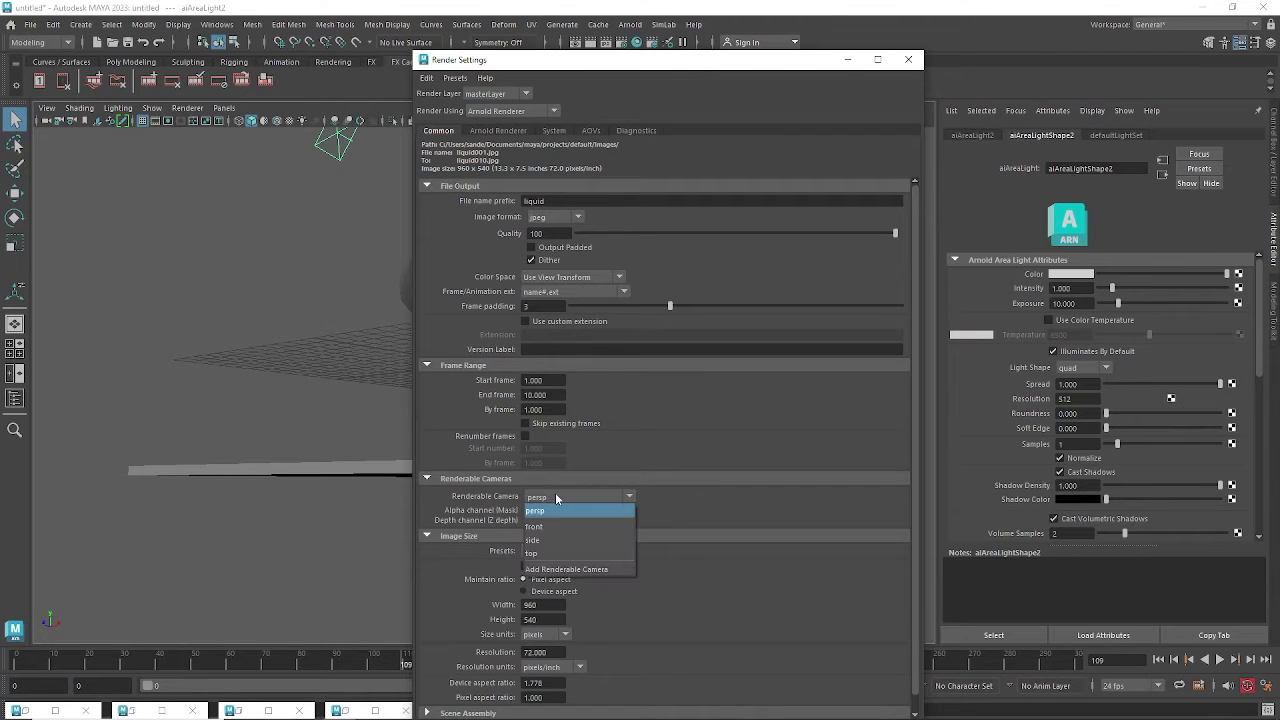
pyautogui.click(551, 510)
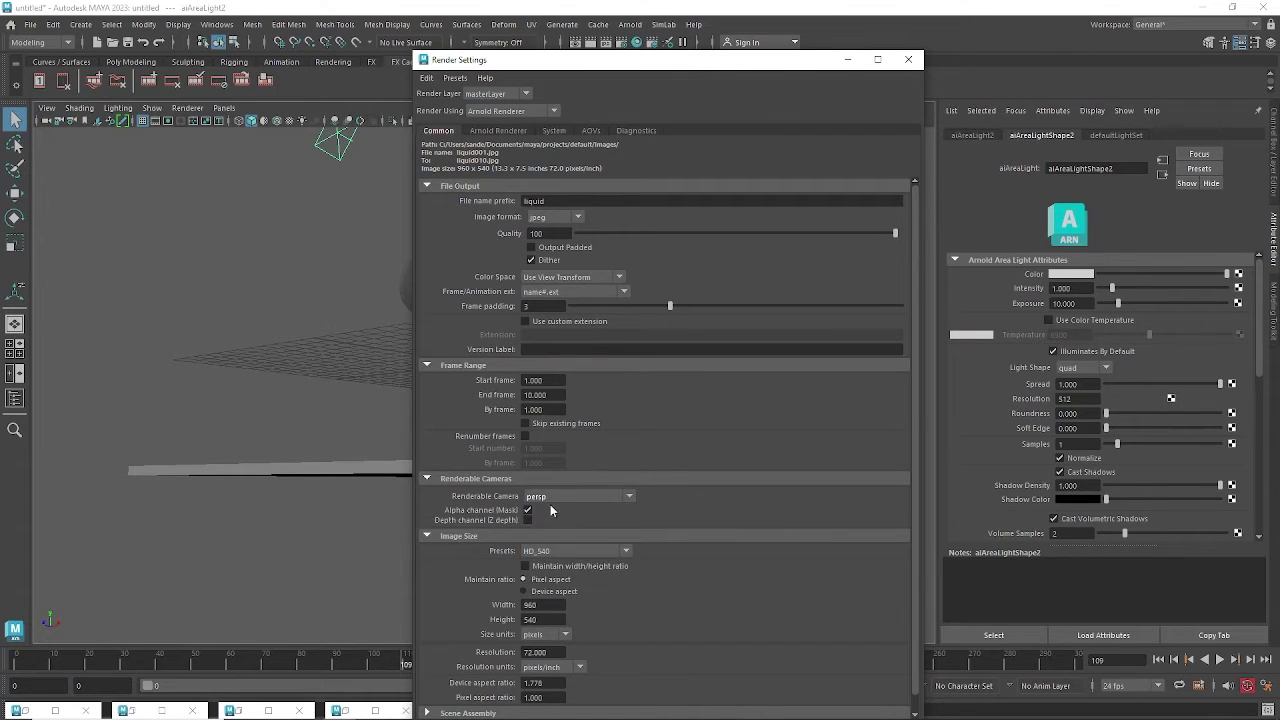
pyautogui.click(548, 604)
pyautogui.press('Tab')
# Show the Arnold Renderer sampling settings, then briefly open and minimize Arnold RenderView.
pyautogui.click(498, 131)
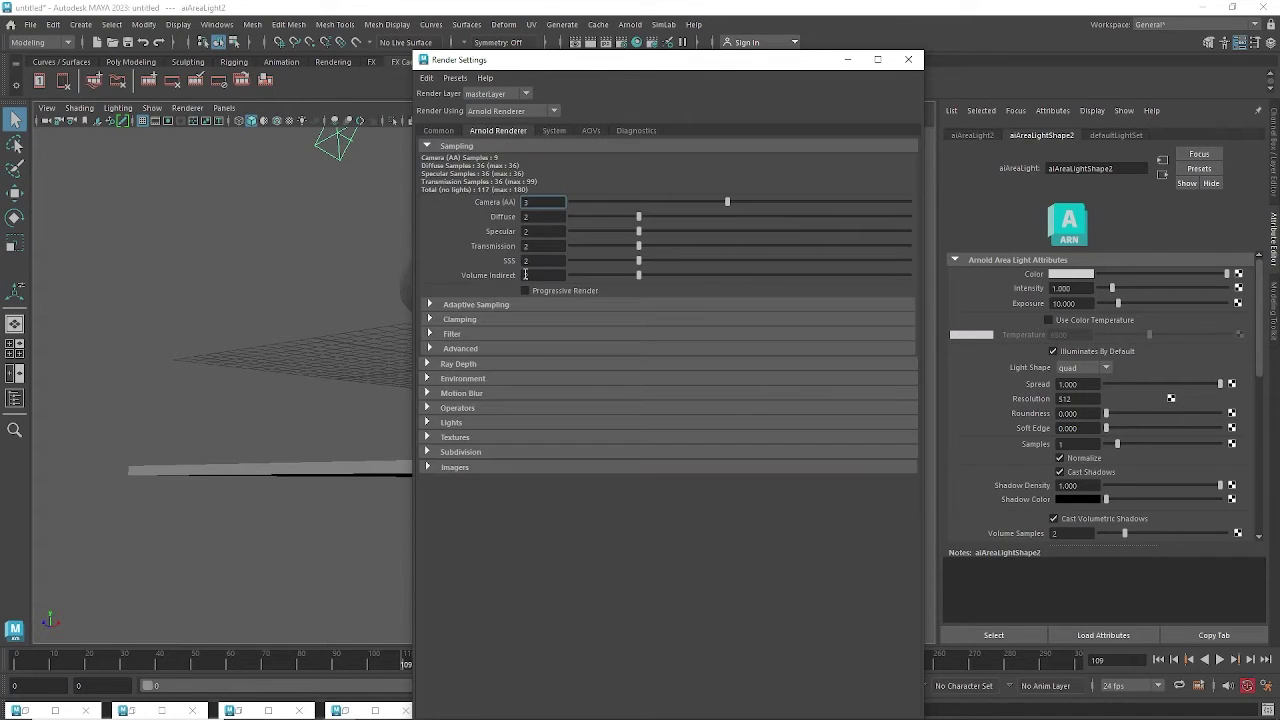
pyautogui.click(530, 203)
pyautogui.moveTo(590, 68); pyautogui.dragTo(626, 128)
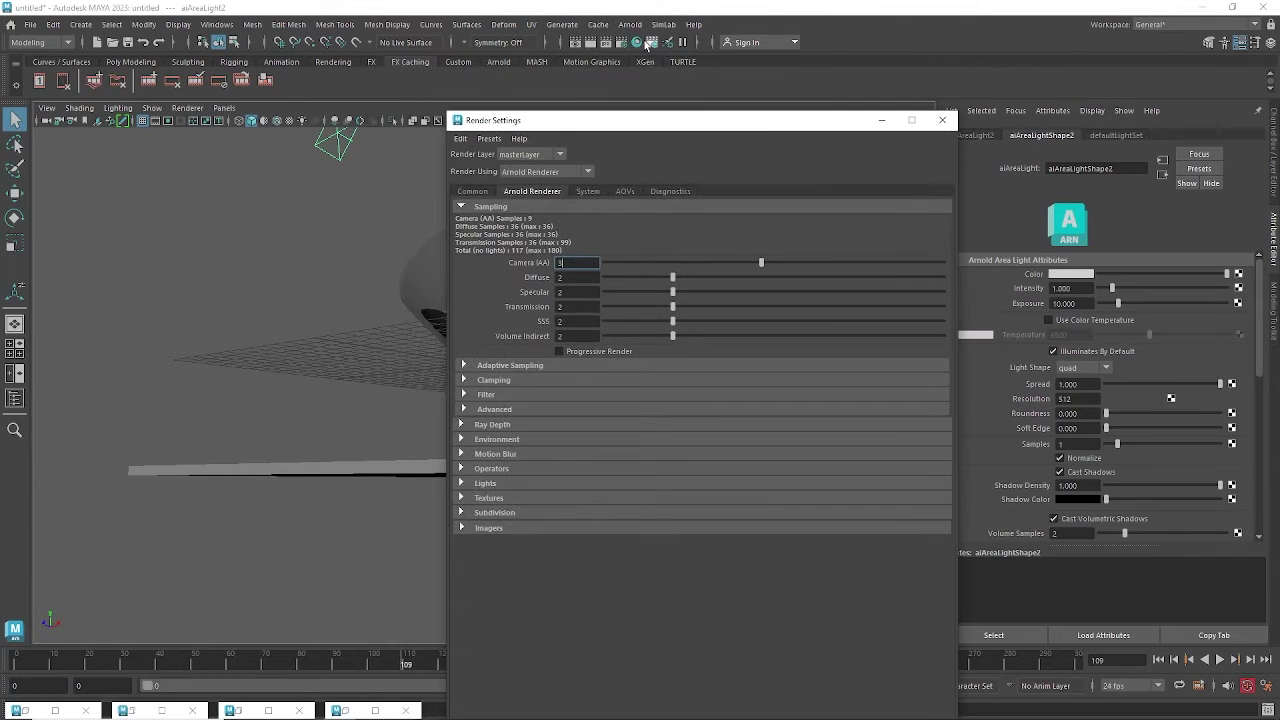
pyautogui.click(630, 24)
pyautogui.click(652, 63)
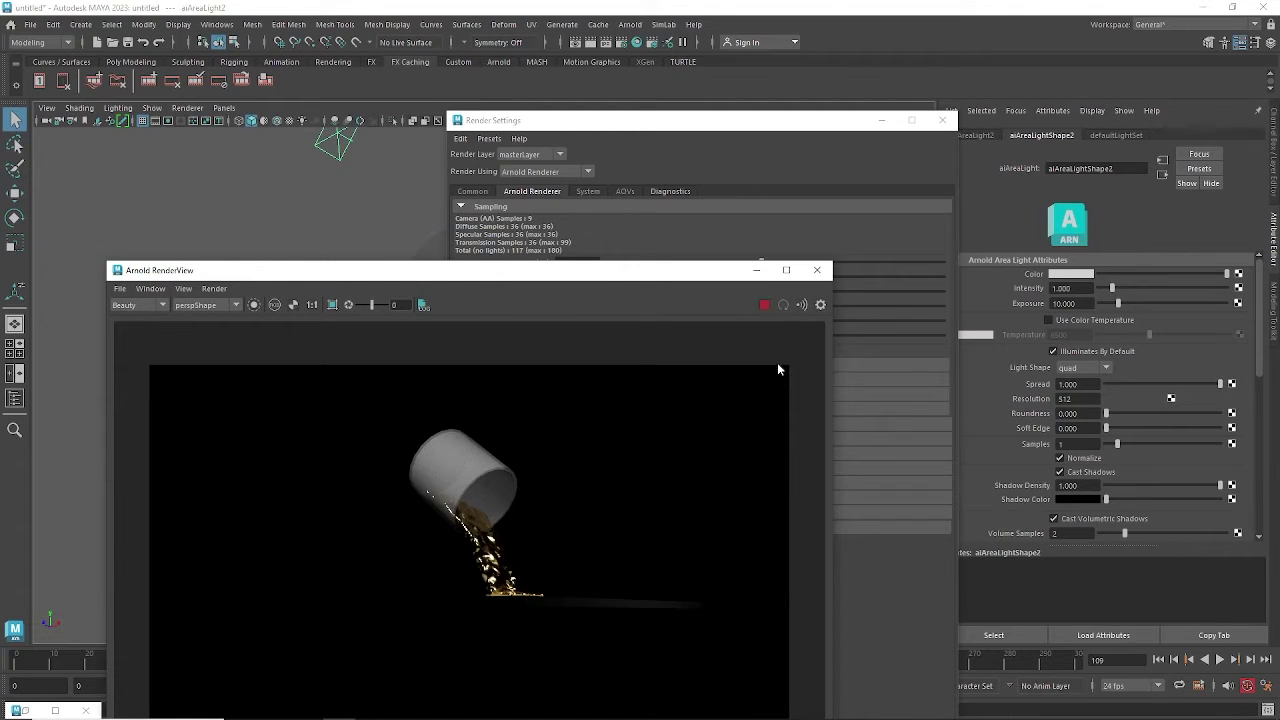
pyautogui.click(767, 276)
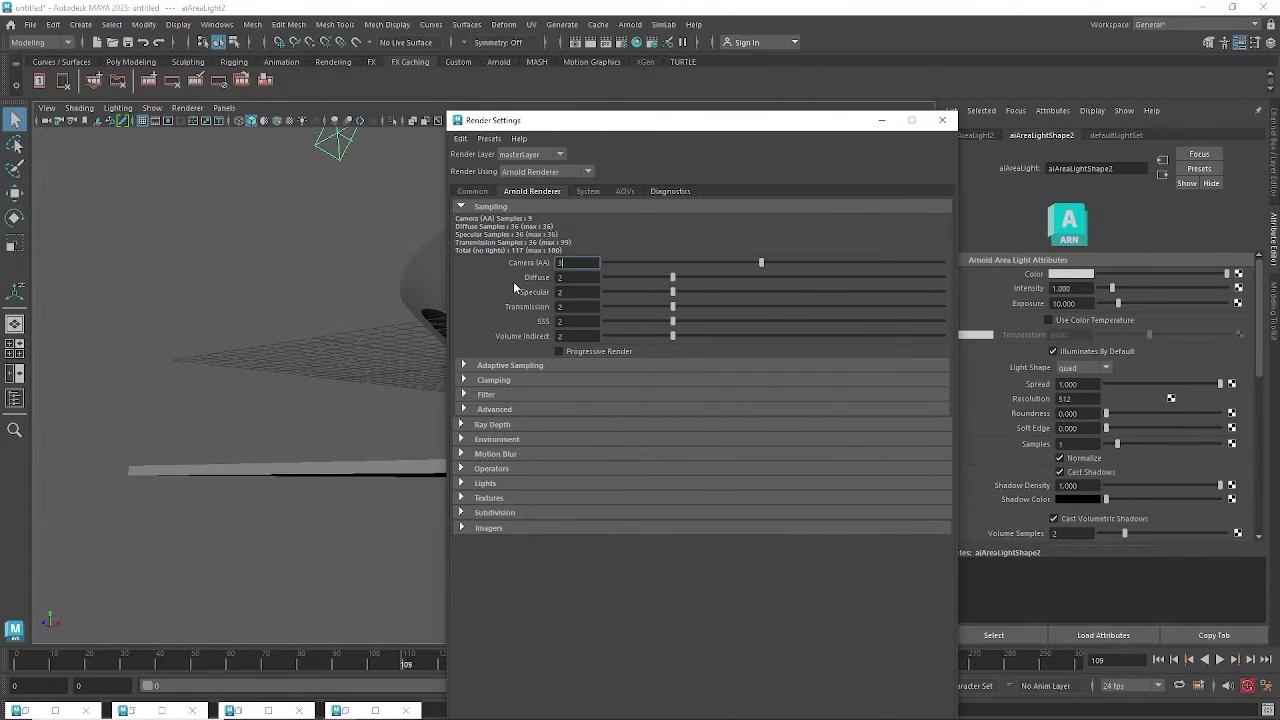
# Review the Camera (AA), Diffuse, Specular and Transmission sampling values unchanged, then go to AOVs.
pyautogui.click(562, 279)
pyautogui.moveTo(564, 292); pyautogui.dragTo(548, 291)
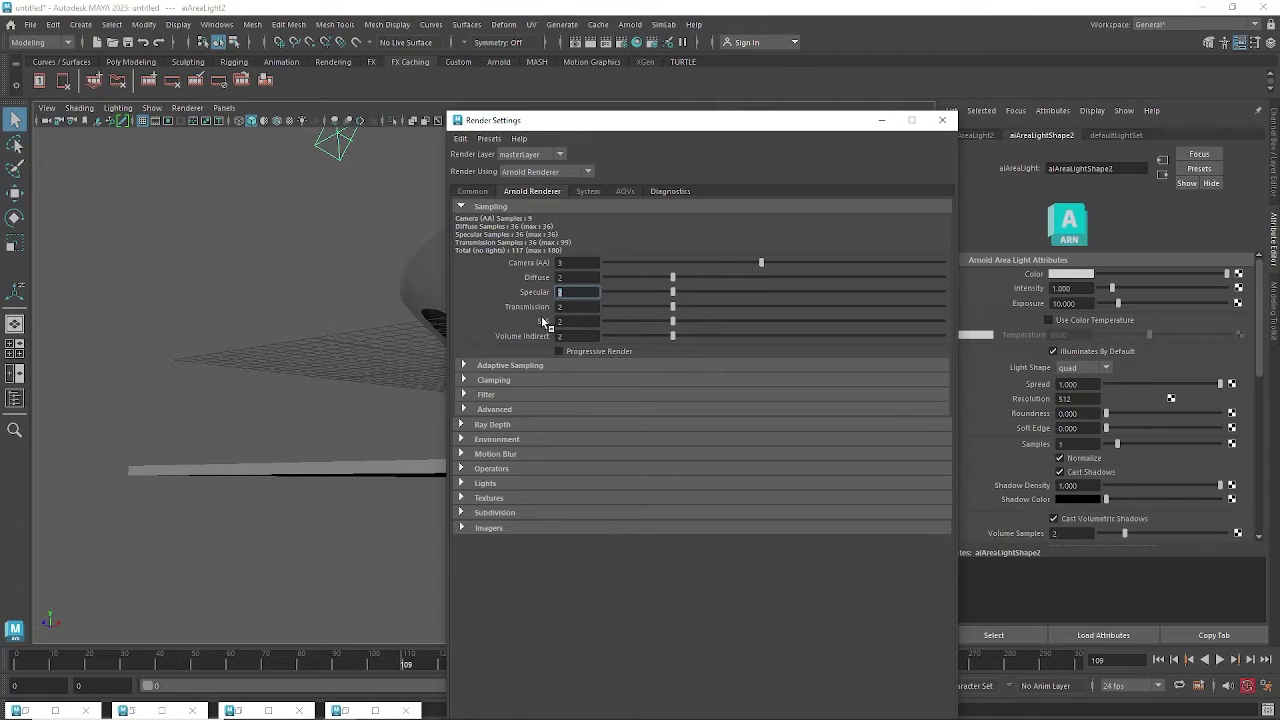
pyautogui.click(563, 278)
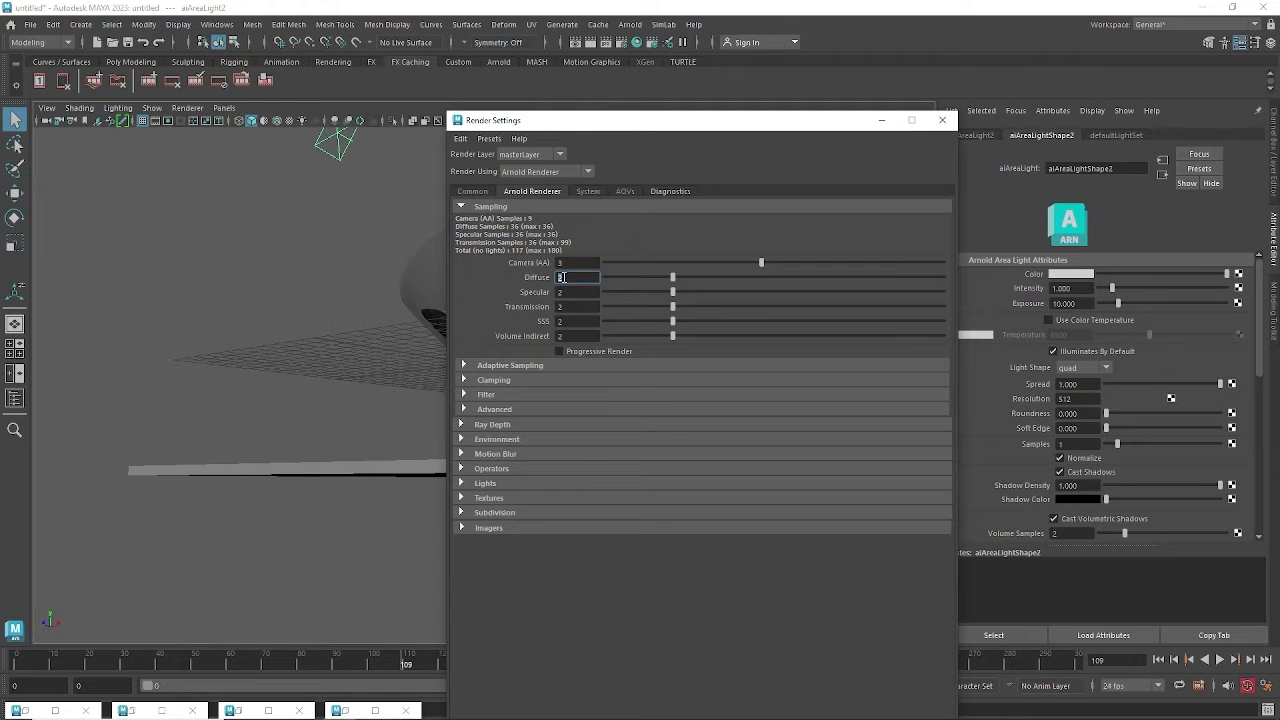
pyautogui.click(566, 292)
pyautogui.click(566, 308)
pyautogui.click(564, 292)
pyautogui.click(562, 307)
pyautogui.click(568, 261)
pyautogui.click(564, 291)
pyautogui.click(625, 191)
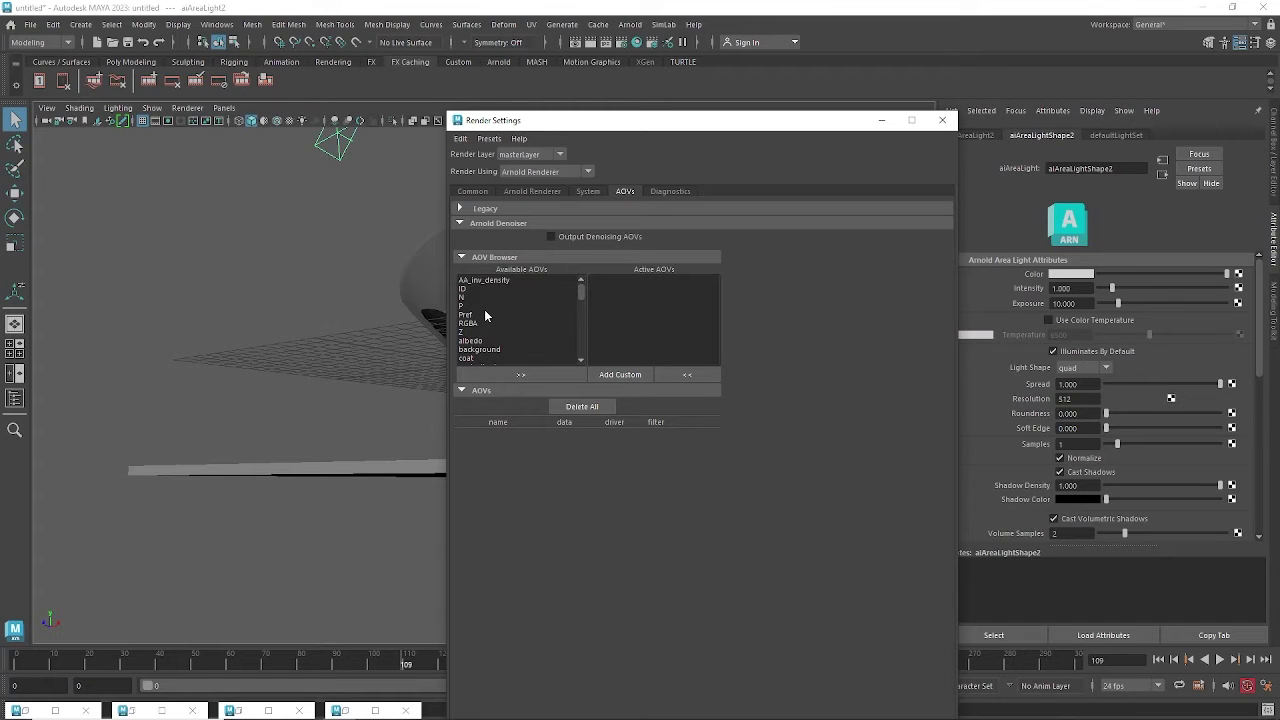
# Move the Z and albedo passes into Active AOVs, then minimize Render Settings.
pyautogui.moveTo(615, 124); pyautogui.dragTo(814, 133)
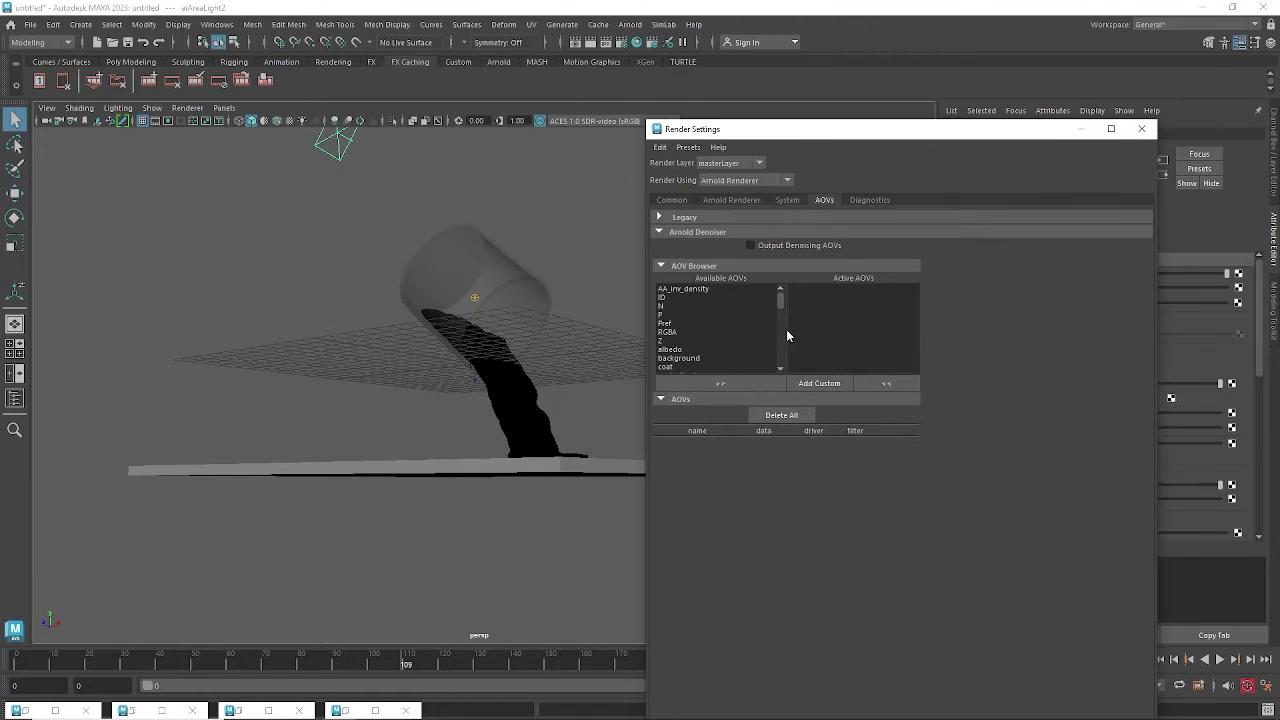
pyautogui.keyDown('alt'); pyautogui.moveTo(560, 383); pyautogui.dragTo(515, 333); pyautogui.keyUp('alt')
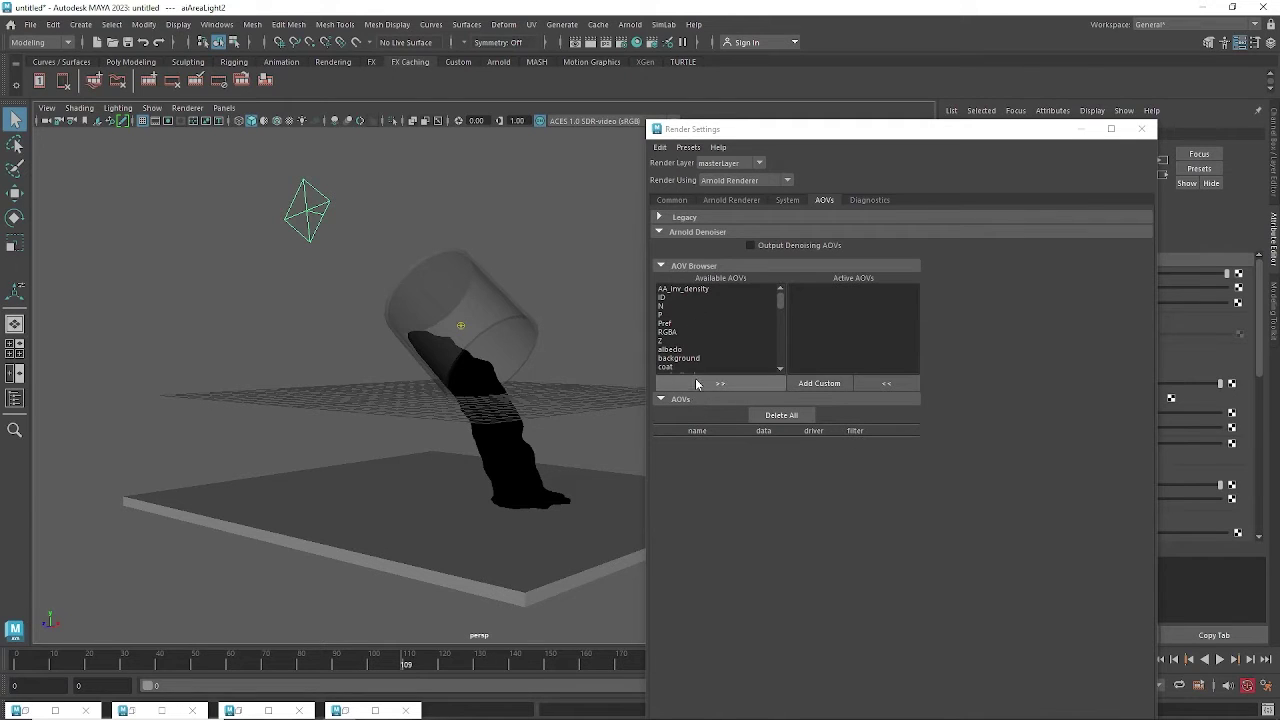
pyautogui.click(666, 341)
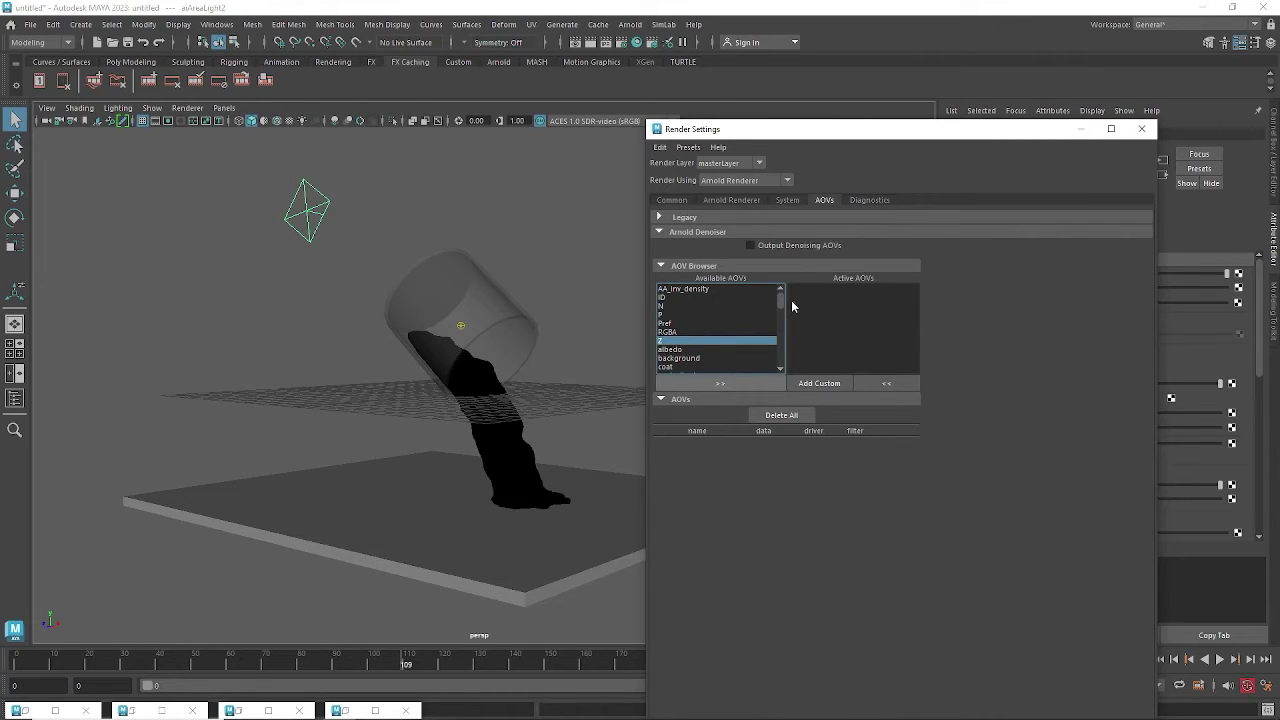
pyautogui.moveTo(783, 296); pyautogui.dragTo(782, 321)
pyautogui.scroll(5, 782, 330)
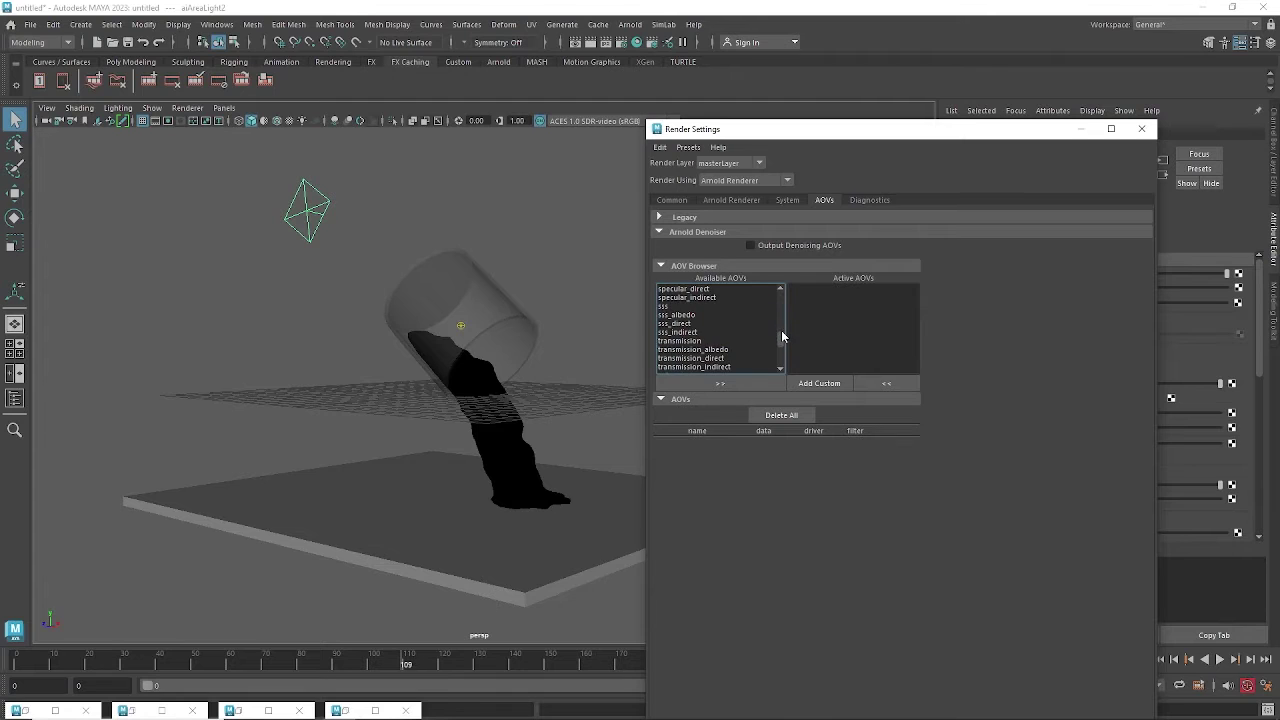
pyautogui.click(712, 384)
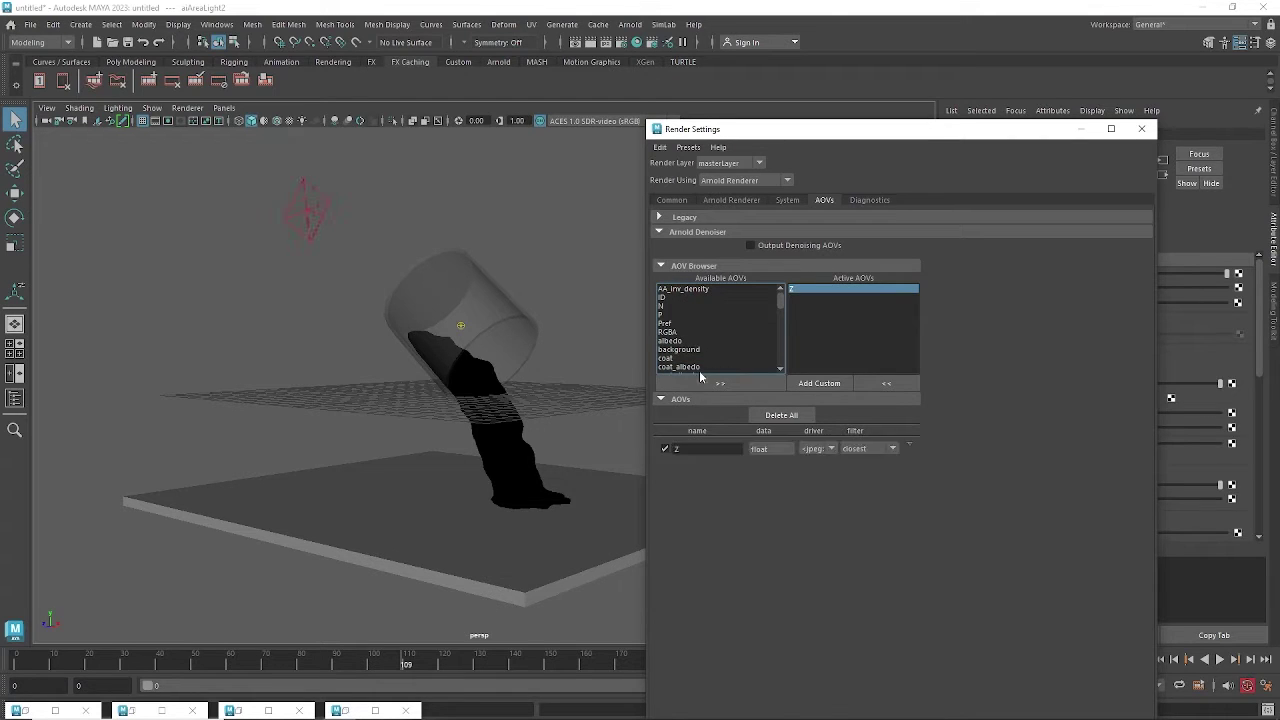
pyautogui.click(679, 342)
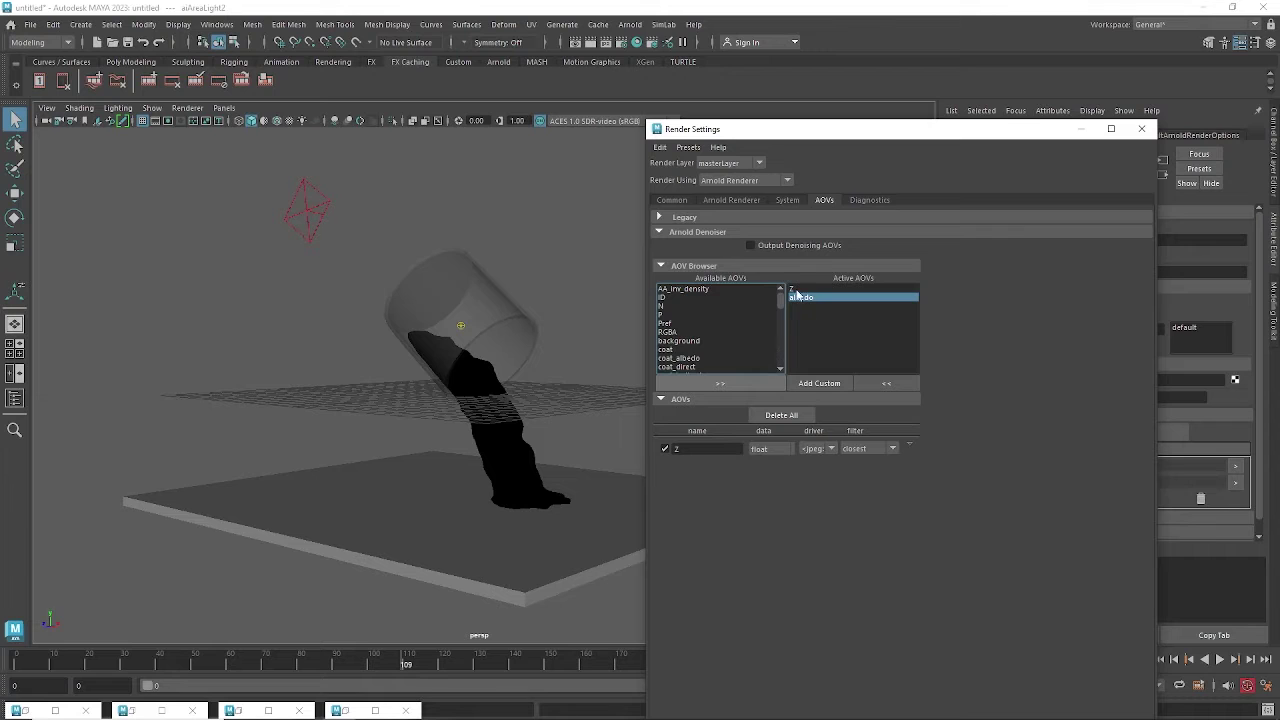
pyautogui.click(1080, 128)
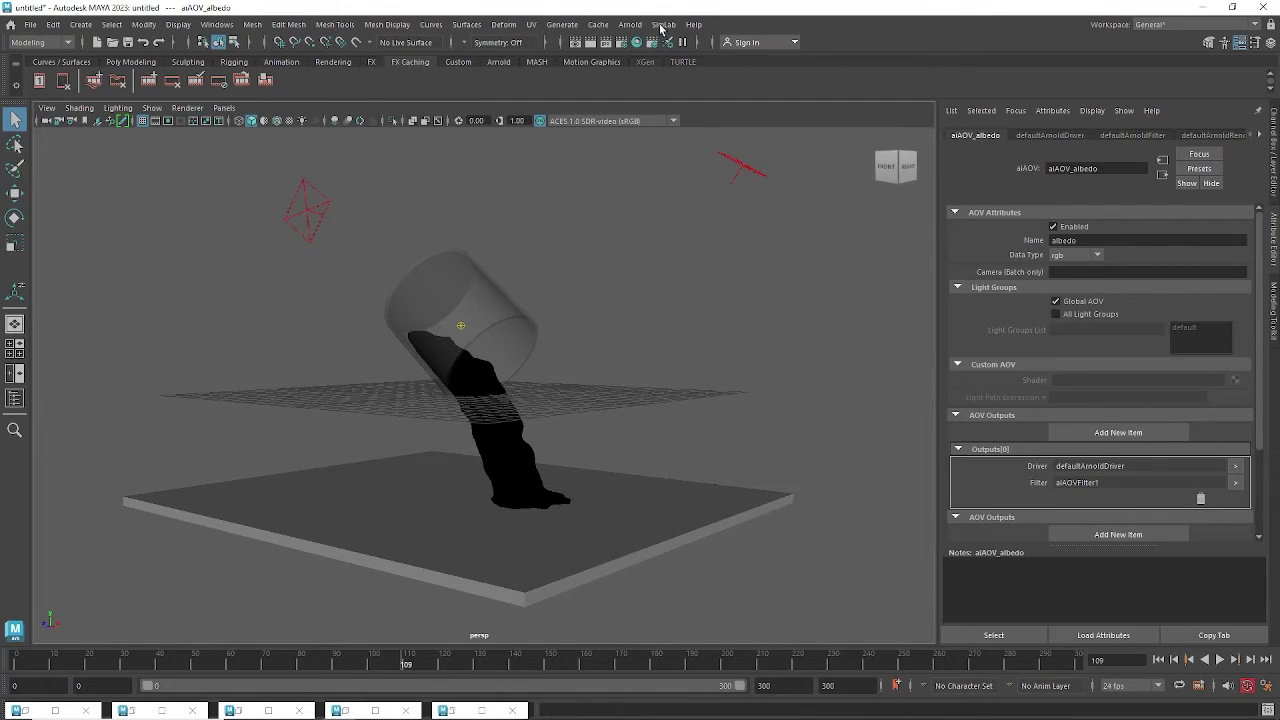
pyautogui.click(450, 711)
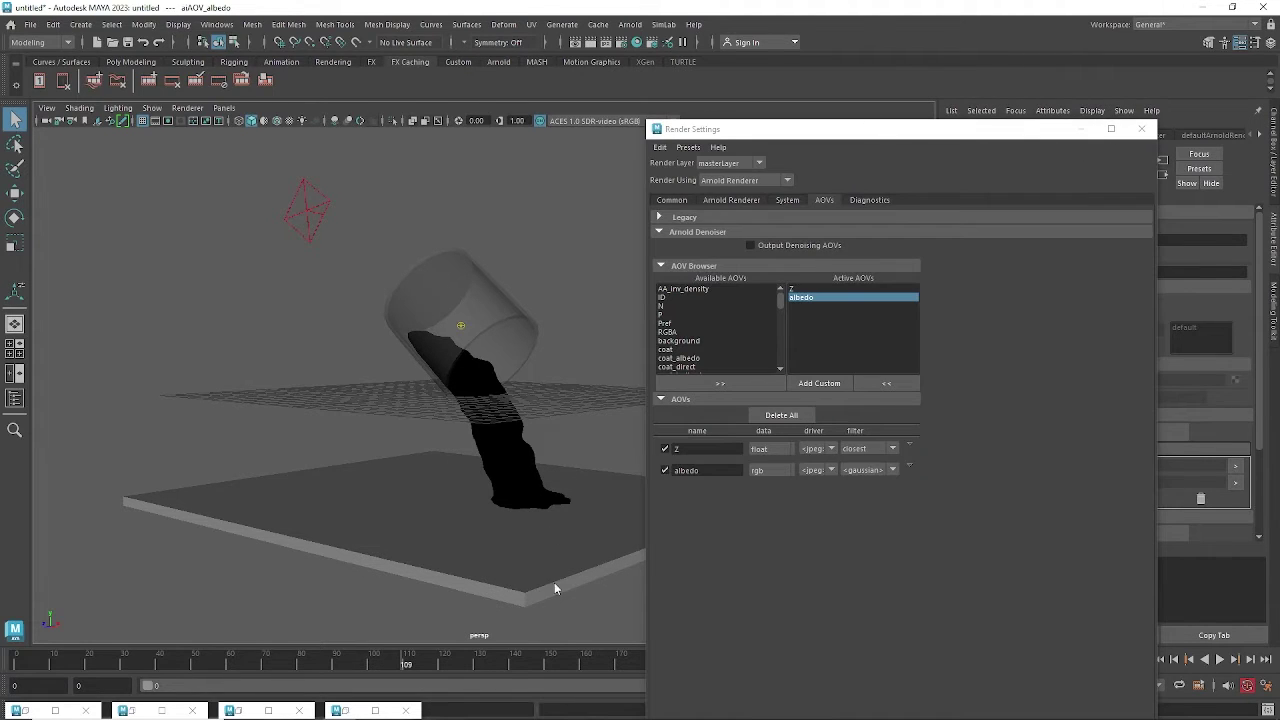
pyautogui.click(362, 708)
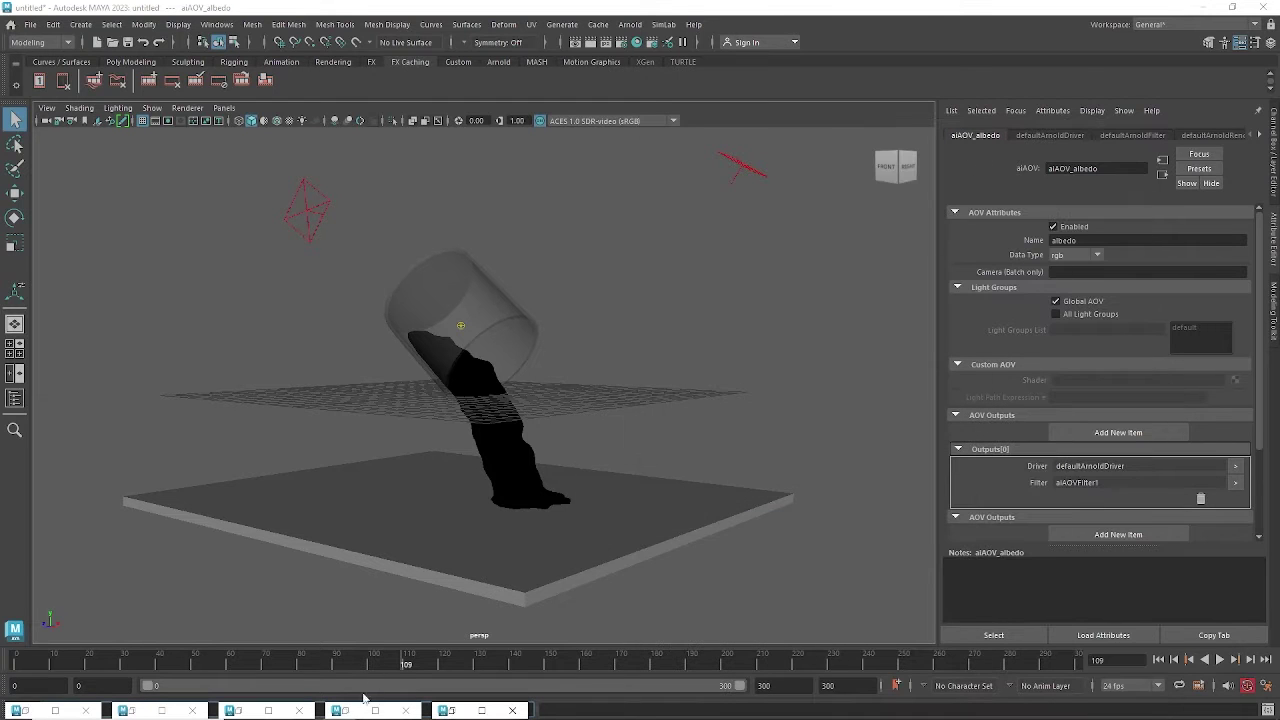
# Restore Arnold RenderView, preview the Z and albedo passes, then return to Beauty.
pyautogui.click(340, 710)
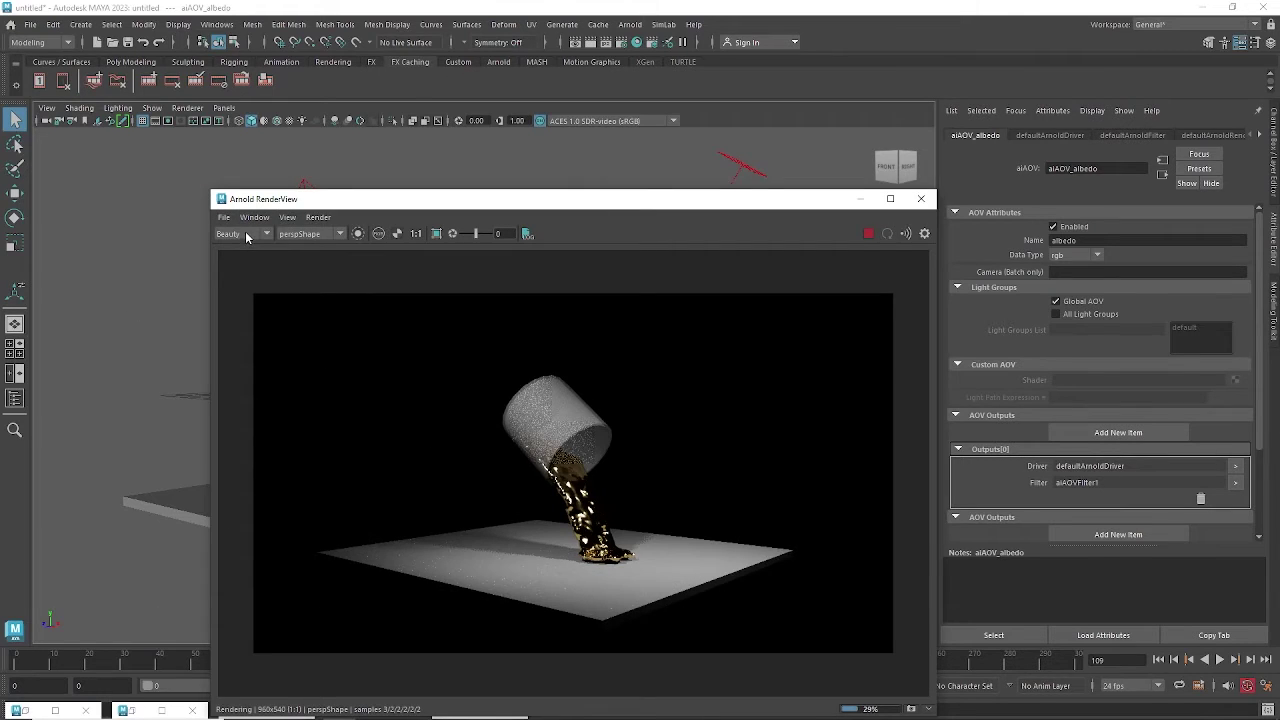
pyautogui.click(256, 236)
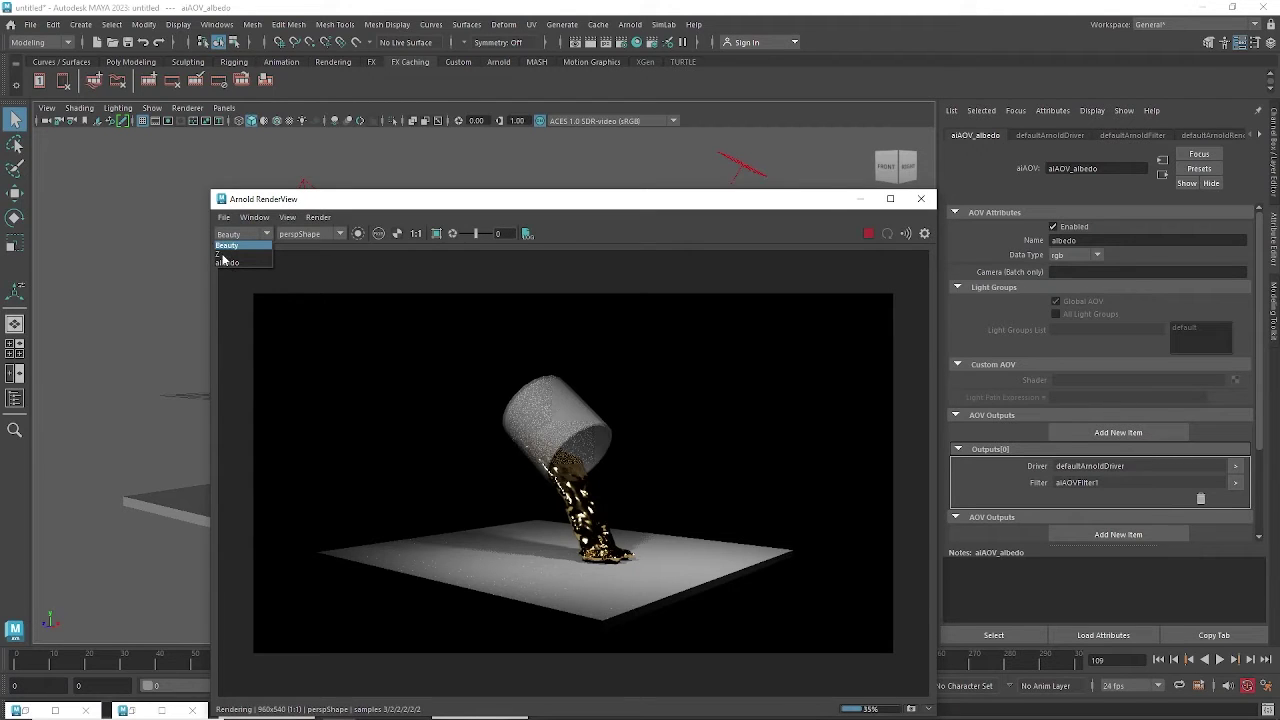
pyautogui.click(222, 255)
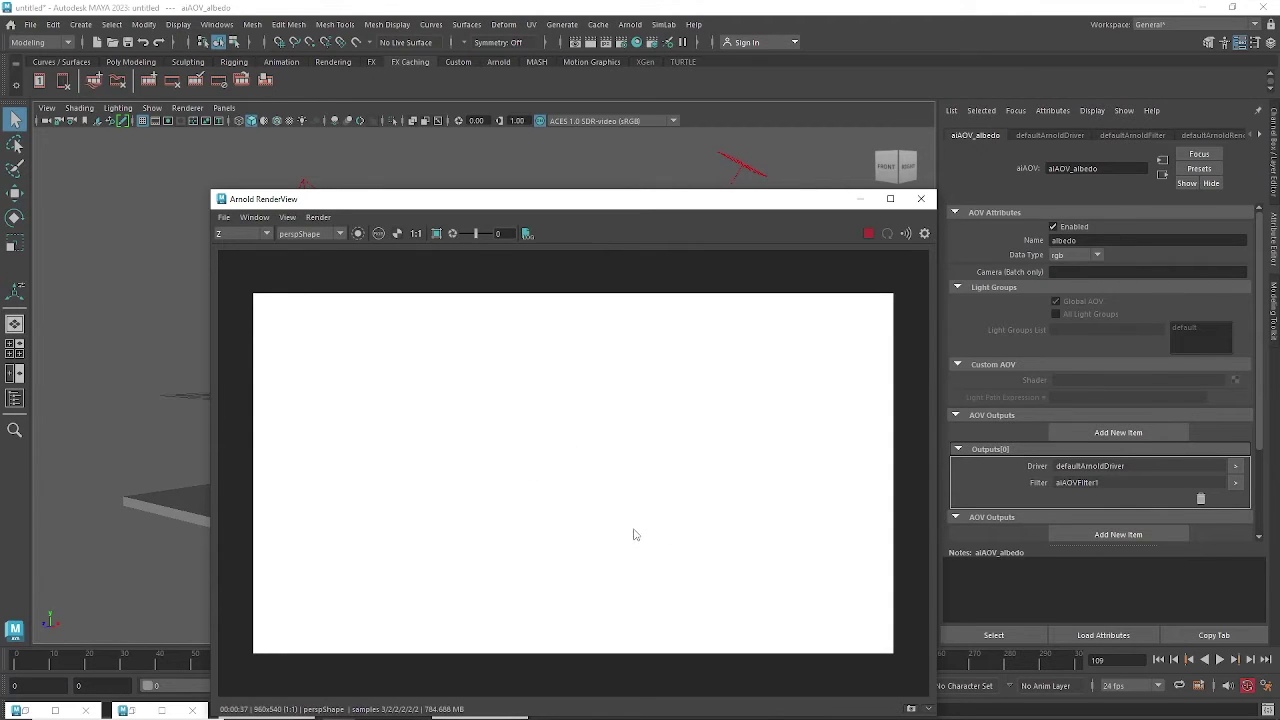
pyautogui.click(230, 233)
pyautogui.click(231, 263)
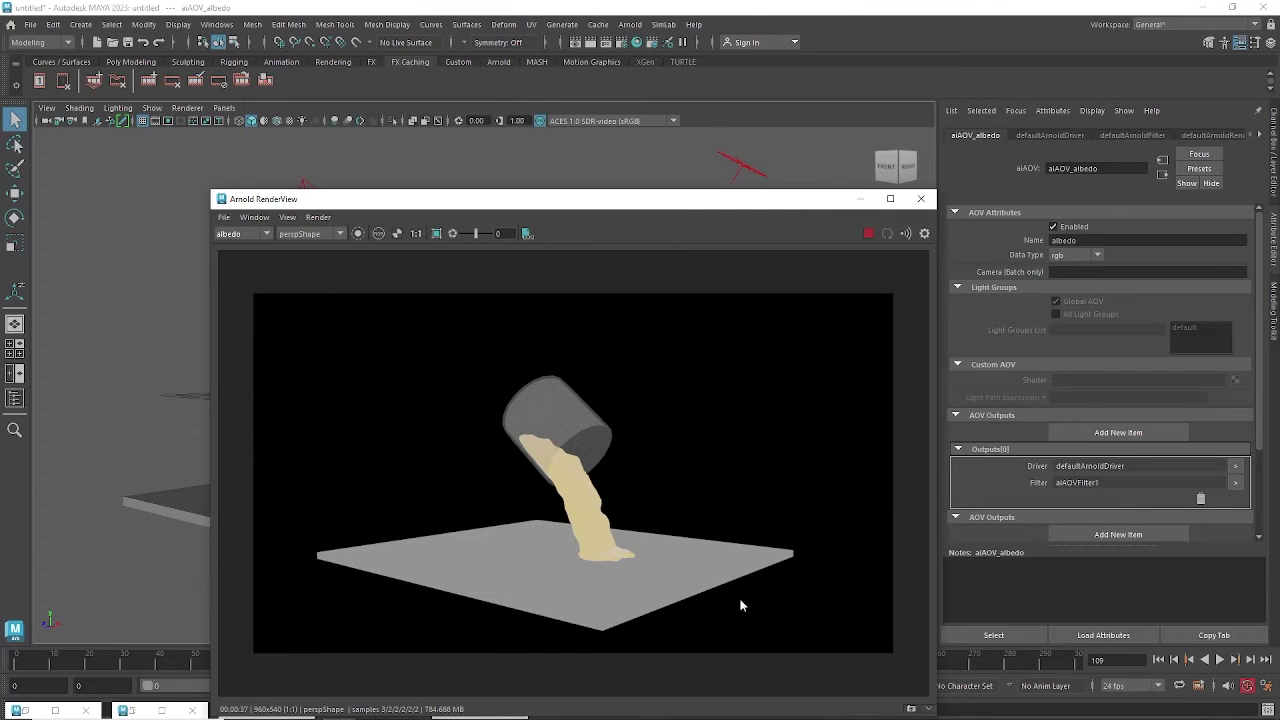
pyautogui.click(247, 234)
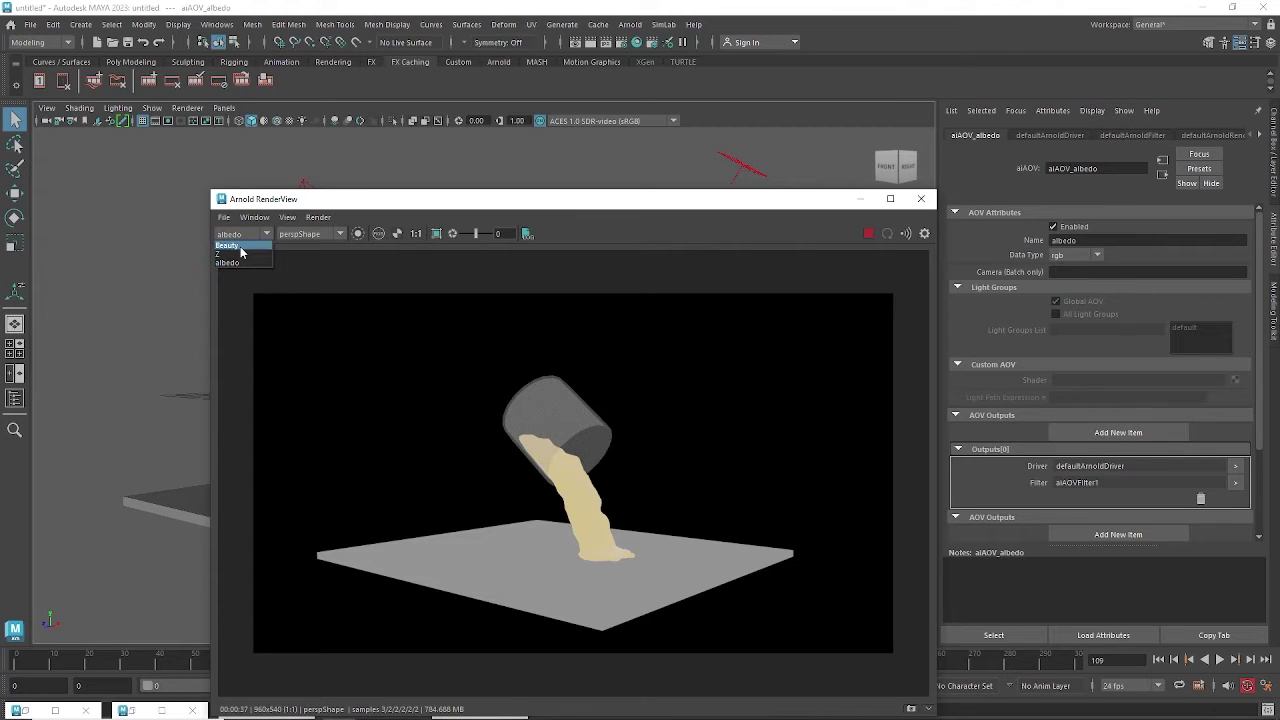
pyautogui.click(240, 246)
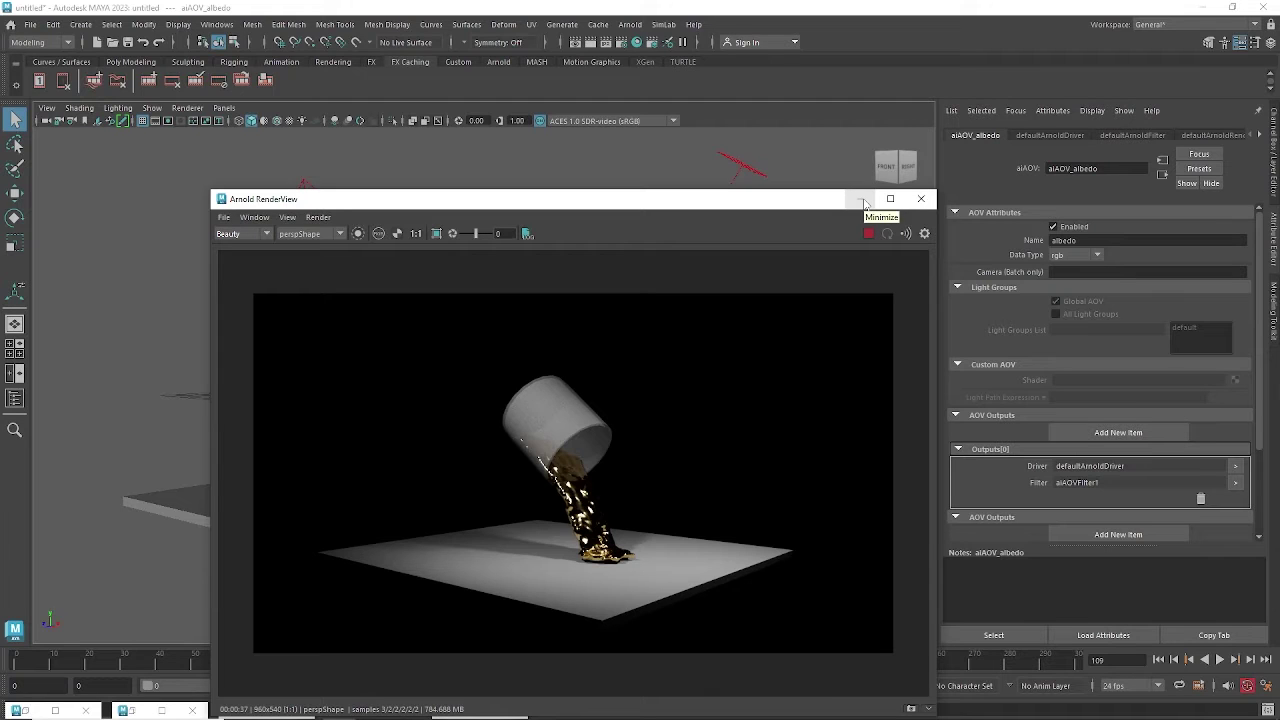
# Remove the albedo and Z AOVs, close Render Settings, and launch File Explorer from the taskbar.
pyautogui.click(612, 45)
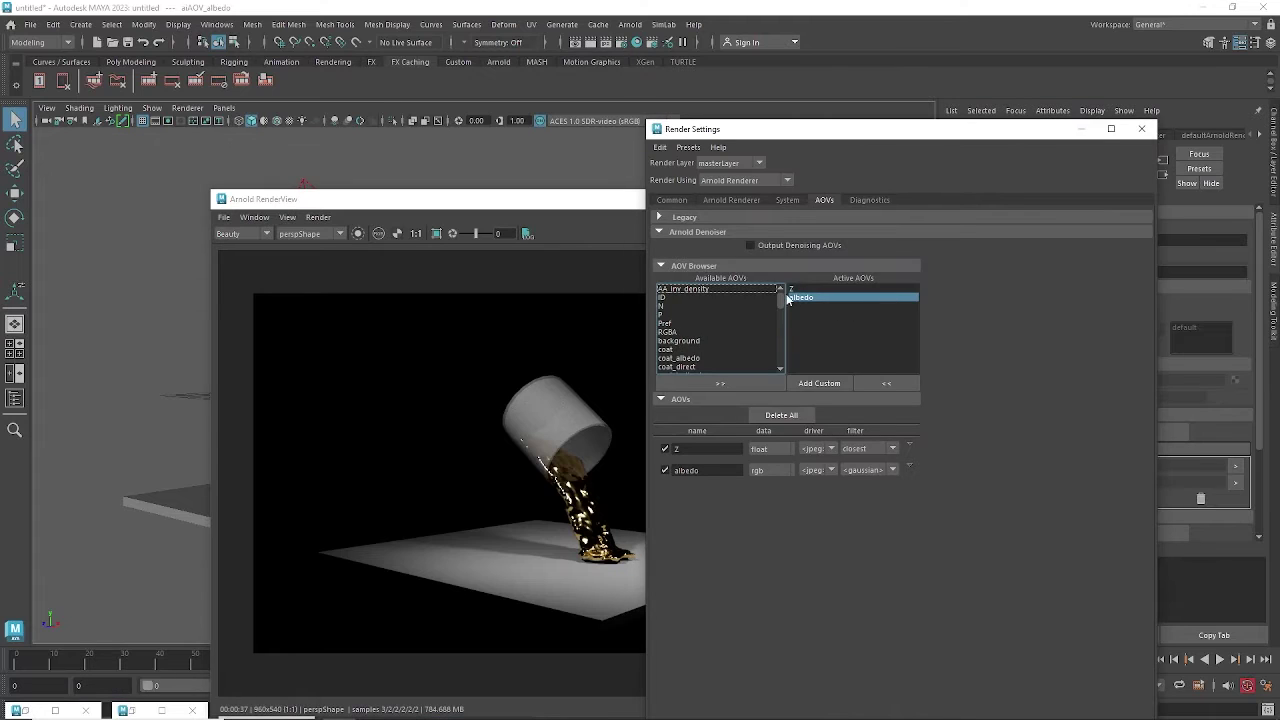
pyautogui.click(886, 385)
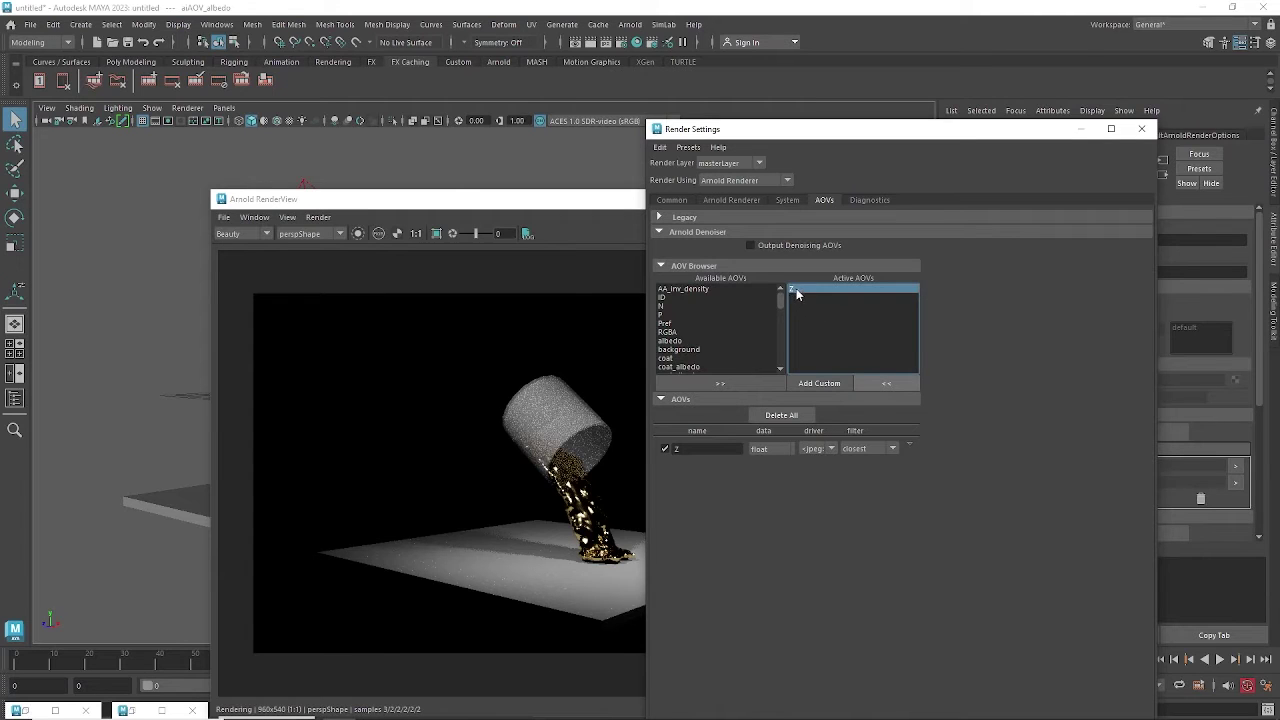
pyautogui.click(886, 383)
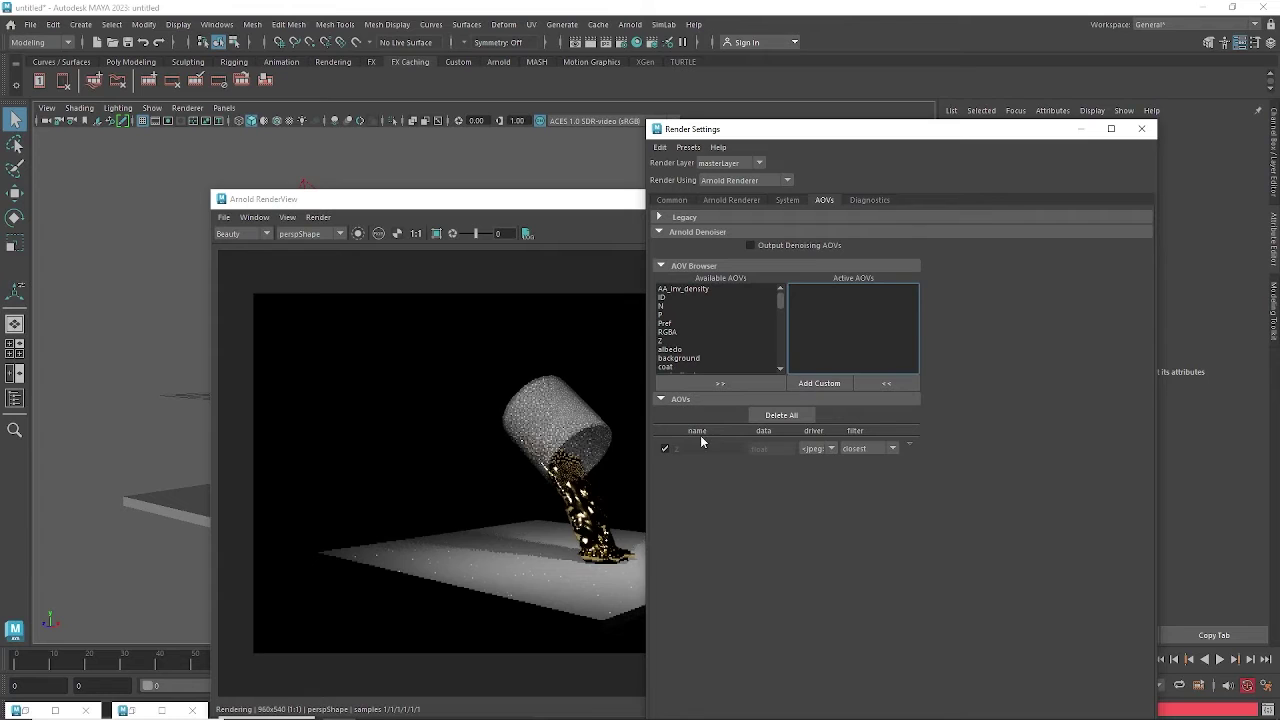
pyautogui.click(1145, 131)
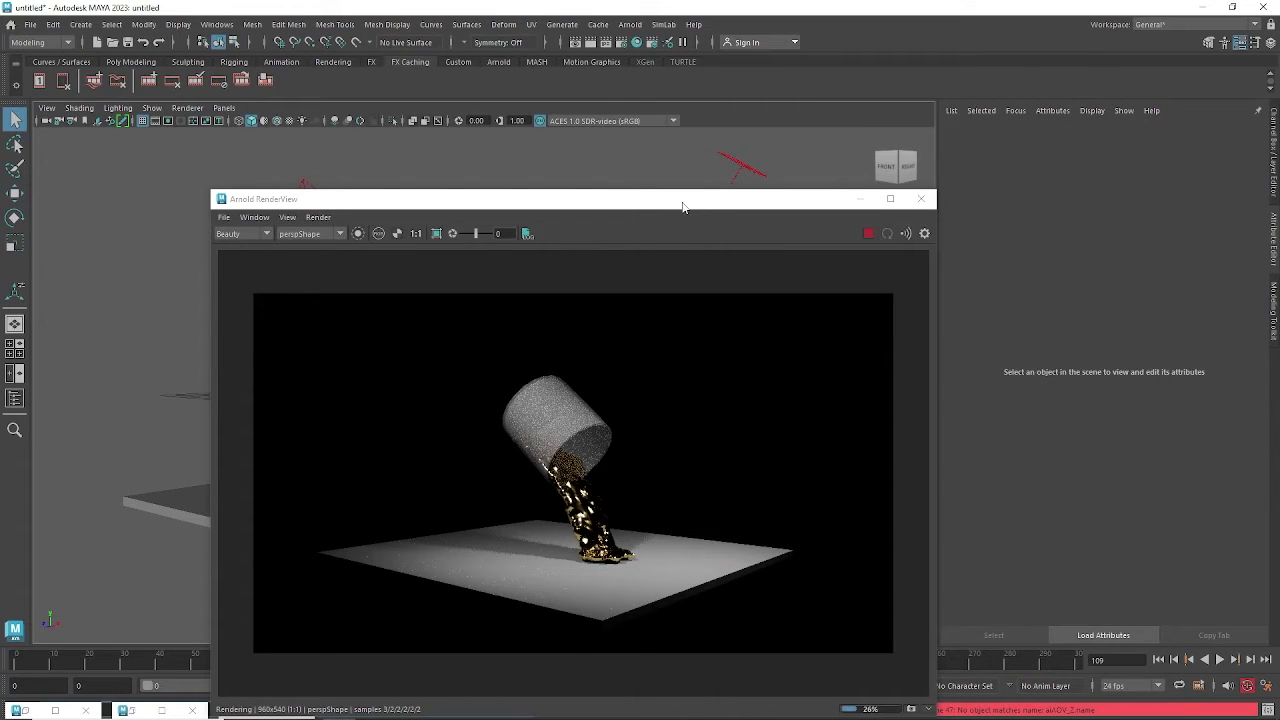
pyautogui.moveTo(702, 201); pyautogui.dragTo(732, 181)
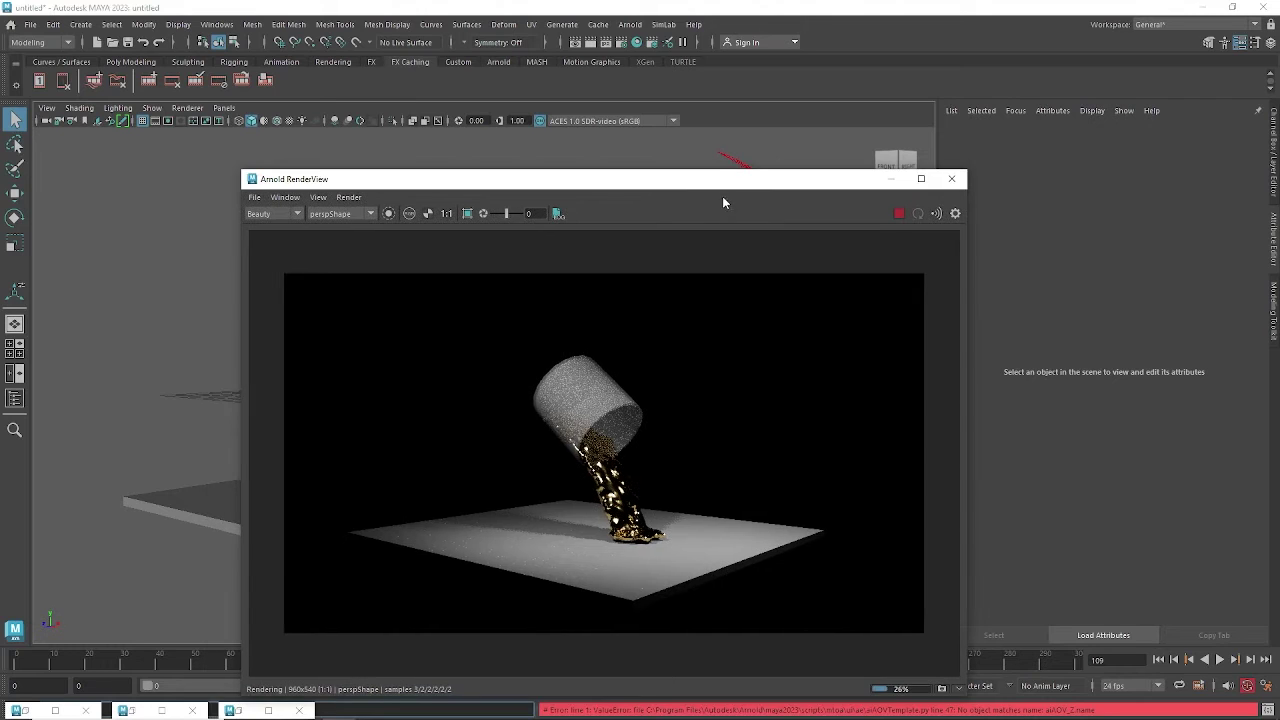
pyautogui.click(274, 708)
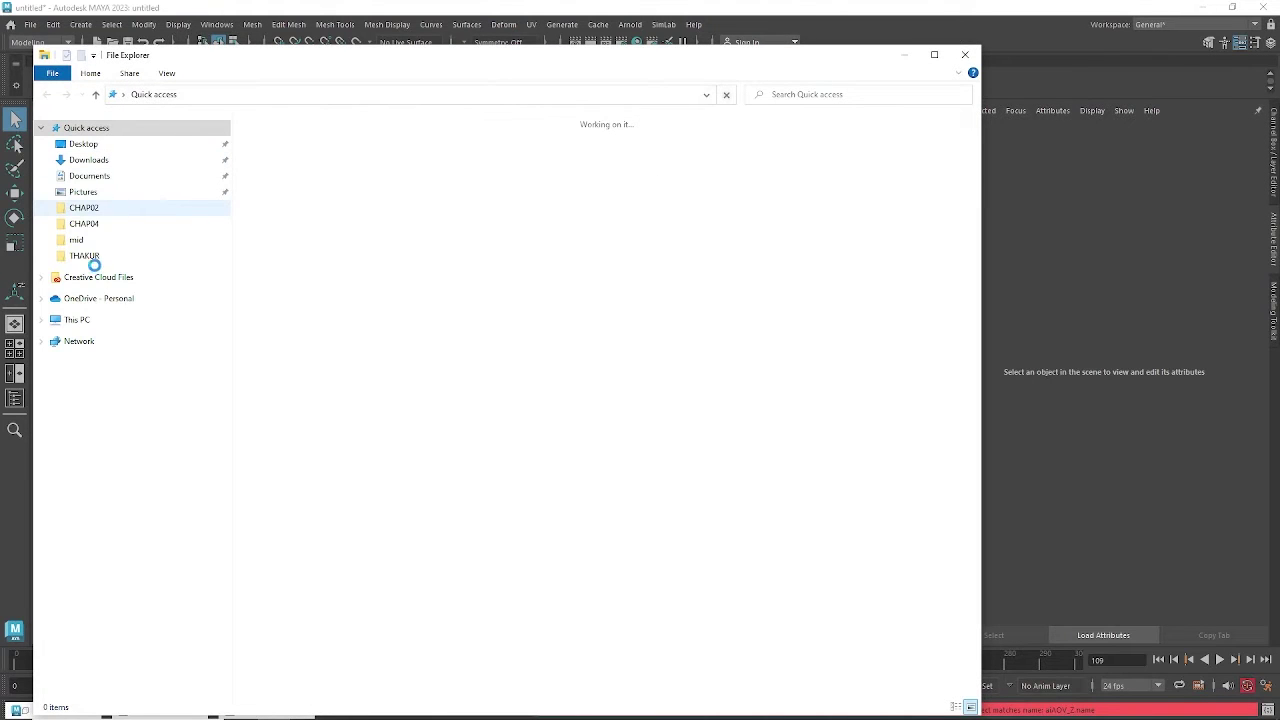
# Go to the THAKUR folder and open the nparticles_liquid video with Media Player.
pyautogui.click(86, 256)
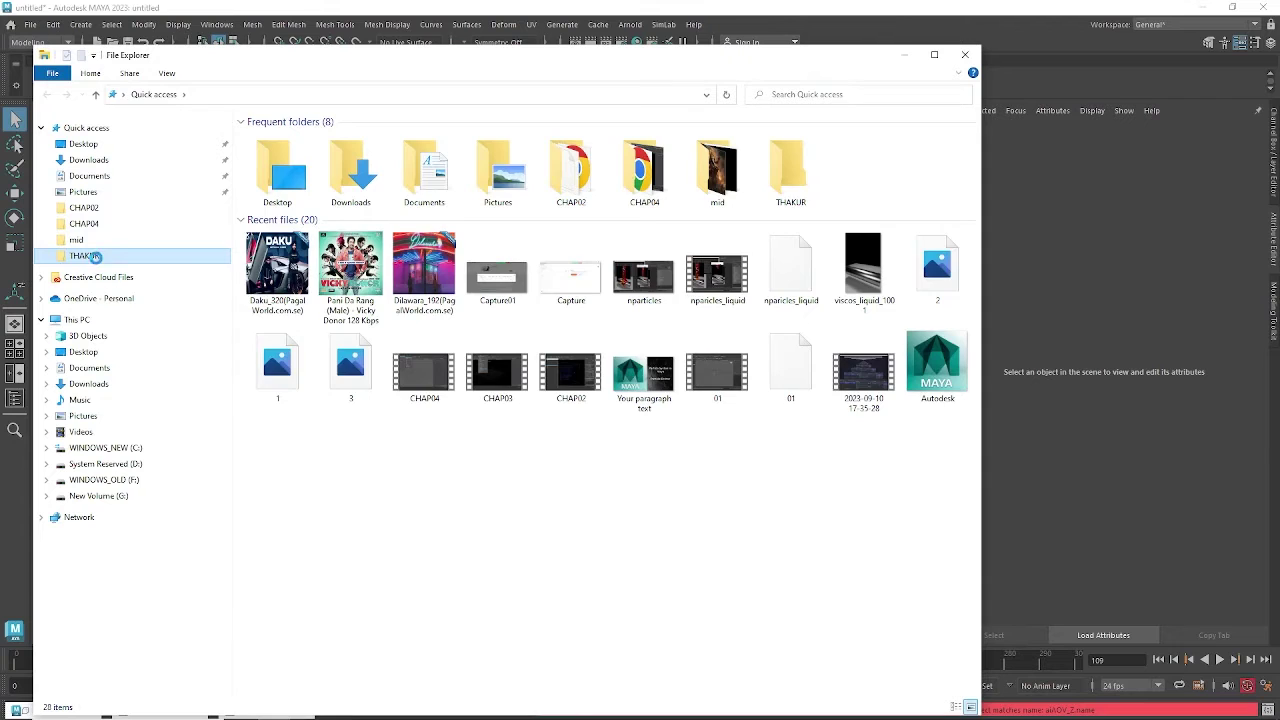
pyautogui.rightClick(433, 374)
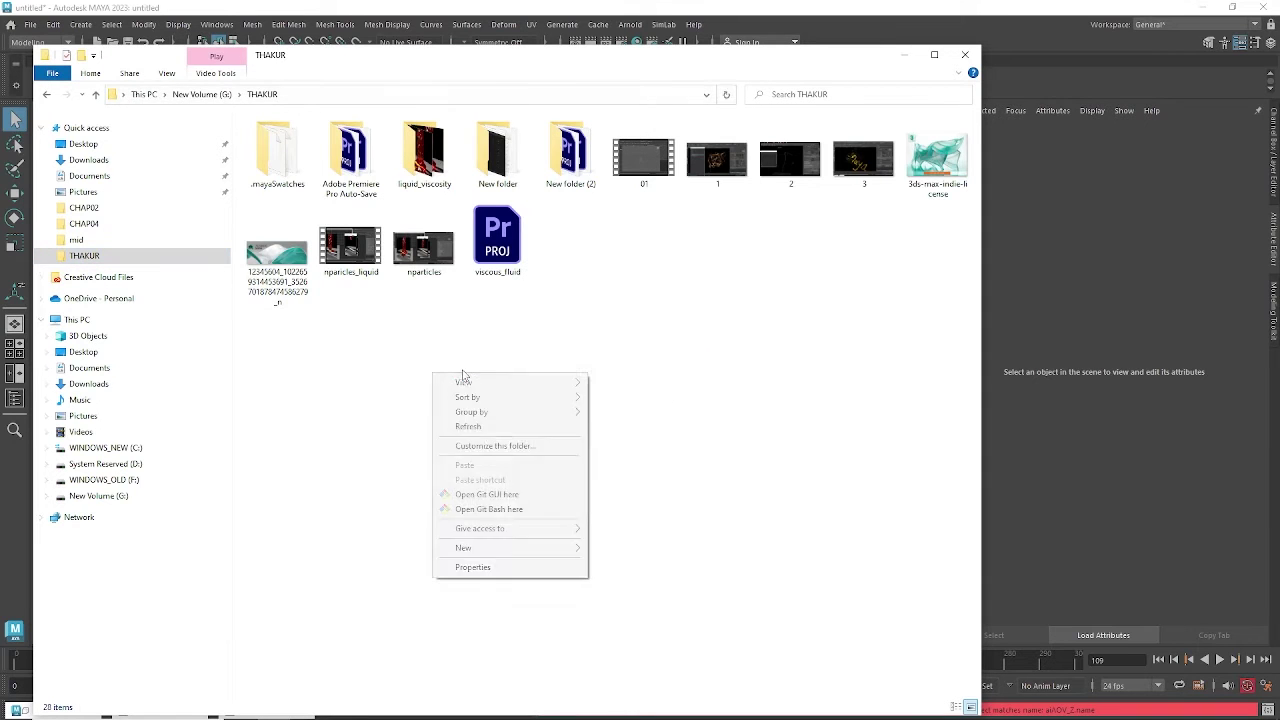
pyautogui.moveTo(486, 548)
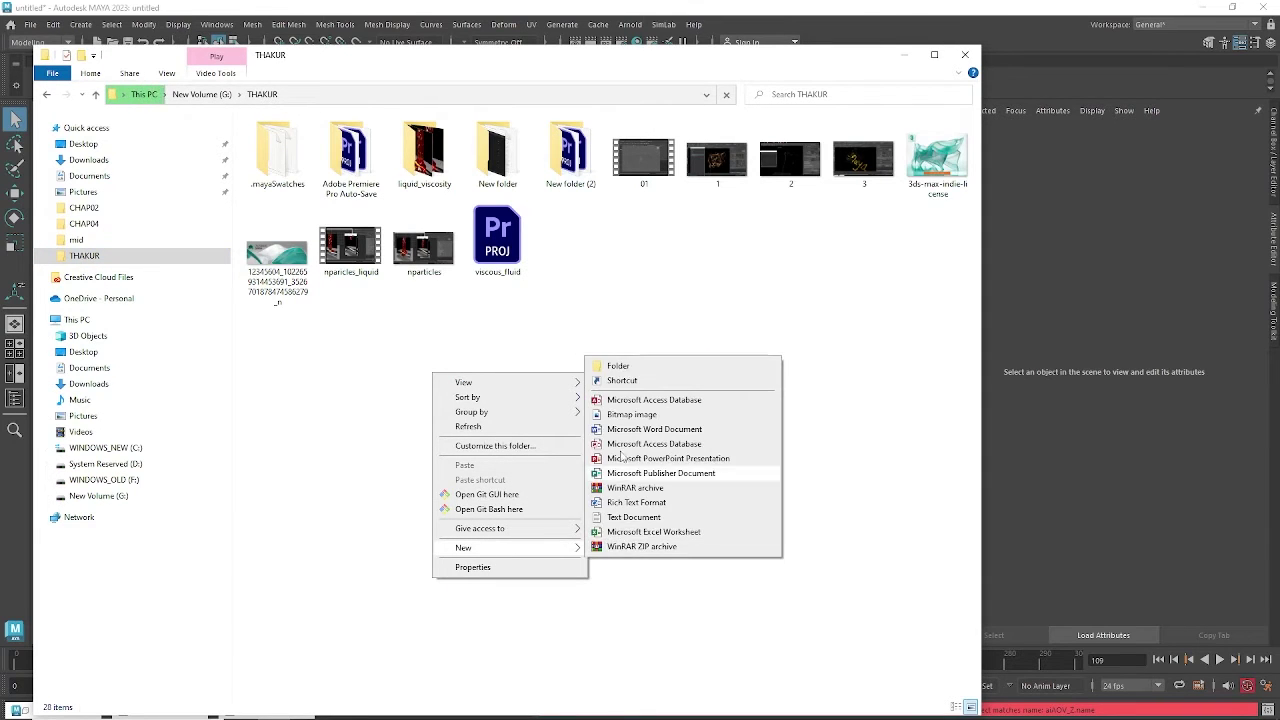
pyautogui.click(629, 247)
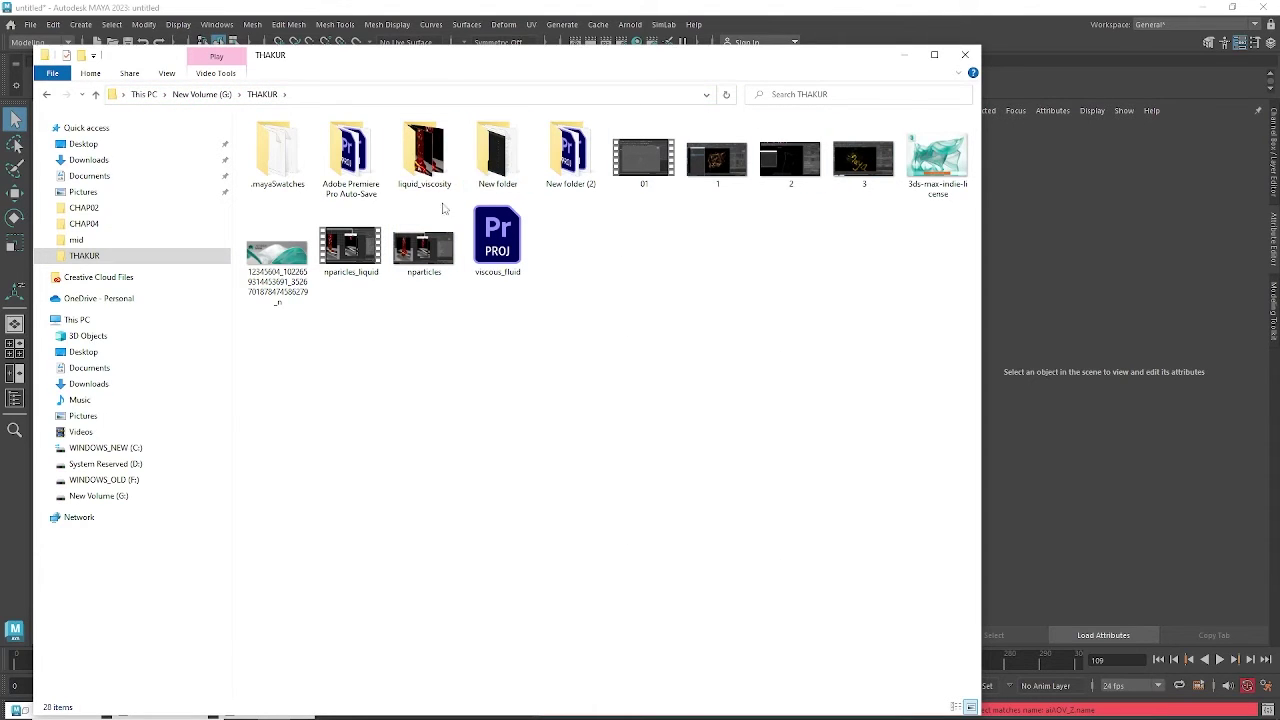
pyautogui.click(356, 262)
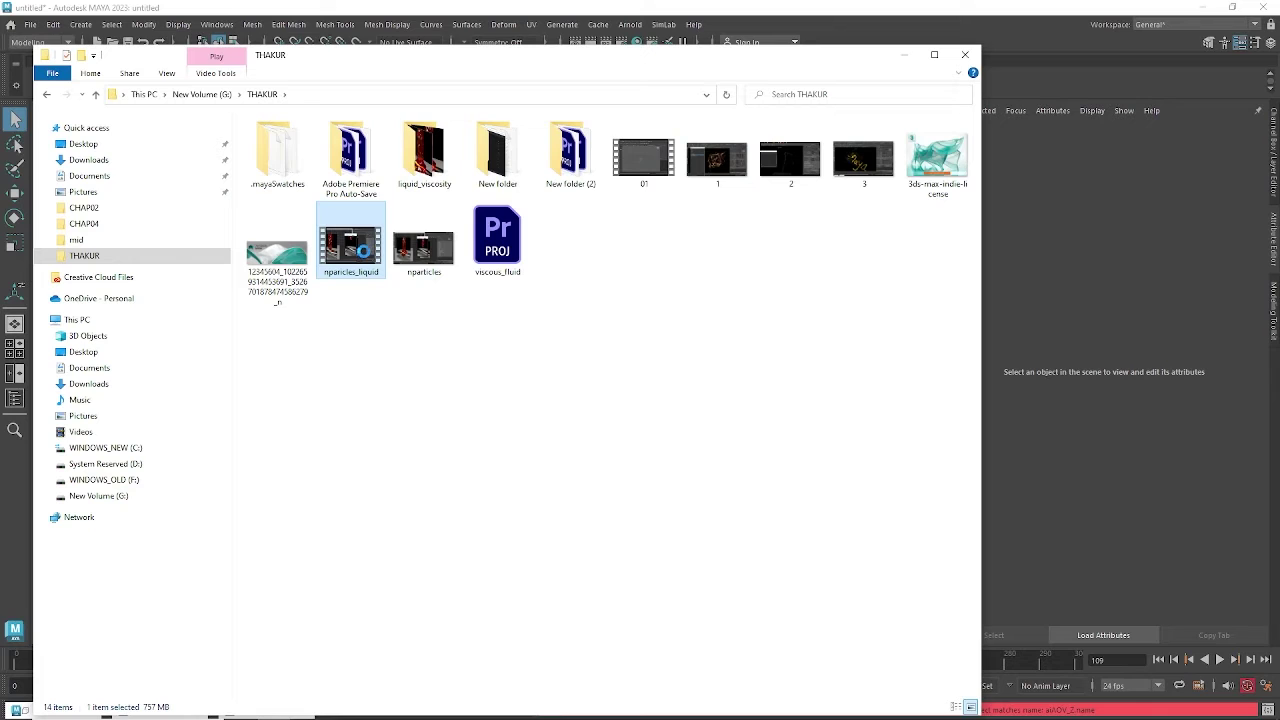
pyautogui.rightClick(360, 251)
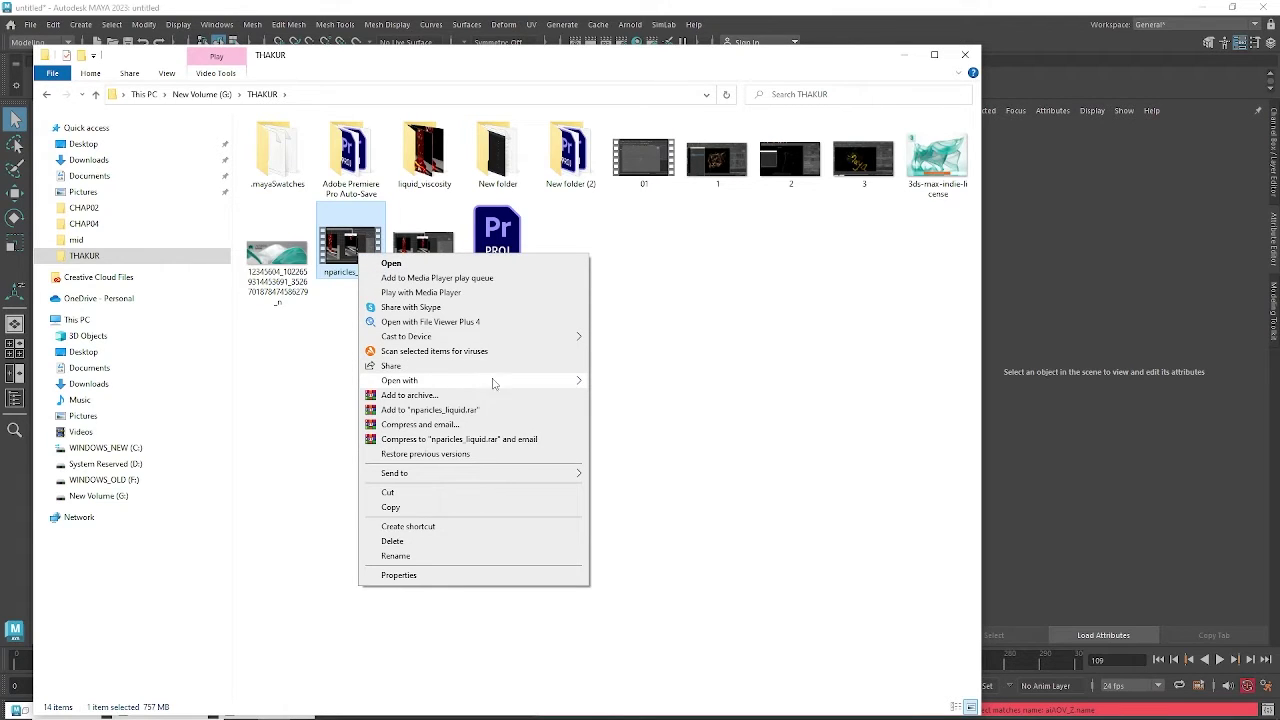
pyautogui.click(476, 382)
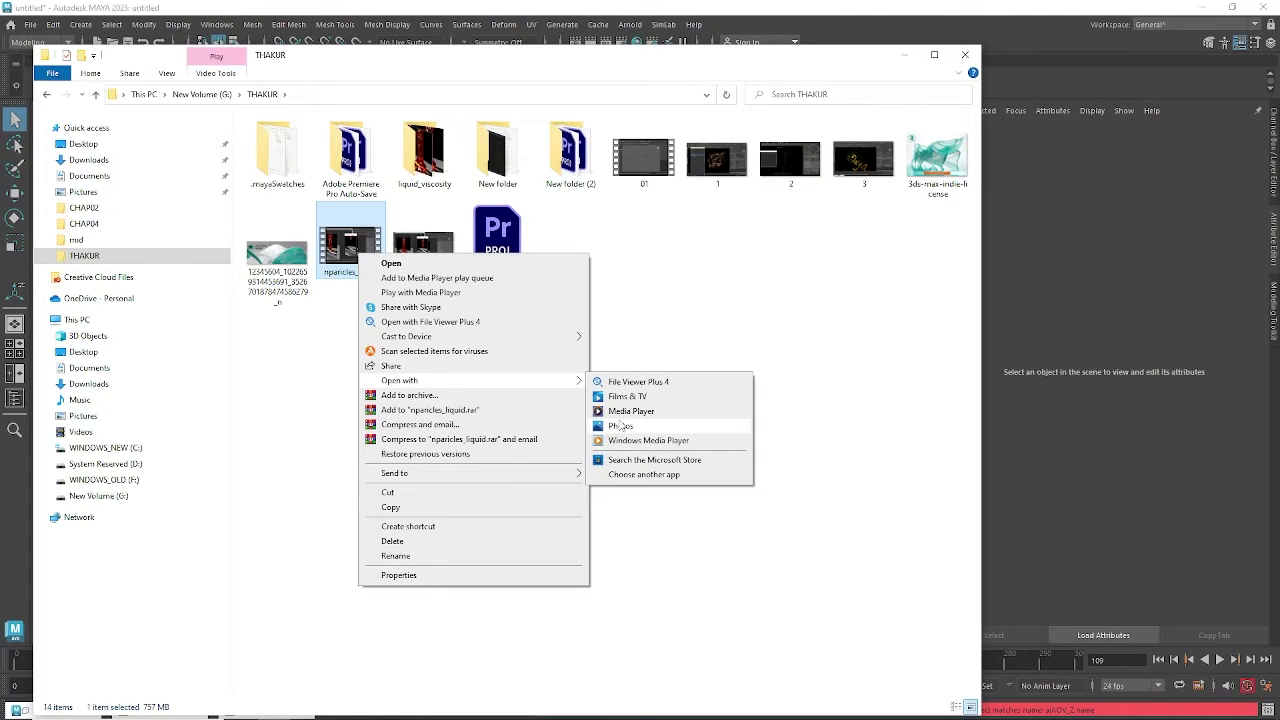
pyautogui.click(622, 427)
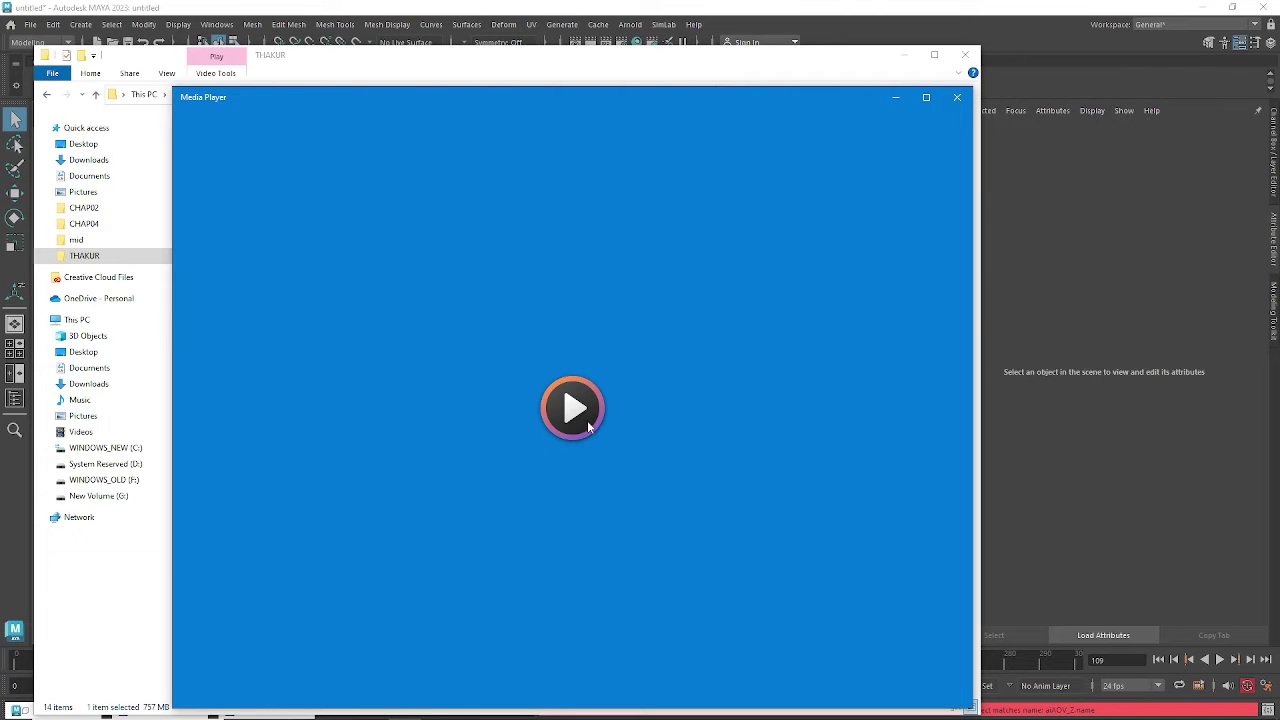
# Pause the nparticles_liquid video at 00:00:06 and minimize Media Player.
pyautogui.moveTo(284, 712)
pyautogui.moveTo(341, 92); pyautogui.dragTo(400, 54)
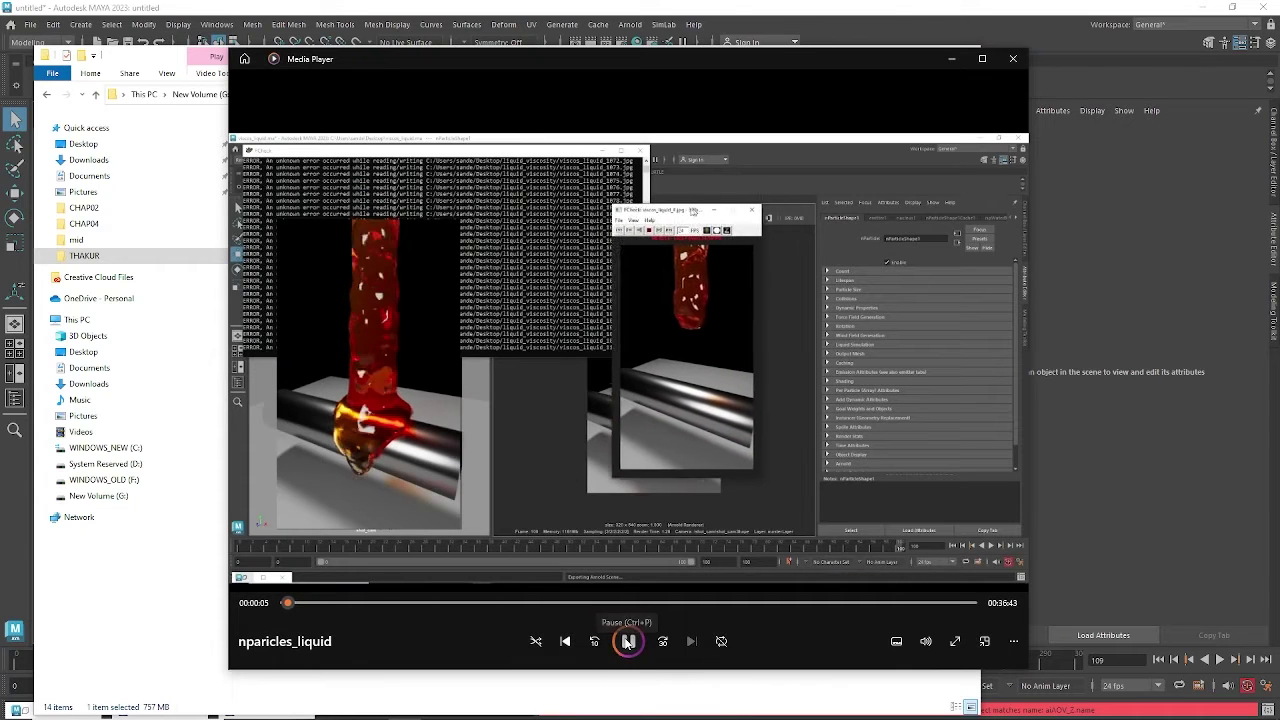
pyautogui.click(628, 641)
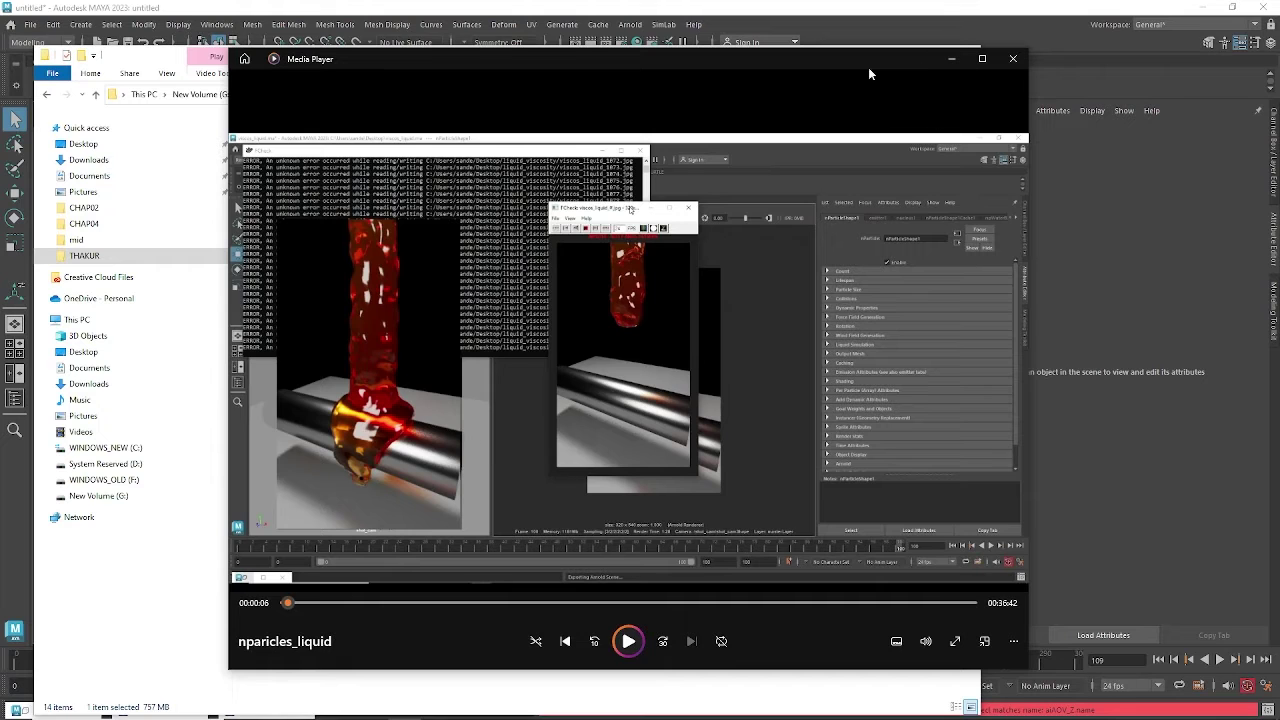
pyautogui.moveTo(867, 64); pyautogui.dragTo(841, 73)
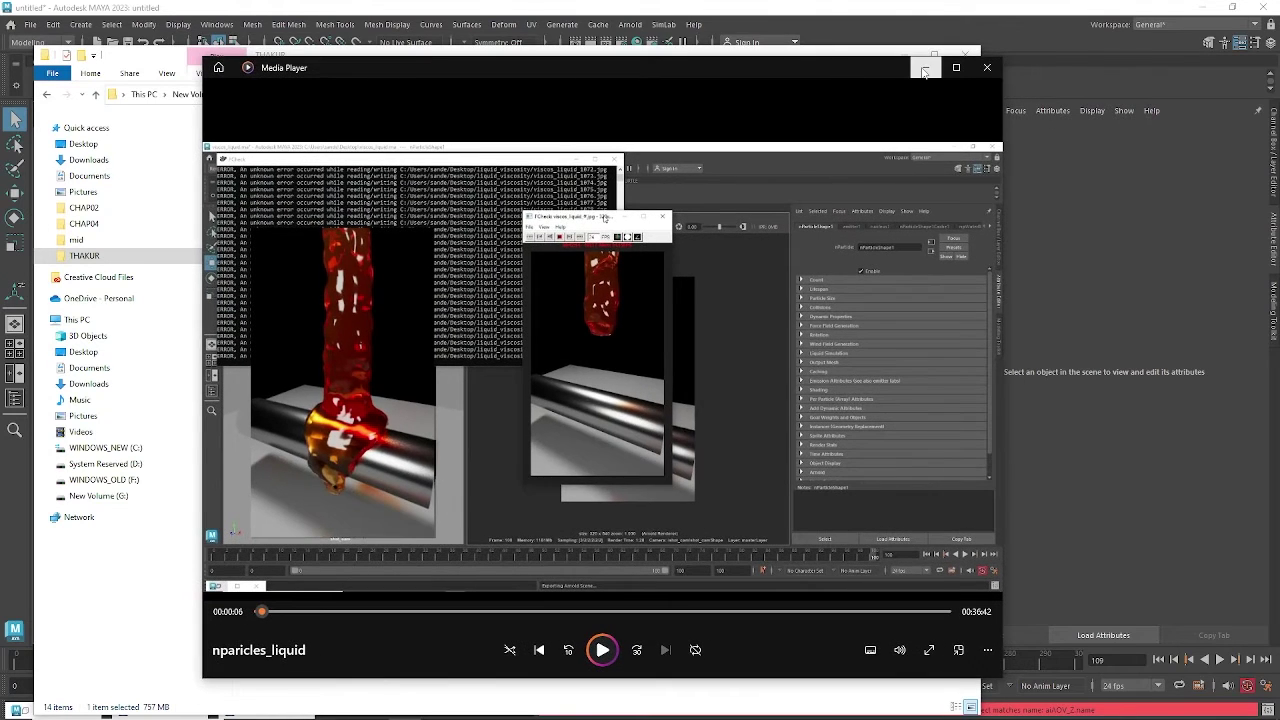
pyautogui.click(924, 70)
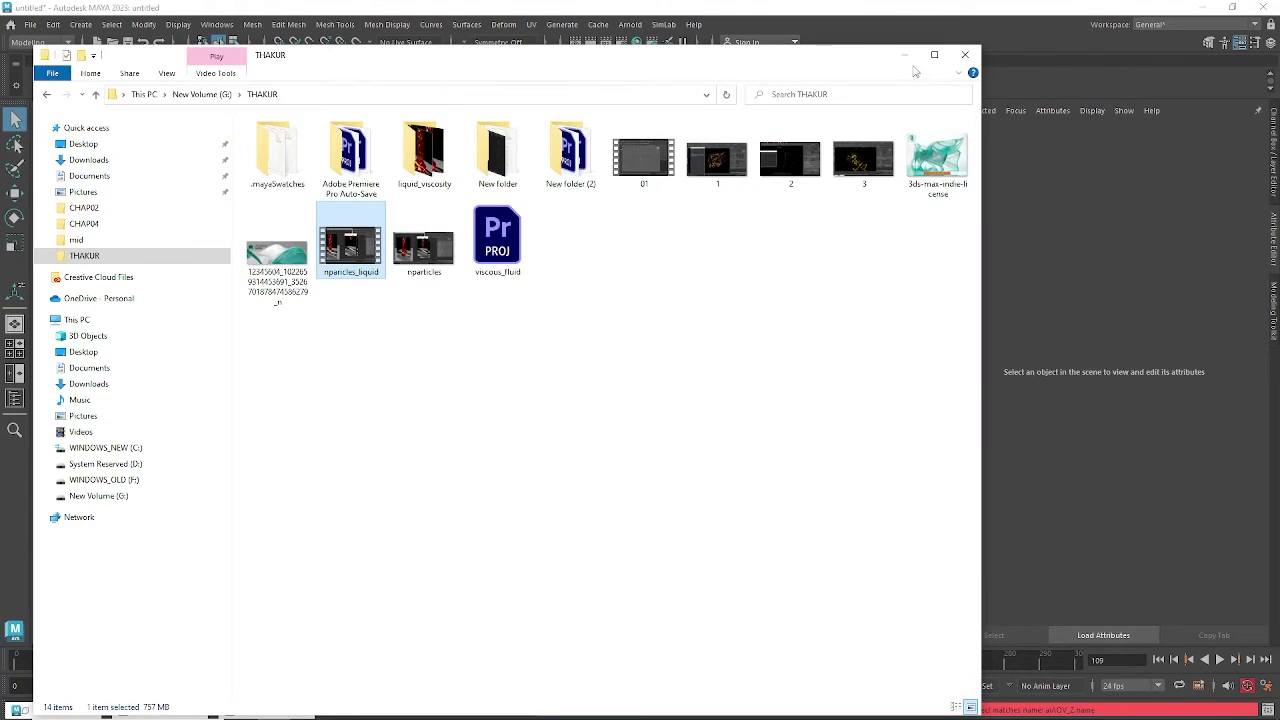
# Hide Explorer and the Render View, then confirm Arnold sampling in Render Settings.
pyautogui.click(904, 55)
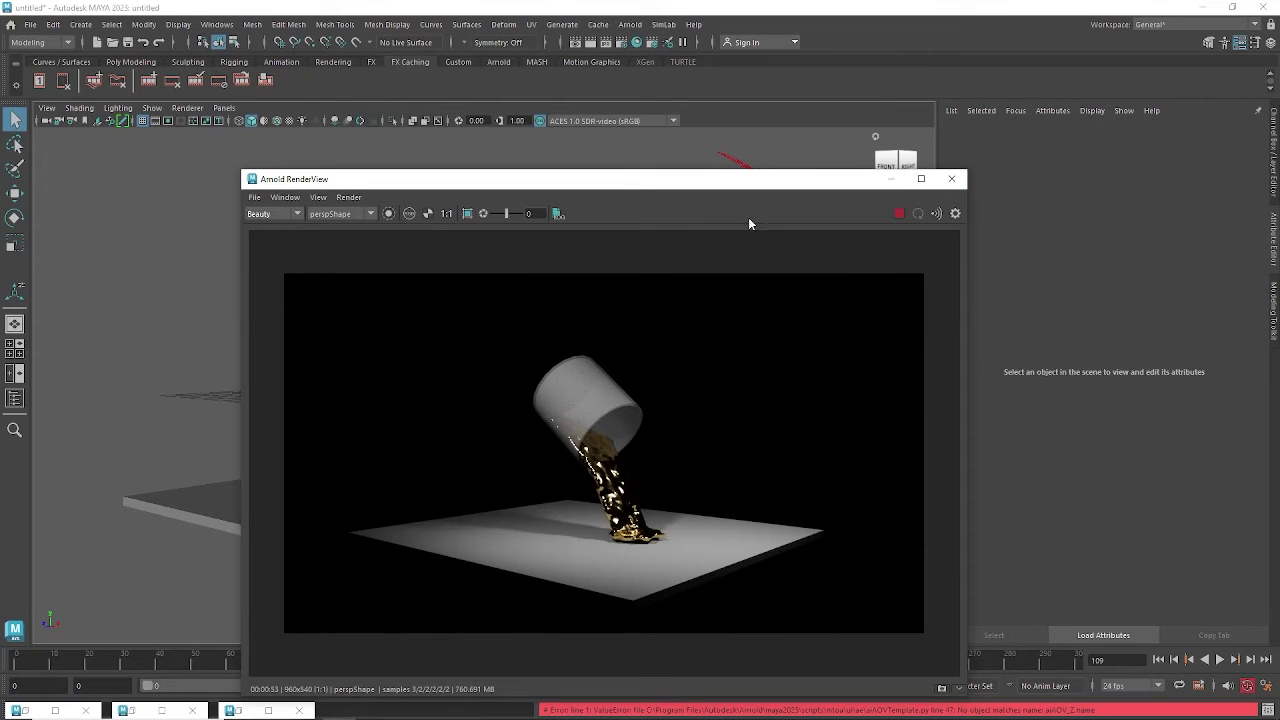
pyautogui.click(893, 180)
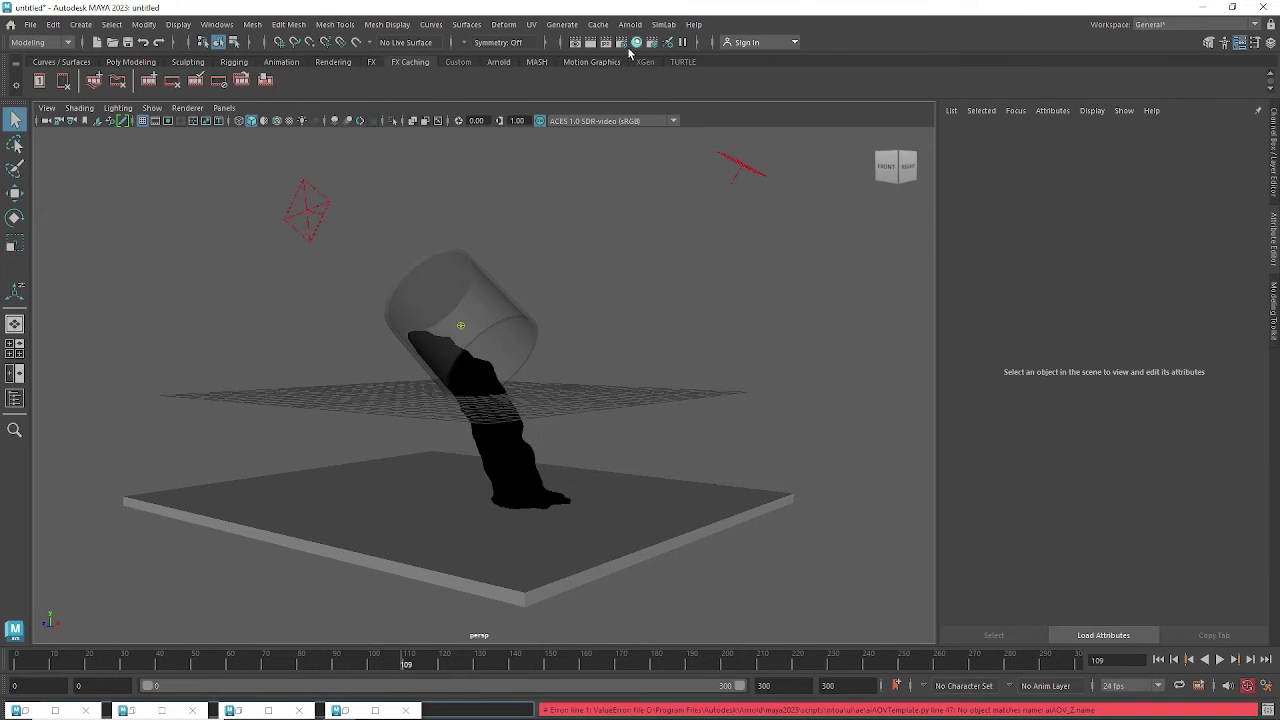
pyautogui.click(624, 44)
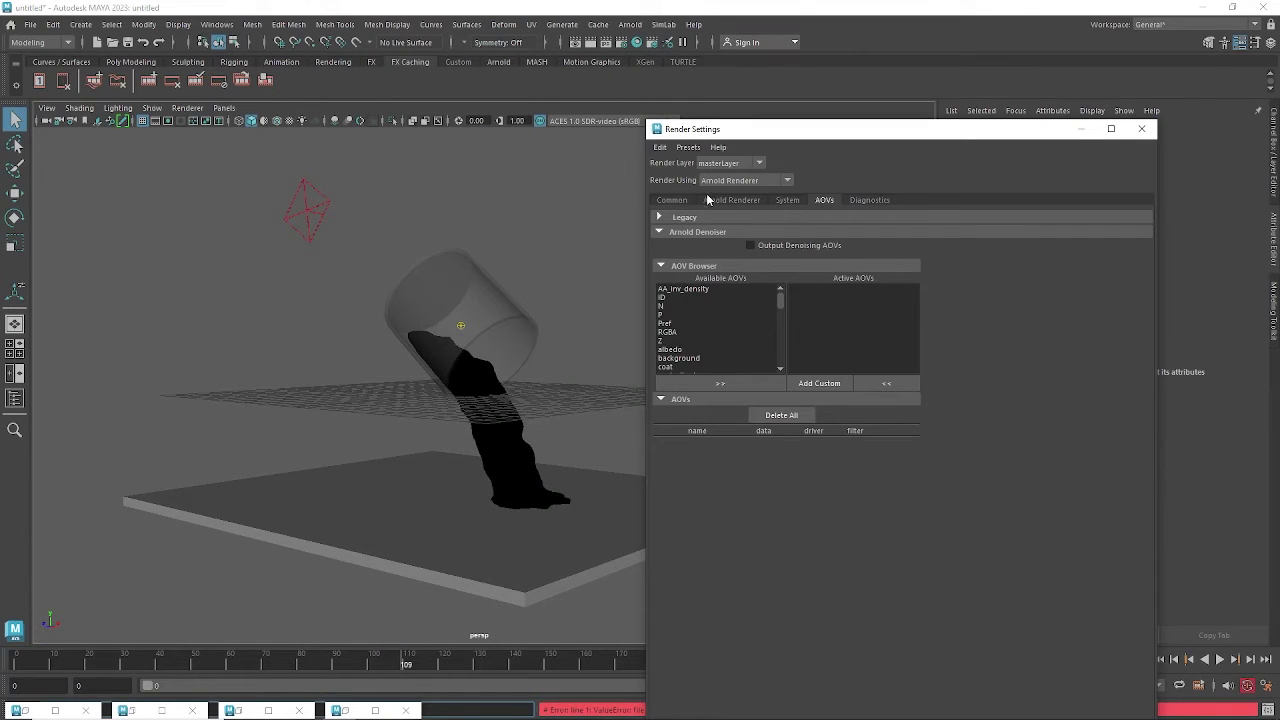
pyautogui.click(727, 201)
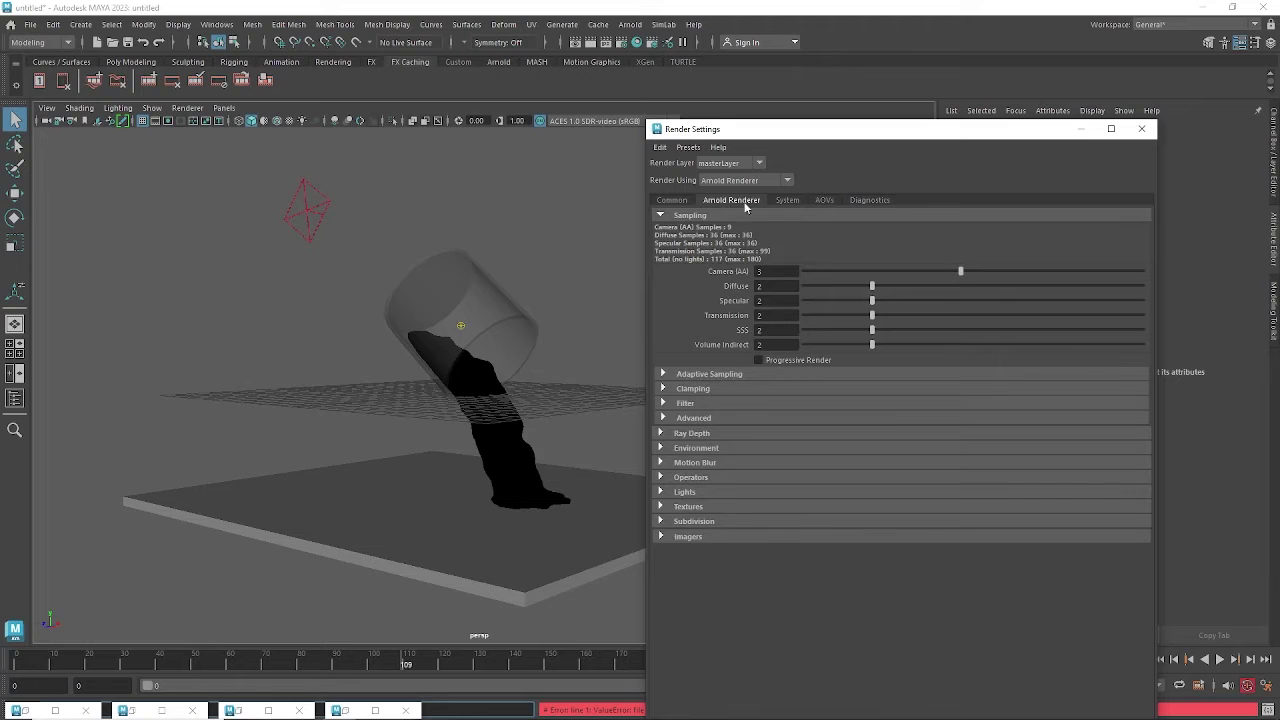
pyautogui.click(1078, 131)
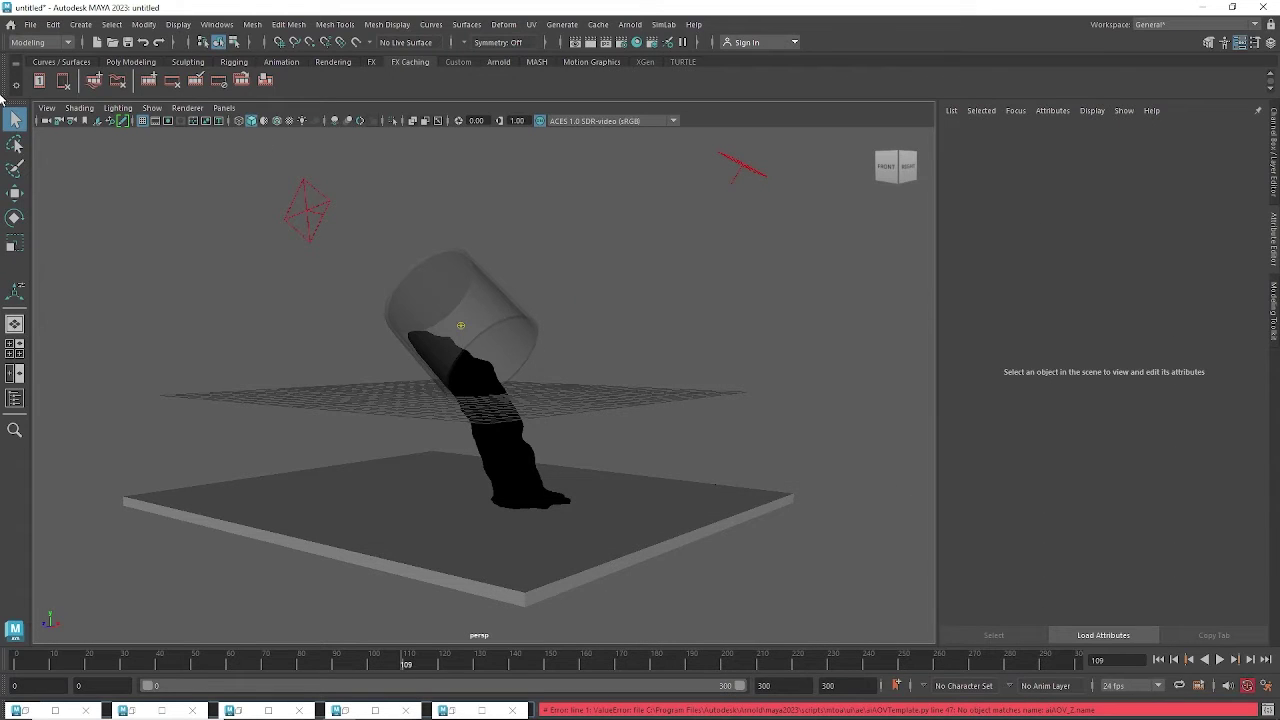
# Switch to the Rendering menu set and open the Render Sequence options.
pyautogui.click(40, 42)
pyautogui.click(35, 112)
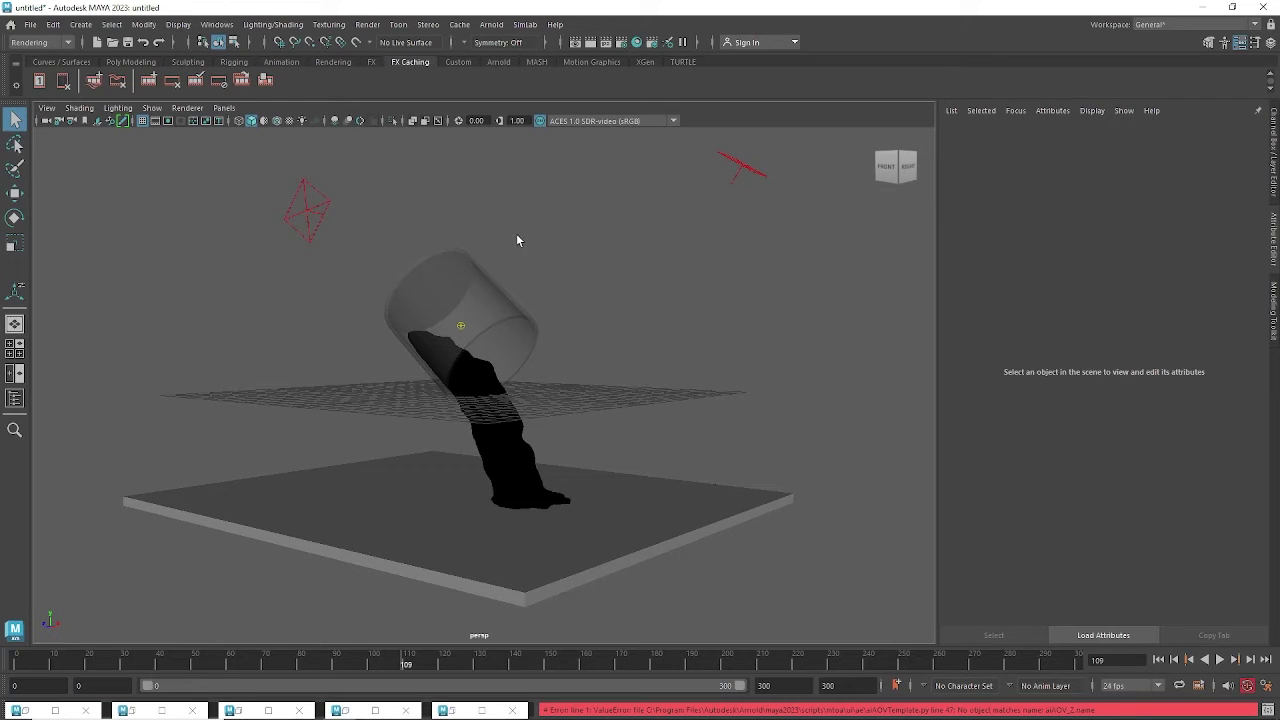
pyautogui.click(366, 25)
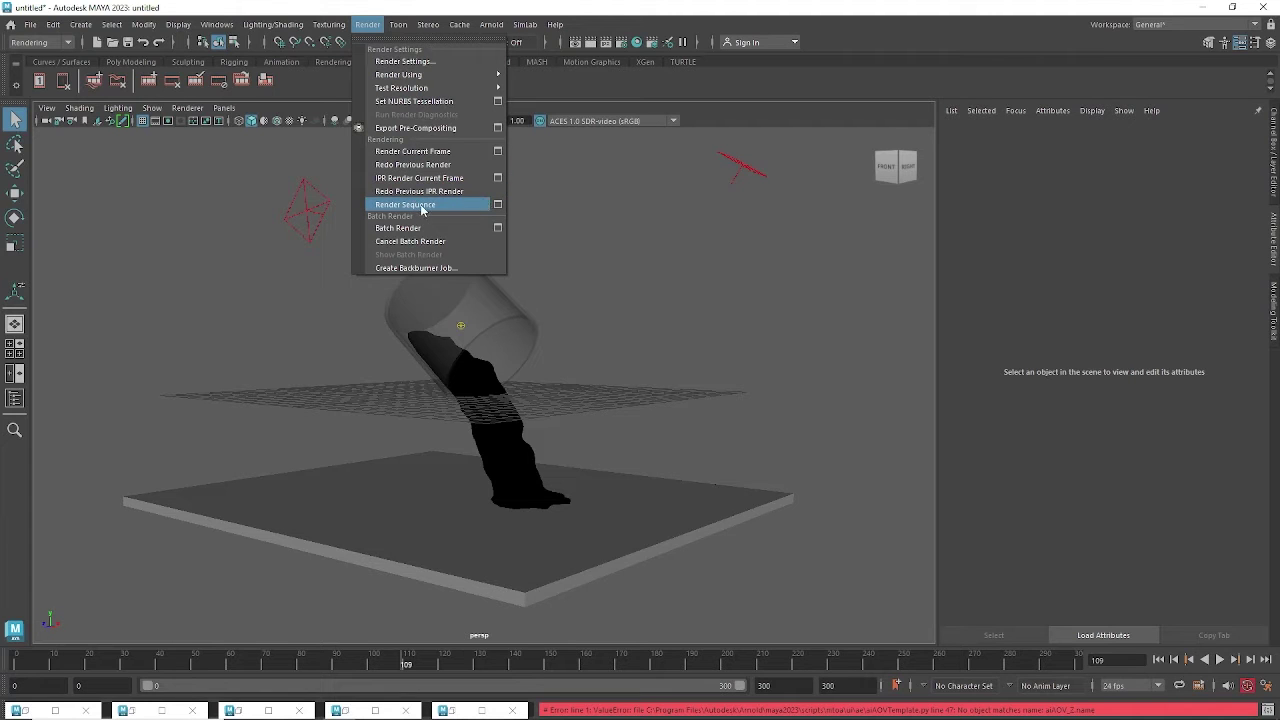
pyautogui.click(498, 204)
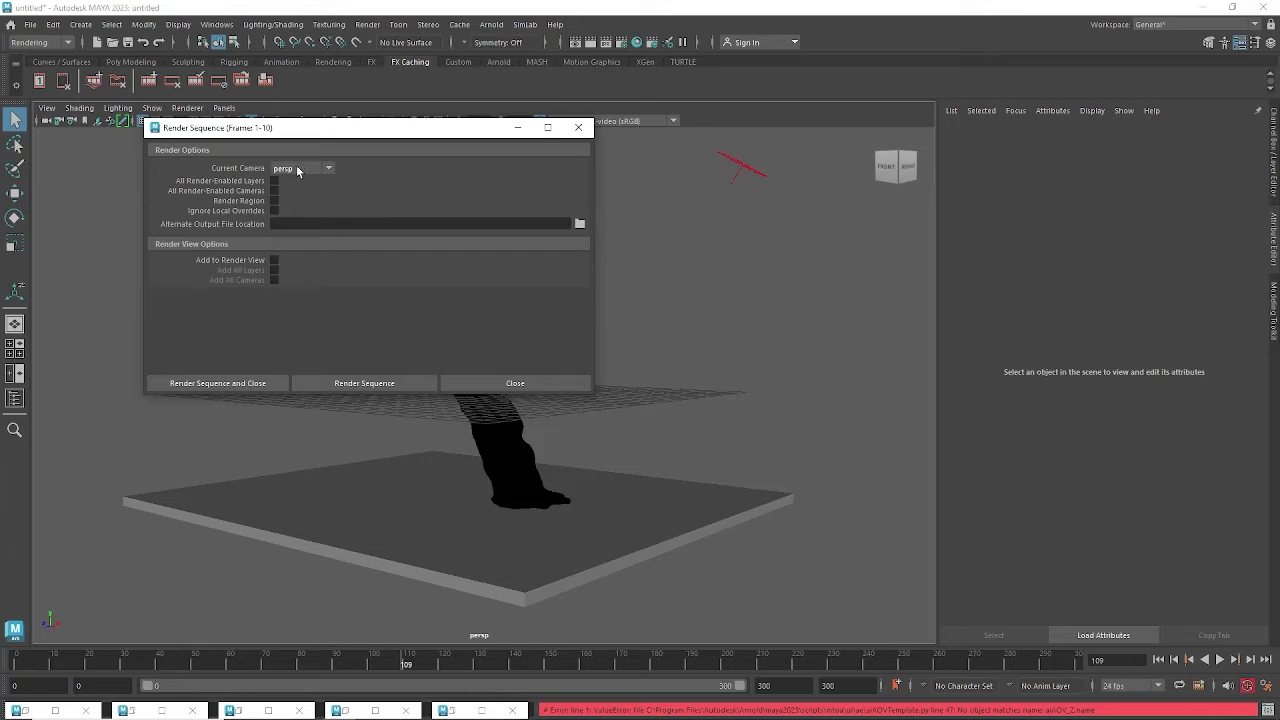
# Browse for the alternate output location and navigate to G:\THAKUR.
pyautogui.click(579, 225)
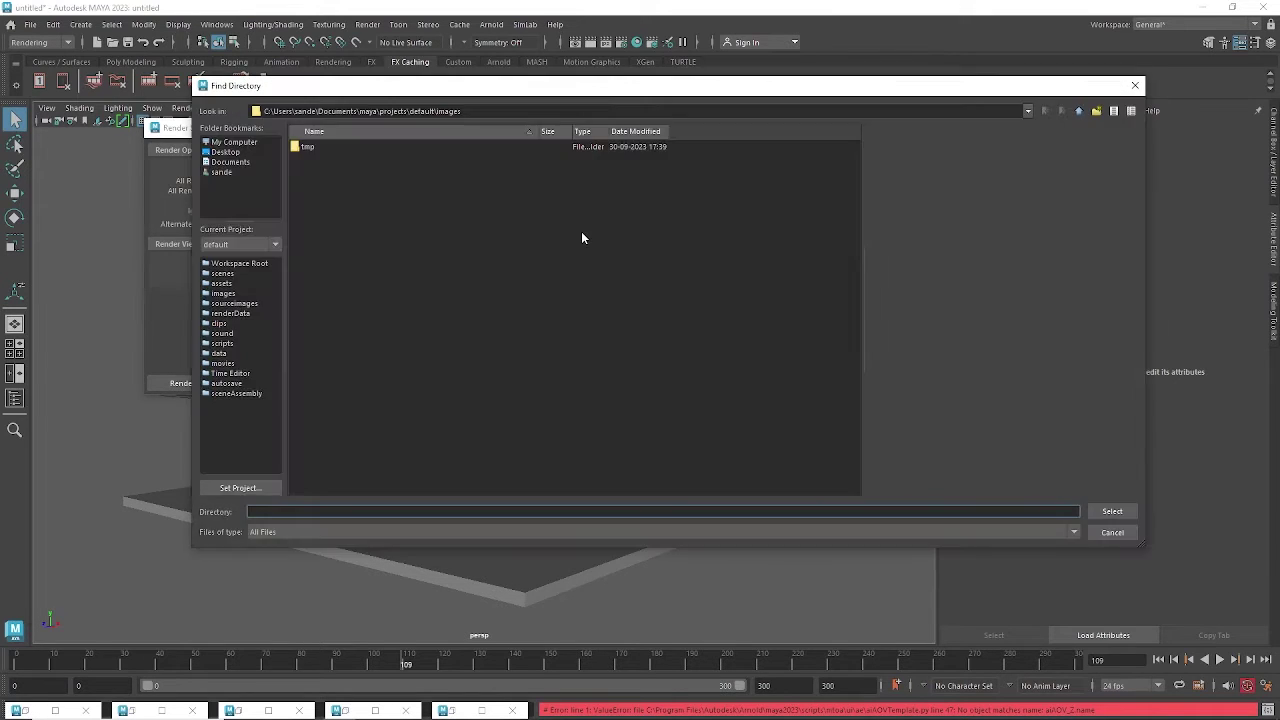
pyautogui.click(233, 143)
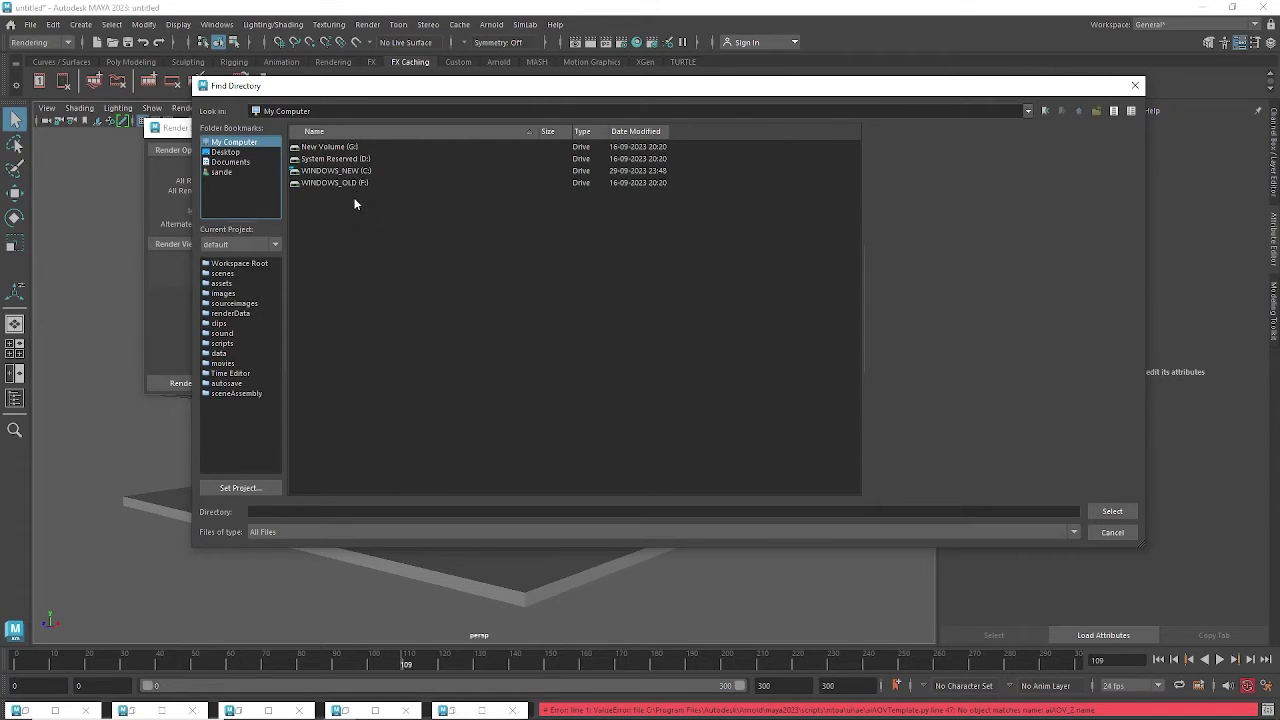
pyautogui.doubleClick(350, 150)
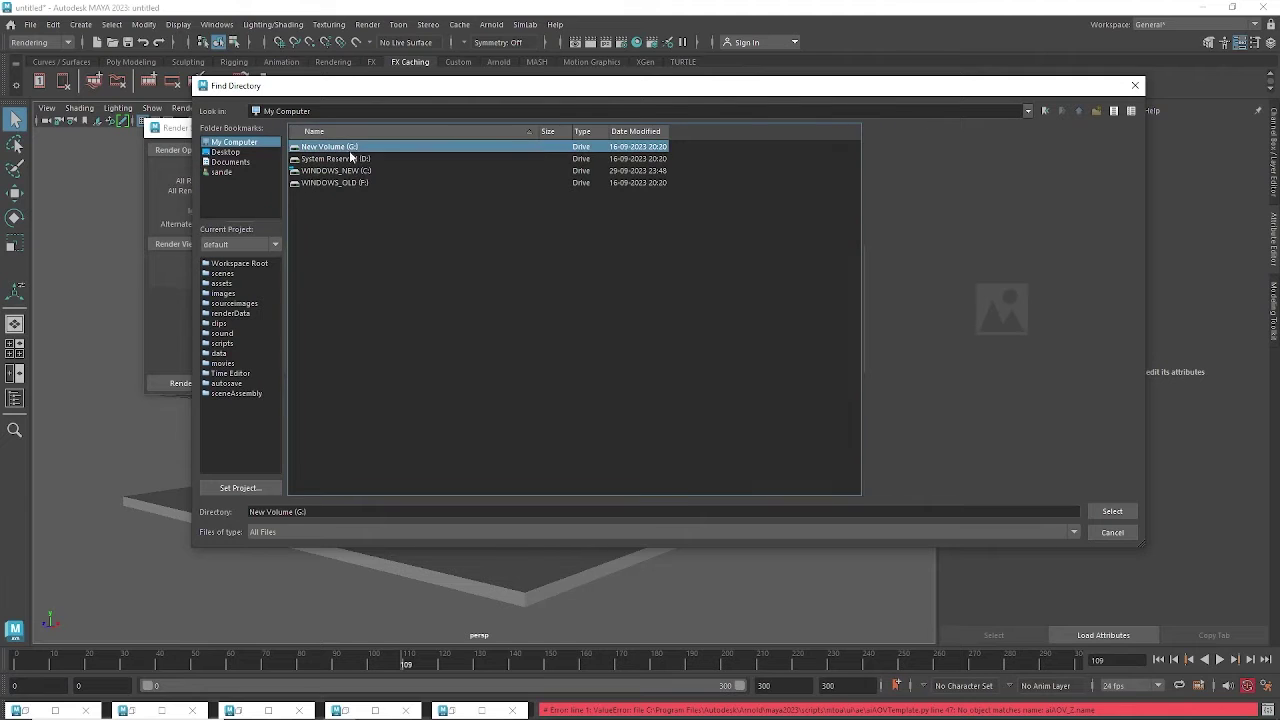
pyautogui.click(334, 306)
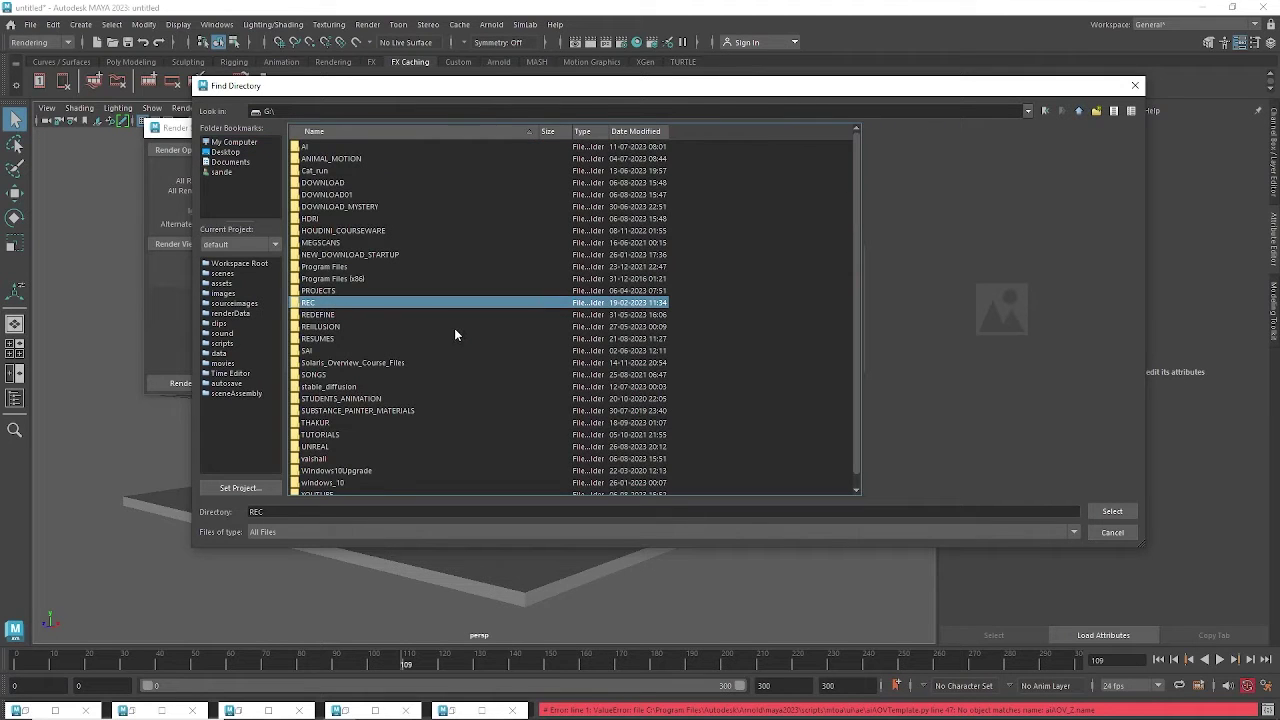
pyautogui.click(330, 422)
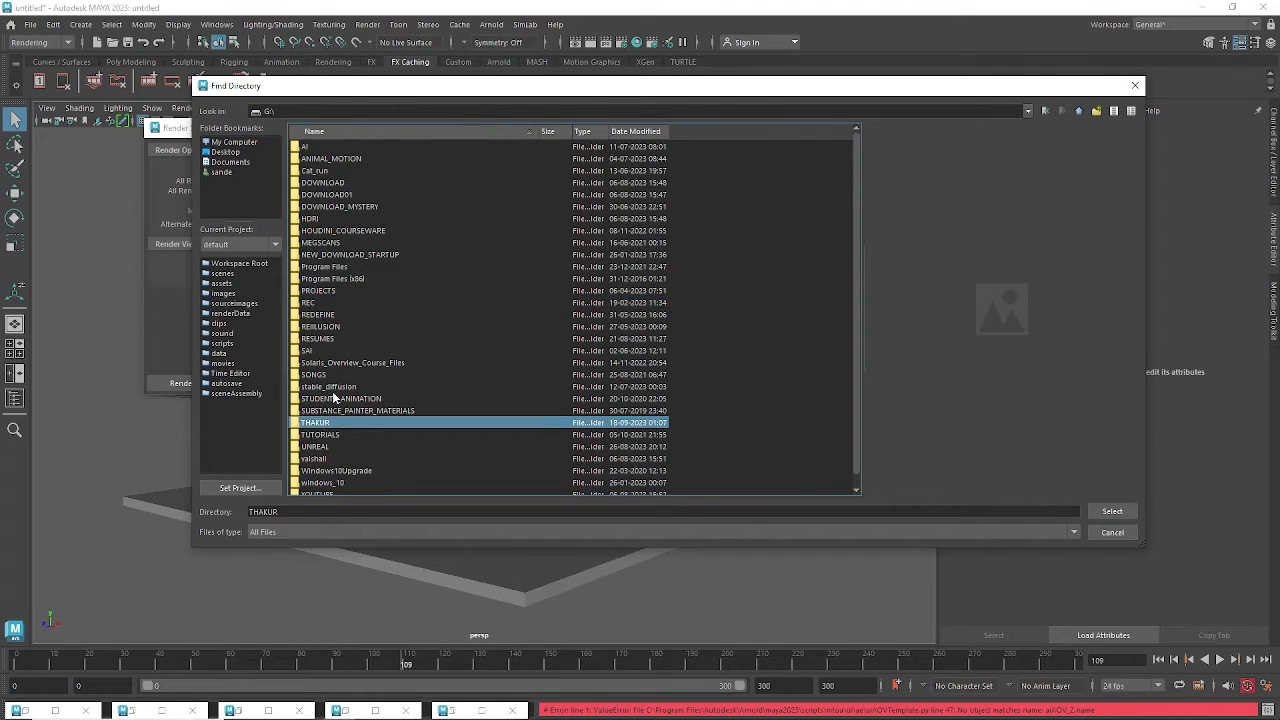
pyautogui.doubleClick(316, 422)
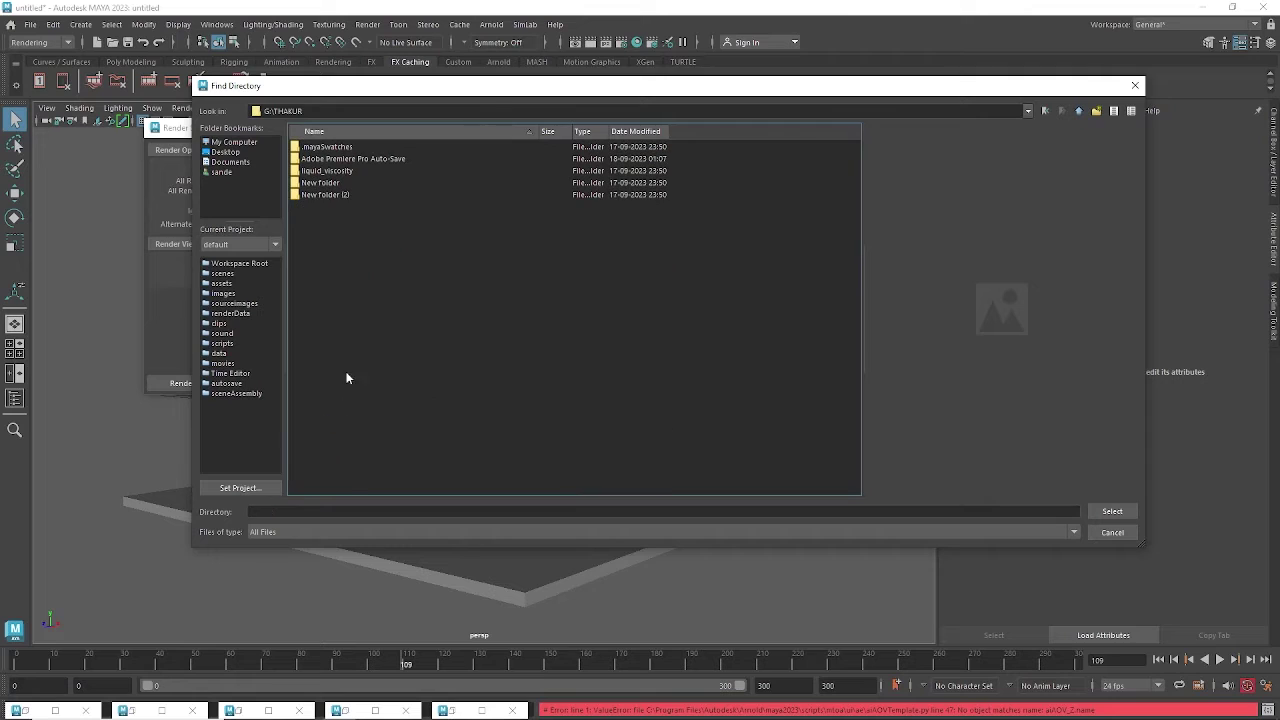
# Create a new folder named 'liq' in THAKUR and select it as the output location.
pyautogui.rightClick(340, 242)
pyautogui.click(356, 258)
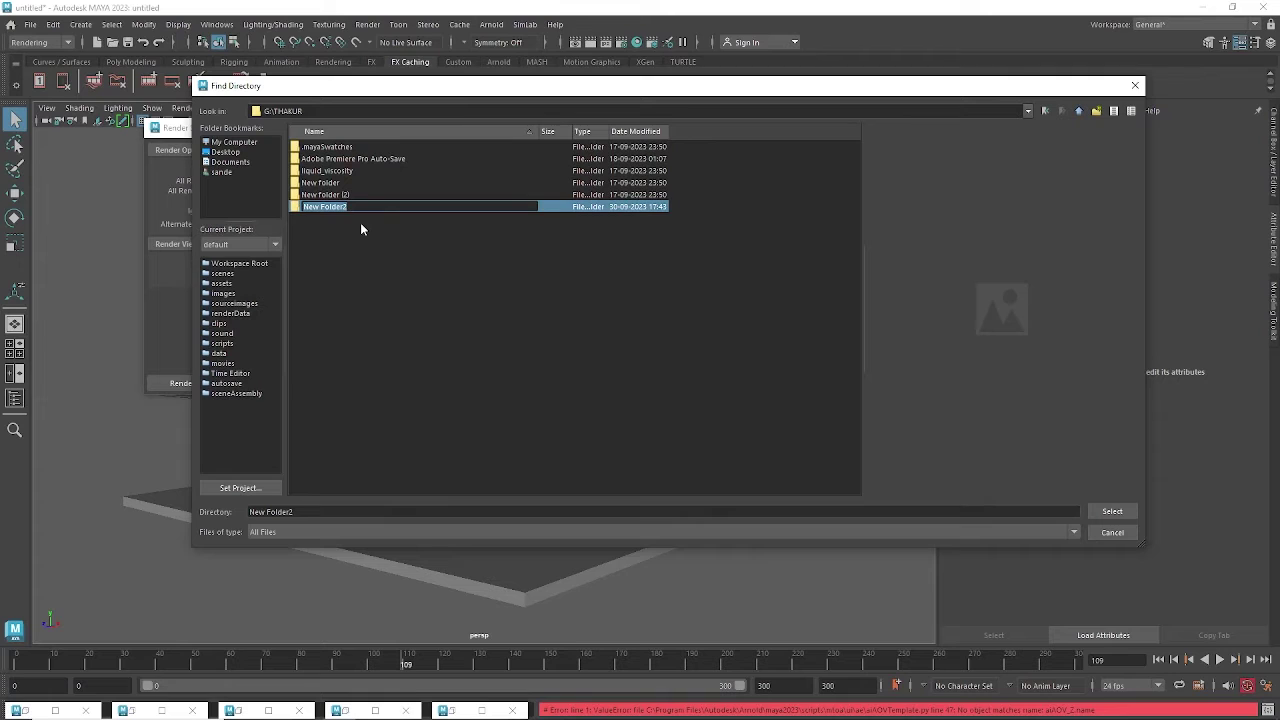
pyautogui.press('BackSpace')
pyautogui.write('I')
pyautogui.press('Return')
pyautogui.doubleClick(322, 210)
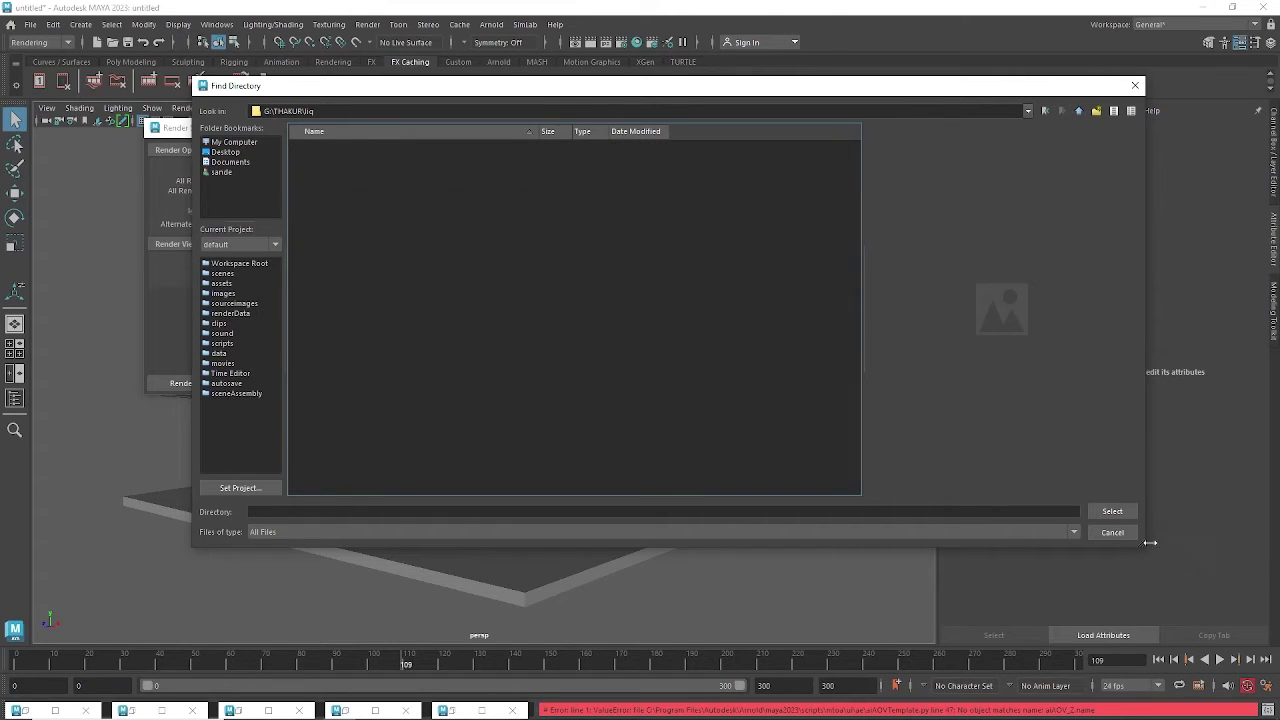
pyautogui.click(1112, 511)
pyautogui.moveTo(334, 225); pyautogui.dragTo(256, 226)
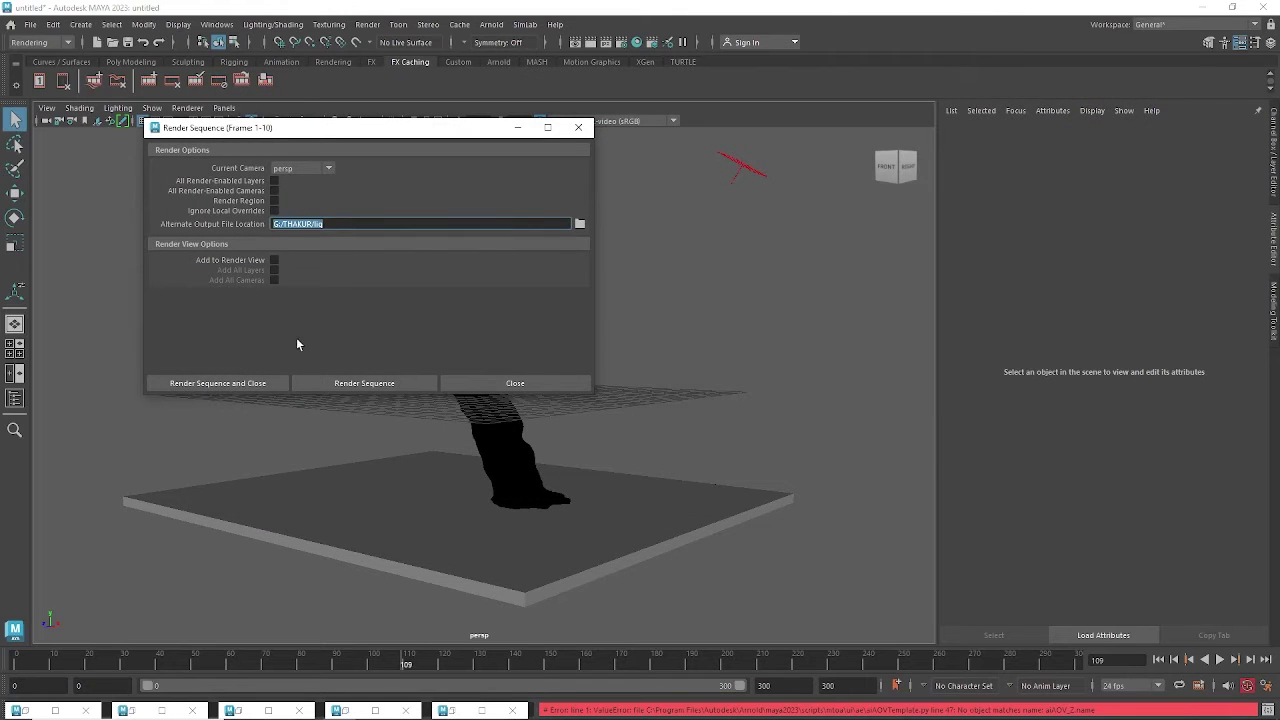
# Render frames 1–10 into liq and bring the THAKUR Explorer window forward.
pyautogui.click(364, 383)
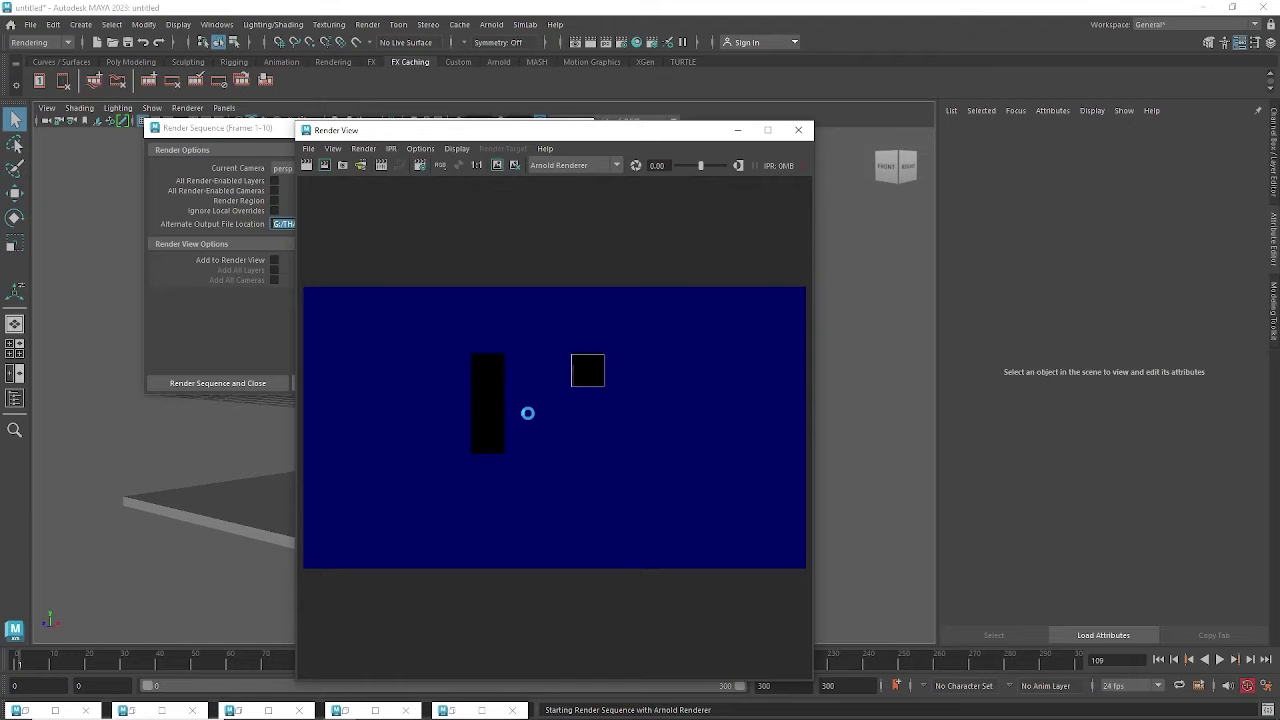
pyautogui.moveTo(530, 714)
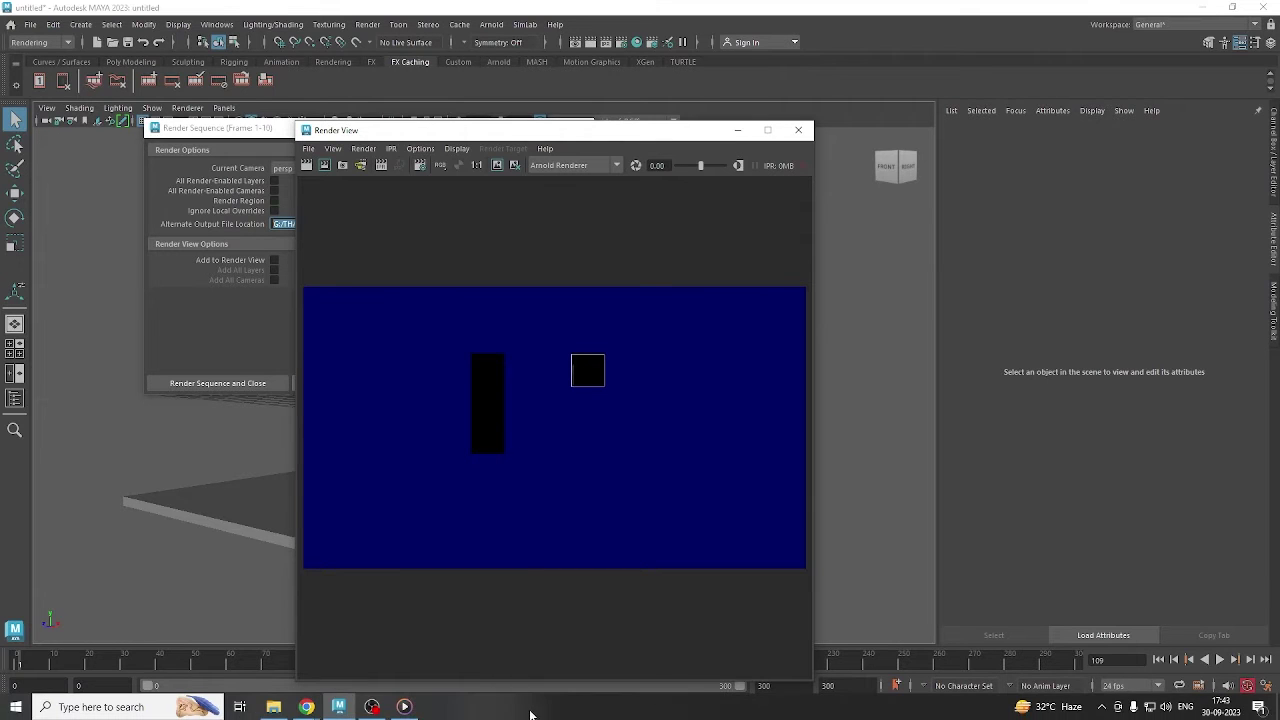
pyautogui.click(273, 706)
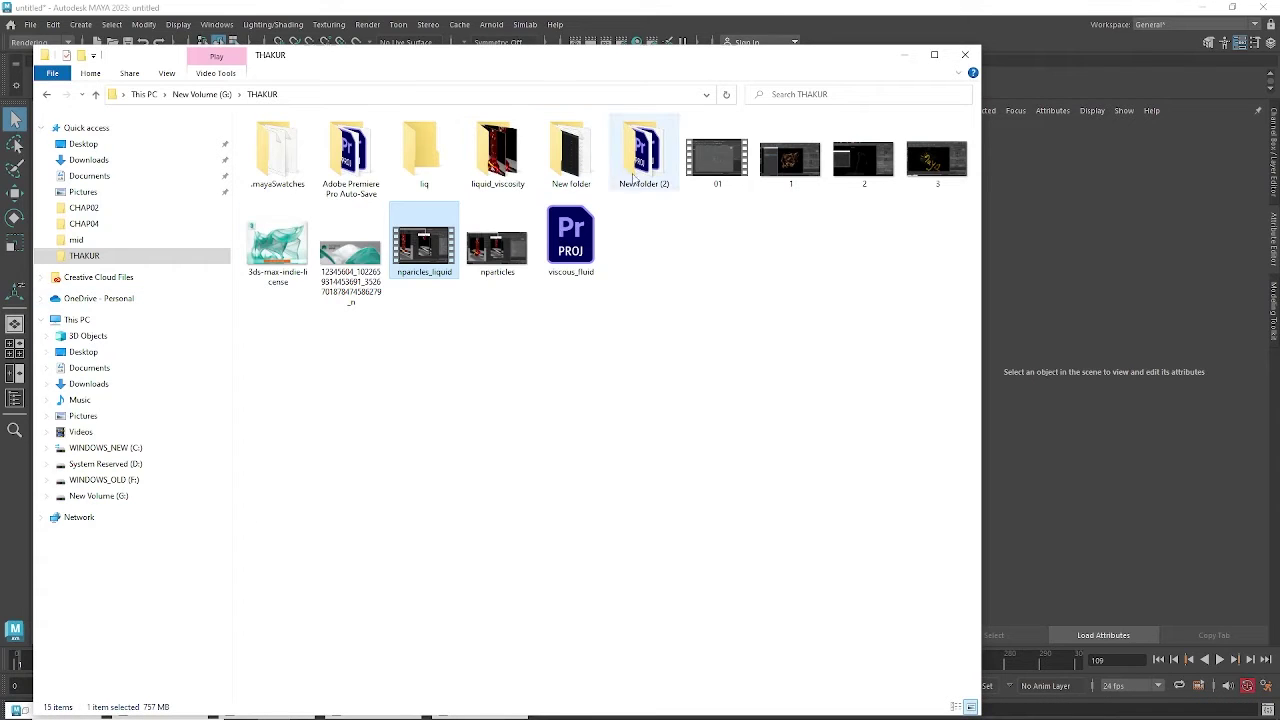
# Open the liq folder and move its window below the Render View.
pyautogui.click(421, 172)
pyautogui.doubleClick(424, 150)
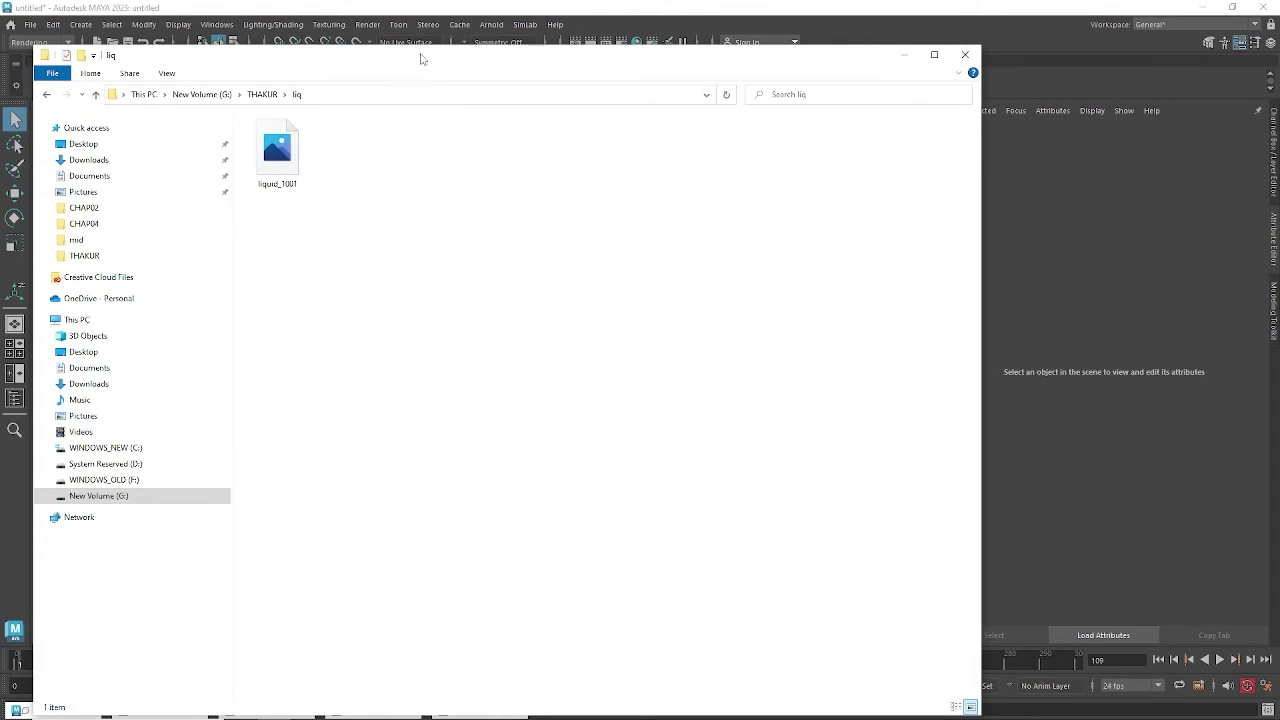
pyautogui.moveTo(420, 57); pyautogui.dragTo(663, 517)
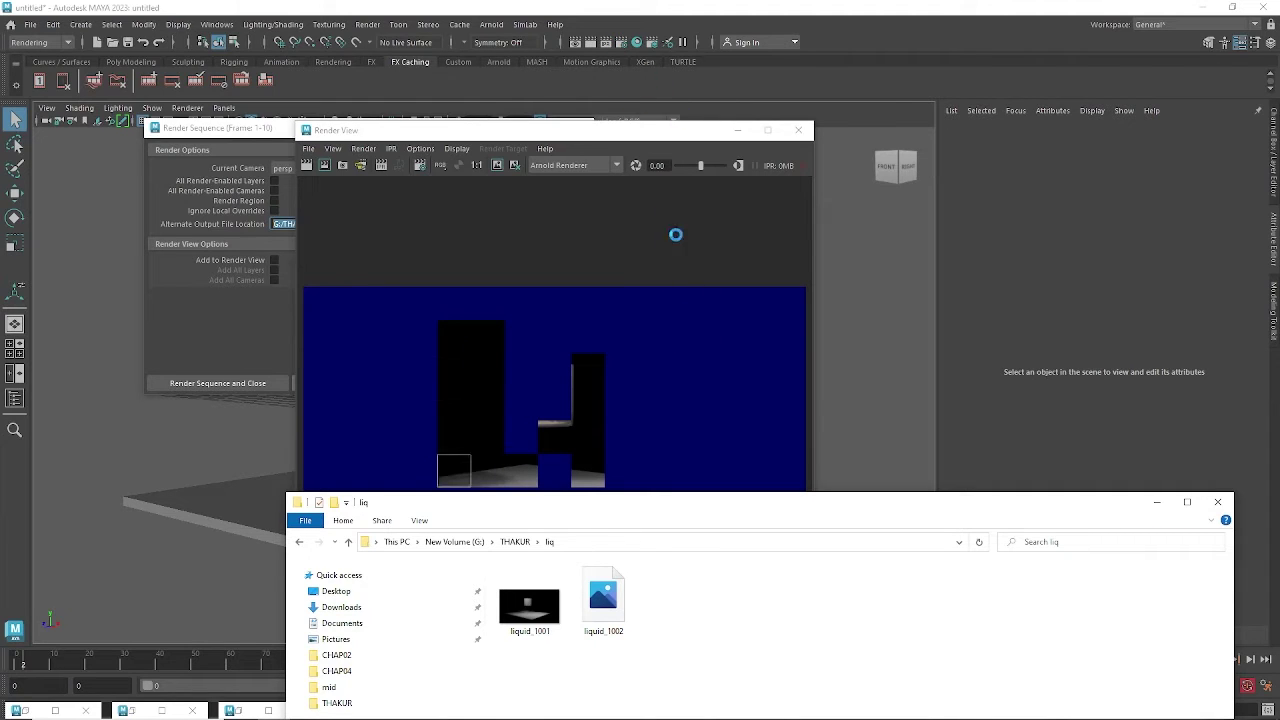
# Let the sequence render, close the liq window, and switch to the Google Meet call.
pyautogui.click(676, 131)
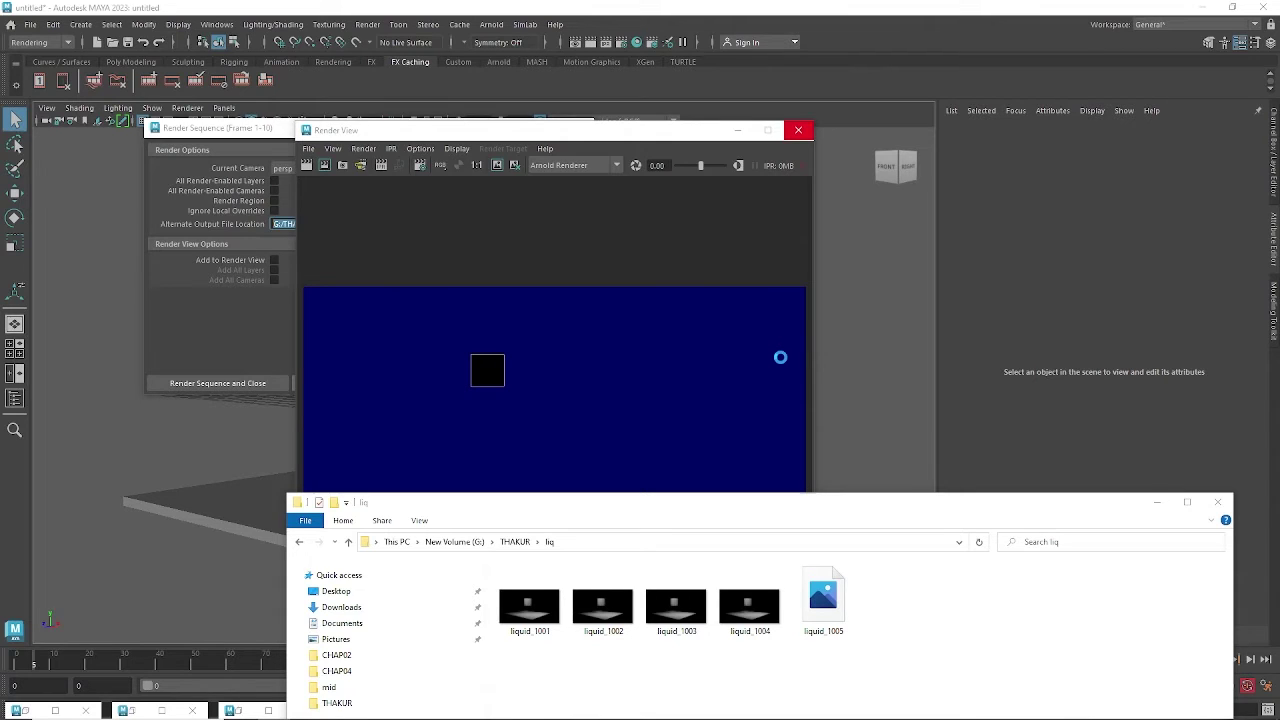
pyautogui.click(1217, 501)
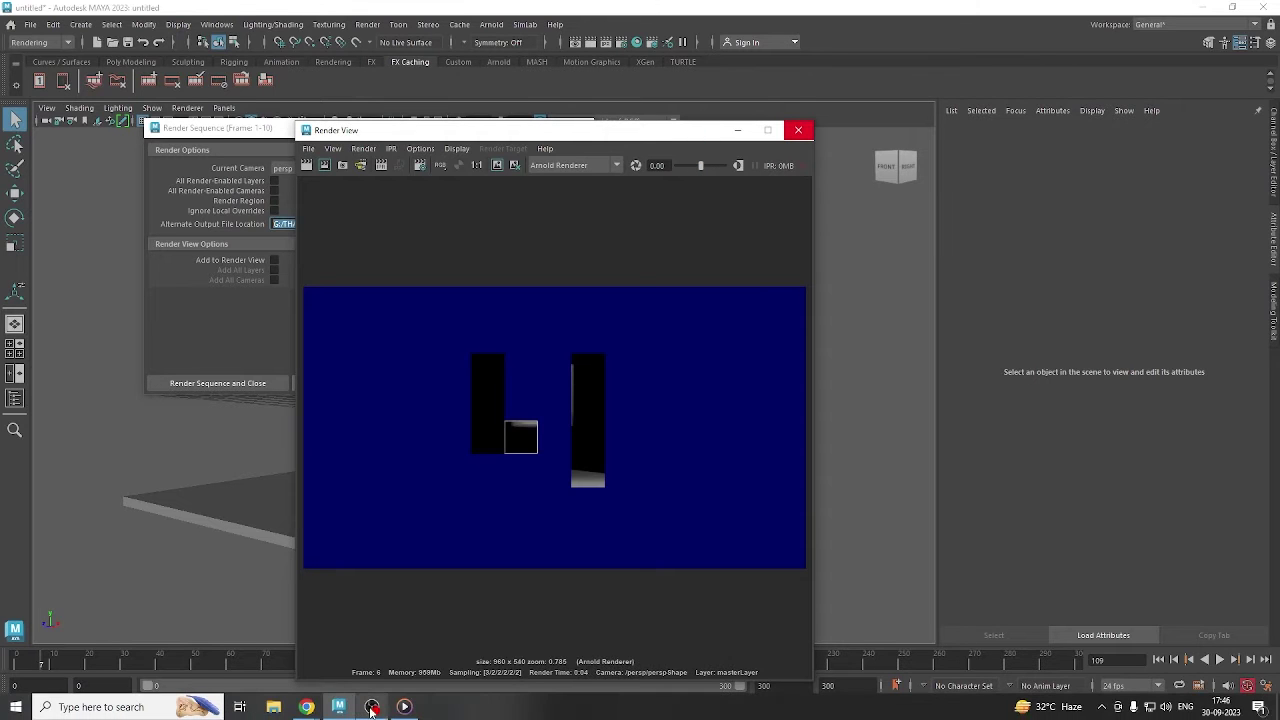
pyautogui.click(233, 648)
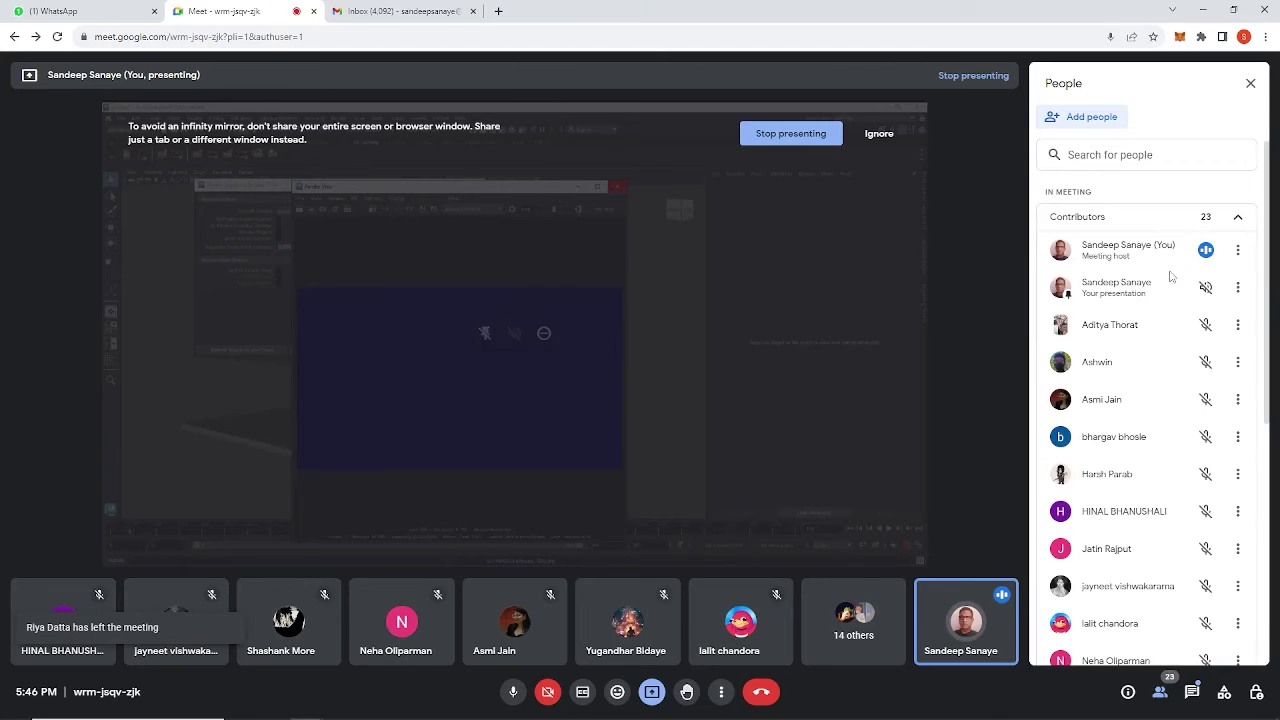
# Scroll the Meet People panel, then minimize Chrome to return to Maya's Render View.
pyautogui.scroll(-1, 1272, 300)
pyautogui.moveTo(1268, 303); pyautogui.dragTo(1274, 194)
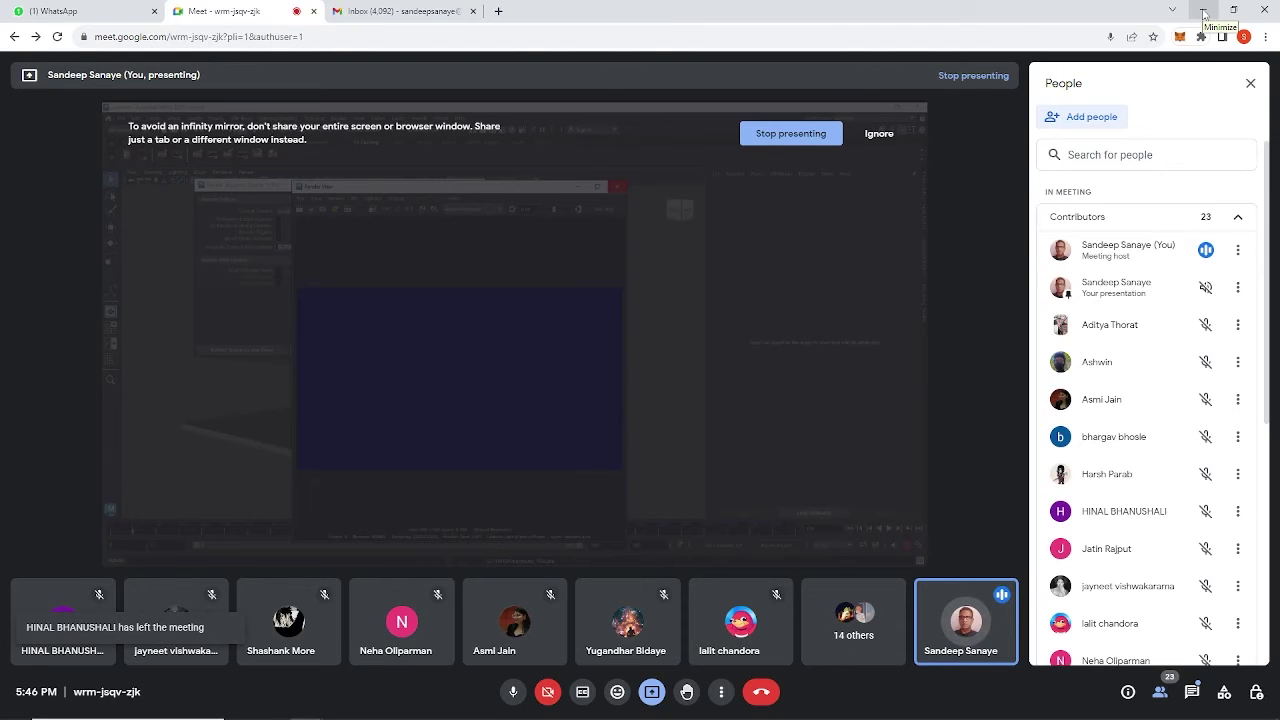
pyautogui.click(1204, 13)
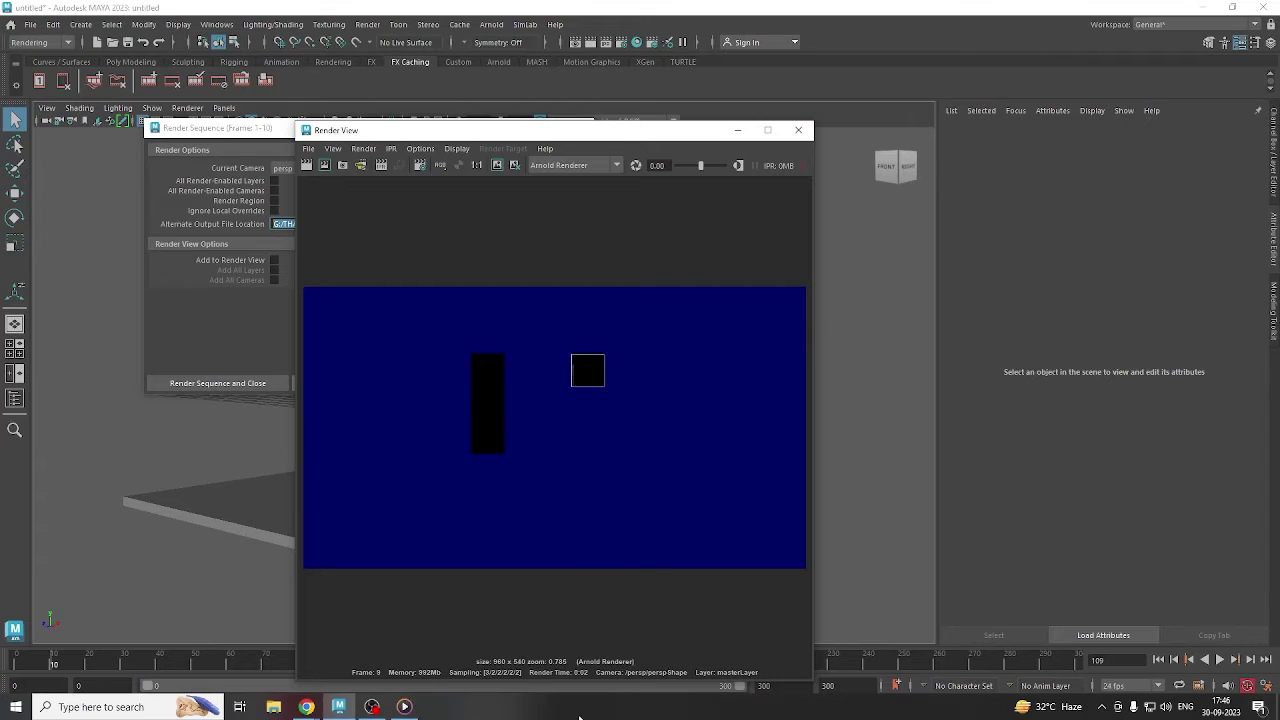
# Attempt to launch Task Manager from the taskbar, then close the Render Sequence window after frame 10.
pyautogui.rightClick(582, 715)
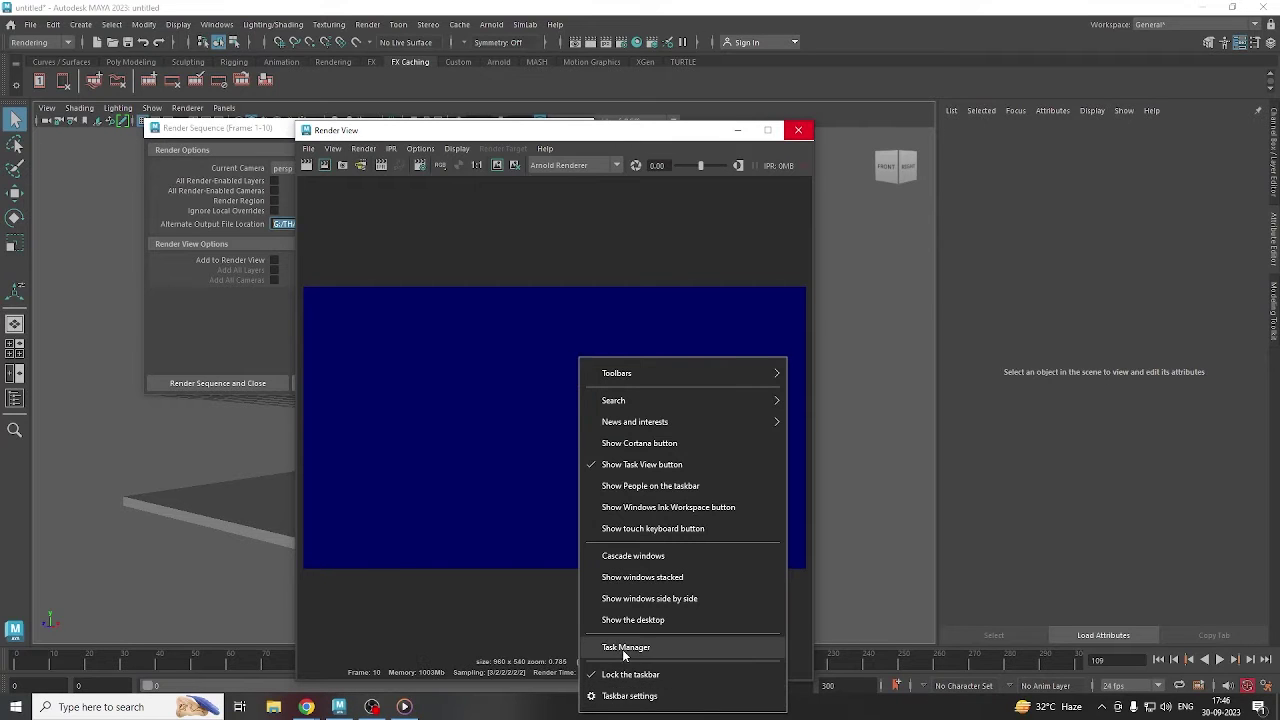
pyautogui.click(592, 648)
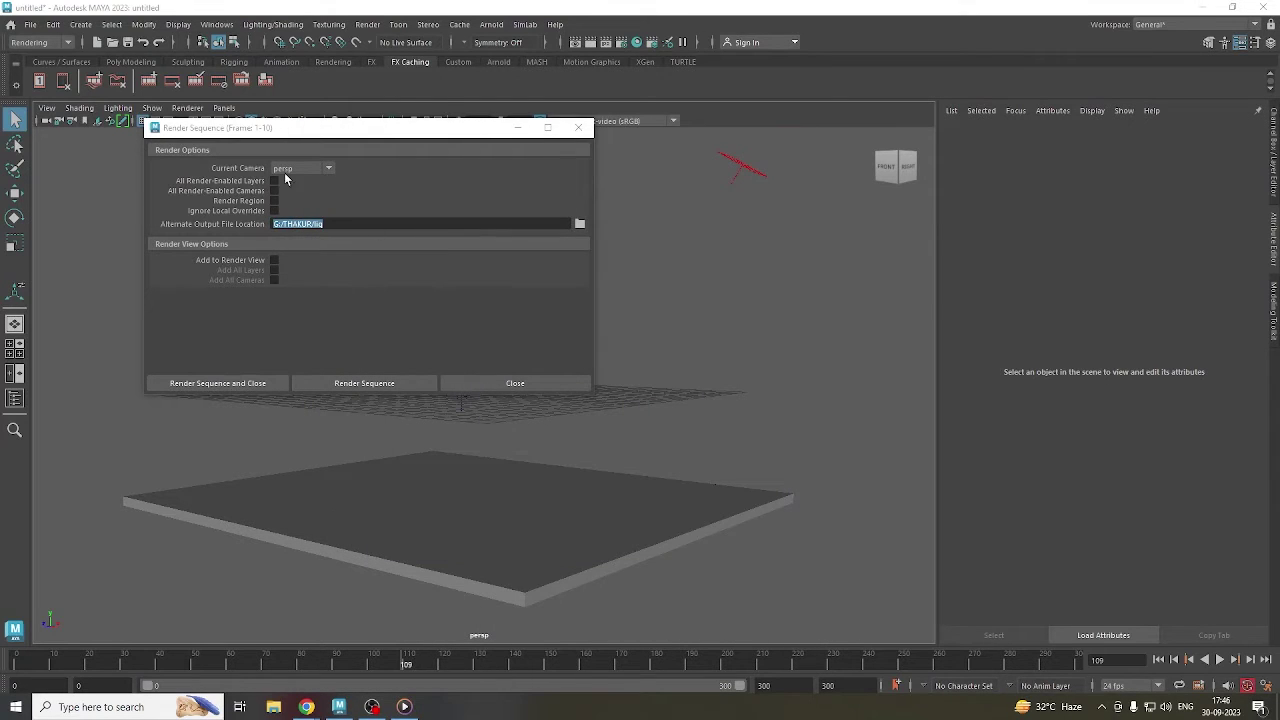
pyautogui.click(577, 131)
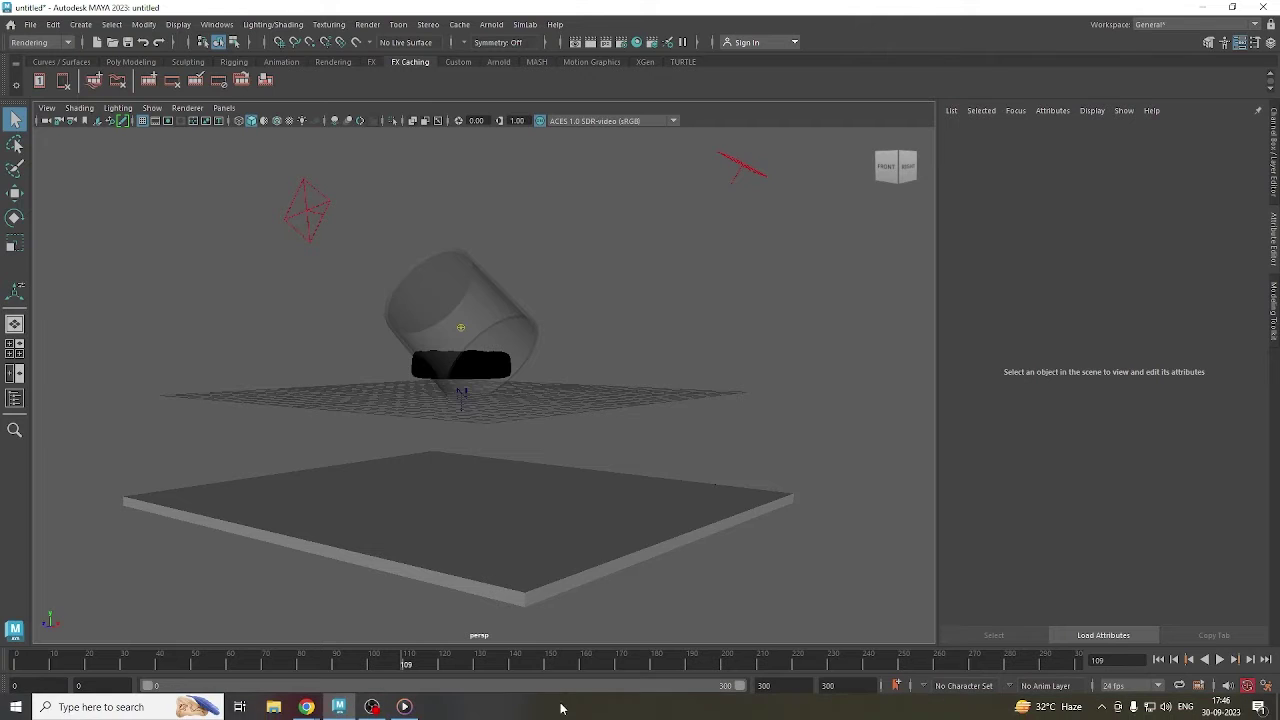
pyautogui.click(405, 708)
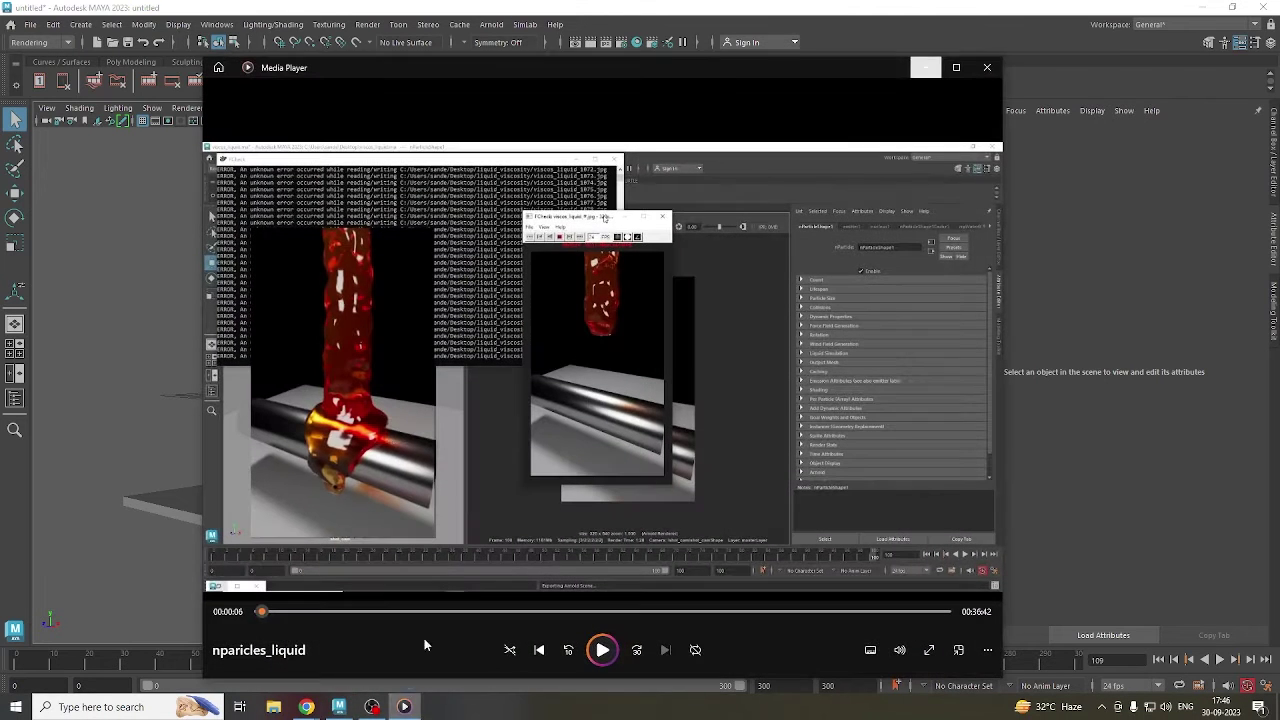
pyautogui.click(985, 63)
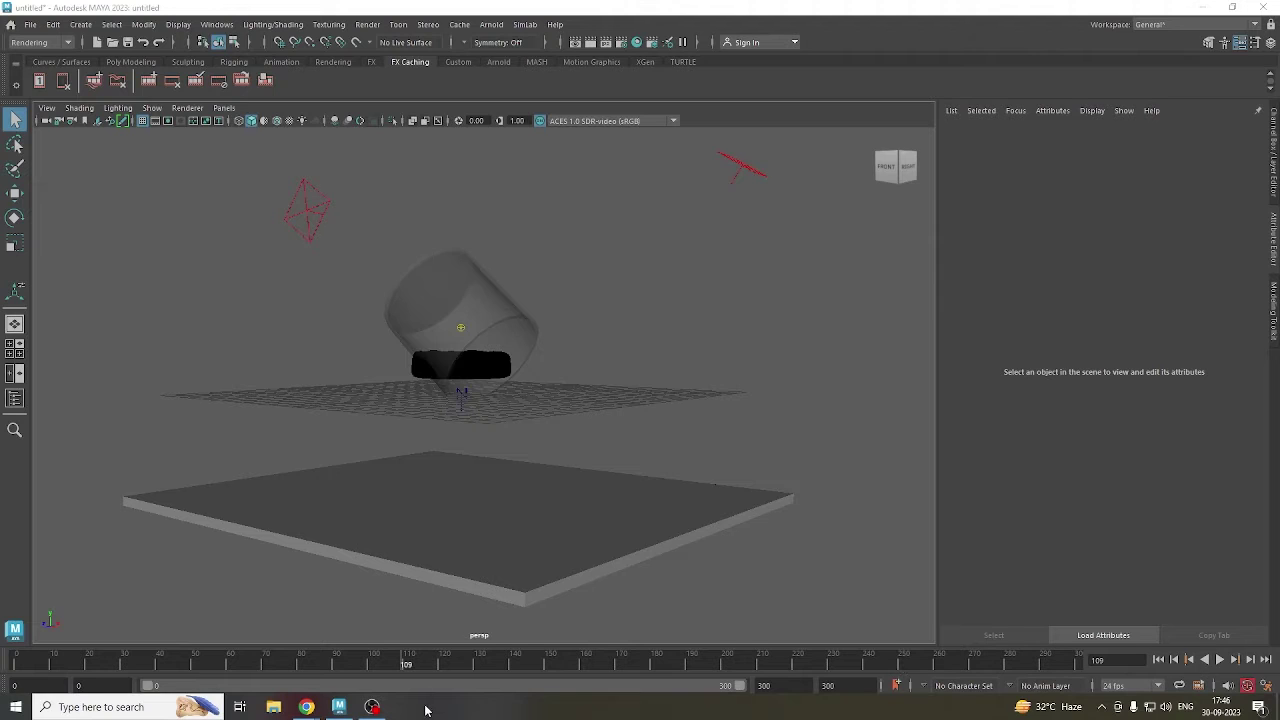
# Start a new scene discarding the unsaved liquid setup, then open Task Manager with Ctrl+Shift+Esc.
pyautogui.click(31, 25)
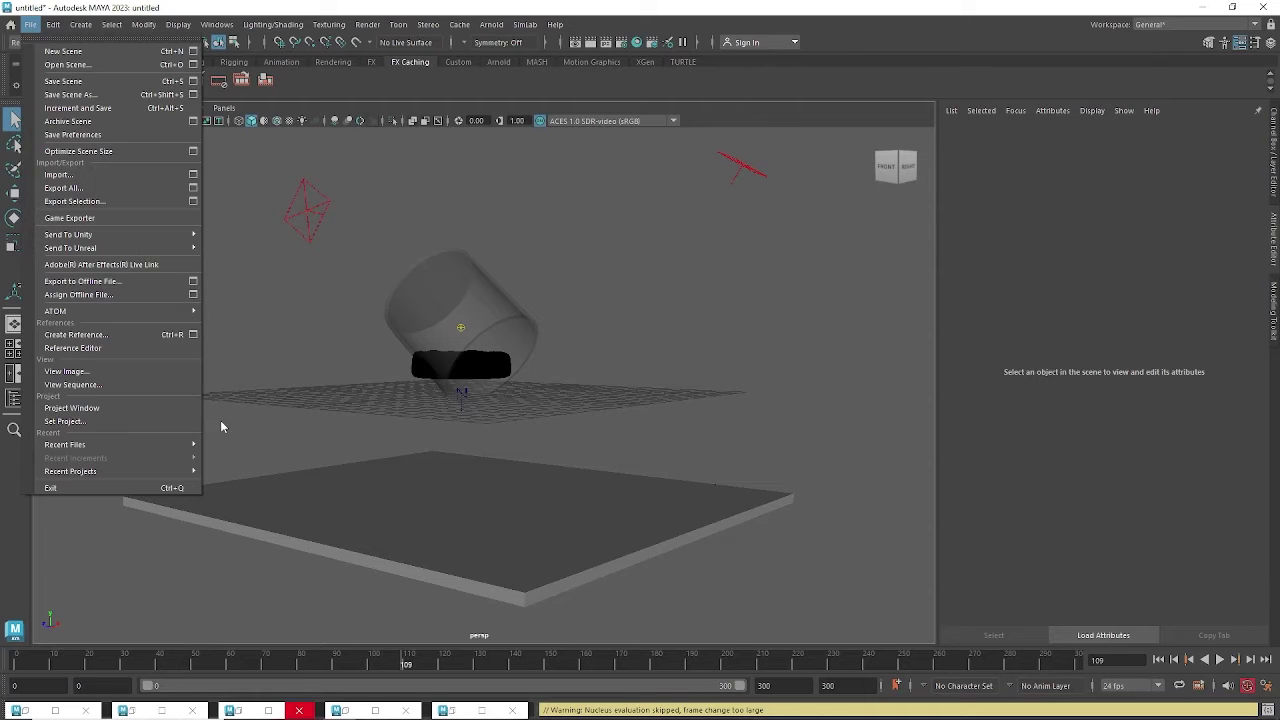
pyautogui.click(435, 201)
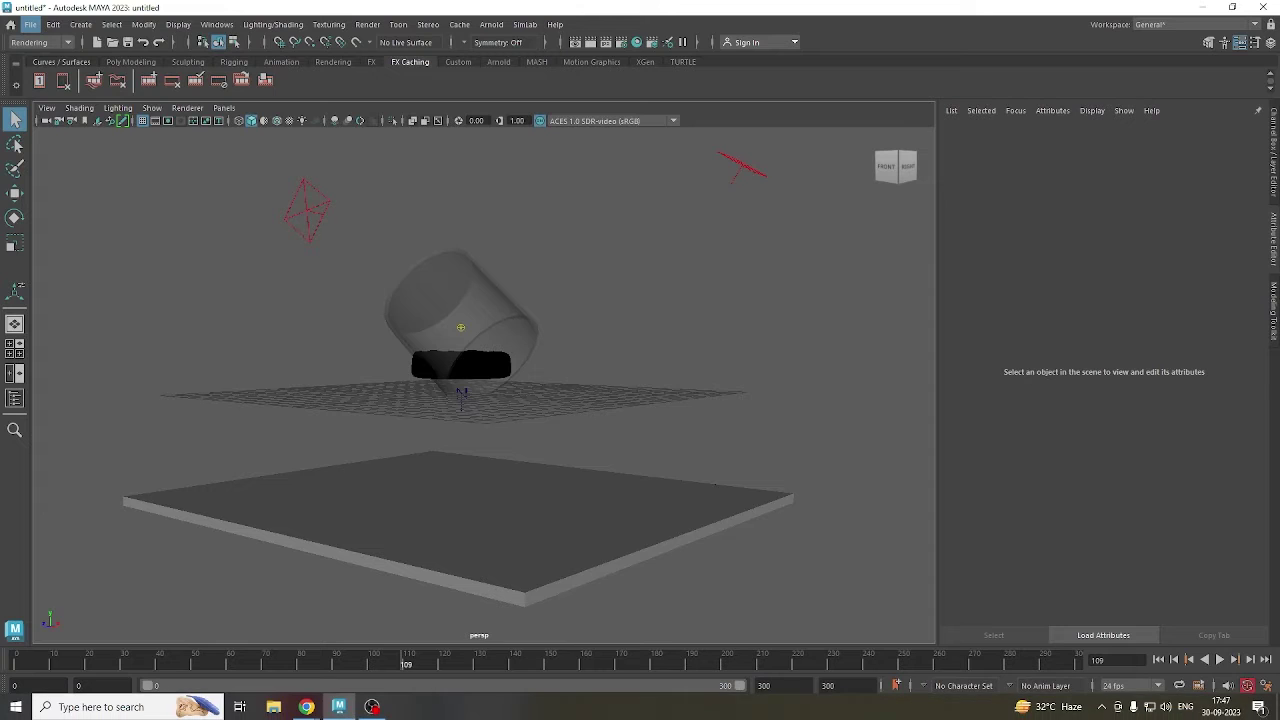
pyautogui.click(641, 371)
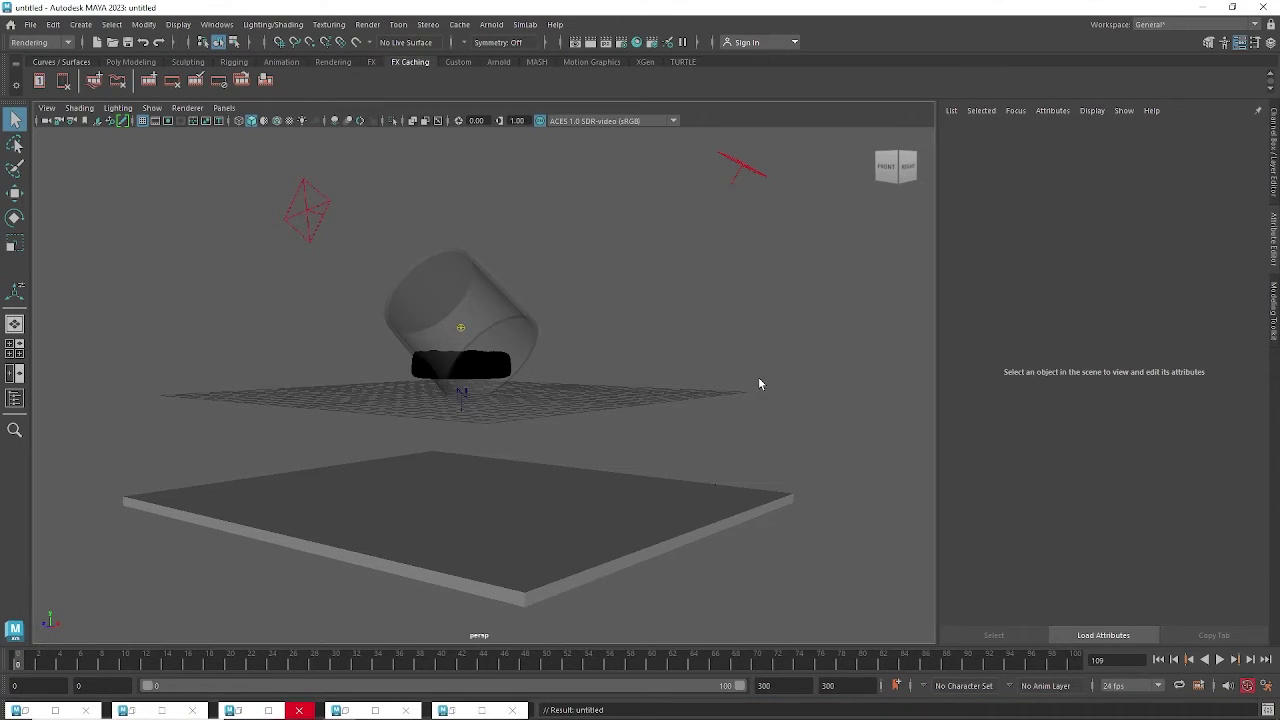
pyautogui.hotkey('ctrl', 'shift', 'Escape')
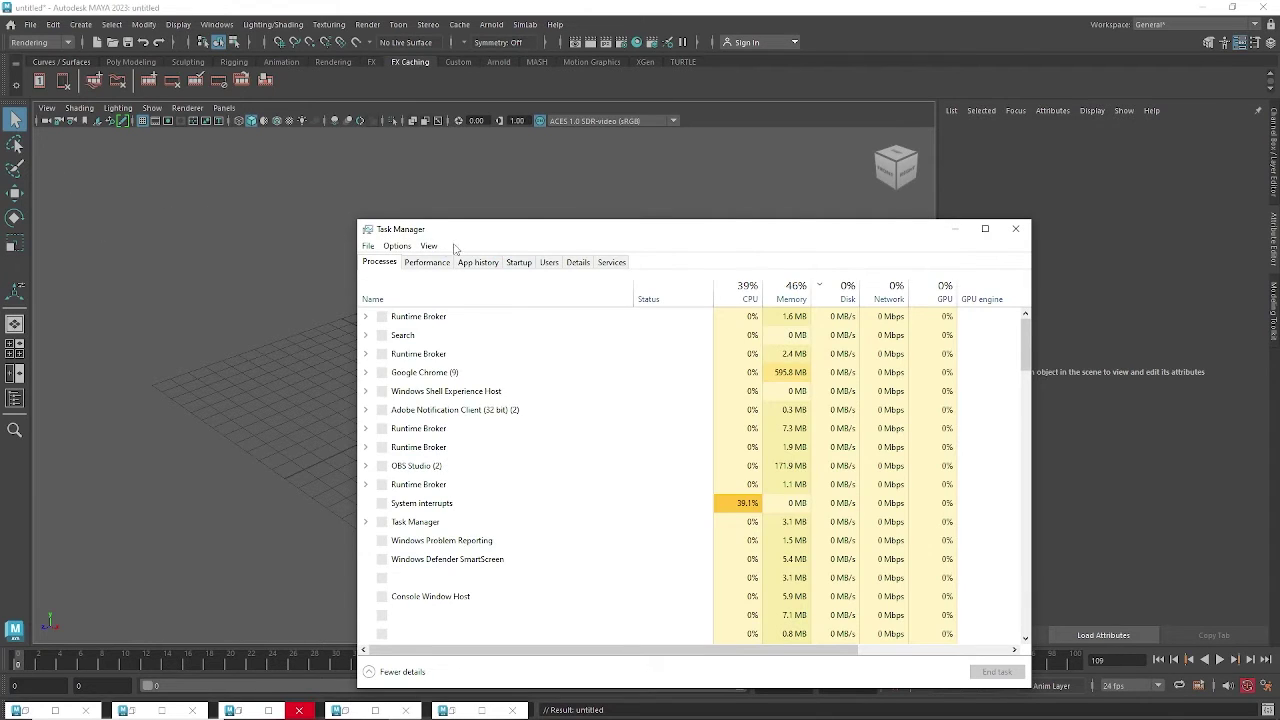
# Review Task Manager processes, select ZoneAlarm (32 bit), minimize it, and dismiss the Arnold menu.
pyautogui.moveTo(450, 233); pyautogui.dragTo(525, 193)
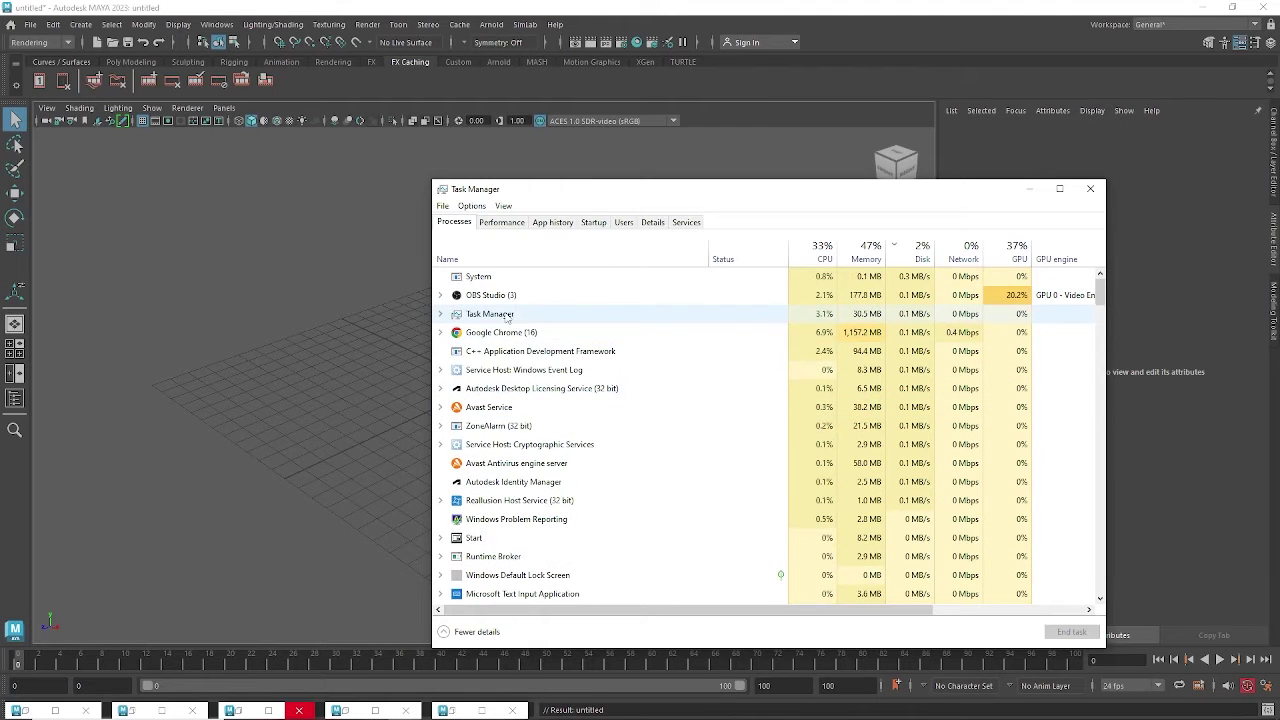
pyautogui.scroll(-2, 1101, 304)
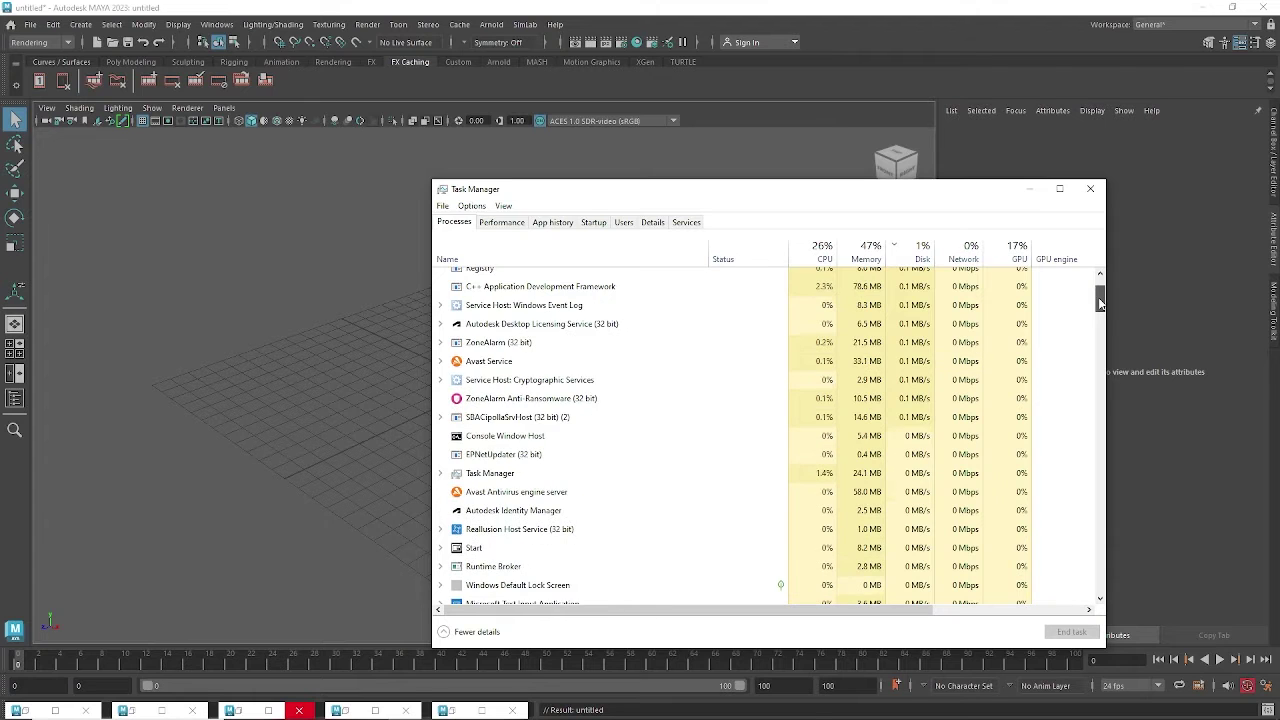
pyautogui.moveTo(1101, 304)
pyautogui.mouseDown()
pyautogui.moveTo(1098, 288)
pyautogui.moveTo(1098, 300)
pyautogui.mouseUp()
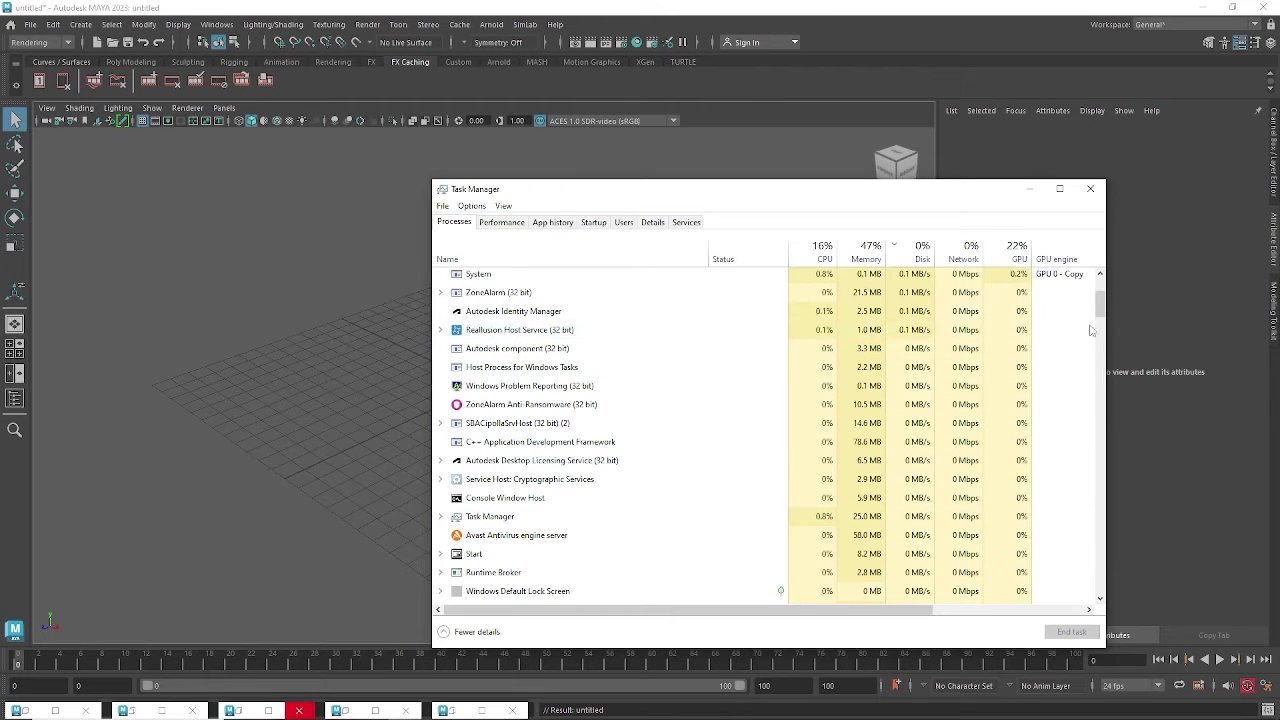
pyautogui.moveTo(1101, 302); pyautogui.dragTo(1113, 361)
pyautogui.click(572, 337)
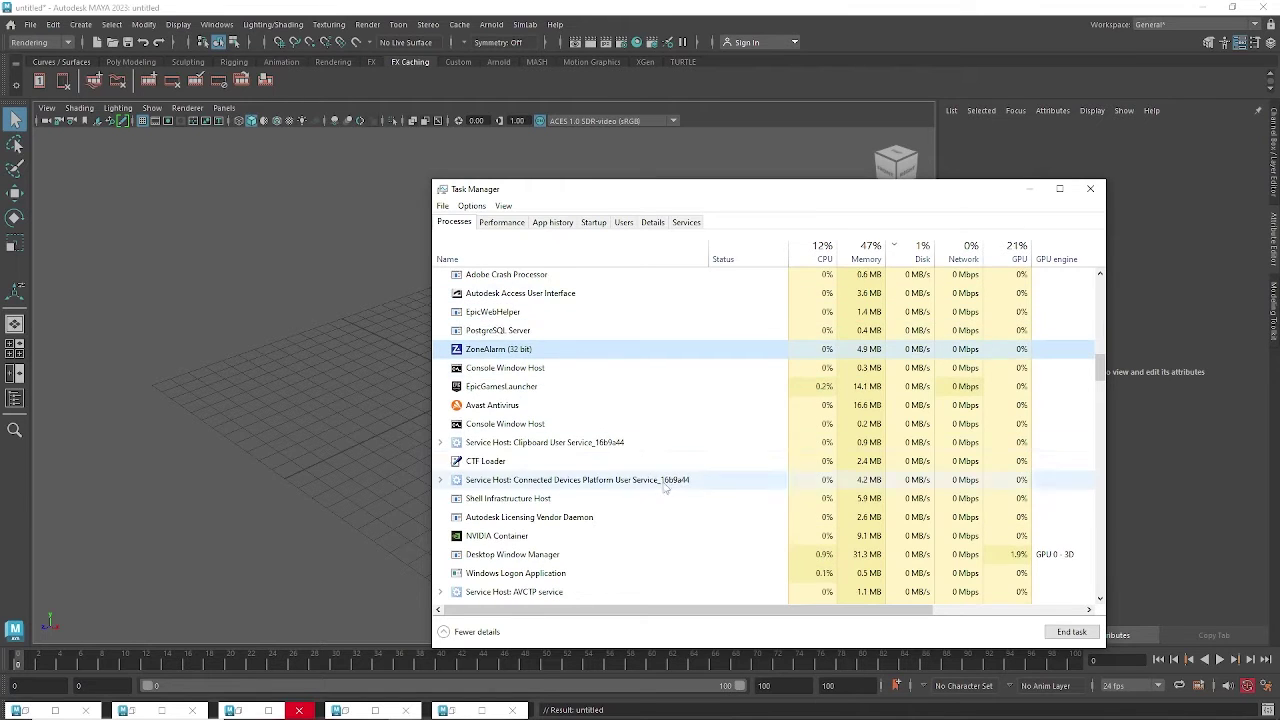
pyautogui.click(1030, 190)
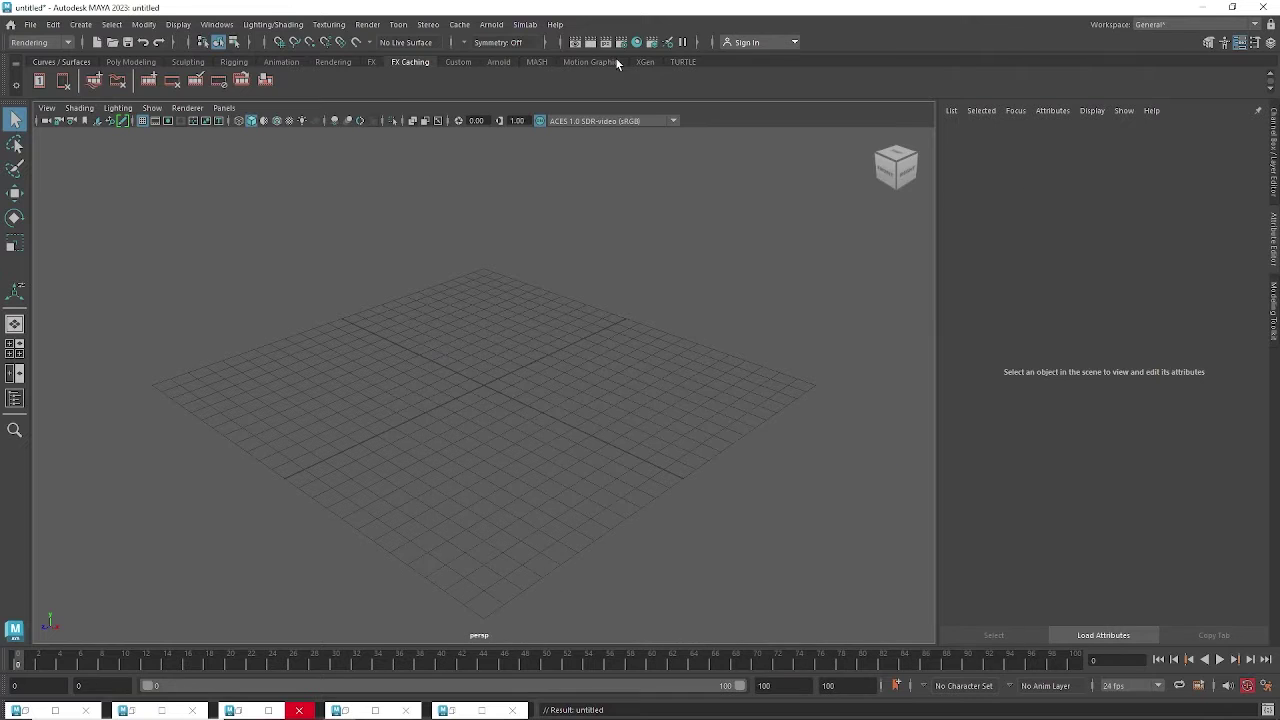
pyautogui.click(505, 28)
pyautogui.click(510, 64)
pyautogui.press('super+e')
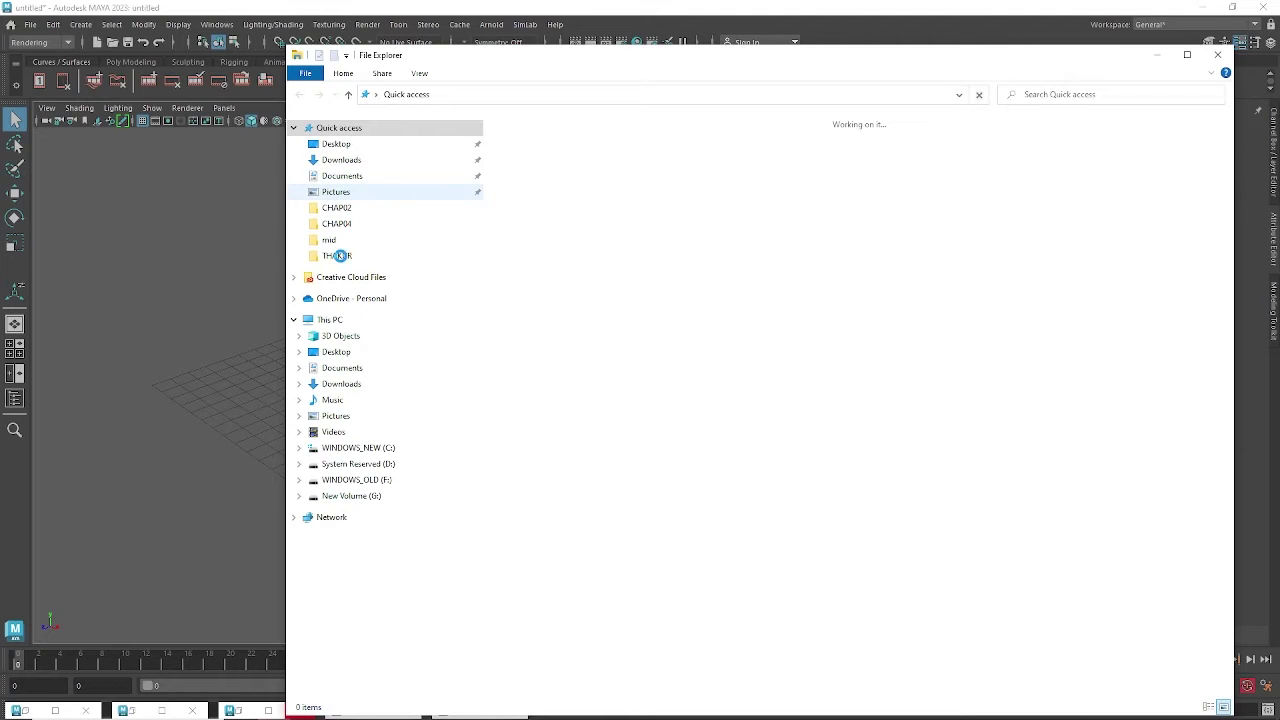
pyautogui.click(338, 258)
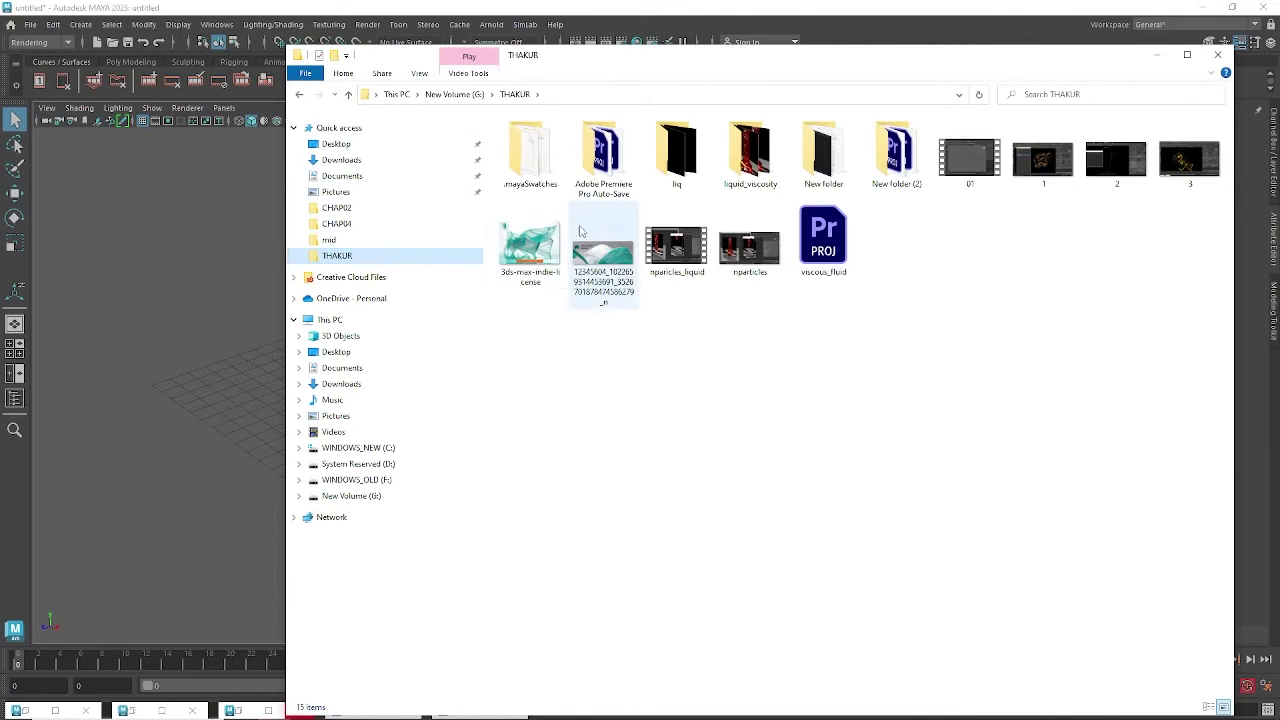
pyautogui.doubleClick(677, 163)
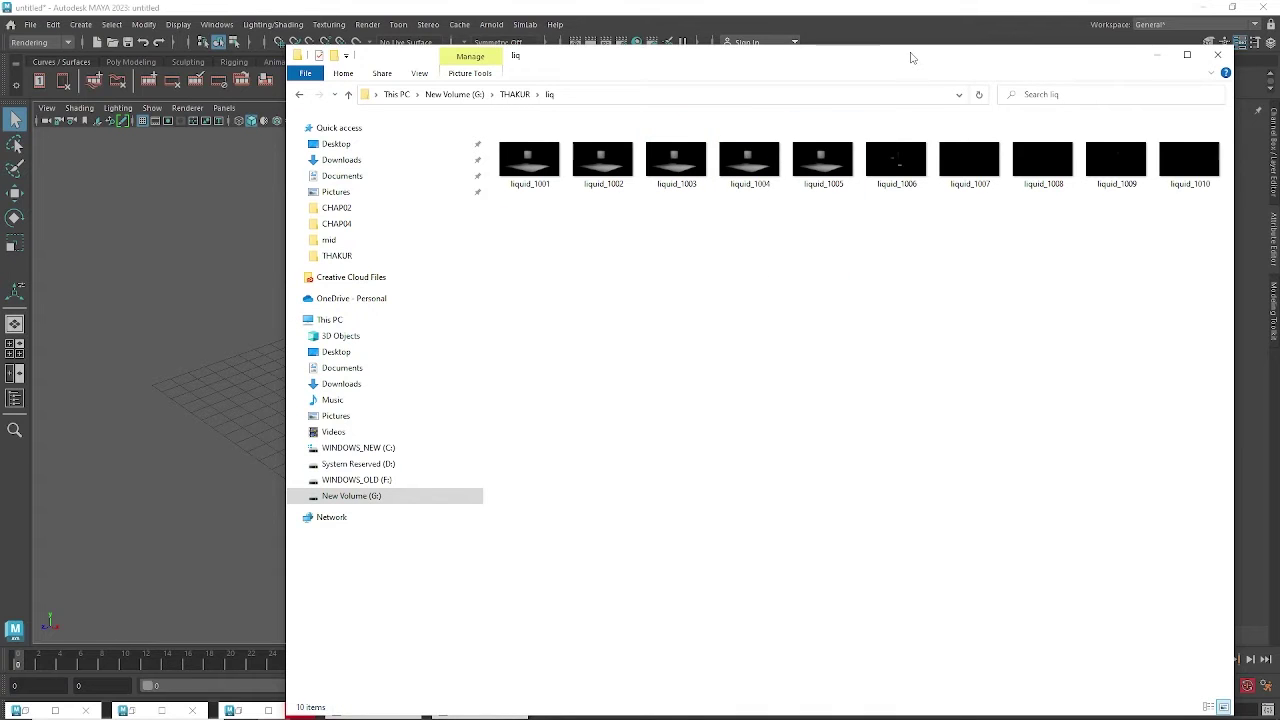
pyautogui.moveTo(910, 57); pyautogui.dragTo(857, 74)
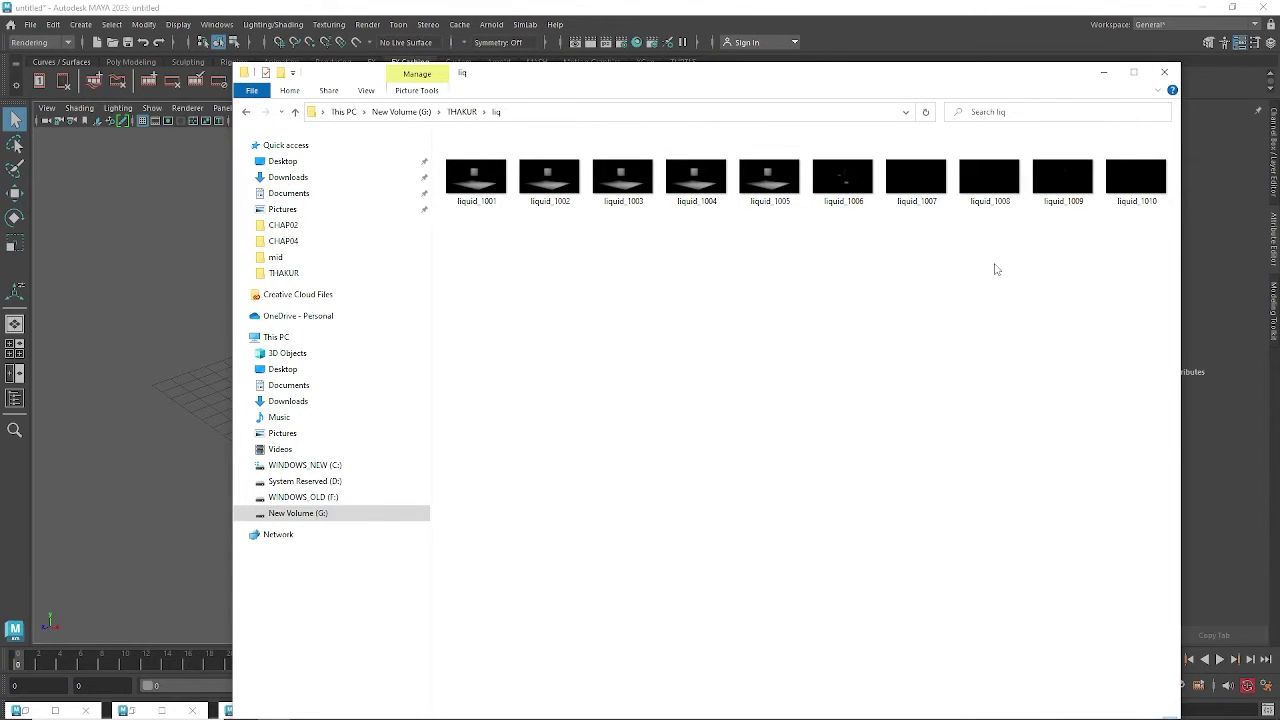
pyautogui.moveTo(987, 74); pyautogui.dragTo(962, 77)
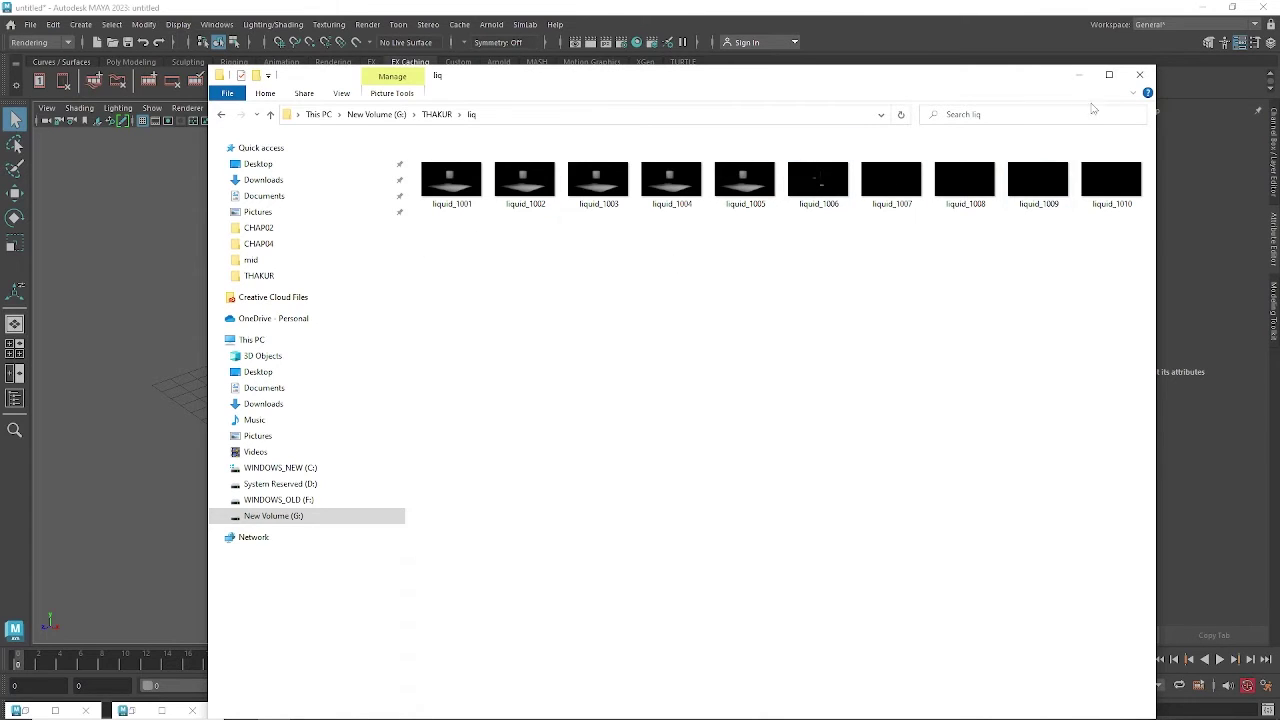
pyautogui.moveTo(1049, 77); pyautogui.dragTo(968, 100)
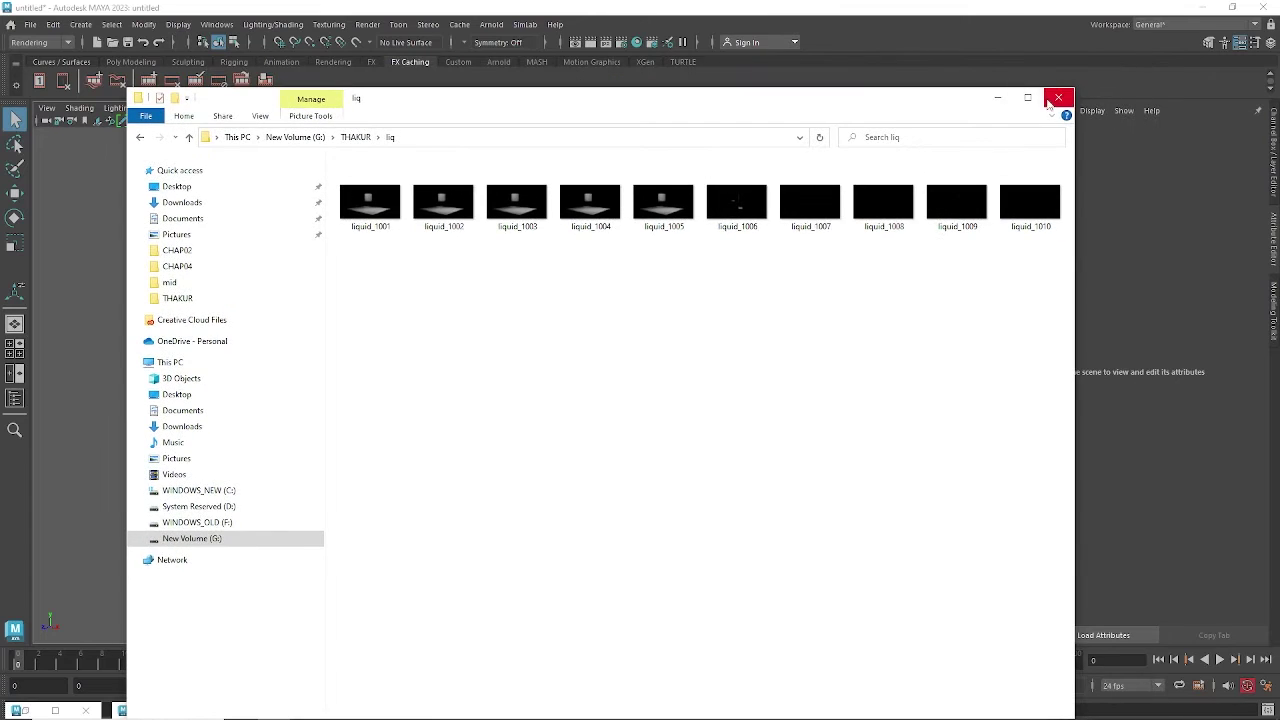
pyautogui.click(1055, 99)
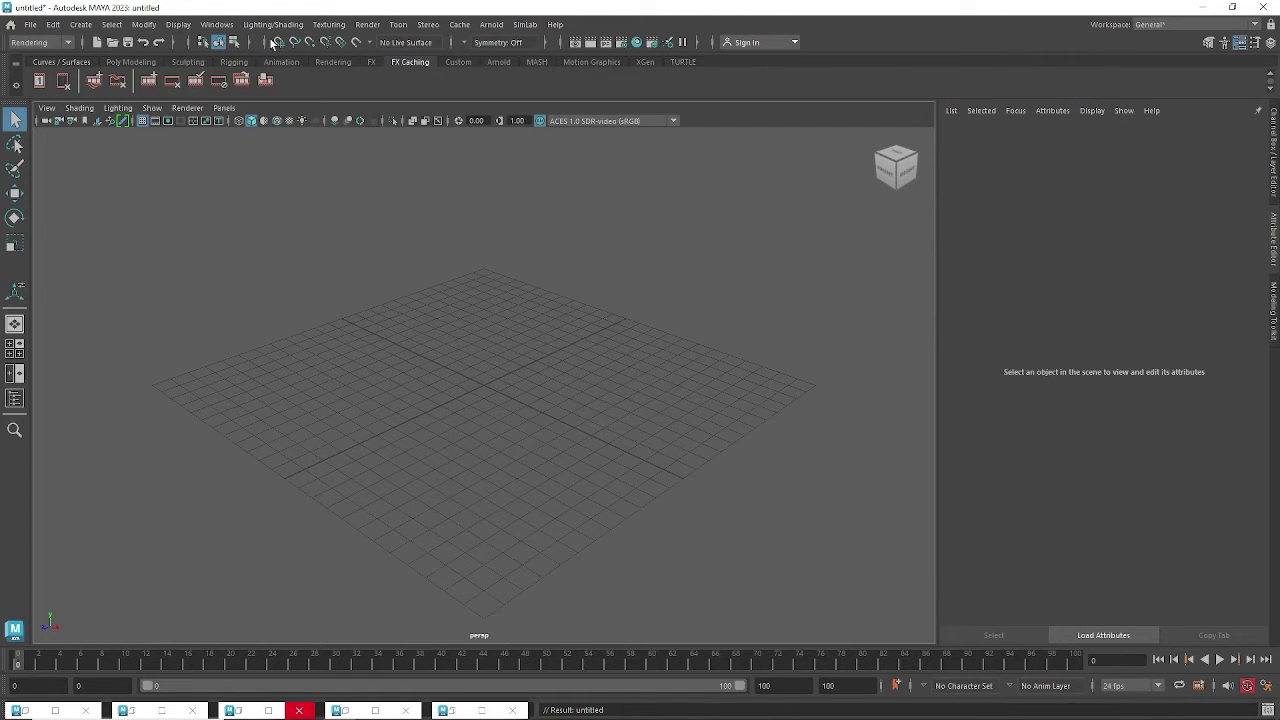
# Switch to the FX menu set and open the nParticles menu.
pyautogui.click(58, 44)
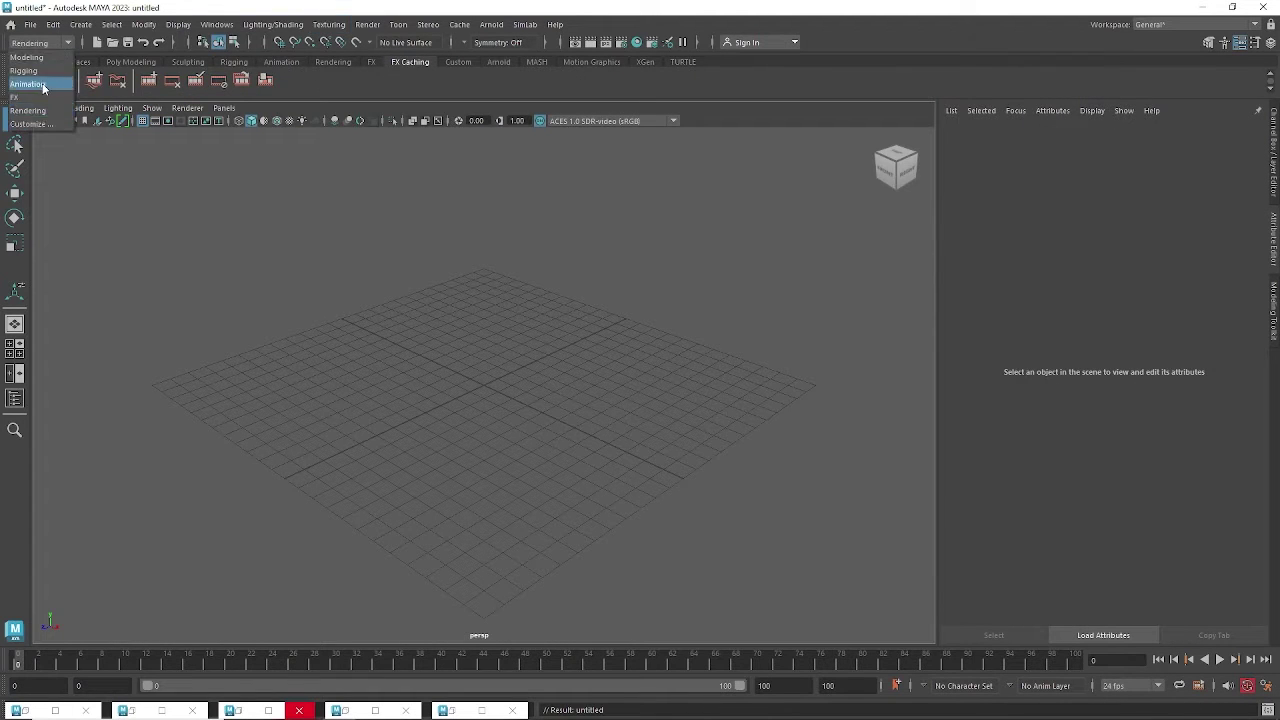
pyautogui.click(40, 99)
pyautogui.click(264, 28)
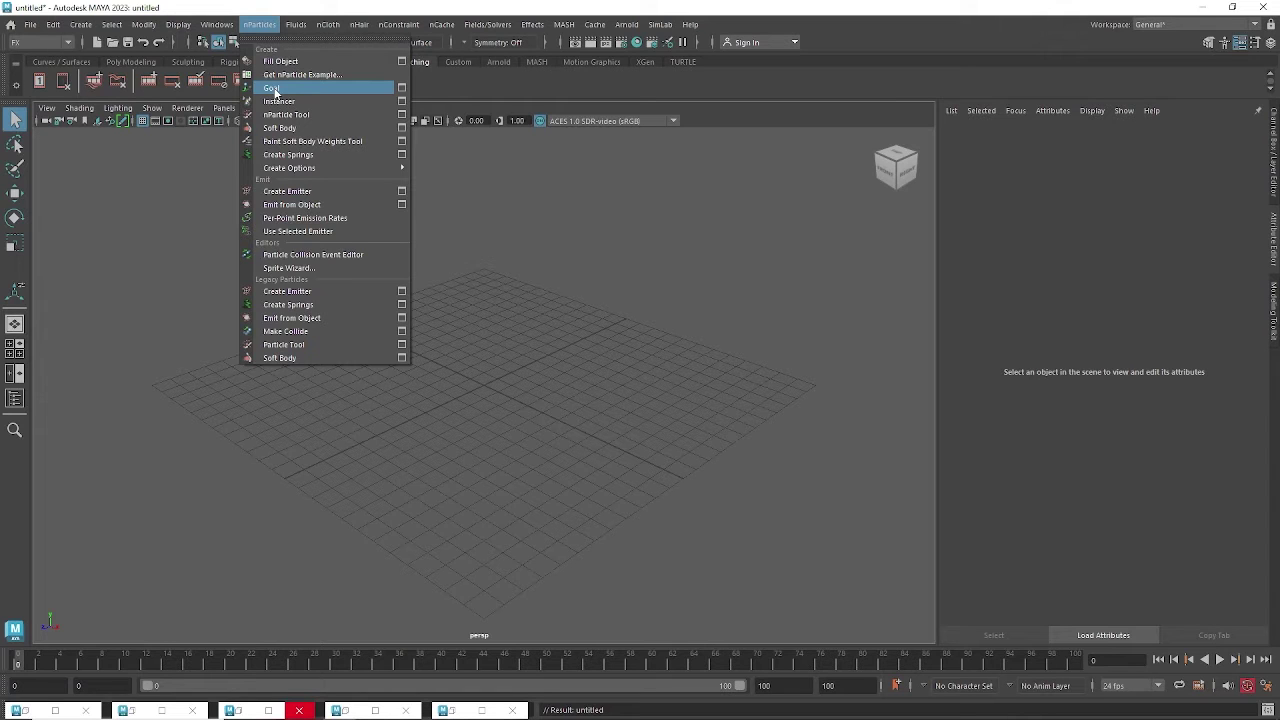
# Dismiss the nParticles menu, tumble the empty grid view, and bring up the Effects menu.
pyautogui.click(562, 345)
pyautogui.keyDown('alt'); pyautogui.moveTo(566, 350); pyautogui.dragTo(574, 358); pyautogui.keyUp('alt')
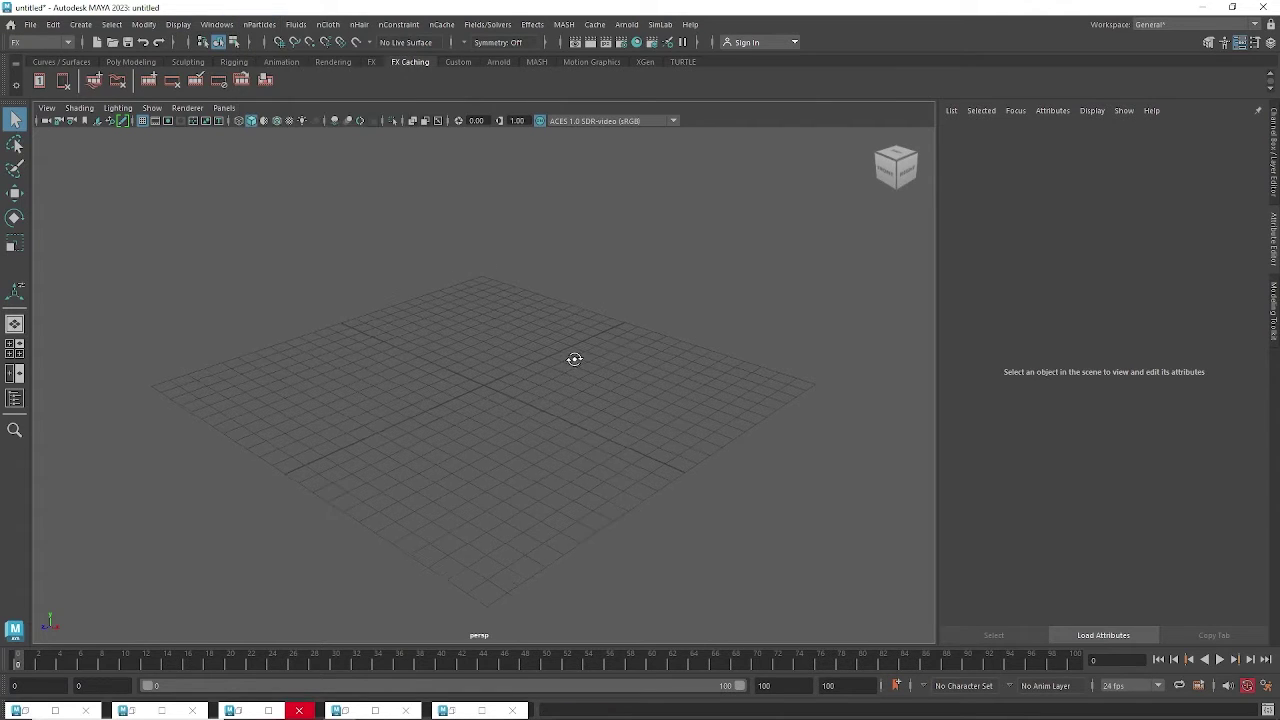
pyautogui.keyDown('alt'); pyautogui.moveTo(574, 358); pyautogui.dragTo(571, 394, button='middle'); pyautogui.keyUp('alt')
pyautogui.keyDown('alt'); pyautogui.moveTo(571, 394); pyautogui.dragTo(545, 360); pyautogui.keyUp('alt')
pyautogui.click(532, 24)
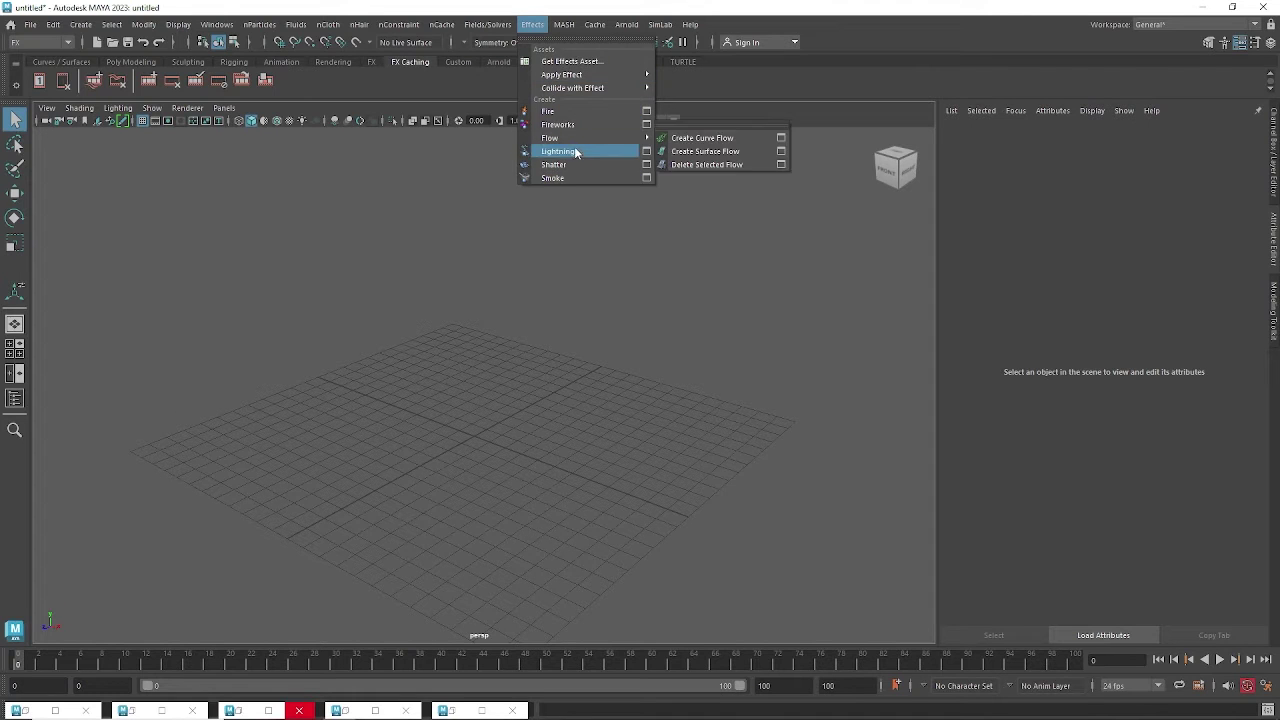
# Inspect Effects > Flow > Create Curve Flow, then close the menu and orbit the grid.
pyautogui.moveTo(565, 142)
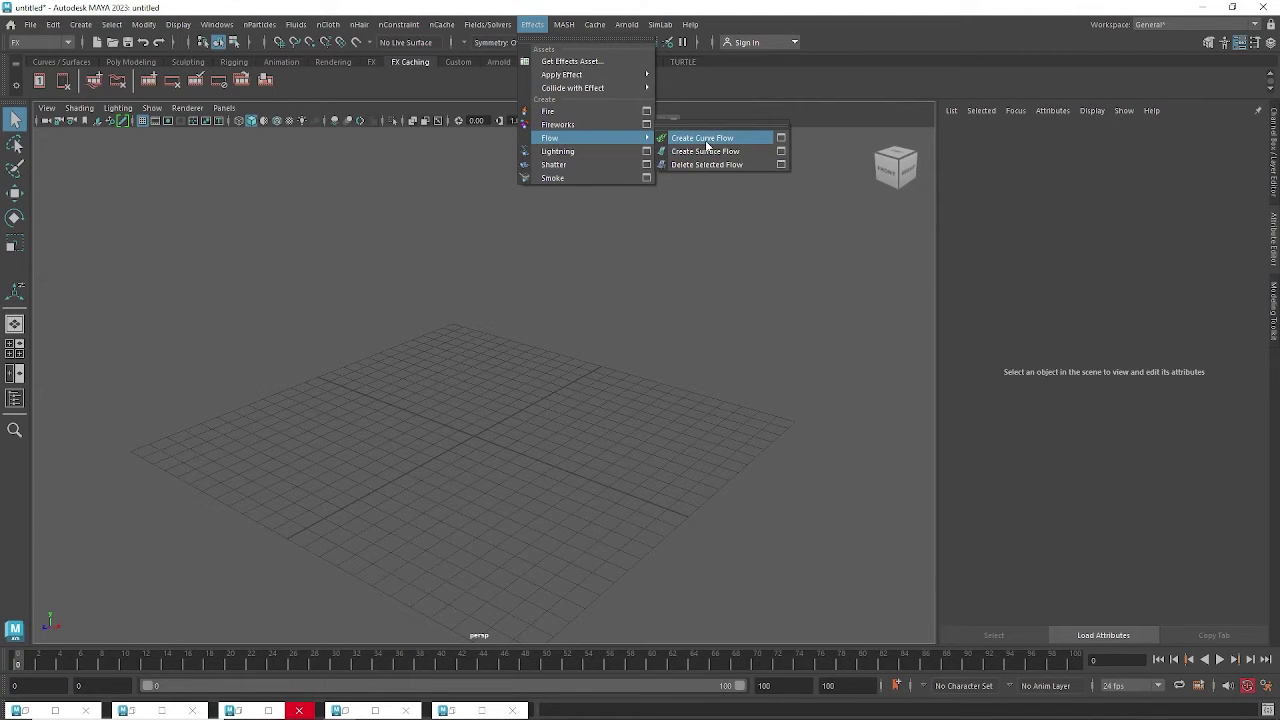
pyautogui.keyDown('alt'); pyautogui.moveTo(694, 460); pyautogui.dragTo(669, 451); pyautogui.keyUp('alt')
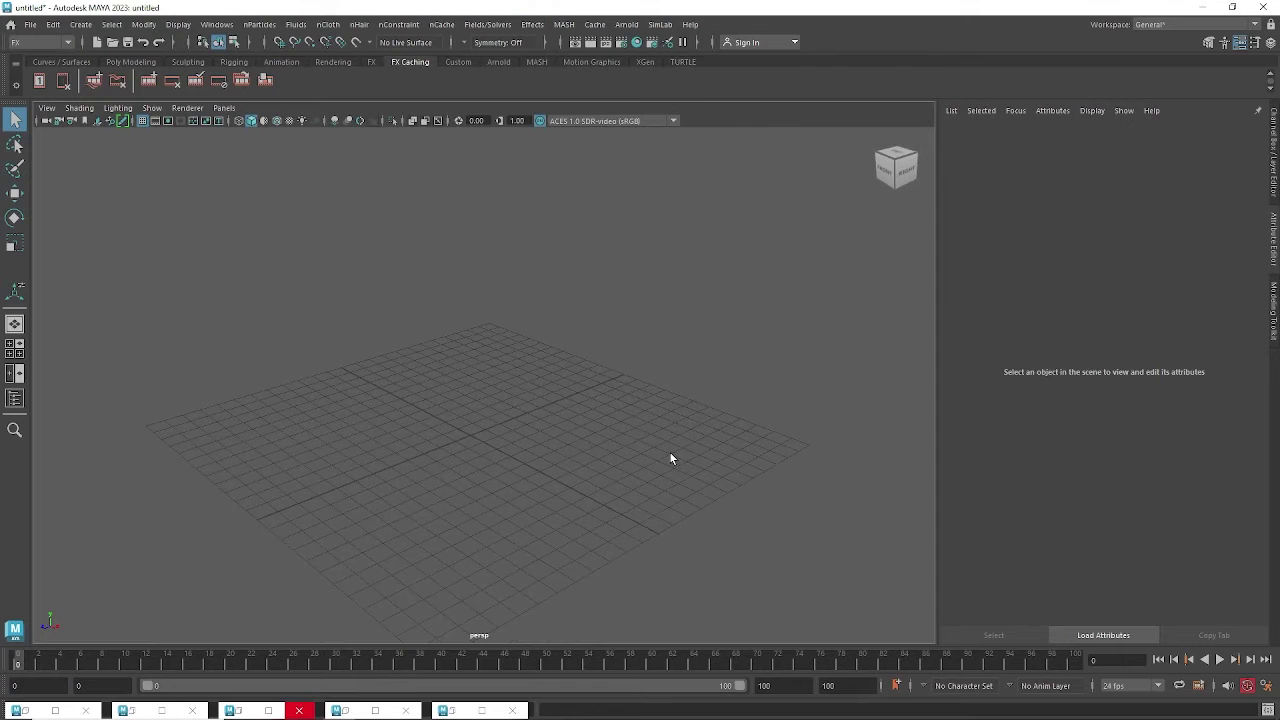
pyautogui.keyDown('alt'); pyautogui.moveTo(669, 451); pyautogui.dragTo(561, 374, button='middle'); pyautogui.keyUp('alt')
pyautogui.keyDown('alt'); pyautogui.moveTo(561, 374); pyautogui.dragTo(562, 393); pyautogui.keyUp('alt')
pyautogui.keyDown('alt'); pyautogui.moveTo(562, 393); pyautogui.dragTo(566, 408, button='right'); pyautogui.keyUp('alt')
pyautogui.keyDown('alt'); pyautogui.moveTo(566, 408); pyautogui.dragTo(556, 388); pyautogui.keyUp('alt')
# Reopen the Effects Flow submenu for another look and close it without choosing anything.
pyautogui.click(532, 24)
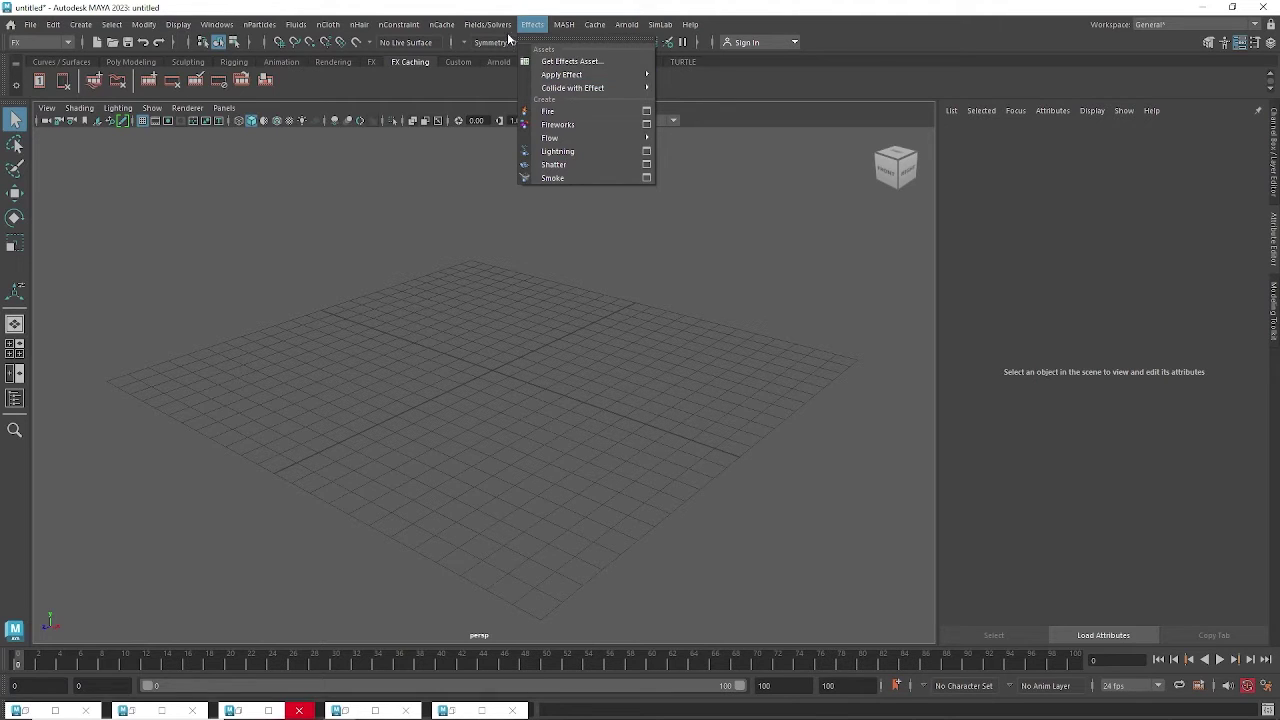
pyautogui.moveTo(504, 27)
pyautogui.moveTo(543, 28)
pyautogui.moveTo(573, 146)
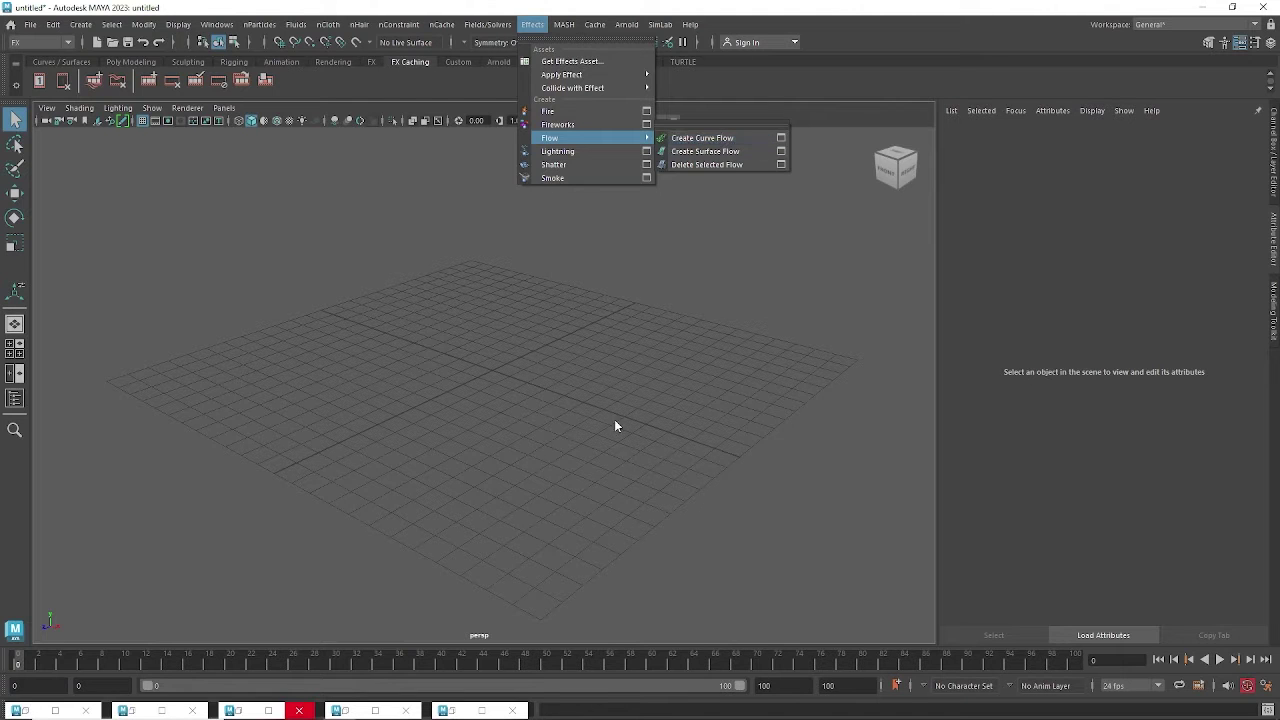
pyautogui.click(515, 325)
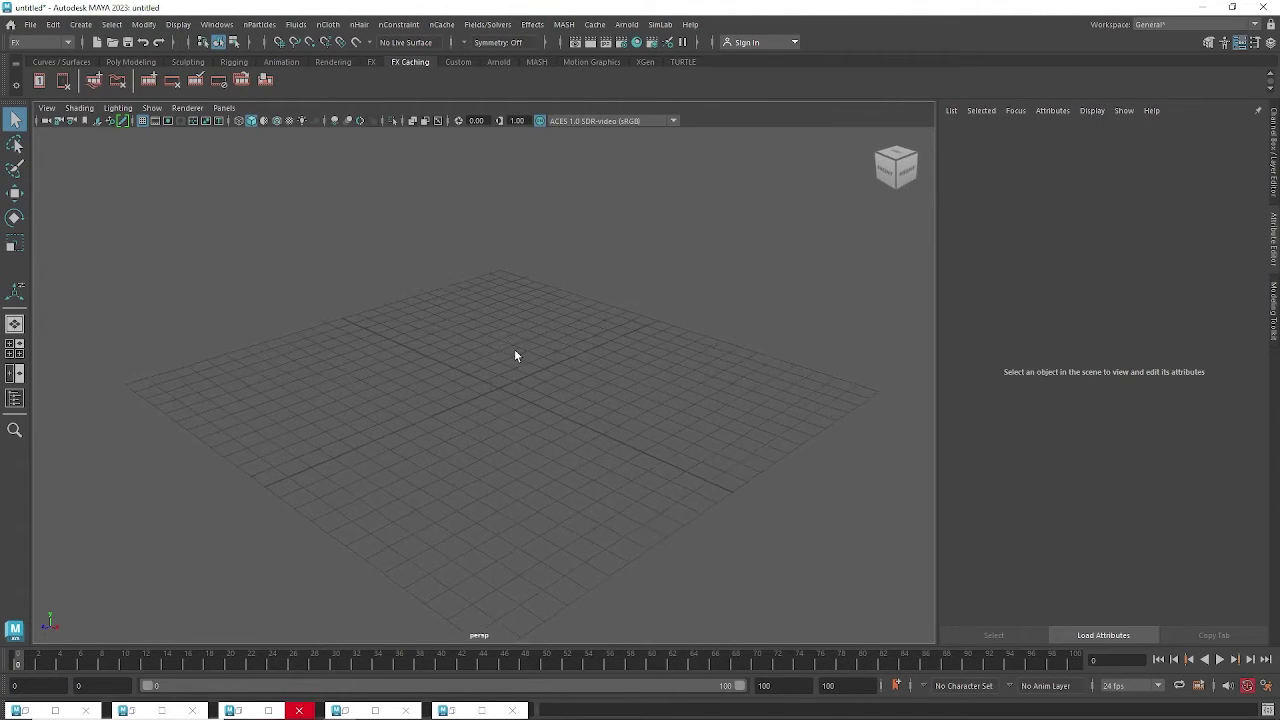
pyautogui.keyDown('alt'); pyautogui.moveTo(514, 349); pyautogui.dragTo(393, 293); pyautogui.keyUp('alt')
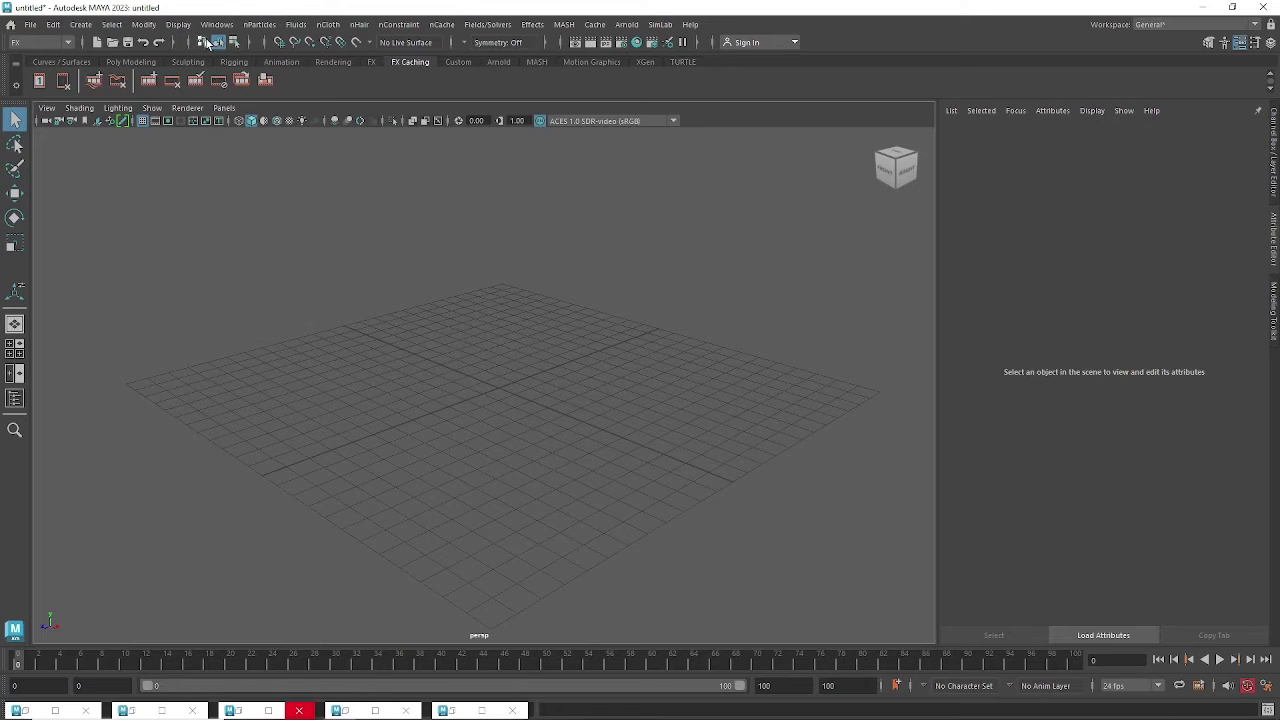
pyautogui.click(80, 26)
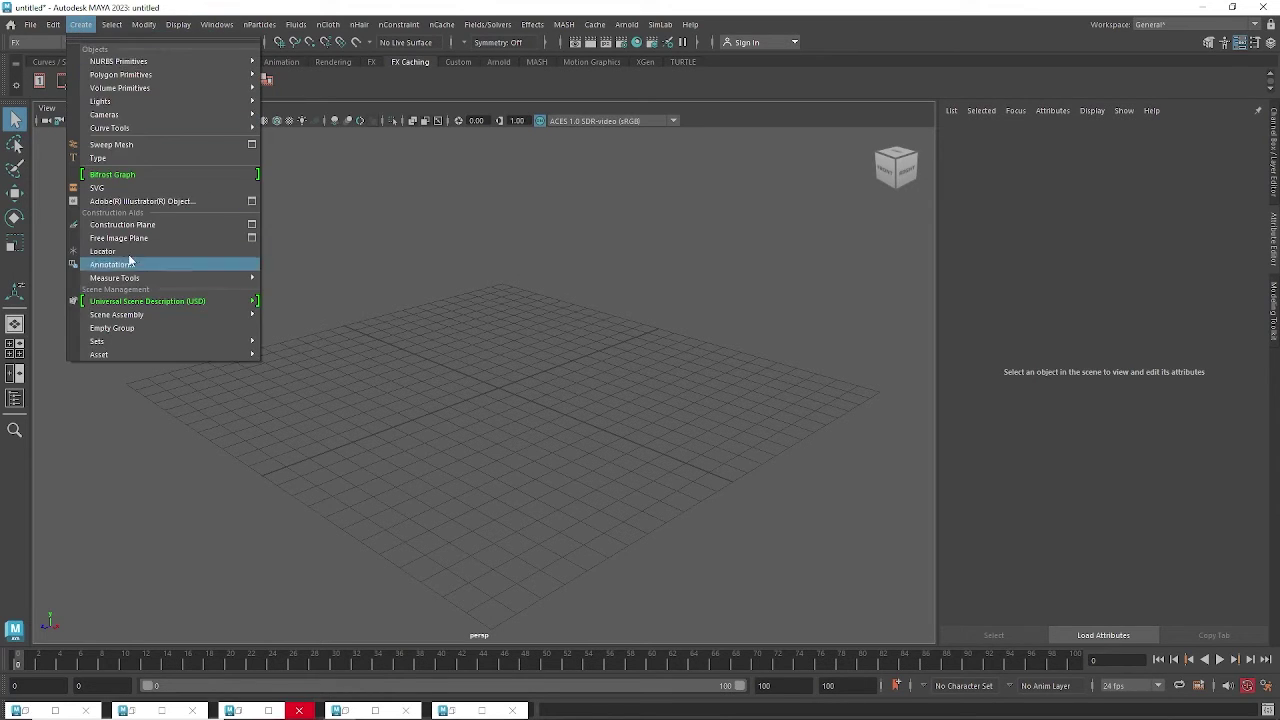
# Pick the CV Curve Tool and place the first six curve points across the grid.
pyautogui.moveTo(141, 128)
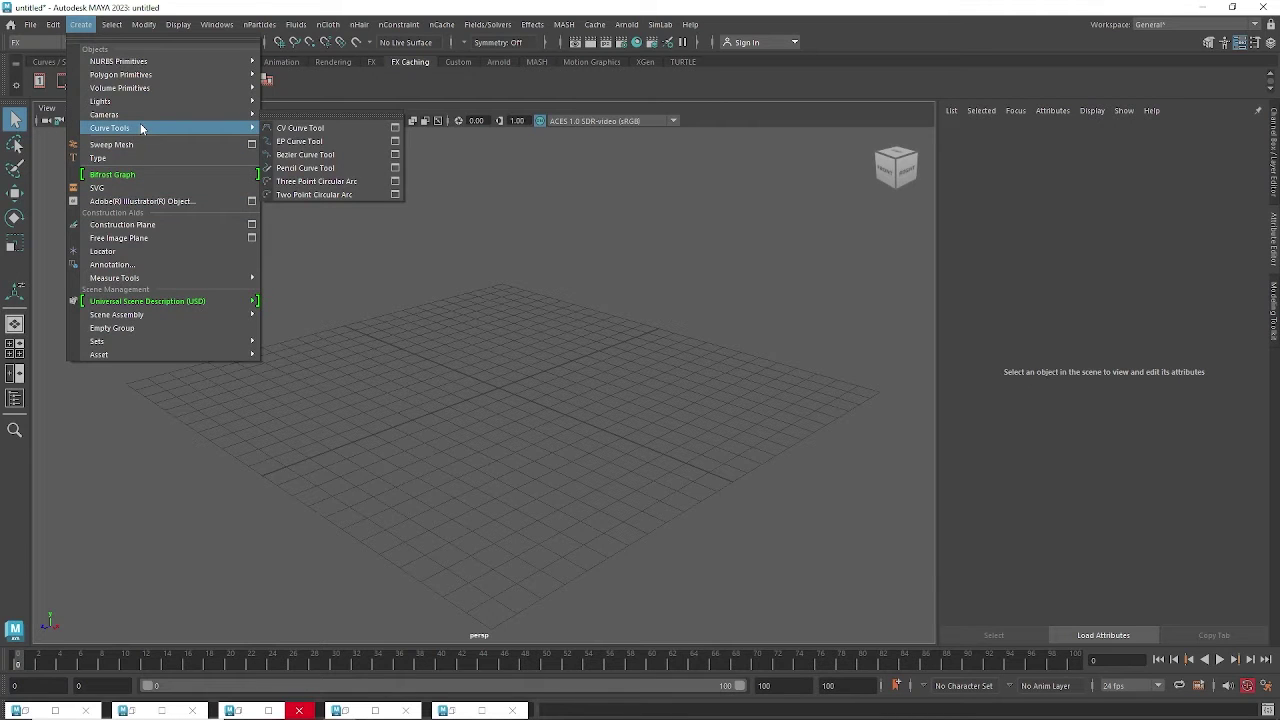
pyautogui.click(305, 130)
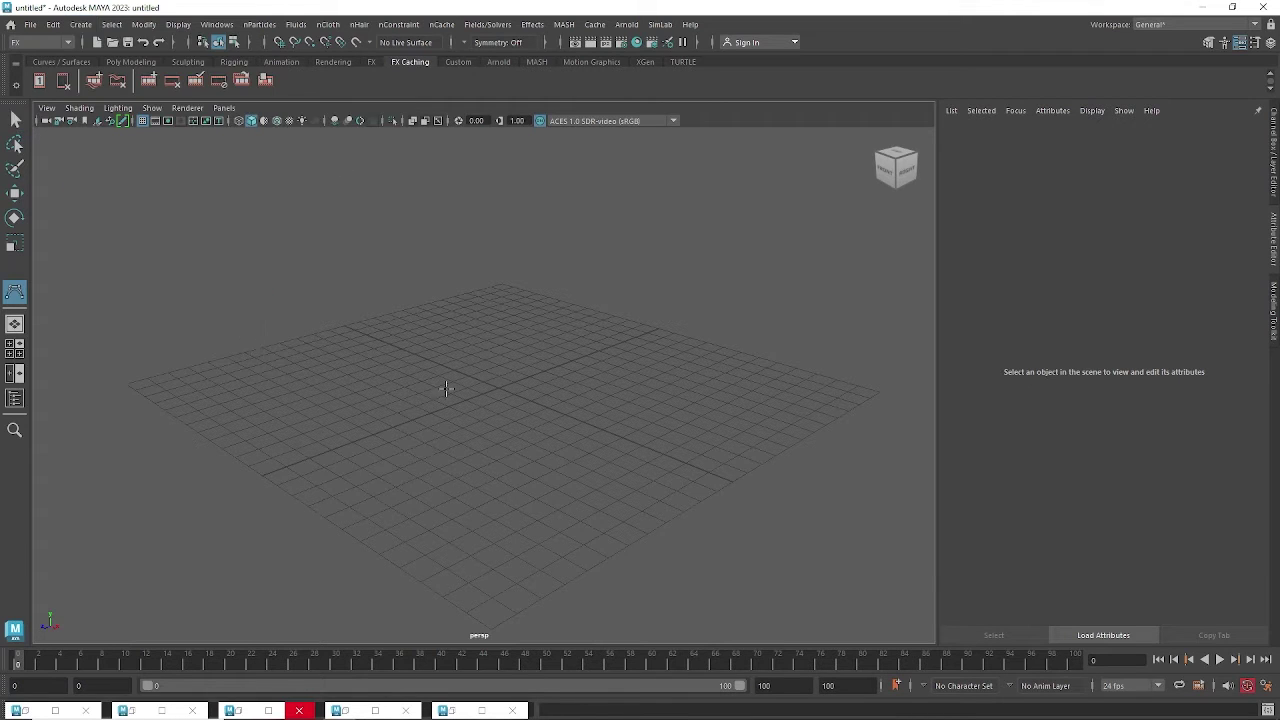
pyautogui.click(241, 353)
pyautogui.click(357, 361)
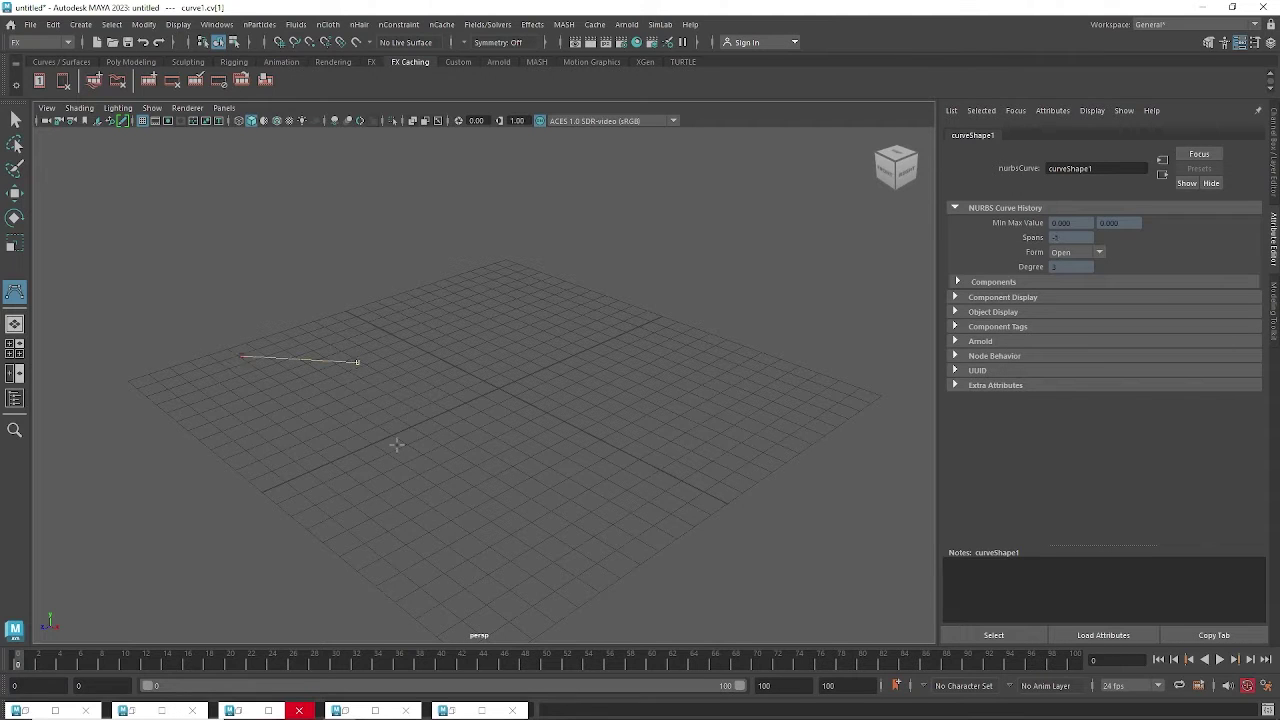
pyautogui.click(395, 445)
pyautogui.click(419, 527)
pyautogui.click(503, 550)
pyautogui.click(617, 495)
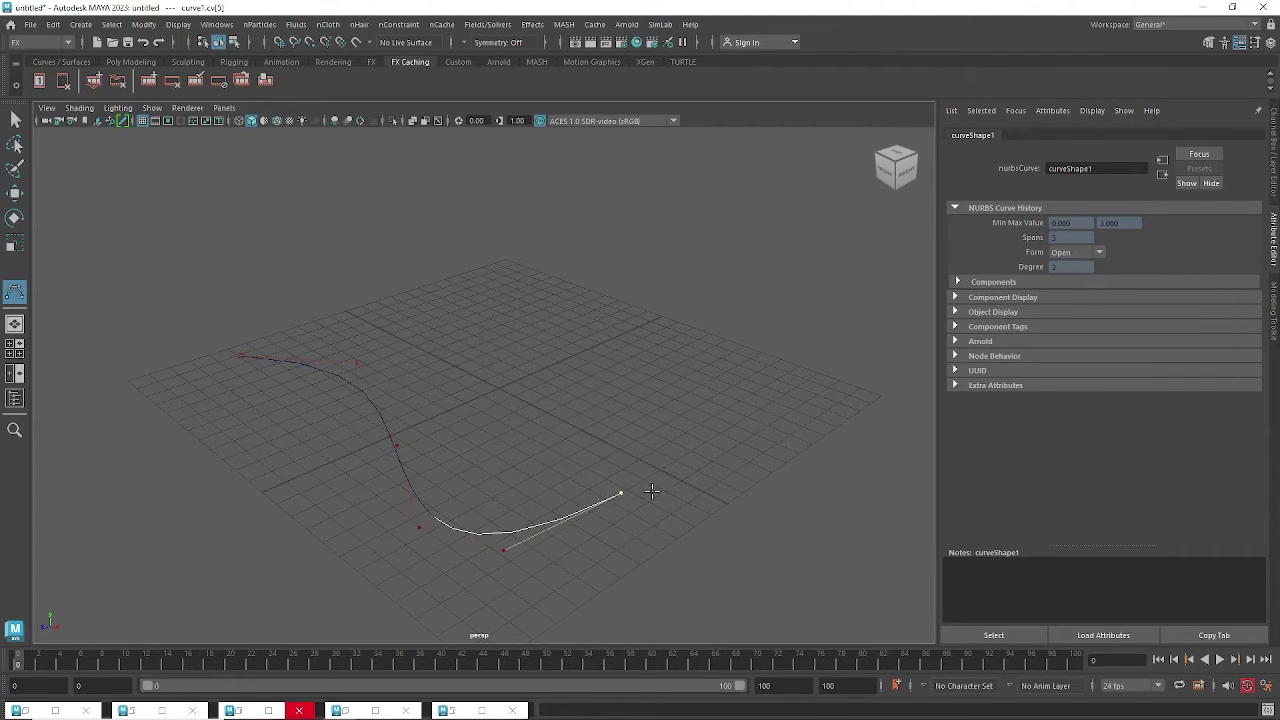
# Extend the curve with three more points, ending near the front of the grid.
pyautogui.keyDown('alt'); pyautogui.moveTo(650, 491); pyautogui.dragTo(680, 369); pyautogui.keyUp('alt')
pyautogui.click(682, 371)
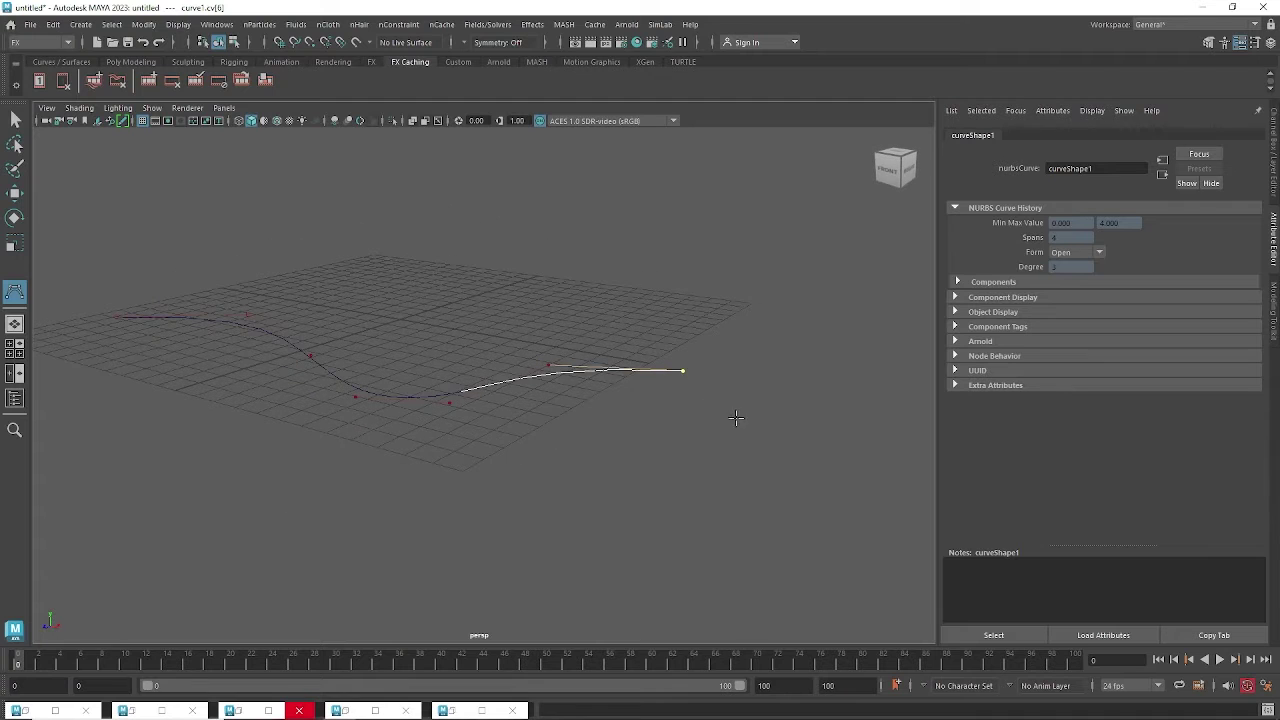
pyautogui.click(736, 421)
pyautogui.keyDown('alt'); pyautogui.moveTo(764, 508); pyautogui.dragTo(738, 520); pyautogui.keyUp('alt')
pyautogui.click(601, 555)
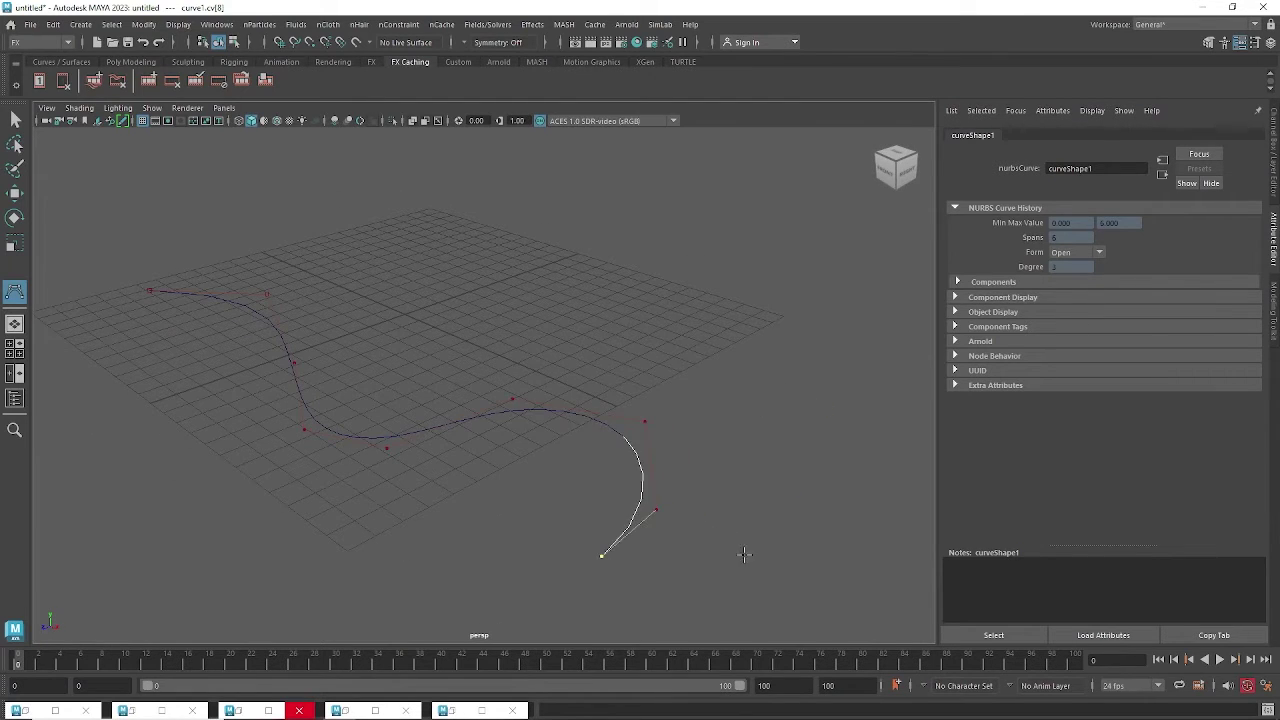
# Finish curve1, switch it to Control Vertex mode, and select its CVs.
pyautogui.press('q')
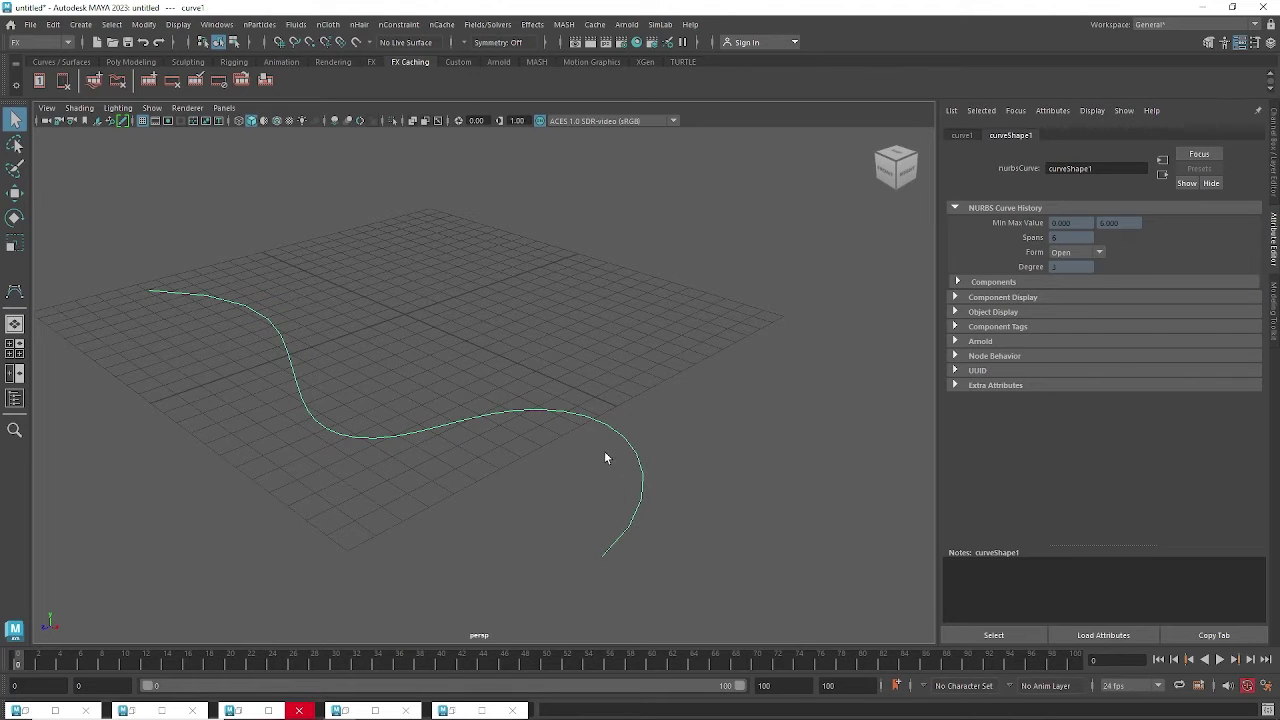
pyautogui.keyDown('alt'); pyautogui.moveTo(605, 458); pyautogui.dragTo(634, 349); pyautogui.keyUp('alt')
pyautogui.rightClick(638, 347)
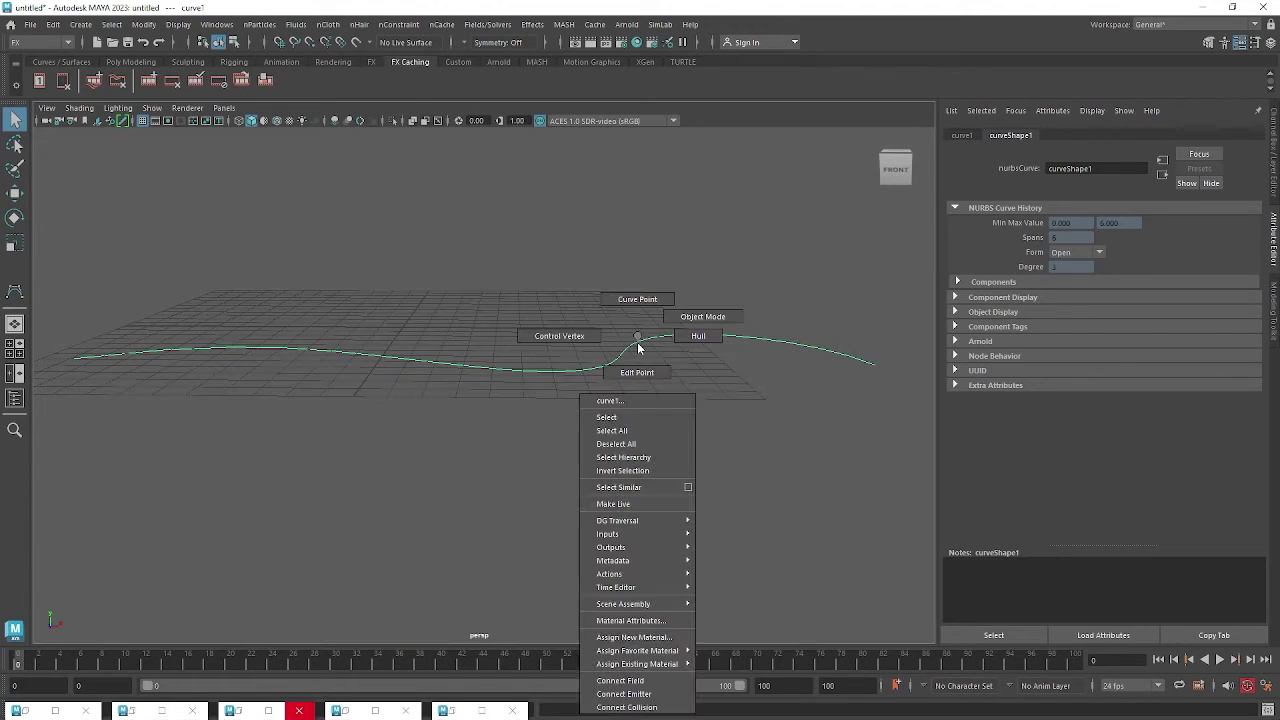
pyautogui.moveTo(638, 347); pyautogui.dragTo(584, 337, button='right')
pyautogui.keyDown('alt'); pyautogui.moveTo(622, 385); pyautogui.dragTo(606, 369); pyautogui.keyUp('alt')
pyautogui.keyDown('alt'); pyautogui.moveTo(606, 369); pyautogui.dragTo(573, 392, button='middle'); pyautogui.keyUp('alt')
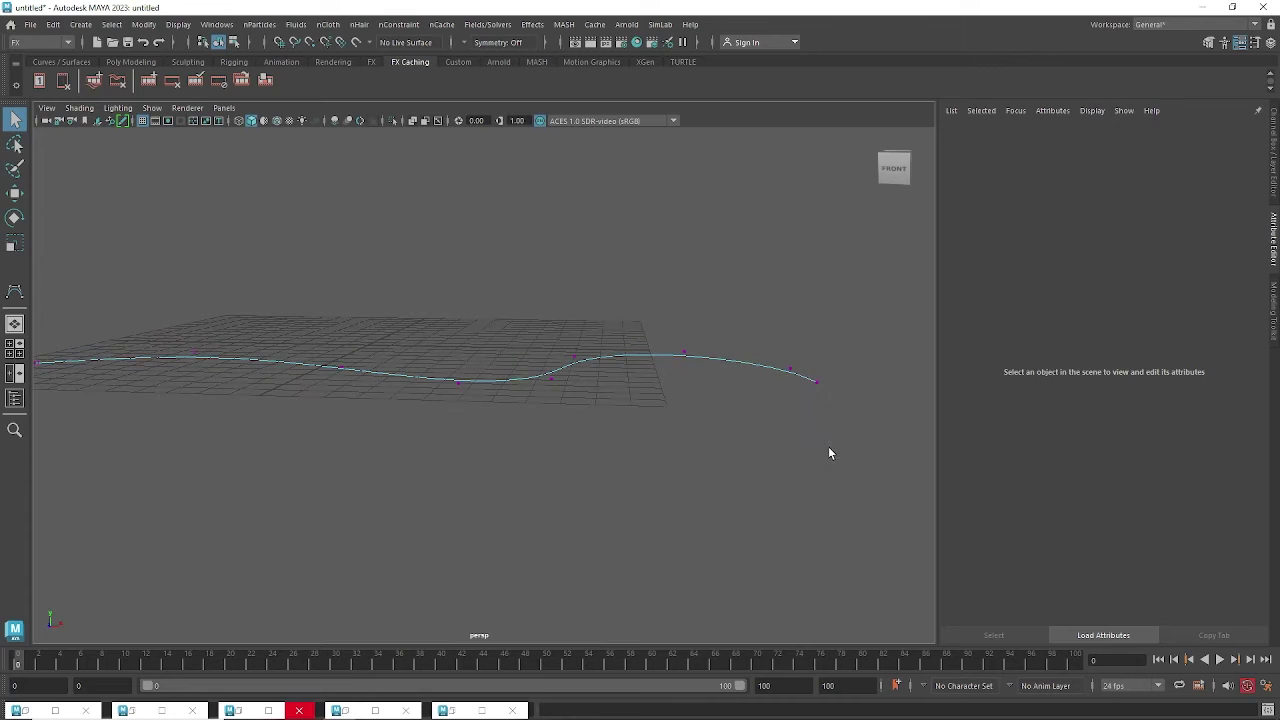
pyautogui.moveTo(829, 453); pyautogui.dragTo(257, 243)
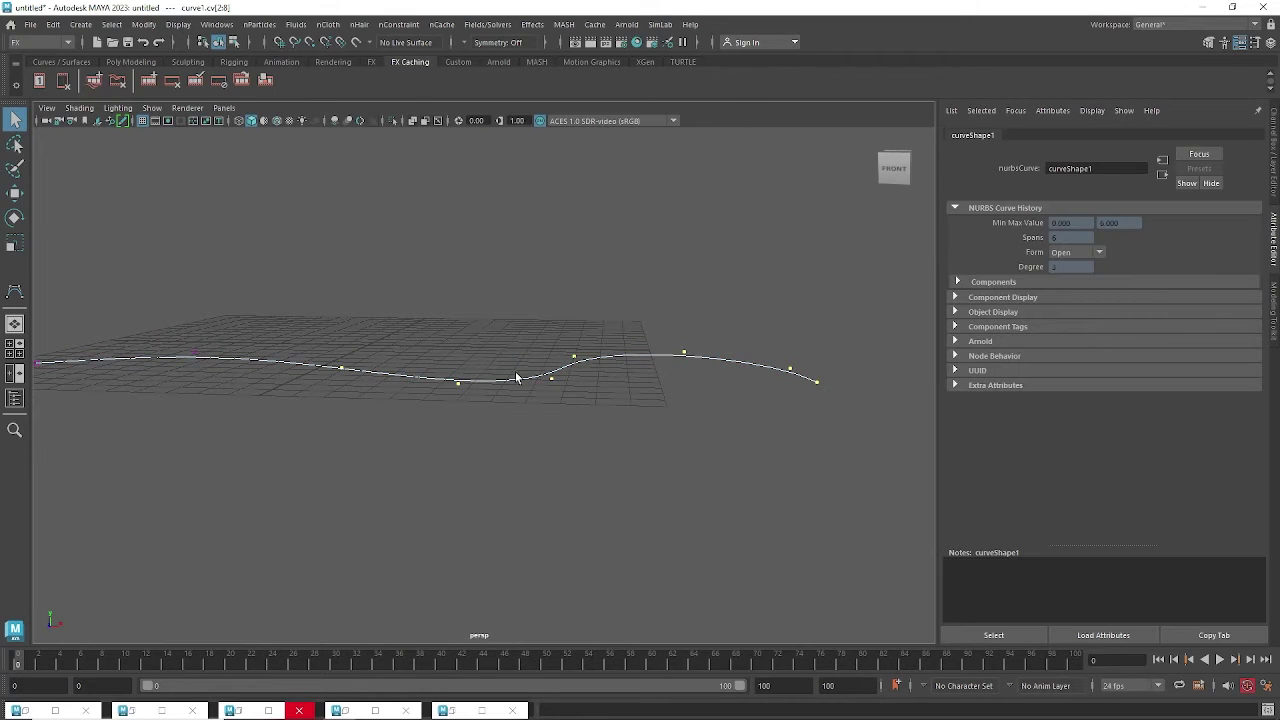
# Rotate and lift the selected CVs, then raise the left-end vertices cv[0] and cv[1].
pyautogui.press('e')
pyautogui.moveTo(606, 321); pyautogui.dragTo(577, 202)
pyautogui.press('w')
pyautogui.keyDown('alt'); pyautogui.moveTo(591, 257); pyautogui.dragTo(243, 400); pyautogui.keyUp('alt')
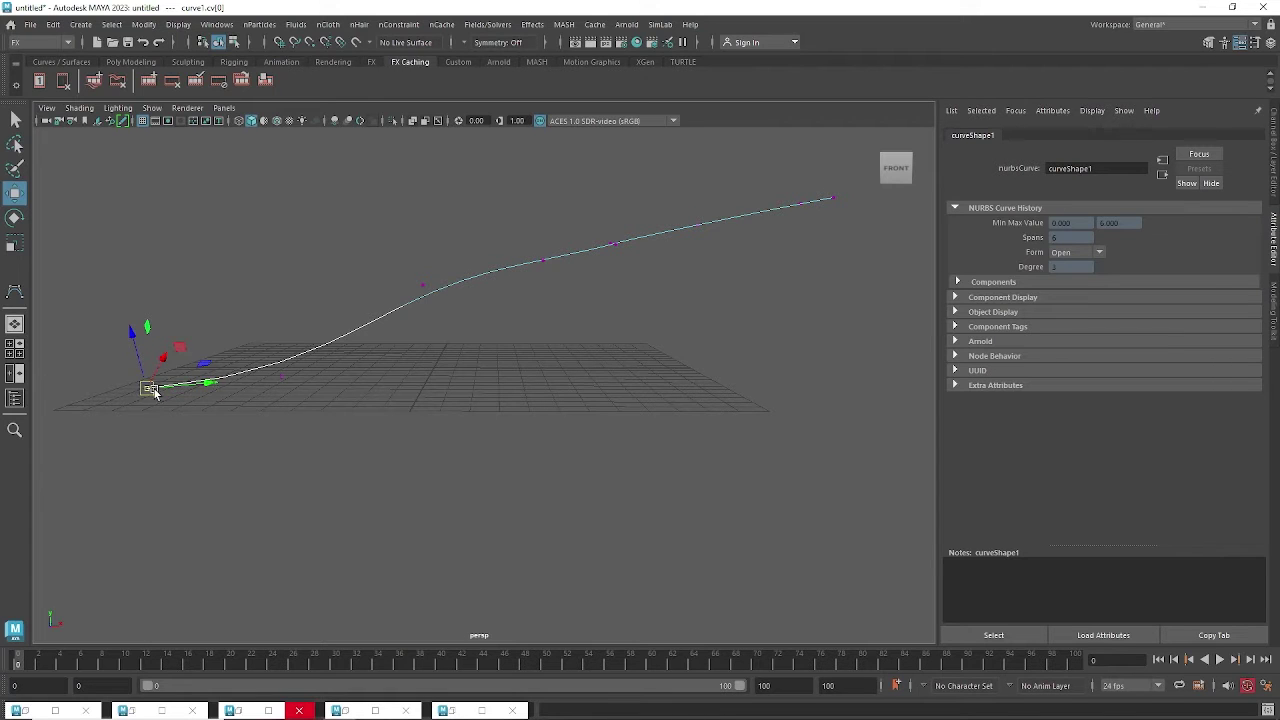
pyautogui.moveTo(147, 388); pyautogui.dragTo(133, 342)
pyautogui.moveTo(281, 372); pyautogui.dragTo(266, 343)
# Lower cv[2] so the curve dips, and pull cv[0] right and down.
pyautogui.keyDown('alt'); pyautogui.moveTo(552, 358); pyautogui.dragTo(430, 362); pyautogui.keyUp('alt')
pyautogui.moveTo(374, 291); pyautogui.dragTo(385, 400)
pyautogui.moveTo(482, 287); pyautogui.dragTo(506, 357)
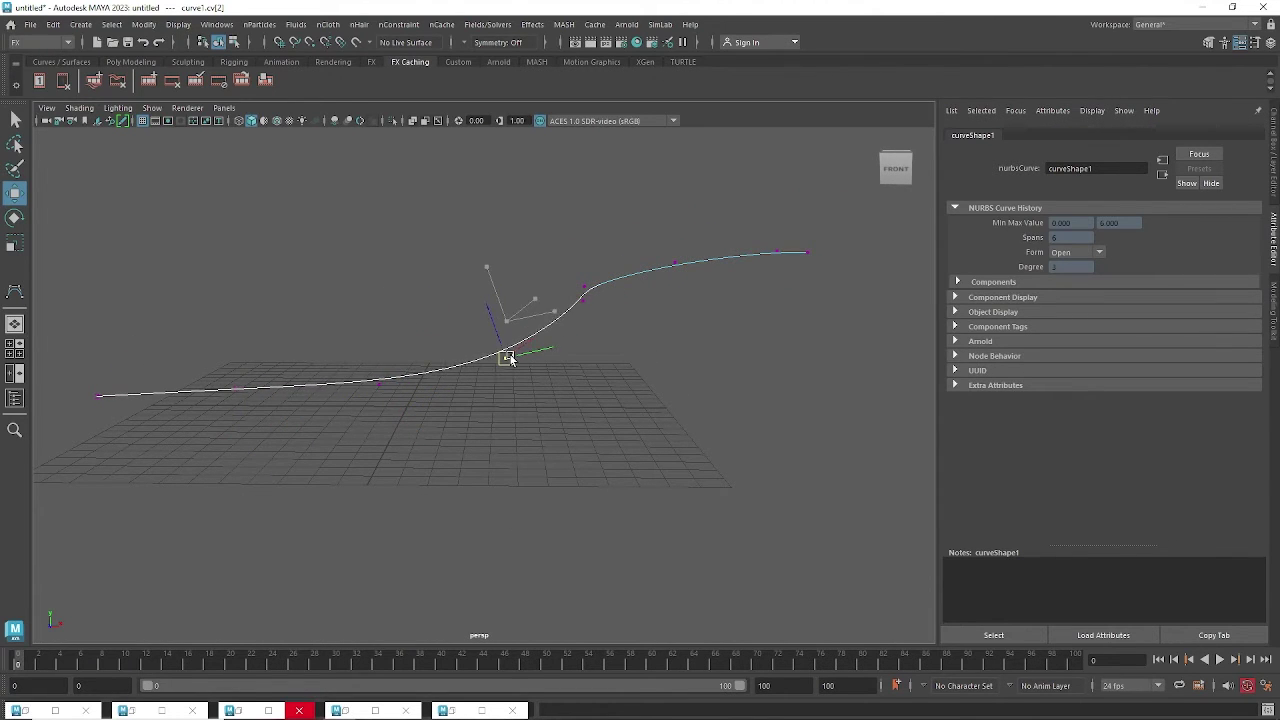
pyautogui.keyDown('alt'); pyautogui.moveTo(640, 366); pyautogui.dragTo(287, 362); pyautogui.keyUp('alt')
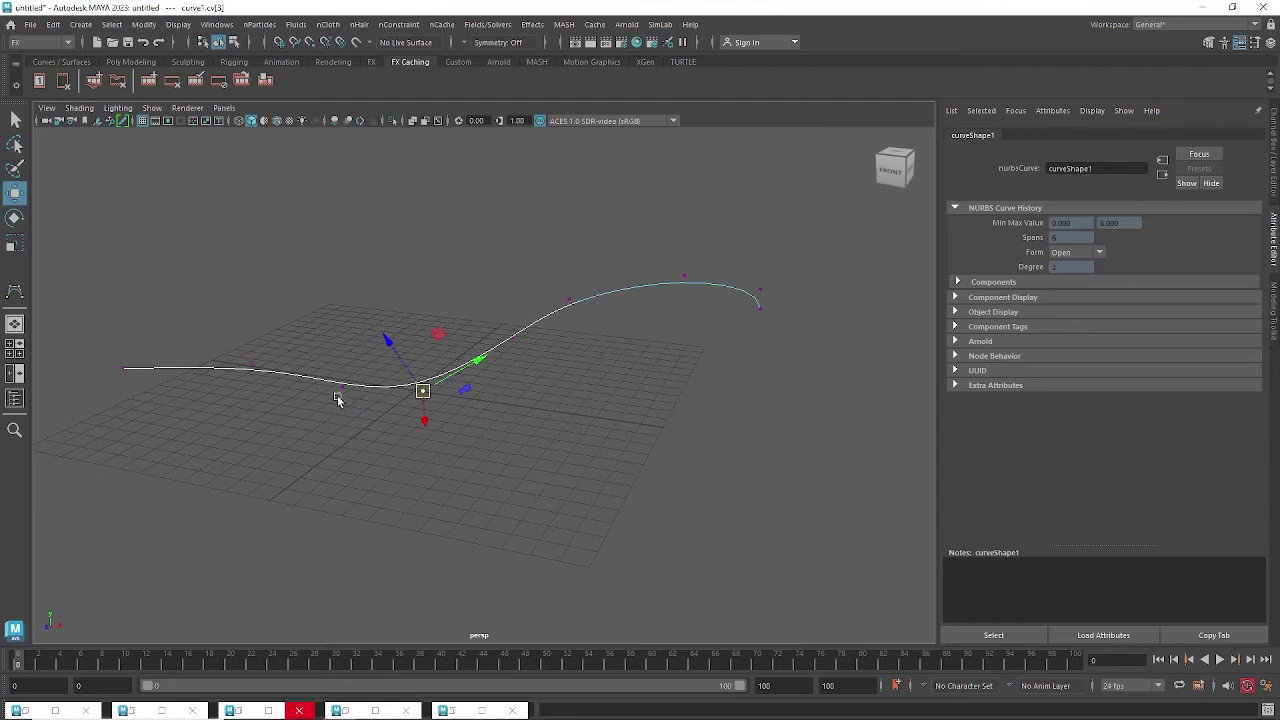
pyautogui.keyDown('alt'); pyautogui.moveTo(654, 377); pyautogui.dragTo(285, 492); pyautogui.keyUp('alt')
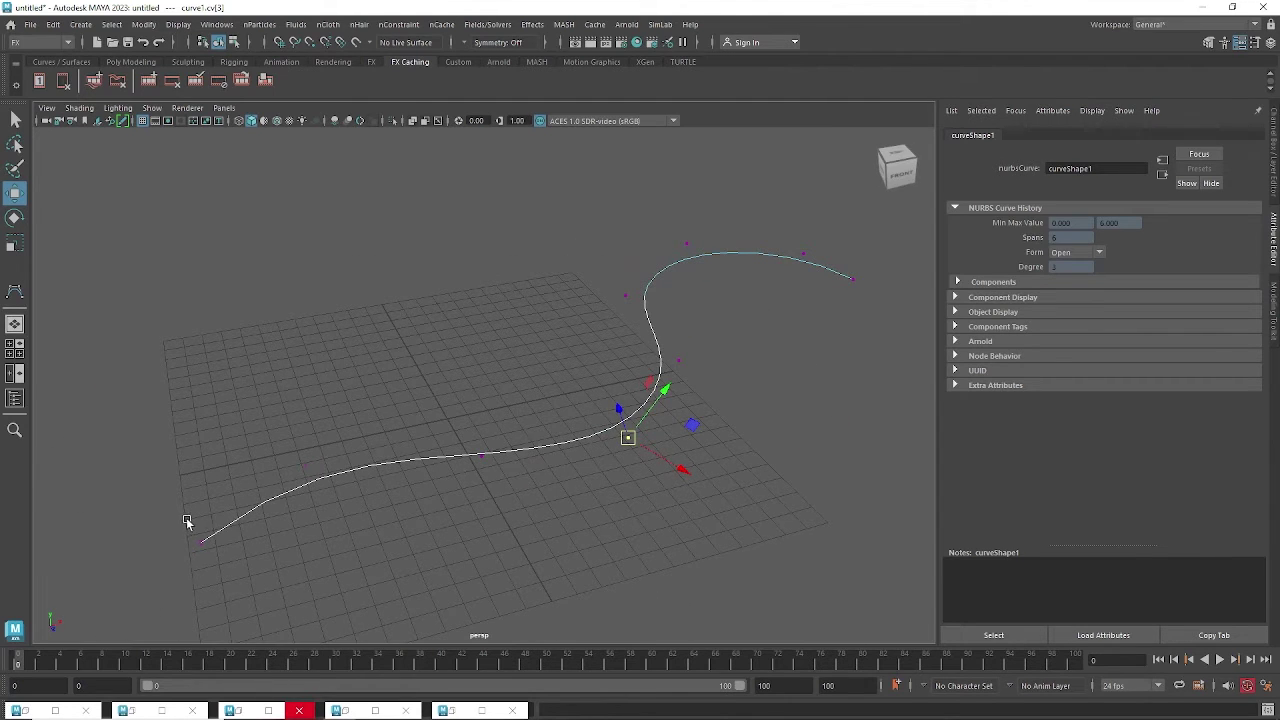
pyautogui.moveTo(186, 521); pyautogui.dragTo(241, 561)
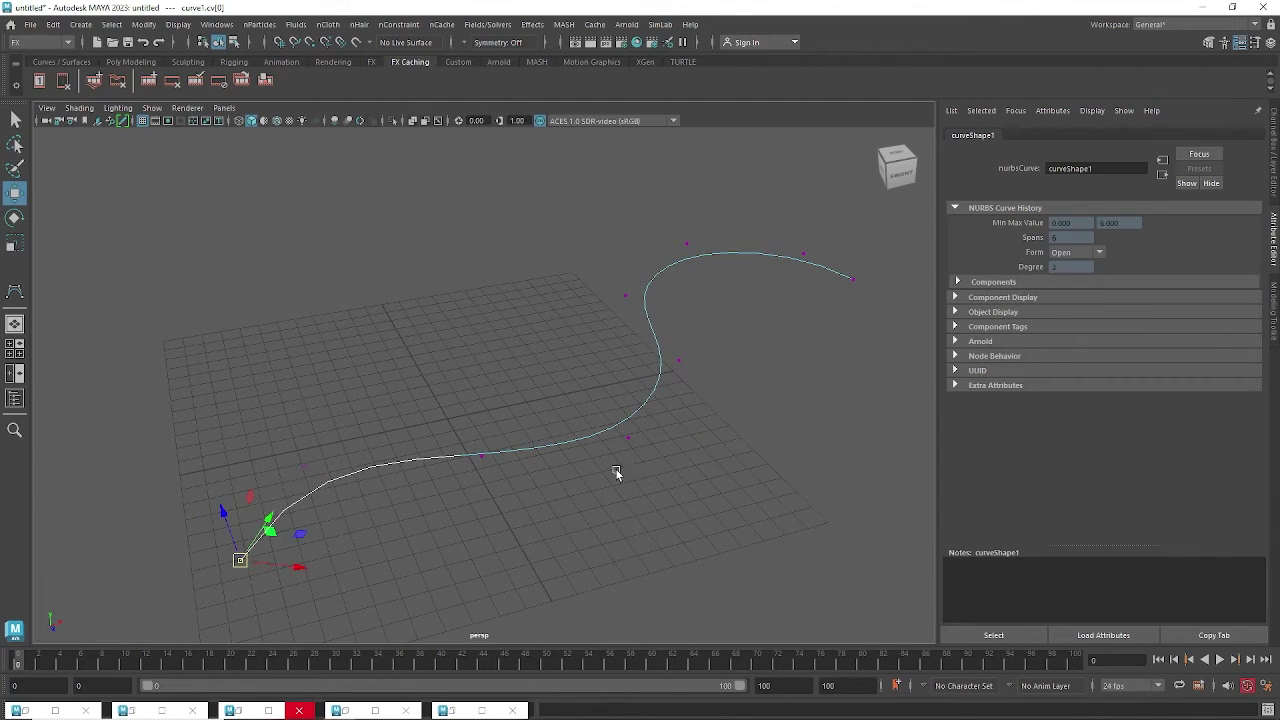
# Pull the curve's right-end vertex further right and reselect cv[2] from a top-down angle.
pyautogui.keyDown('alt'); pyautogui.moveTo(615, 468); pyautogui.dragTo(485, 428); pyautogui.keyUp('alt')
pyautogui.keyDown('alt'); pyautogui.moveTo(655, 397); pyautogui.dragTo(638, 434); pyautogui.keyUp('alt')
pyautogui.moveTo(813, 416); pyautogui.dragTo(778, 388)
pyautogui.keyDown('alt'); pyautogui.moveTo(620, 423); pyautogui.dragTo(535, 372); pyautogui.keyUp('alt')
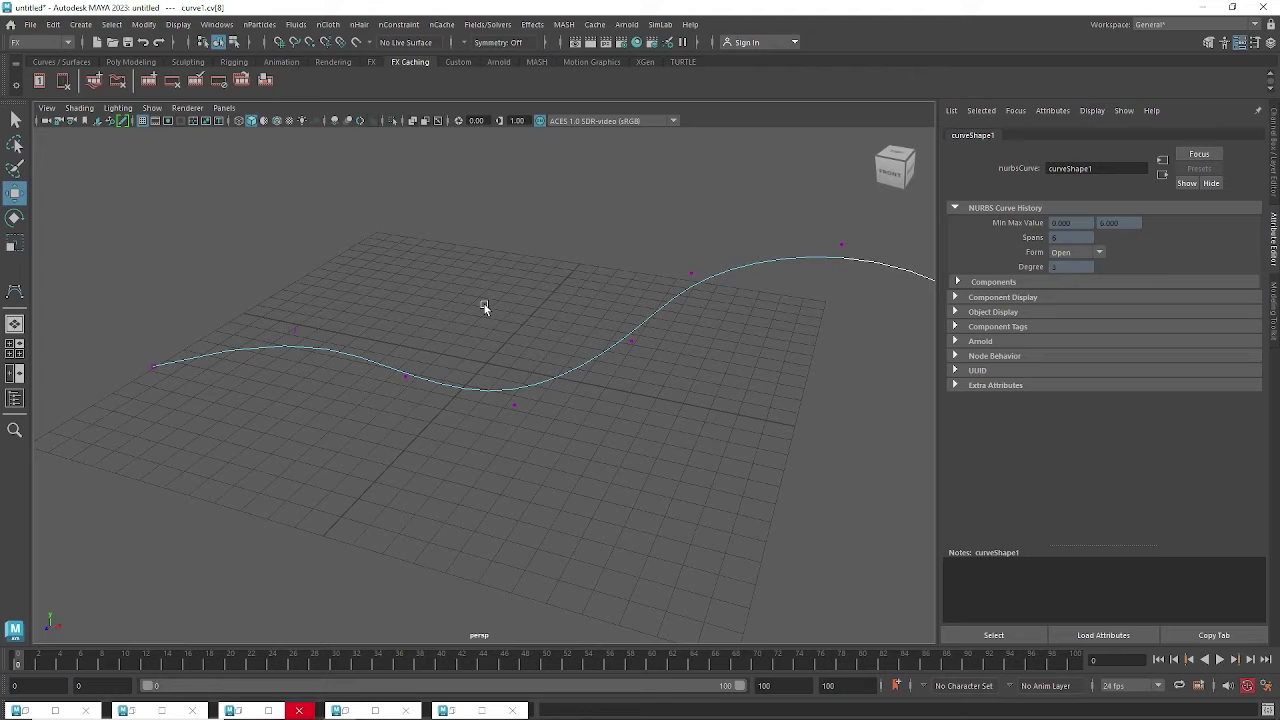
pyautogui.keyDown('alt'); pyautogui.moveTo(484, 309); pyautogui.dragTo(566, 343); pyautogui.keyUp('alt')
pyautogui.click(403, 345)
pyautogui.keyDown('alt'); pyautogui.moveTo(567, 343); pyautogui.dragTo(573, 441, button='middle'); pyautogui.keyUp('alt')
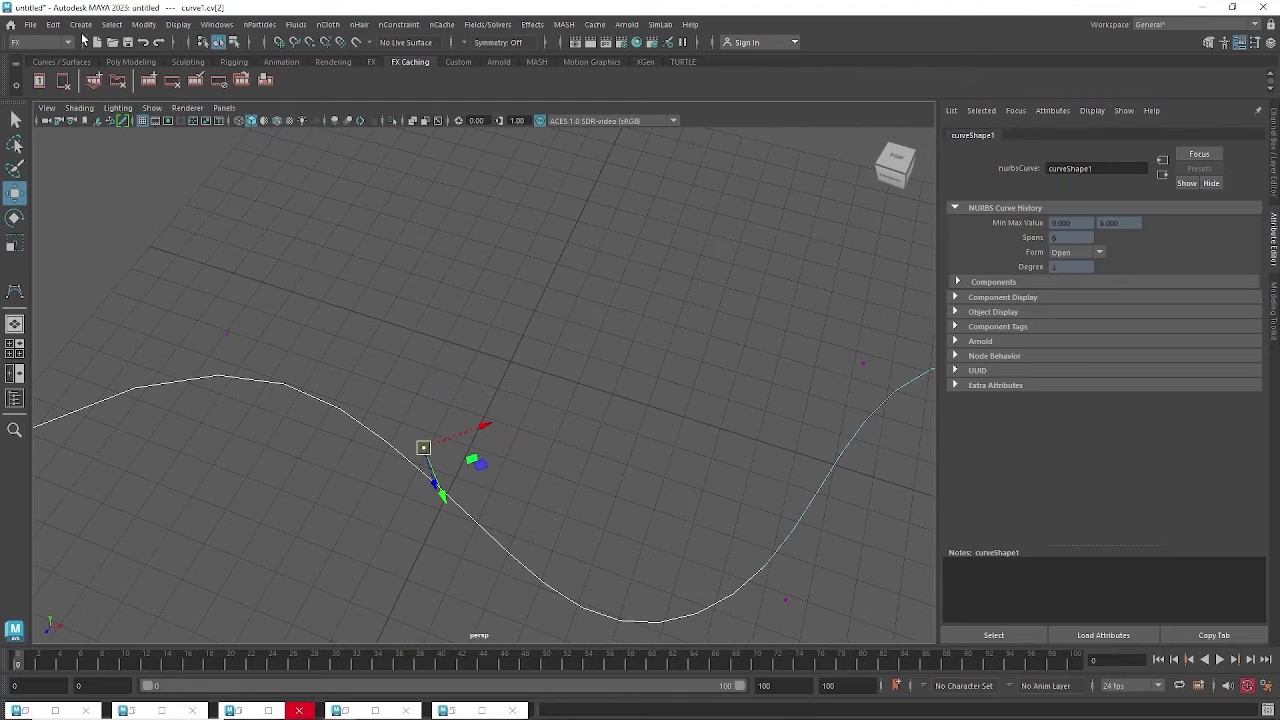
pyautogui.click(81, 24)
pyautogui.moveTo(103, 78)
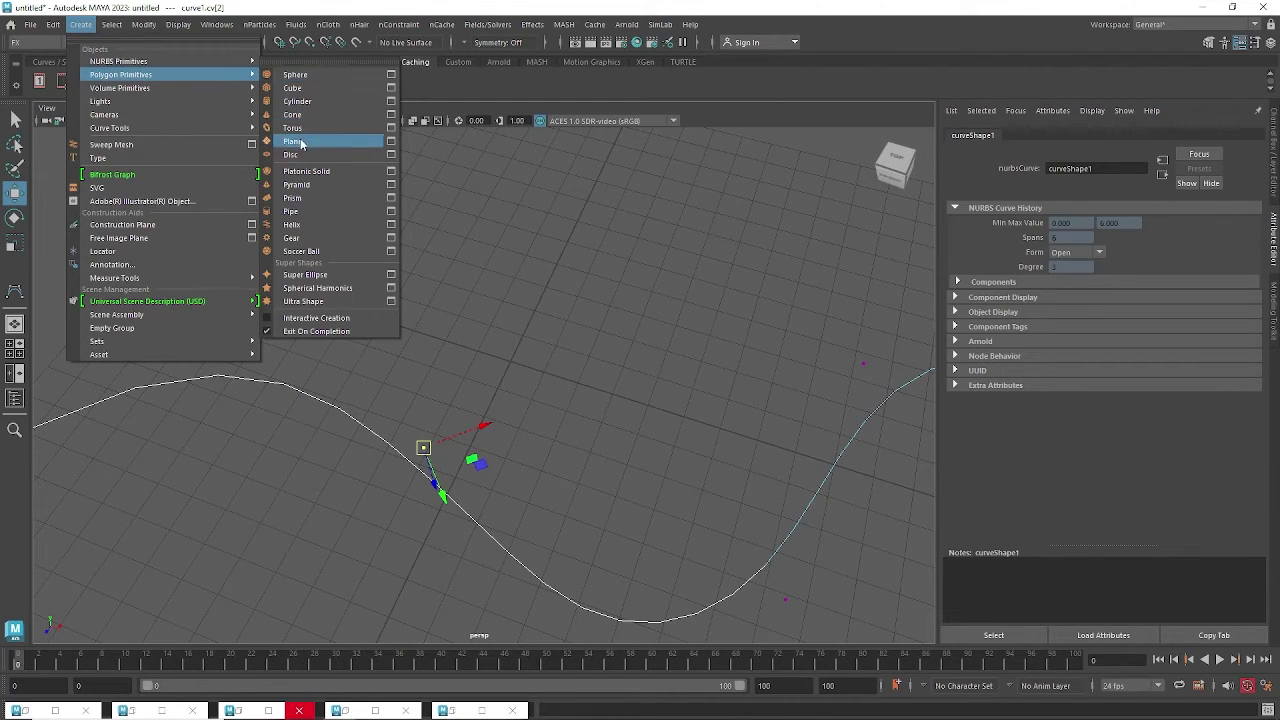
# Add a polygon plane, pPlane1, and expand its polyPlane1 inputs in the Channel Box.
pyautogui.click(300, 141)
pyautogui.keyDown('alt'); pyautogui.moveTo(563, 374); pyautogui.dragTo(634, 358); pyautogui.keyUp('alt')
pyautogui.keyDown('alt'); pyautogui.moveTo(634, 358); pyautogui.dragTo(545, 364, button='middle'); pyautogui.keyUp('alt')
pyautogui.keyDown('alt'); pyautogui.moveTo(545, 364); pyautogui.dragTo(740, 362, button='right'); pyautogui.keyUp('alt')
pyautogui.click(1274, 160)
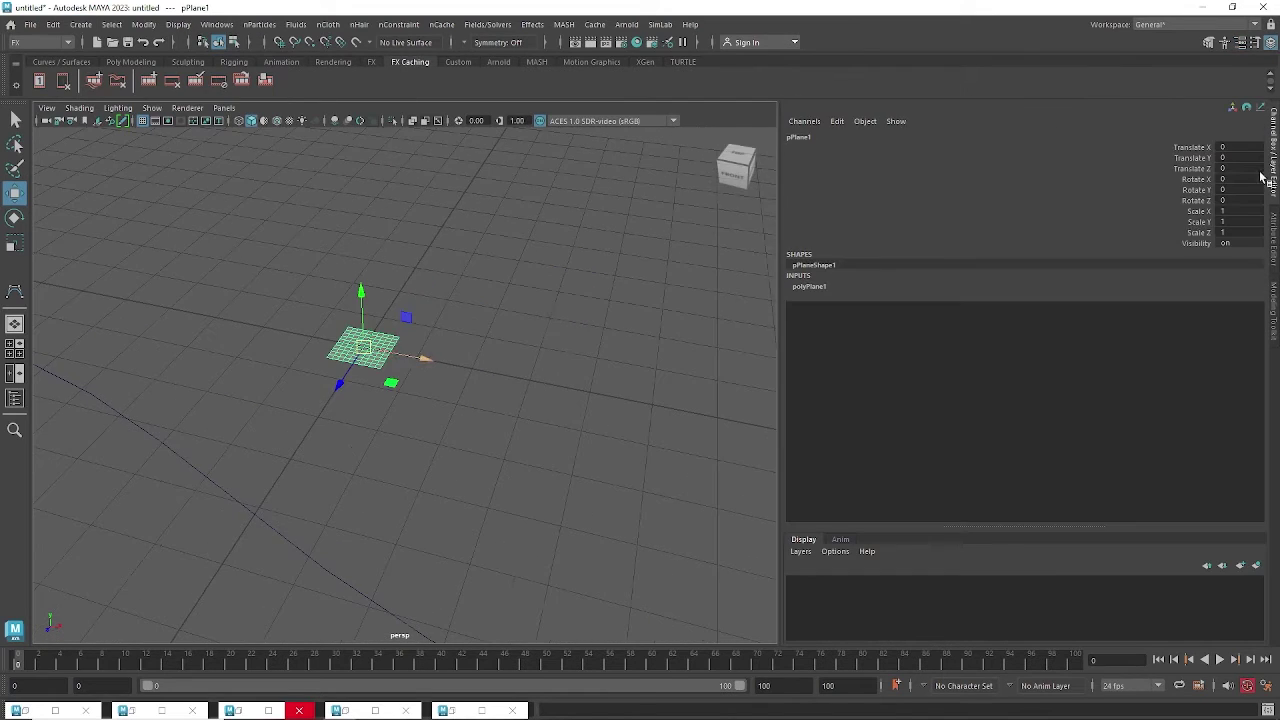
pyautogui.click(803, 288)
pyautogui.keyDown('alt'); pyautogui.moveTo(543, 366); pyautogui.dragTo(612, 362); pyautogui.keyUp('alt')
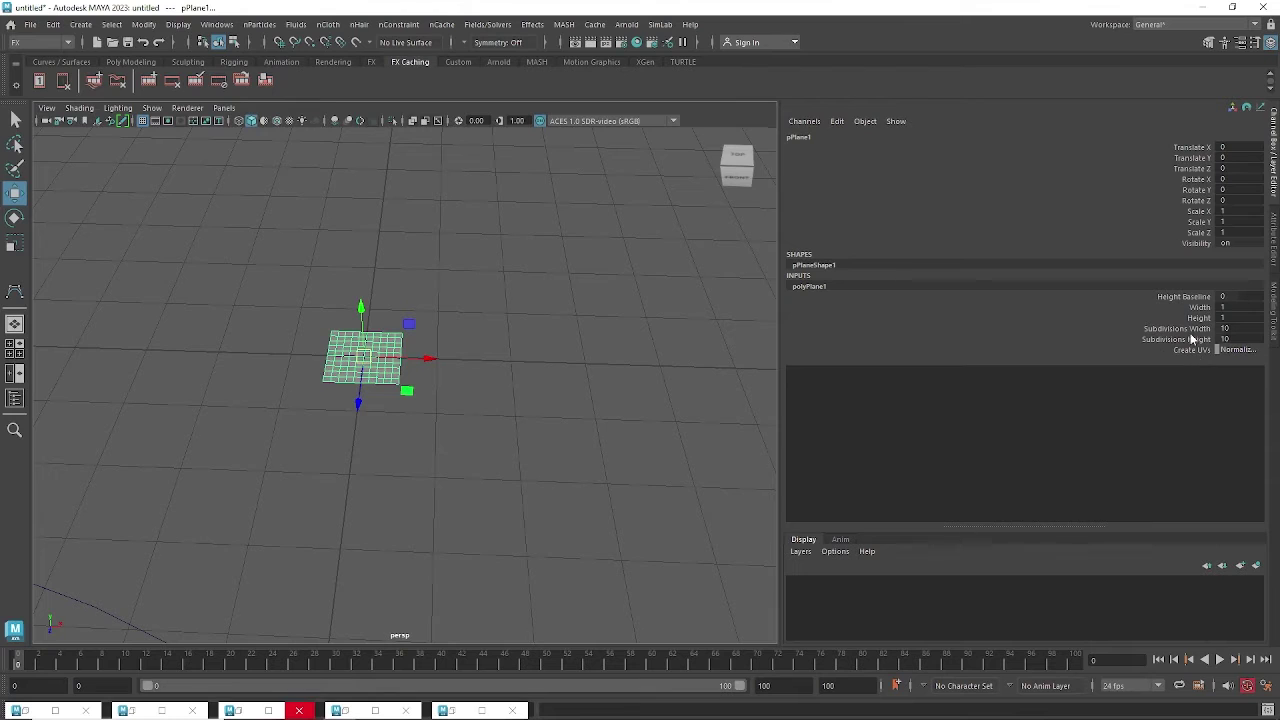
# Set pPlane1's Subdivisions Width to 6 and Width to 0.4 with the virtual slider.
pyautogui.click(1200, 308)
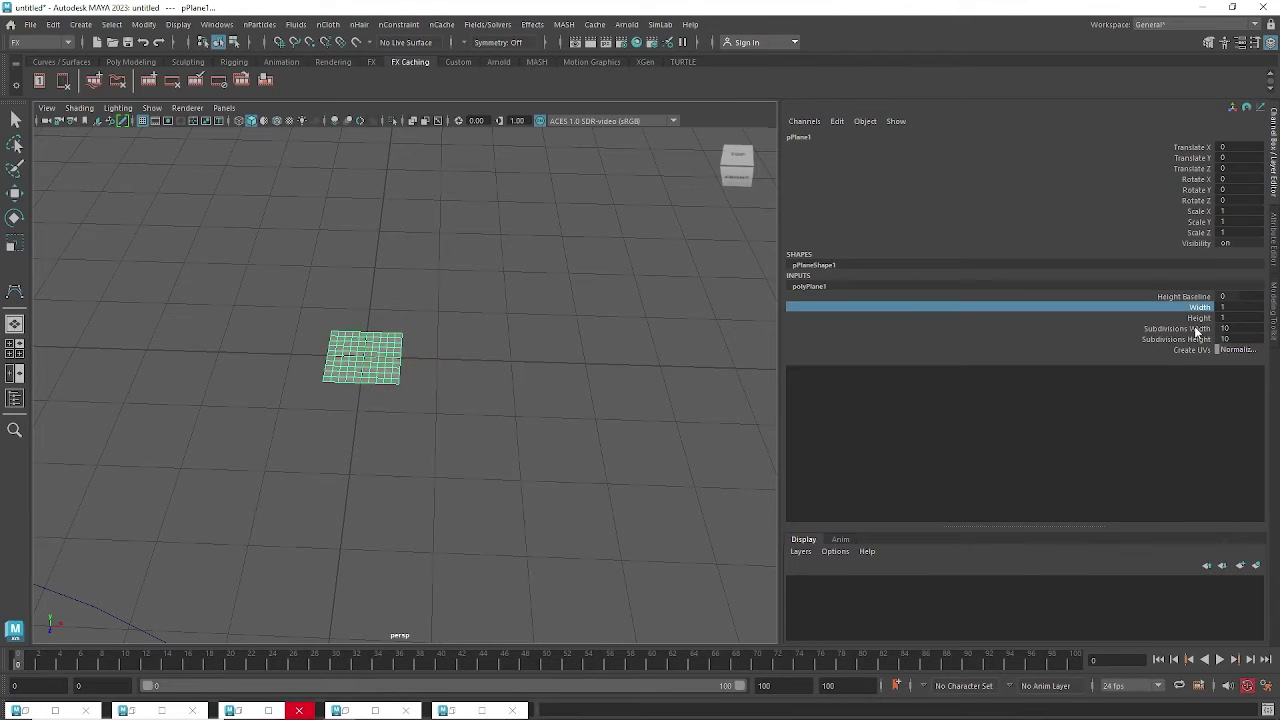
pyautogui.click(1205, 330)
pyautogui.moveTo(628, 350); pyautogui.dragTo(698, 347, button='middle')
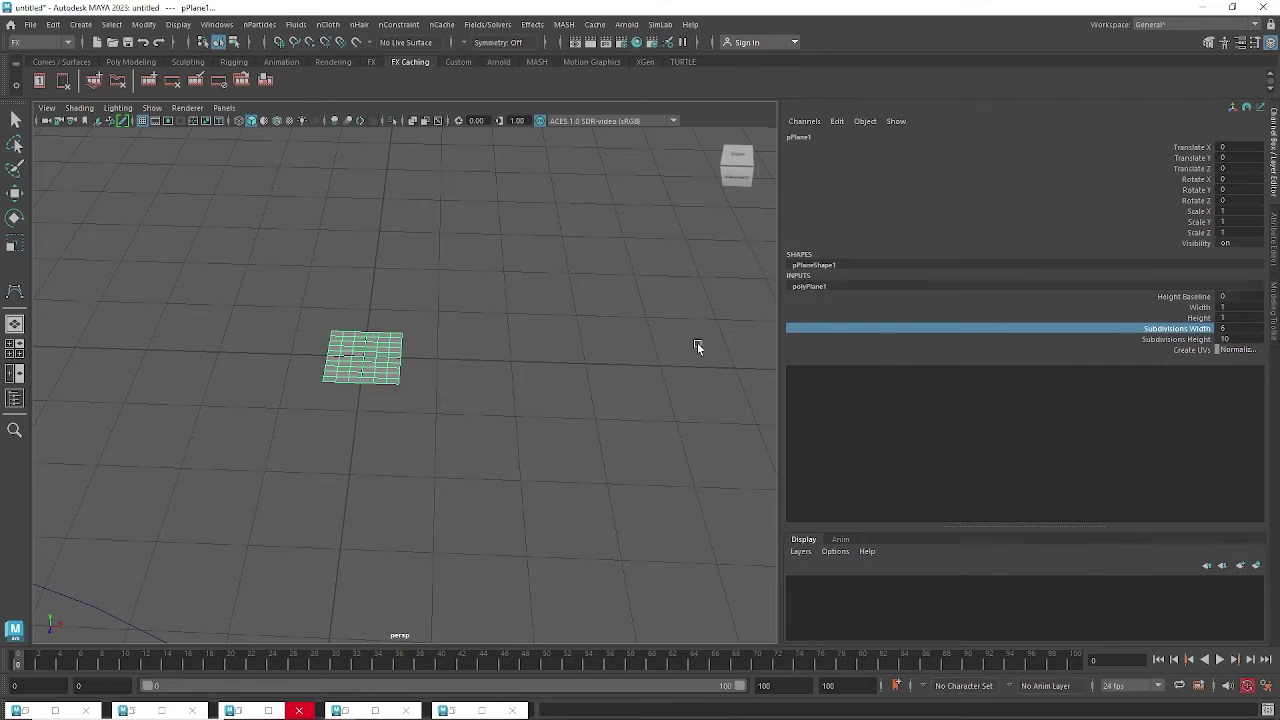
pyautogui.click(1200, 307)
pyautogui.moveTo(580, 370); pyautogui.dragTo(566, 366, button='middle')
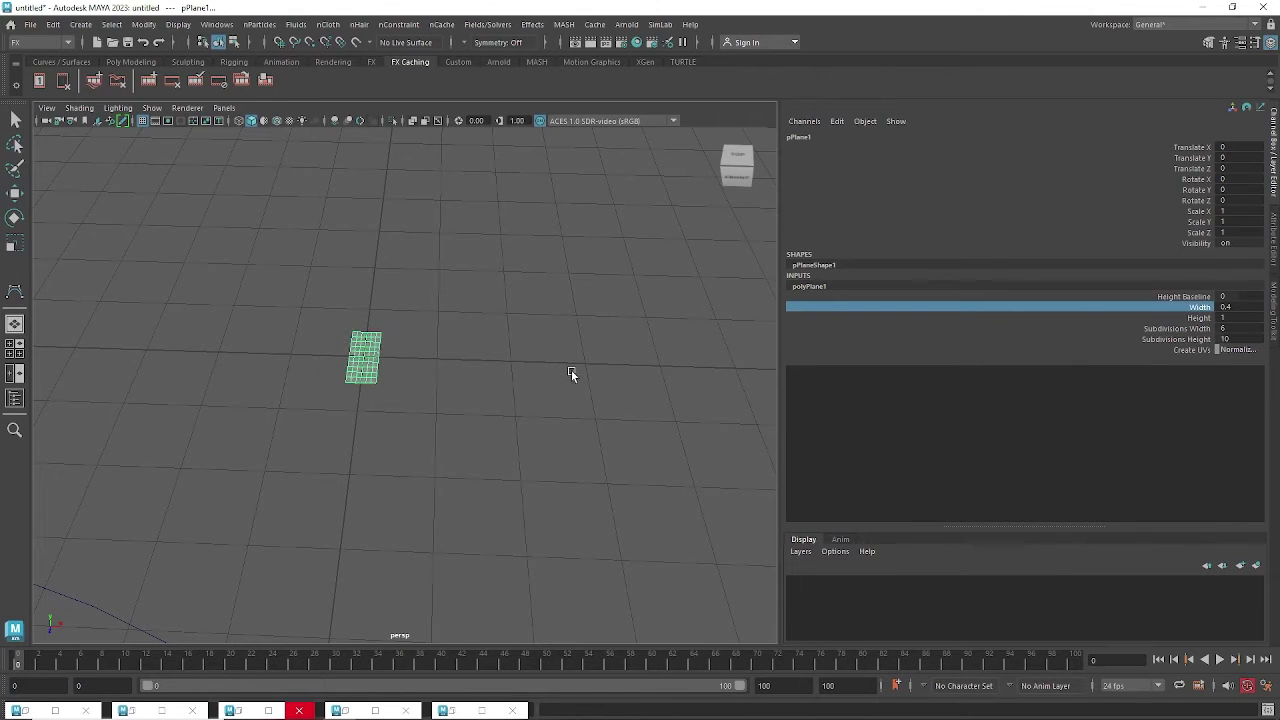
pyautogui.keyDown('alt'); pyautogui.moveTo(571, 371); pyautogui.dragTo(488, 397); pyautogui.keyUp('alt')
pyautogui.scroll(1, 489, 397)
pyautogui.moveTo(520, 440)
pyautogui.keyDown('alt'); pyautogui.mouseDown(button='middle')
pyautogui.moveTo(543, 334)
pyautogui.moveTo(514, 460)
pyautogui.mouseUp(button='middle'); pyautogui.keyUp('alt')
pyautogui.scroll(6, 514, 460)
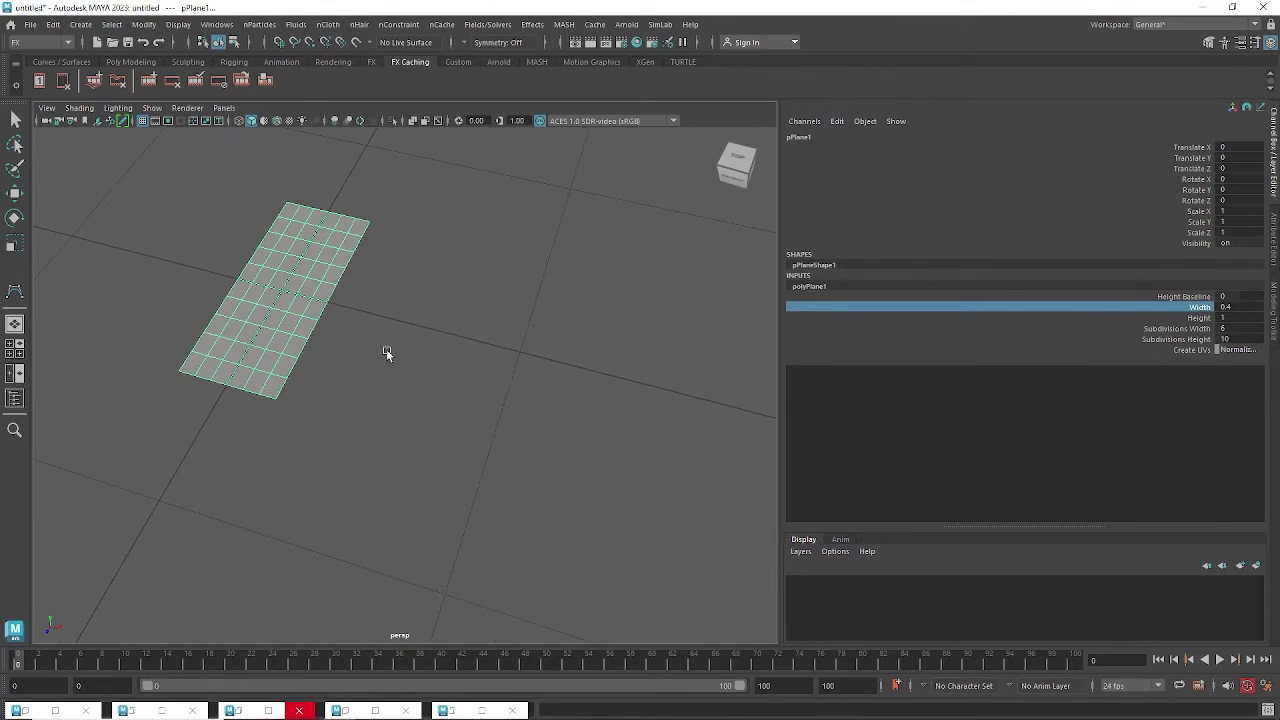
pyautogui.keyDown('alt'); pyautogui.moveTo(352, 282); pyautogui.dragTo(421, 356, button='middle'); pyautogui.keyUp('alt')
pyautogui.keyDown('alt'); pyautogui.moveTo(420, 356); pyautogui.dragTo(454, 371); pyautogui.keyUp('alt')
pyautogui.press('space')
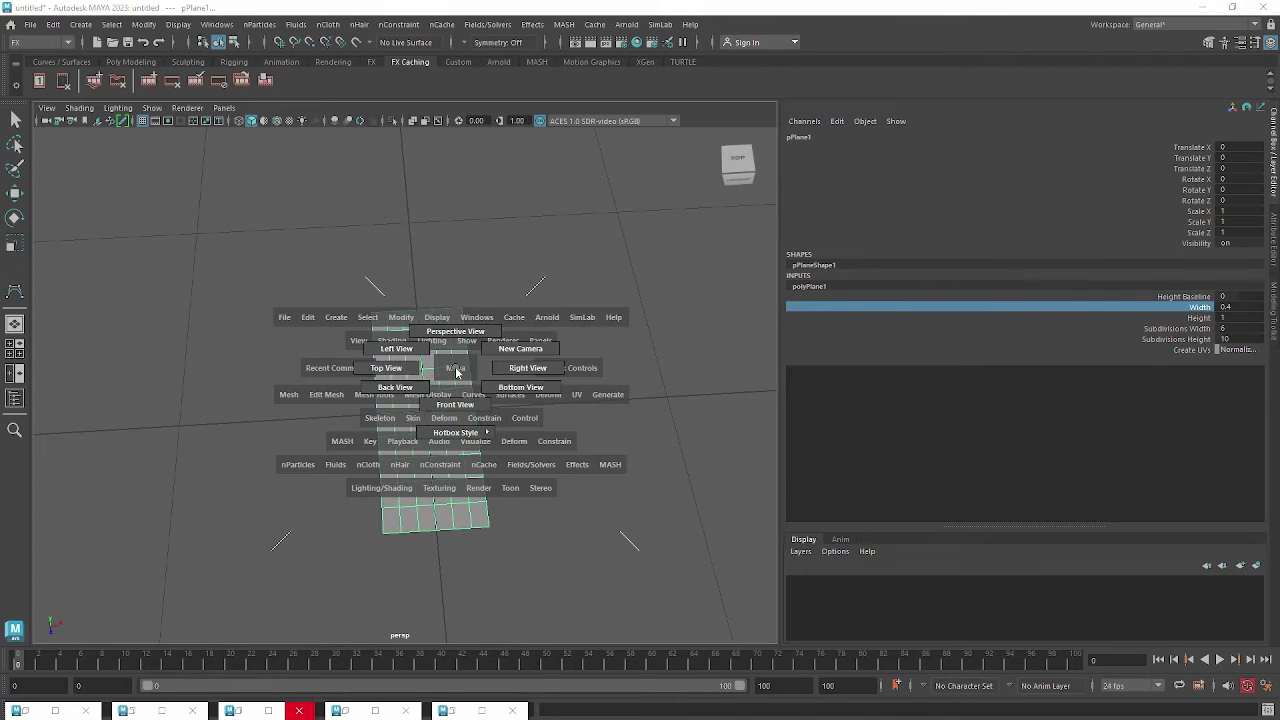
# In top view, select the plane's middle vertex columns and scale them vertically.
pyautogui.click(387, 369)
pyautogui.press('f')
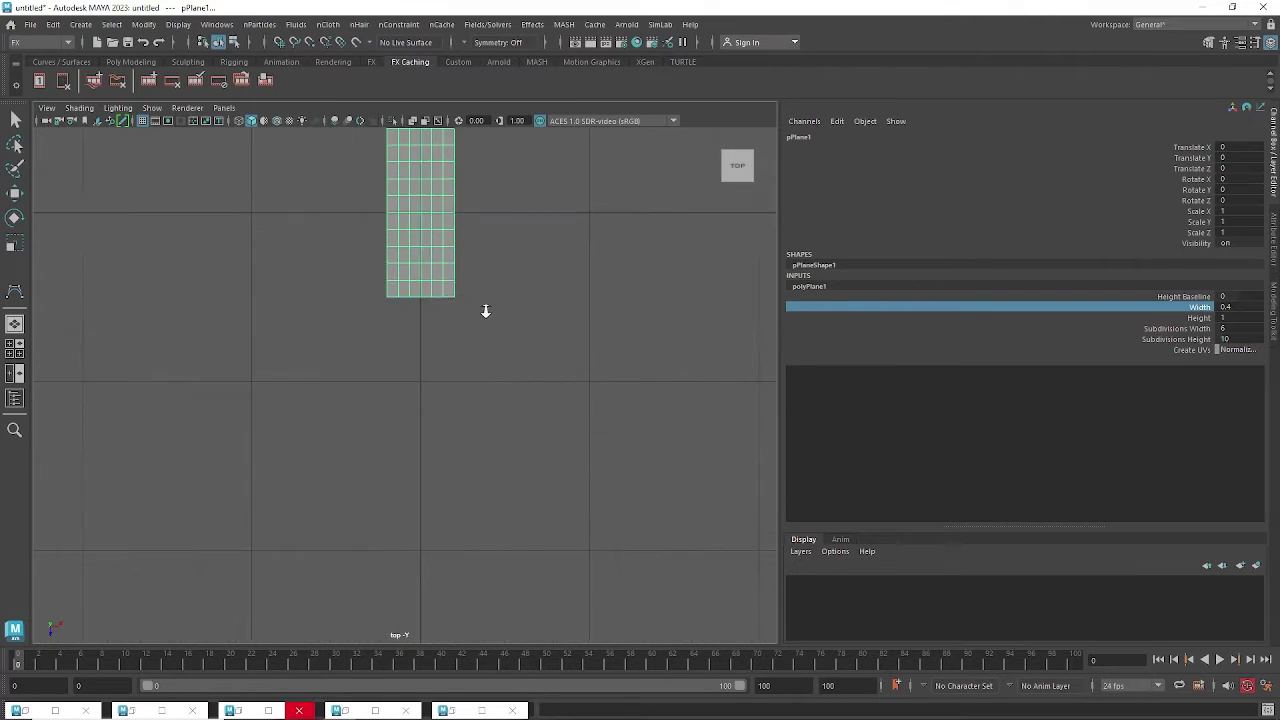
pyautogui.moveTo(432, 283); pyautogui.dragTo(386, 266, button='right')
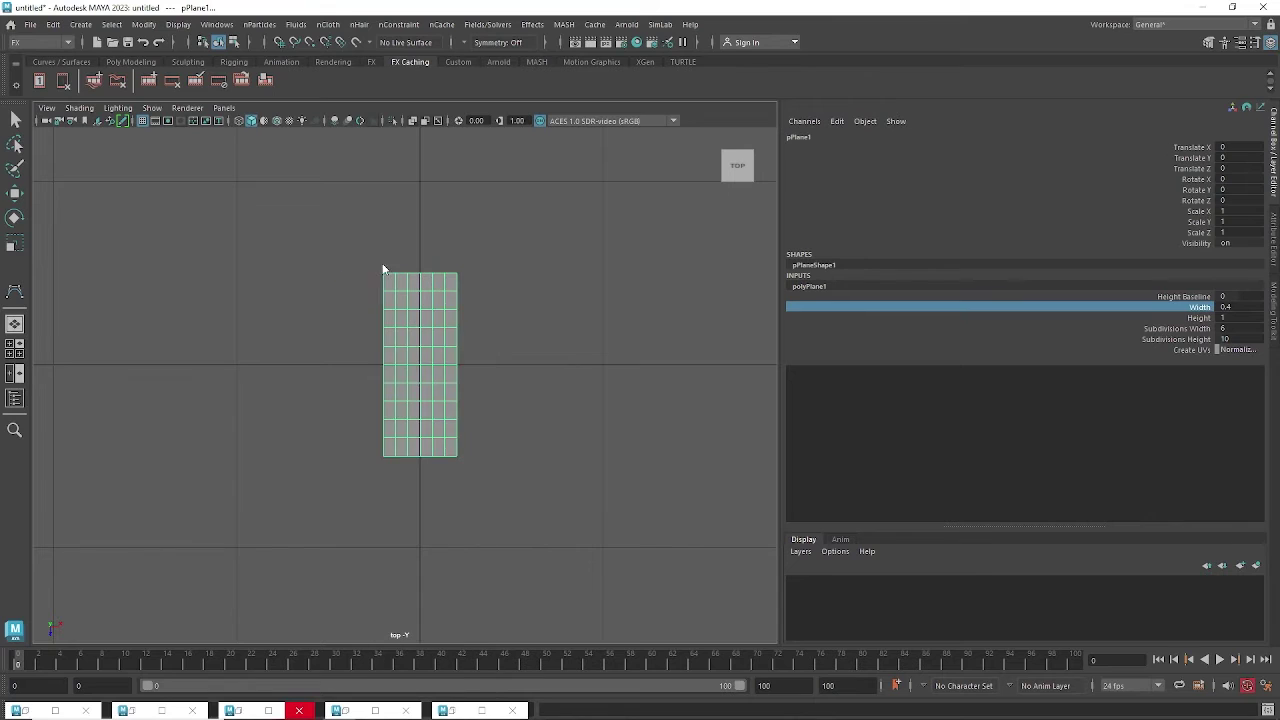
pyautogui.moveTo(404, 245); pyautogui.dragTo(449, 477)
pyautogui.press('w')
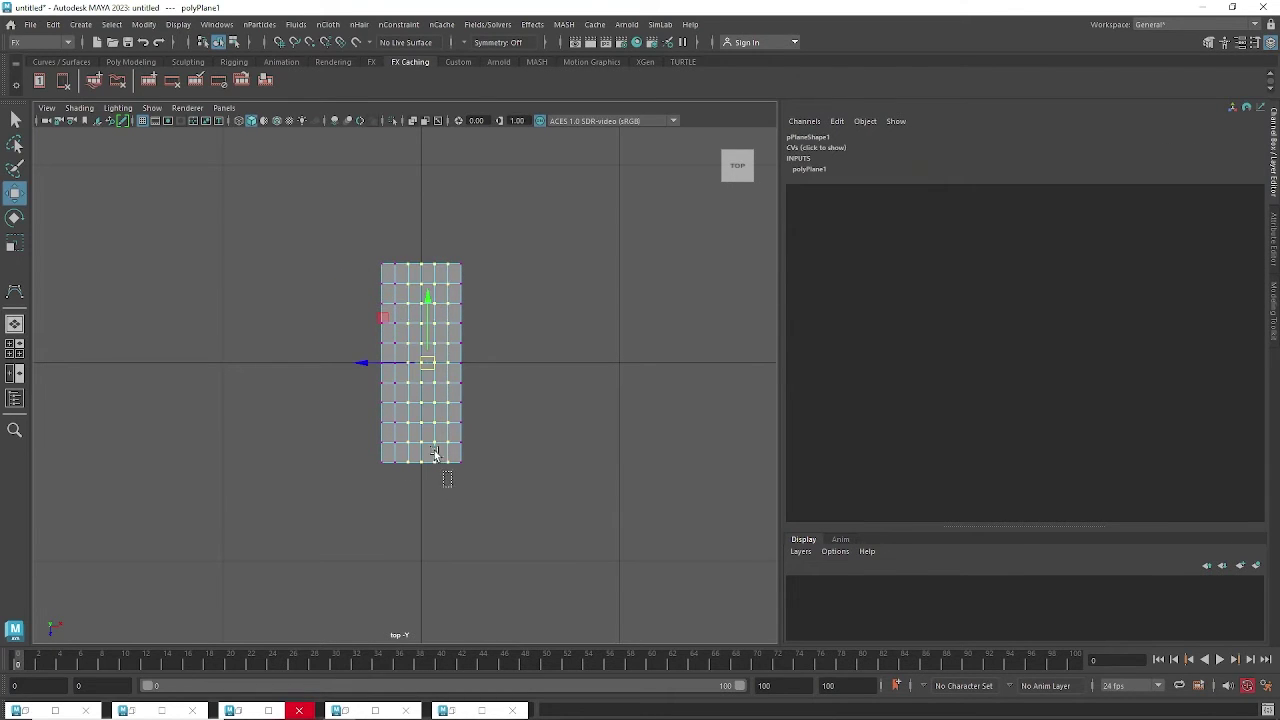
pyautogui.moveTo(392, 250); pyautogui.dragTo(453, 473)
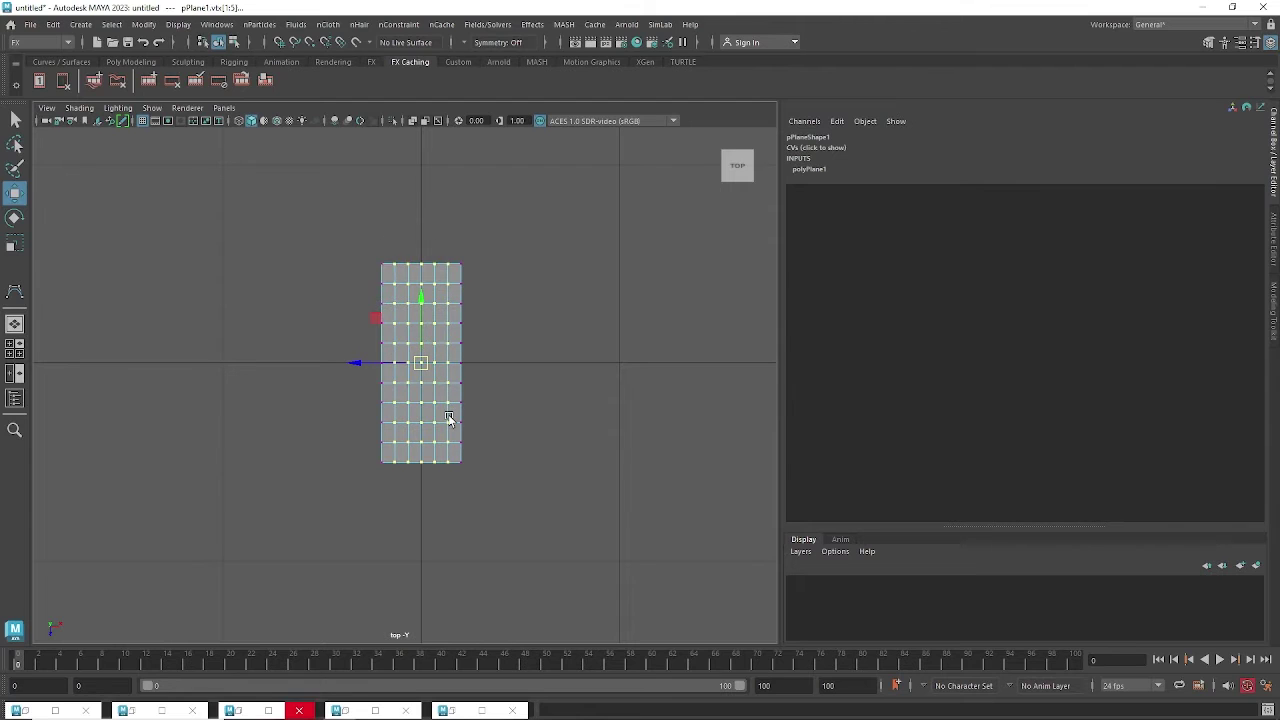
pyautogui.press('r')
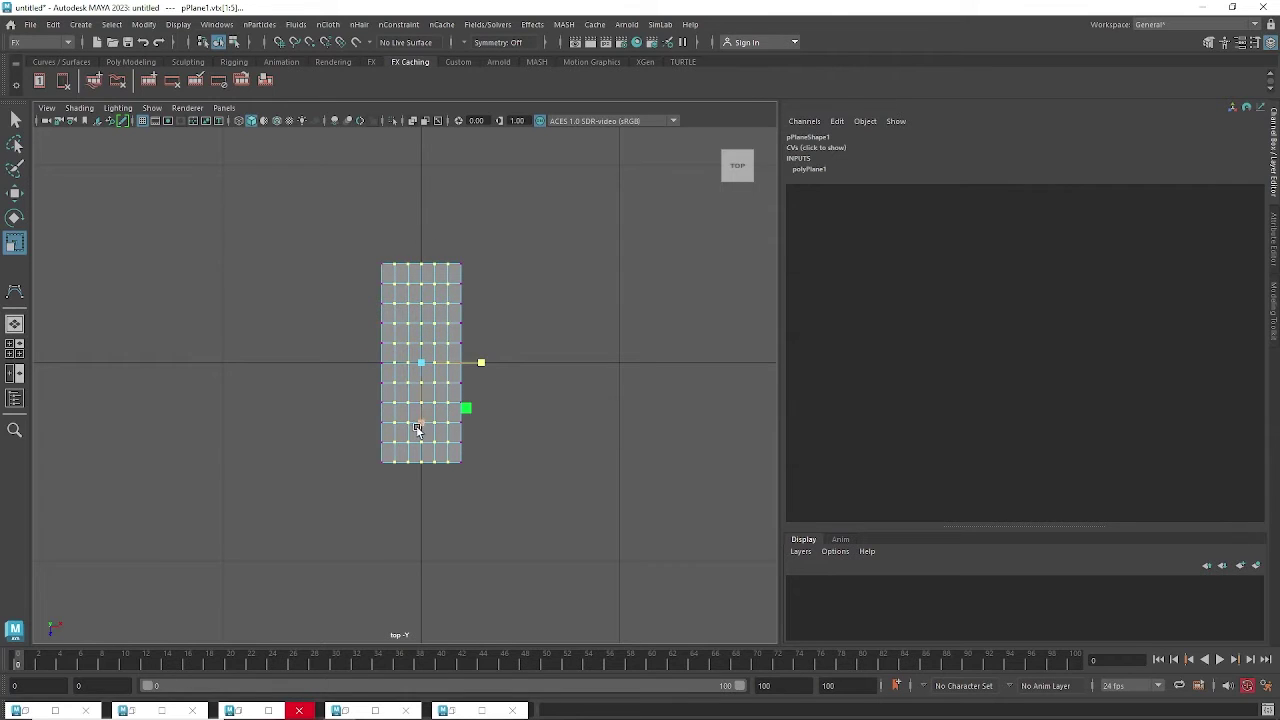
pyautogui.moveTo(421, 421); pyautogui.dragTo(422, 432)
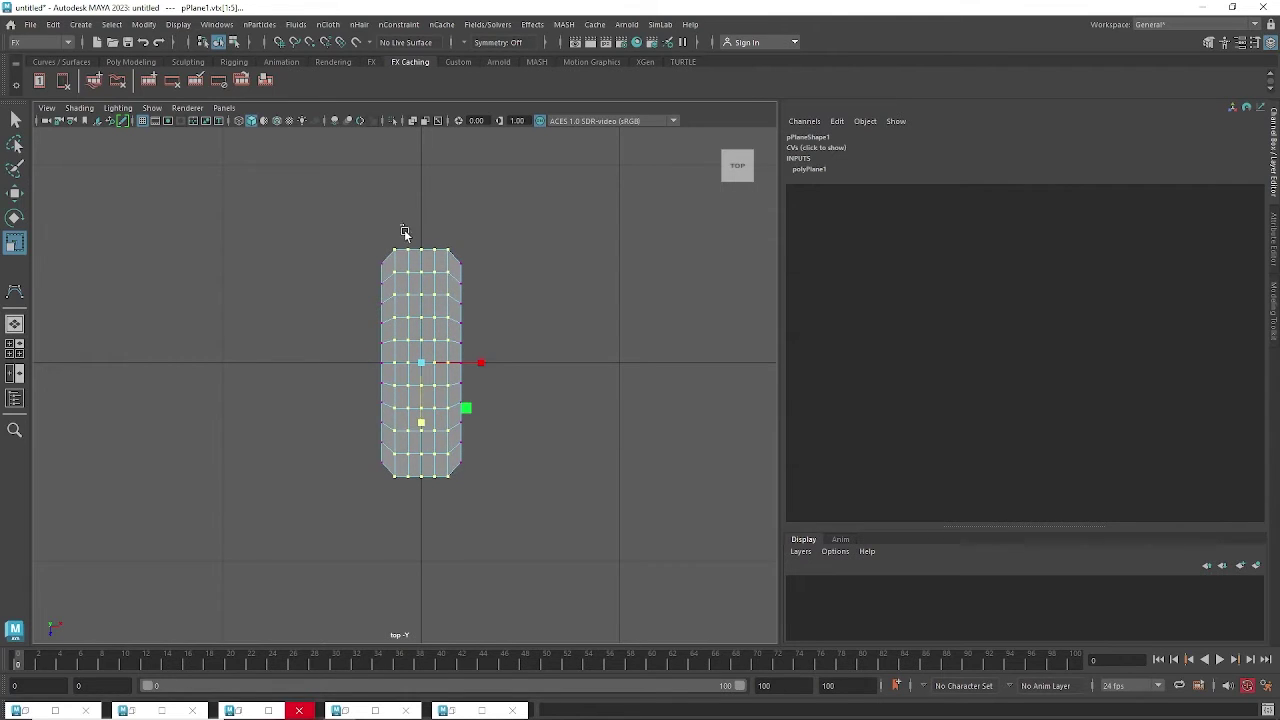
# Box-select another vertex set, stretch it taller, and return to the perspective view.
pyautogui.moveTo(400, 224); pyautogui.dragTo(444, 494)
pyautogui.moveTo(420, 426); pyautogui.dragTo(420, 431)
pyautogui.keyDown('alt'); pyautogui.moveTo(532, 395); pyautogui.dragTo(557, 394, button='right'); pyautogui.keyUp('alt')
pyautogui.keyDown('alt'); pyautogui.moveTo(550, 384); pyautogui.dragTo(544, 403, button='middle'); pyautogui.keyUp('alt')
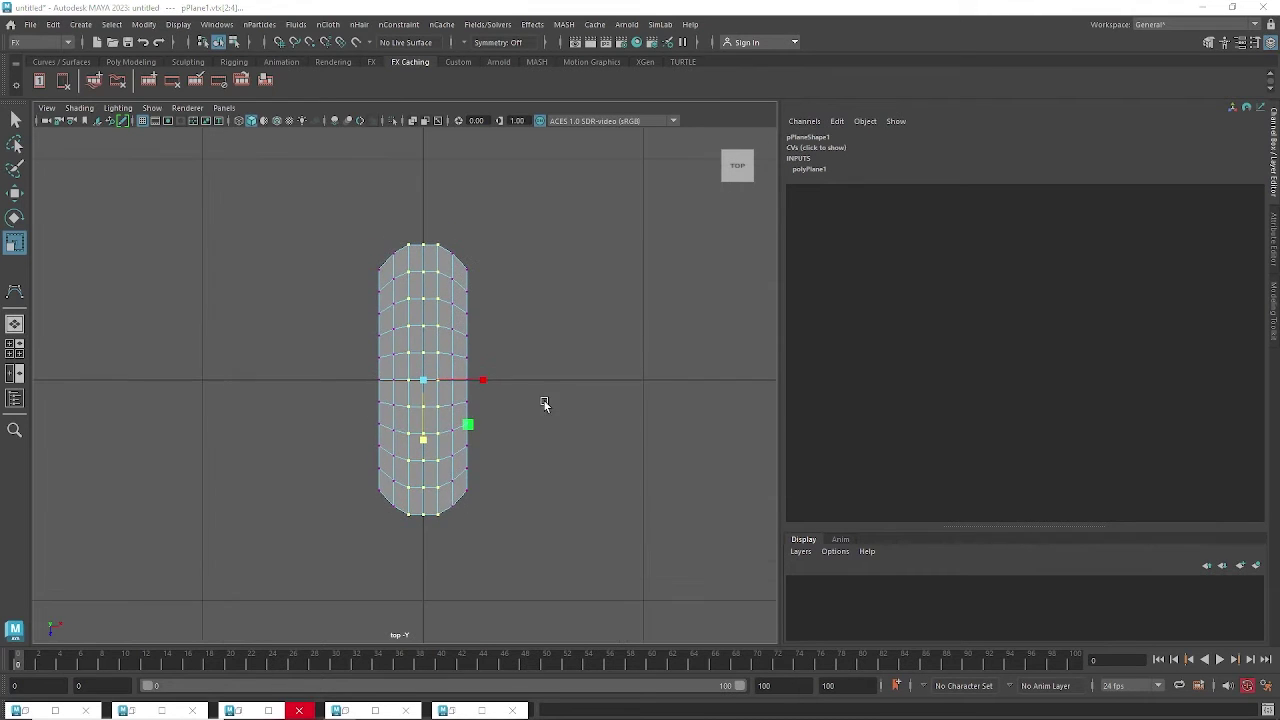
pyautogui.press('space')
pyautogui.moveTo(545, 403); pyautogui.dragTo(548, 314)
# Orbit to inspect the tapered plane, then return to object mode with the plane selected.
pyautogui.scroll(5, 480, 363)
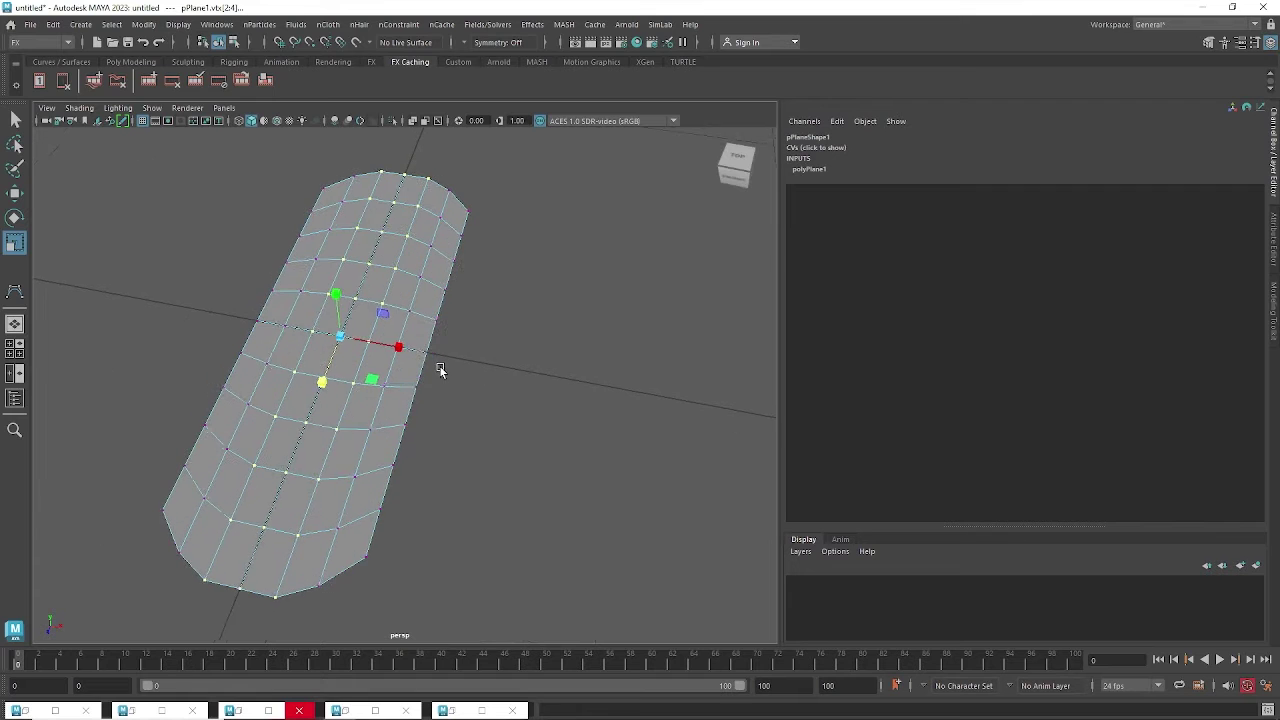
pyautogui.keyDown('alt'); pyautogui.moveTo(440, 370); pyautogui.dragTo(441, 377, button='middle'); pyautogui.keyUp('alt')
pyautogui.keyDown('alt'); pyautogui.moveTo(453, 410); pyautogui.dragTo(409, 406); pyautogui.keyUp('alt')
pyautogui.keyDown('alt'); pyautogui.moveTo(400, 408); pyautogui.dragTo(463, 443, button='middle'); pyautogui.keyUp('alt')
pyautogui.scroll(-3, 463, 443)
pyautogui.keyDown('alt'); pyautogui.moveTo(455, 436); pyautogui.dragTo(389, 388); pyautogui.keyUp('alt')
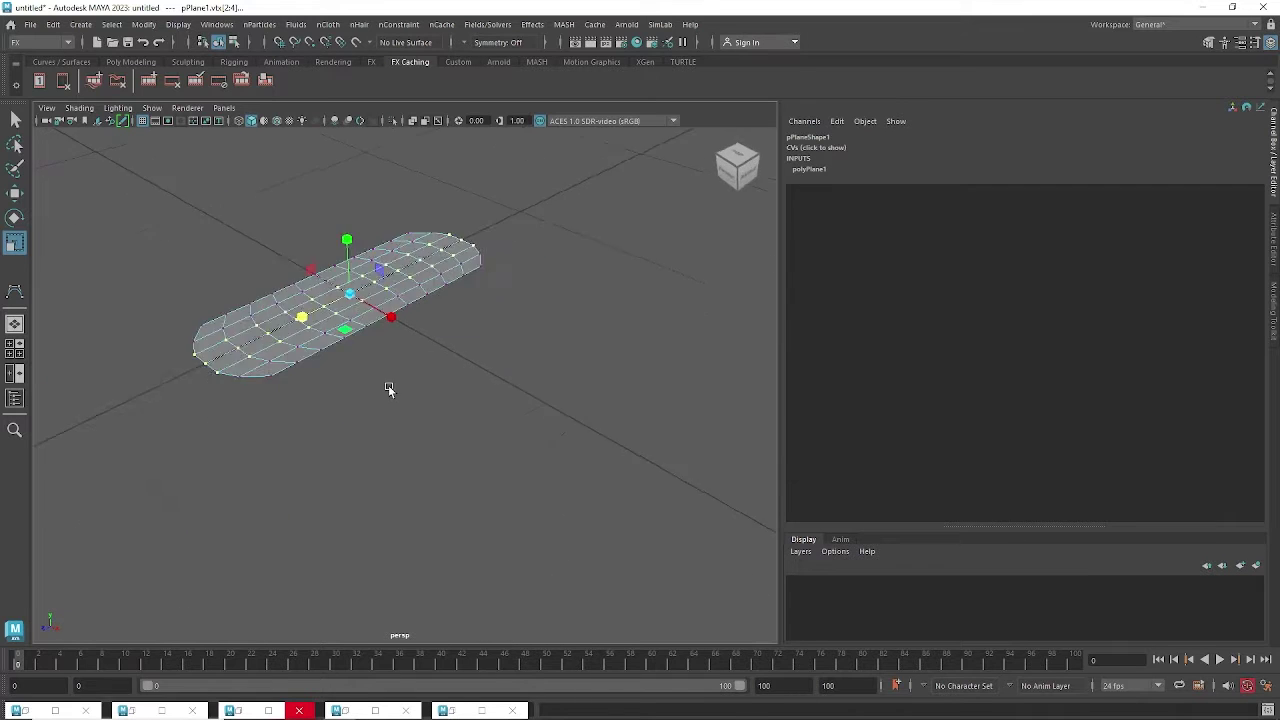
pyautogui.scroll(5, 420, 430)
pyautogui.keyDown('alt'); pyautogui.moveTo(408, 370); pyautogui.dragTo(449, 469, button='middle'); pyautogui.keyUp('alt')
pyautogui.keyDown('alt'); pyautogui.moveTo(449, 469); pyautogui.dragTo(456, 475); pyautogui.keyUp('alt')
pyautogui.click(494, 480)
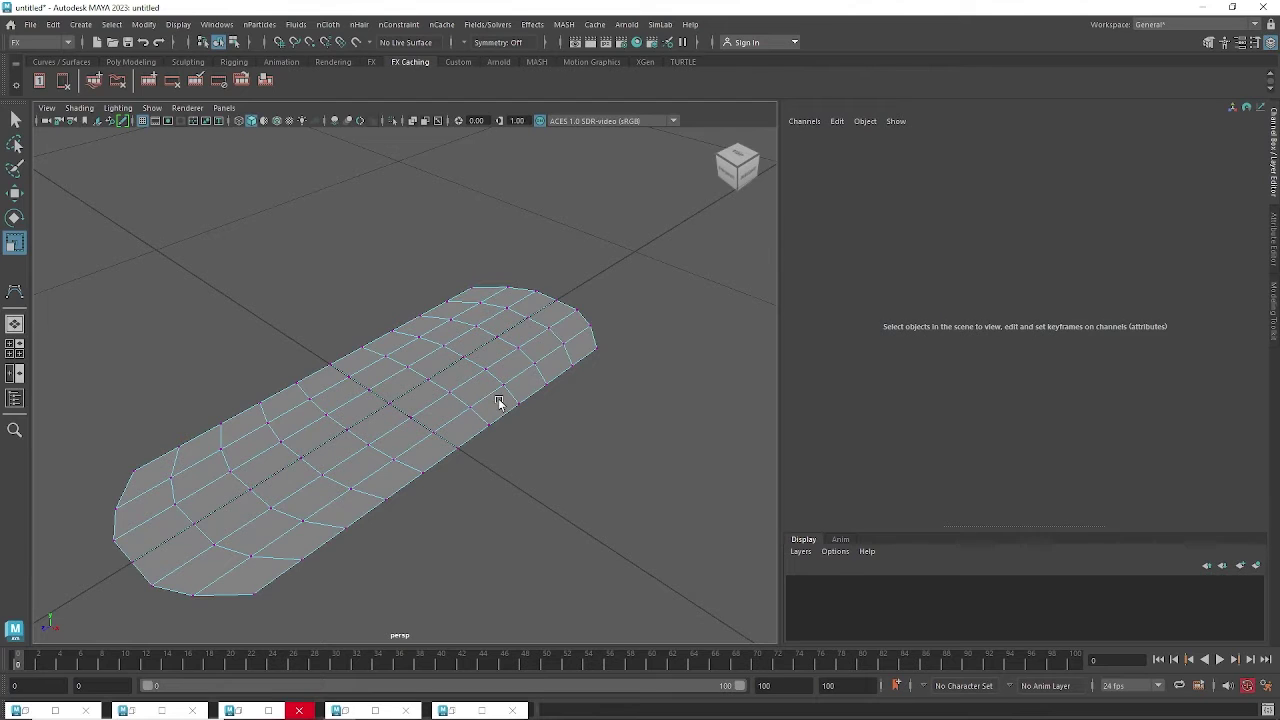
pyautogui.press('F8')
pyautogui.press('F8')
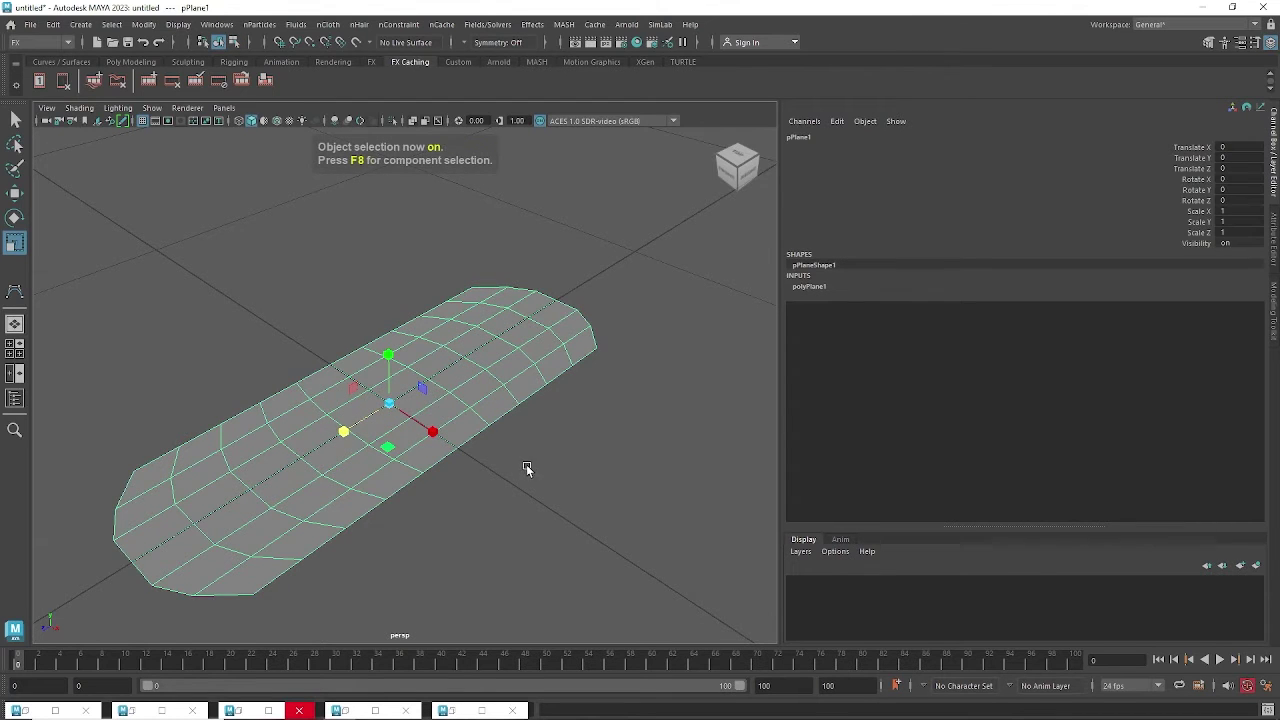
pyautogui.keyDown('alt'); pyautogui.moveTo(526, 466); pyautogui.dragTo(534, 457, button='middle'); pyautogui.keyUp('alt')
pyautogui.press('space')
# In top view, select the plane's upper and lower vertex rows and widen them along X.
pyautogui.moveTo(531, 449); pyautogui.dragTo(457, 449)
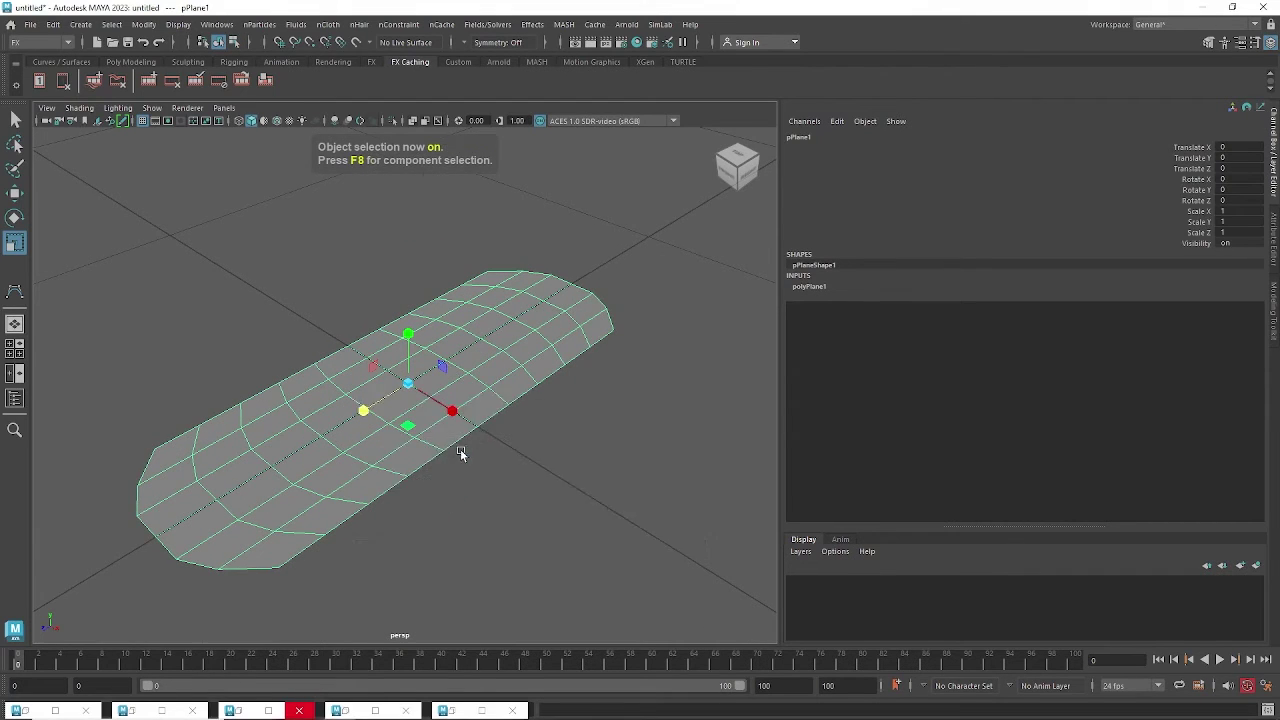
pyautogui.keyDown('alt'); pyautogui.moveTo(493, 420); pyautogui.dragTo(494, 418, button='middle'); pyautogui.keyUp('alt')
pyautogui.moveTo(471, 302); pyautogui.dragTo(392, 288, button='right')
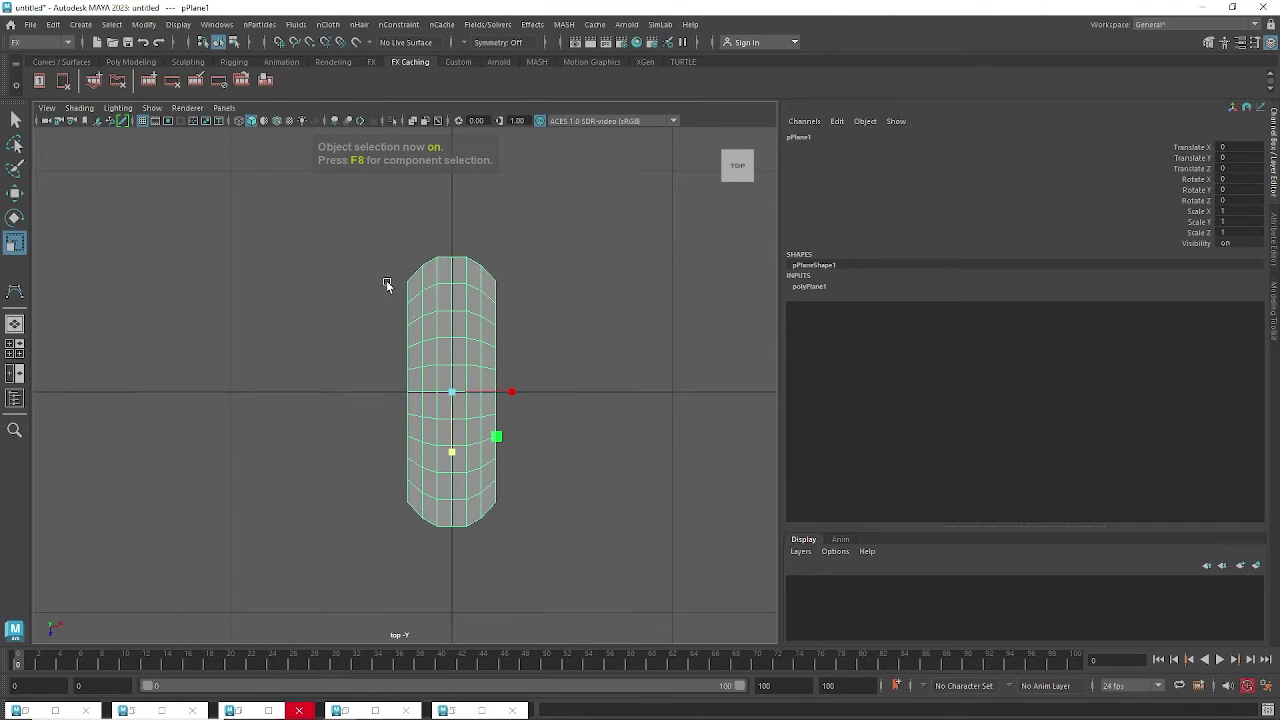
pyautogui.moveTo(397, 282); pyautogui.dragTo(523, 370)
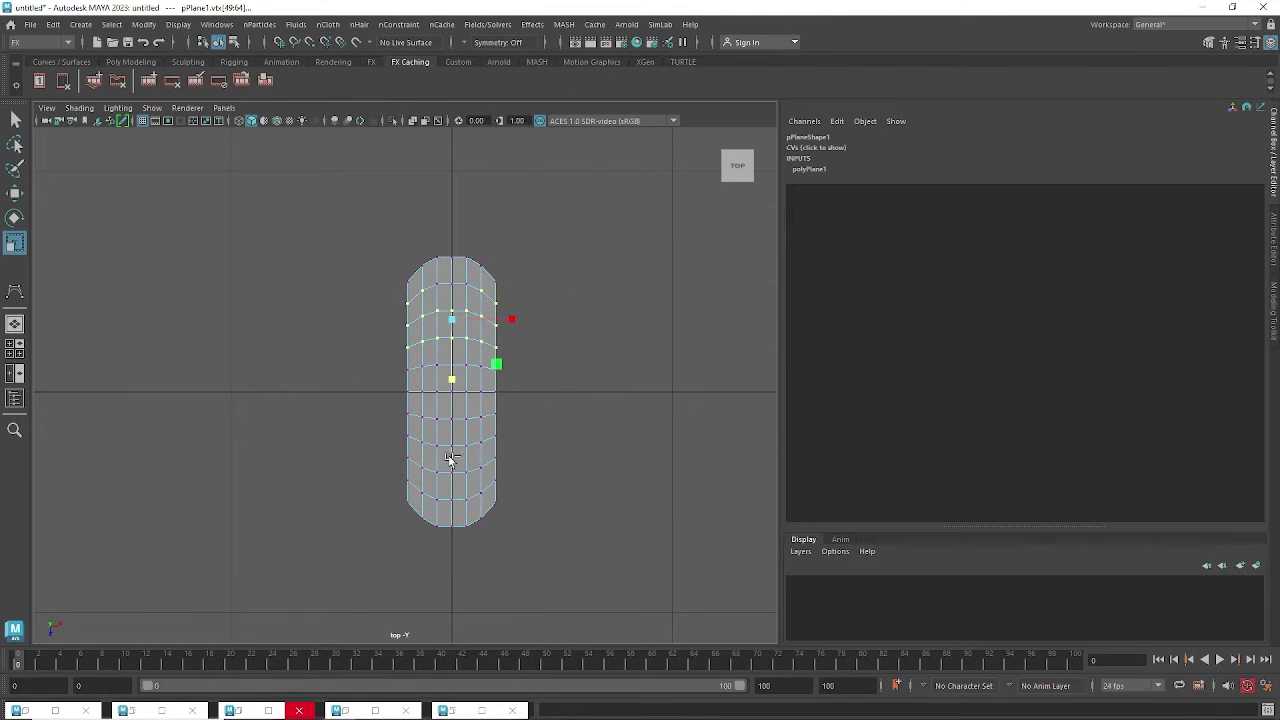
pyautogui.moveTo(390, 416); pyautogui.dragTo(530, 503)
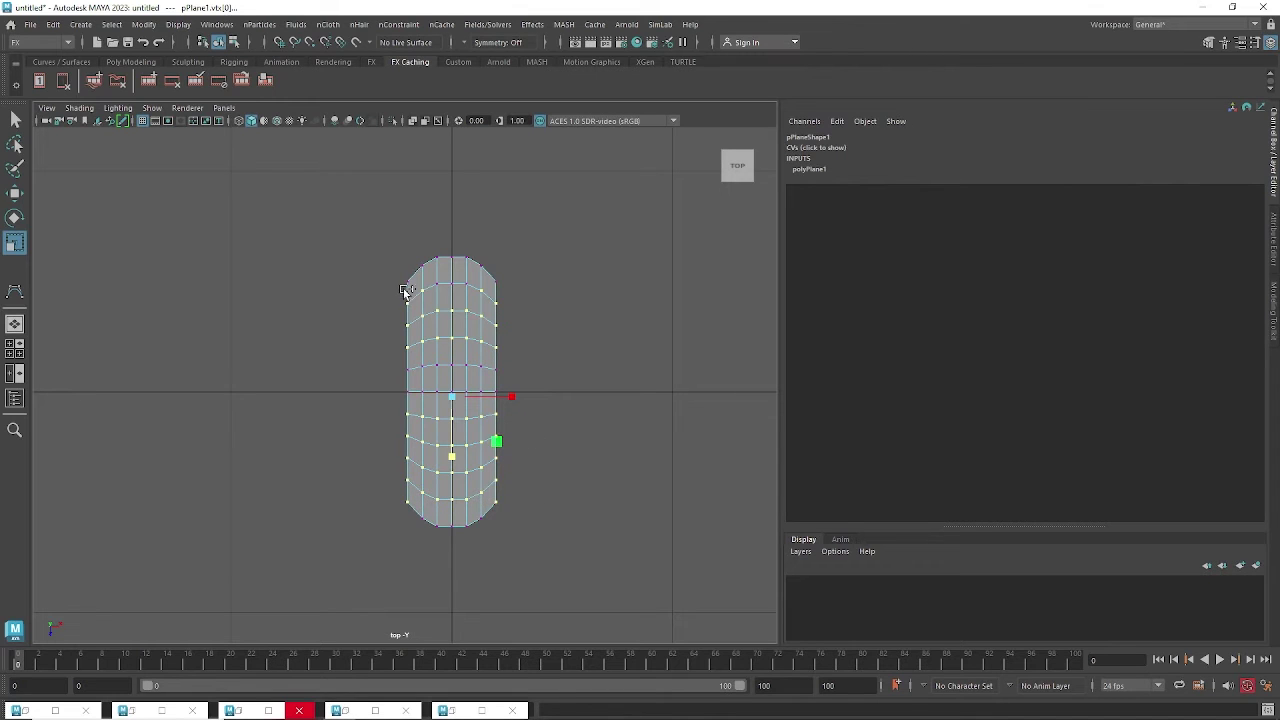
pyautogui.moveTo(404, 287); pyautogui.dragTo(520, 375)
pyautogui.moveTo(516, 393); pyautogui.dragTo(529, 393)
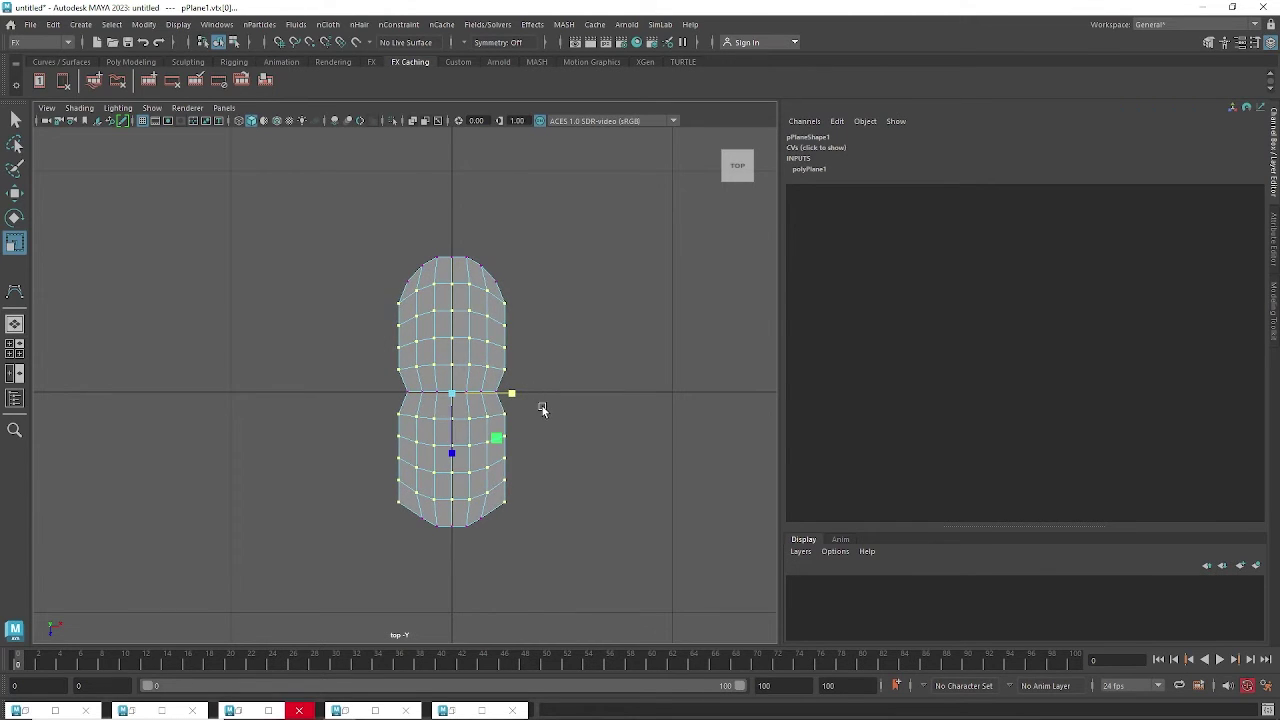
# Drop the lower vertices from the selection and nudge the remaining vertices slightly right.
pyautogui.press('w')
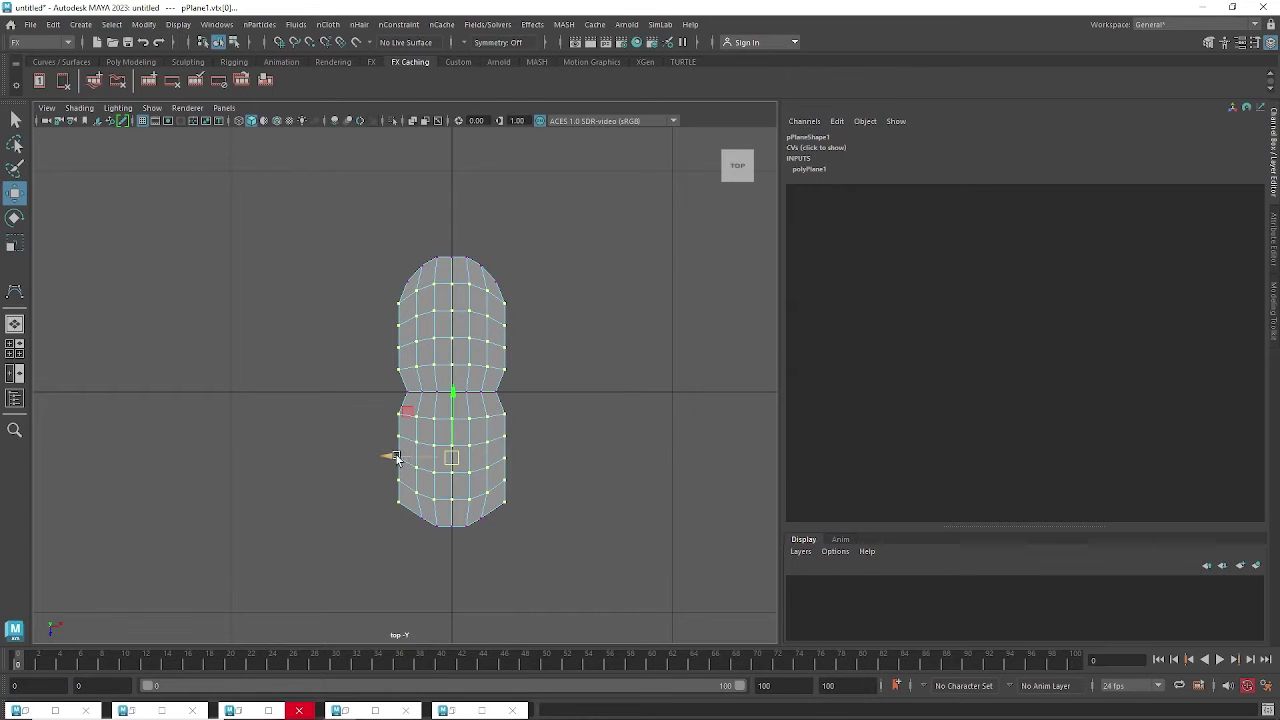
pyautogui.moveTo(396, 458); pyautogui.dragTo(384, 452)
pyautogui.hotkey('ctrl', 'z')
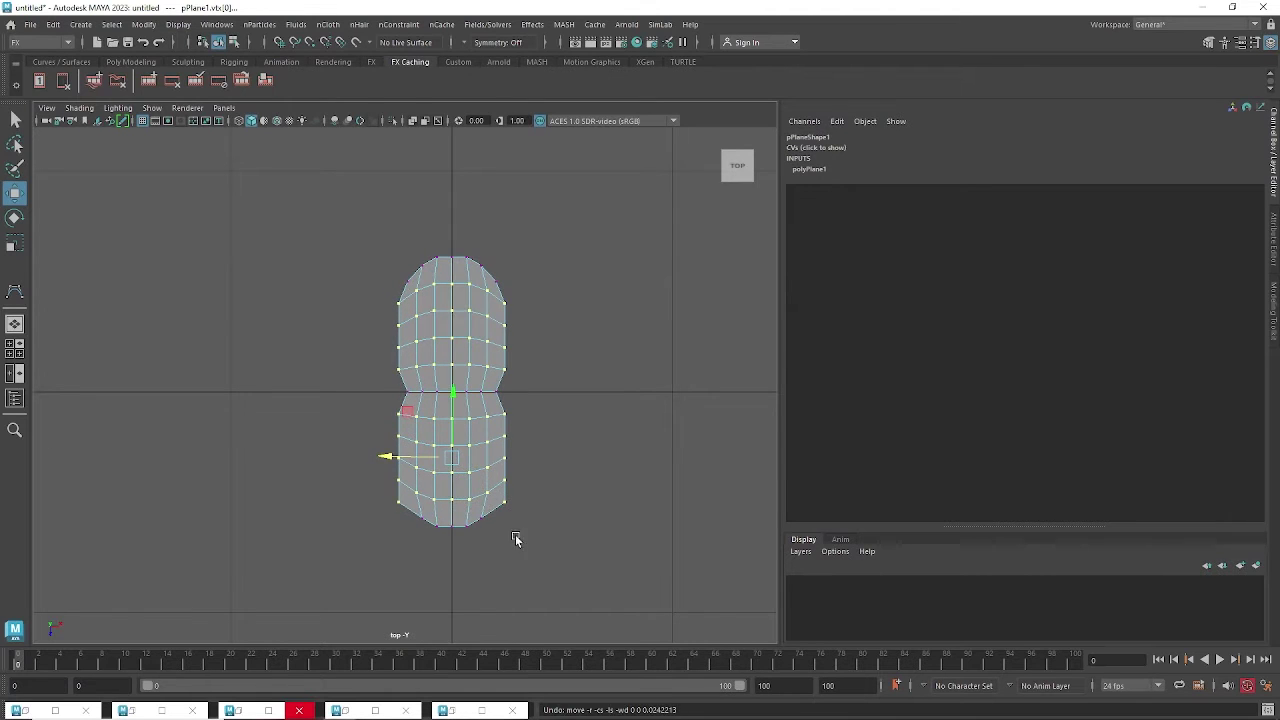
pyautogui.moveTo(522, 545); pyautogui.dragTo(398, 503)
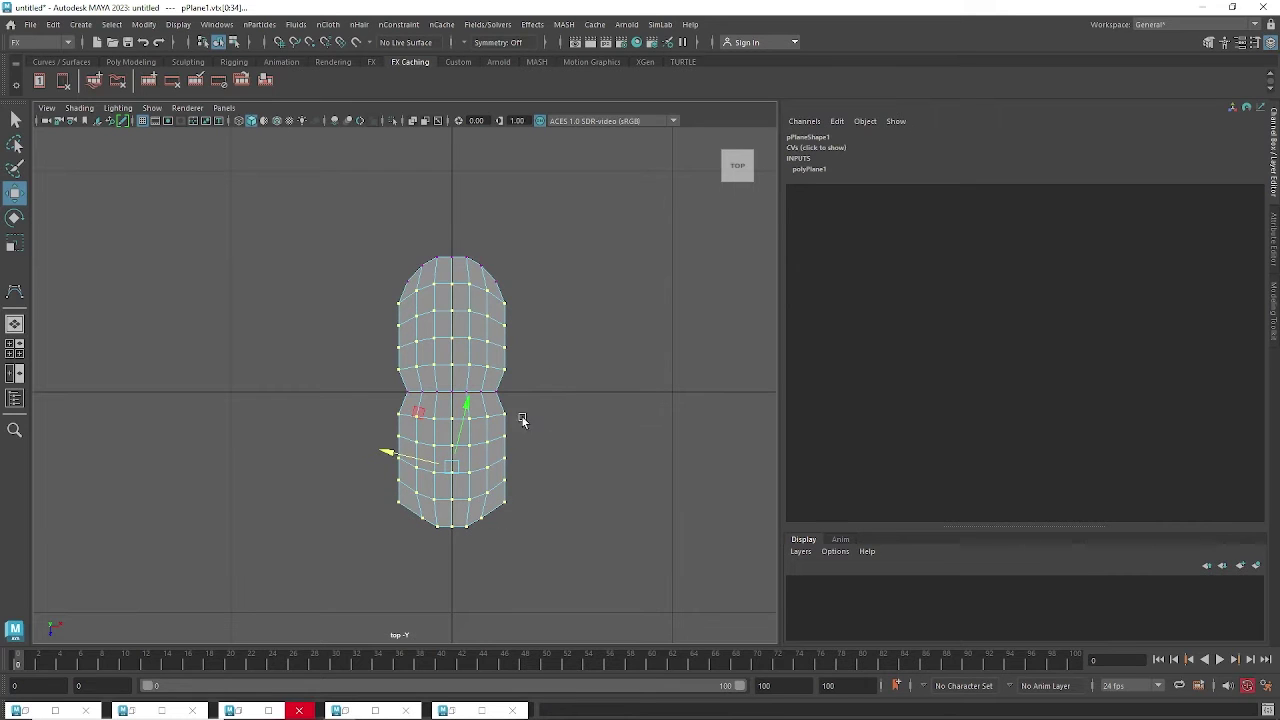
pyautogui.keyDown('ctrl'); pyautogui.moveTo(539, 541); pyautogui.dragTo(493, 494); pyautogui.keyUp('ctrl')
pyautogui.keyDown('ctrl'); pyautogui.moveTo(420, 527); pyautogui.dragTo(413, 519); pyautogui.keyUp('ctrl')
pyautogui.moveTo(391, 455)
pyautogui.mouseDown()
pyautogui.moveTo(373, 457)
pyautogui.moveTo(410, 456)
pyautogui.mouseUp()
pyautogui.keyDown('alt'); pyautogui.moveTo(545, 450); pyautogui.dragTo(590, 298); pyautogui.keyUp('alt')
pyautogui.press('space')
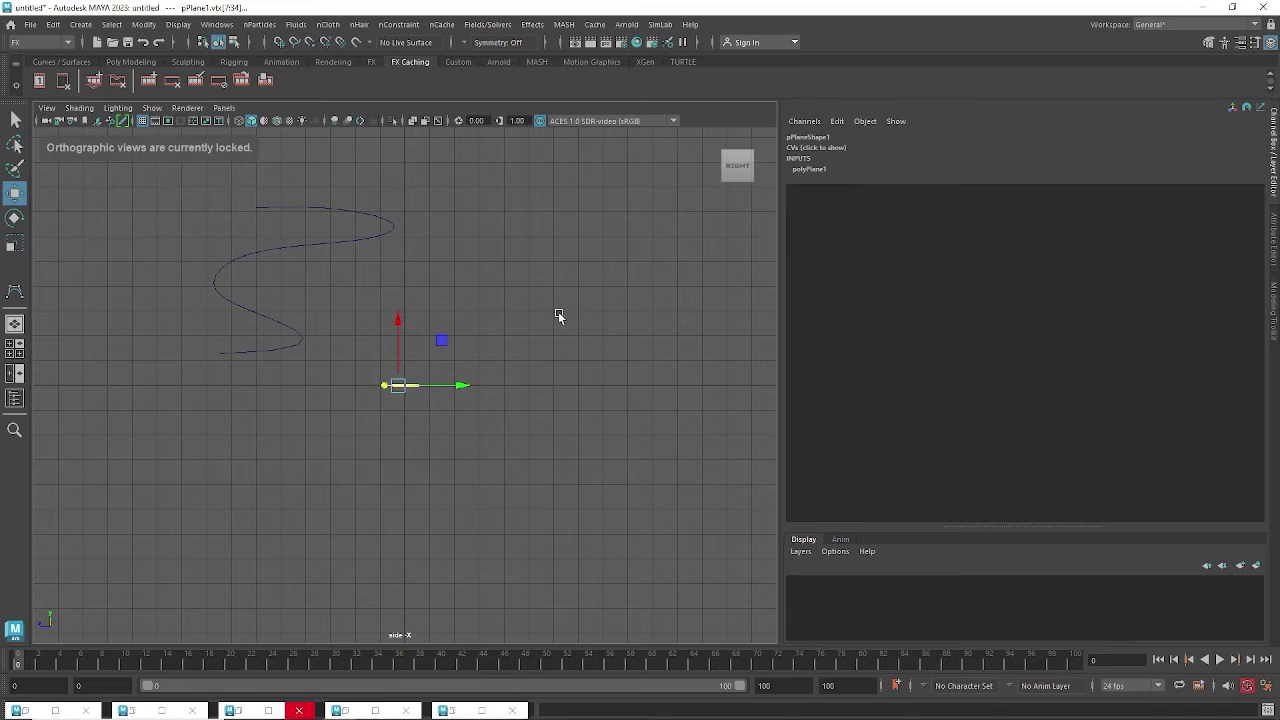
# Return to perspective view and select the vertex at the plane's pinched waist notch.
pyautogui.press('space')
pyautogui.moveTo(555, 250); pyautogui.dragTo(555, 254)
pyautogui.keyDown('alt'); pyautogui.moveTo(576, 362); pyautogui.dragTo(574, 357); pyautogui.keyUp('alt')
pyautogui.scroll(1, 566, 373)
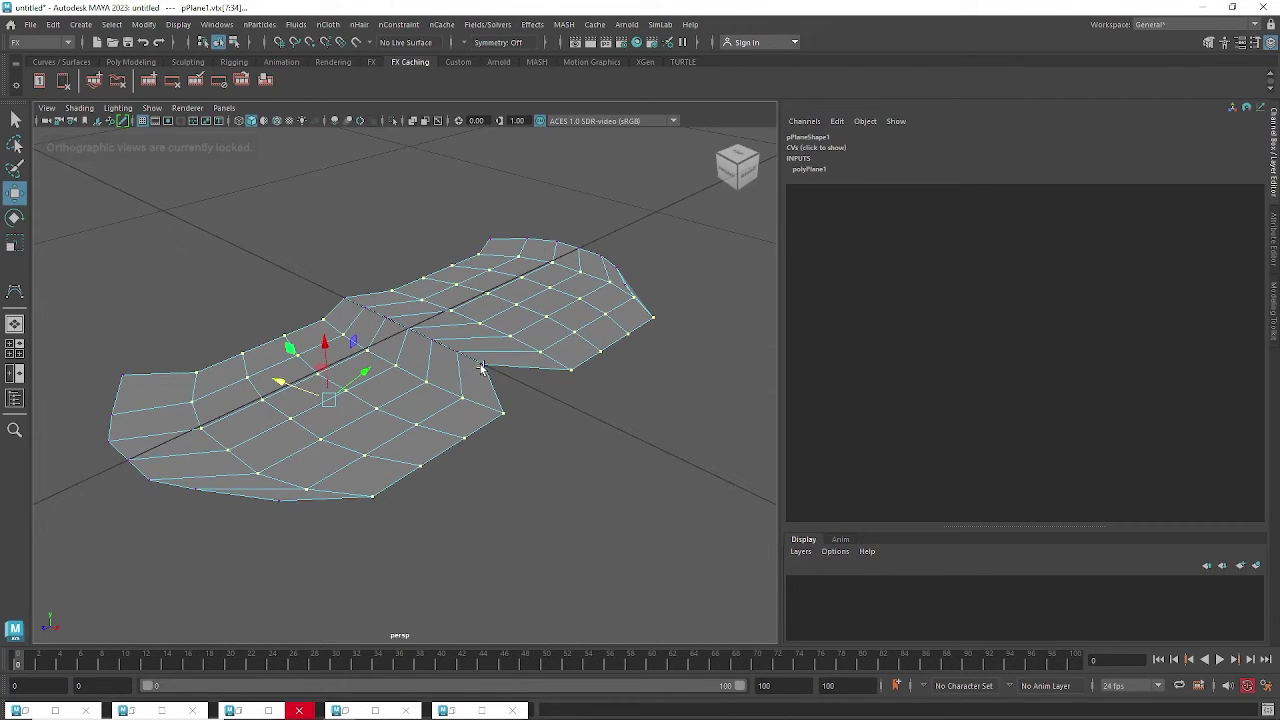
pyautogui.click(482, 365)
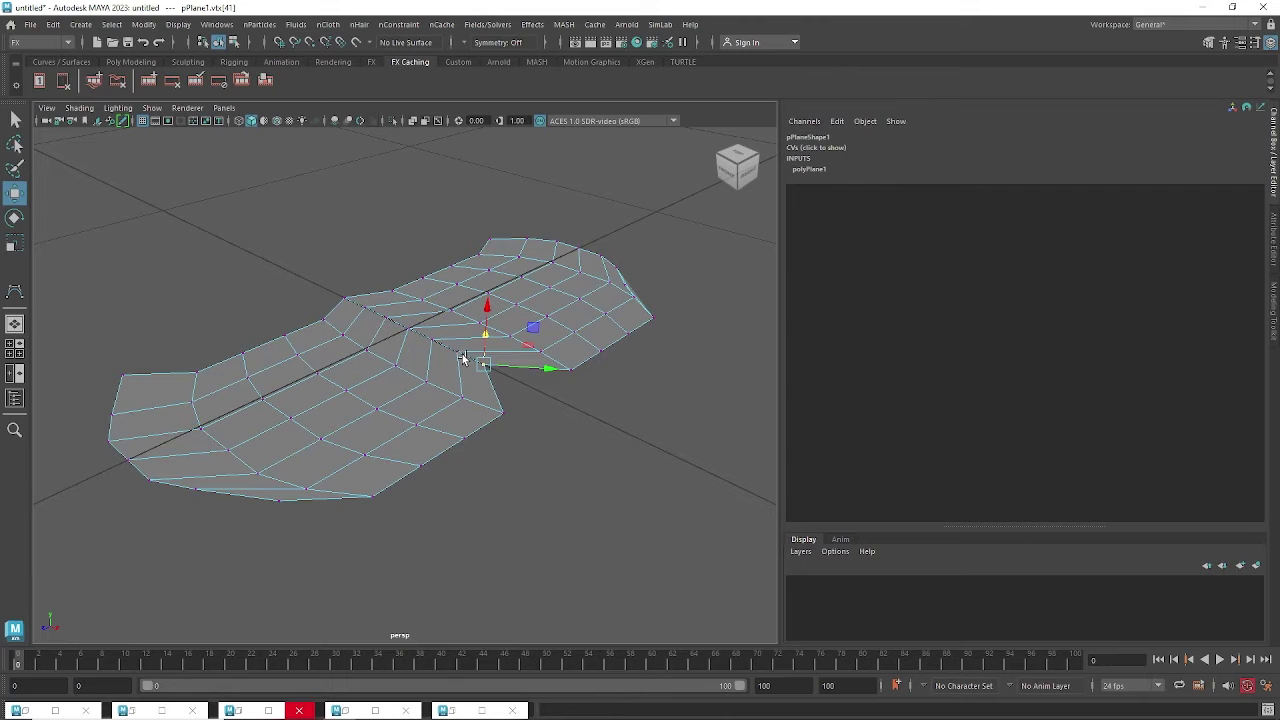
pyautogui.keyDown('alt'); pyautogui.moveTo(521, 393); pyautogui.dragTo(527, 398); pyautogui.keyUp('alt')
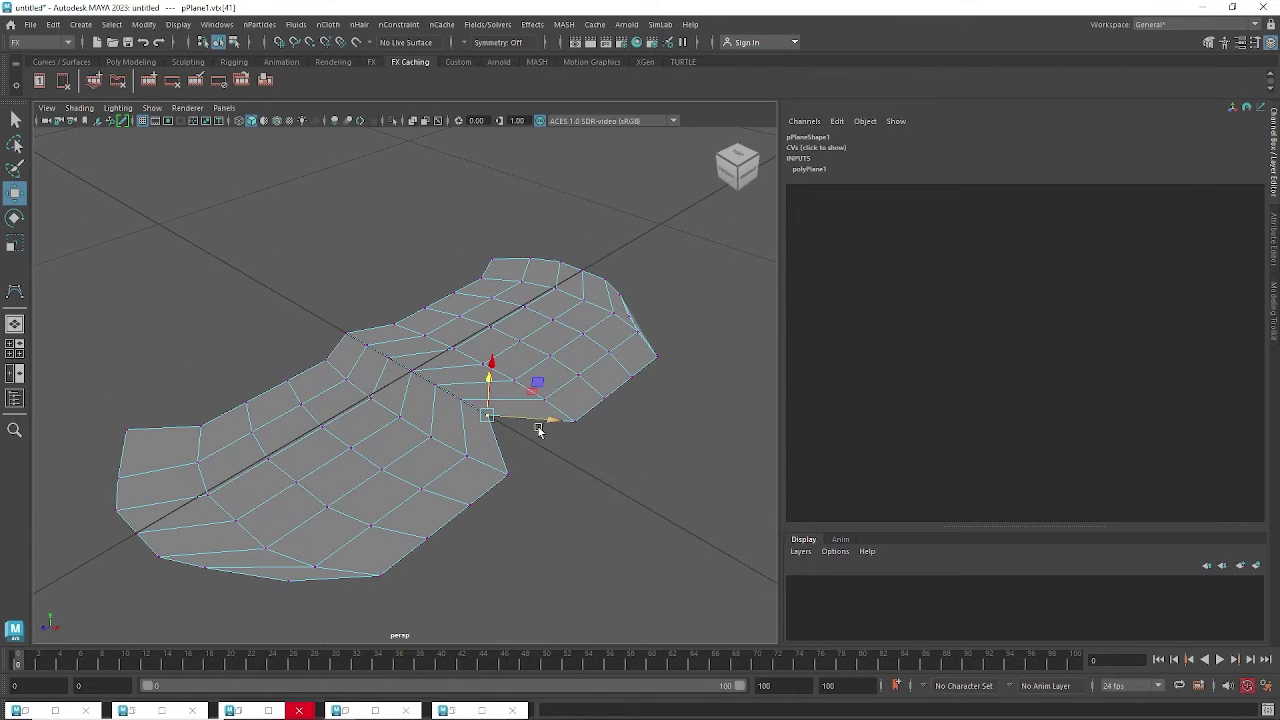
pyautogui.keyDown('alt'); pyautogui.moveTo(556, 451); pyautogui.dragTo(544, 457); pyautogui.keyUp('alt')
pyautogui.keyDown('alt'); pyautogui.moveTo(544, 457); pyautogui.dragTo(549, 386, button='middle'); pyautogui.keyUp('alt')
pyautogui.scroll(3, 552, 400)
pyautogui.keyDown('alt'); pyautogui.moveTo(554, 406); pyautogui.dragTo(547, 416); pyautogui.keyUp('alt')
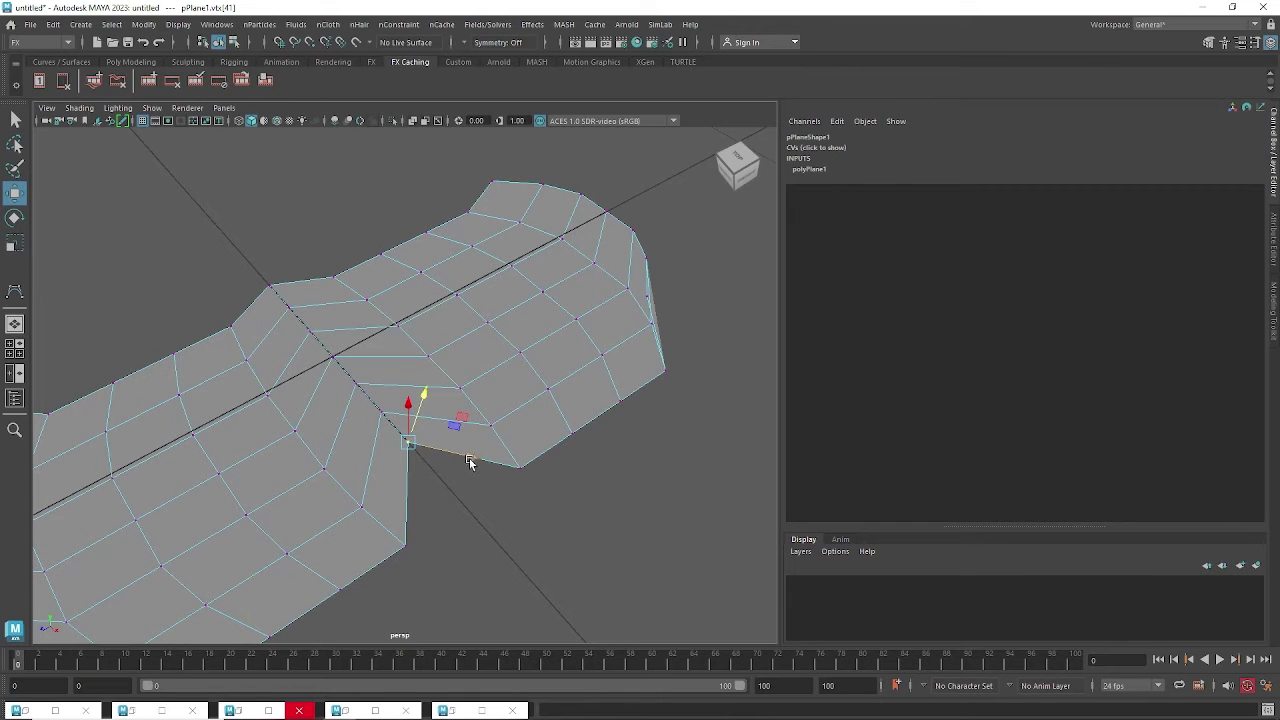
pyautogui.keyDown('alt'); pyautogui.moveTo(468, 500); pyautogui.dragTo(462, 399); pyautogui.keyUp('alt')
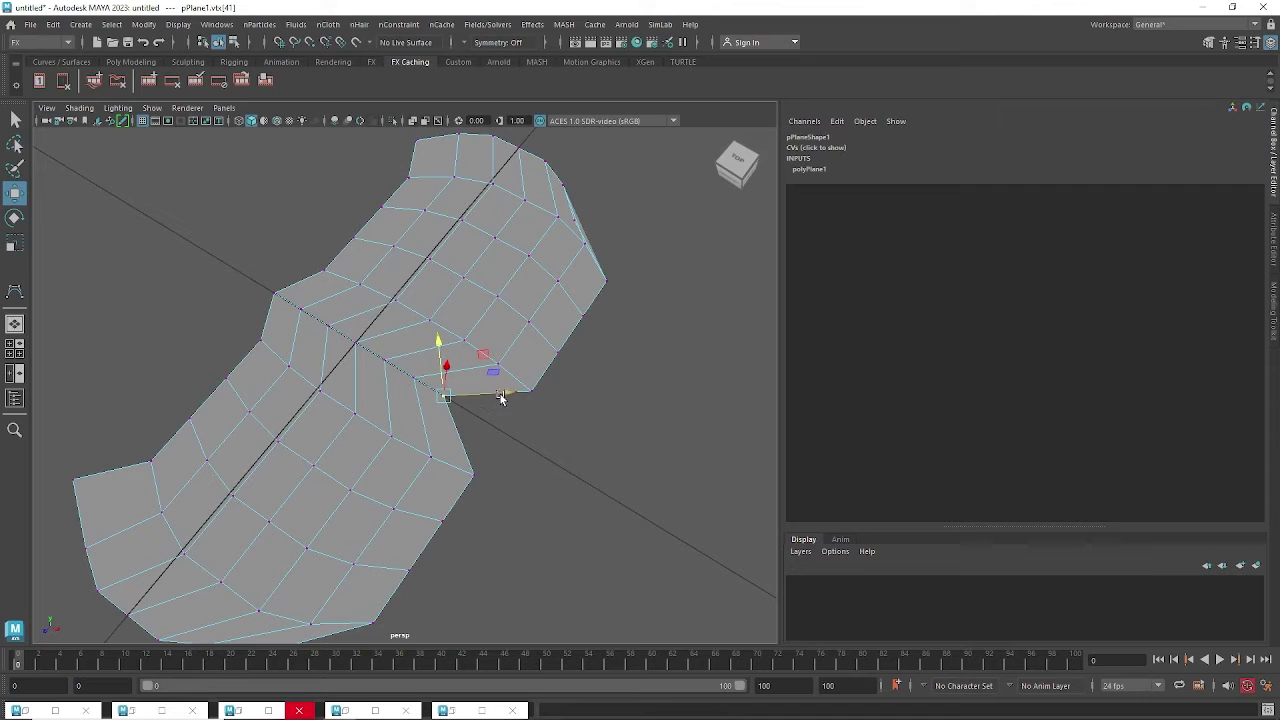
# Set the Move tool's axis orientation to World through its marking menu.
pyautogui.keyDown('ctrl'); pyautogui.keyDown('shift'); pyautogui.rightClick(446, 398); pyautogui.keyUp('shift'); pyautogui.keyUp('ctrl')
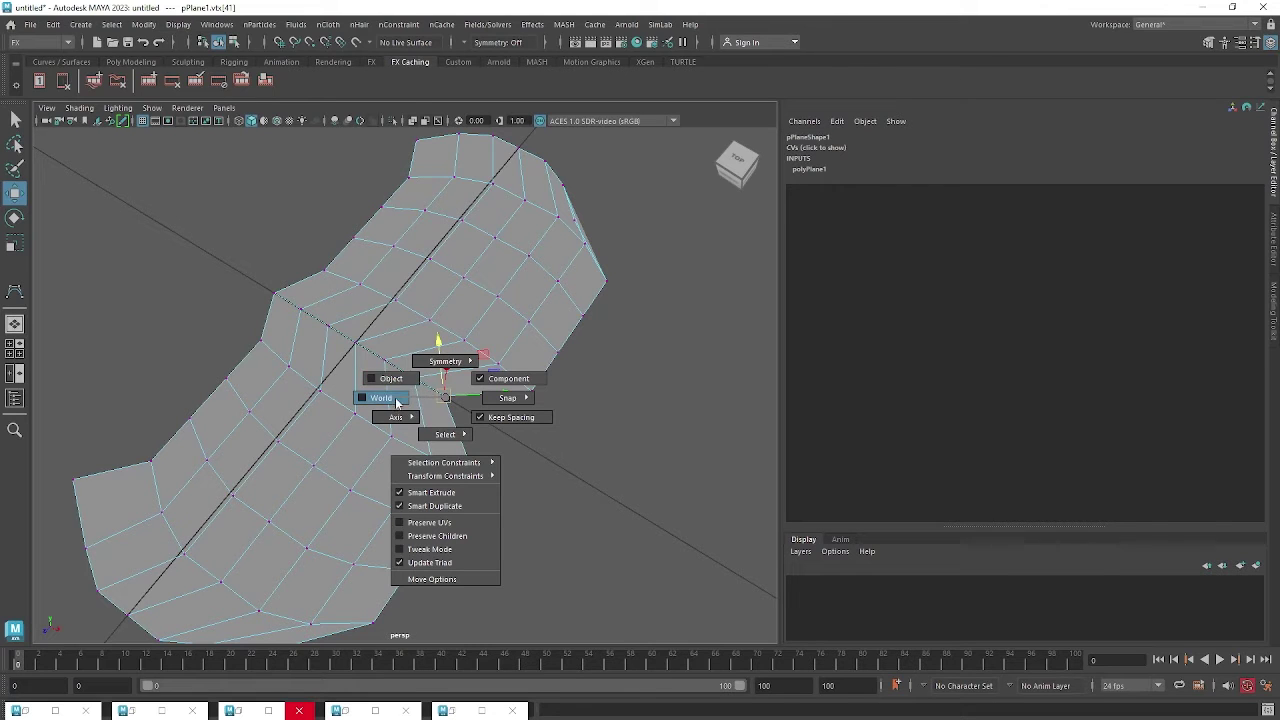
pyautogui.moveTo(398, 401); pyautogui.dragTo(446, 398)
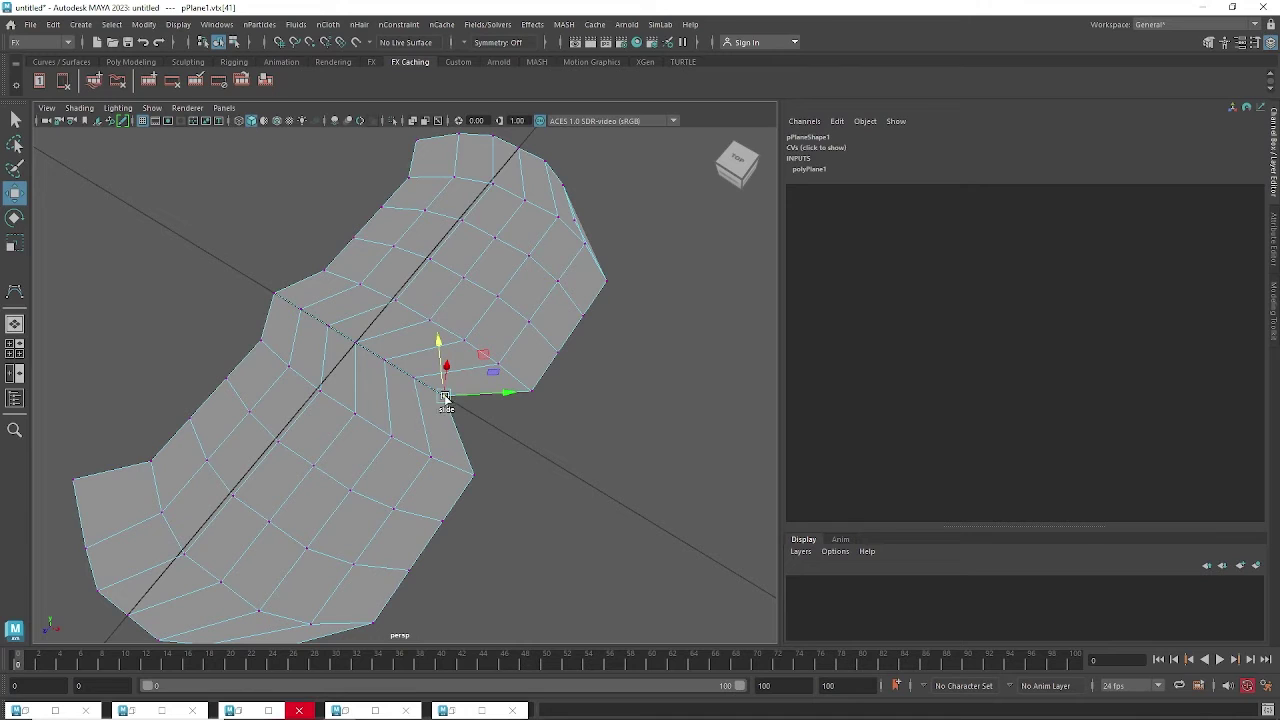
pyautogui.click(445, 398)
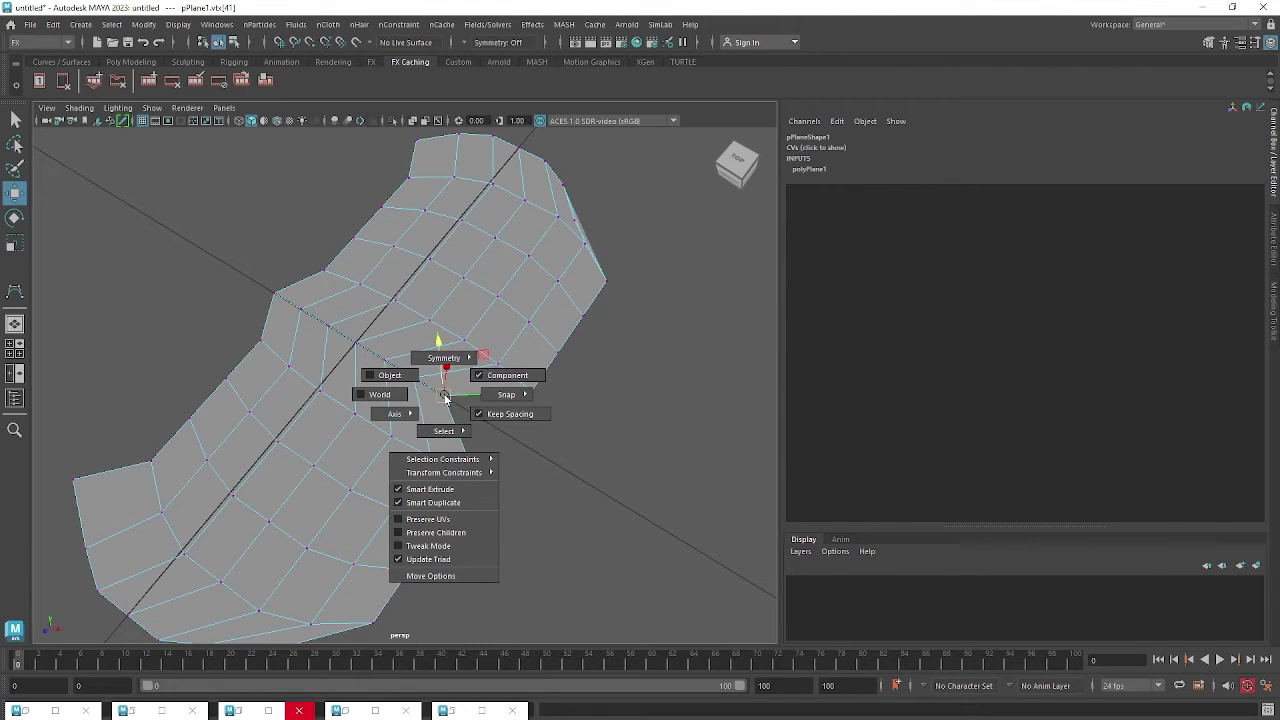
pyautogui.click(392, 395)
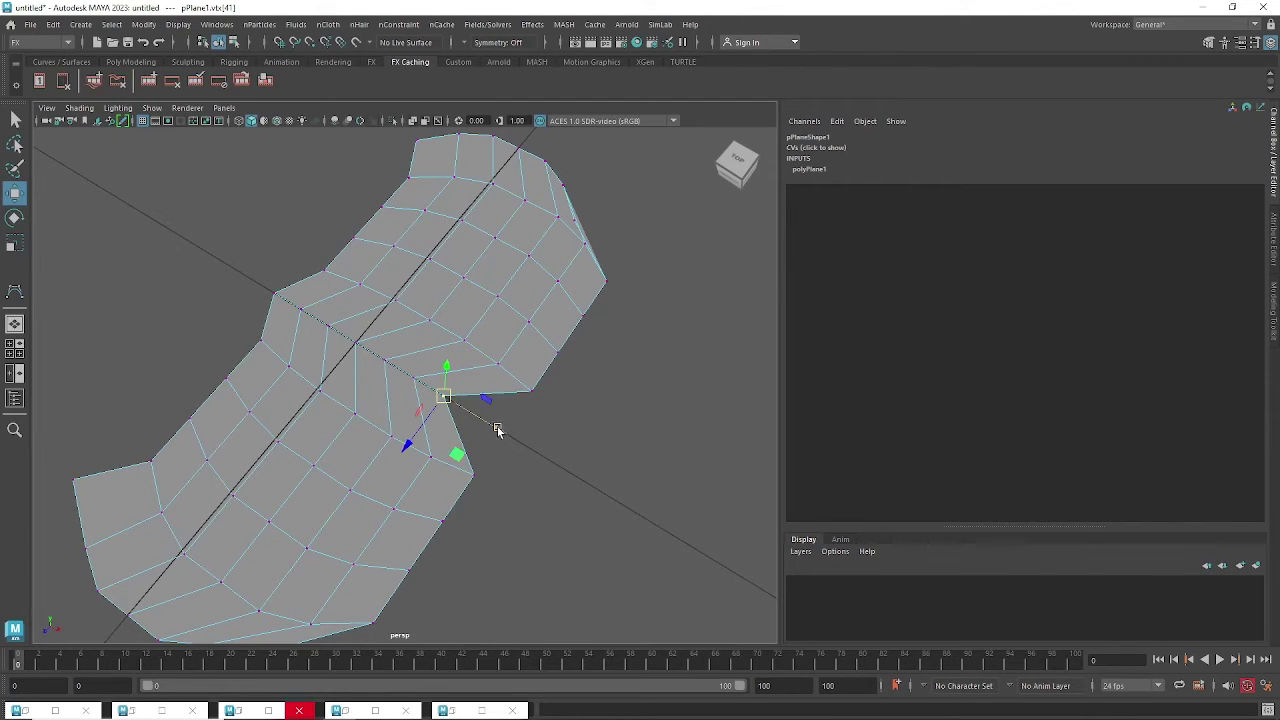
pyautogui.click(447, 397)
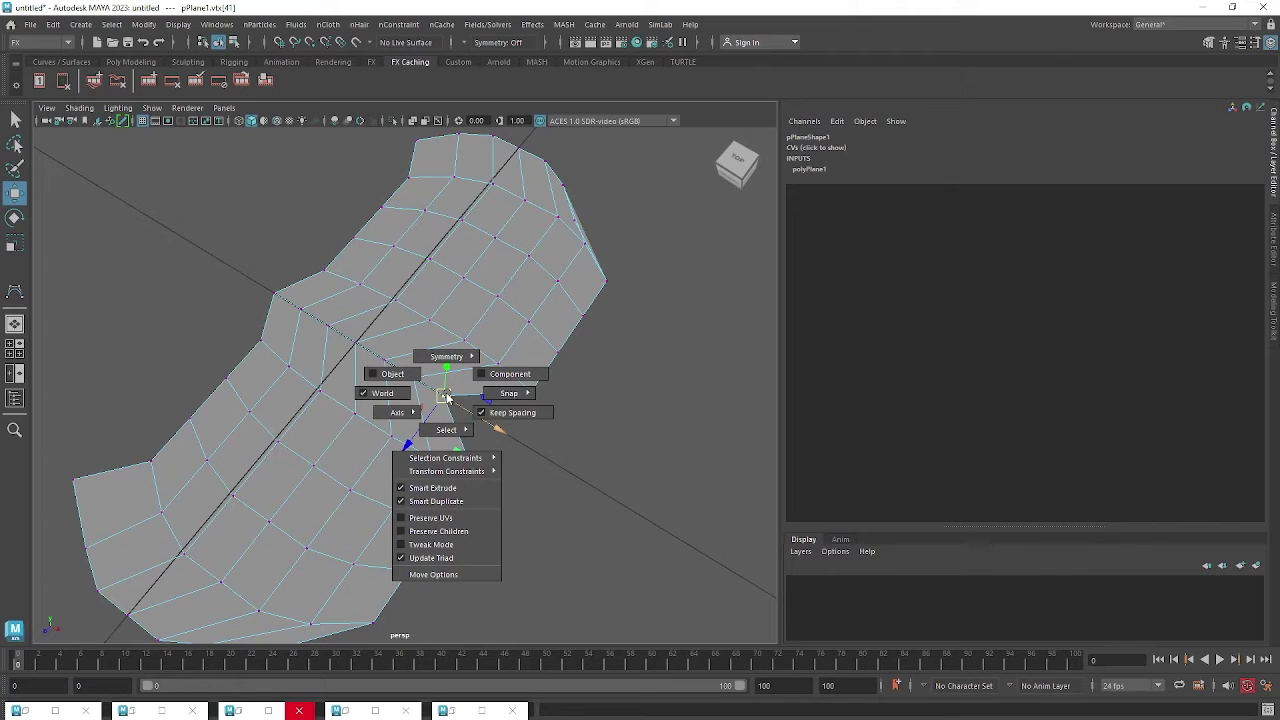
pyautogui.click(405, 374)
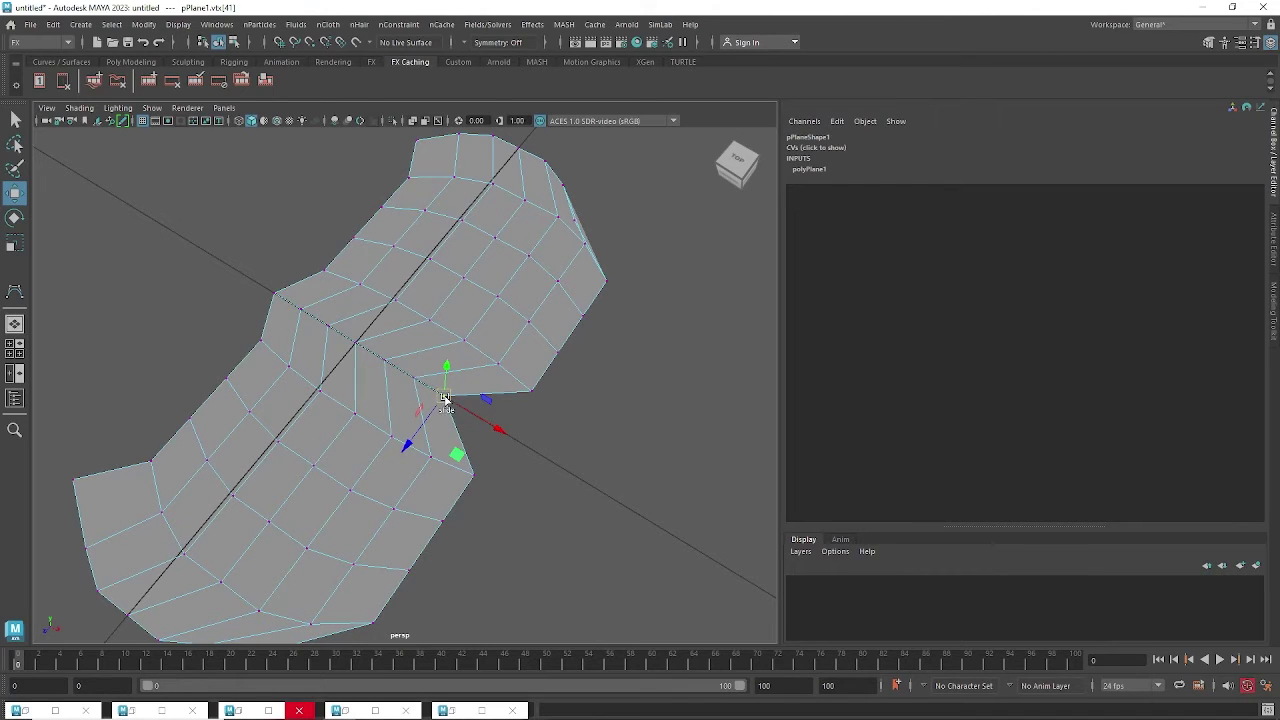
pyautogui.click(446, 398)
pyautogui.click(390, 378)
pyautogui.moveTo(448, 400); pyautogui.dragTo(386, 404)
# Pull the notch vertex down and to the right, then view the whole mesh.
pyautogui.moveTo(499, 431); pyautogui.dragTo(573, 470)
pyautogui.keyDown('alt'); pyautogui.moveTo(573, 472); pyautogui.dragTo(551, 460); pyautogui.keyUp('alt')
pyautogui.scroll(-5, 431, 366)
pyautogui.keyDown('alt'); pyautogui.moveTo(431, 366); pyautogui.dragTo(460, 446, button='middle'); pyautogui.keyUp('alt')
pyautogui.keyDown('alt'); pyautogui.moveTo(460, 446); pyautogui.dragTo(483, 312); pyautogui.keyUp('alt')
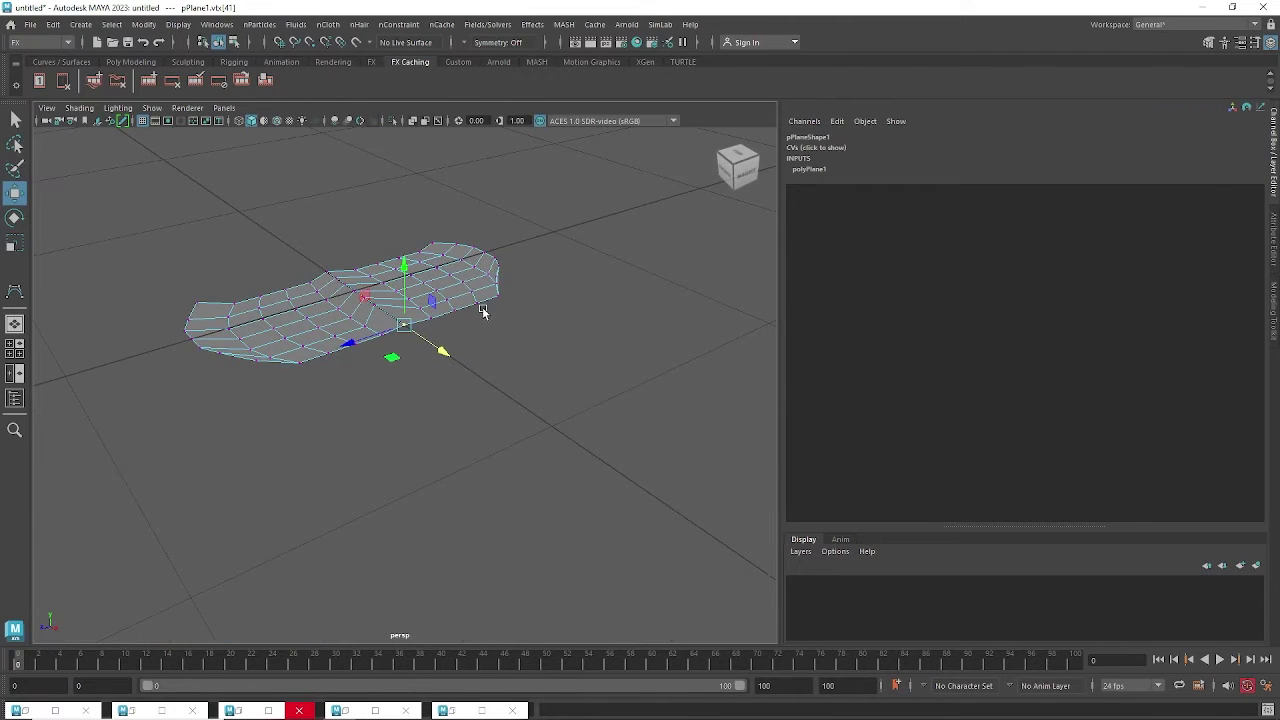
pyautogui.moveTo(468, 284); pyautogui.dragTo(467, 315, button='right')
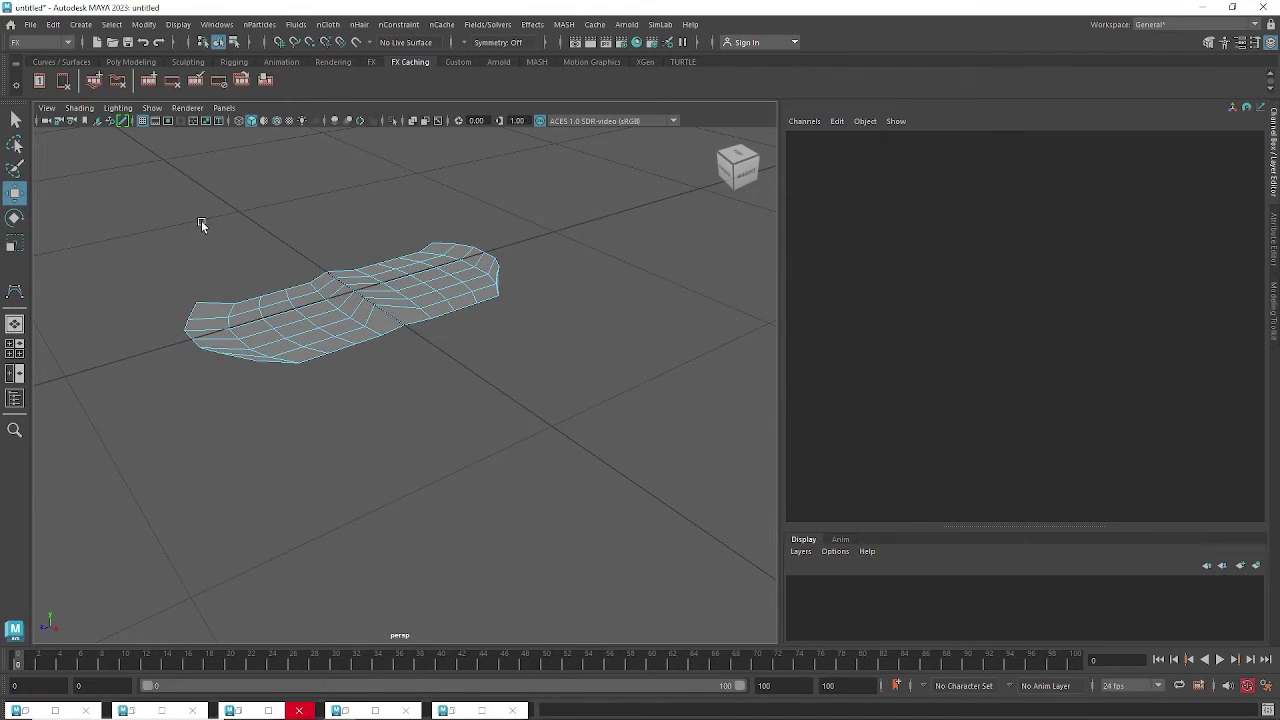
# Extrude all of pPlane1's faces to Local Translate Z 0.044 using Edit Mesh > Extrude in the Modeling menu set.
pyautogui.moveTo(171, 218); pyautogui.dragTo(558, 402)
pyautogui.scroll(3, 436, 366)
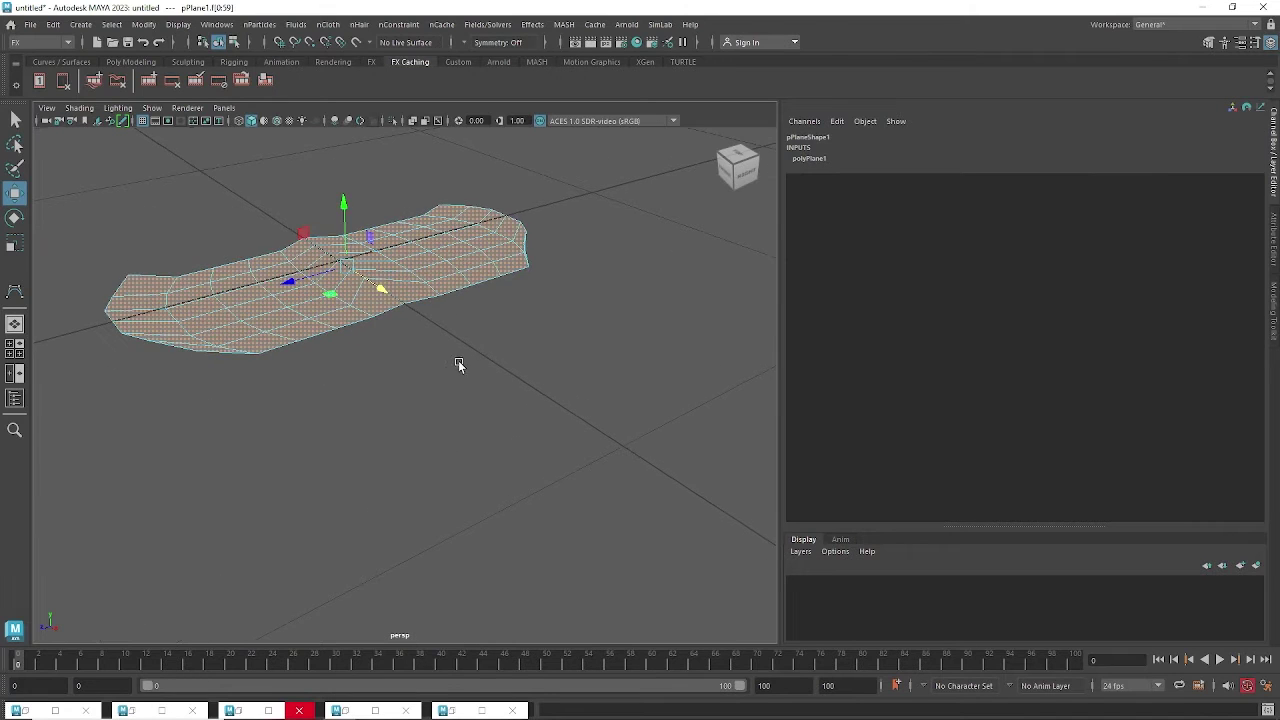
pyautogui.keyDown('alt'); pyautogui.moveTo(457, 362); pyautogui.dragTo(464, 334); pyautogui.keyUp('alt')
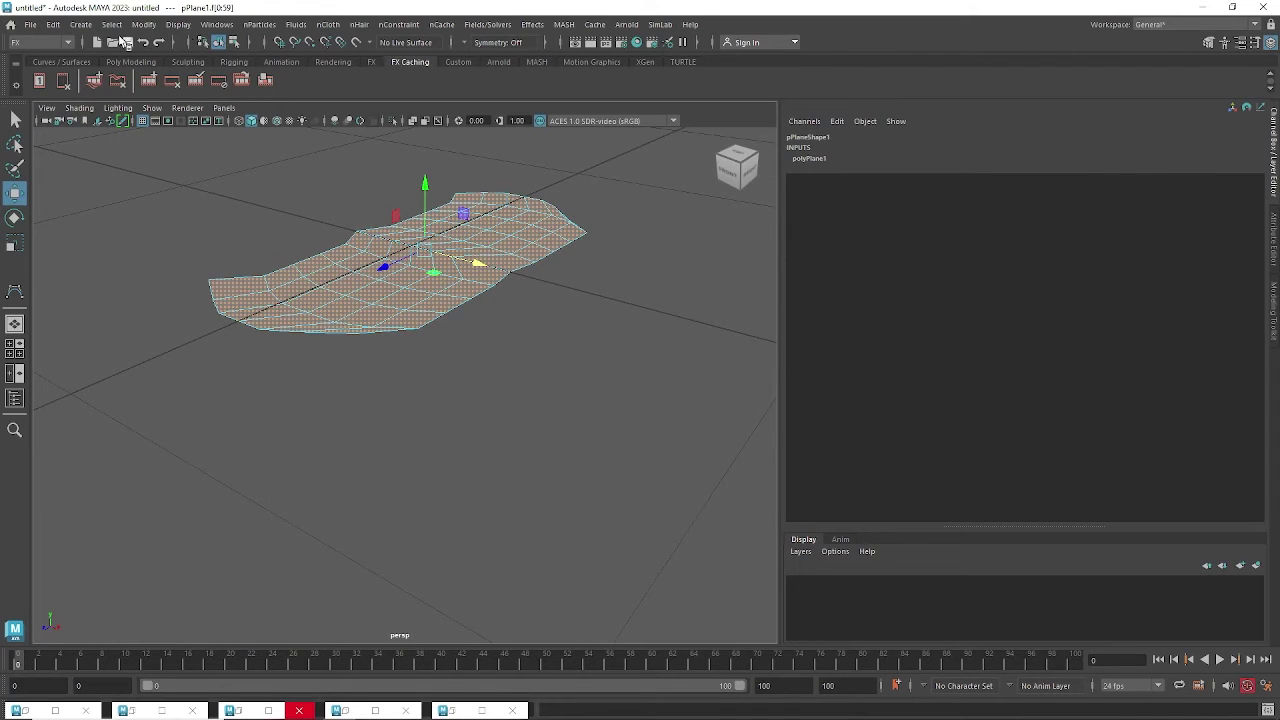
pyautogui.click(50, 43)
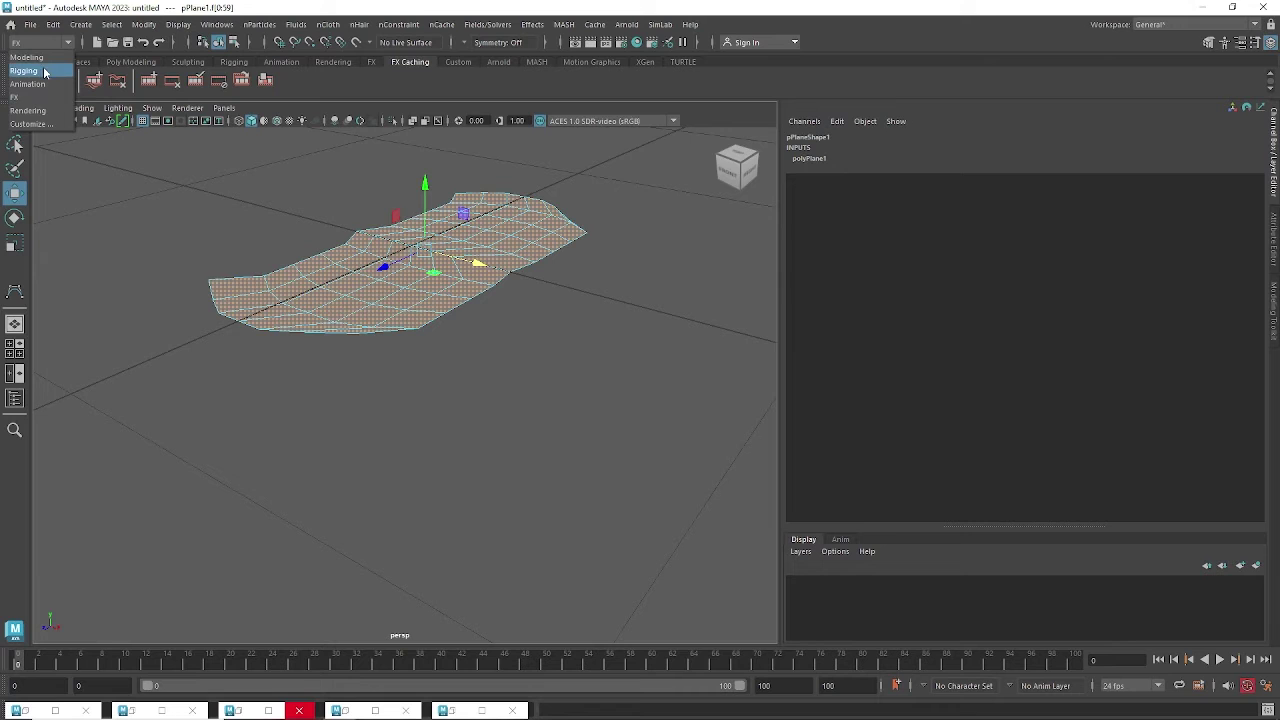
pyautogui.click(40, 57)
pyautogui.click(287, 25)
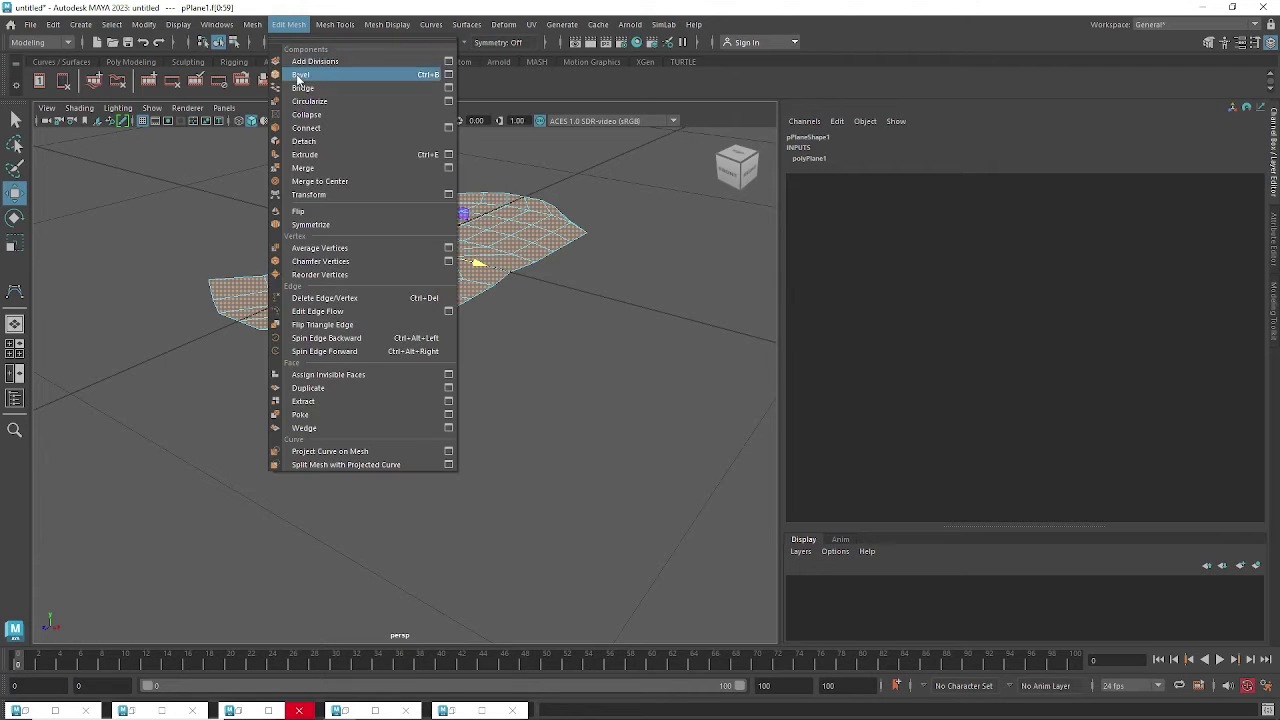
pyautogui.click(316, 156)
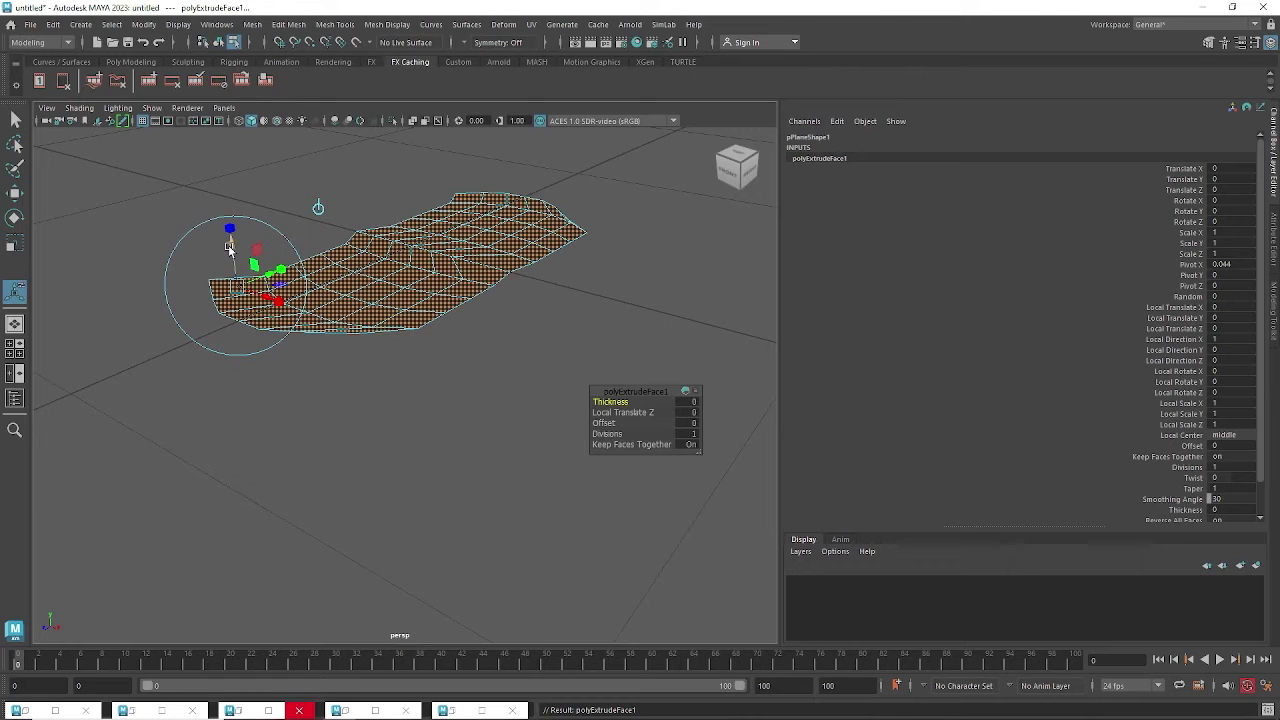
pyautogui.moveTo(229, 248); pyautogui.dragTo(354, 360)
pyautogui.click(405, 328)
pyautogui.click(367, 336)
# In the right side view, scale the centre column of vertices into a diamond bulge.
pyautogui.press('space')
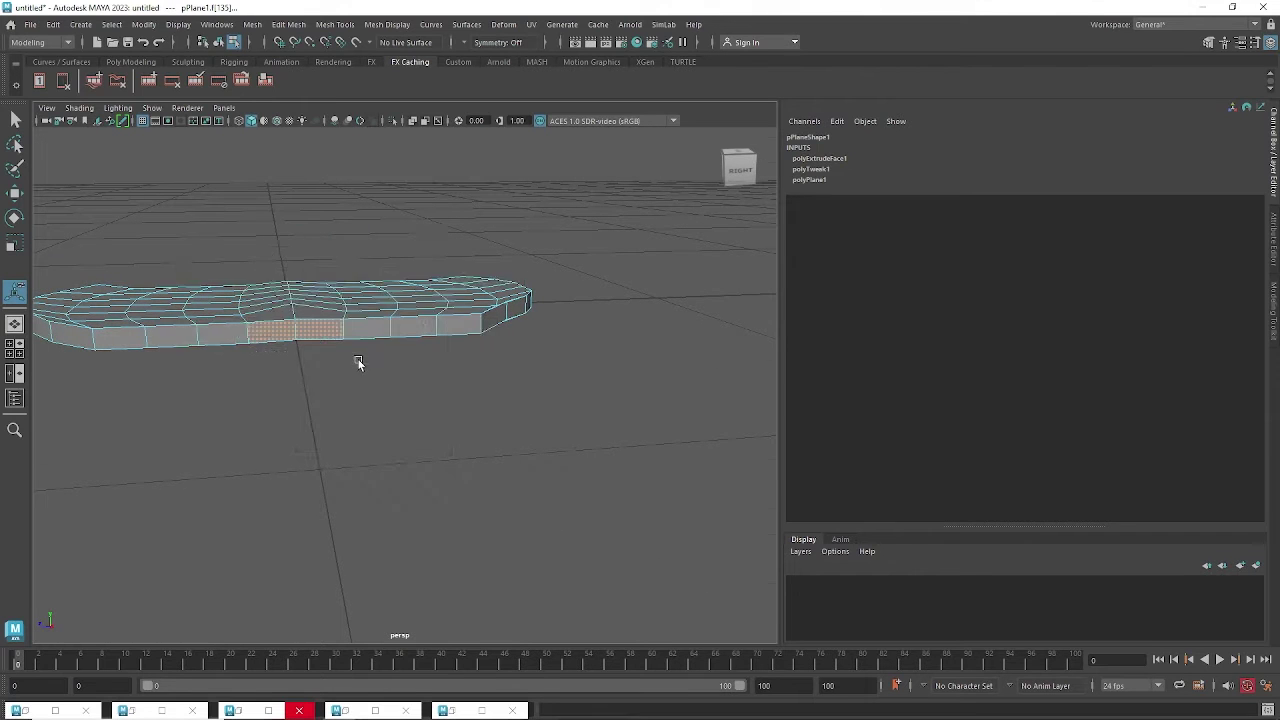
pyautogui.keyDown('alt'); pyautogui.moveTo(328, 290); pyautogui.dragTo(417, 331, button='right'); pyautogui.keyUp('alt')
pyautogui.press('space')
pyautogui.moveTo(460, 330); pyautogui.dragTo(505, 331)
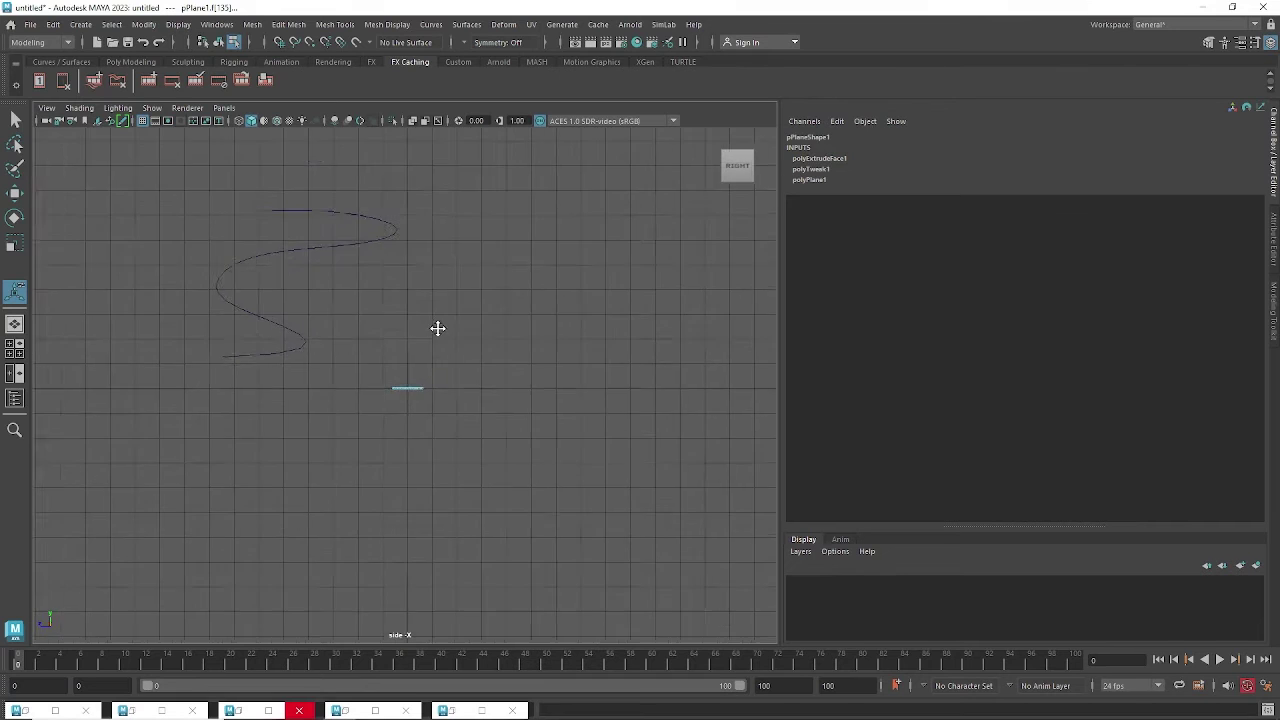
pyautogui.keyDown('alt'); pyautogui.moveTo(552, 367); pyautogui.dragTo(458, 373, button='middle'); pyautogui.keyUp('alt')
pyautogui.keyDown('alt'); pyautogui.moveTo(458, 373); pyautogui.dragTo(603, 433, button='right'); pyautogui.keyUp('alt')
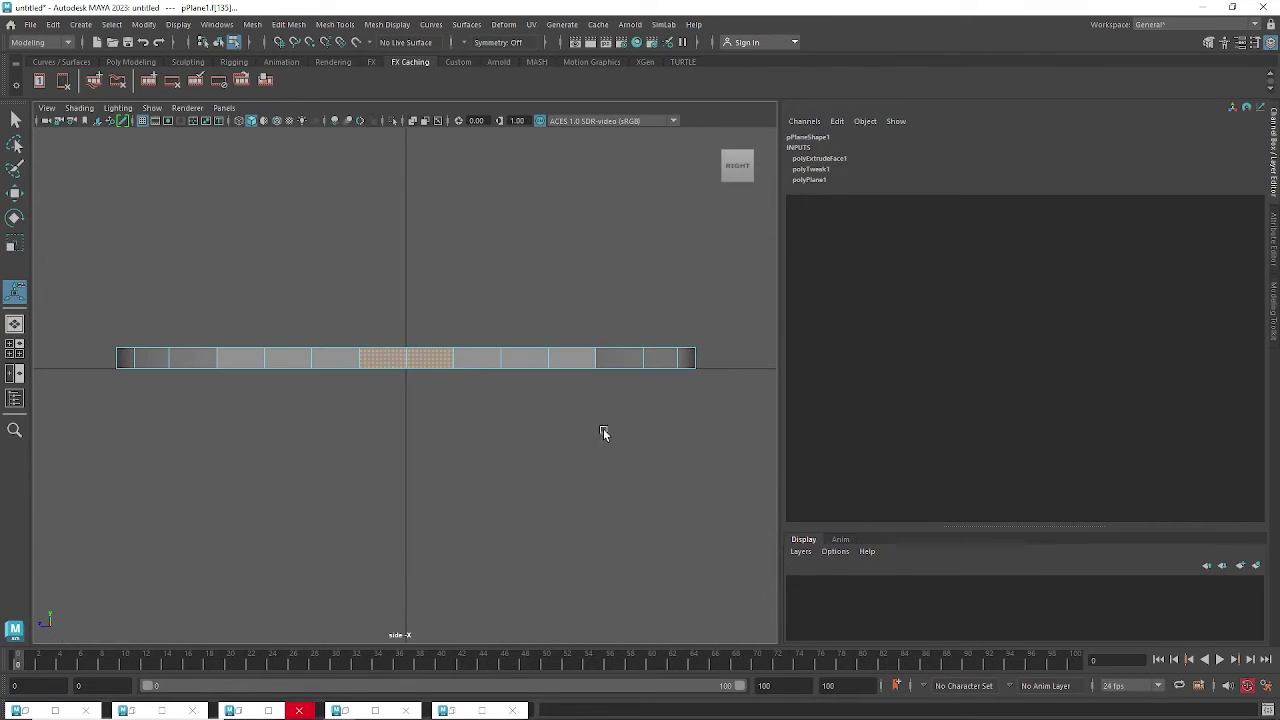
pyautogui.moveTo(440, 358); pyautogui.dragTo(394, 305, button='right')
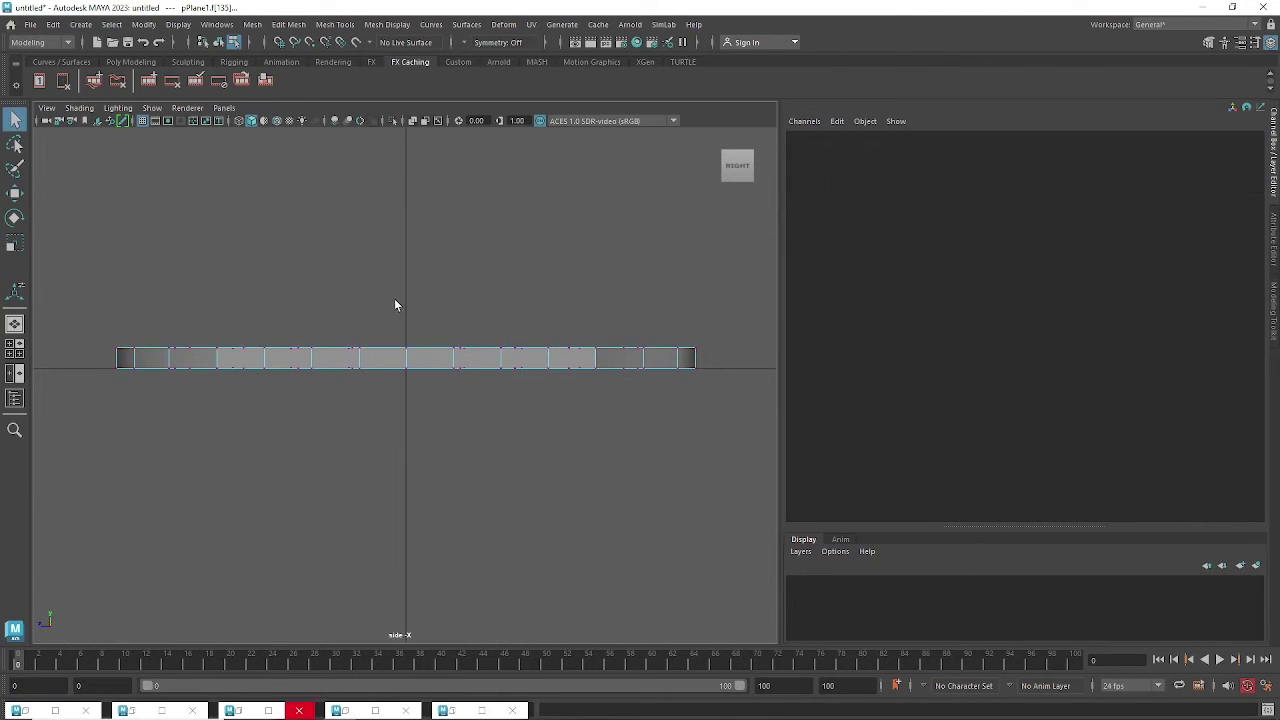
pyautogui.moveTo(413, 408); pyautogui.dragTo(415, 411)
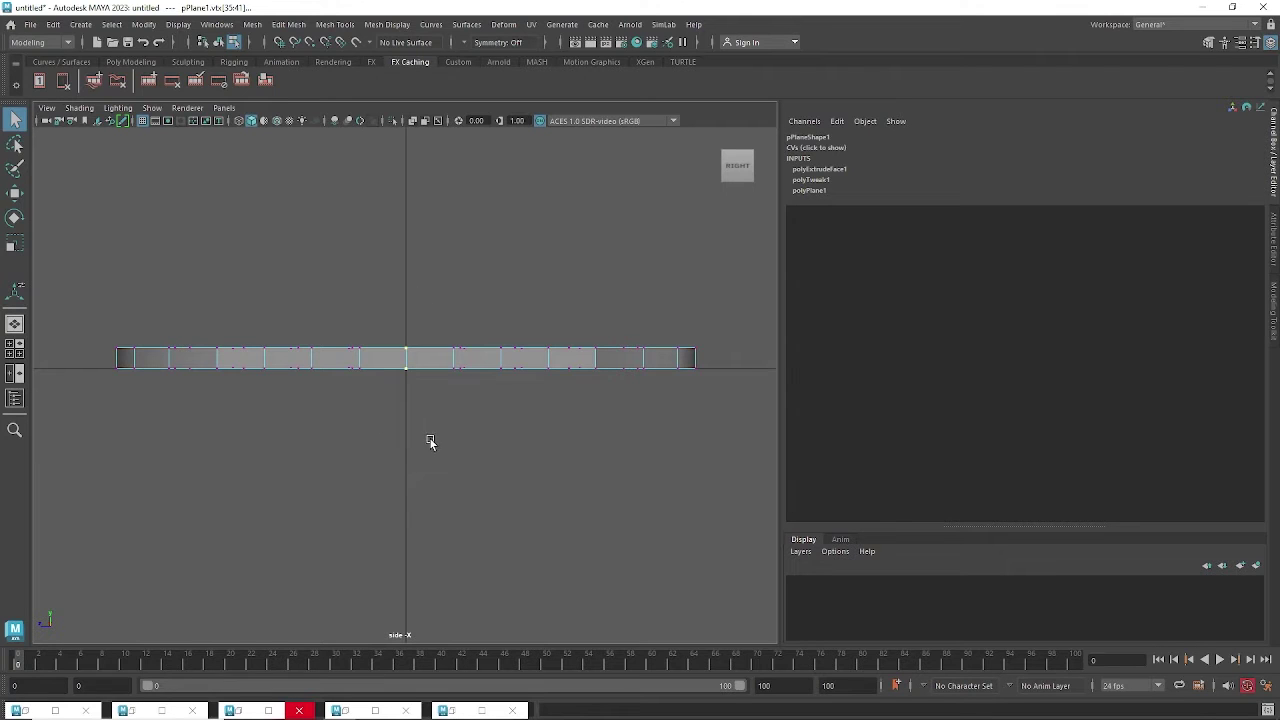
pyautogui.press('e')
pyautogui.press('r')
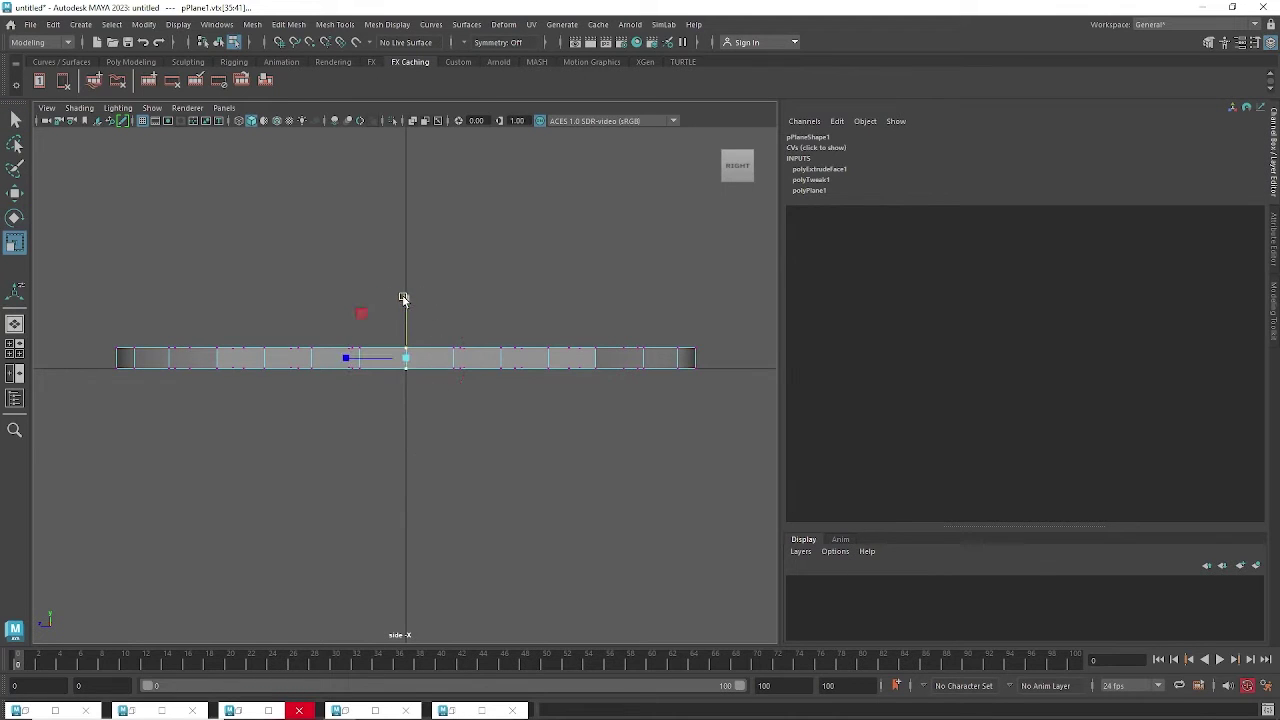
pyautogui.moveTo(403, 298); pyautogui.dragTo(407, 188)
# Raise the vertices at the diamond's top tip.
pyautogui.moveTo(641, 360); pyautogui.dragTo(480, 342)
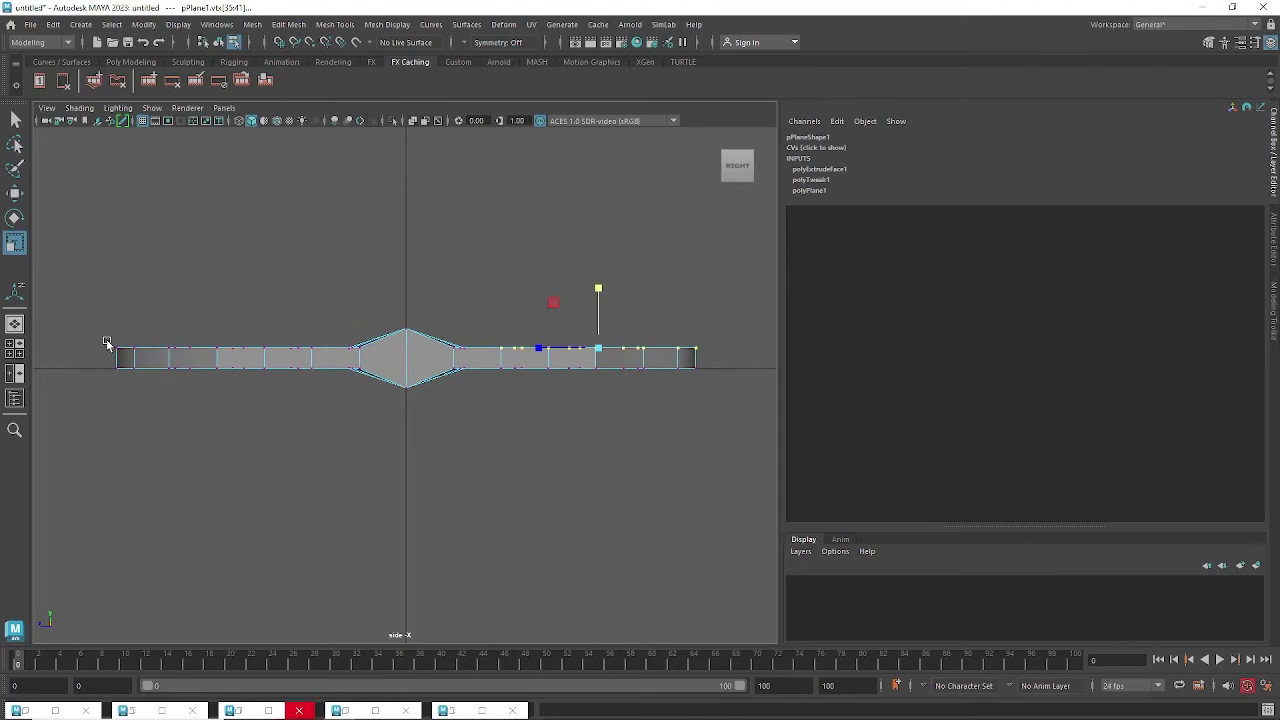
pyautogui.keyDown('shift'); pyautogui.moveTo(129, 354); pyautogui.dragTo(329, 358); pyautogui.keyUp('shift')
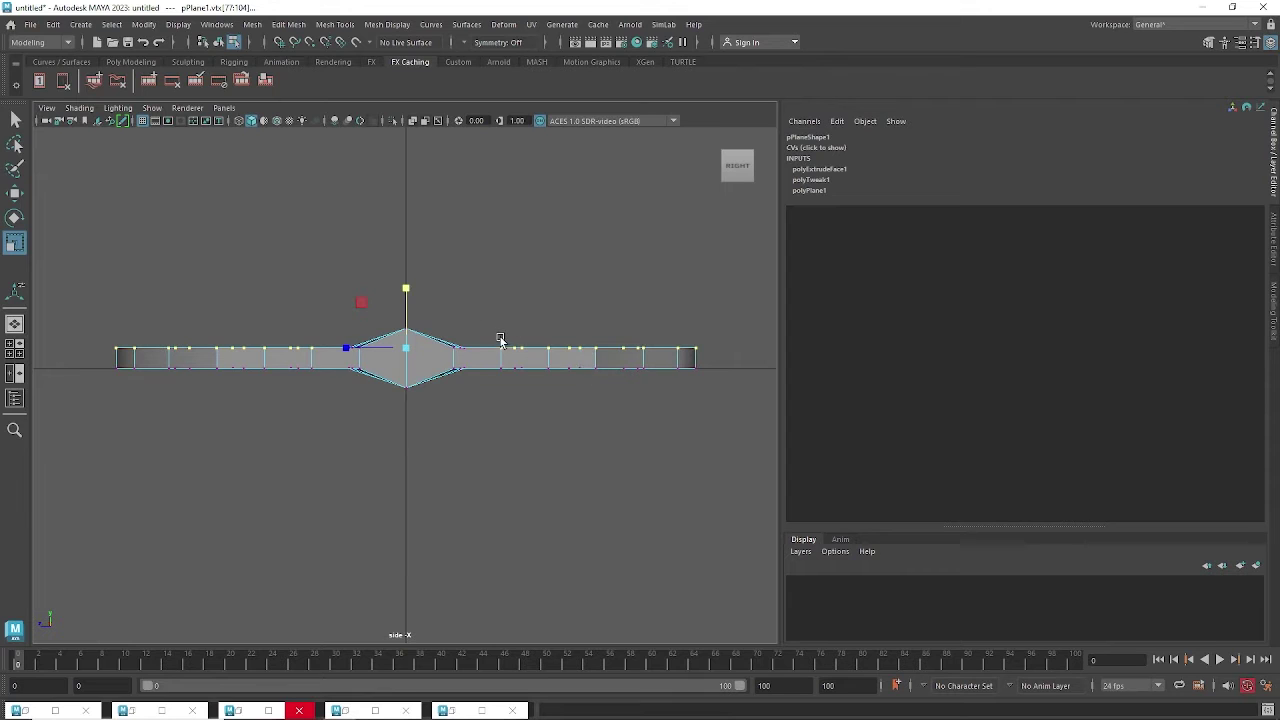
pyautogui.moveTo(432, 337); pyautogui.dragTo(371, 357)
pyautogui.press('w')
pyautogui.moveTo(405, 285); pyautogui.dragTo(404, 268)
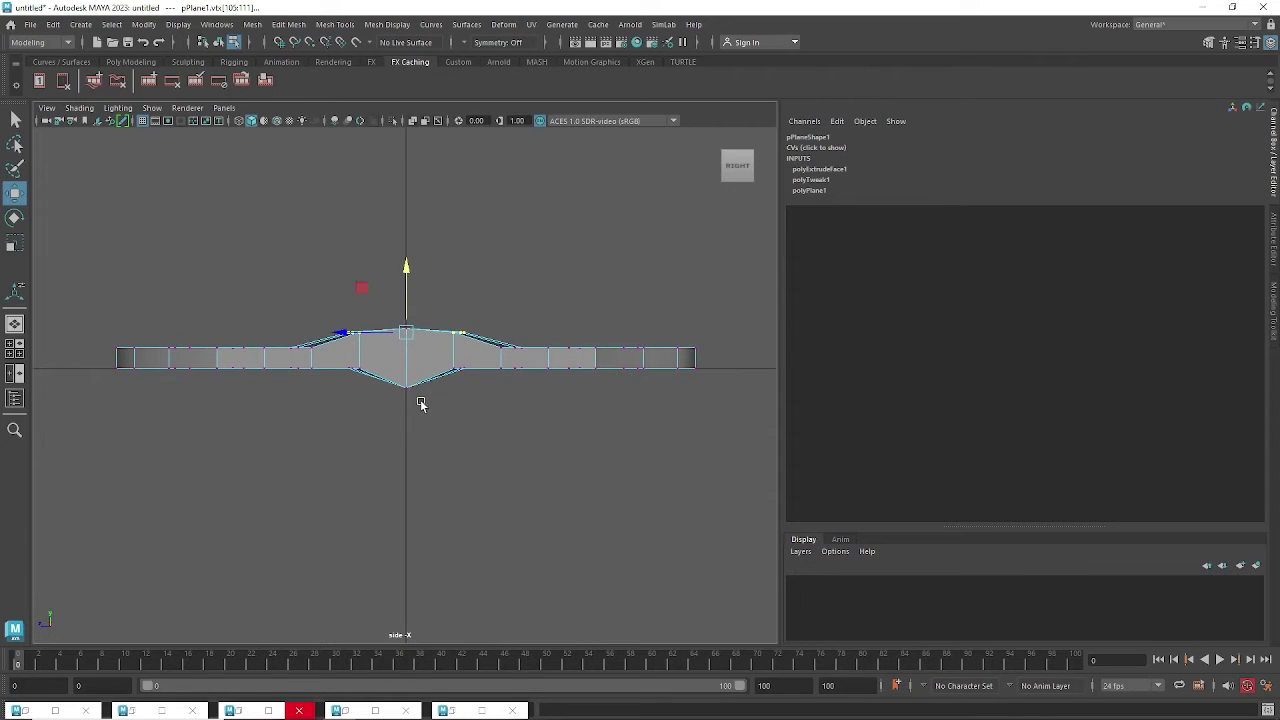
pyautogui.moveTo(418, 395); pyautogui.dragTo(400, 340)
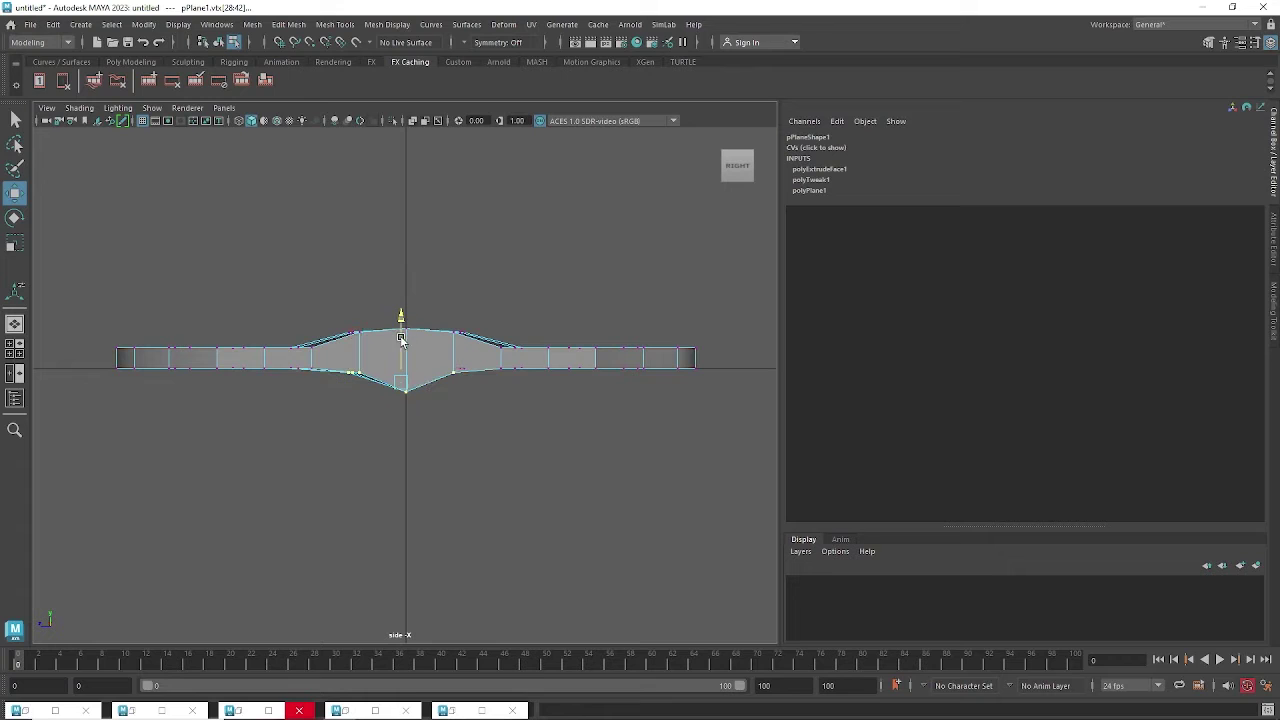
# Rotate each wing's top-row vertices to tilt them down, then return to perspective view.
pyautogui.moveTo(241, 362); pyautogui.dragTo(280, 355)
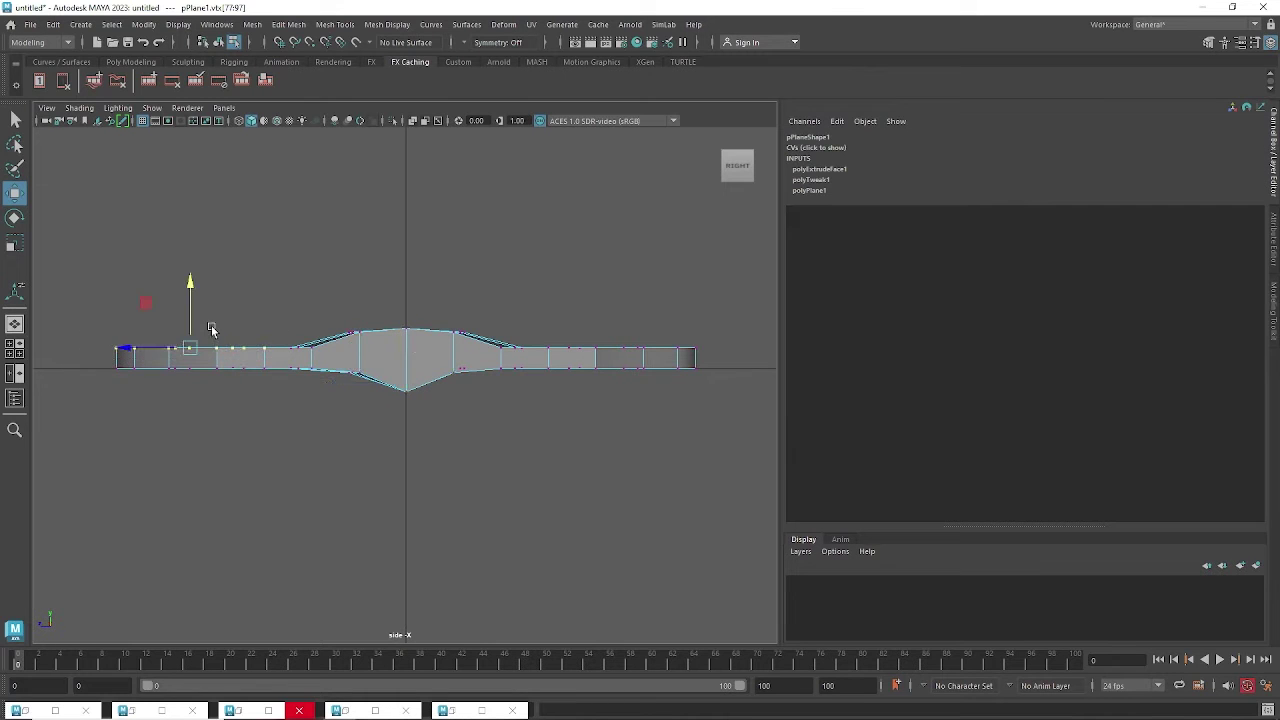
pyautogui.press('e')
pyautogui.moveTo(226, 306); pyautogui.dragTo(223, 304)
pyautogui.moveTo(516, 314); pyautogui.dragTo(707, 363)
pyautogui.moveTo(652, 314); pyautogui.dragTo(653, 316)
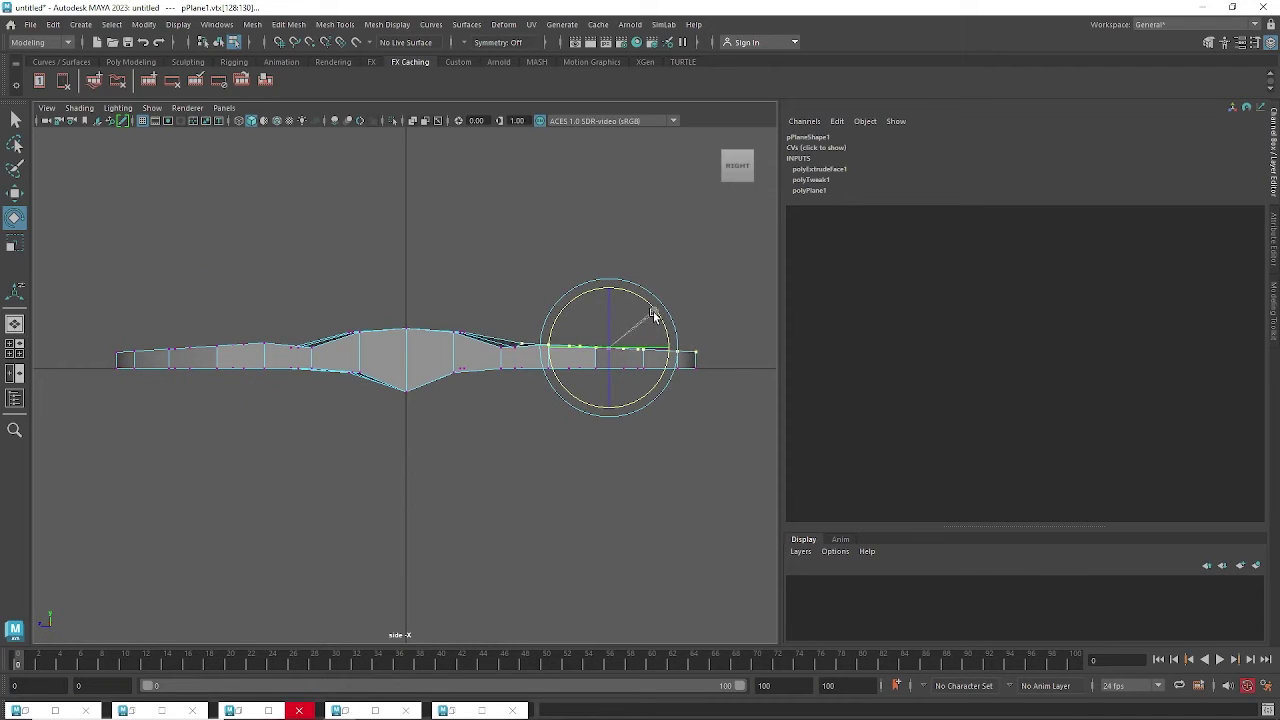
pyautogui.click(500, 264)
pyautogui.press('space')
pyautogui.moveTo(489, 259); pyautogui.dragTo(489, 224)
pyautogui.keyDown('alt'); pyautogui.moveTo(474, 286); pyautogui.dragTo(417, 403); pyautogui.keyUp('alt')
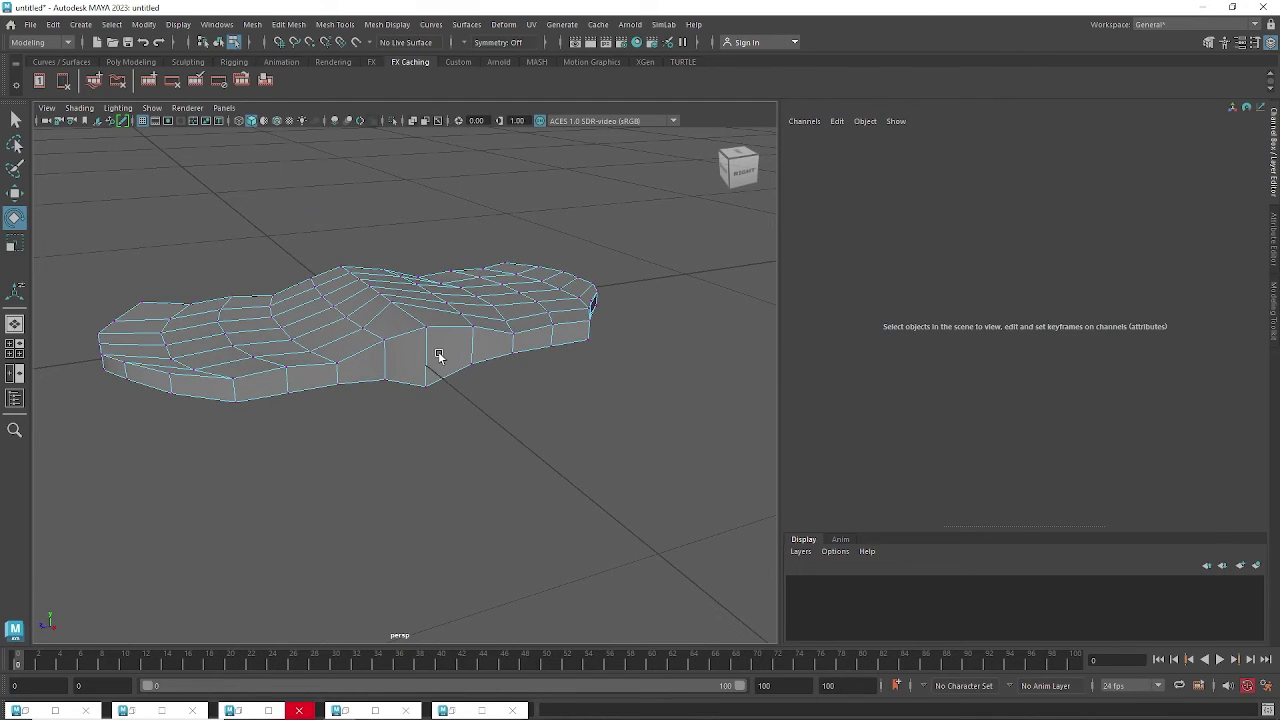
# Extrude the two front faces outward from the body and shrink the new end face.
pyautogui.moveTo(439, 340); pyautogui.dragTo(434, 373, button='right')
pyautogui.moveTo(415, 358); pyautogui.dragTo(401, 389)
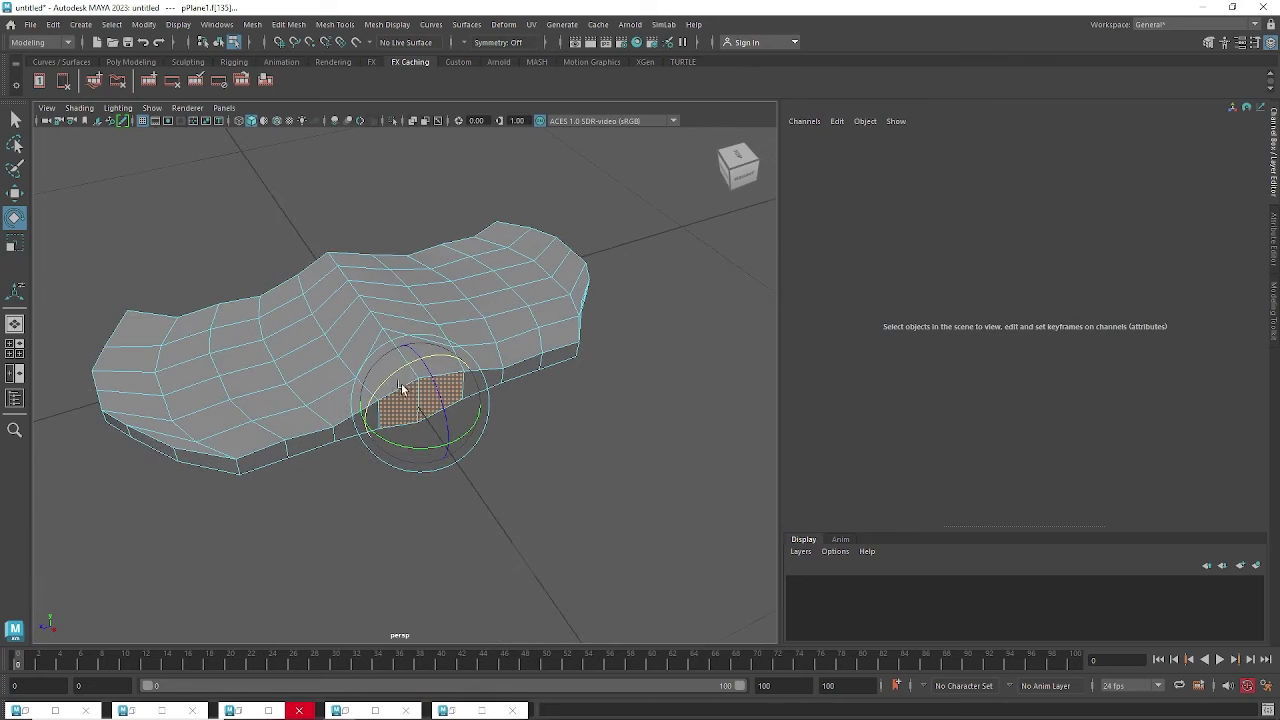
pyautogui.press('w')
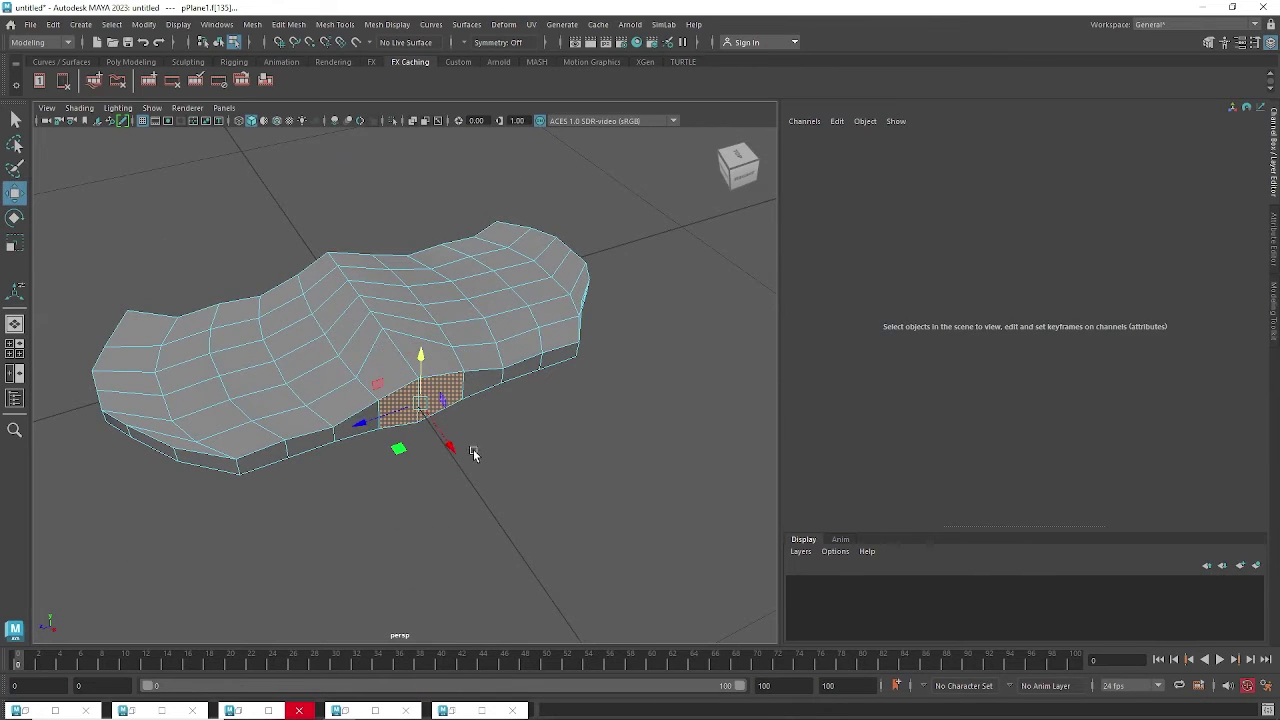
pyautogui.keyDown('alt'); pyautogui.moveTo(471, 449); pyautogui.dragTo(586, 472); pyautogui.keyUp('alt')
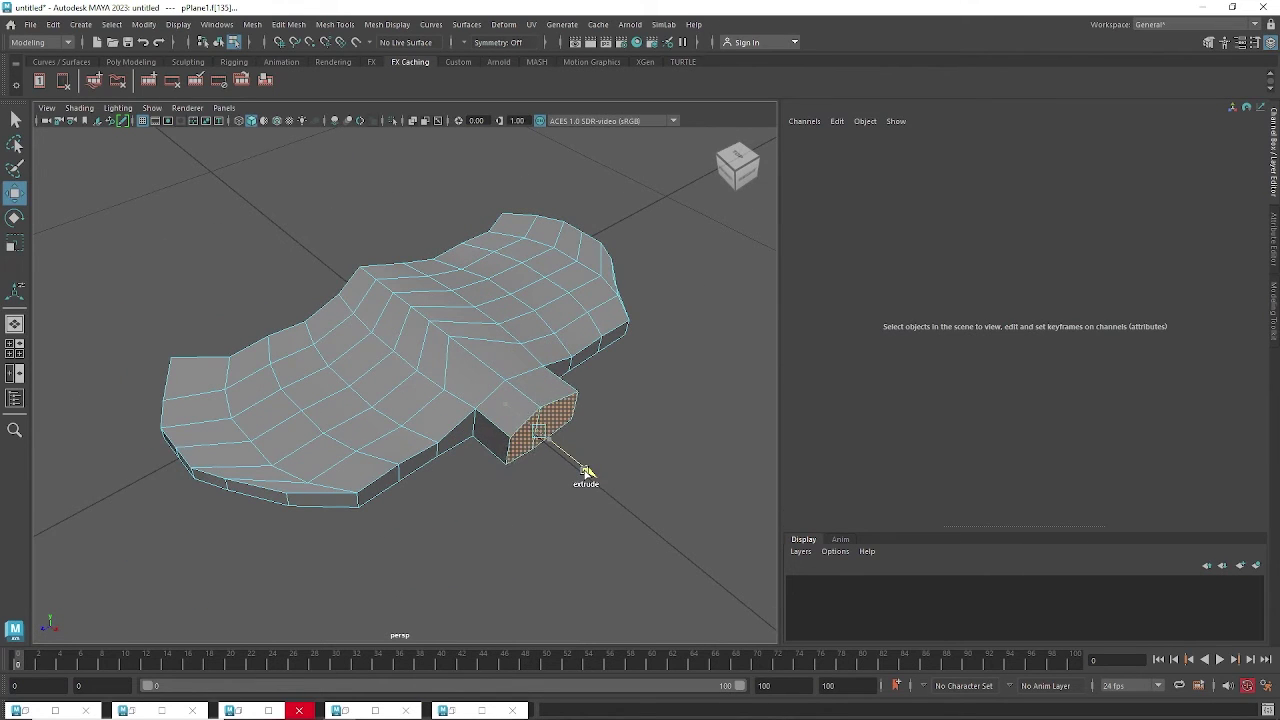
pyautogui.press('e')
pyautogui.press('r')
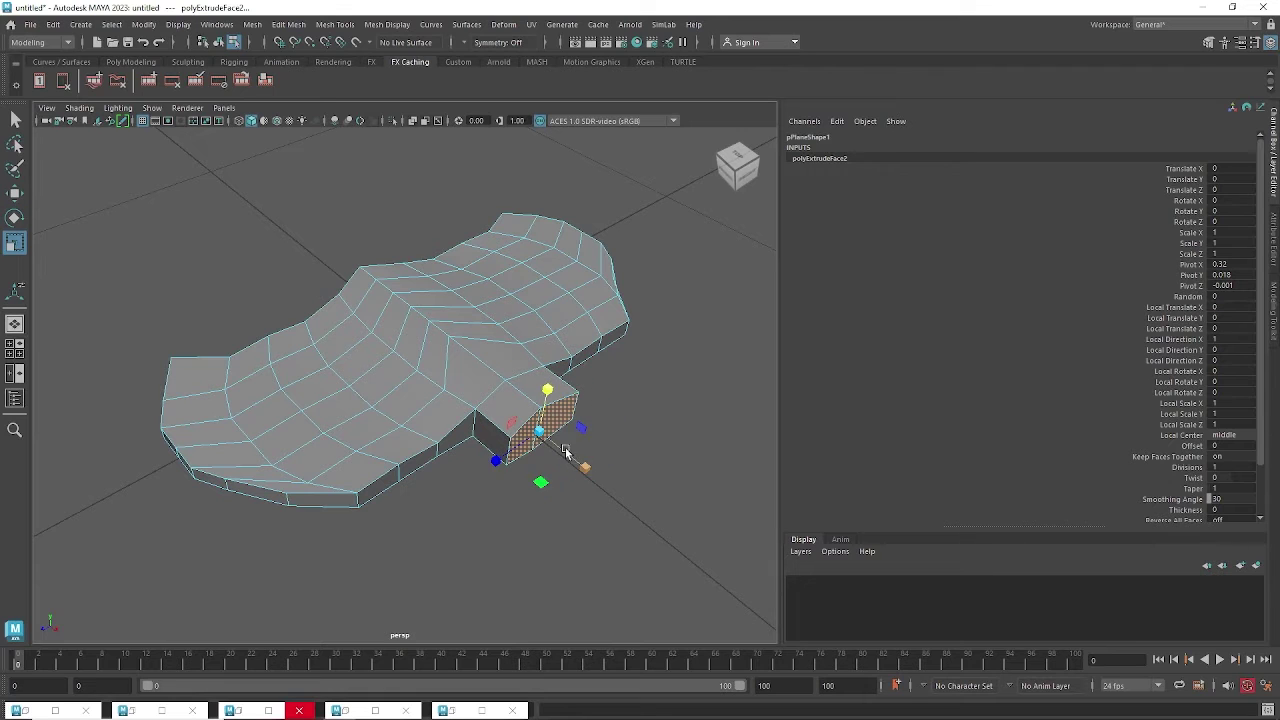
pyautogui.moveTo(543, 436); pyautogui.dragTo(586, 460)
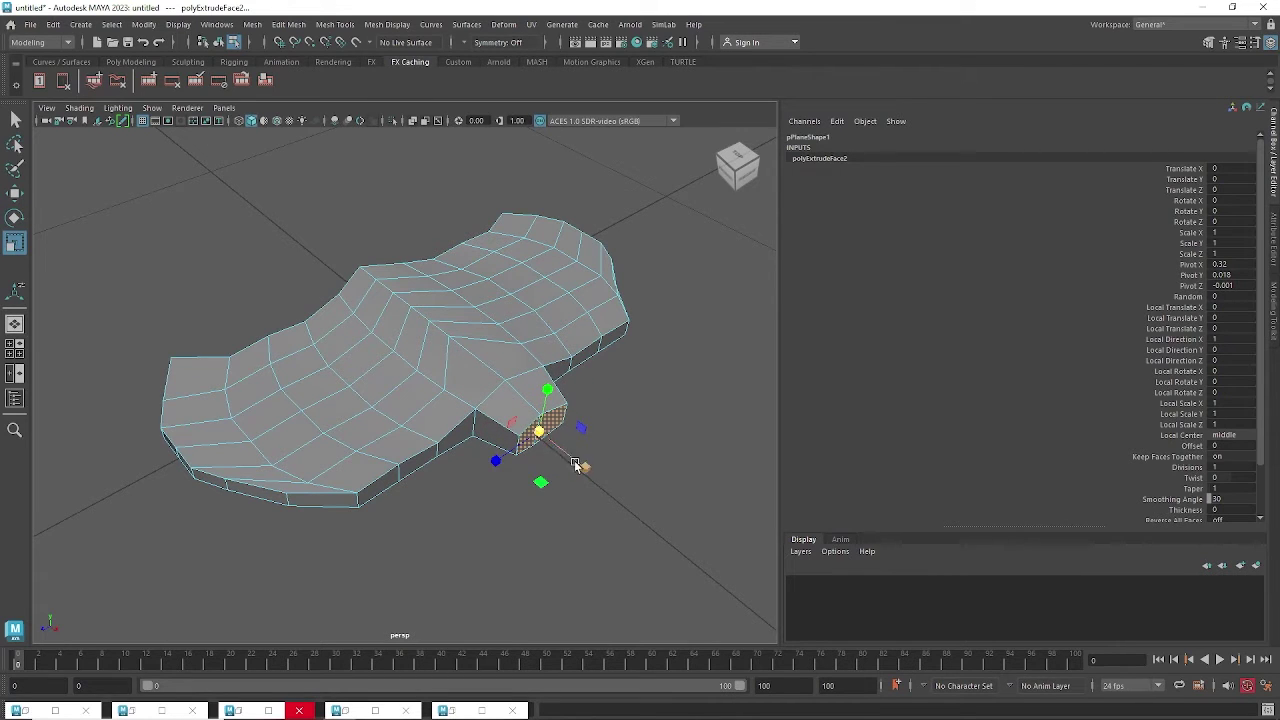
# Extrude the end face further and stretch it taller.
pyautogui.press('w')
pyautogui.hotkey('ctrl', 'e')
pyautogui.moveTo(580, 467); pyautogui.dragTo(591, 480)
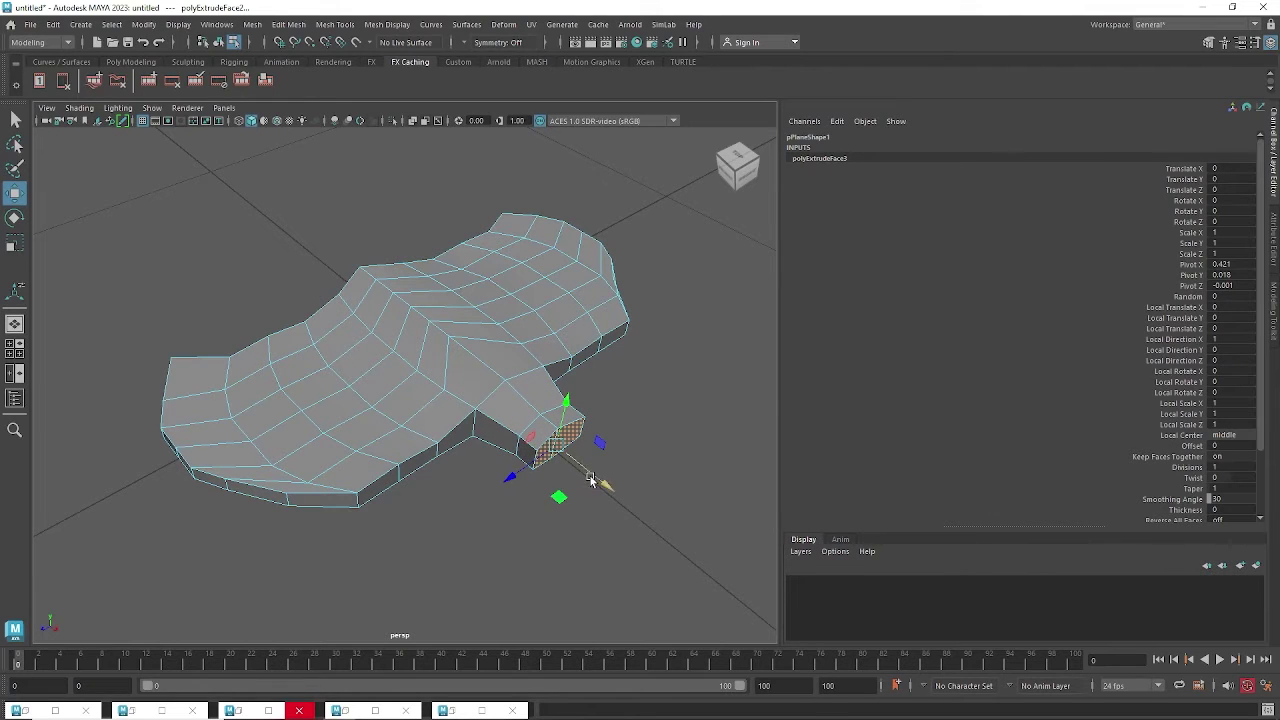
pyautogui.press('e')
pyautogui.press('r')
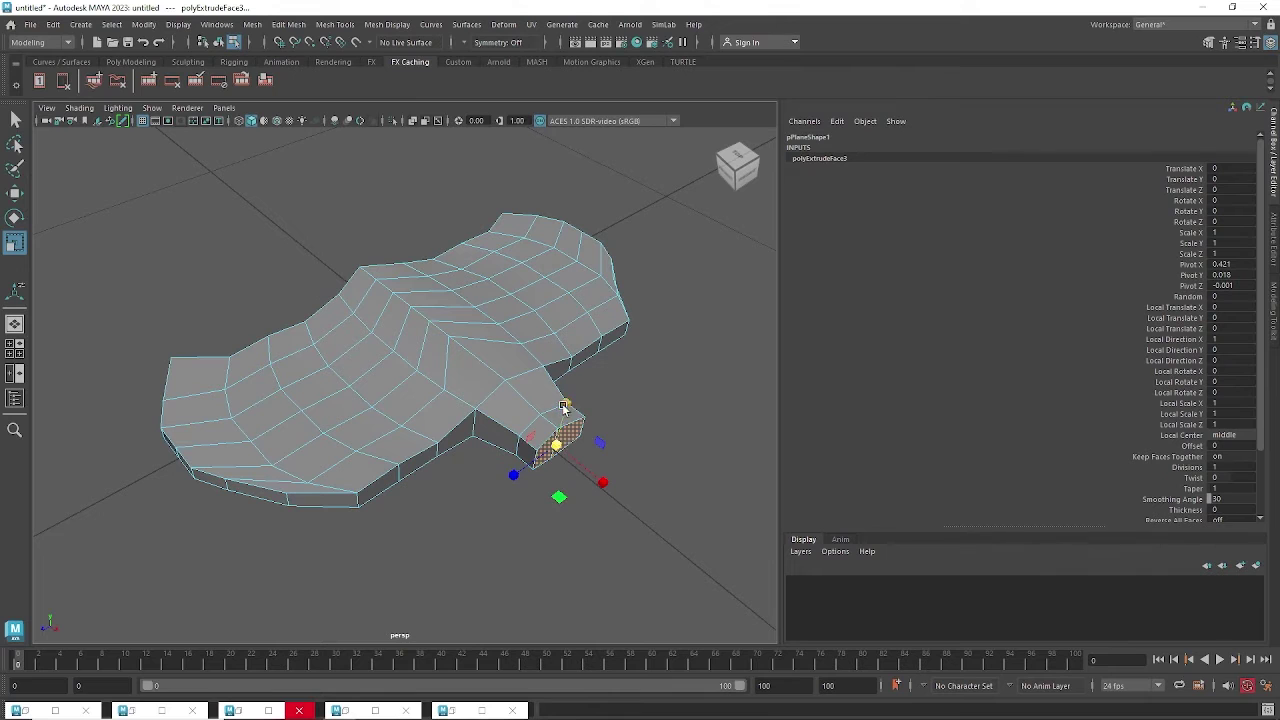
pyautogui.moveTo(564, 406); pyautogui.dragTo(569, 376)
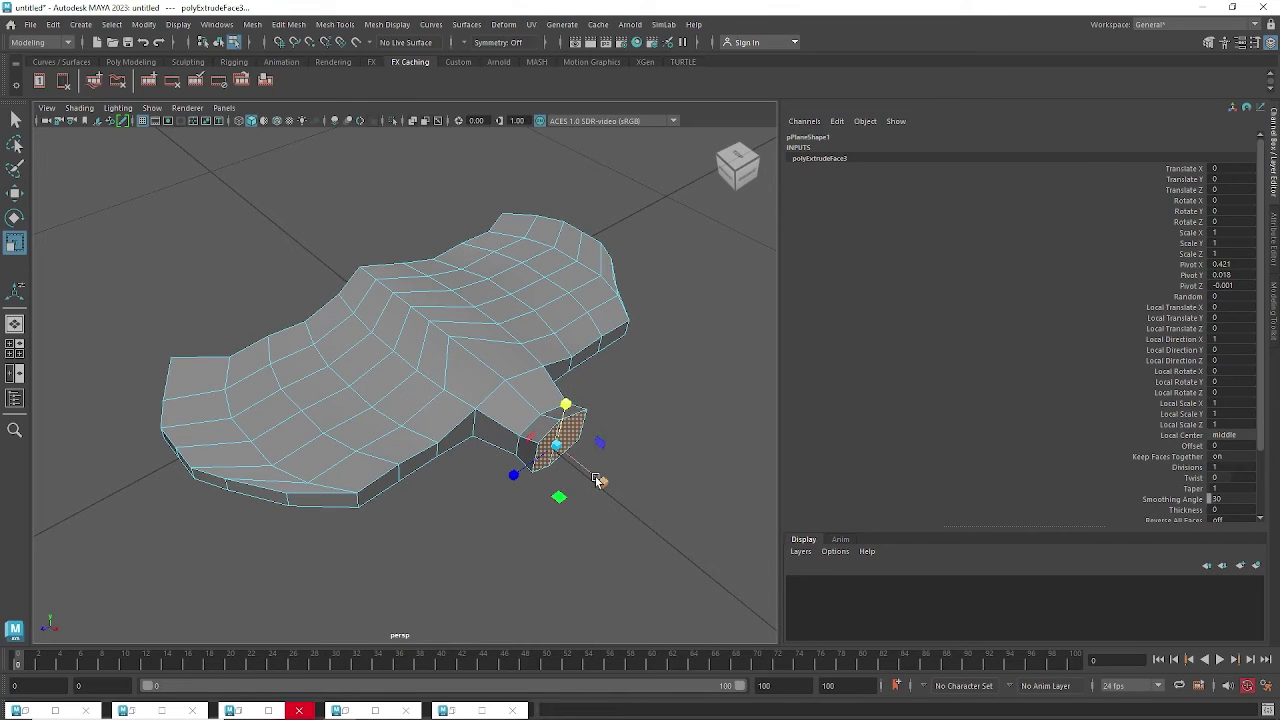
# Extrude the end face again and shrink it toward its centre.
pyautogui.press('w')
pyautogui.hotkey('ctrl', 'e')
pyautogui.moveTo(603, 485); pyautogui.dragTo(630, 507)
pyautogui.press('e')
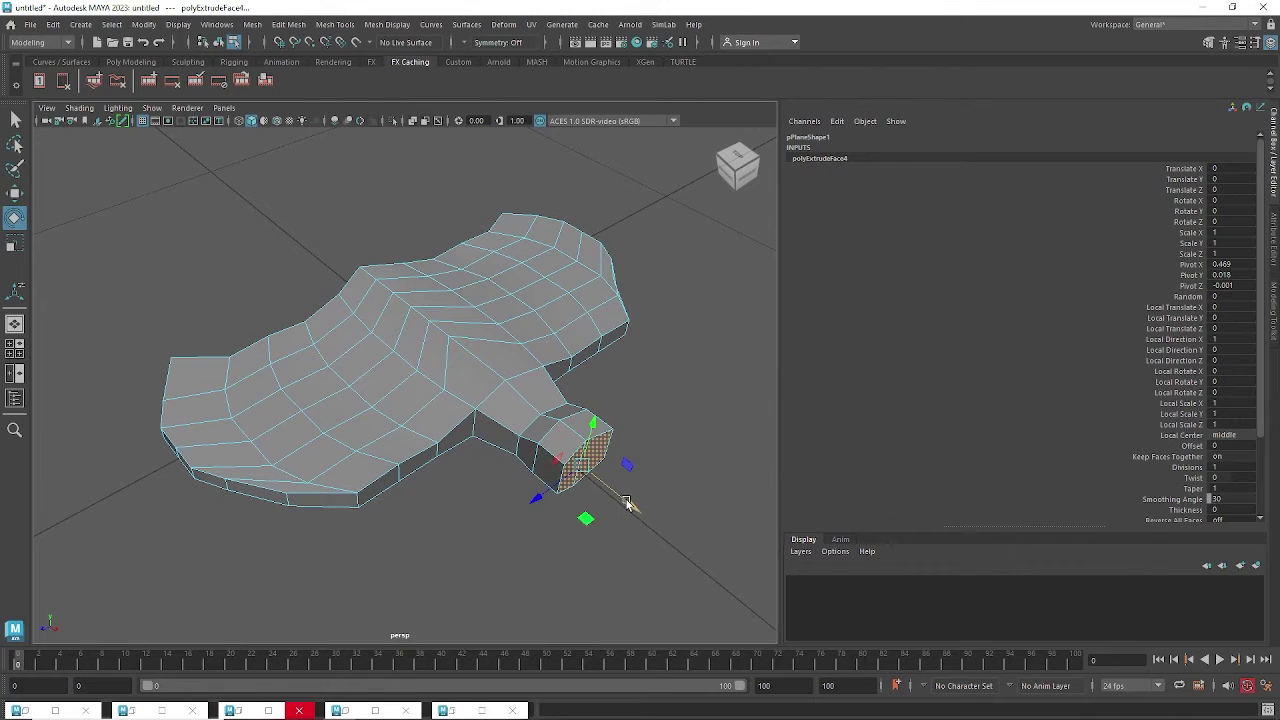
pyautogui.press('r')
pyautogui.moveTo(586, 470); pyautogui.dragTo(558, 480)
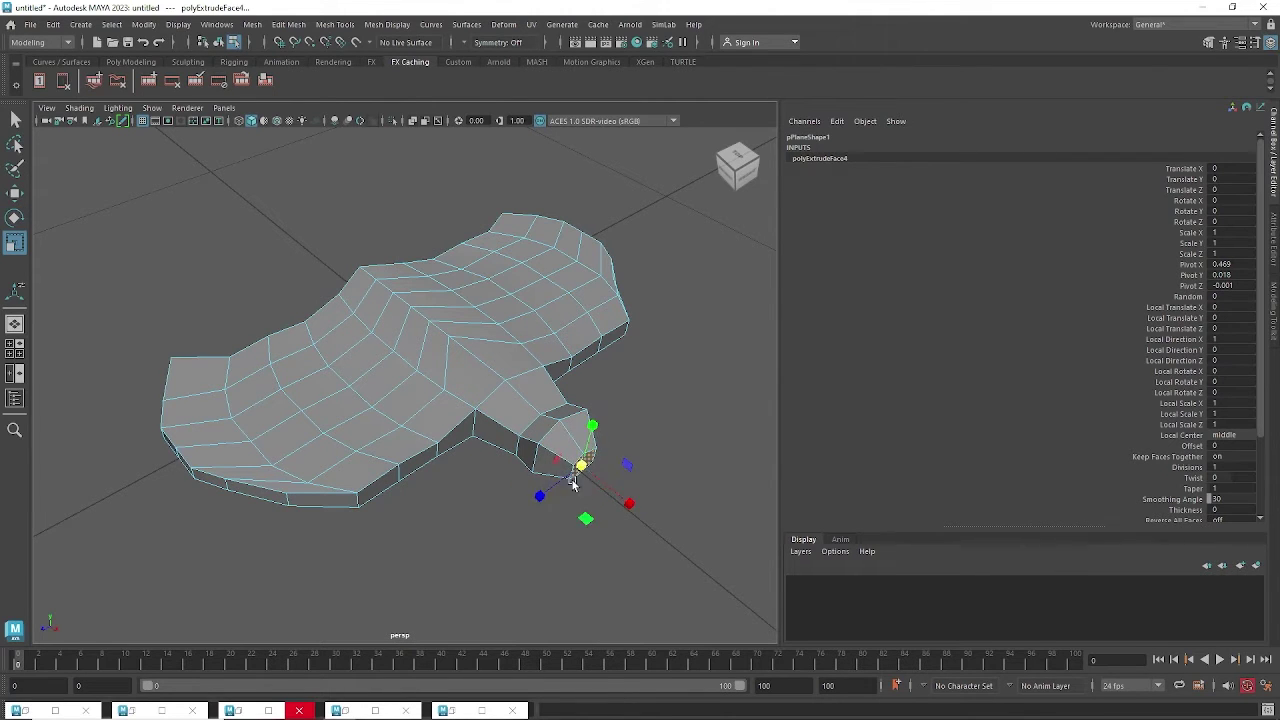
# Extrude once more and taper the tip face down to a point.
pyautogui.press('w')
pyautogui.keyDown('shift'); pyautogui.moveTo(630, 504); pyautogui.dragTo(650, 522); pyautogui.keyUp('shift')
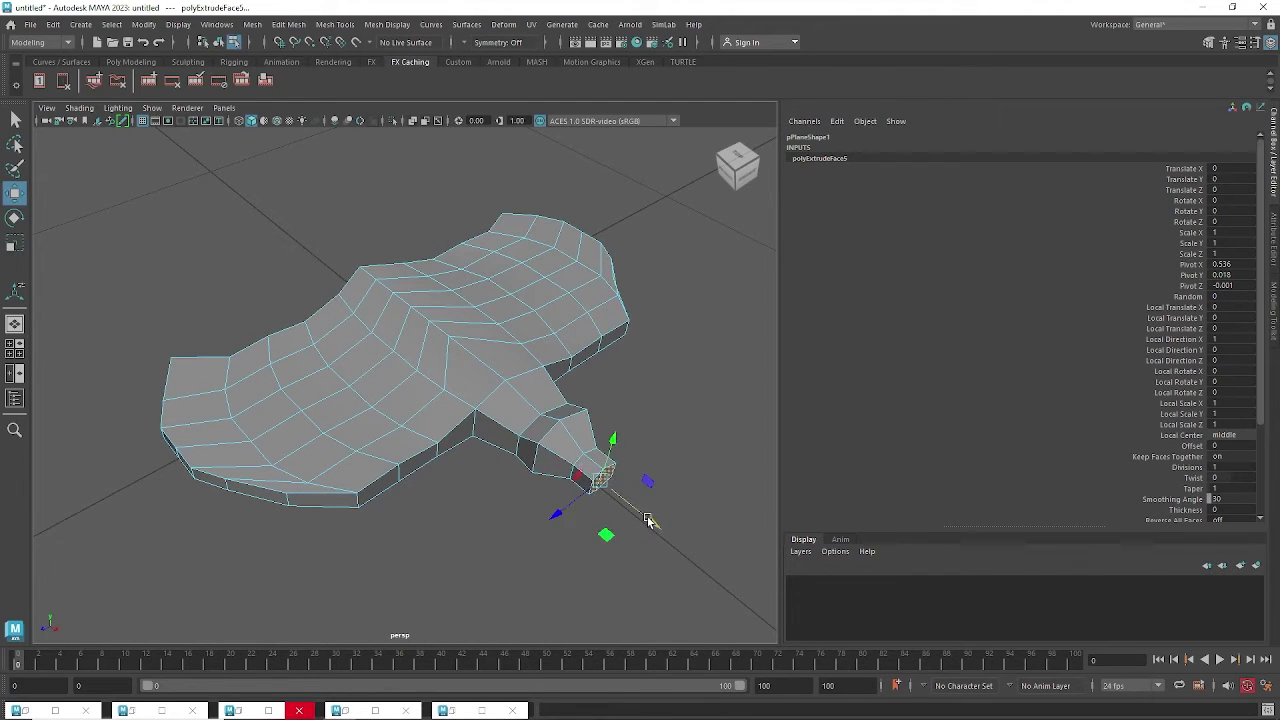
pyautogui.press('e')
pyautogui.press('r')
pyautogui.moveTo(600, 480); pyautogui.dragTo(507, 333)
pyautogui.click(507, 333)
pyautogui.keyDown('alt'); pyautogui.moveTo(525, 398); pyautogui.dragTo(452, 444); pyautogui.keyUp('alt')
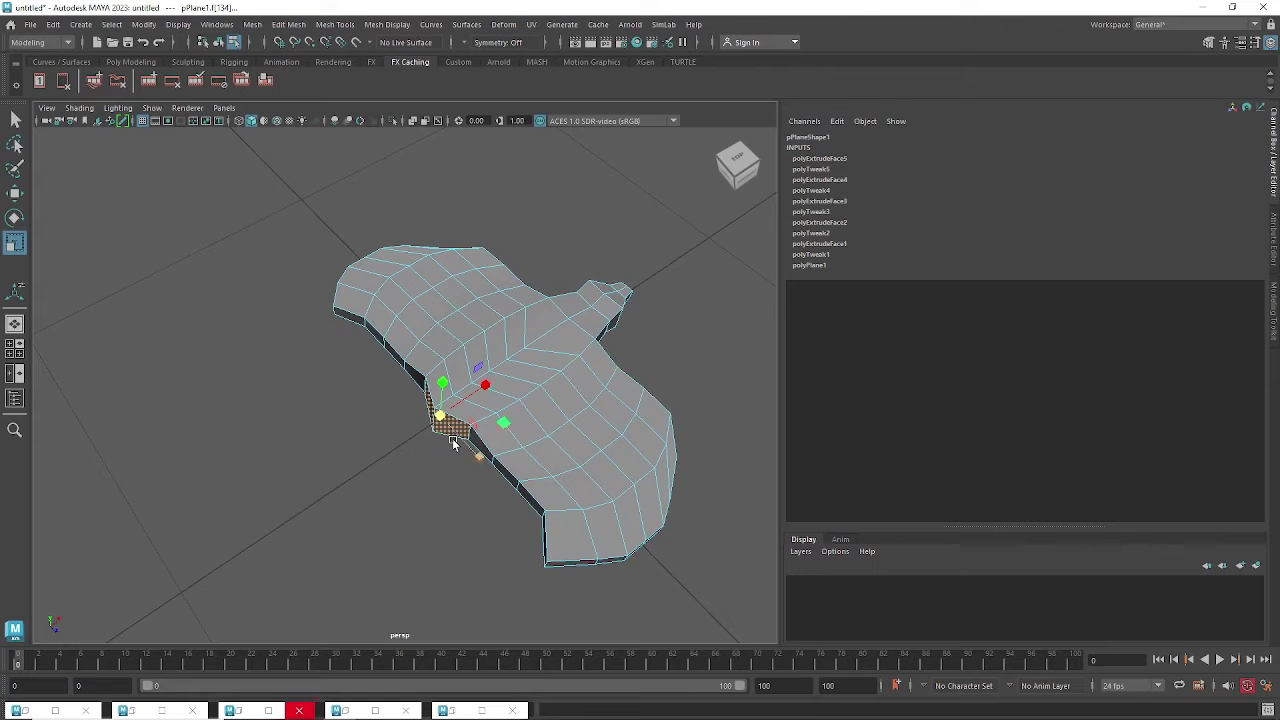
# Extrude the opposite side face and shrink it to start the tail.
pyautogui.press('w')
pyautogui.hotkey('ctrl', 'e')
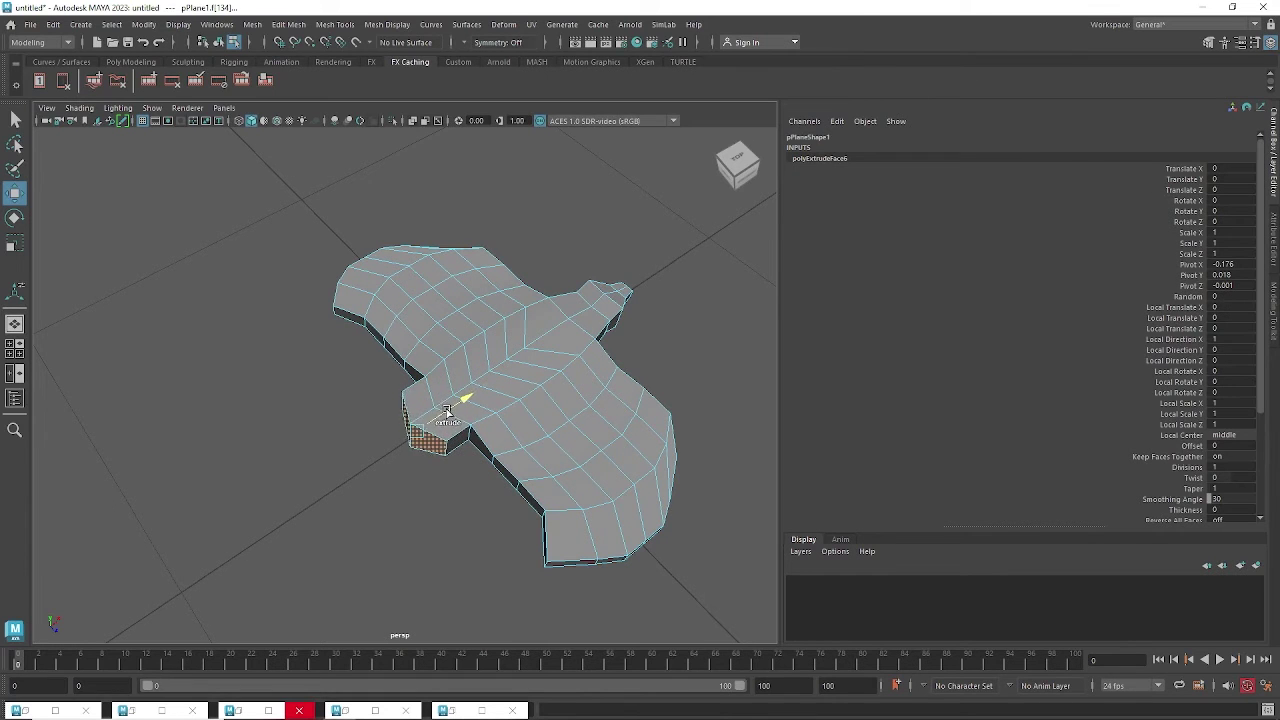
pyautogui.click(447, 410)
pyautogui.press('e')
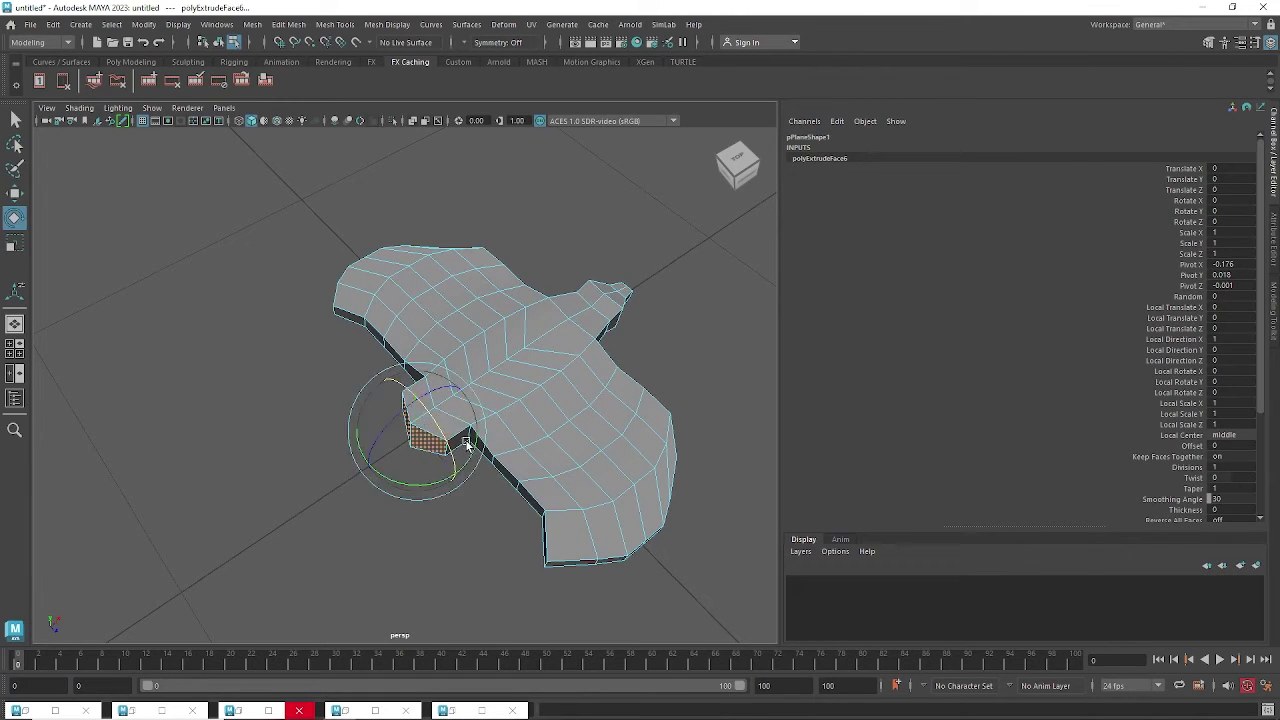
pyautogui.press('r')
pyautogui.moveTo(456, 474); pyautogui.dragTo(437, 459)
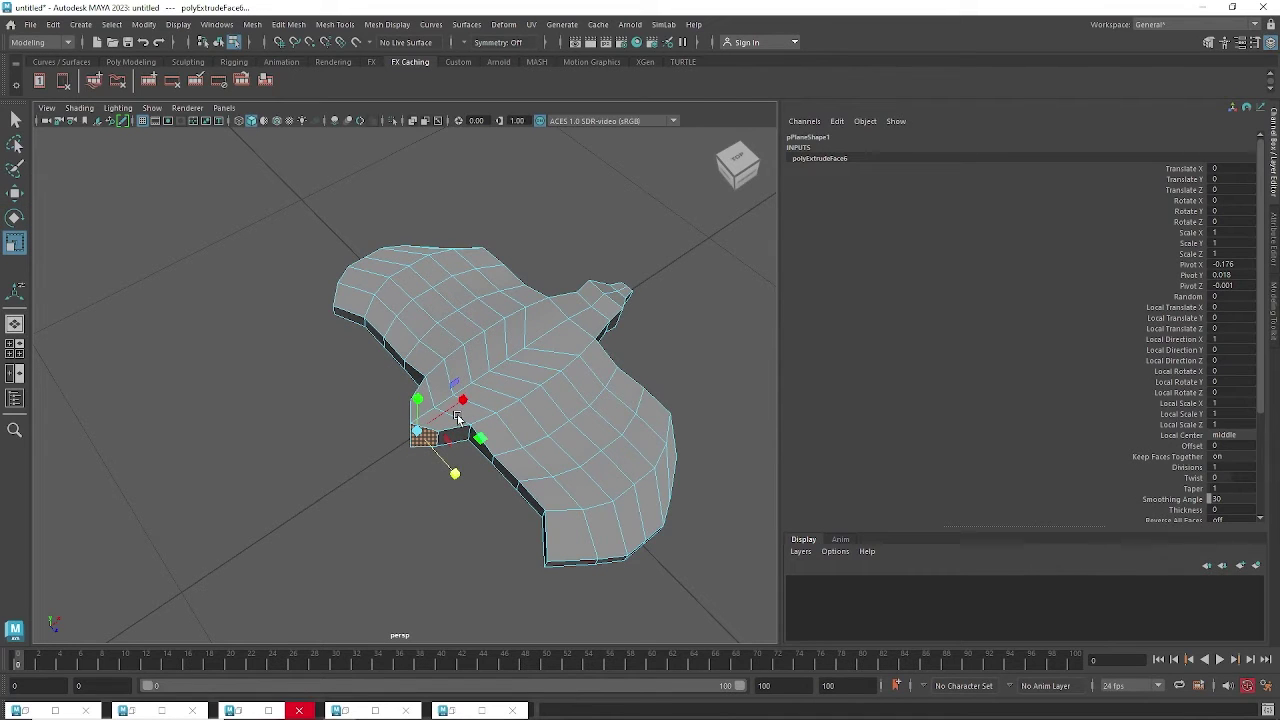
# Extrude the tail again and flare its end face wider.
pyautogui.press('w')
pyautogui.hotkey('ctrl', 'e')
pyautogui.moveTo(459, 417); pyautogui.dragTo(435, 428)
pyautogui.press('e')
pyautogui.press('r')
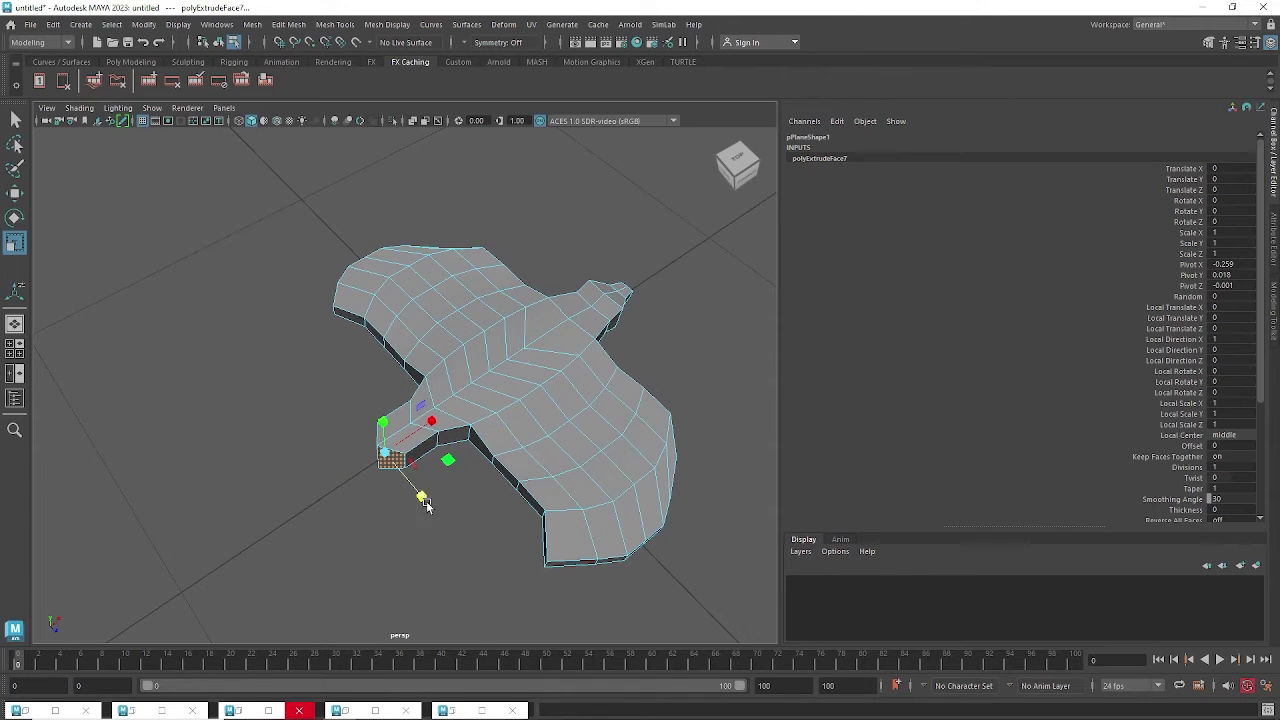
pyautogui.moveTo(424, 500); pyautogui.dragTo(479, 564)
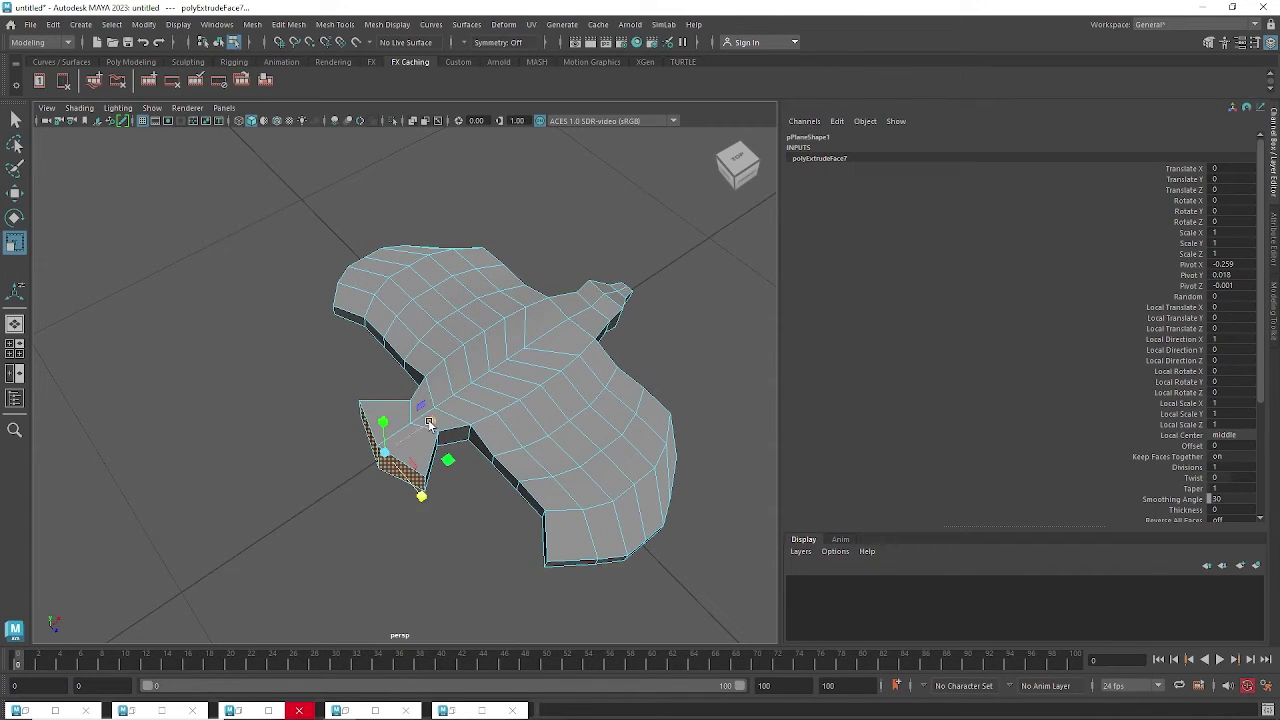
pyautogui.moveTo(429, 422); pyautogui.dragTo(343, 431)
# In top view, select both wings' vertices and scale them outward lengthwise.
pyautogui.press('space')
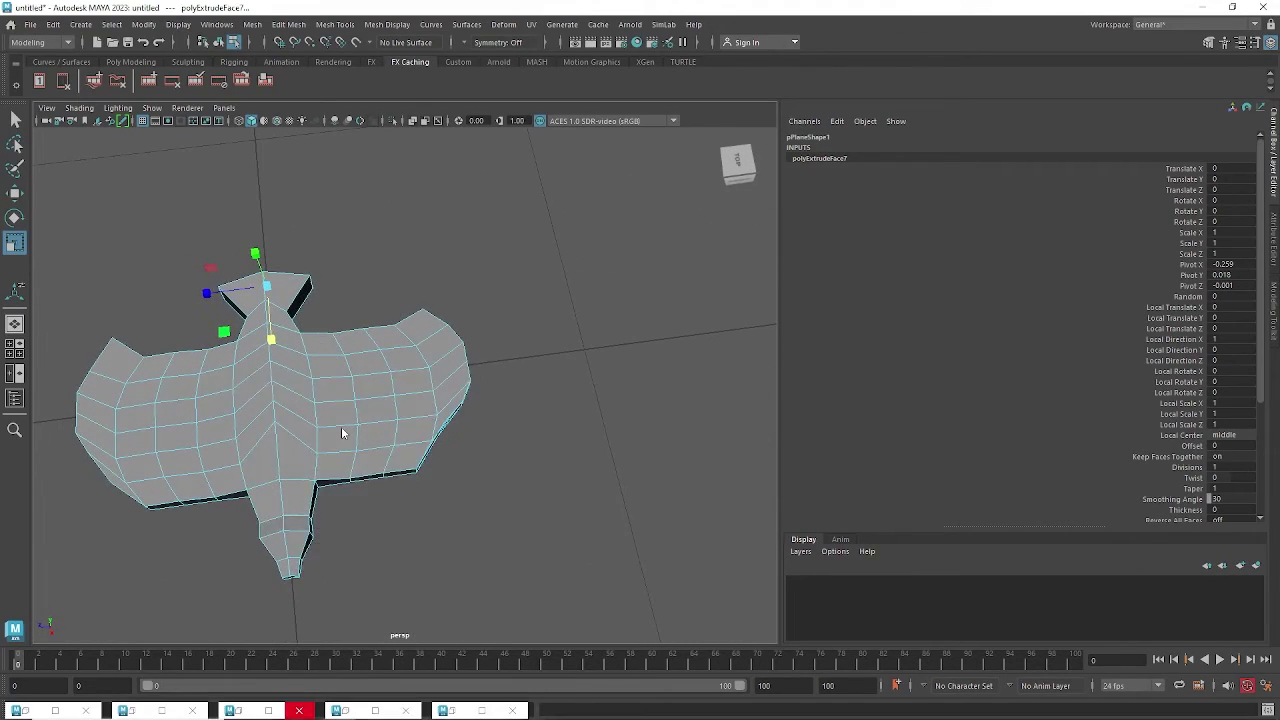
pyautogui.keyDown('alt'); pyautogui.moveTo(343, 431); pyautogui.dragTo(535, 382, button='right'); pyautogui.keyUp('alt')
pyautogui.keyDown('alt'); pyautogui.moveTo(535, 382); pyautogui.dragTo(508, 381, button='middle'); pyautogui.keyUp('alt')
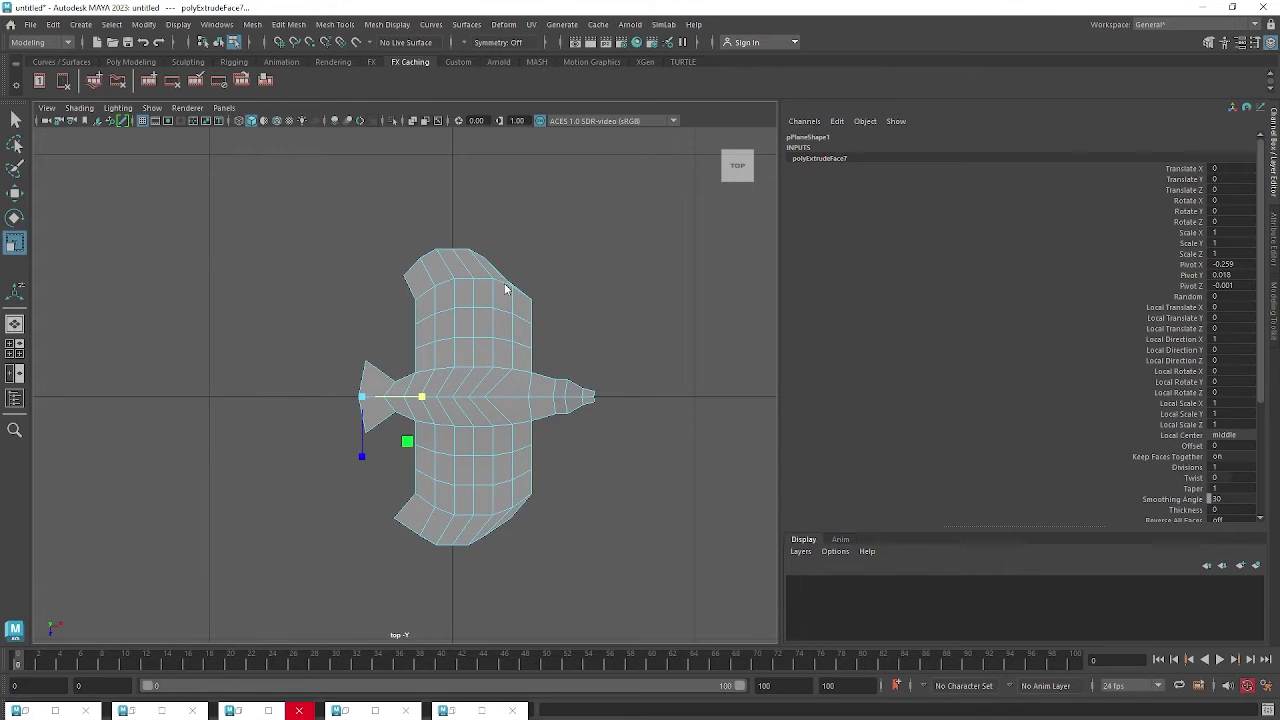
pyautogui.moveTo(503, 284); pyautogui.dragTo(446, 276, button='right')
pyautogui.moveTo(387, 233); pyautogui.dragTo(571, 363)
pyautogui.moveTo(478, 552); pyautogui.dragTo(388, 442)
pyautogui.moveTo(462, 458); pyautogui.dragTo(460, 465)
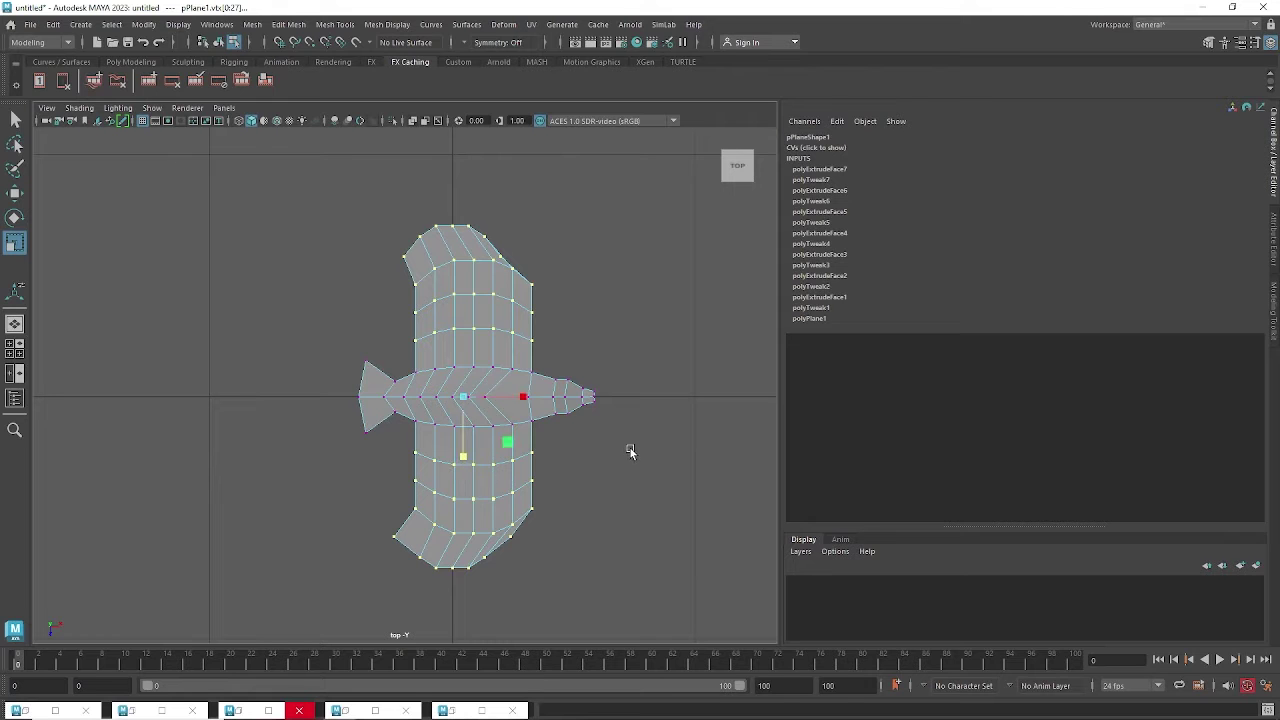
# Return to perspective view, deselect the vertices and go back to Object mode.
pyautogui.press('space')
pyautogui.moveTo(631, 448); pyautogui.dragTo(640, 358)
pyautogui.keyDown('alt'); pyautogui.moveTo(571, 338); pyautogui.dragTo(561, 390); pyautogui.keyUp('alt')
pyautogui.scroll(3, 602, 378)
pyautogui.keyDown('alt'); pyautogui.moveTo(375, 339); pyautogui.dragTo(461, 372); pyautogui.keyUp('alt')
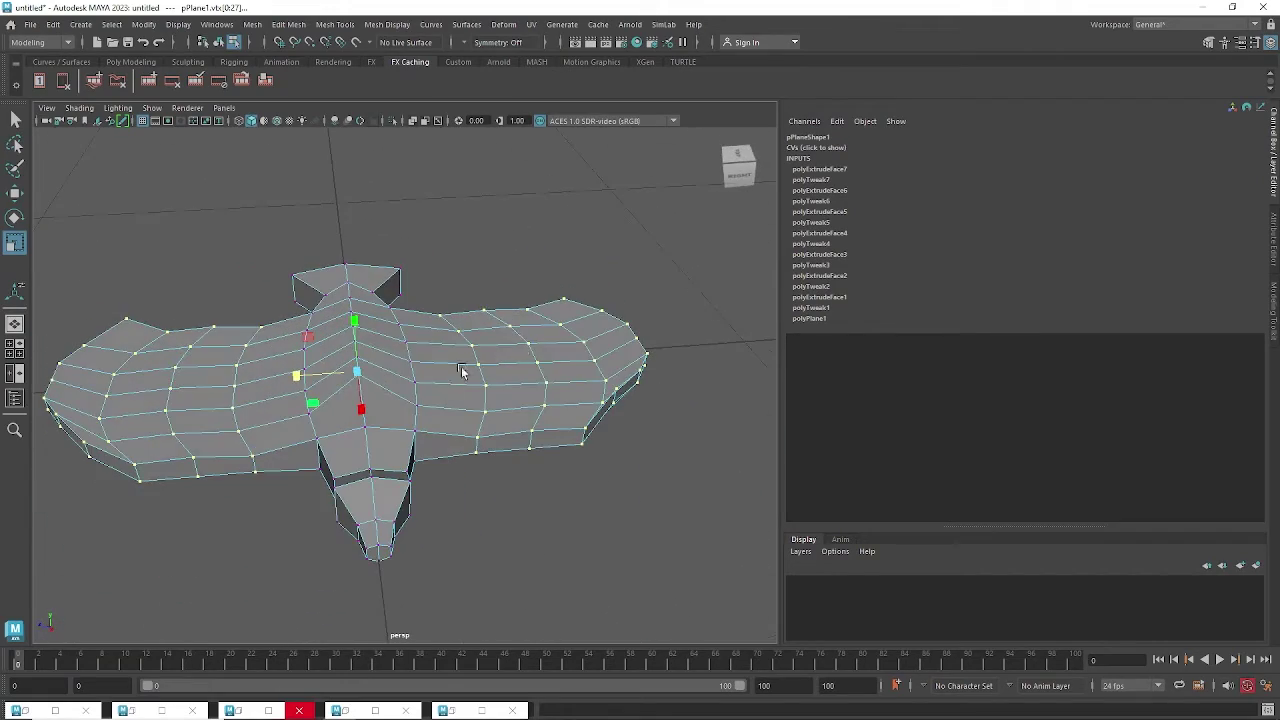
pyautogui.moveTo(576, 450)
pyautogui.keyDown('alt'); pyautogui.mouseDown()
pyautogui.moveTo(597, 466)
pyautogui.moveTo(592, 453)
pyautogui.mouseUp(); pyautogui.keyUp('alt')
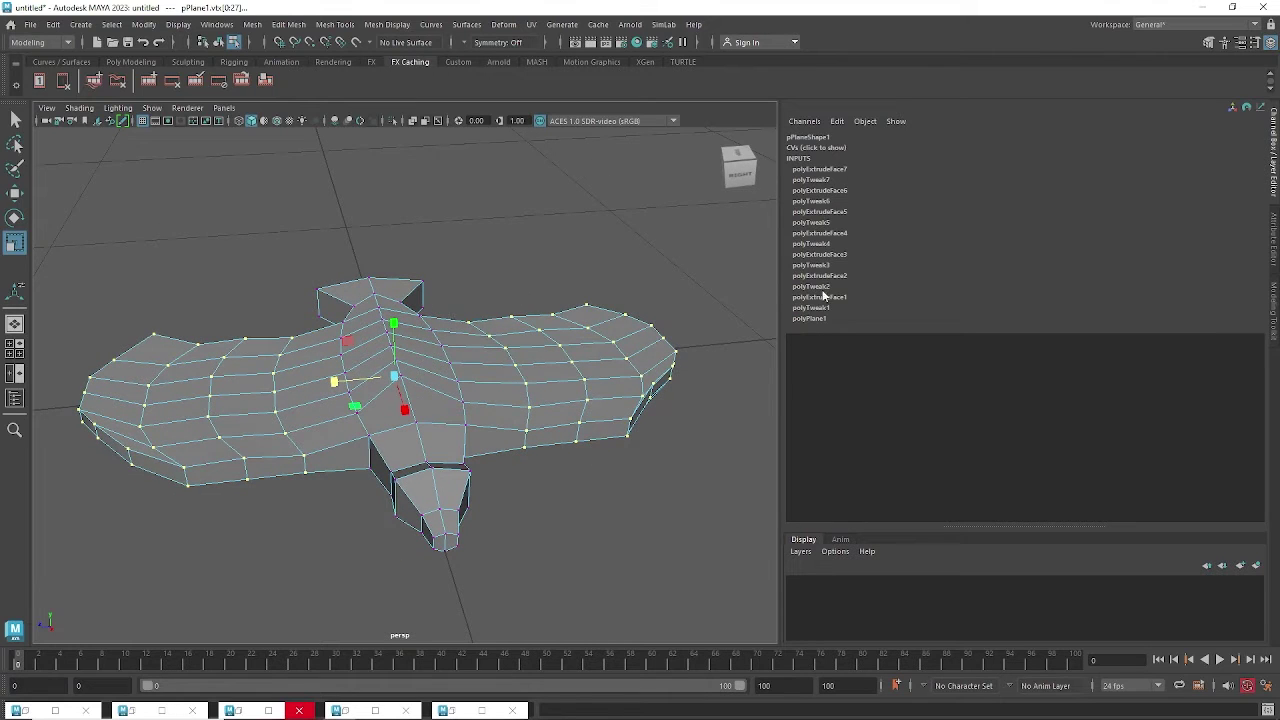
pyautogui.click(710, 455)
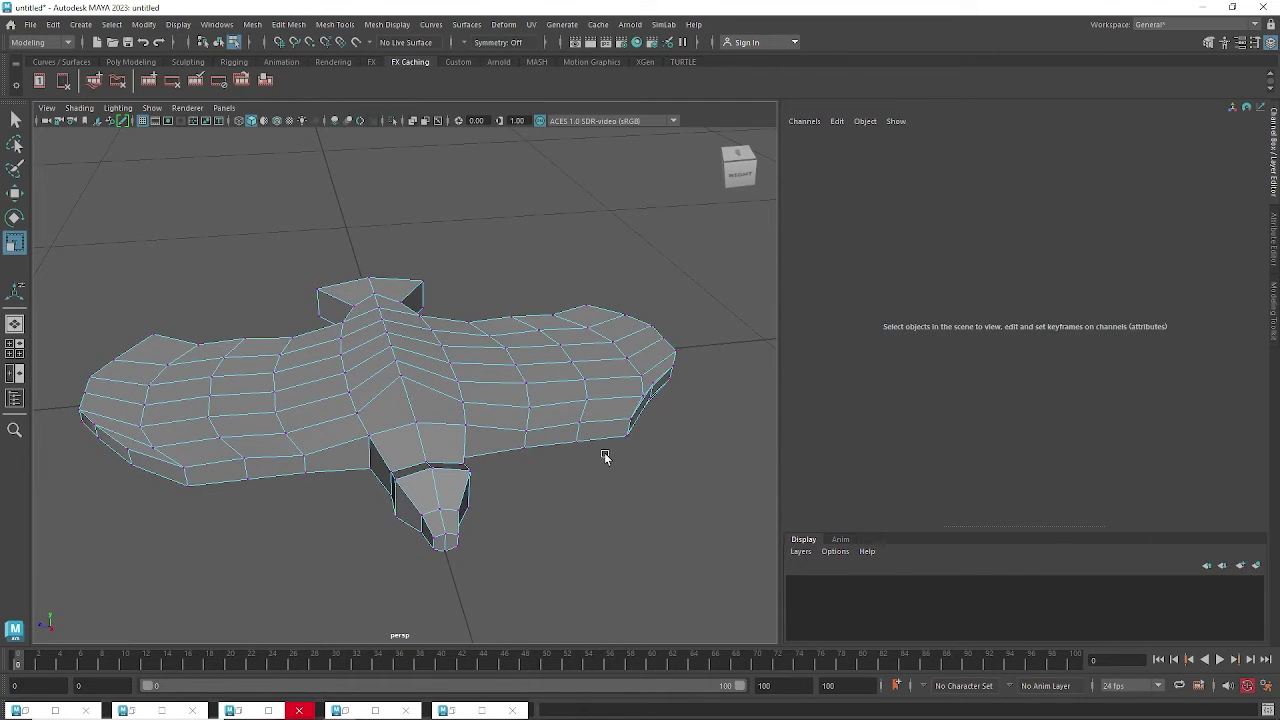
pyautogui.press('F8')
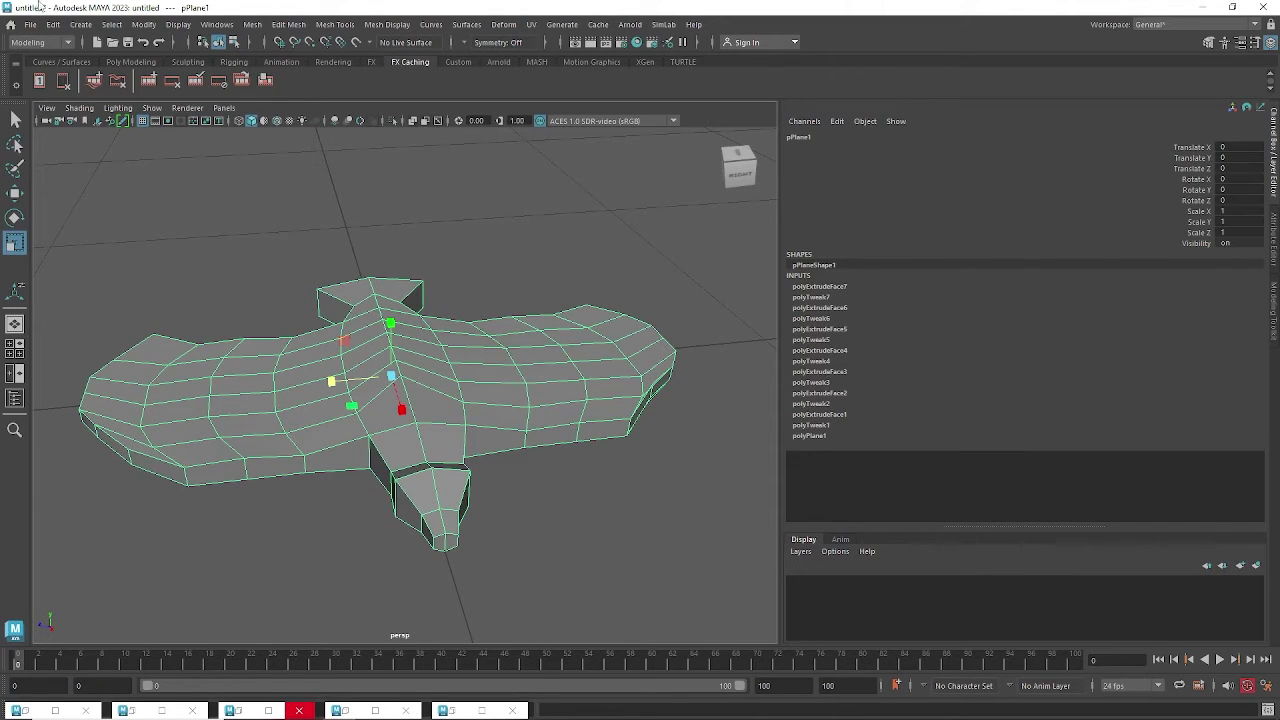
# Delete pPlane1's construction history from the Edit menu.
pyautogui.click(59, 27)
pyautogui.moveTo(92, 185)
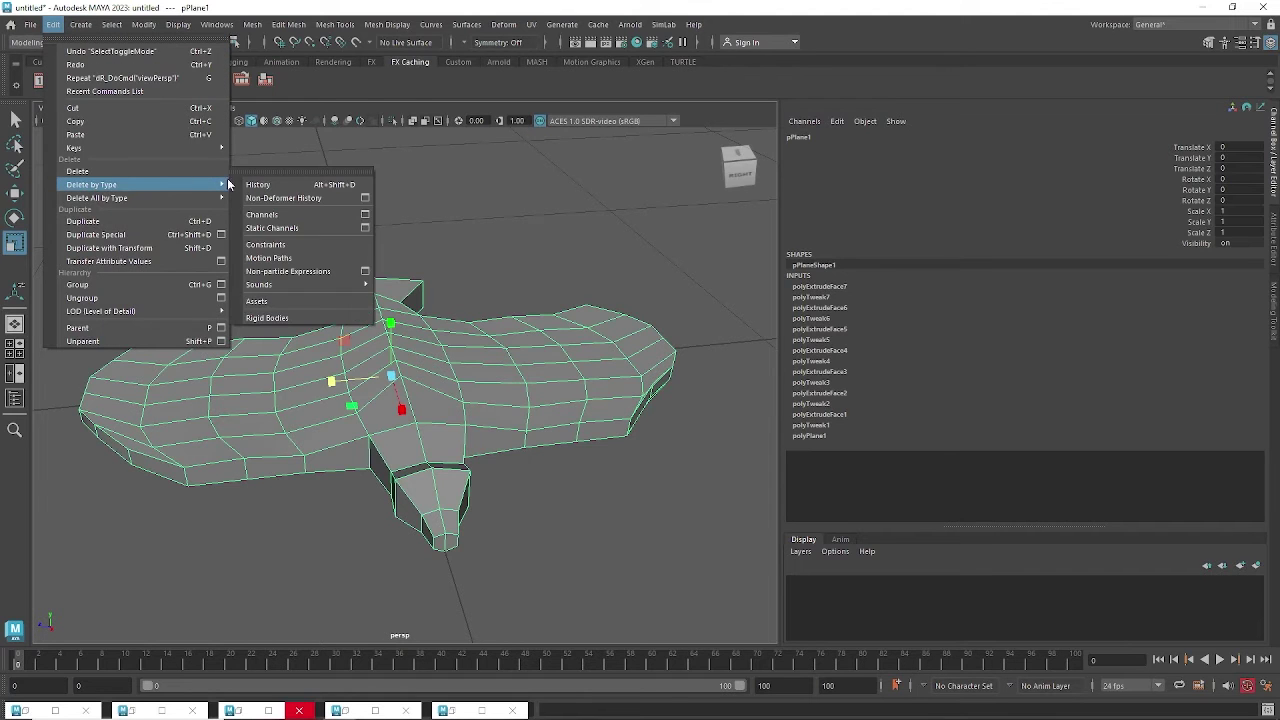
pyautogui.click(285, 184)
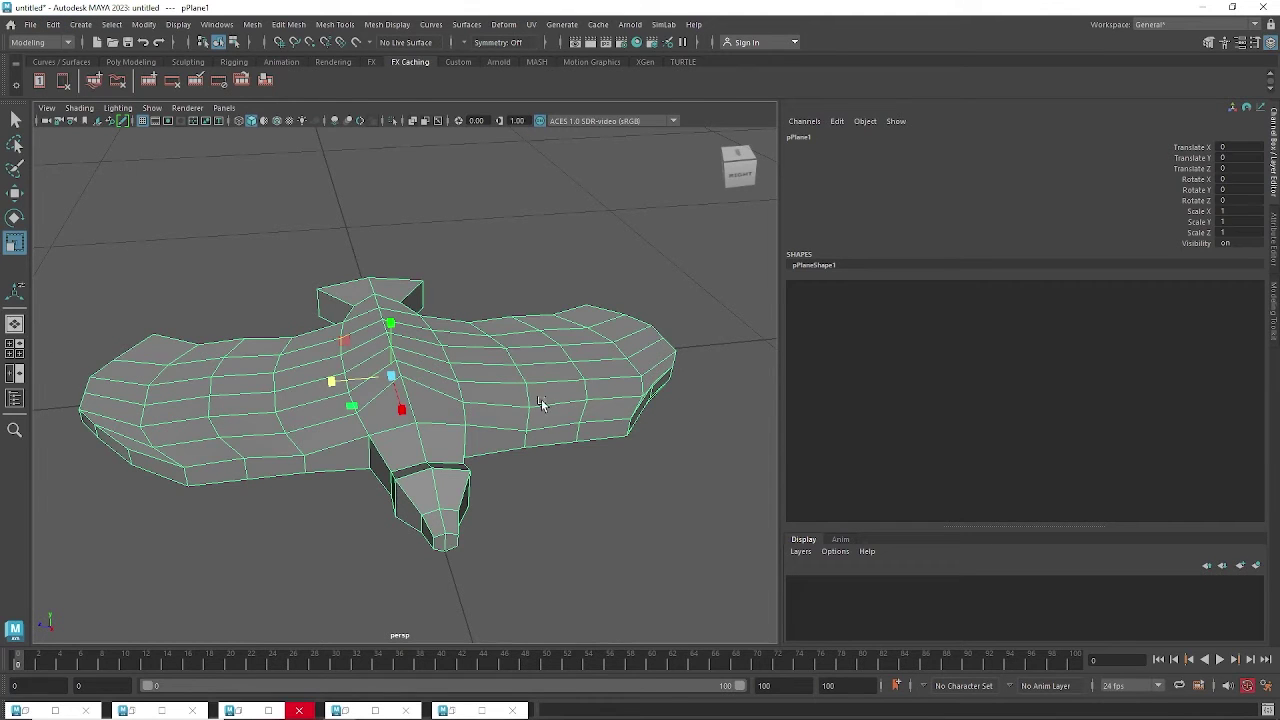
pyautogui.moveTo(541, 402)
pyautogui.keyDown('alt'); pyautogui.mouseDown()
pyautogui.moveTo(550, 422)
pyautogui.moveTo(553, 395)
pyautogui.mouseUp(); pyautogui.keyUp('alt')
# In top view, select both wings' vertices, then switch back to perspective view.
pyautogui.press('space')
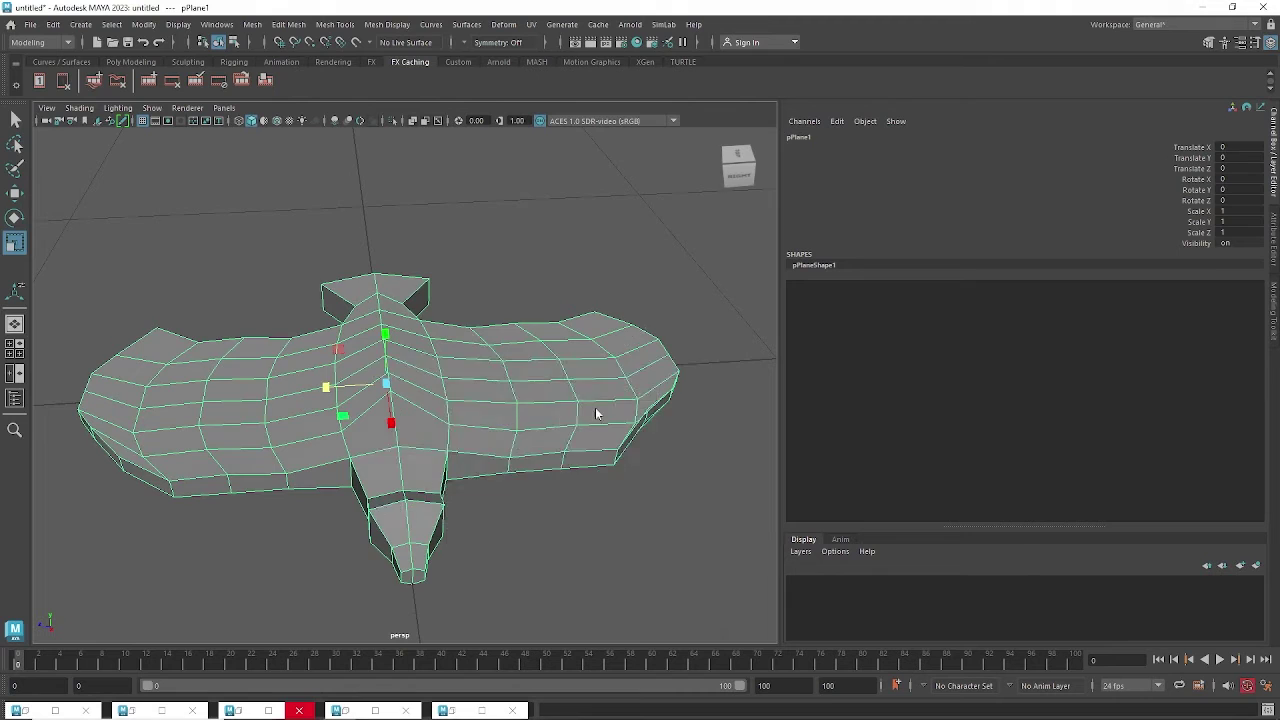
pyautogui.scroll(5, 531, 408)
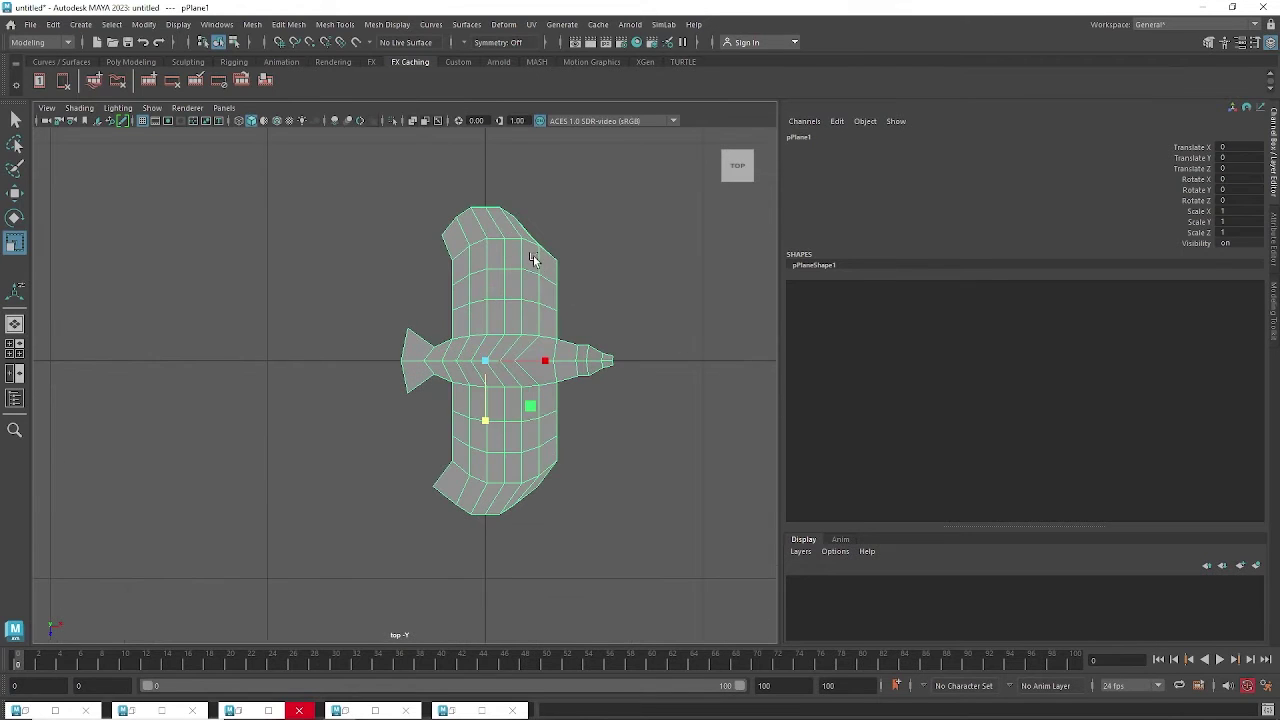
pyautogui.rightClick(535, 260)
pyautogui.click(467, 257)
pyautogui.moveTo(410, 184); pyautogui.dragTo(584, 321)
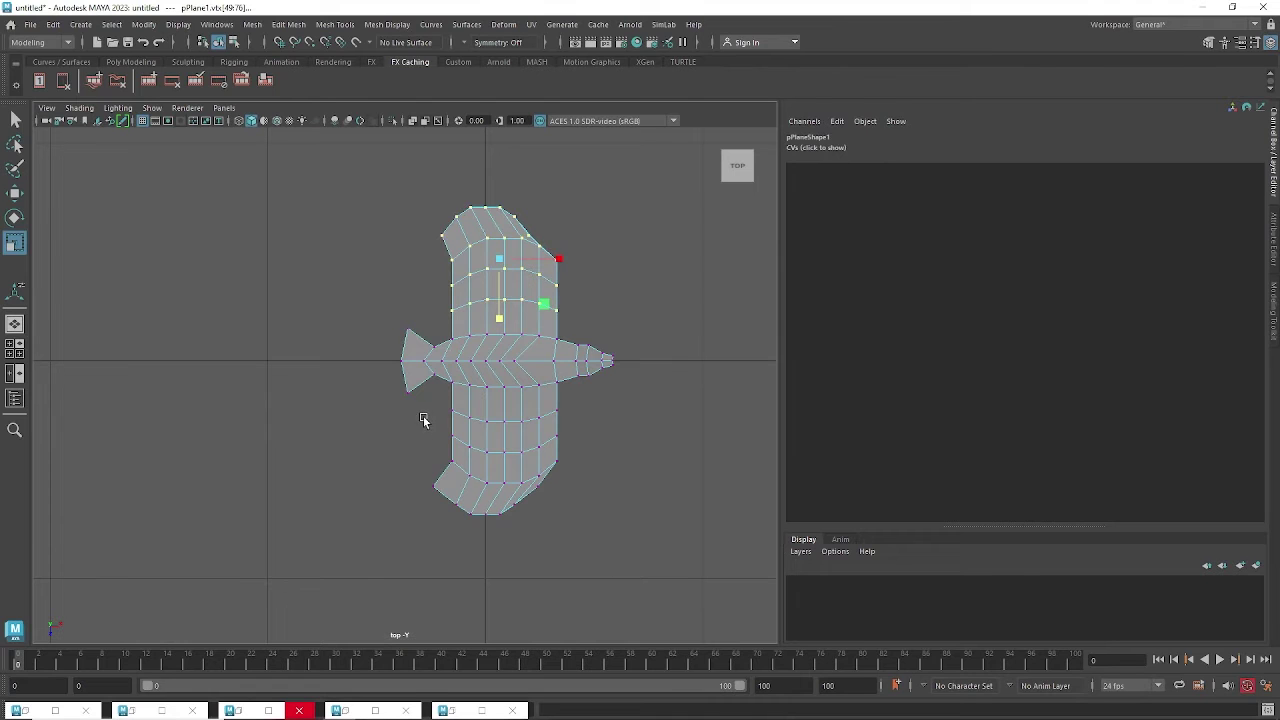
pyautogui.keyDown('shift'); pyautogui.moveTo(424, 418); pyautogui.dragTo(425, 410); pyautogui.keyUp('shift')
pyautogui.press('space')
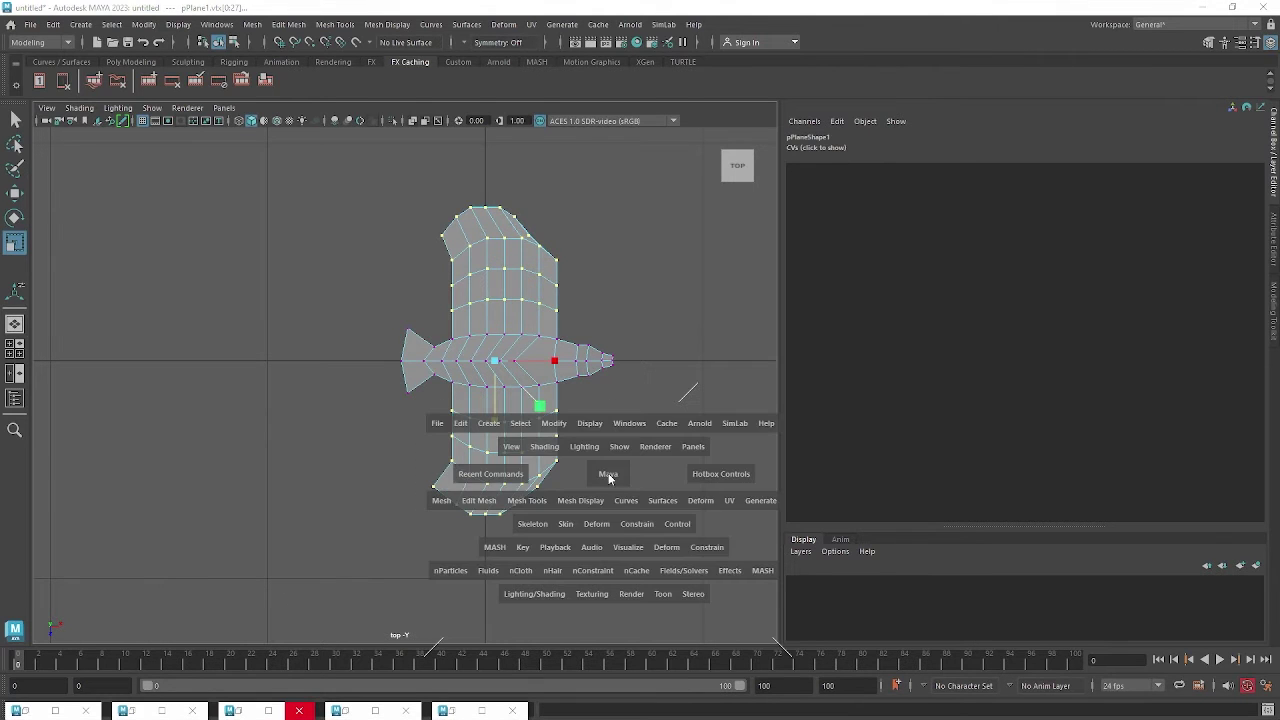
pyautogui.moveTo(607, 476); pyautogui.dragTo(589, 368)
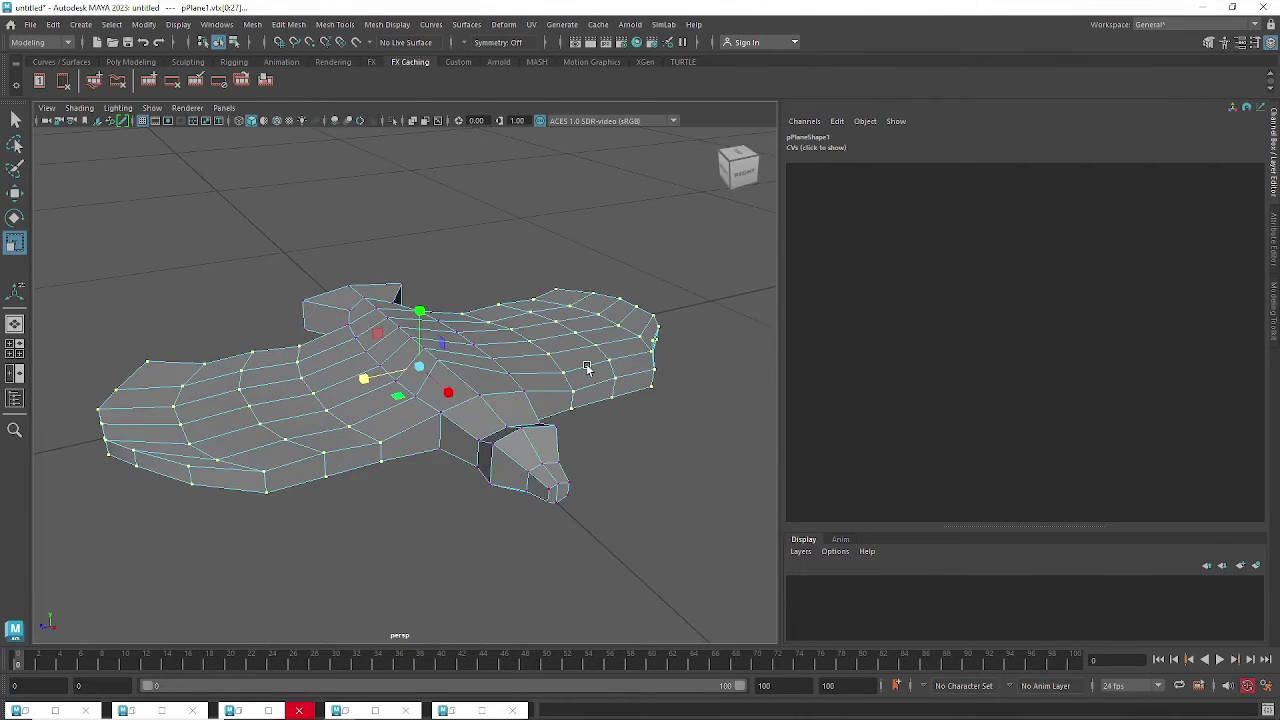
pyautogui.click(44, 43)
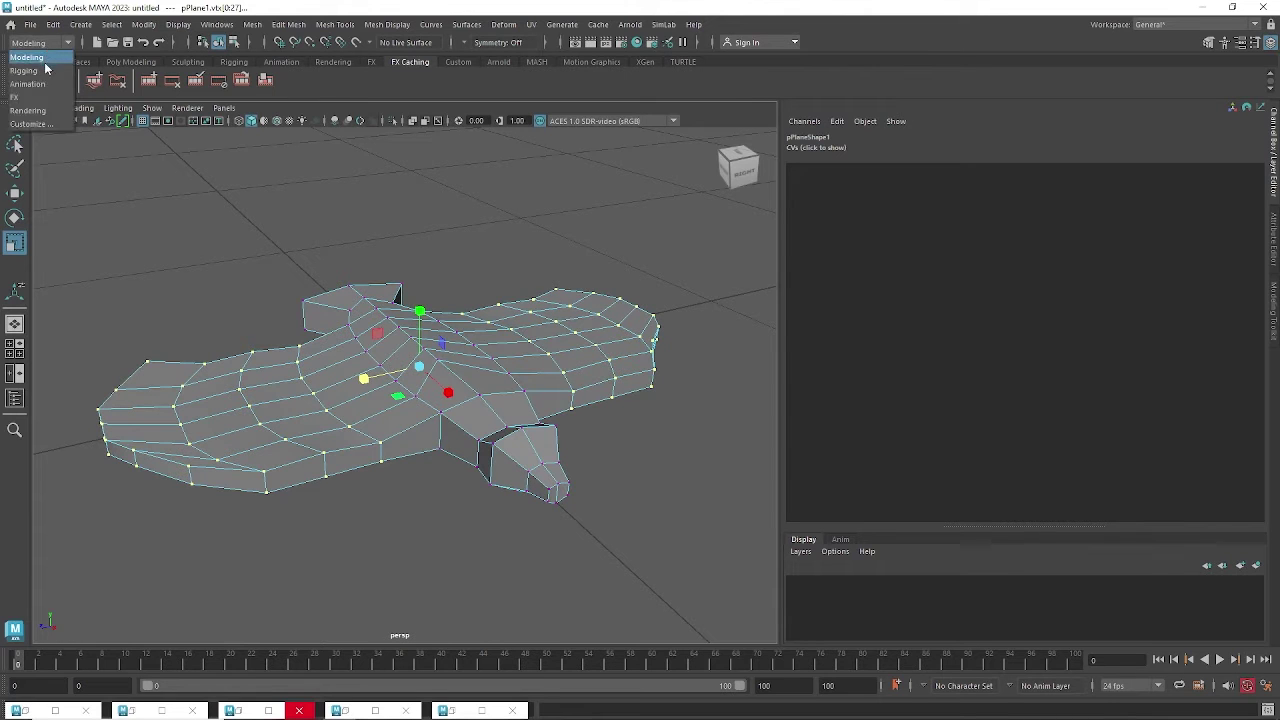
# Switch to the Animation menu set and add a Bend nonlinear deformer to the bird mesh.
pyautogui.click(48, 87)
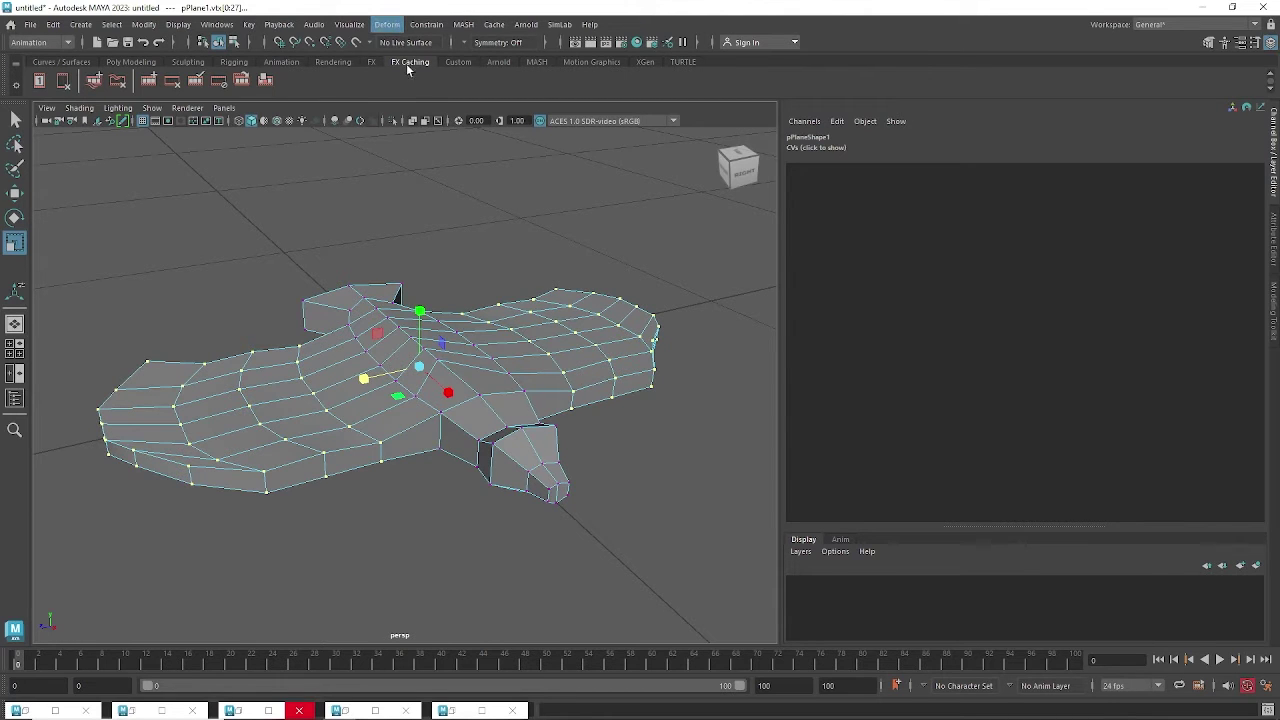
pyautogui.moveTo(437, 272)
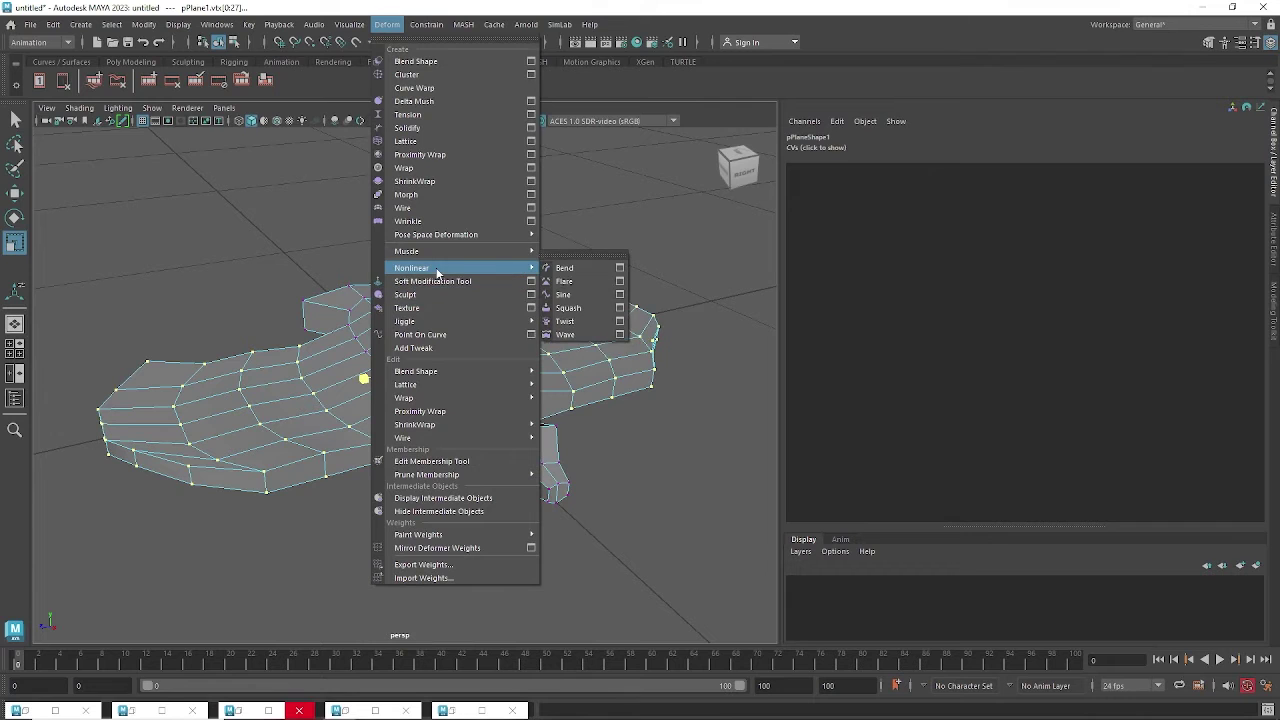
pyautogui.click(568, 268)
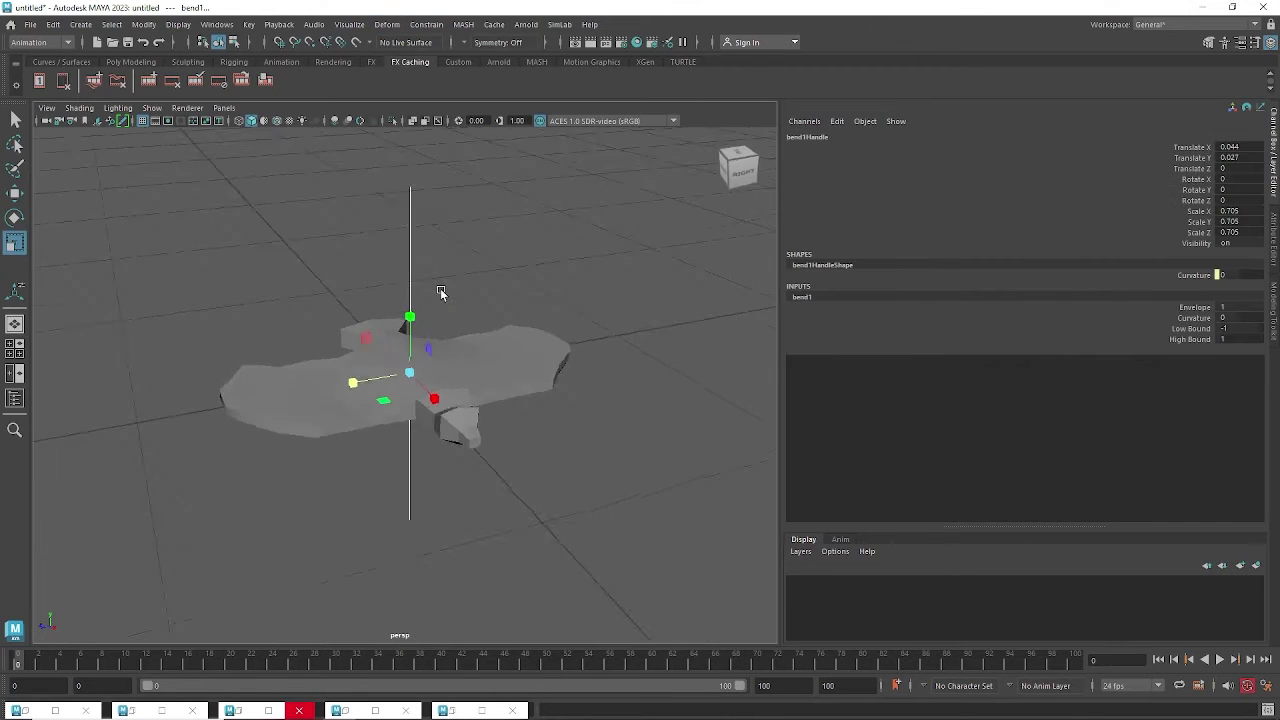
pyautogui.keyDown('alt'); pyautogui.moveTo(440, 292); pyautogui.dragTo(417, 200); pyautogui.keyUp('alt')
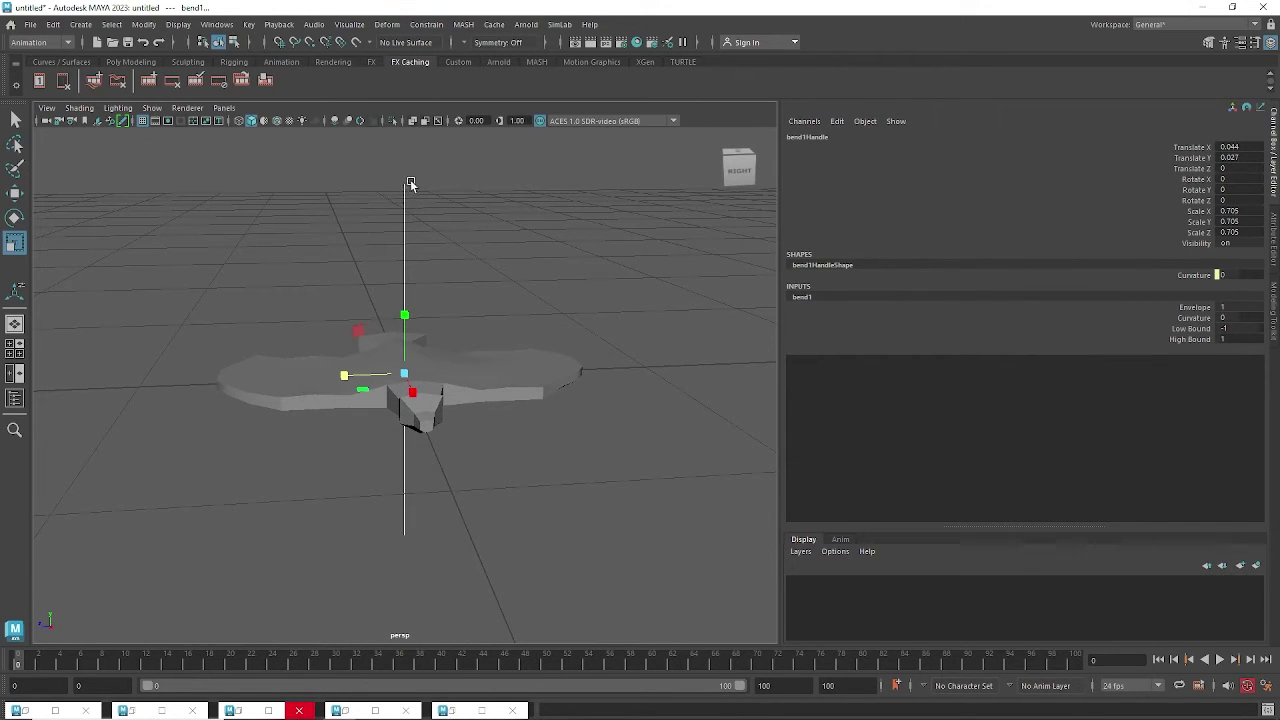
pyautogui.click(408, 185)
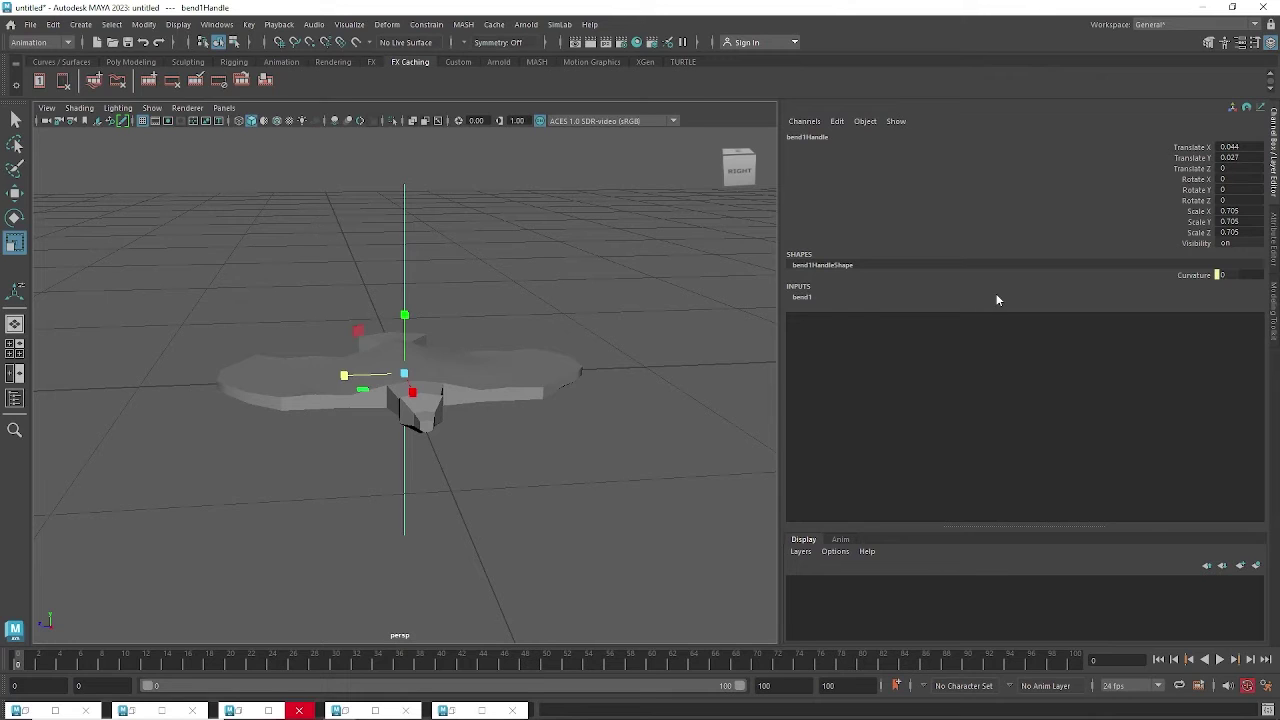
# Set bend1's Curvature to -76.776 and ready the bend handle for rotating.
pyautogui.click(803, 297)
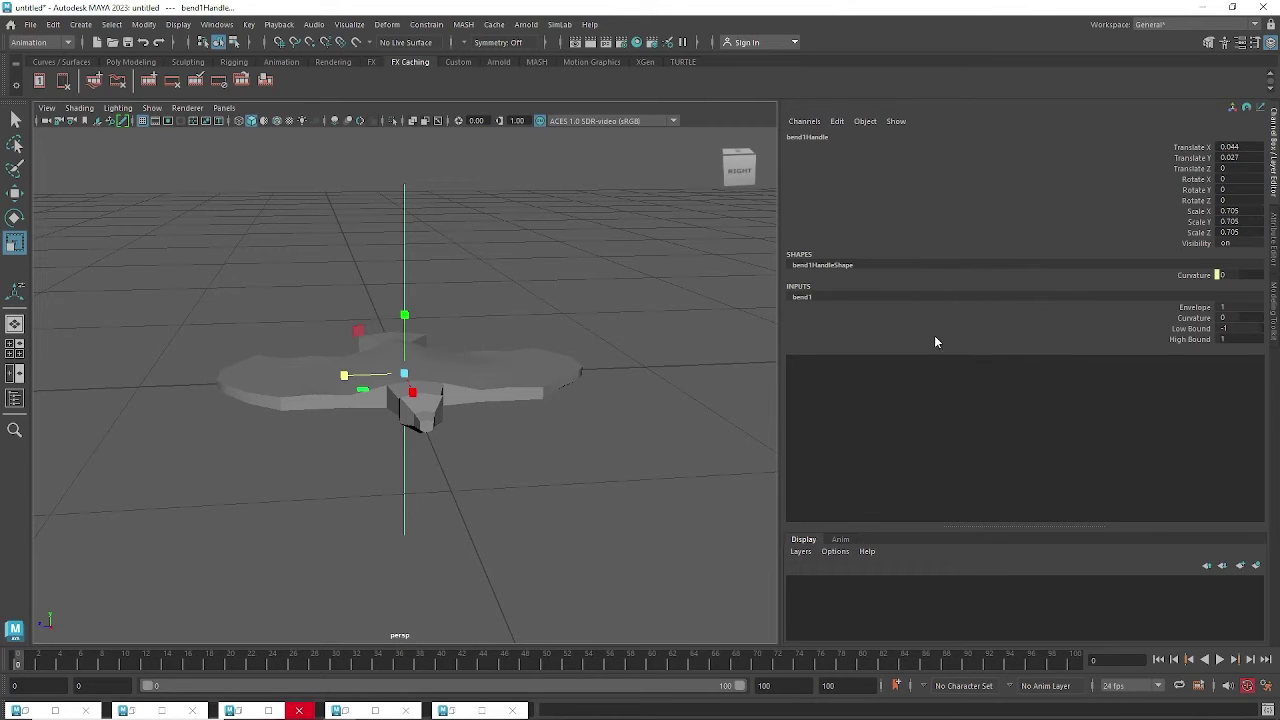
pyautogui.click(1192, 318)
pyautogui.moveTo(537, 357); pyautogui.dragTo(583, 374, button='middle')
pyautogui.keyDown('alt'); pyautogui.moveTo(583, 374); pyautogui.dragTo(491, 321); pyautogui.keyUp('alt')
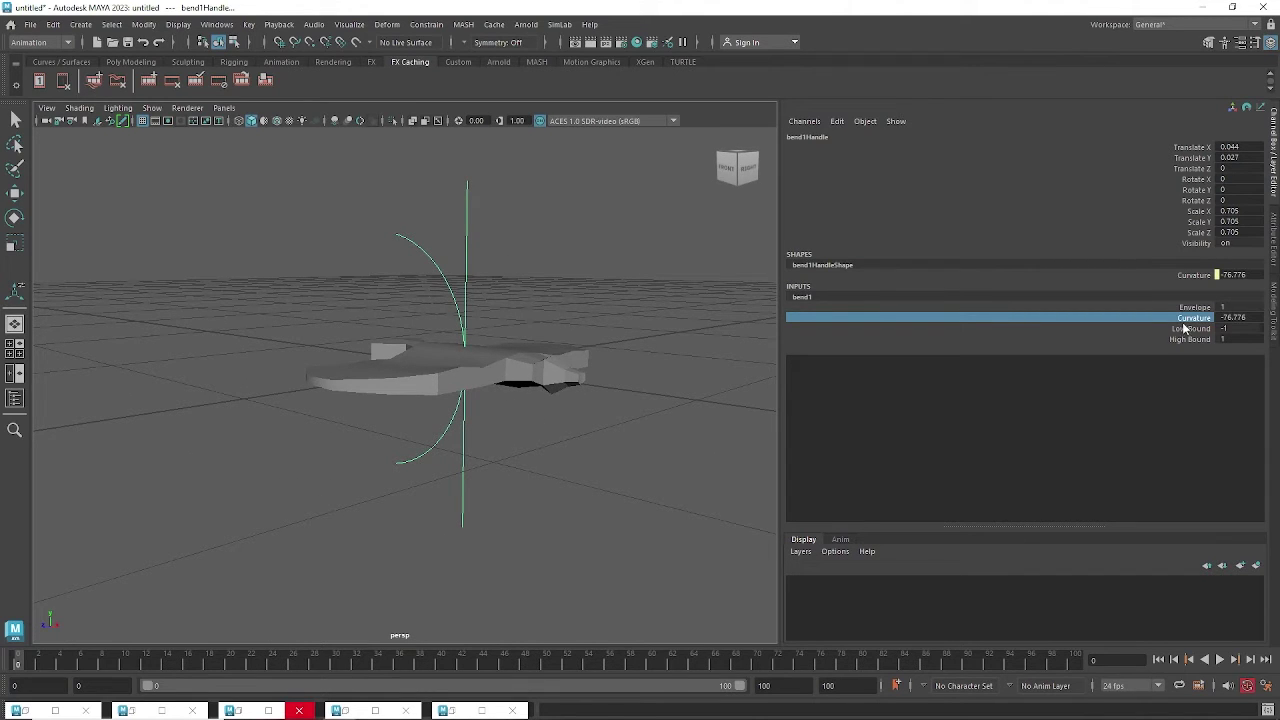
pyautogui.keyDown('alt'); pyautogui.moveTo(657, 357); pyautogui.dragTo(493, 327); pyautogui.keyUp('alt')
pyautogui.press('t')
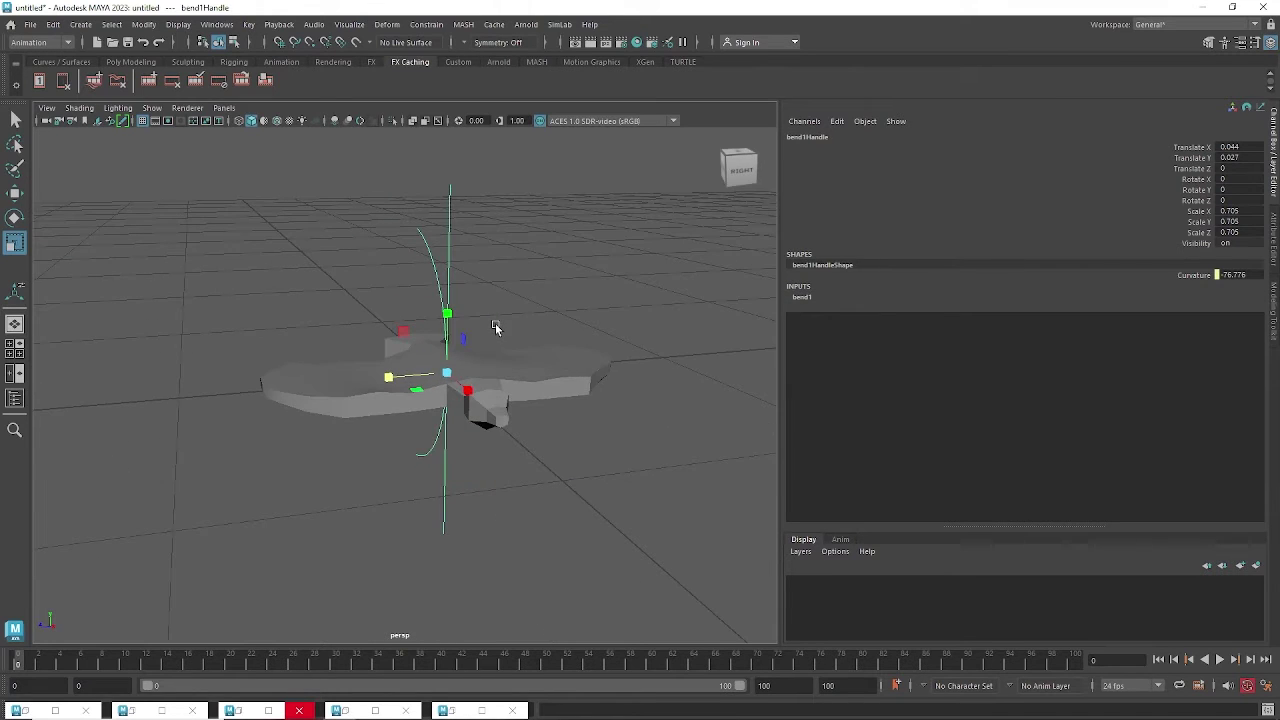
pyautogui.press('r')
pyautogui.press('e')
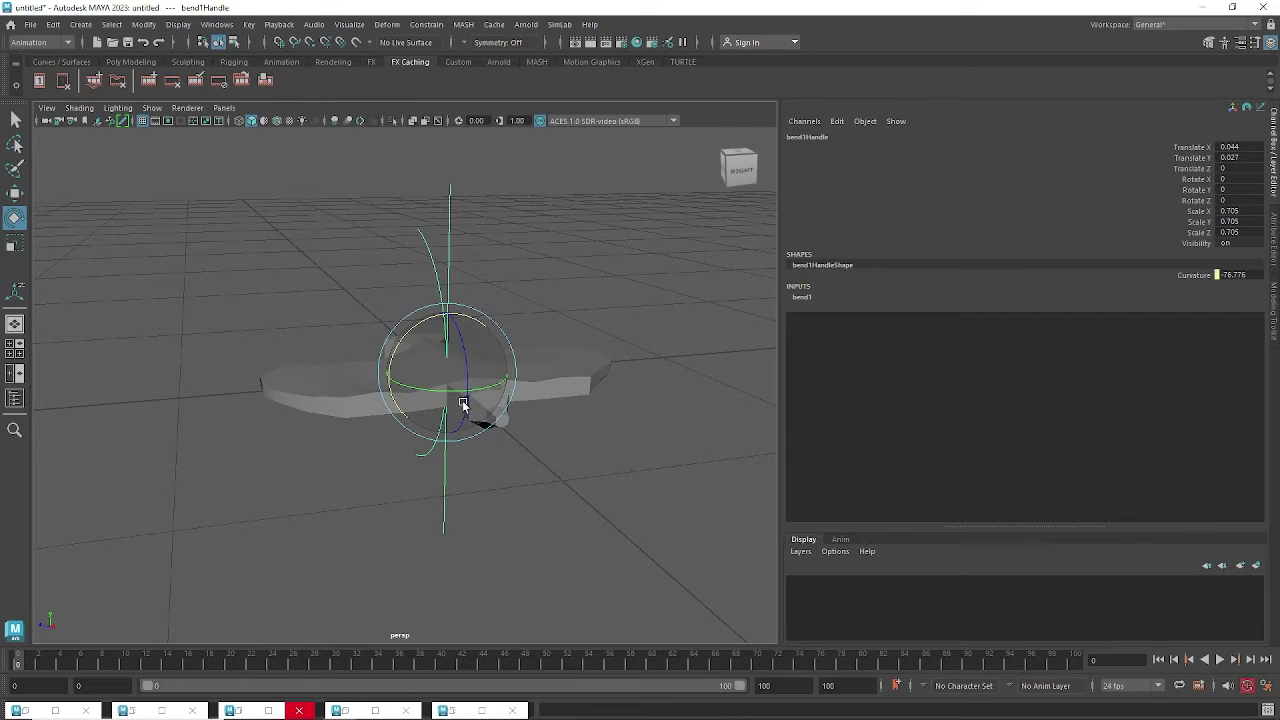
# Rotate the bend handle 90 degrees on X and Z, with Rotate Y set to 0.
pyautogui.moveTo(443, 397); pyautogui.dragTo(540, 395)
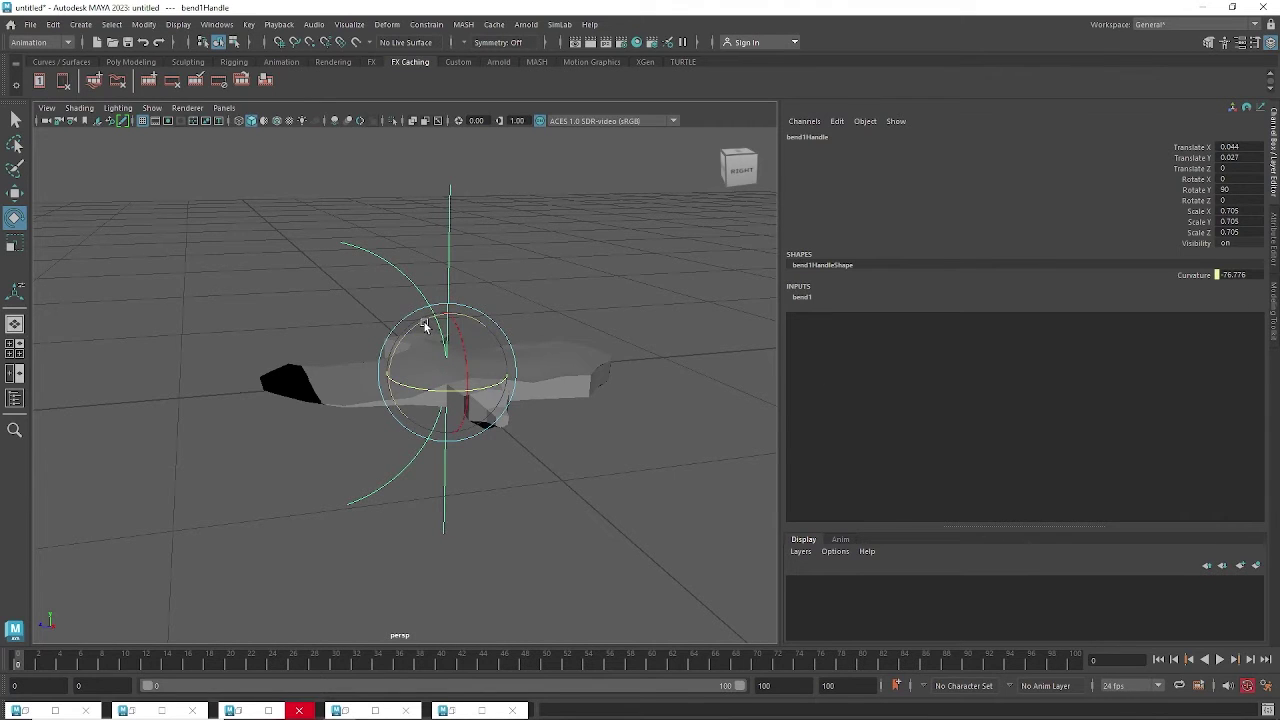
pyautogui.moveTo(424, 325); pyautogui.dragTo(391, 409)
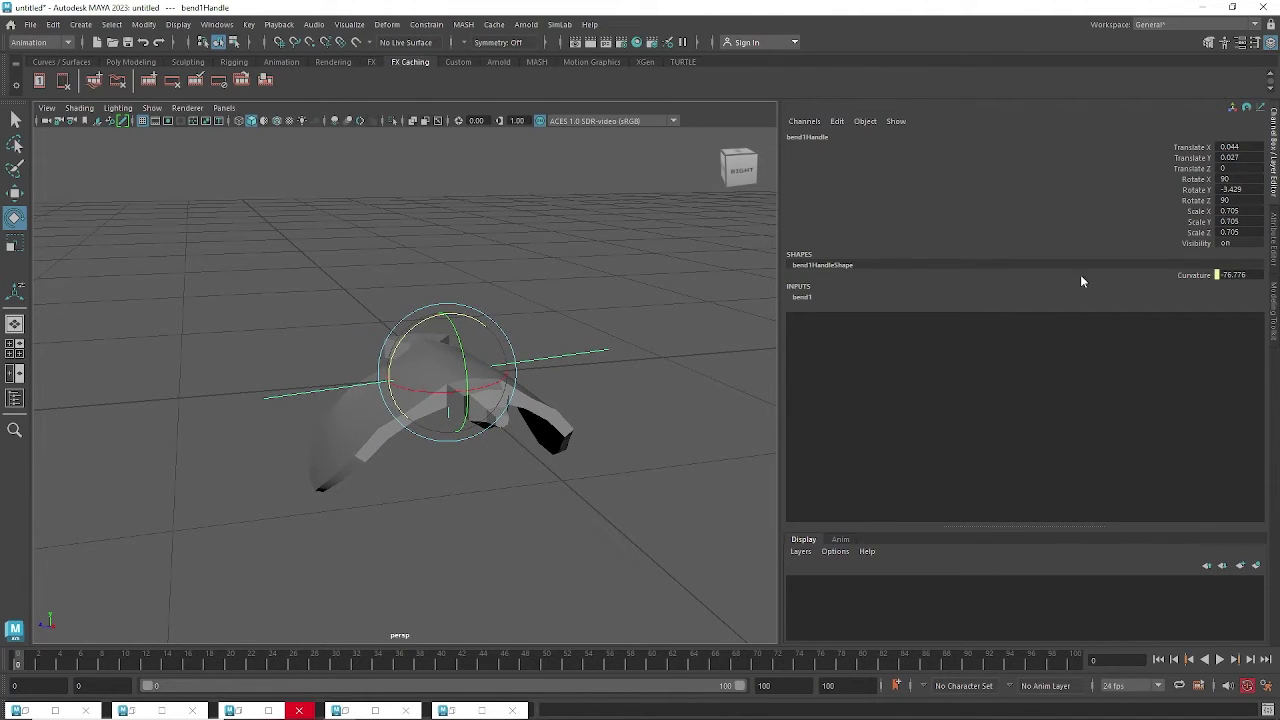
pyautogui.doubleClick(1230, 190)
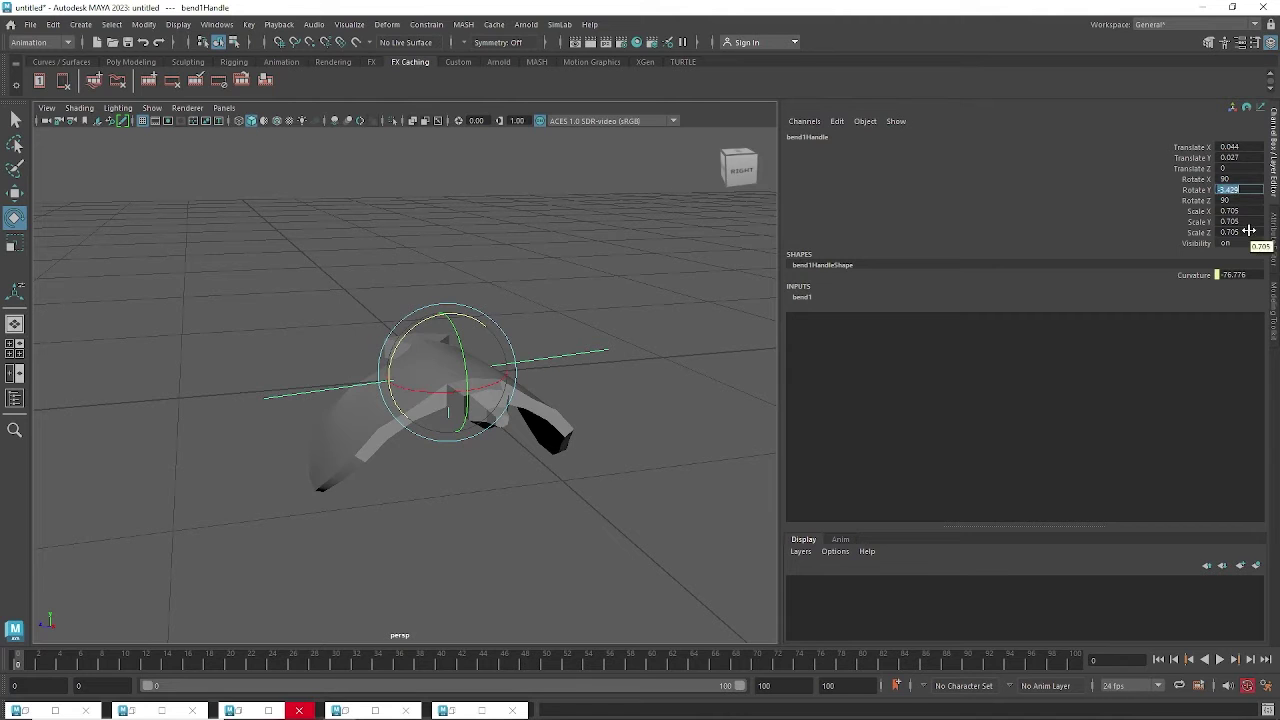
pyautogui.write('0')
pyautogui.press('Return')
# Flip bend1's Curvature to a positive value so the wings curl upward.
pyautogui.keyDown('alt'); pyautogui.moveTo(559, 393); pyautogui.dragTo(515, 380); pyautogui.keyUp('alt')
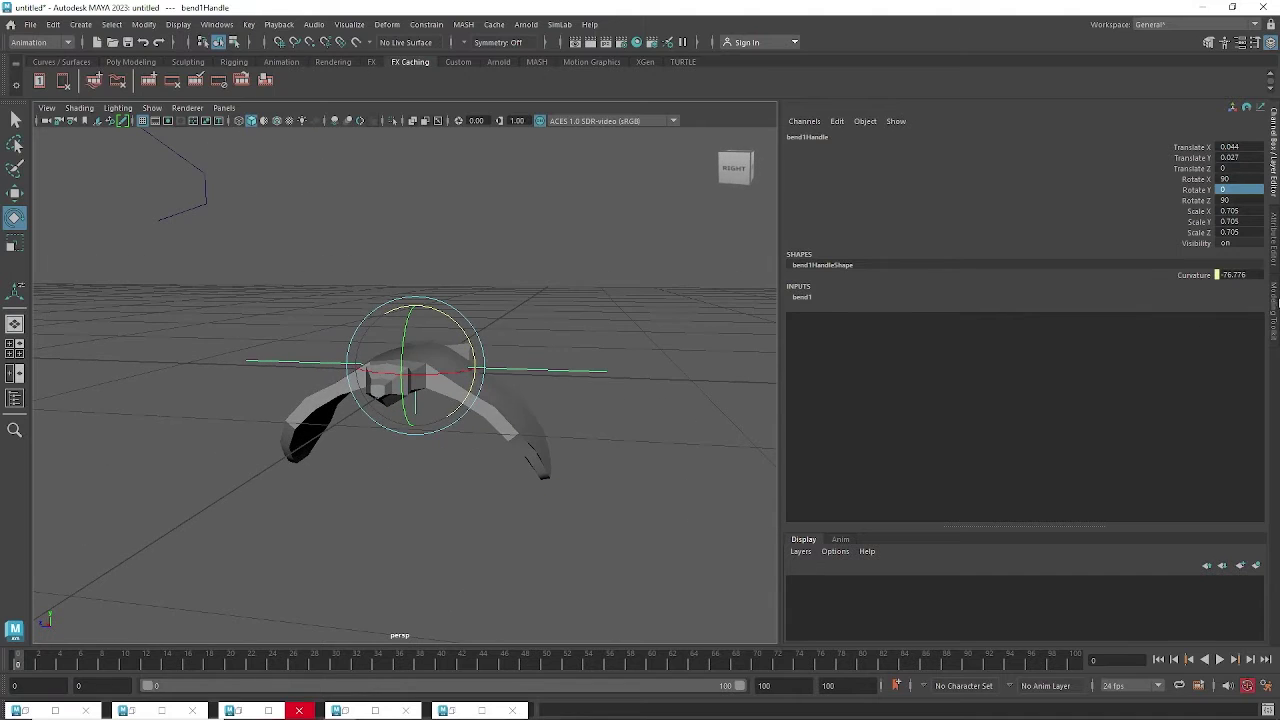
pyautogui.click(800, 298)
pyautogui.click(1214, 317)
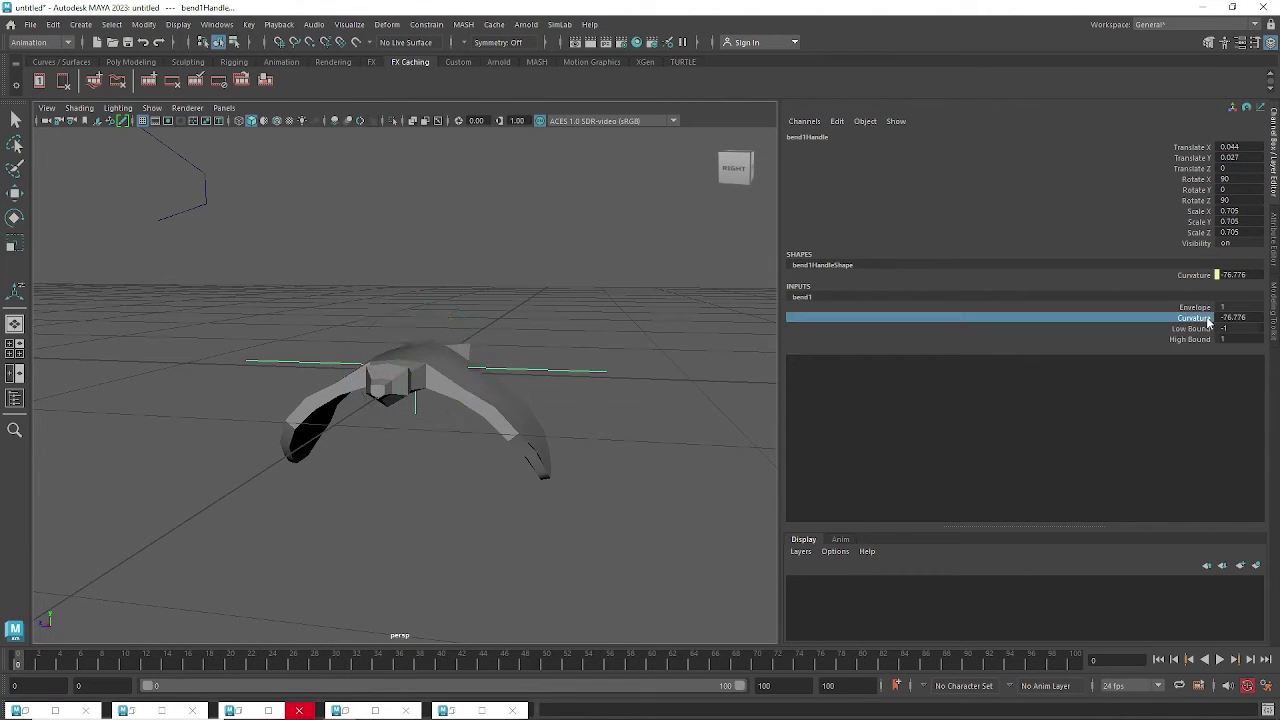
pyautogui.moveTo(517, 326); pyautogui.dragTo(594, 314, button='middle')
# Set bend curvature to about 105.424 and key it at frame 0.
pyautogui.keyDown('alt'); pyautogui.moveTo(594, 314); pyautogui.dragTo(506, 386); pyautogui.keyUp('alt')
pyautogui.moveTo(506, 386); pyautogui.dragTo(537, 371, button='middle')
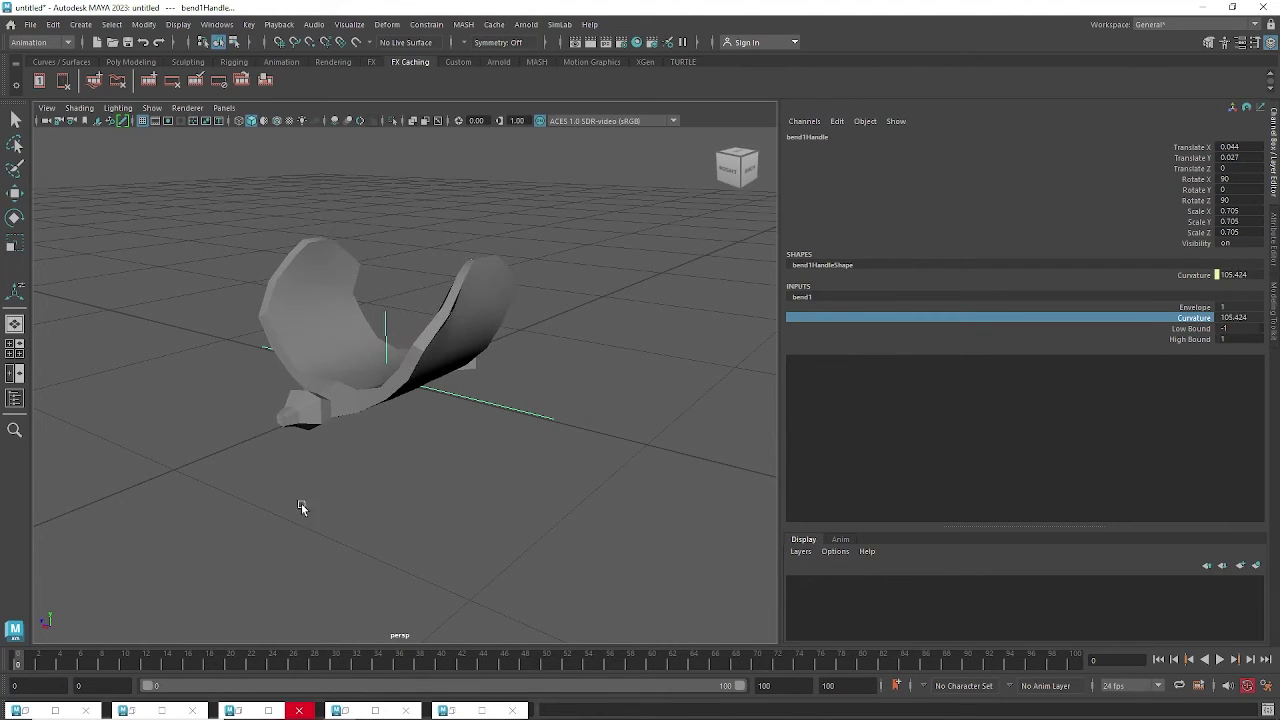
pyautogui.rightClick(1184, 323)
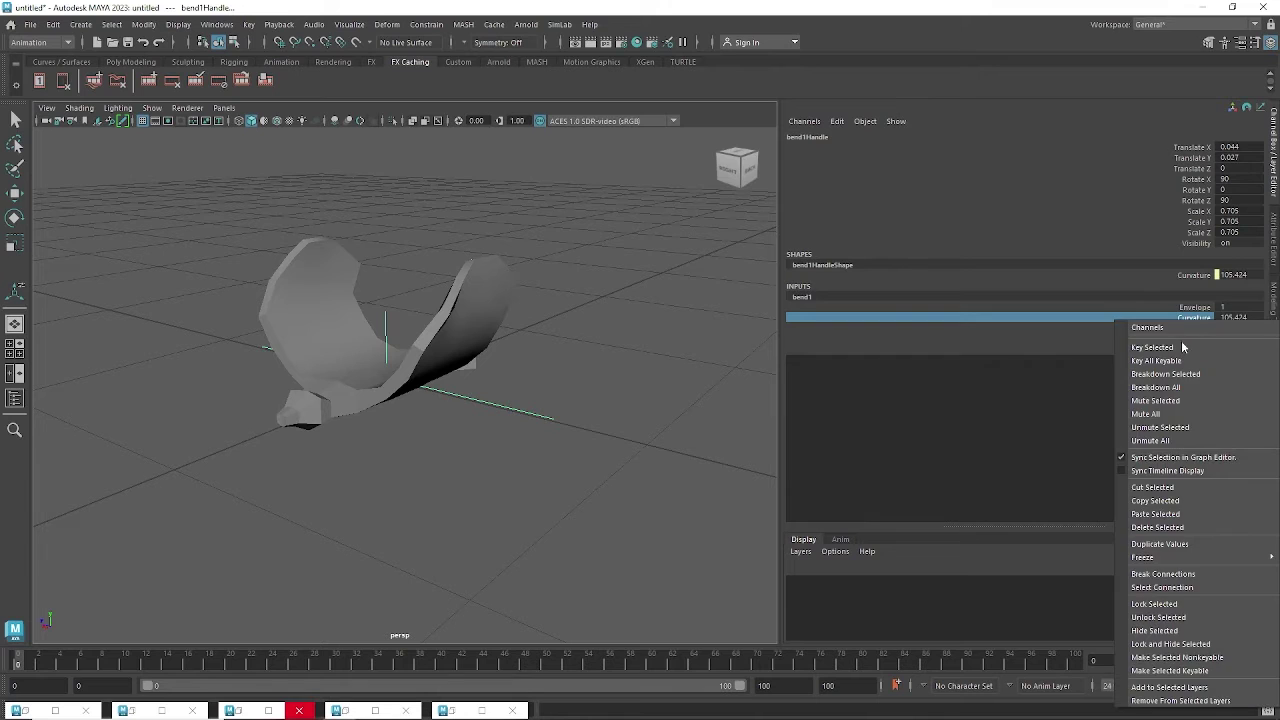
pyautogui.click(1184, 348)
pyautogui.scroll(-1, 510, 460)
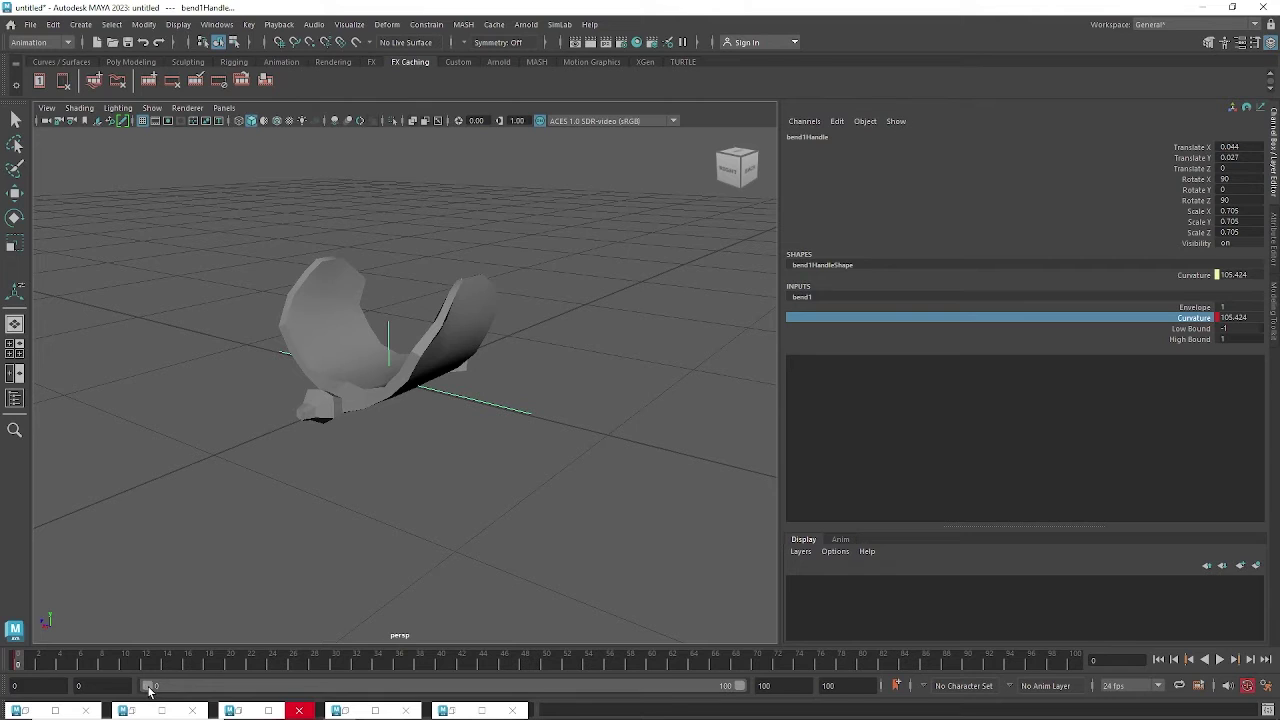
# At frame 5, bend the wings down to curvature -114.592.
pyautogui.click(68, 662)
pyautogui.moveTo(627, 339); pyautogui.dragTo(505, 388, button='middle')
pyautogui.keyDown('alt'); pyautogui.moveTo(505, 388); pyautogui.dragTo(471, 466); pyautogui.keyUp('alt')
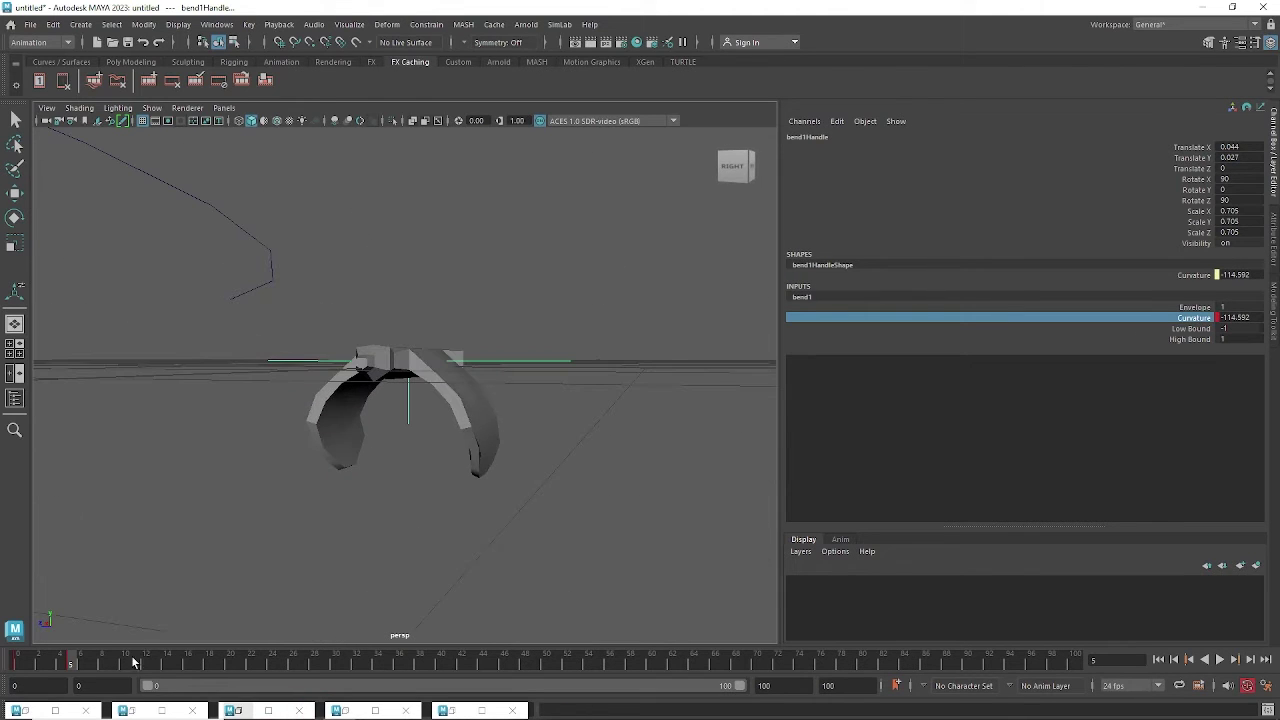
pyautogui.moveTo(85, 665); pyautogui.dragTo(126, 668)
pyautogui.moveTo(545, 490)
pyautogui.mouseDown(button='middle')
pyautogui.moveTo(481, 486)
pyautogui.moveTo(685, 448)
pyautogui.mouseUp(button='middle')
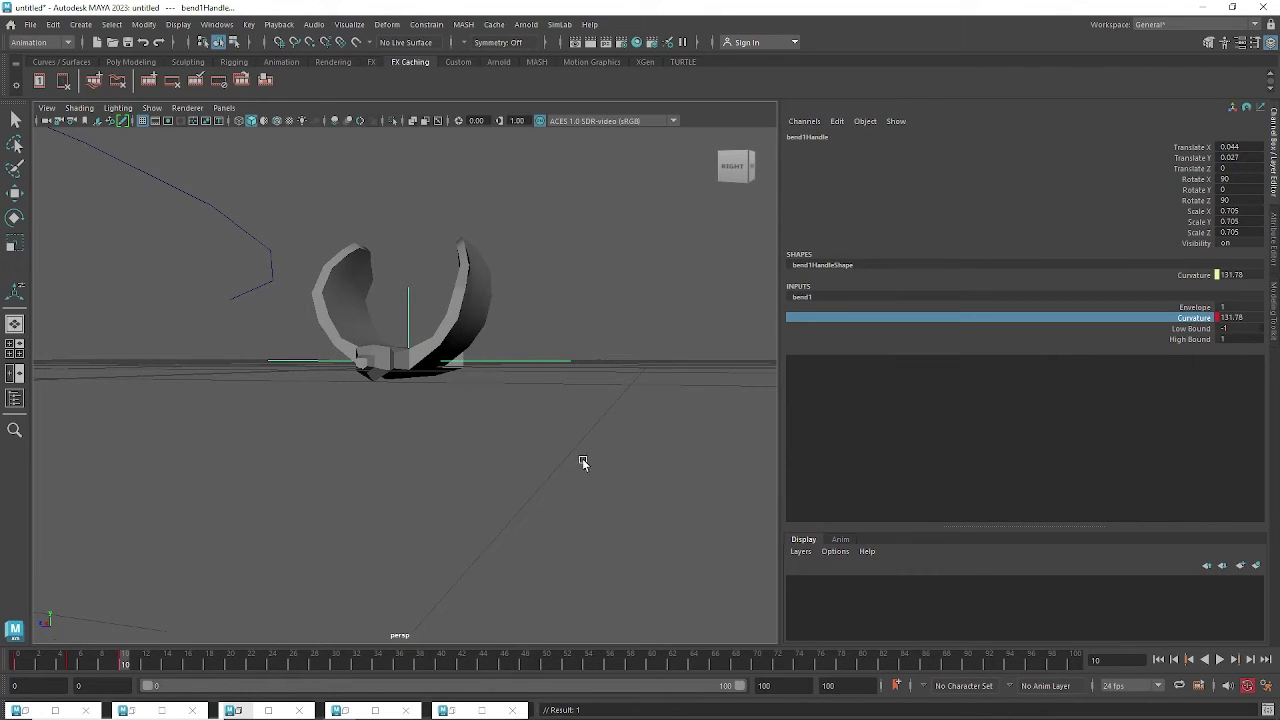
# Copy the frame 0 curvature key and paste it at frame 10.
pyautogui.click(14, 665)
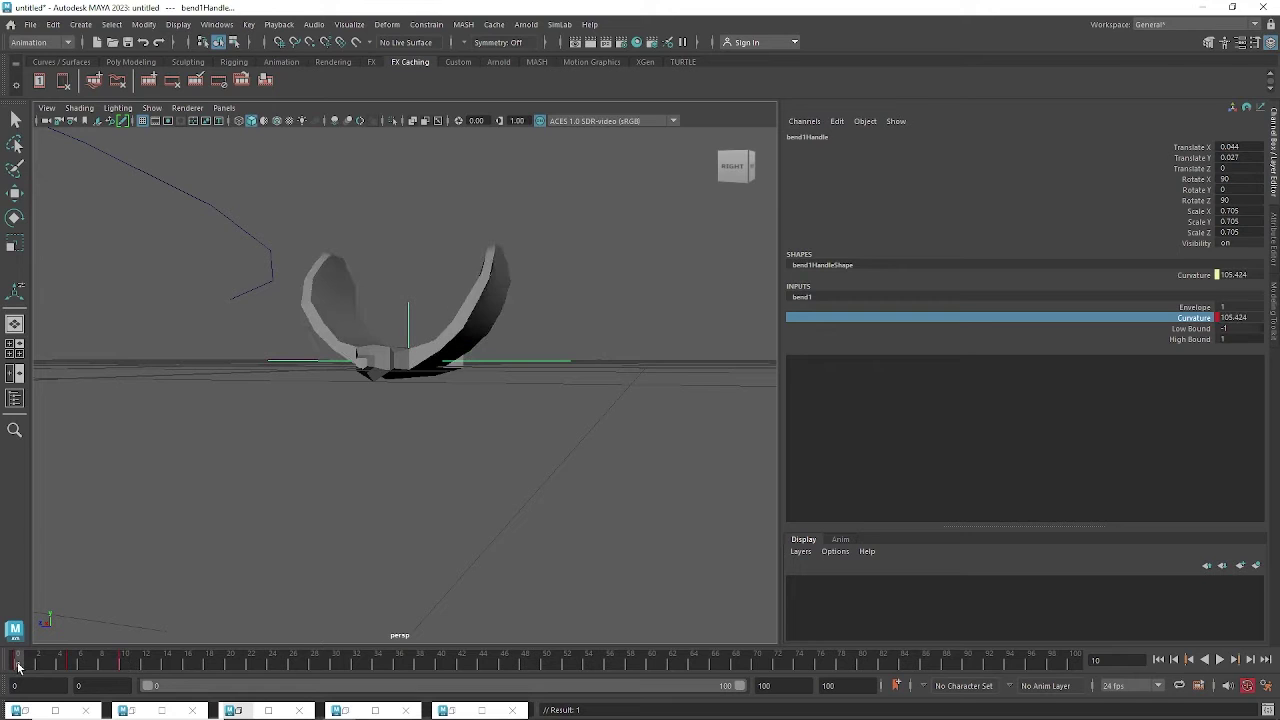
pyautogui.rightClick(18, 667)
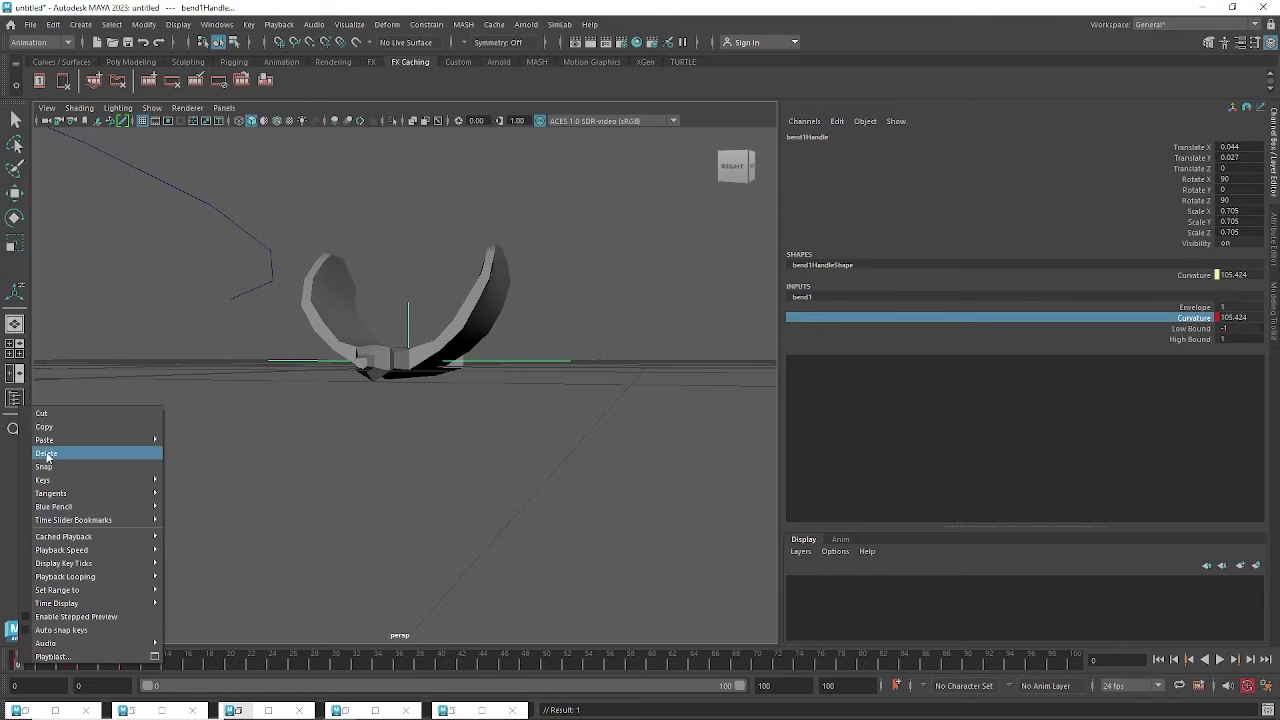
pyautogui.click(49, 428)
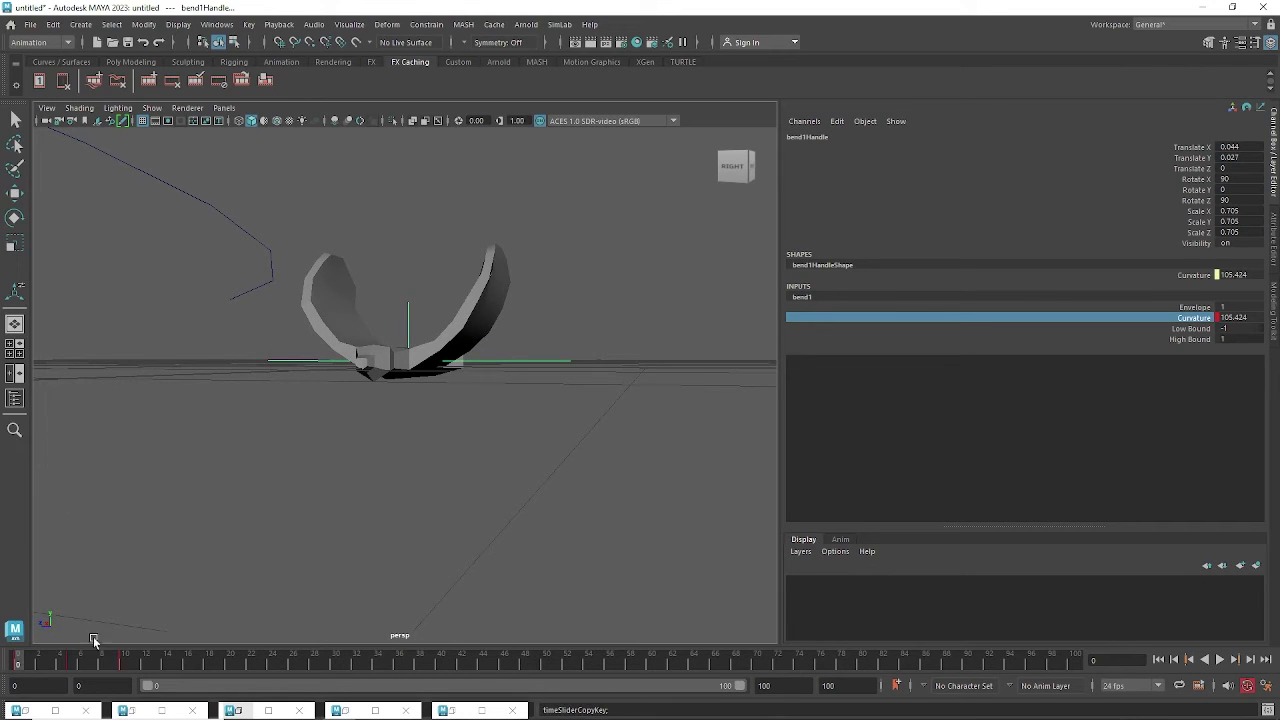
pyautogui.click(122, 664)
pyautogui.rightClick(122, 664)
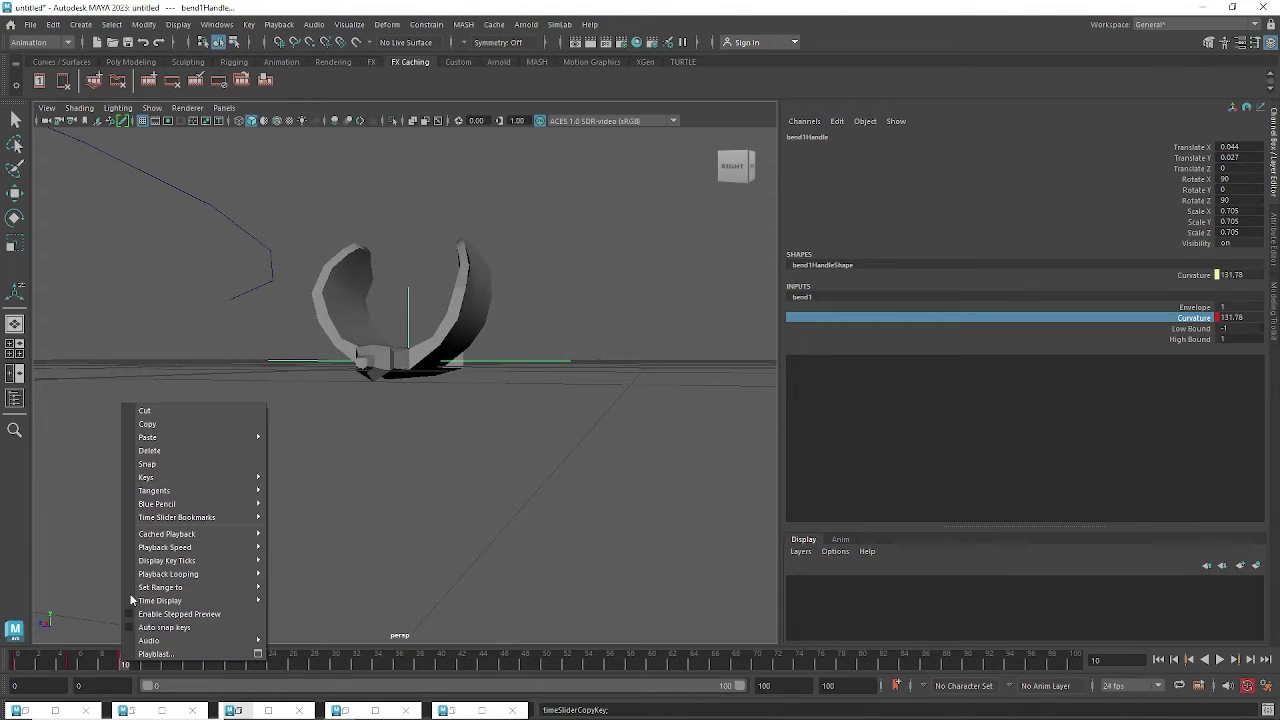
pyautogui.moveTo(150, 437)
pyautogui.click(298, 438)
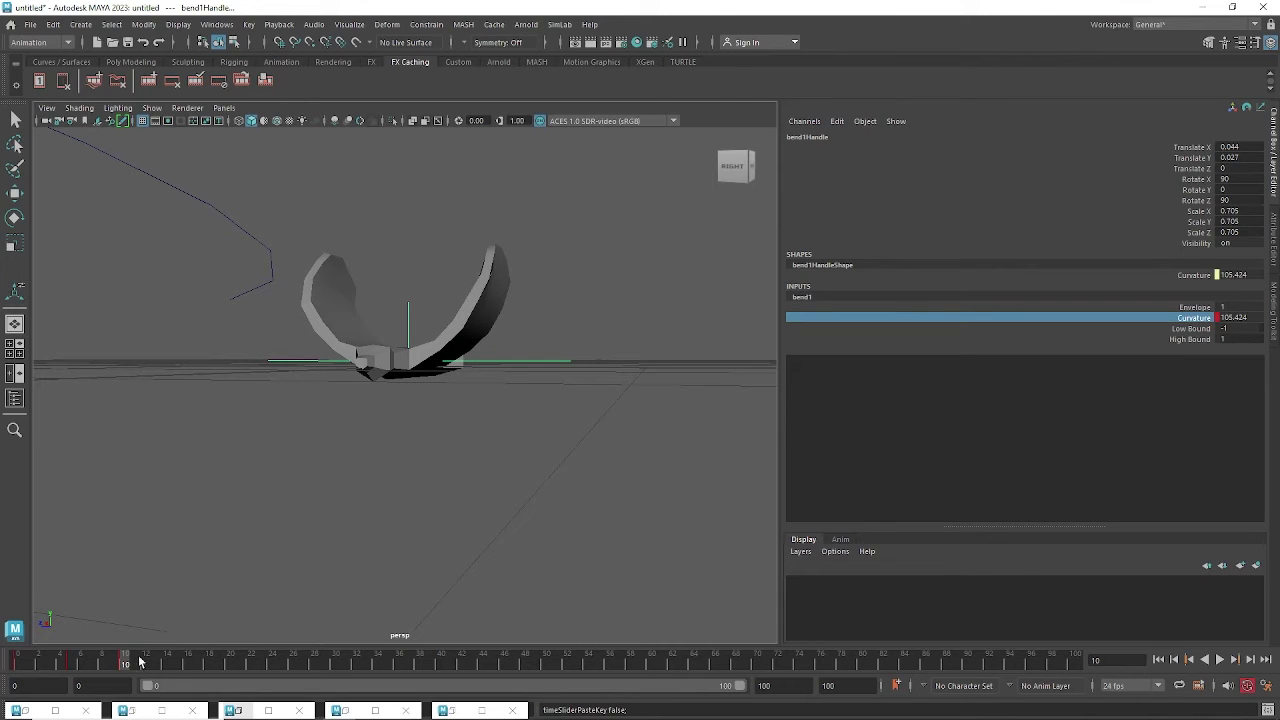
# Play back and scrub the wing flap, comparing frames 0, 5 and 10.
pyautogui.click(19, 662)
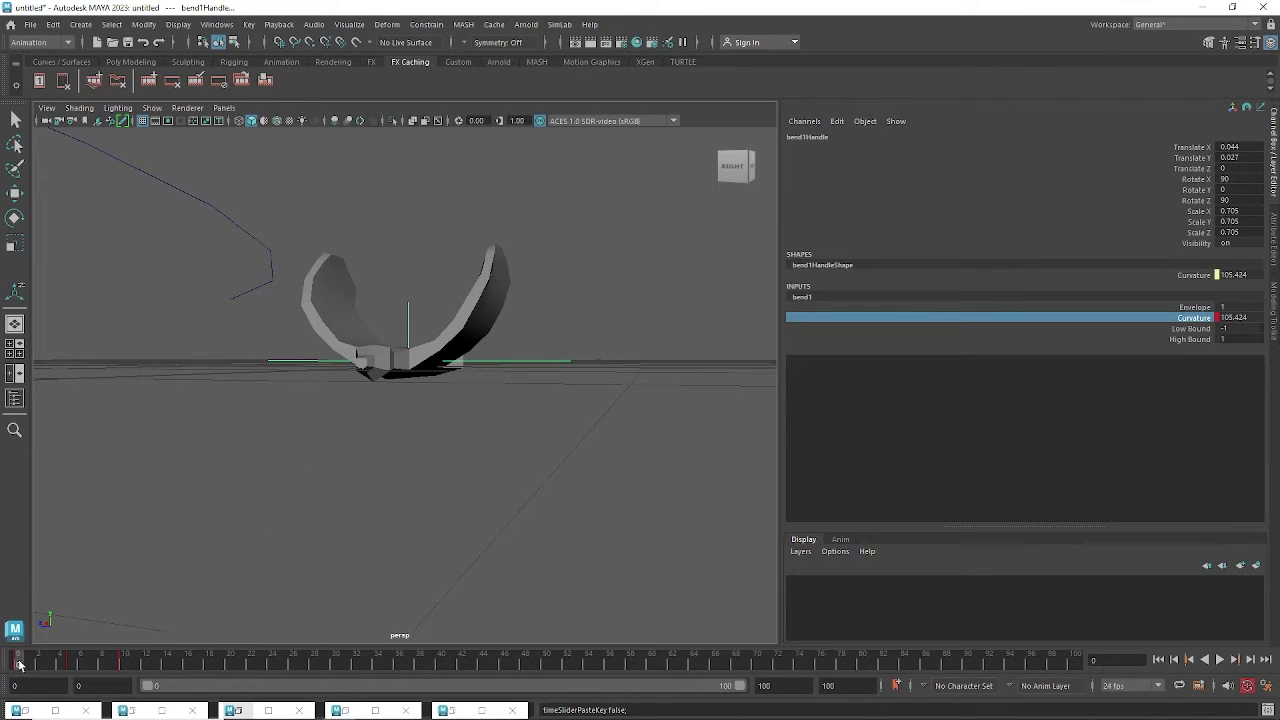
pyautogui.click(121, 663)
pyautogui.click(17, 669)
pyautogui.click(124, 667)
pyautogui.hotkey('alt', 'v')
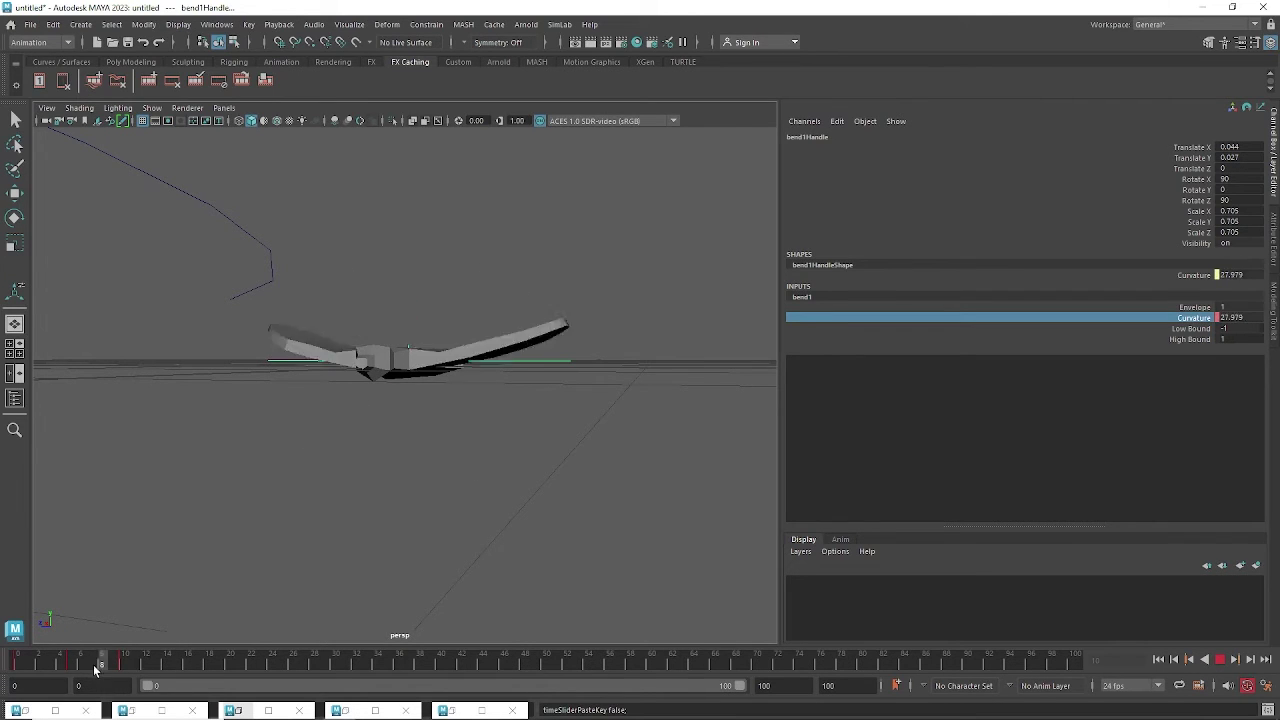
pyautogui.moveTo(94, 667); pyautogui.dragTo(71, 669)
pyautogui.keyDown('alt'); pyautogui.moveTo(448, 491); pyautogui.dragTo(428, 558); pyautogui.keyUp('alt')
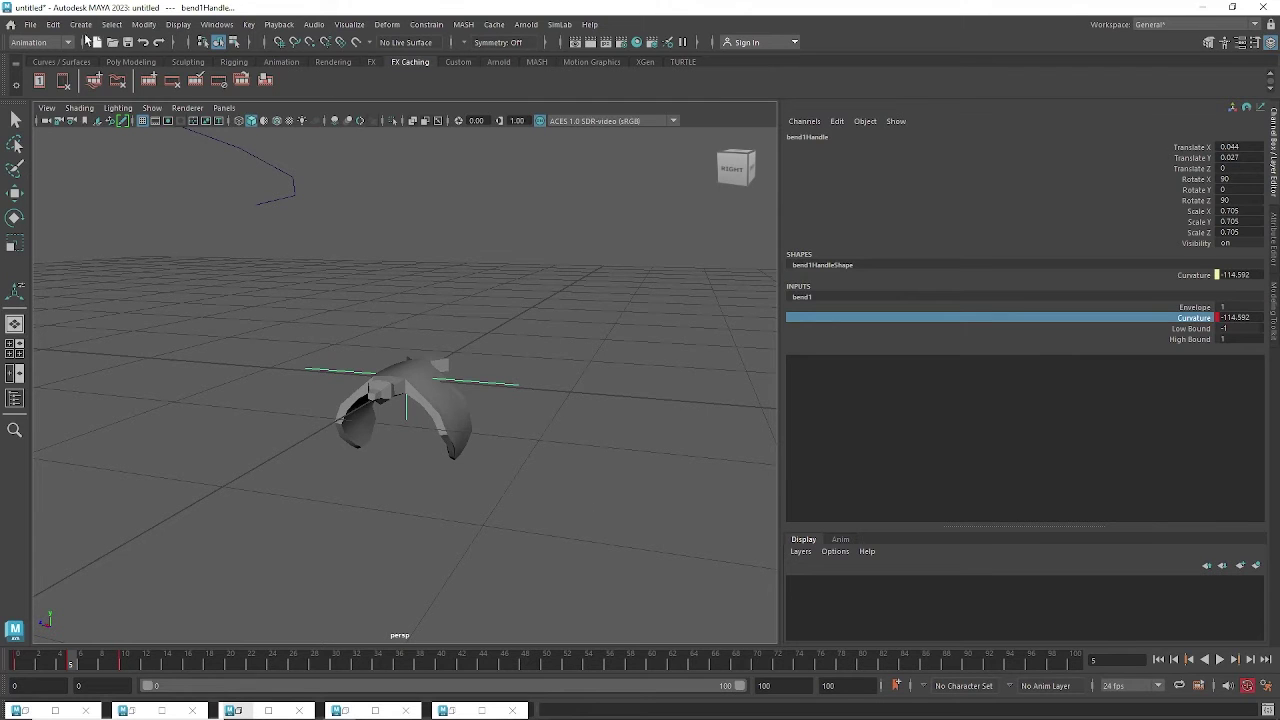
# Open the Outliner and select the bird mesh pPlane1 with the bend handle.
pyautogui.click(230, 30)
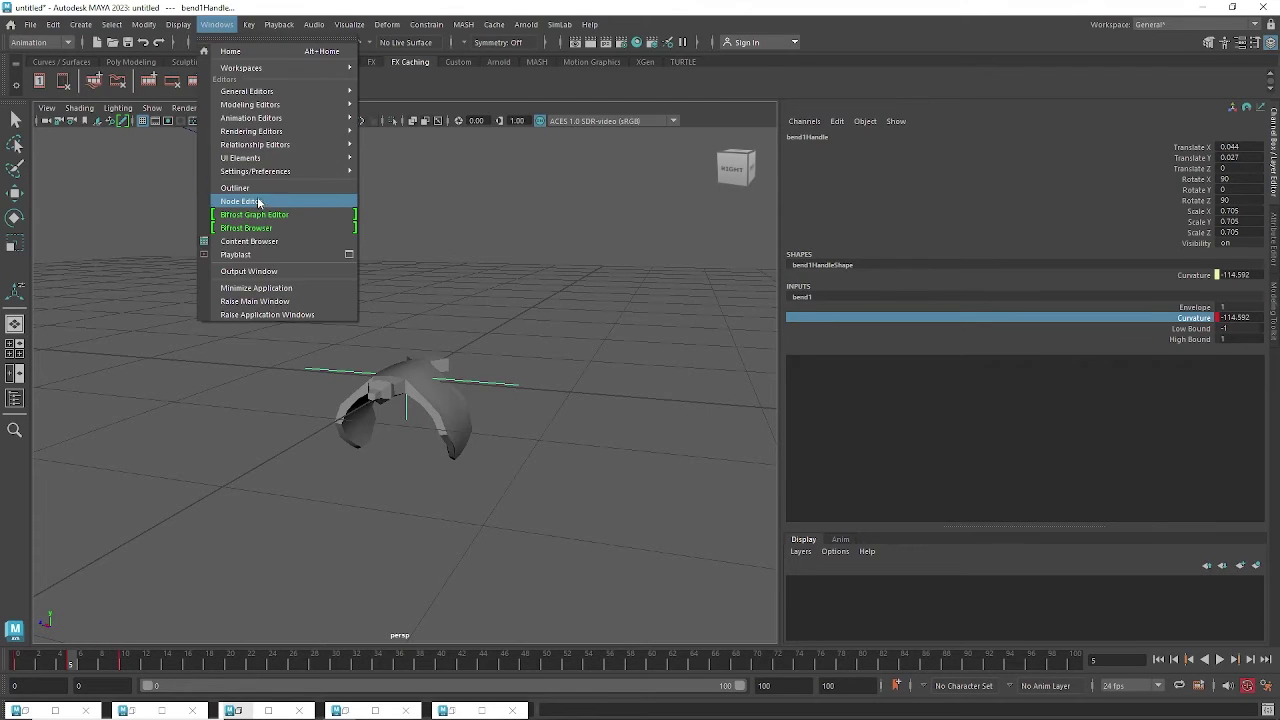
pyautogui.click(262, 188)
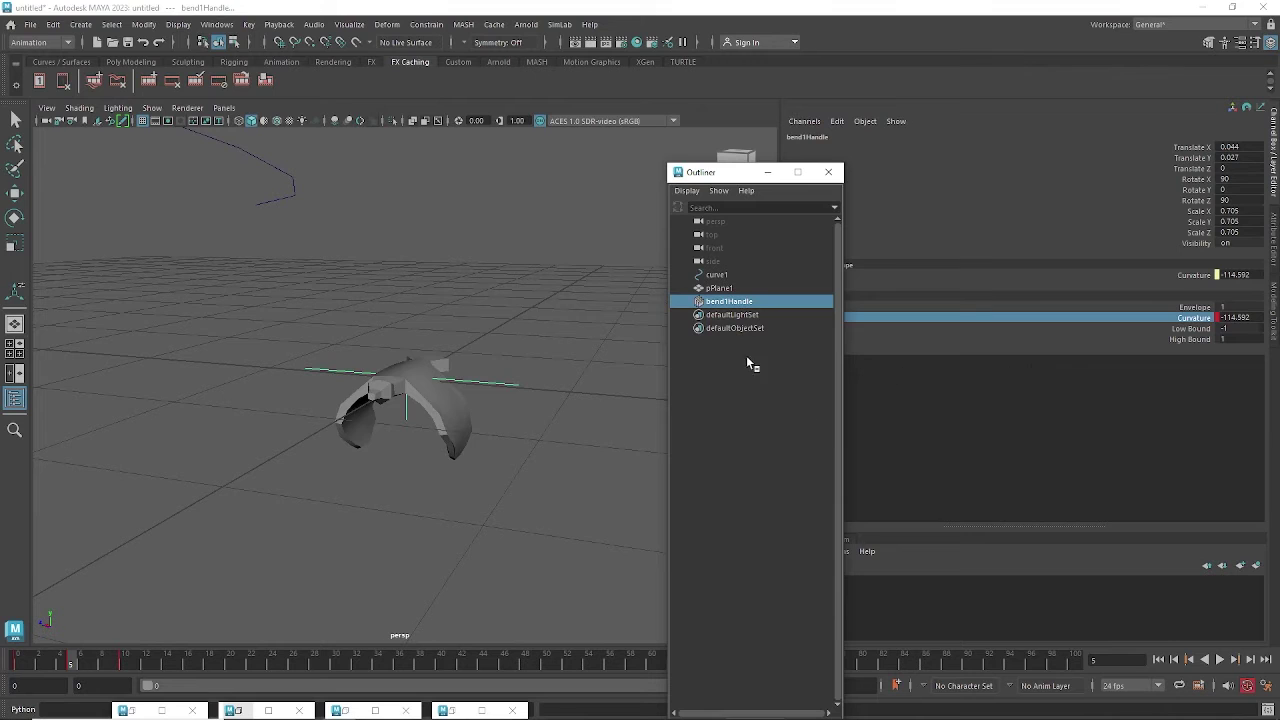
pyautogui.click(737, 288)
pyautogui.keyDown('ctrl'); pyautogui.click(737, 301); pyautogui.keyUp('ctrl')
pyautogui.press('e')
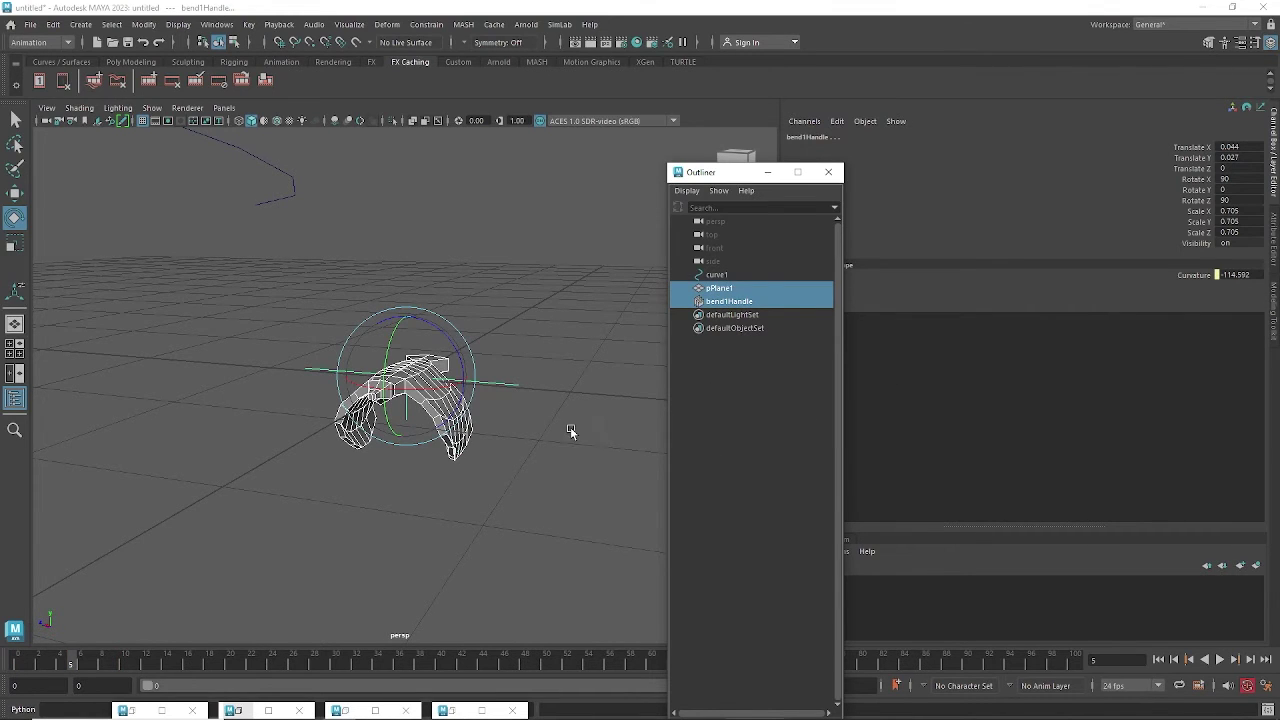
pyautogui.keyDown('alt'); pyautogui.moveTo(571, 434); pyautogui.dragTo(663, 323); pyautogui.keyUp('alt')
# Rename pPlane1 to bir, then duplicate it at the current wing pose.
pyautogui.doubleClick(720, 288)
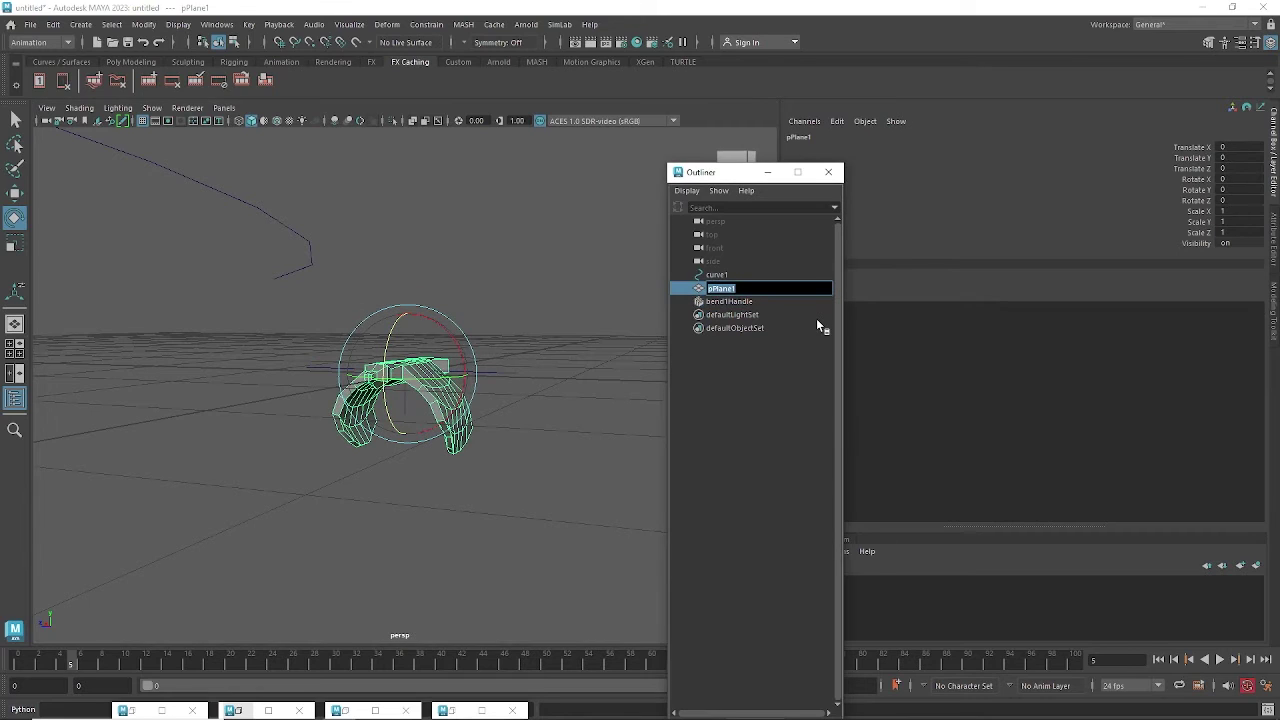
pyautogui.write('bl')
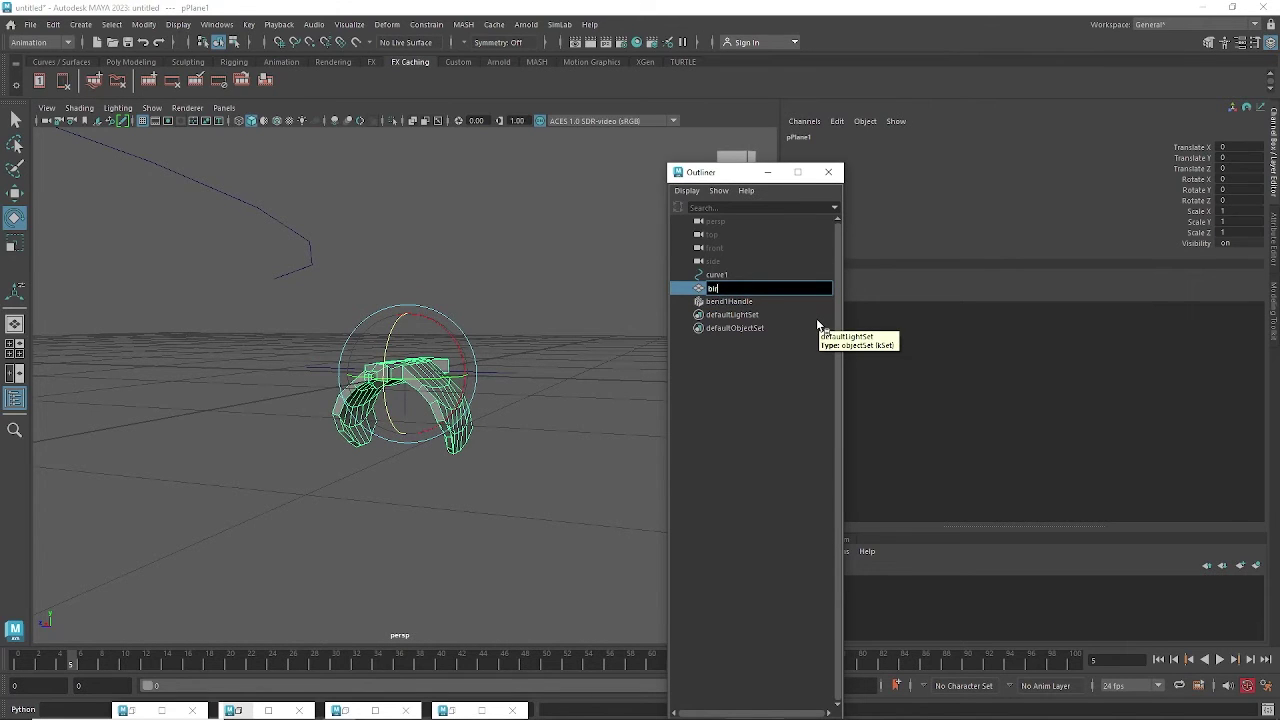
pyautogui.write('irs')
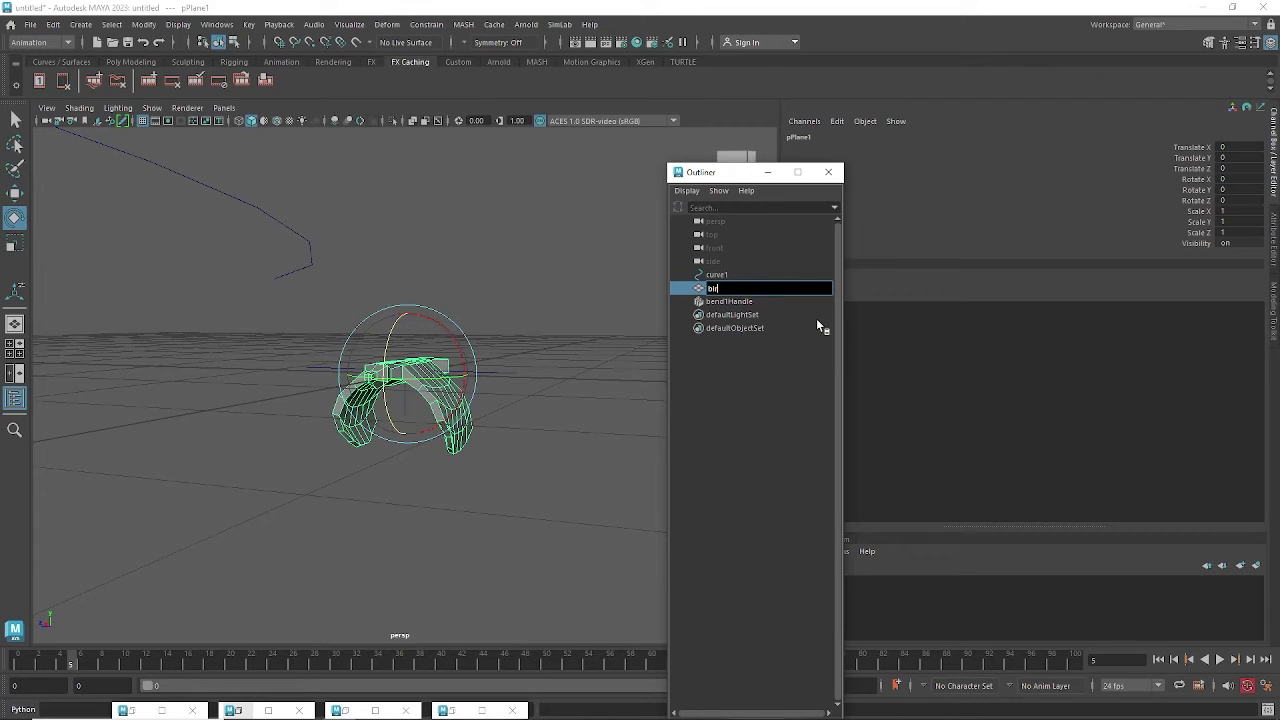
pyautogui.write('b')
pyautogui.press('Return')
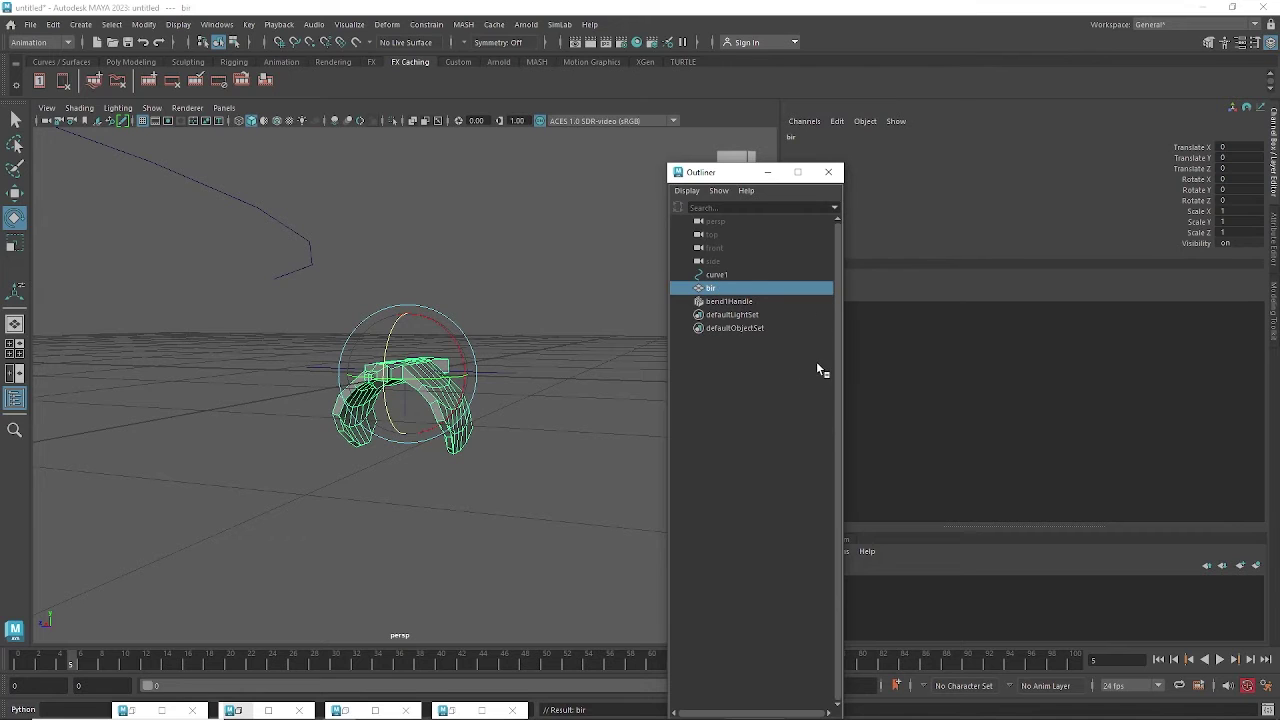
pyautogui.keyDown('alt'); pyautogui.moveTo(463, 426); pyautogui.dragTo(440, 438); pyautogui.keyUp('alt')
pyautogui.moveTo(69, 665); pyautogui.dragTo(16, 665)
pyautogui.keyDown('alt'); pyautogui.moveTo(323, 500); pyautogui.dragTo(408, 479); pyautogui.keyUp('alt')
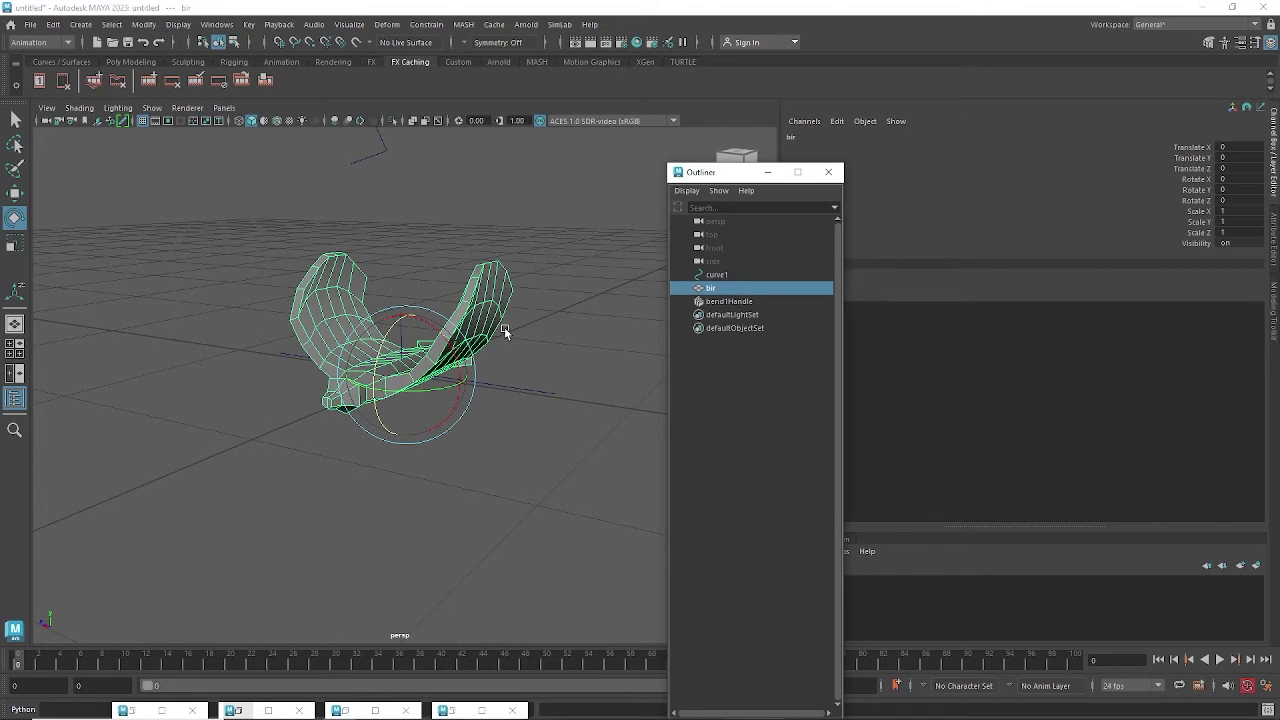
pyautogui.hotkey('ctrl', 'd')
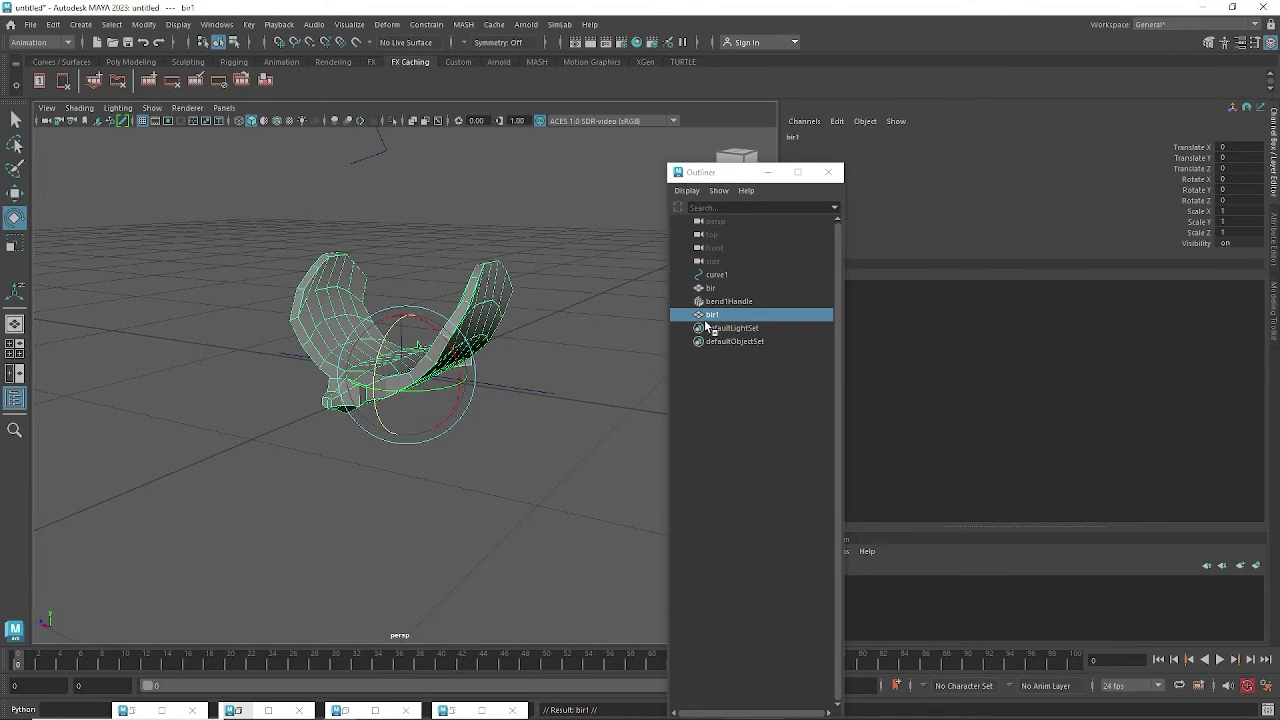
# Duplicate bir at the start frame and frame 2, creating copies bir2 and bir3.
pyautogui.click(39, 666)
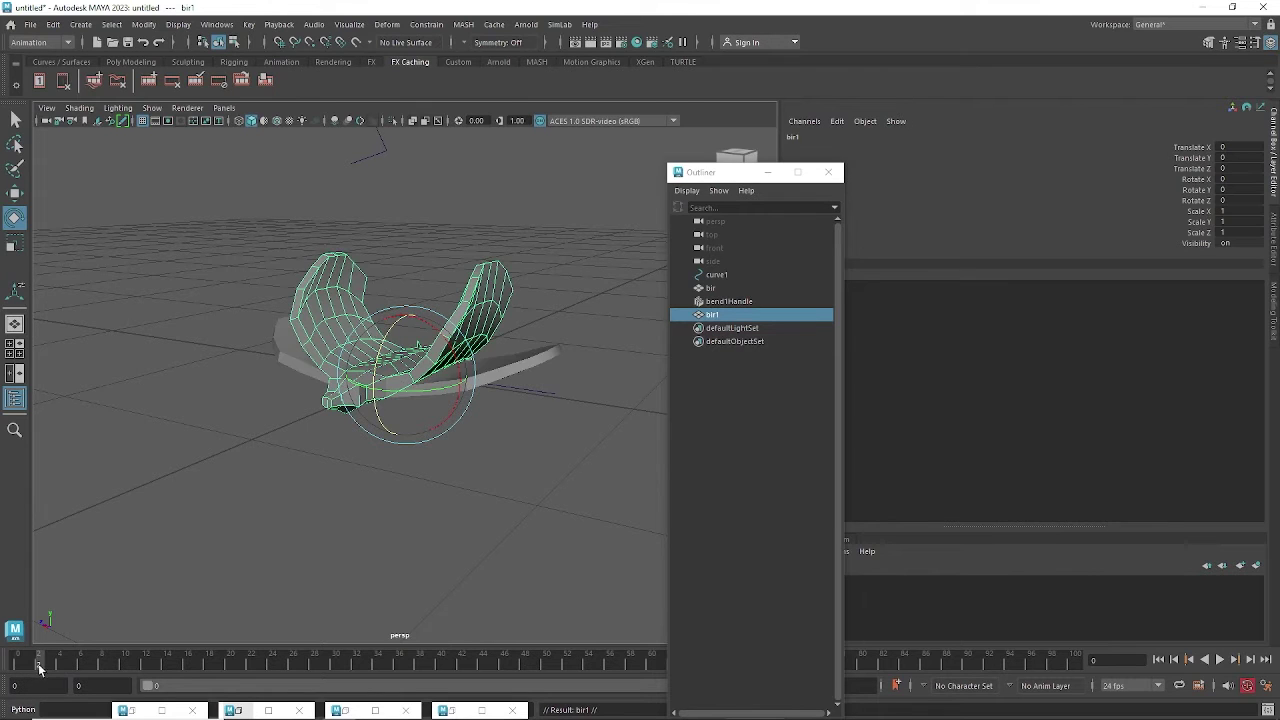
pyautogui.click(513, 372)
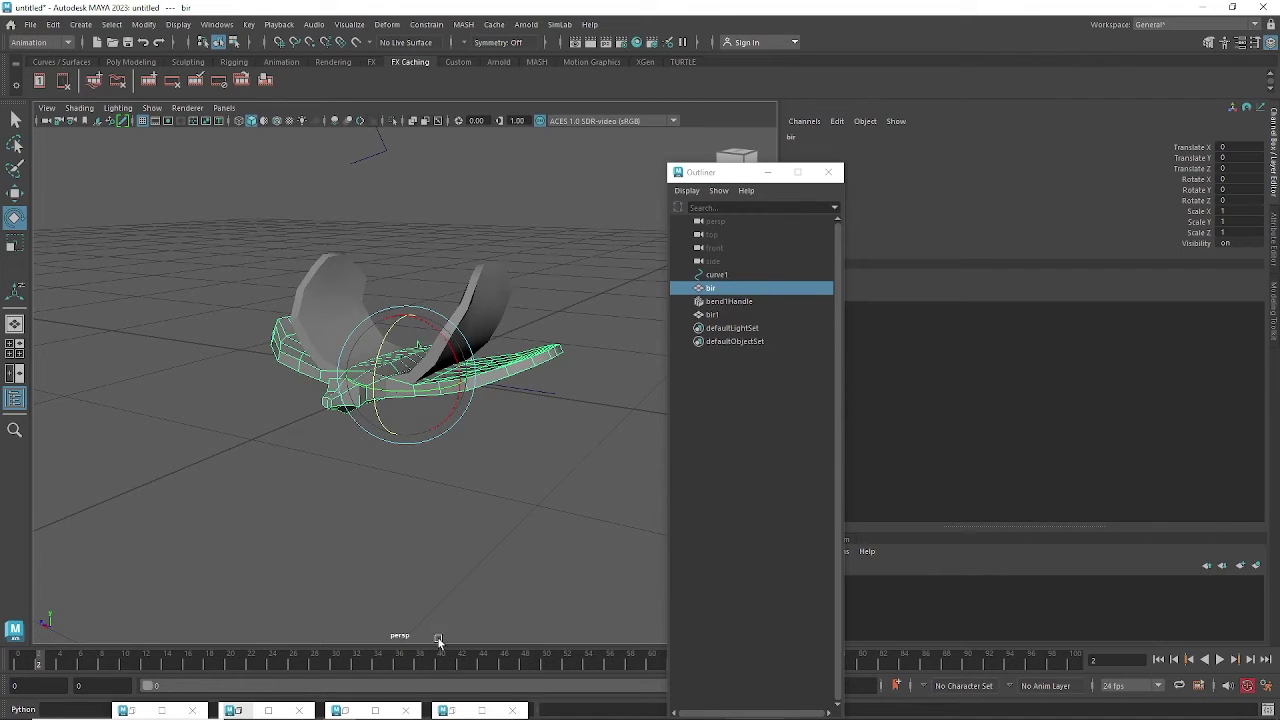
pyautogui.click(715, 290)
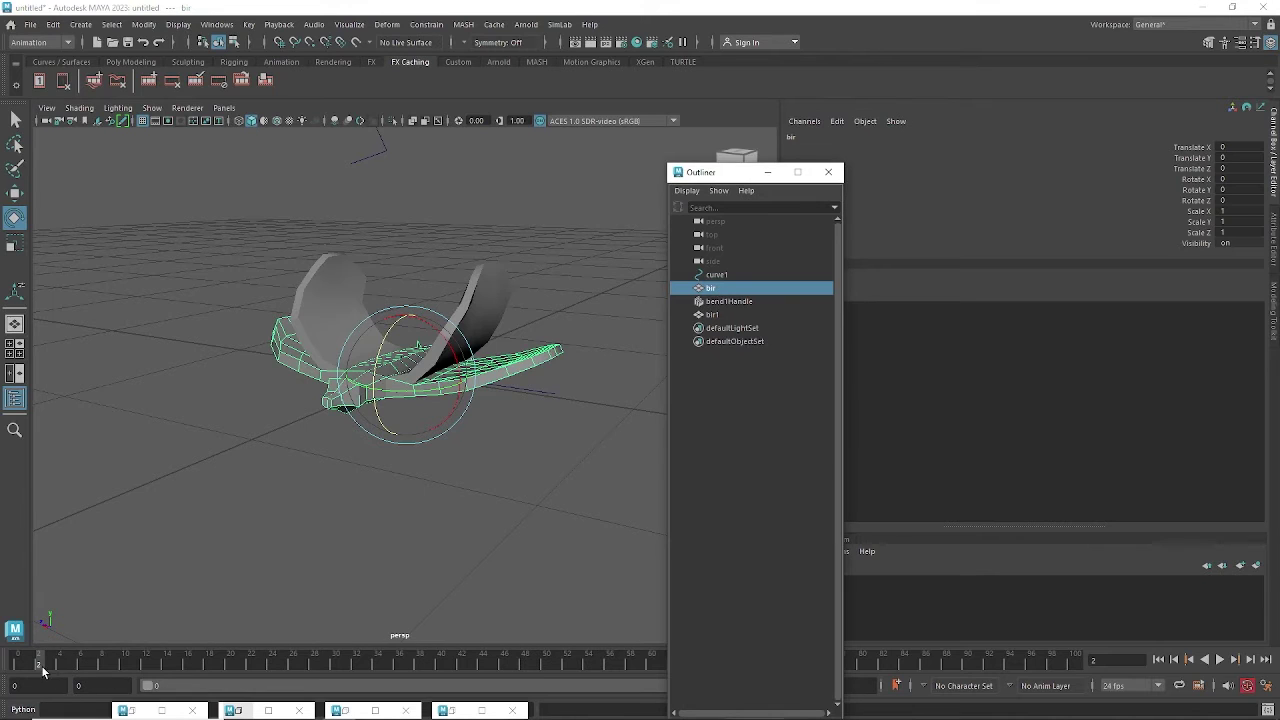
pyautogui.moveTo(41, 667)
pyautogui.mouseDown()
pyautogui.moveTo(14, 665)
pyautogui.moveTo(28, 670)
pyautogui.mouseUp()
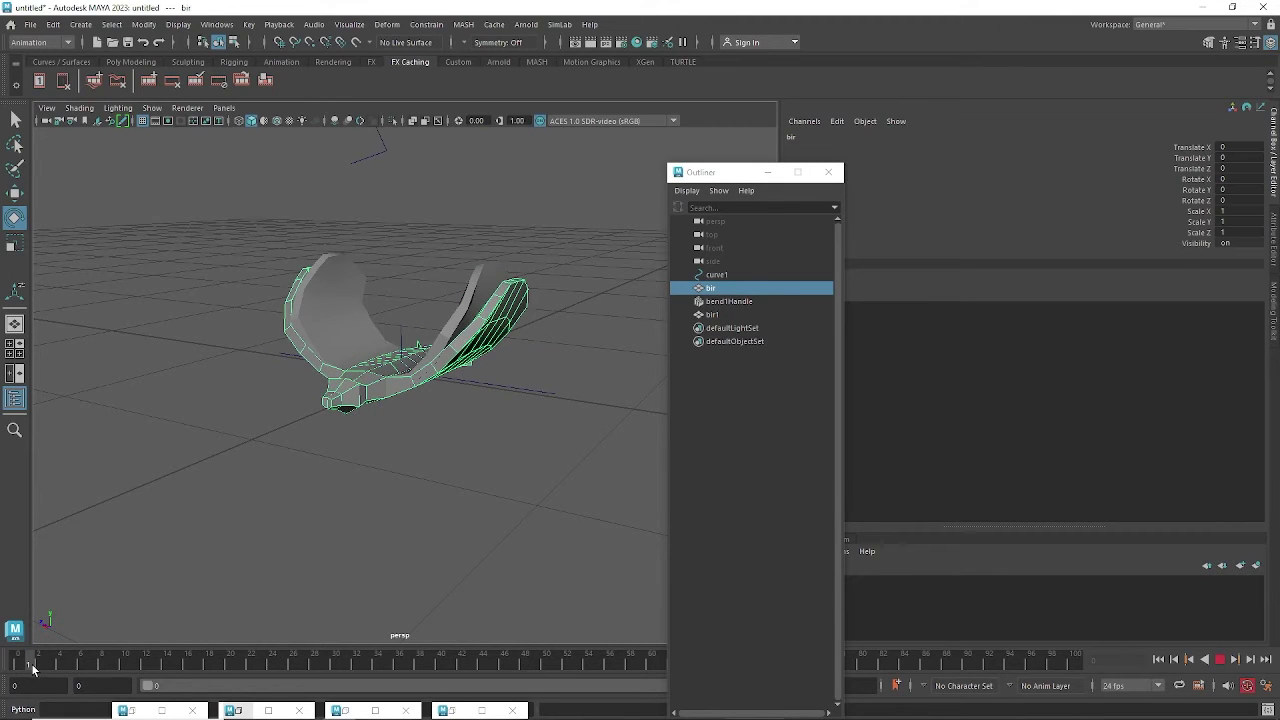
pyautogui.hotkey('ctrl', 'd')
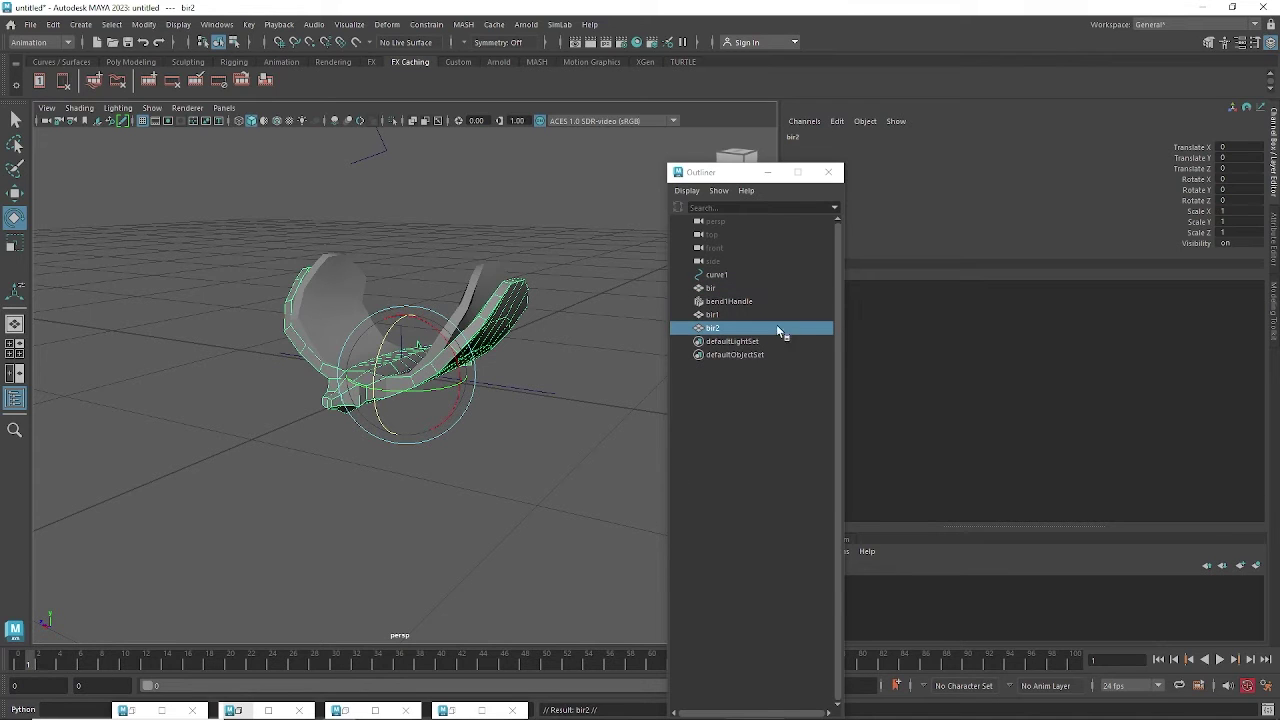
pyautogui.click(36, 667)
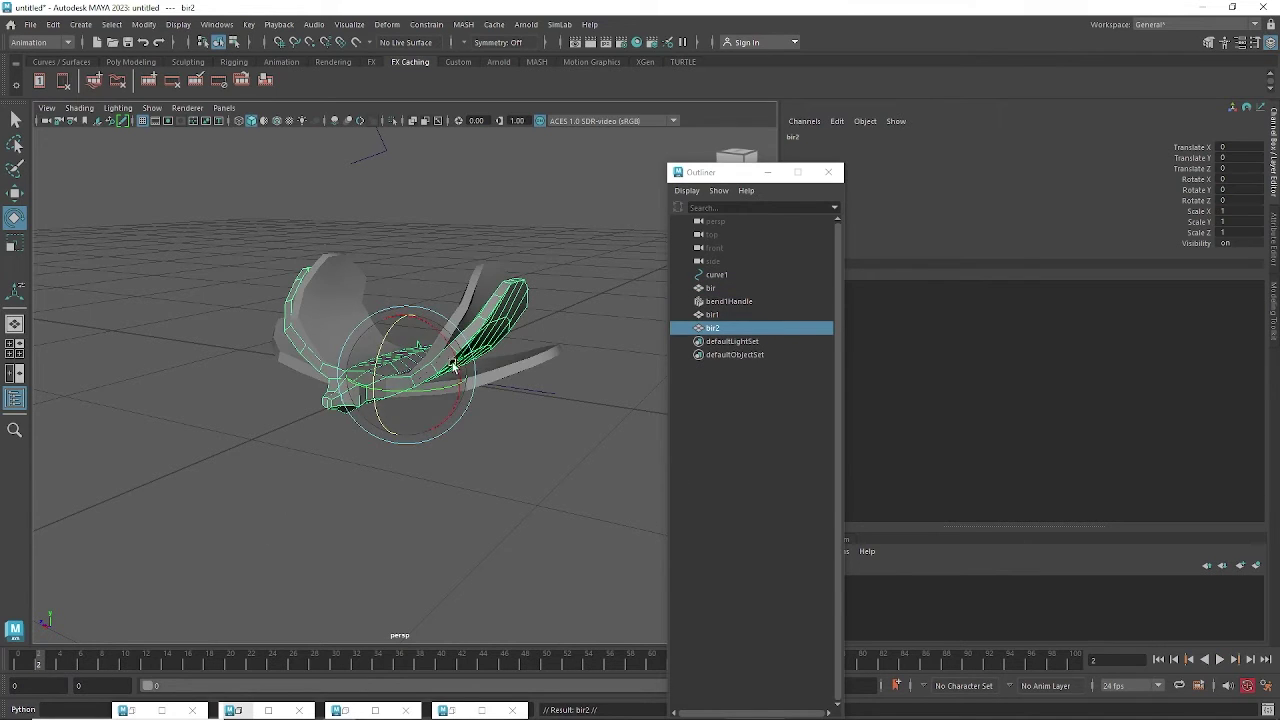
pyautogui.click(500, 372)
pyautogui.hotkey('ctrl', 'd')
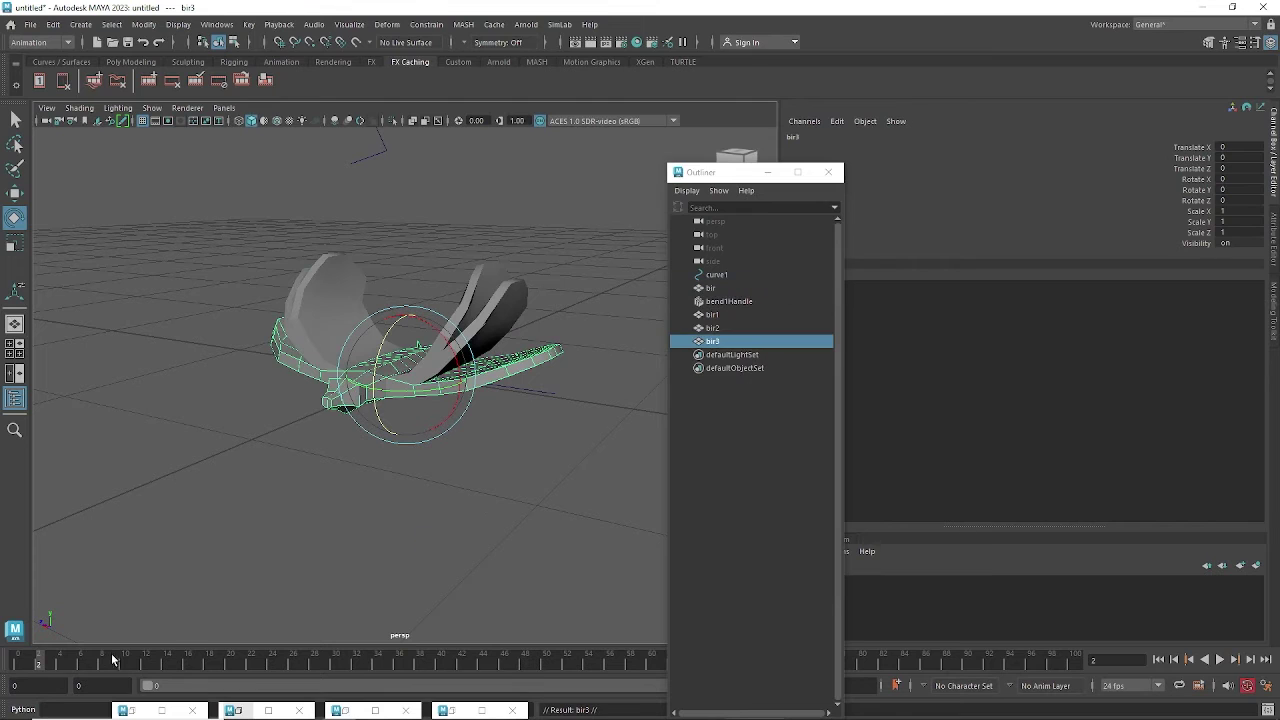
# Duplicate bir at frames 3, 4 and 5, adding copies bir4 to bir6.
pyautogui.moveTo(53, 669); pyautogui.dragTo(60, 668)
pyautogui.click(54, 668)
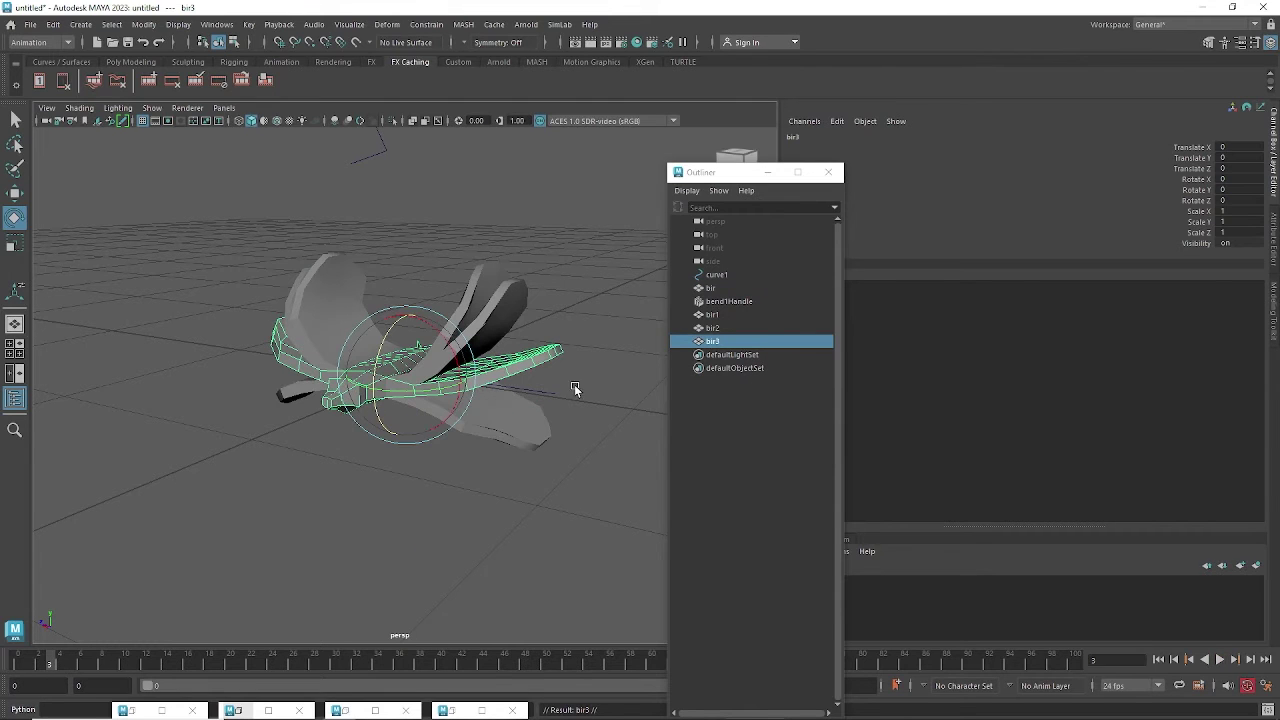
pyautogui.hotkey('ctrl', 'd')
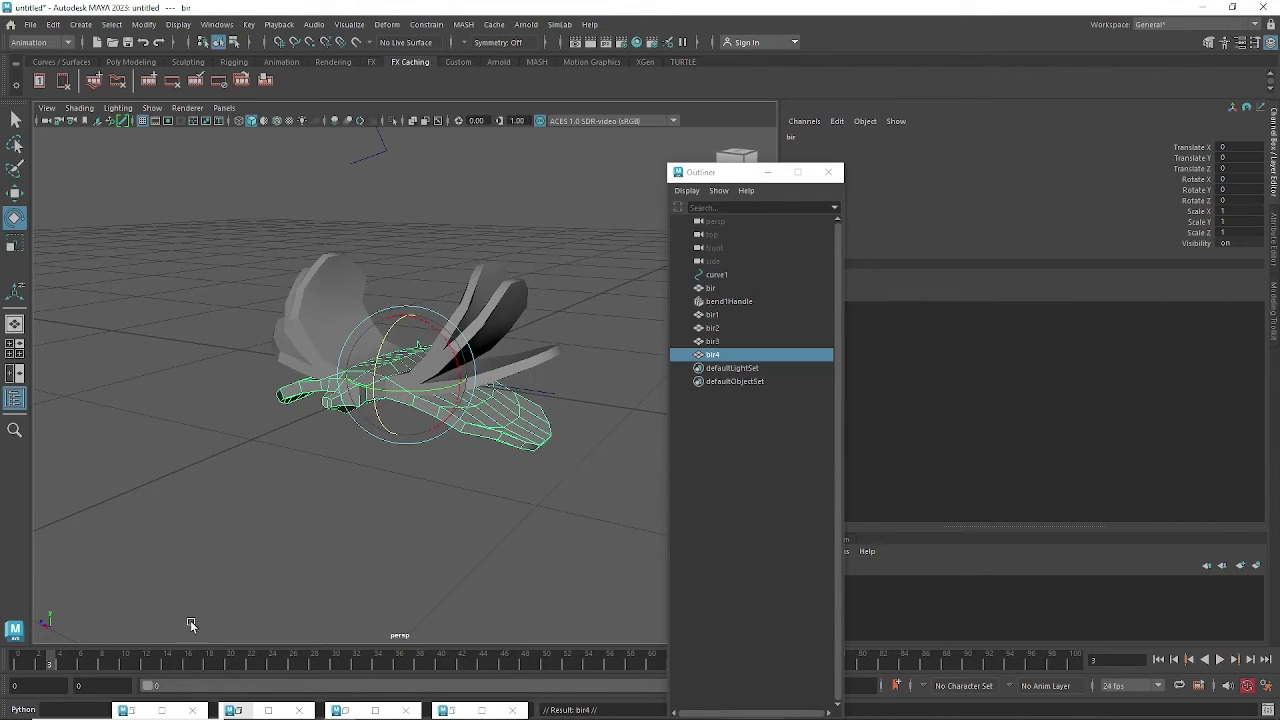
pyautogui.click(59, 666)
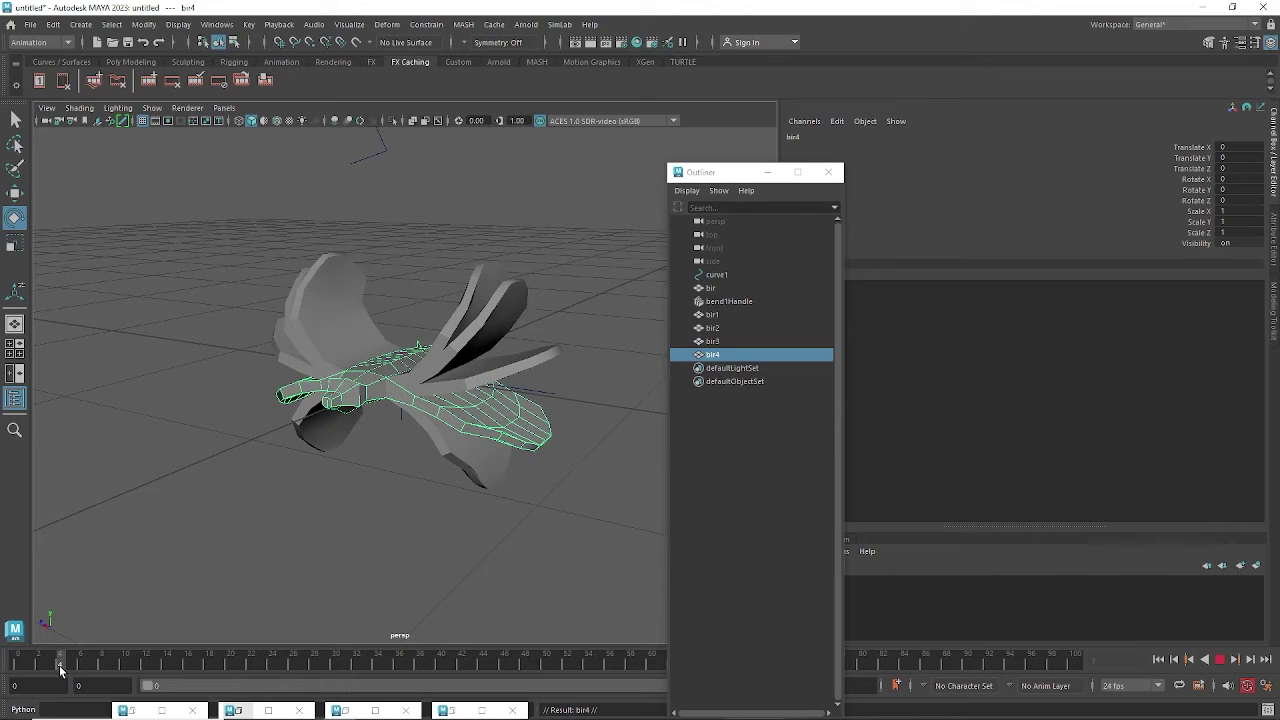
pyautogui.hotkey('ctrl', 'd')
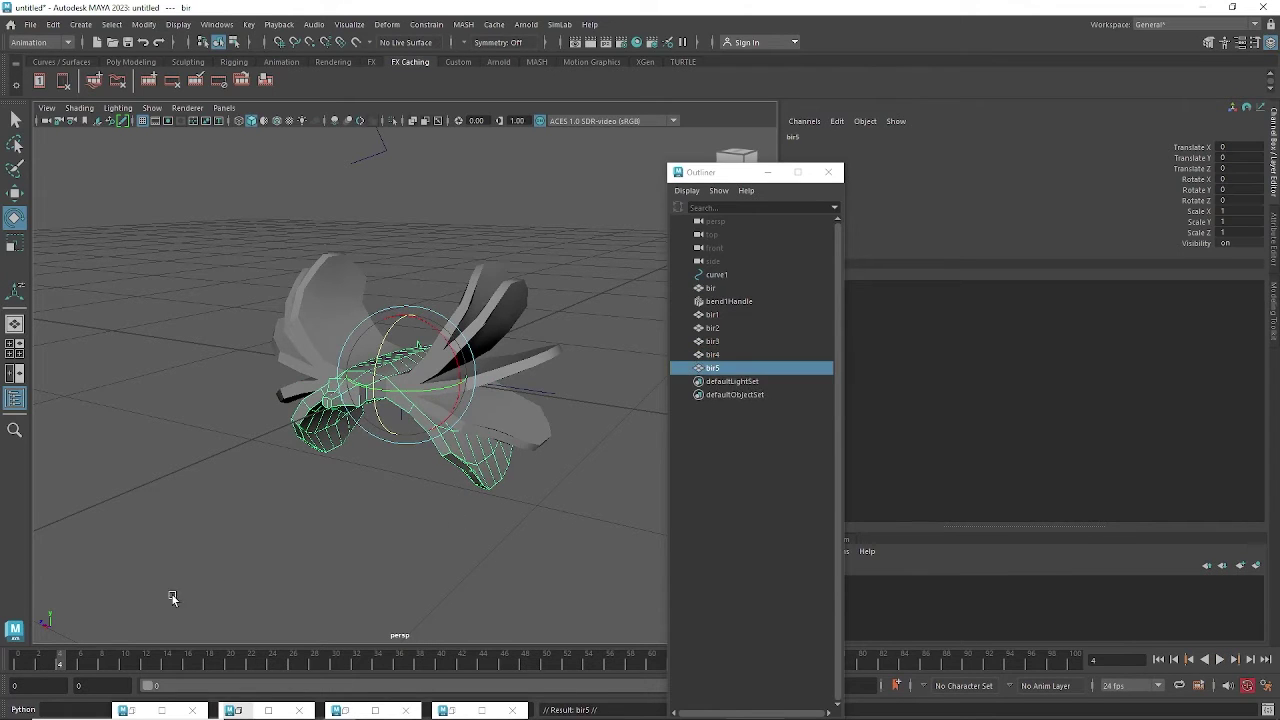
pyautogui.click(71, 666)
pyautogui.click(452, 497)
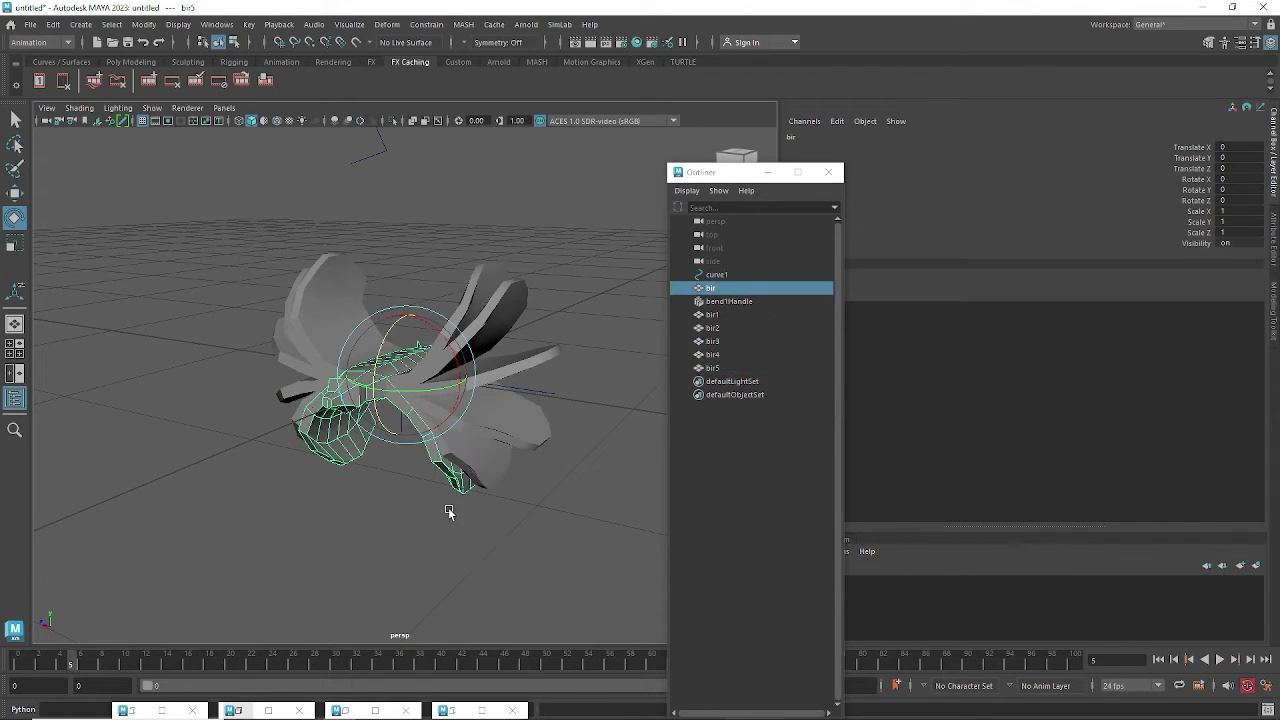
pyautogui.hotkey('ctrl', 'd')
# Duplicate bir at frames 6, 7, 8 and 9 for more wing-pose copies.
pyautogui.click(80, 666)
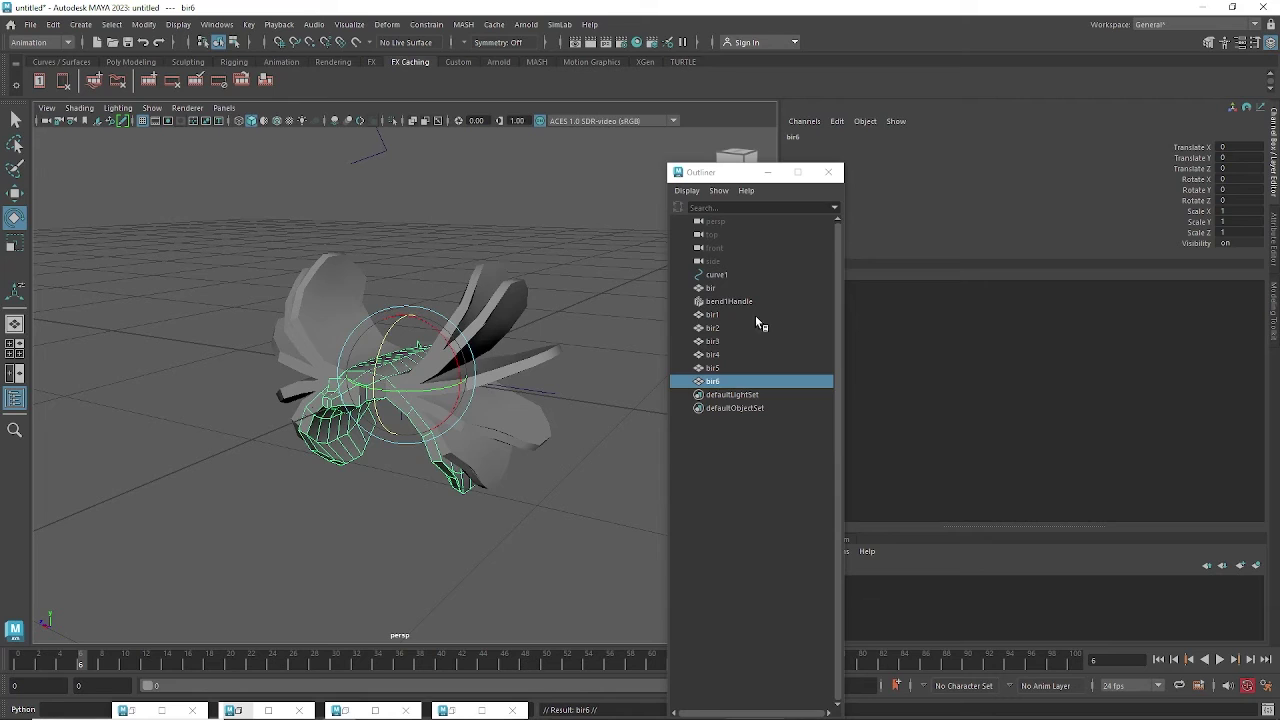
pyautogui.click(710, 288)
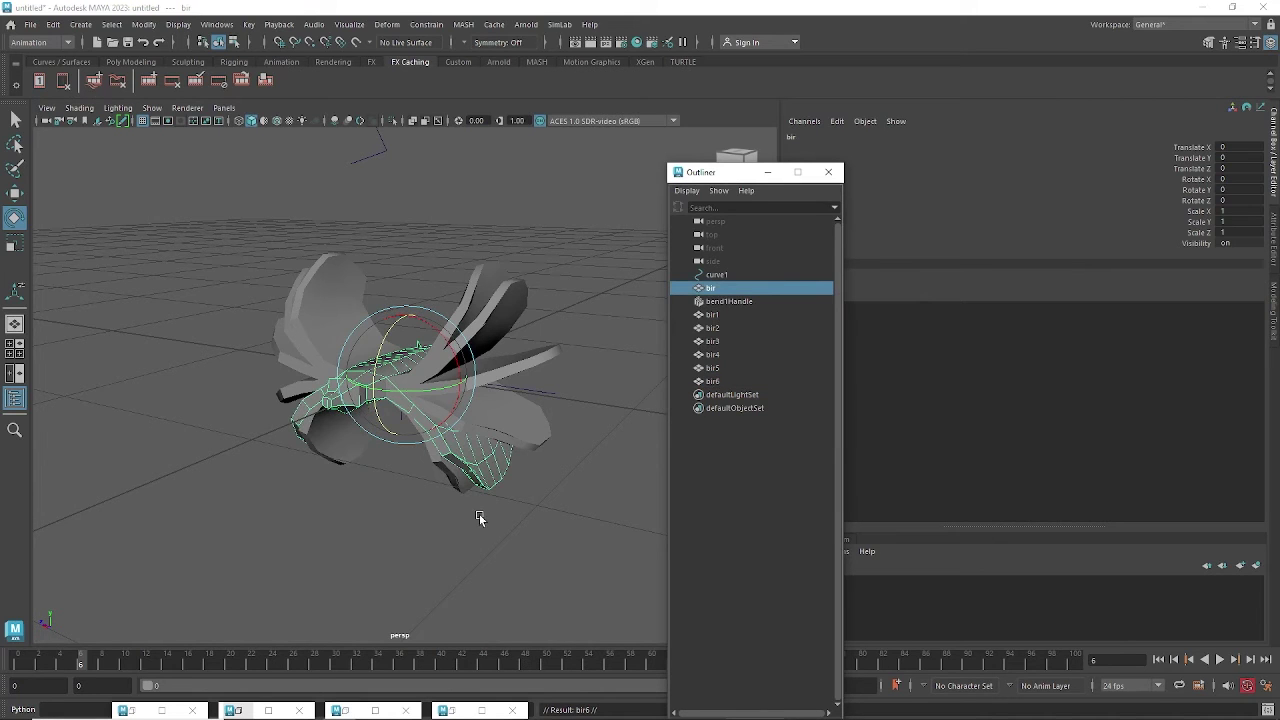
pyautogui.hotkey('ctrl', 'd')
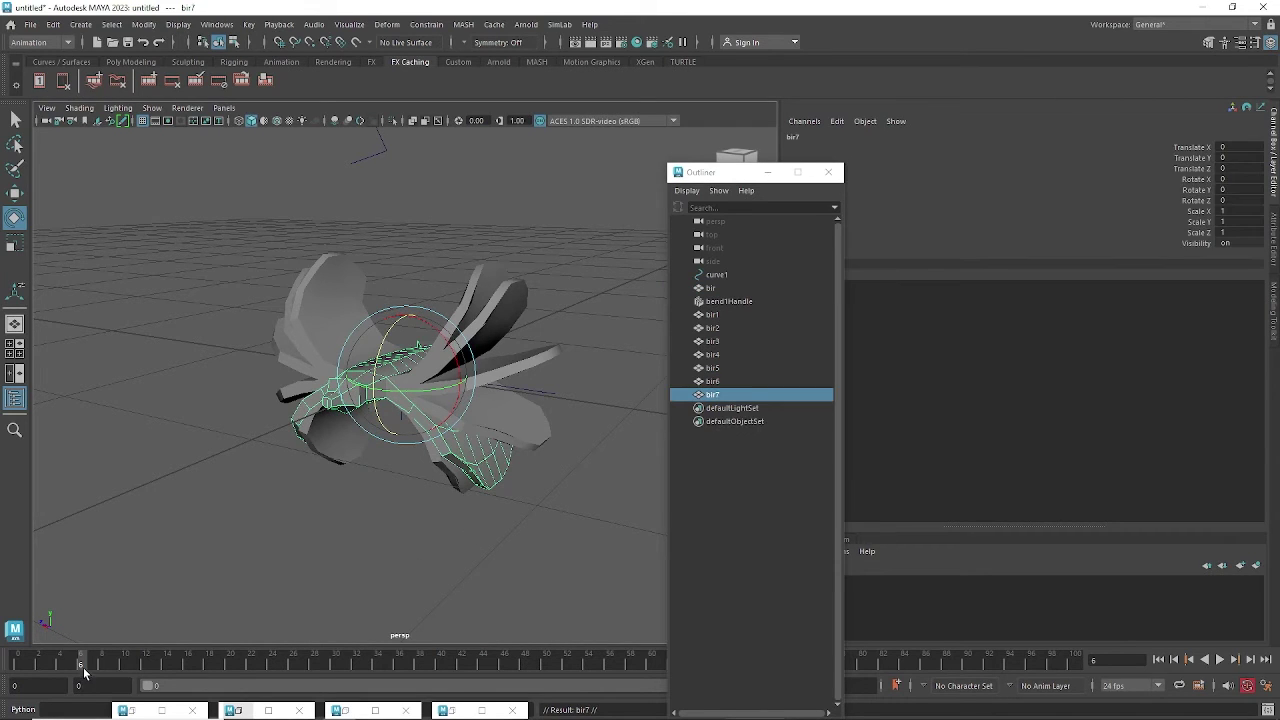
pyautogui.click(93, 672)
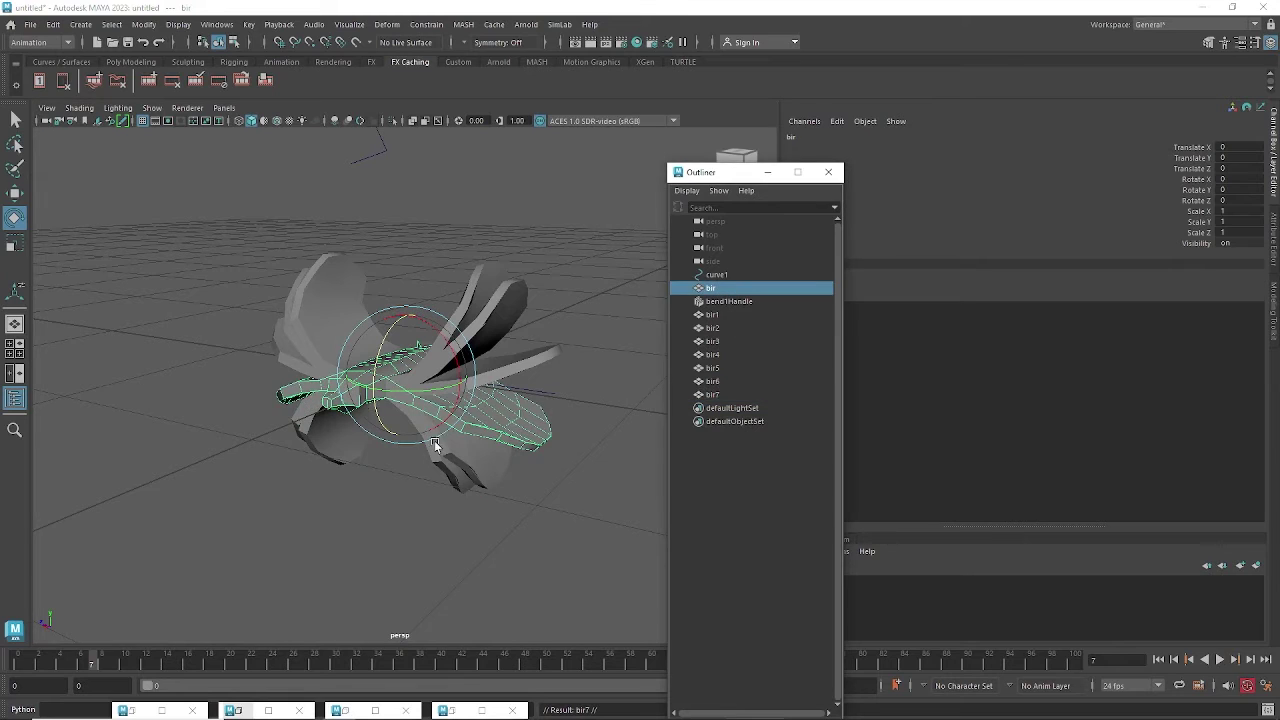
pyautogui.hotkey('ctrl', 'd')
pyautogui.click(102, 662)
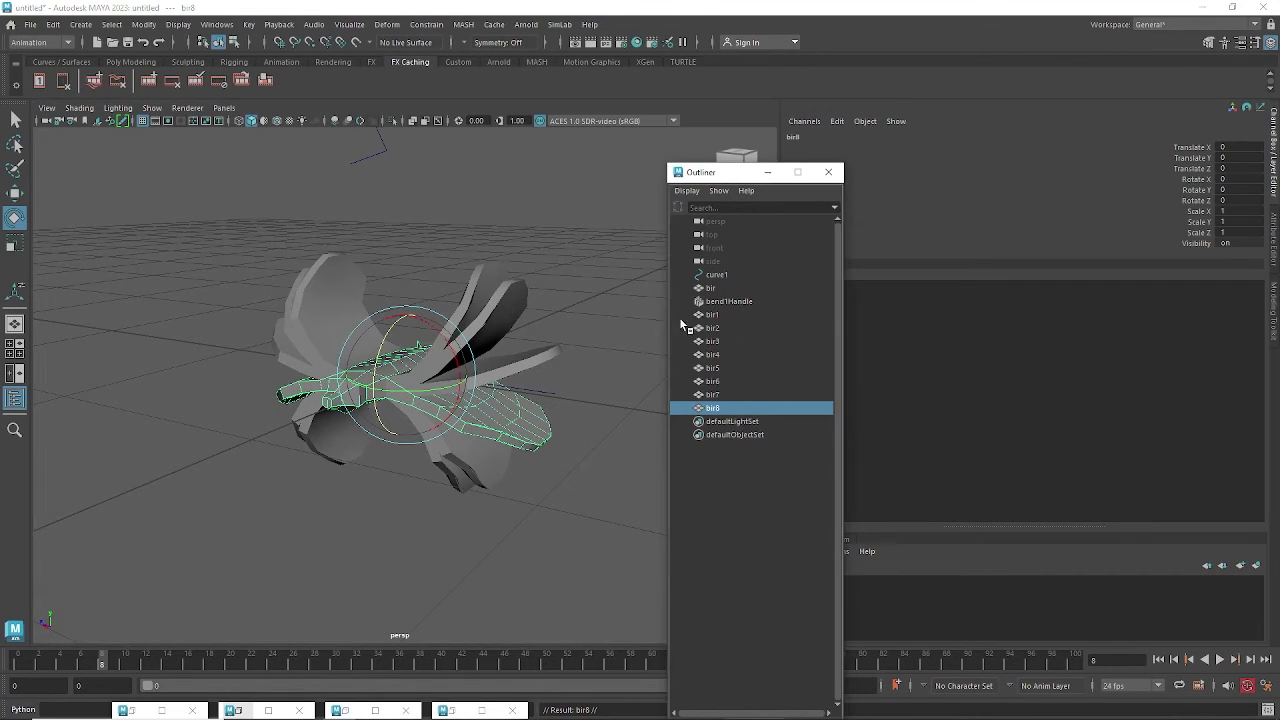
pyautogui.click(711, 289)
pyautogui.hotkey('ctrl', 'd')
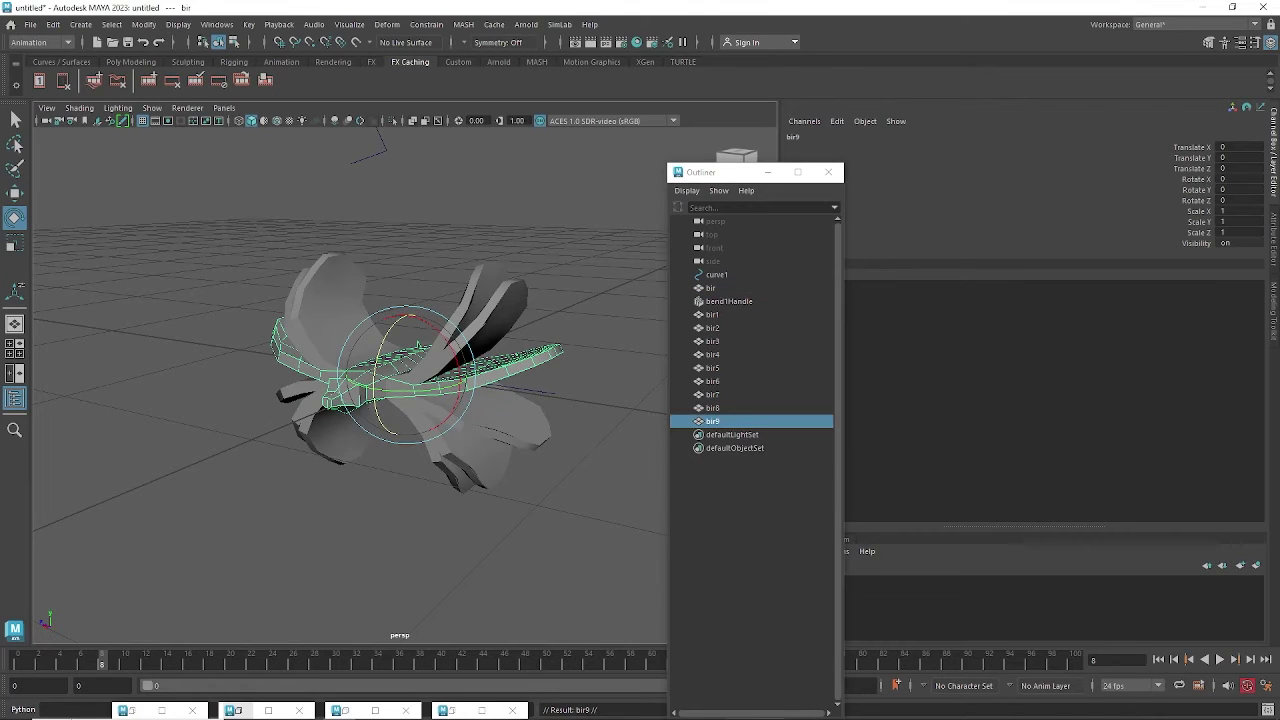
pyautogui.click(113, 662)
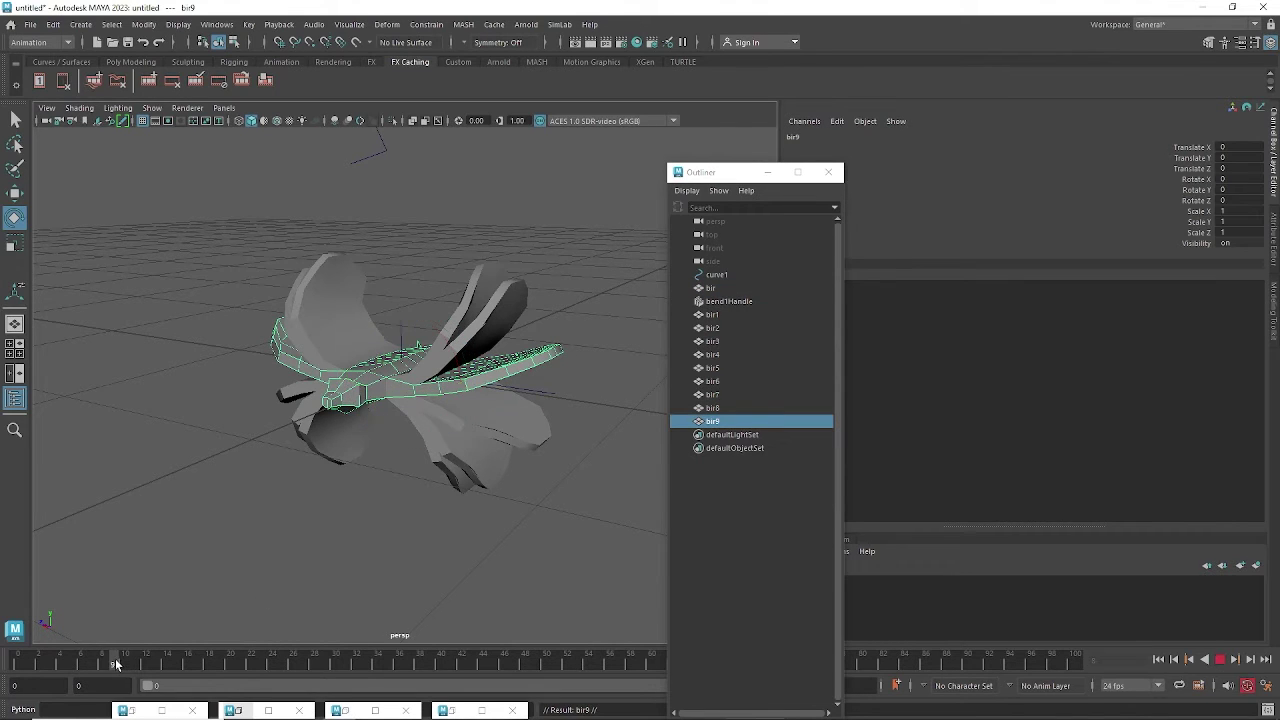
pyautogui.click(709, 289)
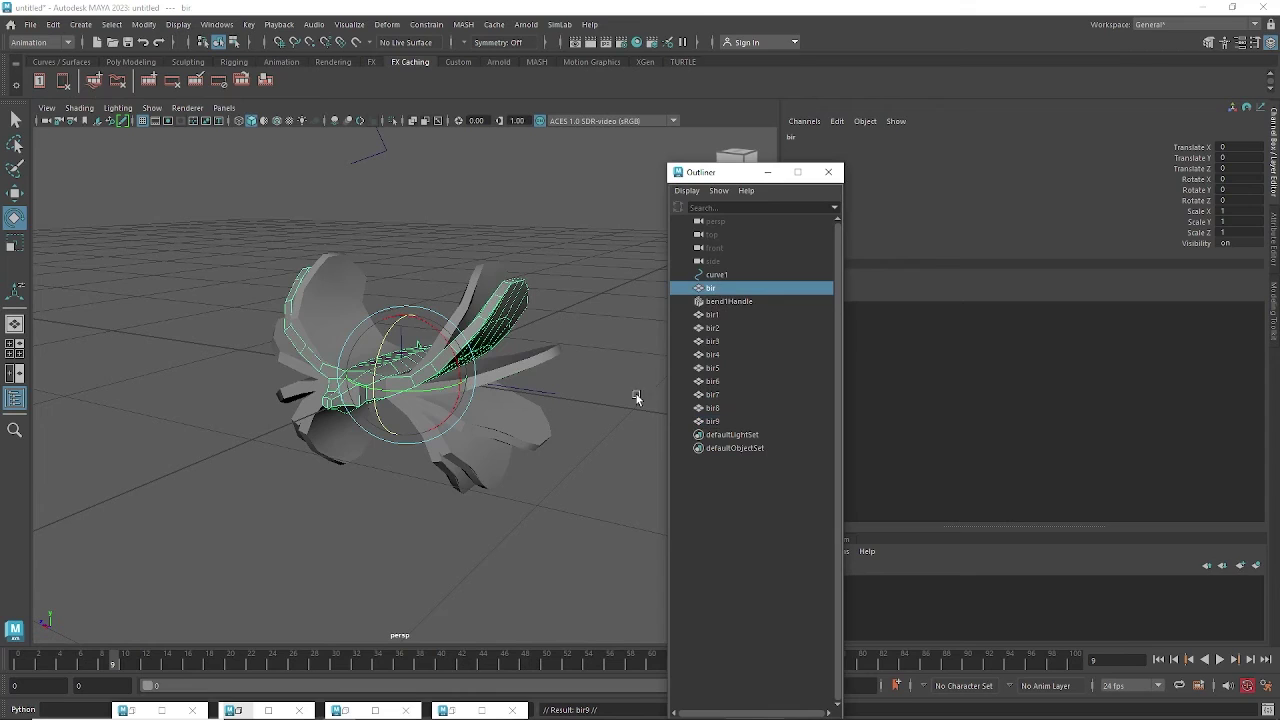
pyautogui.hotkey('ctrl', 'd')
# At frame 10, select the original bir mesh together with bend1Handle.
pyautogui.click(125, 662)
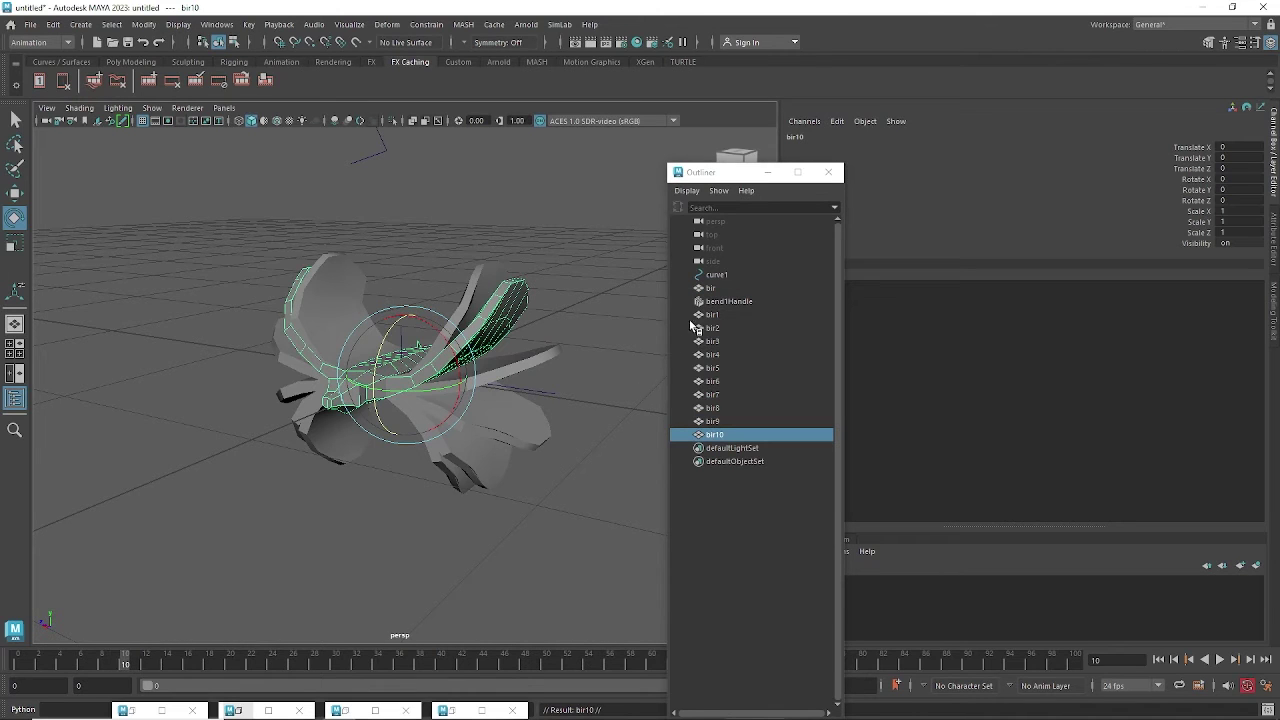
pyautogui.click(710, 289)
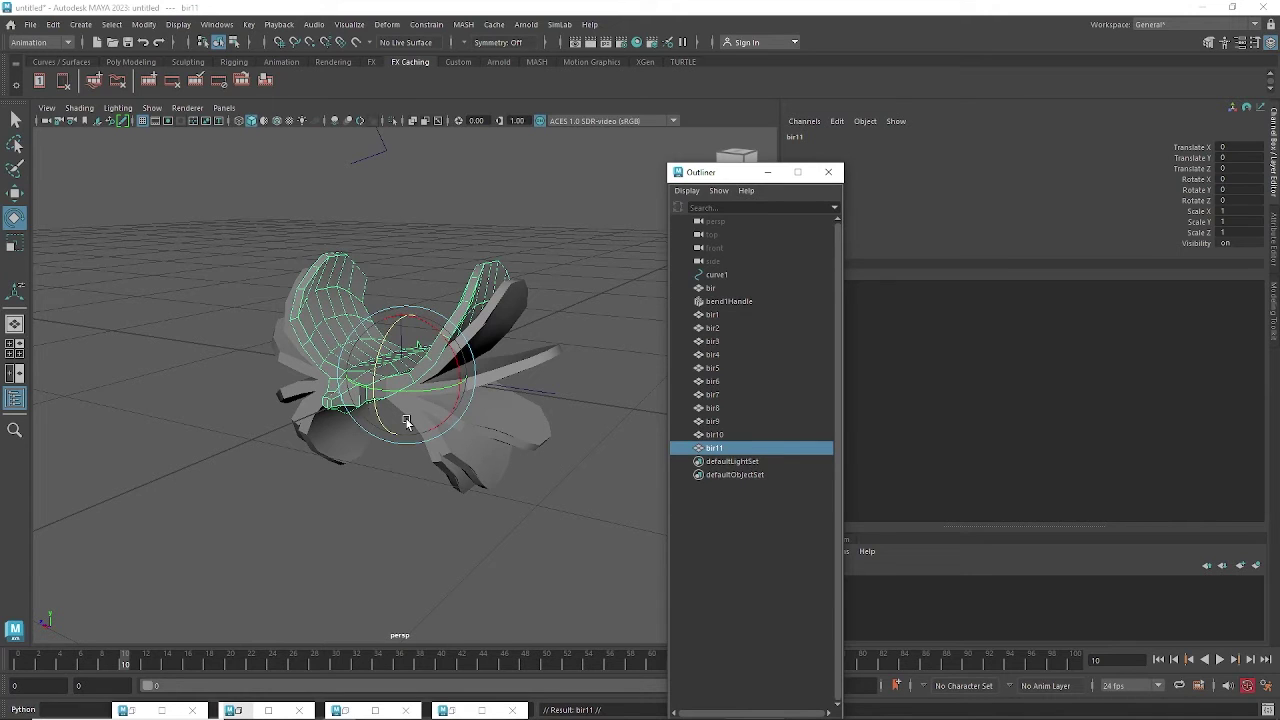
pyautogui.click(735, 289)
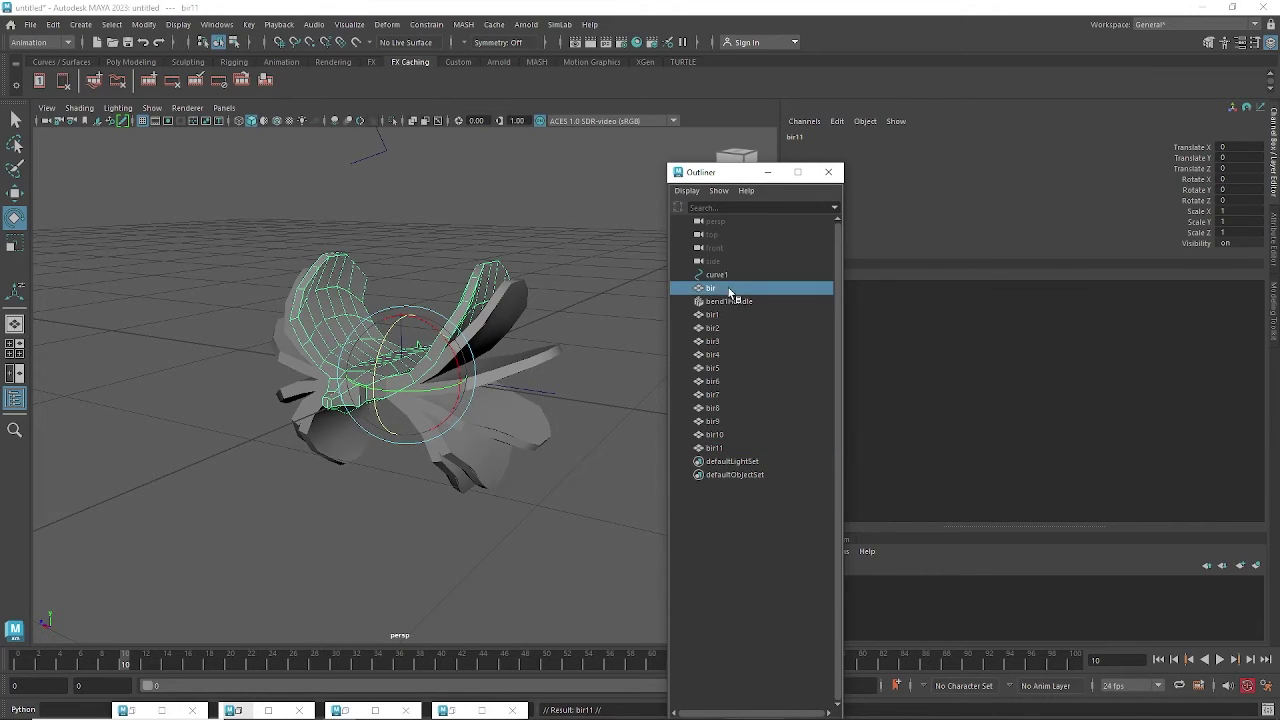
pyautogui.keyDown('shift'); pyautogui.click(737, 301); pyautogui.keyUp('shift')
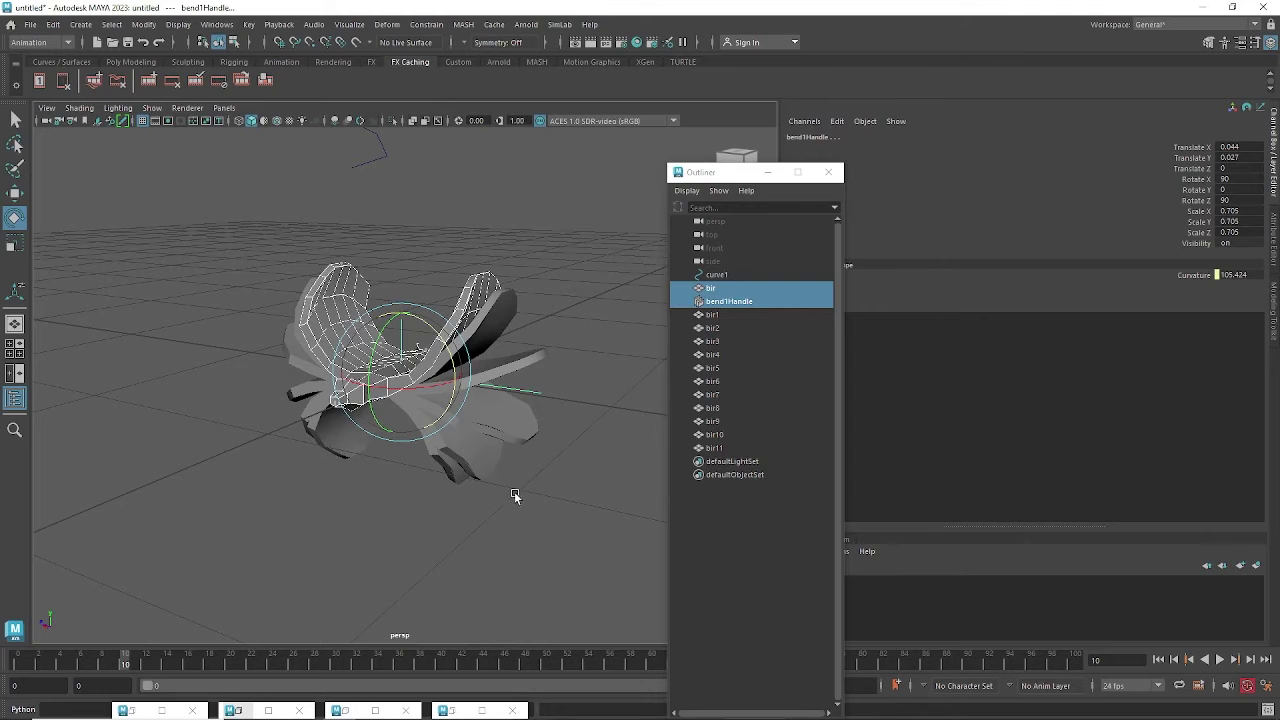
# Delete the original bir mesh and its bend handle, then select copies bir1–bir11.
pyautogui.press('Delete')
pyautogui.keyDown('alt'); pyautogui.moveTo(485, 416); pyautogui.dragTo(503, 400); pyautogui.keyUp('alt')
pyautogui.moveTo(449, 257); pyautogui.dragTo(479, 596)
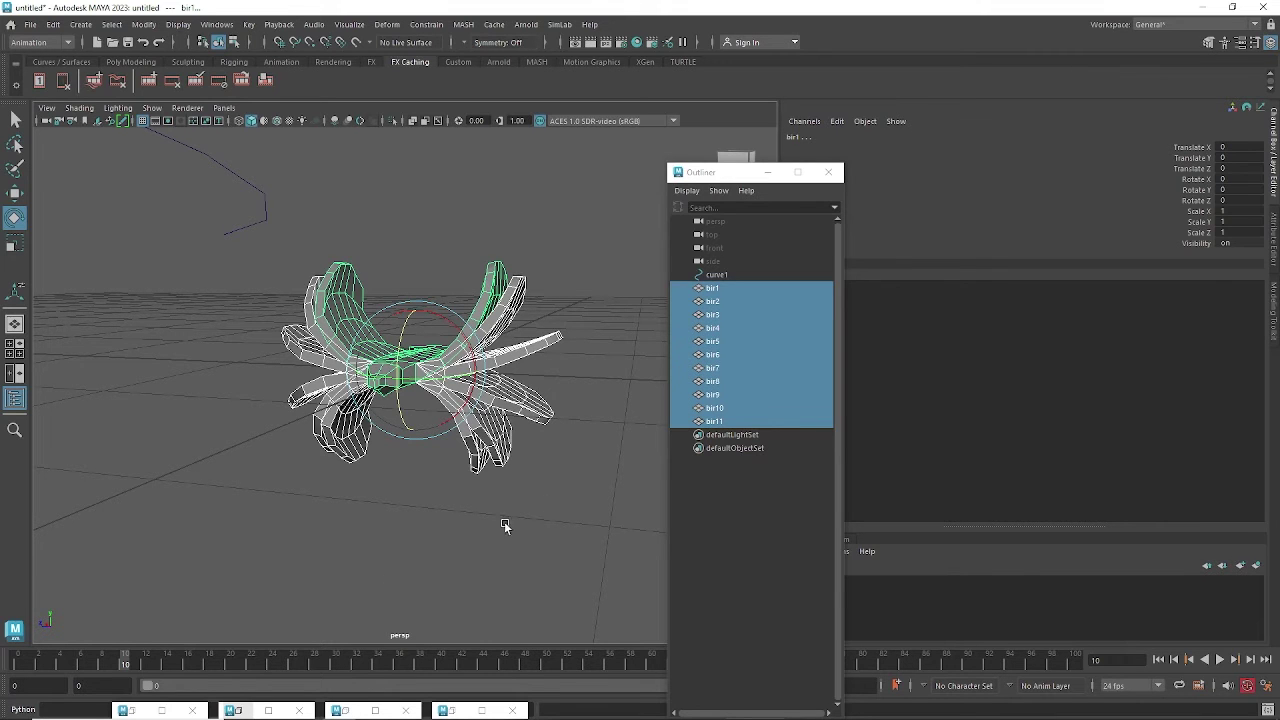
# Pull the view out to the whole scene and select the path curve curve1.
pyautogui.keyDown('alt'); pyautogui.moveTo(560, 457); pyautogui.dragTo(451, 440, button='right'); pyautogui.keyUp('alt')
pyautogui.keyDown('alt'); pyautogui.moveTo(451, 440); pyautogui.dragTo(451, 470); pyautogui.keyUp('alt')
pyautogui.keyDown('alt'); pyautogui.moveTo(451, 470); pyautogui.dragTo(198, 340, button='right'); pyautogui.keyUp('alt')
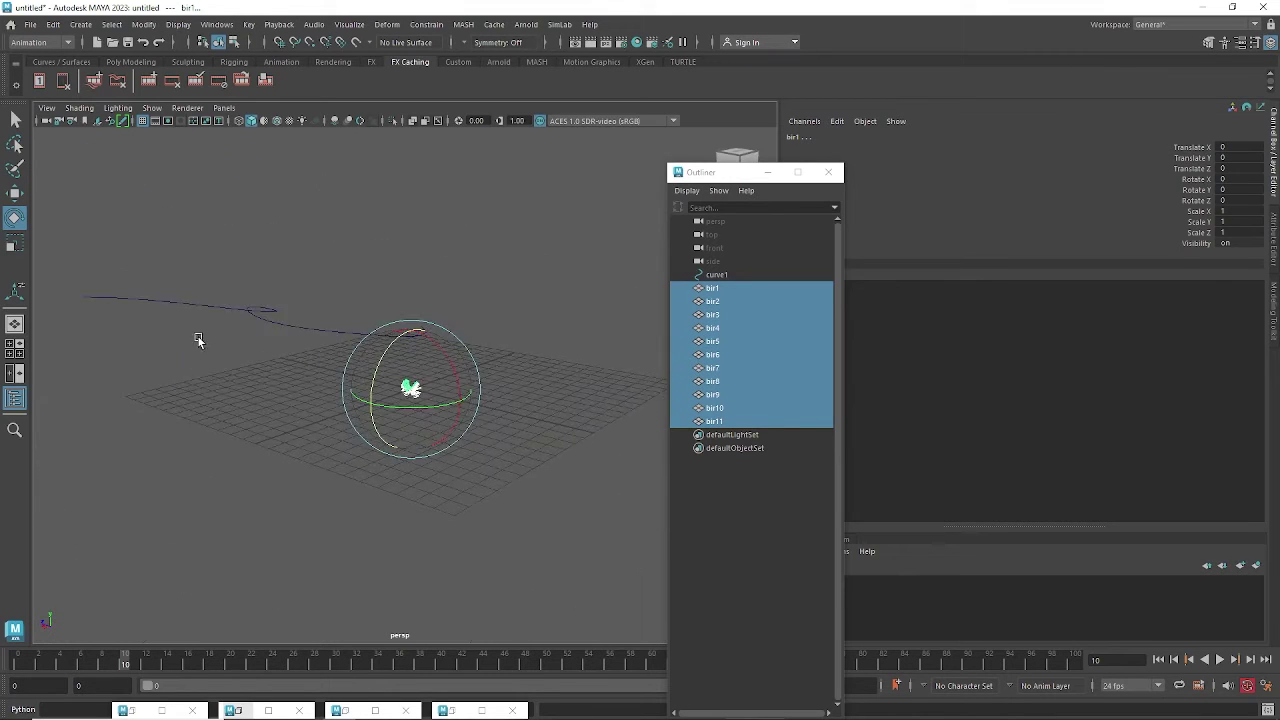
pyautogui.keyDown('alt'); pyautogui.moveTo(198, 340); pyautogui.dragTo(300, 405); pyautogui.keyUp('alt')
pyautogui.click(320, 329)
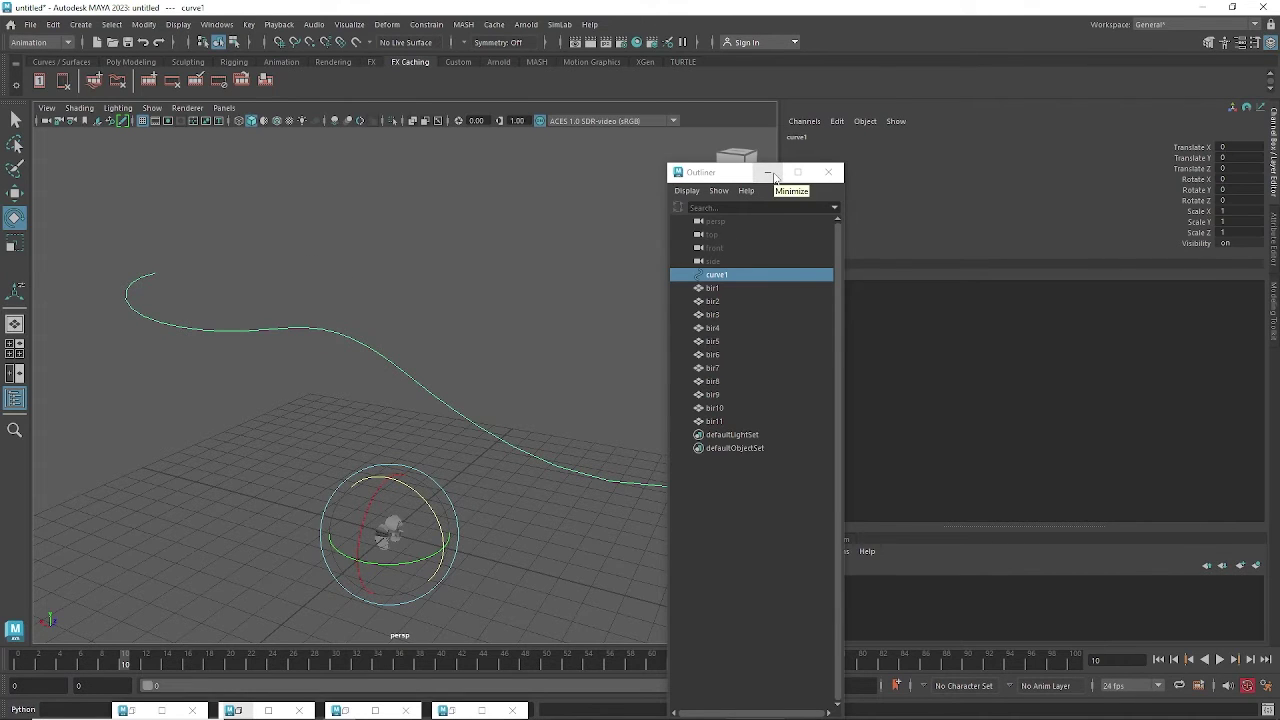
# Close the Outliner and switch over to the Google Meet window.
pyautogui.click(828, 172)
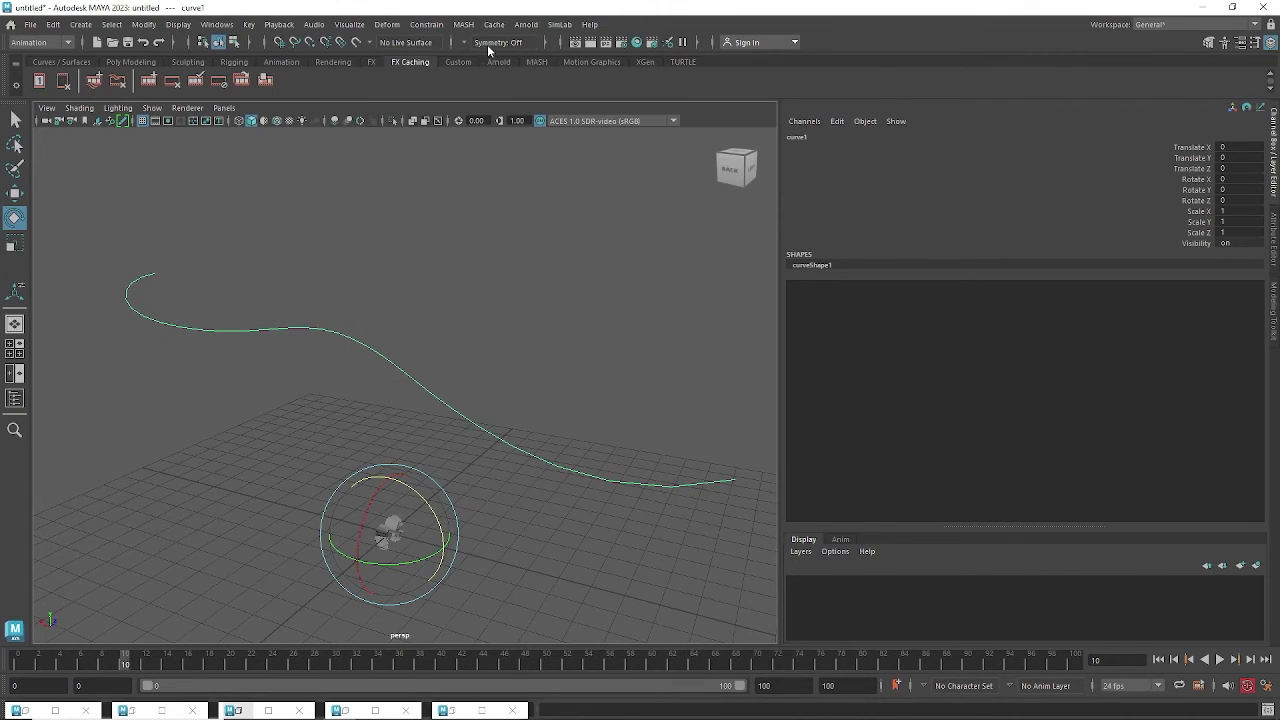
pyautogui.click(38, 42)
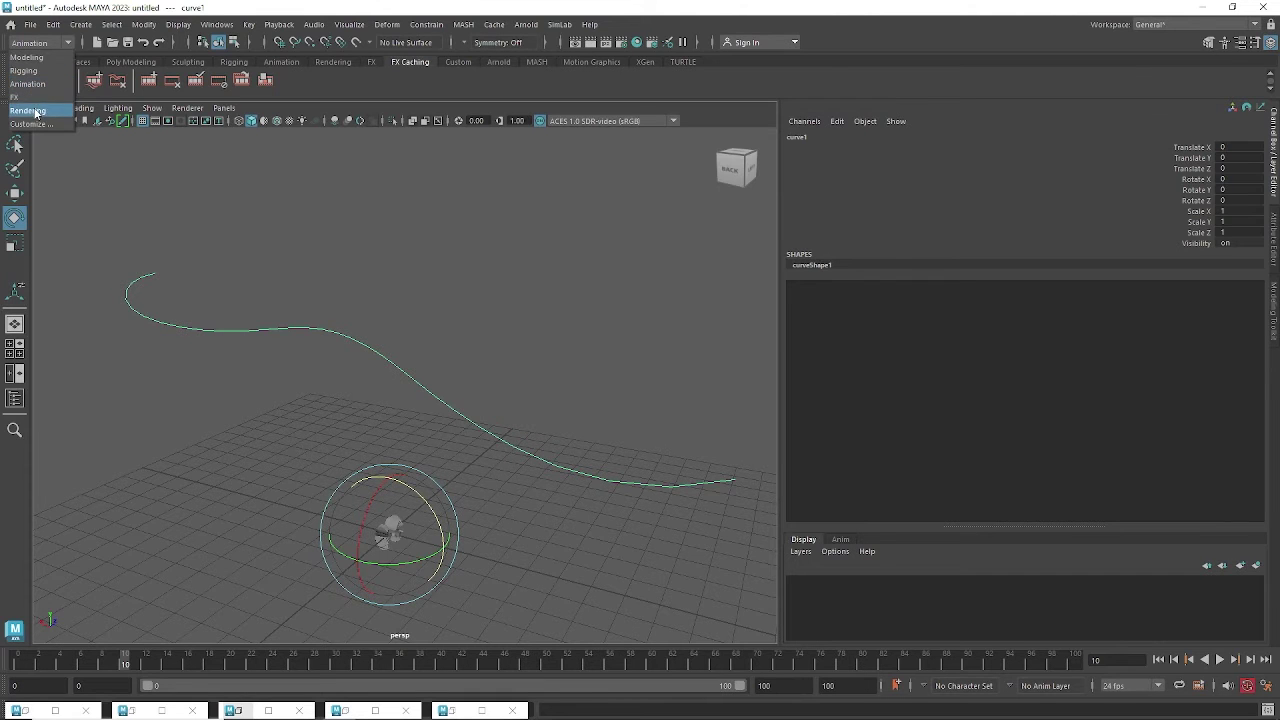
pyautogui.moveTo(170, 716)
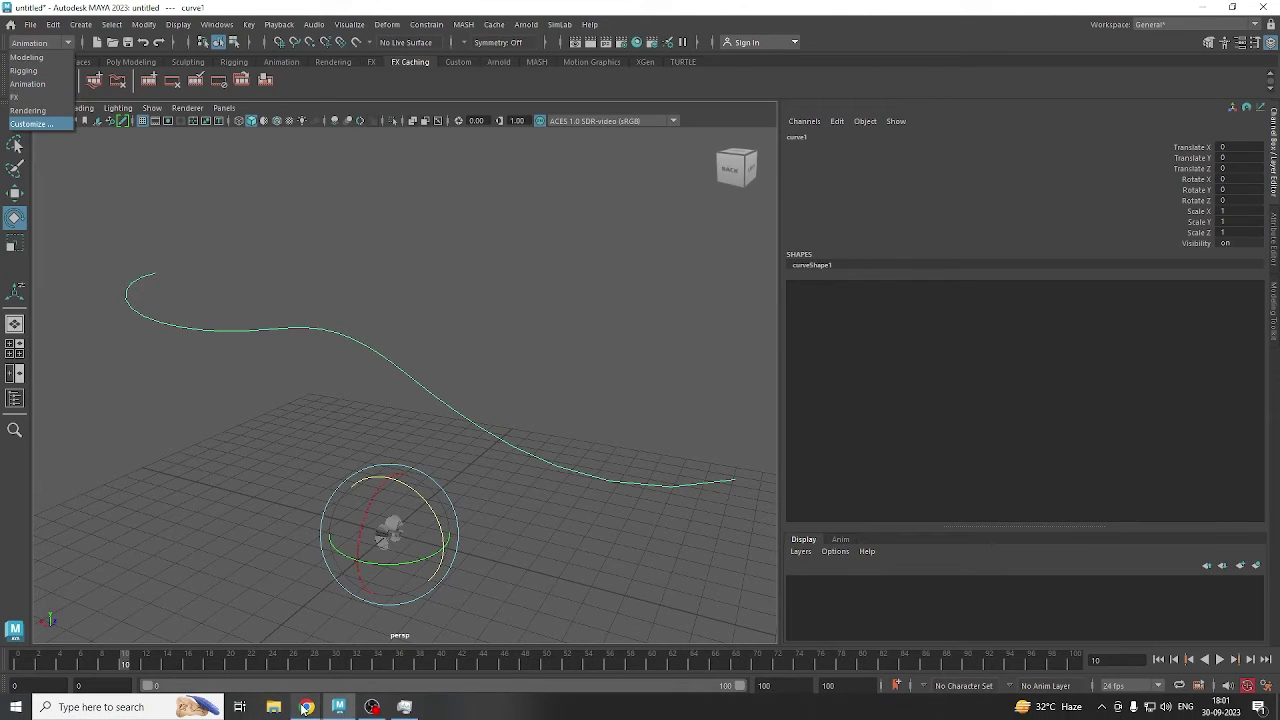
pyautogui.moveTo(303, 708)
pyautogui.click(268, 650)
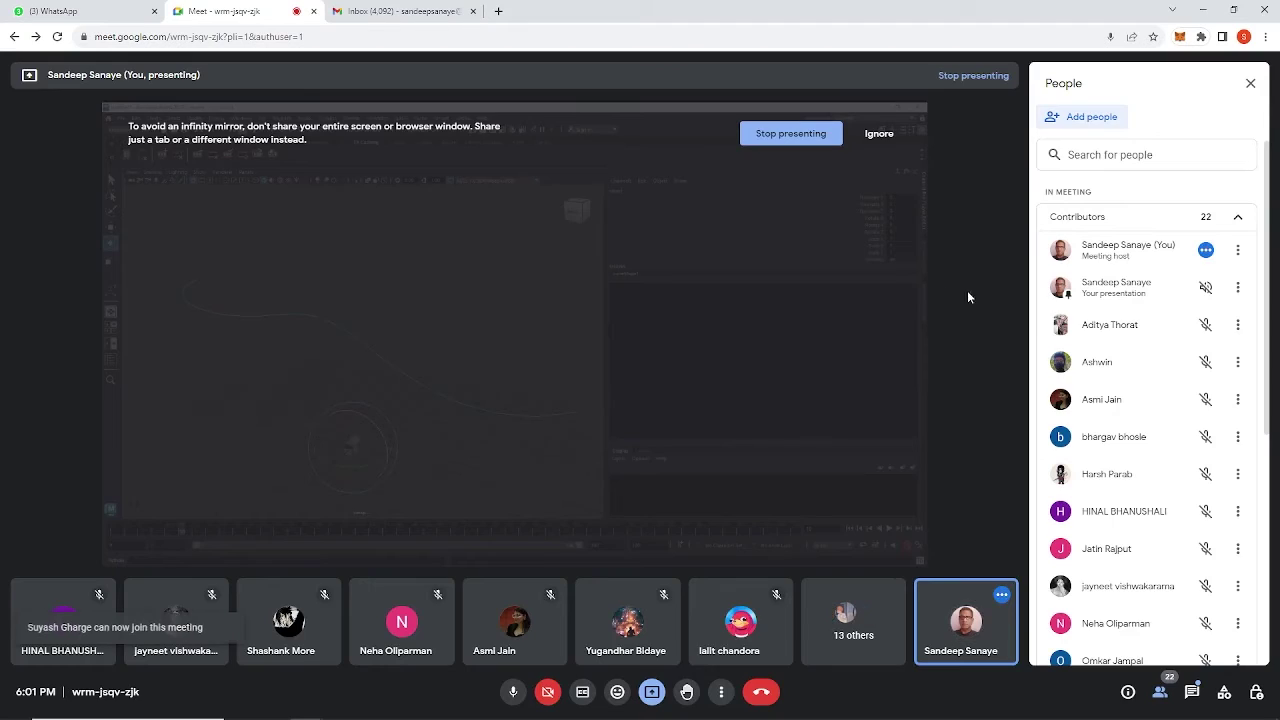
# Scroll the Meet People panel, minimize Chrome back to Maya, and drag-select curve1.
pyautogui.scroll(-1, 1270, 370)
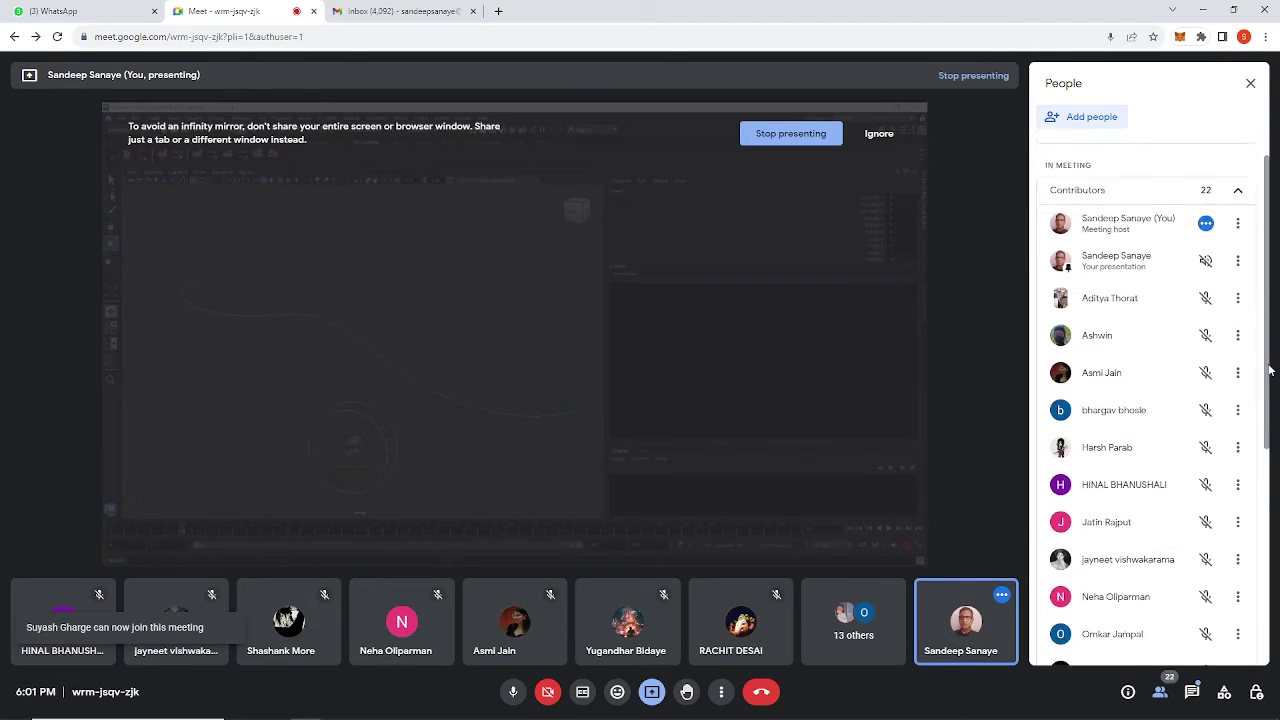
pyautogui.moveTo(1270, 370); pyautogui.dragTo(1278, 208)
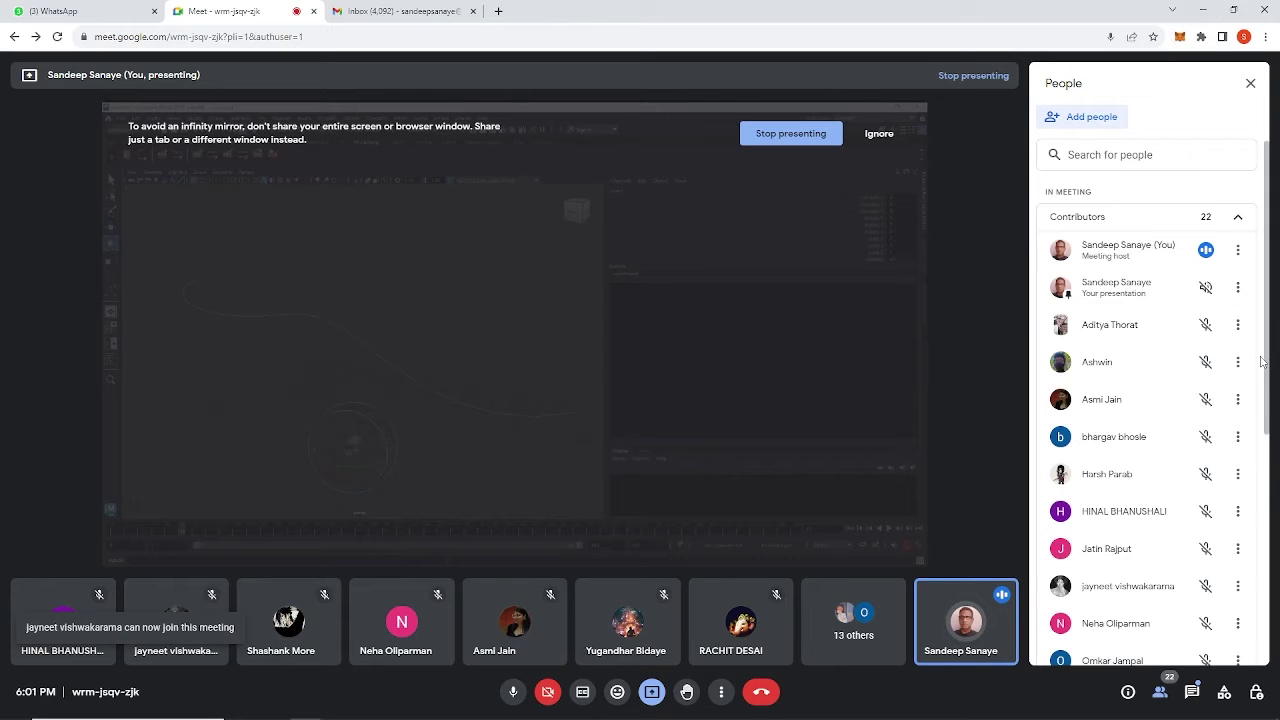
pyautogui.scroll(-3, 1267, 349)
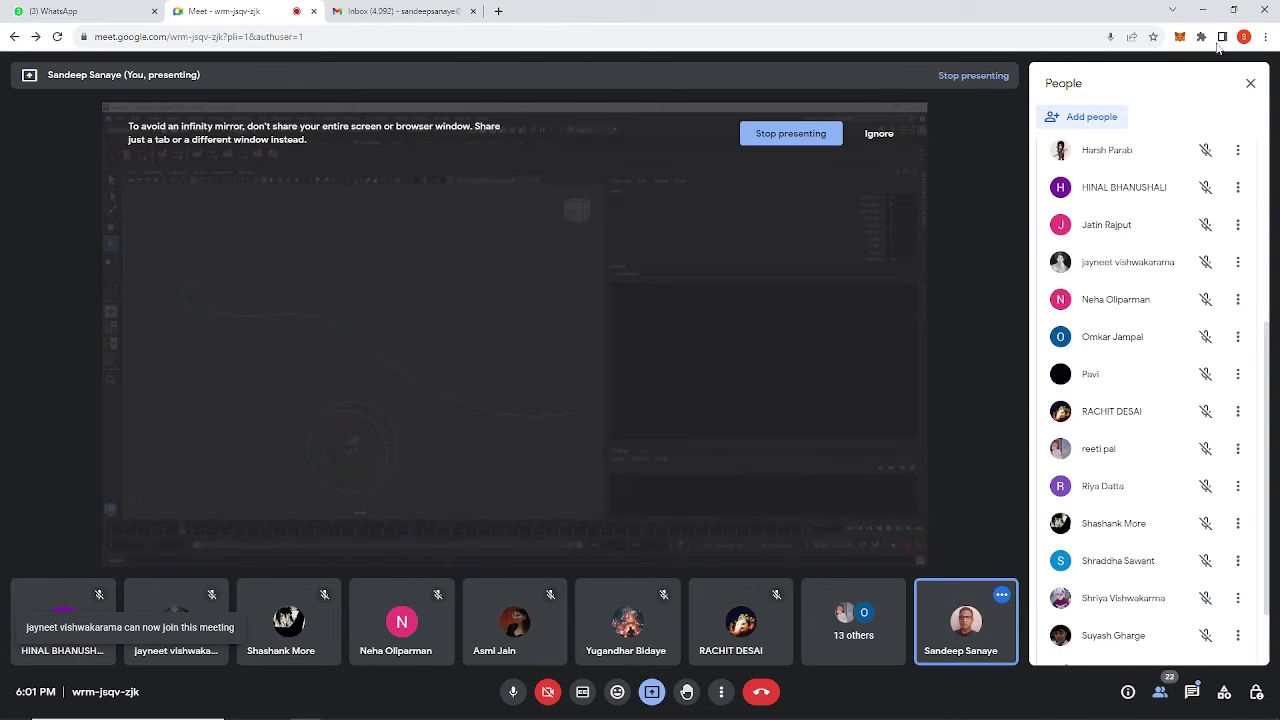
pyautogui.click(1206, 12)
pyautogui.moveTo(412, 312); pyautogui.dragTo(314, 383)
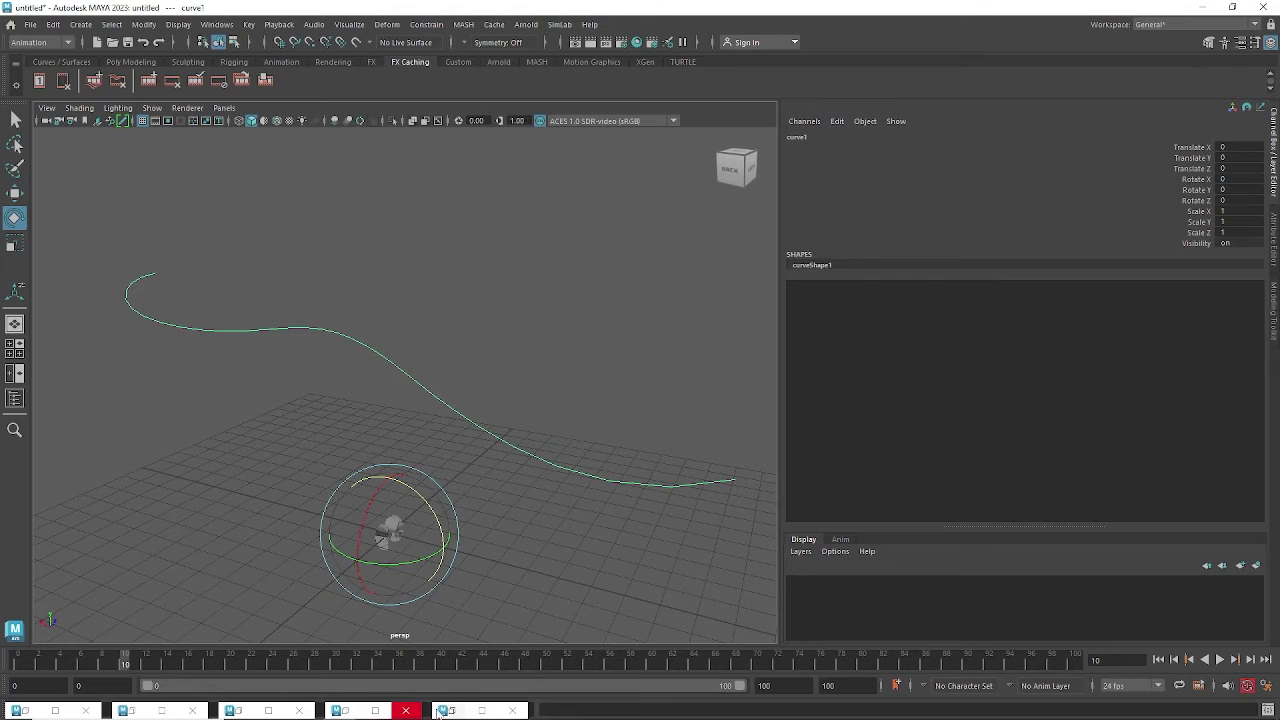
# Restore the Google Meet window from its Chrome taskbar preview.
pyautogui.moveTo(310, 707)
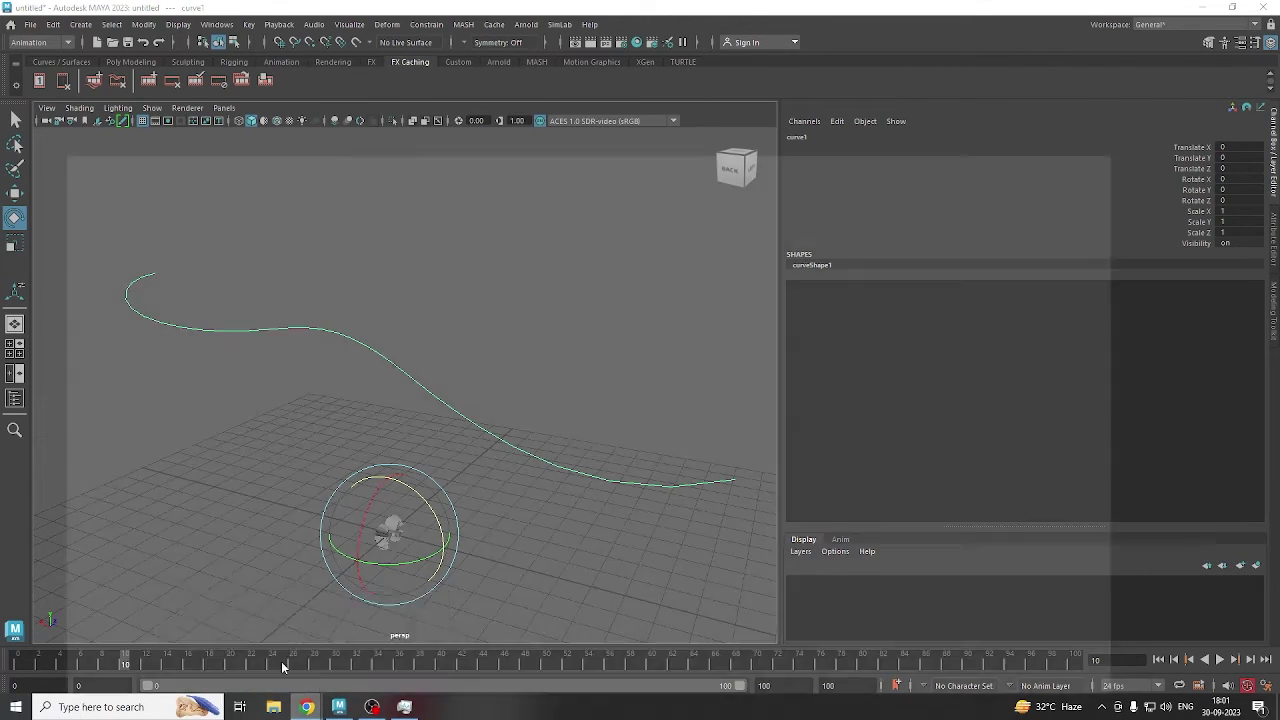
pyautogui.click(281, 661)
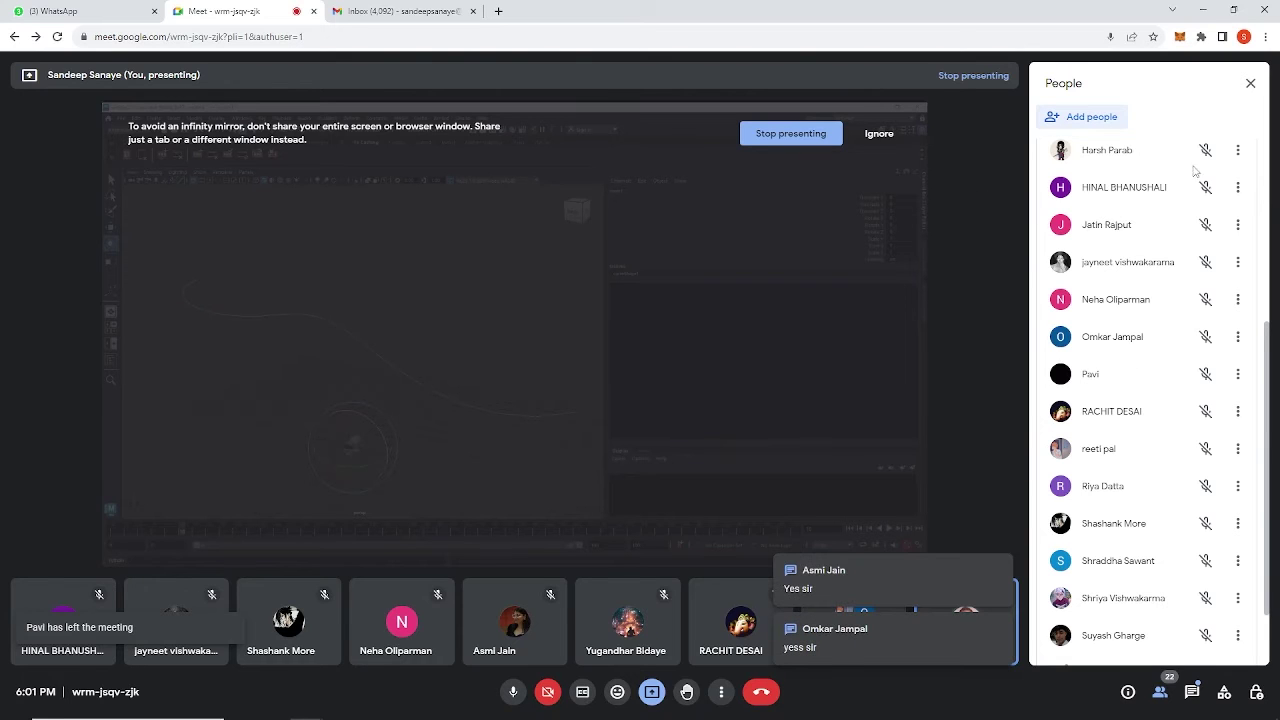
# Minimize Chrome and drag-select curve1 in the Maya viewport.
pyautogui.click(1204, 13)
pyautogui.moveTo(443, 317); pyautogui.dragTo(368, 388)
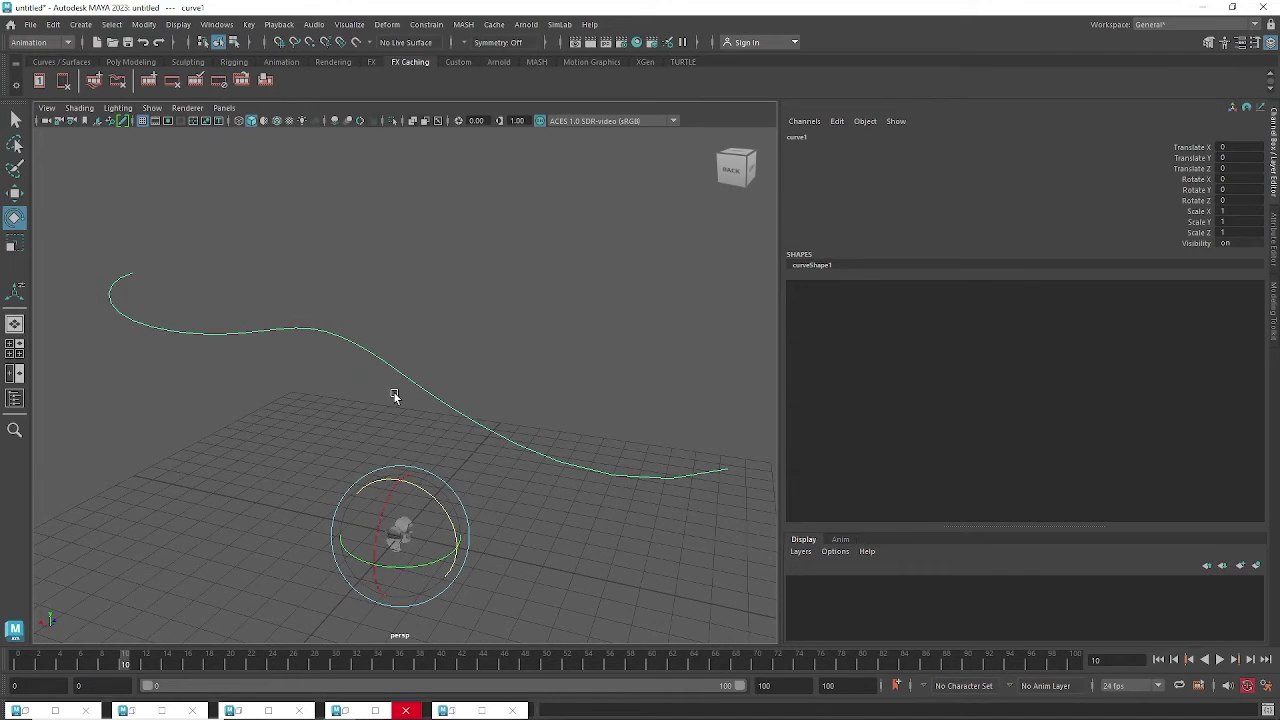
# Switch the menu set to FX.
pyautogui.click(527, 25)
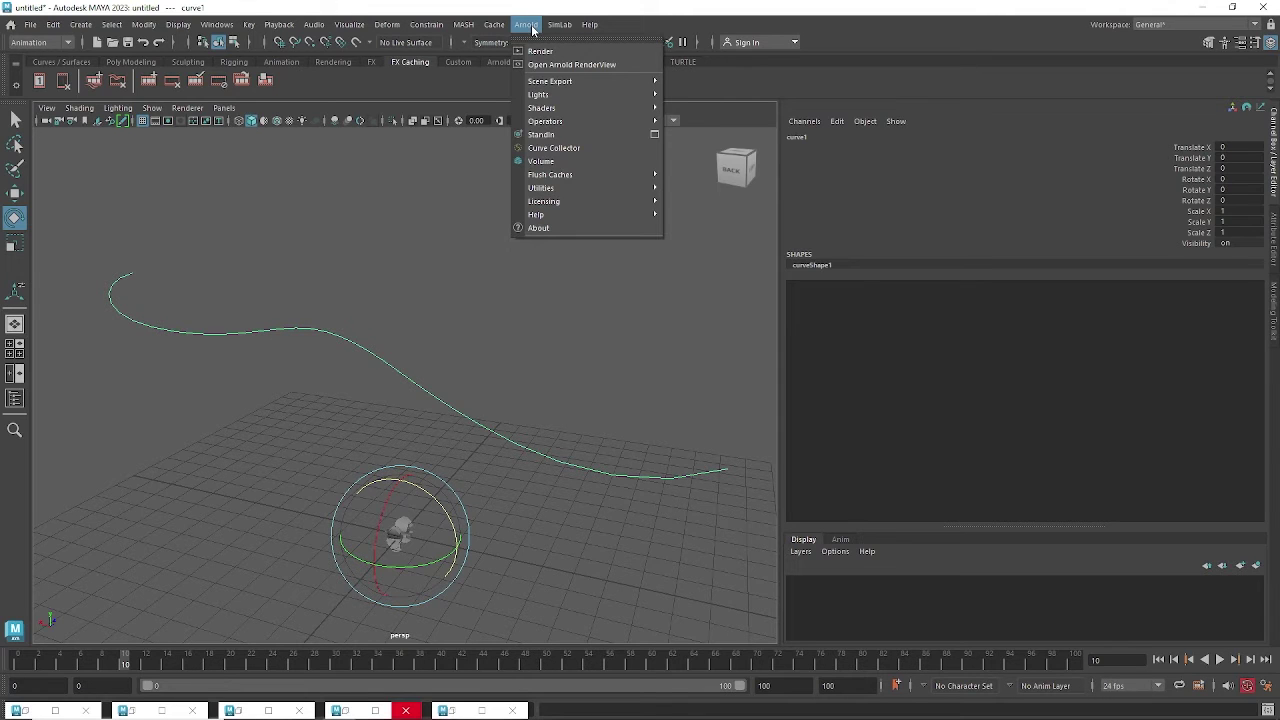
pyautogui.click(22, 44)
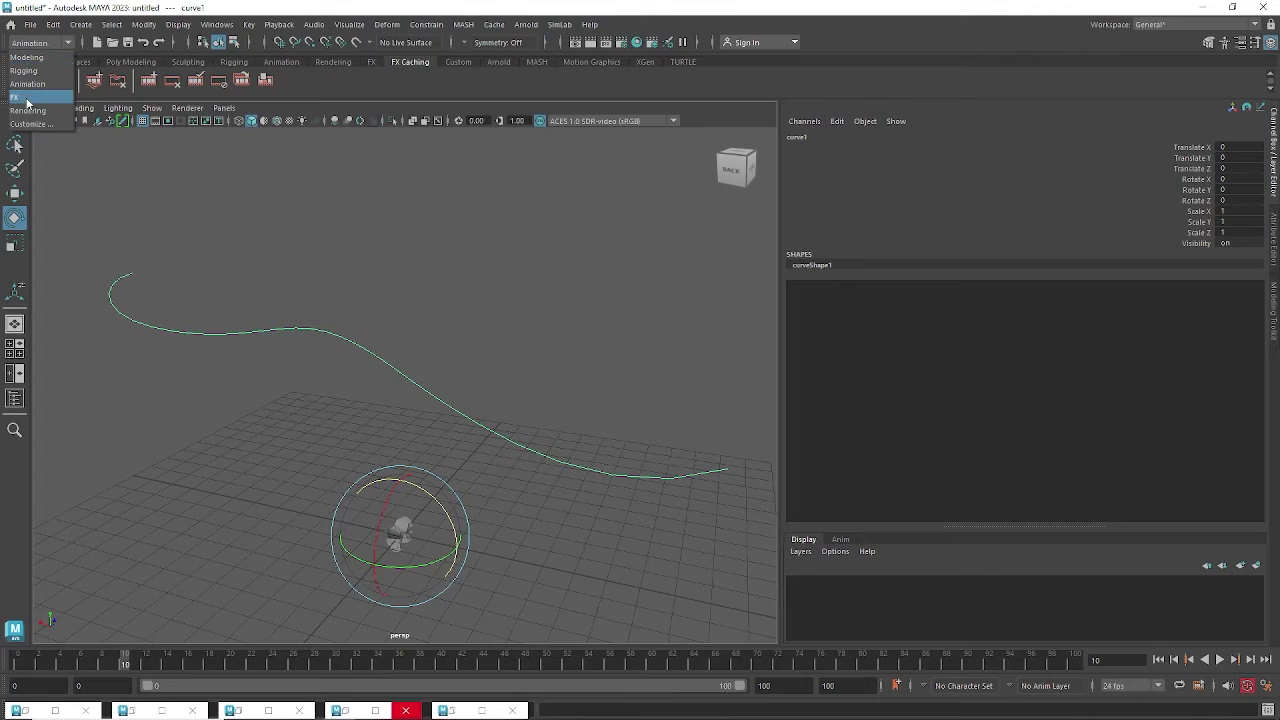
pyautogui.click(20, 97)
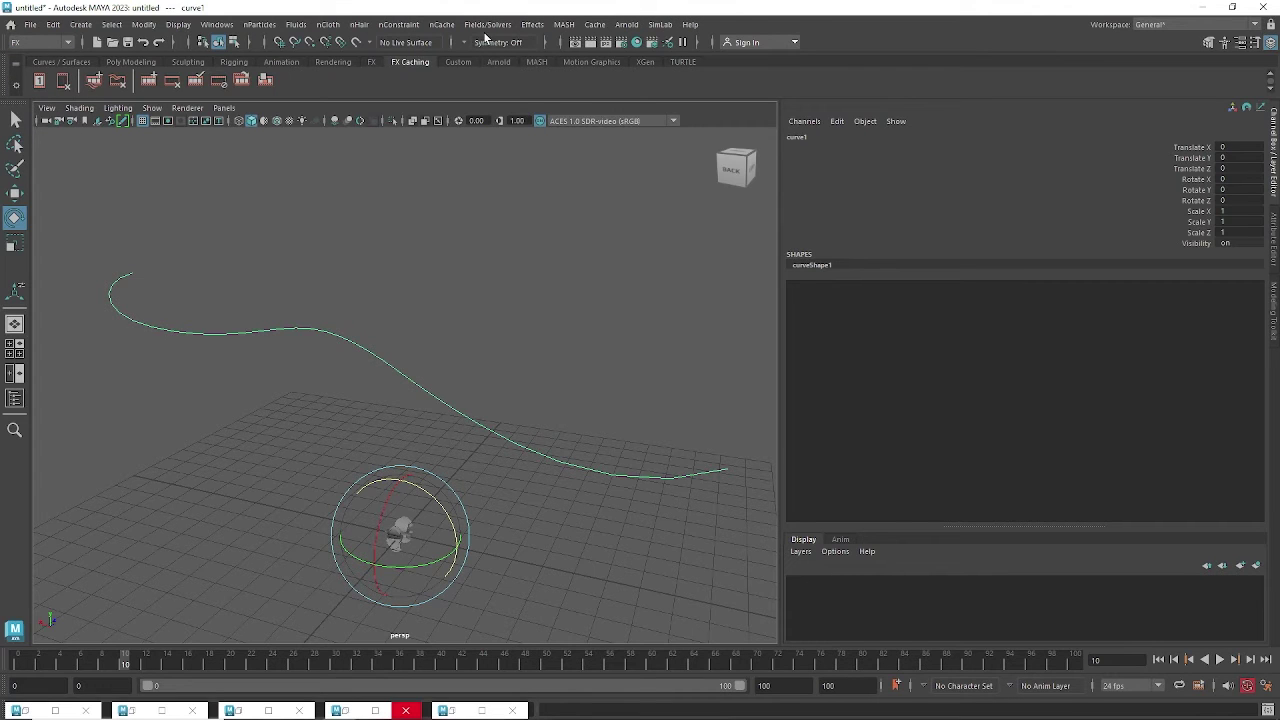
# Create a curve flow along curve1 with the Create Curve Flow options reset to defaults.
pyautogui.click(532, 24)
pyautogui.moveTo(566, 138)
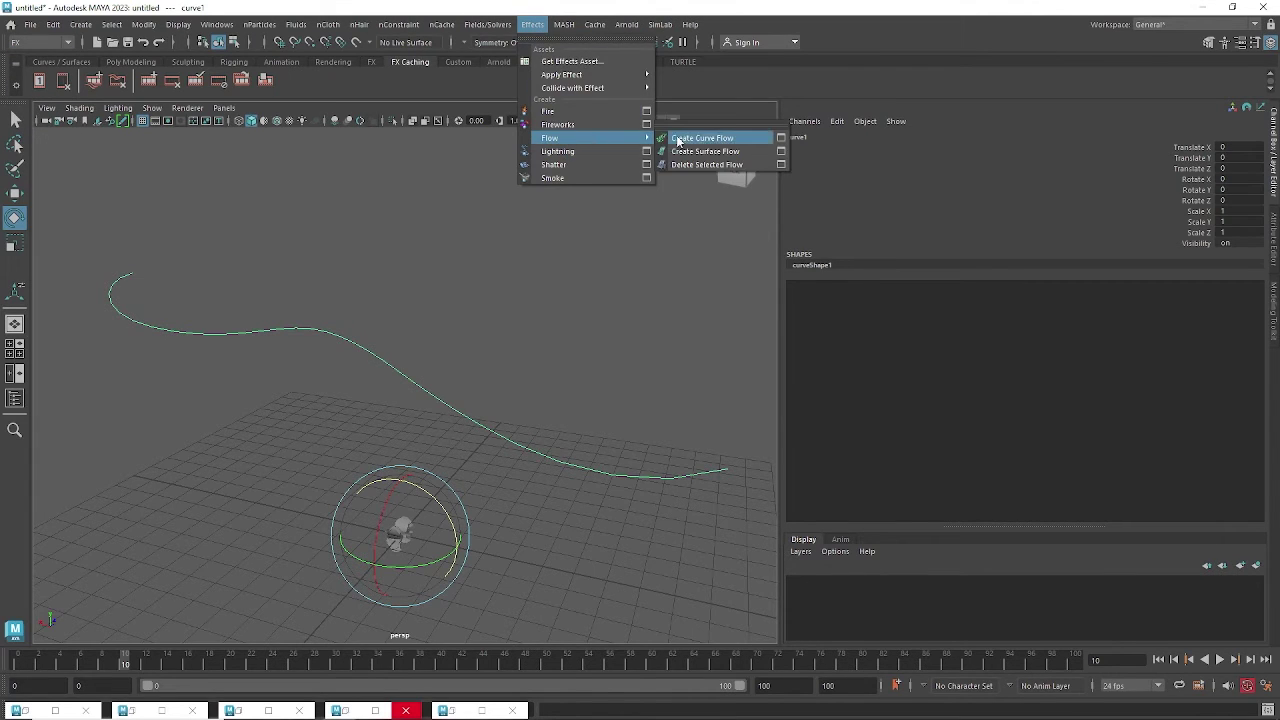
pyautogui.click(781, 138)
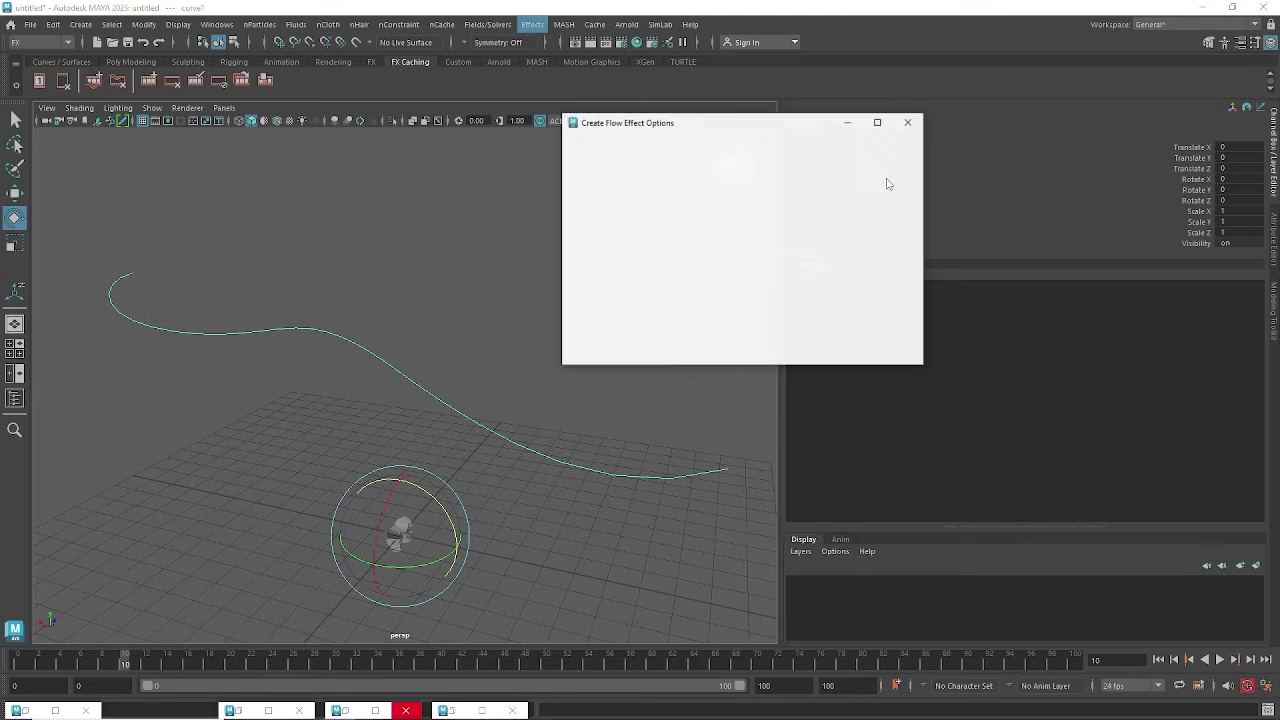
pyautogui.moveTo(706, 115); pyautogui.dragTo(866, 110)
pyautogui.click(698, 125)
pyautogui.click(706, 150)
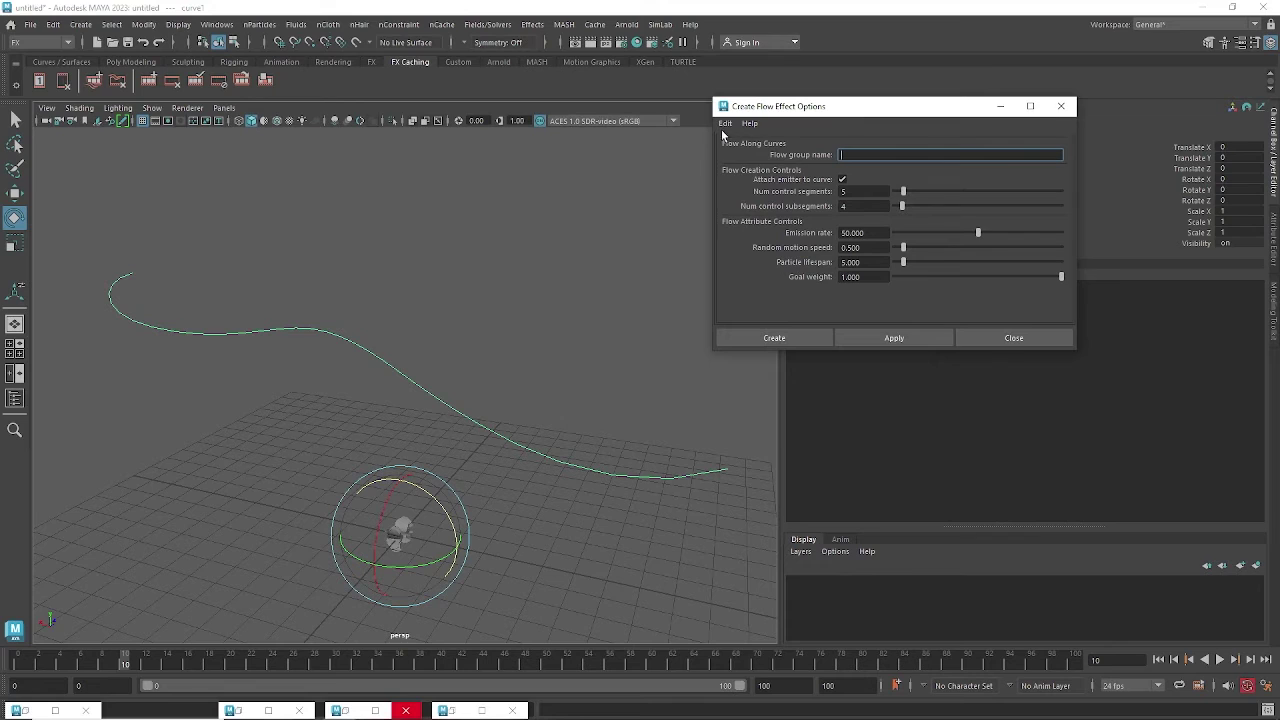
pyautogui.click(804, 343)
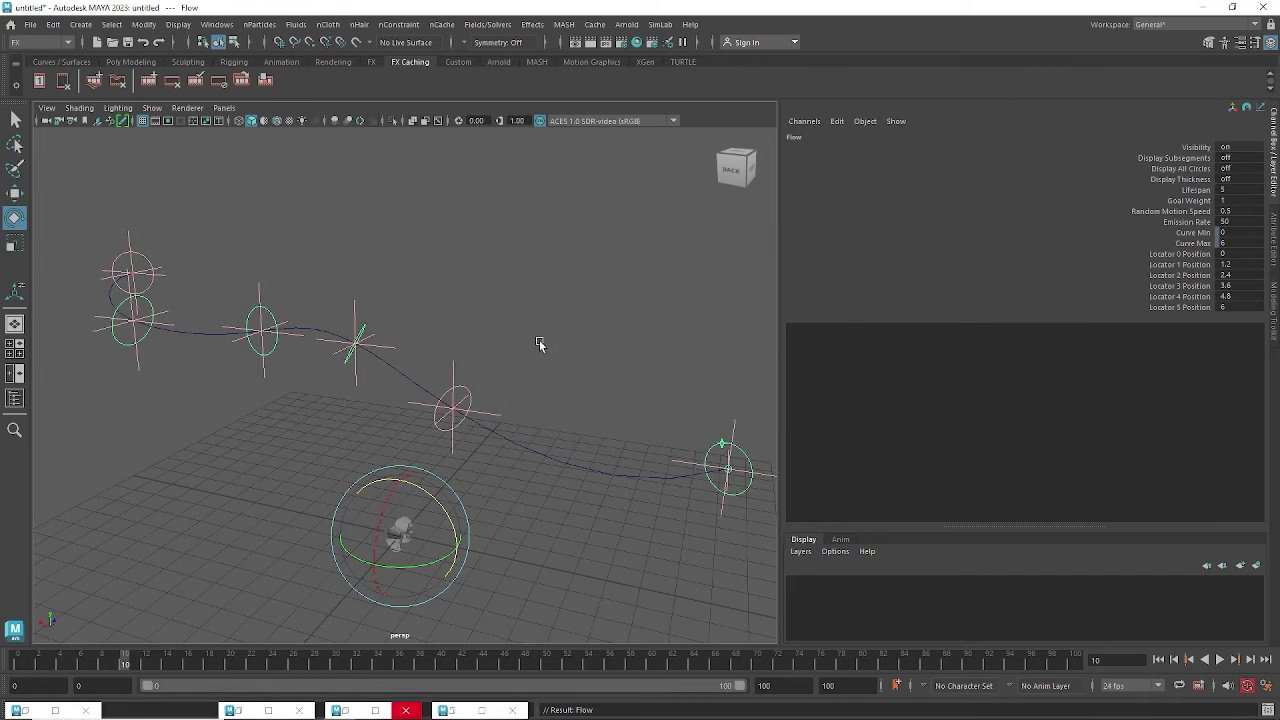
# Orbit around the new flow locators and briefly play the animation to preview the flow.
pyautogui.keyDown('alt'); pyautogui.moveTo(538, 344); pyautogui.dragTo(337, 314); pyautogui.keyUp('alt')
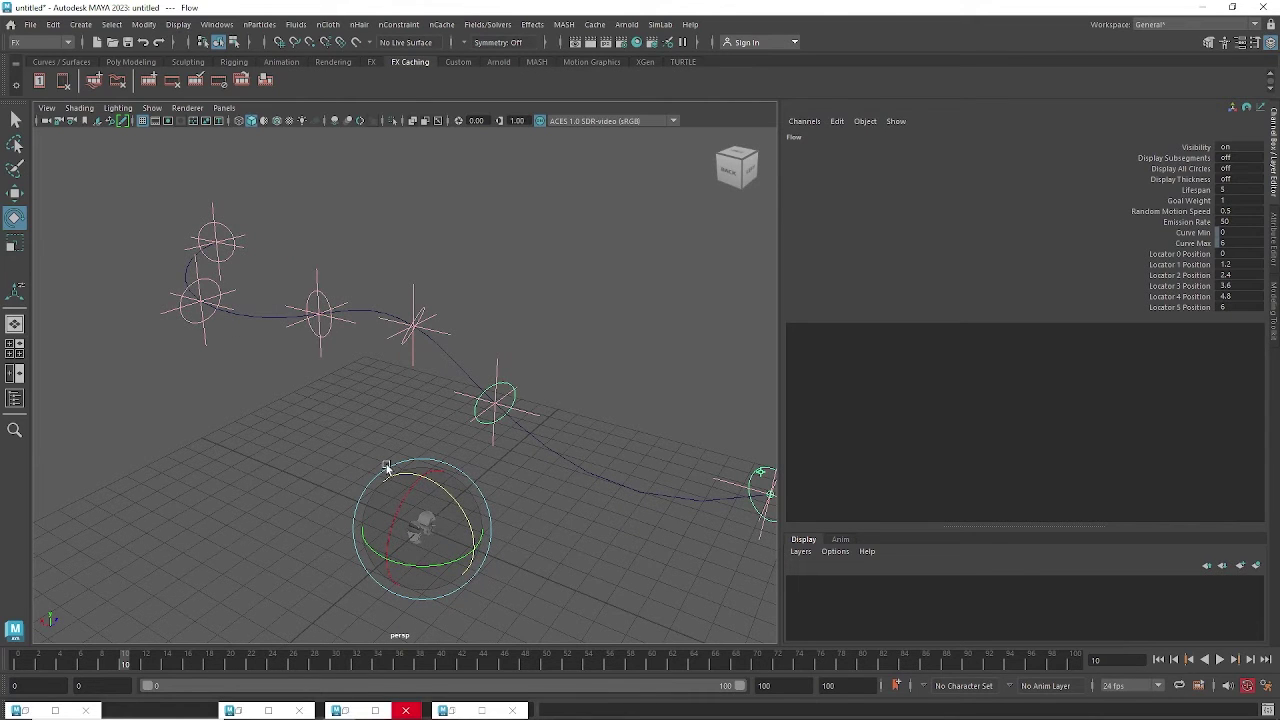
pyautogui.keyDown('alt'); pyautogui.moveTo(309, 320); pyautogui.dragTo(422, 402); pyautogui.keyUp('alt')
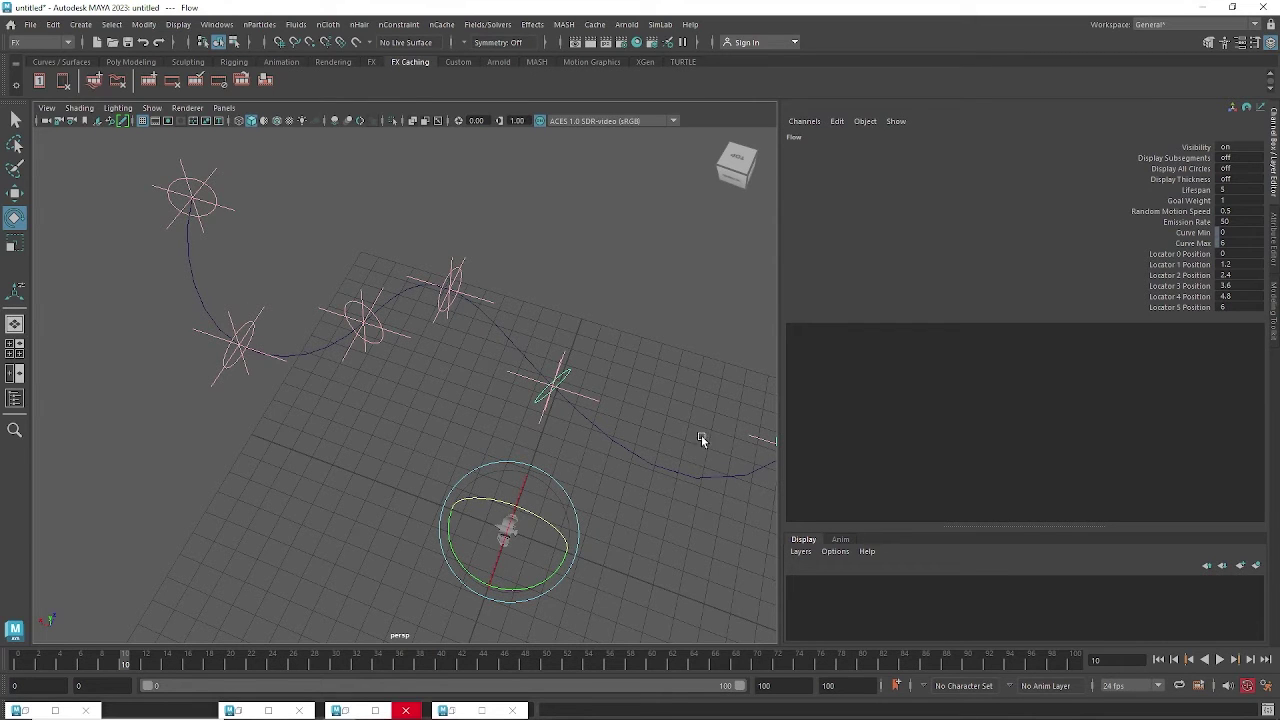
pyautogui.scroll(-3, 660, 422)
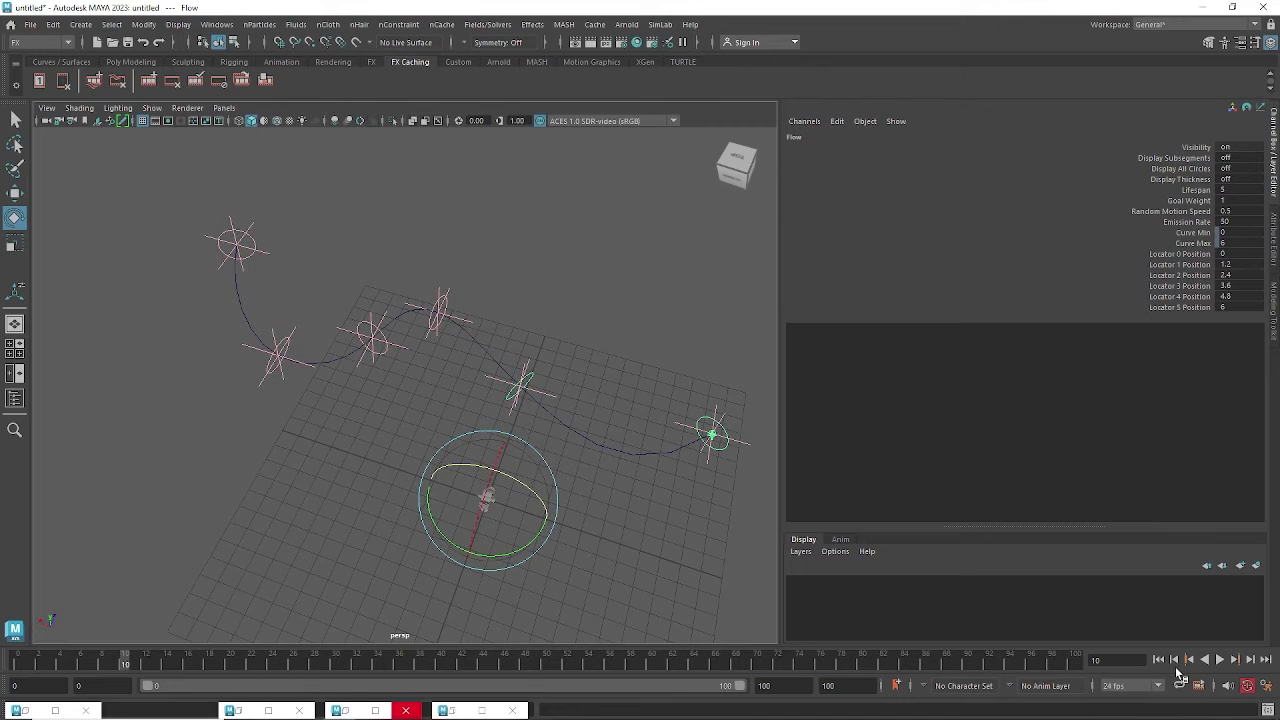
pyautogui.click(1222, 661)
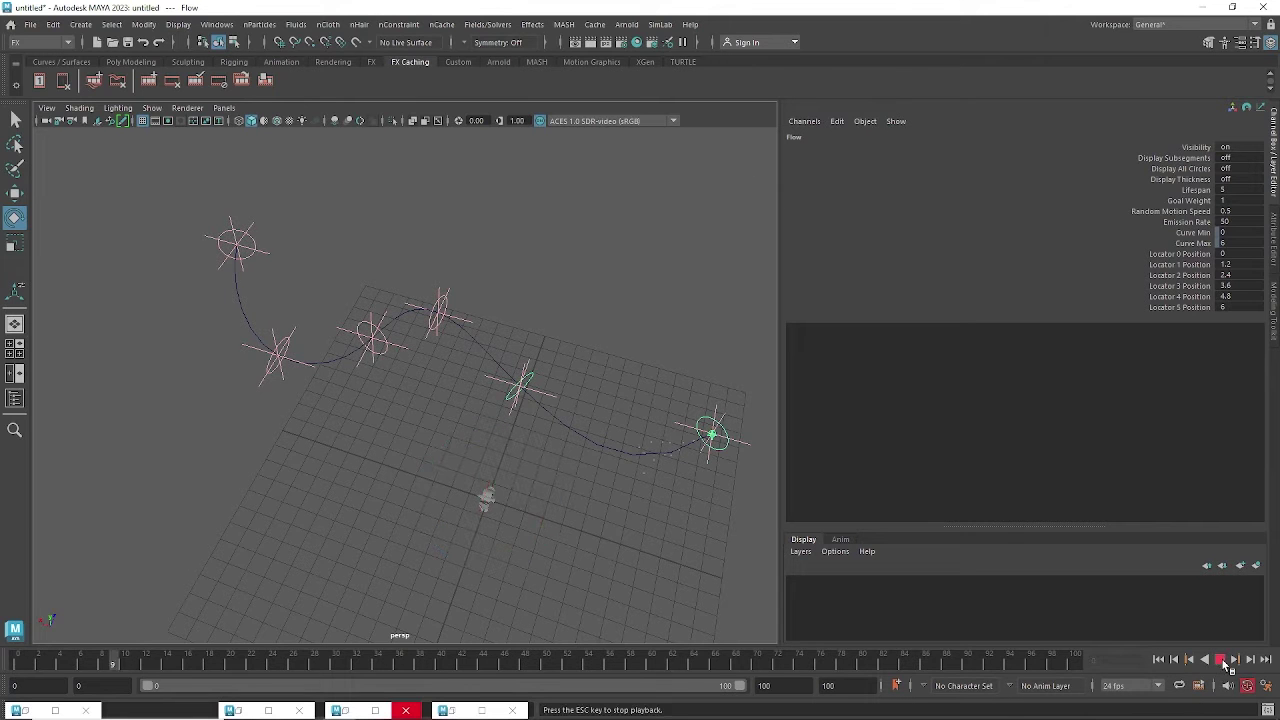
pyautogui.click(1222, 661)
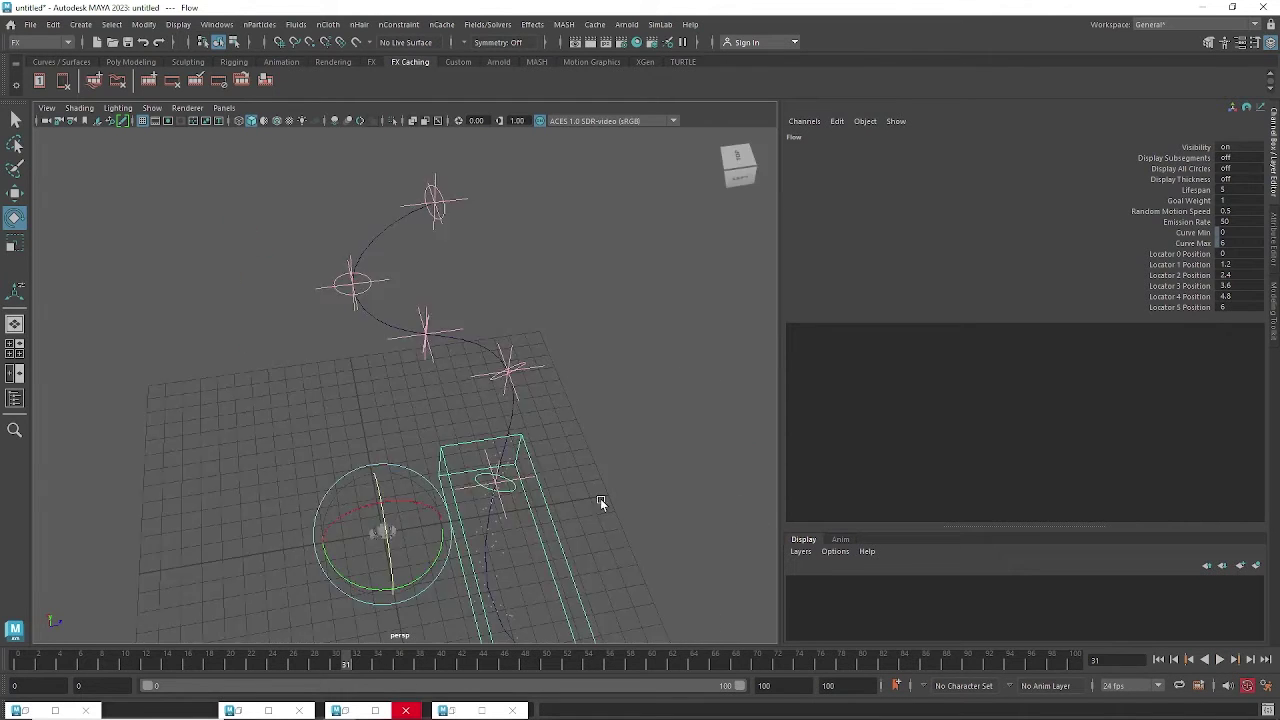
pyautogui.keyDown('alt'); pyautogui.moveTo(600, 498); pyautogui.dragTo(518, 494); pyautogui.keyUp('alt')
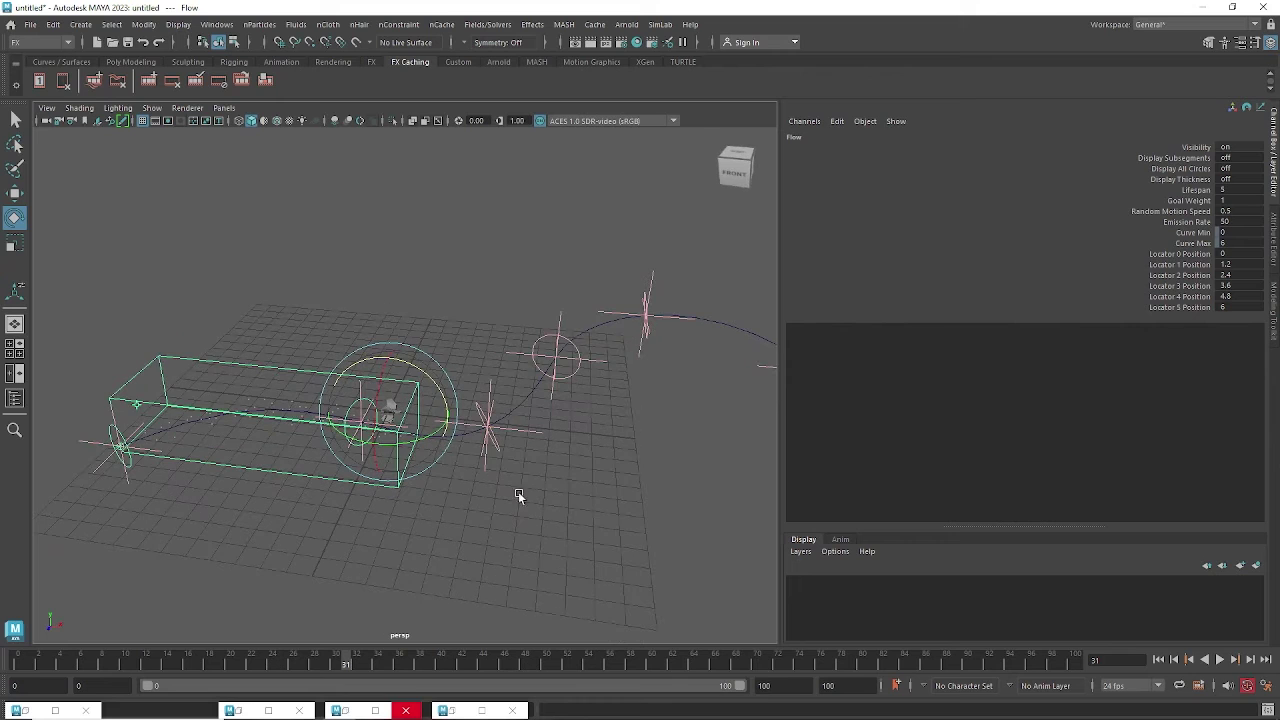
pyautogui.click(1220, 660)
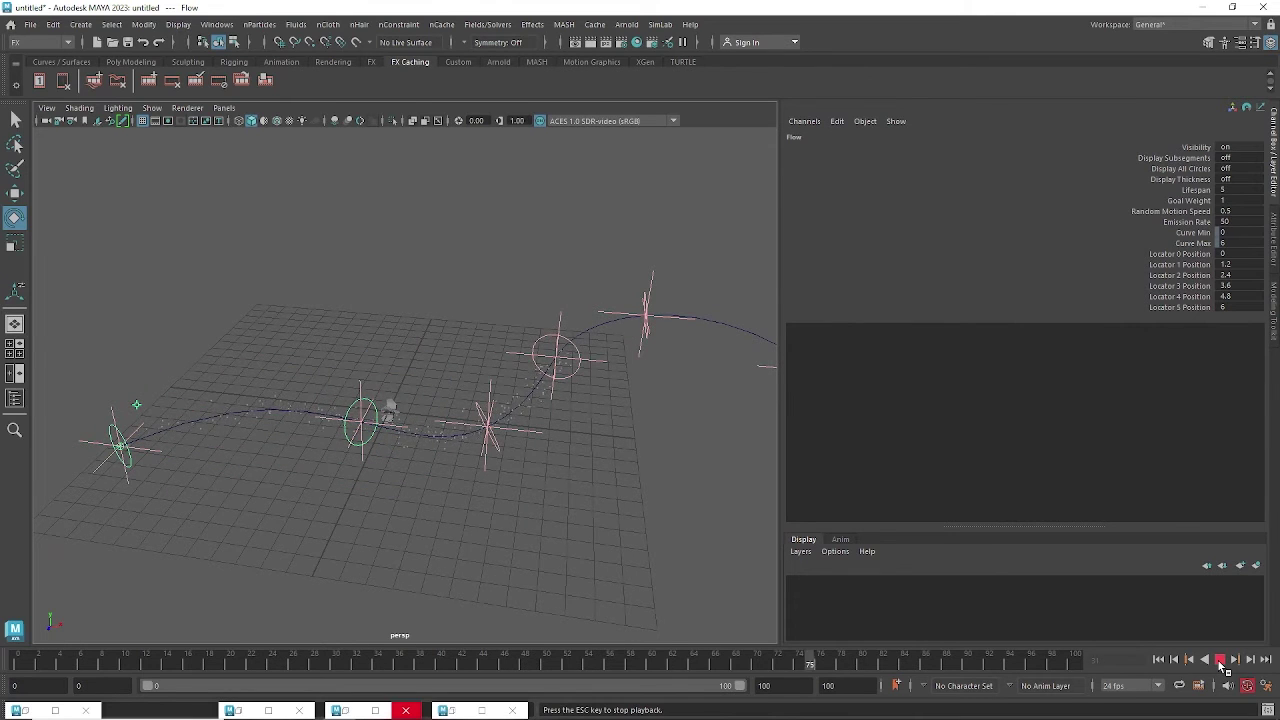
pyautogui.click(1220, 660)
# Deselect, view the whole path, then replay the flow from the start, stopping at frame 28.
pyautogui.keyDown('alt'); pyautogui.moveTo(641, 508); pyautogui.dragTo(486, 326); pyautogui.keyUp('alt')
pyautogui.click(446, 386)
pyautogui.keyDown('alt'); pyautogui.moveTo(446, 382); pyautogui.dragTo(430, 395); pyautogui.keyUp('alt')
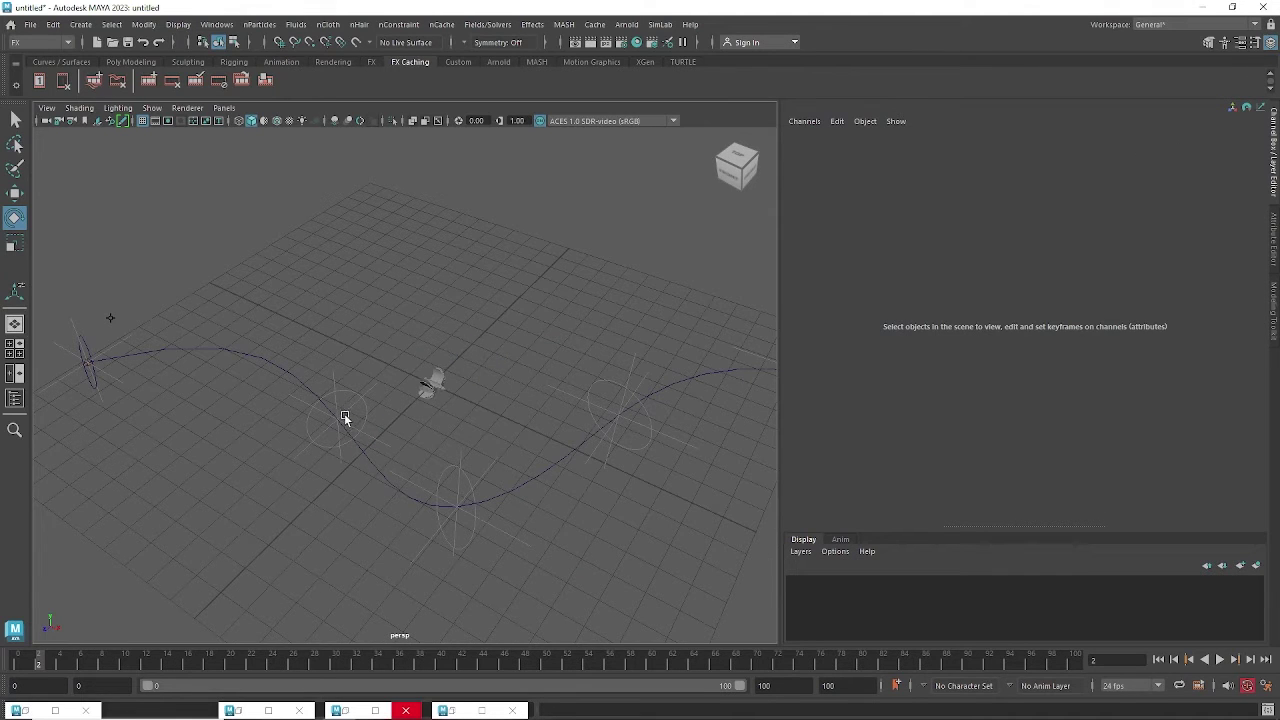
pyautogui.keyDown('alt'); pyautogui.moveTo(362, 412); pyautogui.dragTo(400, 430); pyautogui.keyUp('alt')
pyautogui.keyDown('alt'); pyautogui.moveTo(552, 432); pyautogui.dragTo(380, 400); pyautogui.keyUp('alt')
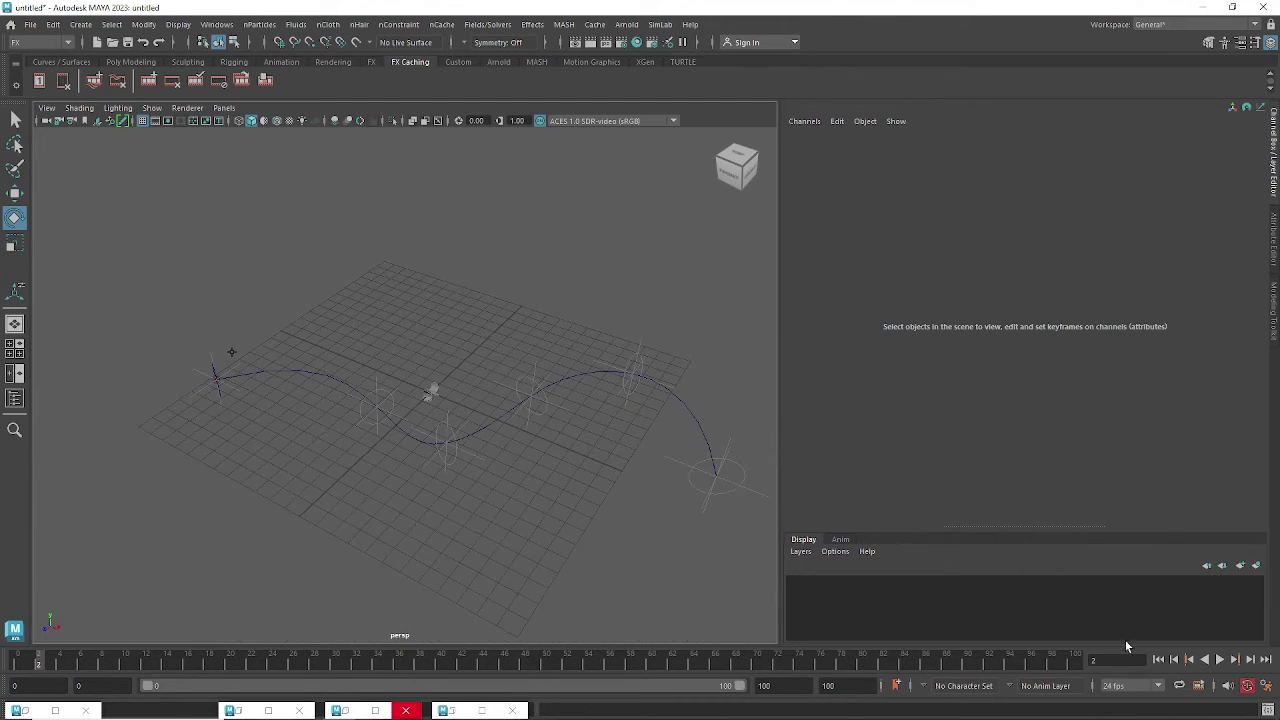
pyautogui.click(1158, 659)
pyautogui.click(1219, 659)
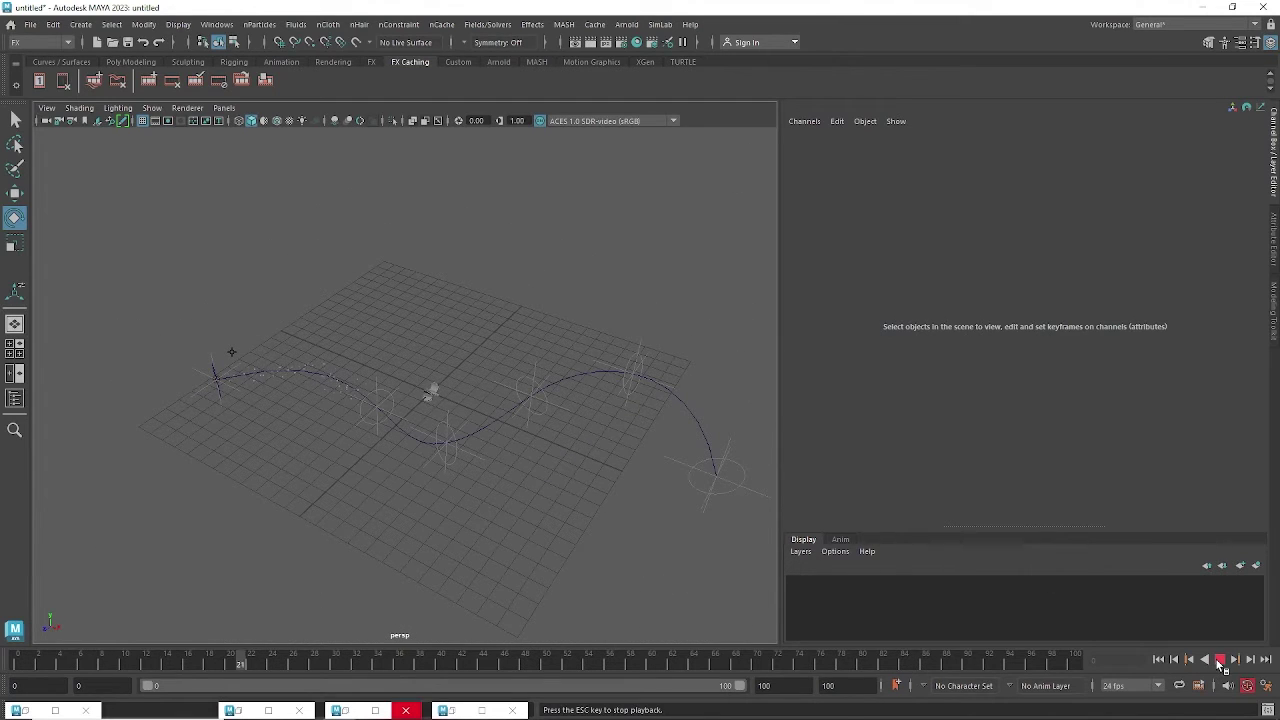
pyautogui.click(1219, 659)
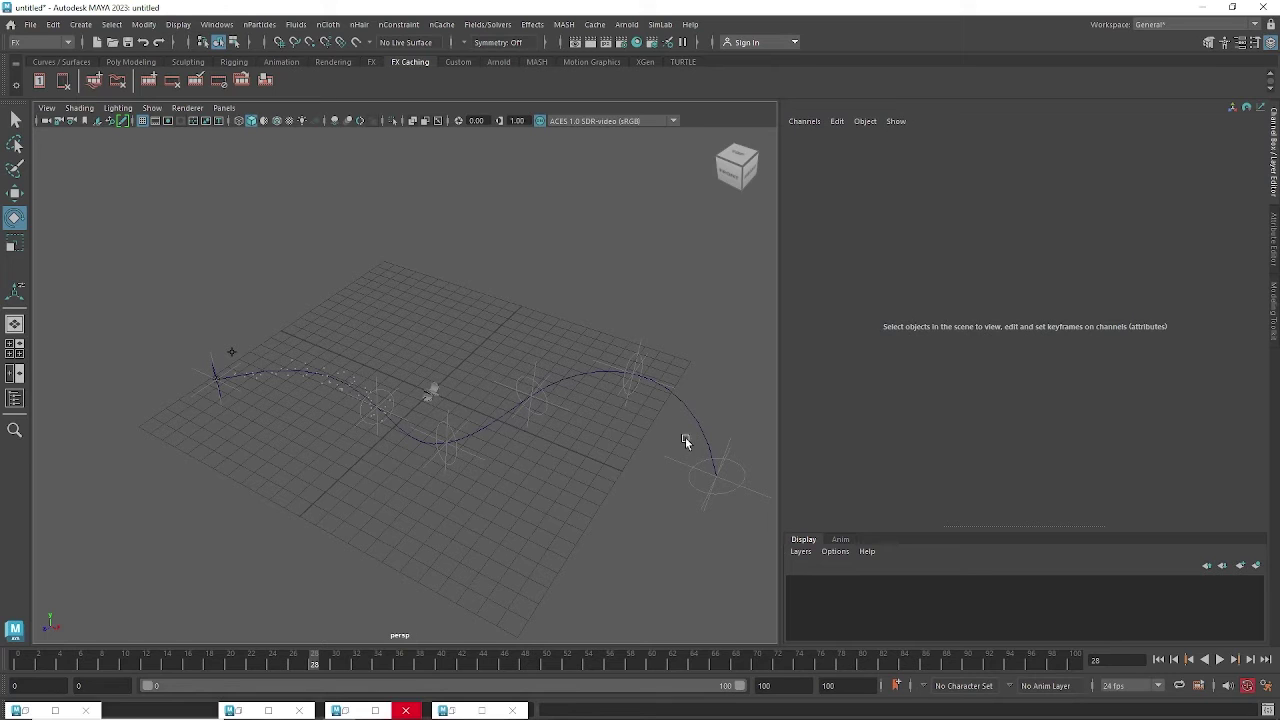
pyautogui.keyDown('alt'); pyautogui.moveTo(277, 371); pyautogui.dragTo(187, 335); pyautogui.keyUp('alt')
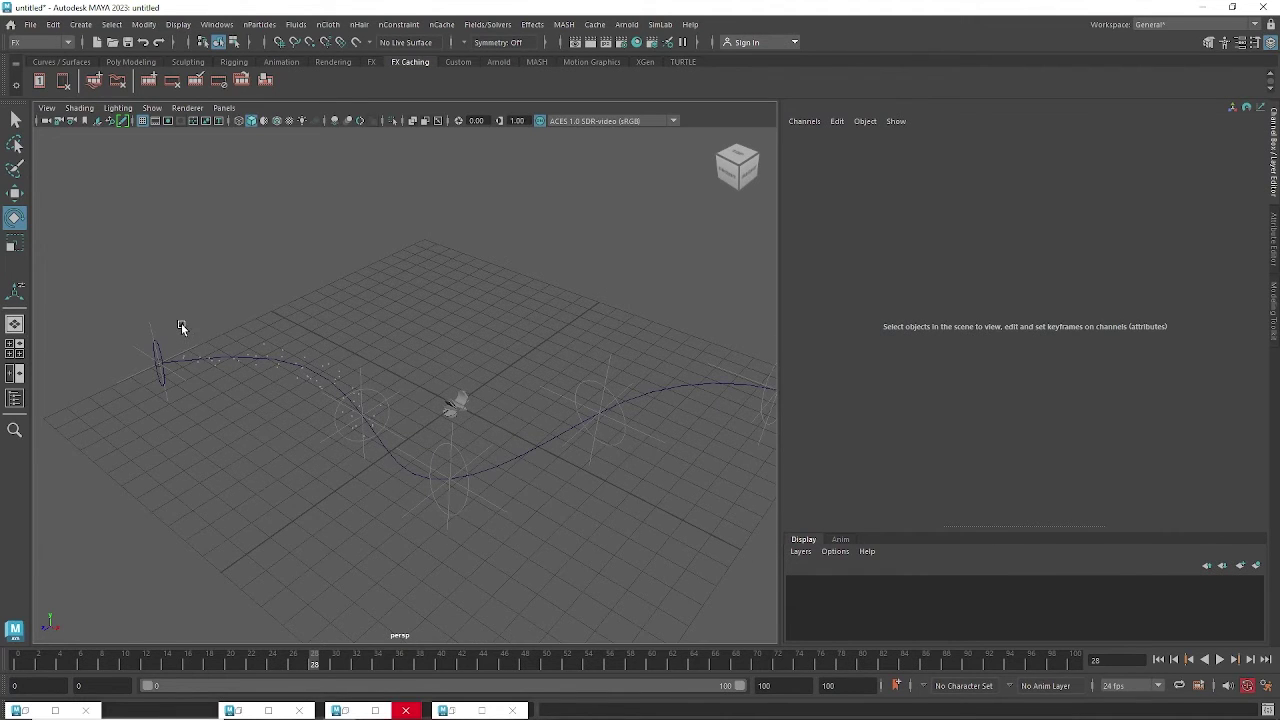
# Select the Flow effect so its lifespan, emission rate and locator values appear in the Channel Box.
pyautogui.click(181, 324)
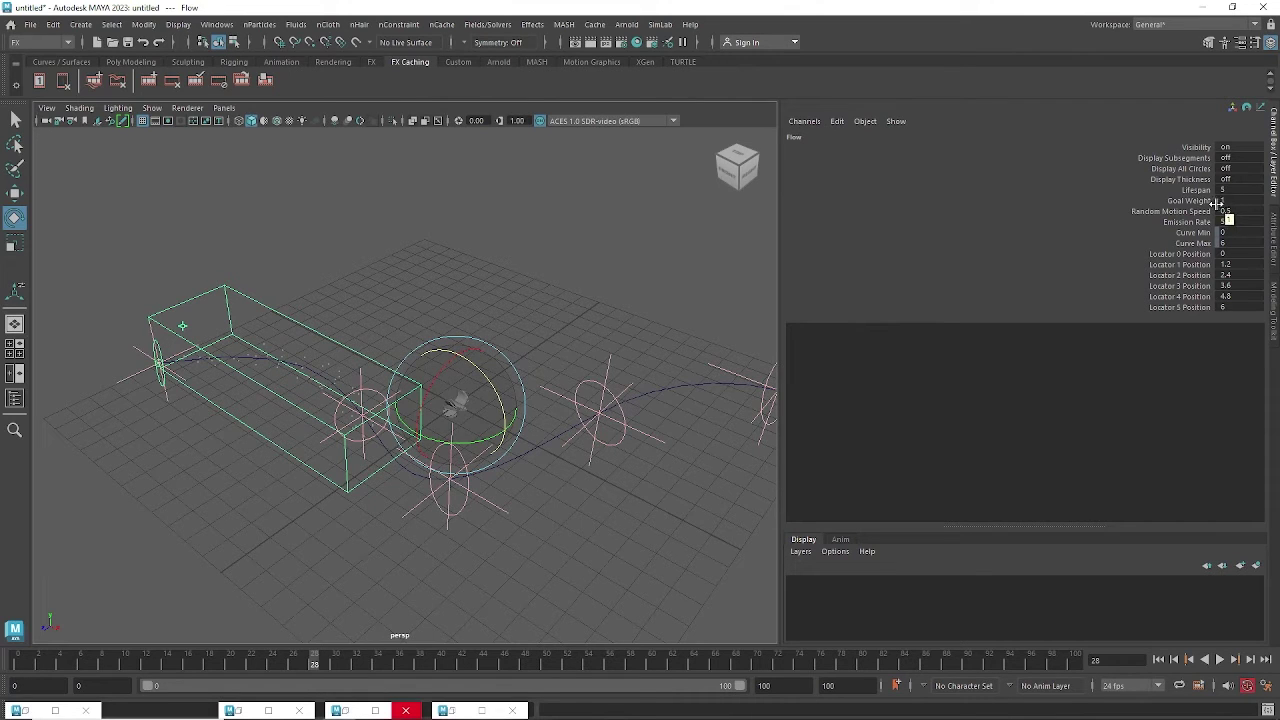
# Set the Flow's emission rate to 50.
pyautogui.write('0')
pyautogui.press('Return')
pyautogui.keyDown('alt'); pyautogui.moveTo(400, 410); pyautogui.dragTo(325, 335); pyautogui.keyUp('alt')
pyautogui.keyDown('alt'); pyautogui.moveTo(325, 335); pyautogui.dragTo(417, 374, button='right'); pyautogui.keyUp('alt')
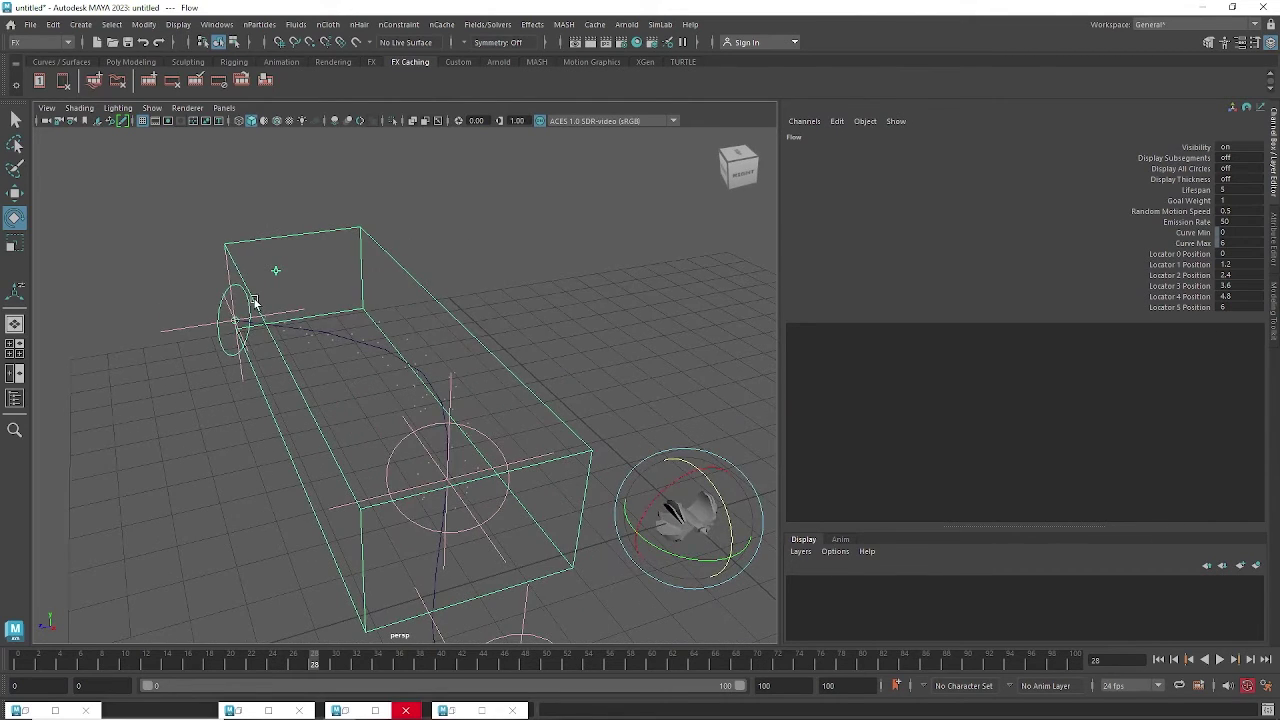
# Scale control_Circle_1 up to Scale X 2 and open the Scale Tool settings.
pyautogui.keyDown('alt'); pyautogui.moveTo(453, 479); pyautogui.dragTo(463, 428); pyautogui.keyUp('alt')
pyautogui.click(463, 428)
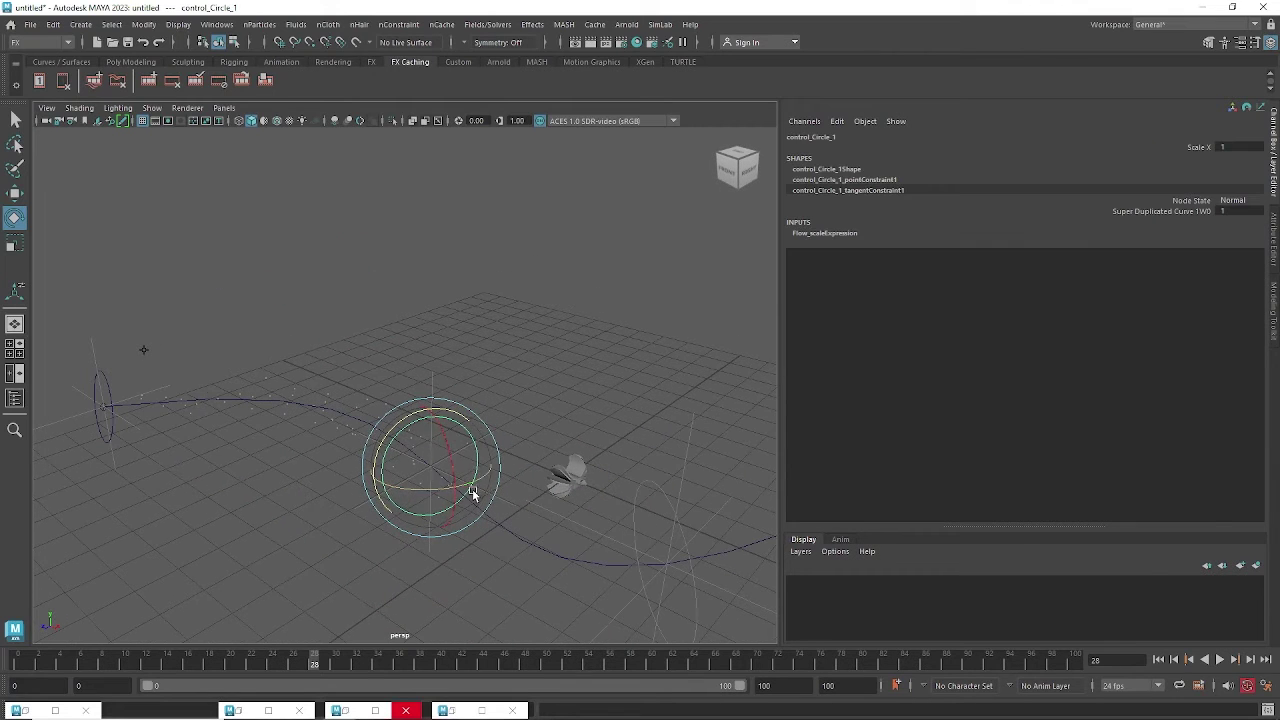
pyautogui.press('r')
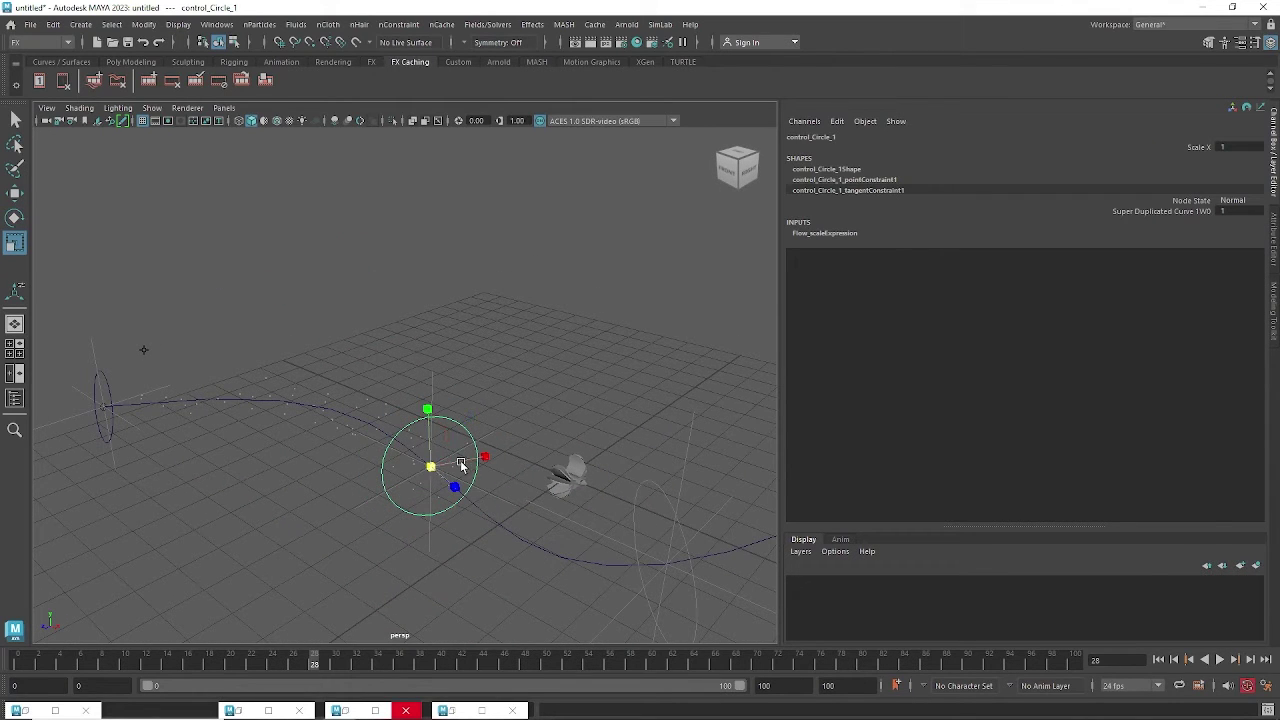
pyautogui.moveTo(428, 470); pyautogui.dragTo(516, 459)
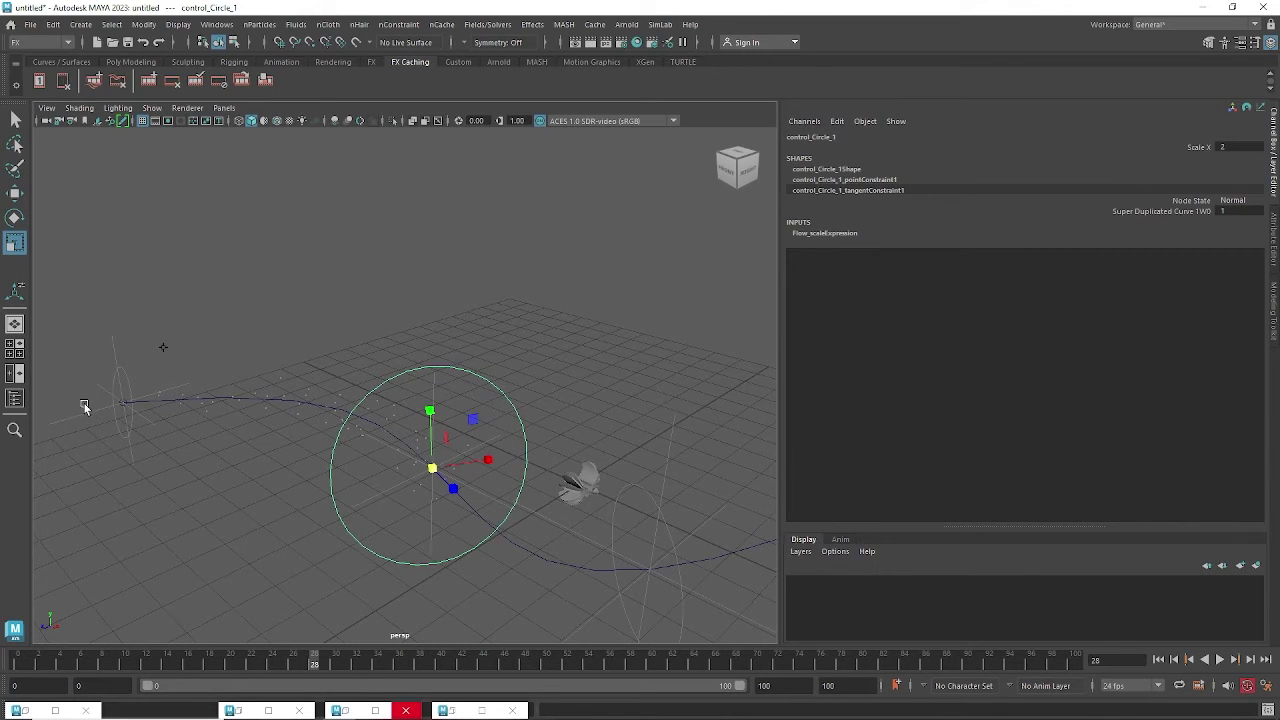
pyautogui.doubleClick(15, 245)
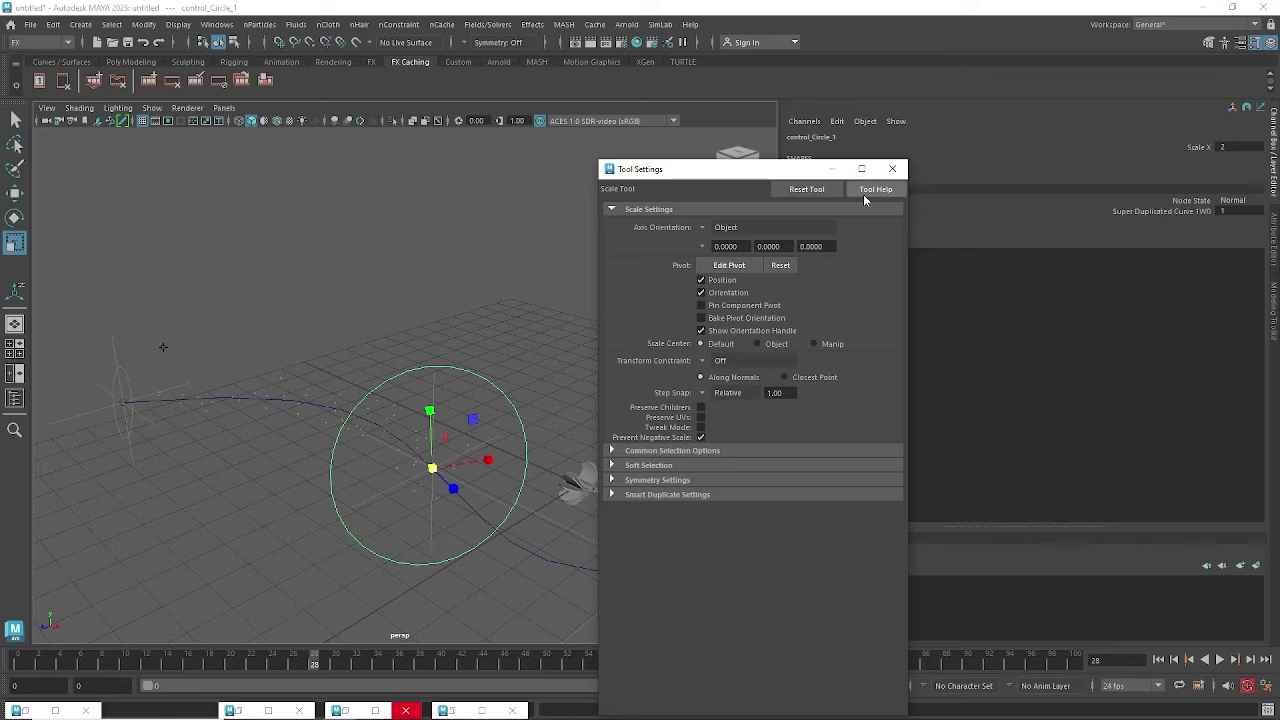
# Close the Scale Tool settings and double the size of control_Circle_2.
pyautogui.click(891, 170)
pyautogui.keyDown('alt'); pyautogui.moveTo(157, 297); pyautogui.dragTo(116, 299); pyautogui.keyUp('alt')
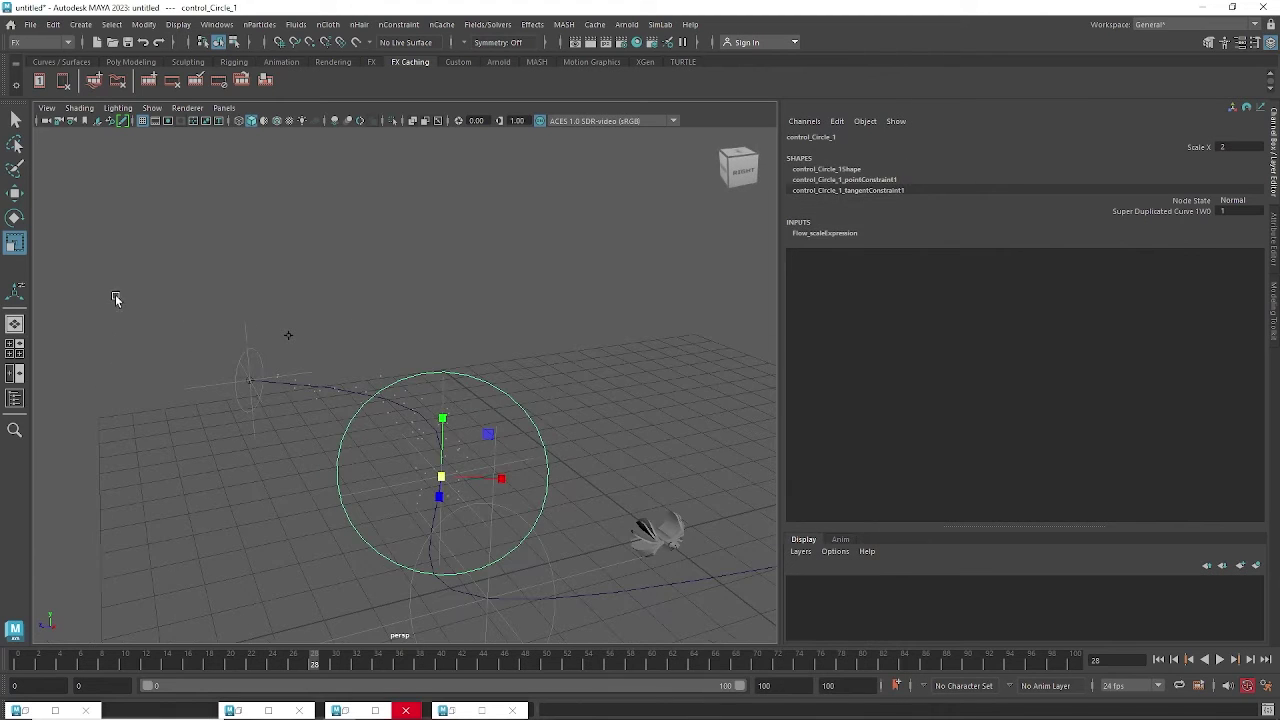
pyautogui.click(252, 355)
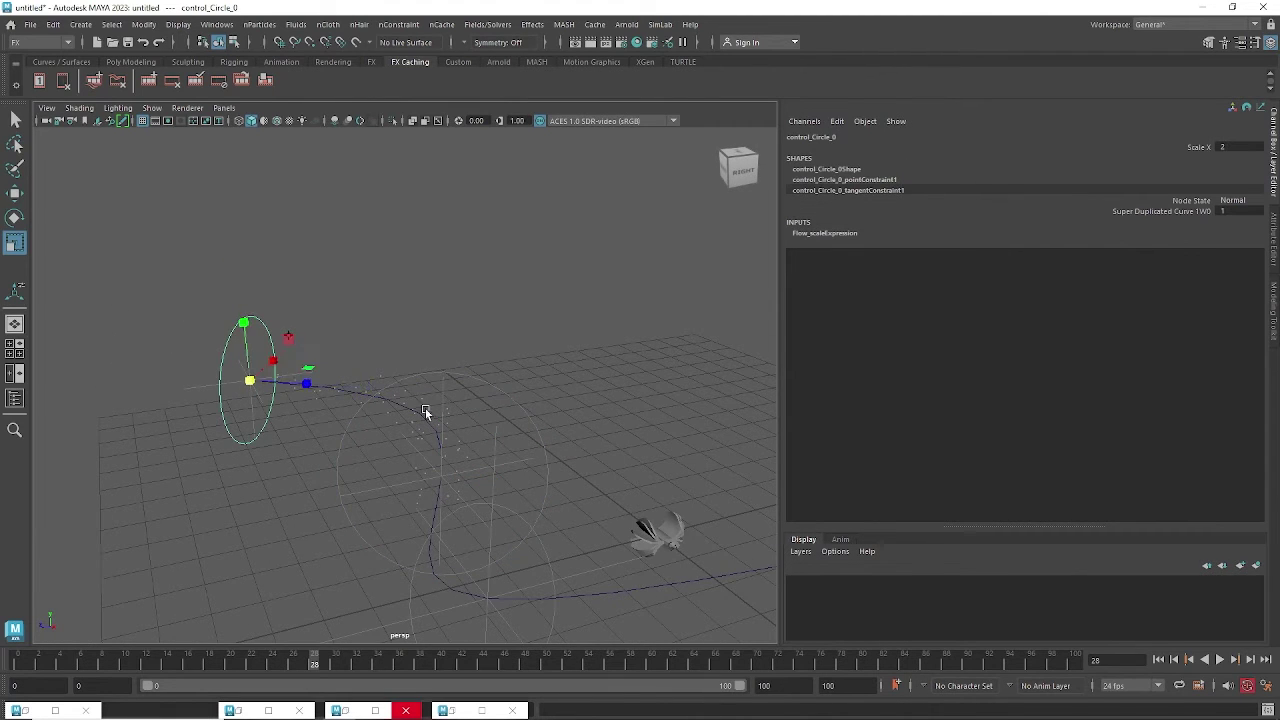
pyautogui.keyDown('alt'); pyautogui.moveTo(429, 414); pyautogui.dragTo(469, 440); pyautogui.keyUp('alt')
pyautogui.click(546, 447)
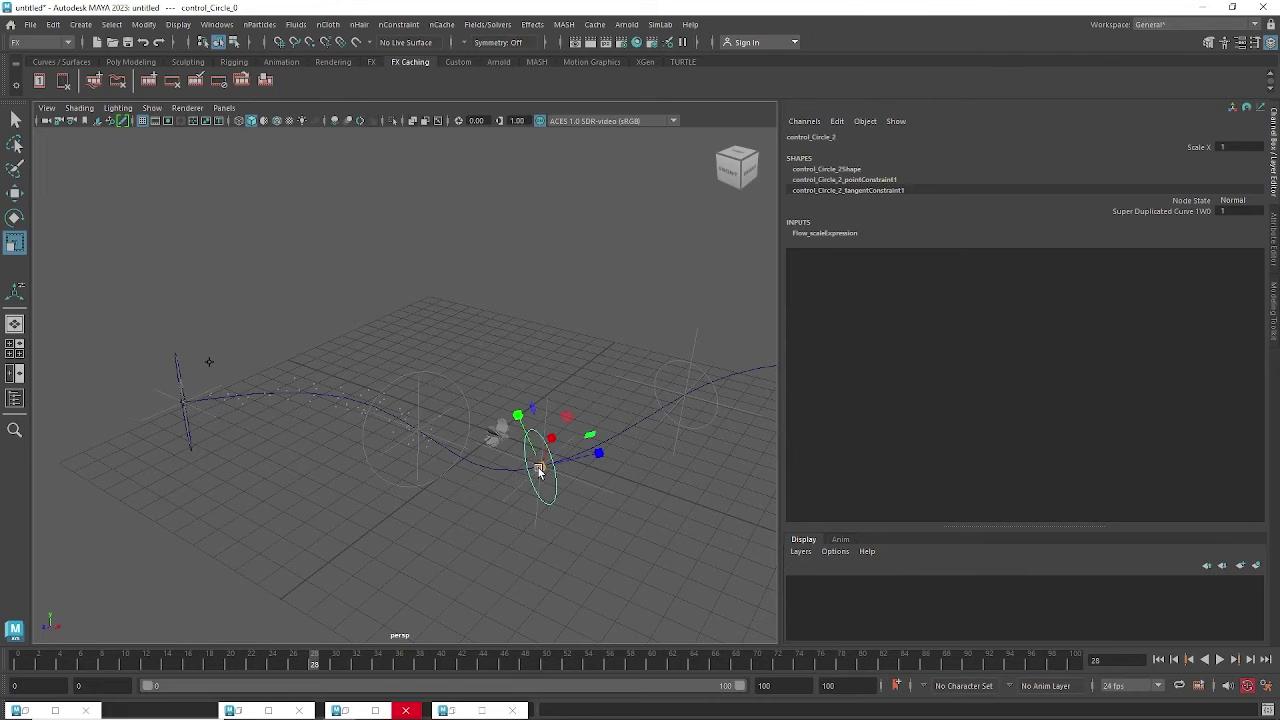
pyautogui.keyDown('alt'); pyautogui.moveTo(615, 443); pyautogui.dragTo(656, 418); pyautogui.keyUp('alt')
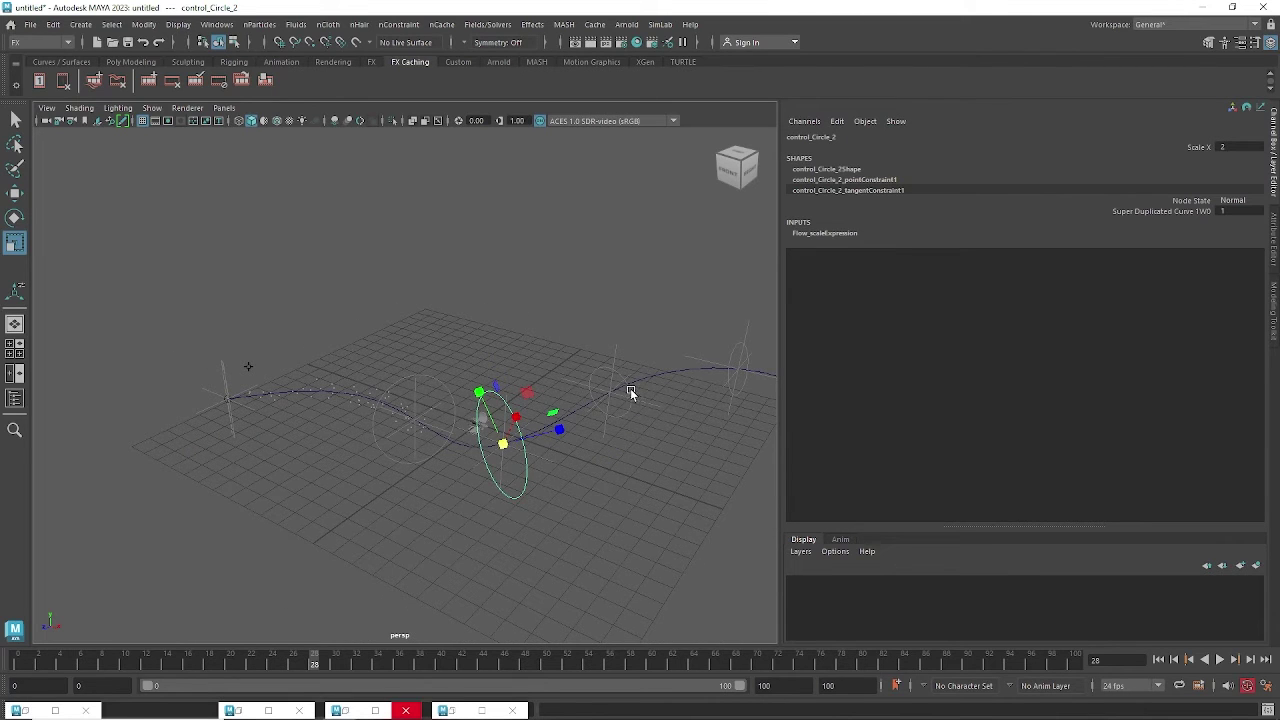
# Enlarge control_Circle_4 and control_Circle_5 at the path's far end to Scale X 2.
pyautogui.click(631, 393)
pyautogui.keyDown('alt'); pyautogui.moveTo(694, 420); pyautogui.dragTo(571, 435); pyautogui.keyUp('alt')
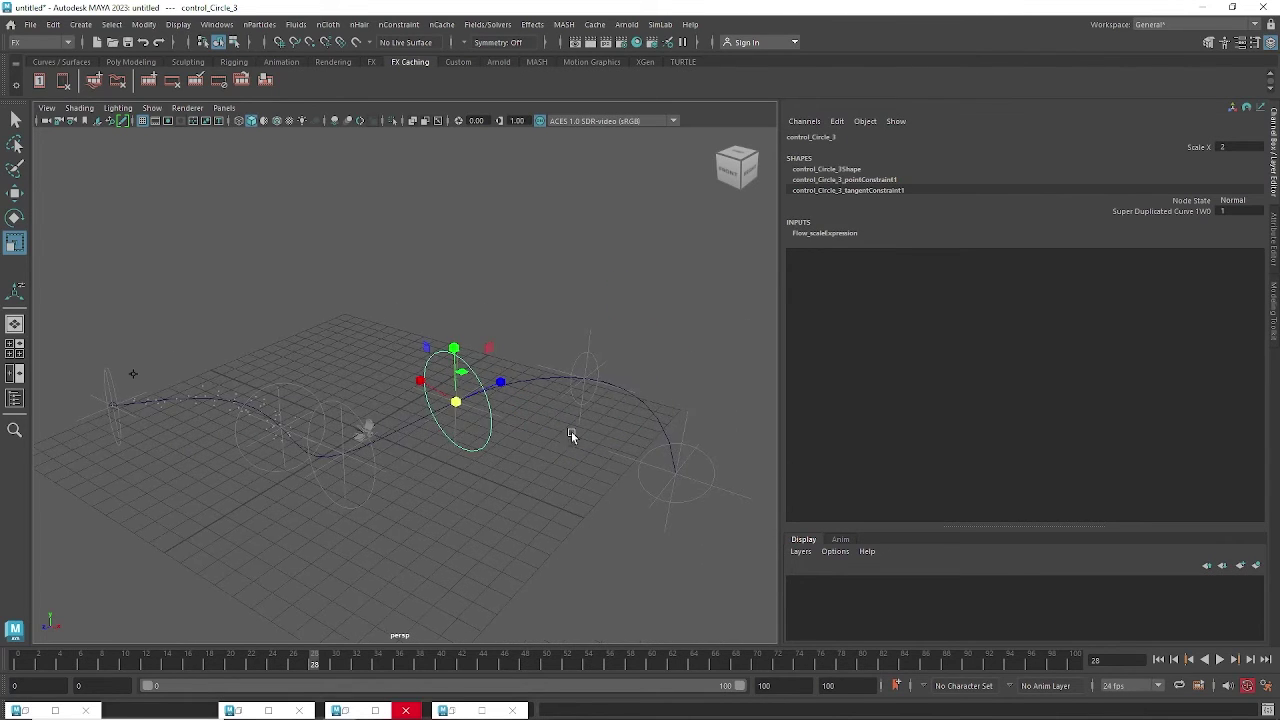
pyautogui.click(591, 399)
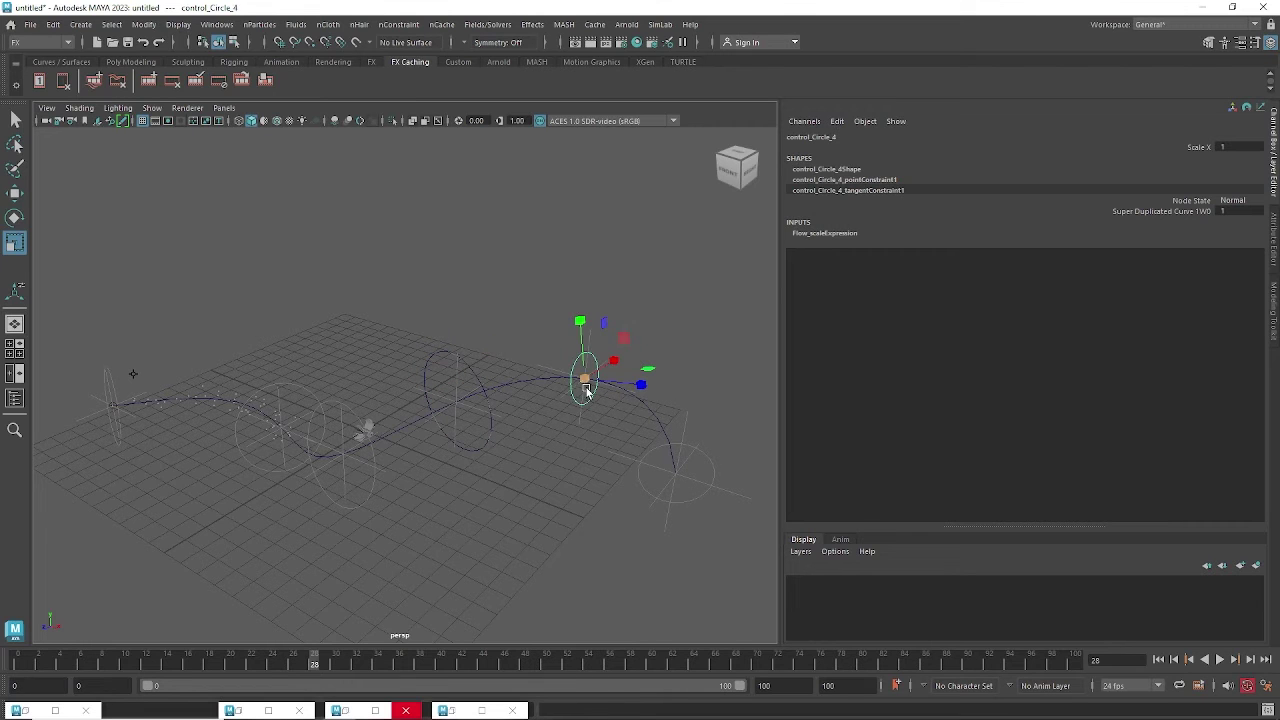
pyautogui.keyDown('alt'); pyautogui.moveTo(694, 494); pyautogui.dragTo(648, 462); pyautogui.keyUp('alt')
pyautogui.moveTo(564, 380); pyautogui.dragTo(645, 368)
pyautogui.click(662, 453)
pyautogui.moveTo(634, 457); pyautogui.dragTo(682, 457)
pyautogui.keyDown('alt'); pyautogui.moveTo(499, 486); pyautogui.dragTo(418, 486); pyautogui.keyUp('alt')
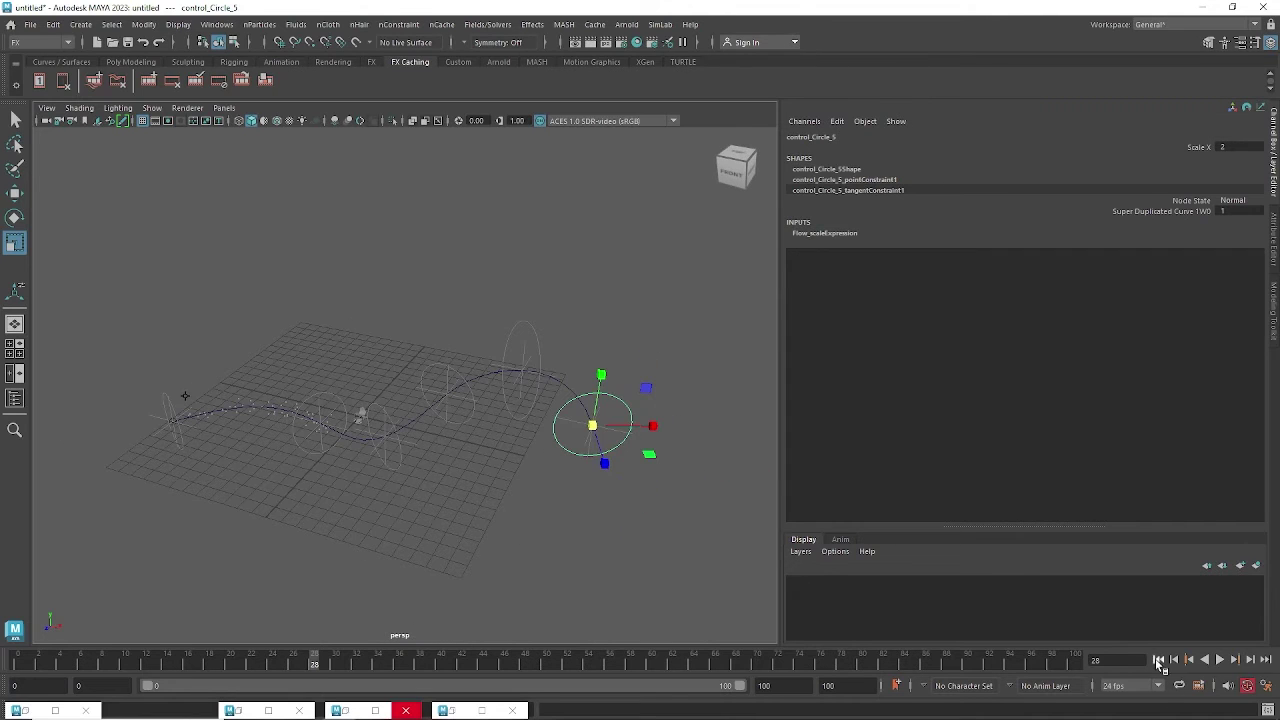
# Rewind and play the animation to check the particles flowing through the enlarged circles.
pyautogui.click(1220, 660)
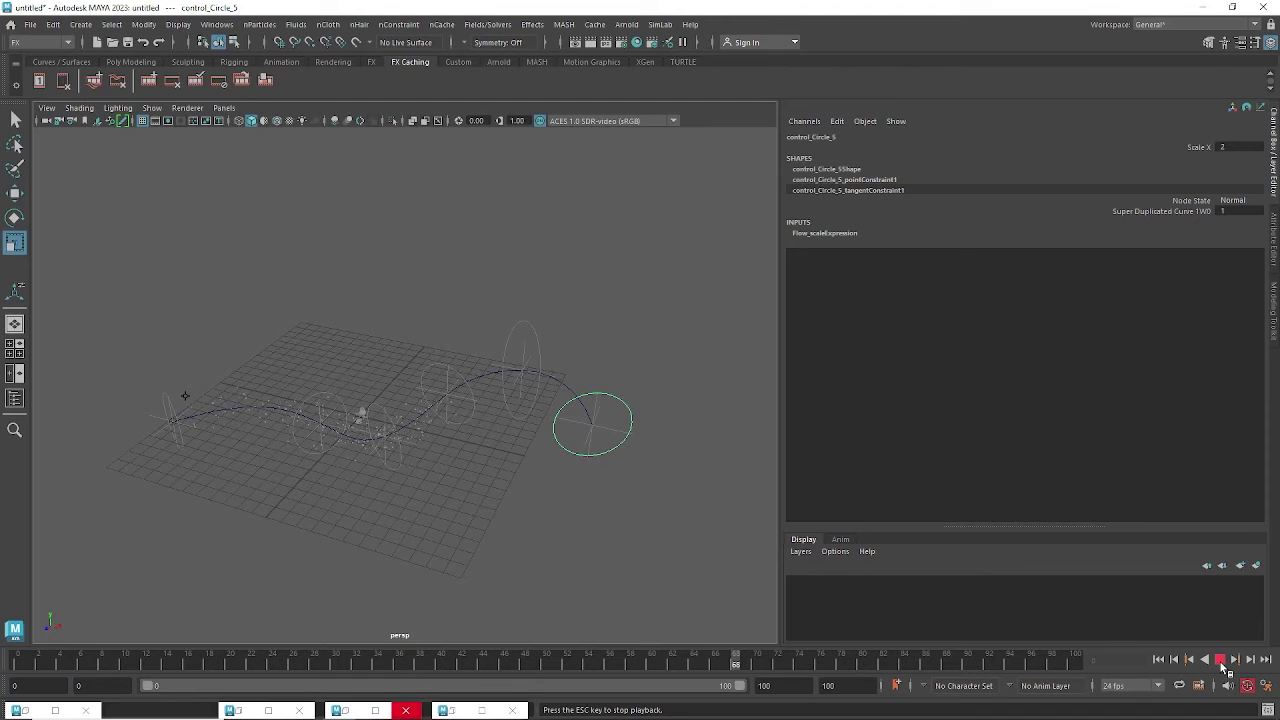
pyautogui.click(1221, 661)
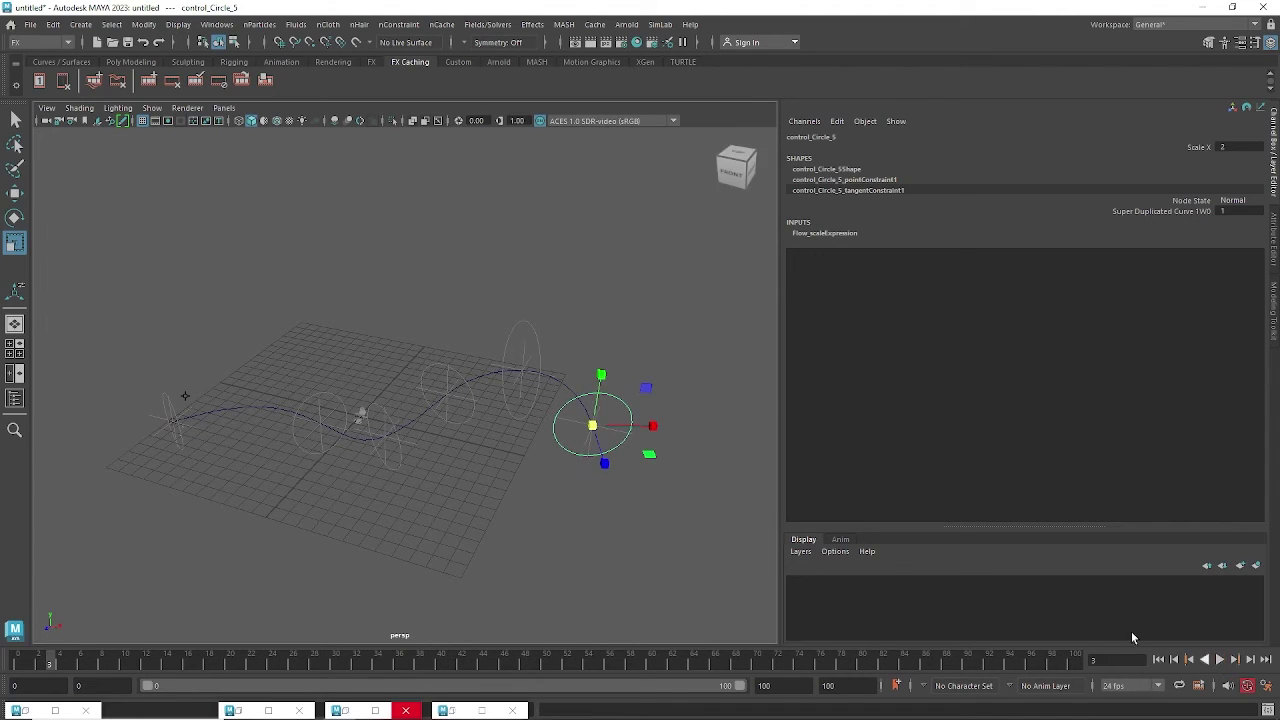
pyautogui.scroll(4, 543, 356)
pyautogui.click(1157, 660)
pyautogui.click(1220, 660)
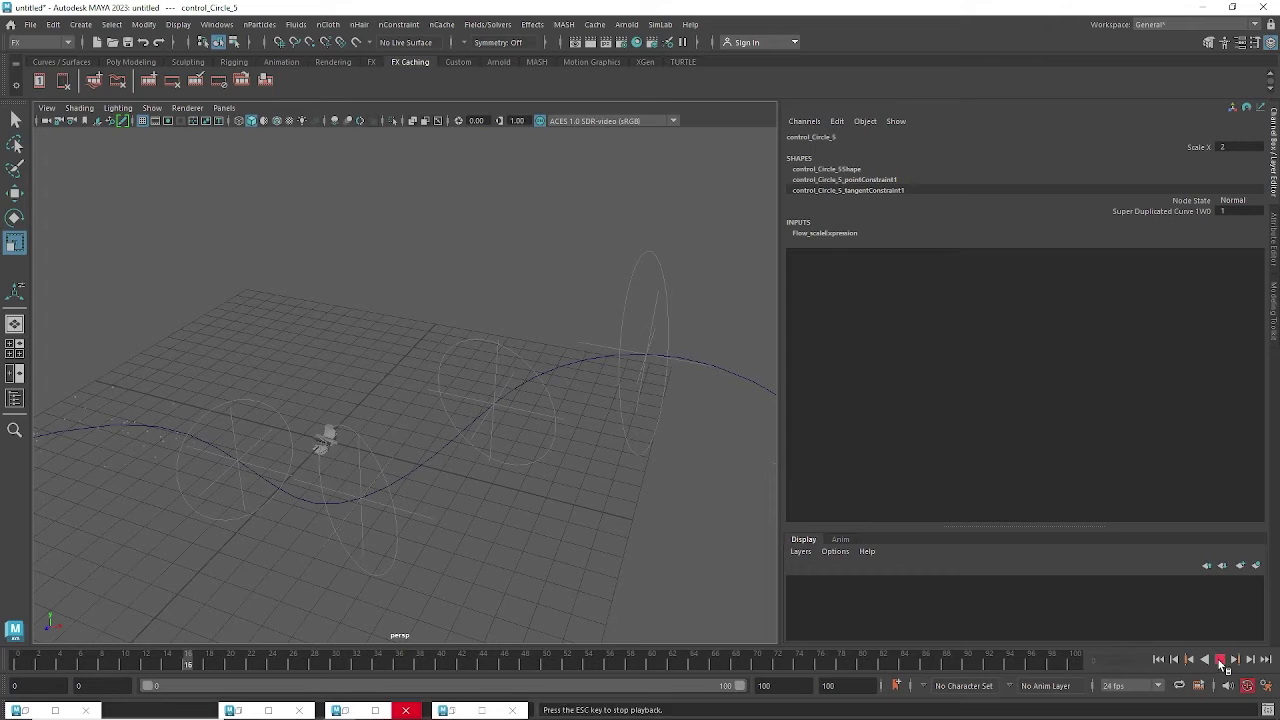
pyautogui.press('Escape')
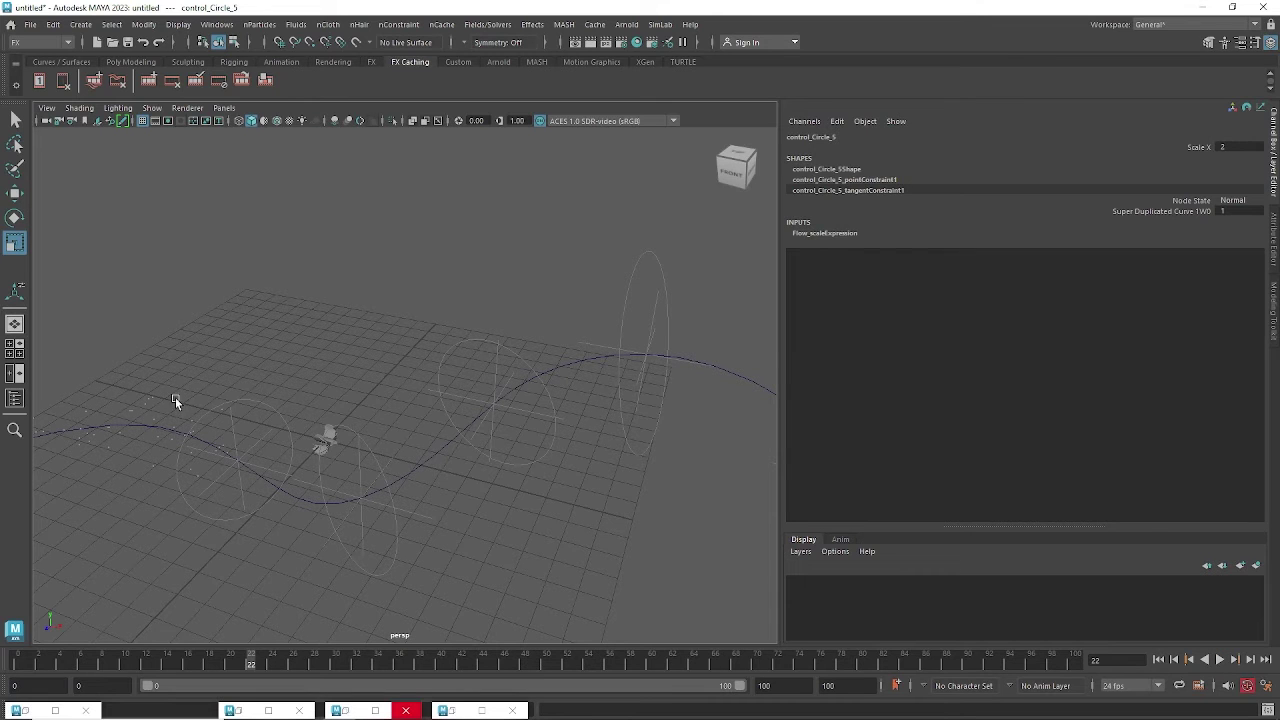
pyautogui.click(224, 421)
# Review Flow_particle's particle shape and emitter settings in the Attribute Editor, confirming rate 50.
pyautogui.click(192, 409)
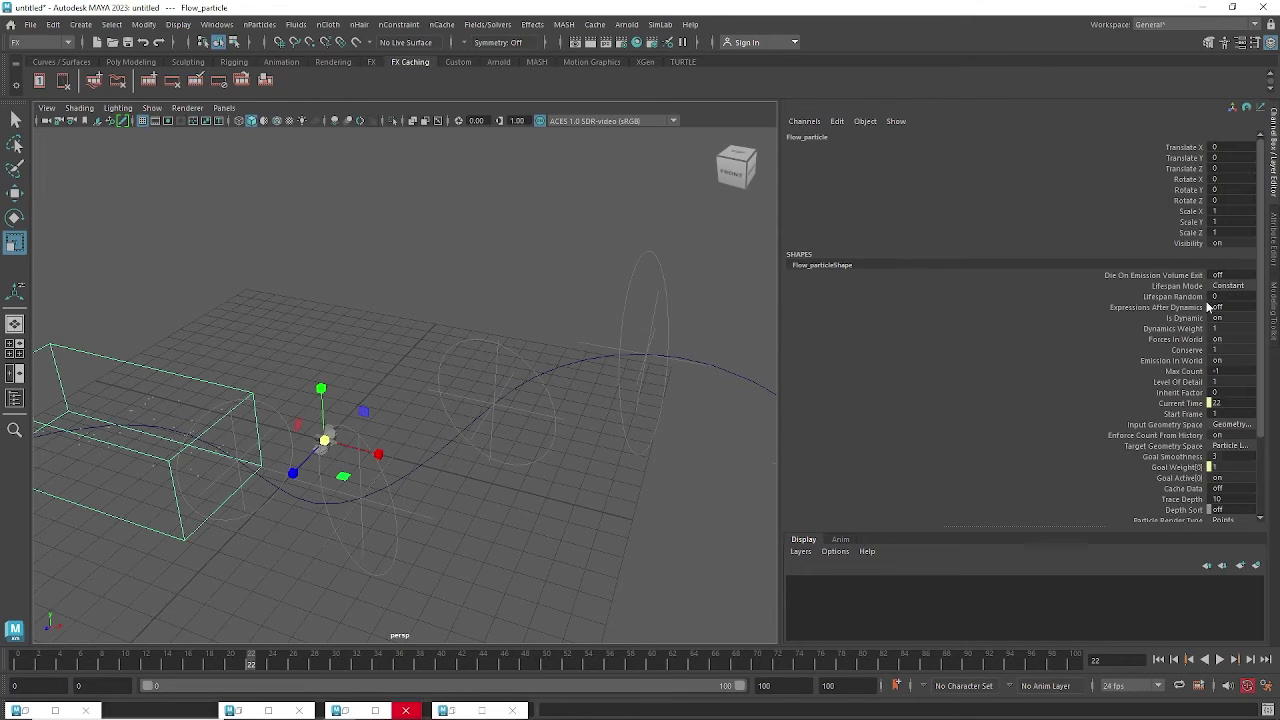
pyautogui.hotkey('ctrl', 'a')
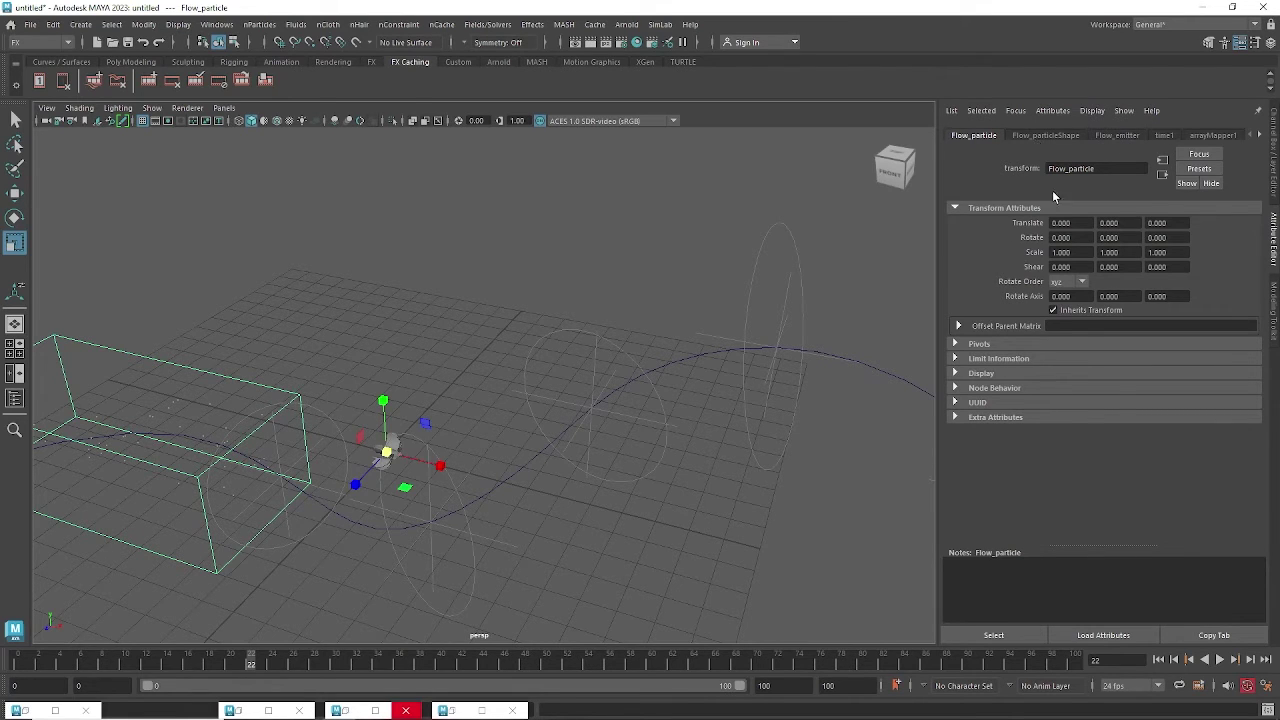
pyautogui.click(1047, 138)
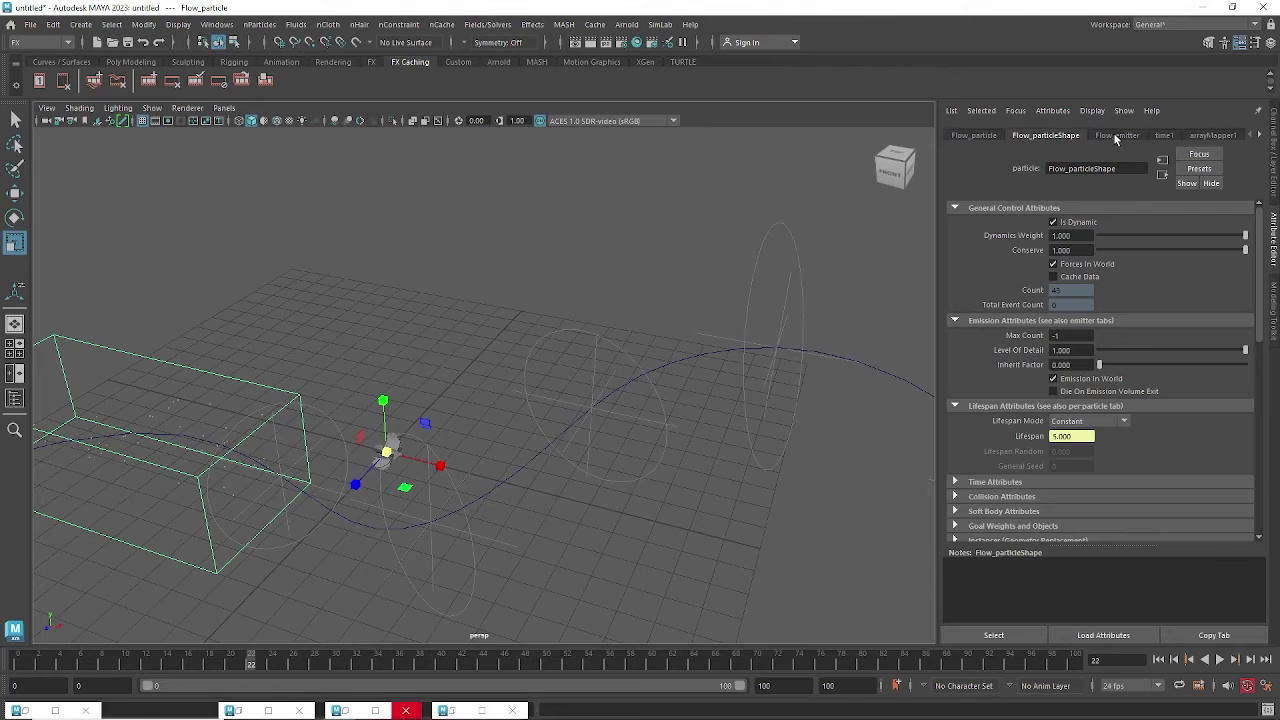
pyautogui.click(1117, 136)
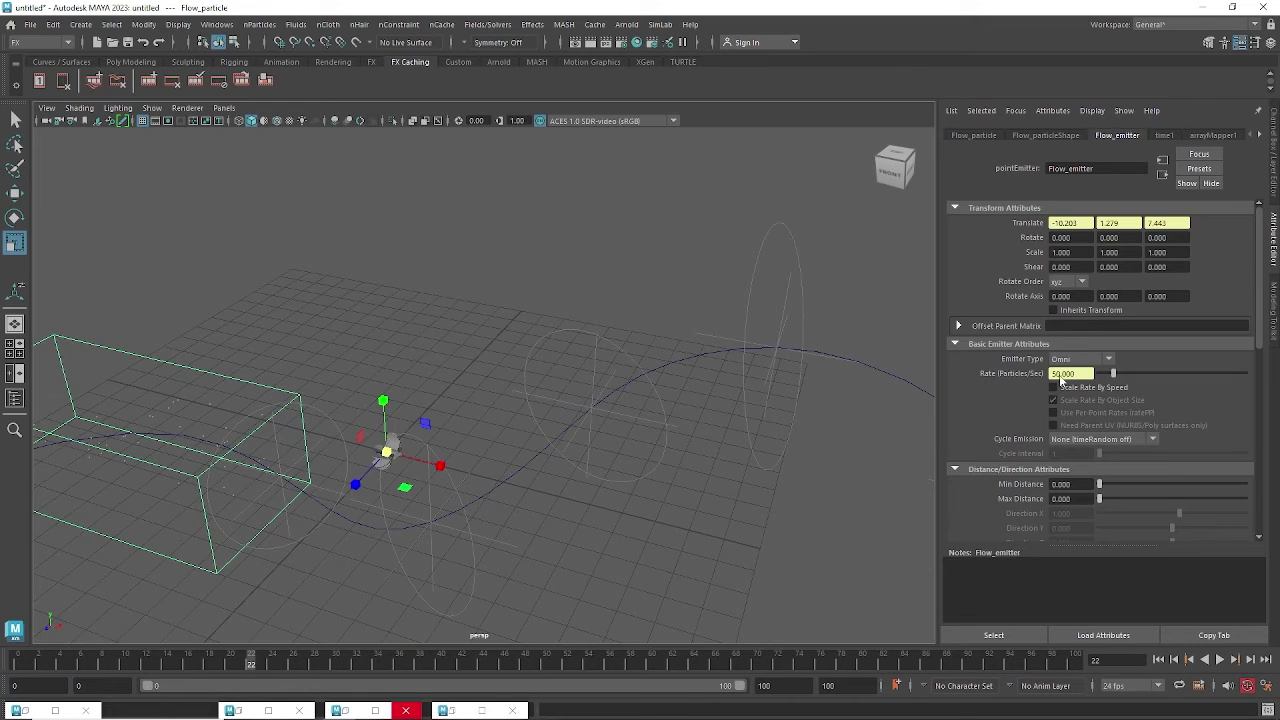
# Select the Flow group and show its channel values in the Channel Box.
pyautogui.scroll(-3, 314, 388)
pyautogui.keyDown('alt'); pyautogui.moveTo(305, 388); pyautogui.dragTo(338, 374, button='middle'); pyautogui.keyUp('alt')
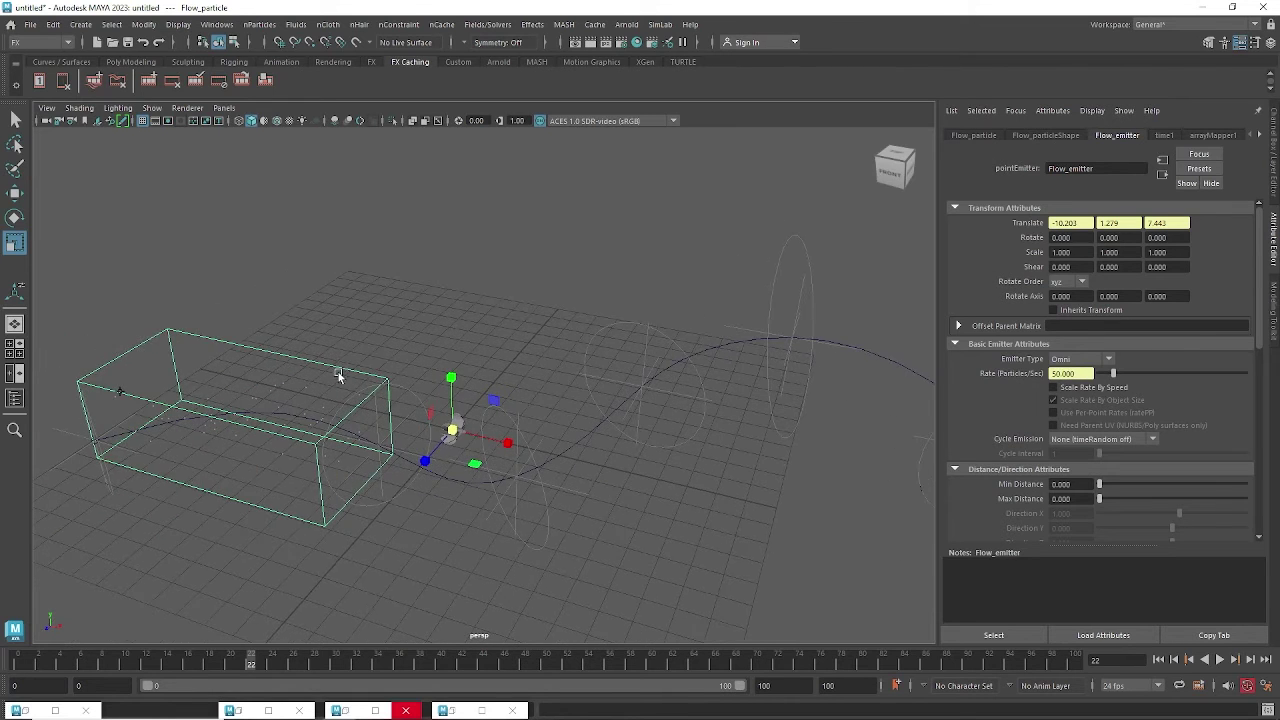
pyautogui.keyDown('alt'); pyautogui.moveTo(211, 380); pyautogui.dragTo(198, 386); pyautogui.keyUp('alt')
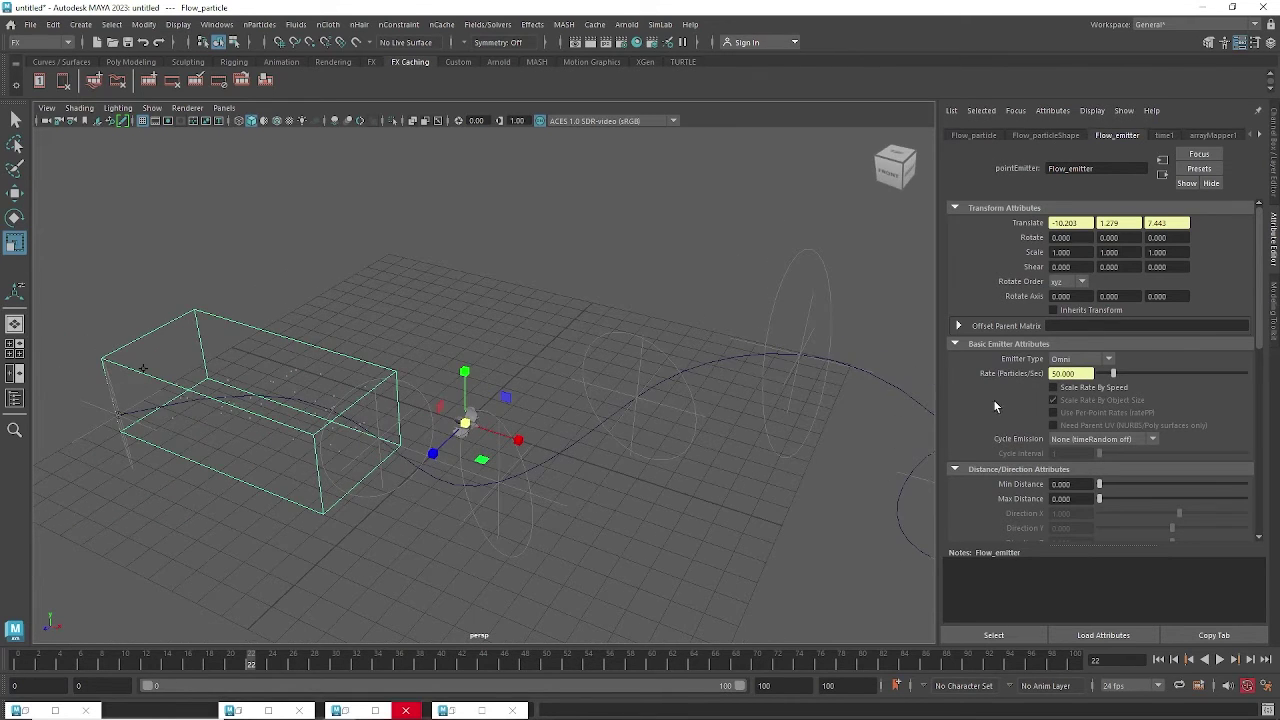
pyautogui.click(143, 369)
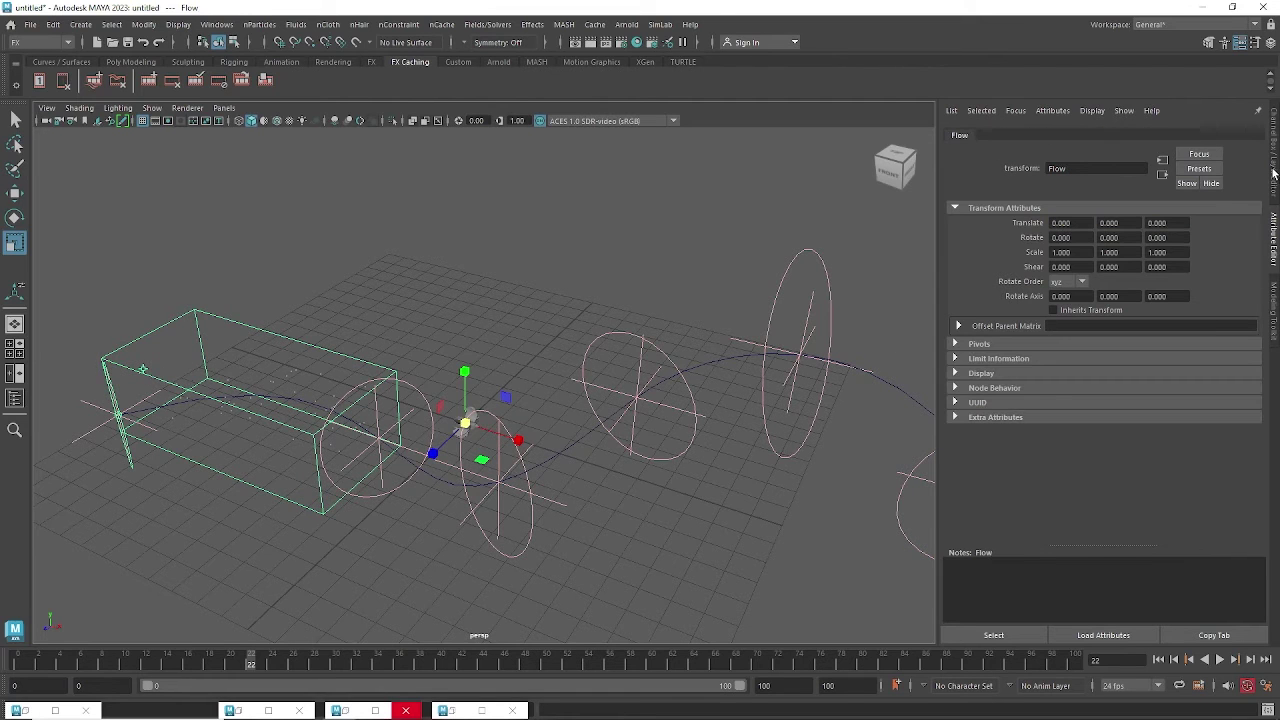
pyautogui.click(1273, 173)
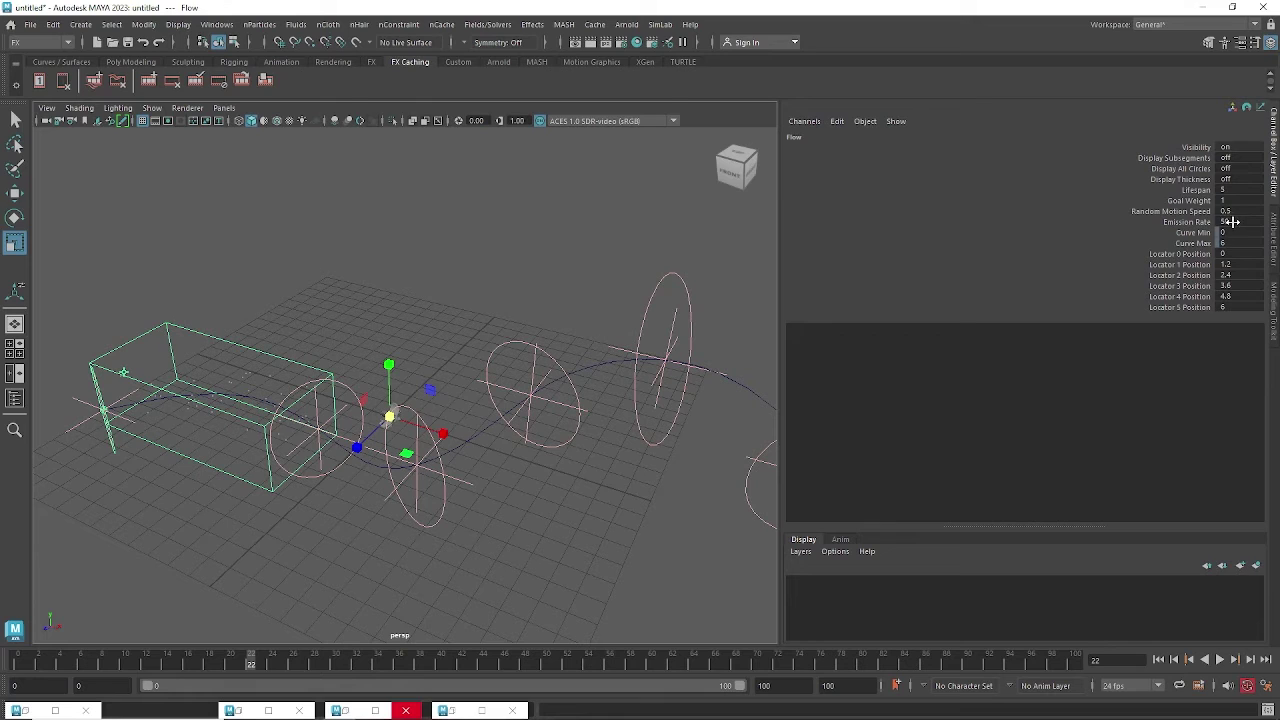
# Set the Flow's emission rate to 20 and replay the animation to preview it.
pyautogui.doubleClick(1231, 222)
pyautogui.write('20')
pyautogui.press('Return')
pyautogui.click(1158, 659)
pyautogui.click(1220, 659)
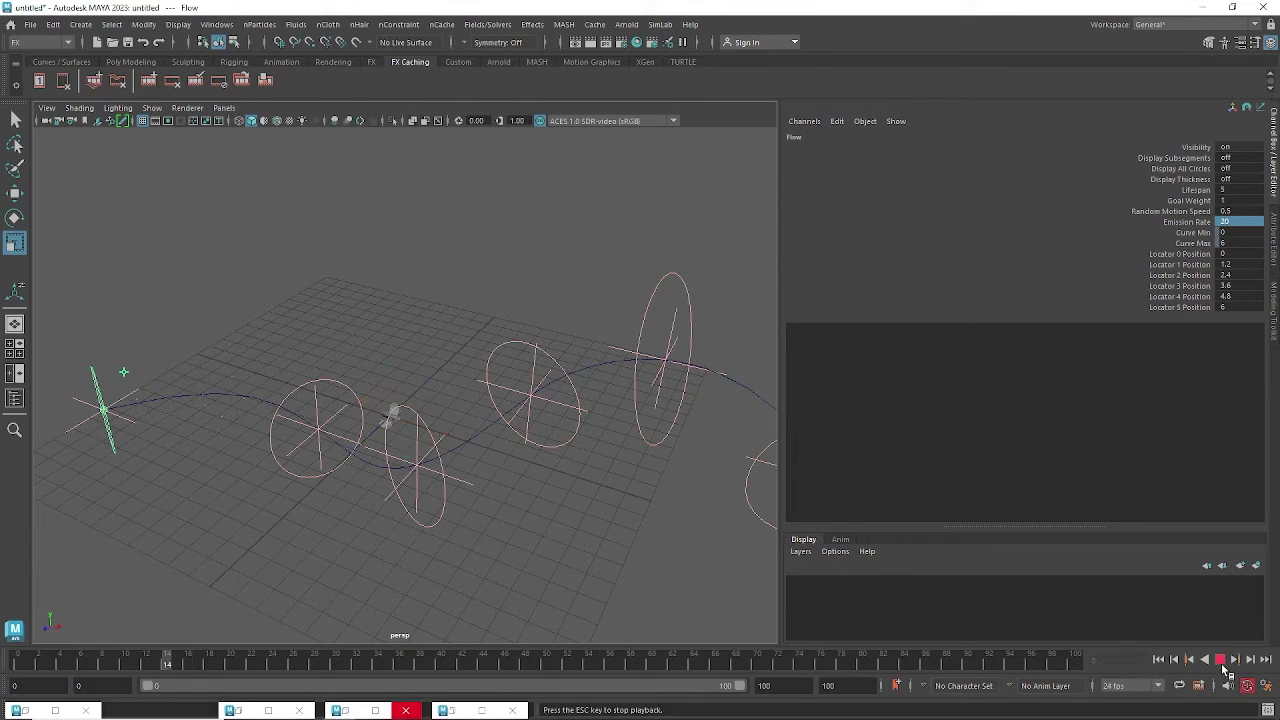
pyautogui.click(1220, 659)
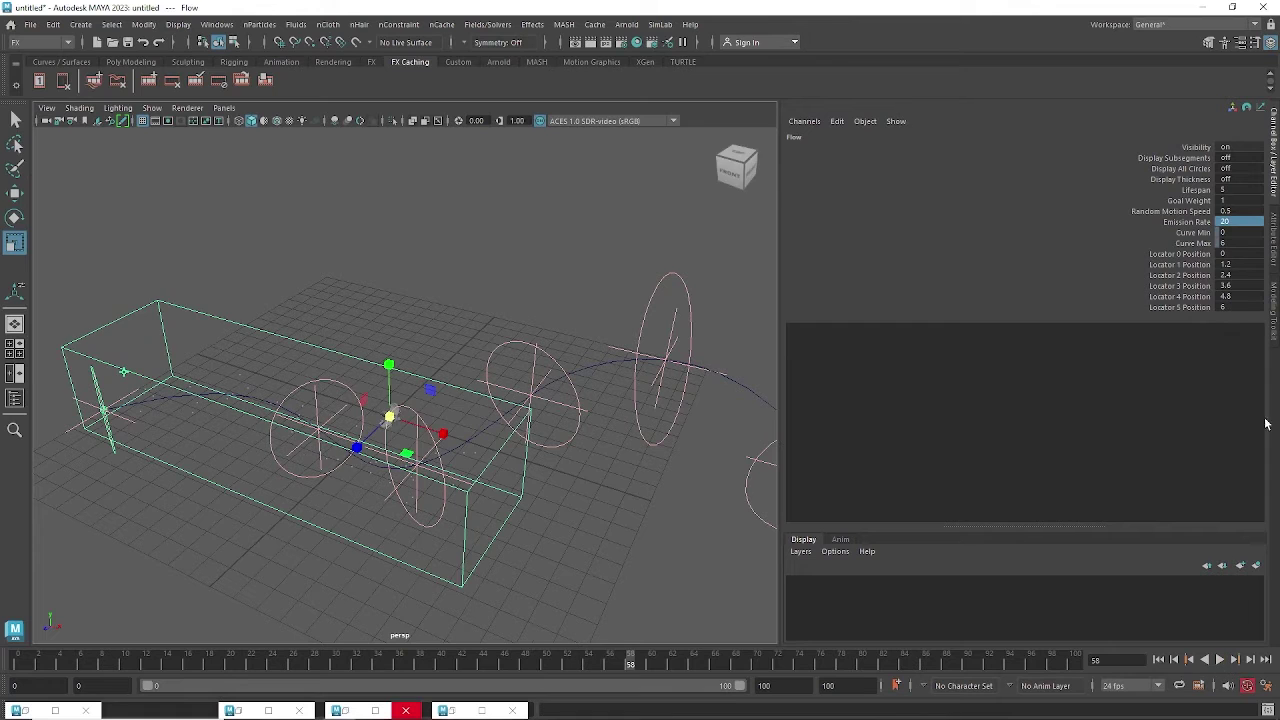
# Set the particle Lifespan to 10, replay the animation, and orbit to a top-down view.
pyautogui.doubleClick(1228, 190)
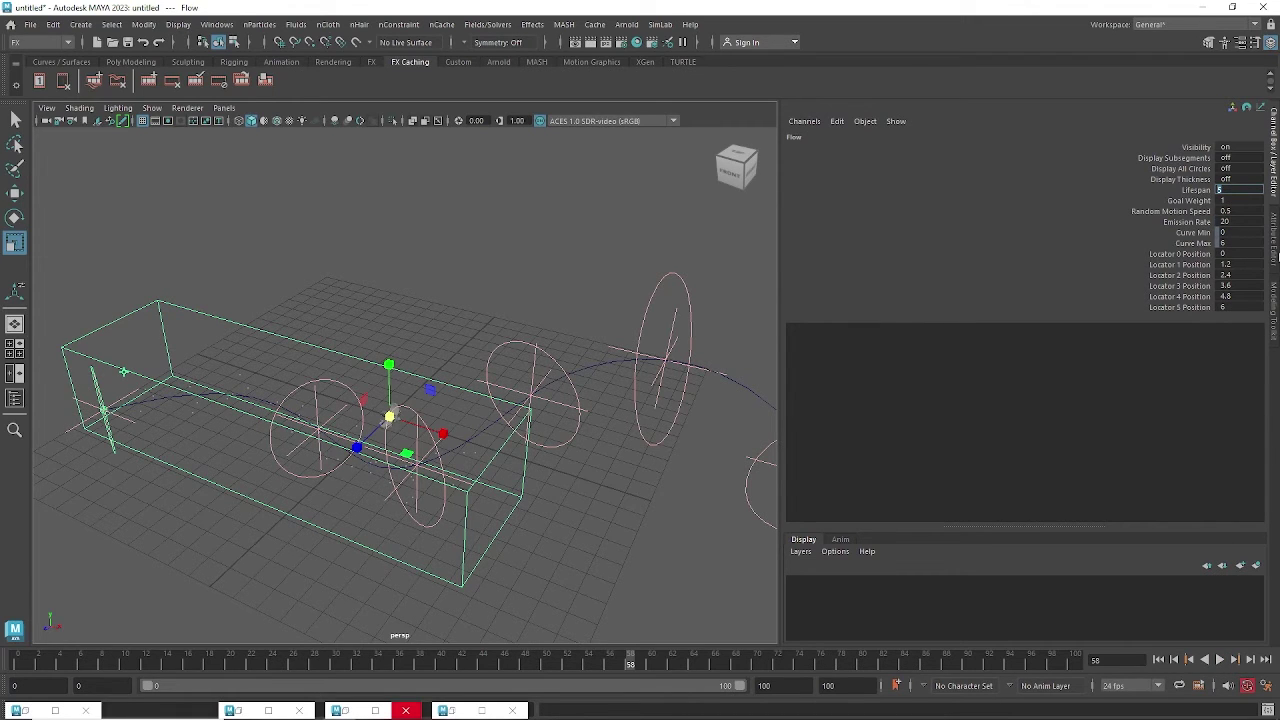
pyautogui.press('Return')
pyautogui.click(1158, 659)
pyautogui.click(1220, 659)
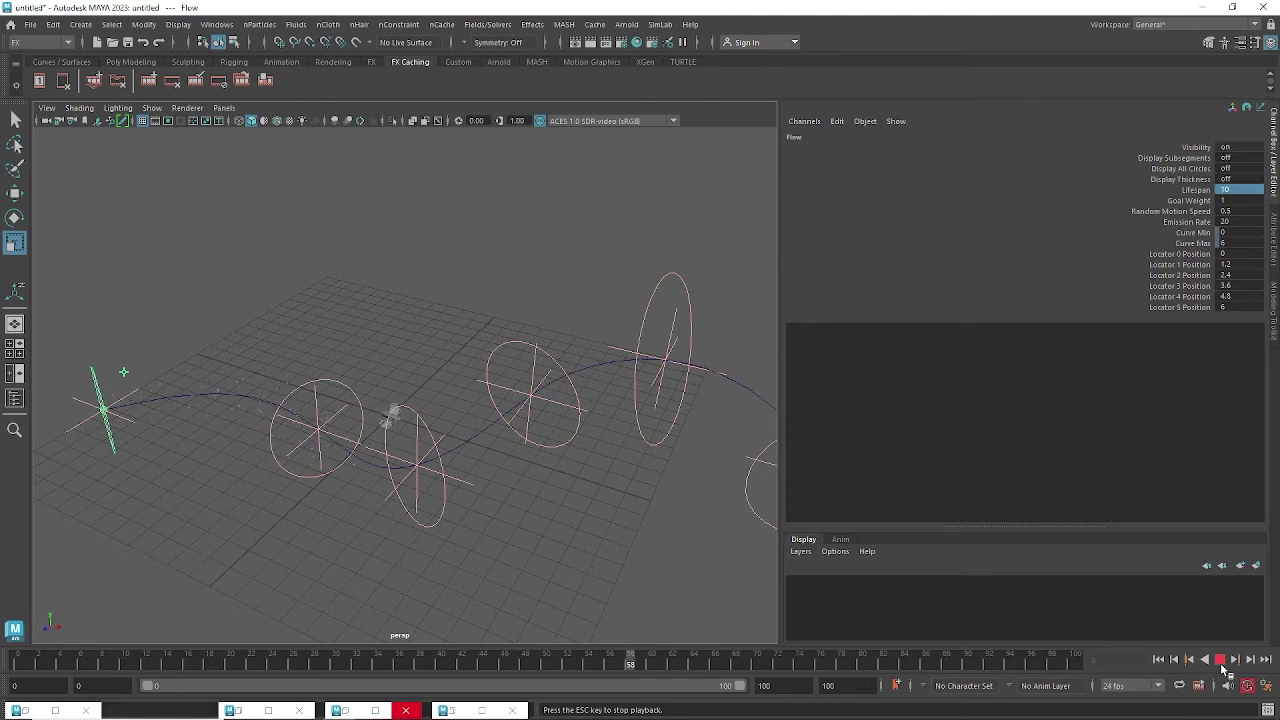
pyautogui.click(1221, 669)
pyautogui.keyDown('alt'); pyautogui.moveTo(373, 423); pyautogui.dragTo(517, 440); pyautogui.keyUp('alt')
pyautogui.click(410, 416)
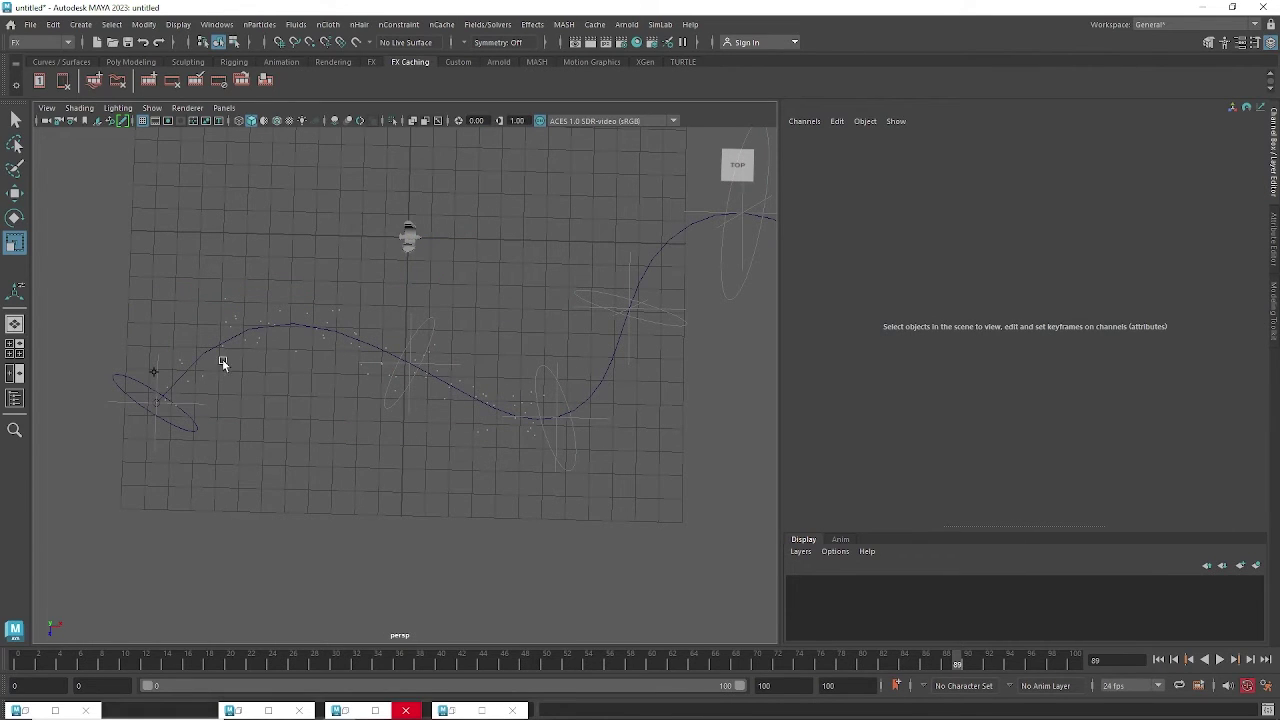
# Put curve1 into control-vertex mode and move its first two CVs to reshape the start.
pyautogui.keyDown('alt'); pyautogui.moveTo(437, 451); pyautogui.dragTo(361, 371, button='middle'); pyautogui.keyUp('alt')
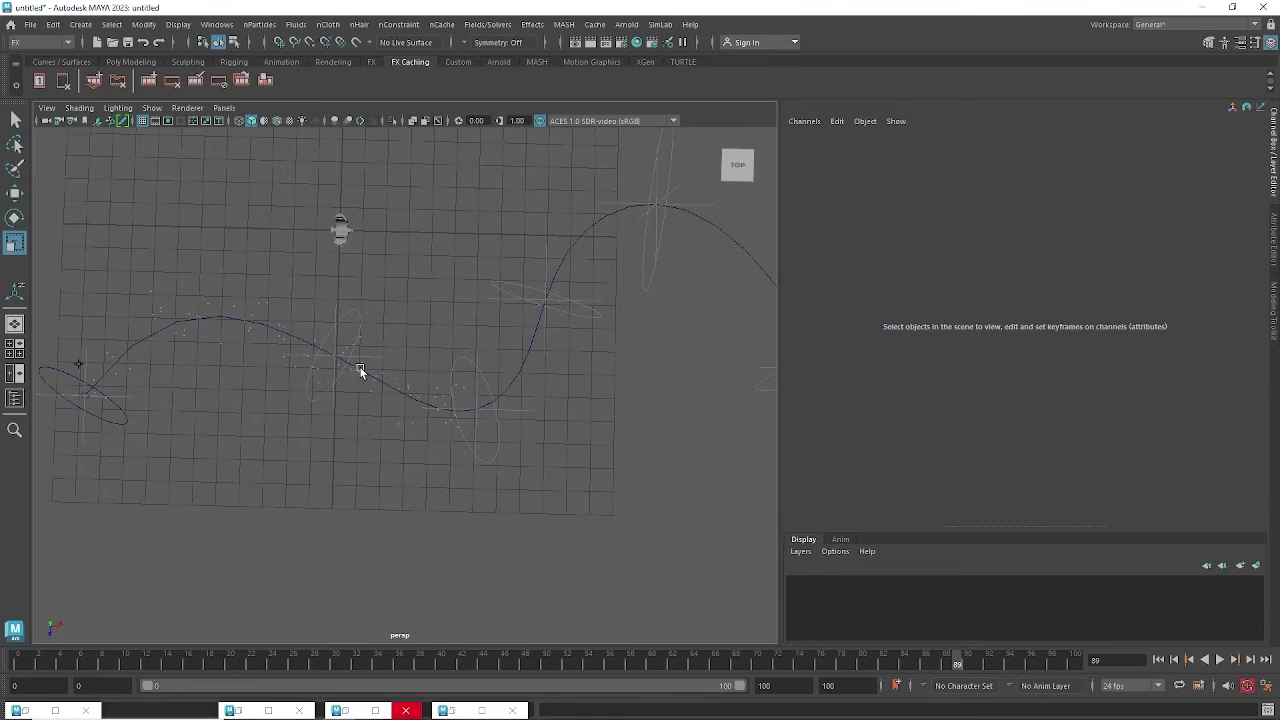
pyautogui.click(308, 357)
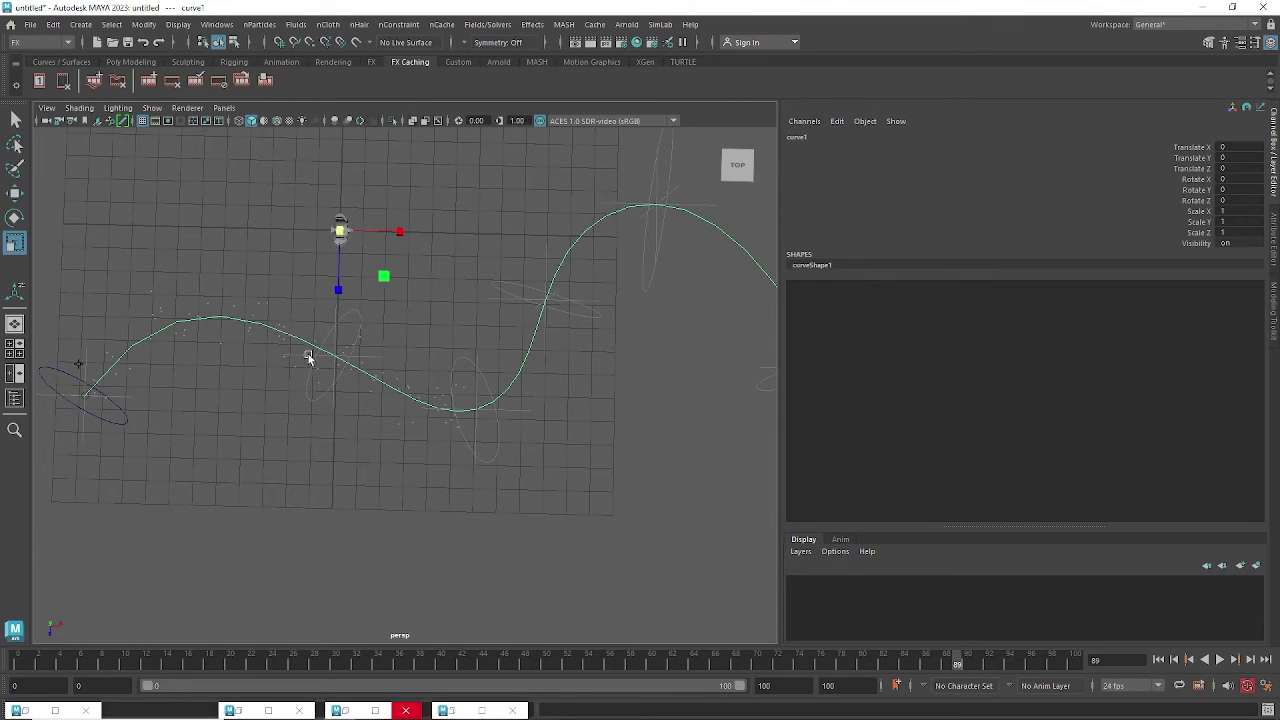
pyautogui.moveTo(294, 338); pyautogui.dragTo(242, 341, button='right')
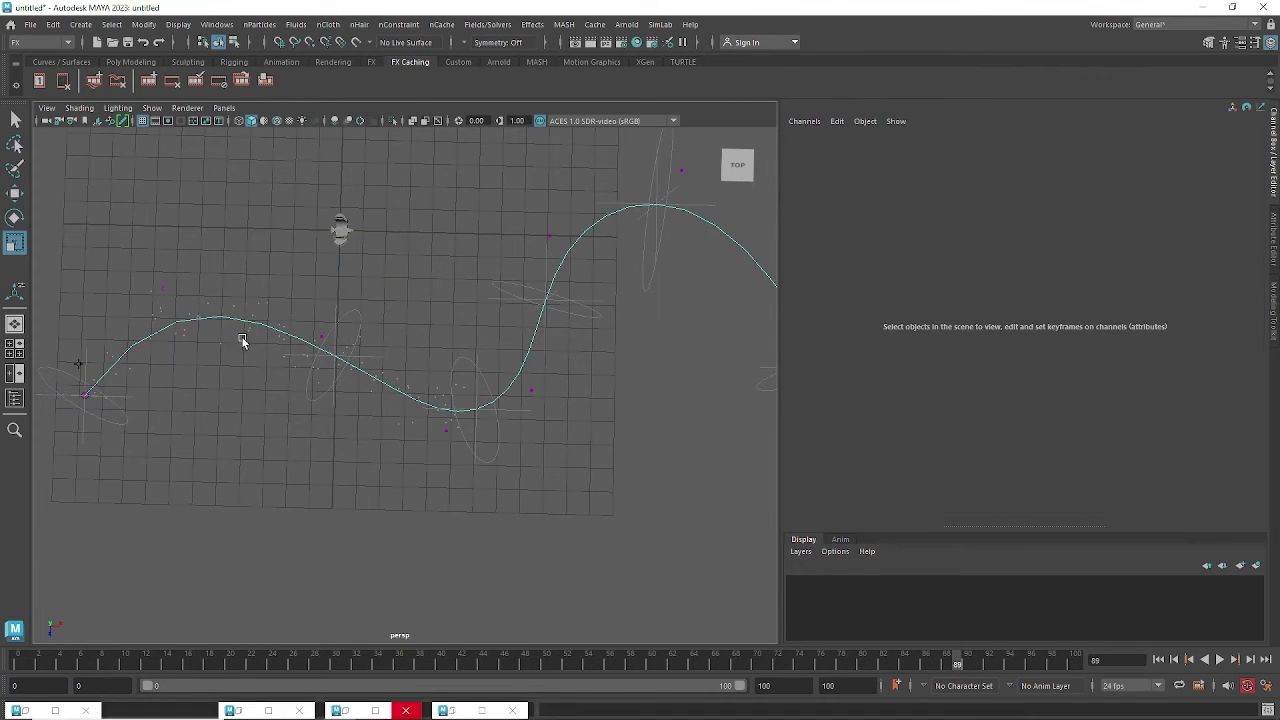
pyautogui.click(328, 352)
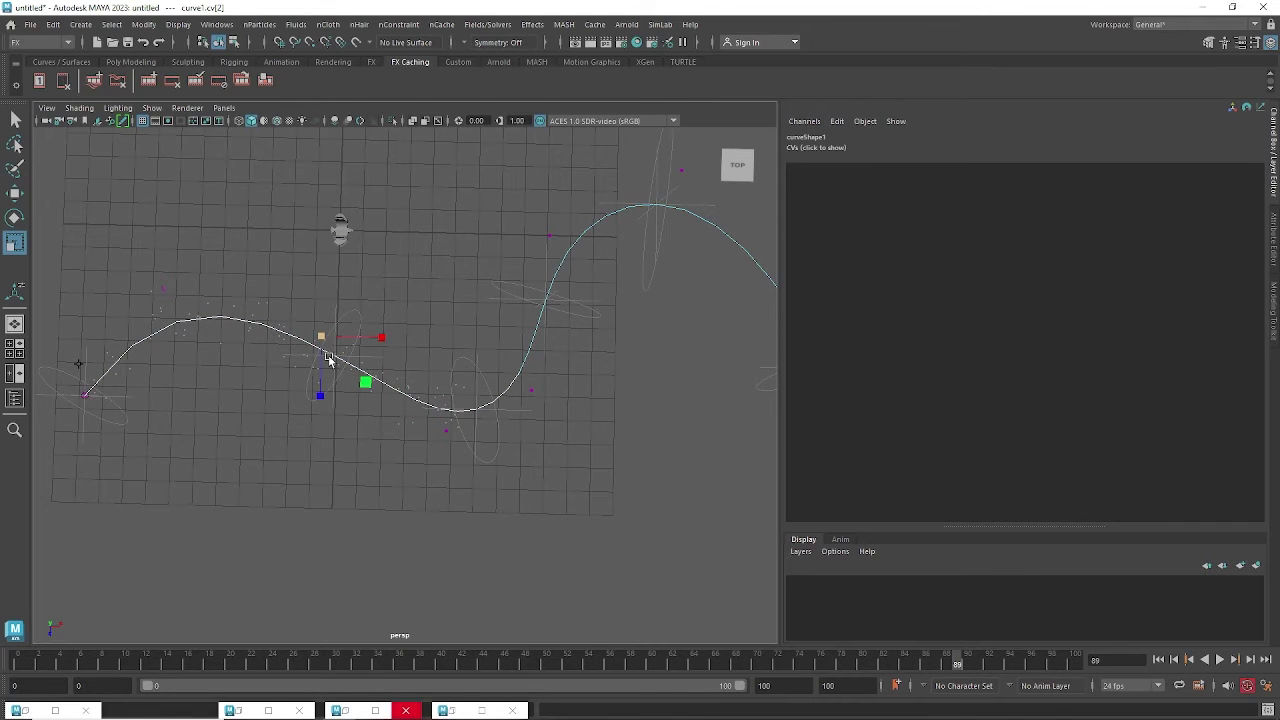
pyautogui.press('w')
pyautogui.moveTo(325, 345); pyautogui.dragTo(283, 316)
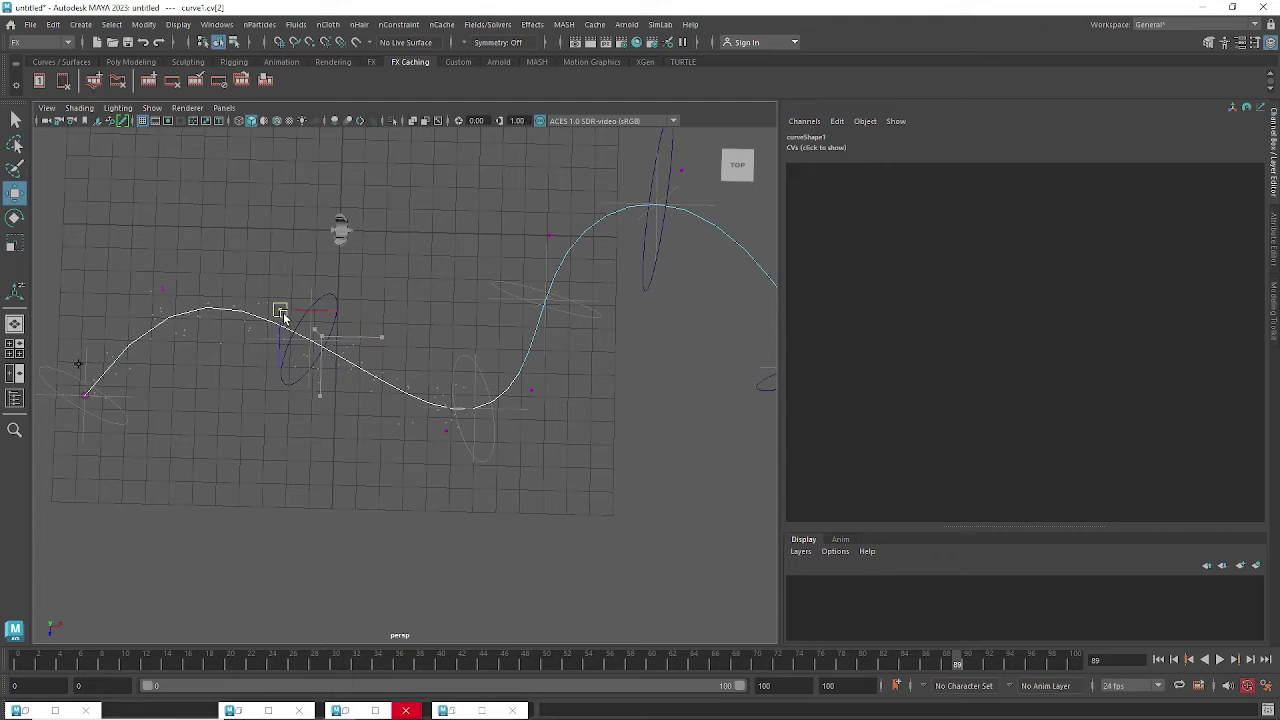
pyautogui.click(163, 289)
pyautogui.moveTo(163, 289); pyautogui.dragTo(161, 317)
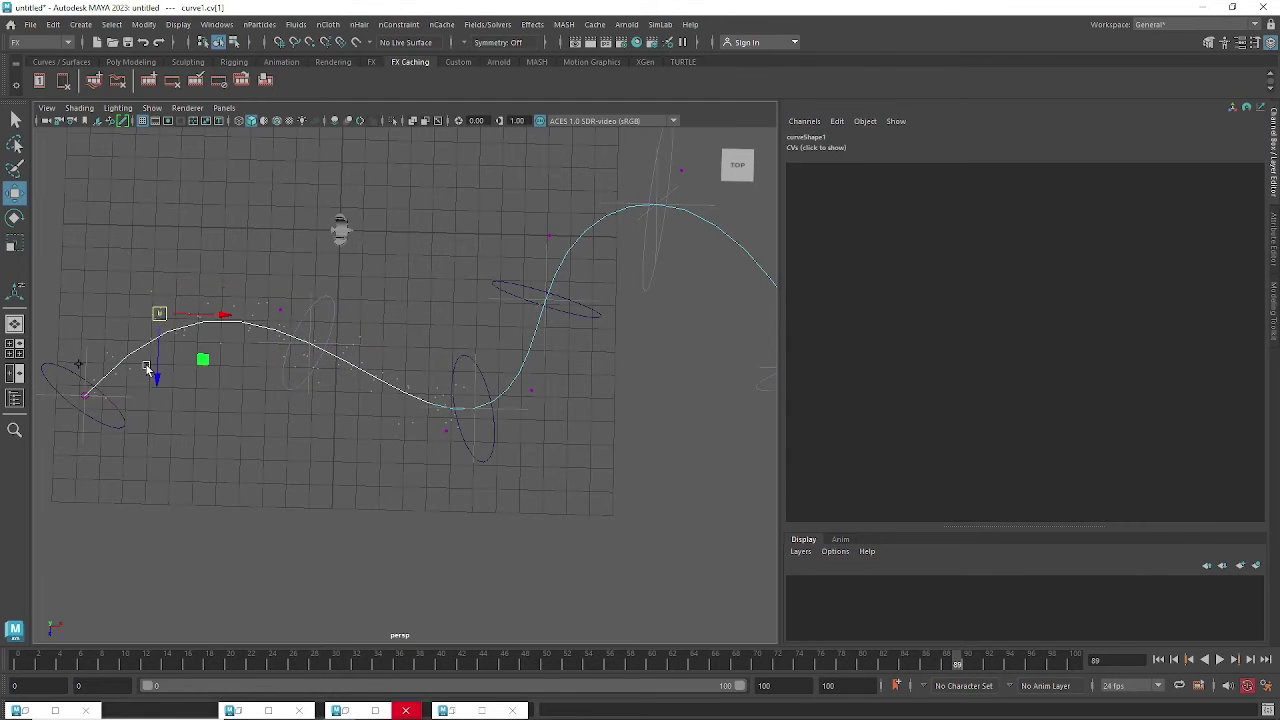
# Lift the CV at the curve's dip up-left and nudge the next CV up slightly.
pyautogui.keyDown('alt'); pyautogui.moveTo(490, 407); pyautogui.dragTo(560, 441); pyautogui.keyUp('alt')
pyautogui.click(437, 437)
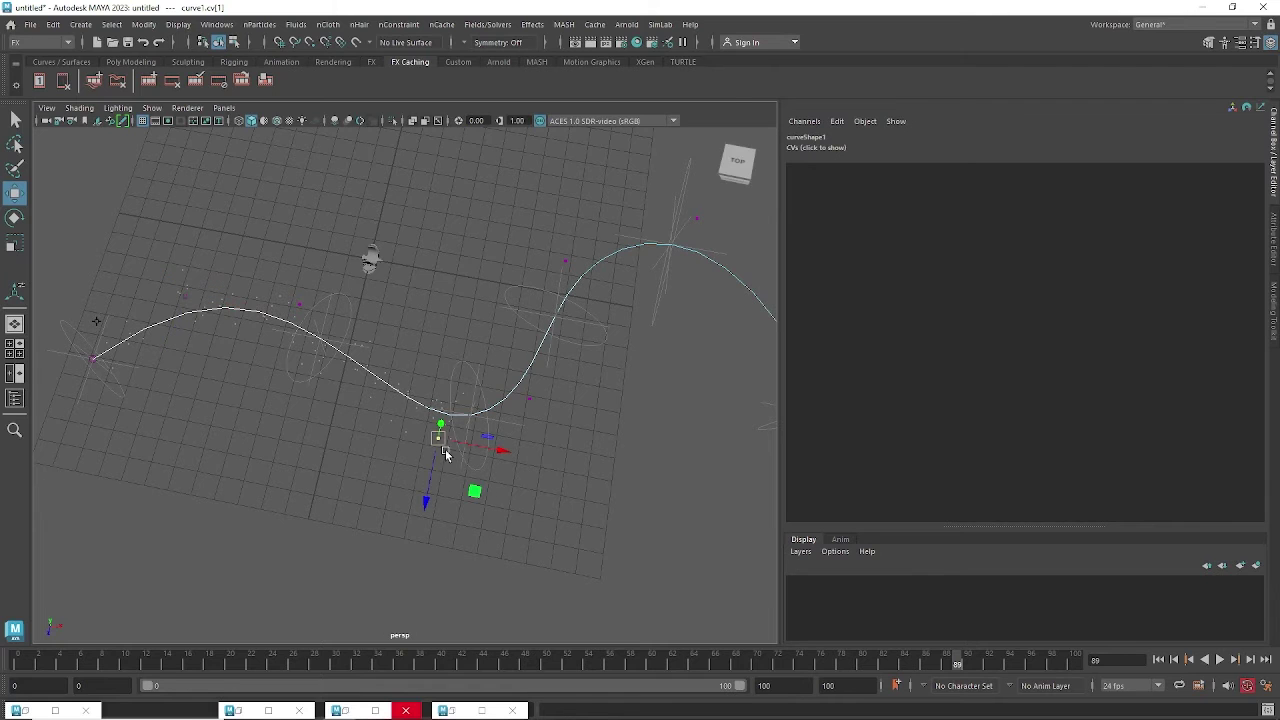
pyautogui.moveTo(443, 434); pyautogui.dragTo(422, 401)
pyautogui.click(528, 400)
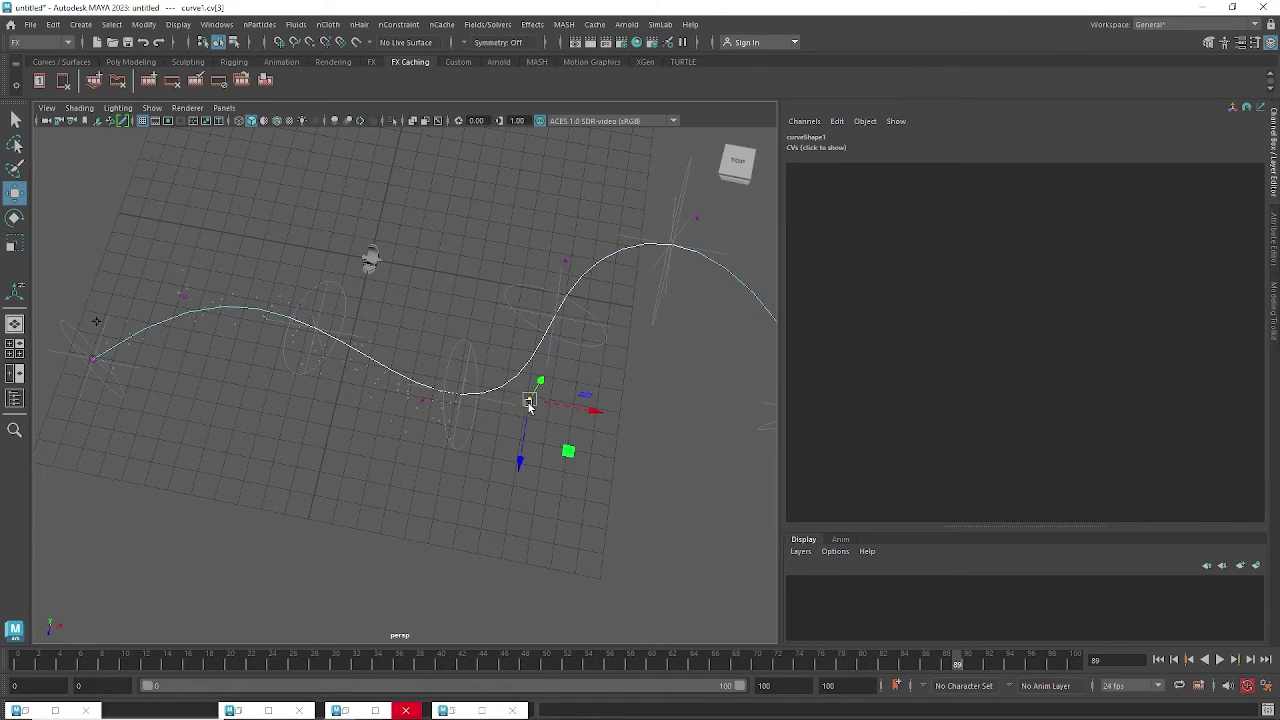
pyautogui.moveTo(526, 401); pyautogui.dragTo(522, 380)
# Pull down the CV near the curve's end, then return to object mode and deselect.
pyautogui.click(566, 262)
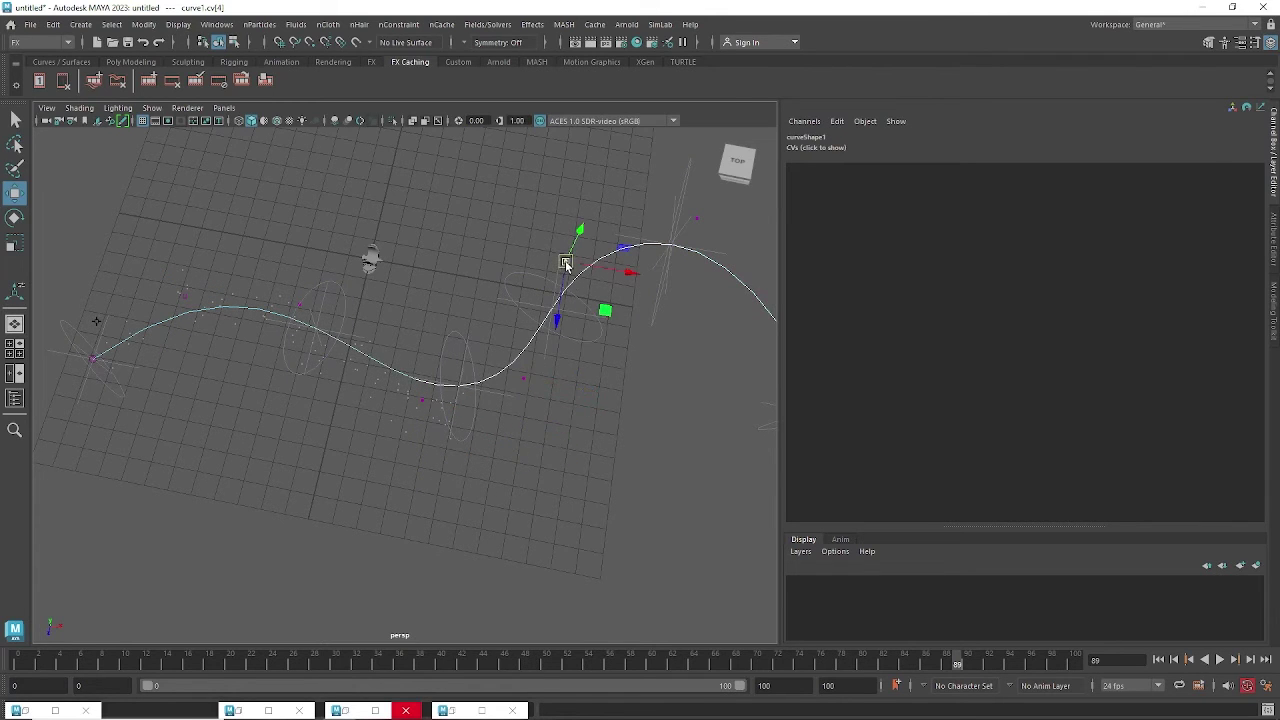
pyautogui.keyDown('alt'); pyautogui.moveTo(657, 314); pyautogui.dragTo(710, 311); pyautogui.keyUp('alt')
pyautogui.keyDown('alt'); pyautogui.moveTo(724, 302); pyautogui.dragTo(597, 248, button='middle'); pyautogui.keyUp('alt')
pyautogui.moveTo(586, 220); pyautogui.dragTo(594, 272)
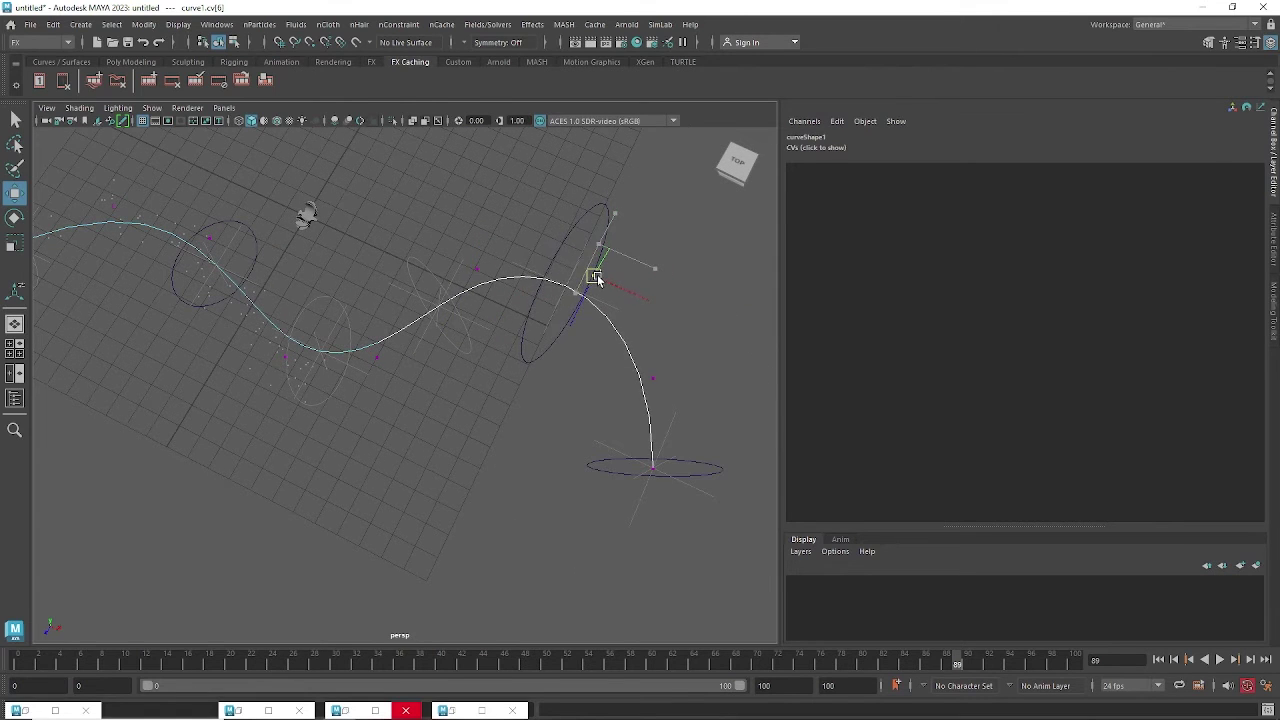
pyautogui.keyDown('alt'); pyautogui.moveTo(551, 429); pyautogui.dragTo(595, 366); pyautogui.keyUp('alt')
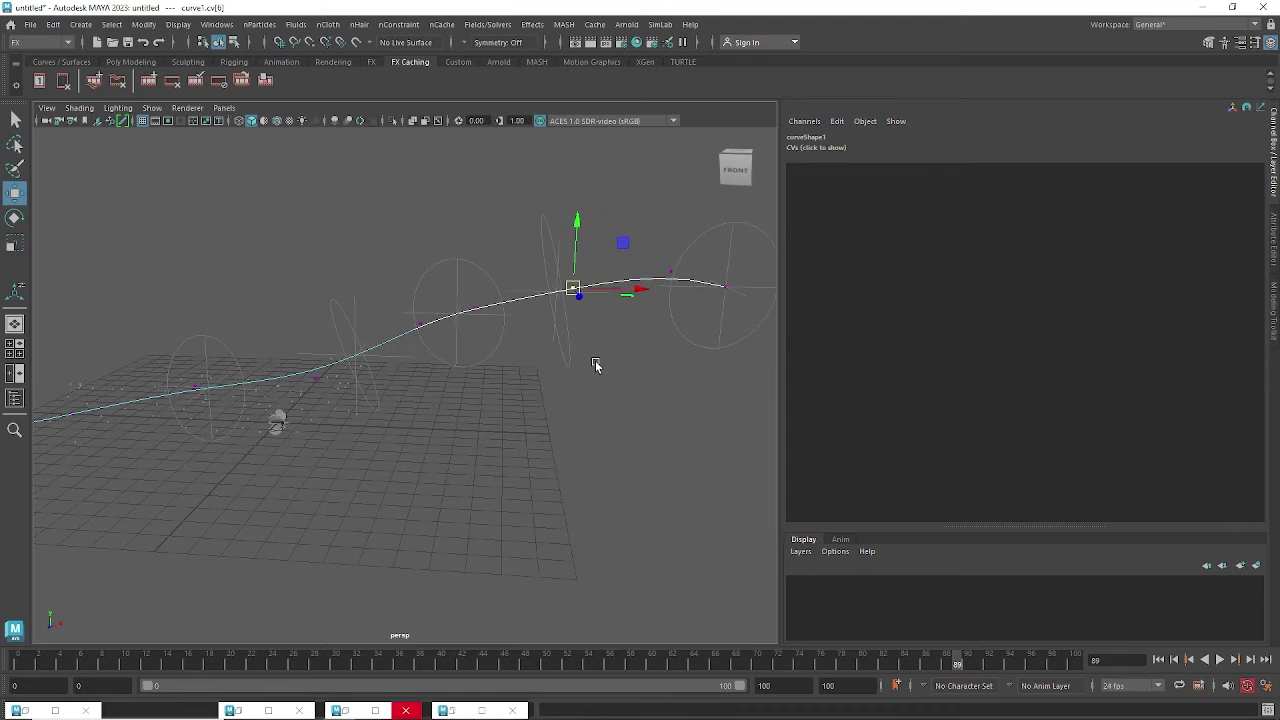
pyautogui.press('F8')
pyautogui.click(617, 369)
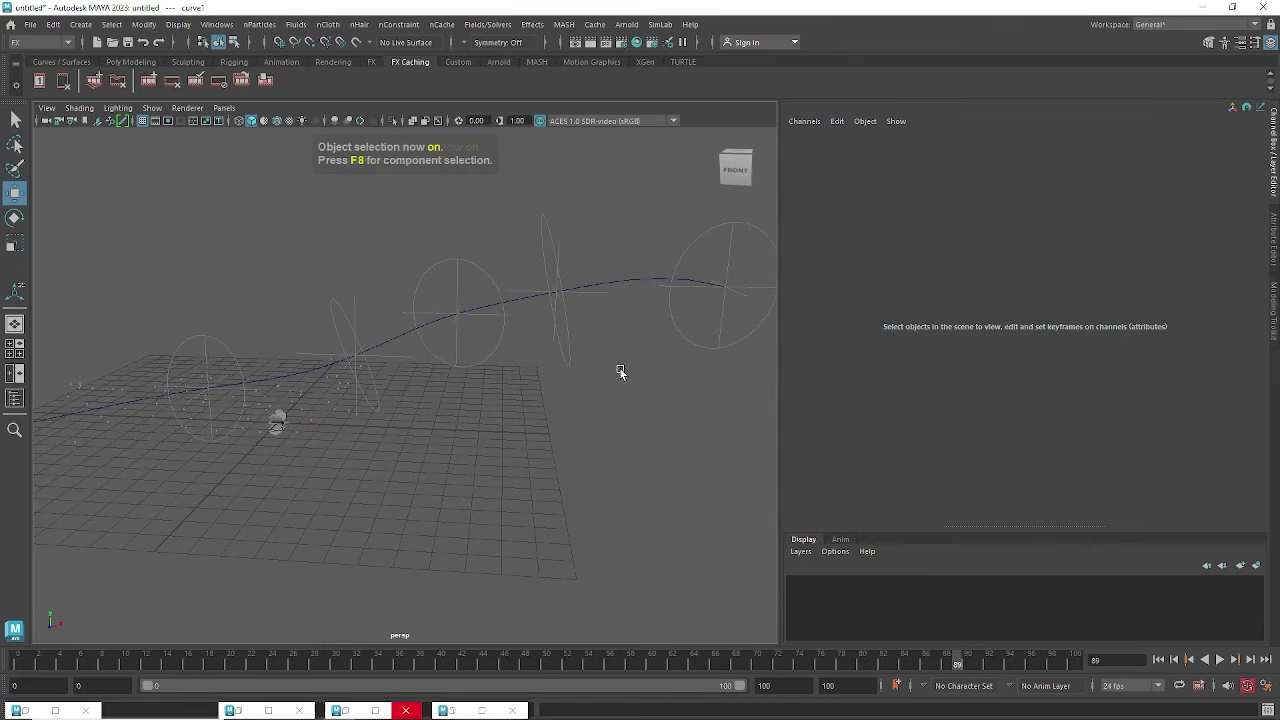
pyautogui.keyDown('alt'); pyautogui.moveTo(508, 441); pyautogui.dragTo(526, 482); pyautogui.keyUp('alt')
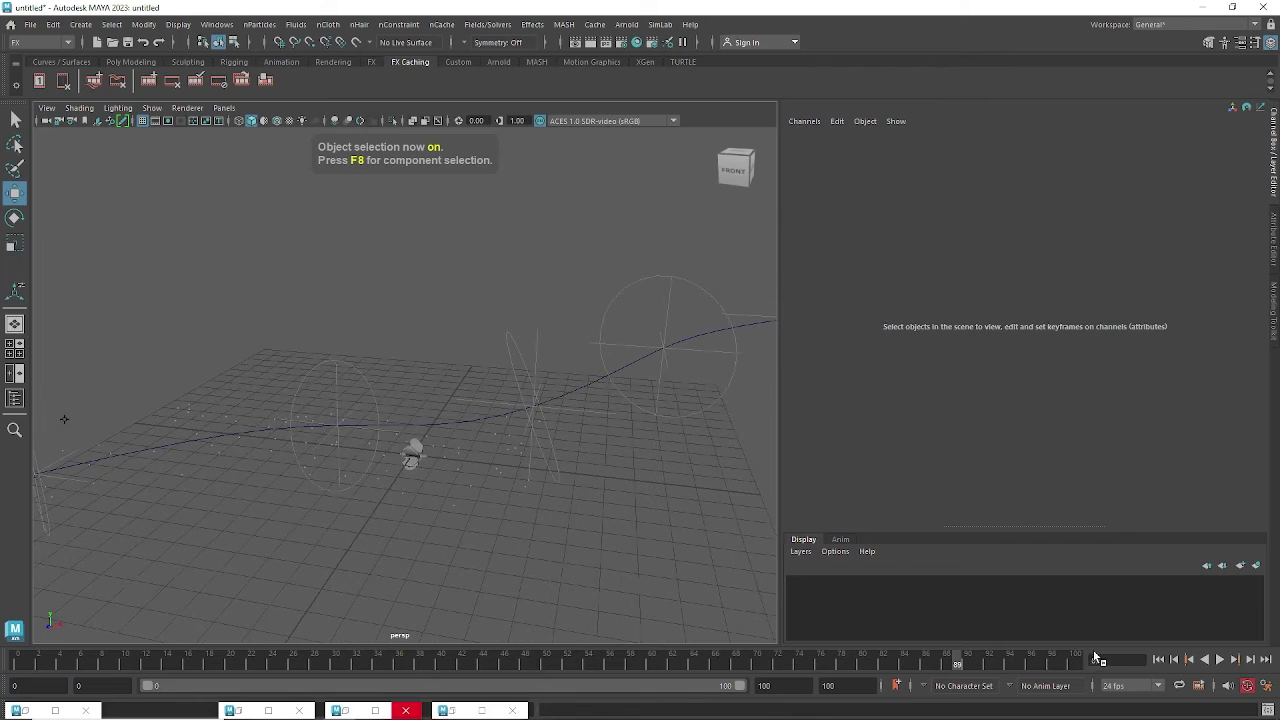
# Replay the flock animation from frame 0, stopping at frame 47.
pyautogui.click(1160, 661)
pyautogui.click(1219, 661)
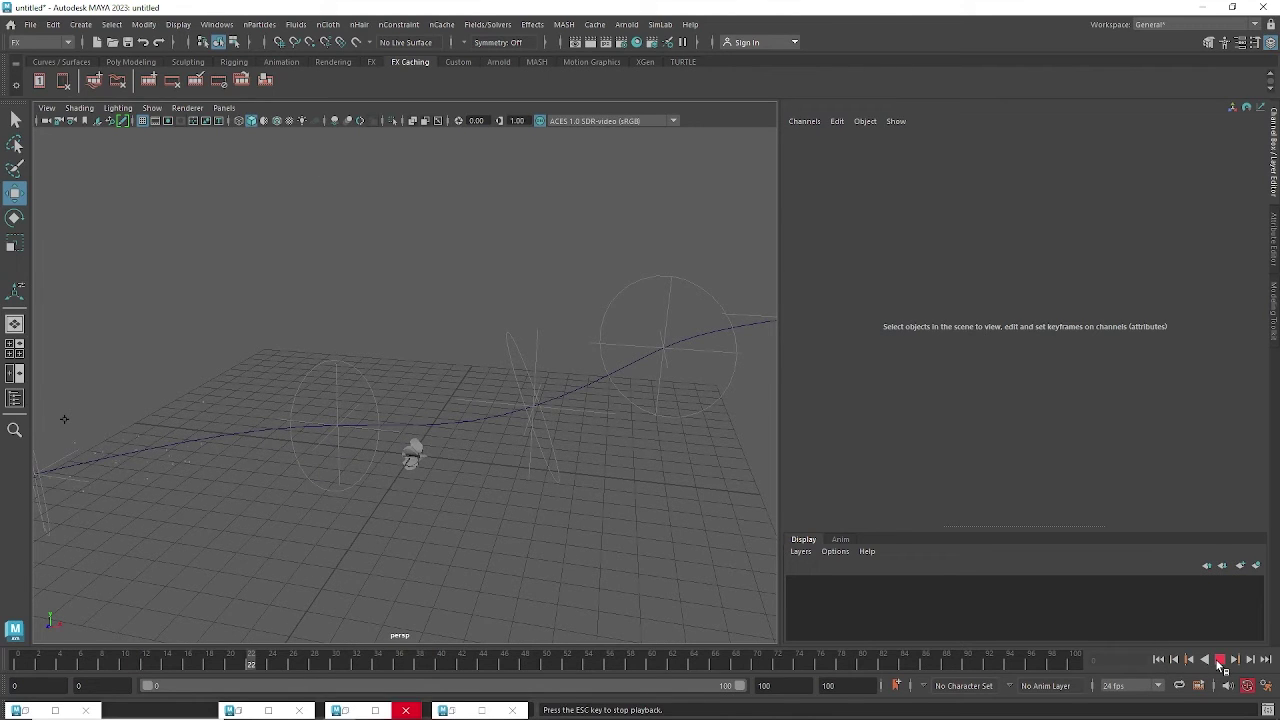
pyautogui.click(1219, 661)
pyautogui.keyDown('alt'); pyautogui.moveTo(414, 445); pyautogui.dragTo(492, 360); pyautogui.keyUp('alt')
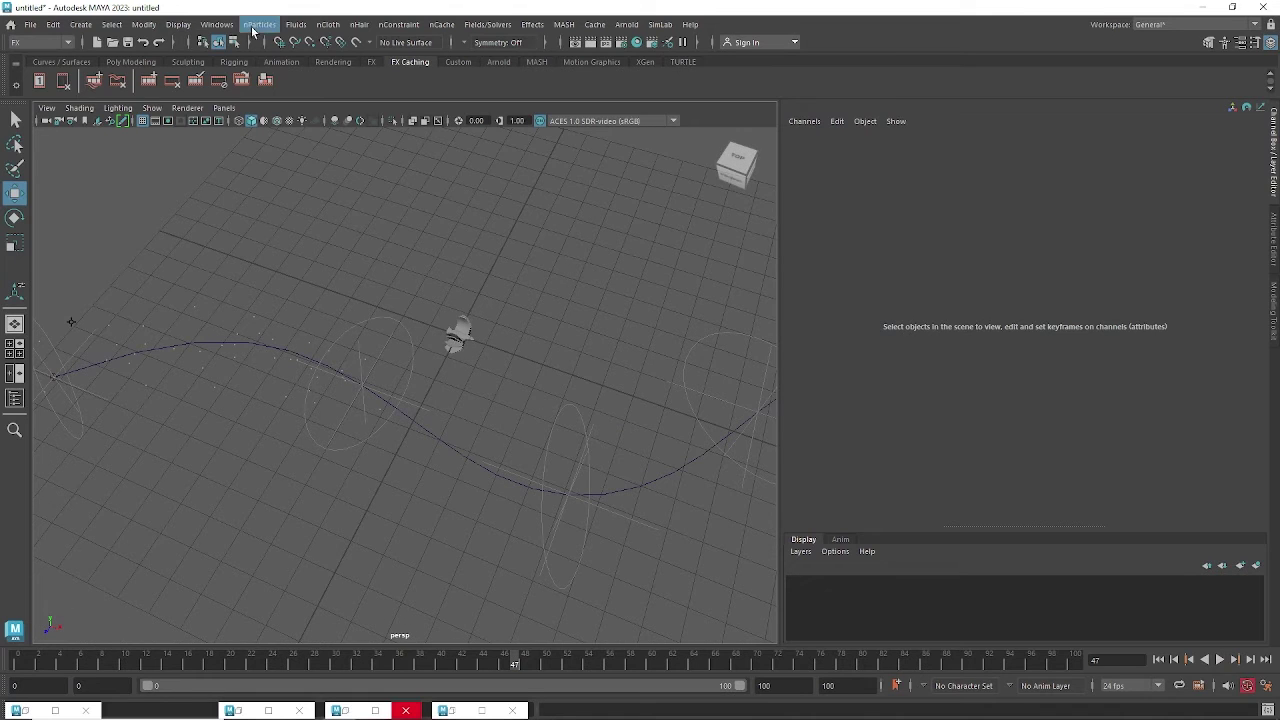
# Open the Outliner and select the bird instances bir1 through bir11.
pyautogui.click(217, 24)
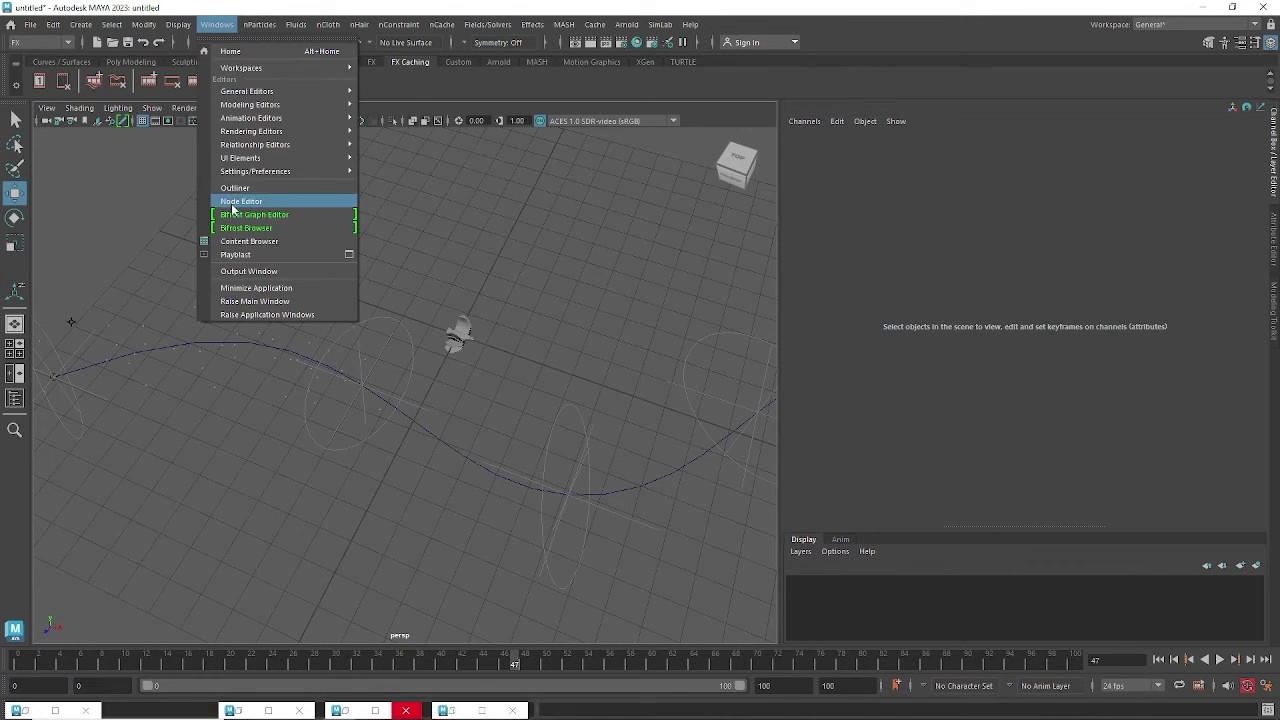
pyautogui.click(235, 188)
pyautogui.click(722, 288)
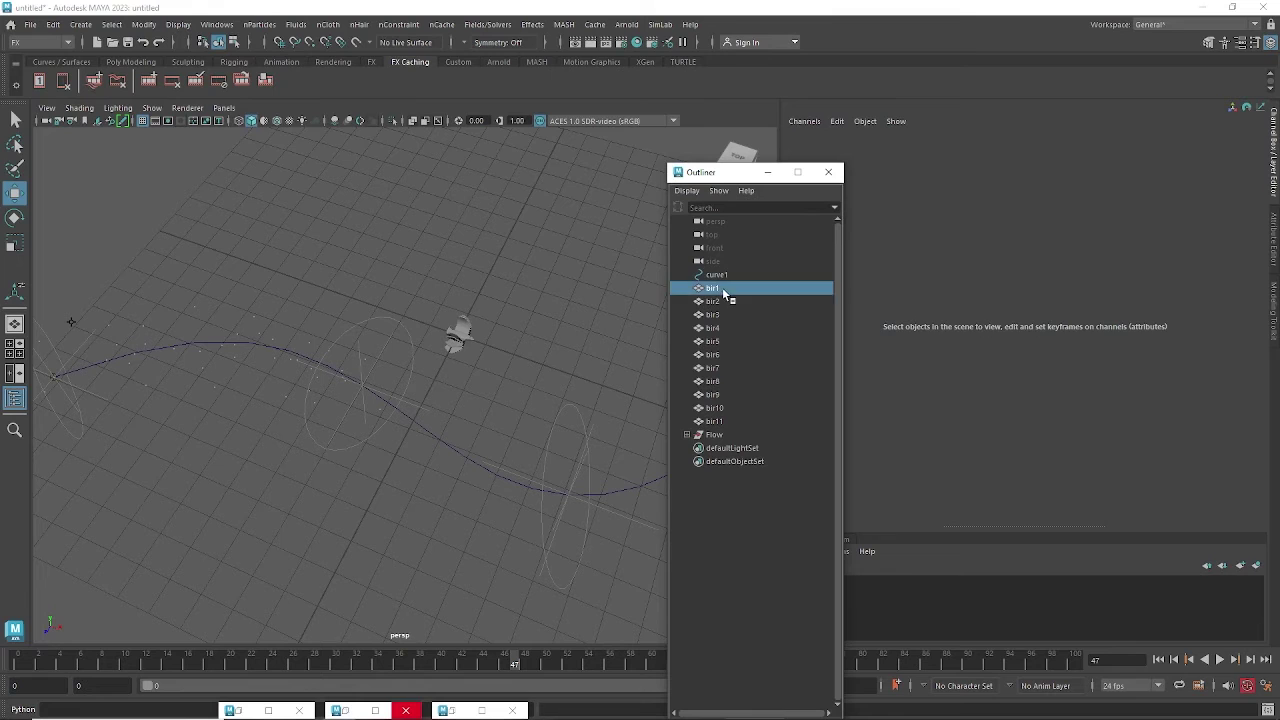
pyautogui.keyDown('shift'); pyautogui.click(728, 422); pyautogui.keyUp('shift')
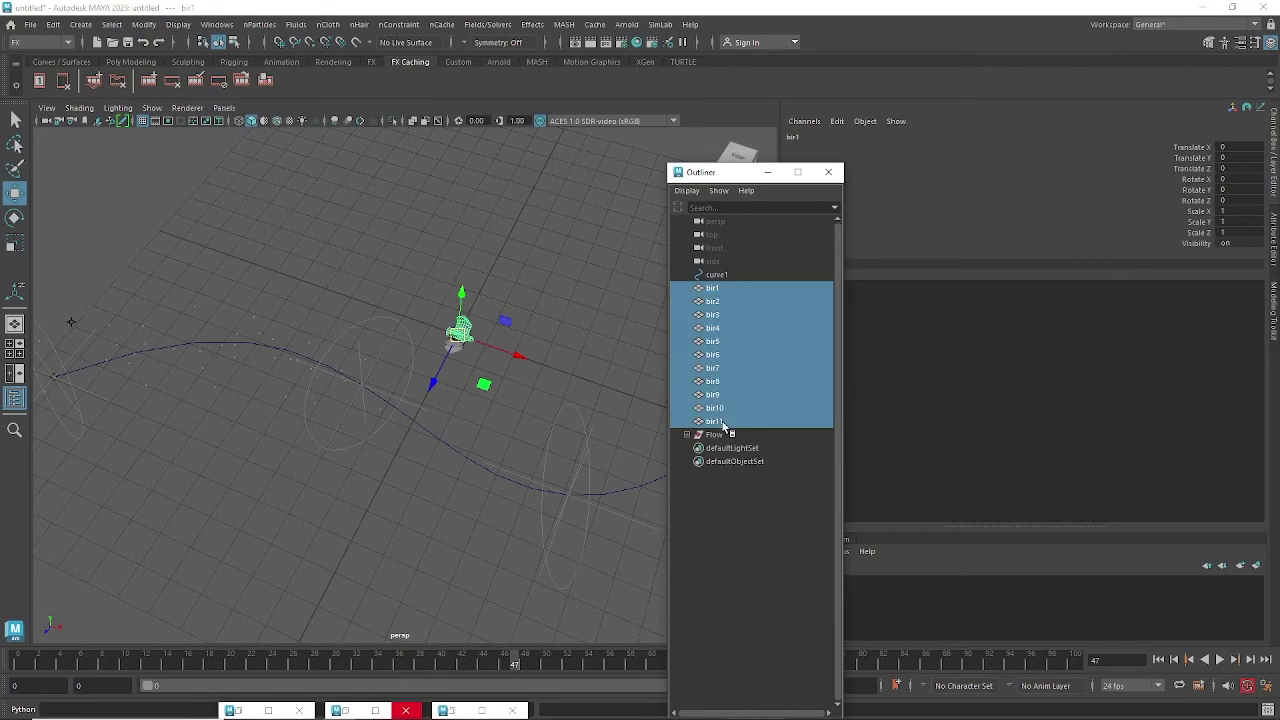
pyautogui.click(735, 592)
pyautogui.moveTo(462, 293); pyautogui.dragTo(515, 385)
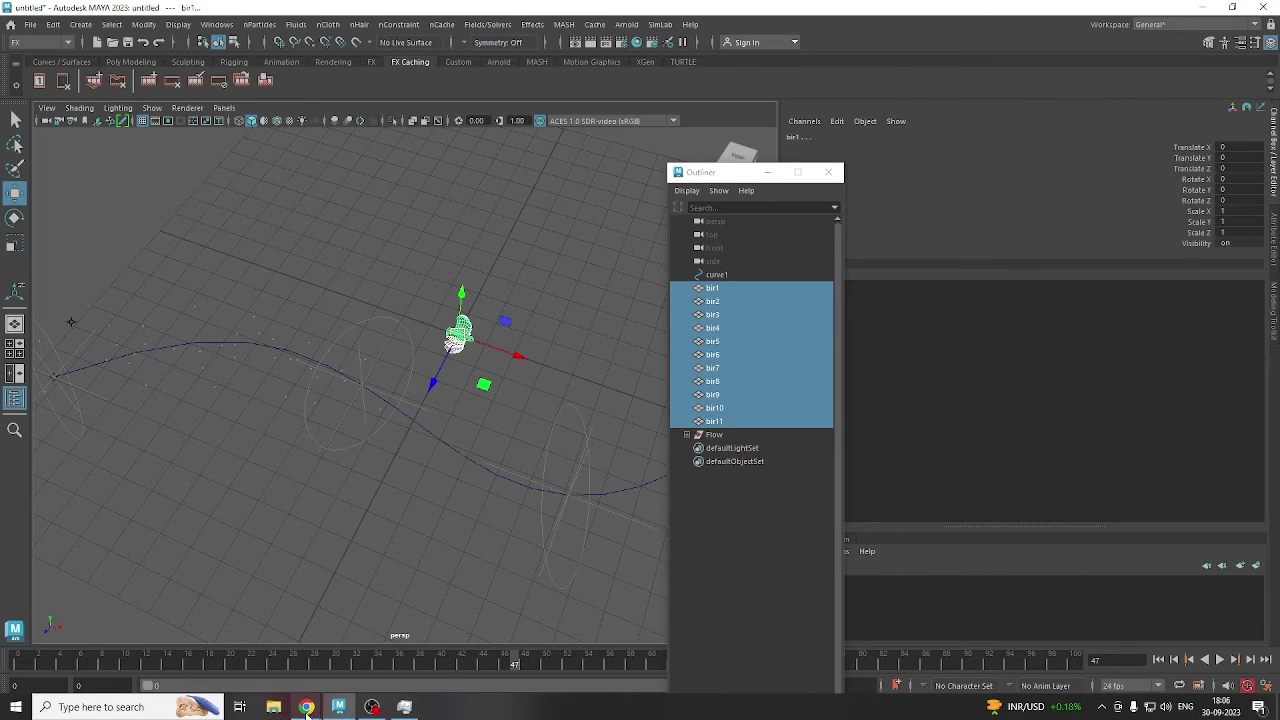
# Admit the waiting participant into the Google Meet call, then minimize Chrome to return to Maya.
pyautogui.moveTo(306, 707)
pyautogui.click(262, 664)
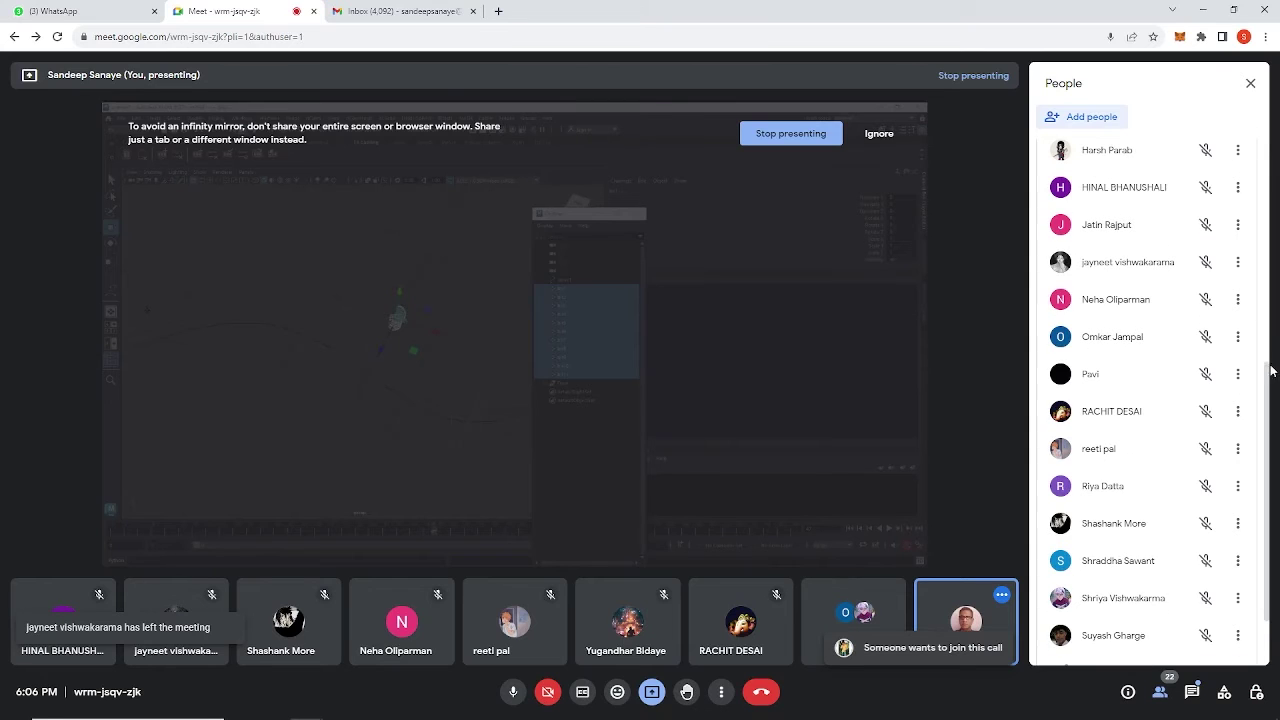
pyautogui.moveTo(1269, 366); pyautogui.dragTo(1266, 150)
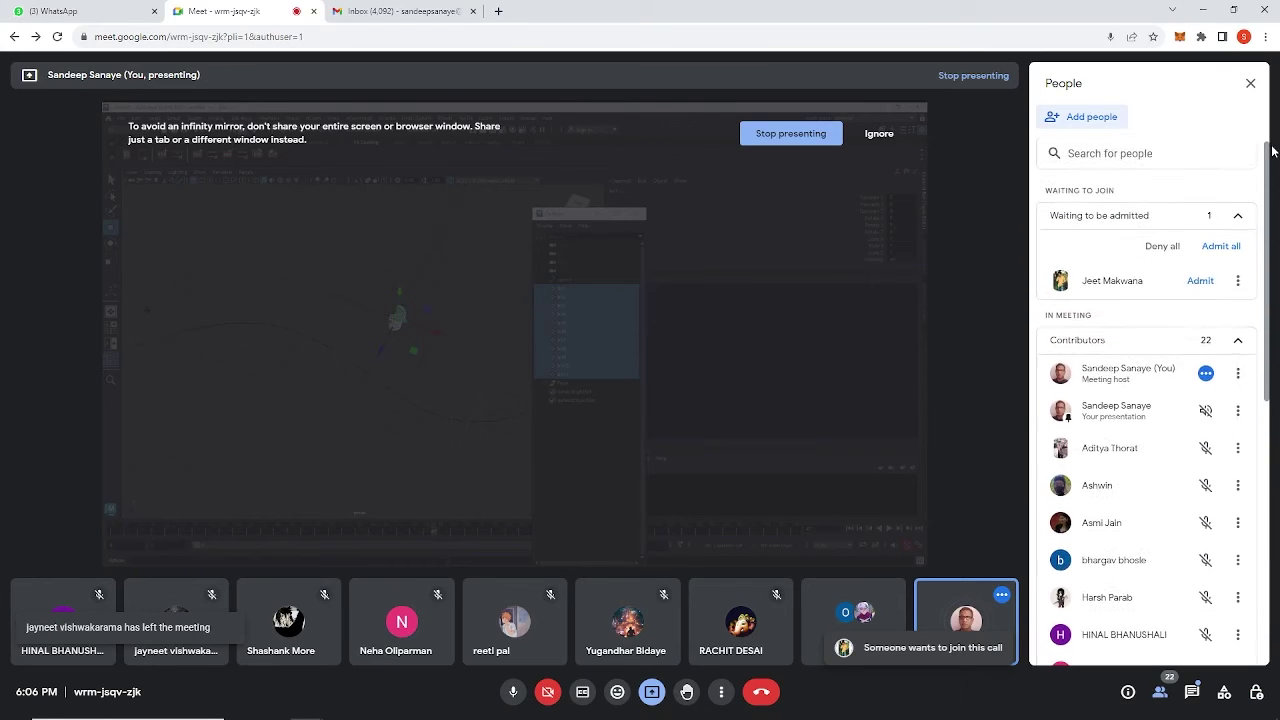
pyautogui.click(1198, 285)
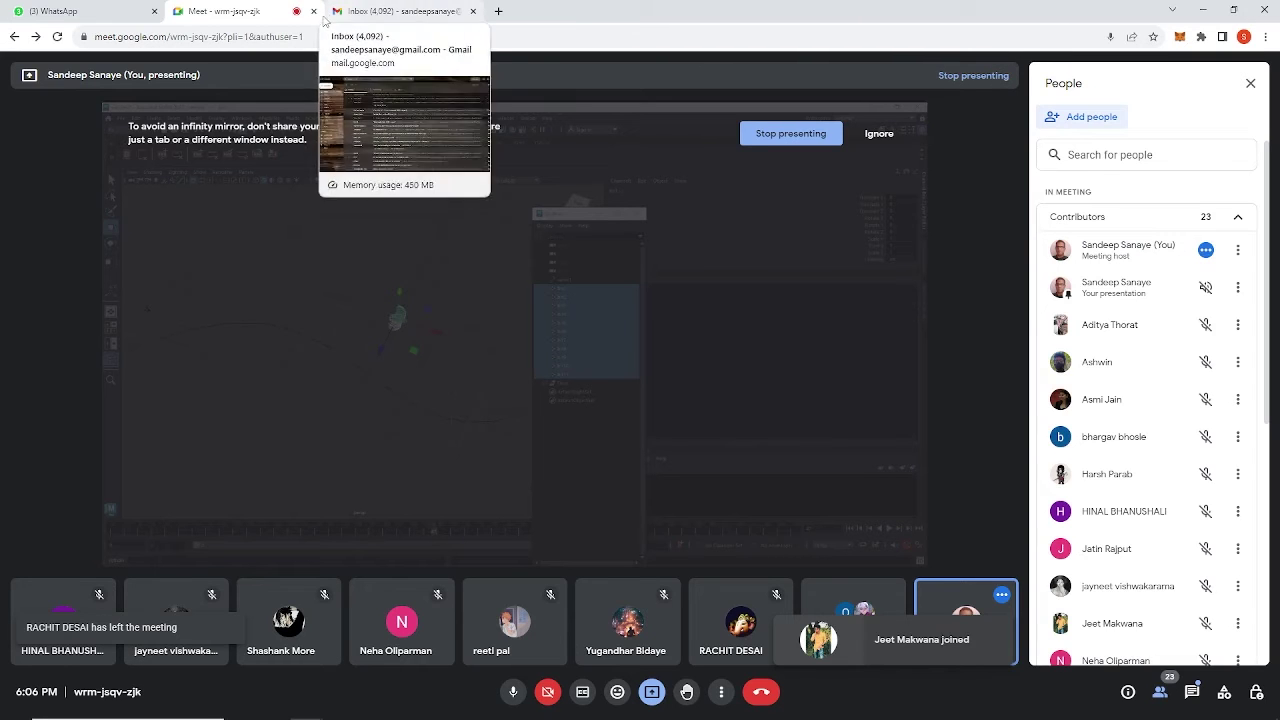
pyautogui.click(1197, 17)
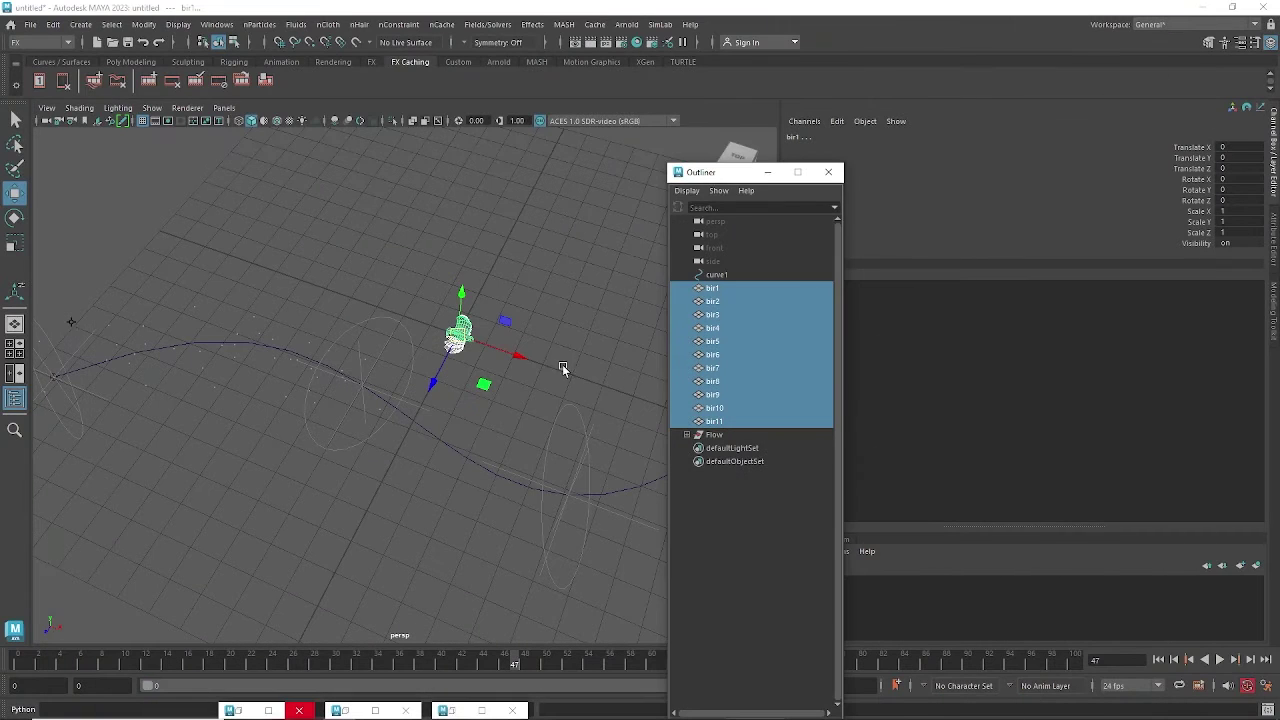
# Reselect the eleven bird models bir1 through bir11.
pyautogui.keyDown('alt'); pyautogui.moveTo(507, 358); pyautogui.dragTo(526, 392); pyautogui.keyUp('alt')
pyautogui.click(527, 396)
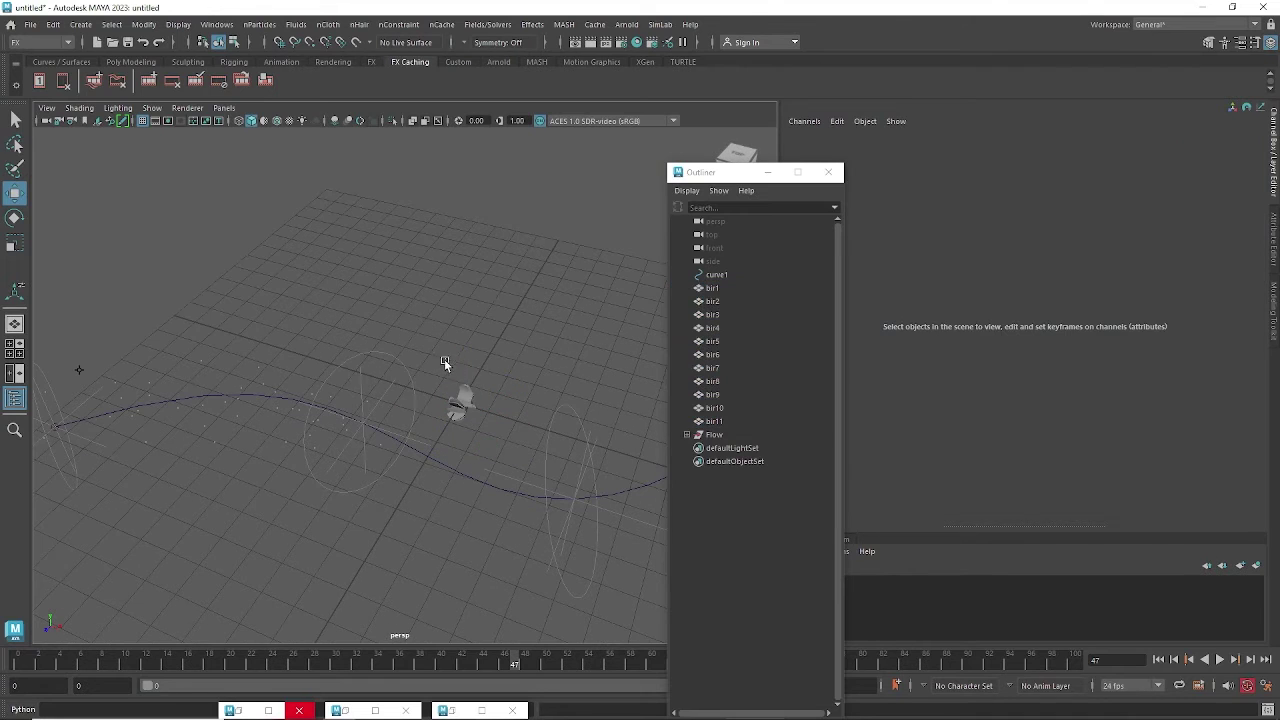
pyautogui.moveTo(444, 362); pyautogui.dragTo(496, 434)
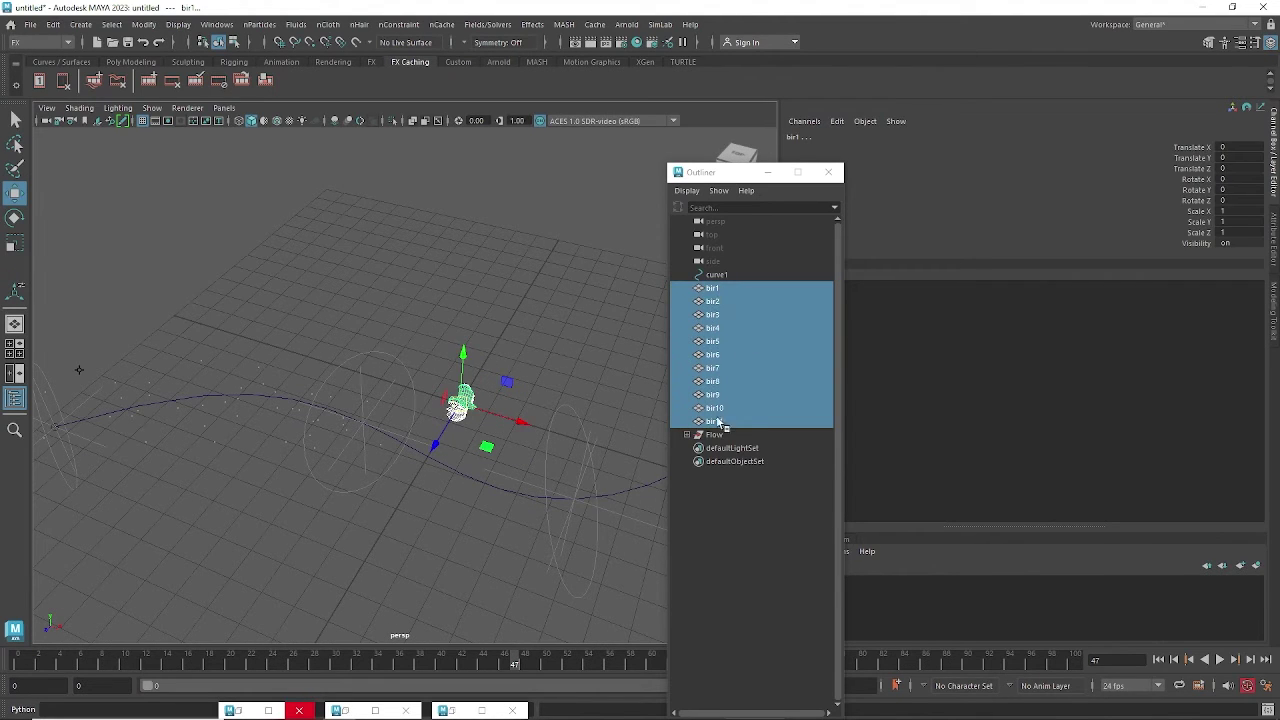
pyautogui.click(714, 288)
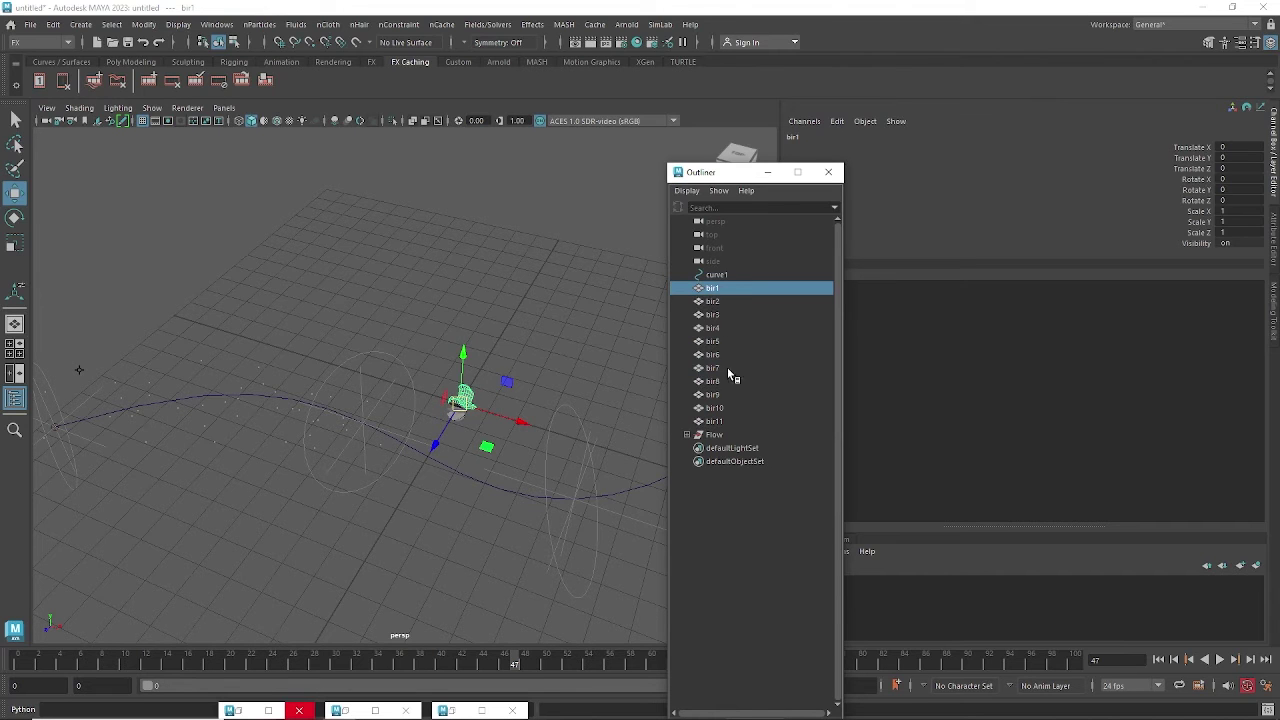
pyautogui.keyDown('shift'); pyautogui.click(716, 421); pyautogui.keyUp('shift')
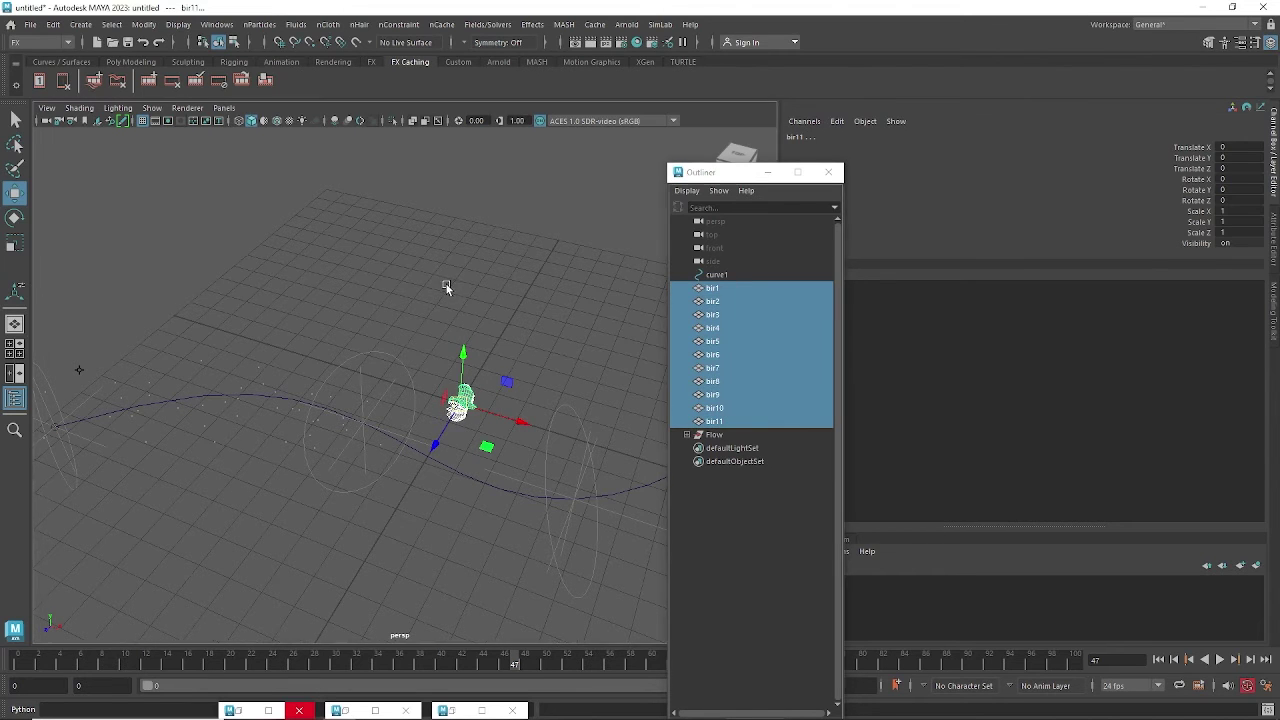
# Create a particle instancer from the selected birds via nParticles > Instancer options.
pyautogui.moveTo(446, 284)
pyautogui.keyDown('alt'); pyautogui.mouseDown()
pyautogui.moveTo(488, 284)
pyautogui.moveTo(437, 277)
pyautogui.mouseUp(); pyautogui.keyUp('alt')
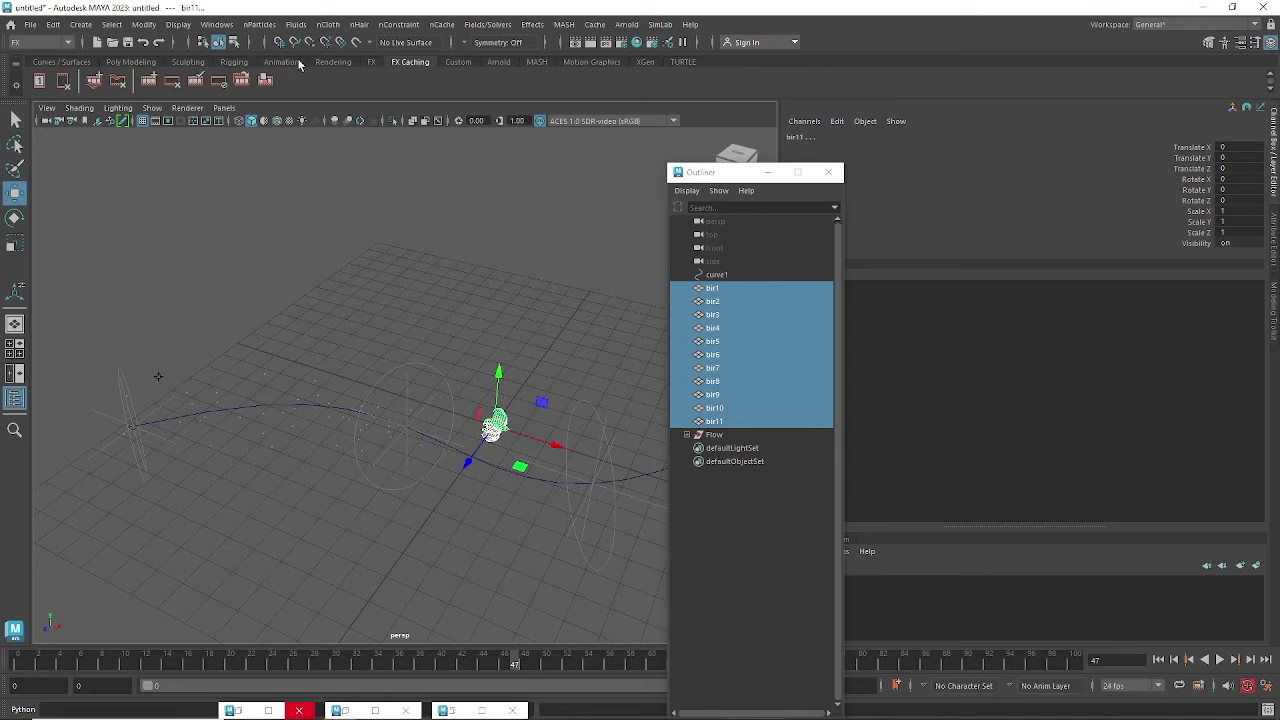
pyautogui.click(259, 24)
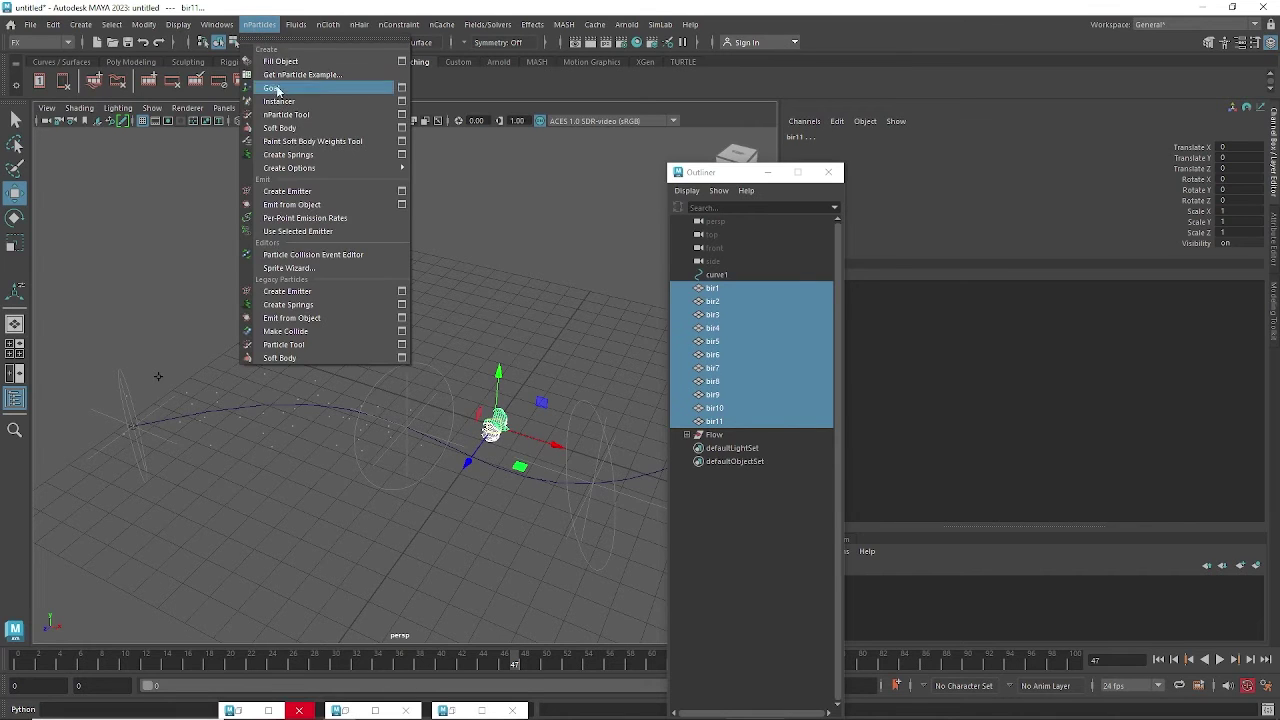
pyautogui.click(401, 101)
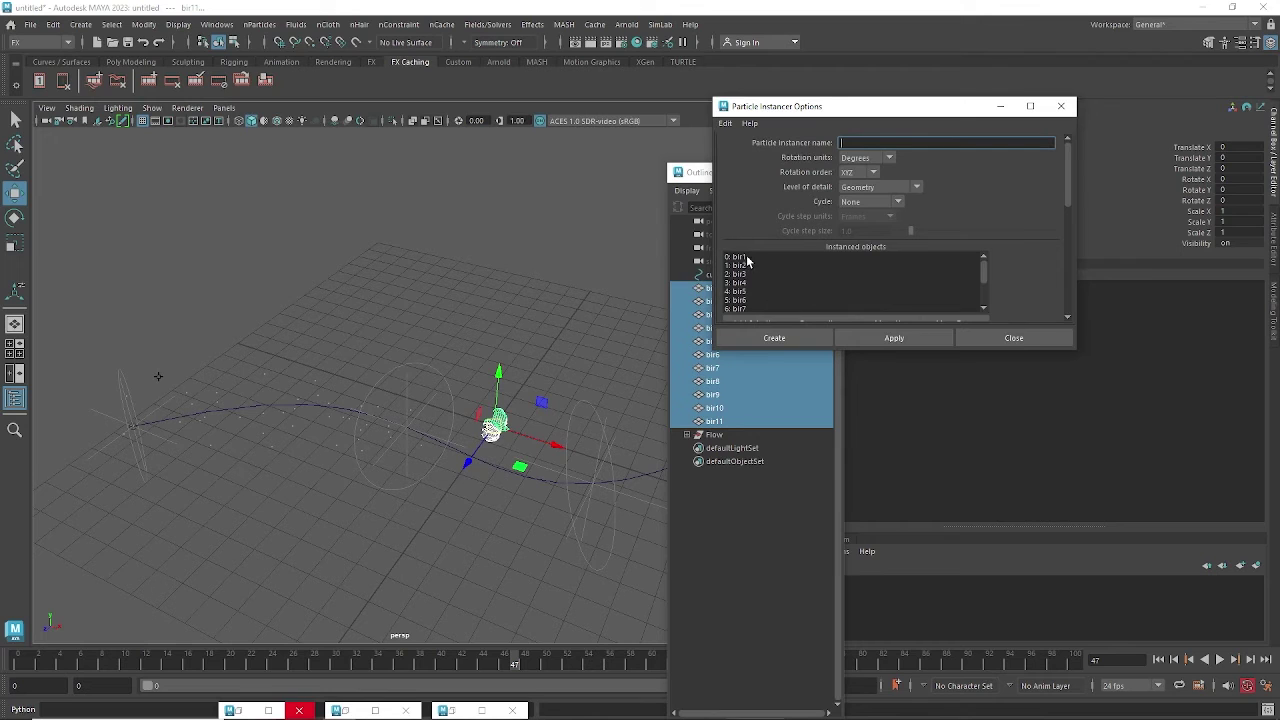
pyautogui.moveTo(765, 350); pyautogui.dragTo(765, 453)
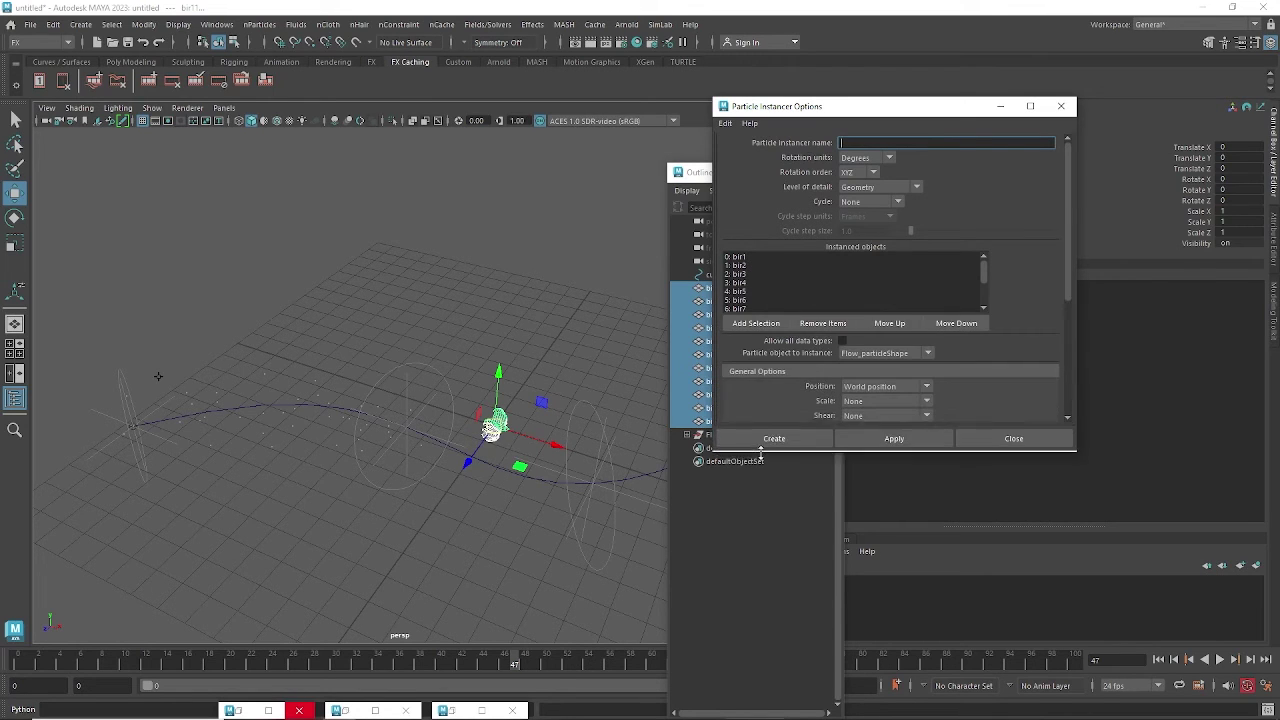
pyautogui.click(866, 443)
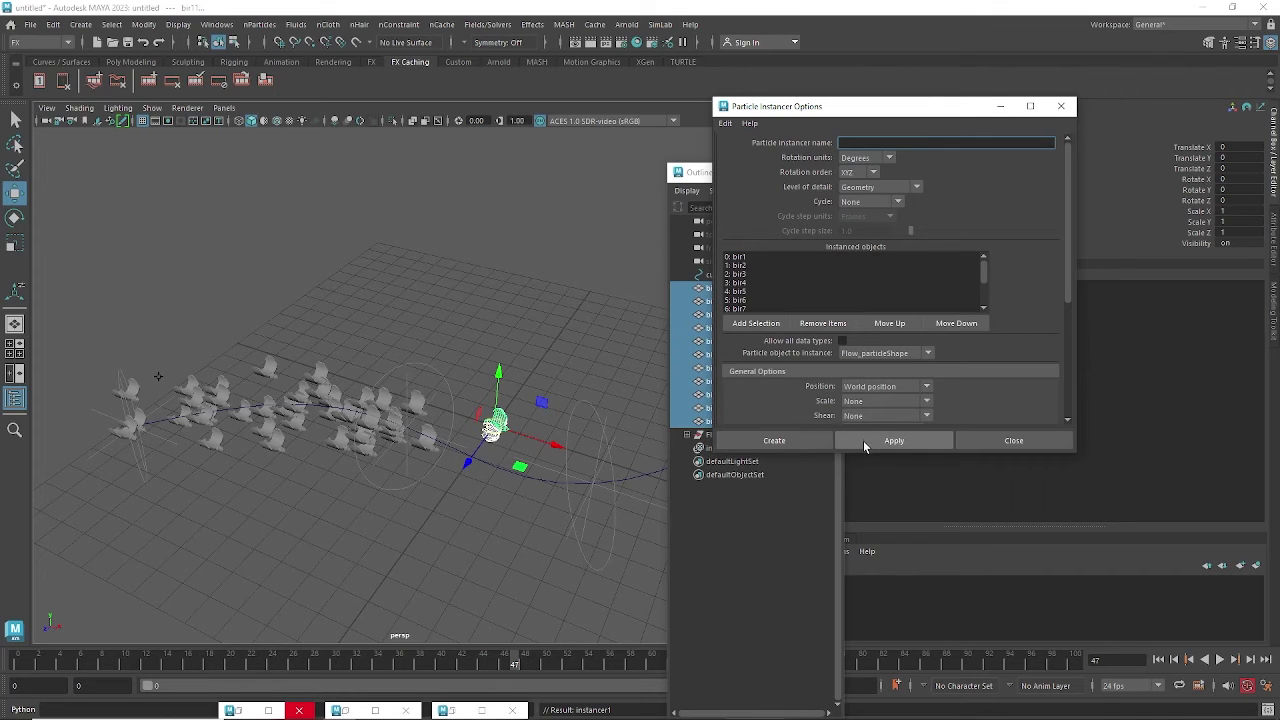
# Scale the instanced birds down uniformly to a smaller size.
pyautogui.keyDown('alt'); pyautogui.moveTo(377, 391); pyautogui.dragTo(365, 380); pyautogui.keyUp('alt')
pyautogui.scroll(2, 365, 380)
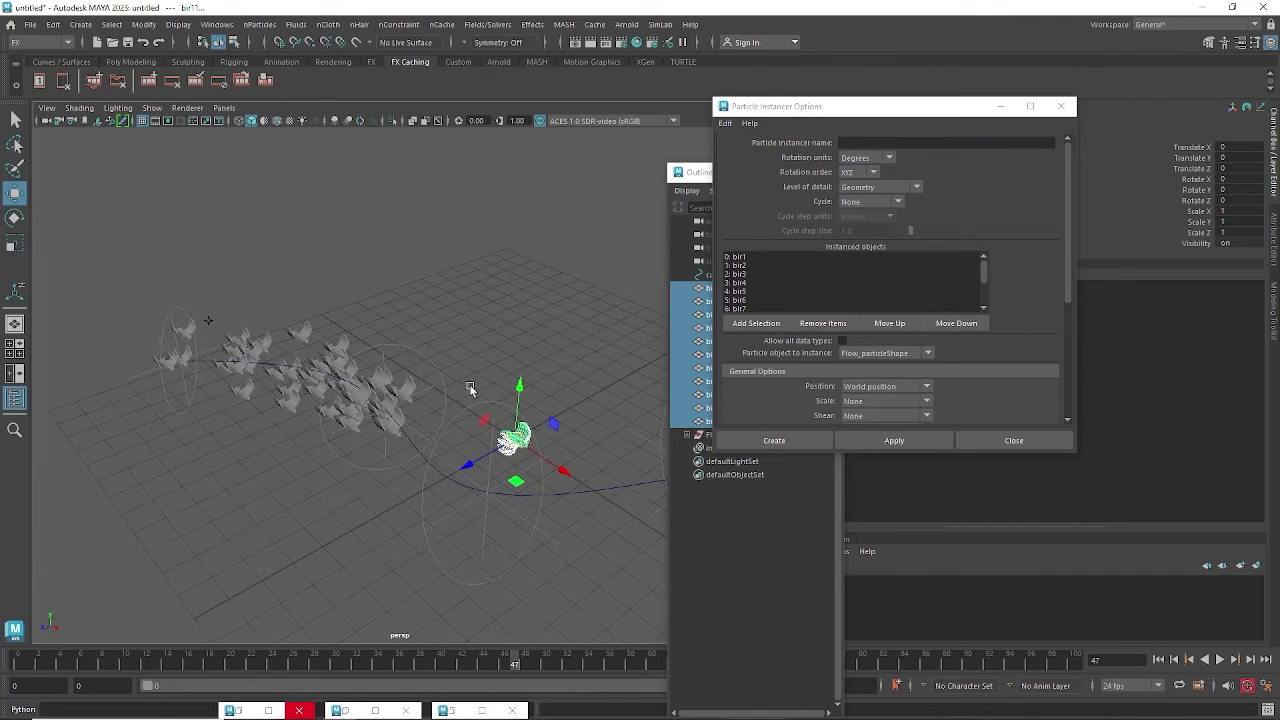
pyautogui.press('e')
pyautogui.press('r')
pyautogui.scroll(3, 585, 476)
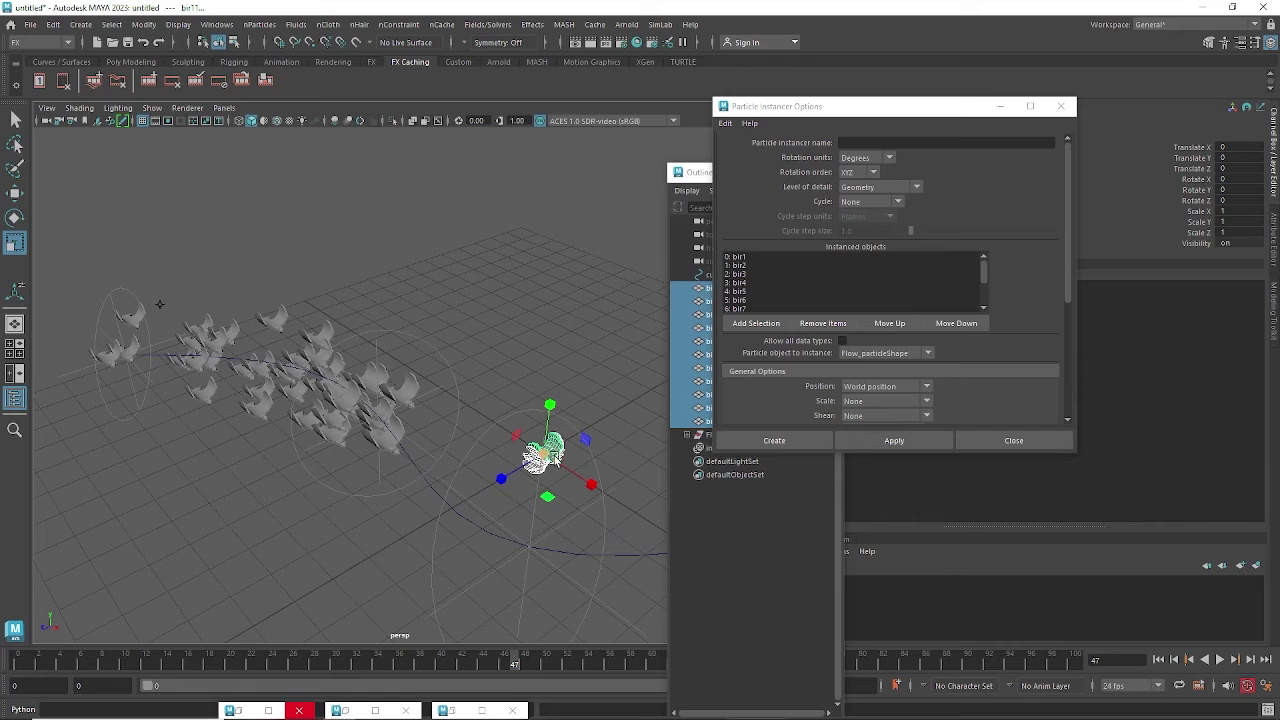
pyautogui.moveTo(543, 454); pyautogui.dragTo(545, 480)
pyautogui.keyDown('alt'); pyautogui.moveTo(592, 493); pyautogui.dragTo(528, 496, button='middle'); pyautogui.keyUp('alt')
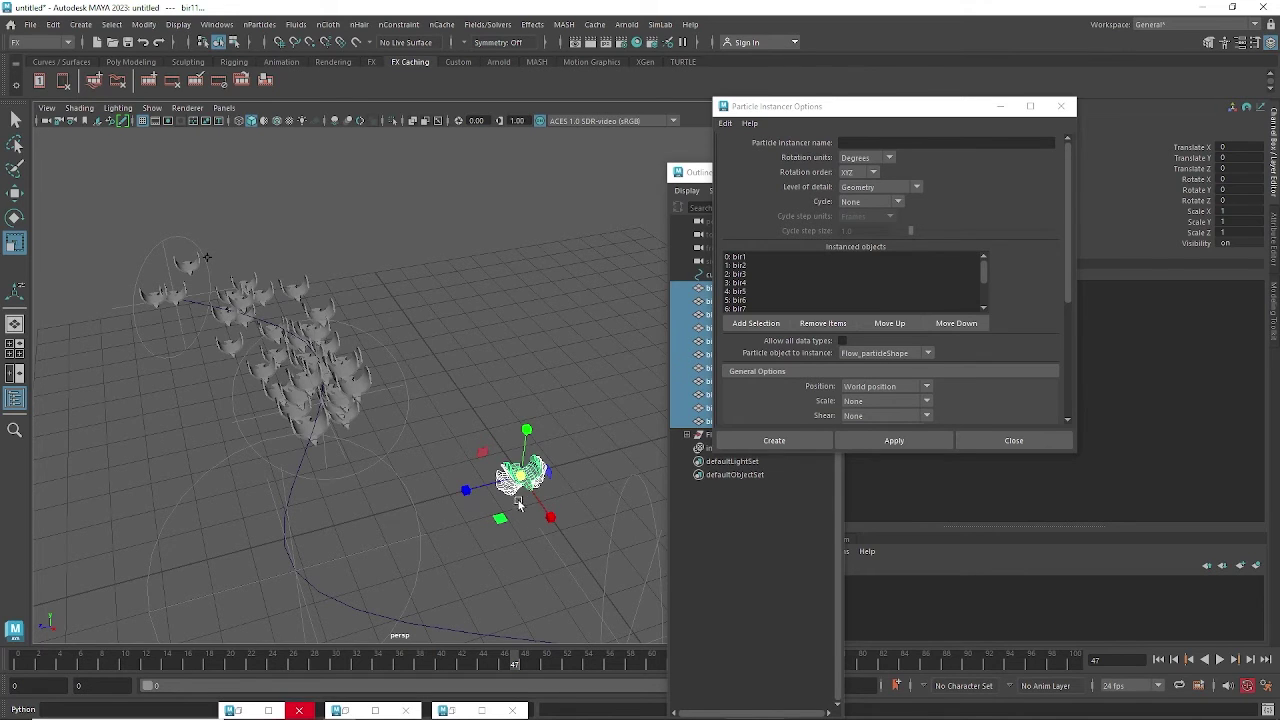
pyautogui.moveTo(522, 478); pyautogui.dragTo(372, 407)
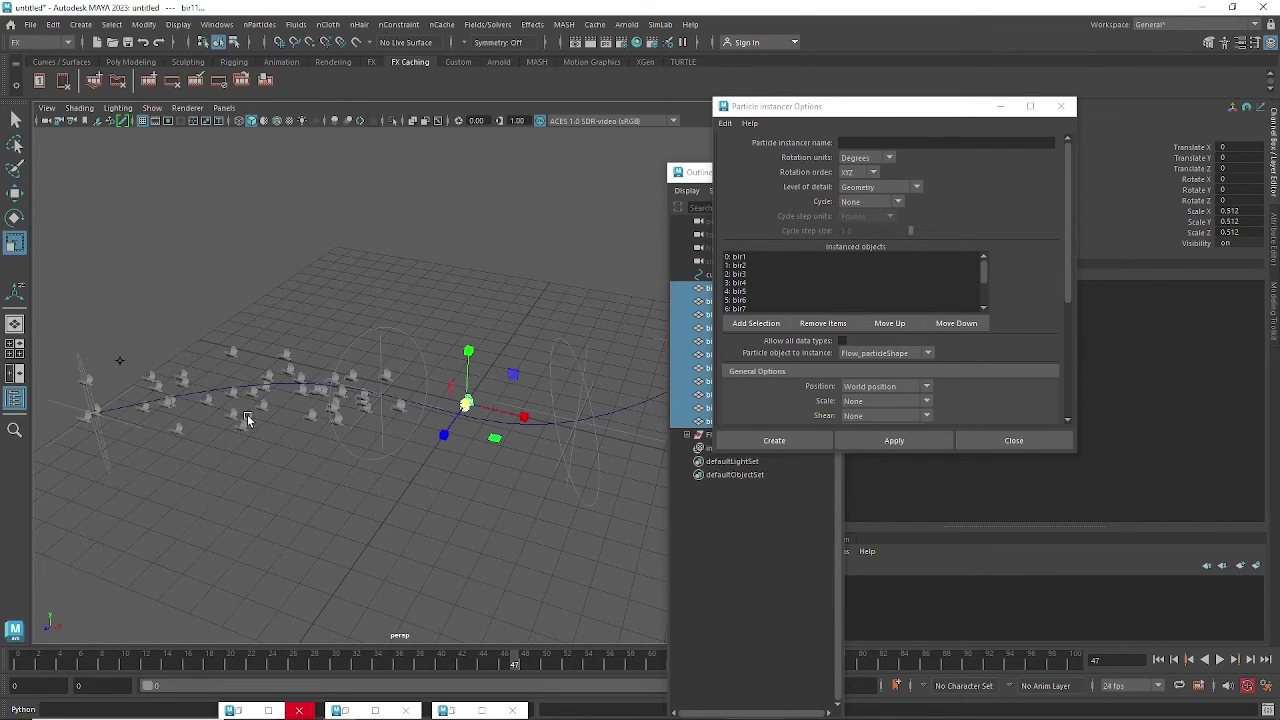
pyautogui.keyDown('alt'); pyautogui.moveTo(248, 420); pyautogui.dragTo(465, 418); pyautogui.keyUp('alt')
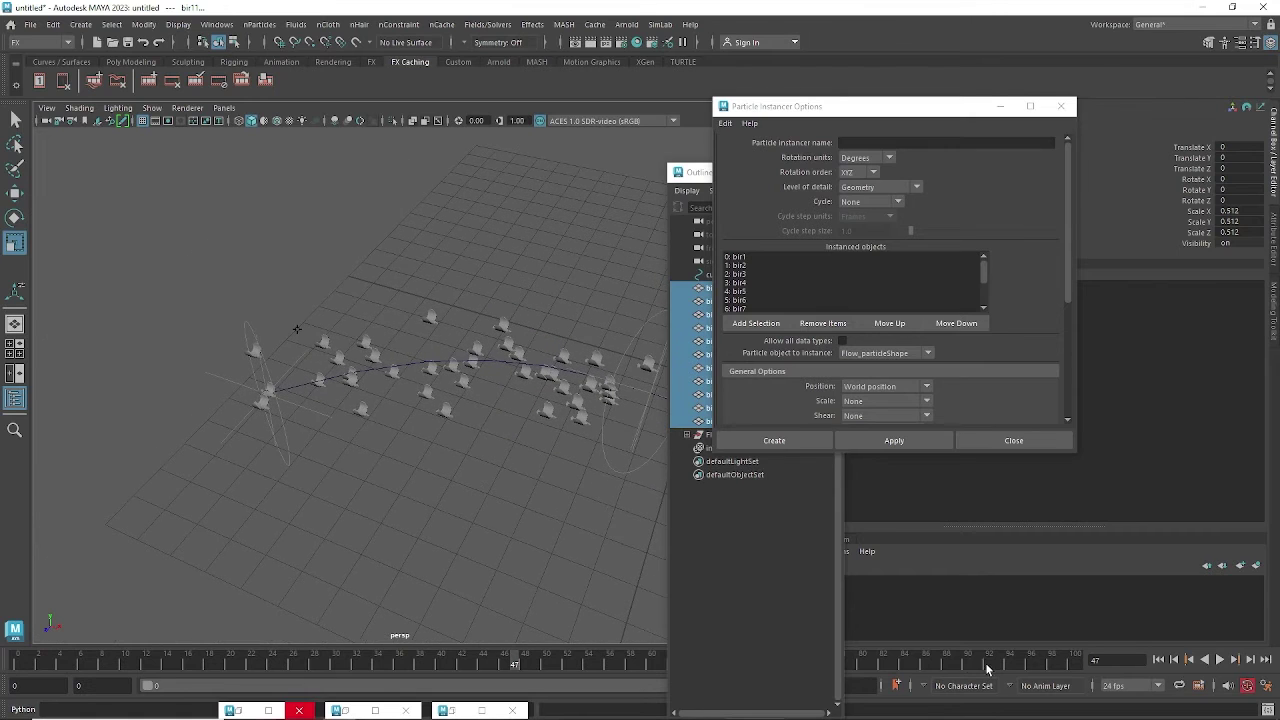
# Replay the flock to frame 35 and minimize the instancer options window.
pyautogui.click(1158, 659)
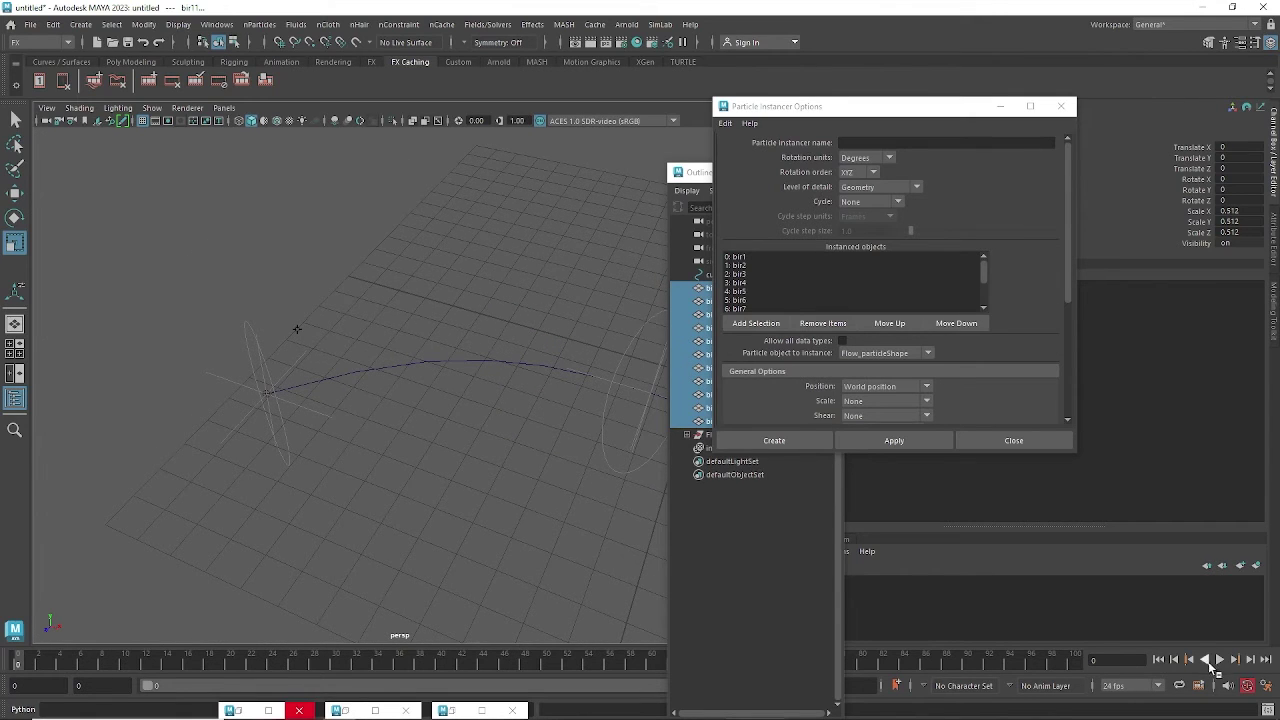
pyautogui.click(1220, 660)
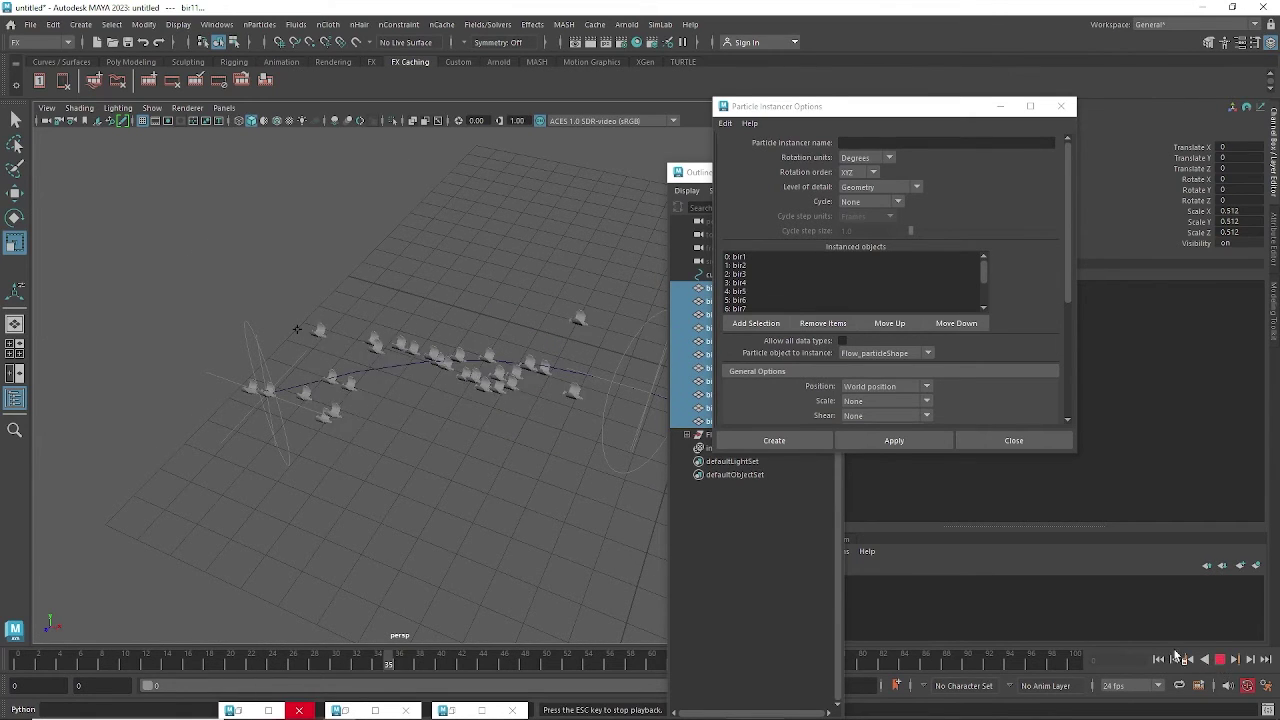
pyautogui.click(1220, 660)
pyautogui.keyDown('alt'); pyautogui.moveTo(517, 472); pyautogui.dragTo(270, 422); pyautogui.keyUp('alt')
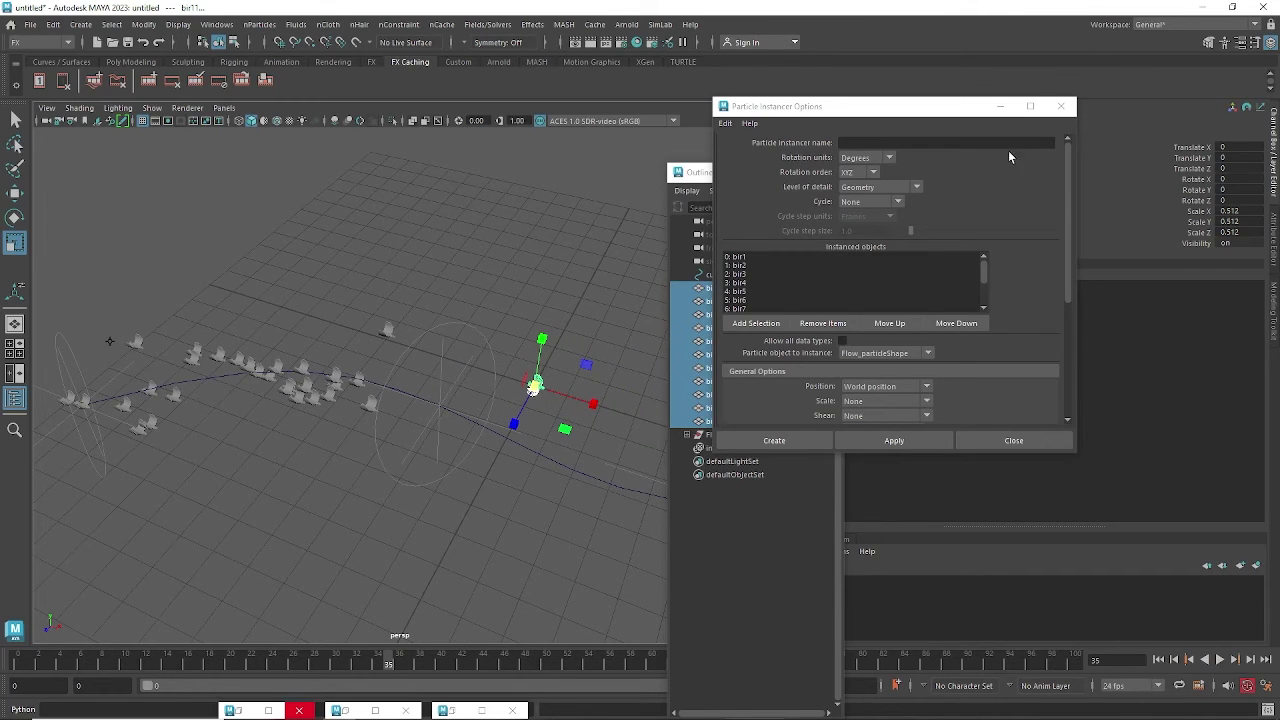
pyautogui.click(1001, 106)
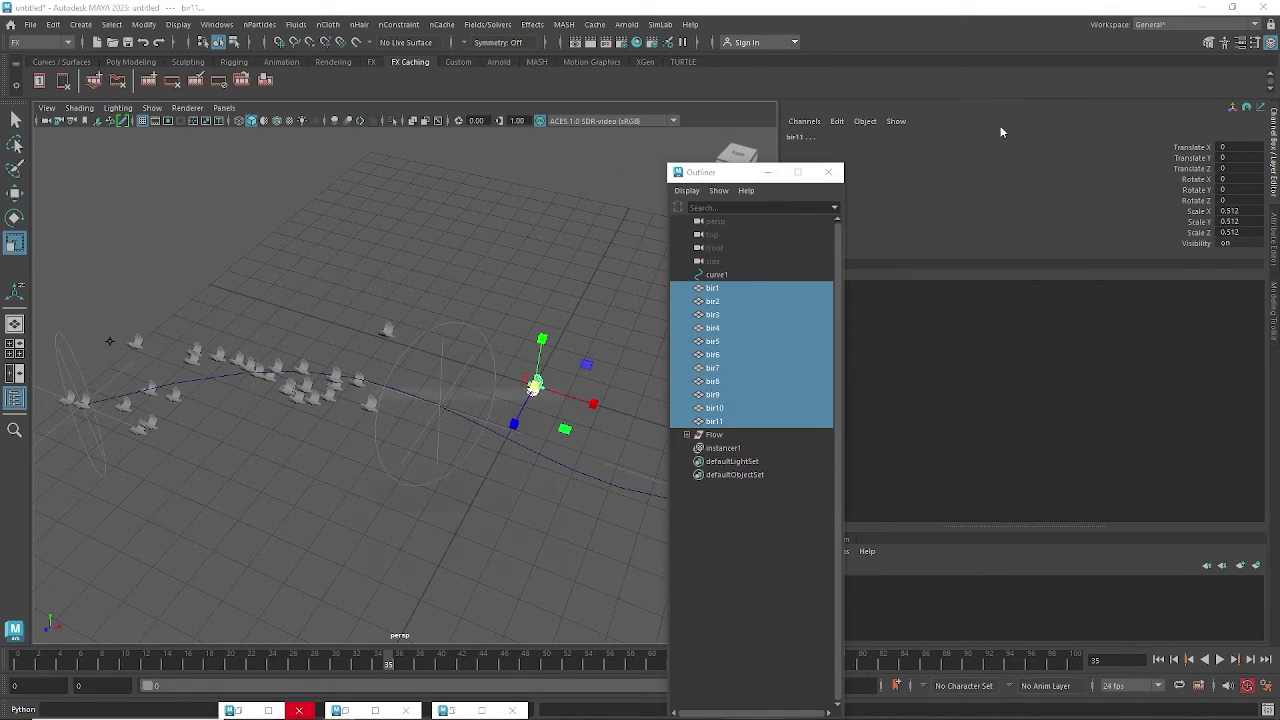
# Set instancer1's Cycle to Sequential in the Attribute Editor.
pyautogui.click(722, 448)
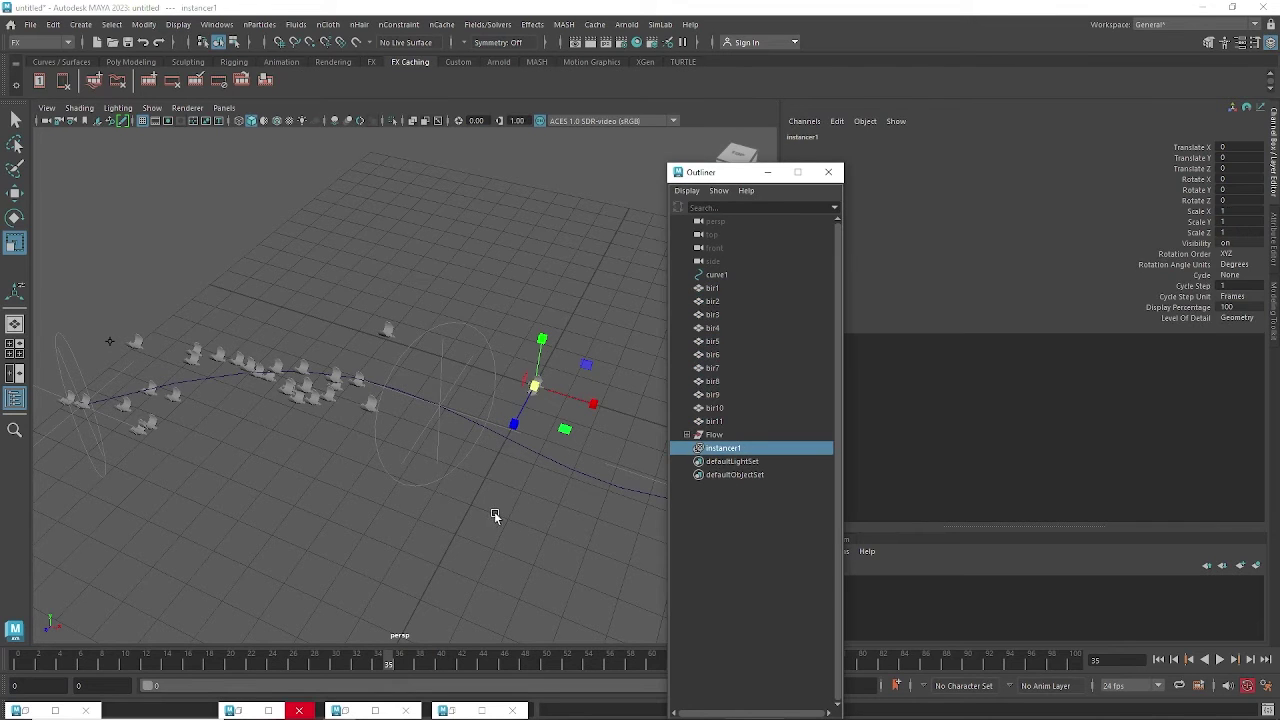
pyautogui.hotkey('ctrl', 'a')
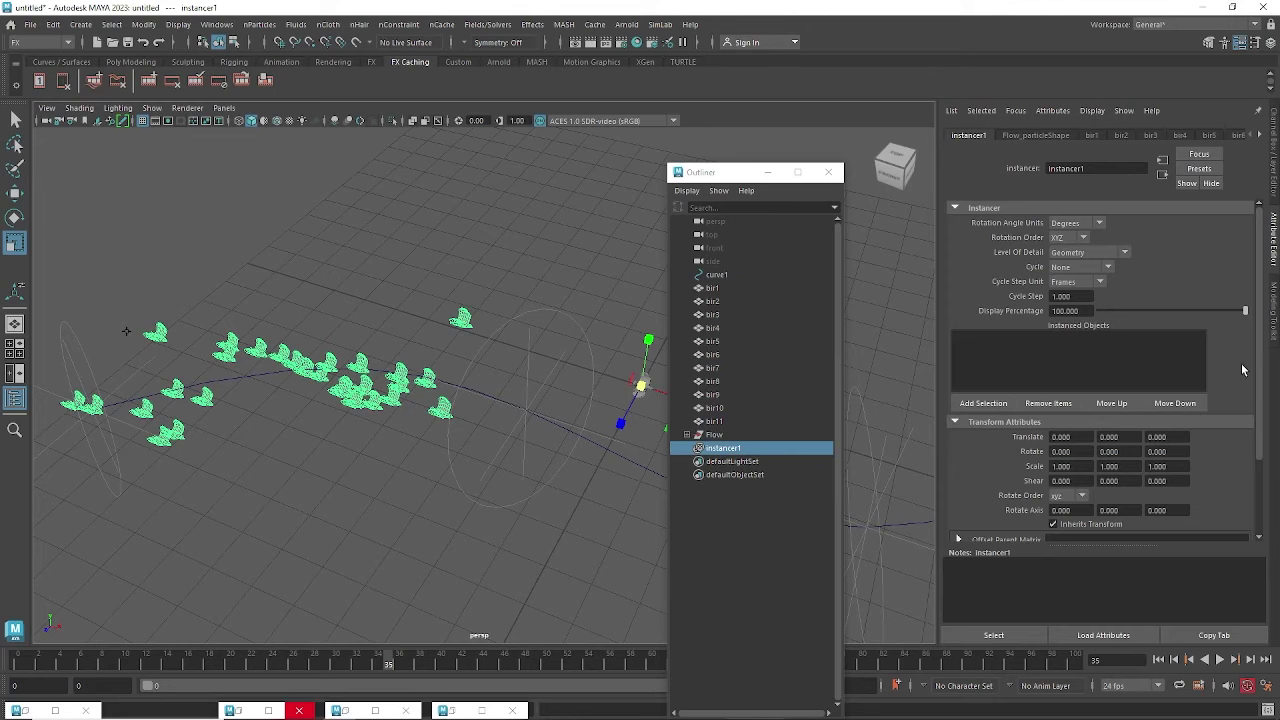
pyautogui.moveTo(1261, 298); pyautogui.dragTo(1258, 261)
pyautogui.click(1071, 268)
pyautogui.click(1075, 288)
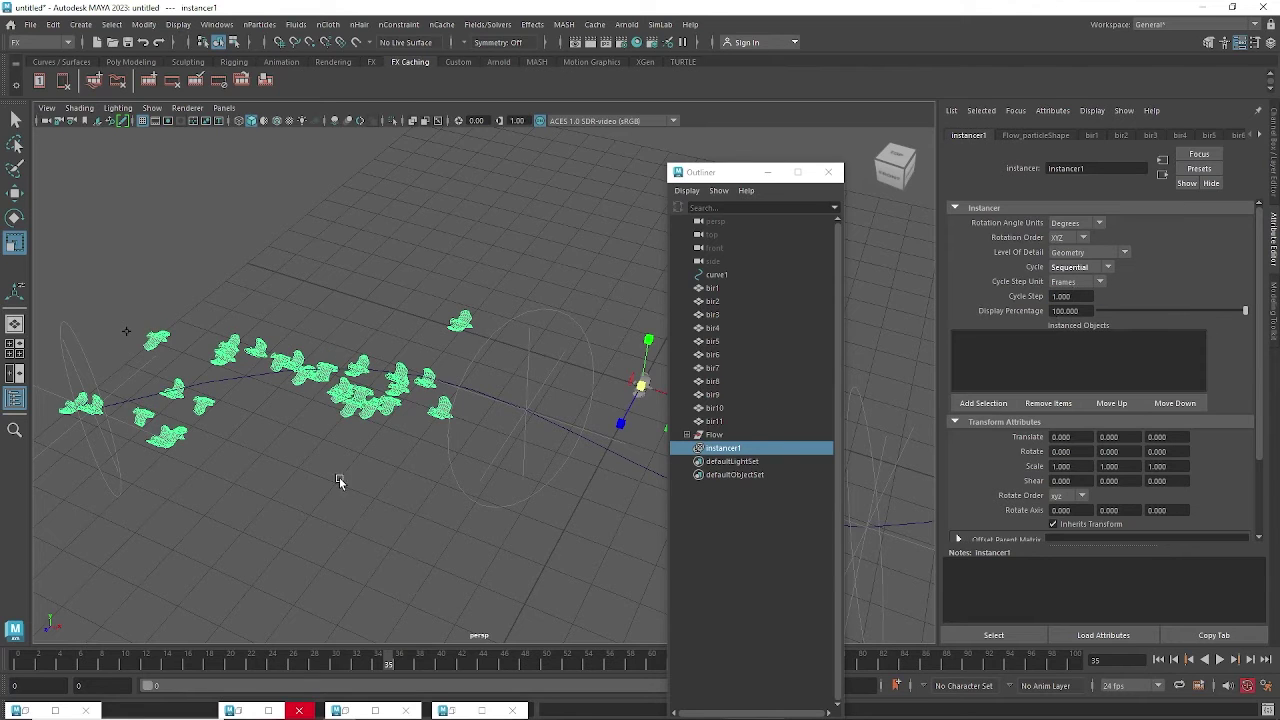
# Replay the cycling birds to frame 48, then expand the Flow group in the Outliner.
pyautogui.click(1158, 659)
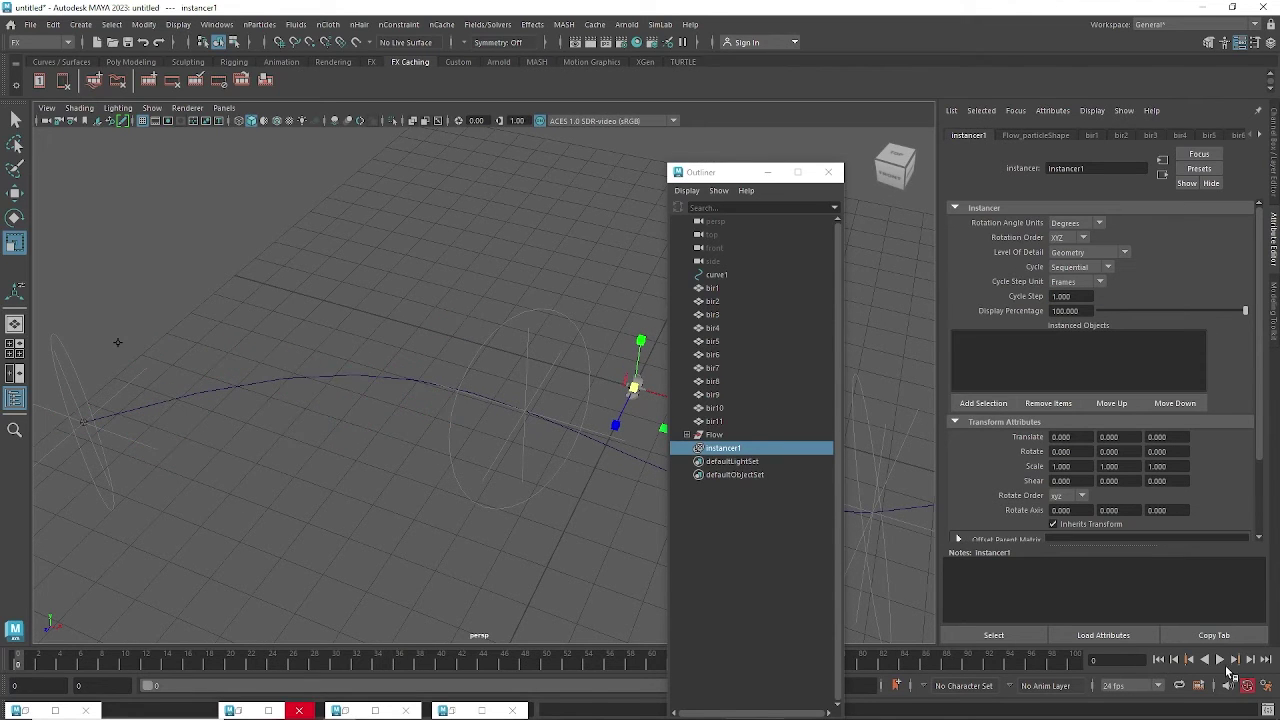
pyautogui.click(1220, 660)
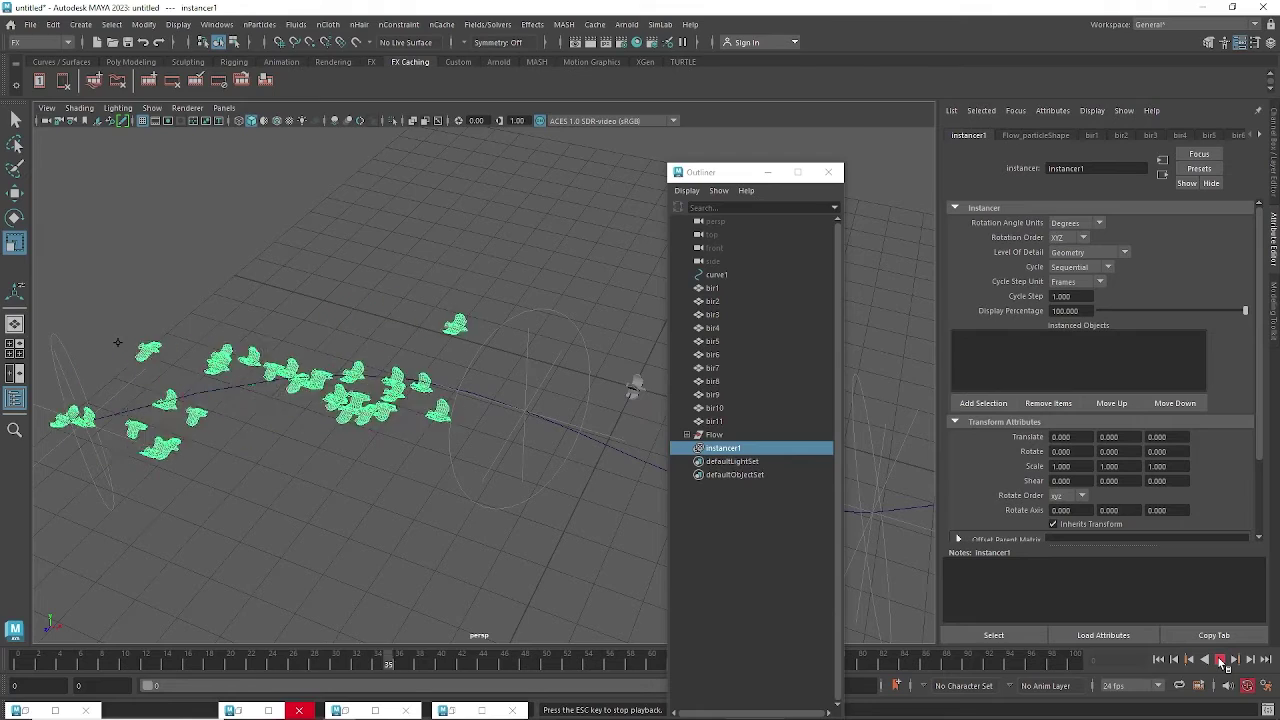
pyautogui.click(1221, 662)
pyautogui.keyDown('alt'); pyautogui.moveTo(418, 566); pyautogui.dragTo(500, 351); pyautogui.keyUp('alt')
pyautogui.keyDown('alt'); pyautogui.moveTo(400, 406); pyautogui.dragTo(283, 302); pyautogui.keyUp('alt')
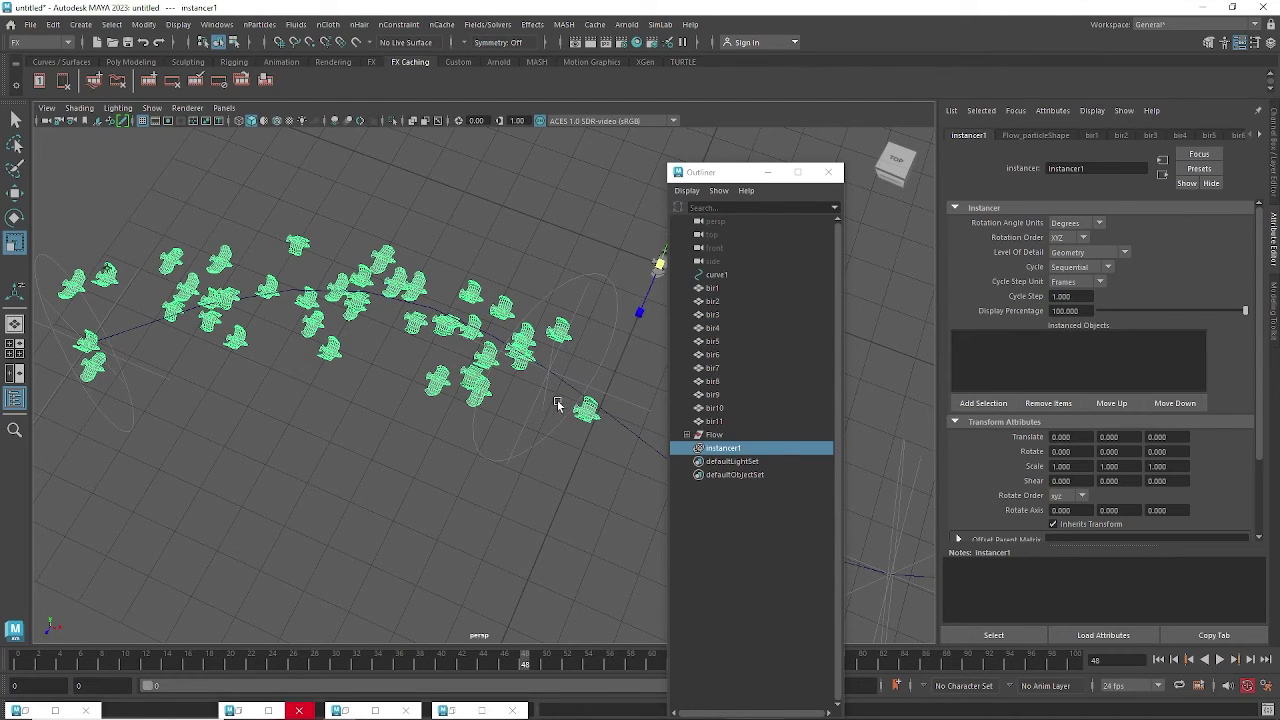
pyautogui.keyDown('alt'); pyautogui.moveTo(574, 394); pyautogui.dragTo(500, 357); pyautogui.keyUp('alt')
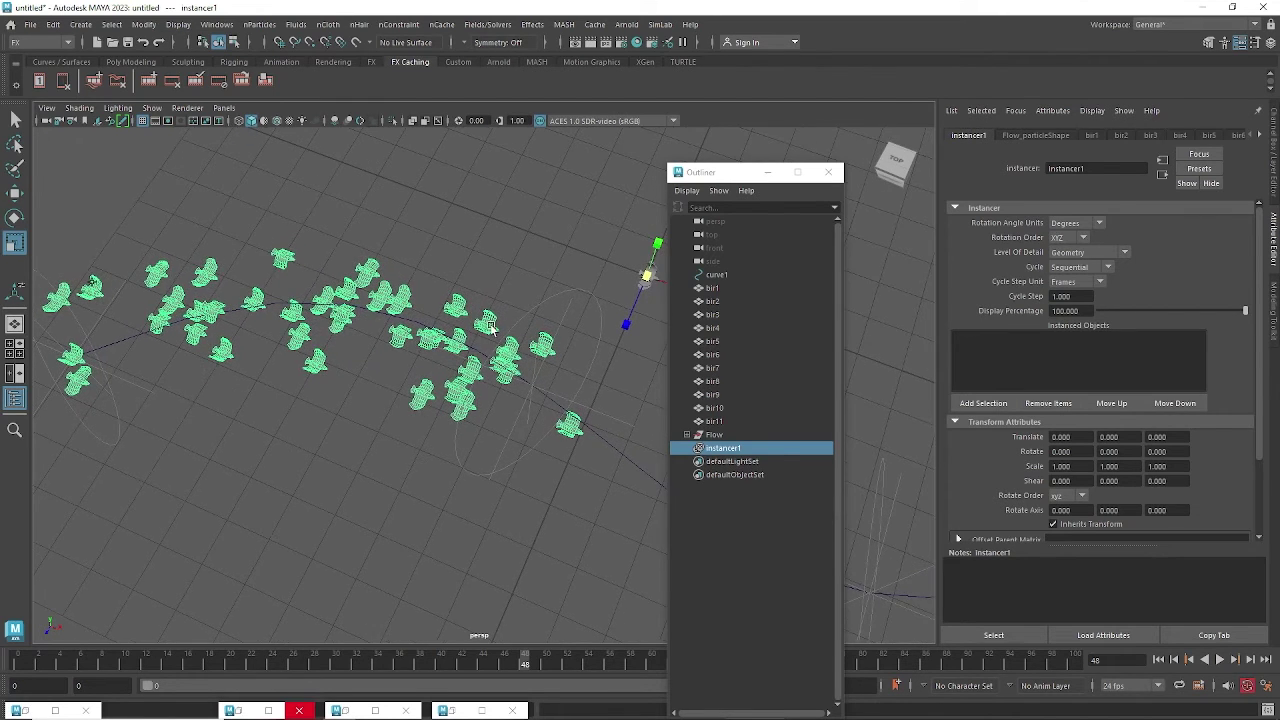
pyautogui.click(497, 440)
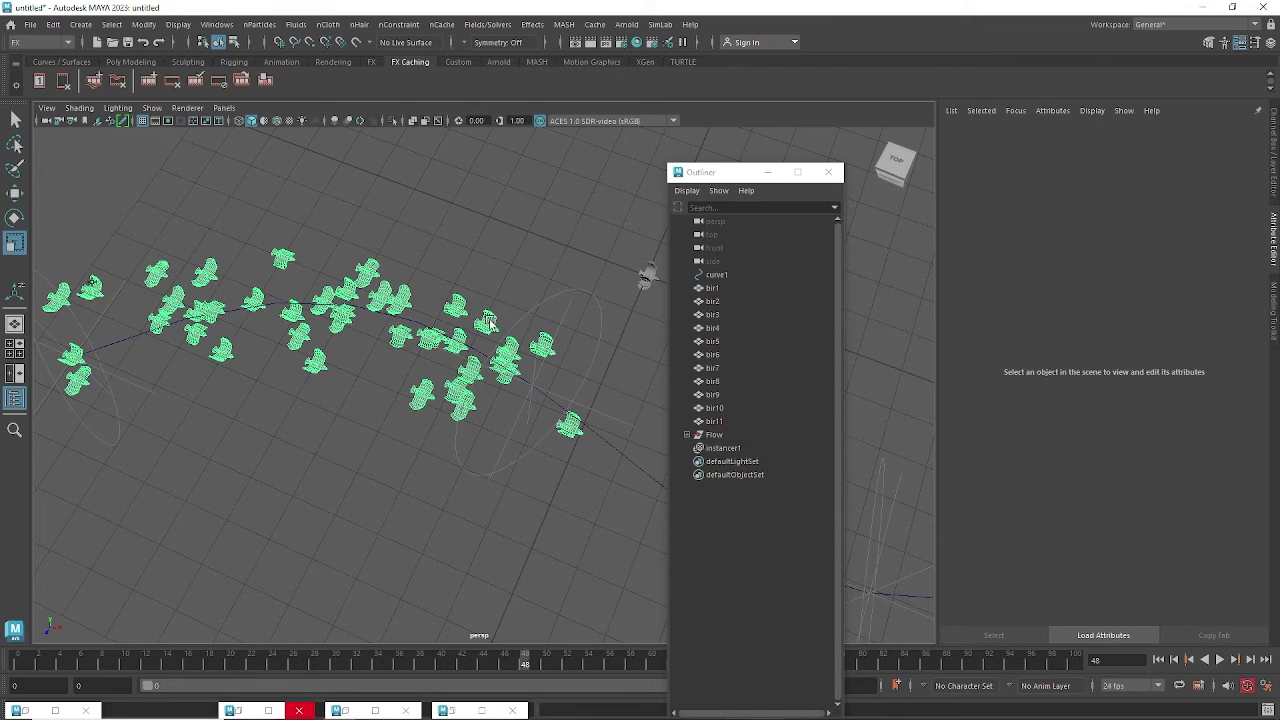
pyautogui.click(687, 435)
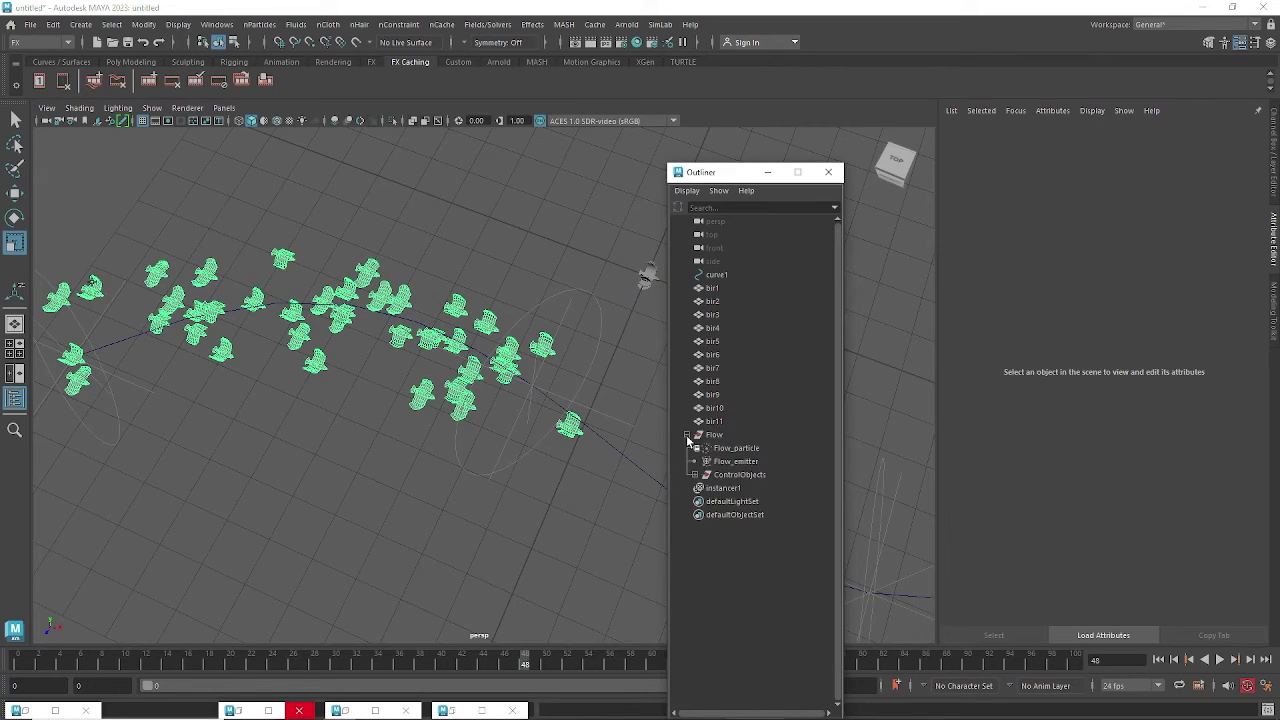
# Inspect the Flow_particleShape and instancer1 attributes in the Attribute Editor.
pyautogui.click(745, 449)
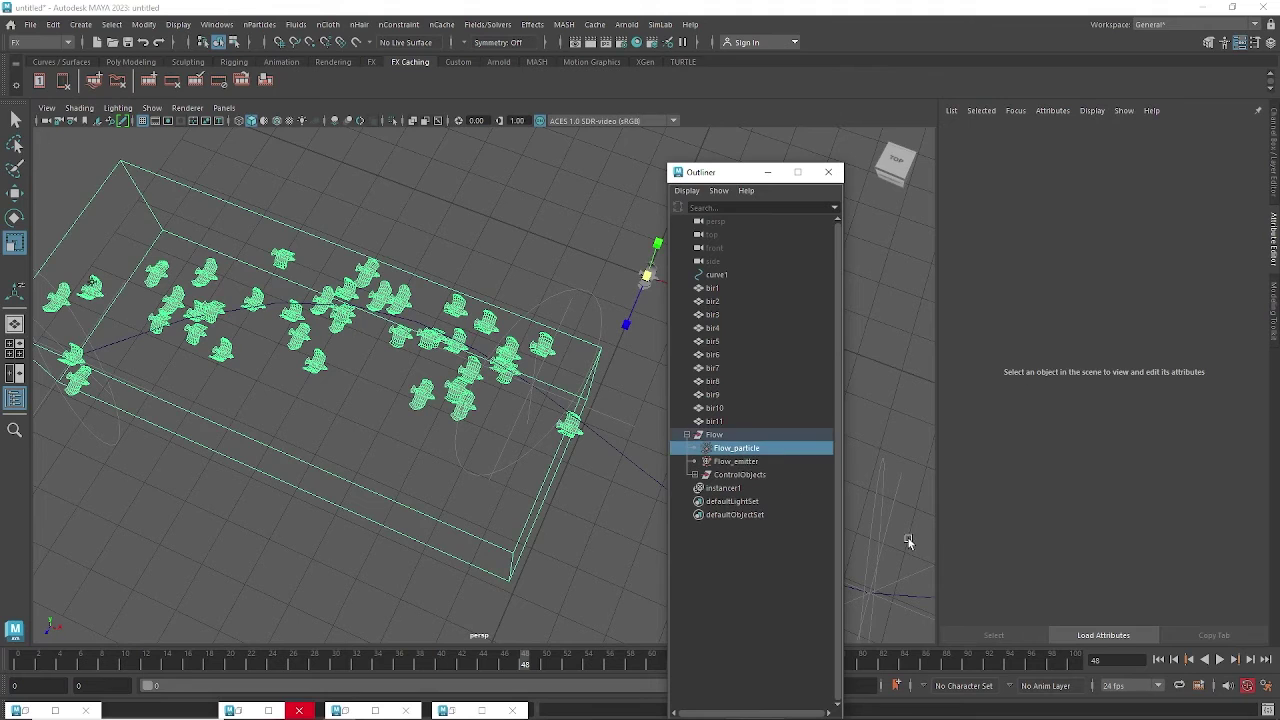
pyautogui.click(1047, 135)
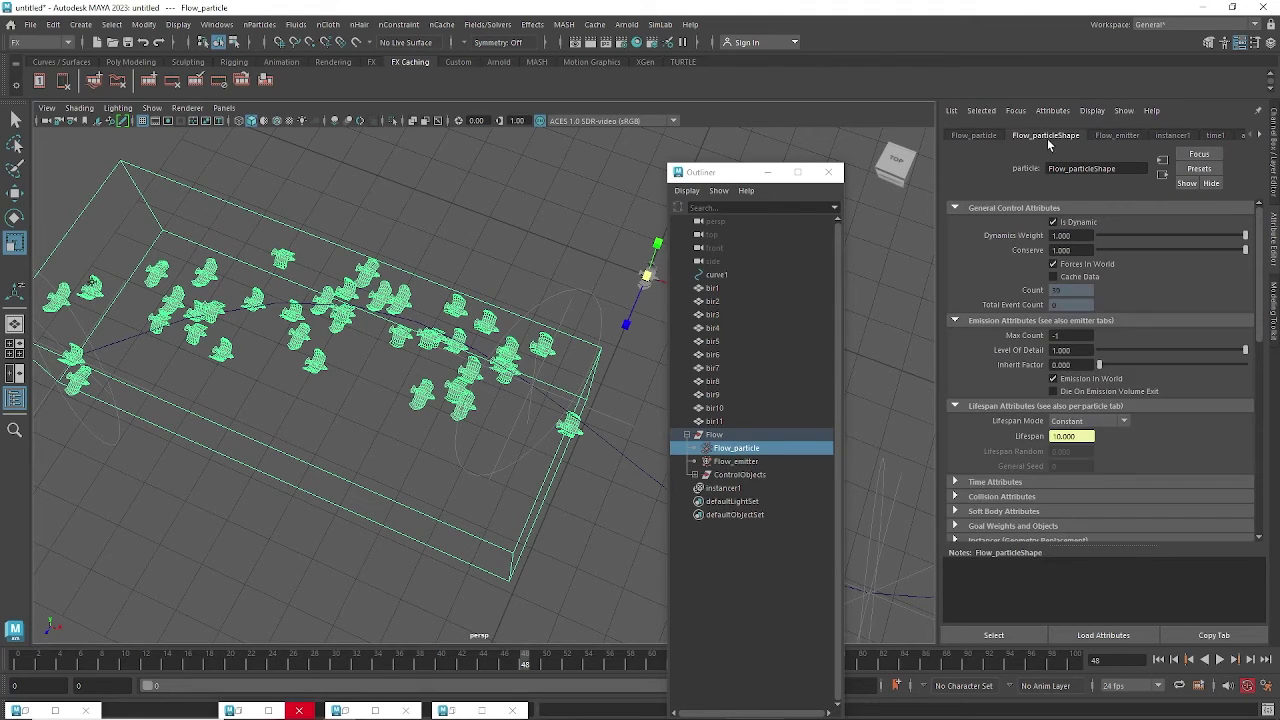
pyautogui.moveTo(1258, 294); pyautogui.dragTo(1276, 377)
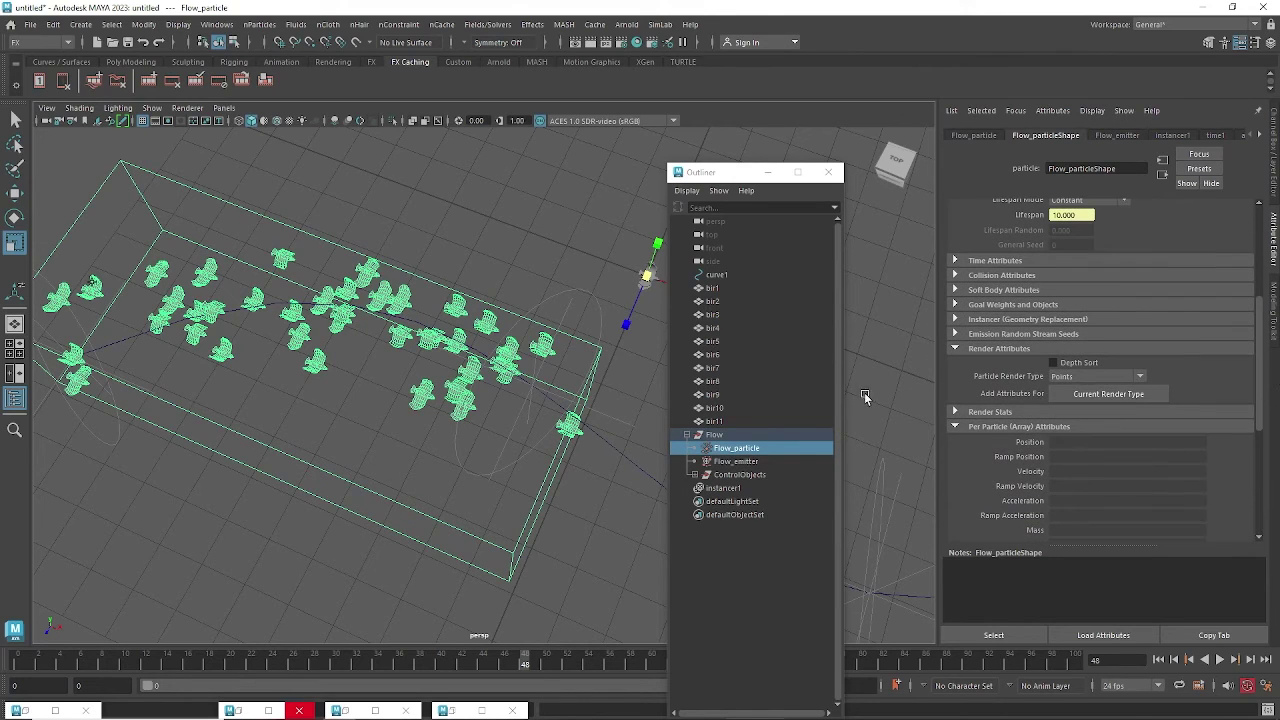
pyautogui.click(724, 488)
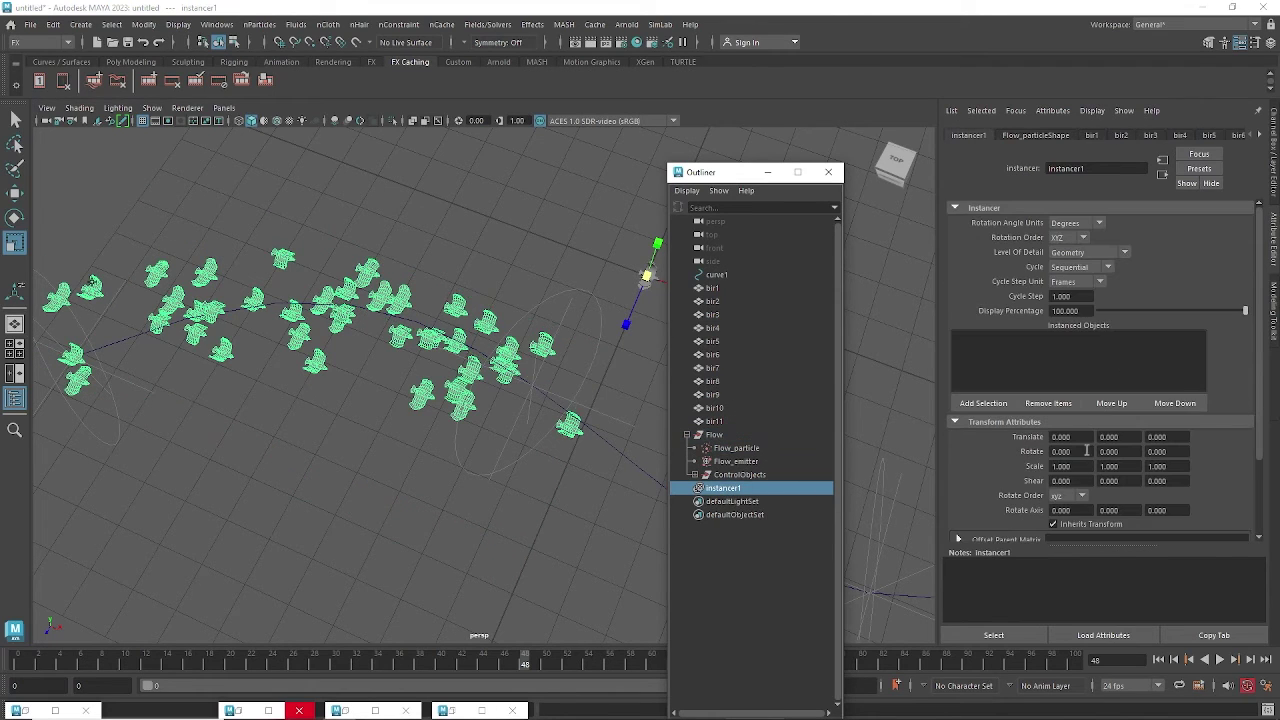
pyautogui.moveTo(1260, 287); pyautogui.dragTo(1261, 385)
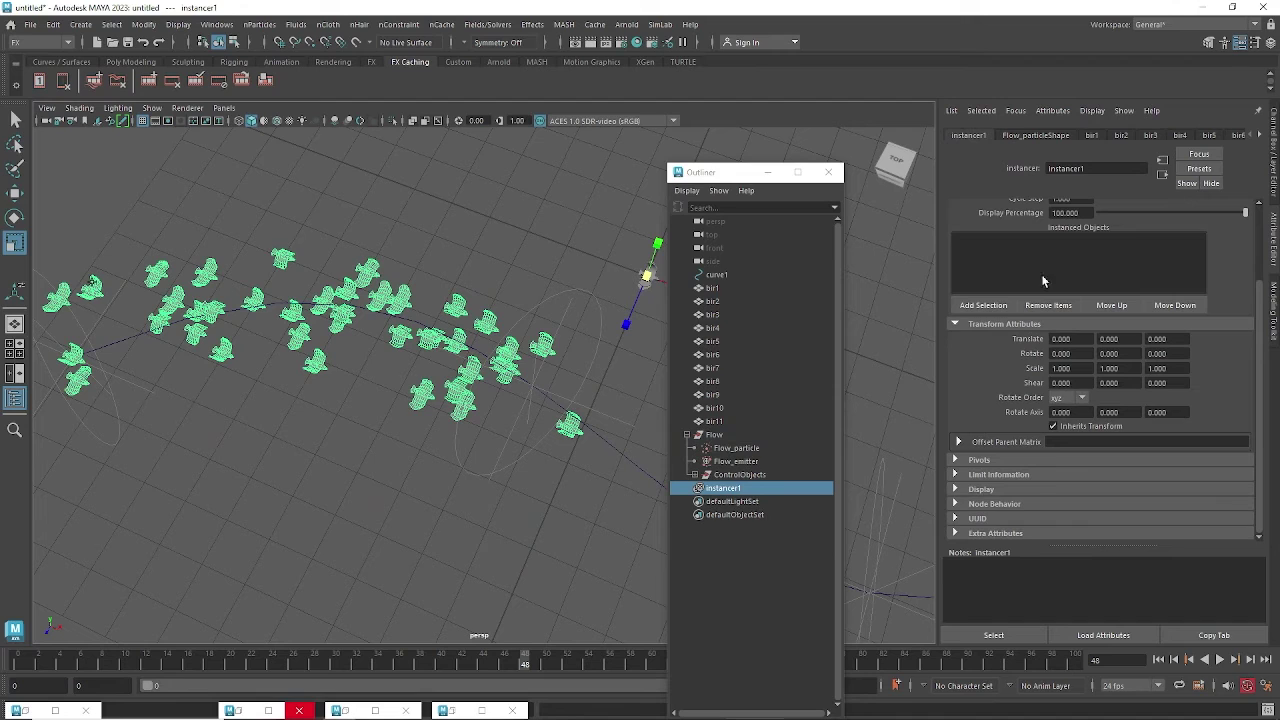
pyautogui.scroll(3, 1069, 275)
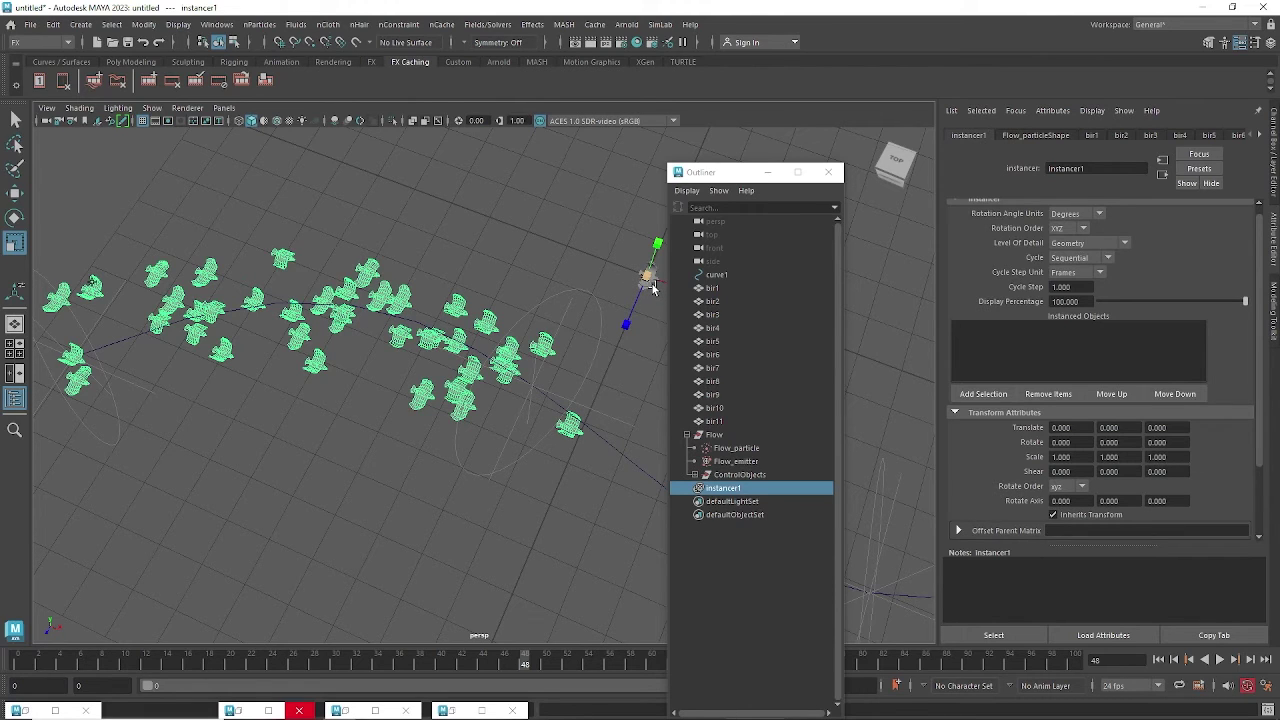
# Check Flow_emitter, then select Flow_particle and expand its Instancer (Geometry Replacement) section.
pyautogui.click(748, 462)
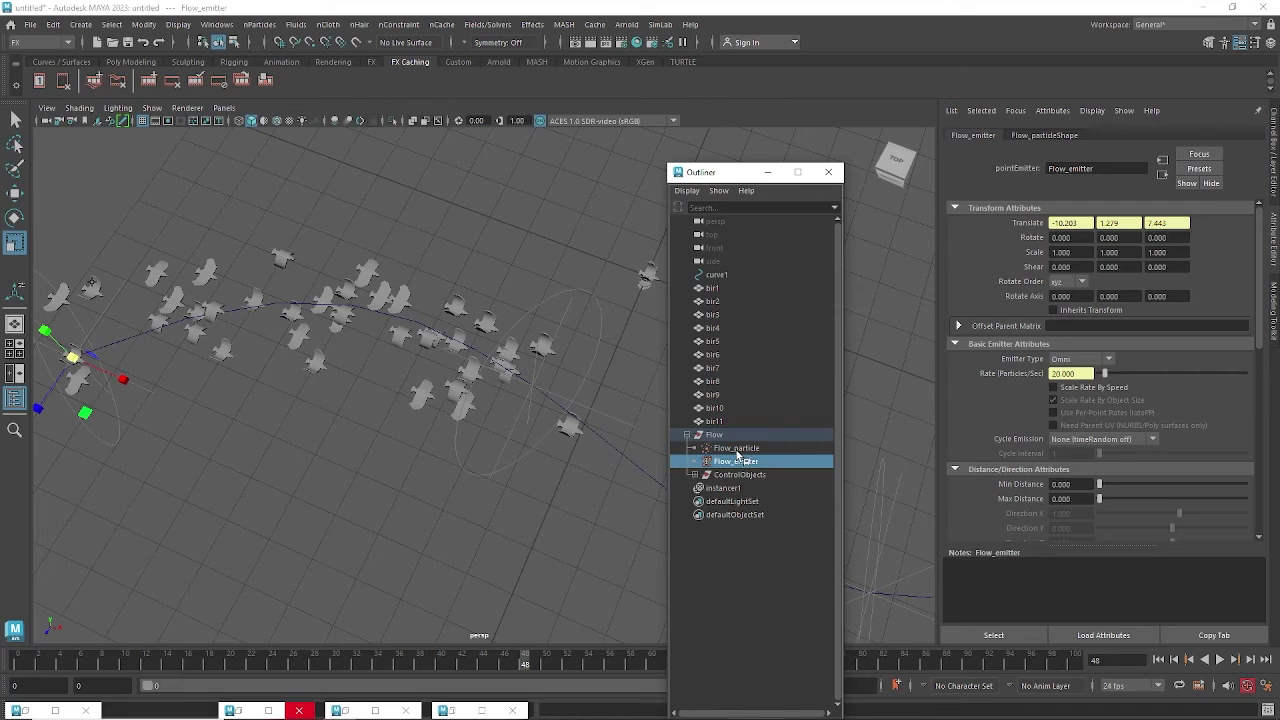
pyautogui.click(737, 449)
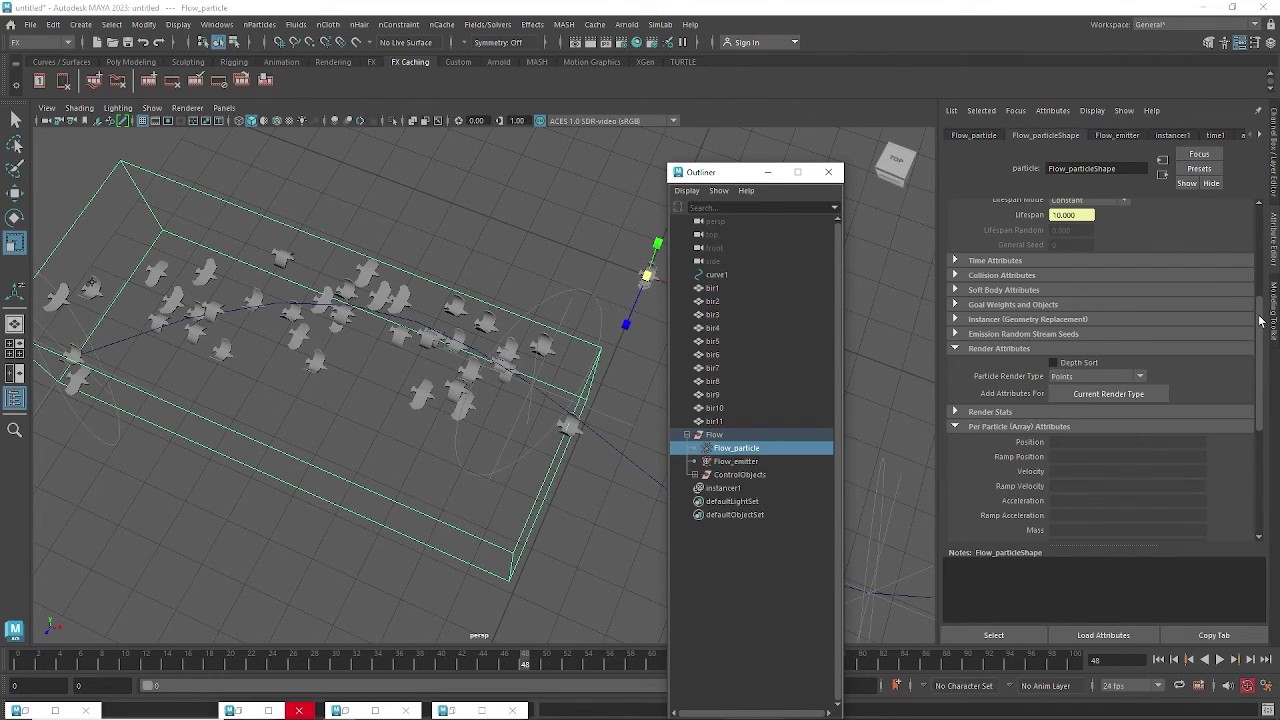
pyautogui.moveTo(1259, 320)
pyautogui.mouseDown()
pyautogui.moveTo(1259, 457)
pyautogui.moveTo(1246, 336)
pyautogui.mouseUp()
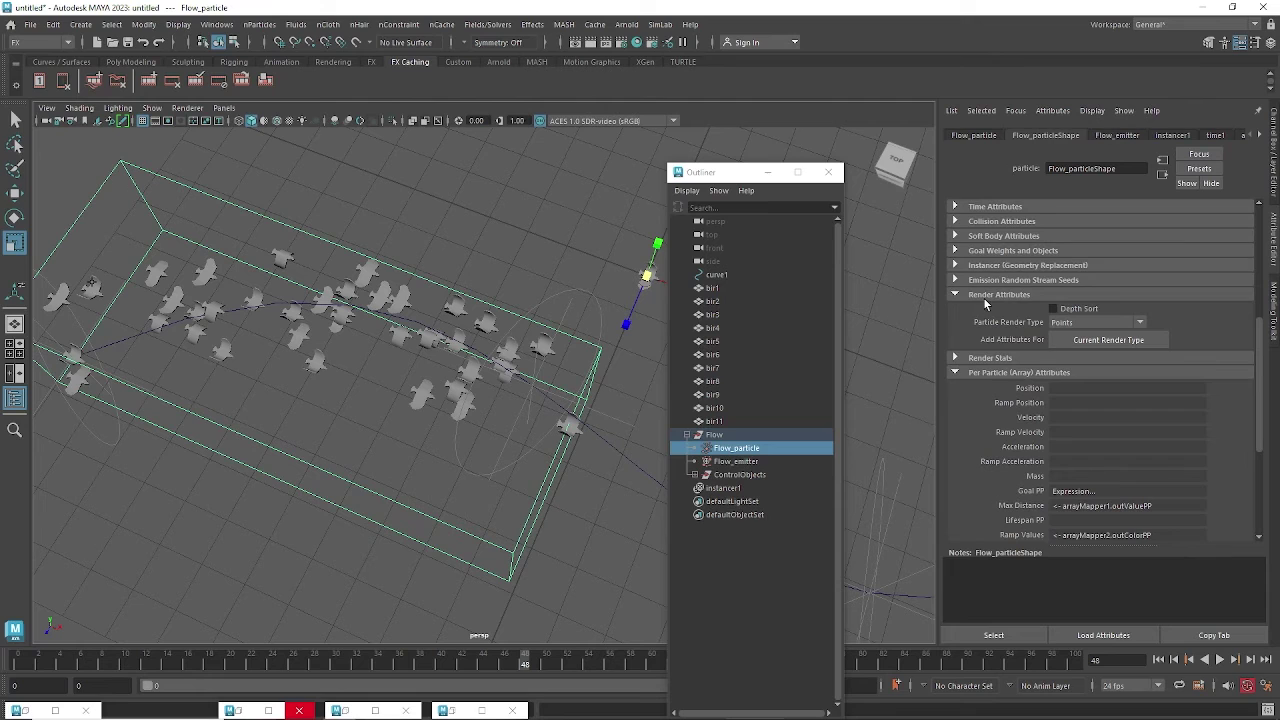
pyautogui.click(985, 265)
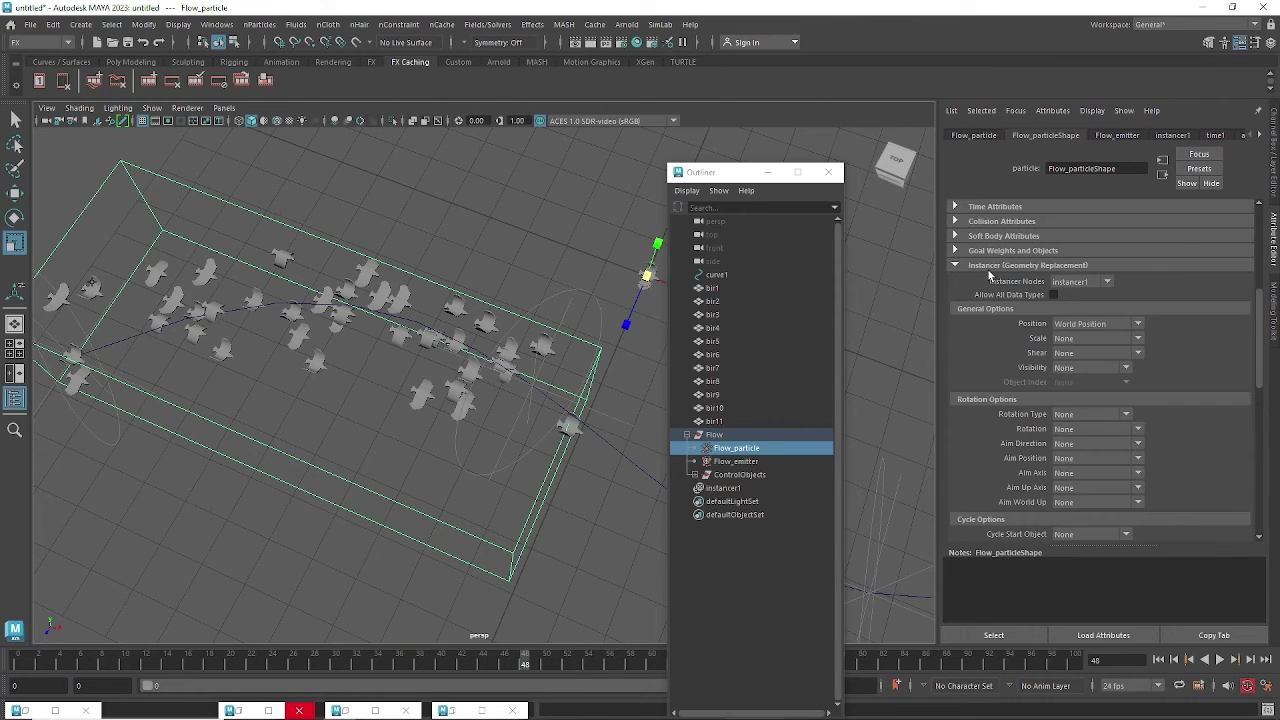
# Set the instancer's Aim Direction to Velocity.
pyautogui.click(1080, 444)
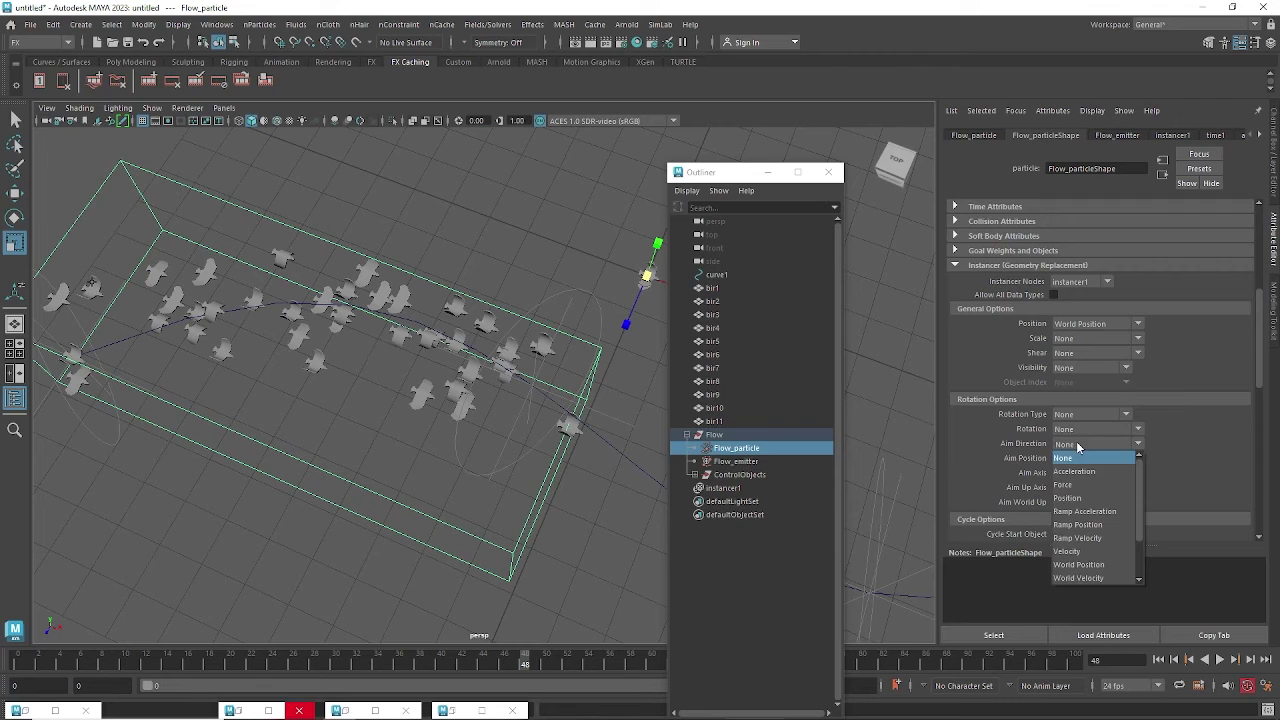
pyautogui.click(1081, 558)
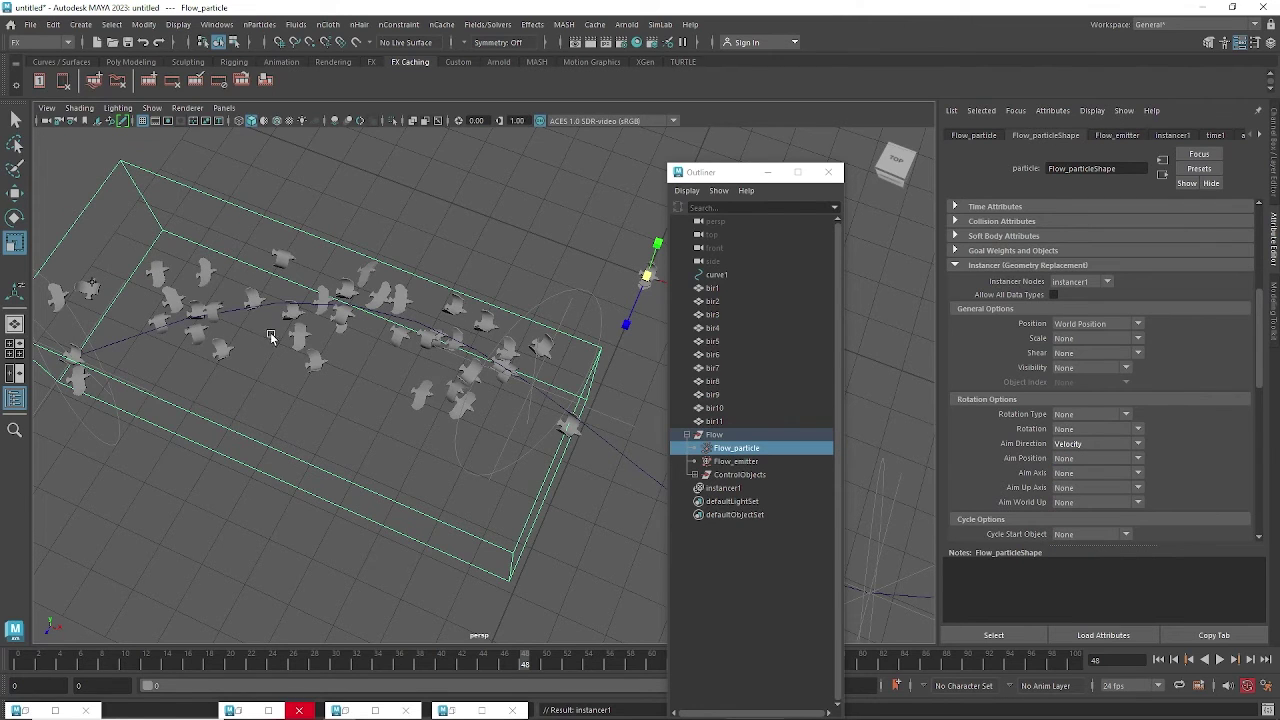
pyautogui.keyDown('alt'); pyautogui.moveTo(297, 366); pyautogui.dragTo(327, 370); pyautogui.keyUp('alt')
pyautogui.keyDown('alt'); pyautogui.moveTo(327, 370); pyautogui.dragTo(250, 304, button='middle'); pyautogui.keyUp('alt')
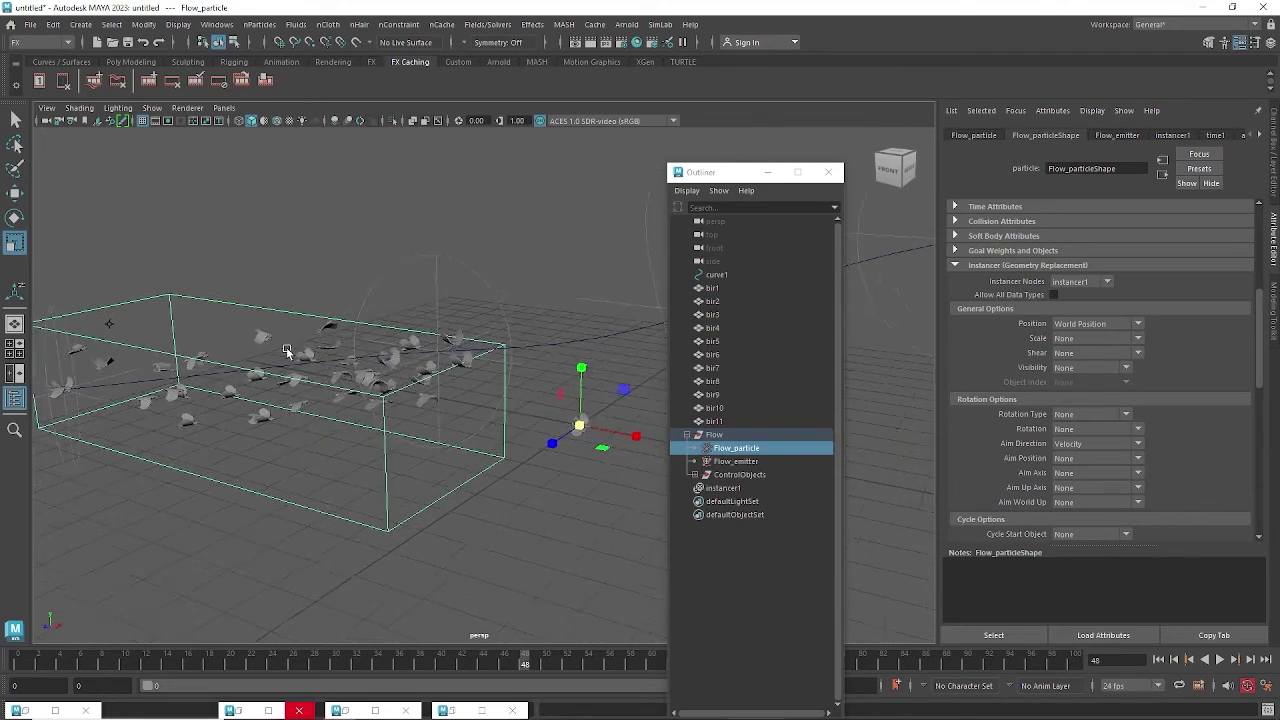
pyautogui.keyDown('alt'); pyautogui.moveTo(250, 304); pyautogui.dragTo(264, 300); pyautogui.keyUp('alt')
# Replay the animation to frame 79 to check the birds face their travel direction.
pyautogui.click(1158, 659)
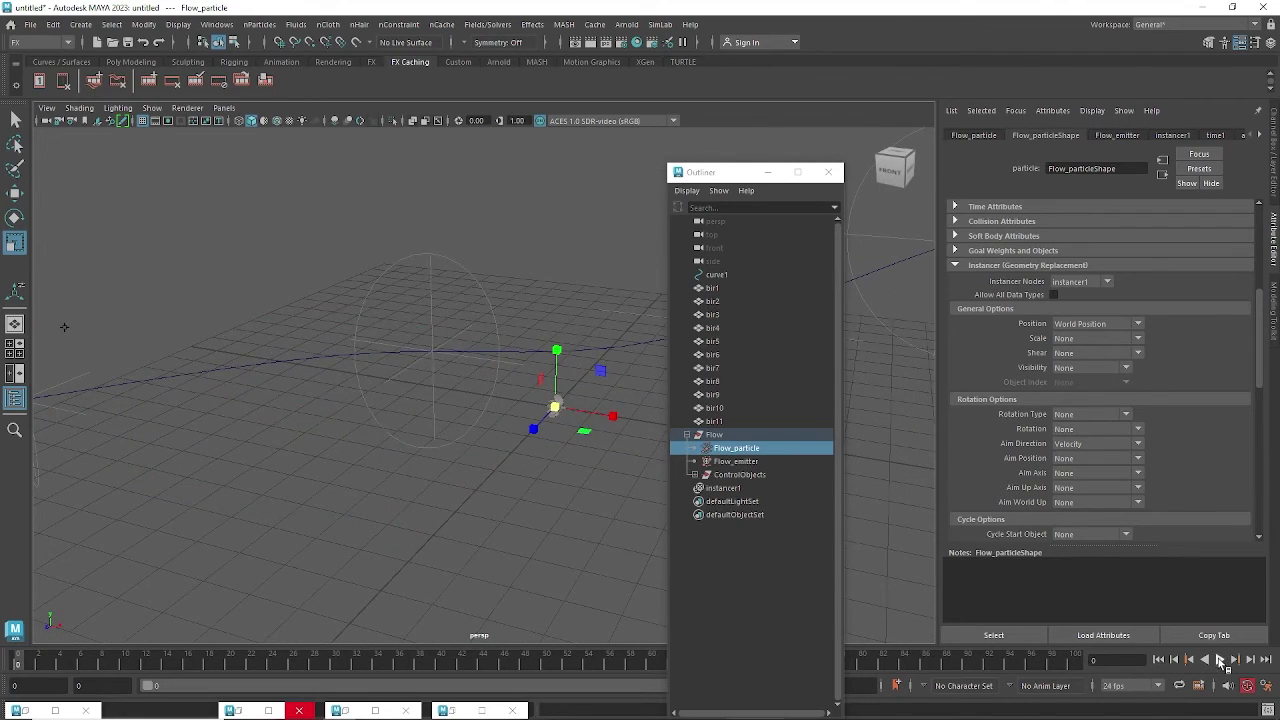
pyautogui.click(1220, 659)
pyautogui.click(1221, 662)
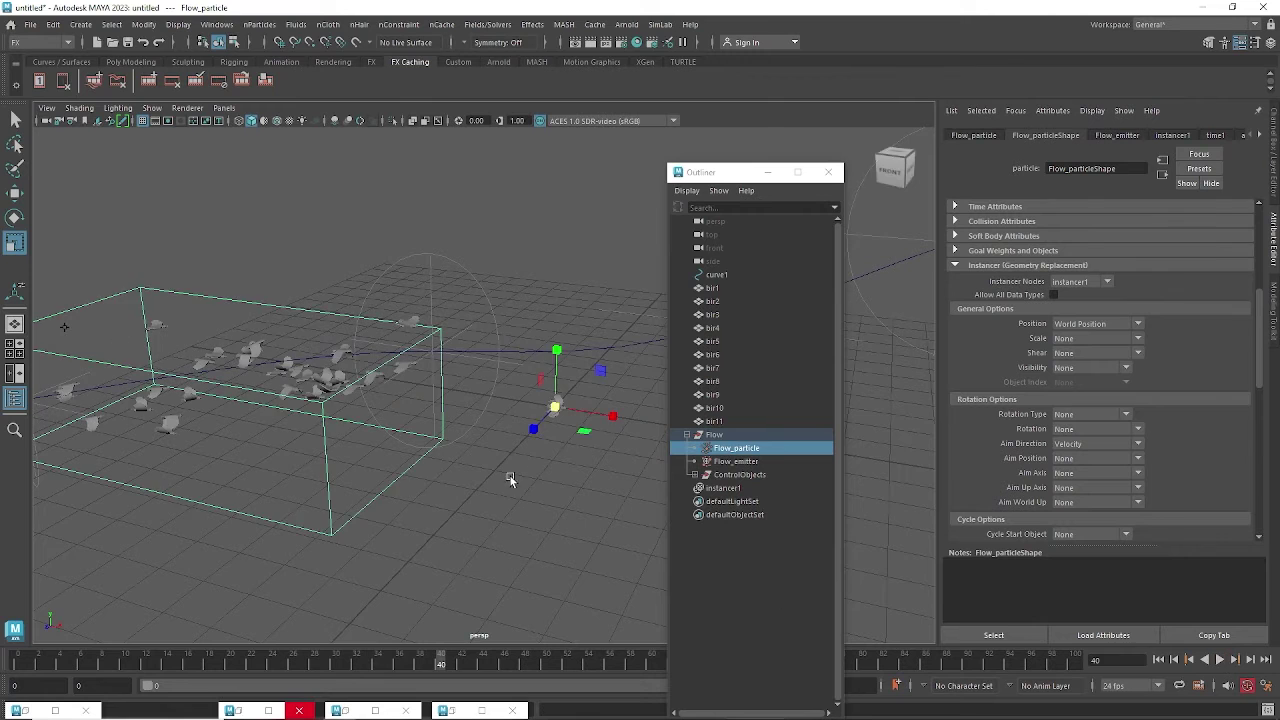
pyautogui.keyDown('alt'); pyautogui.moveTo(510, 476); pyautogui.dragTo(374, 460, button='right'); pyautogui.keyUp('alt')
pyautogui.keyDown('alt'); pyautogui.moveTo(374, 460); pyautogui.dragTo(440, 410); pyautogui.keyUp('alt')
pyautogui.click(1220, 659)
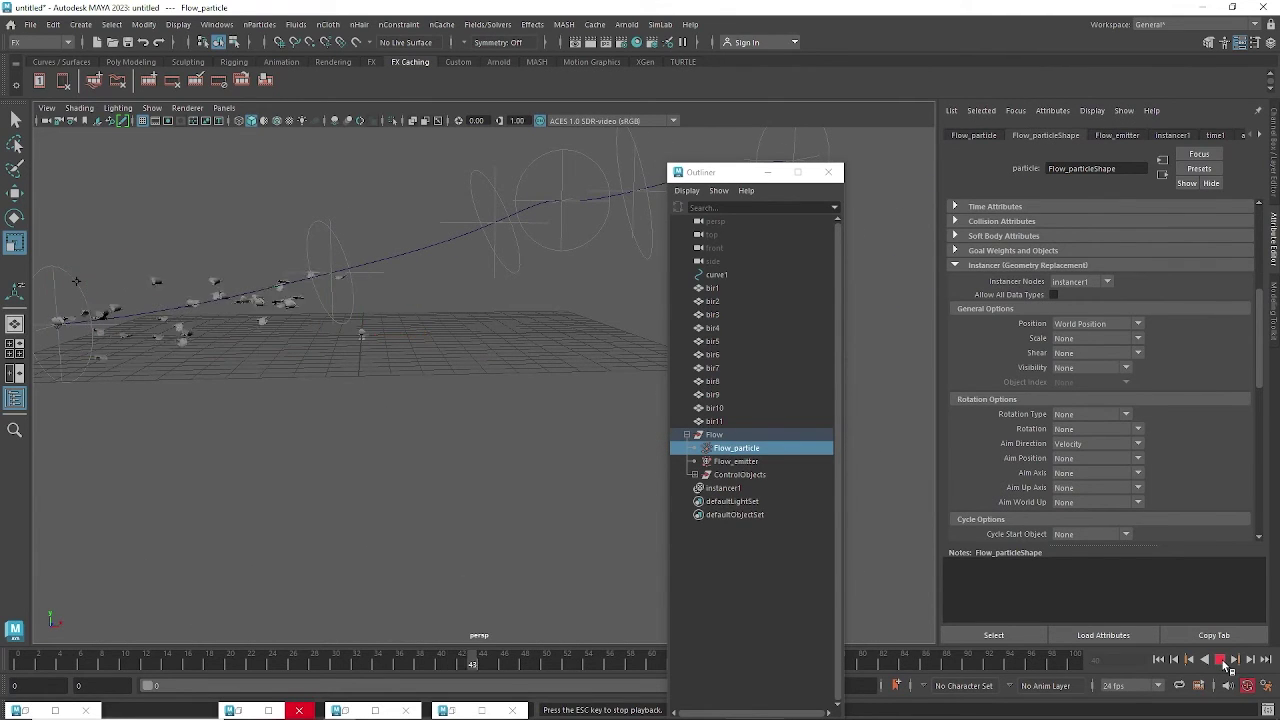
pyautogui.click(1221, 662)
# Zoom out, replay to frame 57 to view the whole oriented flock, and select the Flow group.
pyautogui.keyDown('alt'); pyautogui.moveTo(420, 472); pyautogui.dragTo(249, 458, button='right'); pyautogui.keyUp('alt')
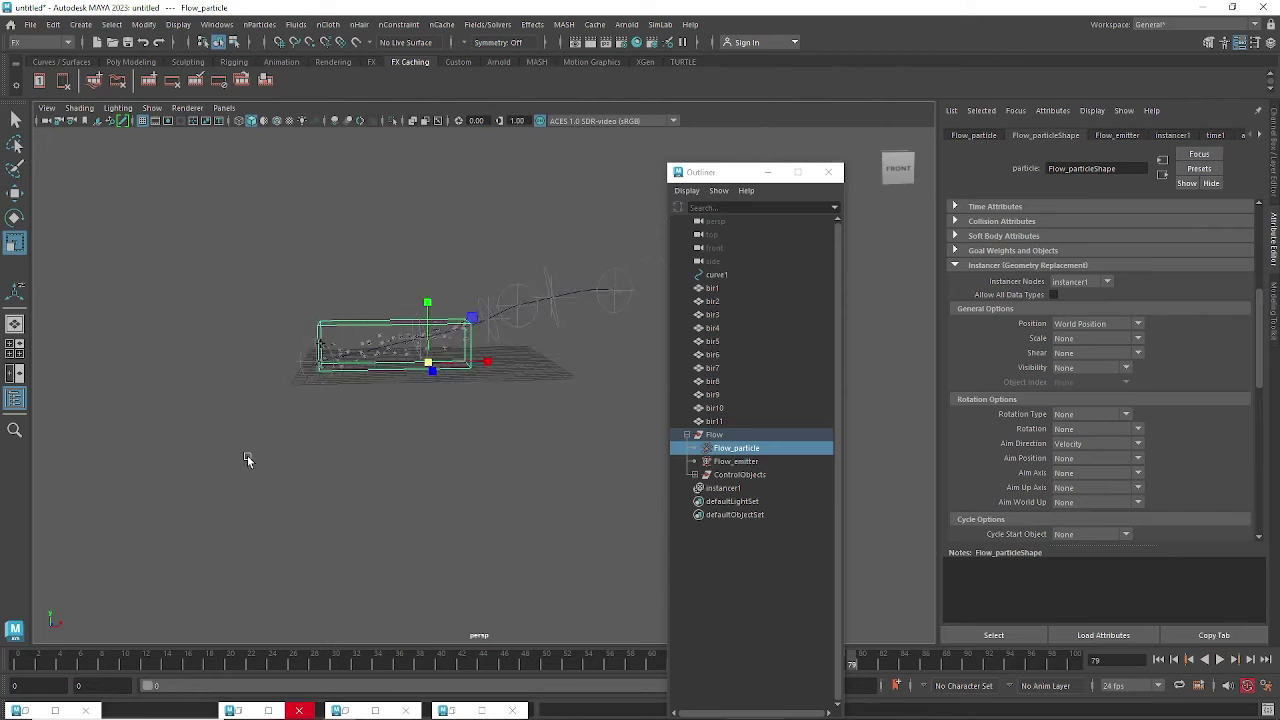
pyautogui.keyDown('alt'); pyautogui.moveTo(249, 458); pyautogui.dragTo(377, 520); pyautogui.keyUp('alt')
pyautogui.click(1220, 659)
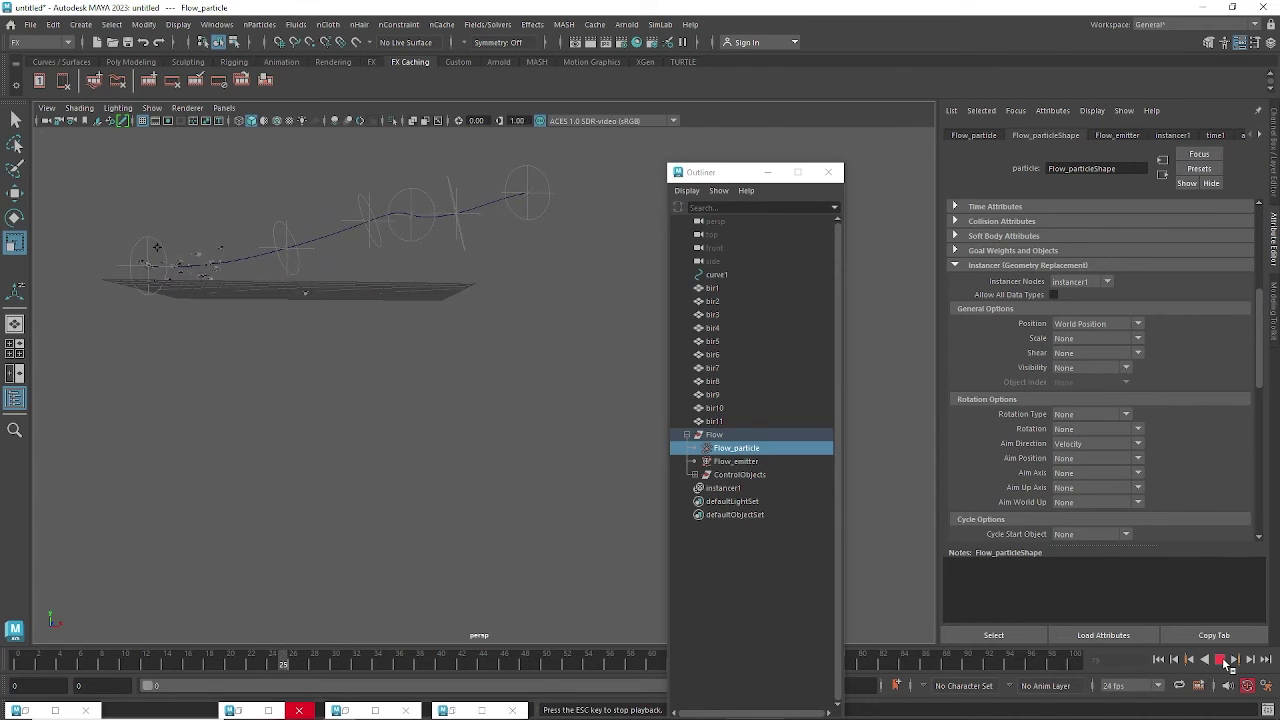
pyautogui.click(1220, 659)
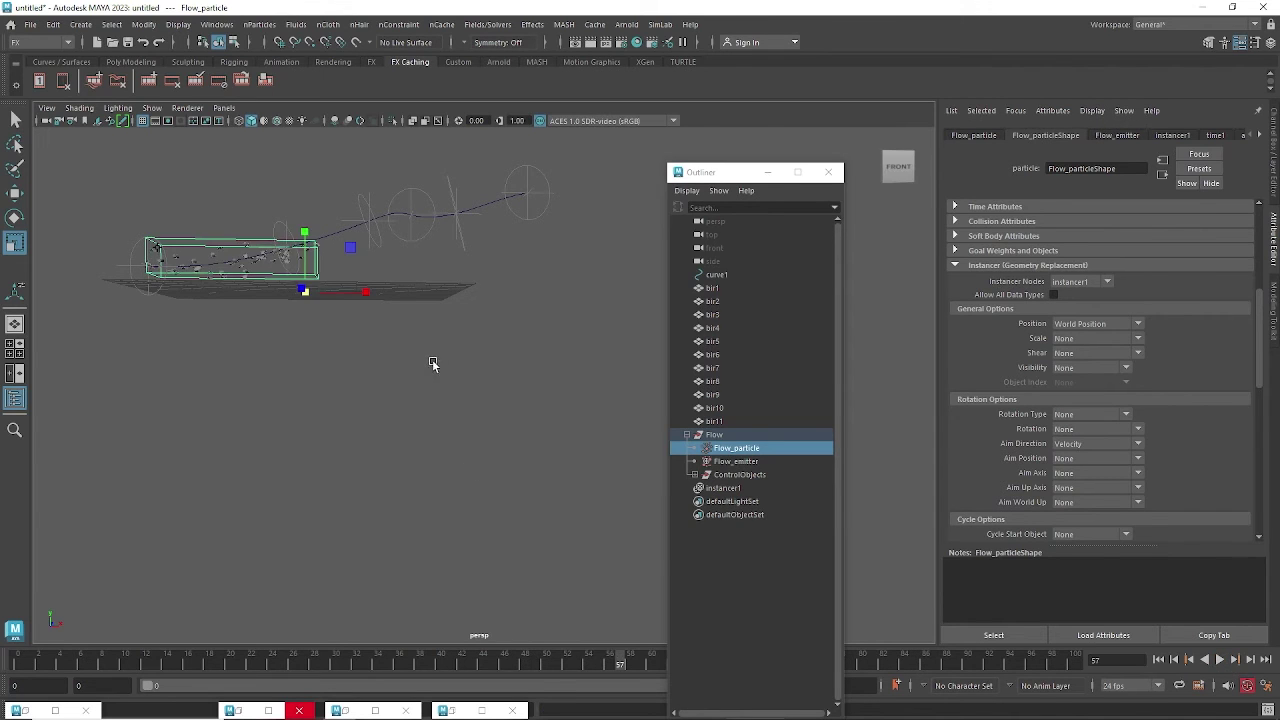
pyautogui.keyDown('alt'); pyautogui.moveTo(434, 355); pyautogui.dragTo(376, 422); pyautogui.keyUp('alt')
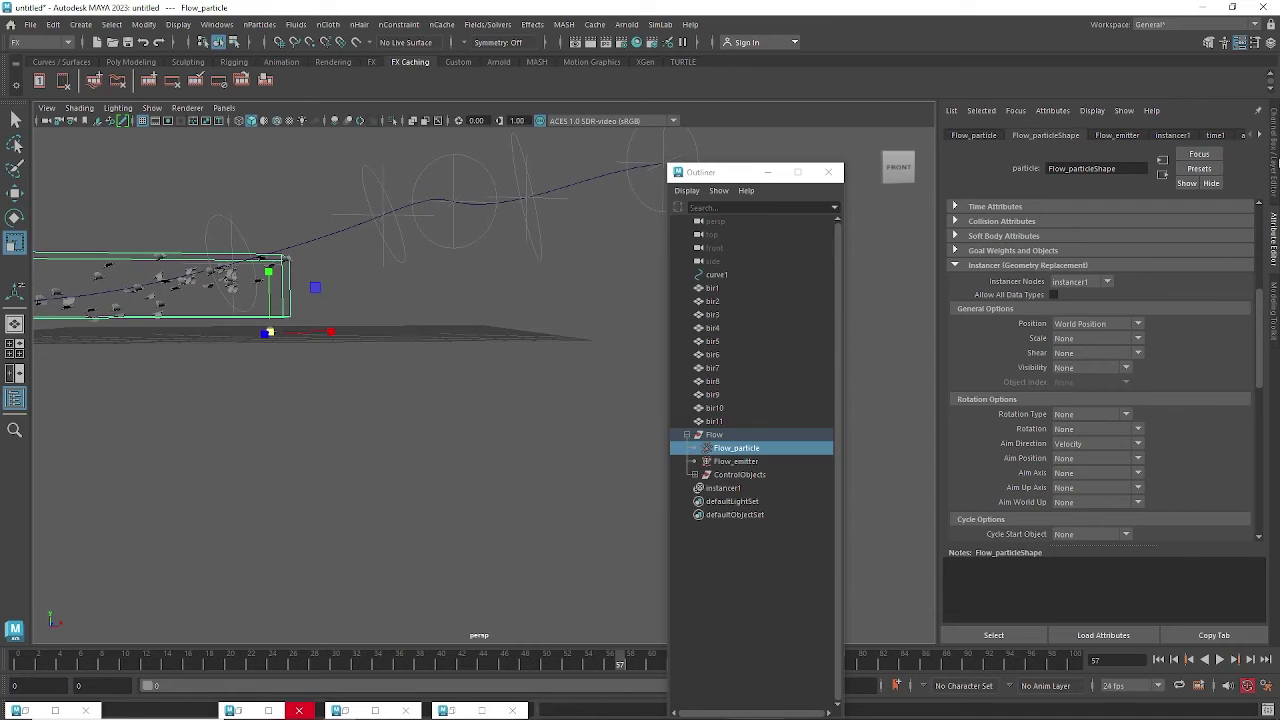
pyautogui.keyDown('alt'); pyautogui.moveTo(321, 364); pyautogui.dragTo(300, 311); pyautogui.keyUp('alt')
pyautogui.click(272, 320)
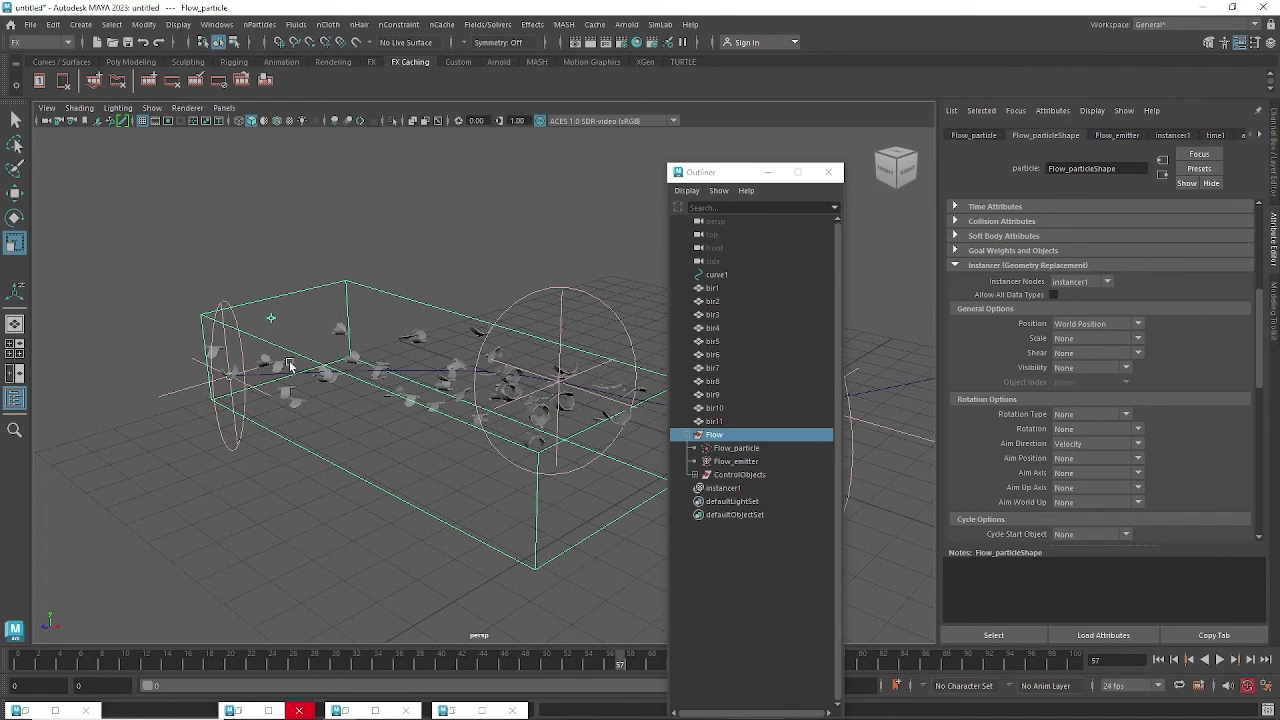
# Change the Flow's Lifespan from 10 to 5 in the Channel Box.
pyautogui.click(1272, 170)
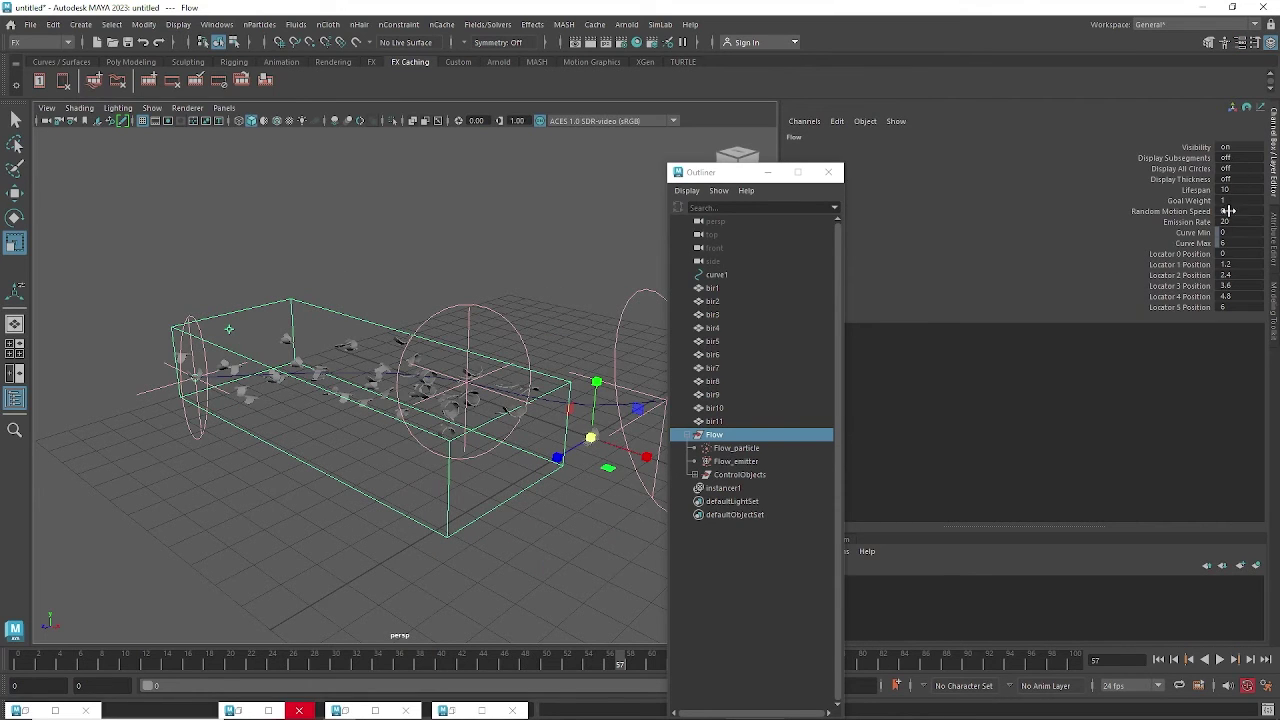
pyautogui.click(1230, 191)
pyautogui.press('Return')
pyautogui.keyDown('alt'); pyautogui.moveTo(543, 365); pyautogui.dragTo(480, 375); pyautogui.keyUp('alt')
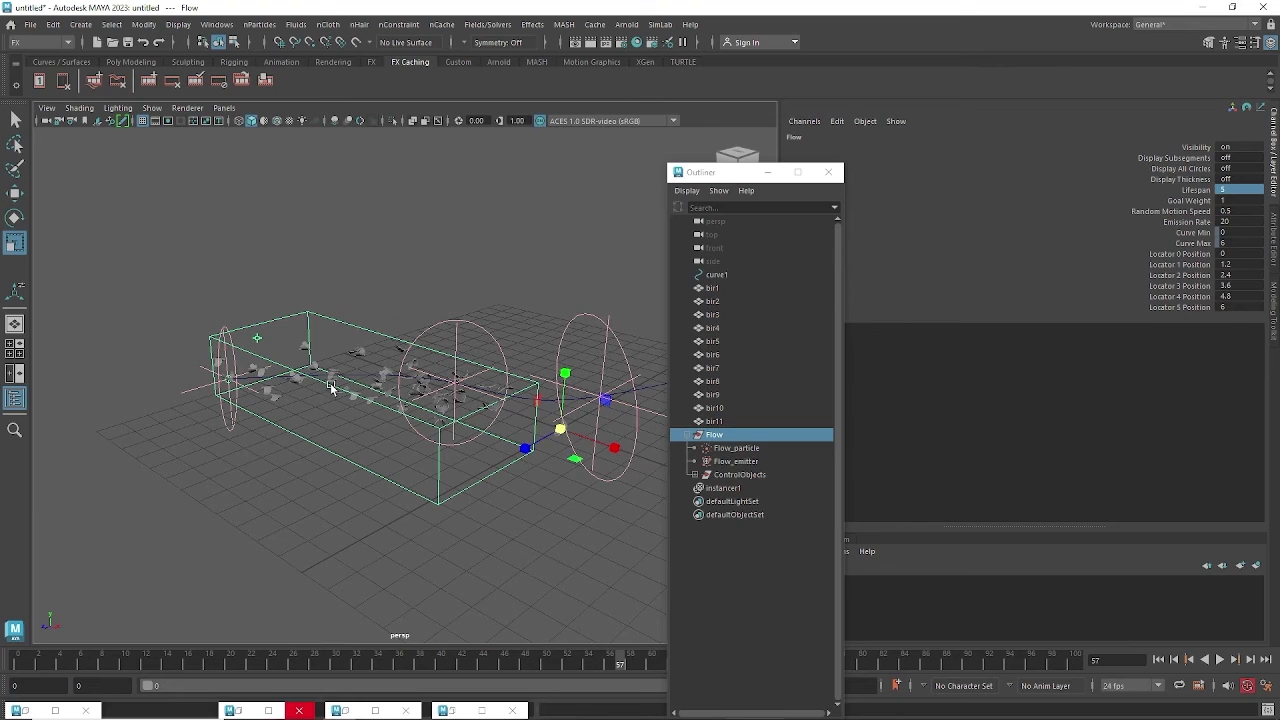
pyautogui.keyDown('alt'); pyautogui.moveTo(344, 386); pyautogui.dragTo(327, 336); pyautogui.keyUp('alt')
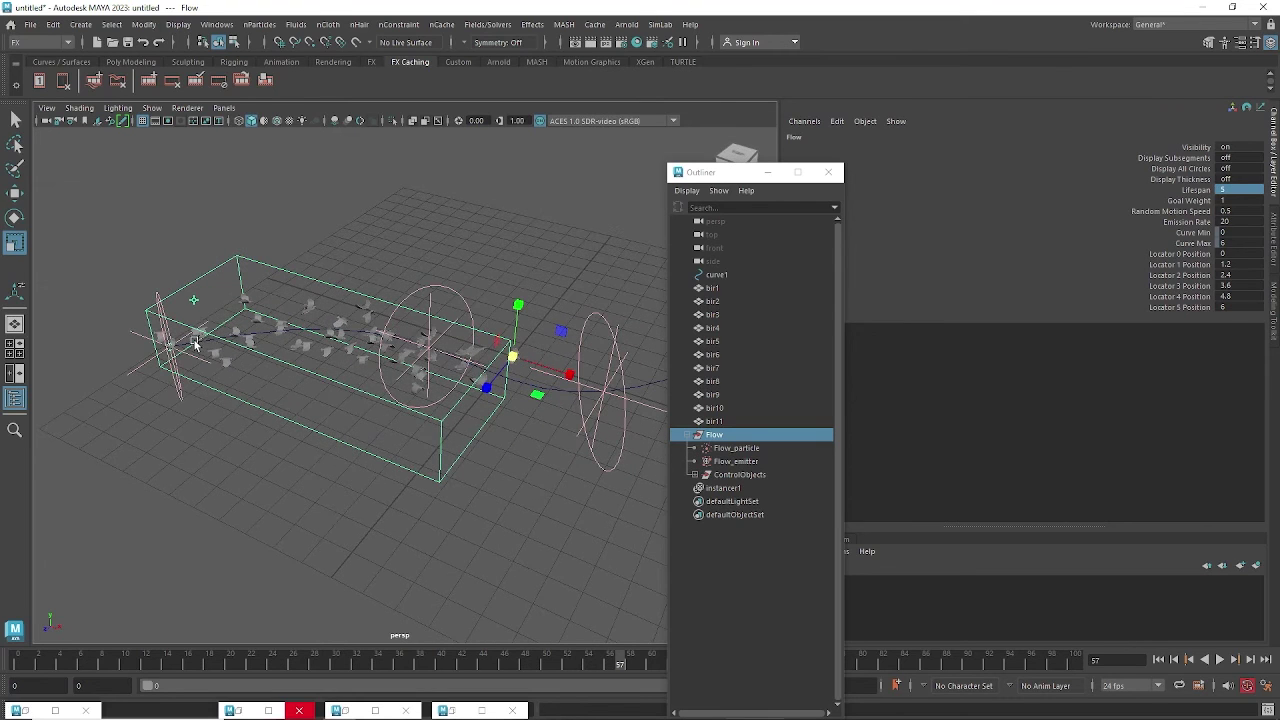
pyautogui.keyDown('alt'); pyautogui.moveTo(546, 449); pyautogui.dragTo(551, 452); pyautogui.keyUp('alt')
# Replay the shorter-lived flock from frame 0 and stop at frame 22.
pyautogui.click(1158, 659)
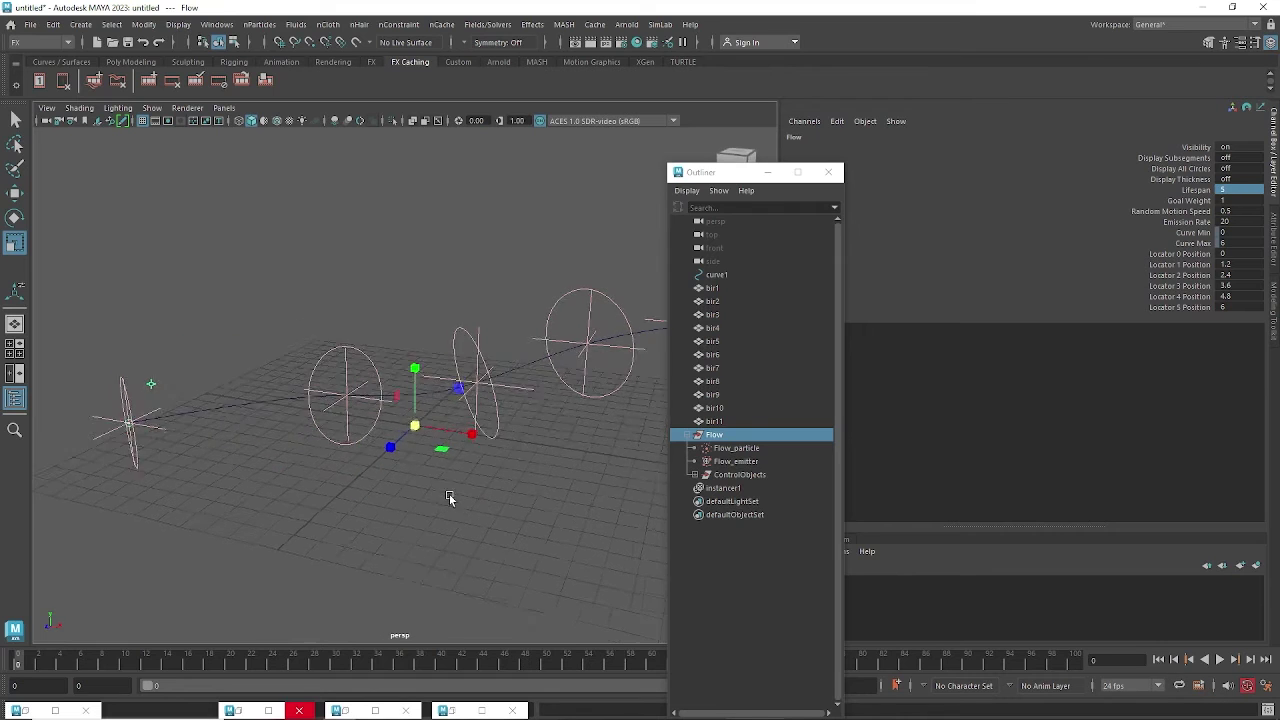
pyautogui.keyDown('alt'); pyautogui.moveTo(449, 494); pyautogui.dragTo(464, 486); pyautogui.keyUp('alt')
pyautogui.click(1222, 660)
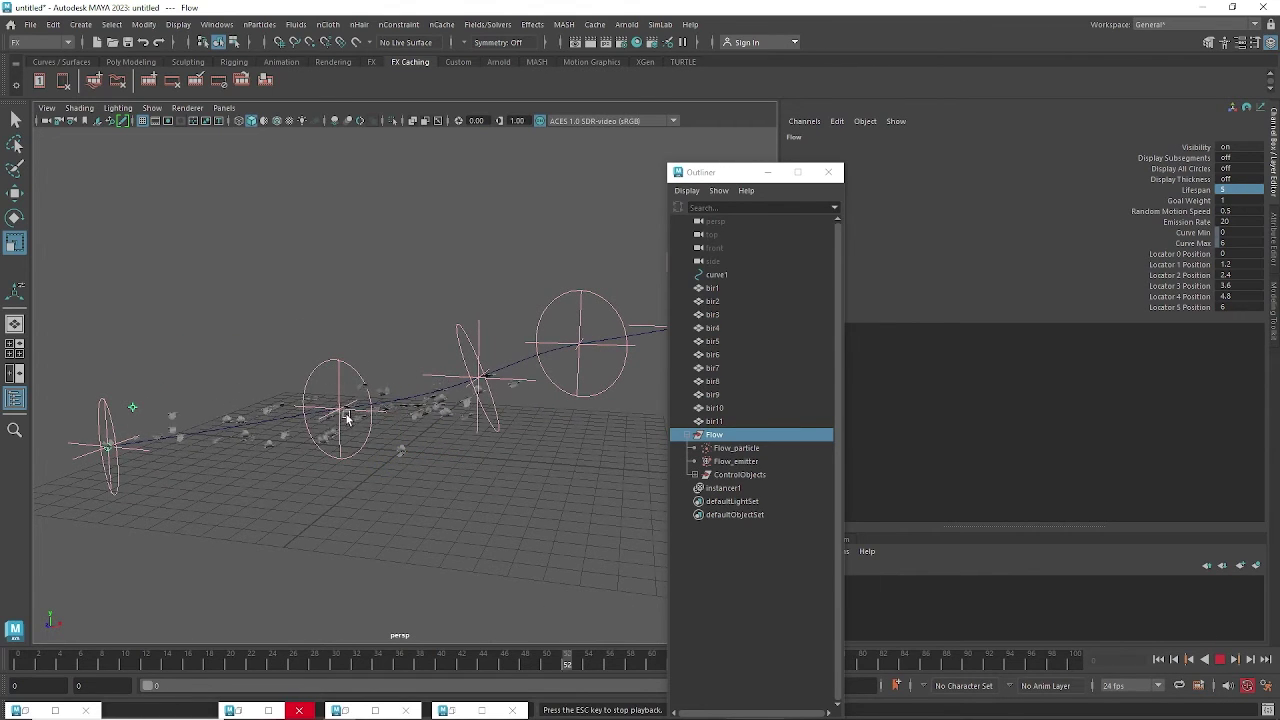
pyautogui.keyDown('alt'); pyautogui.moveTo(465, 474); pyautogui.dragTo(397, 494); pyautogui.keyUp('alt')
pyautogui.scroll(-3, 507, 424)
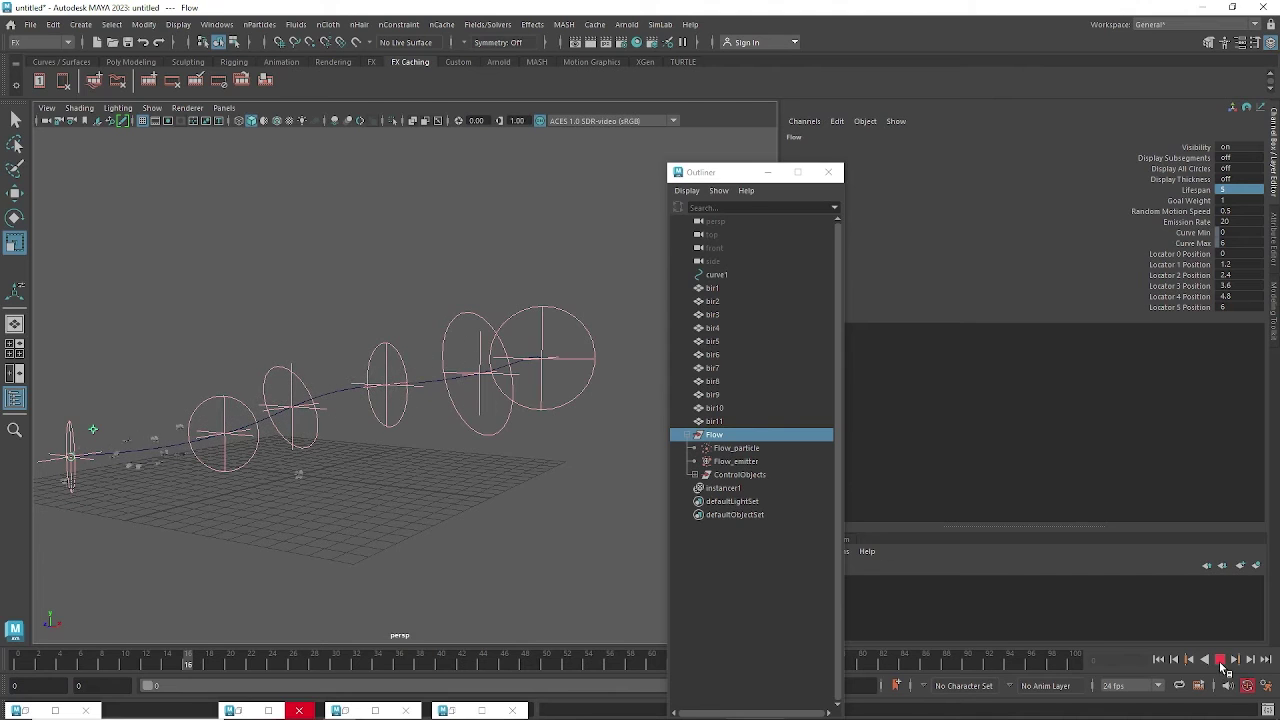
pyautogui.click(1220, 659)
pyautogui.keyDown('alt'); pyautogui.moveTo(480, 477); pyautogui.dragTo(364, 283); pyautogui.keyUp('alt')
# Select curve1 and display its control vertices for editing.
pyautogui.click(449, 390)
pyautogui.press('F8')
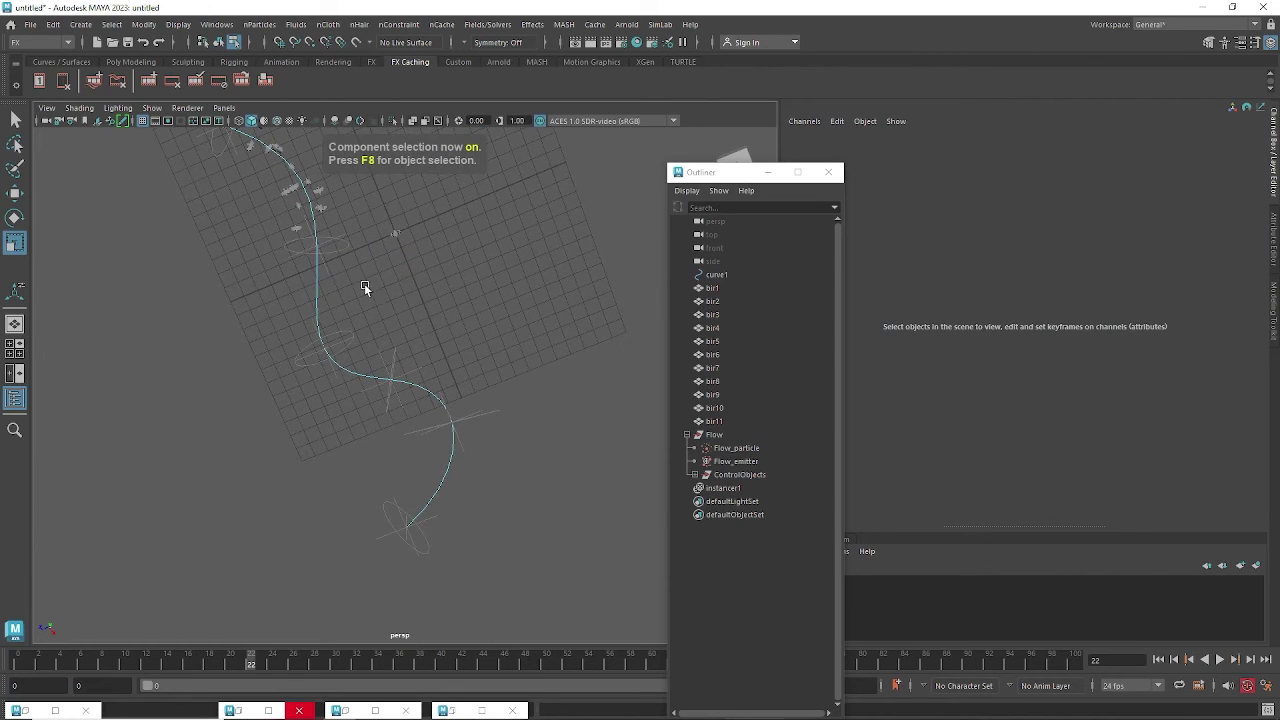
pyautogui.moveTo(315, 278); pyautogui.dragTo(236, 280, button='right')
pyautogui.keyDown('alt'); pyautogui.moveTo(420, 336); pyautogui.dragTo(369, 279); pyautogui.keyUp('alt')
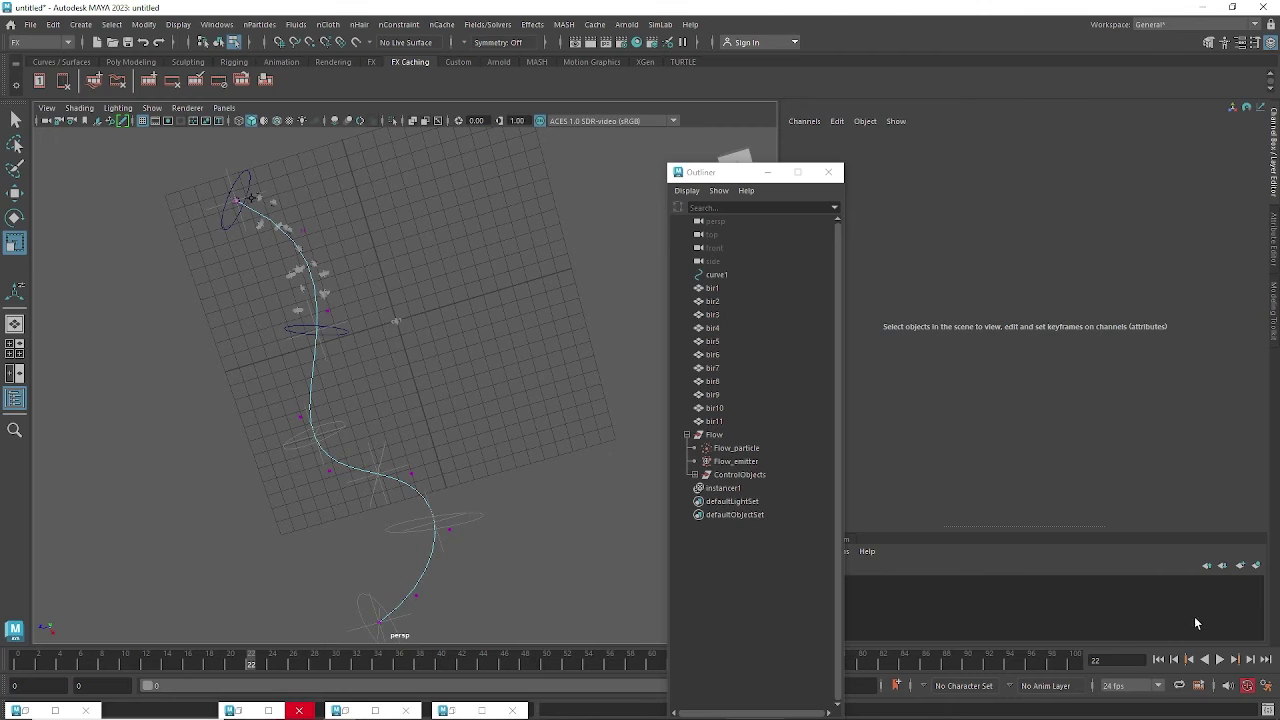
# Play the flock along the curve and stop it at frame 34.
pyautogui.click(1221, 660)
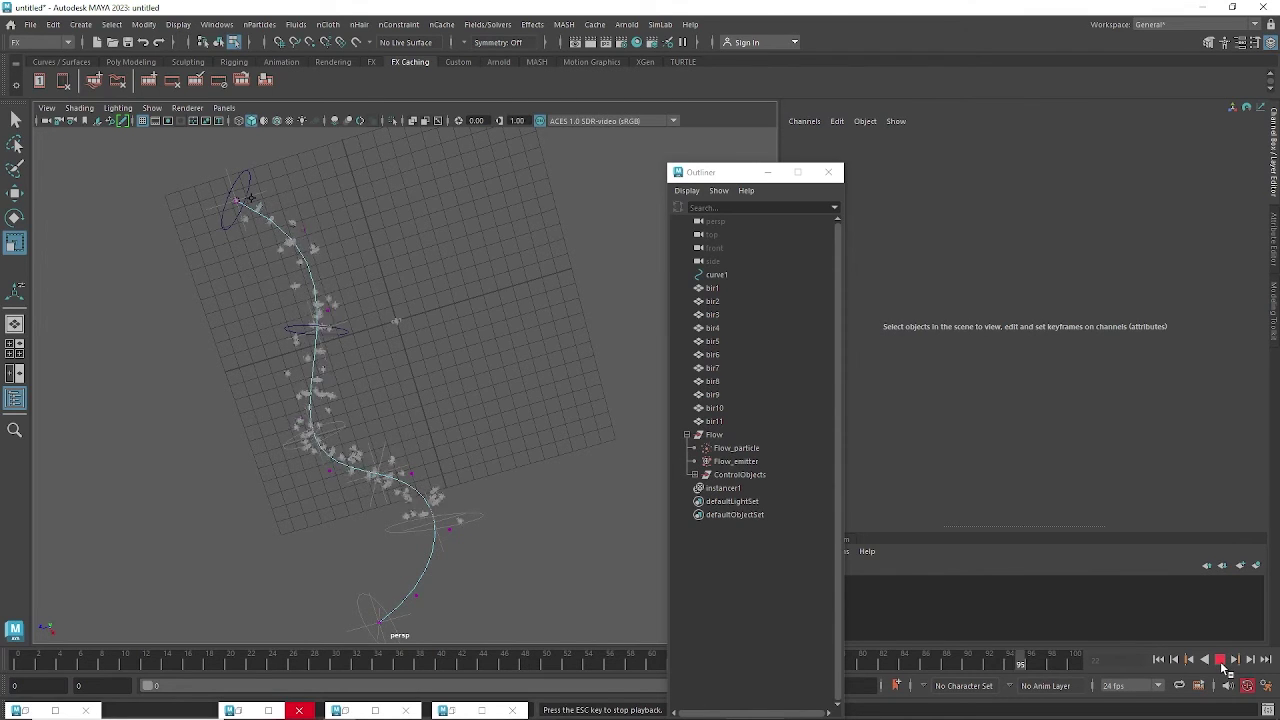
pyautogui.click(1221, 660)
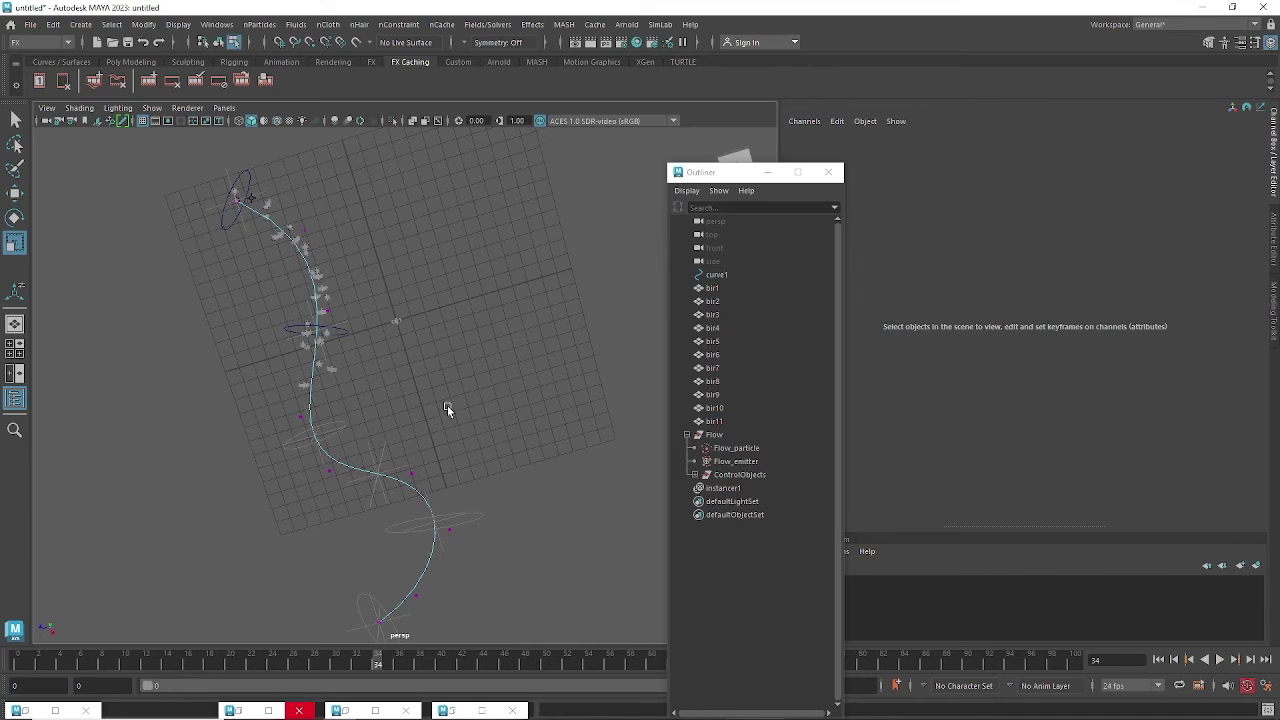
pyautogui.keyDown('alt'); pyautogui.moveTo(448, 400); pyautogui.dragTo(386, 383, button='middle'); pyautogui.keyUp('alt')
# Admit the waiting participant to the Google Meet call, then return to Maya.
pyautogui.moveTo(315, 707)
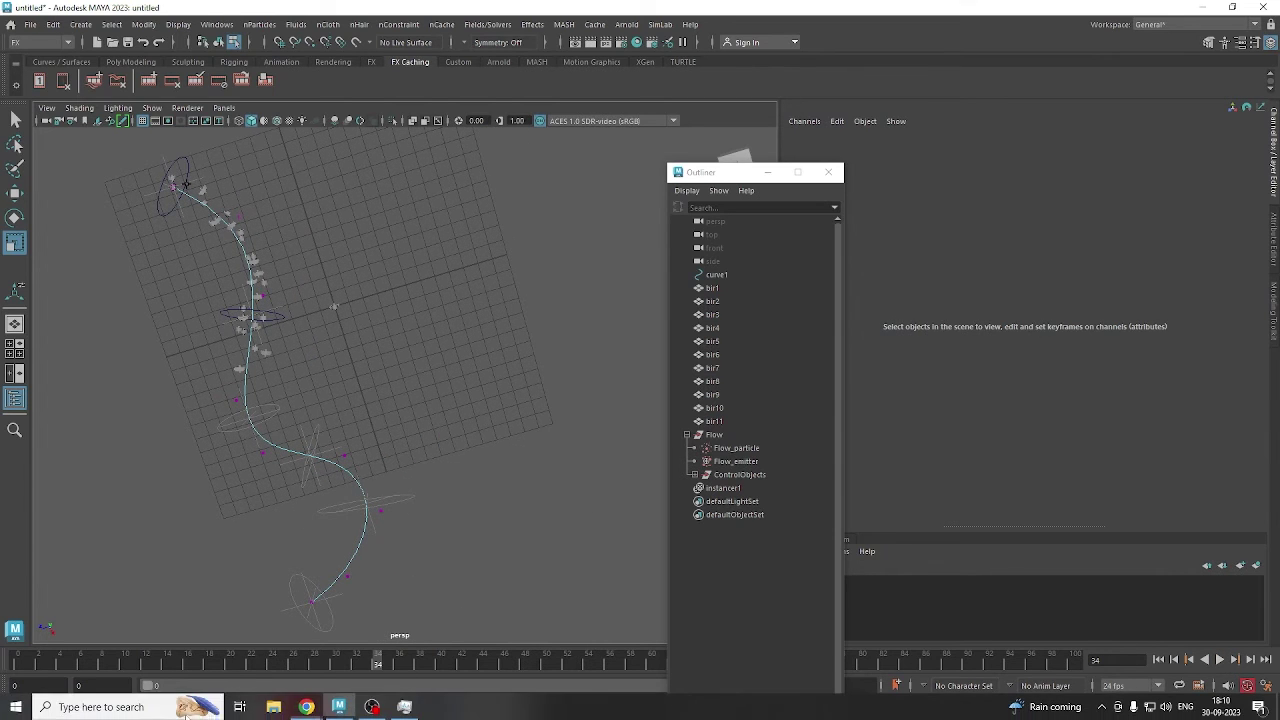
pyautogui.click(235, 640)
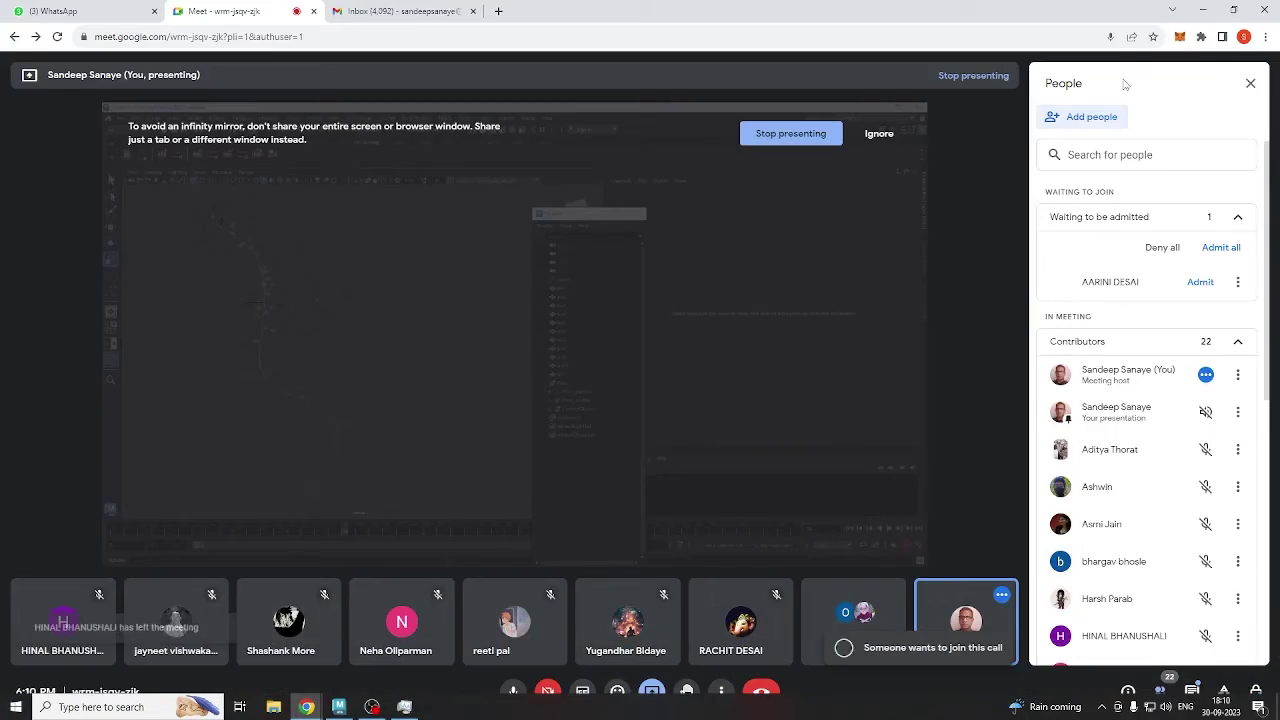
pyautogui.click(1211, 284)
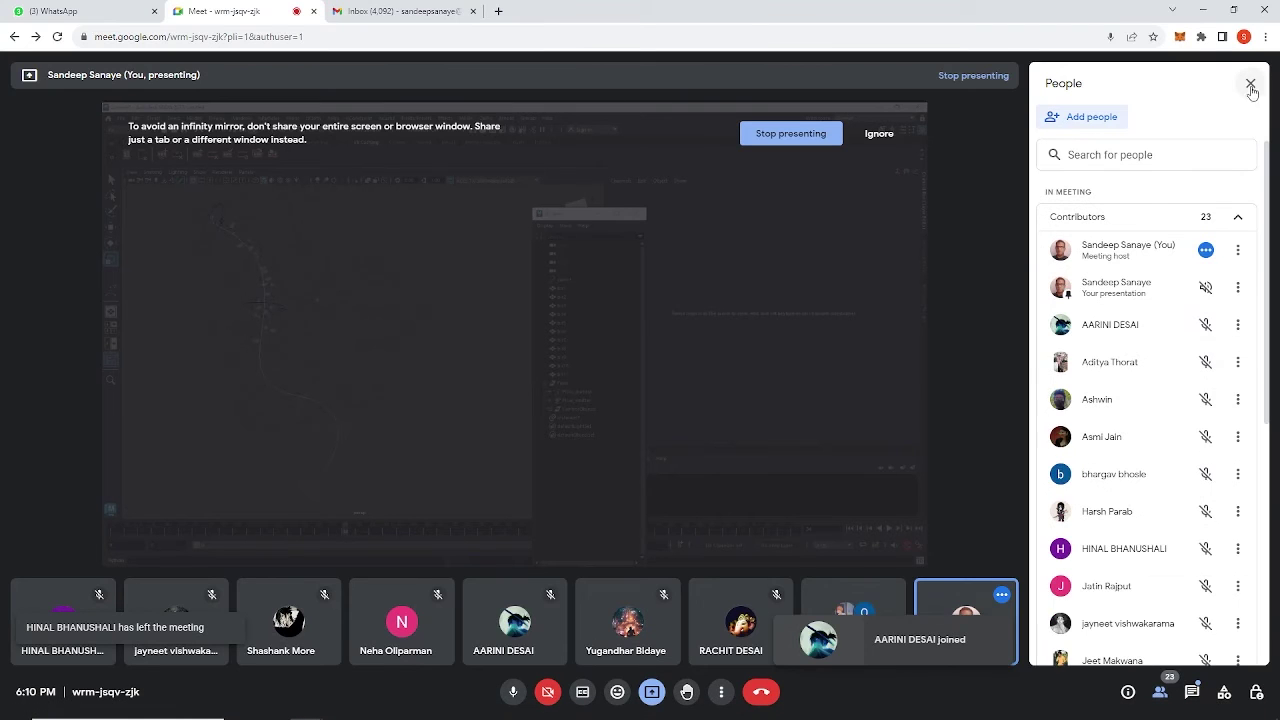
pyautogui.click(1196, 12)
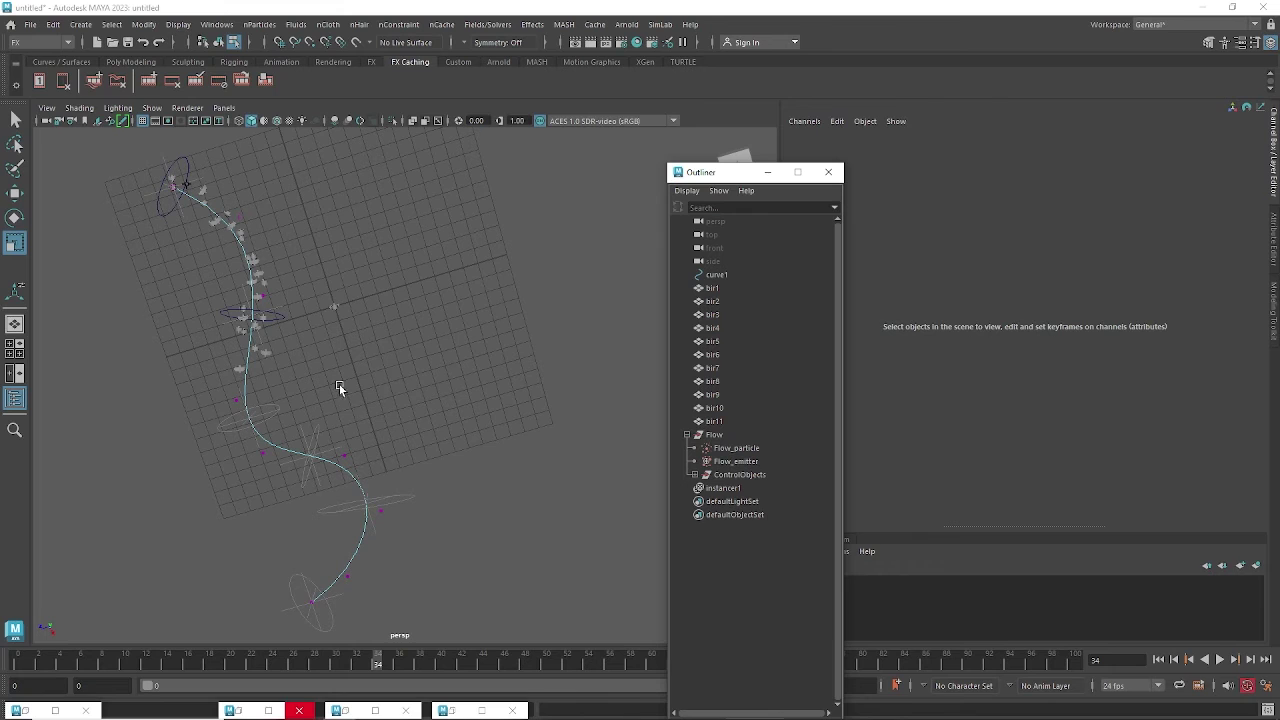
# Rewind to frame 0 and replay the flock along the curve, ending around frame 69.
pyautogui.keyDown('alt'); pyautogui.moveTo(339, 384); pyautogui.dragTo(286, 352); pyautogui.keyUp('alt')
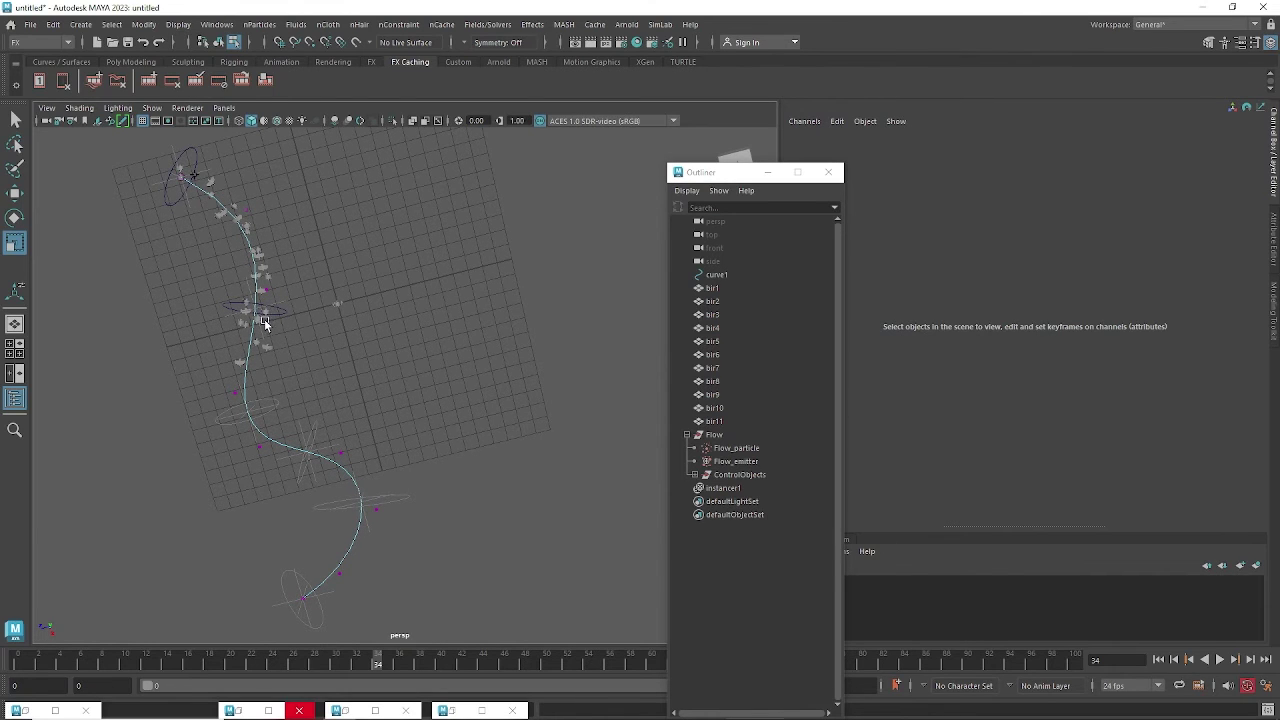
pyautogui.click(1158, 659)
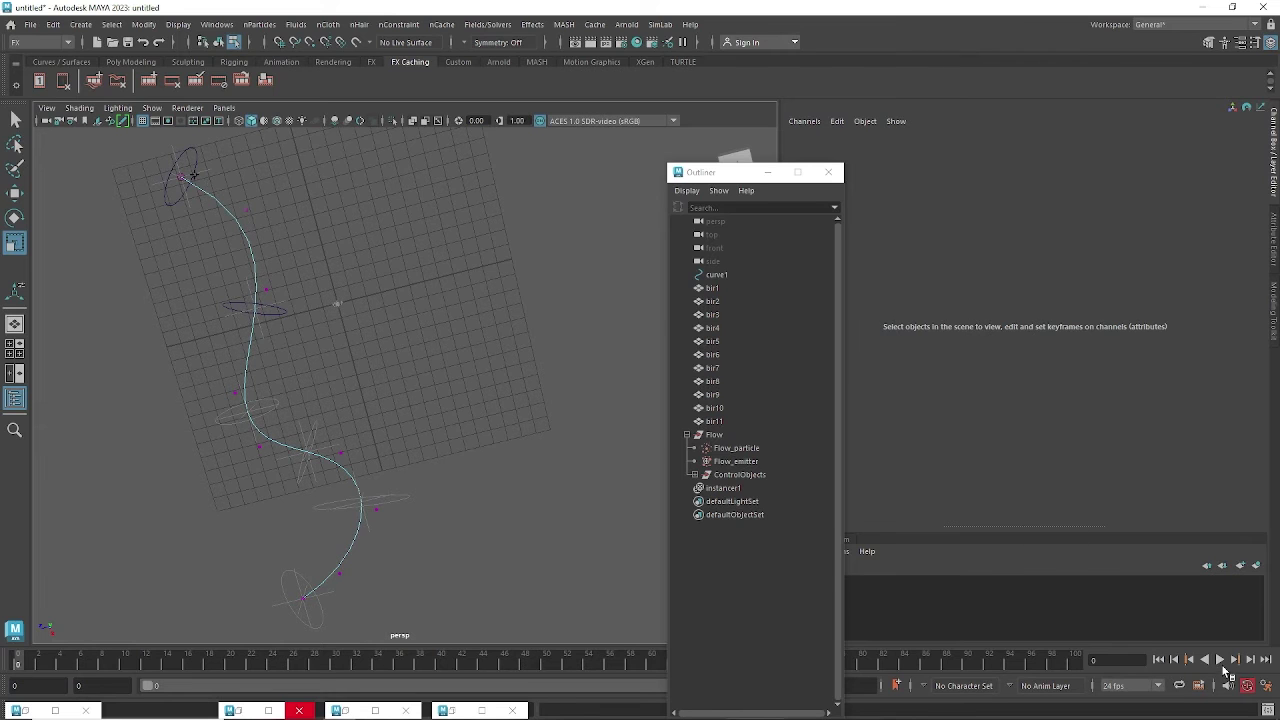
pyautogui.click(1220, 659)
pyautogui.keyDown('alt'); pyautogui.moveTo(445, 423); pyautogui.dragTo(403, 406); pyautogui.keyUp('alt')
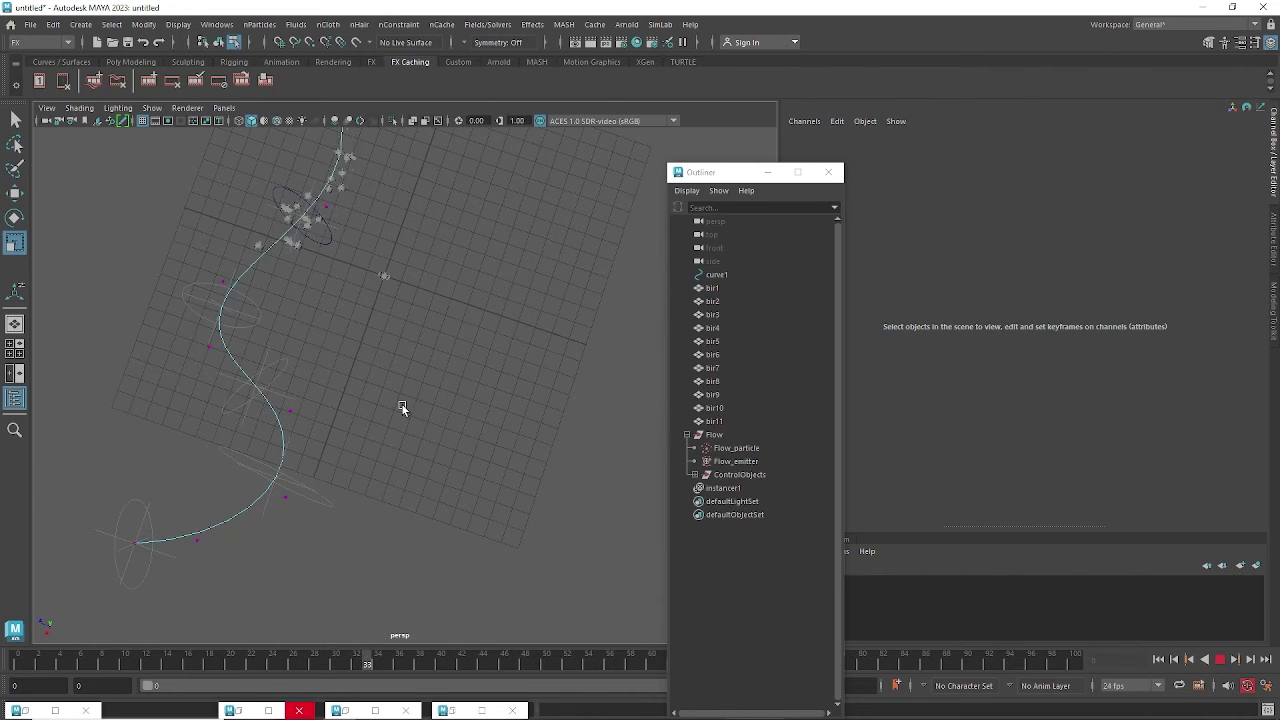
pyautogui.keyDown('alt'); pyautogui.moveTo(405, 442); pyautogui.dragTo(428, 538, button='middle'); pyautogui.keyUp('alt')
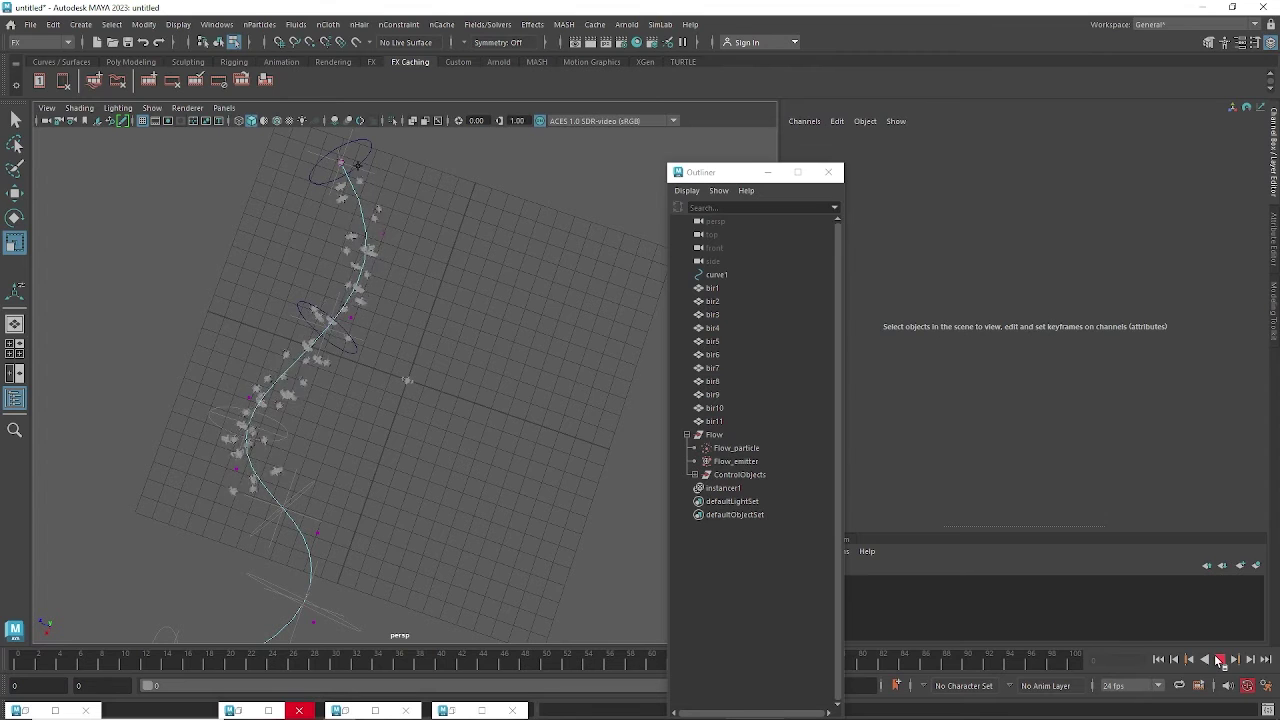
pyautogui.keyDown('alt'); pyautogui.moveTo(420, 445); pyautogui.dragTo(313, 278); pyautogui.keyUp('alt')
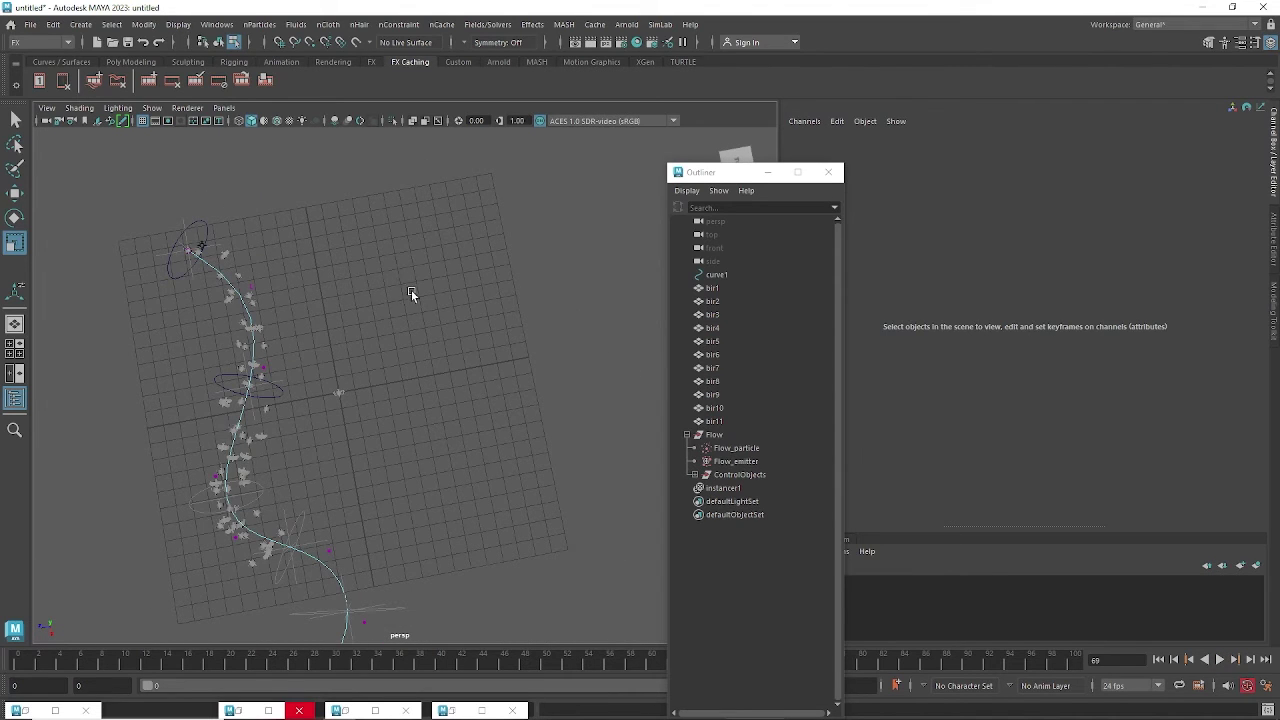
# Draw curve2 with the EP Curve Tool through ten wavy points beside the flock.
pyautogui.click(80, 24)
pyautogui.moveTo(107, 128)
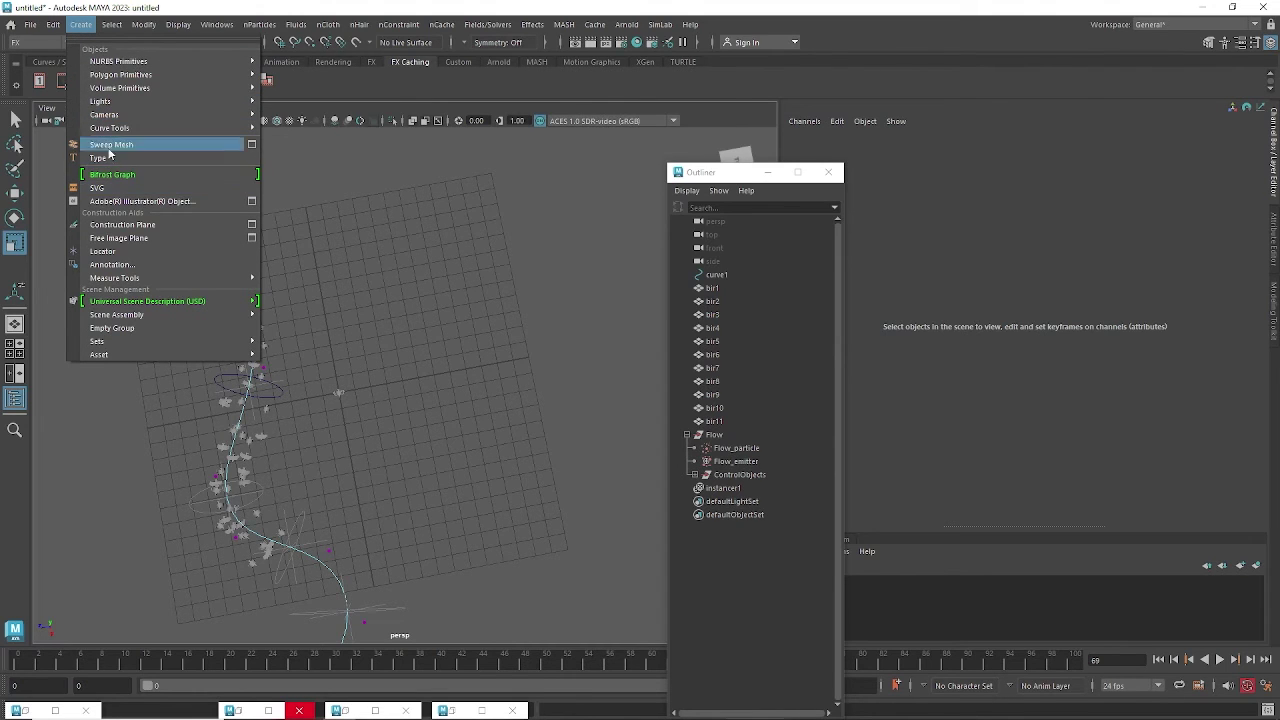
pyautogui.click(299, 141)
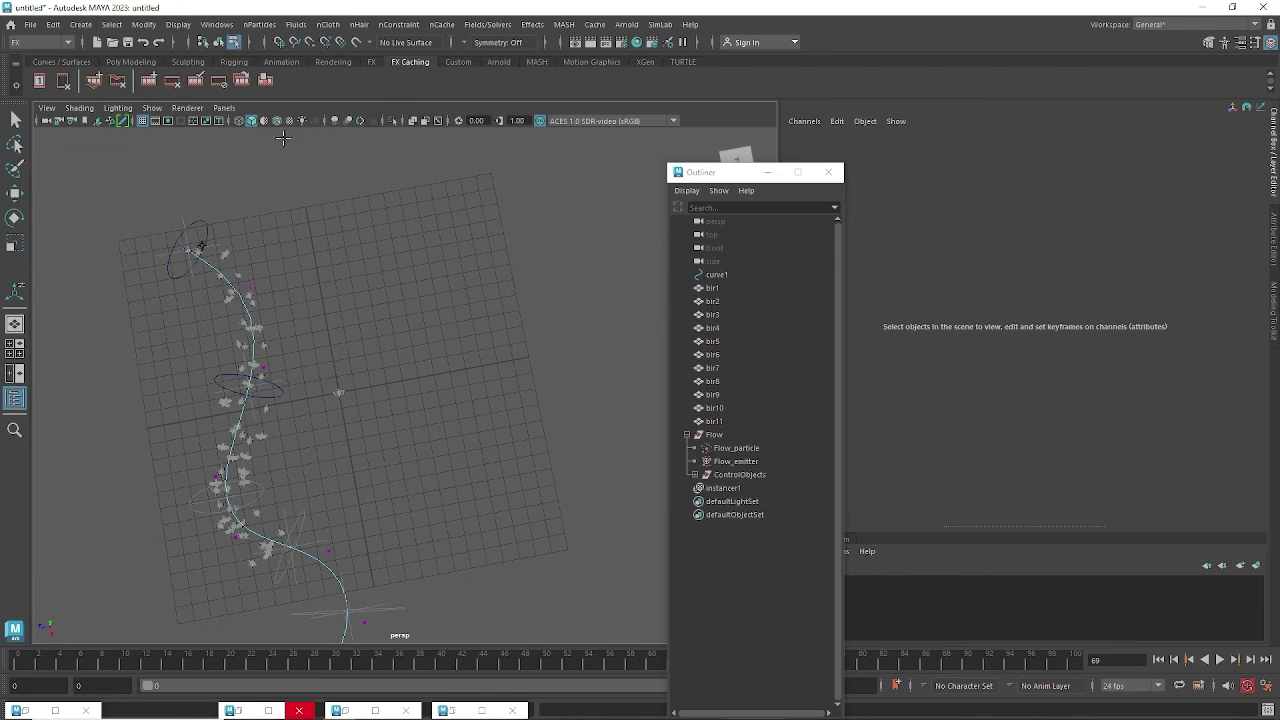
pyautogui.click(402, 203)
pyautogui.click(457, 251)
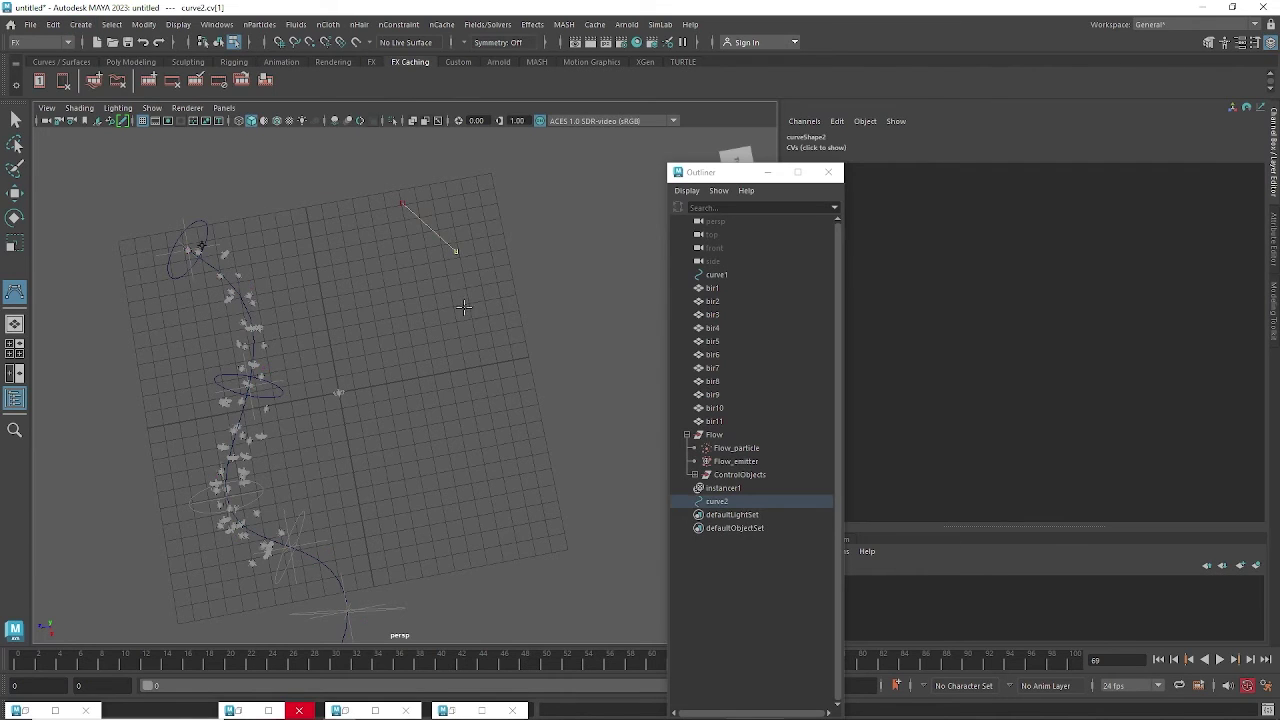
pyautogui.click(463, 322)
pyautogui.click(413, 385)
pyautogui.click(424, 438)
pyautogui.click(450, 500)
pyautogui.keyDown('alt'); pyautogui.moveTo(514, 508); pyautogui.dragTo(481, 426, button='middle'); pyautogui.keyUp('alt')
pyautogui.click(480, 428)
pyautogui.click(557, 425)
pyautogui.click(602, 484)
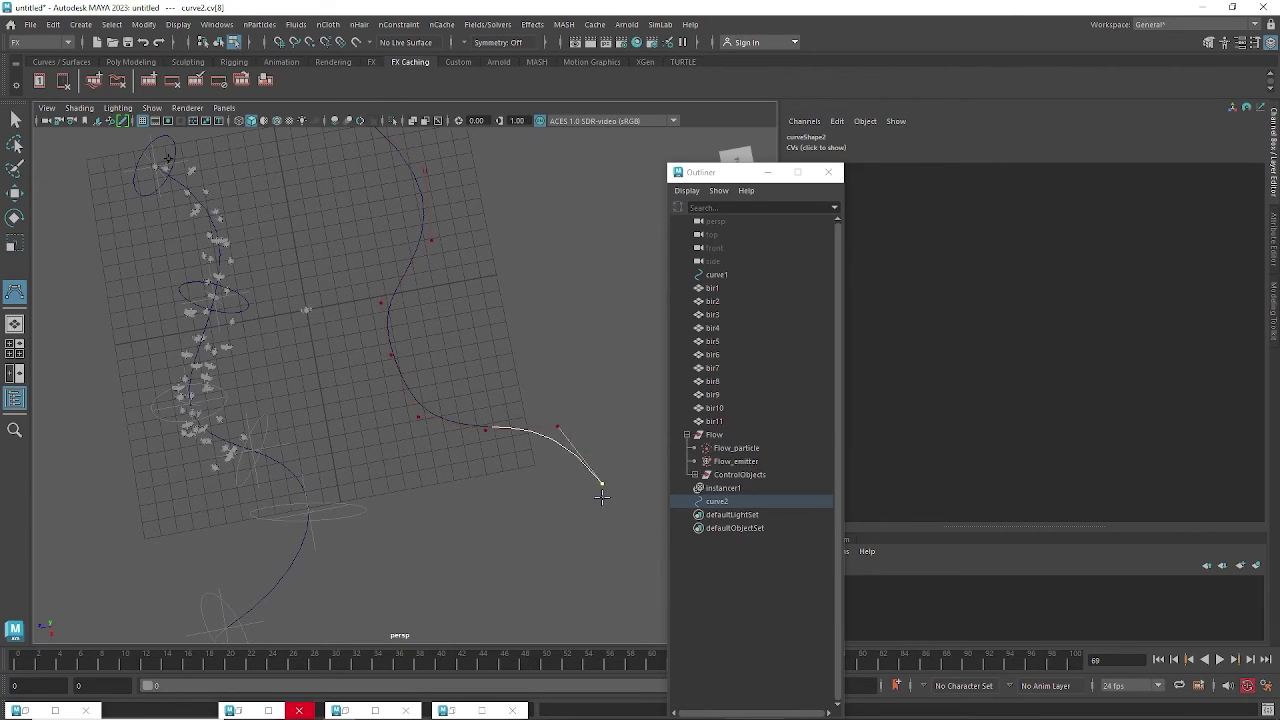
pyautogui.click(542, 569)
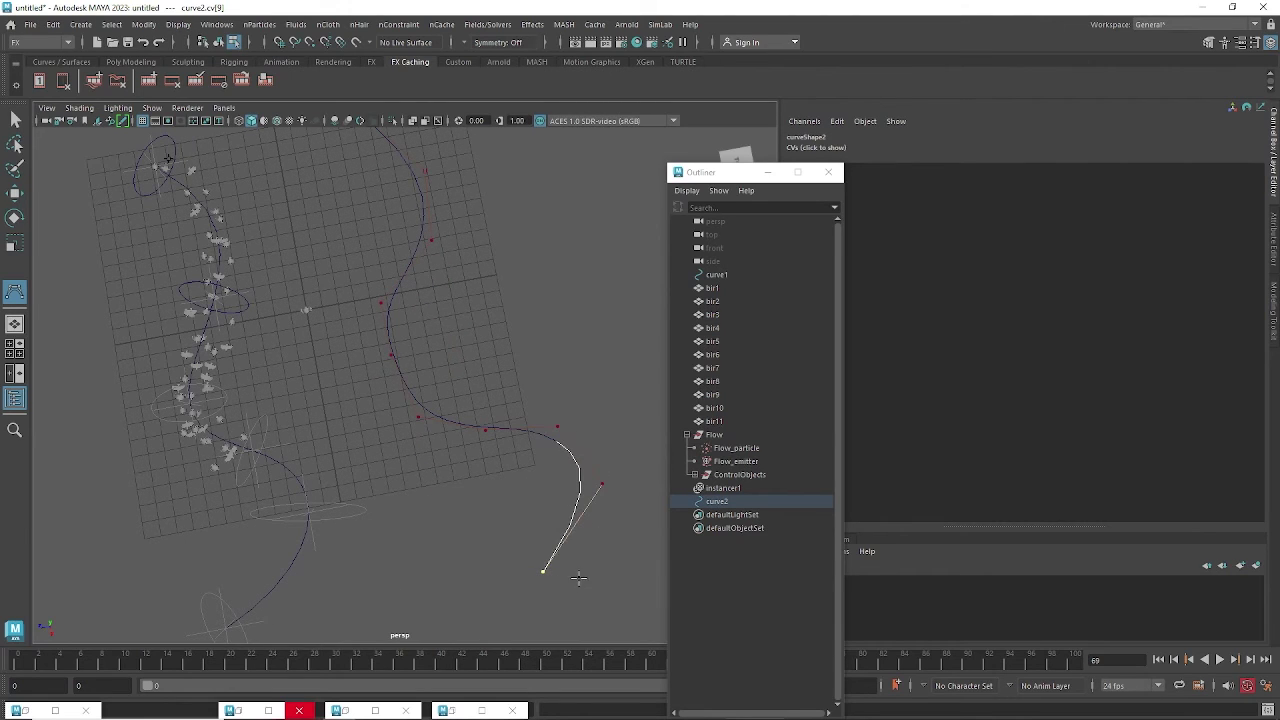
pyautogui.press('Return')
# Move curve2's control vertices to reshape its middle and right bends, then reselect the whole curve.
pyautogui.keyDown('alt'); pyautogui.moveTo(500, 429); pyautogui.dragTo(458, 428); pyautogui.keyUp('alt')
pyautogui.moveTo(422, 430); pyautogui.dragTo(345, 336, button='right')
pyautogui.keyDown('alt'); pyautogui.moveTo(443, 404); pyautogui.dragTo(349, 421); pyautogui.keyUp('alt')
pyautogui.press('e')
pyautogui.press('w')
pyautogui.keyDown('alt'); pyautogui.moveTo(494, 394); pyautogui.dragTo(528, 357); pyautogui.keyUp('alt')
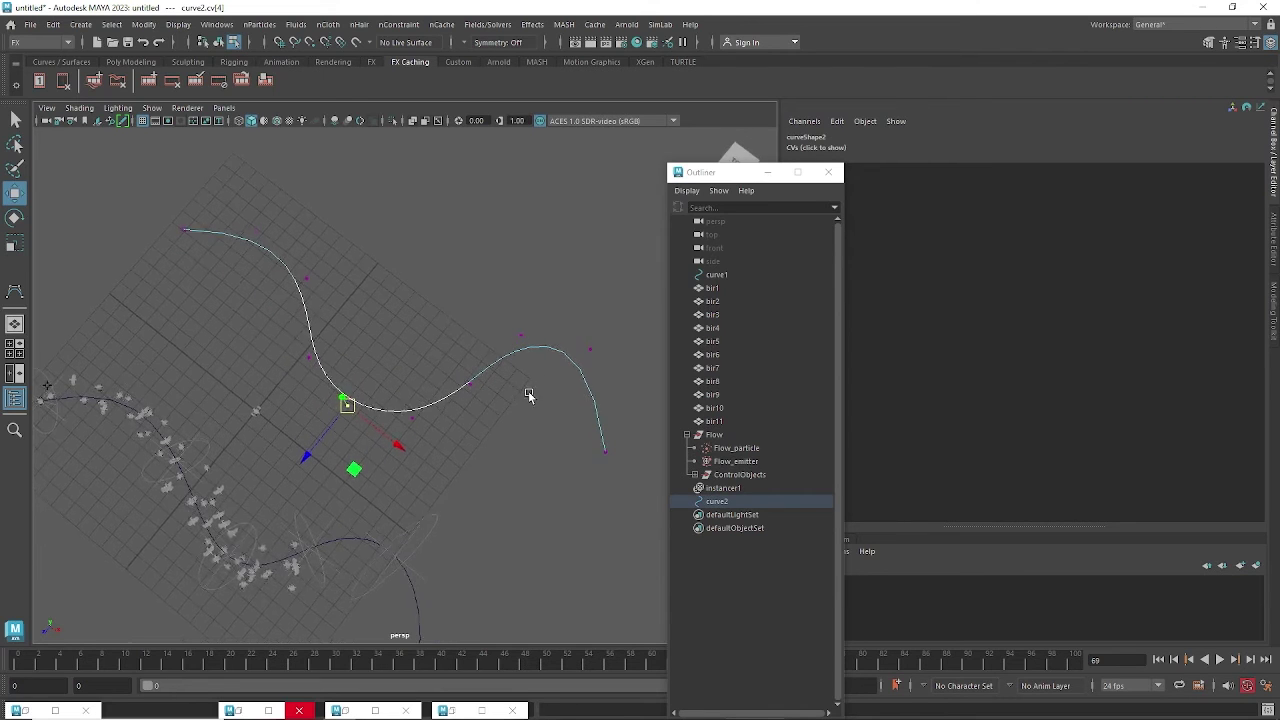
pyautogui.moveTo(602, 370); pyautogui.dragTo(560, 358)
pyautogui.click(539, 293)
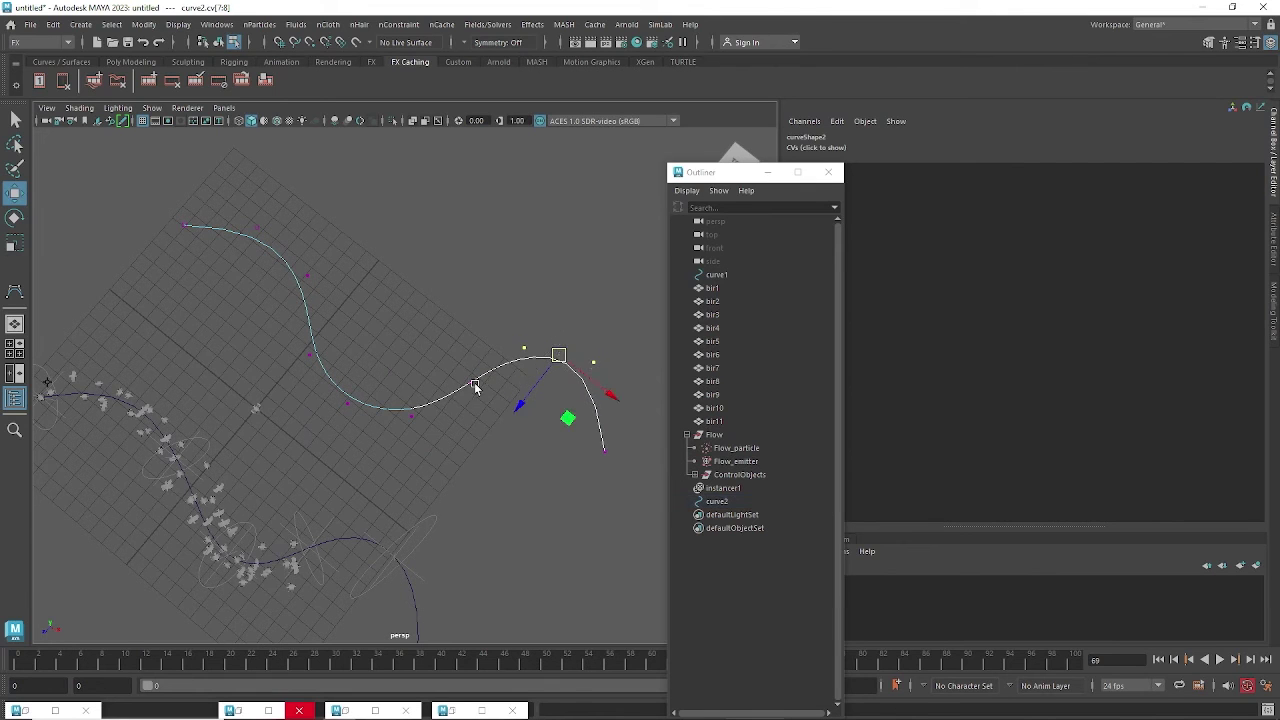
pyautogui.keyDown('alt'); pyautogui.moveTo(475, 385); pyautogui.dragTo(486, 372); pyautogui.keyUp('alt')
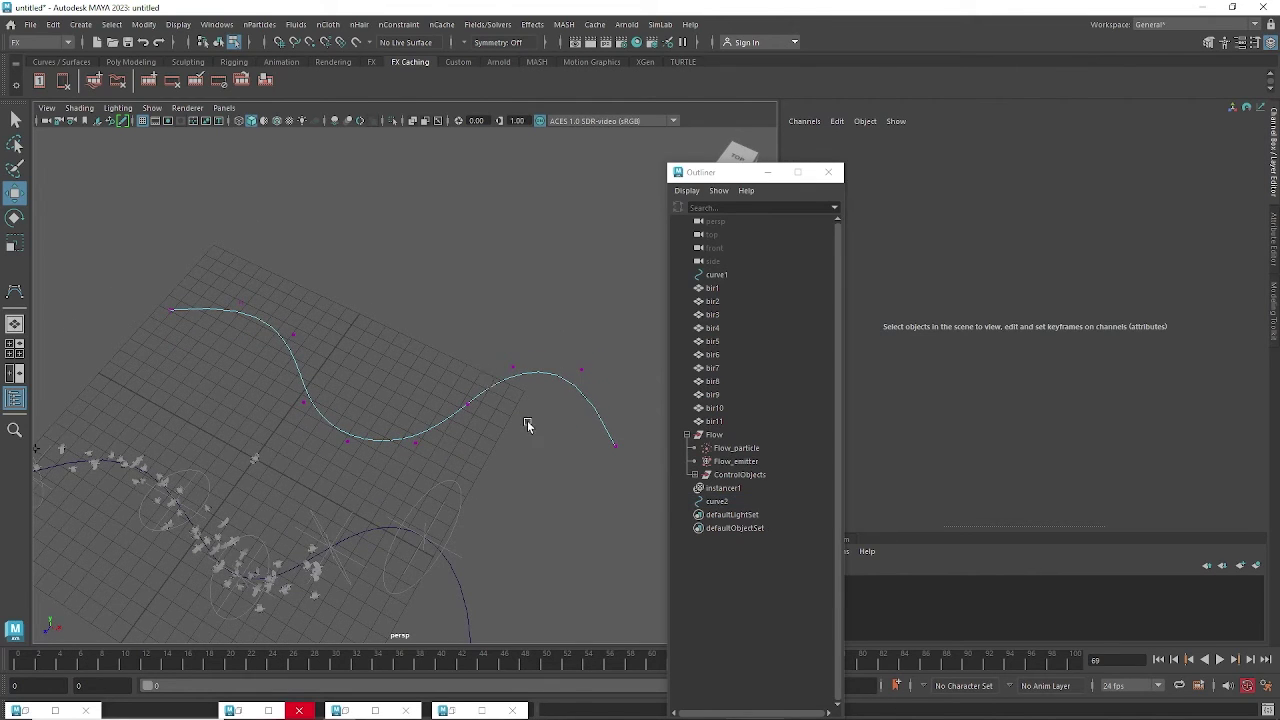
pyautogui.press('F8')
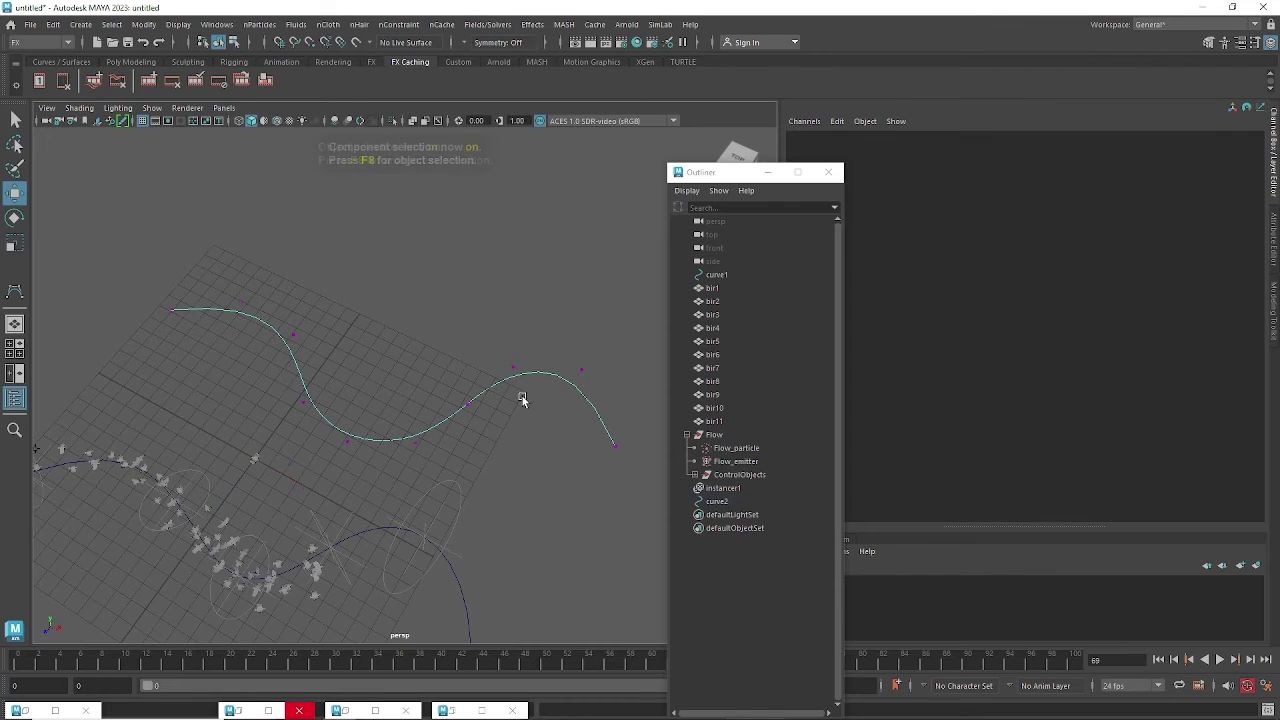
pyautogui.press('F8')
pyautogui.press('F8')
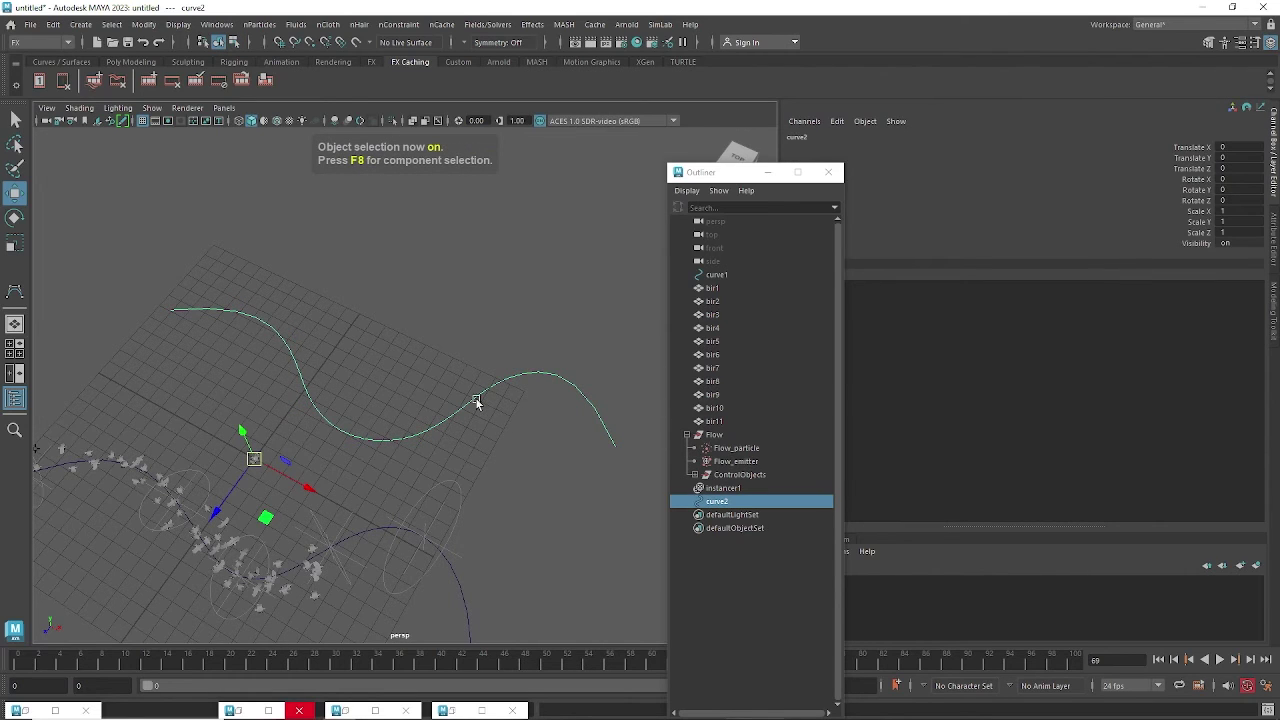
# Switch to the Modeling menu set and open the Curves > Rebuild option box.
pyautogui.click(44, 44)
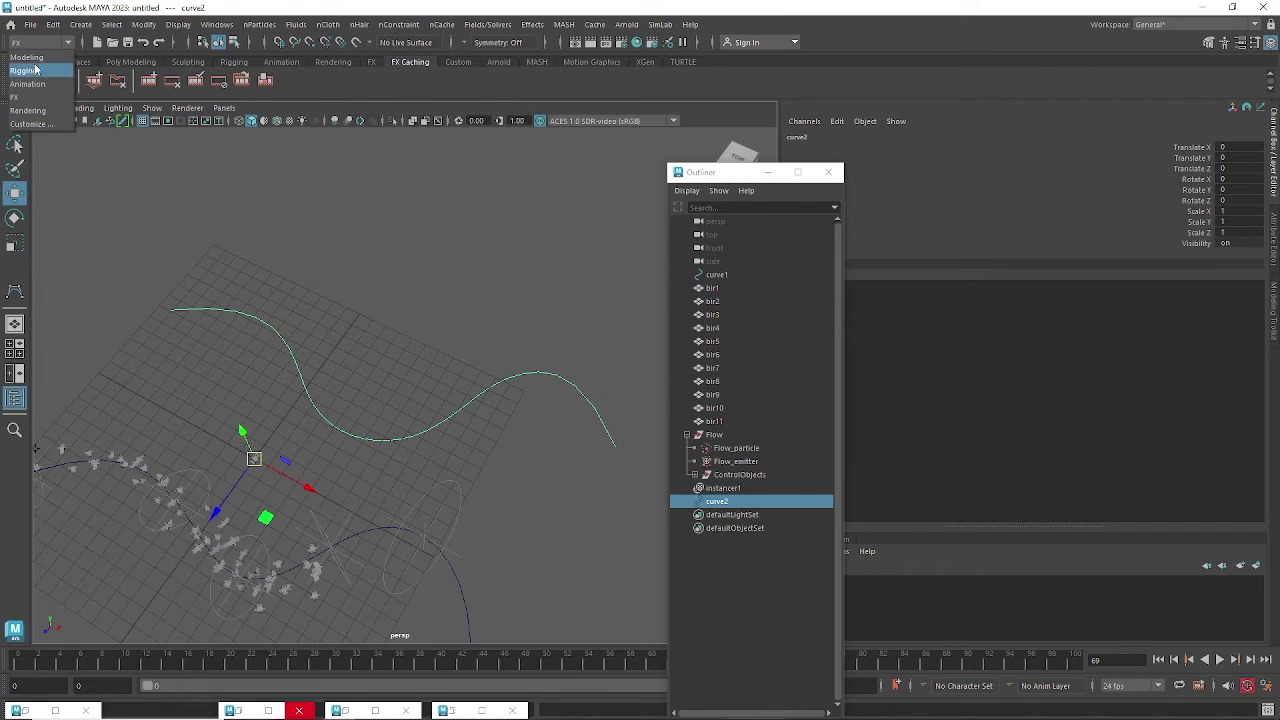
pyautogui.click(28, 57)
pyautogui.click(431, 24)
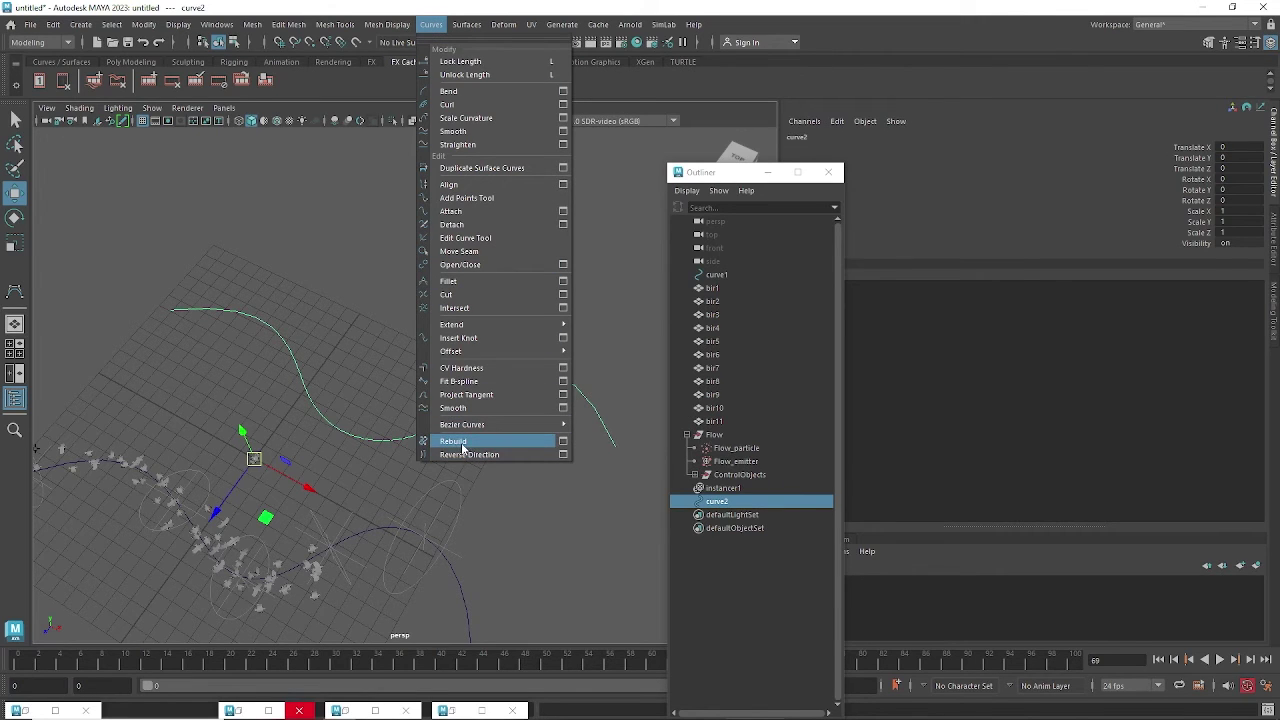
pyautogui.click(564, 444)
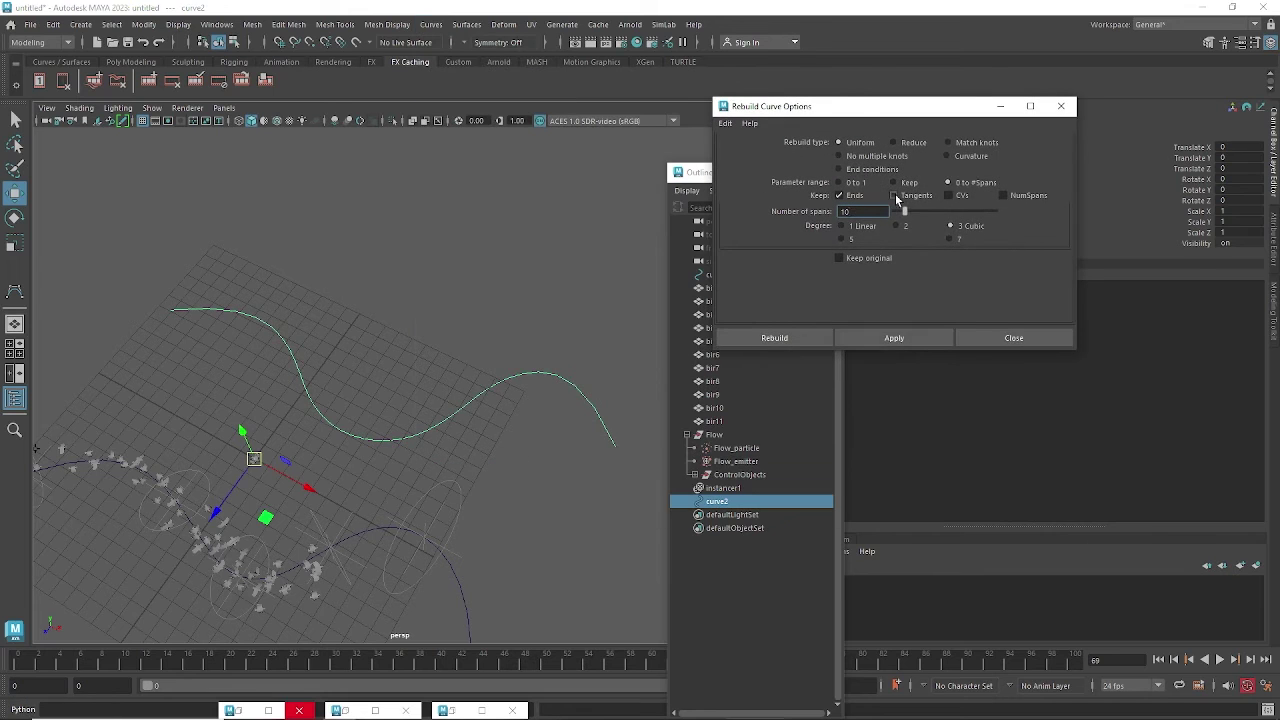
# Select curve2 and check its shape attributes and span count in the Attribute Editor.
pyautogui.keyDown('alt'); pyautogui.moveTo(426, 352); pyautogui.dragTo(292, 336); pyautogui.keyUp('alt')
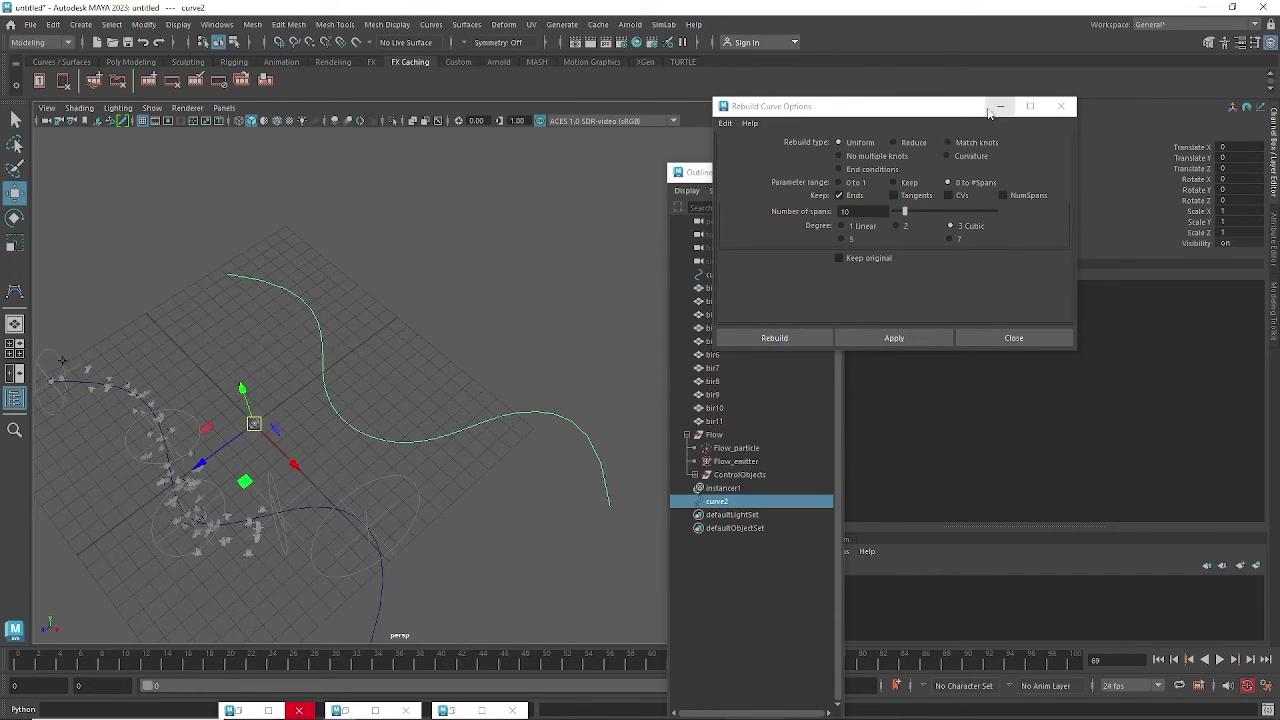
pyautogui.moveTo(979, 106); pyautogui.dragTo(908, 466)
pyautogui.moveTo(380, 305); pyautogui.dragTo(322, 344)
pyautogui.hotkey('ctrl', 'a')
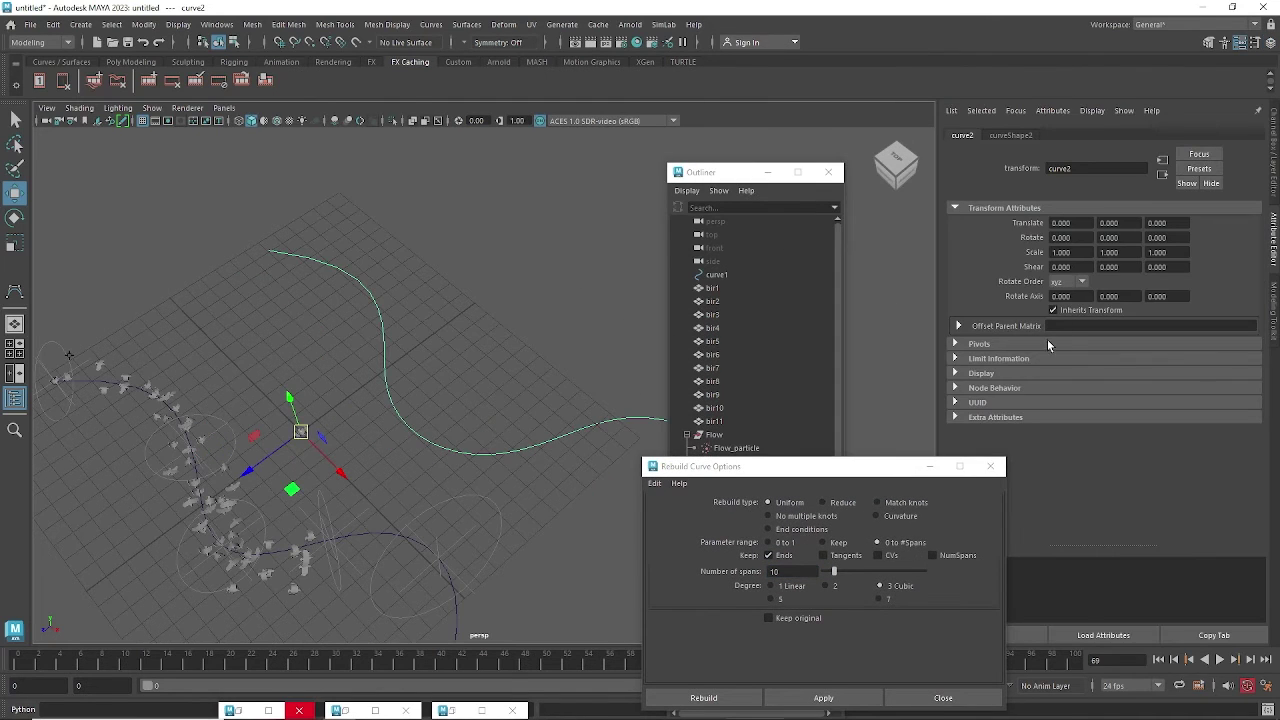
pyautogui.click(1008, 136)
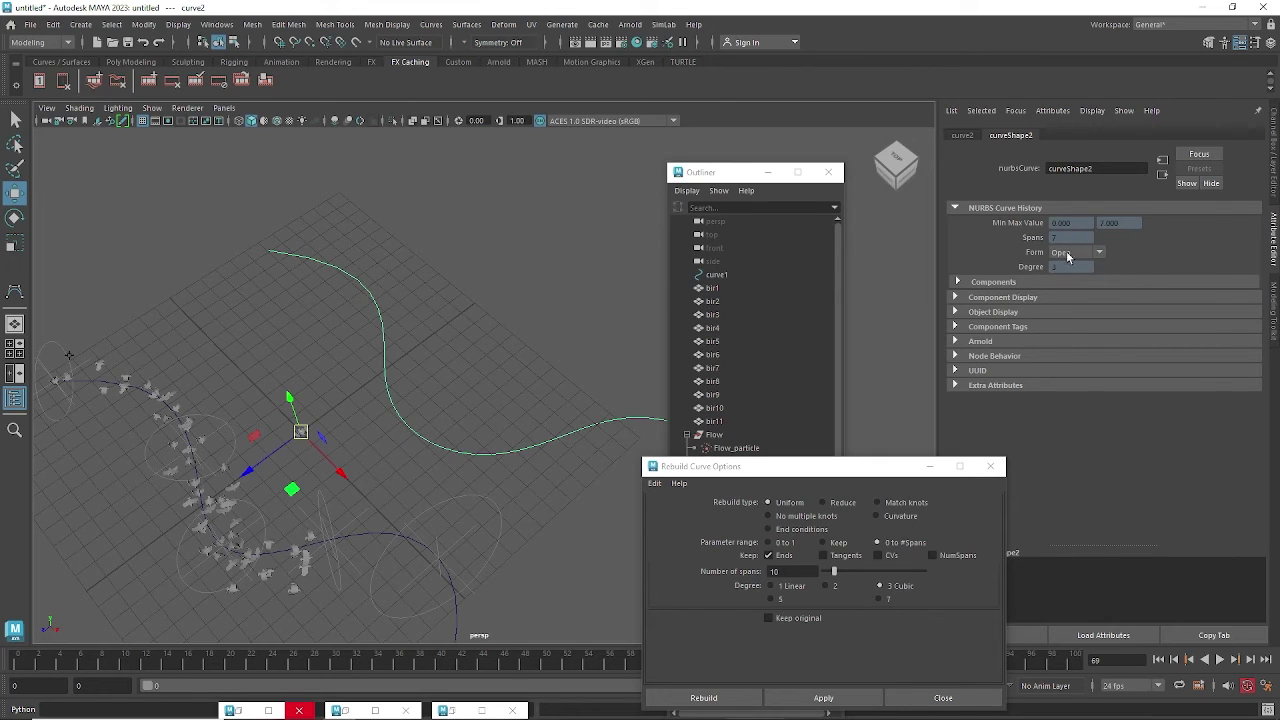
pyautogui.moveTo(855, 471); pyautogui.dragTo(912, 308)
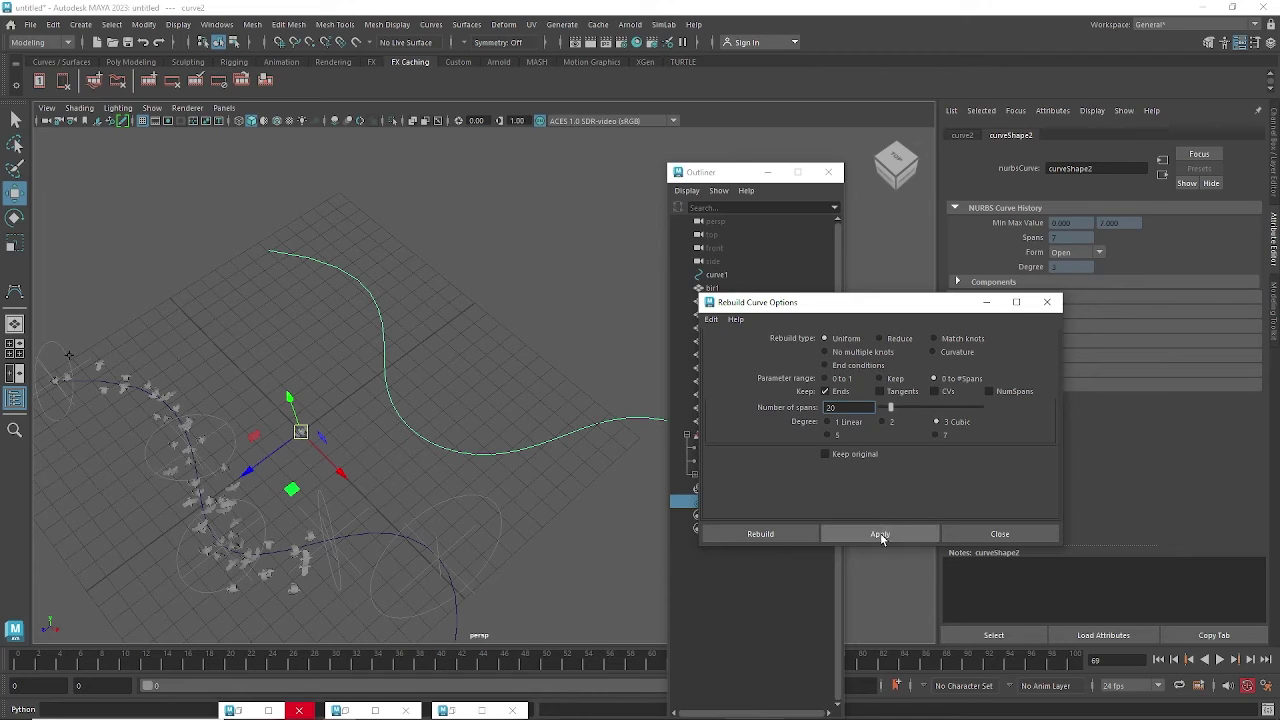
pyautogui.moveTo(551, 379); pyautogui.dragTo(476, 381, button='right')
pyautogui.keyDown('alt'); pyautogui.moveTo(483, 446); pyautogui.dragTo(458, 438); pyautogui.keyUp('alt')
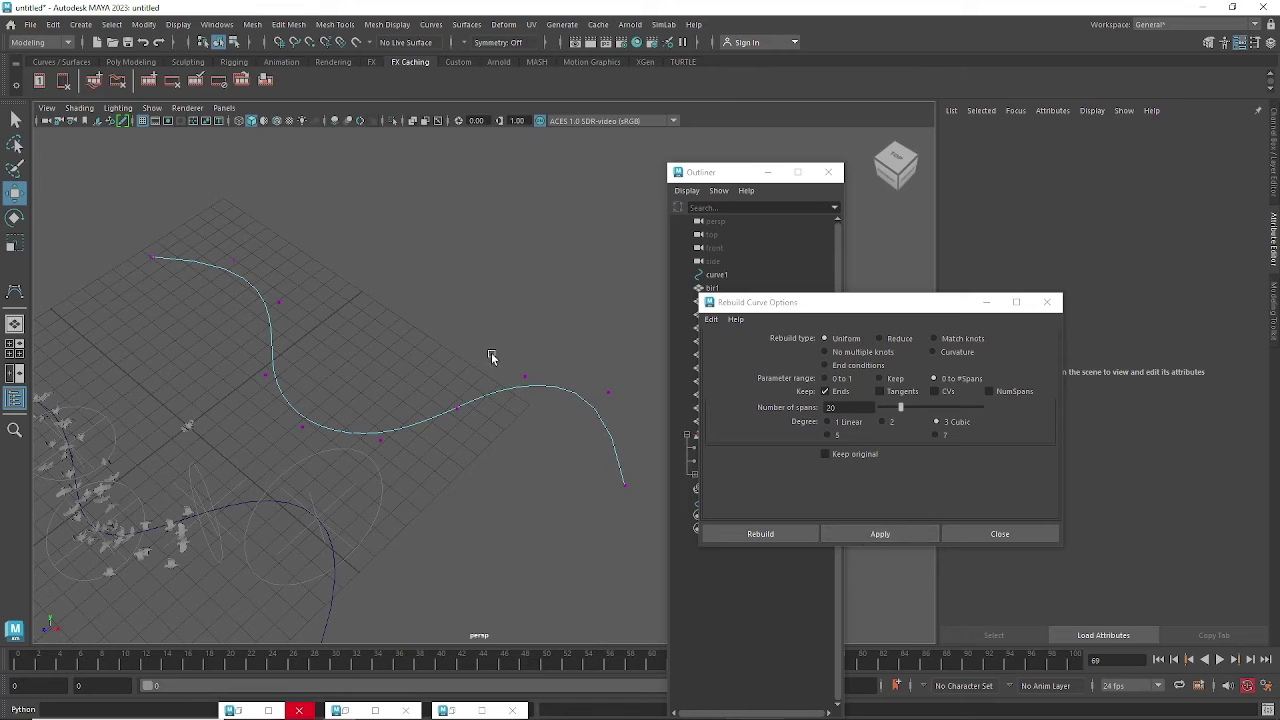
pyautogui.press('F8')
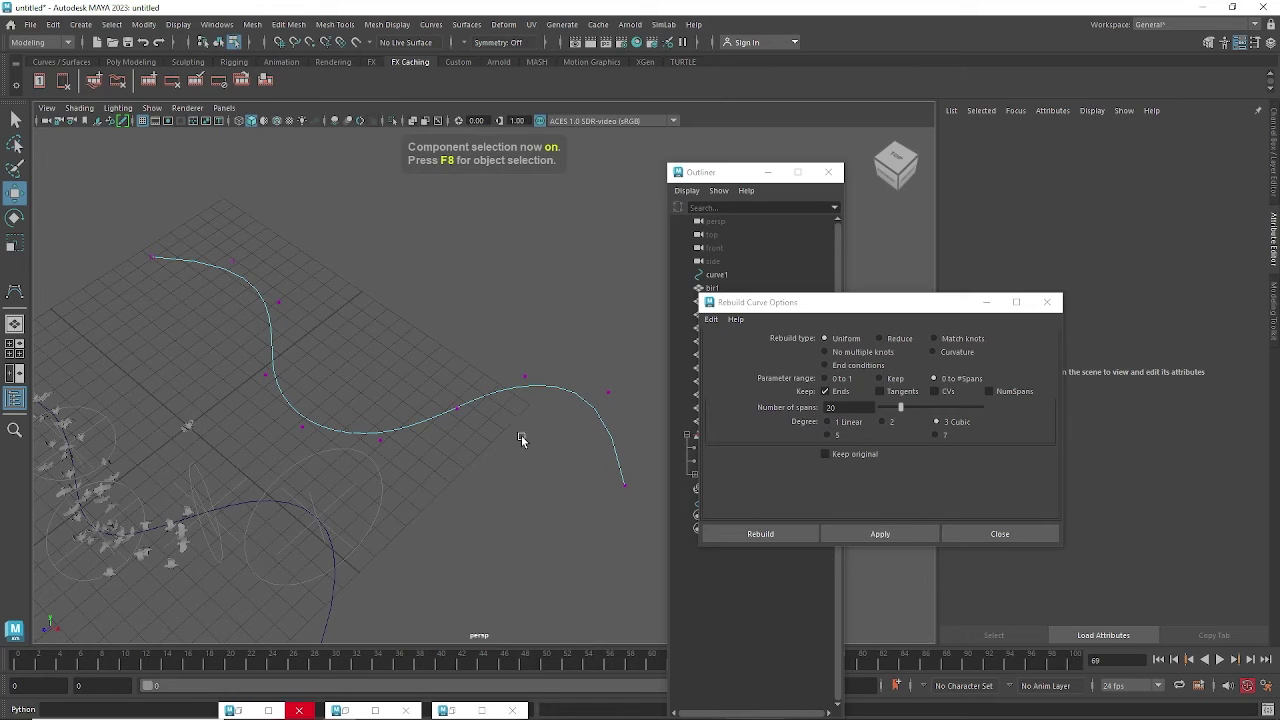
pyautogui.press('F8')
# Apply a uniform cubic rebuild with 20 spans to curve2 and inspect the evenly spaced points.
pyautogui.click(880, 533)
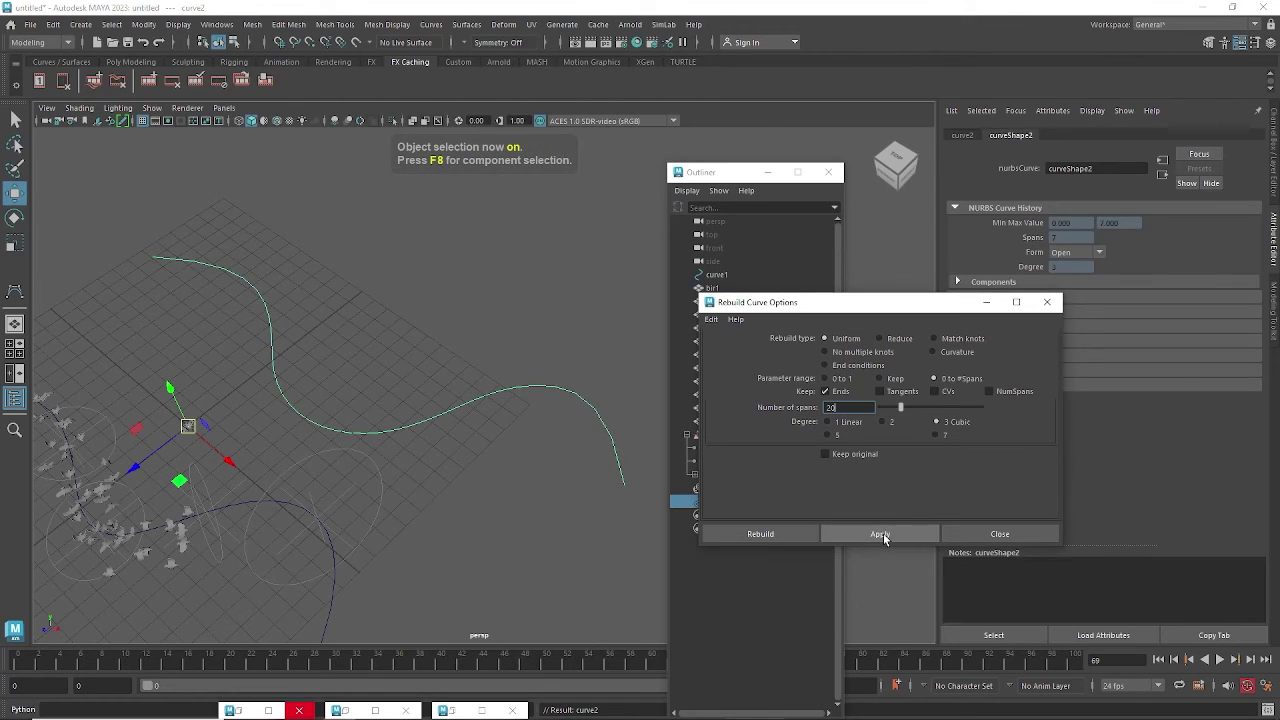
pyautogui.moveTo(501, 393); pyautogui.dragTo(443, 377, button='right')
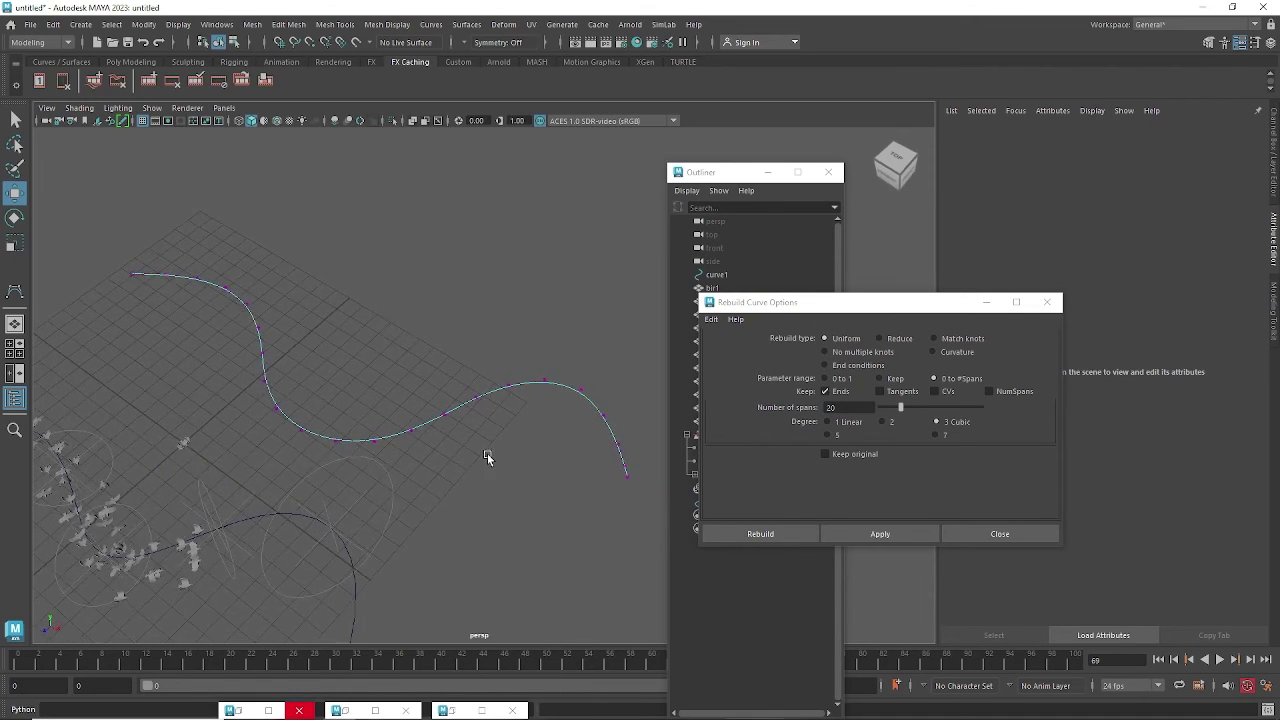
pyautogui.moveTo(487, 453)
pyautogui.keyDown('alt'); pyautogui.mouseDown()
pyautogui.moveTo(531, 449)
pyautogui.moveTo(474, 433)
pyautogui.mouseUp(); pyautogui.keyUp('alt')
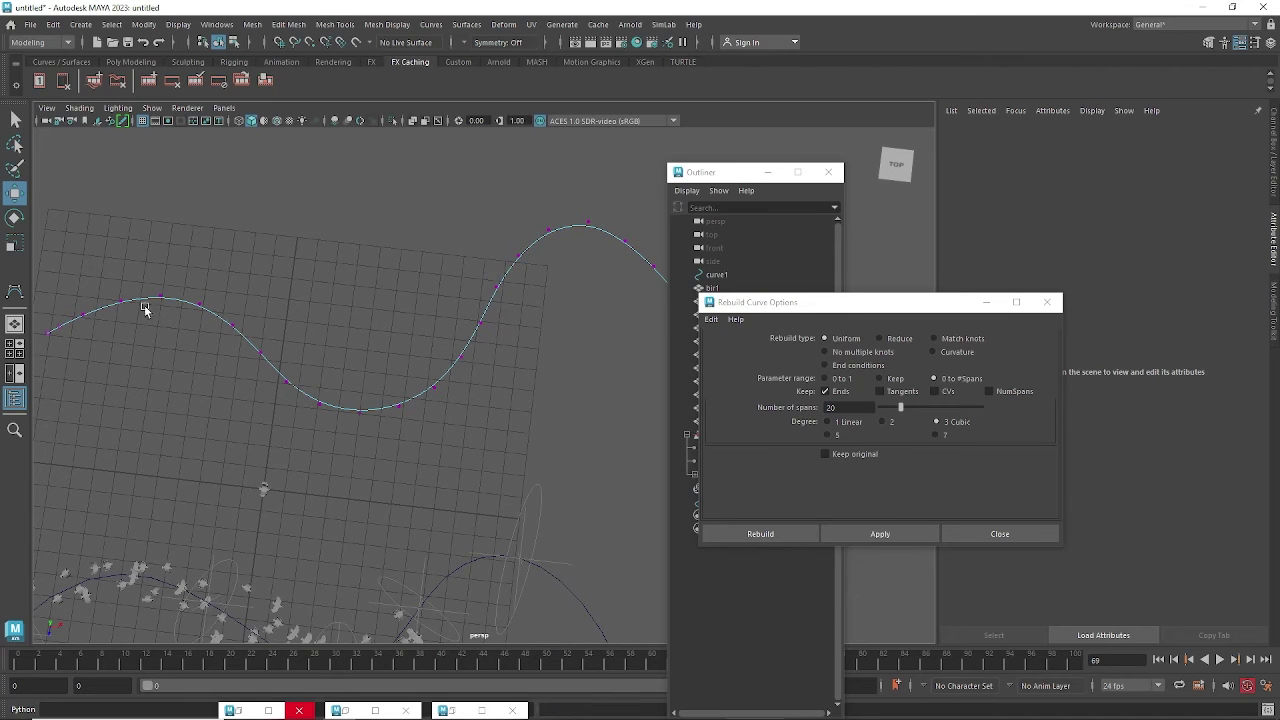
pyautogui.moveTo(873, 308); pyautogui.dragTo(880, 455)
pyautogui.keyDown('alt'); pyautogui.moveTo(430, 365); pyautogui.dragTo(203, 295); pyautogui.keyUp('alt')
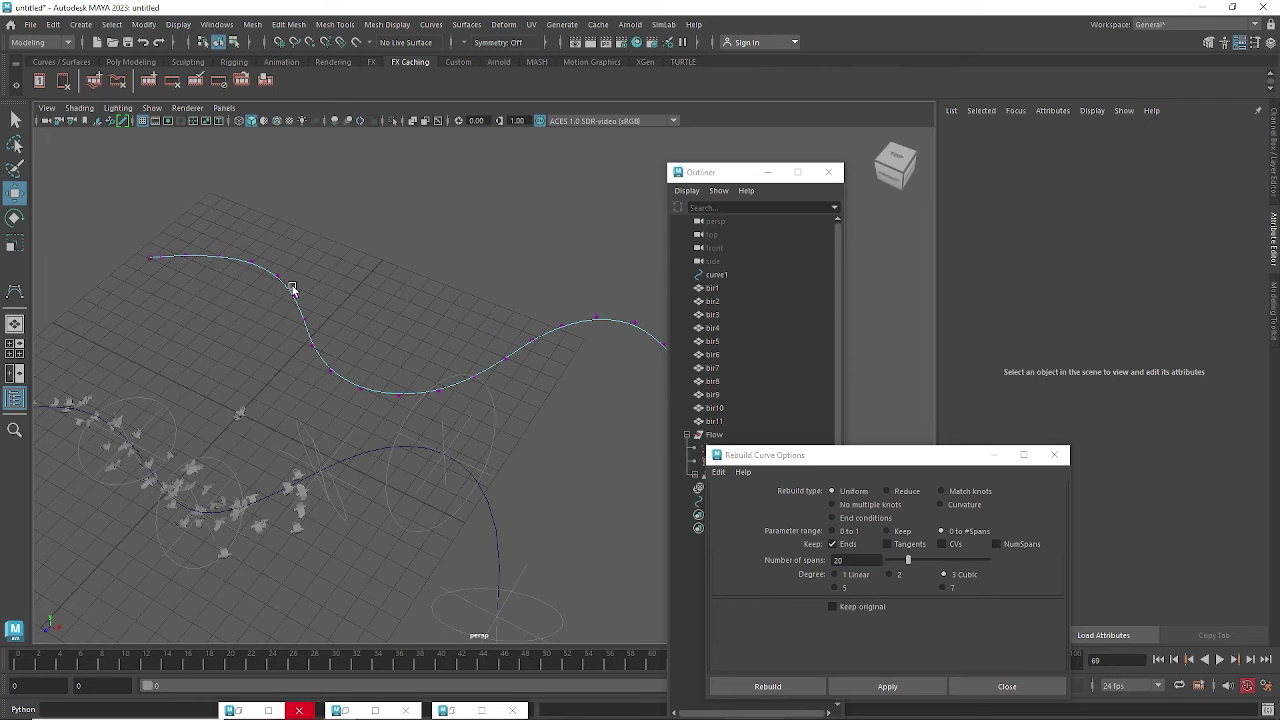
pyautogui.keyDown('alt'); pyautogui.moveTo(393, 397); pyautogui.dragTo(337, 423); pyautogui.keyUp('alt')
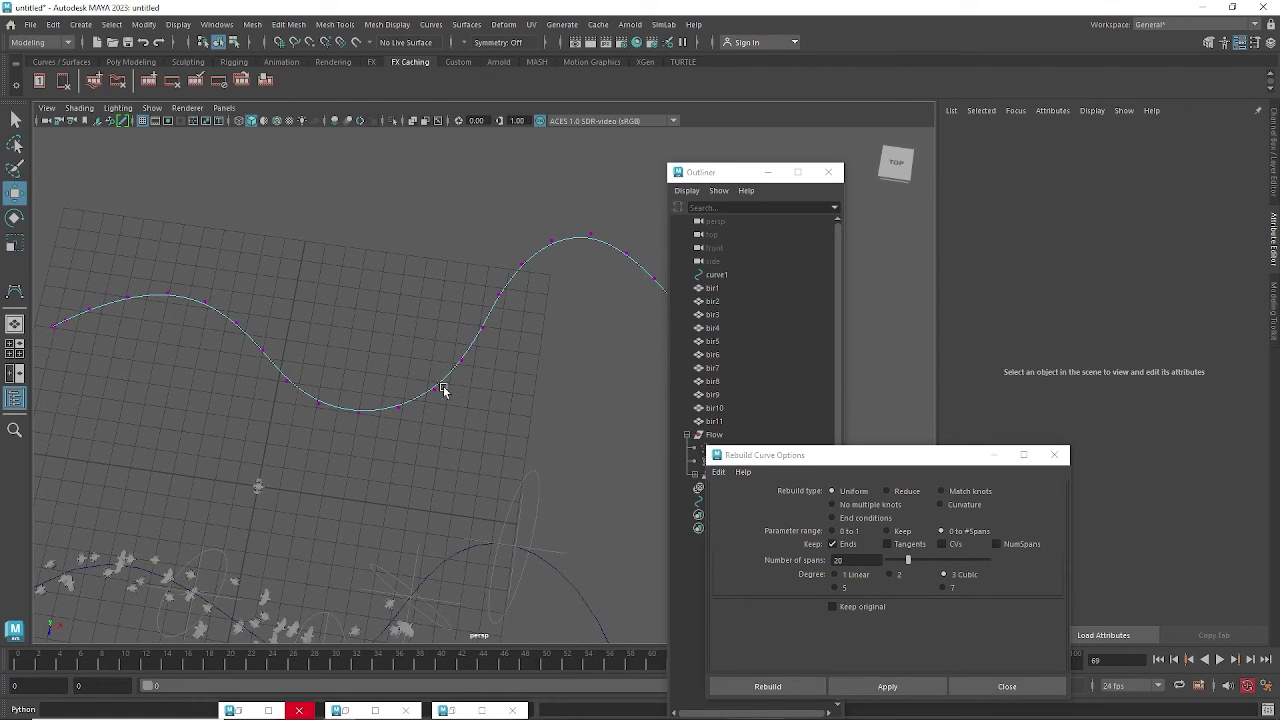
pyautogui.keyDown('alt'); pyautogui.moveTo(484, 401); pyautogui.dragTo(418, 343); pyautogui.keyUp('alt')
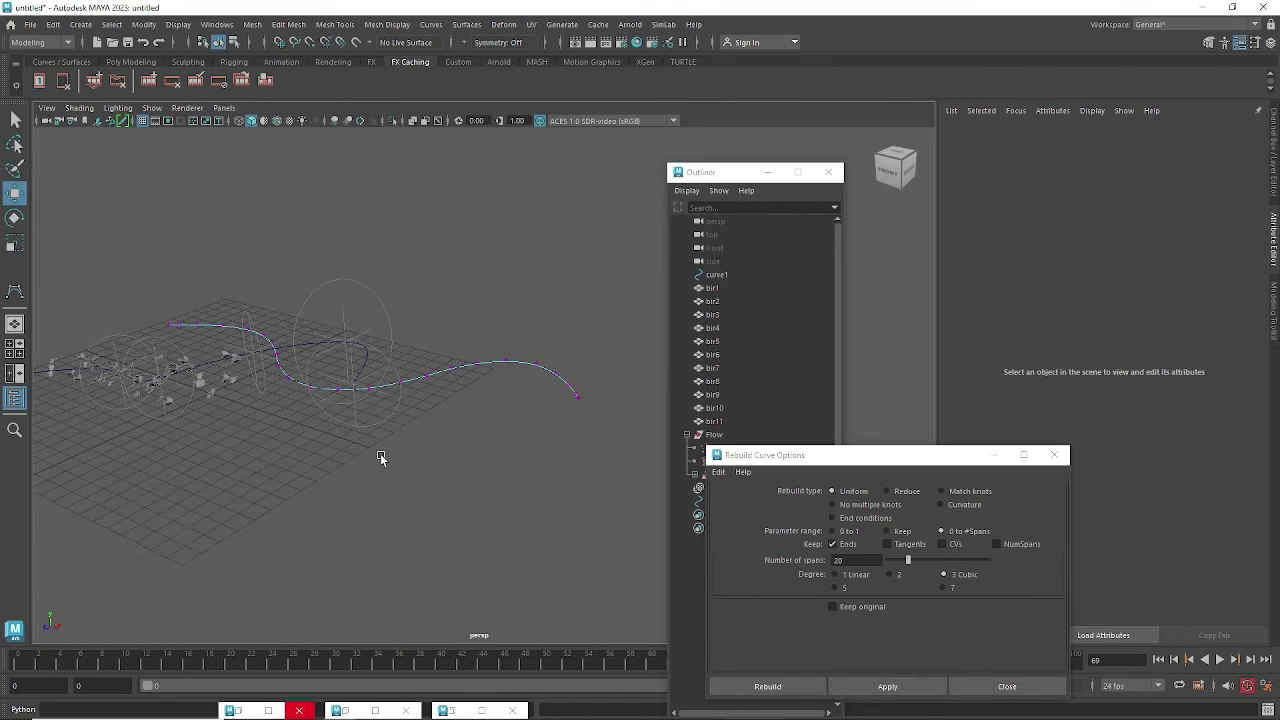
pyautogui.keyDown('alt'); pyautogui.moveTo(380, 457); pyautogui.dragTo(473, 447); pyautogui.keyUp('alt')
pyautogui.click(993, 455)
# Collapse the outliner, play the flock animation and stop it at frame 95.
pyautogui.click(767, 172)
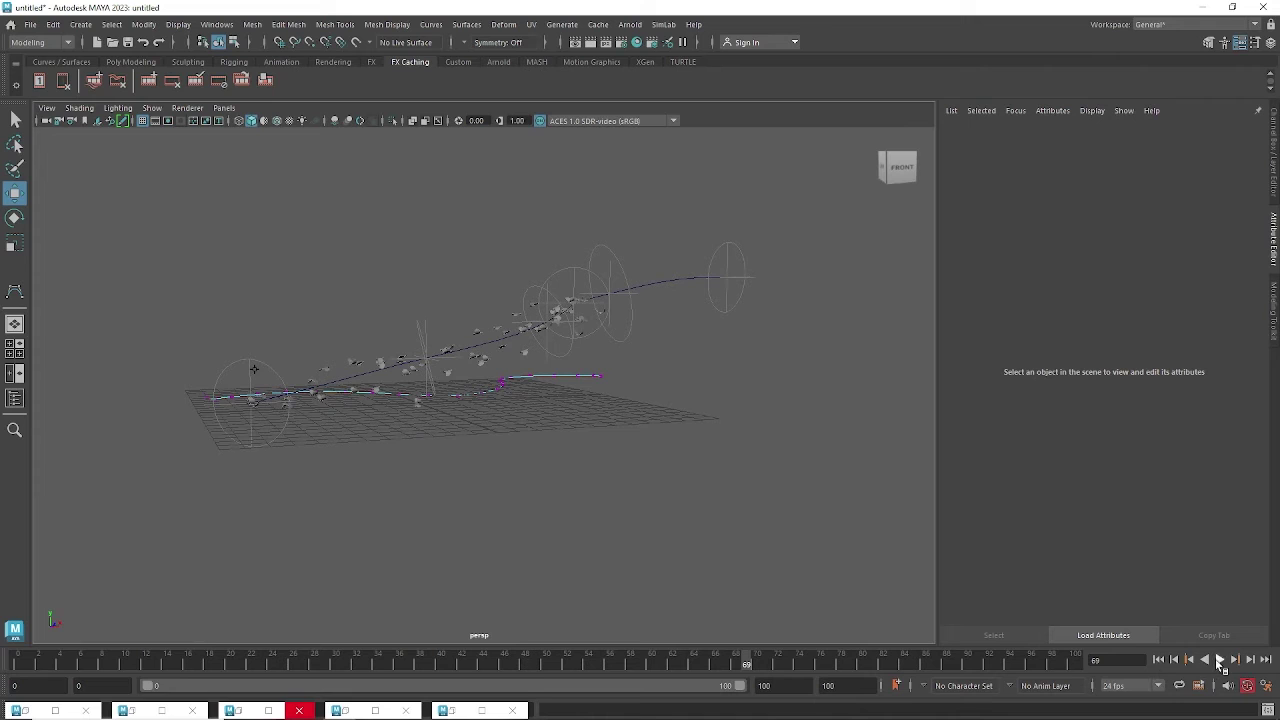
pyautogui.click(1219, 660)
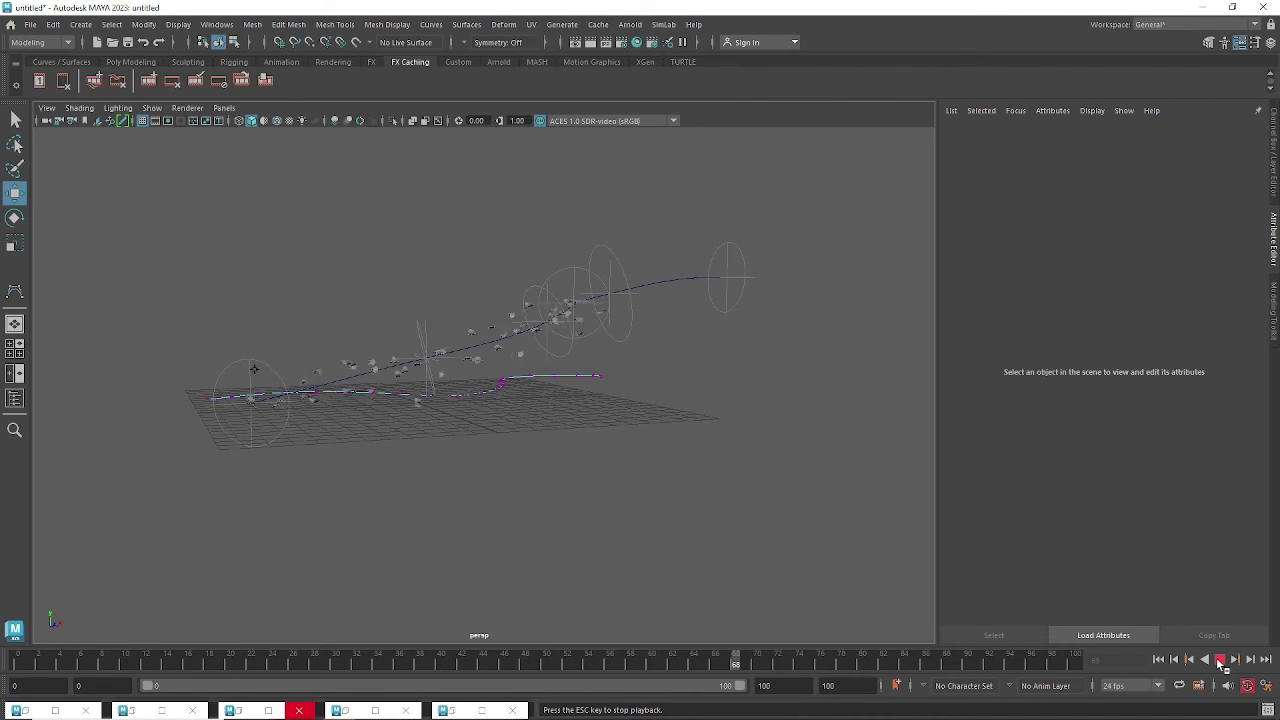
pyautogui.click(1222, 663)
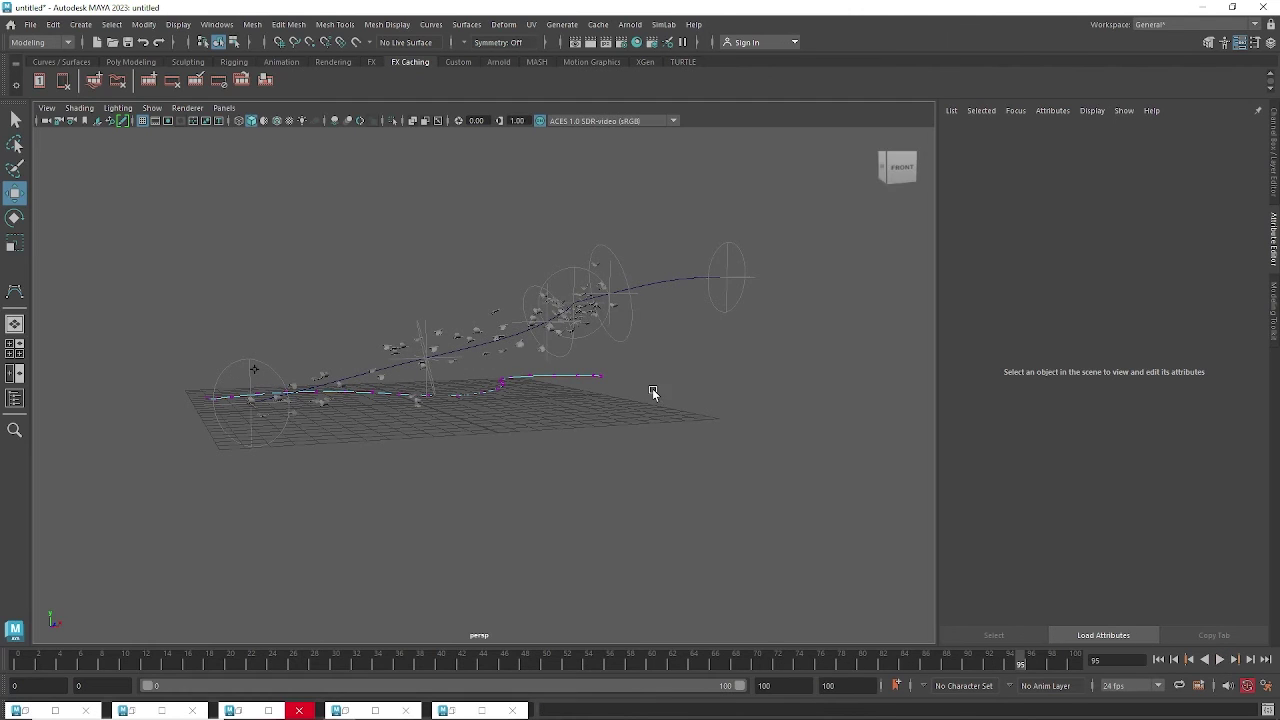
pyautogui.keyDown('alt'); pyautogui.moveTo(651, 391); pyautogui.dragTo(590, 395); pyautogui.keyUp('alt')
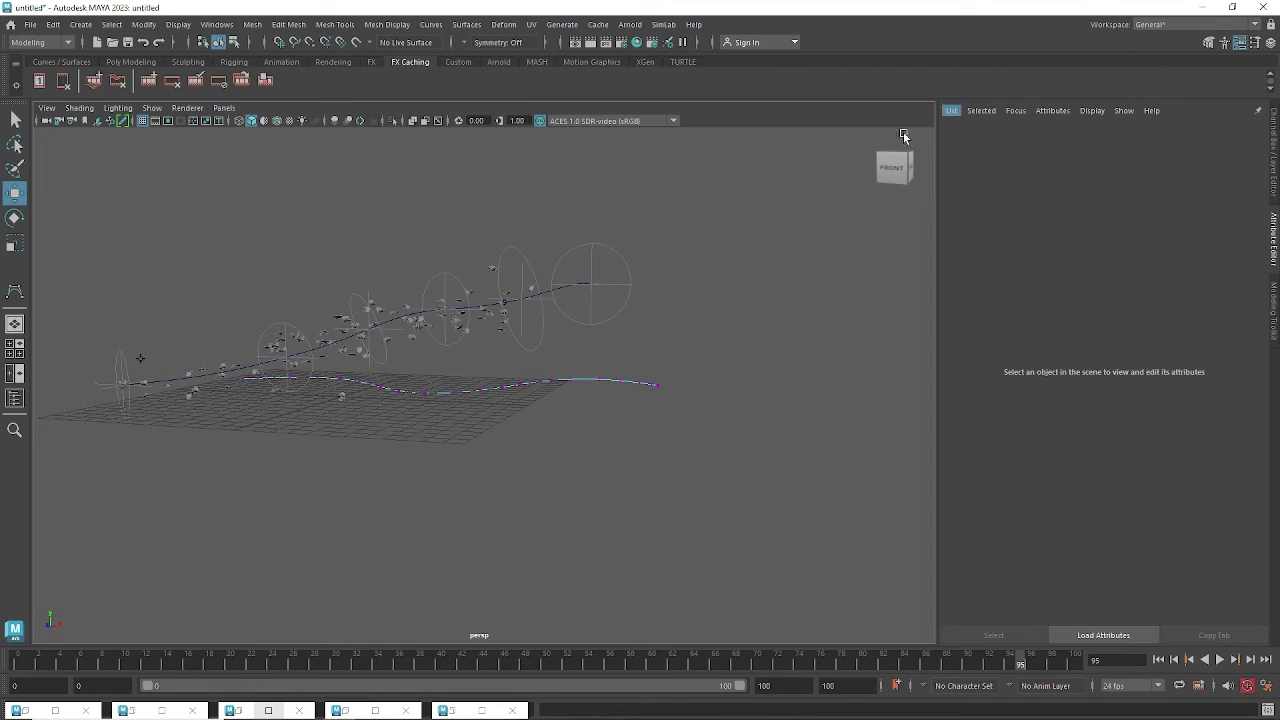
# Check that OBS Studio is still recording, then minimize it back to Maya.
pyautogui.moveTo(514, 698)
pyautogui.click(384, 708)
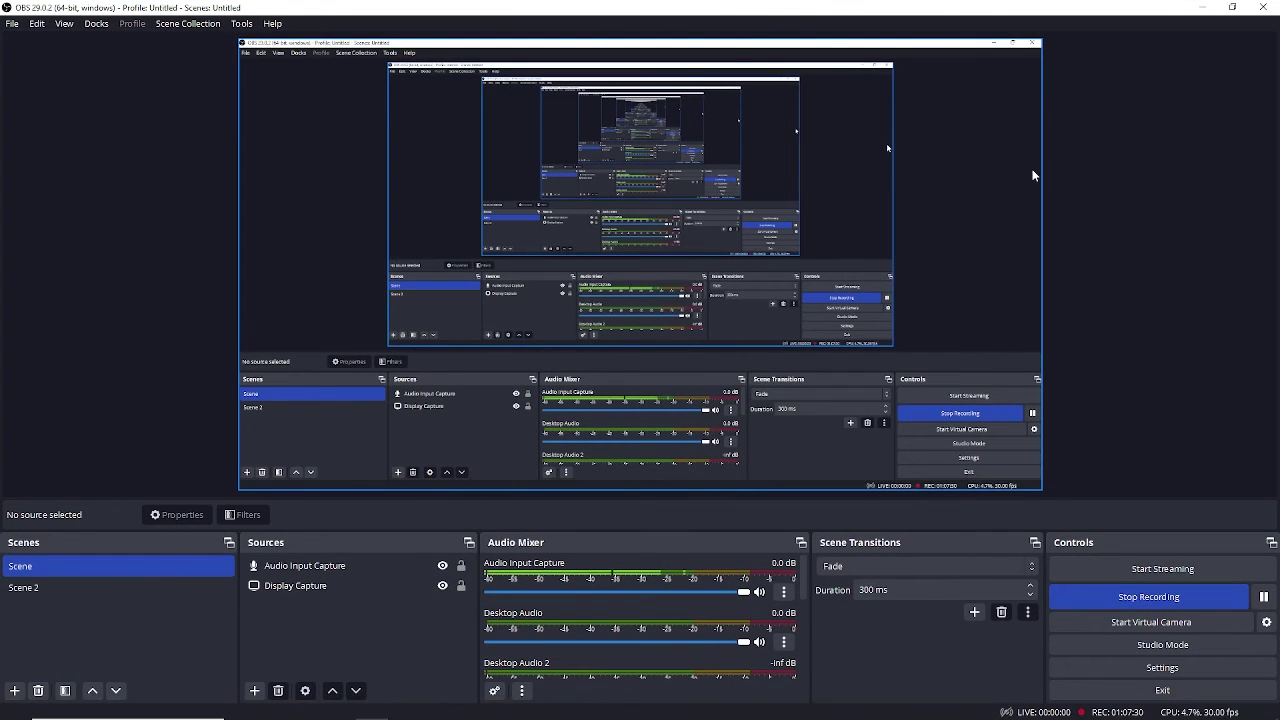
pyautogui.click(1203, 8)
# Orbit the Maya scene around both paths, then bring the Google Meet call forward.
pyautogui.keyDown('alt'); pyautogui.moveTo(437, 437); pyautogui.dragTo(403, 431); pyautogui.keyUp('alt')
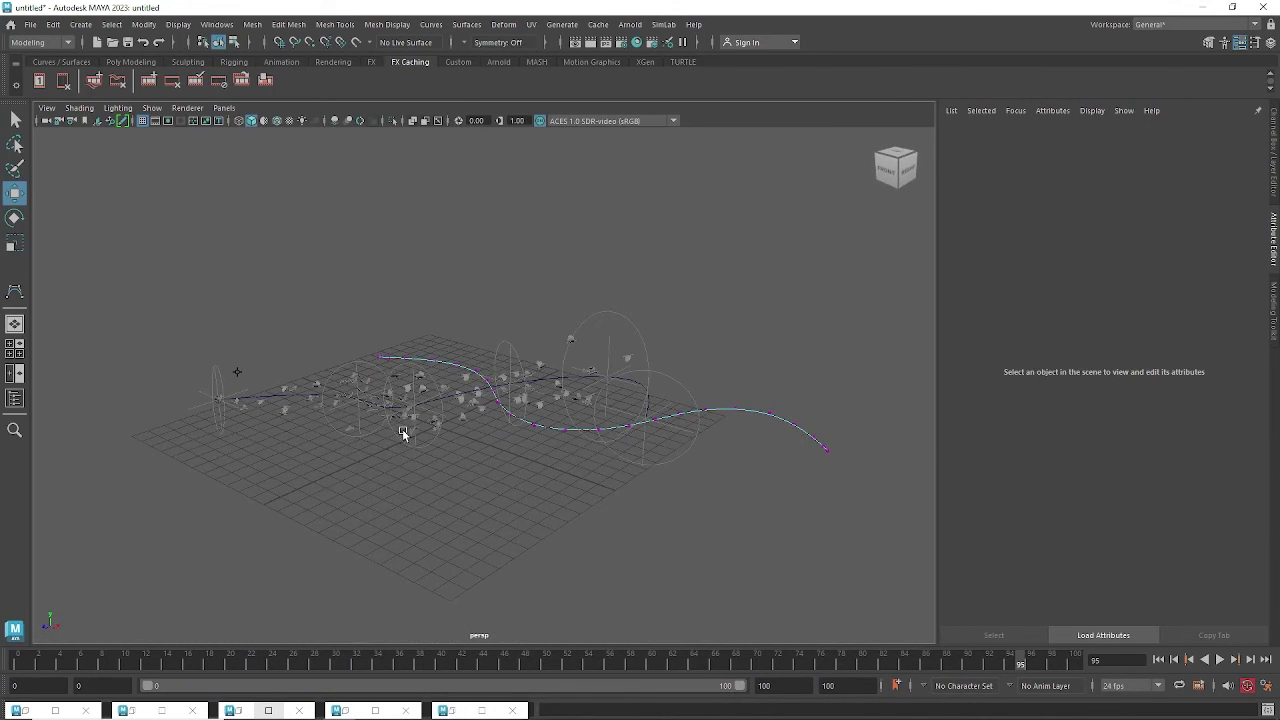
pyautogui.keyDown('alt'); pyautogui.moveTo(420, 474); pyautogui.dragTo(508, 457); pyautogui.keyUp('alt')
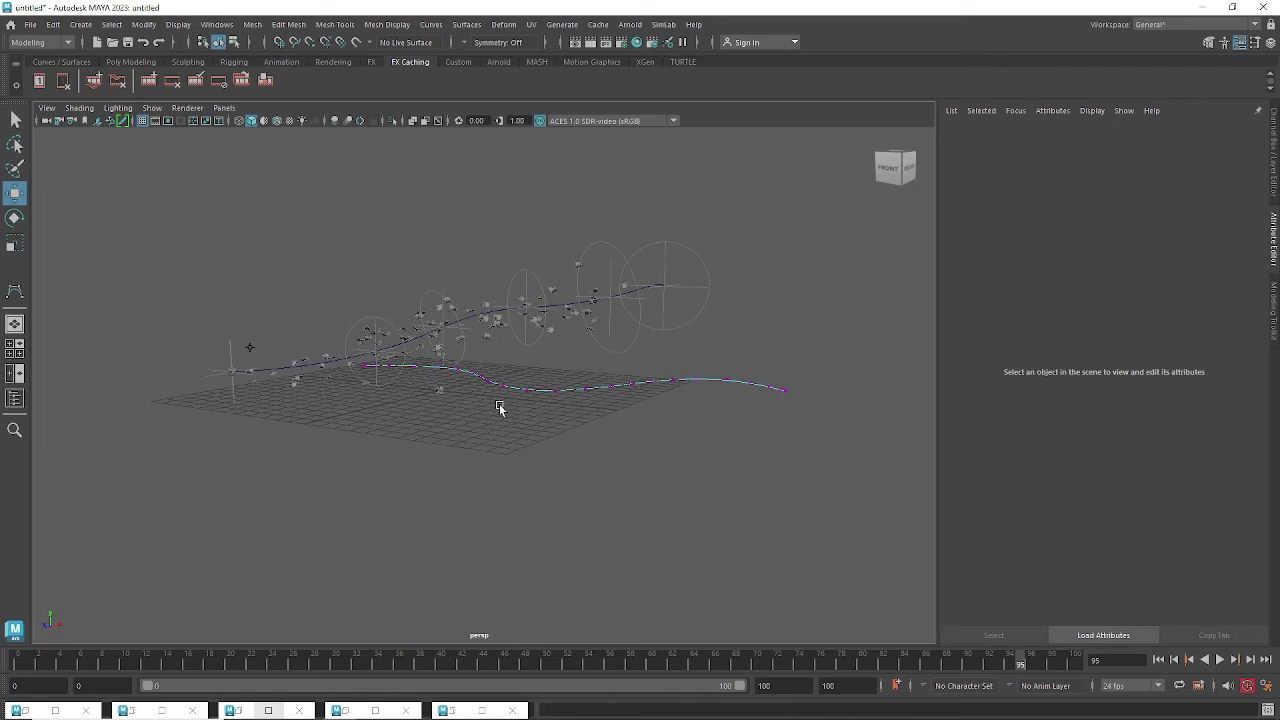
pyautogui.keyDown('alt'); pyautogui.moveTo(503, 400); pyautogui.dragTo(565, 416); pyautogui.keyUp('alt')
pyautogui.moveTo(365, 712)
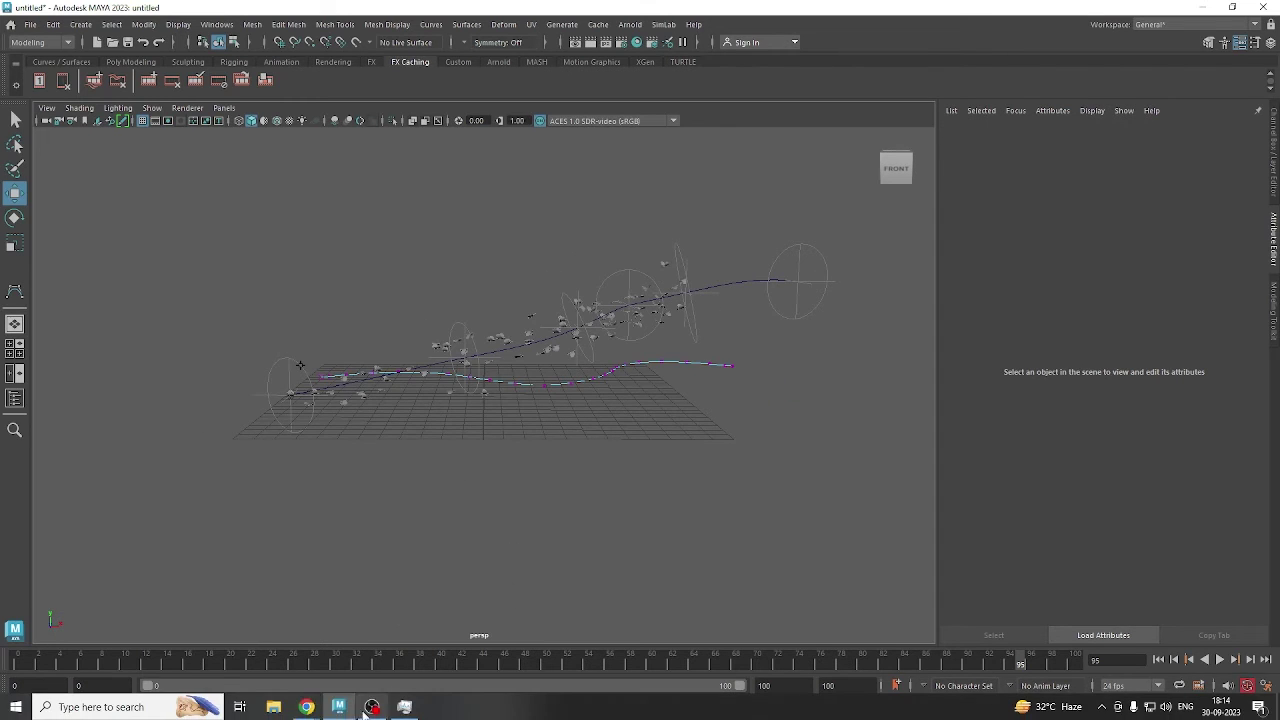
pyautogui.moveTo(313, 708)
pyautogui.click(258, 655)
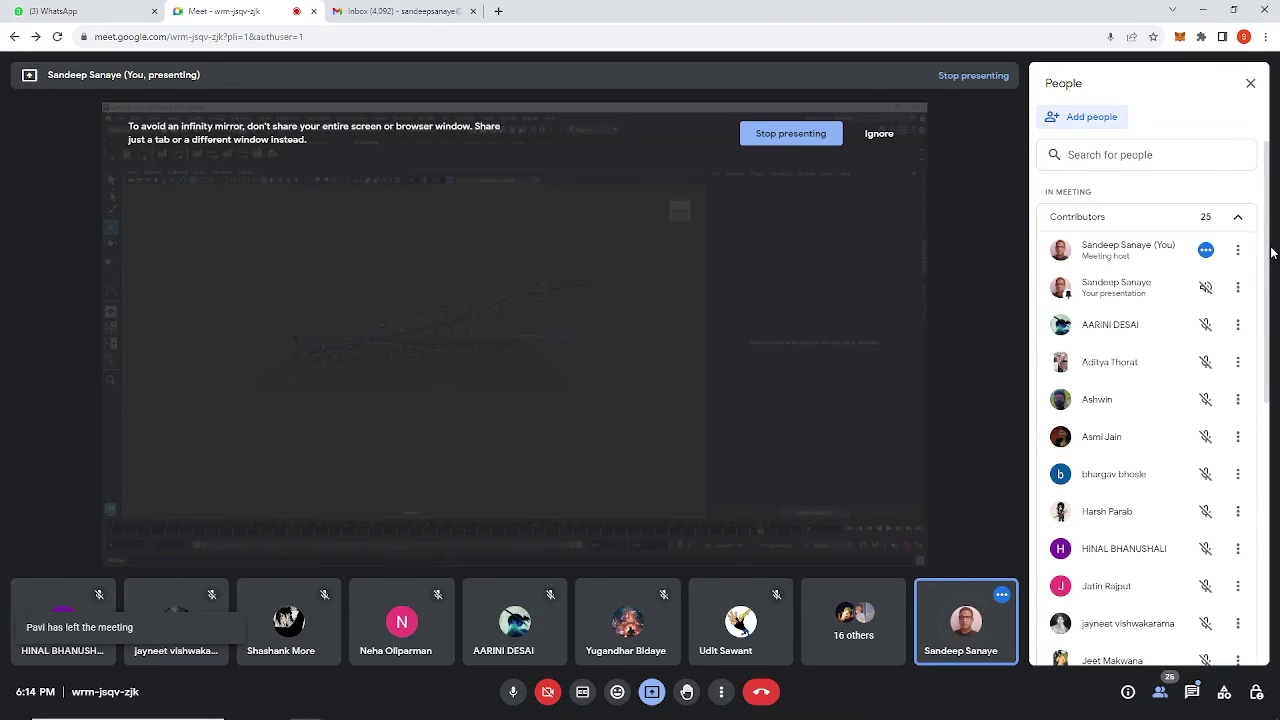
pyautogui.moveTo(1268, 238); pyautogui.dragTo(1276, 530)
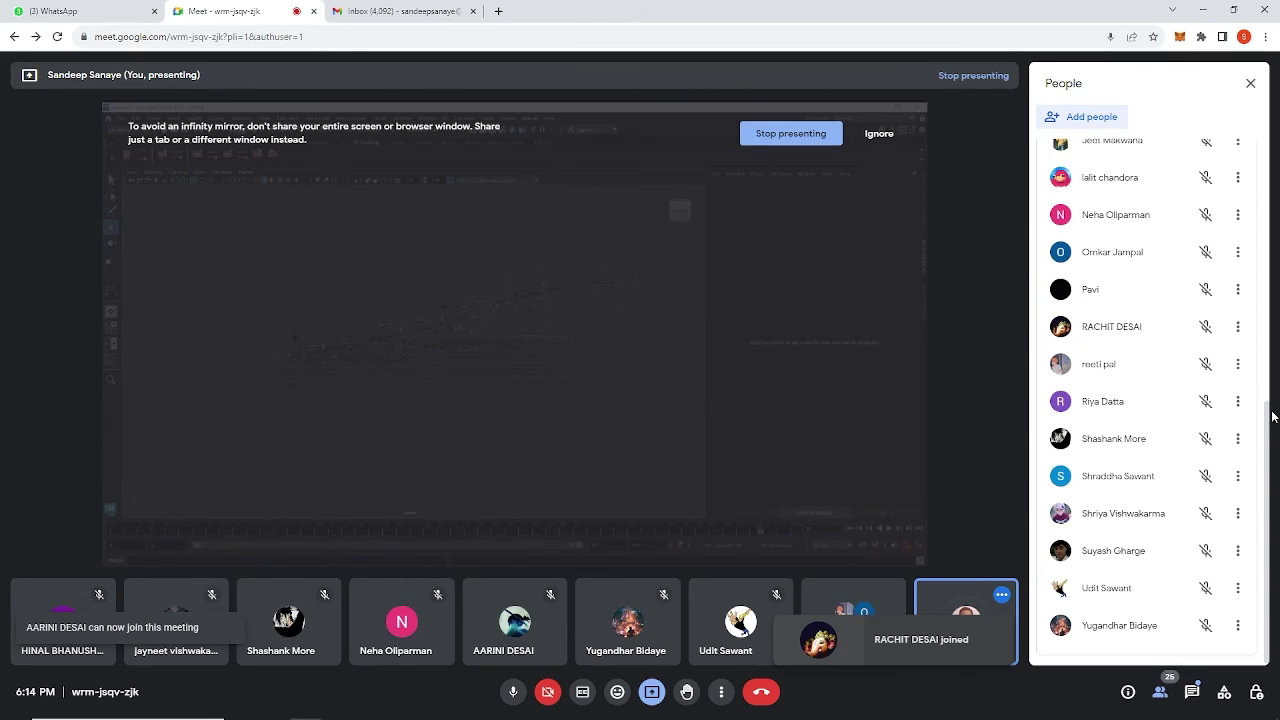
pyautogui.scroll(5, 1268, 416)
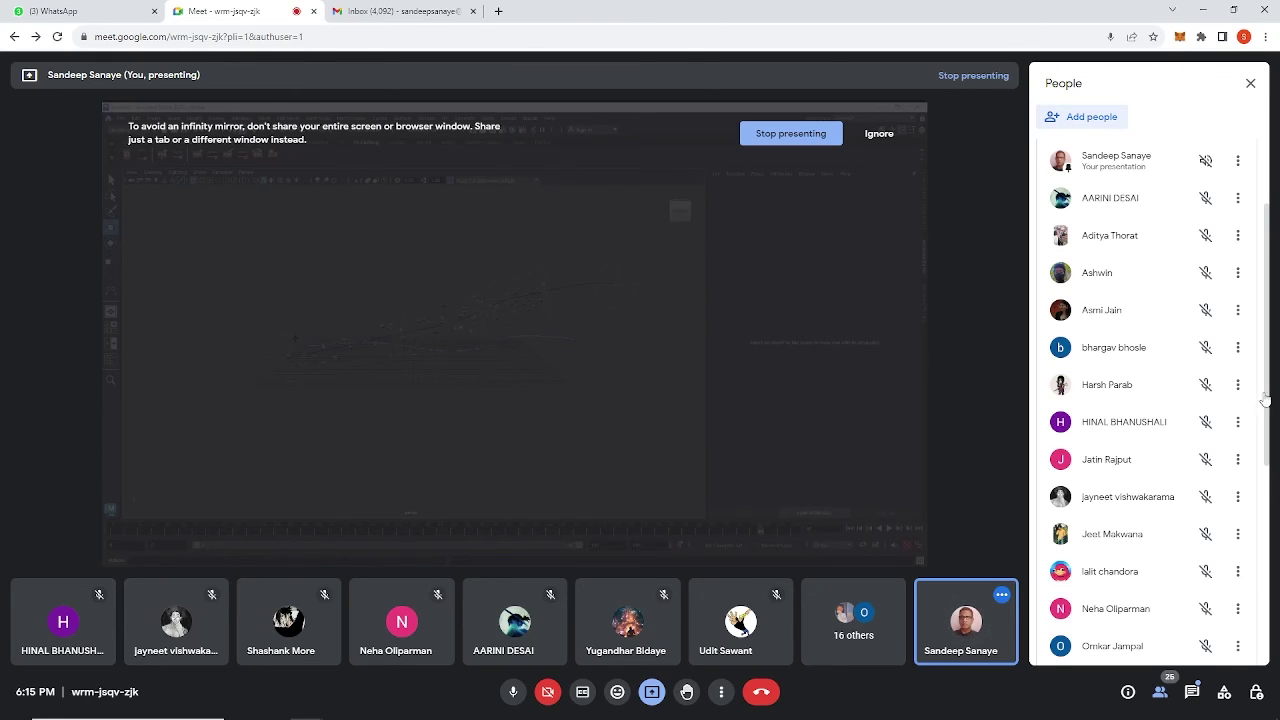
pyautogui.moveTo(1268, 340); pyautogui.dragTo(1267, 232)
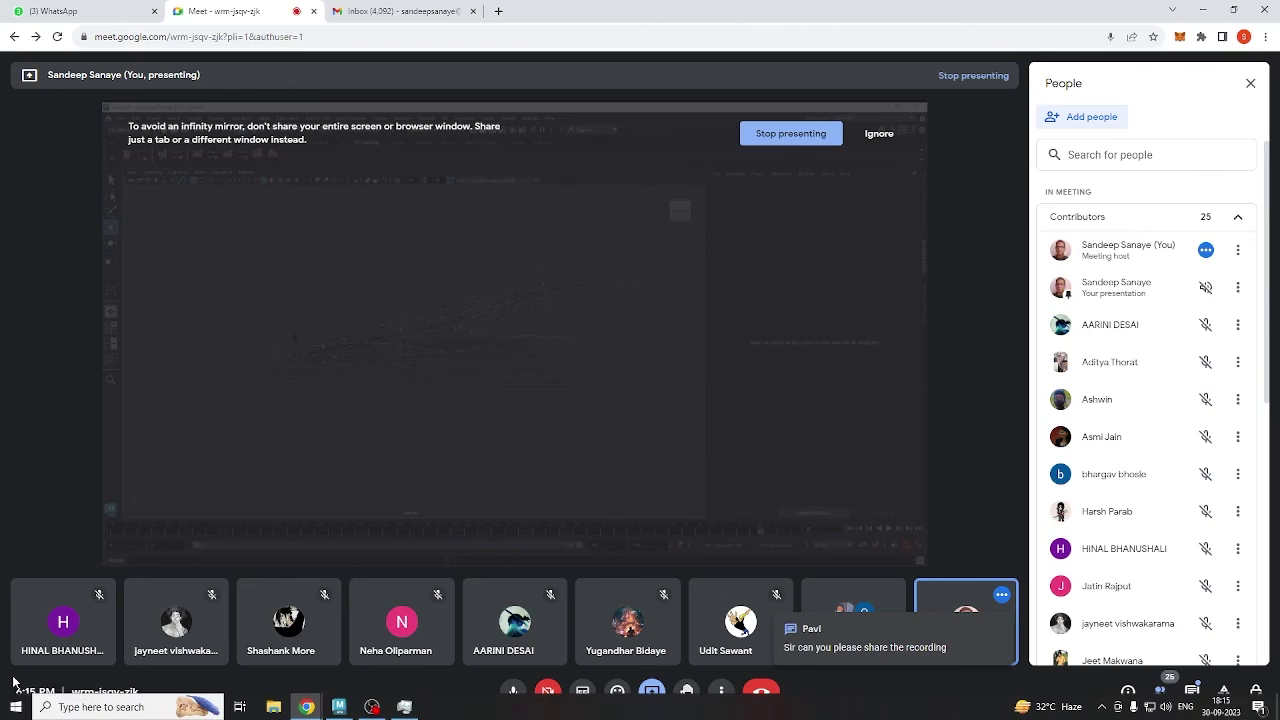
# Search for Paint in the Windows Start menu and dismiss the results without opening it.
pyautogui.click(15, 706)
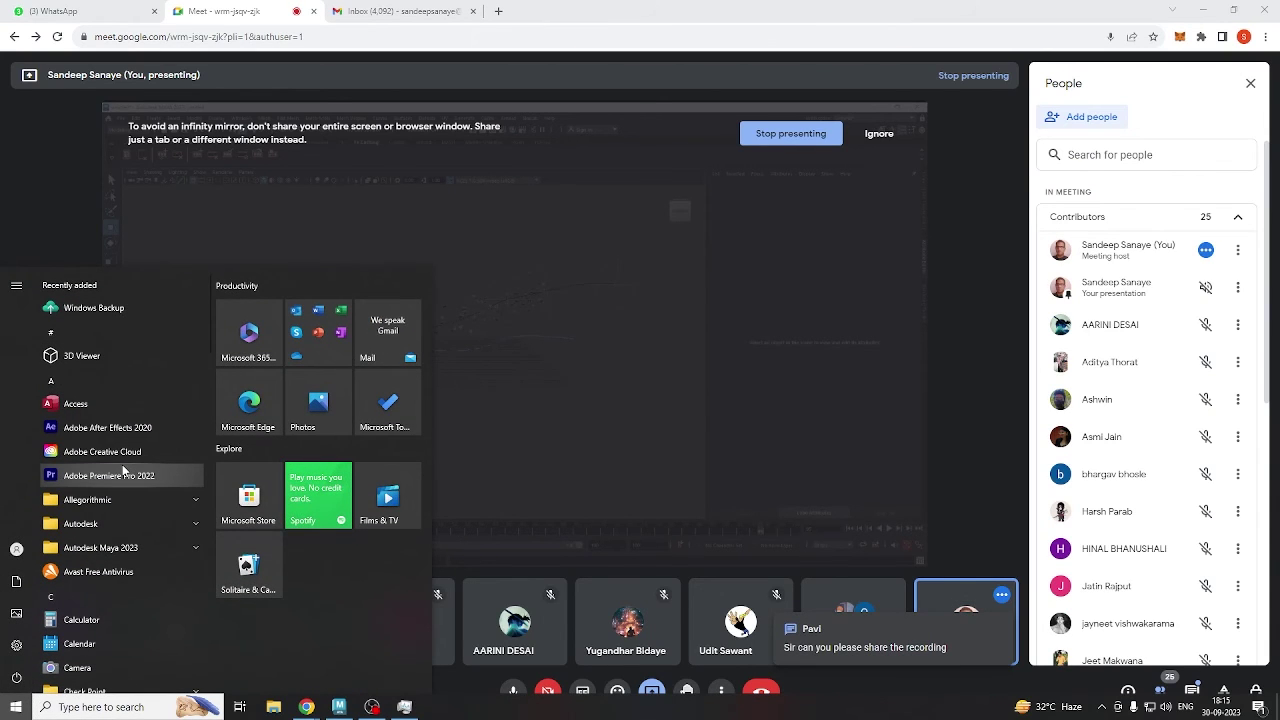
pyautogui.click(73, 707)
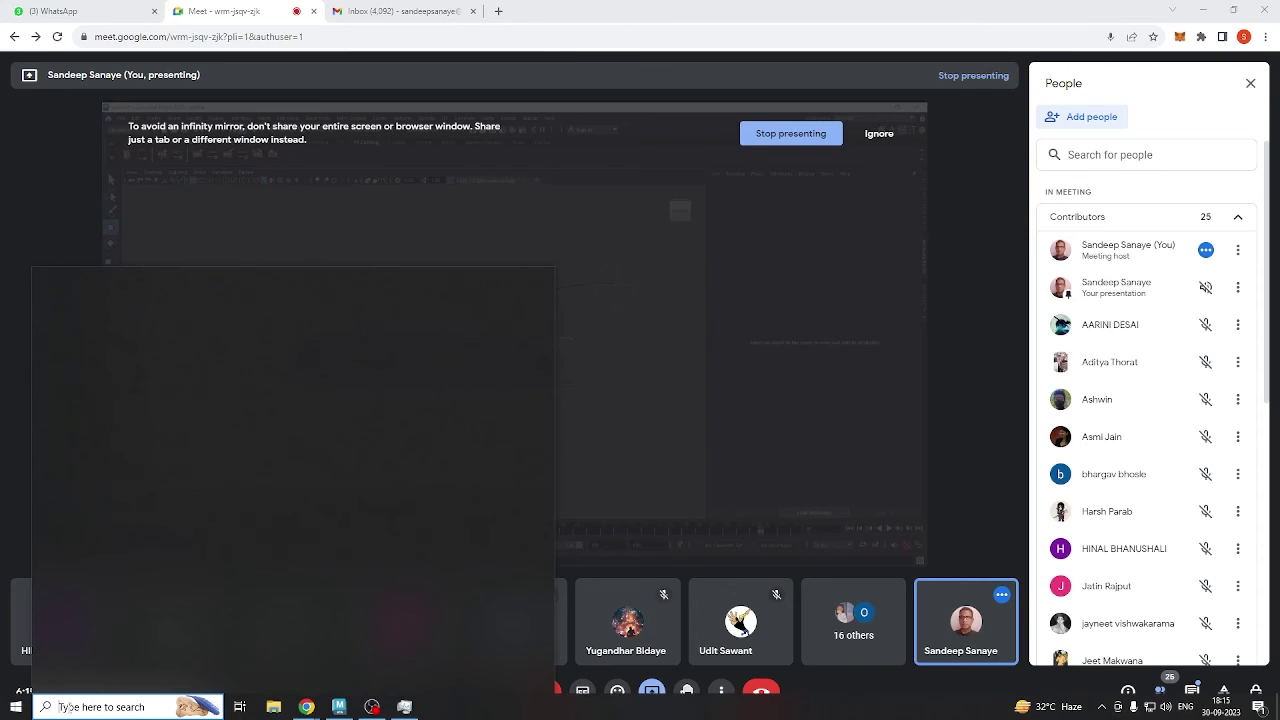
pyautogui.write('paint')
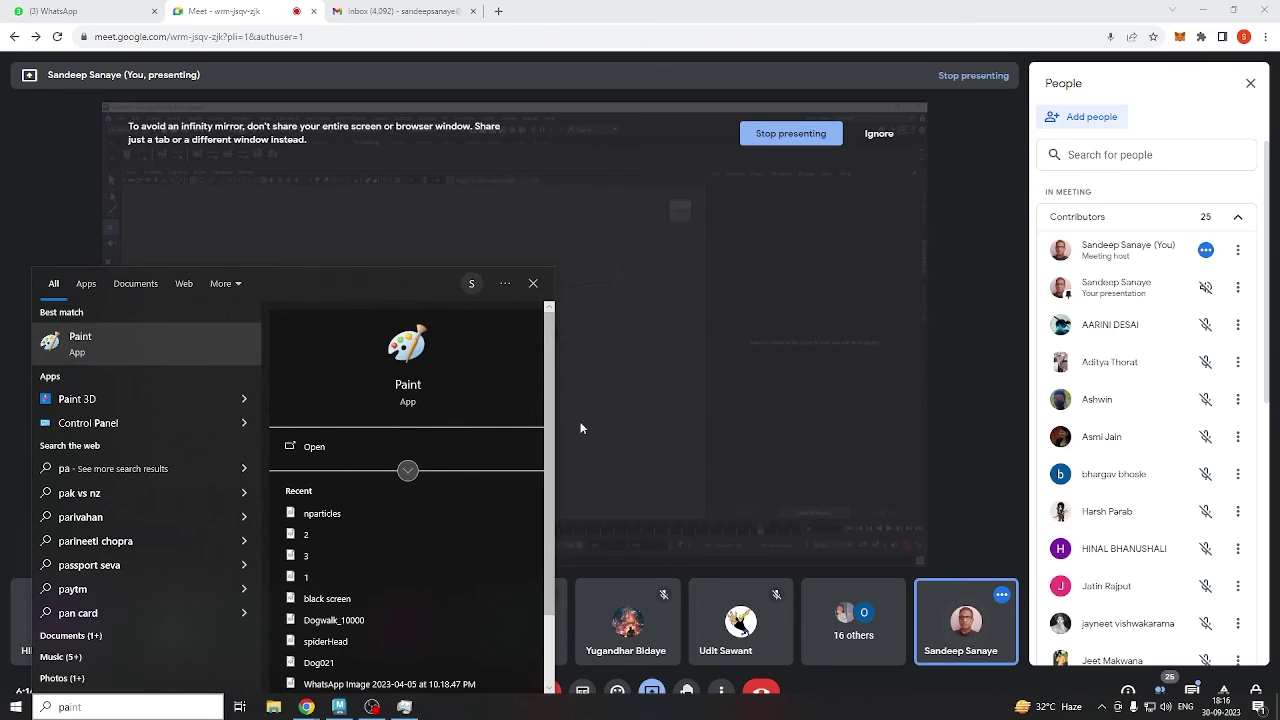
pyautogui.click(636, 301)
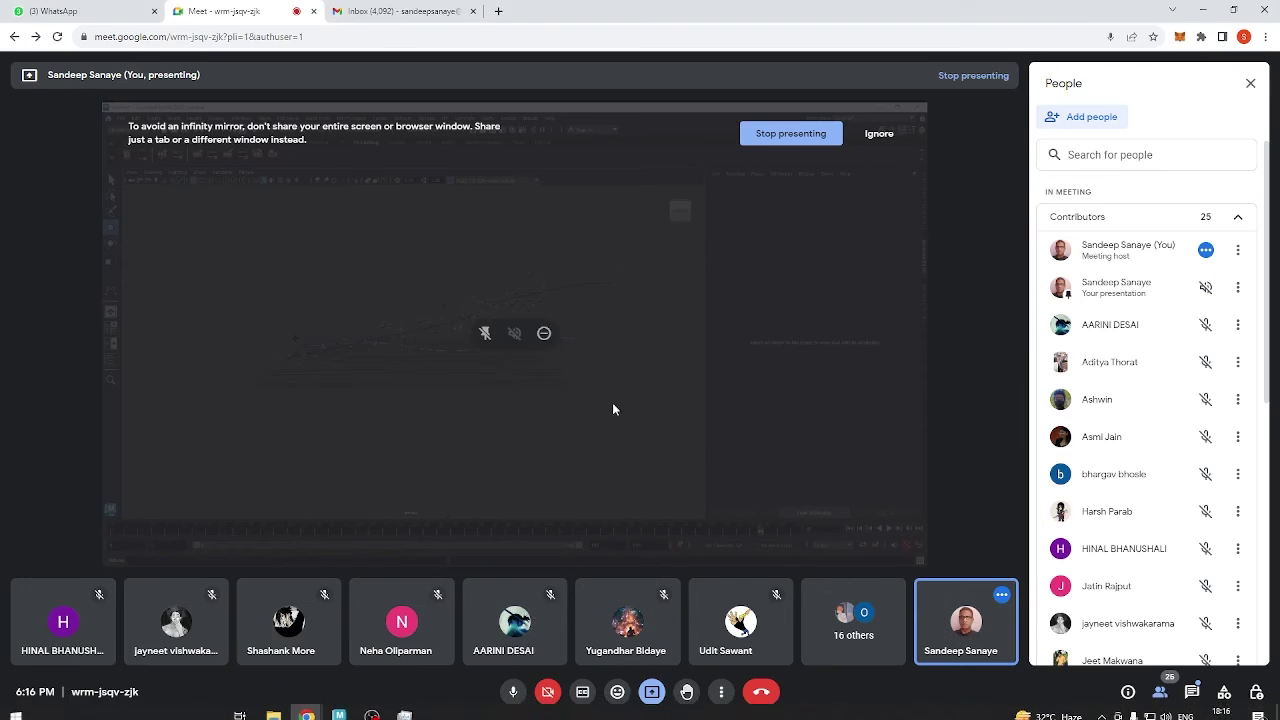
# Mute the Meet microphone and open the in-call chat messages panel.
pyautogui.click(514, 691)
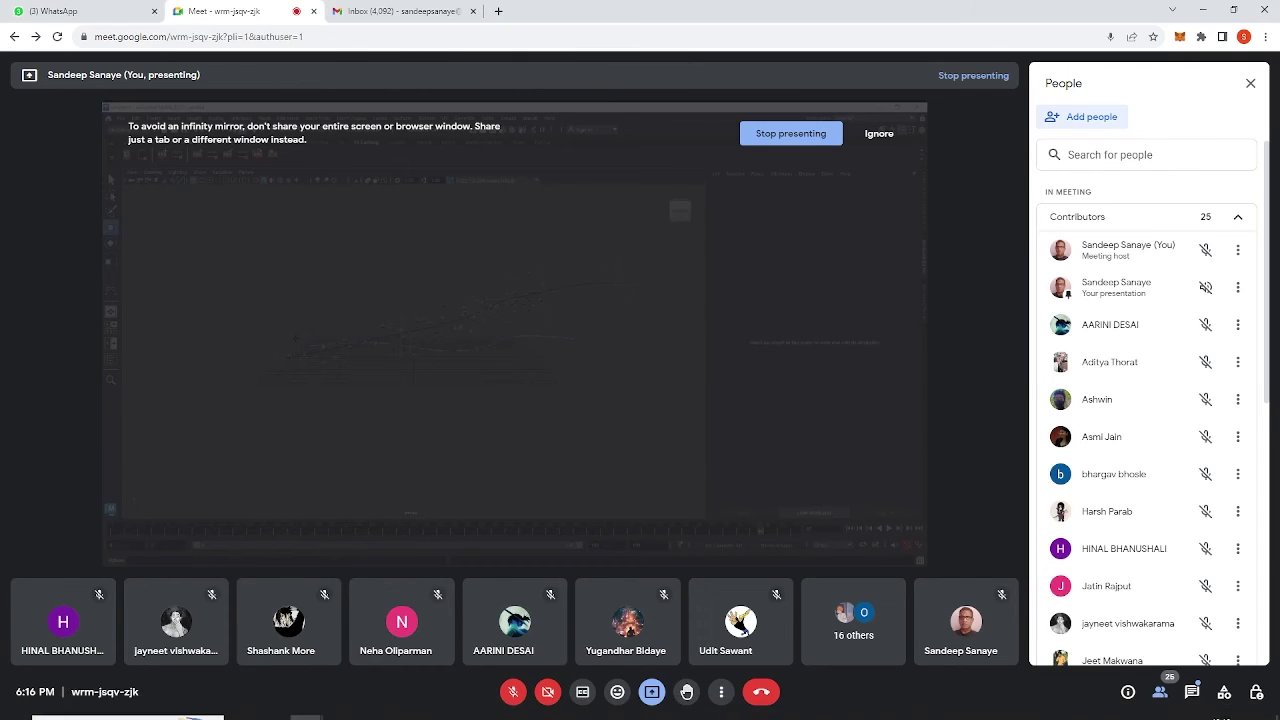
pyautogui.click(14, 713)
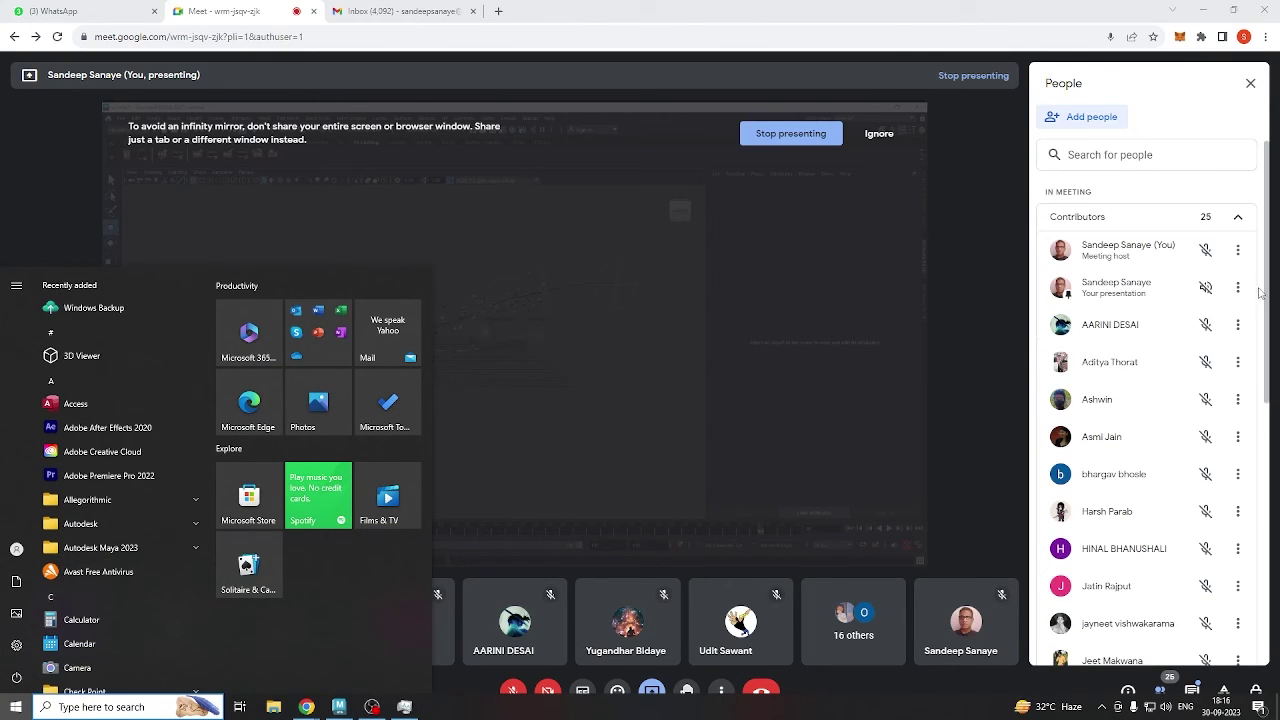
pyautogui.moveTo(1268, 290); pyautogui.dragTo(1270, 560)
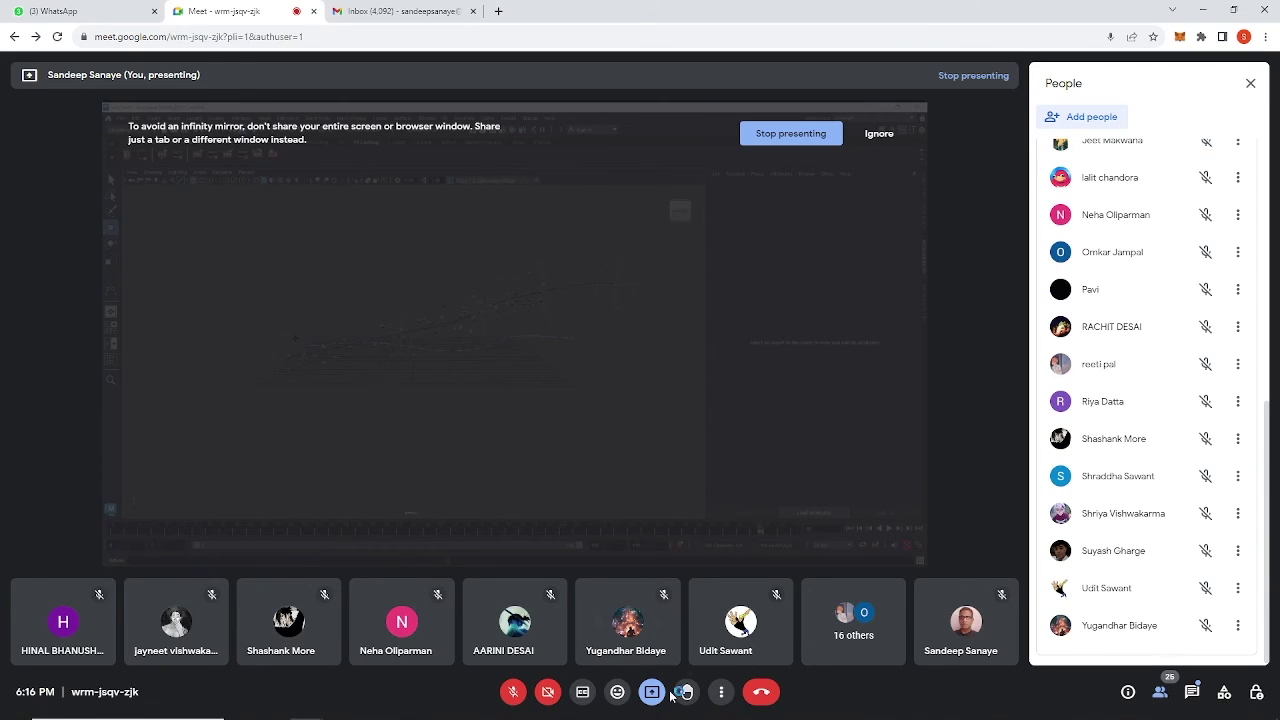
pyautogui.click(717, 696)
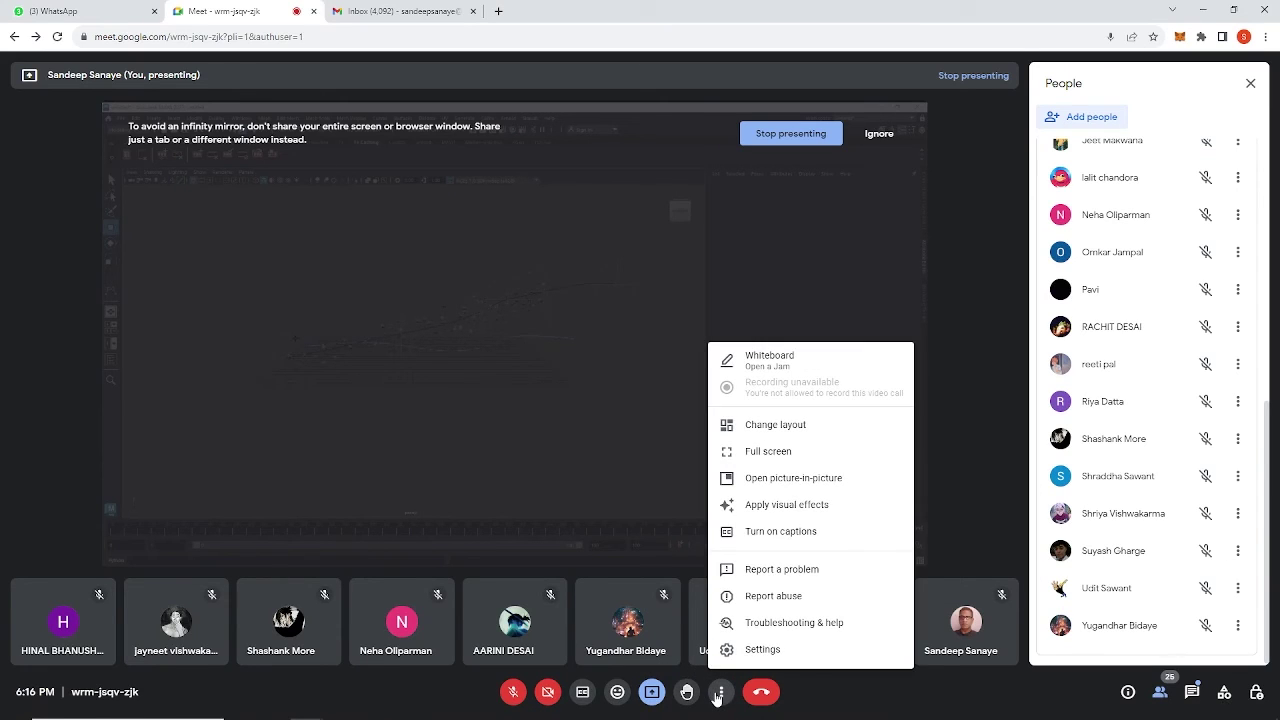
pyautogui.click(1192, 693)
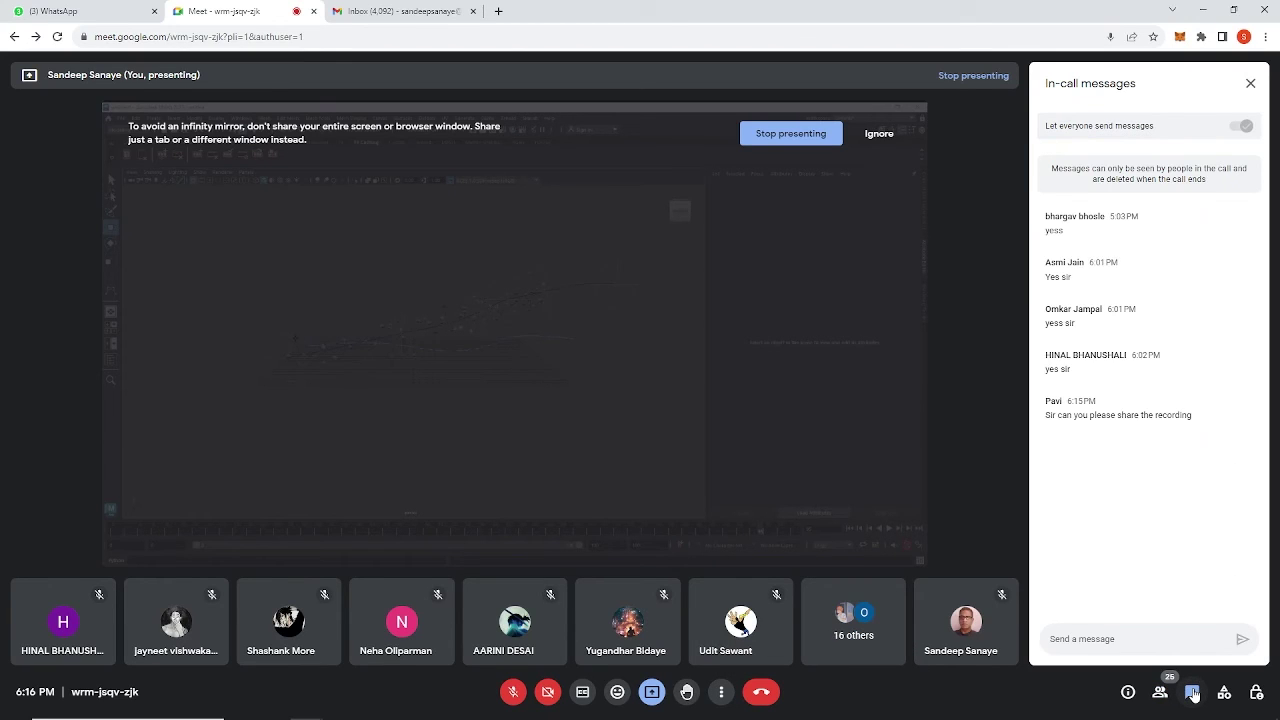
# Unmute the Meet microphone and open a new blank Chrome tab.
pyautogui.click(512, 692)
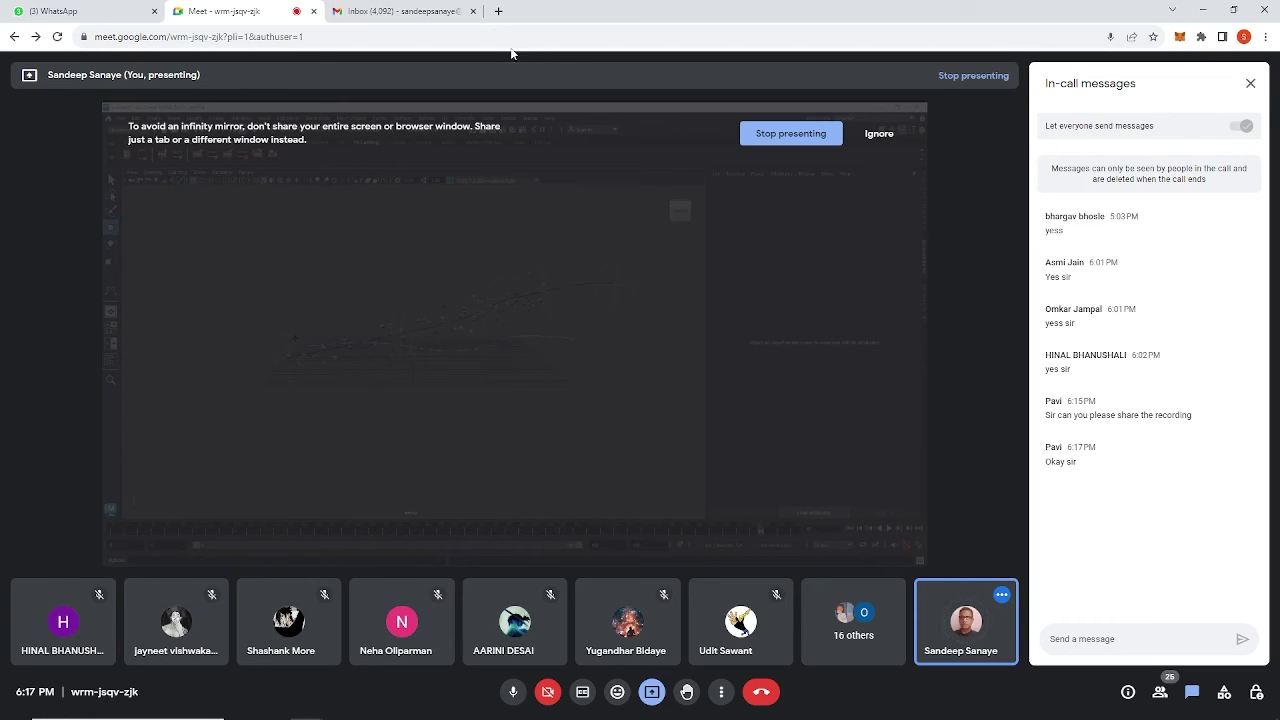
pyautogui.click(498, 12)
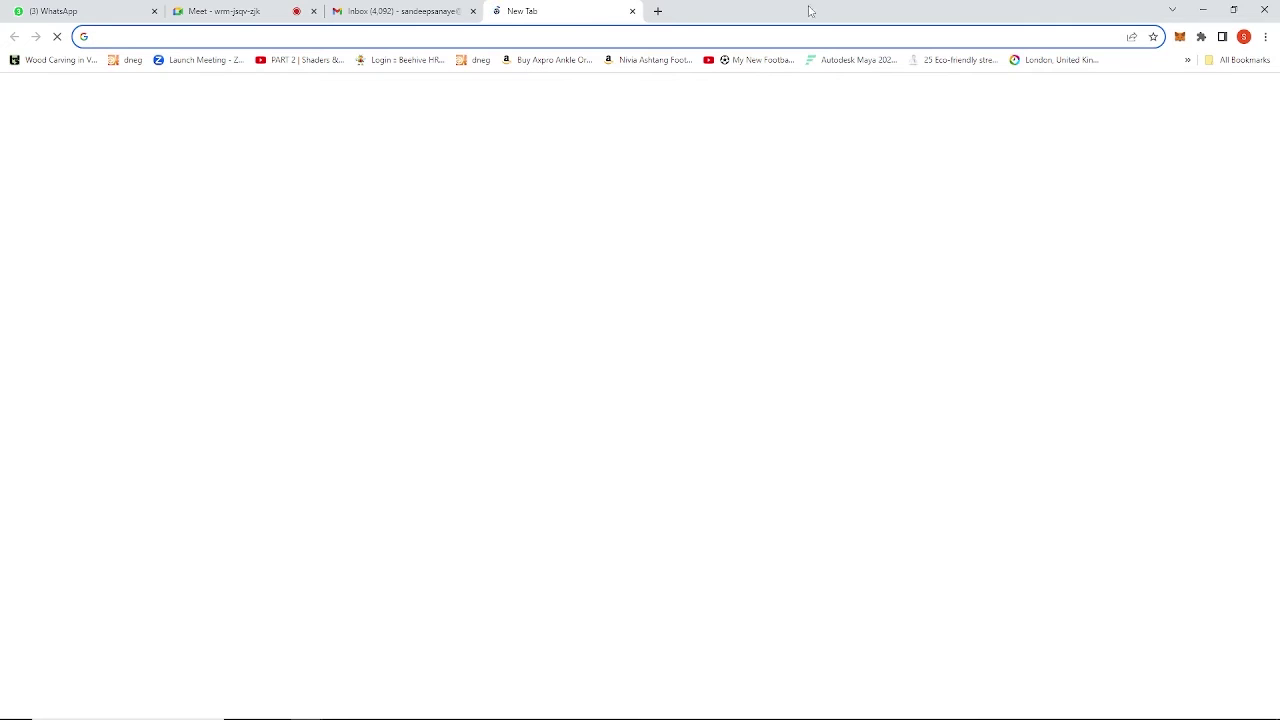
# Enter youtube.com in the new tab's address bar, then close that tab.
pyautogui.click(660, 36)
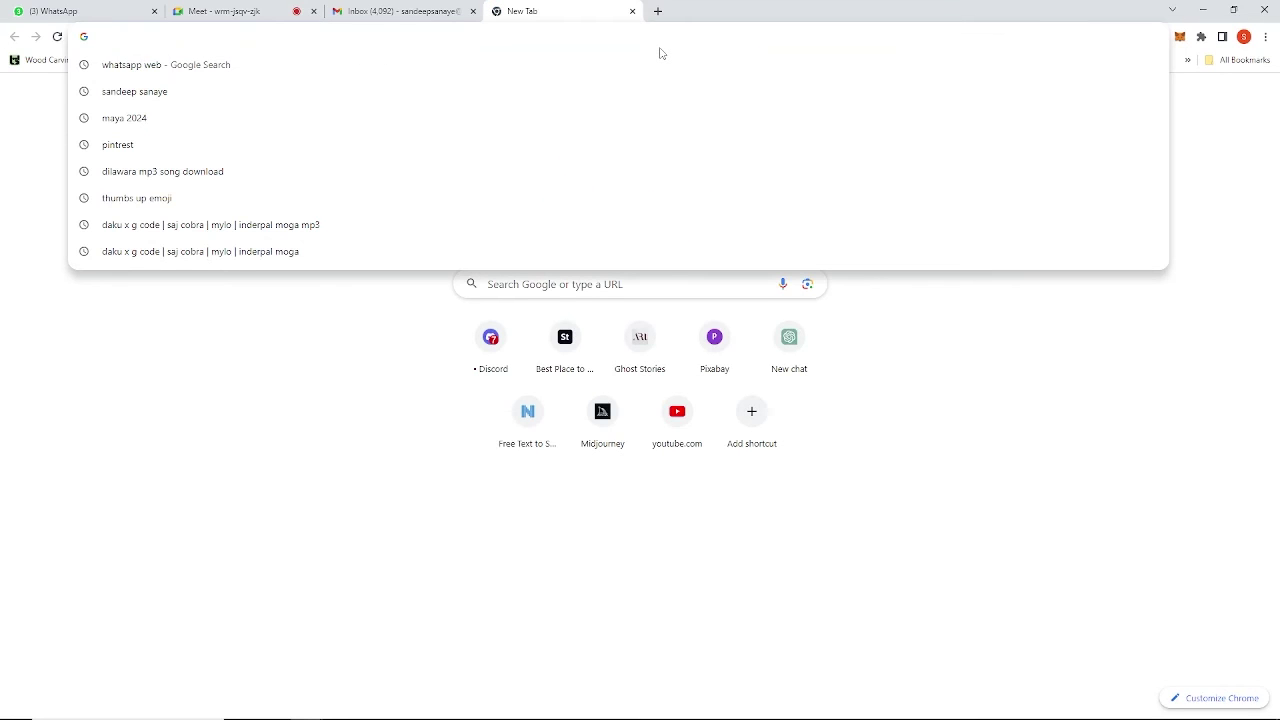
pyautogui.write('you')
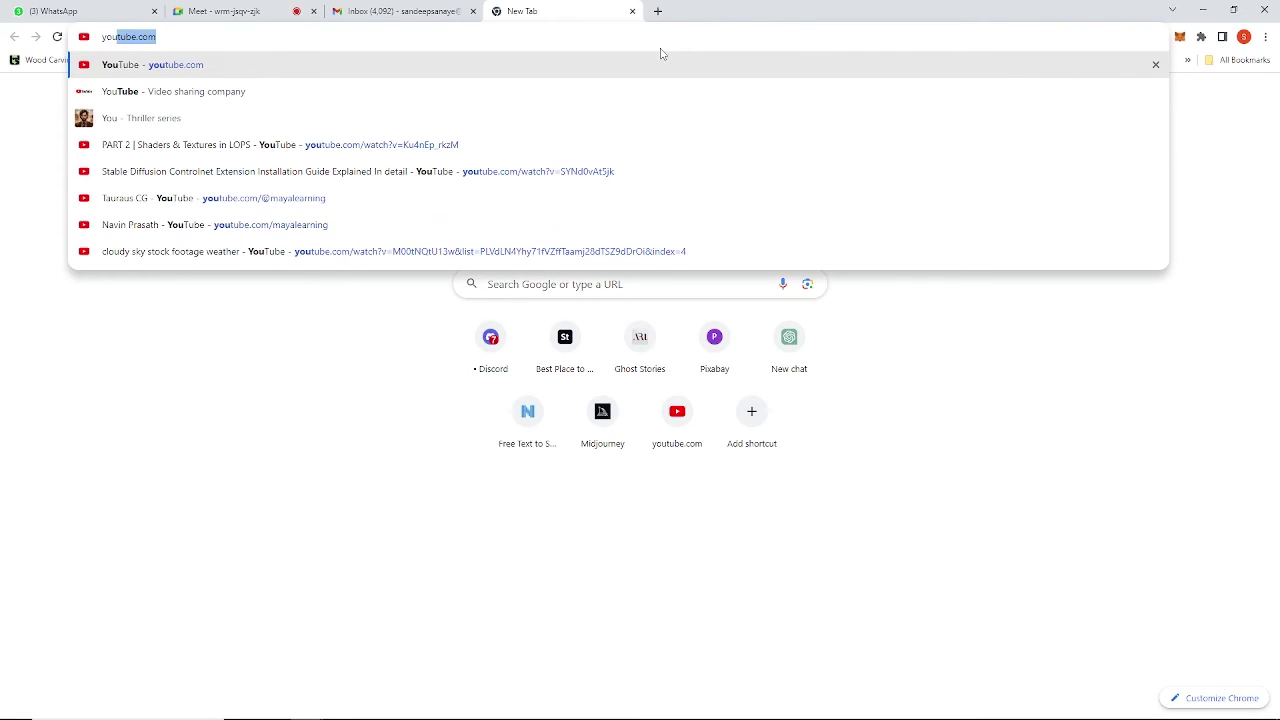
pyautogui.press('Return')
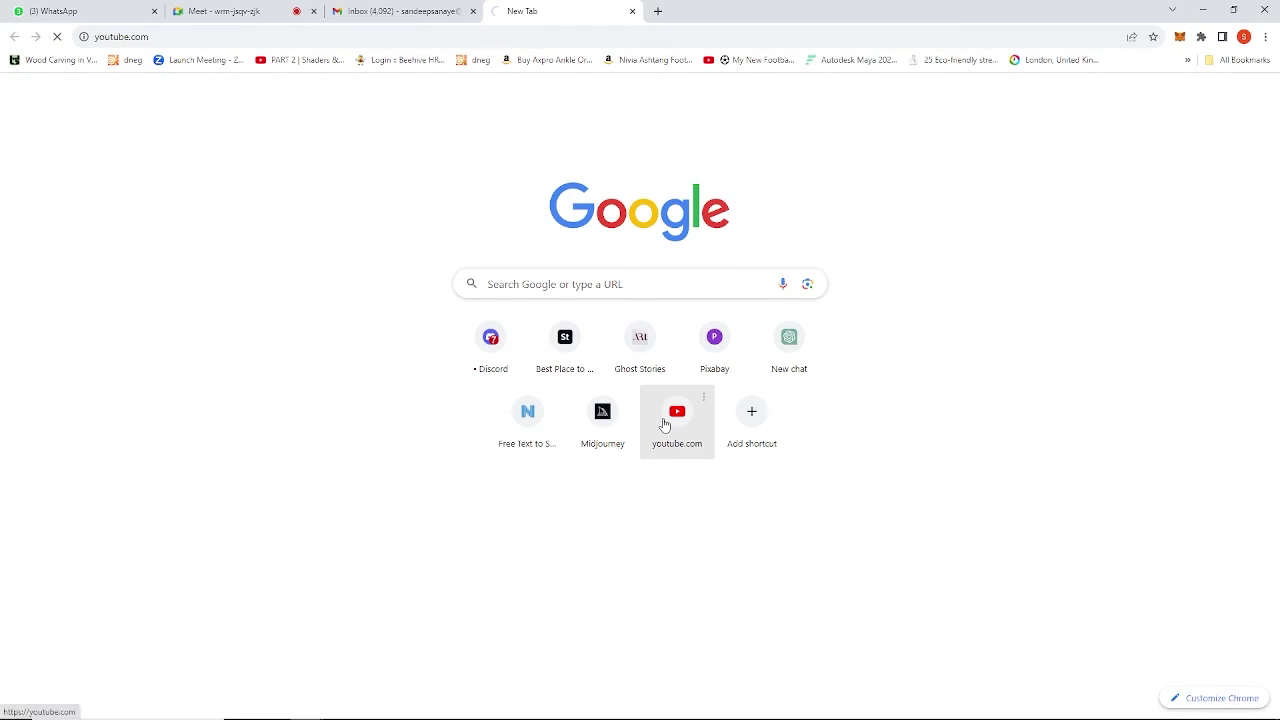
pyautogui.click(632, 11)
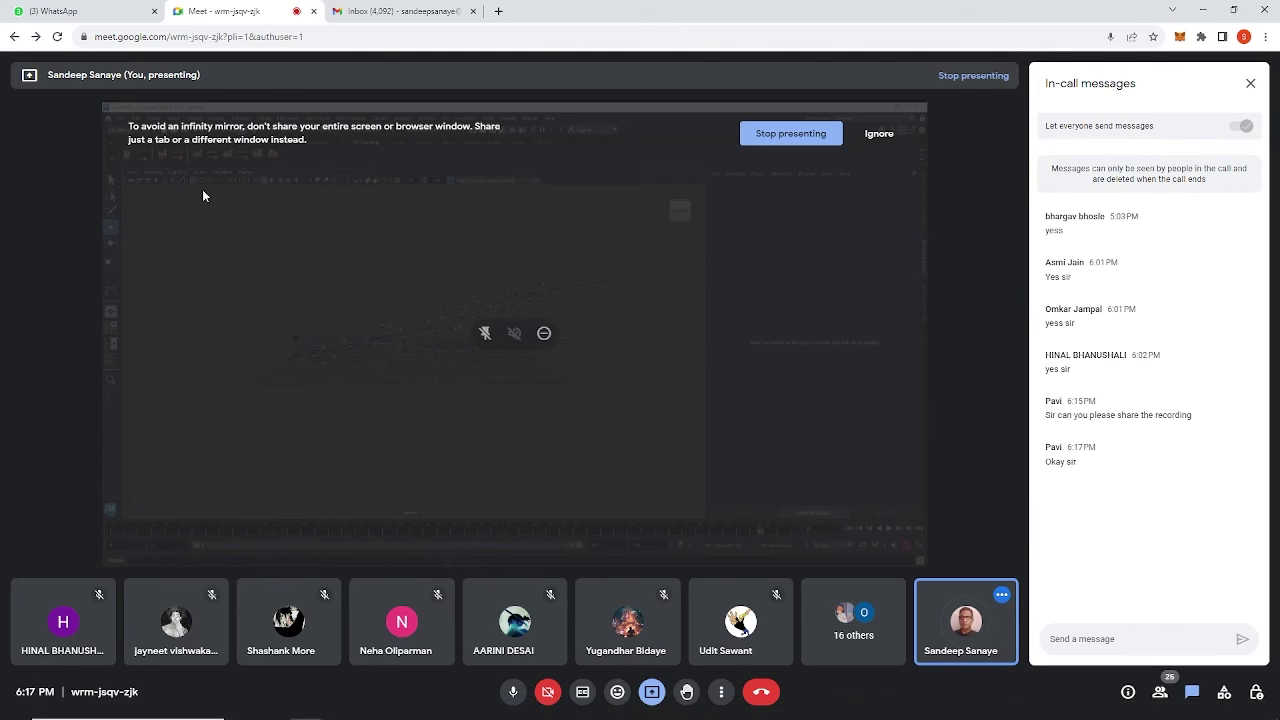
# Stop presenting in Meet, turn the microphone back on, and open a new Chrome tab.
pyautogui.moveTo(482, 718)
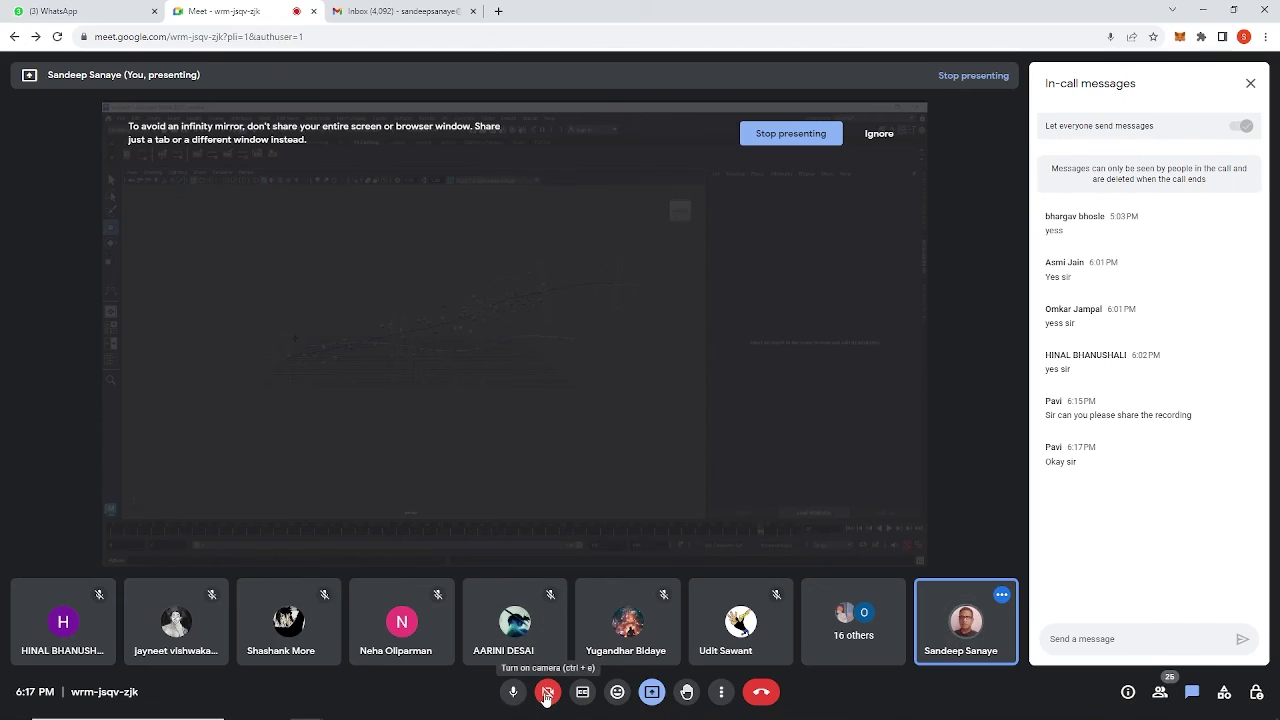
pyautogui.click(515, 693)
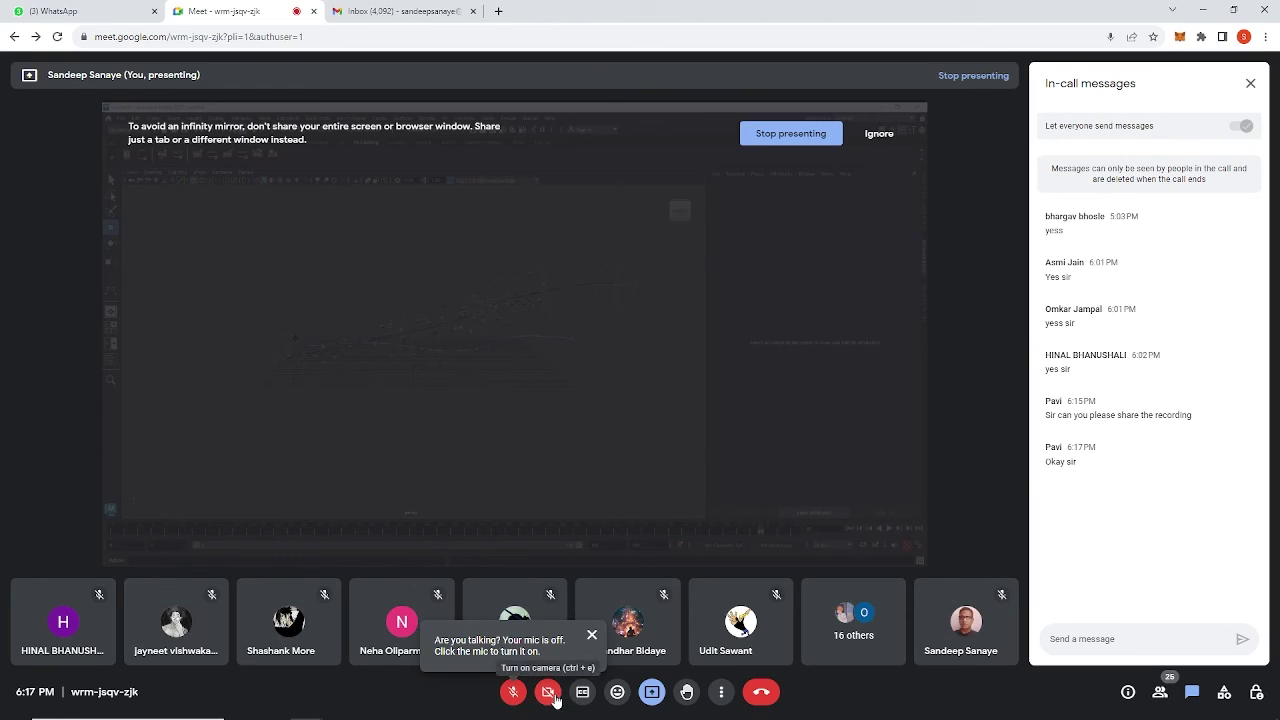
pyautogui.click(650, 698)
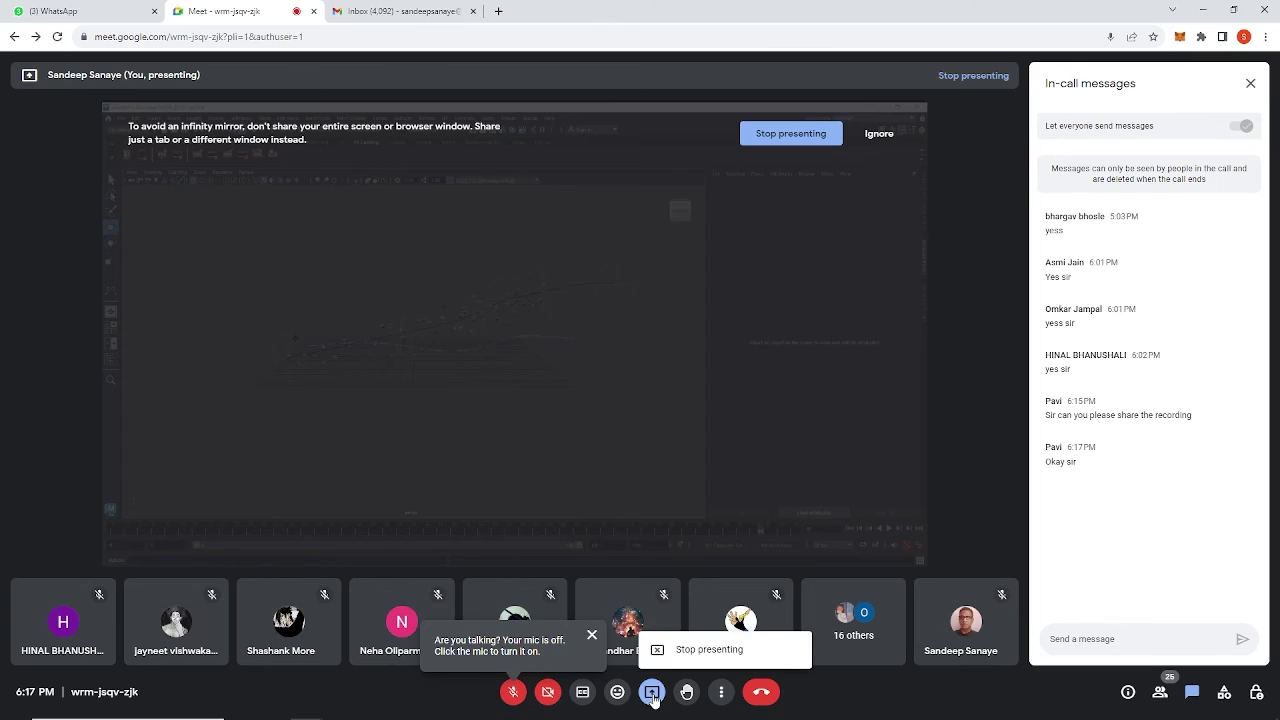
pyautogui.click(692, 658)
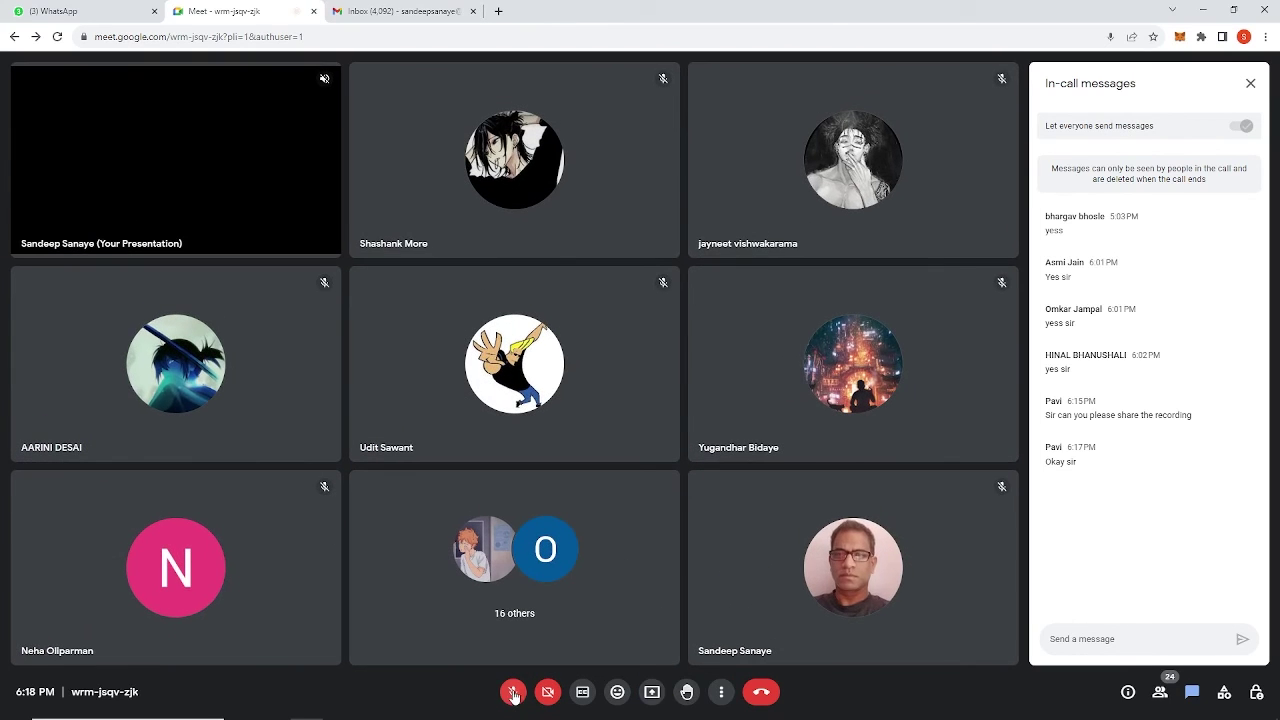
pyautogui.click(512, 692)
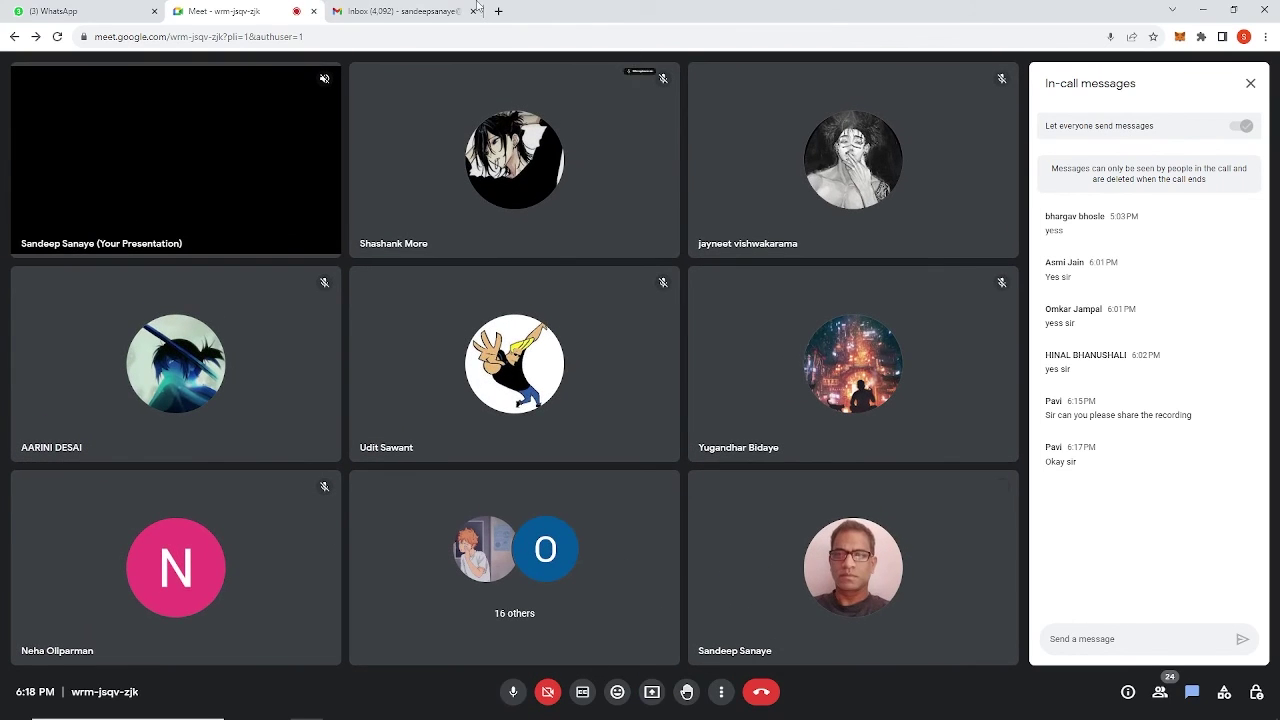
pyautogui.click(497, 11)
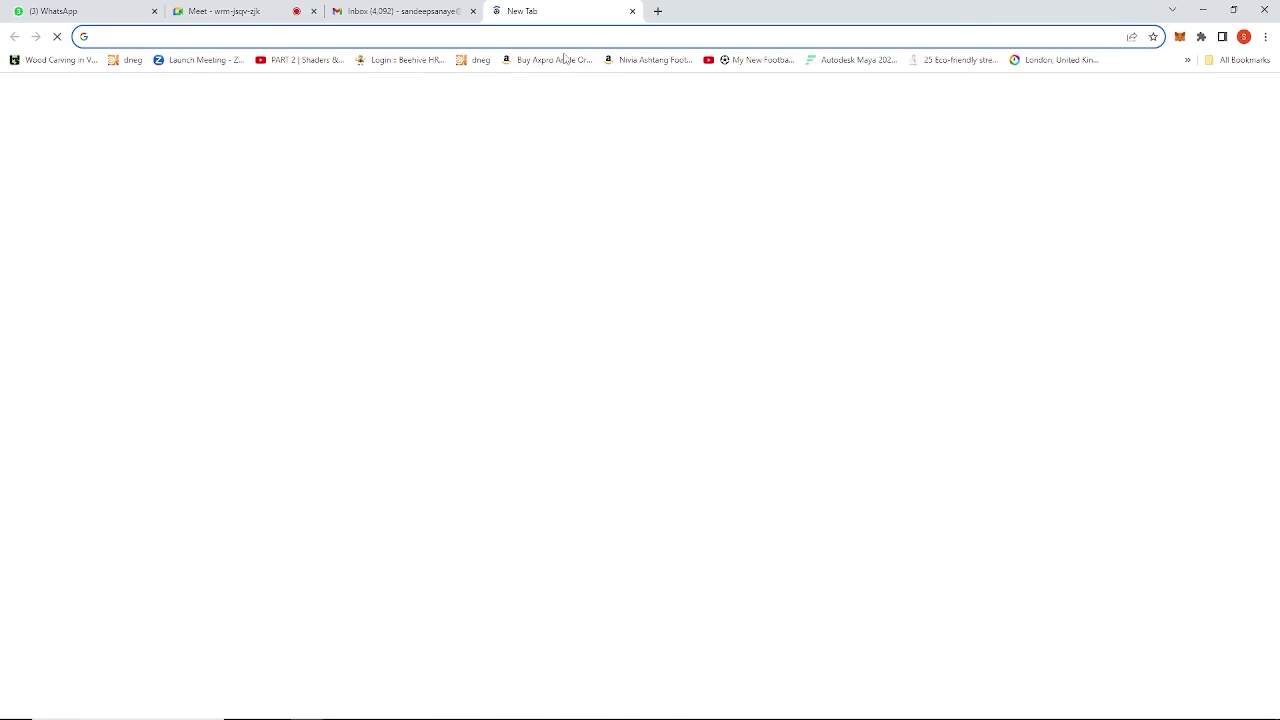
# Open YouTube in a new tab and mute the microphone in the Meet call.
pyautogui.click(677, 420)
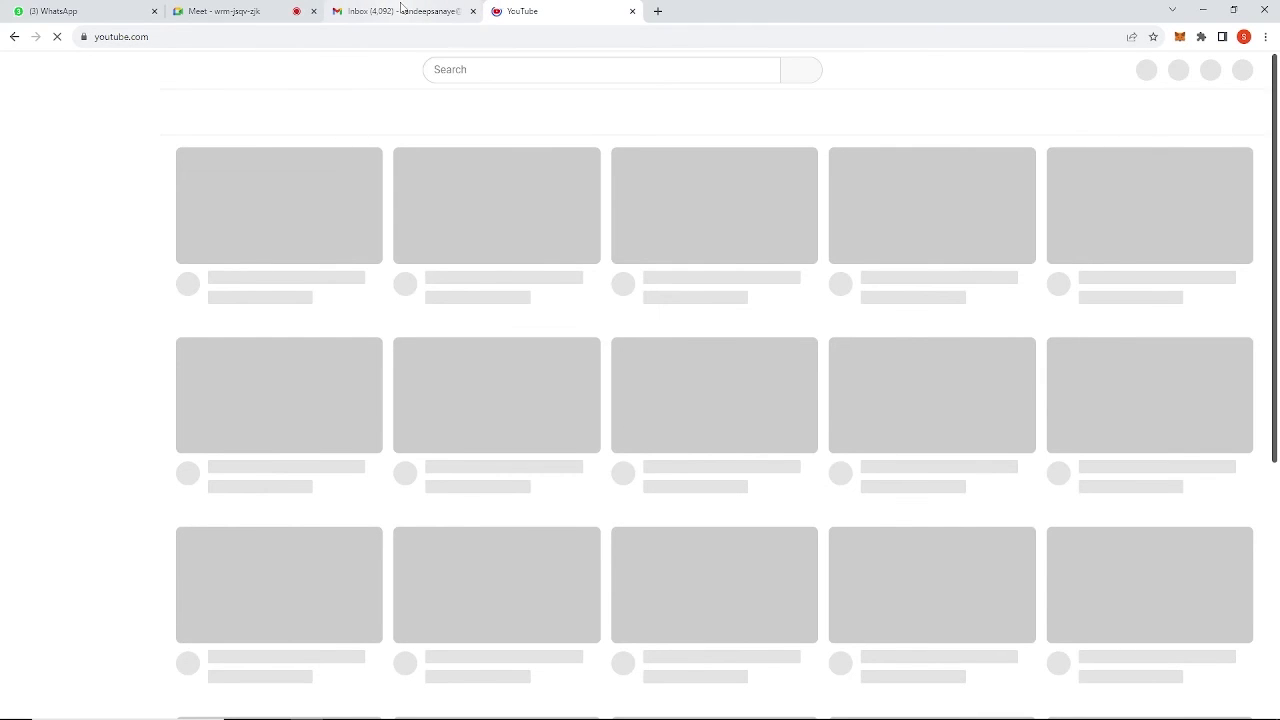
pyautogui.click(403, 11)
pyautogui.click(250, 12)
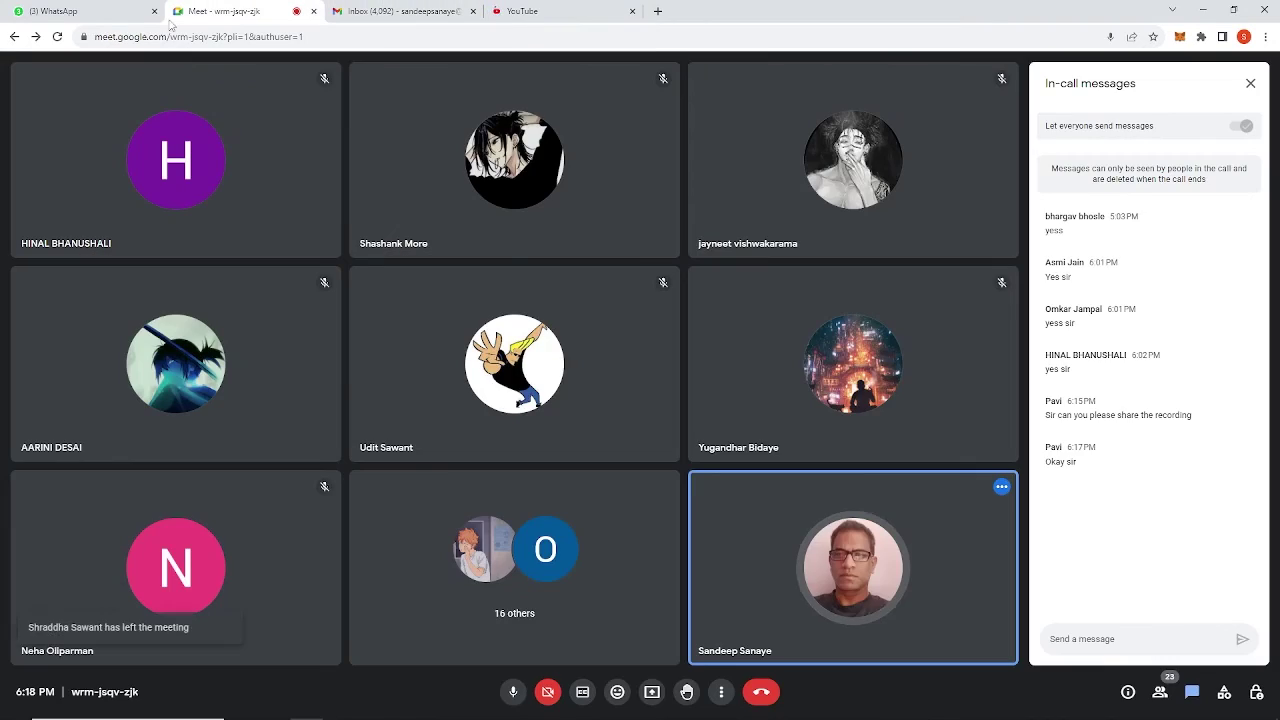
pyautogui.click(512, 690)
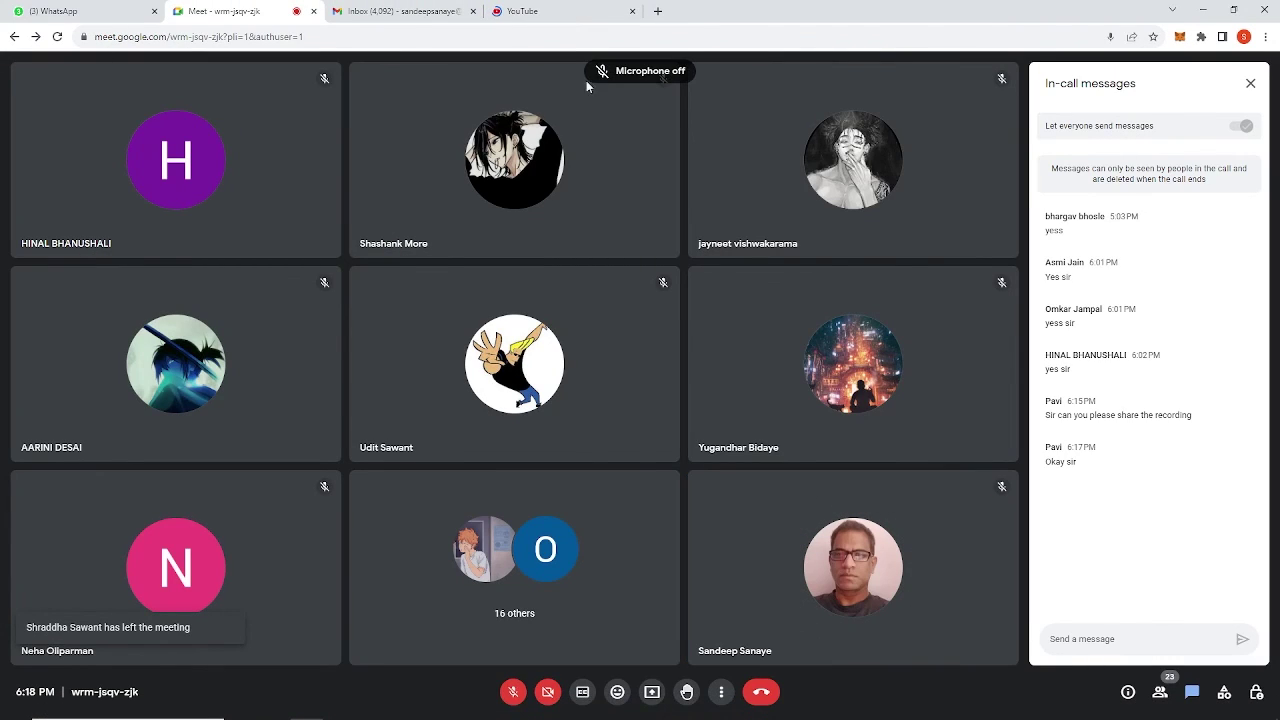
pyautogui.click(550, 16)
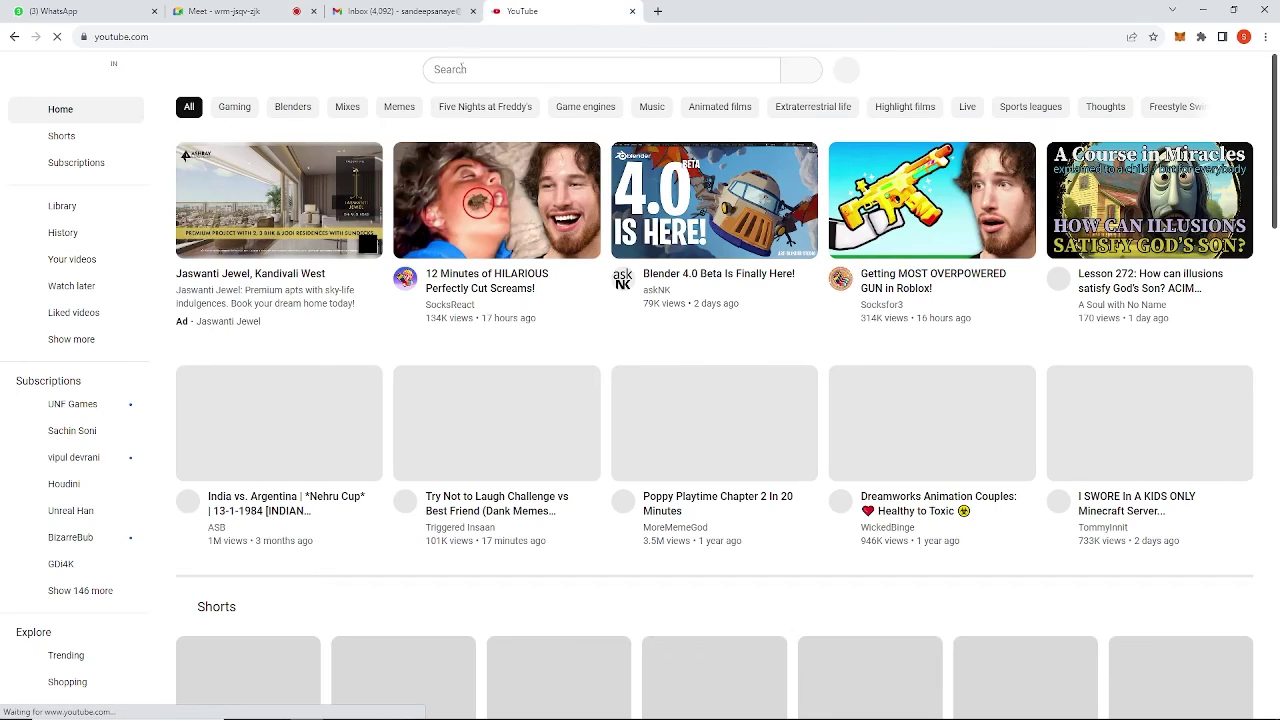
# Go to the account's own YouTube channel page and pause its featured trailer.
pyautogui.click(463, 42)
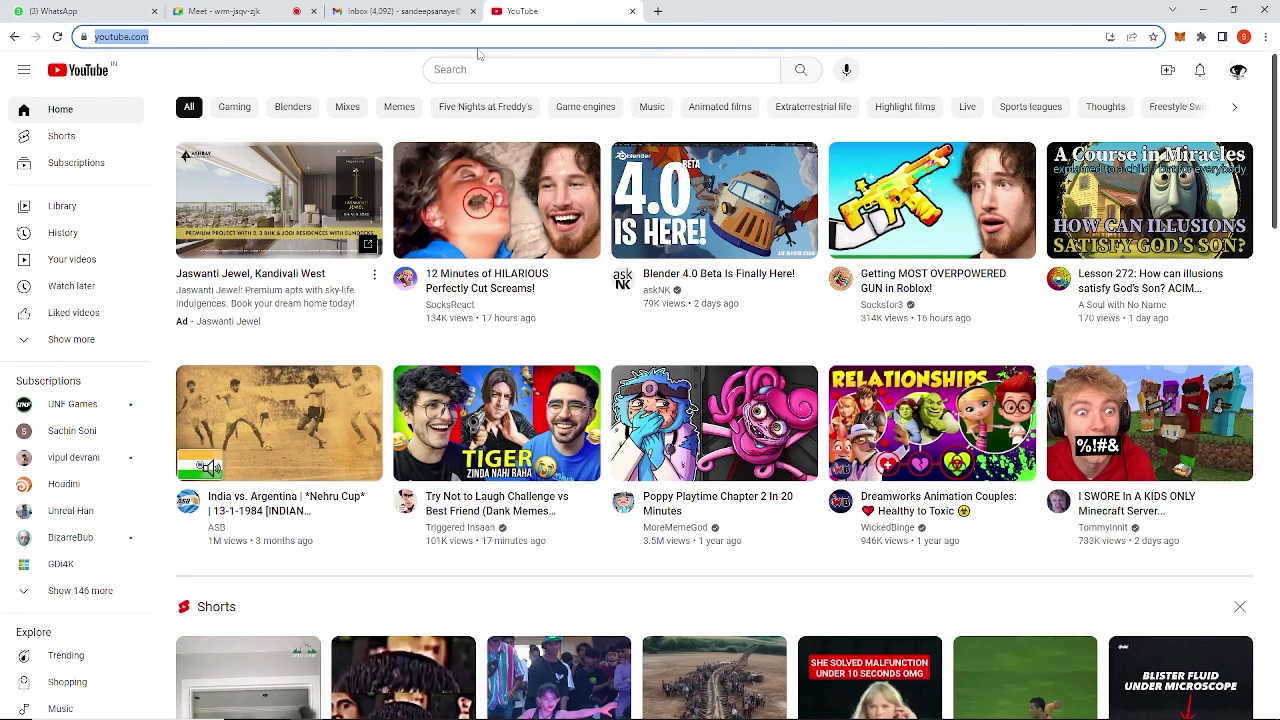
pyautogui.click(1237, 76)
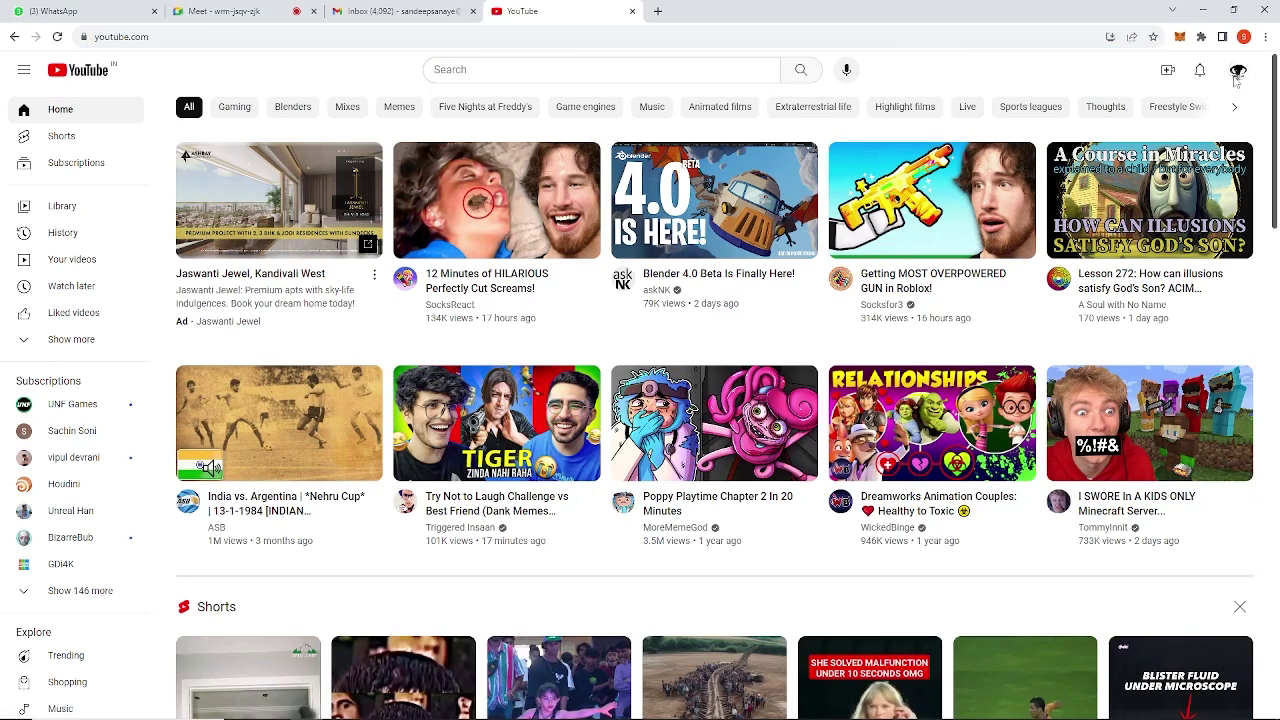
pyautogui.click(1237, 74)
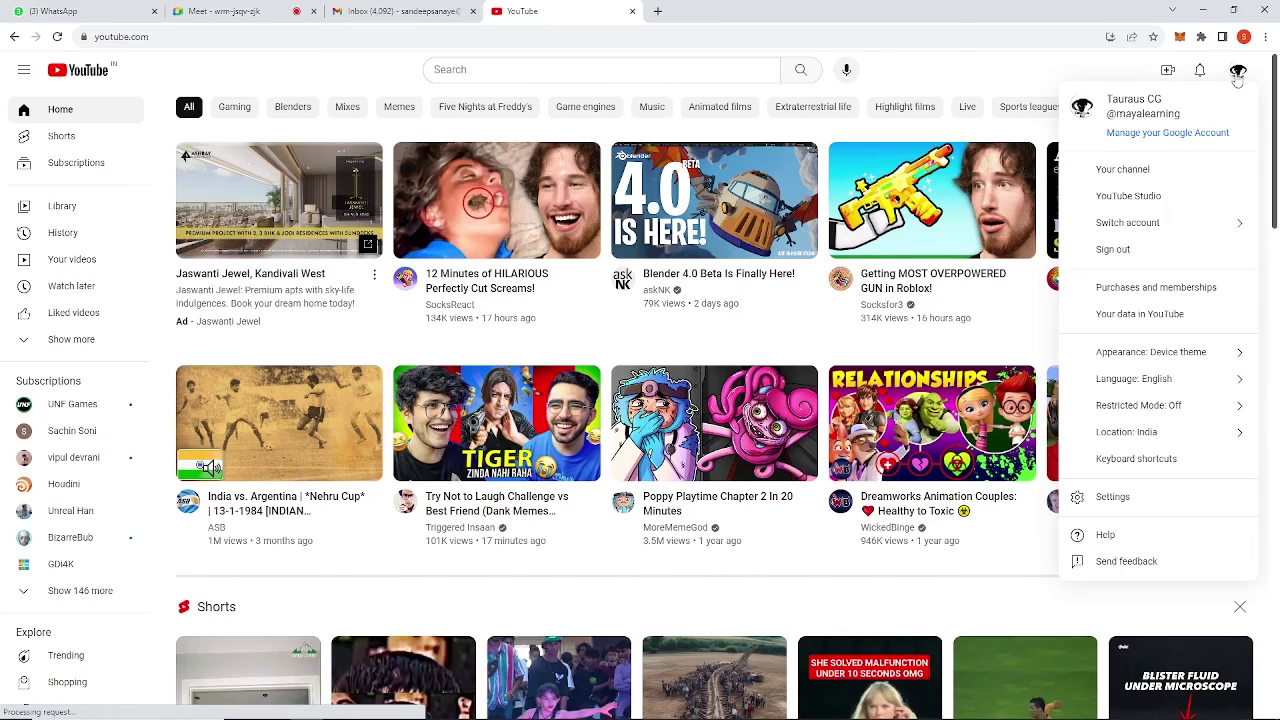
pyautogui.click(1162, 180)
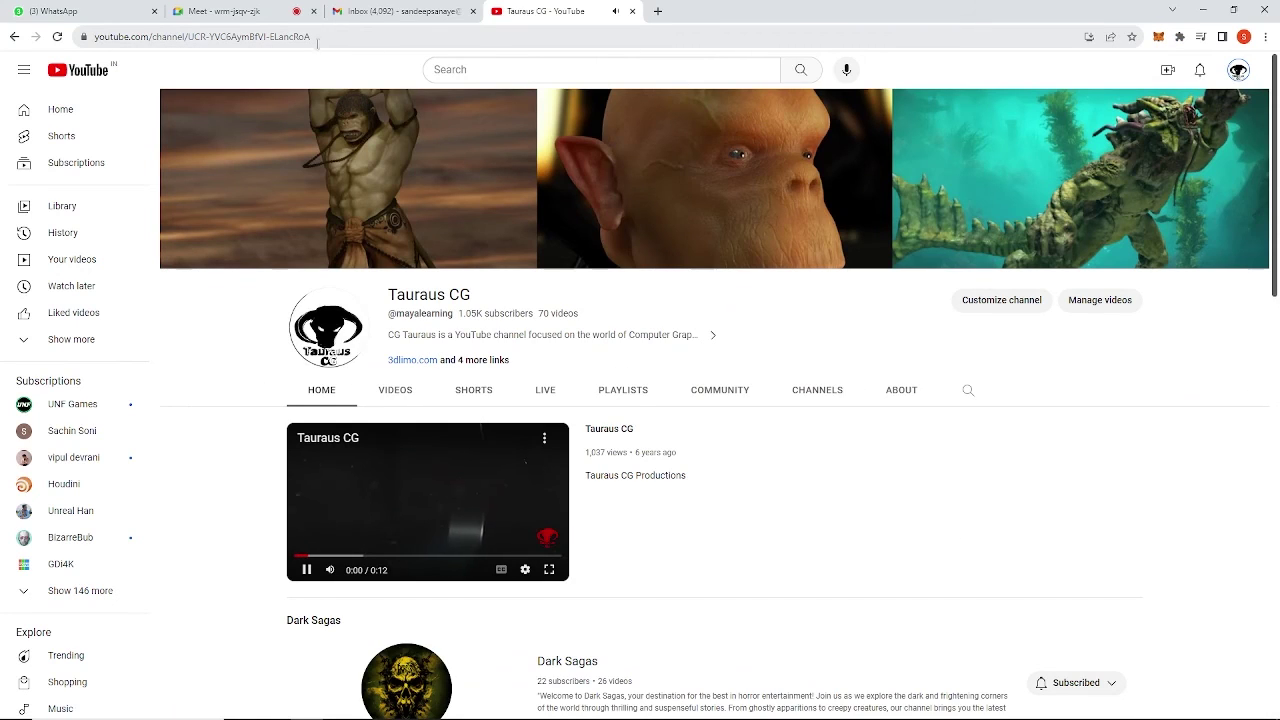
pyautogui.click(309, 571)
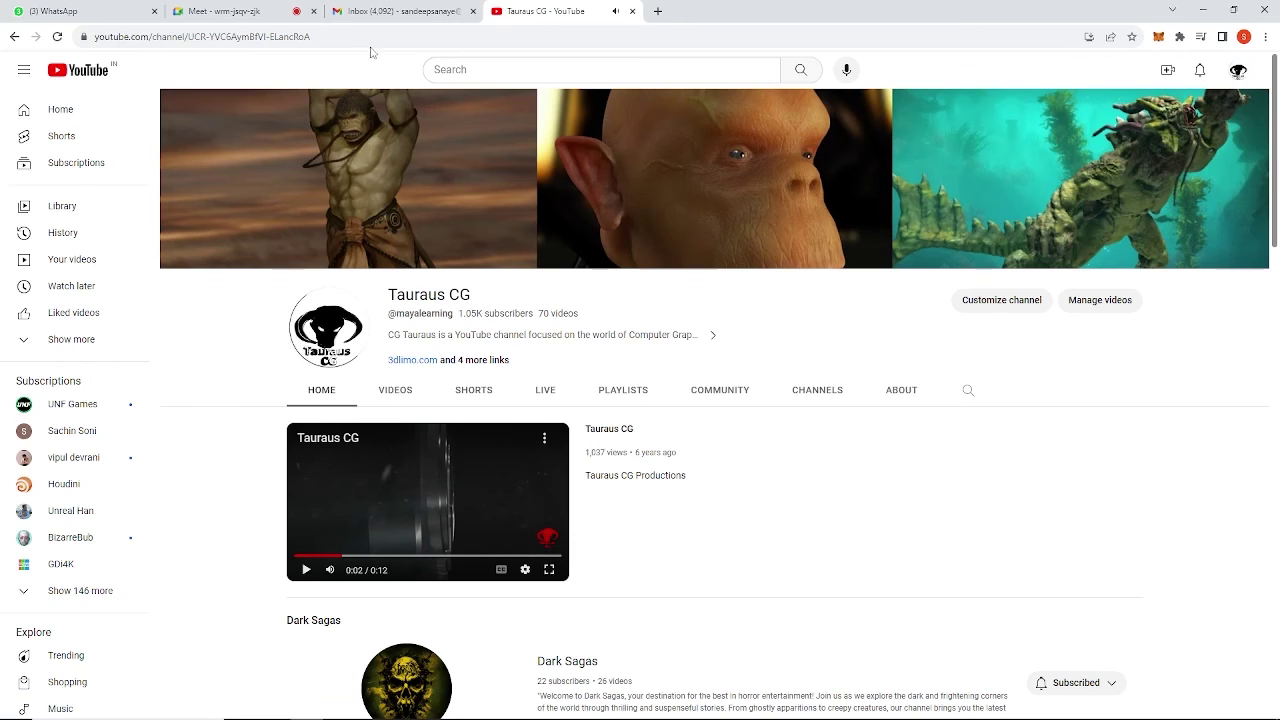
# Replace the channel path in the address bar with '@' and return to the Meet call.
pyautogui.moveTo(312, 36); pyautogui.dragTo(157, 38)
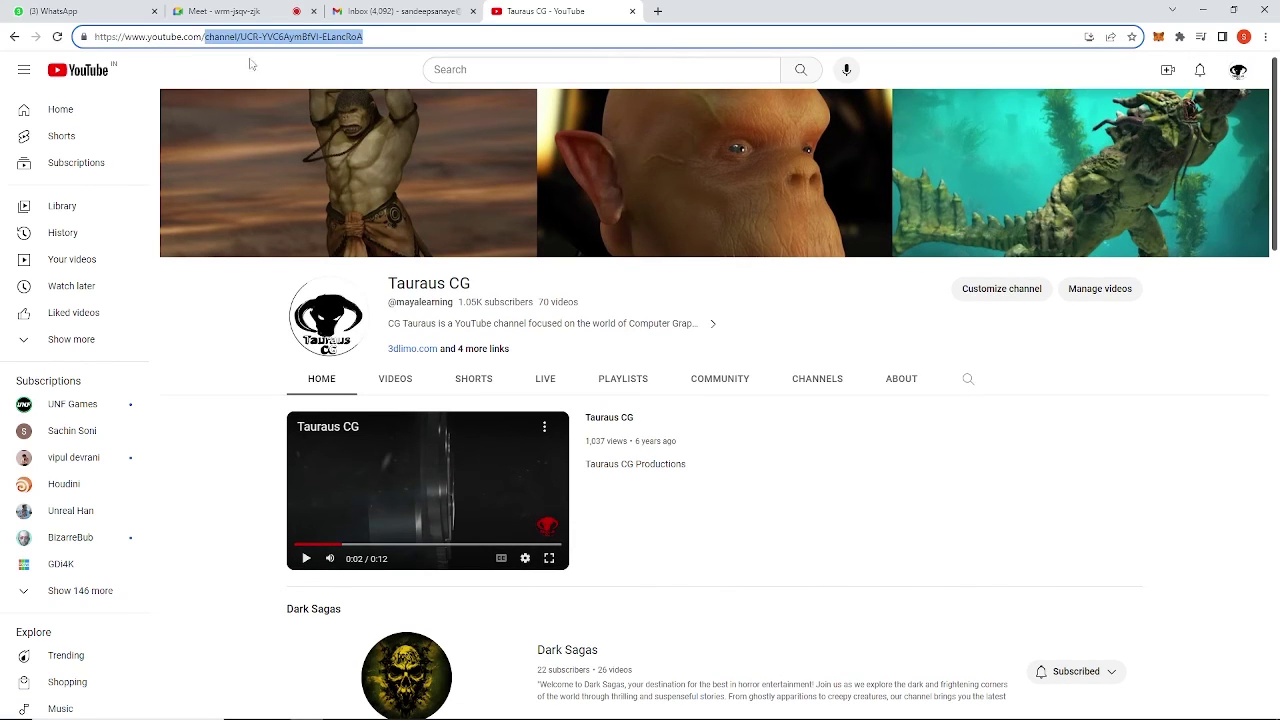
pyautogui.moveTo(372, 37); pyautogui.dragTo(203, 45)
pyautogui.write('@')
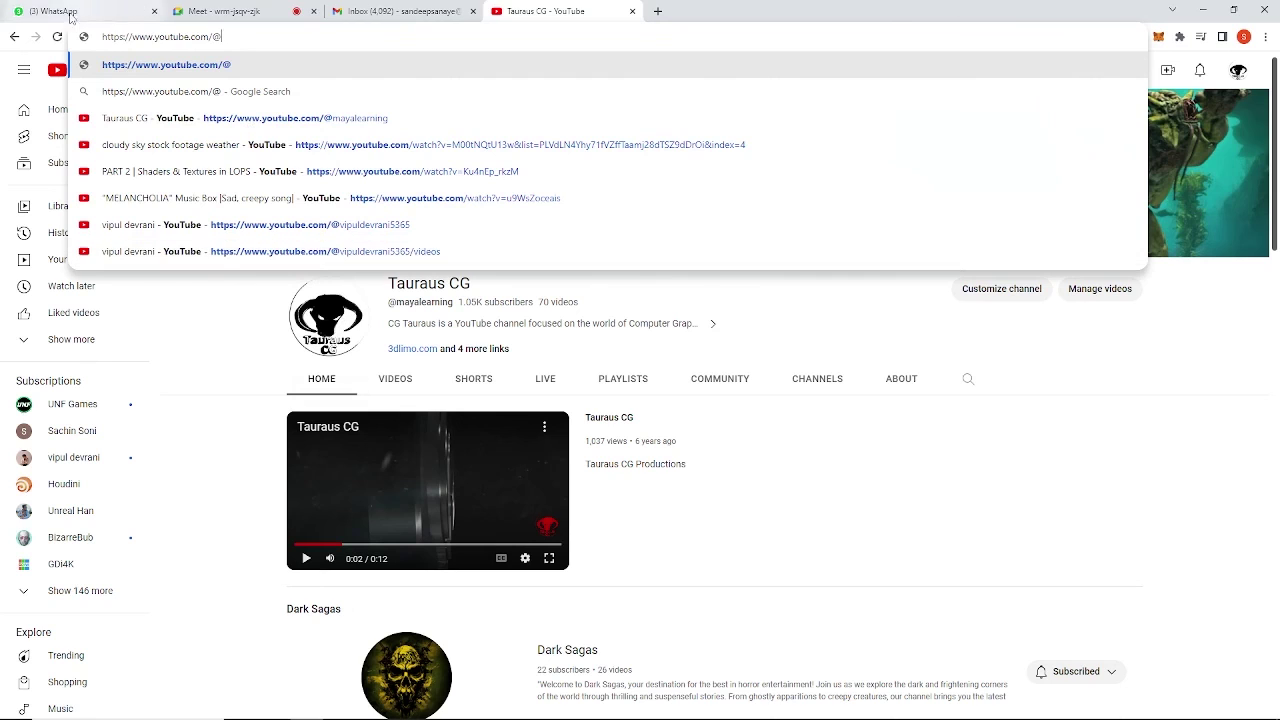
pyautogui.click(265, 11)
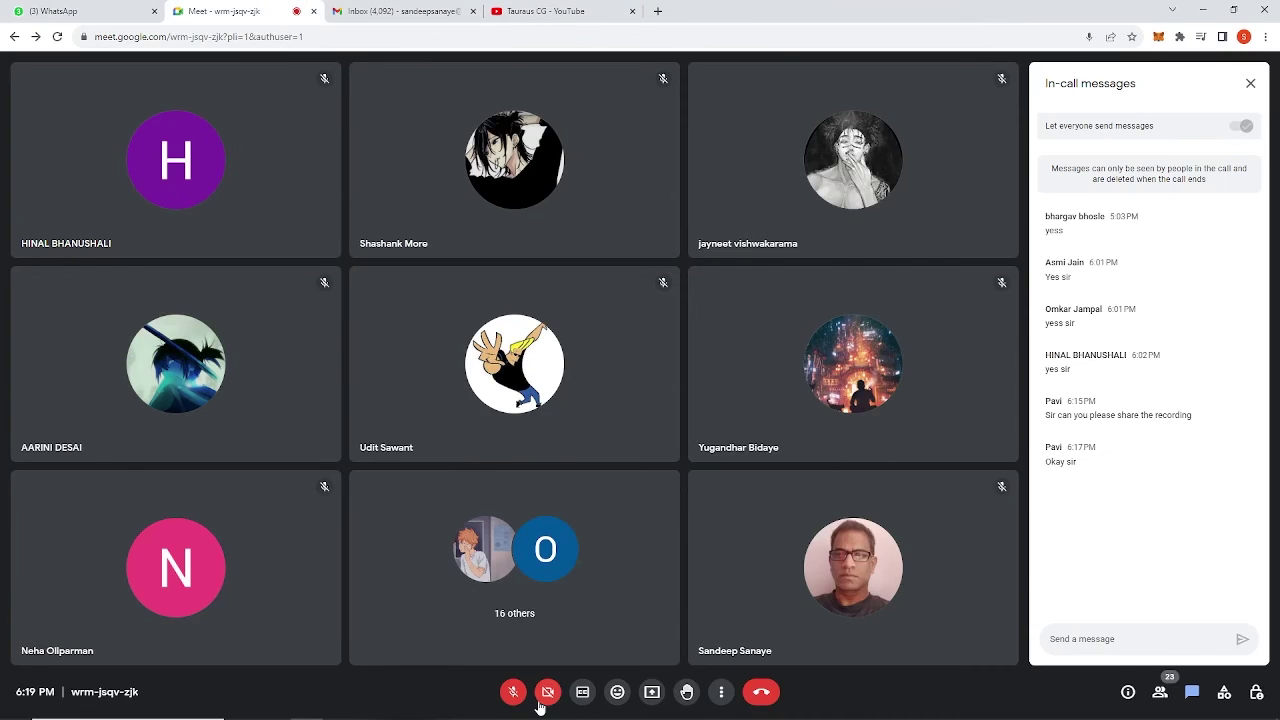
# Present the 'Taurus CG - YouTube' Chrome tab to everyone in the Meet call.
pyautogui.click(652, 692)
pyautogui.click(641, 110)
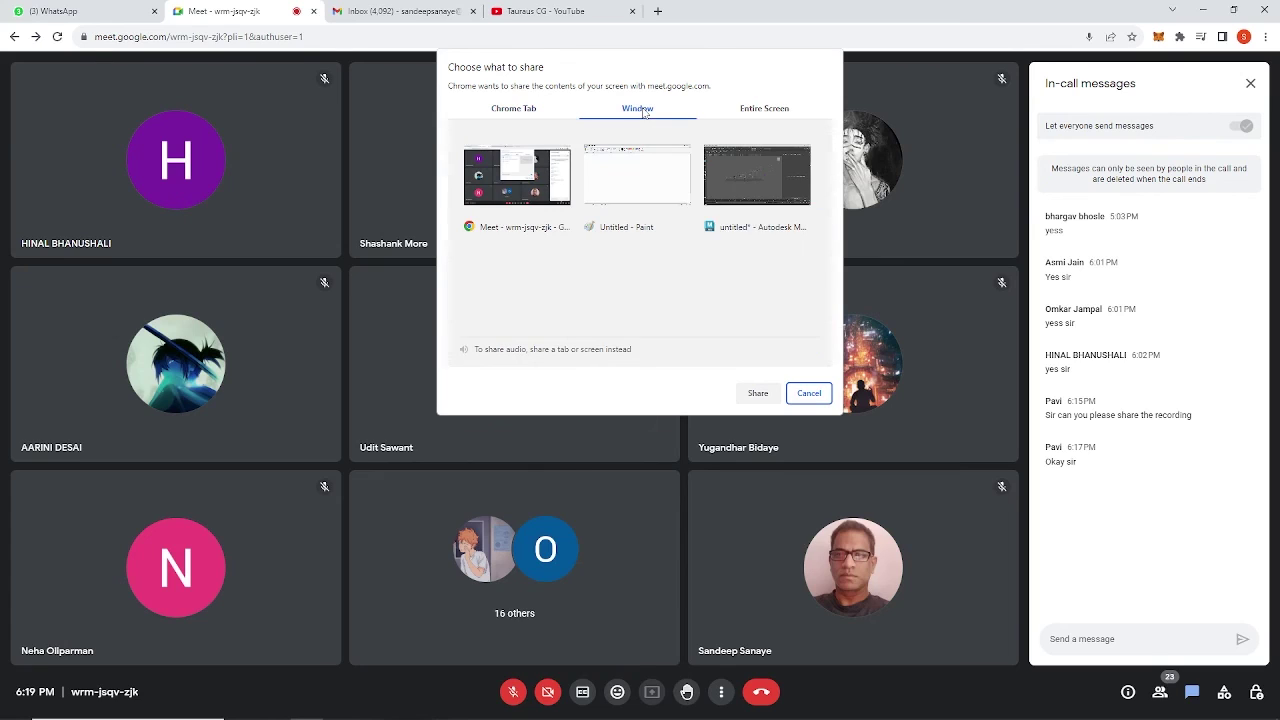
pyautogui.click(531, 110)
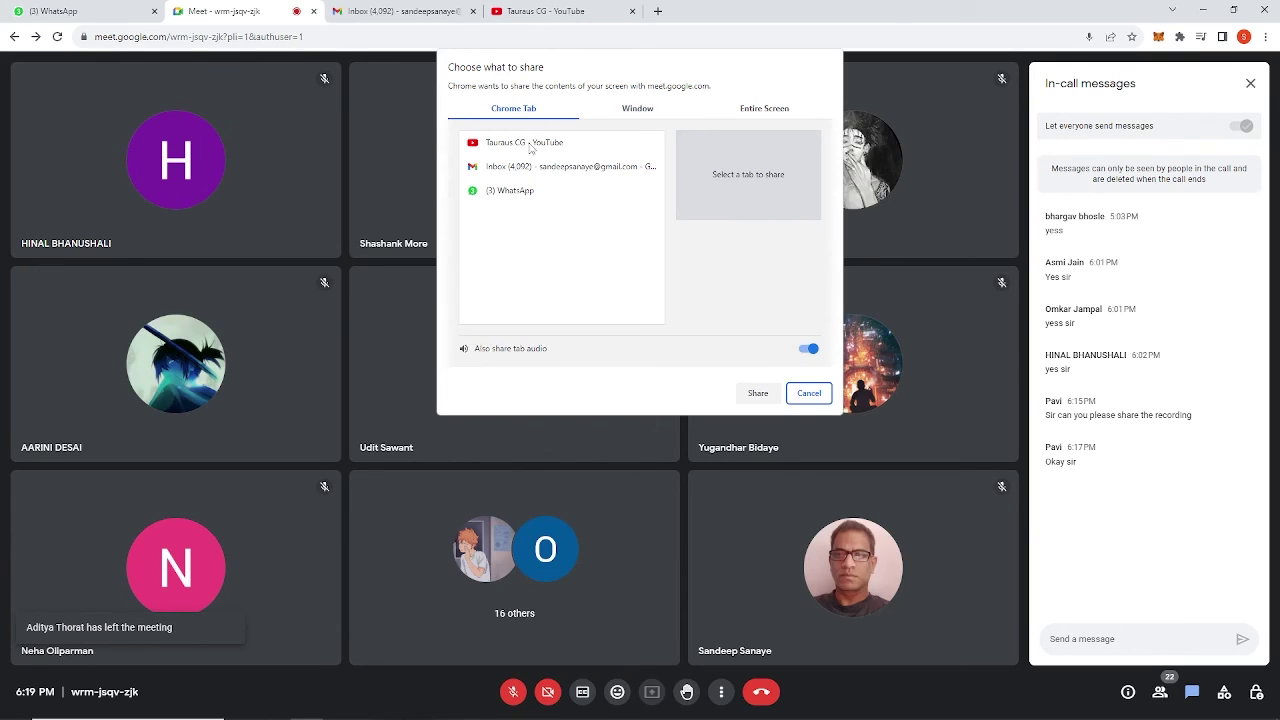
pyautogui.click(643, 112)
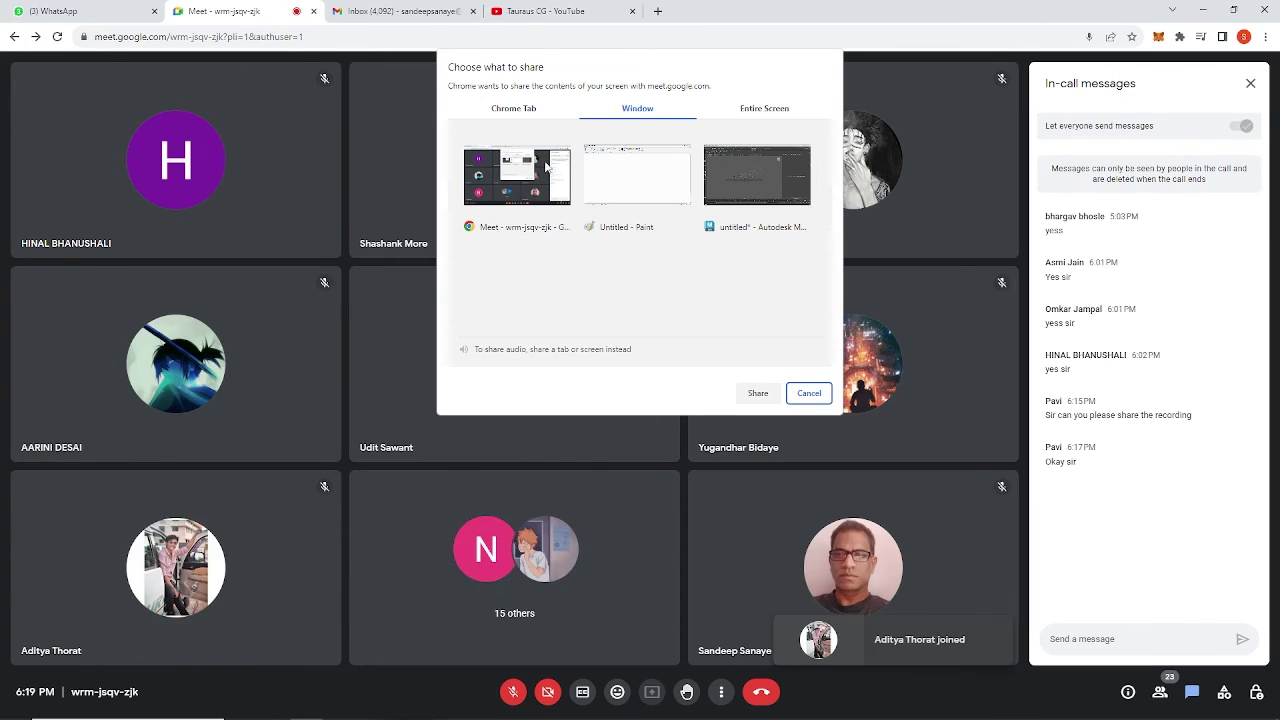
pyautogui.click(528, 111)
pyautogui.click(528, 145)
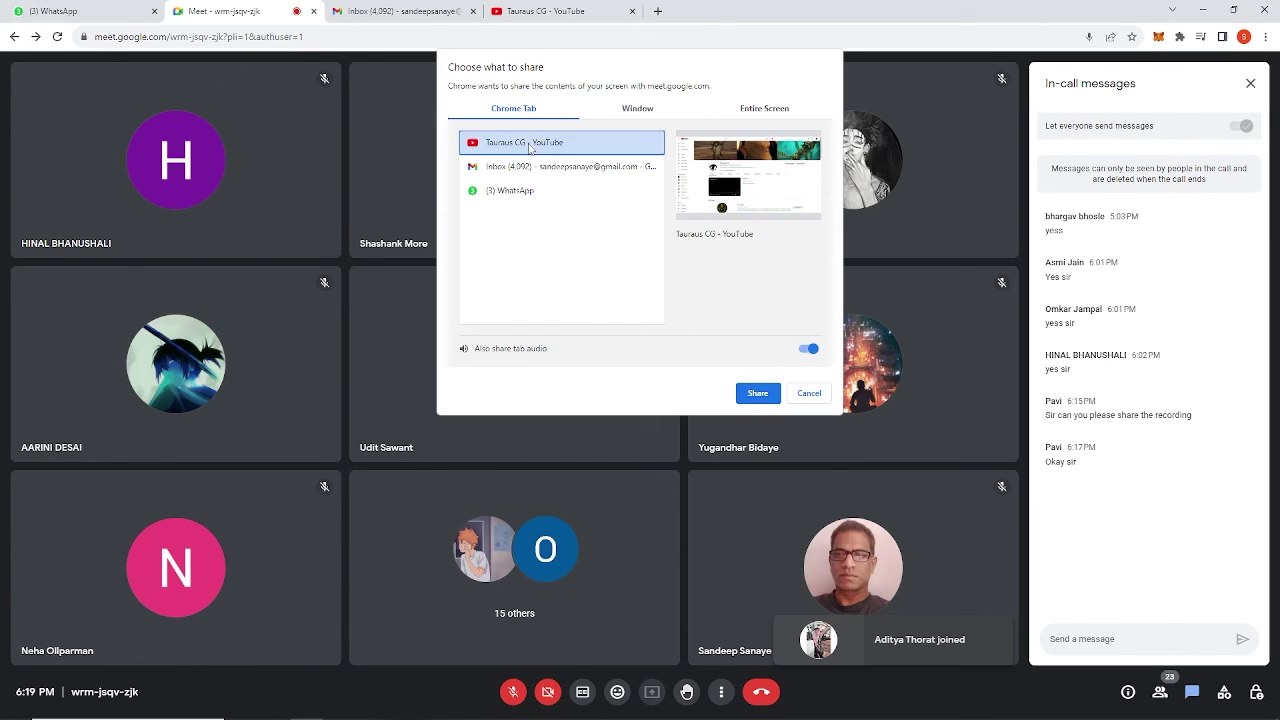
pyautogui.click(757, 392)
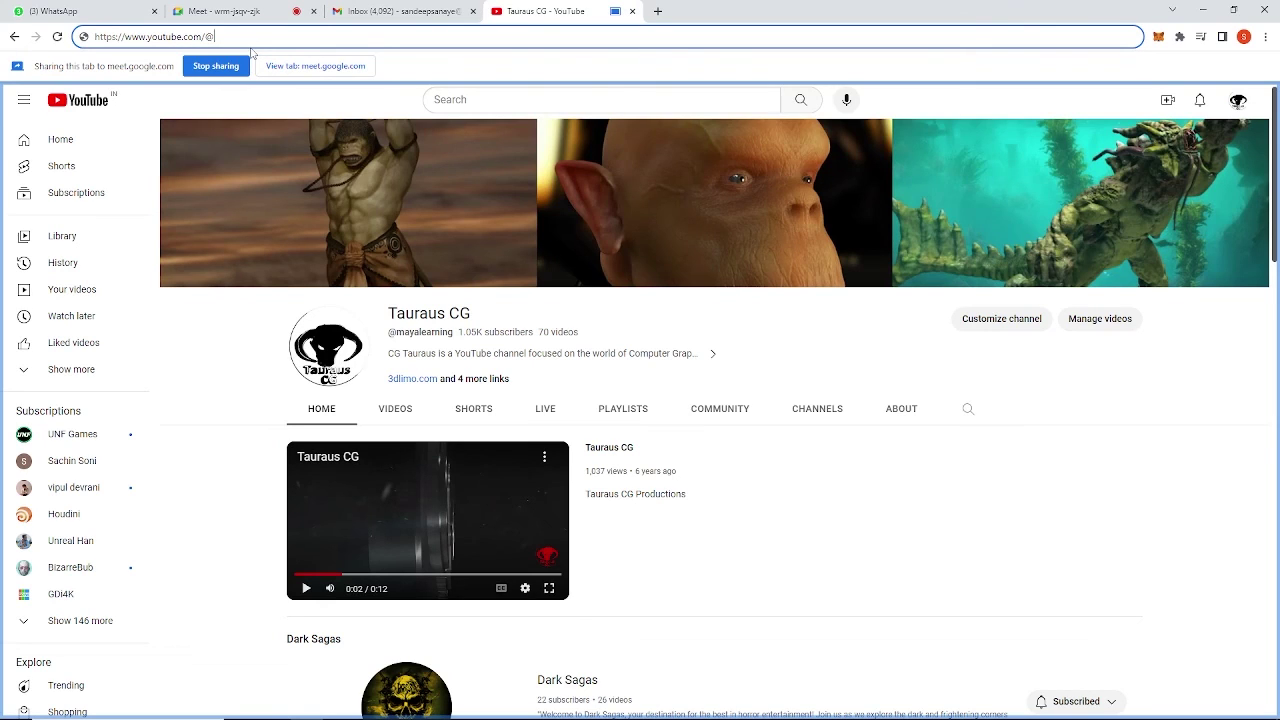
pyautogui.write('maya')
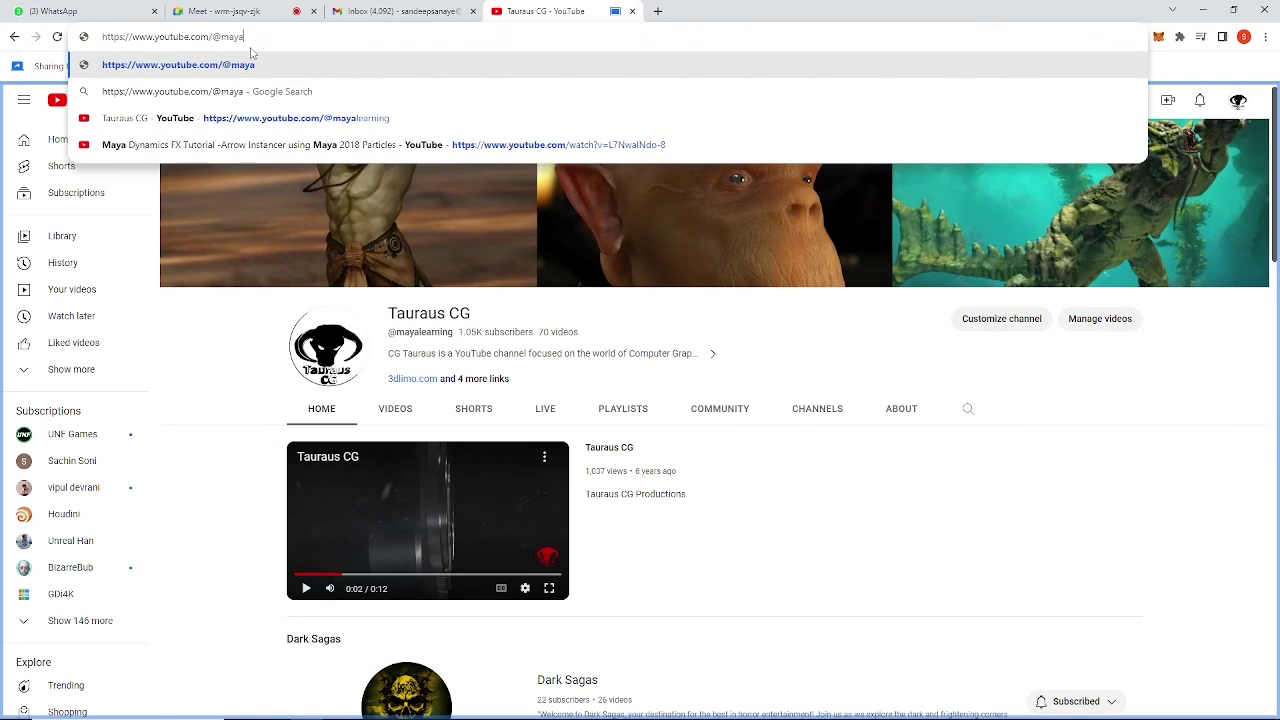
pyautogui.write('learning')
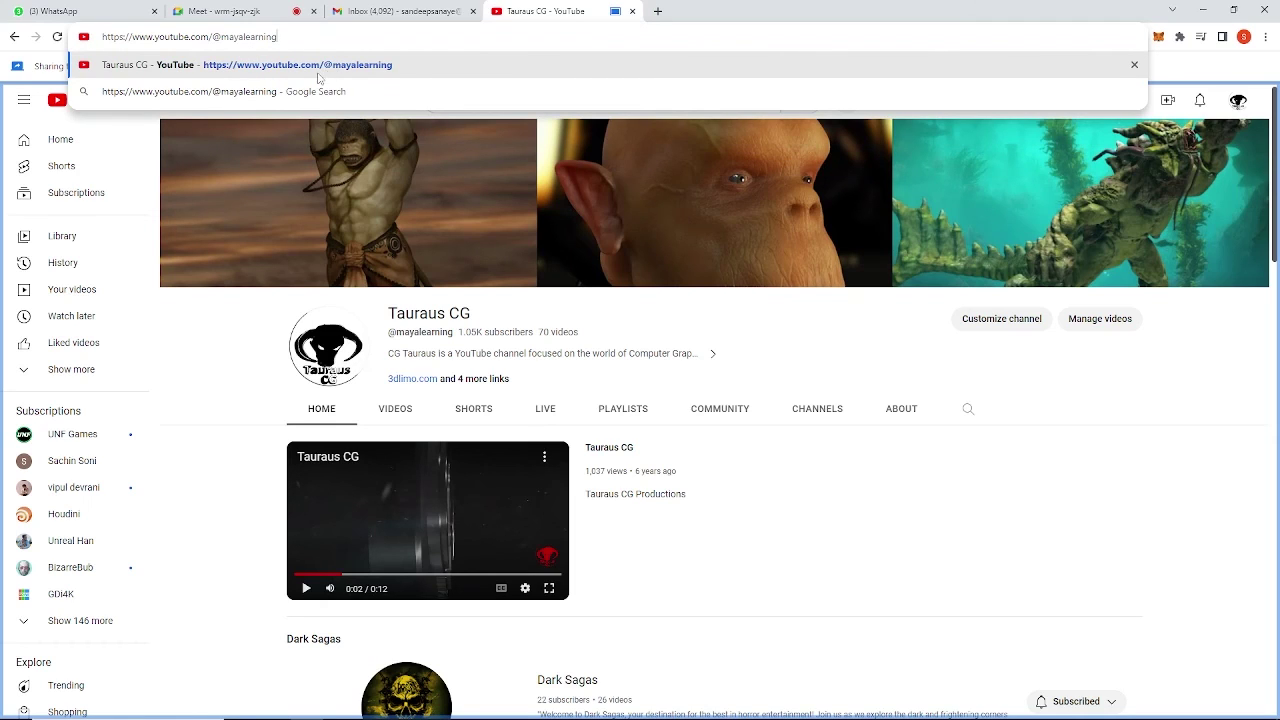
pyautogui.click(390, 68)
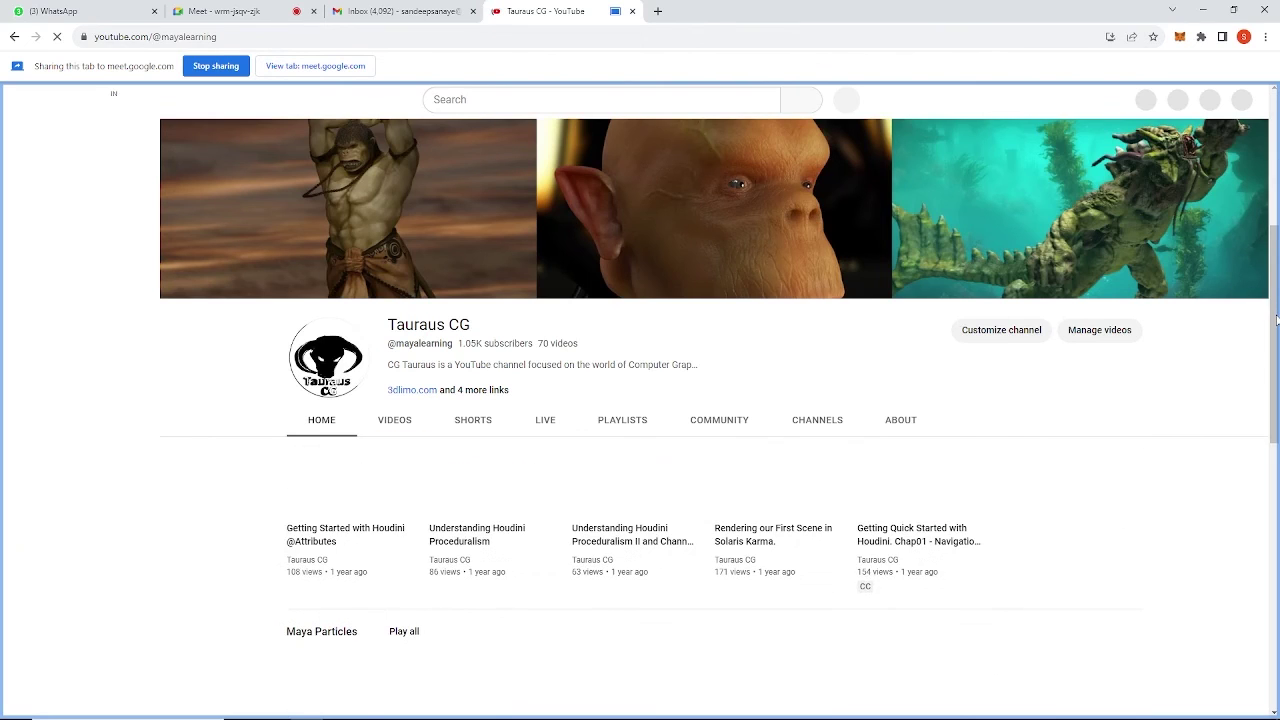
pyautogui.click(627, 428)
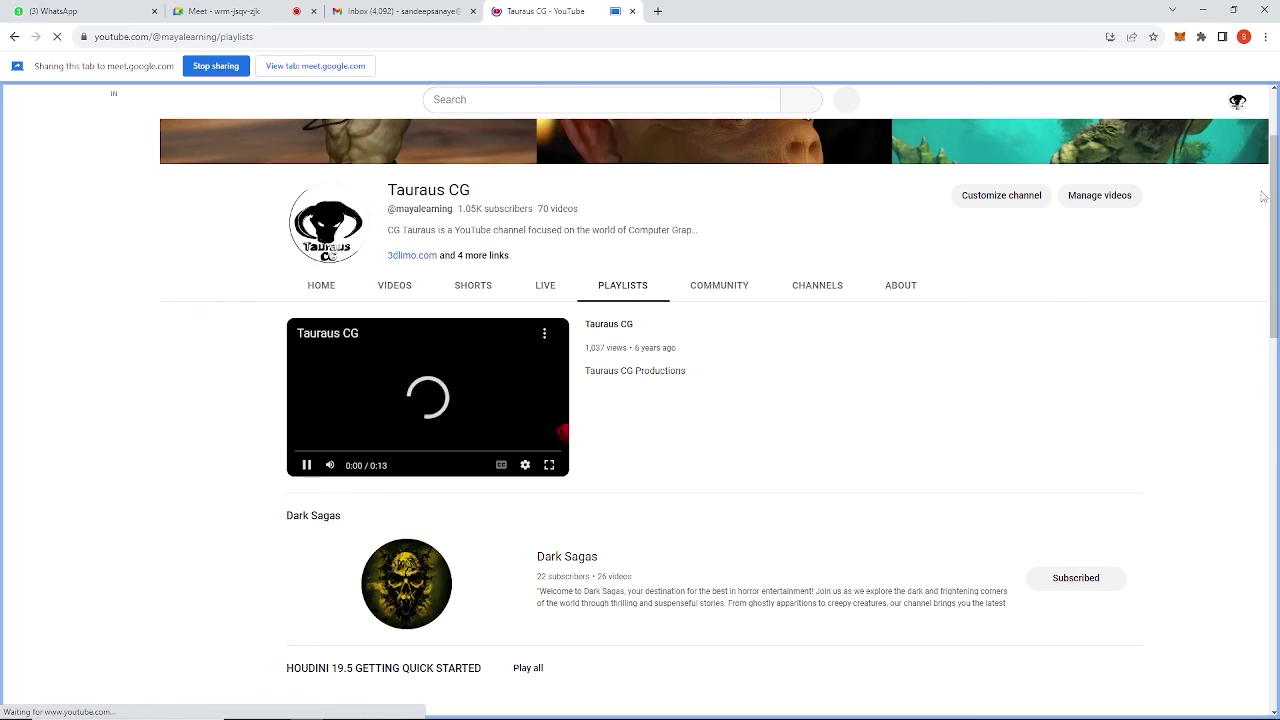
pyautogui.moveTo(1274, 168); pyautogui.dragTo(1273, 370)
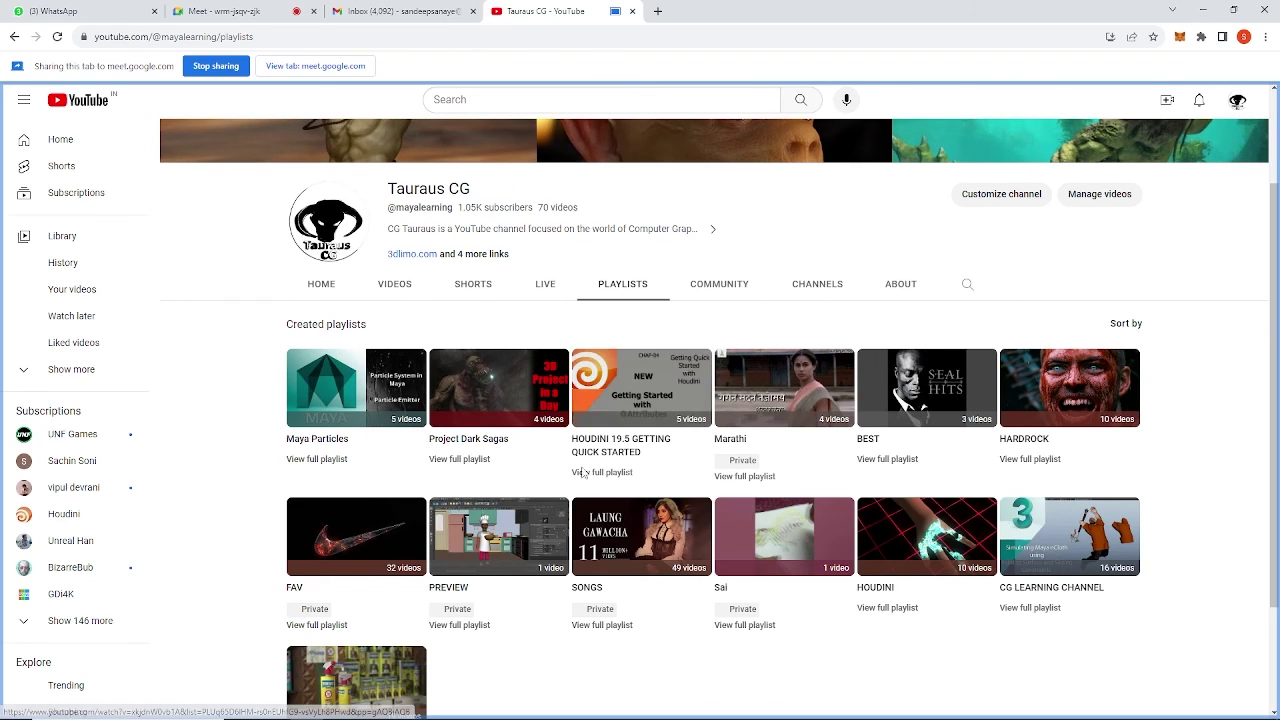
pyautogui.moveTo(1277, 374); pyautogui.dragTo(1277, 205)
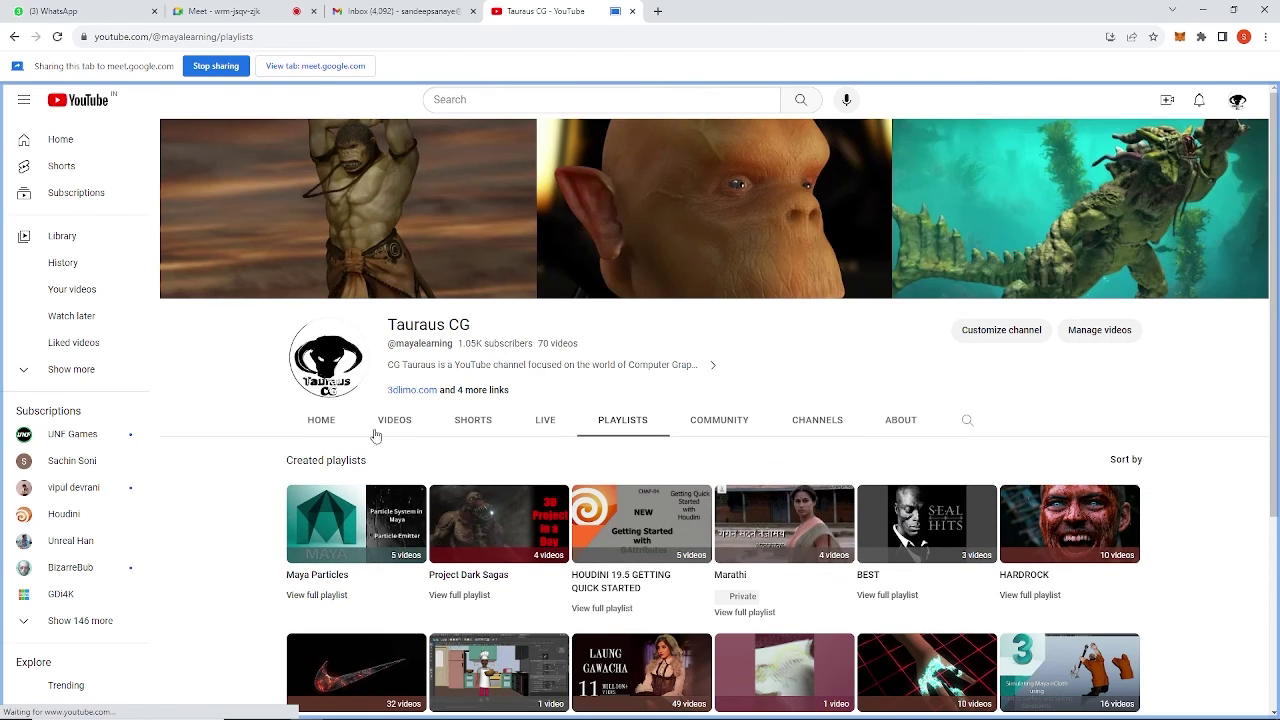
# Play the Maya Particles playlist and pause Introduction to Maya Particles at 0:09.
pyautogui.click(348, 540)
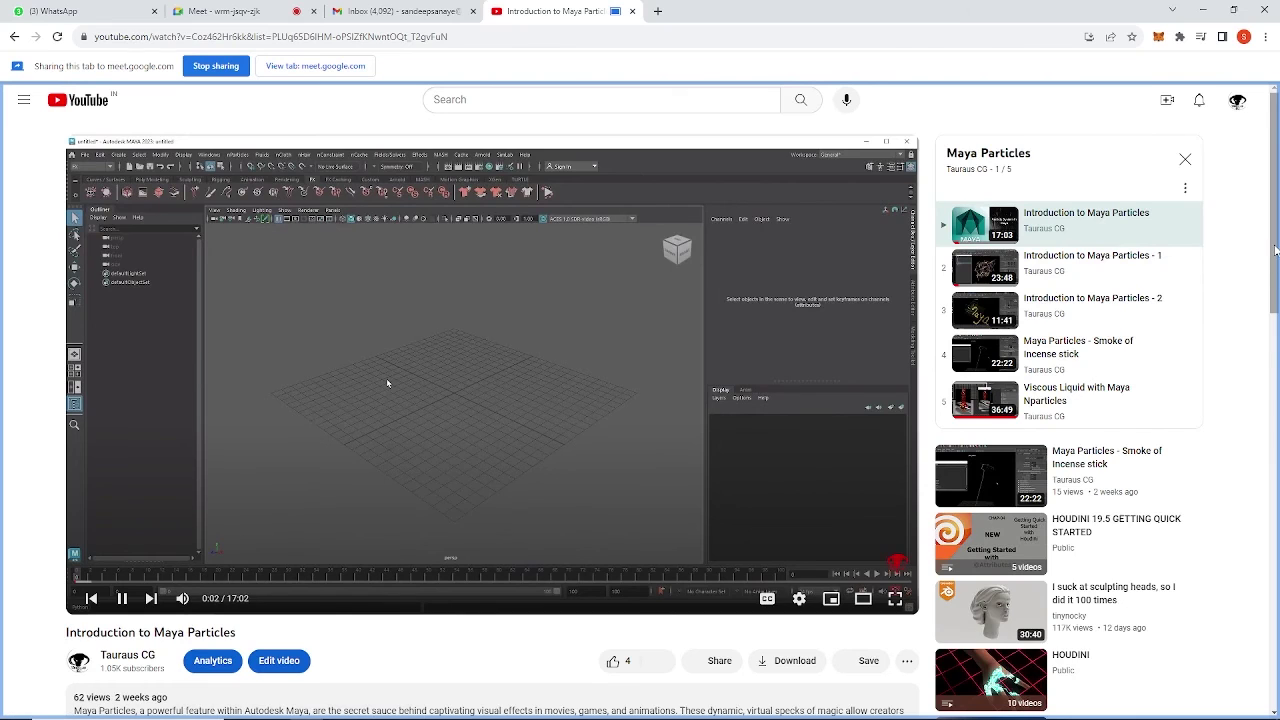
pyautogui.moveTo(1275, 250)
pyautogui.mouseDown()
pyautogui.moveTo(1275, 293)
pyautogui.moveTo(1273, 252)
pyautogui.mouseUp()
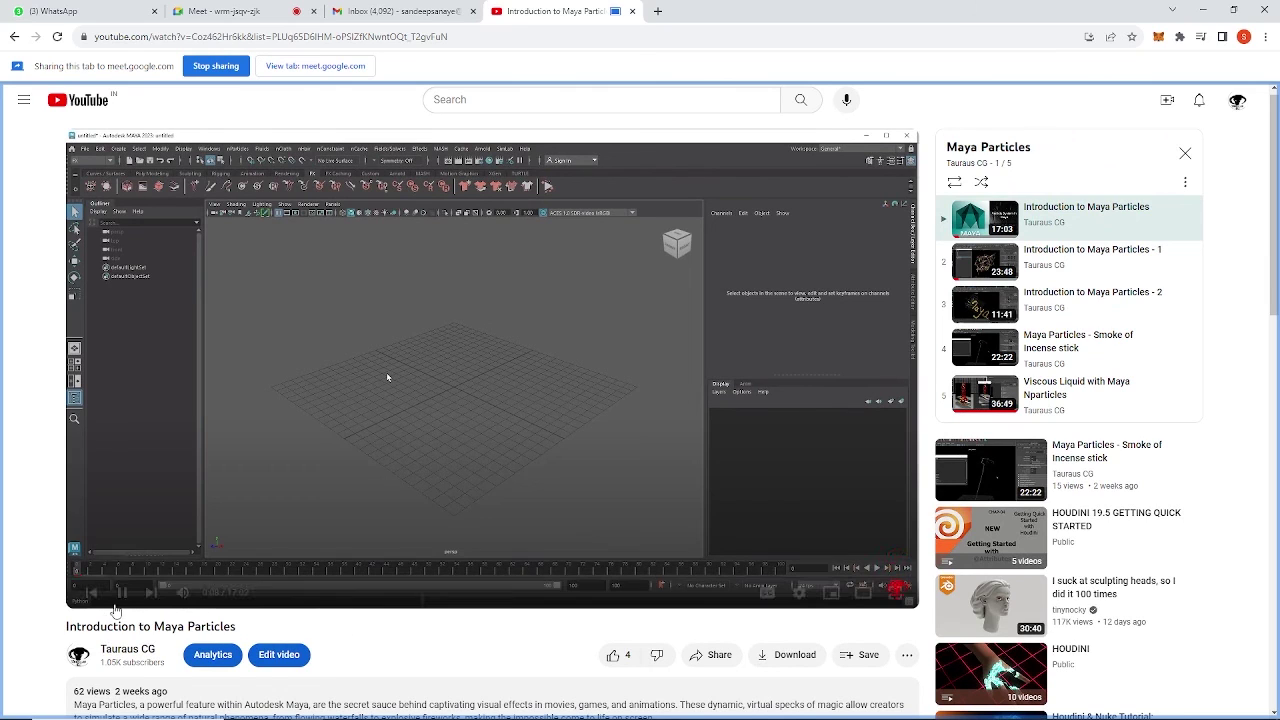
pyautogui.click(121, 592)
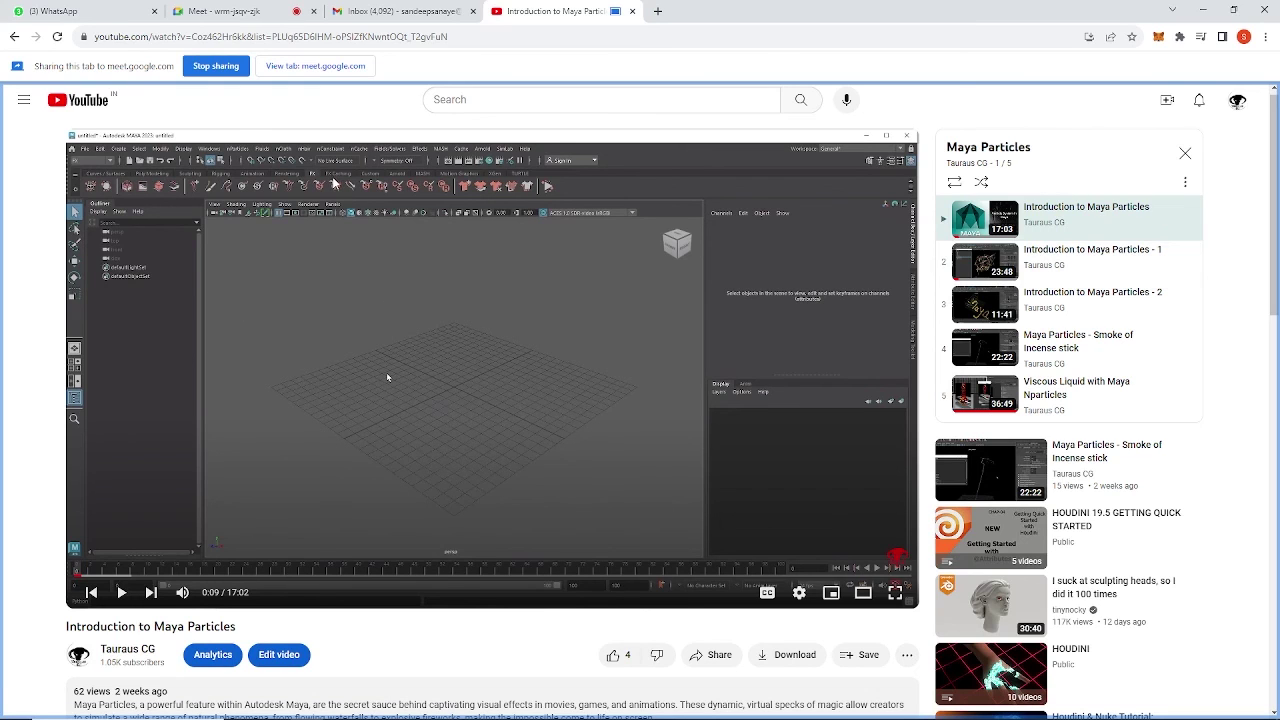
pyautogui.scroll(-1, 296, 192)
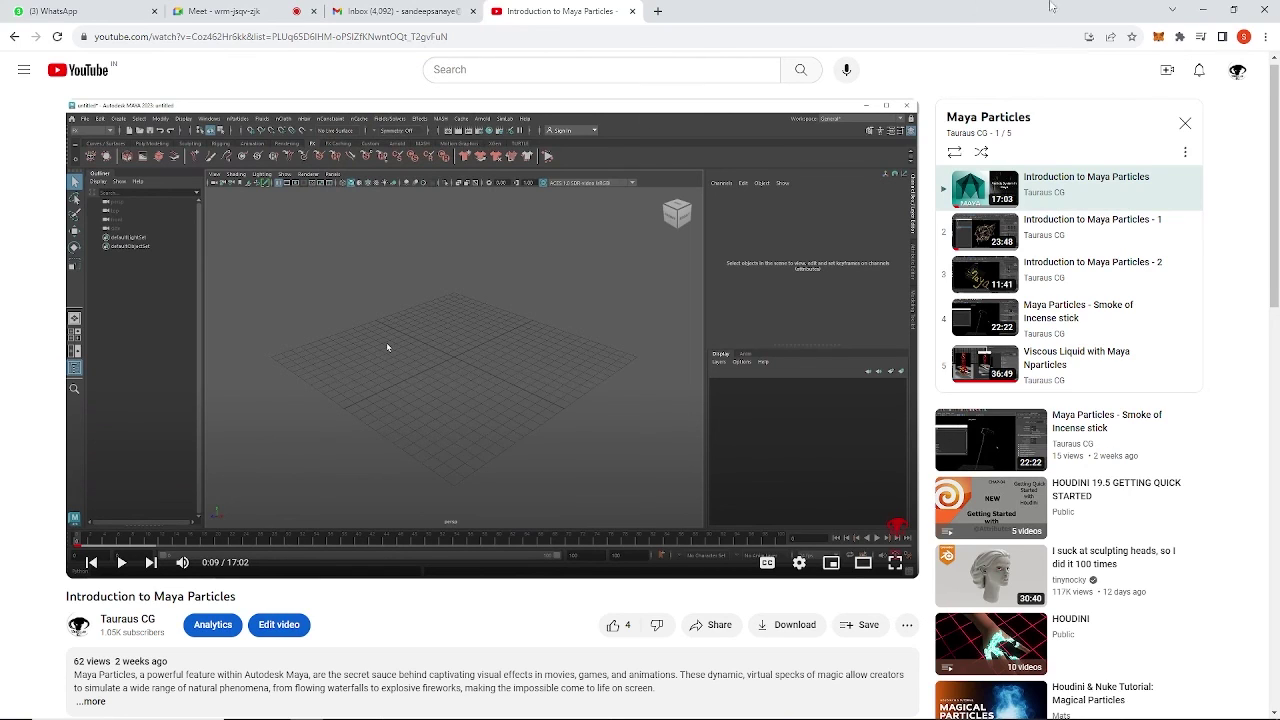
# Bring Chrome back from behind Paint and switch to the Meet call tab.
pyautogui.click(1201, 11)
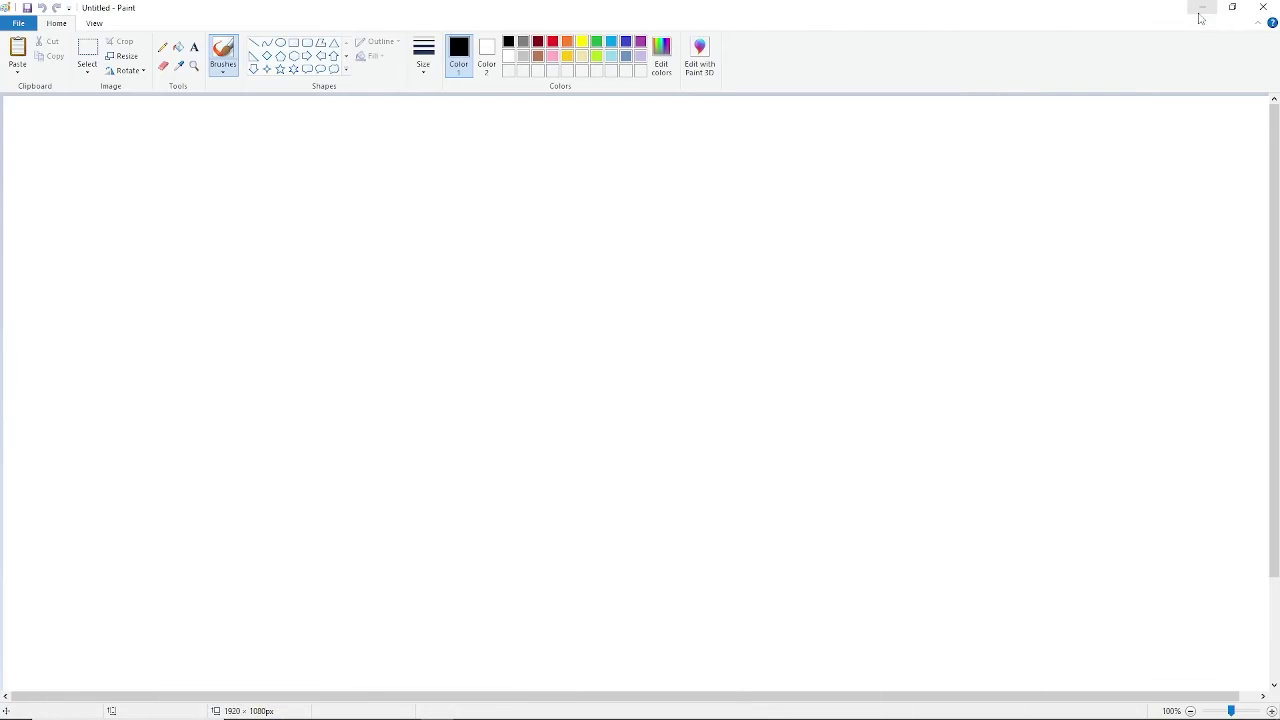
pyautogui.click(316, 710)
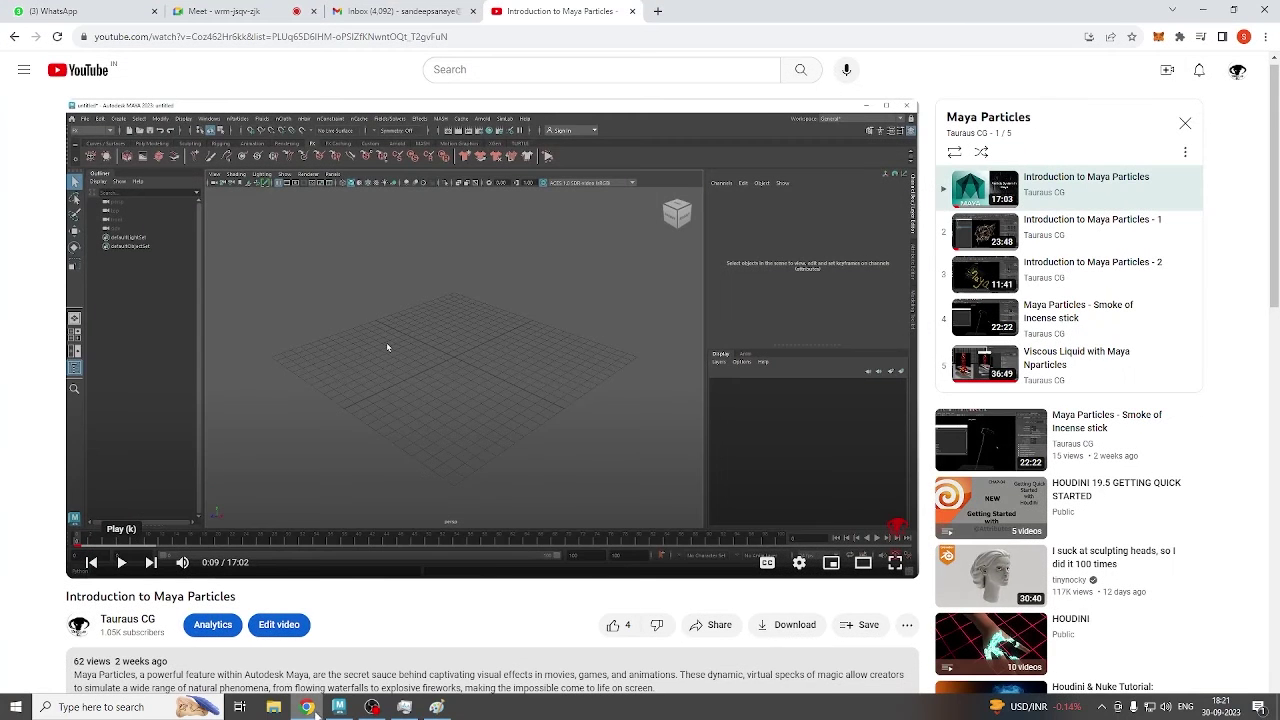
pyautogui.click(330, 14)
pyautogui.click(311, 20)
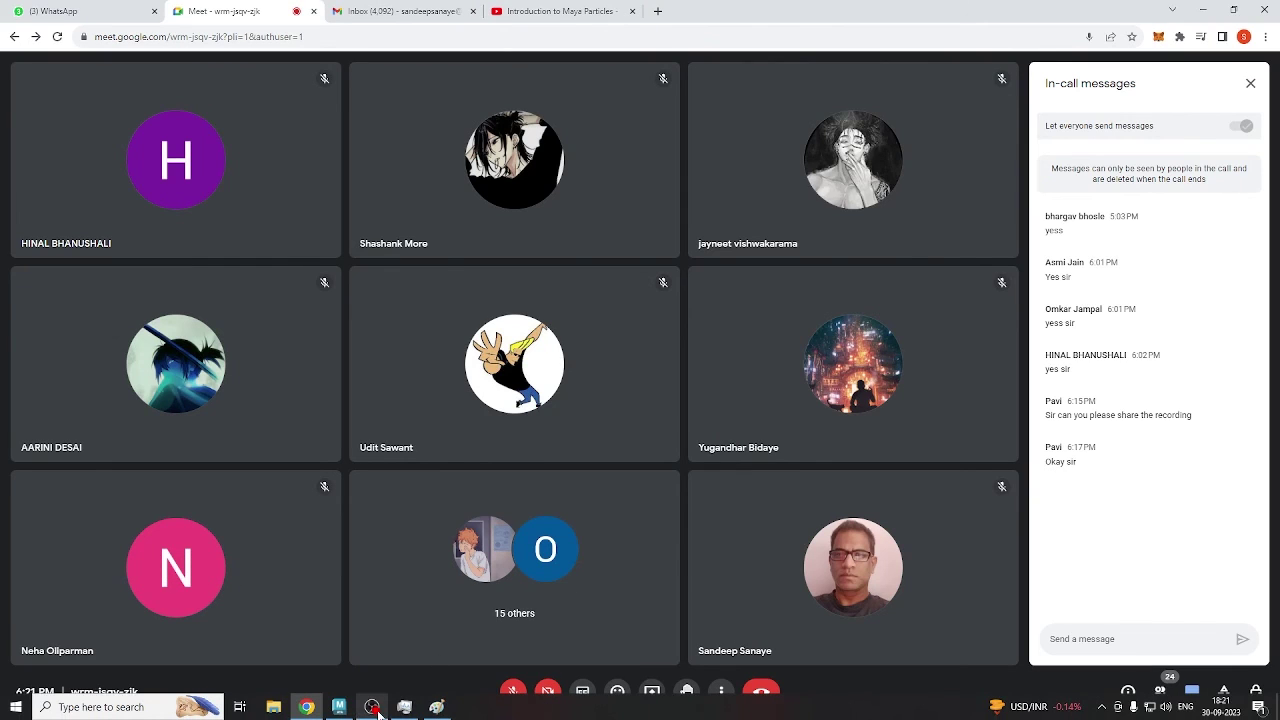
# Swap the chat panel for the People list of 24 contributors and unmute the microphone.
pyautogui.moveTo(375, 712)
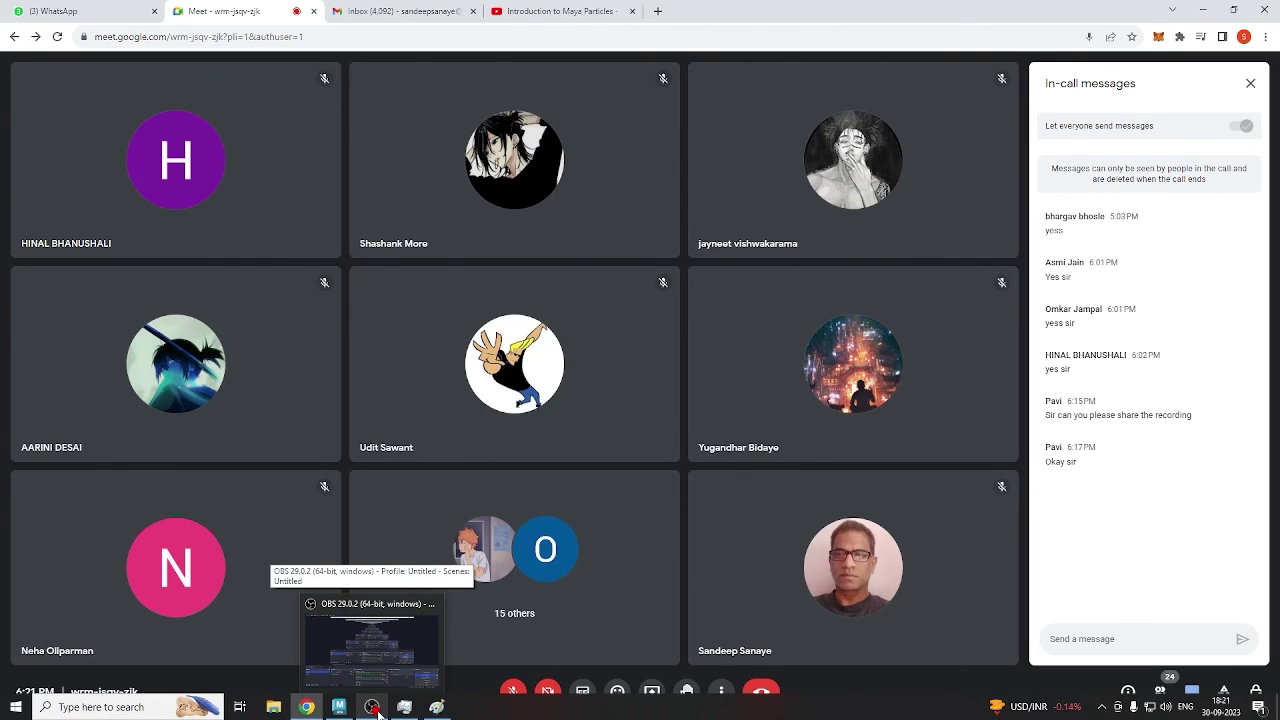
pyautogui.click(1250, 83)
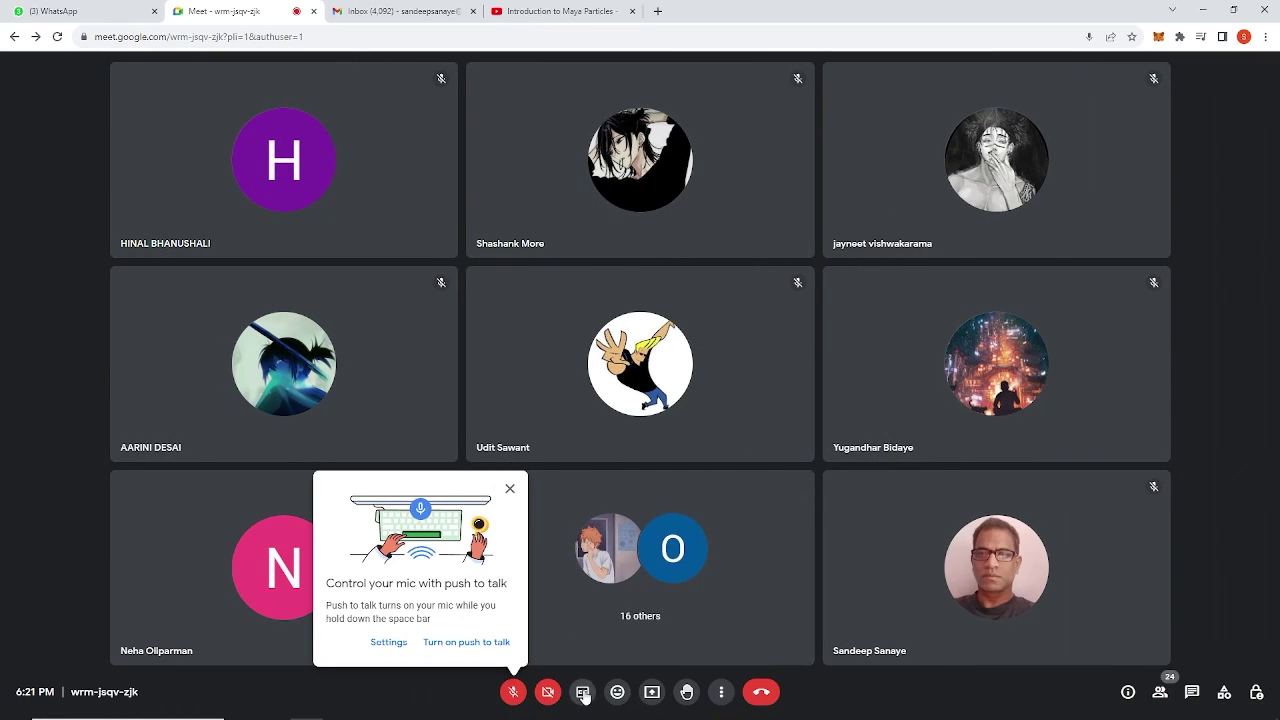
pyautogui.click(1160, 692)
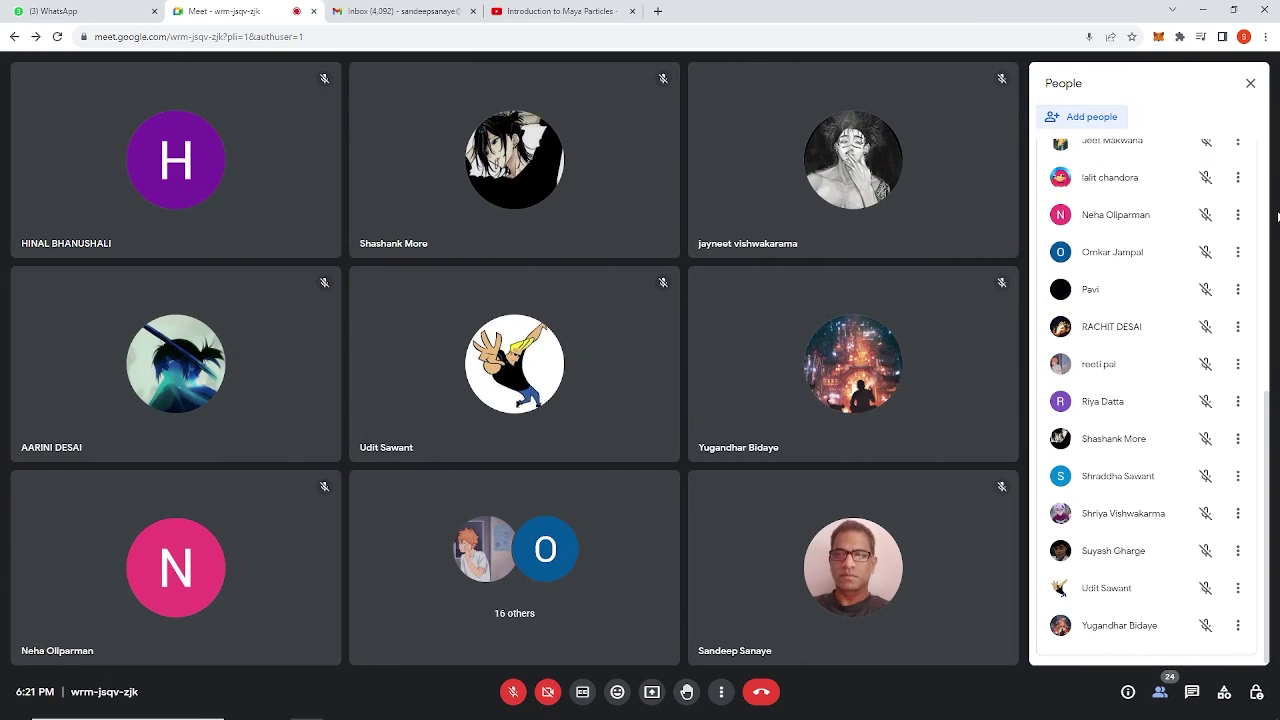
pyautogui.moveTo(1268, 410); pyautogui.dragTo(1274, 147)
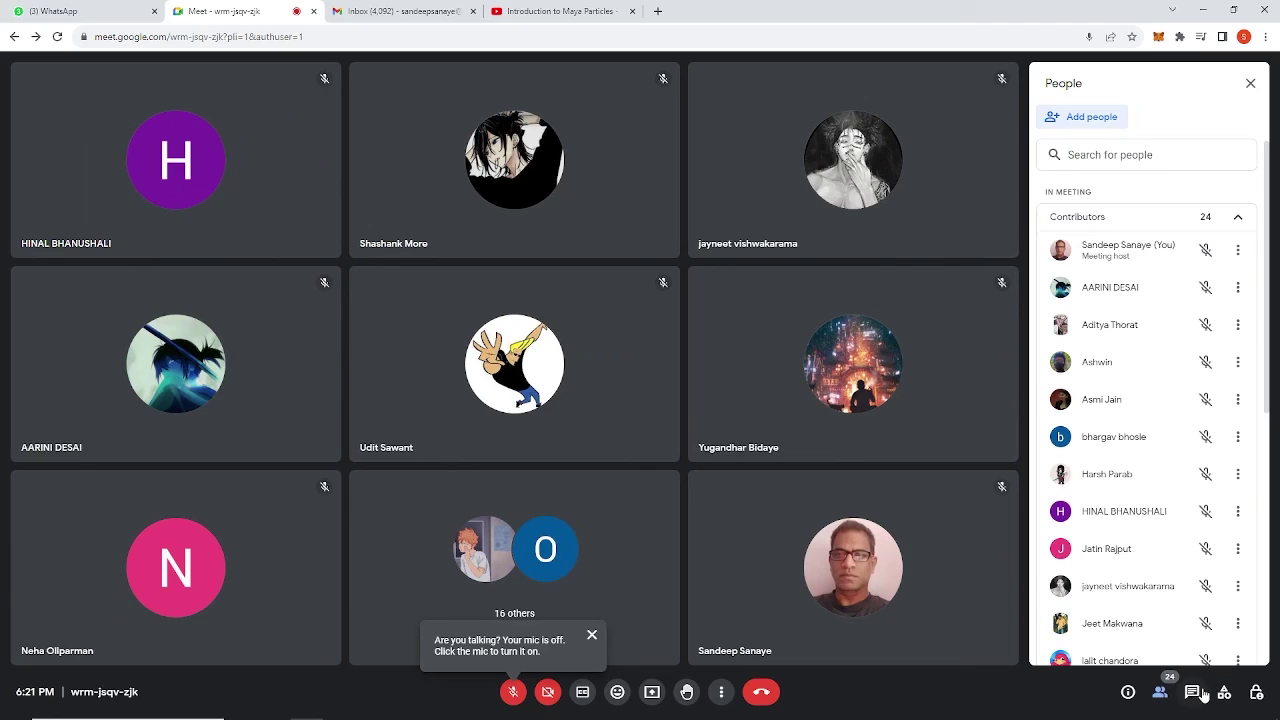
pyautogui.click(513, 692)
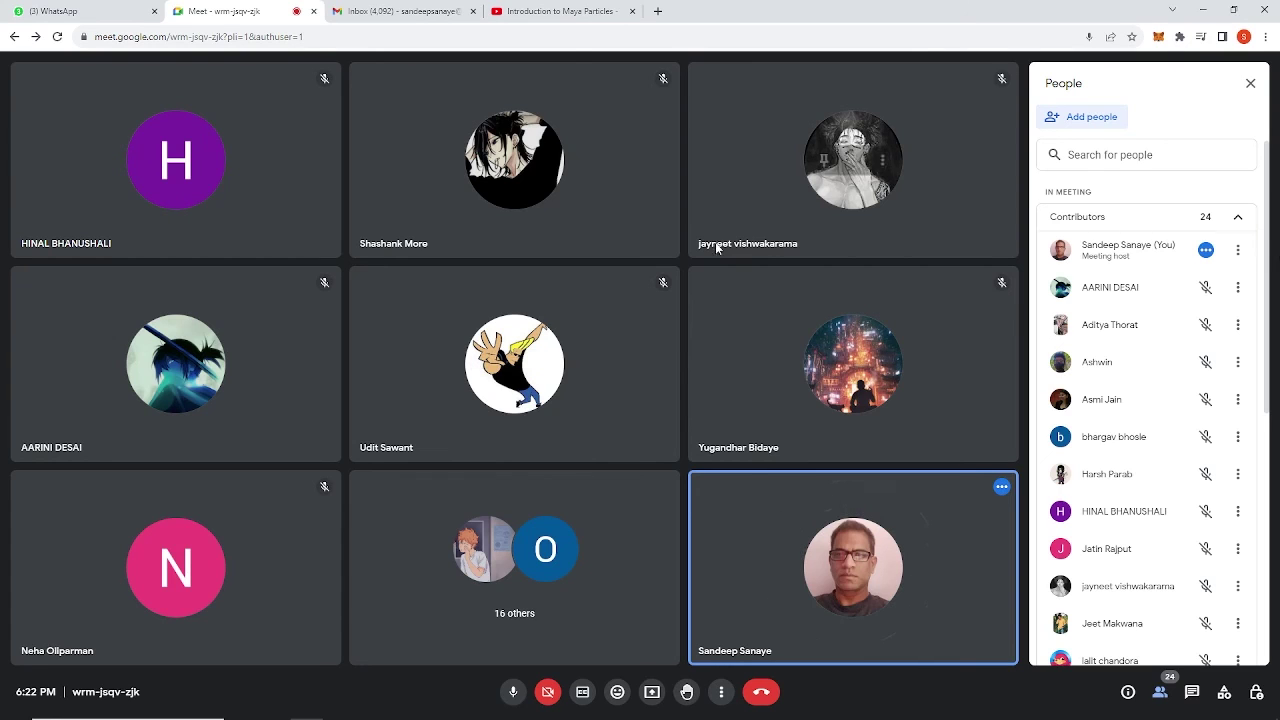
pyautogui.scroll(-3, 1268, 372)
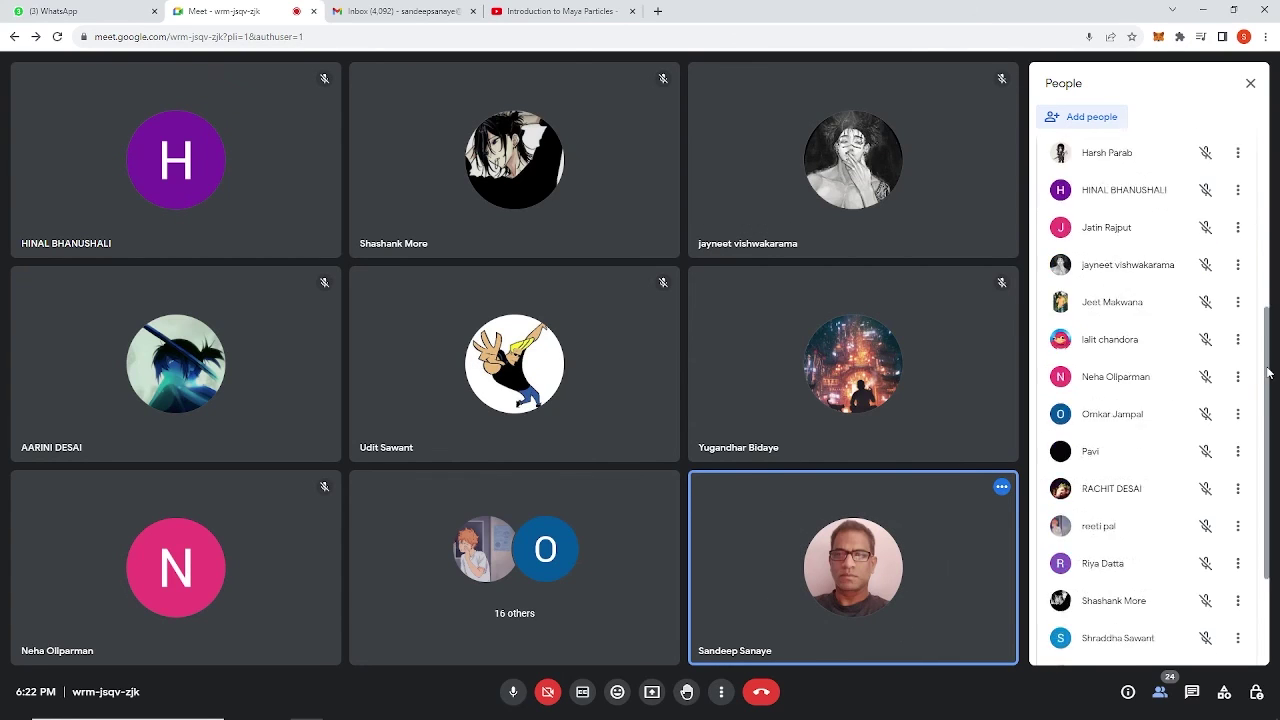
pyautogui.scroll(-2, 1268, 372)
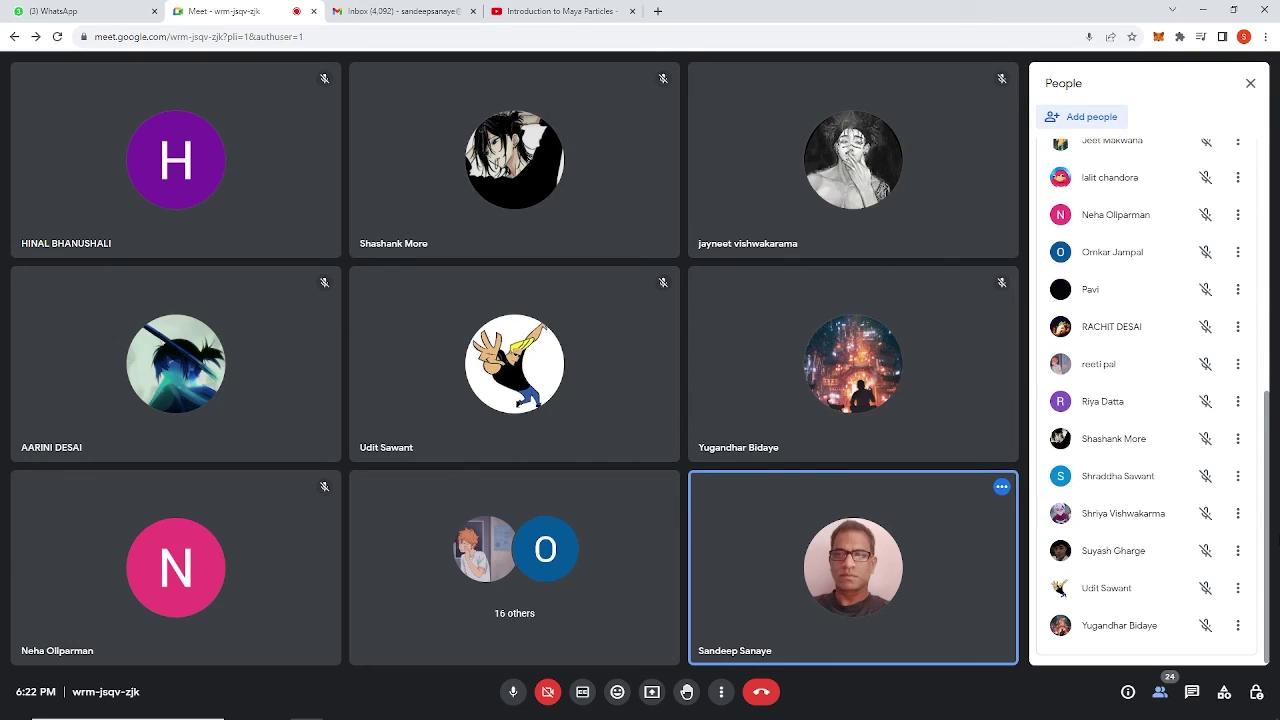
pyautogui.scroll(5, 1277, 160)
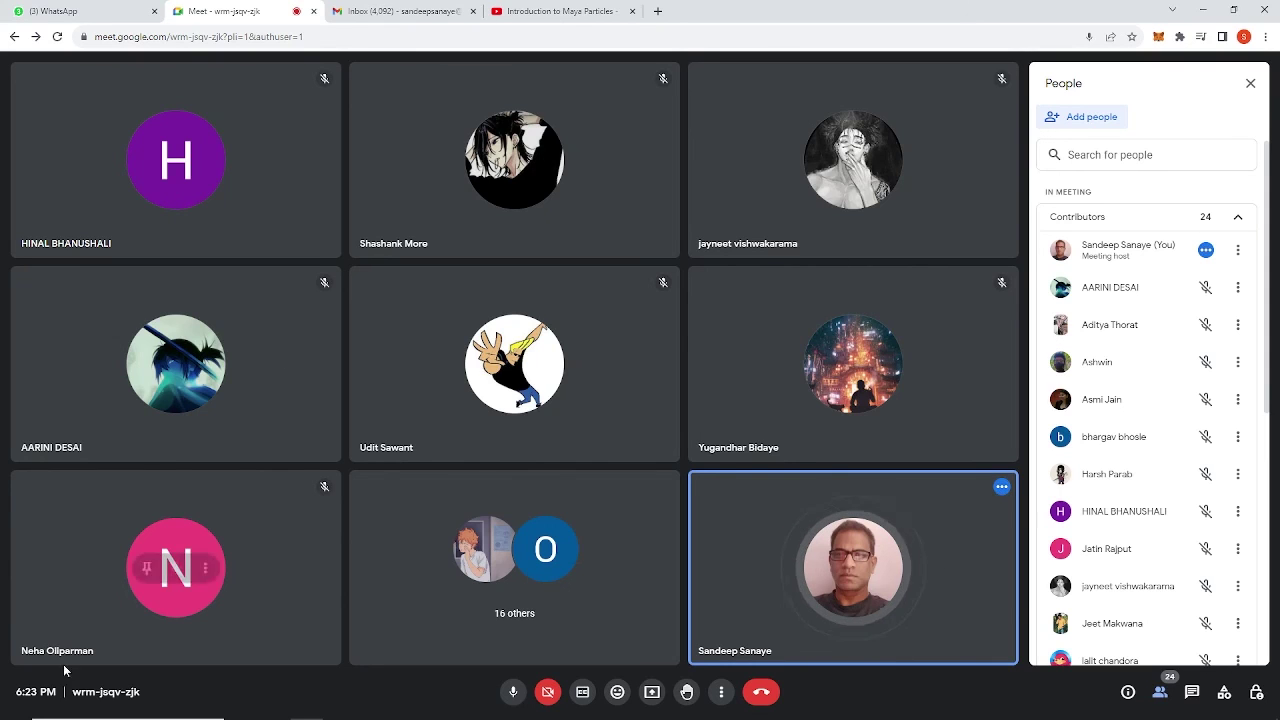
pyautogui.moveTo(67, 716)
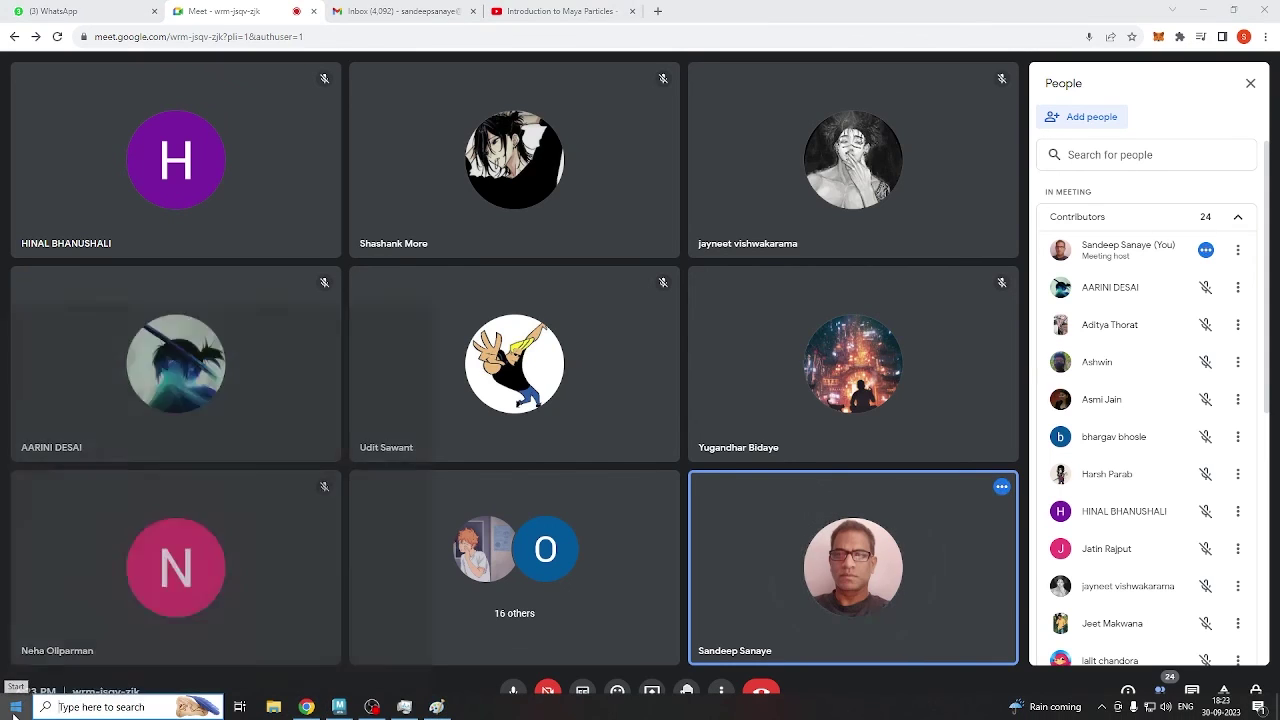
# Search 'word' from the Start menu and launch Microsoft Word 2019.
pyautogui.click(15, 706)
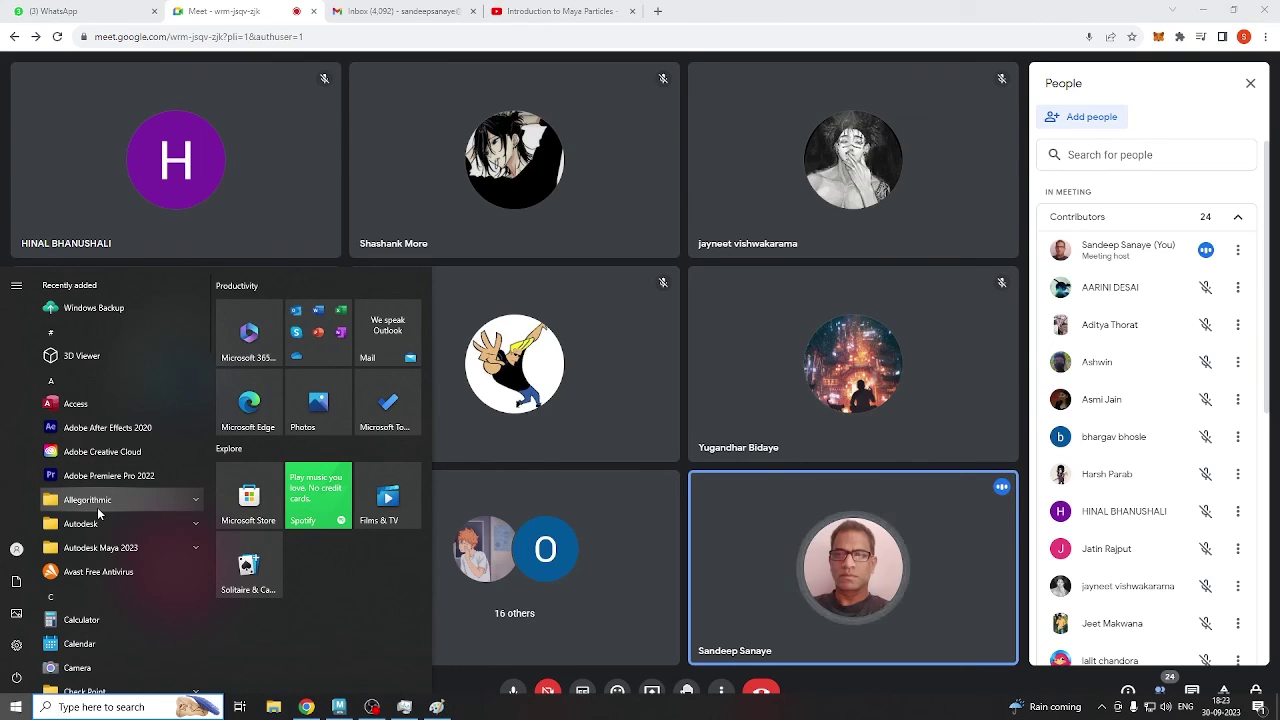
pyautogui.write('word')
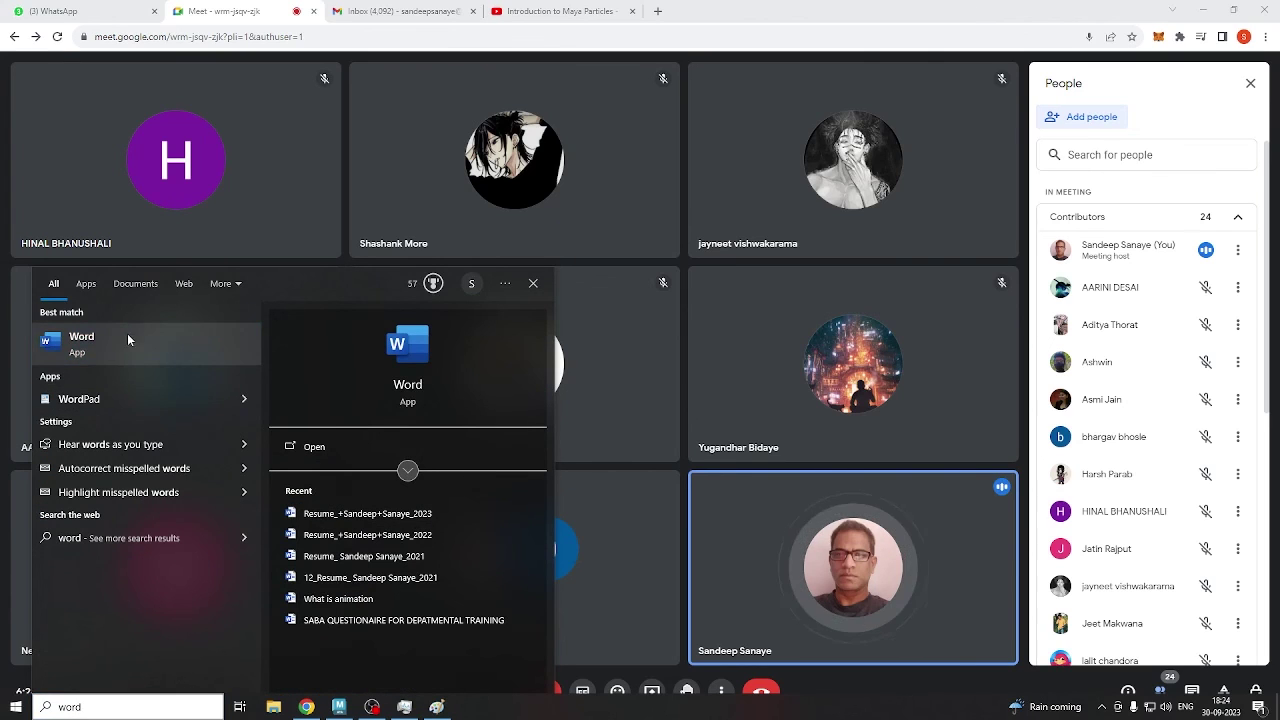
pyautogui.click(134, 363)
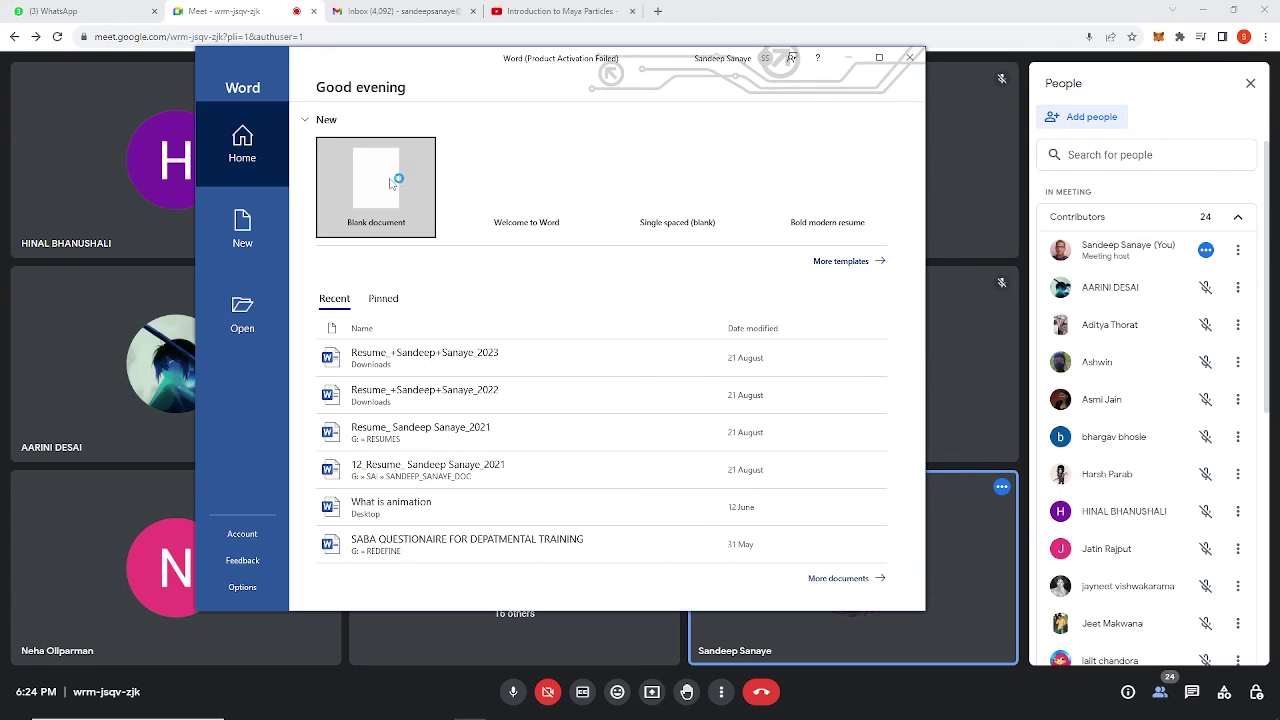
# Type a phone number into a new blank document and set it to 28 pt.
pyautogui.click(390, 183)
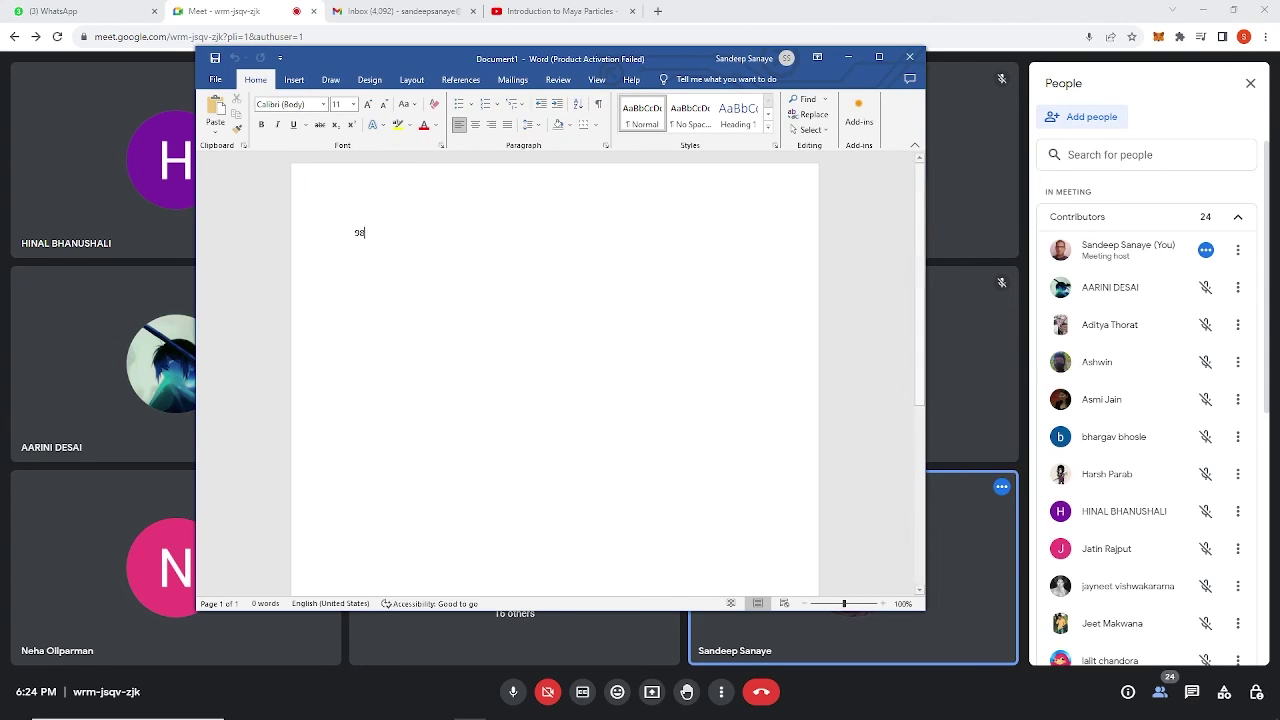
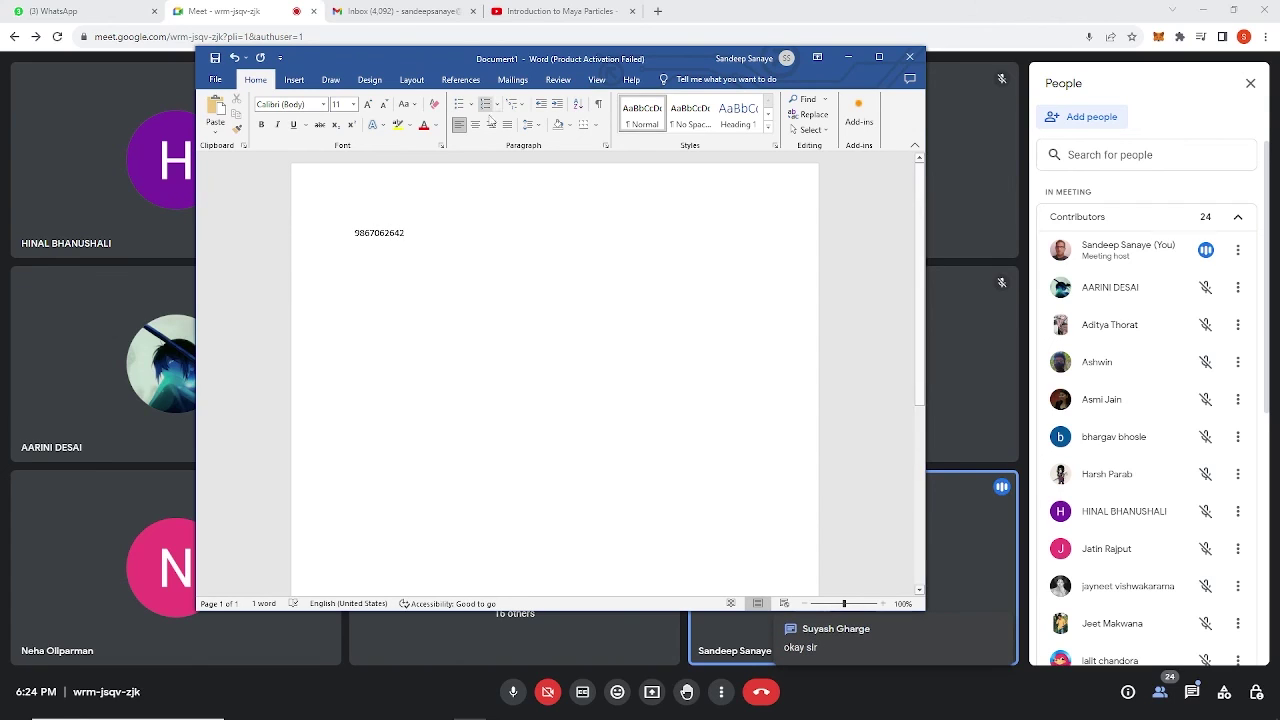
pyautogui.moveTo(450, 228); pyautogui.dragTo(343, 207)
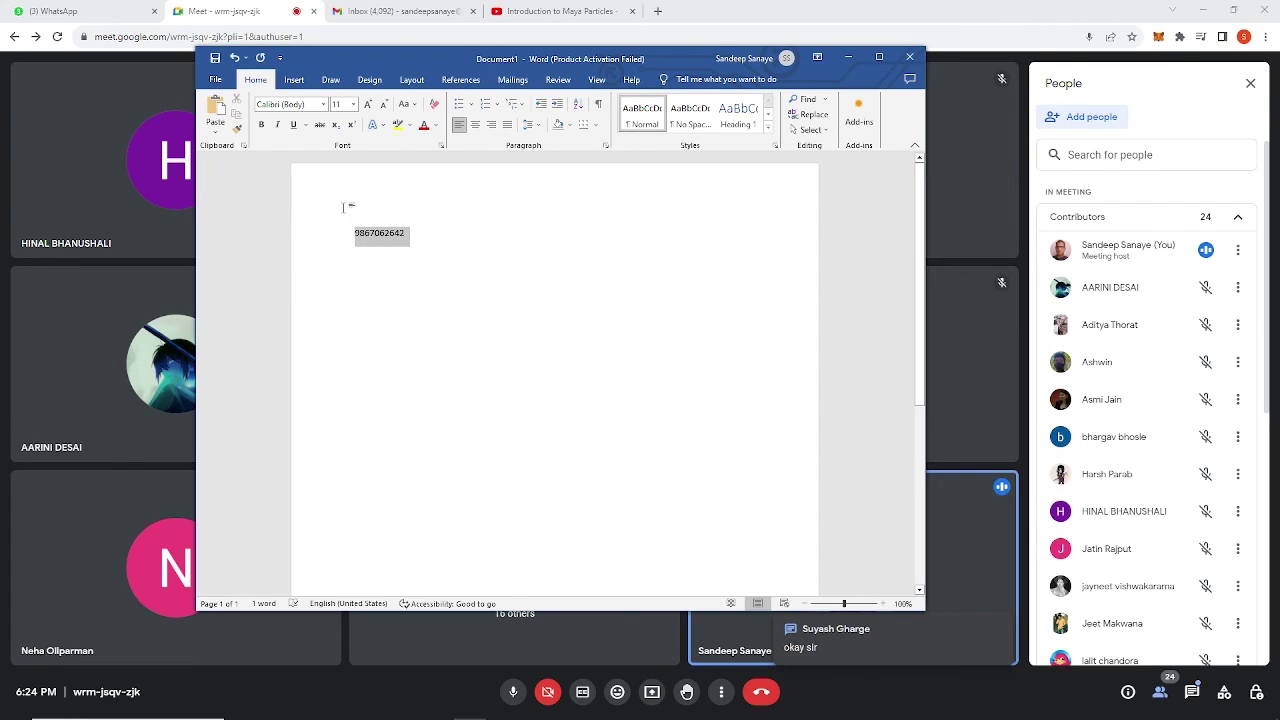
pyautogui.click(354, 105)
pyautogui.click(346, 282)
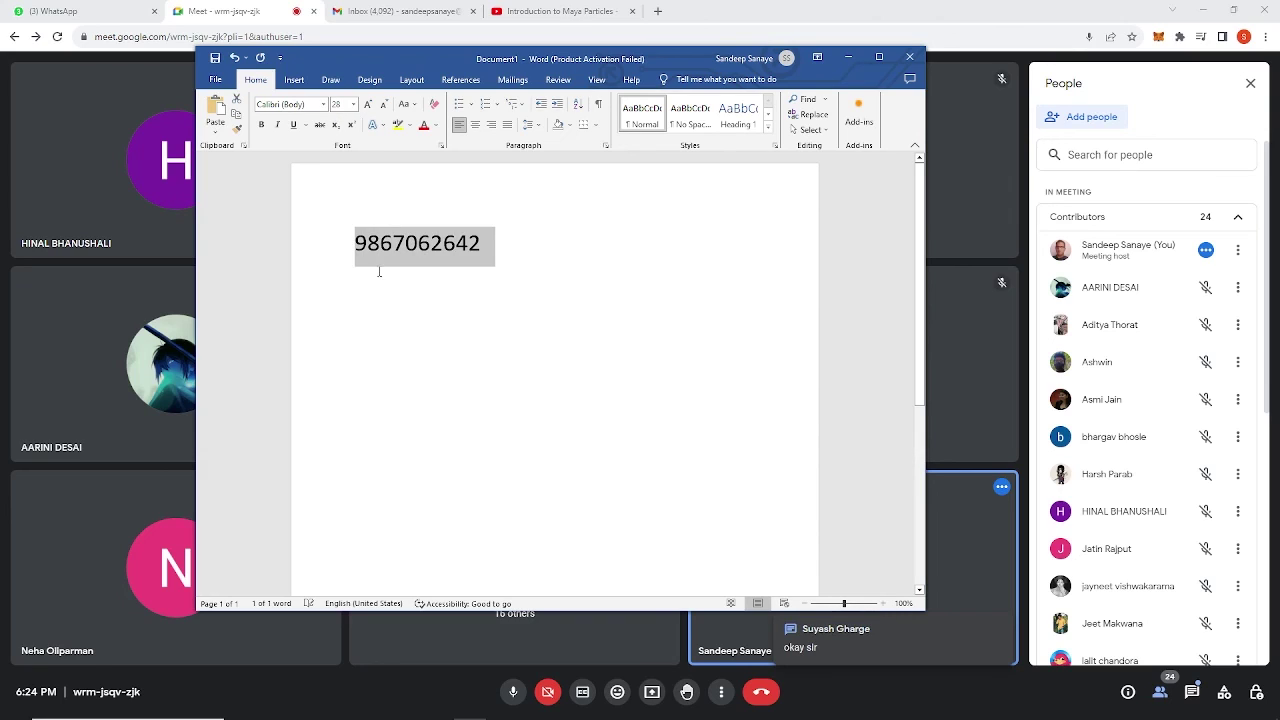
pyautogui.click(540, 275)
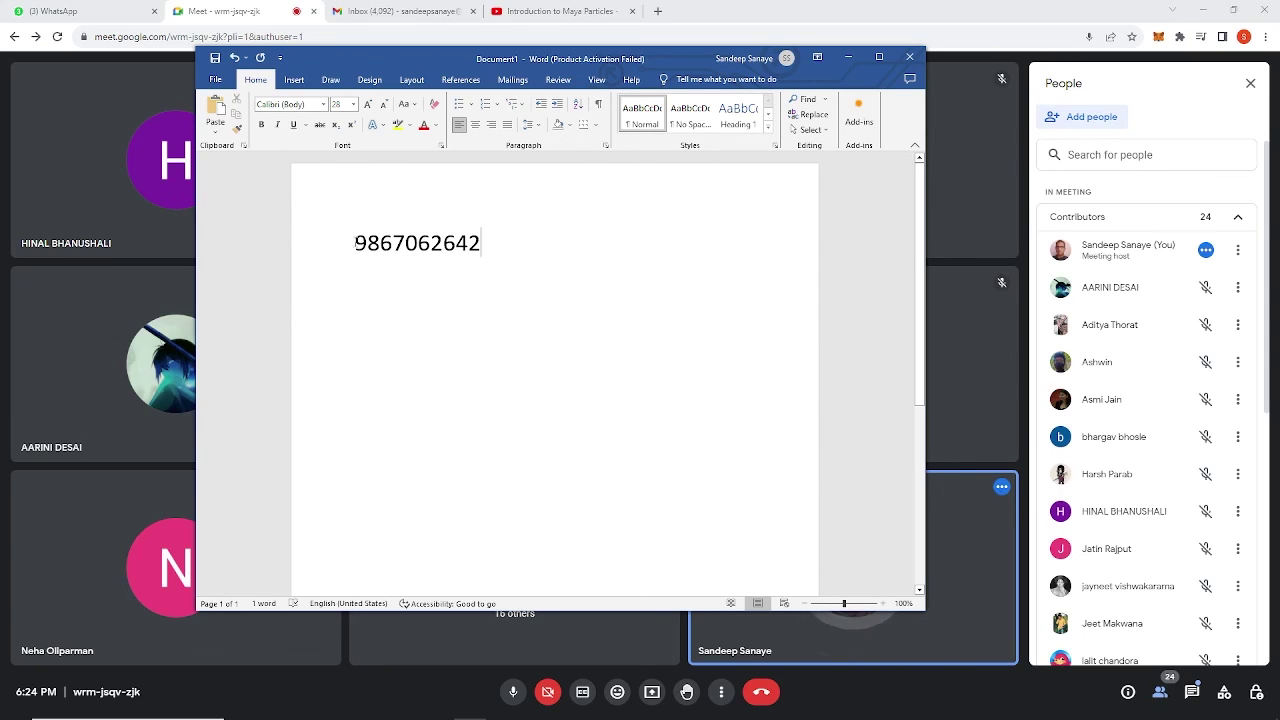
# Dismiss the Office activation notice and minimize Word to show the Meet call.
pyautogui.moveTo(357, 243); pyautogui.dragTo(508, 240)
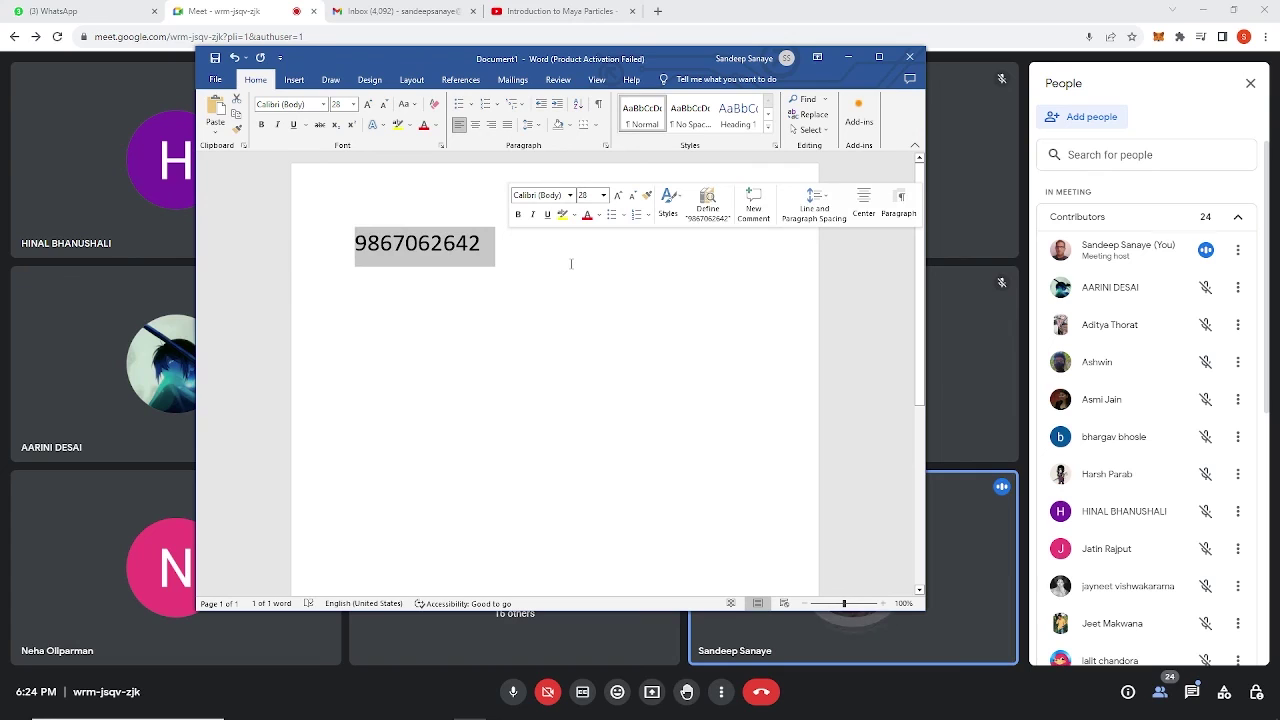
pyautogui.rightClick(480, 260)
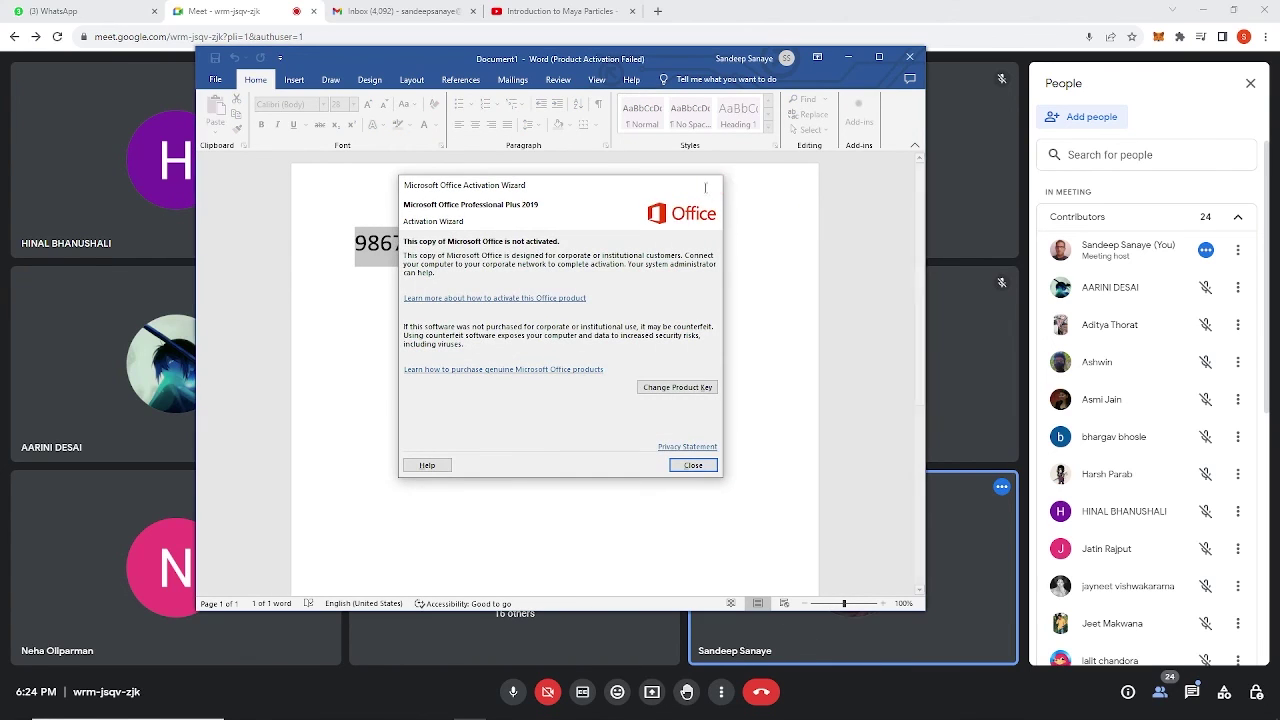
pyautogui.click(712, 185)
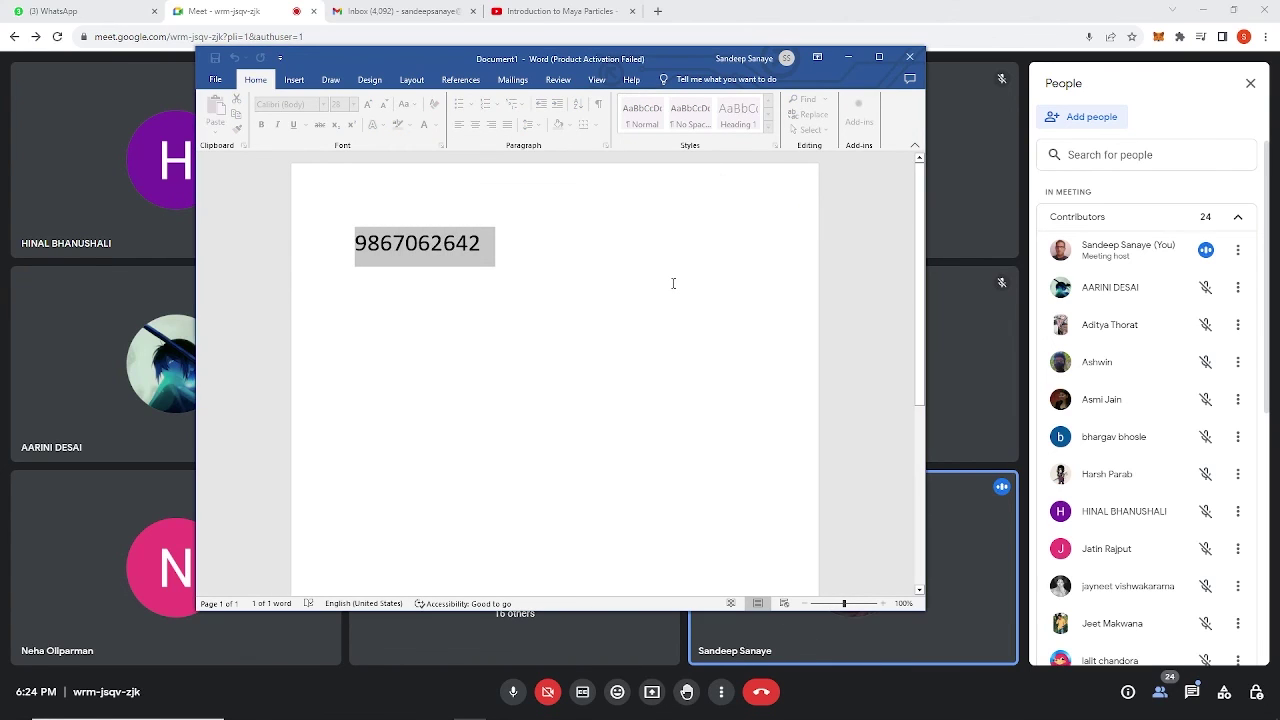
pyautogui.click(848, 57)
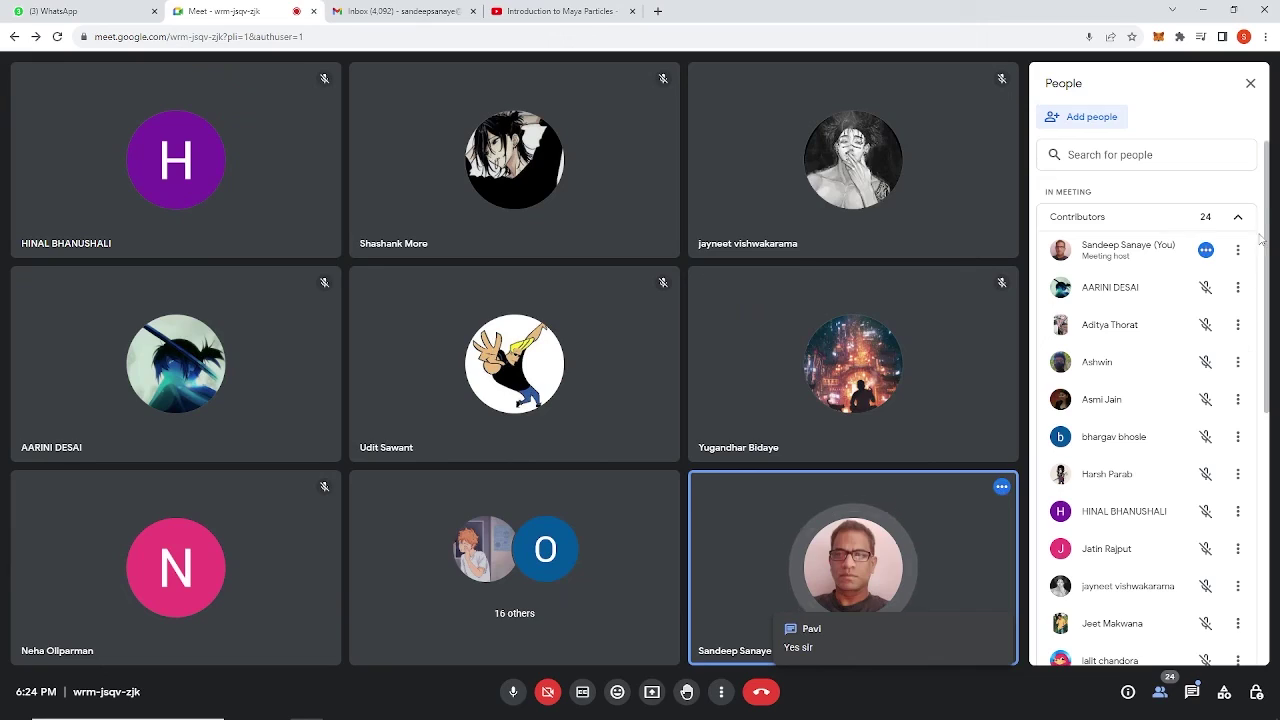
pyautogui.moveTo(1271, 214); pyautogui.dragTo(1275, 245)
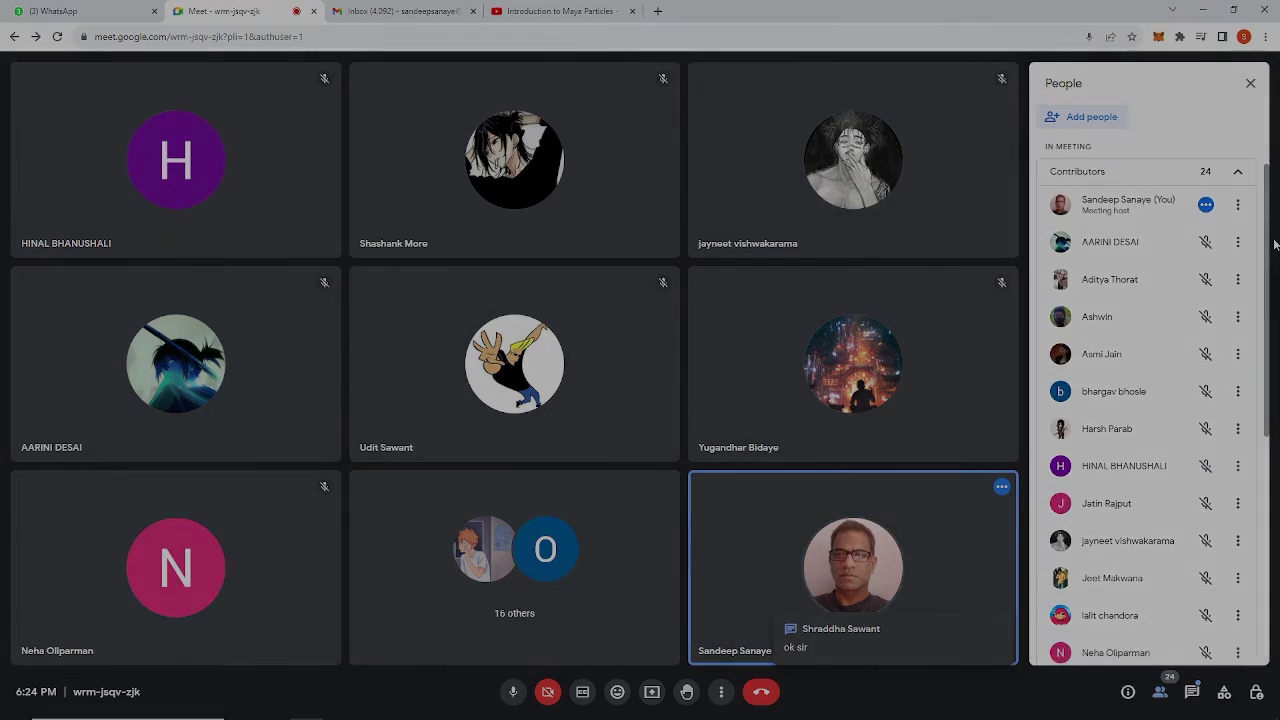